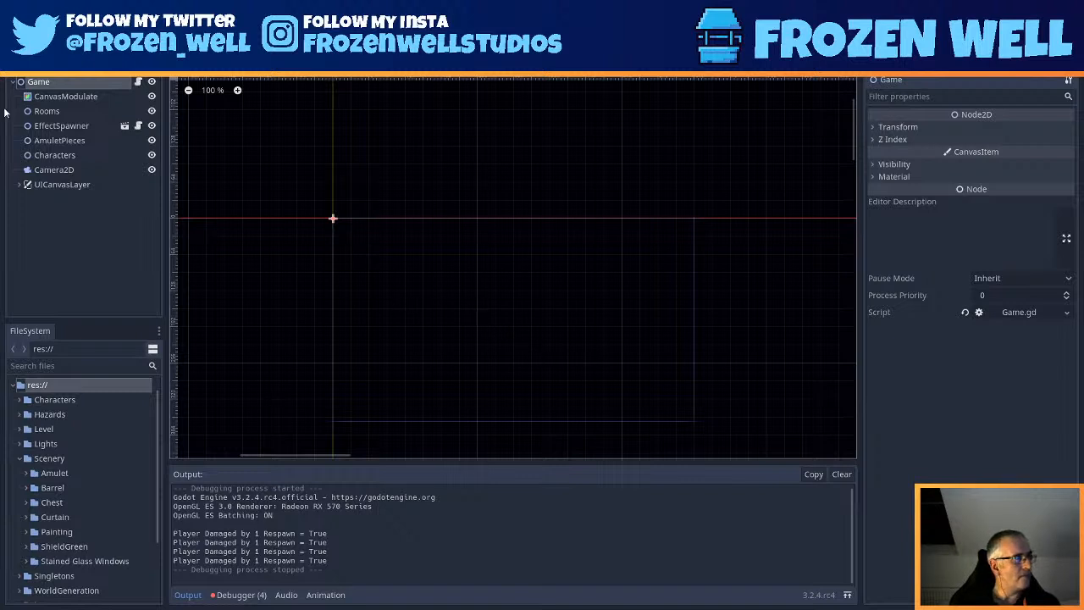
- Create a new scene with an Area2D root node and rename the root to Coin
{"action": "left_click", "coordinate": [543, 49]}
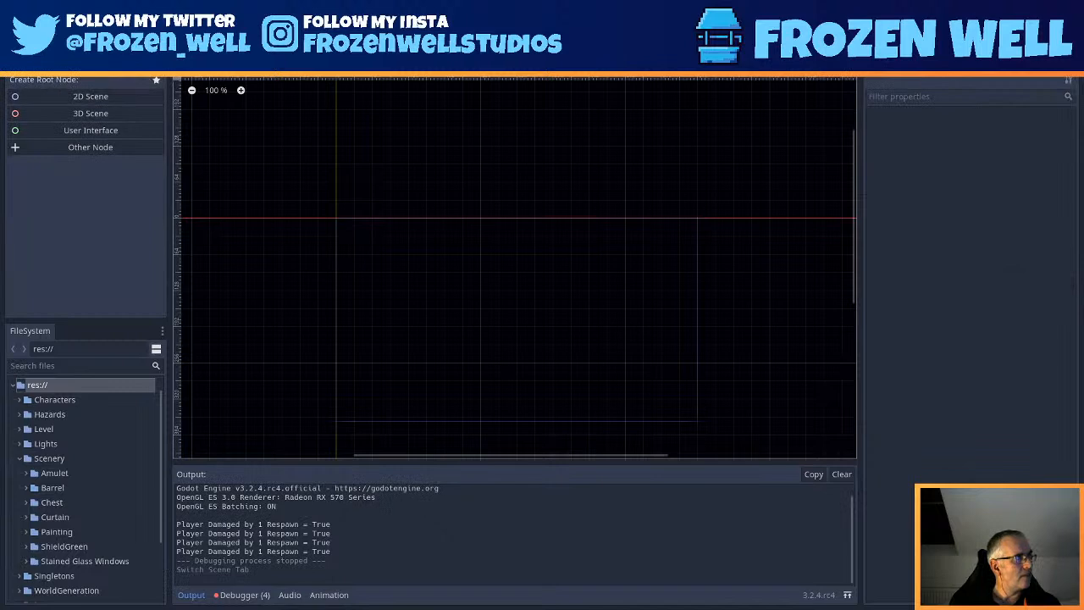
{"action": "left_click", "coordinate": [14, 62]}
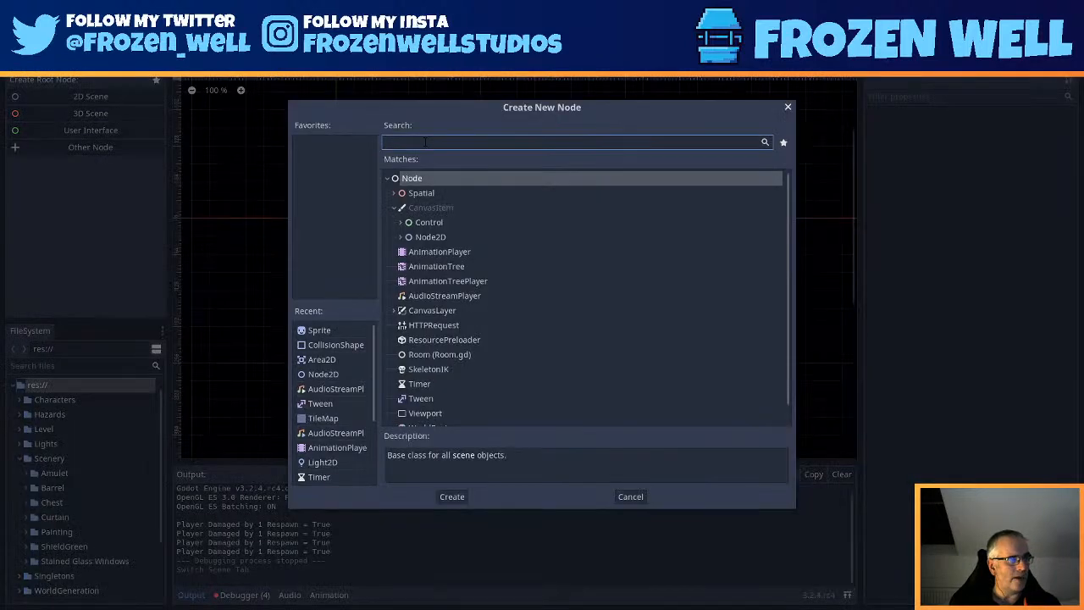
{"action": "type", "text": "aREA2D"}
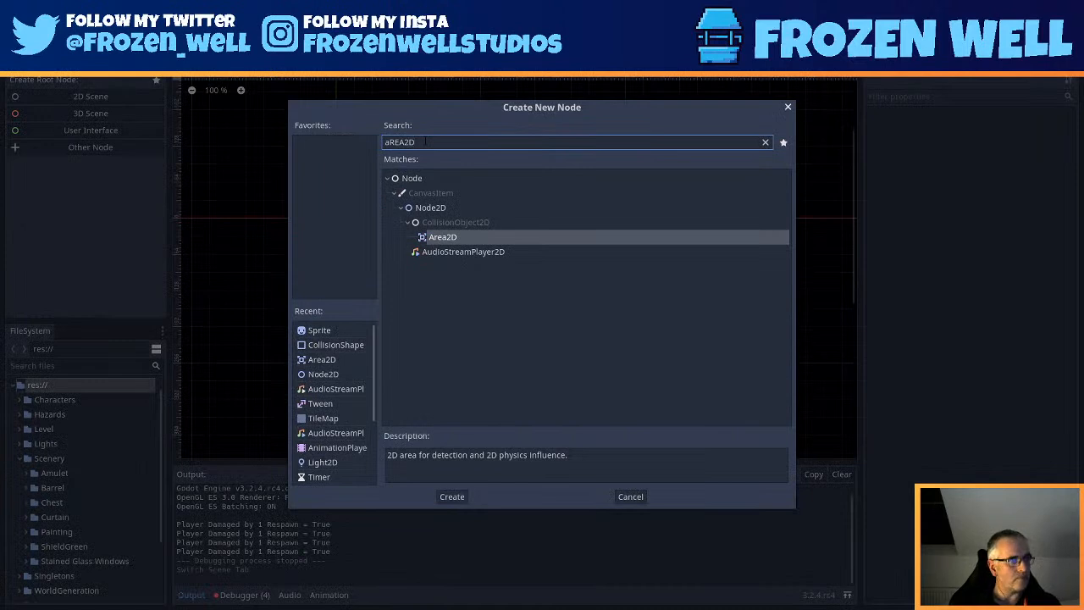
{"action": "key", "text": "Return"}
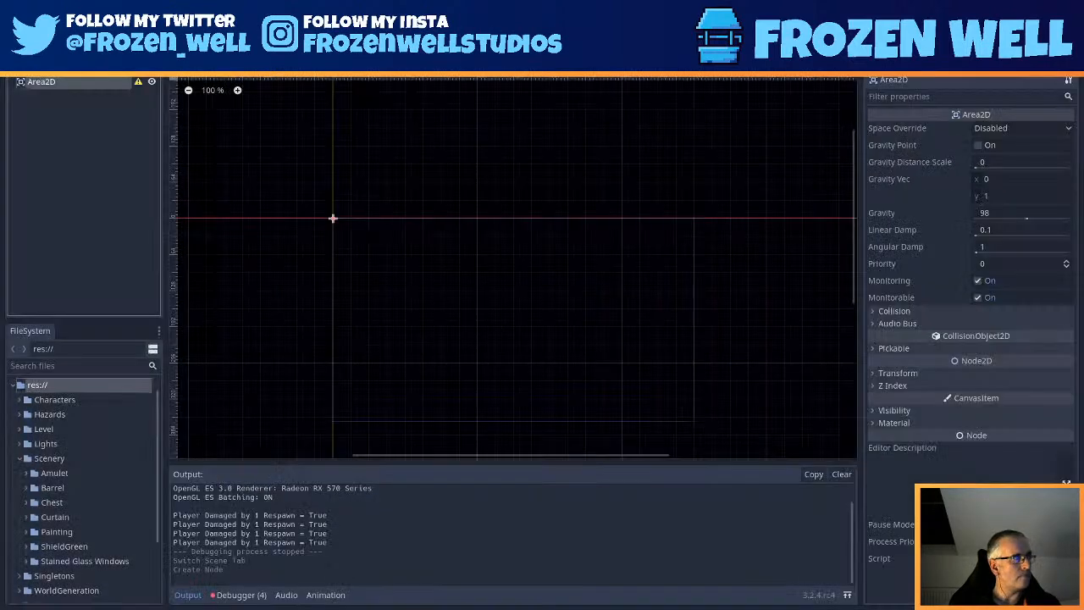
{"action": "double_click", "coordinate": [78, 80]}
{"action": "type", "text": "Coin"}
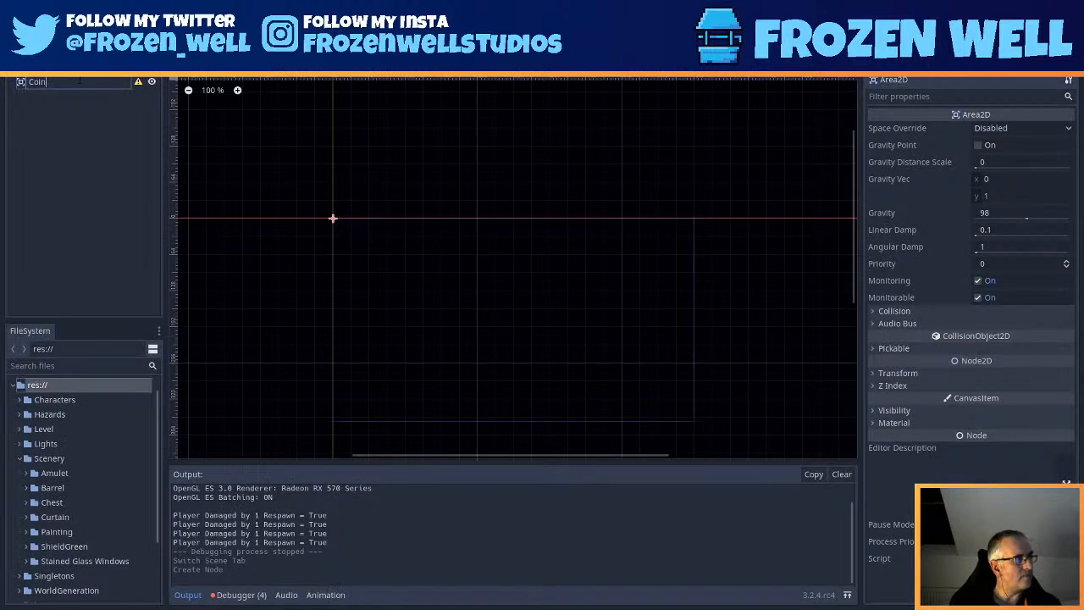
{"action": "key", "text": "Return"}
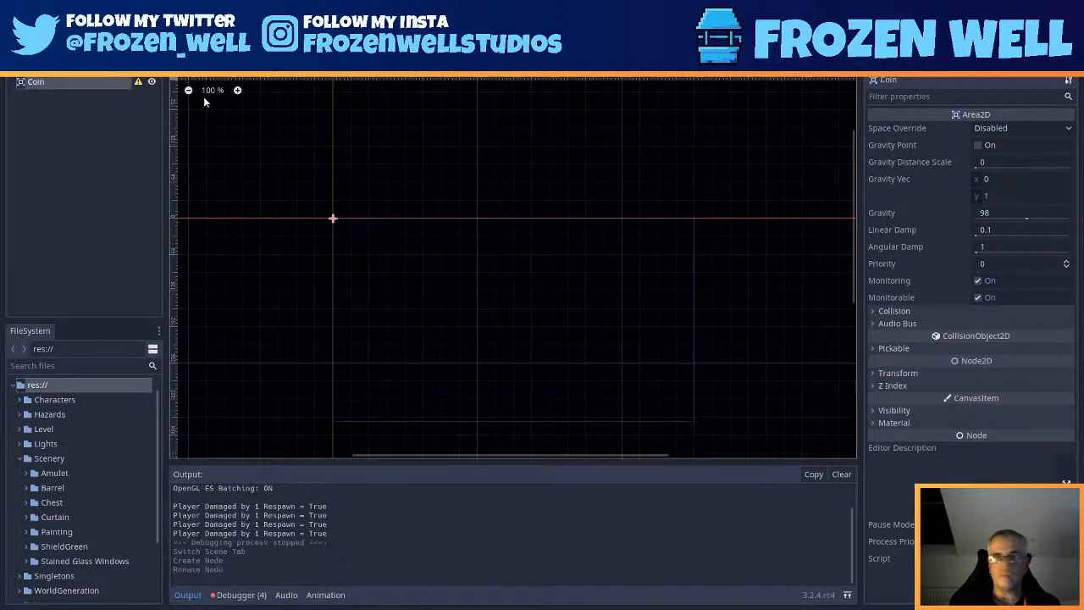
- Add a CollisionShape2D child to the Coin node and give it a new RectangleShape2D
{"action": "right_click", "coordinate": [41, 83]}
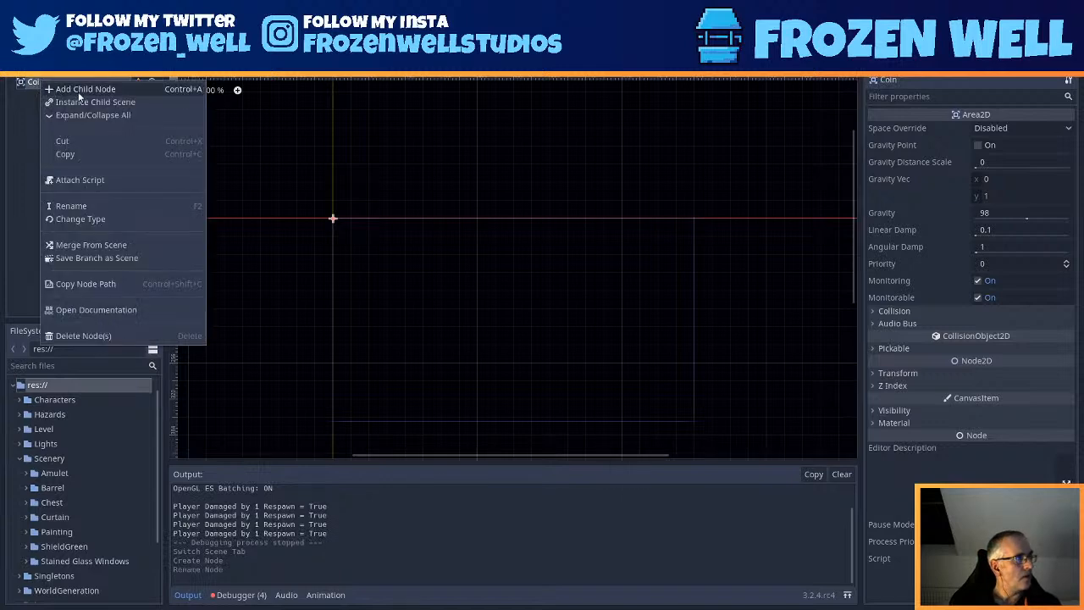
{"action": "left_click", "coordinate": [78, 92]}
{"action": "type", "text": "coll"}
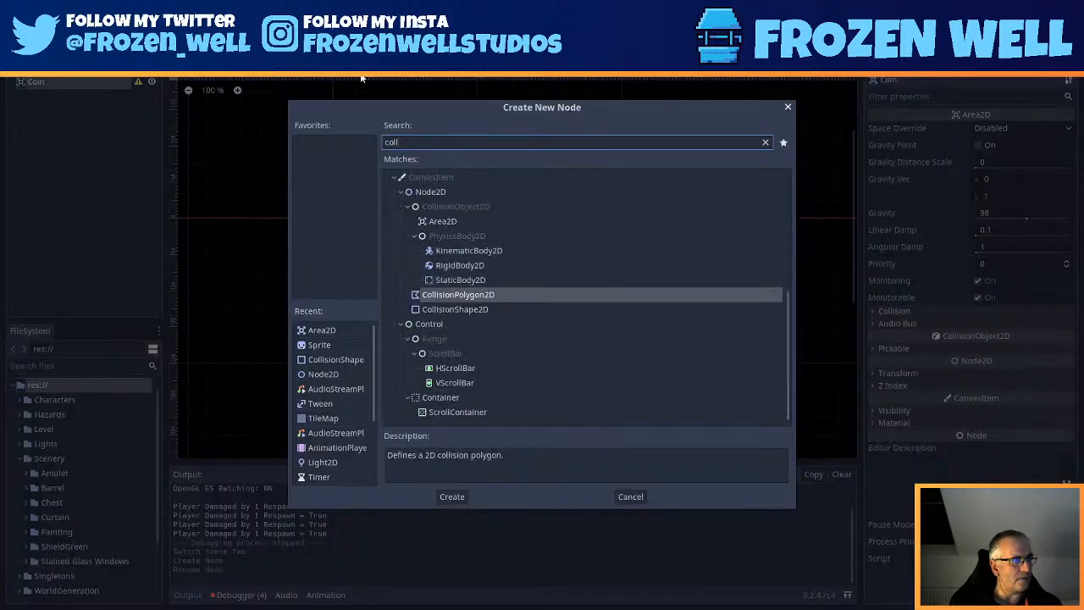
{"action": "key", "text": "Down"}
{"action": "key", "text": "Return"}
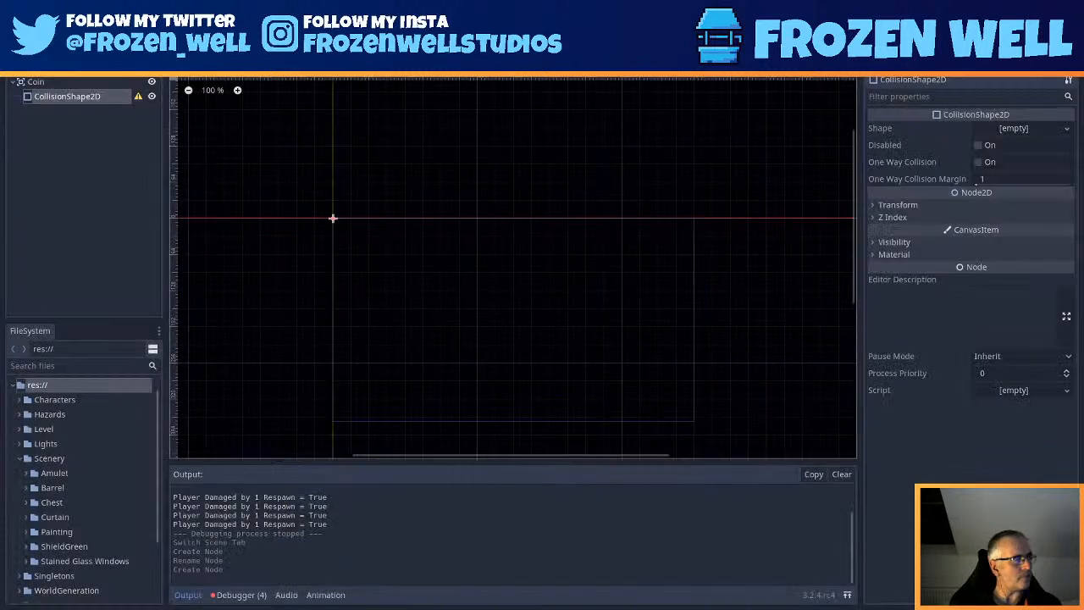
{"action": "scroll", "coordinate": [296, 216], "scroll_direction": "up", "scroll_amount": 8}
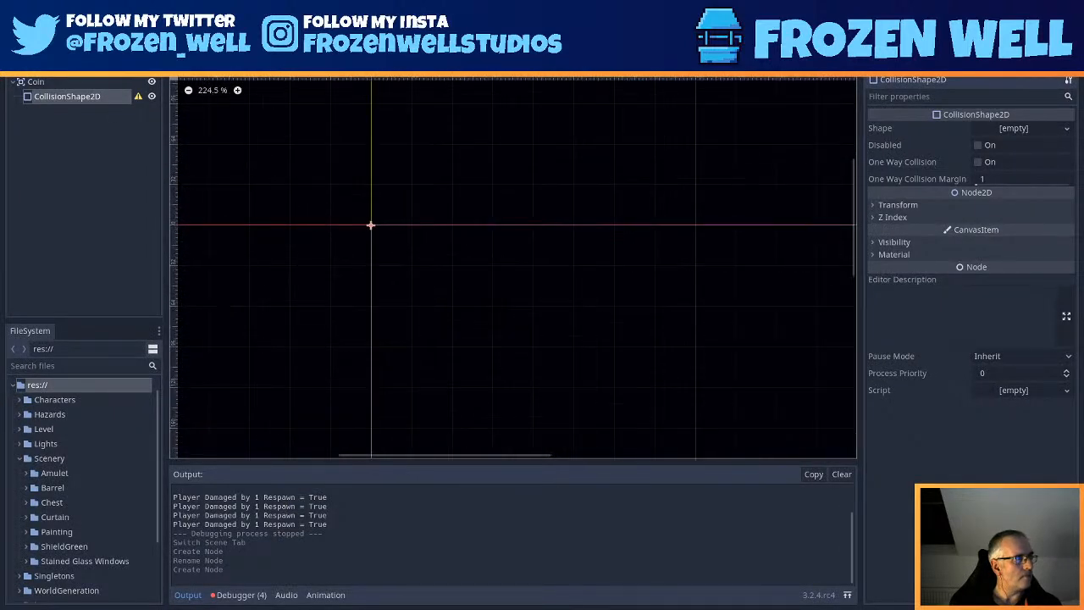
{"action": "left_click", "coordinate": [987, 128]}
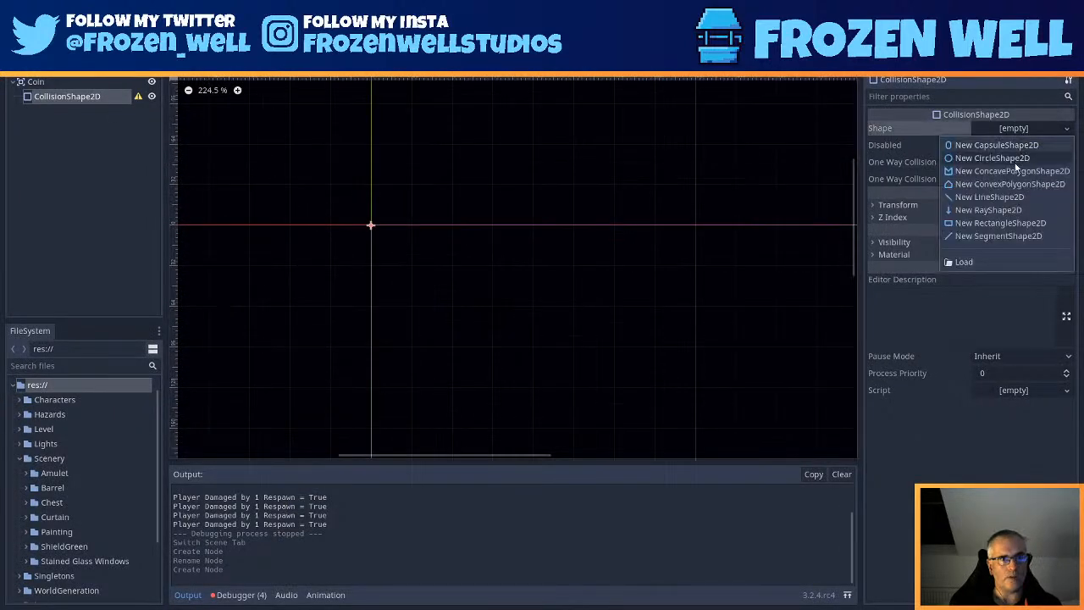
{"action": "left_click", "coordinate": [992, 222]}
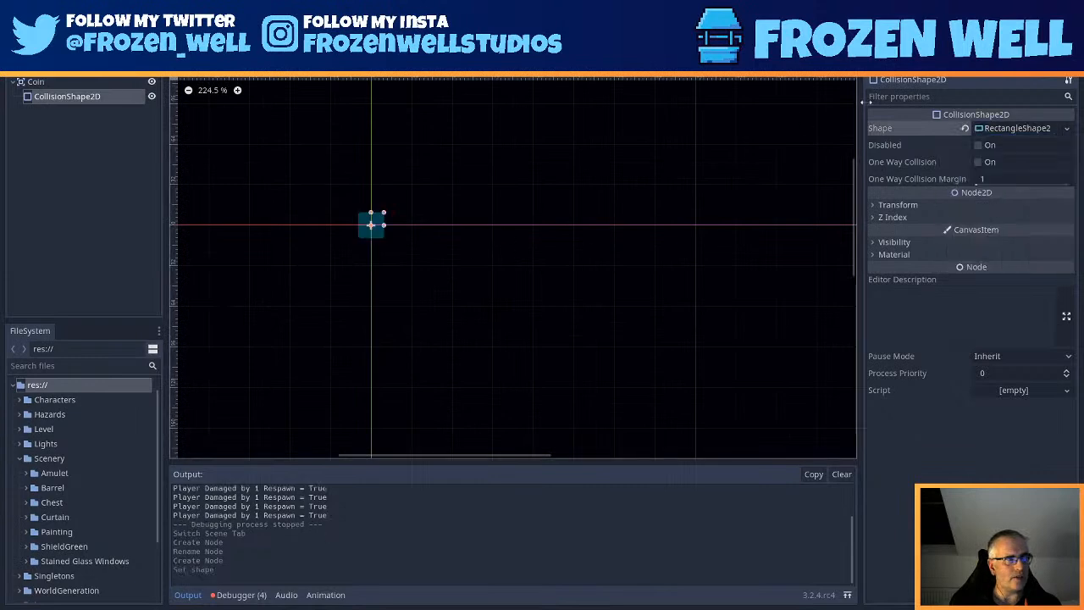
- Add a Sprite node as a child of the Coin root
{"action": "right_click", "coordinate": [38, 82]}
{"action": "left_click", "coordinate": [59, 86]}
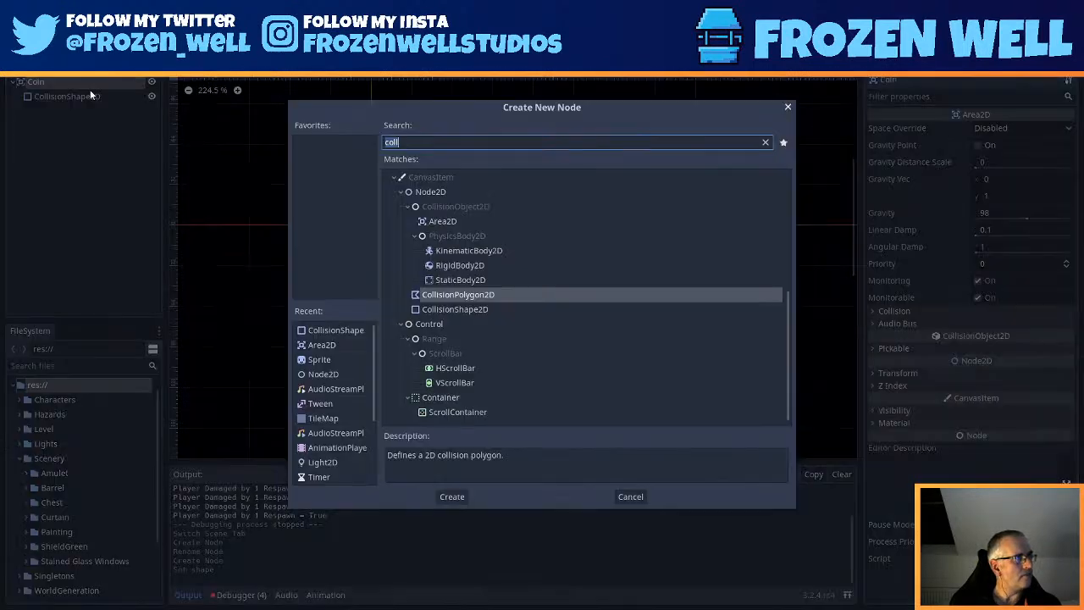
{"action": "type", "text": "spr"}
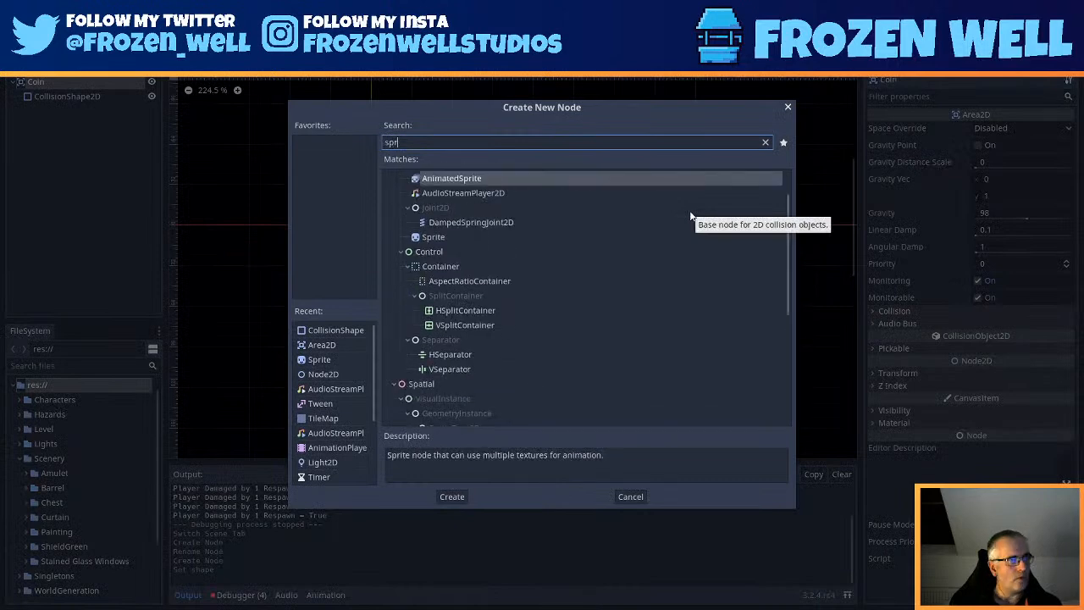
{"action": "key", "text": "Down"}
{"action": "key", "text": "Down"}
{"action": "key", "text": "Down"}
{"action": "key", "text": "Return"}
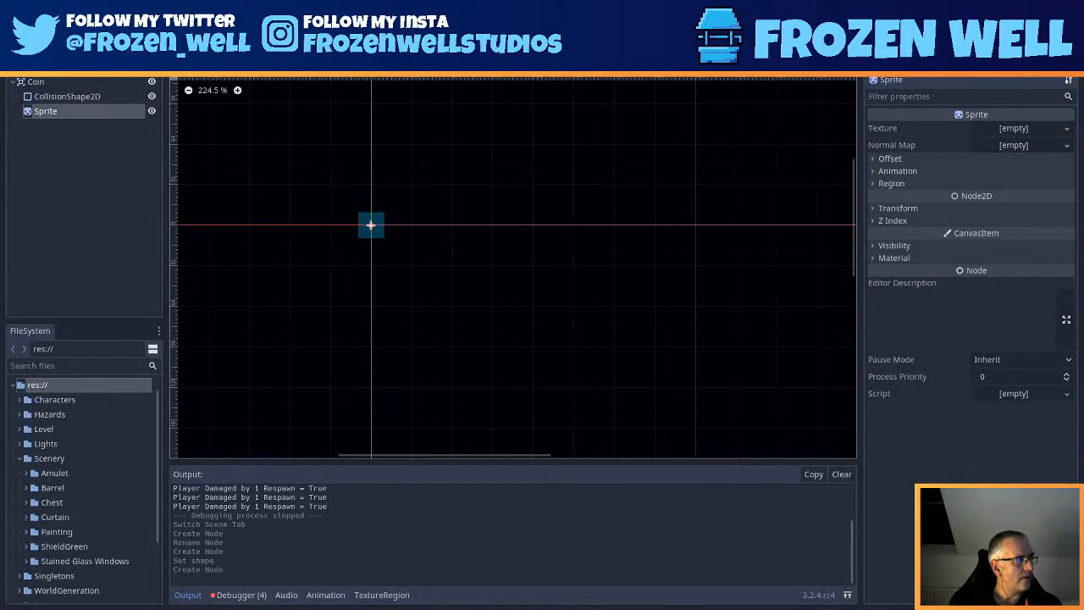
- Start saving the scene and create a new folder named Coin inside the Scenery folder
{"action": "left_click", "coordinate": [20, 25]}
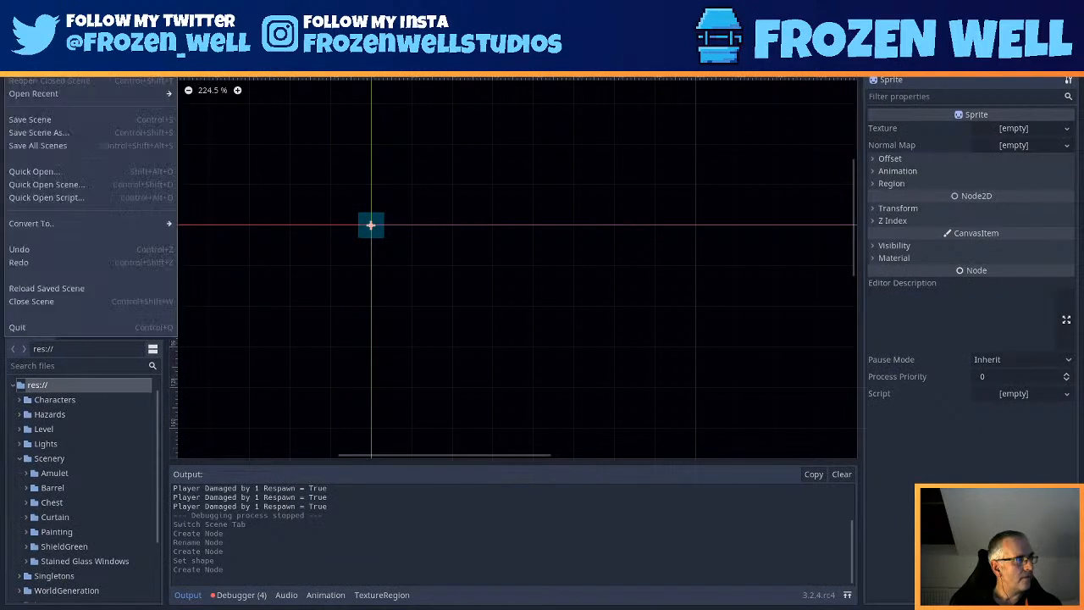
{"action": "left_click", "coordinate": [45, 124]}
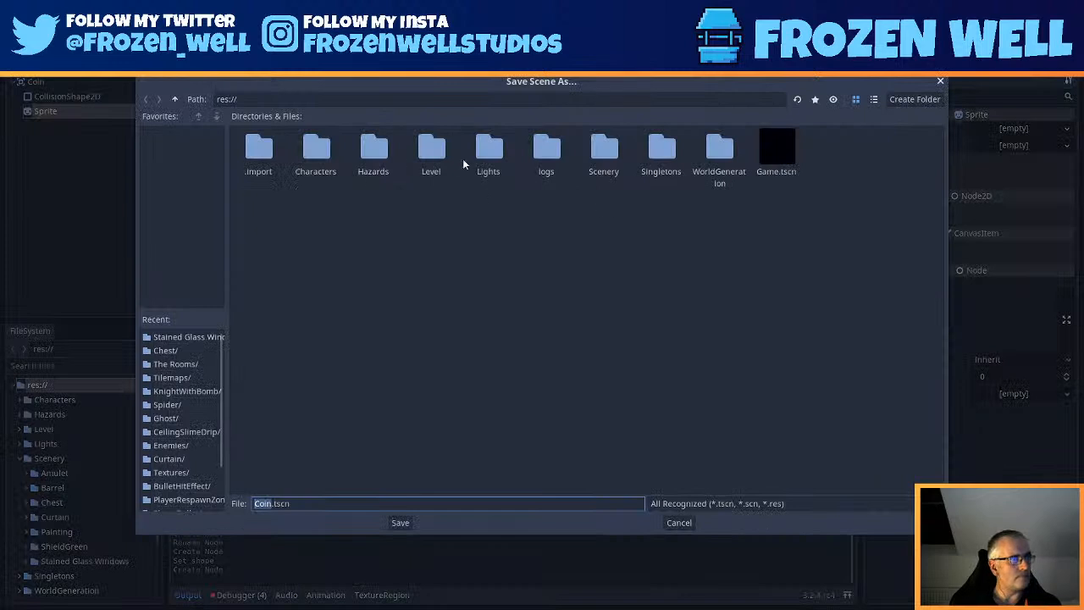
{"action": "double_click", "coordinate": [604, 150]}
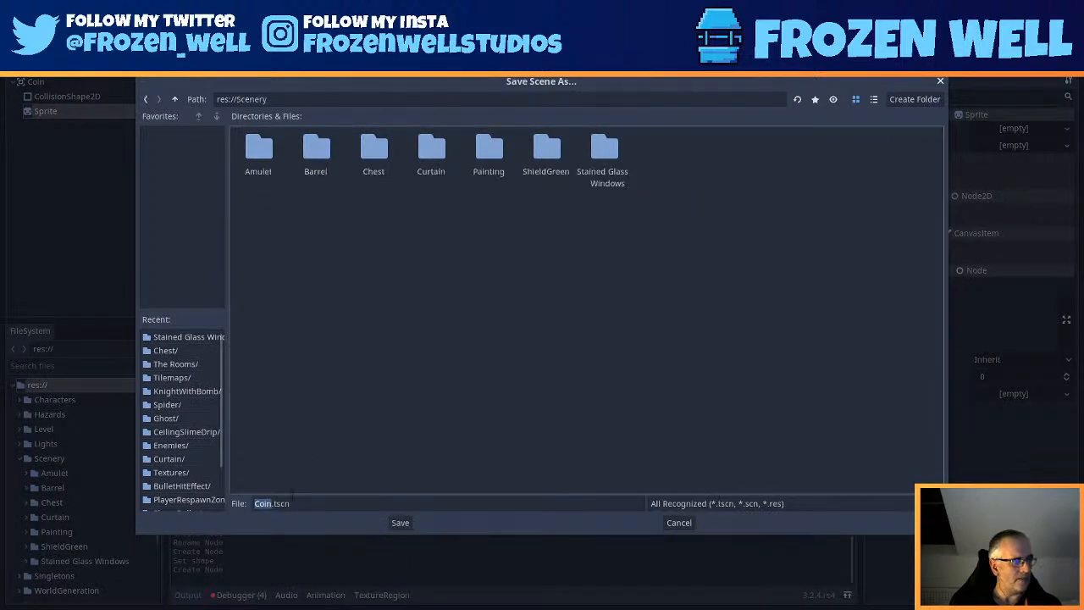
{"action": "right_click", "coordinate": [697, 184]}
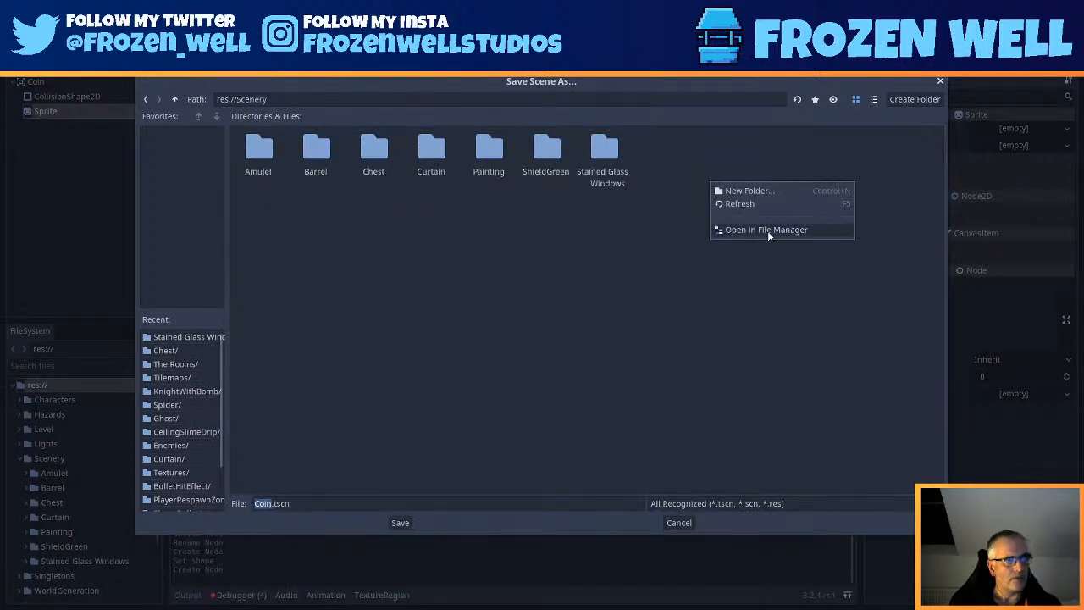
{"action": "left_click", "coordinate": [748, 191]}
{"action": "type", "text": "Coin"}
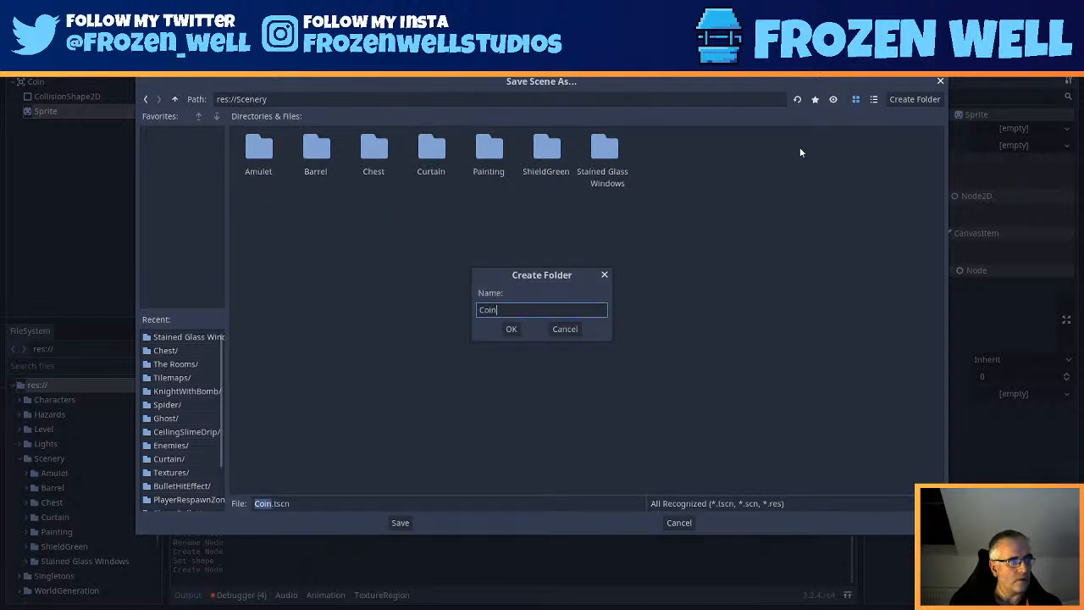
{"action": "key", "text": "Return"}
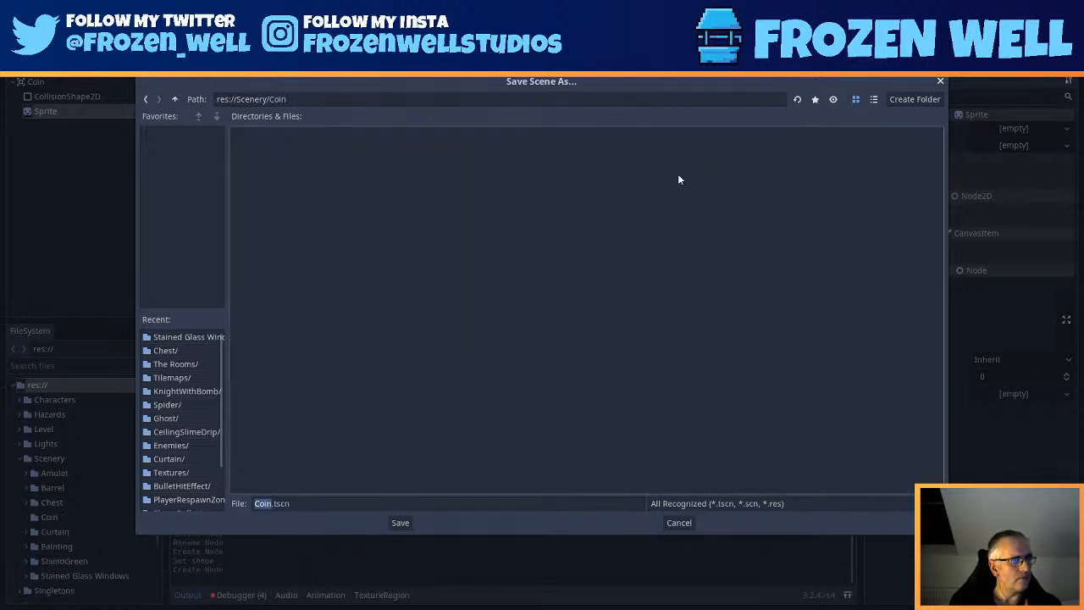
- Create a Textures subfolder inside Coin and save the scene as Coin.tscn in res://Scenery/Coin
{"action": "right_click", "coordinate": [594, 250]}
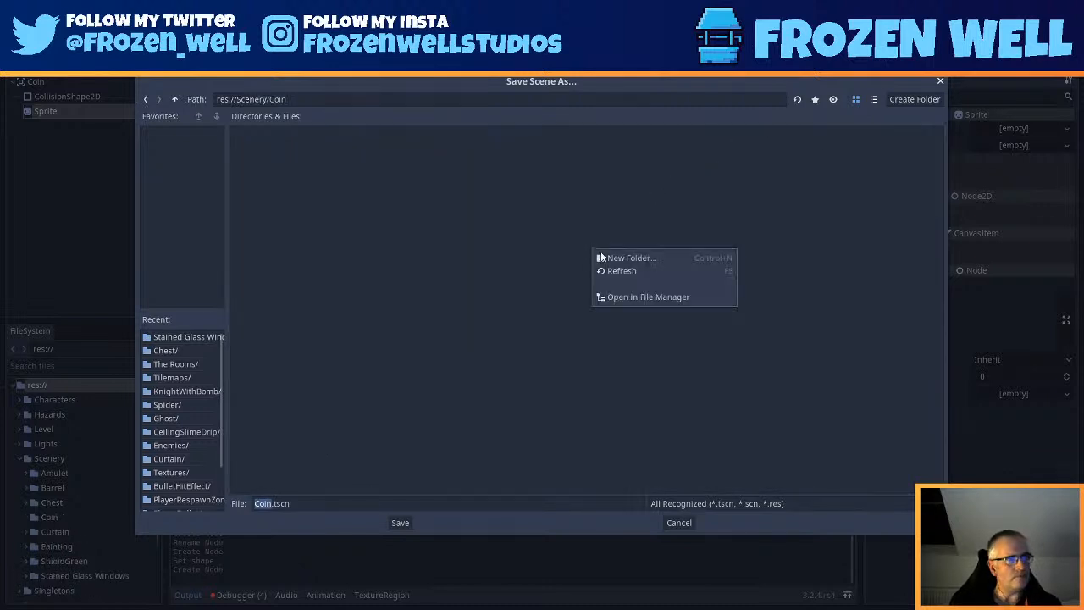
{"action": "left_click", "coordinate": [644, 258]}
{"action": "type", "text": "Textur"}
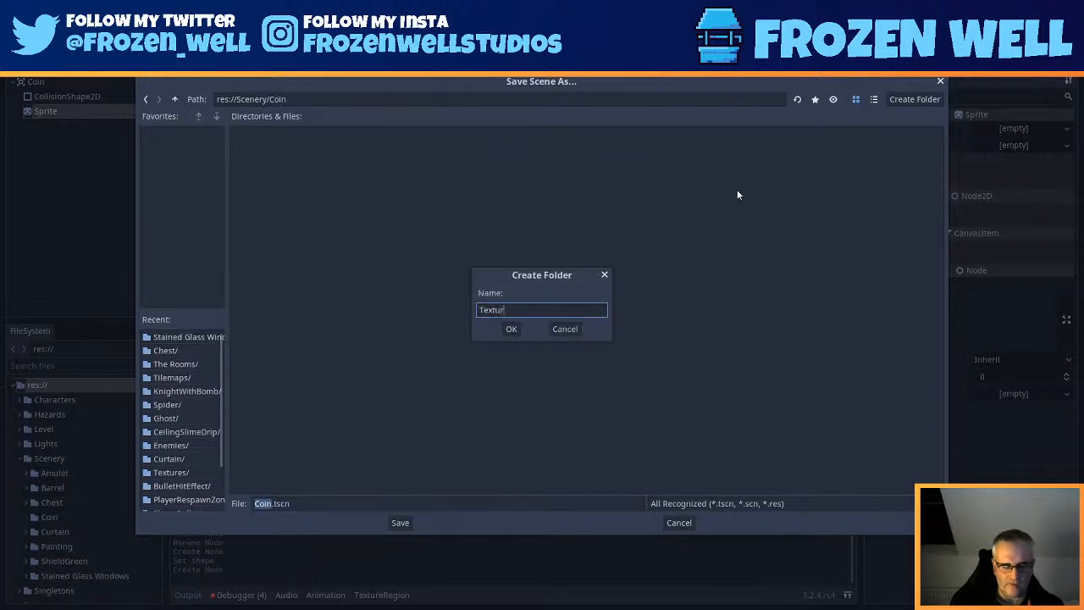
{"action": "type", "text": "es"}
{"action": "key", "text": "Return"}
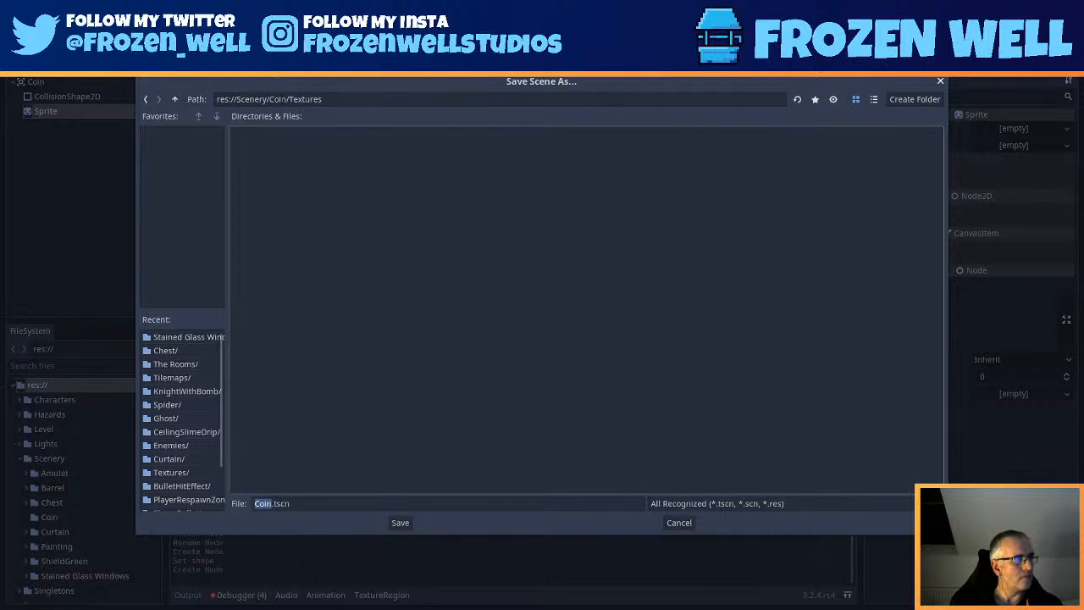
{"action": "left_click", "coordinate": [175, 99]}
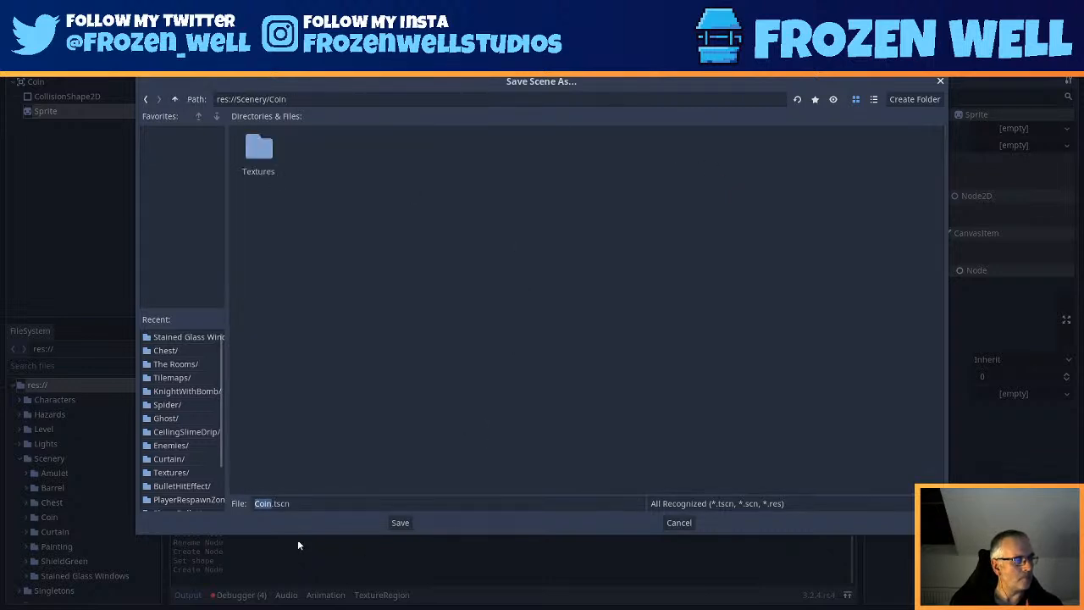
{"action": "left_click", "coordinate": [400, 522]}
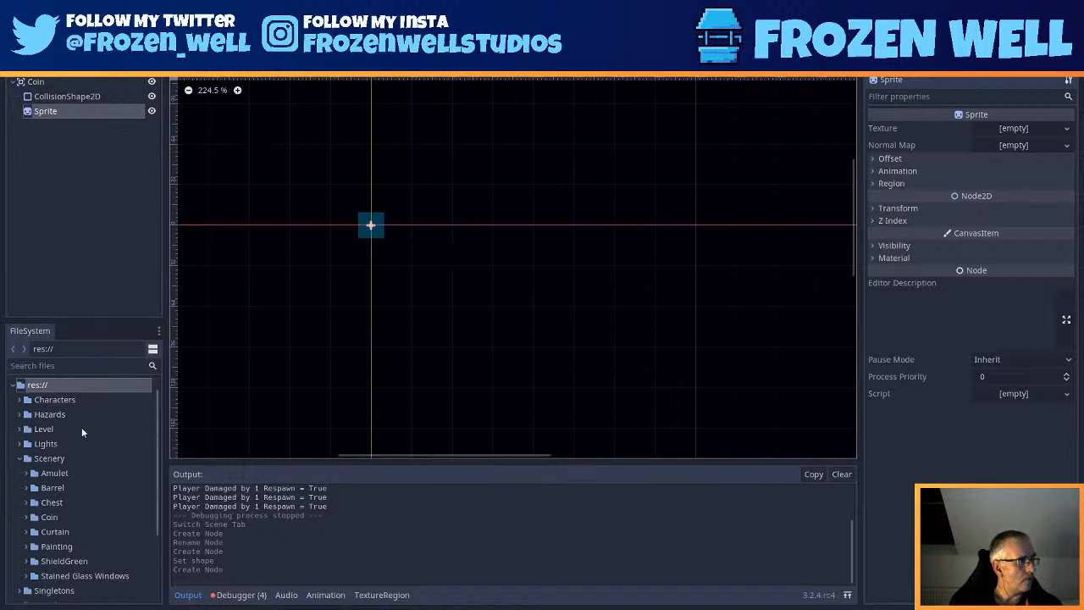
- Open the Coin scene's Textures folder in the system file manager and move its window aside
{"action": "double_click", "coordinate": [48, 517]}
{"action": "left_click", "coordinate": [57, 532]}
{"action": "right_click", "coordinate": [57, 532]}
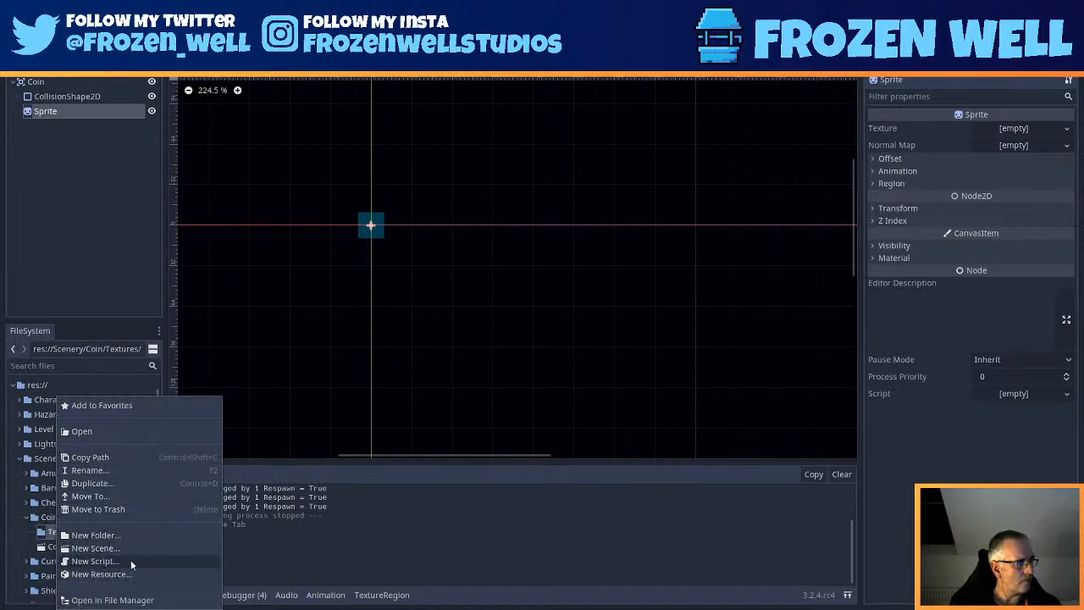
{"action": "left_click", "coordinate": [119, 599]}
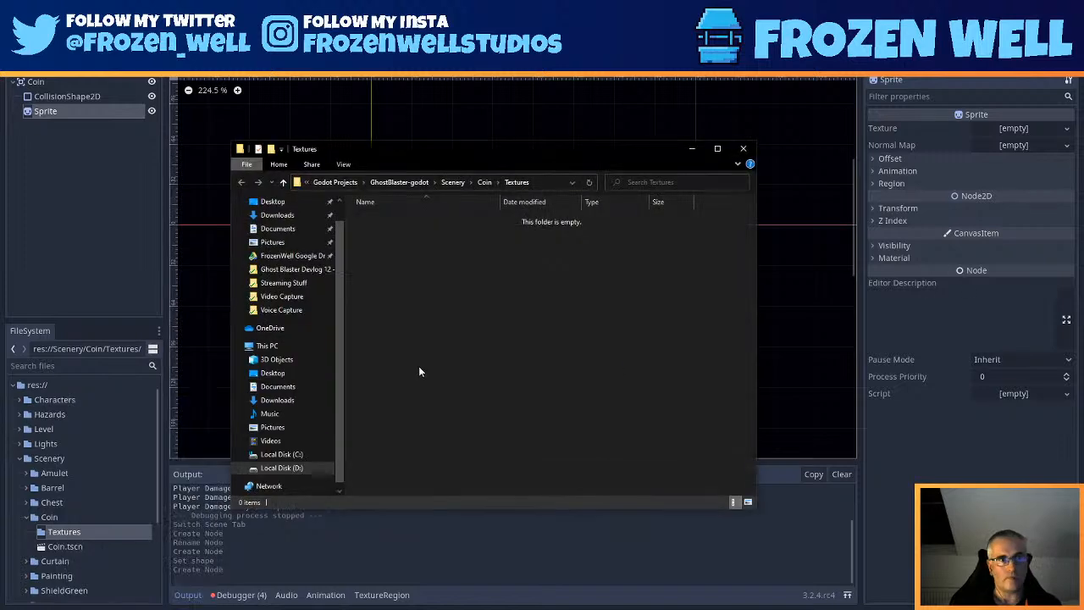
{"action": "left_click_drag", "start_coordinate": [422, 149], "coordinate": [1083, 216]}
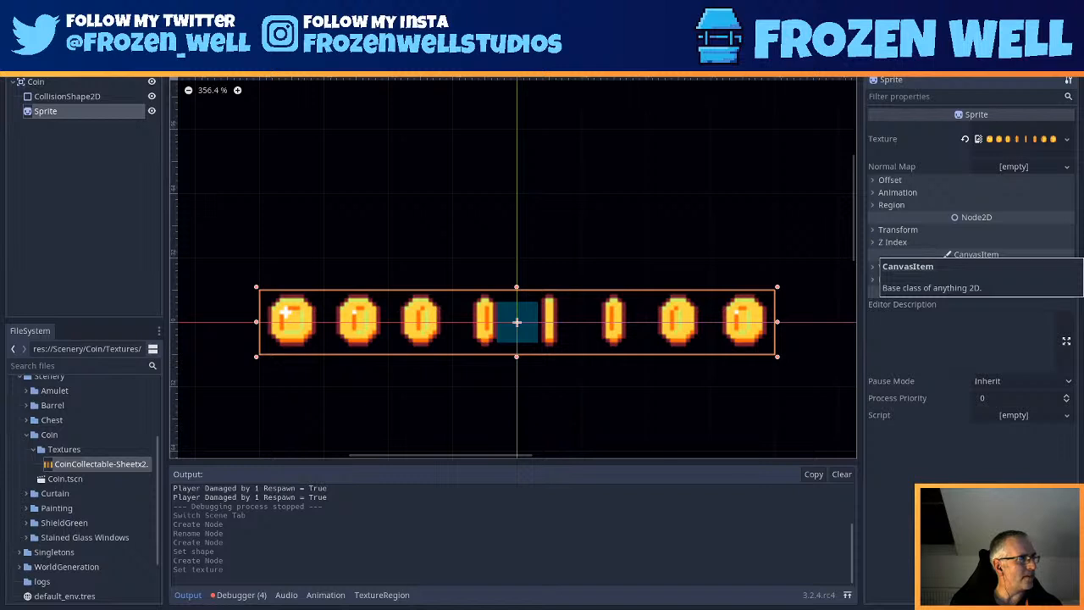
- Reimport the CoinCollectable sheet texture with an import preset that has Filter off, and return to the scene tree
{"action": "left_click", "coordinate": [58, 64]}
{"action": "left_click", "coordinate": [144, 96]}
{"action": "left_click", "coordinate": [159, 141]}
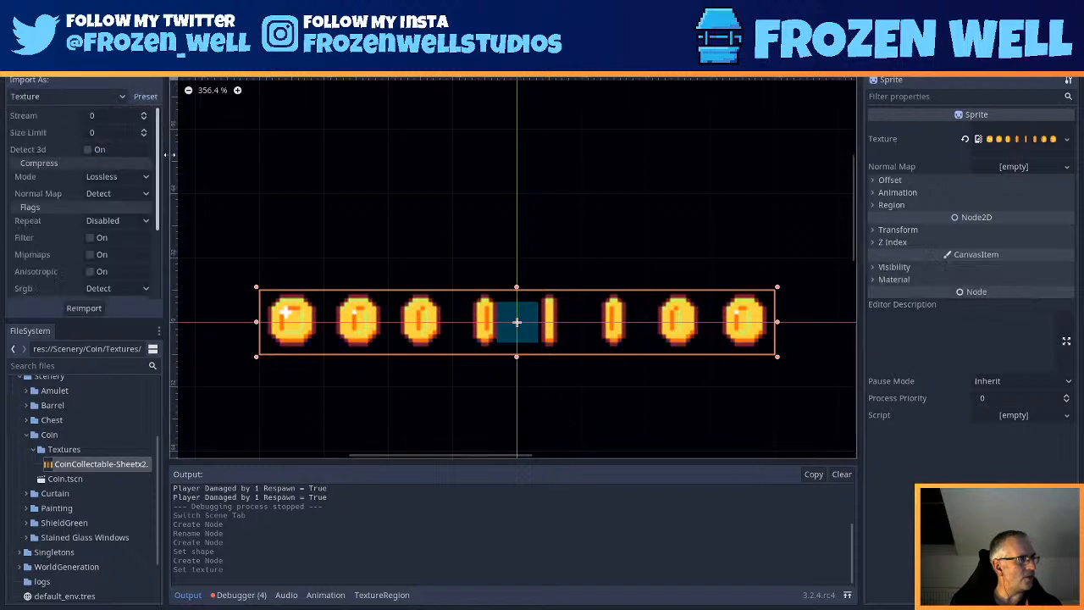
{"action": "left_click", "coordinate": [88, 309]}
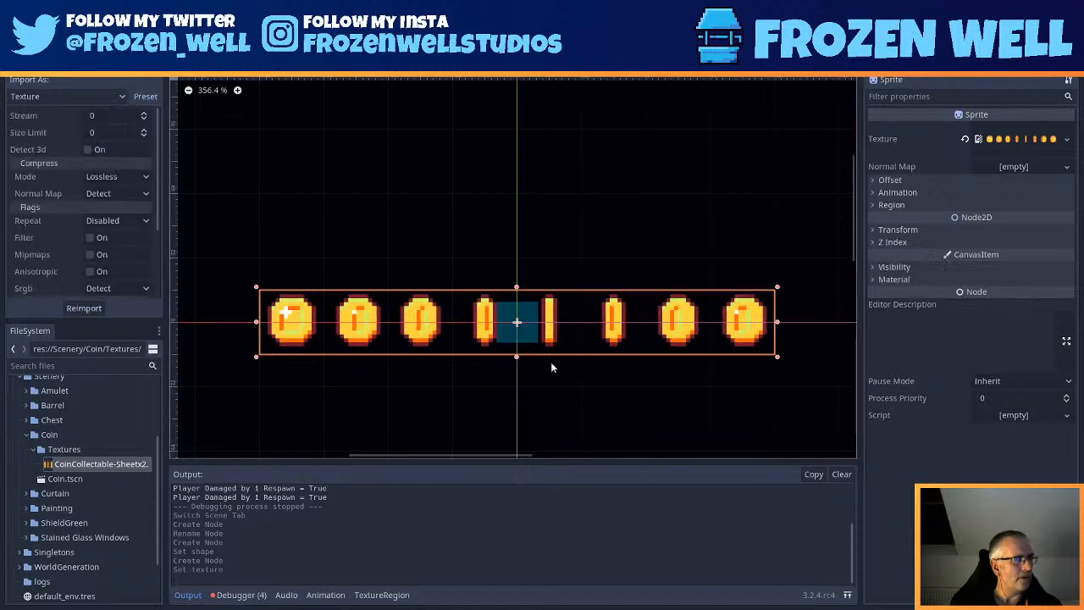
{"action": "left_click", "coordinate": [24, 45]}
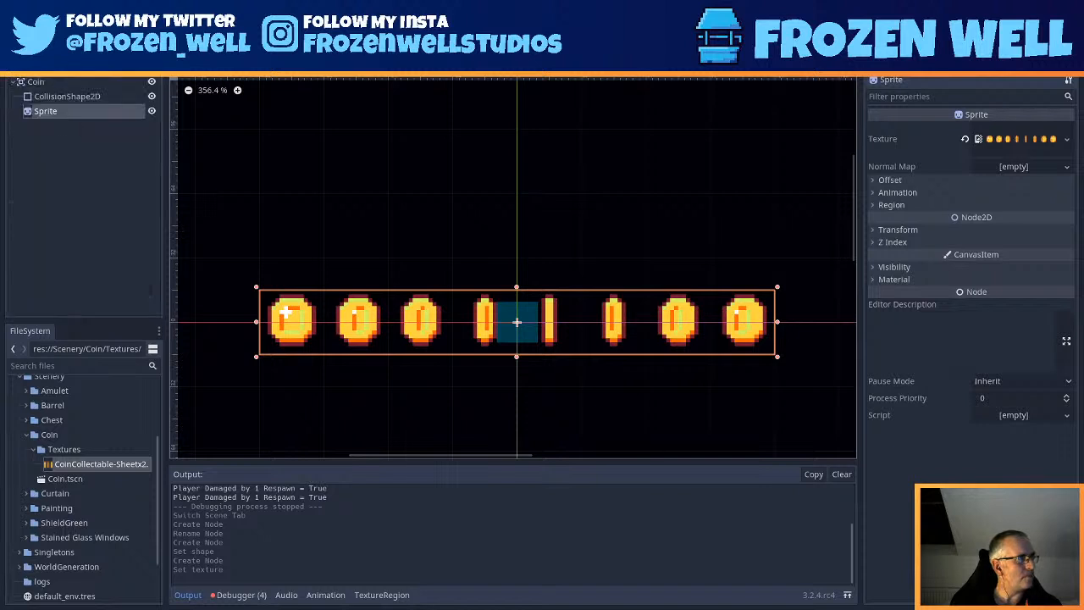
- Set the Sprite's animation Hframes to 8
{"action": "left_click", "coordinate": [872, 192]}
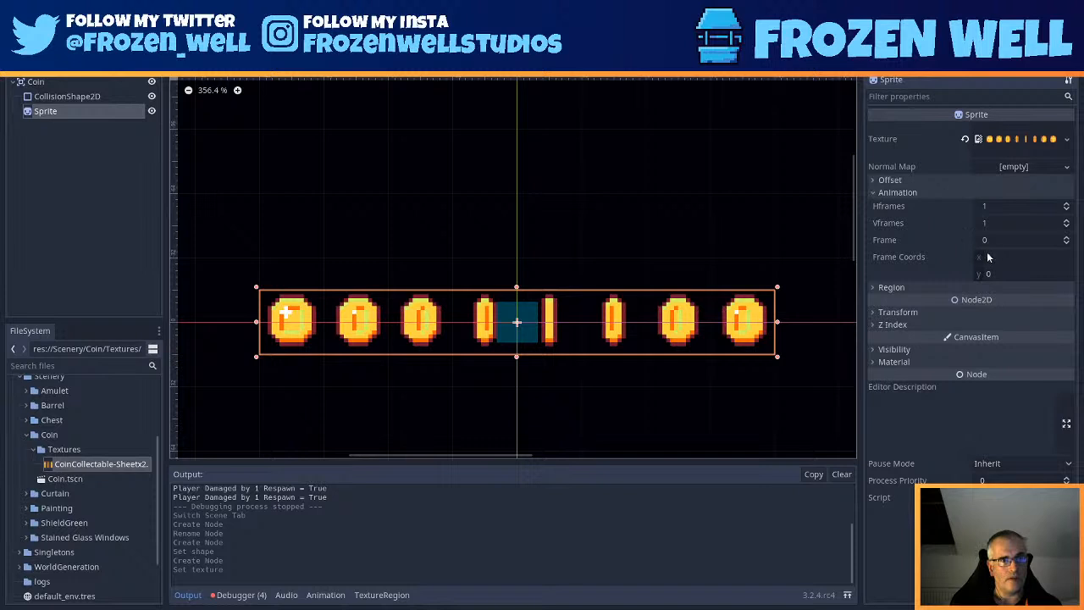
{"action": "left_click", "coordinate": [993, 206]}
{"action": "type", "text": "8"}
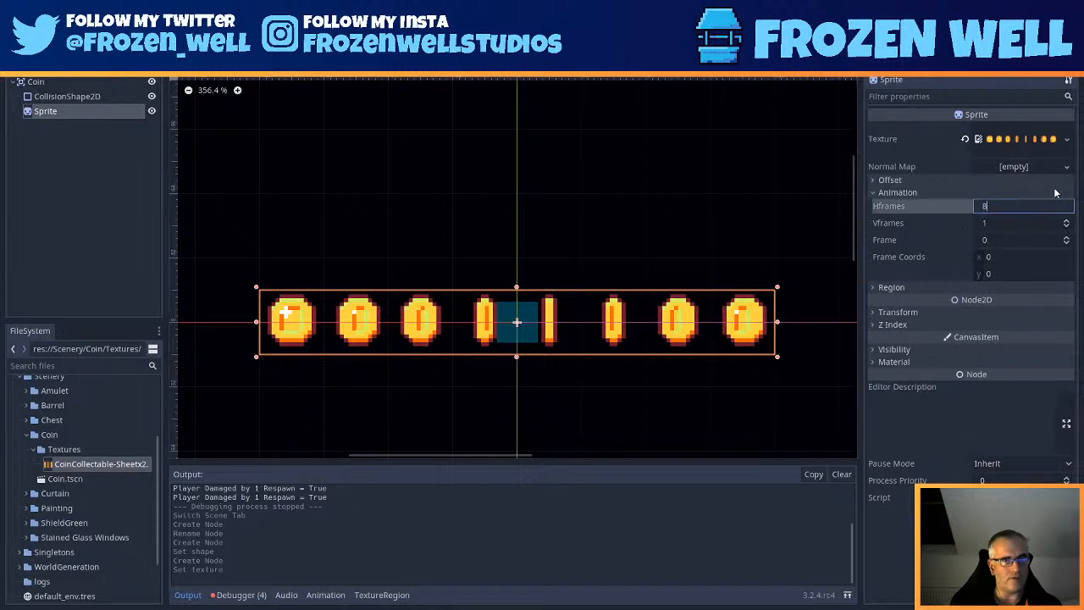
{"action": "key", "text": "Return"}
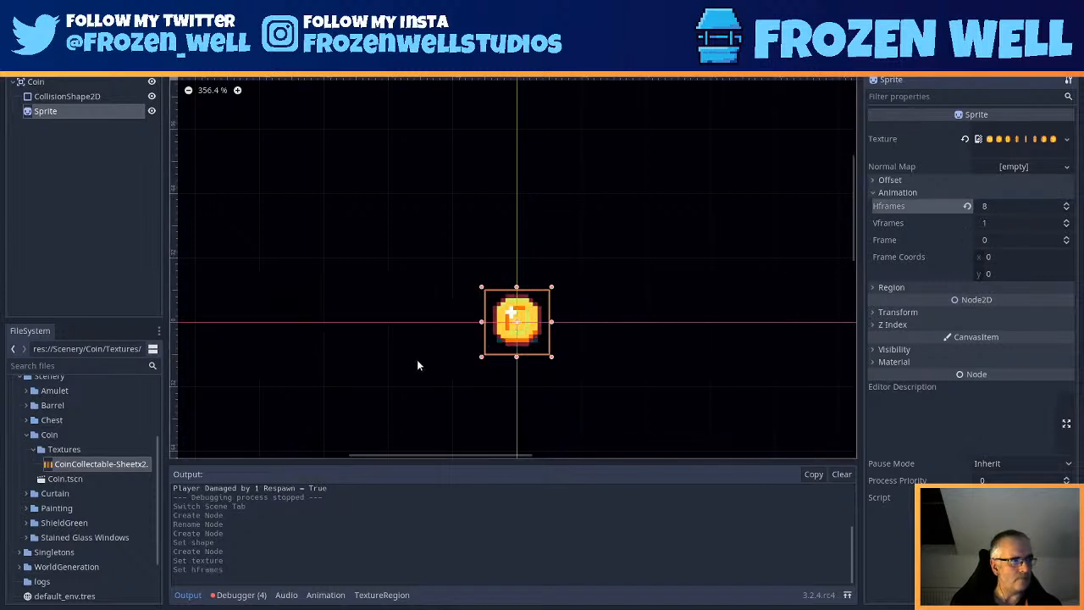
- Save the Coin scene and add an AnimationPlayer as a child node of the Coin root
{"action": "key", "text": "ctrl+s"}
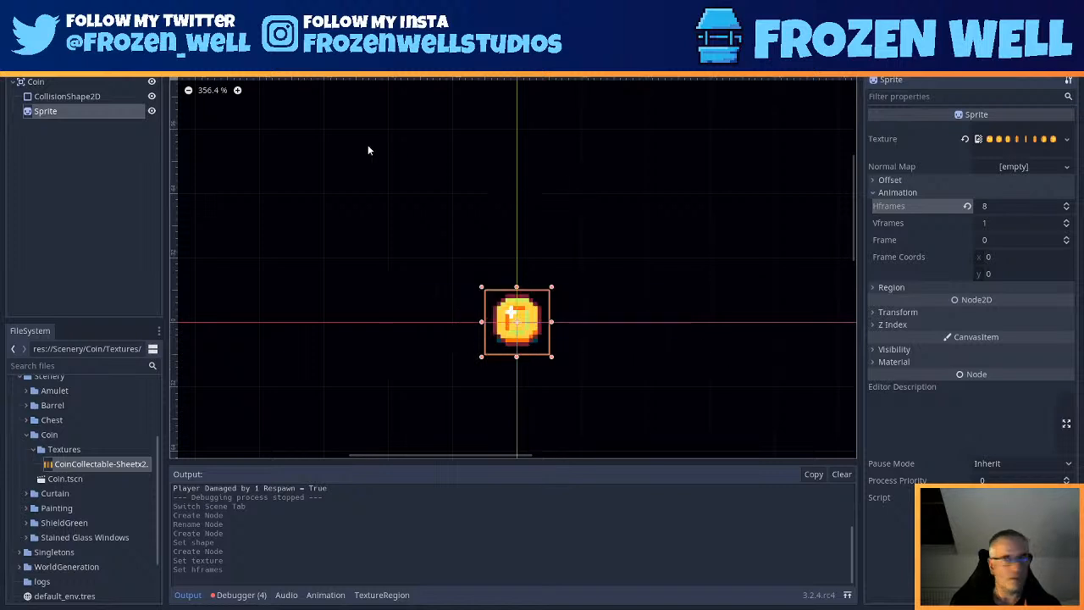
{"action": "left_click", "coordinate": [36, 81]}
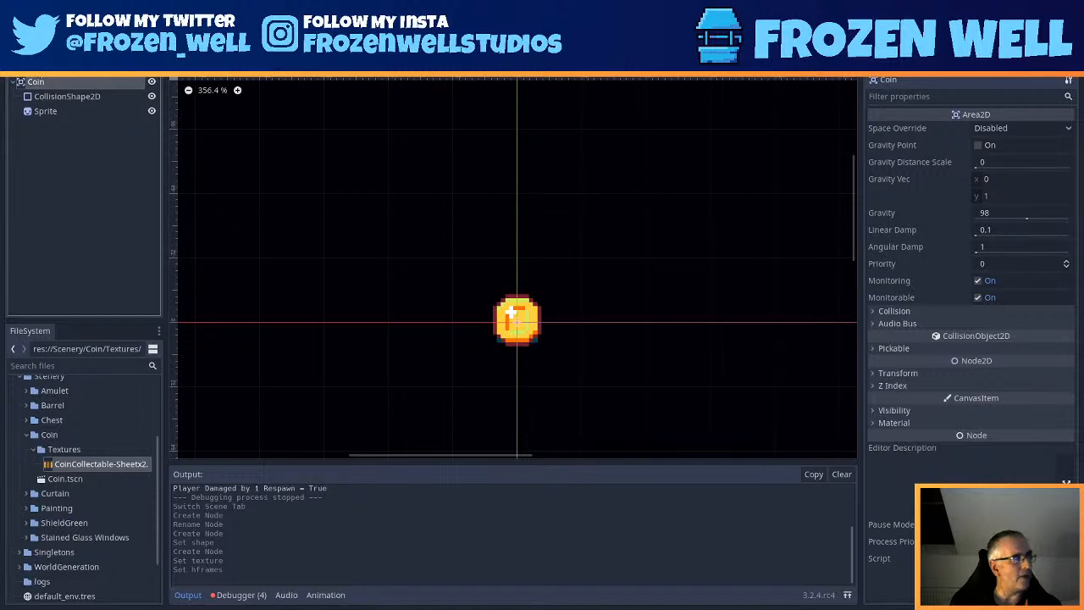
{"action": "right_click", "coordinate": [37, 82]}
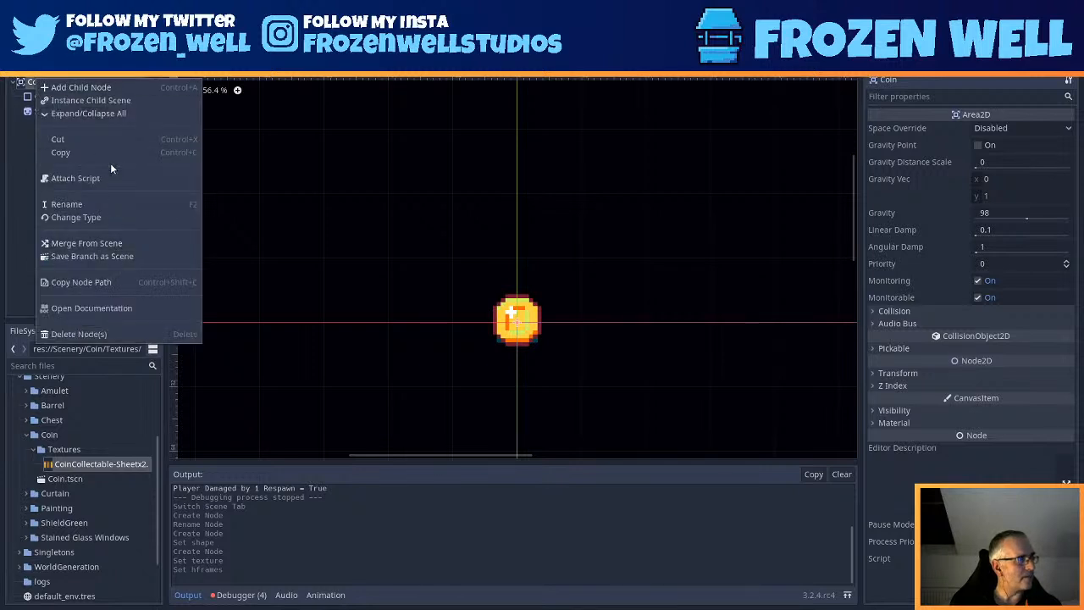
{"action": "left_click", "coordinate": [2, 160]}
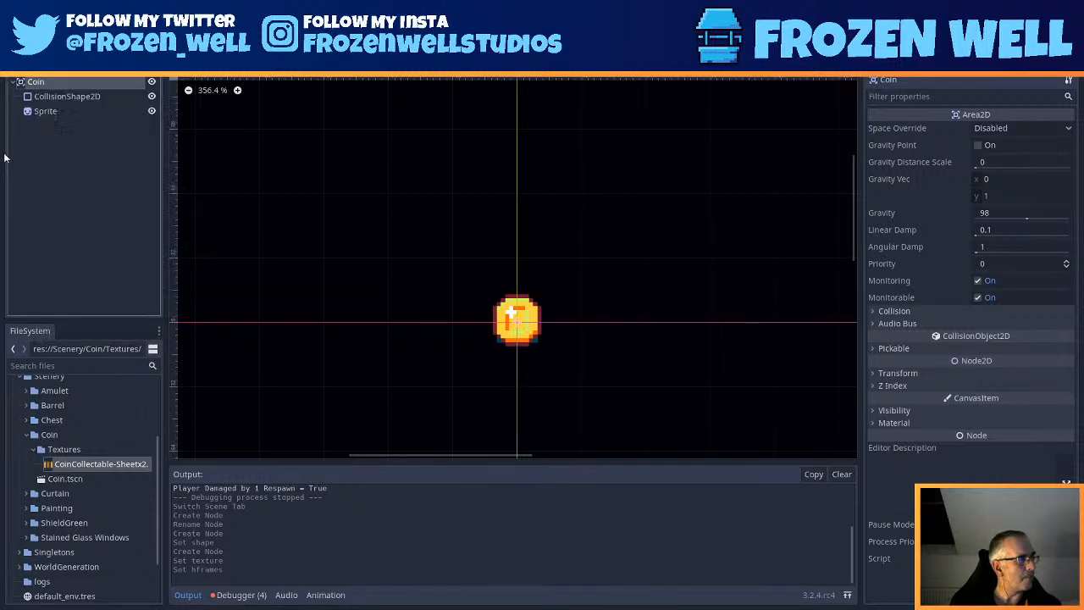
{"action": "key", "text": "ctrl+a"}
{"action": "type", "text": "ani"}
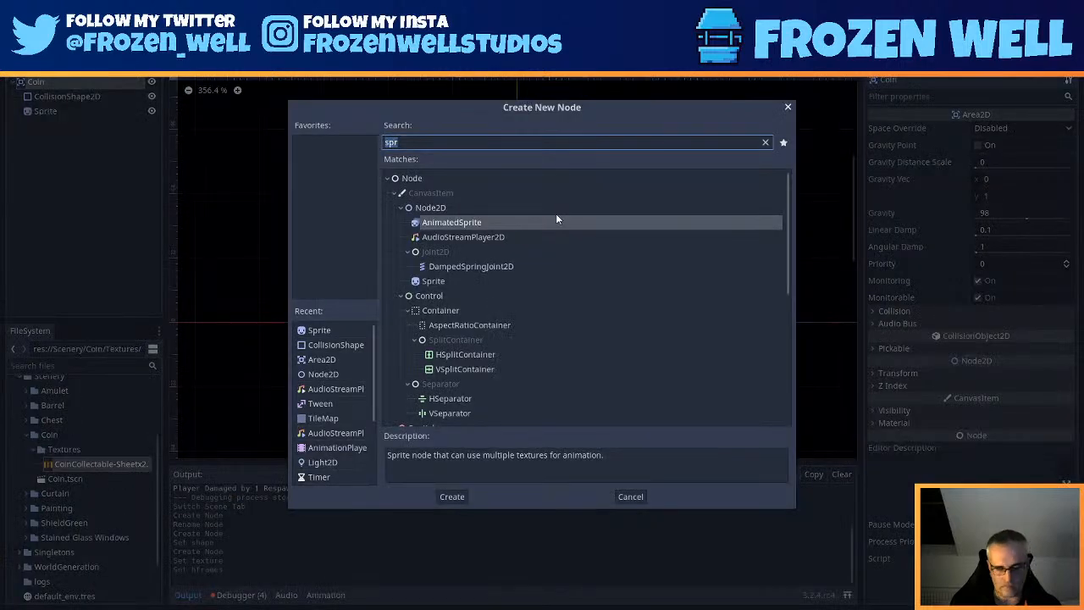
{"action": "type", "text": "ma"}
{"action": "key", "text": "Down"}
{"action": "key", "text": "Down"}
{"action": "key", "text": "Down"}
{"action": "key", "text": "Up"}
{"action": "key", "text": "Down"}
{"action": "key", "text": "Return"}
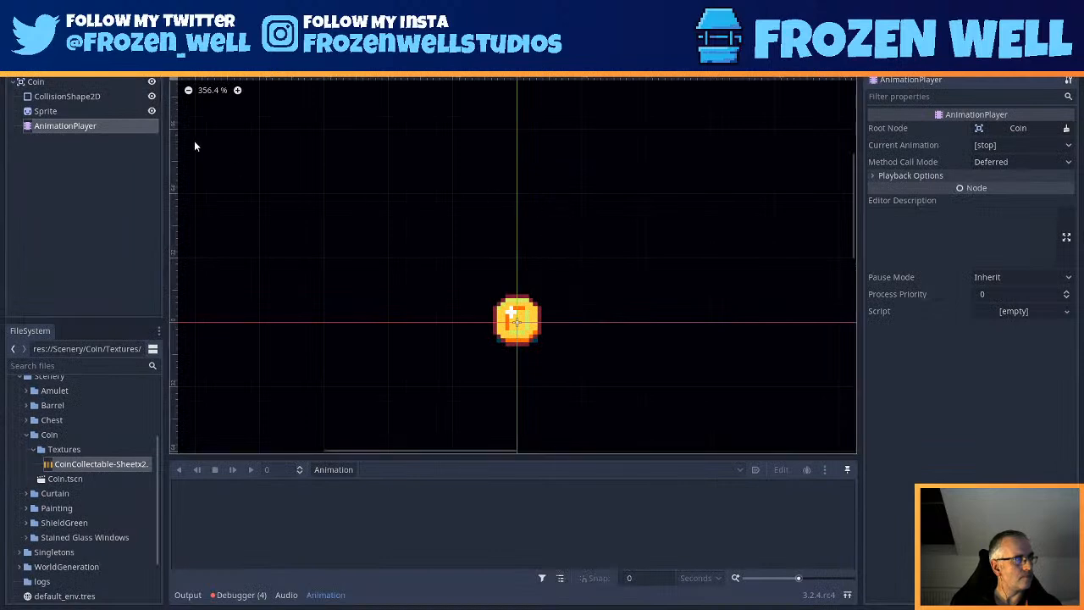
- Keep Coin as the AnimationPlayer's root node and create a new animation named coin_spin
{"action": "left_click", "coordinate": [1036, 127]}
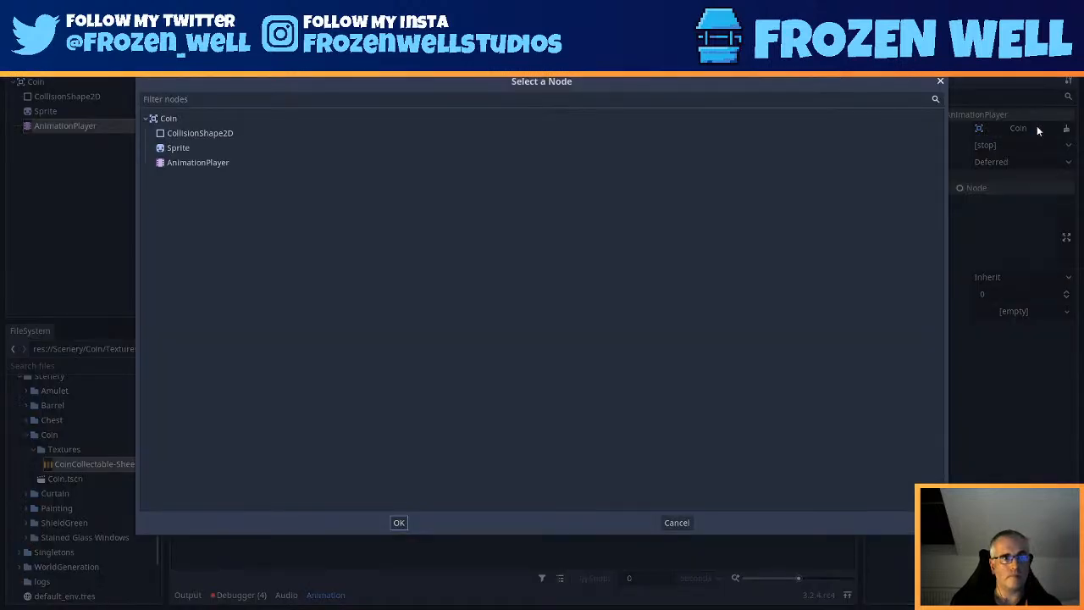
{"action": "left_click", "coordinate": [940, 80]}
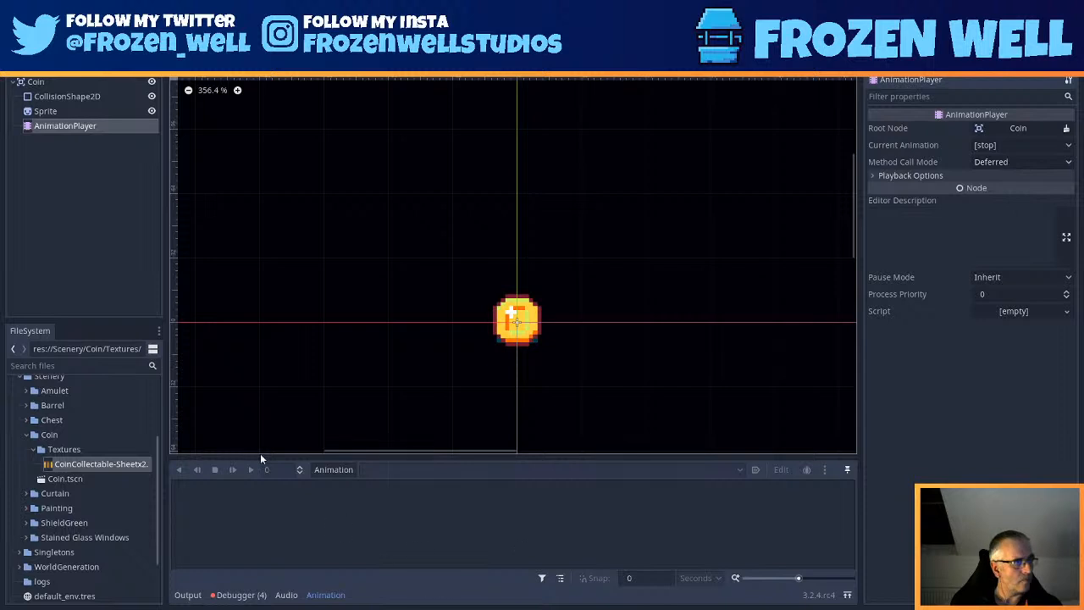
{"action": "left_click", "coordinate": [324, 471]}
{"action": "left_click", "coordinate": [334, 404]}
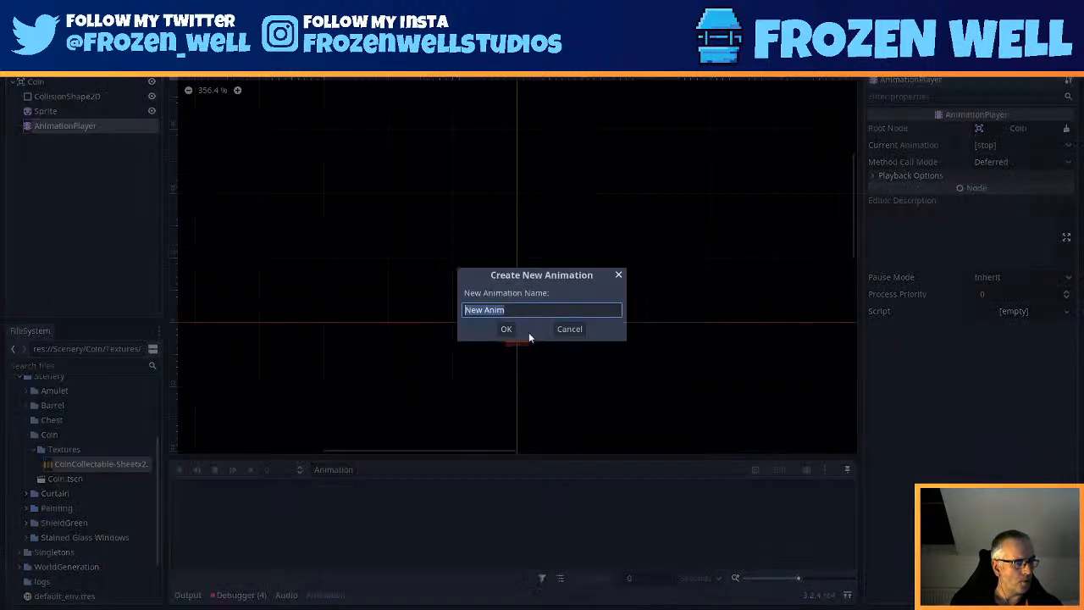
{"action": "type", "text": "coin_spin"}
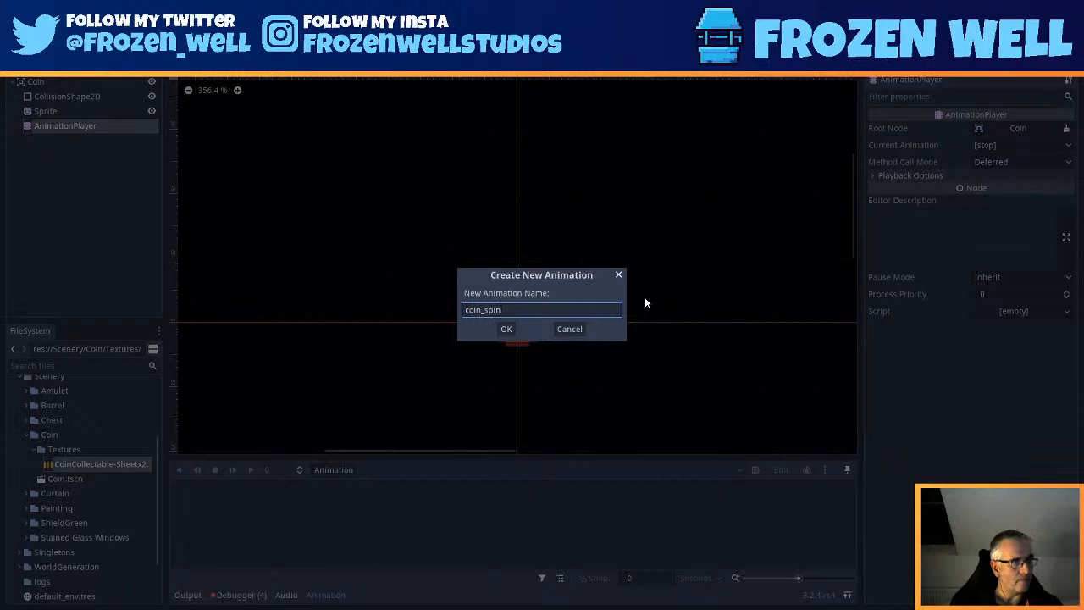
{"action": "key", "text": "Return"}
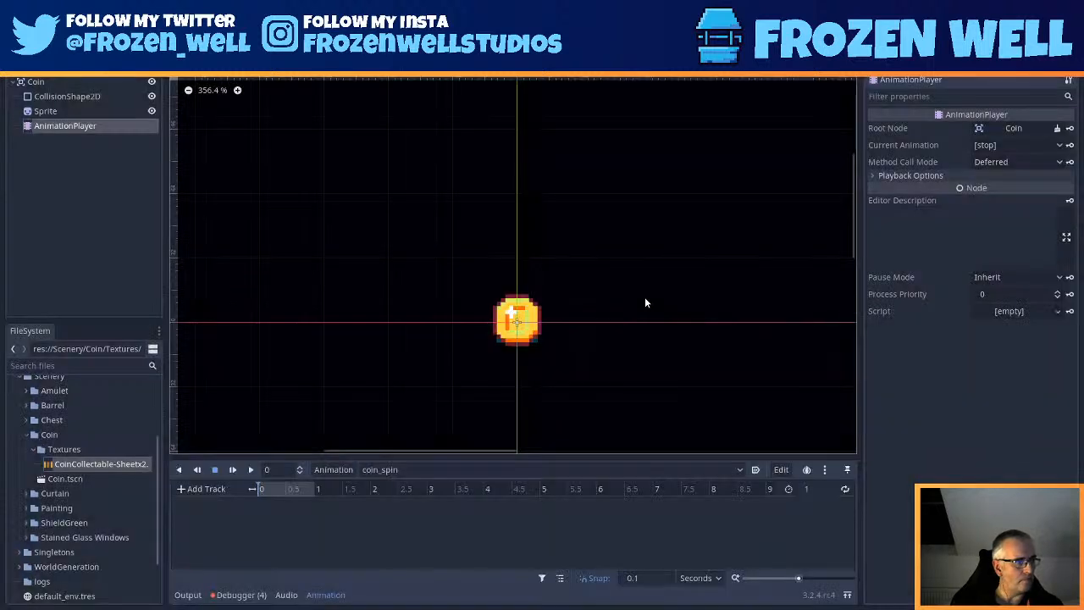
- Create a Frame track for the Sprite in coin_spin with a key for frame 0 at 0 s
{"action": "left_click", "coordinate": [56, 112]}
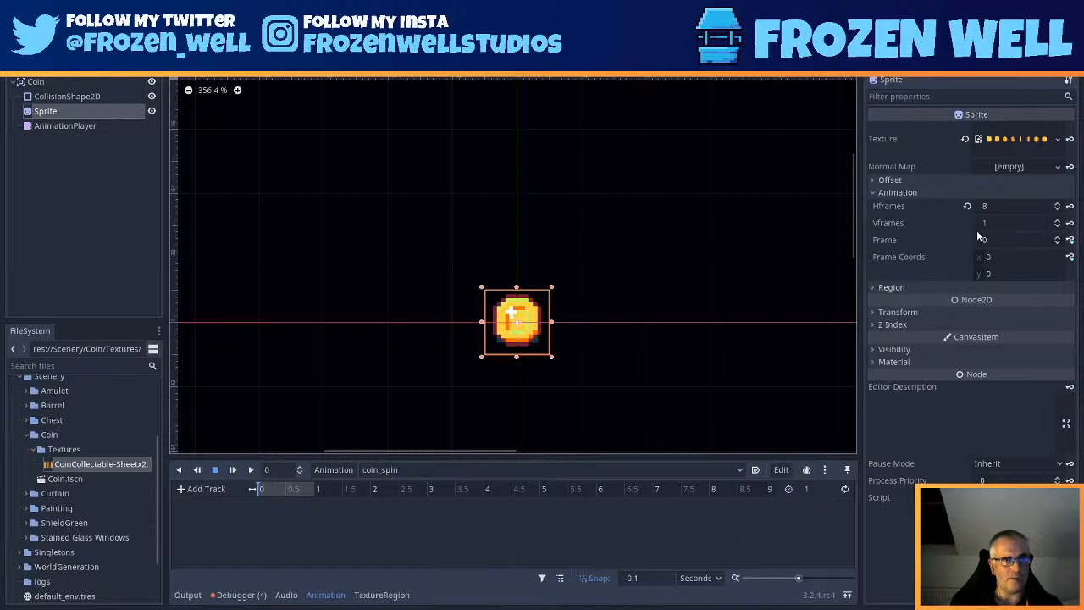
{"action": "left_click", "coordinate": [1071, 240]}
{"action": "left_click", "coordinate": [500, 329]}
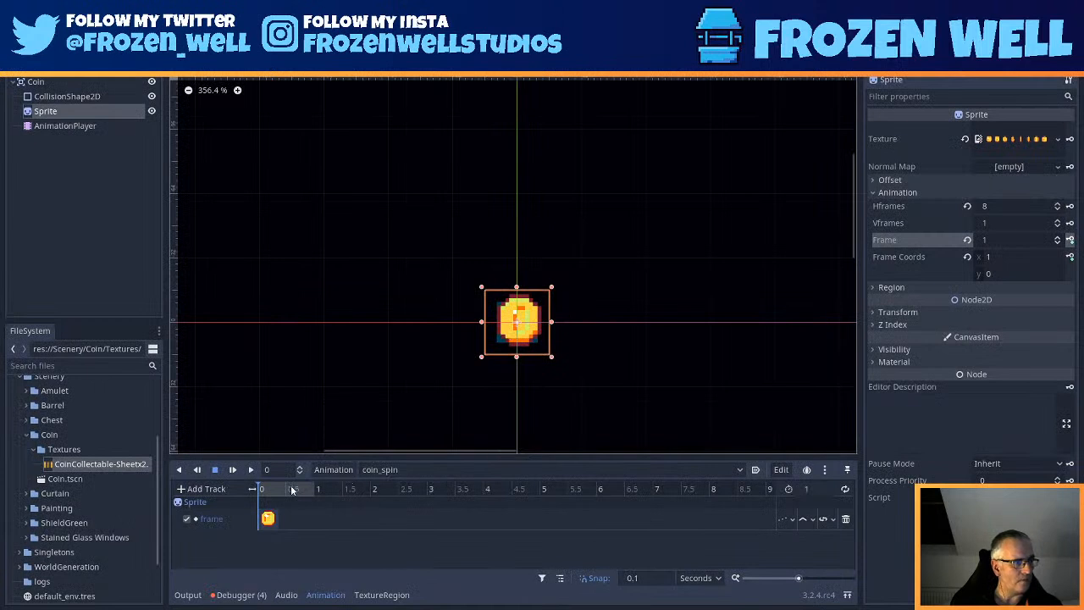
- Key the Sprite's Frame property with value 1 at 0.1 s in coin_spin
{"action": "left_click", "coordinate": [266, 488]}
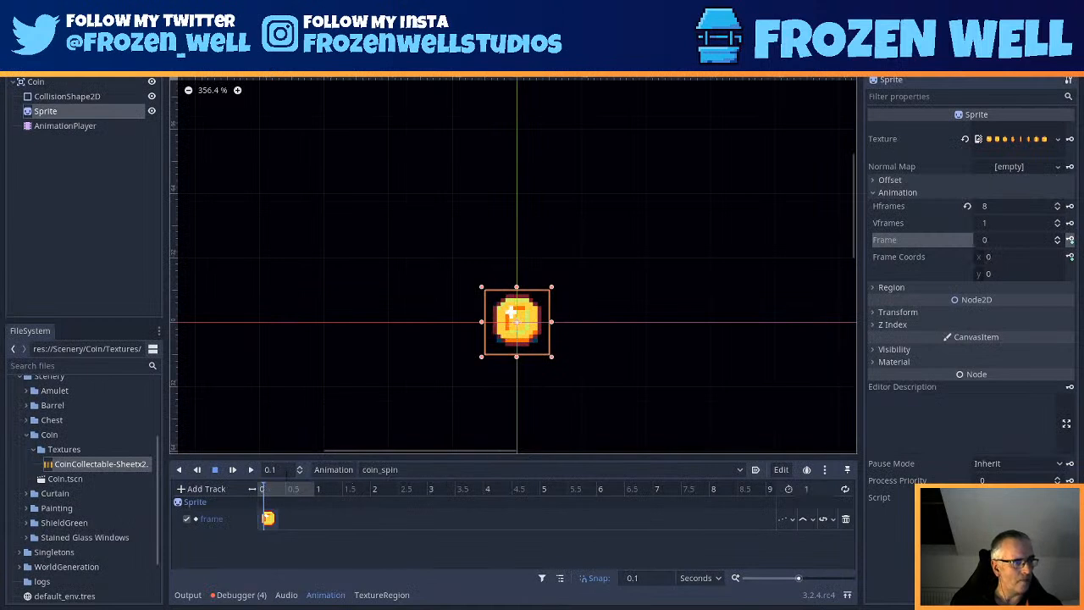
{"action": "left_click", "coordinate": [1028, 238]}
{"action": "type", "text": "1"}
{"action": "key", "text": "Return"}
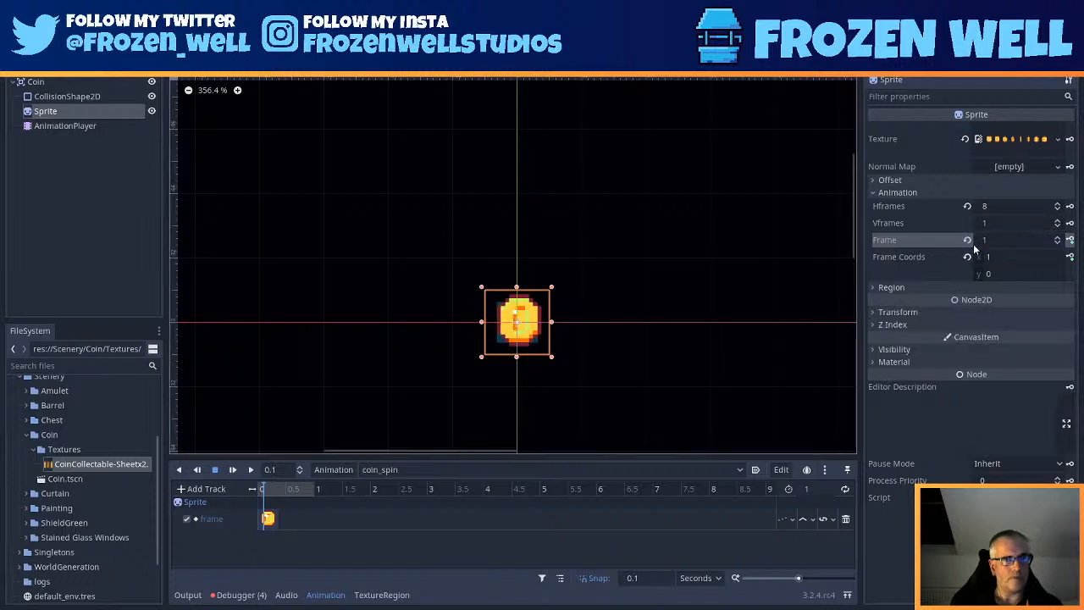
{"action": "left_click", "coordinate": [1069, 240]}
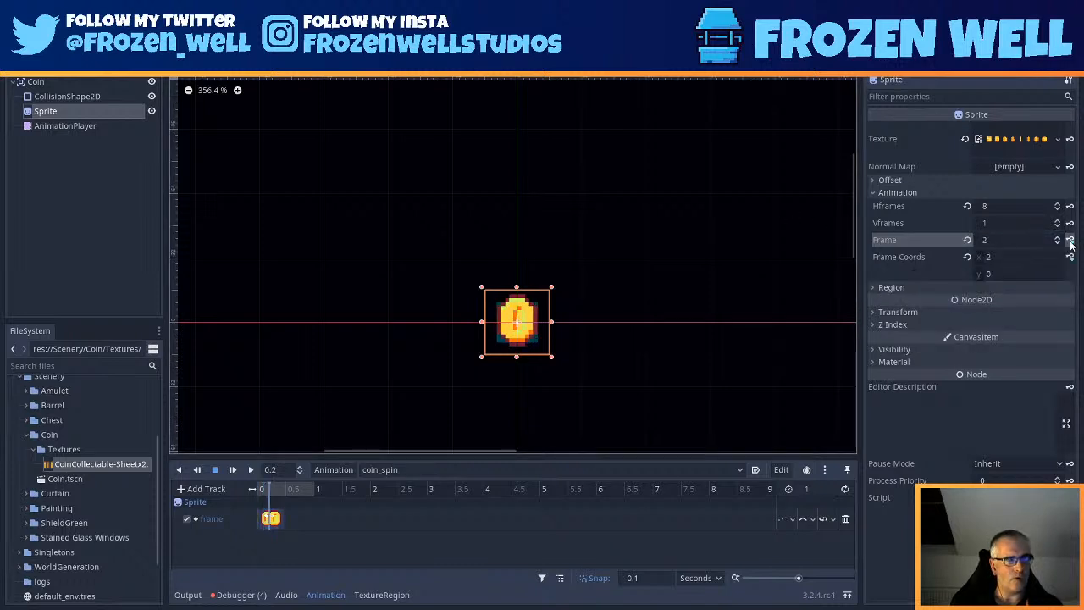
- Key the Sprite's frames 2 through 7 at successive 0.1 s intervals from 0.2 s to 0.7 s
{"action": "left_click", "coordinate": [1069, 240]}
{"action": "left_click", "coordinate": [1069, 240]}
{"action": "left_click", "coordinate": [1070, 241]}
{"action": "left_click", "coordinate": [1070, 240]}
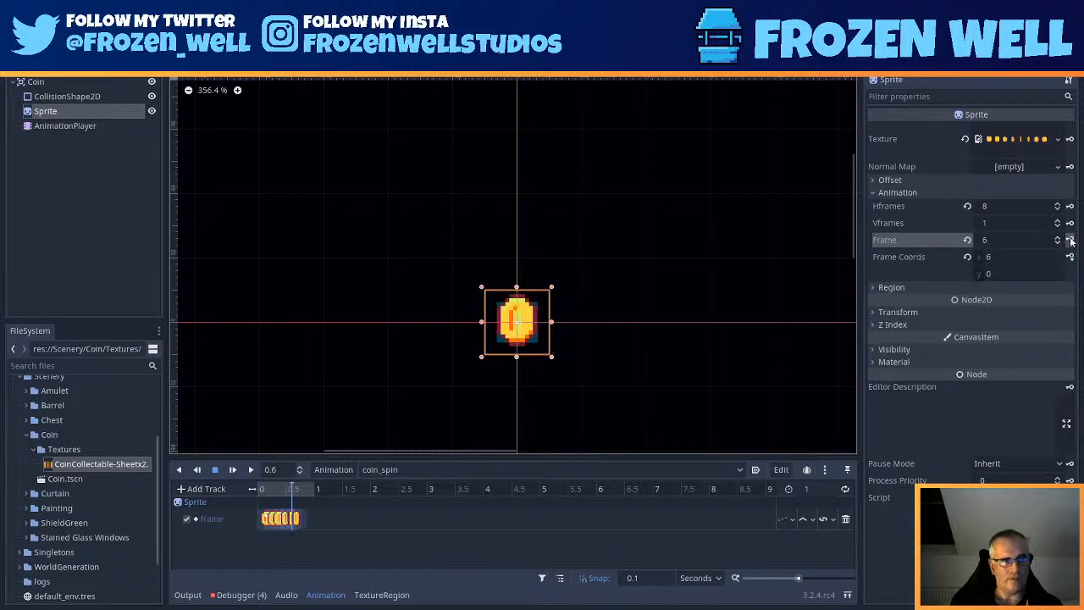
{"action": "left_click", "coordinate": [1069, 240]}
{"action": "left_click", "coordinate": [1069, 240]}
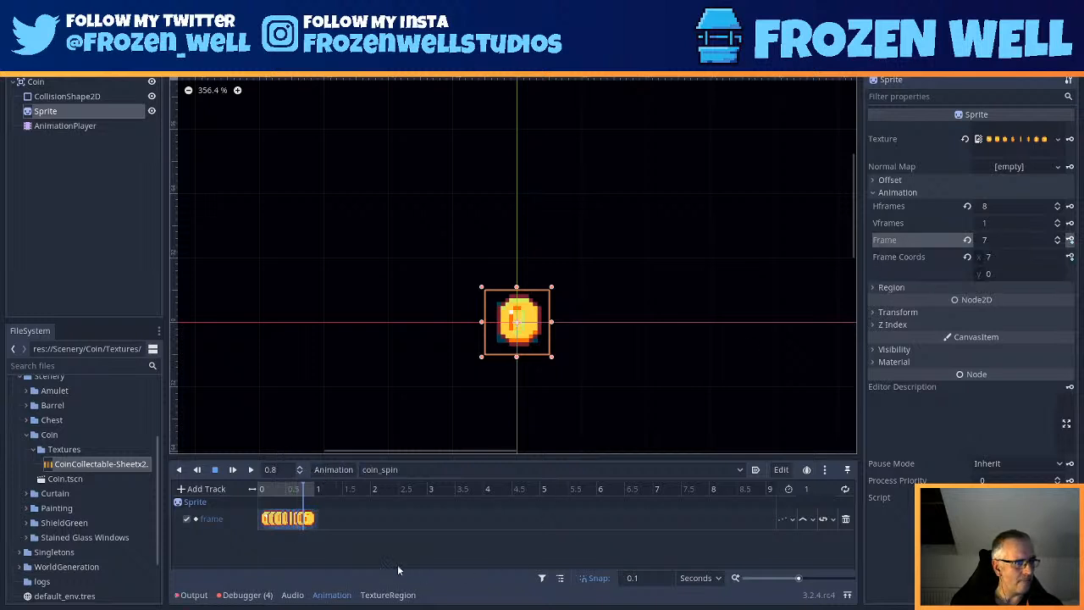
- Set the coin_spin animation length to 0.9 s and preview its playback
{"action": "left_click", "coordinate": [809, 488]}
{"action": "type", "text": "0.9"}
{"action": "key", "text": "Return"}
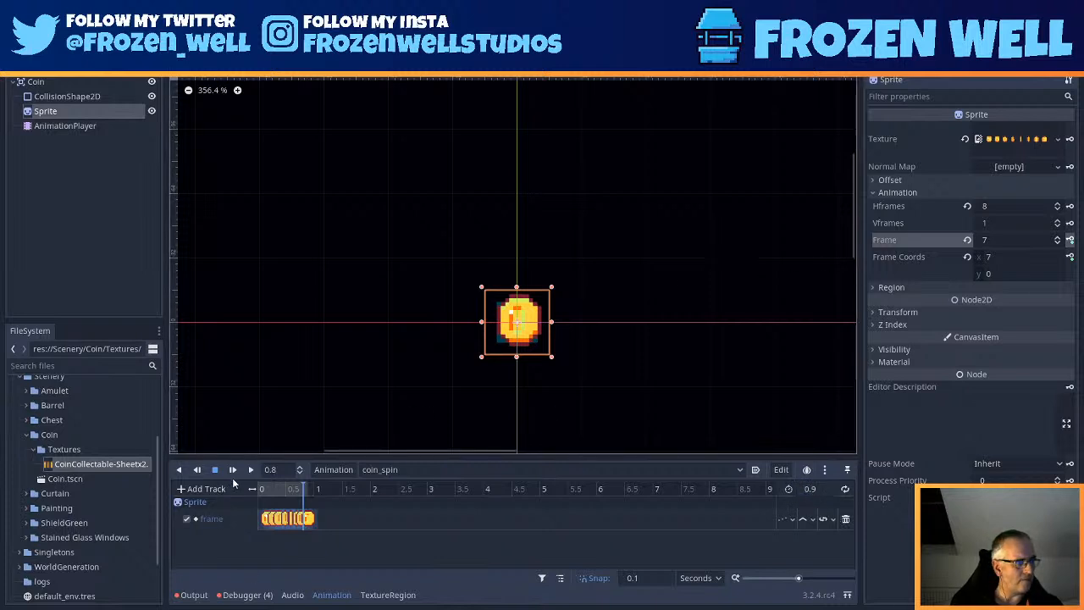
{"action": "left_click", "coordinate": [251, 469]}
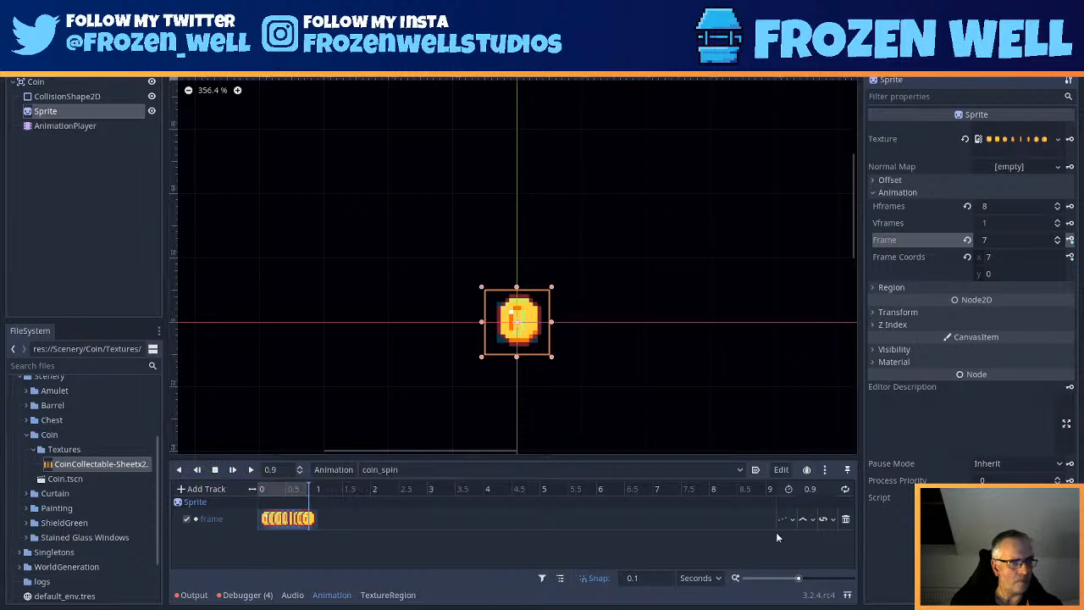
{"action": "left_click", "coordinate": [252, 470]}
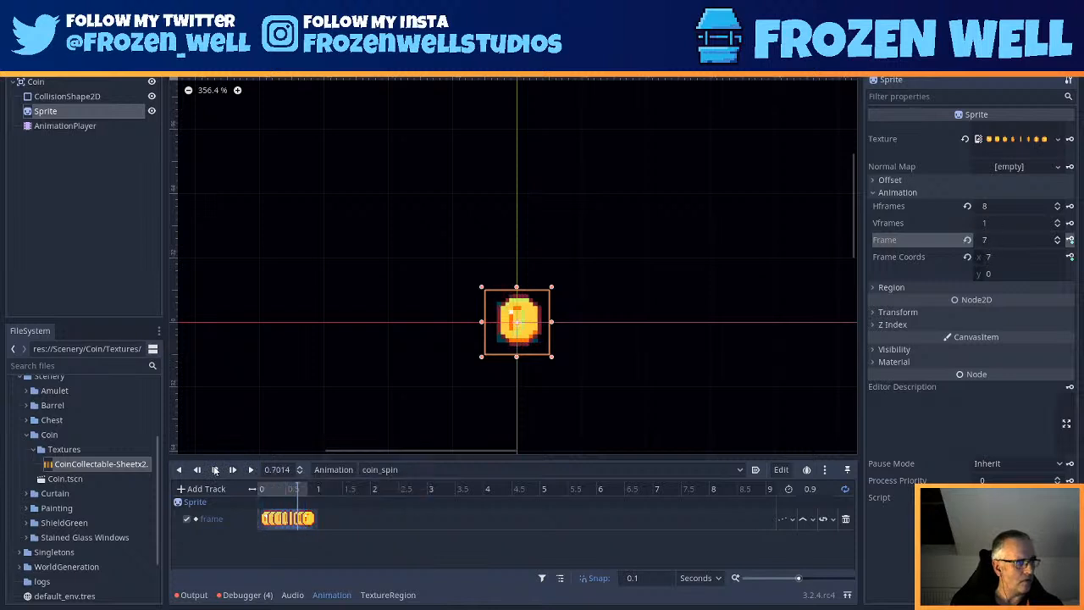
{"action": "left_click", "coordinate": [216, 470]}
- Set the coin_spin animation length to 0.8 s with looping on
{"action": "left_click", "coordinate": [822, 490]}
{"action": "type", "text": "0.8"}
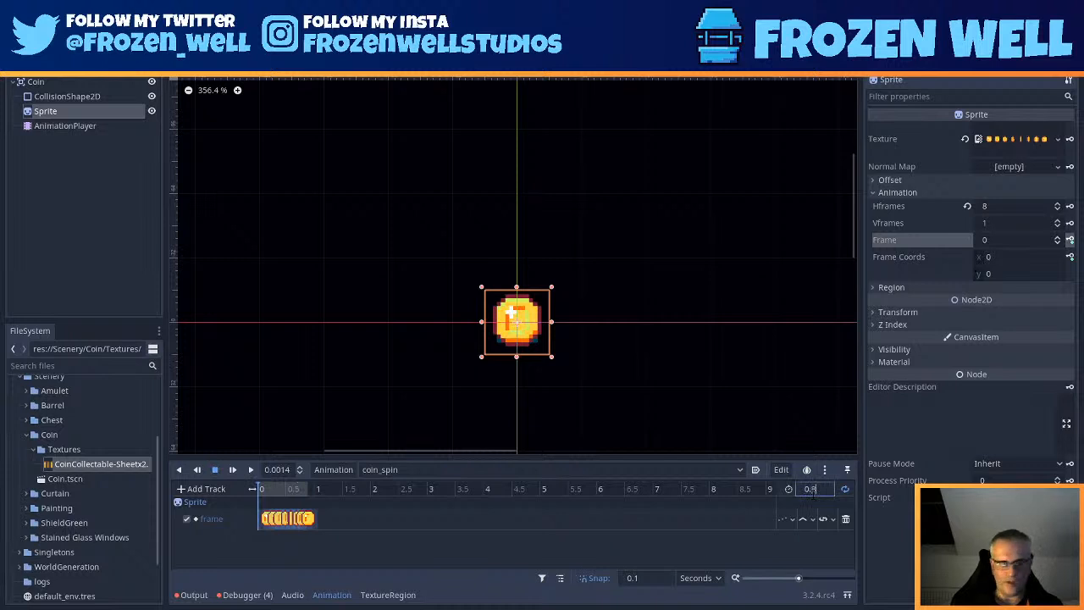
{"action": "key", "text": "Return"}
{"action": "left_click", "coordinate": [845, 490]}
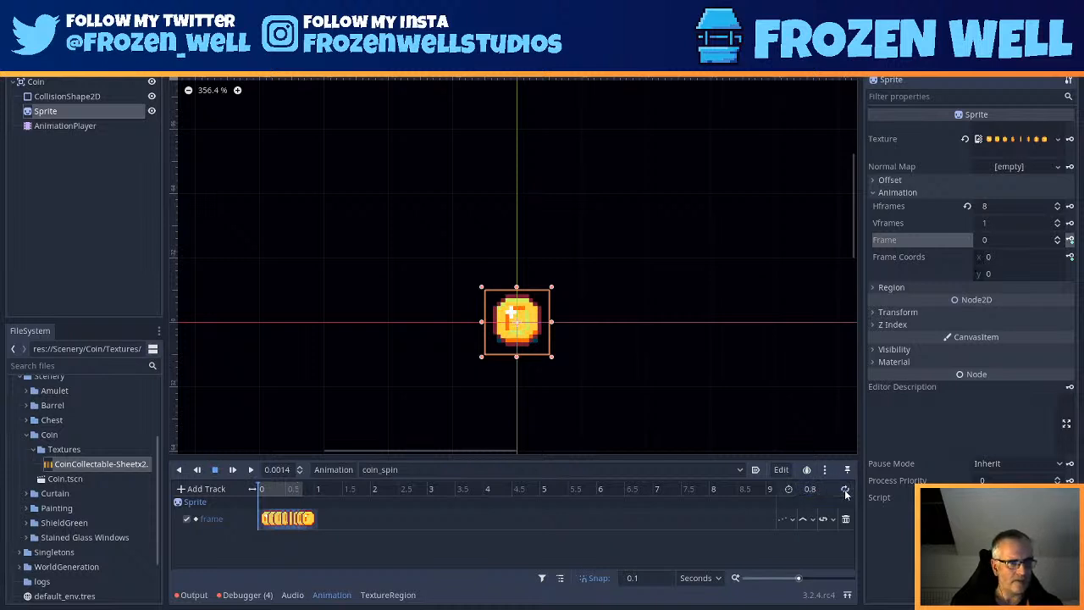
- Preview the looping coin_spin animation and return the playhead to 0 s
{"action": "left_click", "coordinate": [251, 471]}
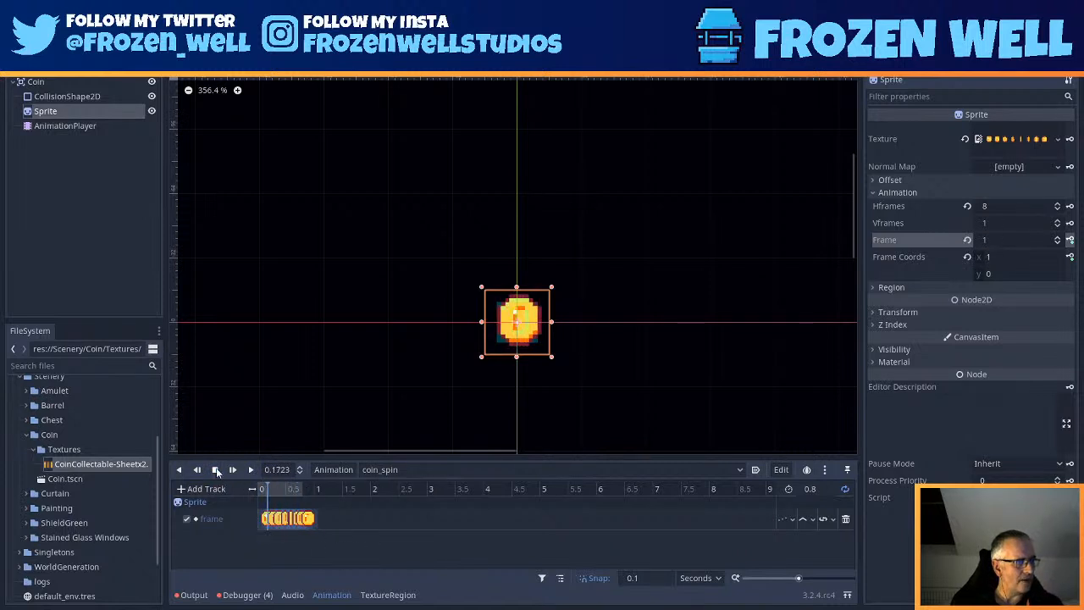
{"action": "left_click", "coordinate": [284, 520]}
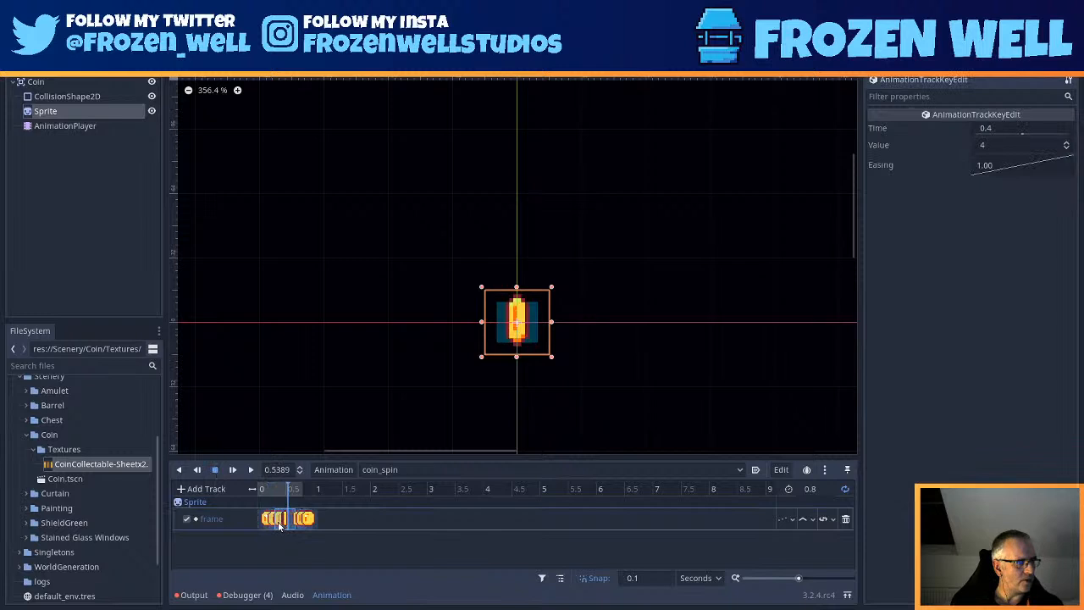
{"action": "left_click_drag", "start_coordinate": [290, 489], "coordinate": [260, 493]}
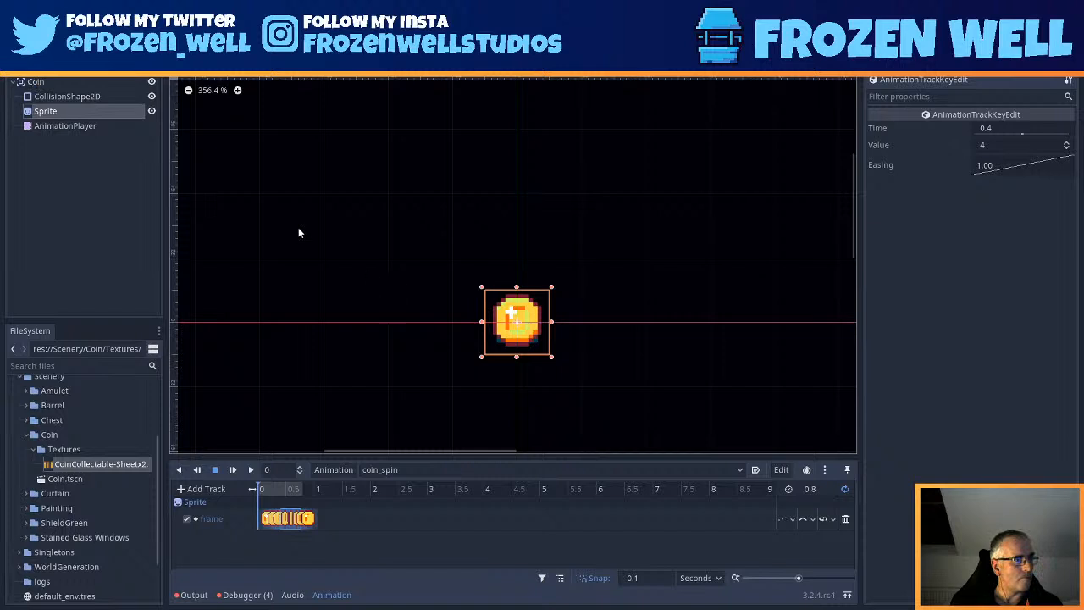
- Reorder the CollisionShape2D node below AnimationPlayer in the Coin scene tree
{"action": "scroll", "coordinate": [467, 279], "scroll_direction": "up", "scroll_amount": 1}
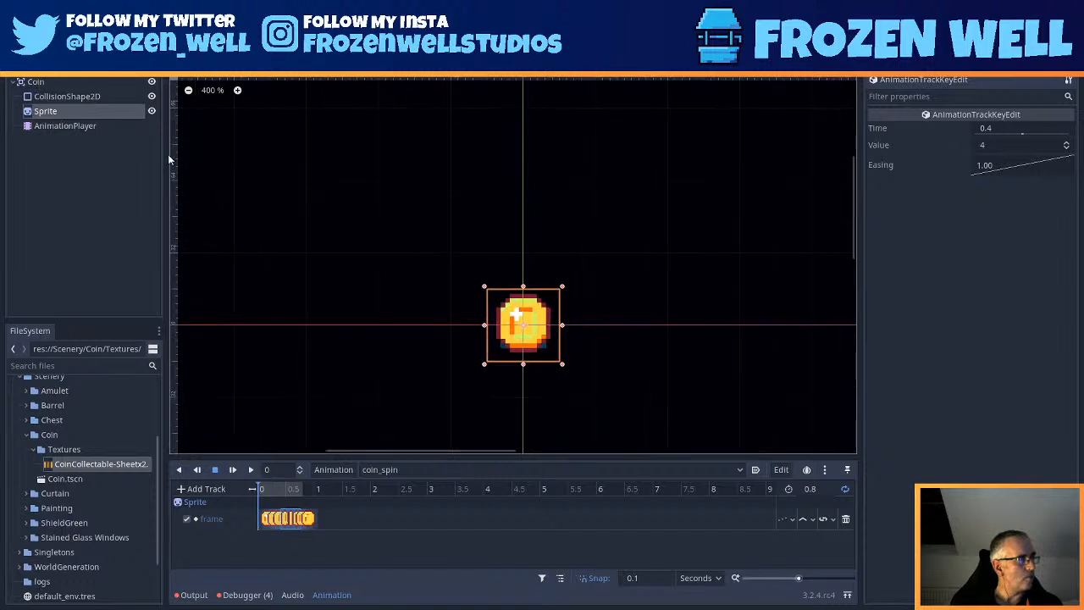
{"action": "left_click", "coordinate": [55, 98]}
{"action": "left_click_drag", "start_coordinate": [55, 98], "coordinate": [57, 134]}
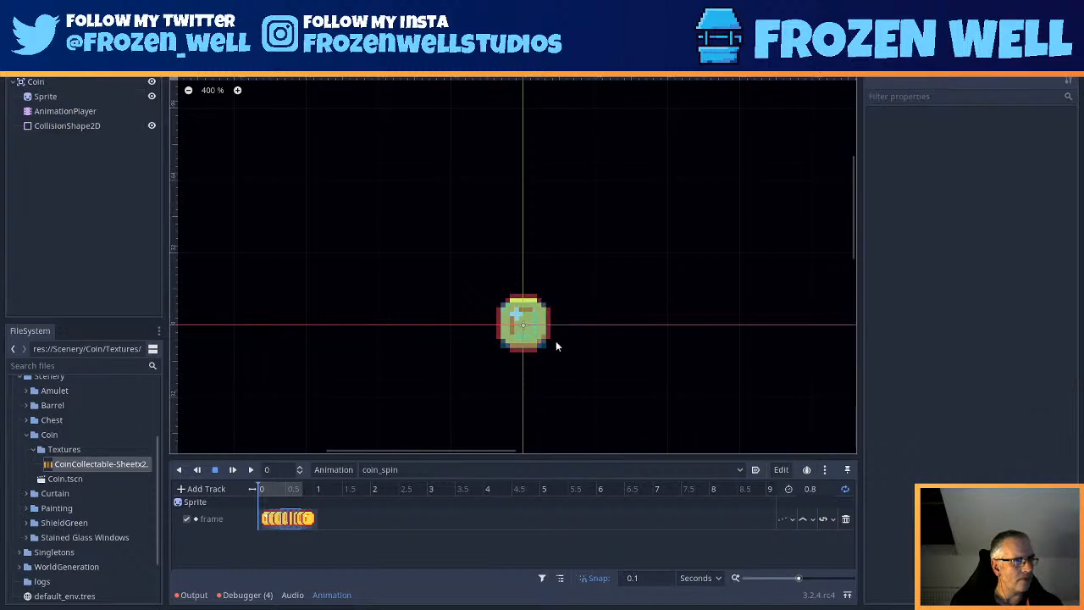
- Try to resize the coin's rectangular collision shape in the viewport, check the snapping options, and undo the change
{"action": "scroll", "coordinate": [550, 349], "scroll_direction": "up", "scroll_amount": 1}
{"action": "scroll", "coordinate": [548, 351], "scroll_direction": "up", "scroll_amount": 4}
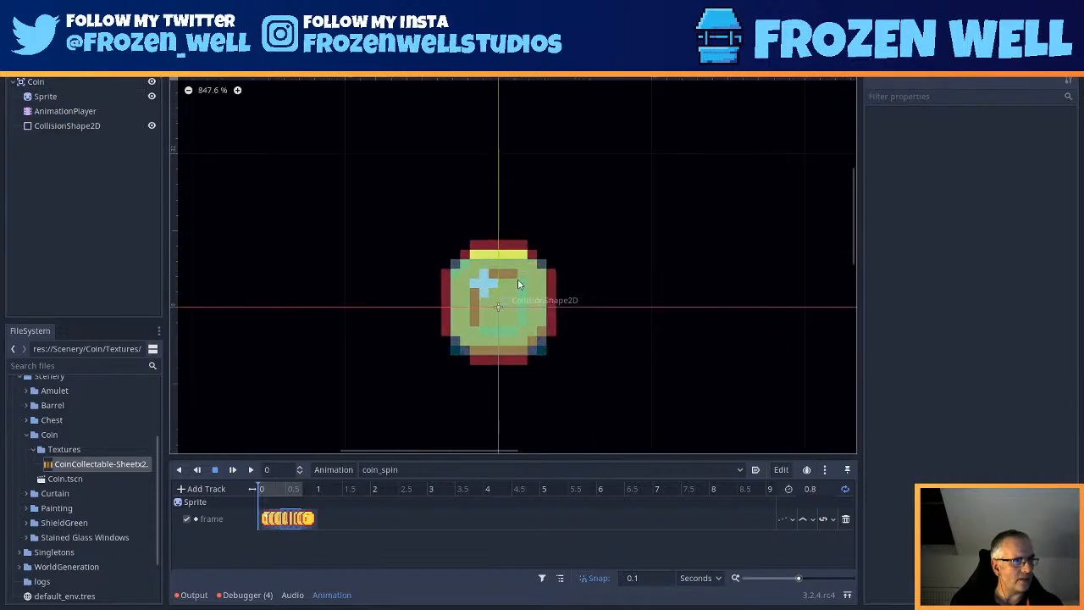
{"action": "left_click", "coordinate": [518, 279]}
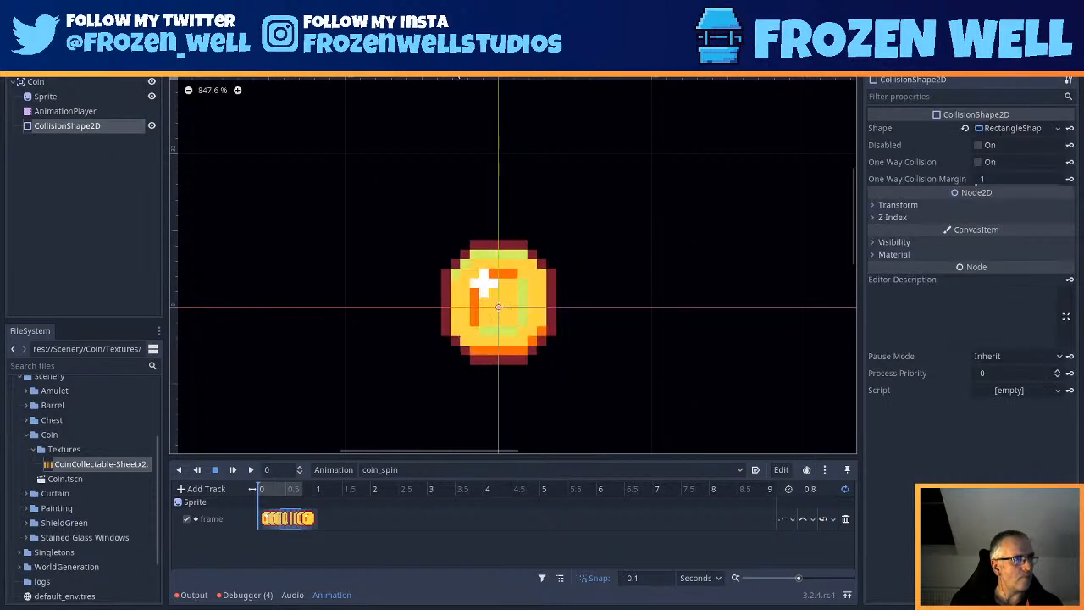
{"action": "left_click", "coordinate": [370, 63]}
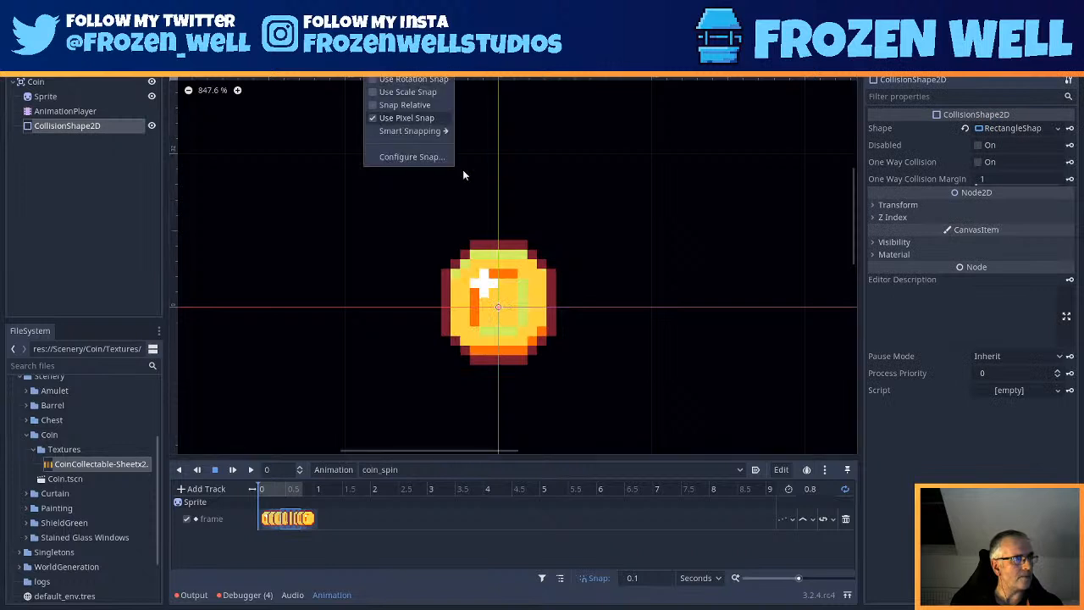
{"action": "left_click", "coordinate": [522, 288]}
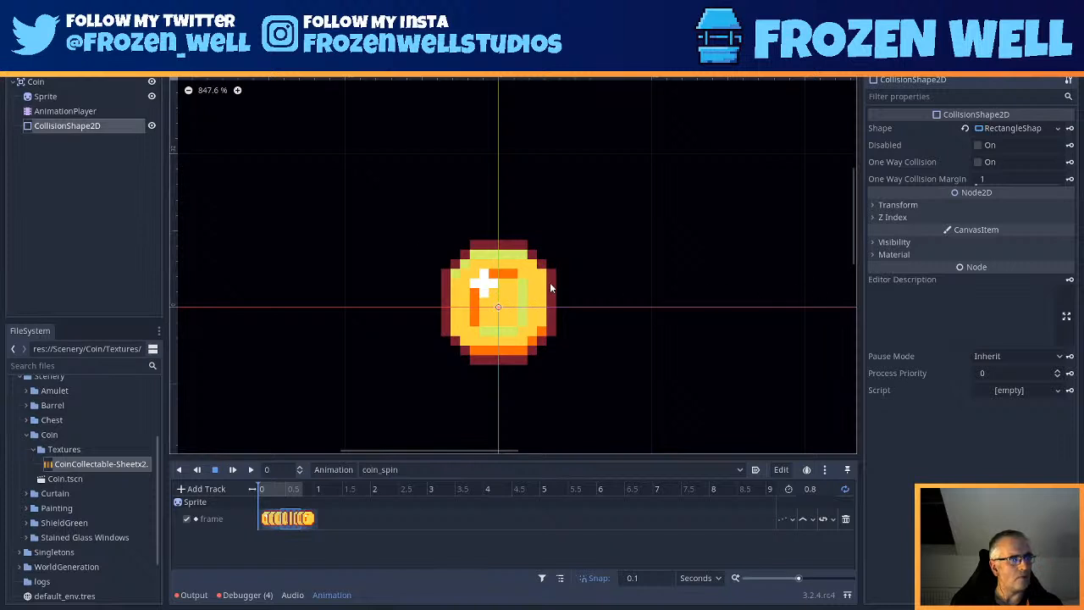
{"action": "scroll", "coordinate": [556, 294], "scroll_direction": "down", "scroll_amount": 2}
{"action": "key", "text": "ctrl+z"}
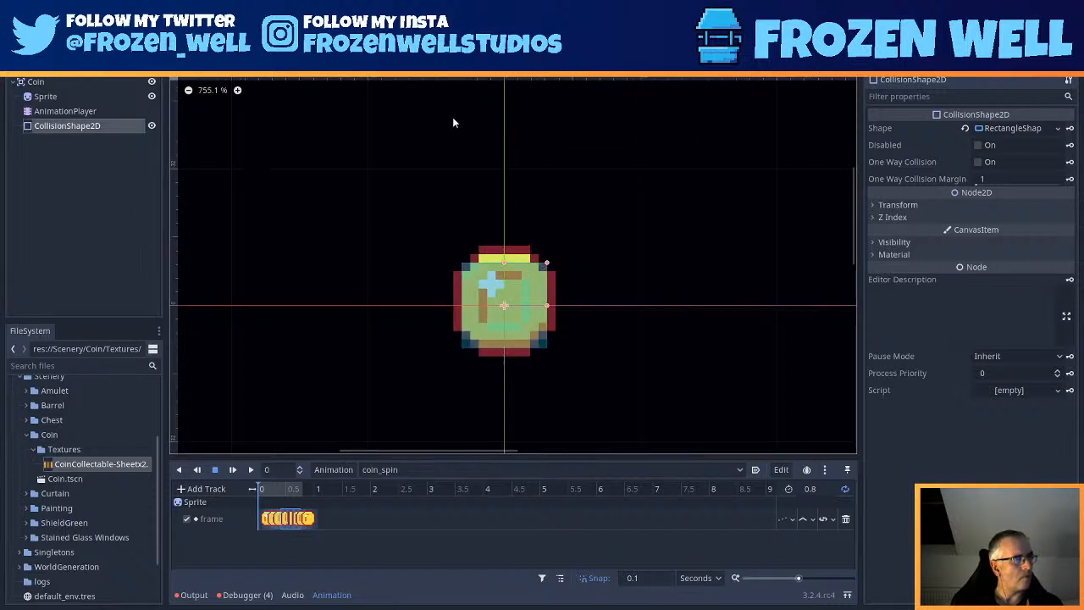
- Try to resize the coin's rectangular collision shape from its corner after checking the snapping options
{"action": "left_click", "coordinate": [382, 66]}
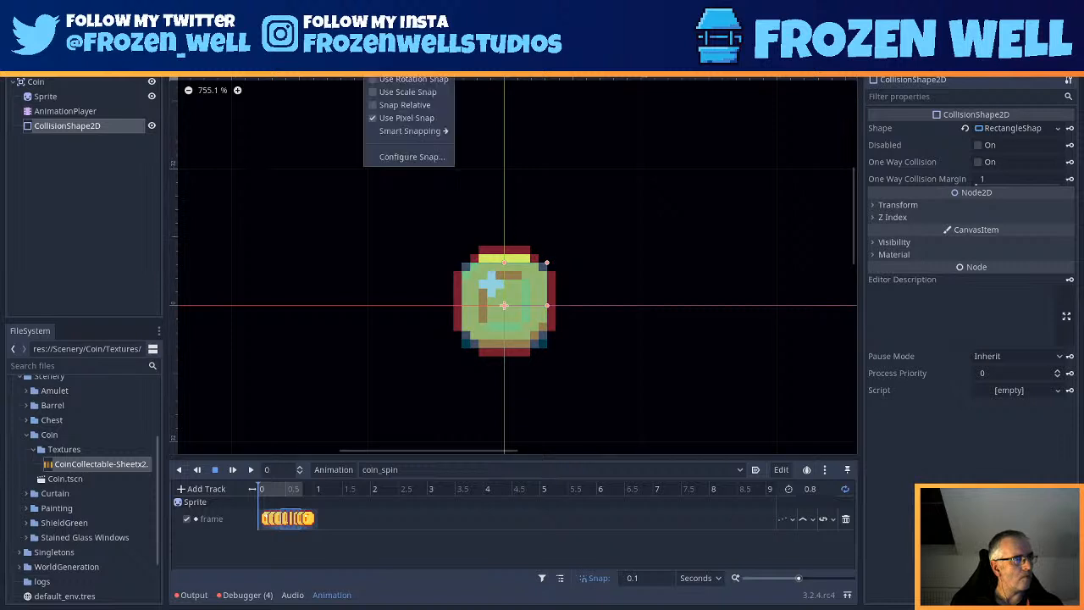
{"action": "left_click", "coordinate": [568, 247]}
{"action": "left_click_drag", "start_coordinate": [546, 264], "coordinate": [590, 231]}
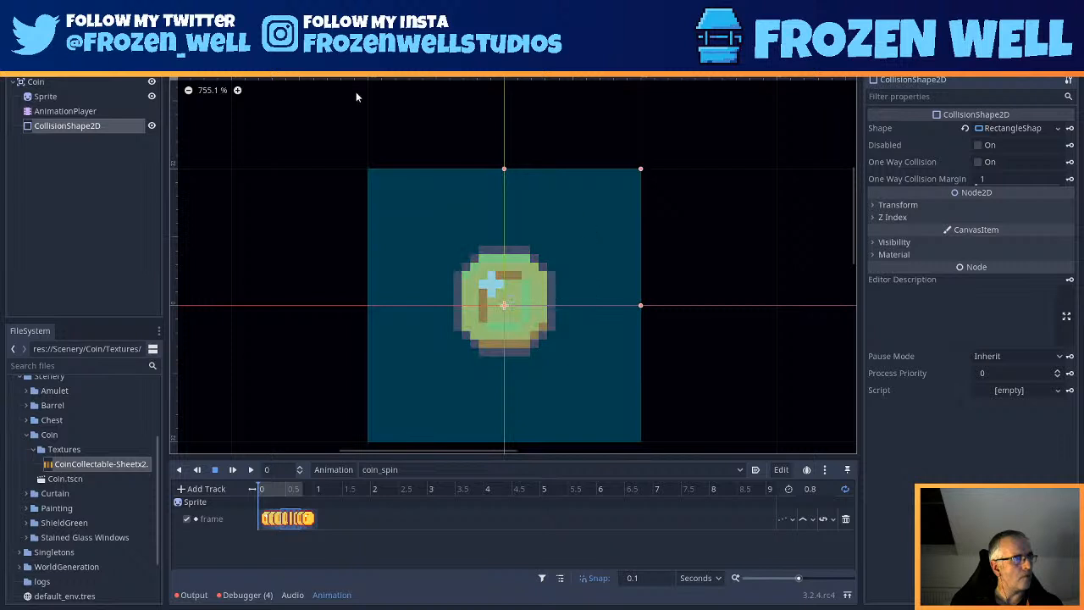
- Shrink the rectangular collision shape to the coin's outer outline and shift it slightly up so it is centred on the coin
{"action": "left_click_drag", "start_coordinate": [641, 166], "coordinate": [552, 251]}
{"action": "left_click_drag", "start_coordinate": [503, 306], "coordinate": [503, 301]}
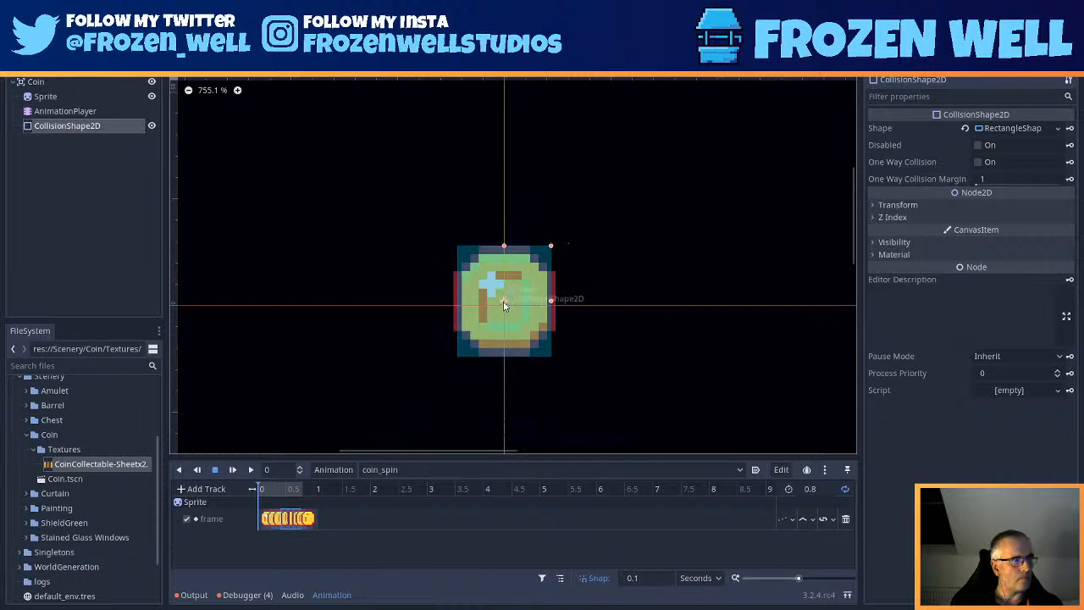
{"action": "key", "text": "Right"}
{"action": "key", "text": "Left"}
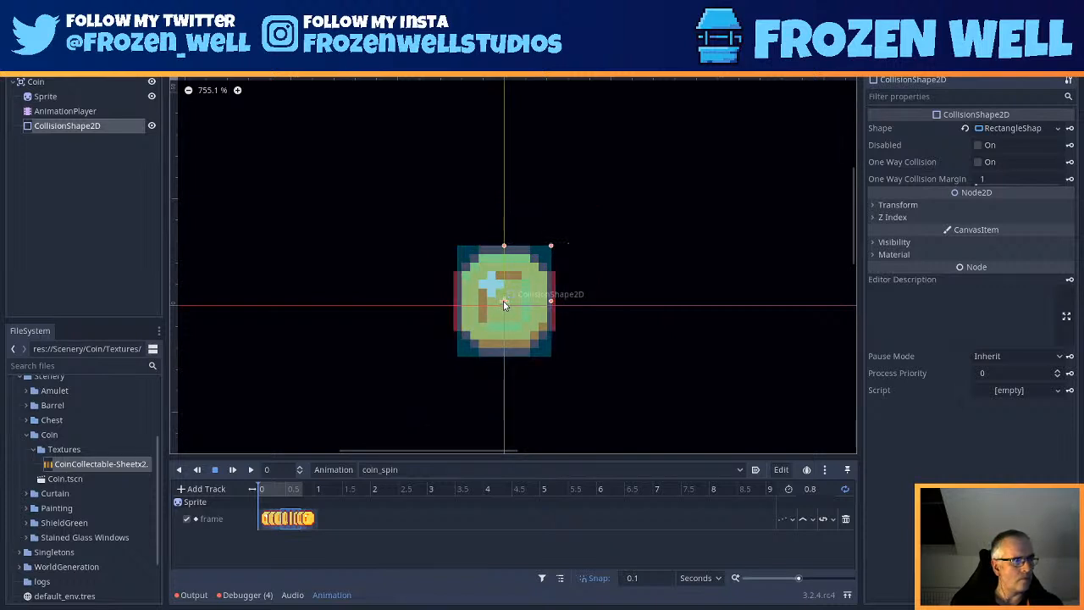
{"action": "left_click_drag", "start_coordinate": [550, 300], "coordinate": [556, 304]}
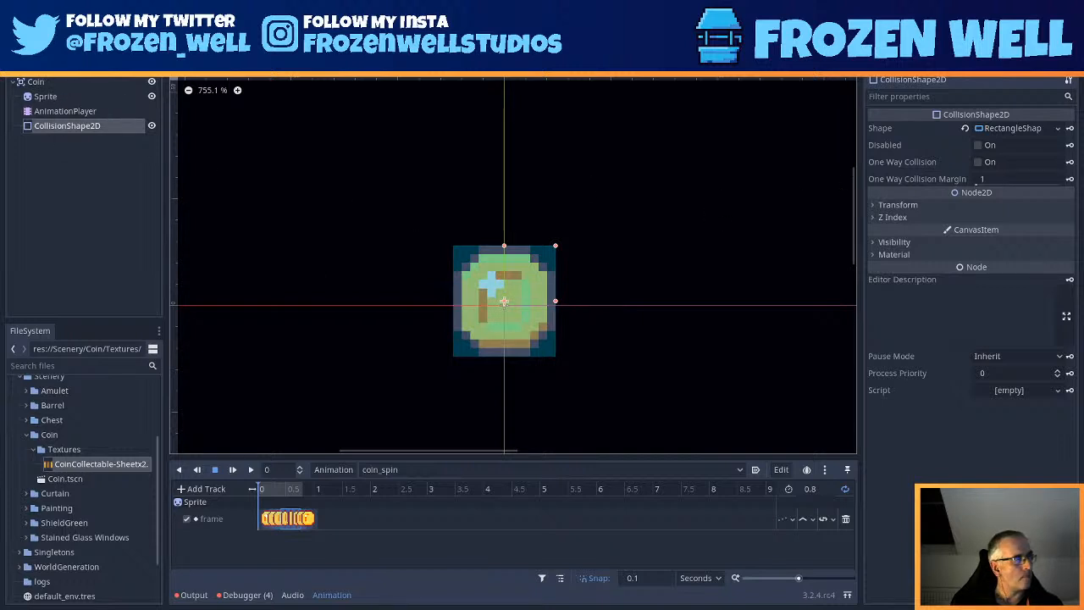
- Attach a new script named Coin.gd to the Coin root node
{"action": "left_click", "coordinate": [58, 82]}
{"action": "left_click", "coordinate": [152, 65]}
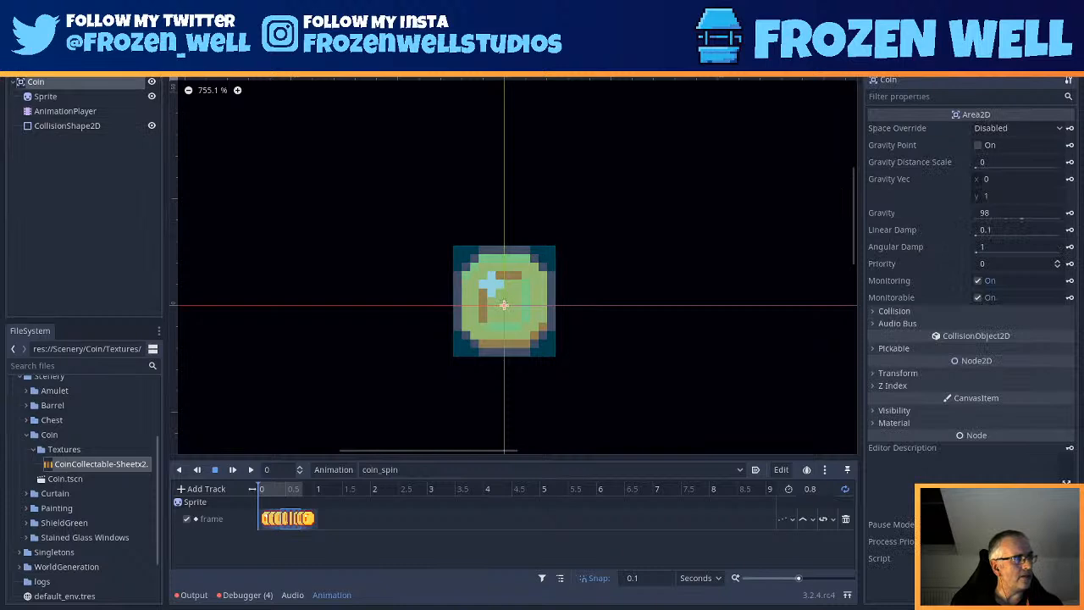
{"action": "left_click", "coordinate": [499, 387]}
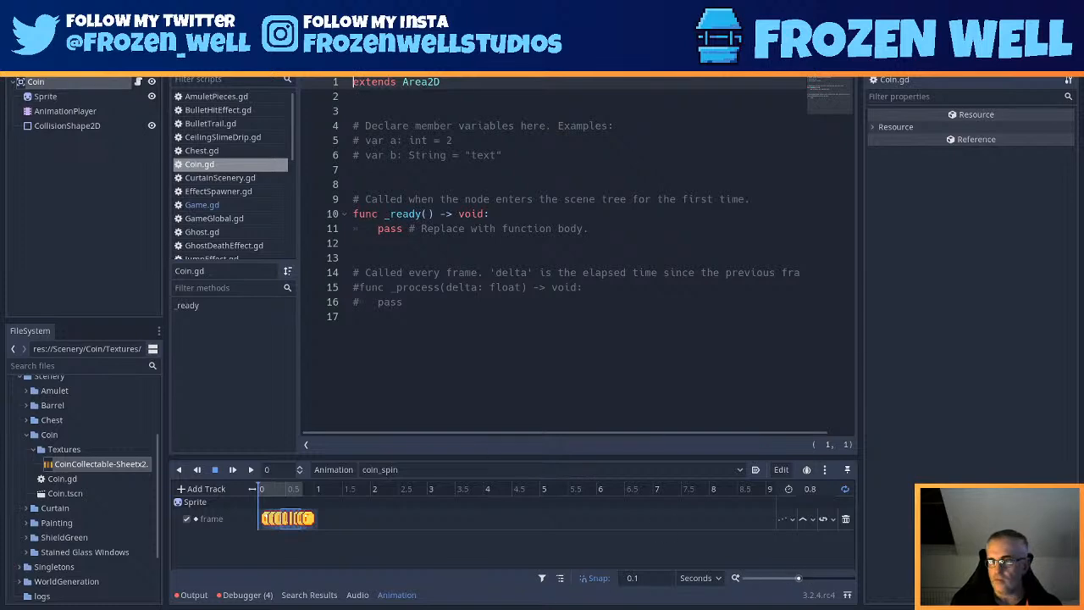
- Switch to Visual Studio Code, tidy the expanded folders and open Coin.gd from the Scenery/Coin folder
{"action": "key", "text": "alt+Tab"}
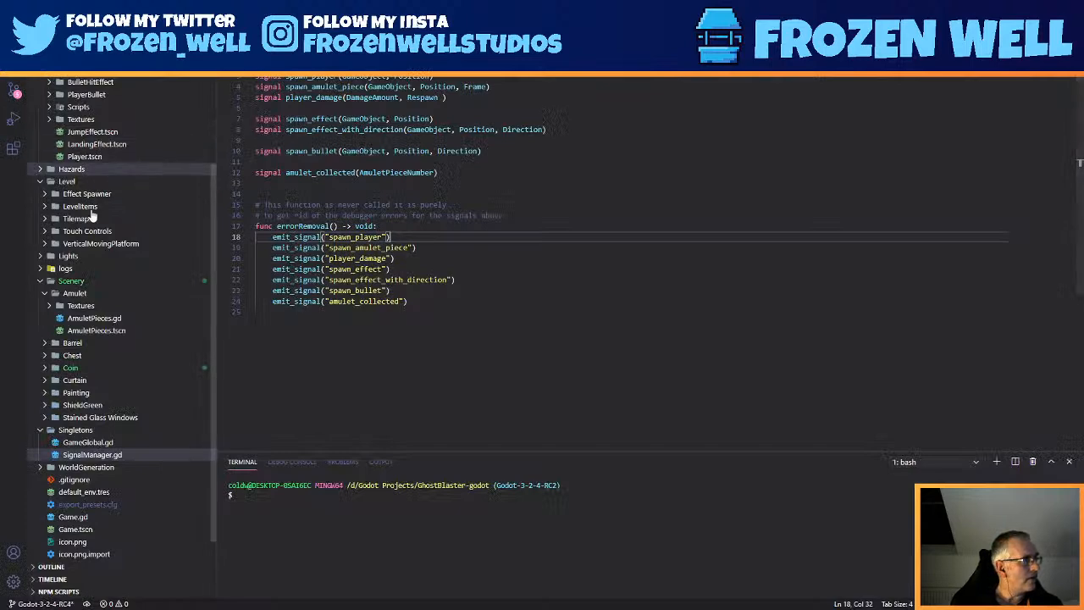
{"action": "scroll", "coordinate": [61, 290], "scroll_direction": "up", "scroll_amount": 2}
{"action": "scroll", "coordinate": [61, 291], "scroll_direction": "up", "scroll_amount": 2}
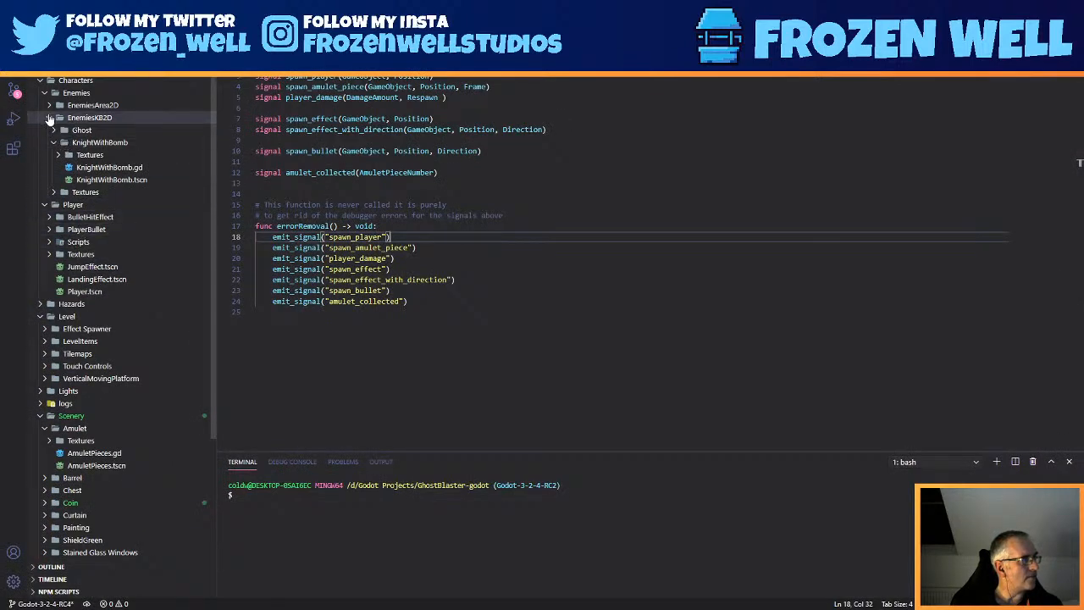
{"action": "left_click", "coordinate": [49, 119]}
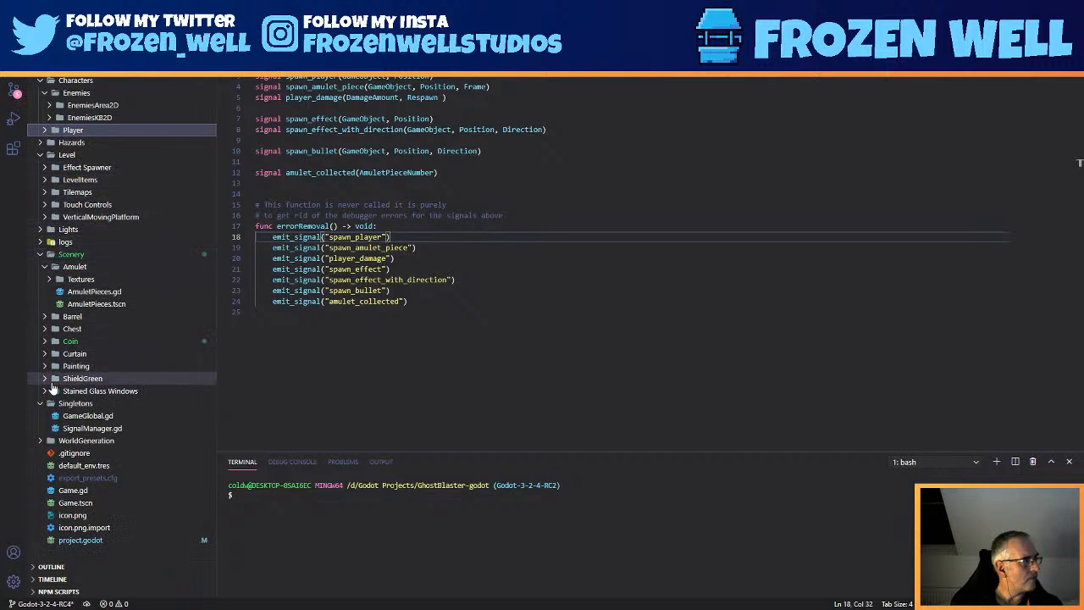
{"action": "left_click", "coordinate": [68, 341]}
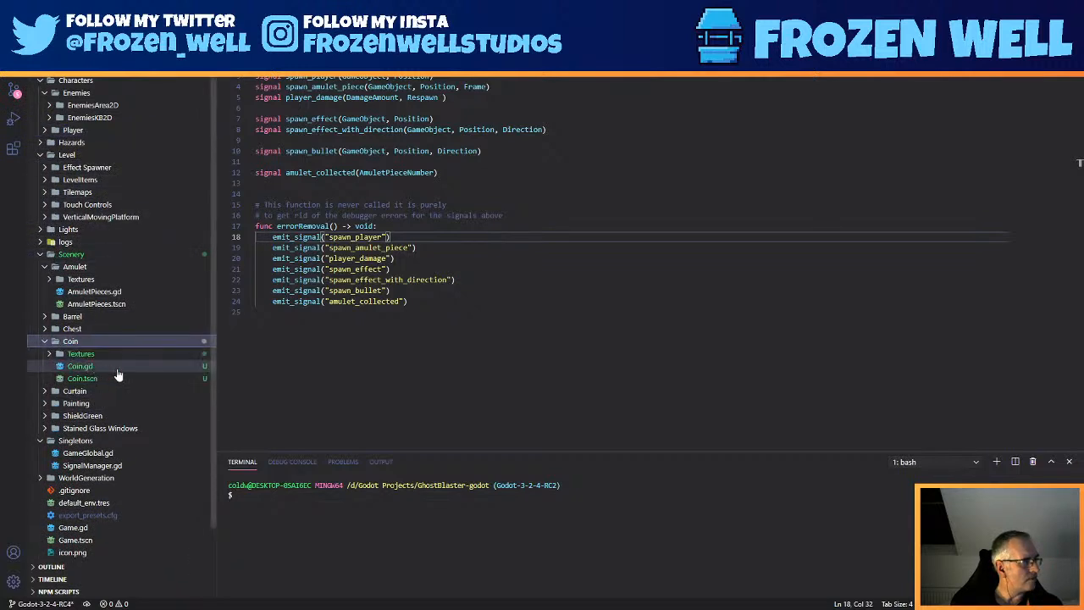
{"action": "left_click", "coordinate": [95, 365]}
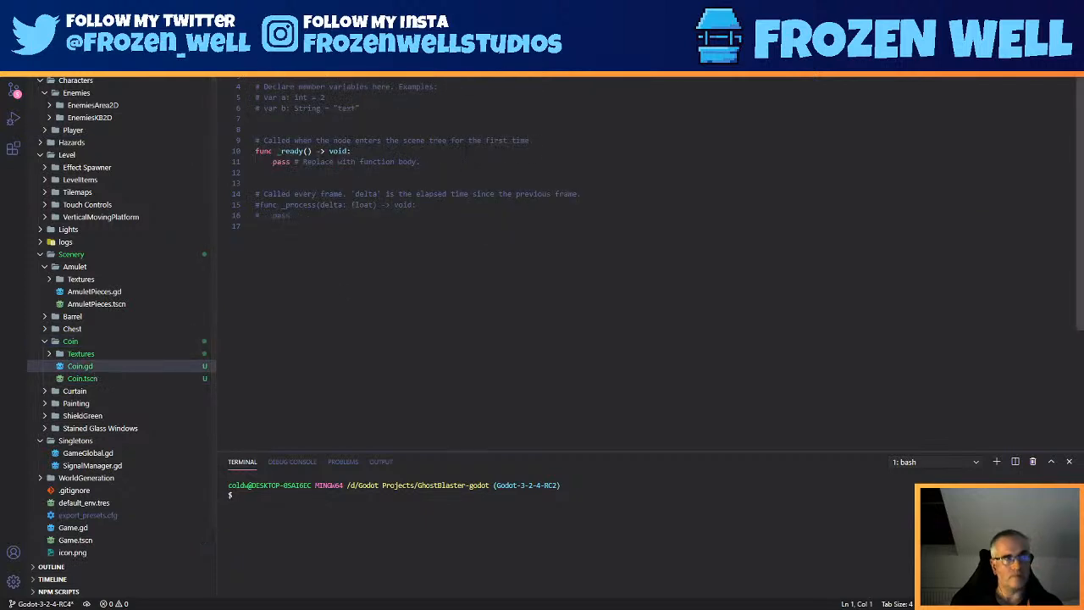
- Delete the template comments and the commented-out _process function from Coin.gd, keeping only the _ready function
{"action": "left_click_drag", "start_coordinate": [533, 141], "coordinate": [210, 86]}
{"action": "key", "text": "BackSpace"}
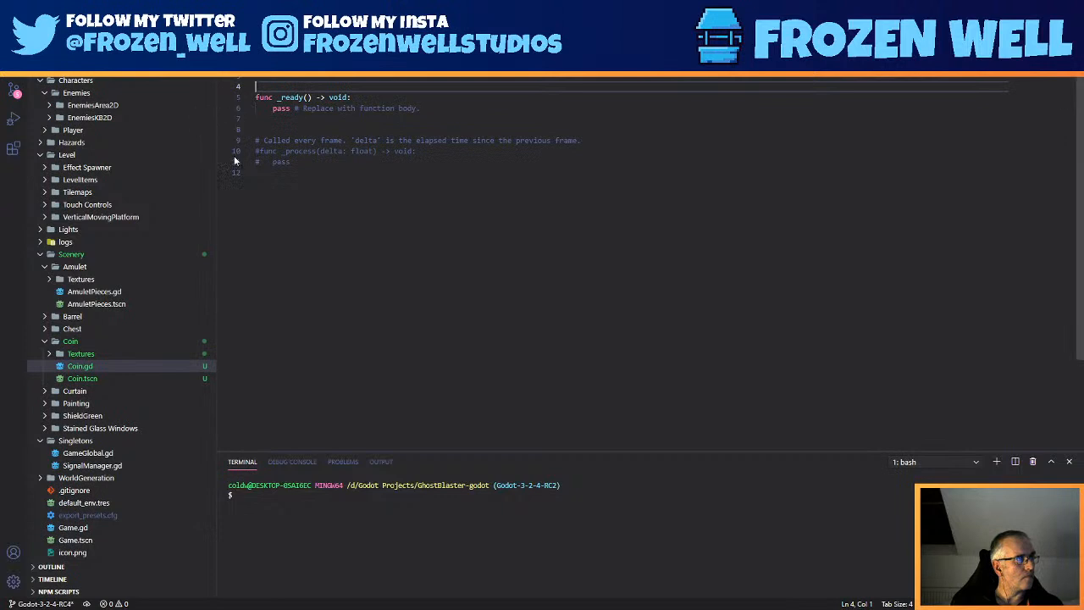
{"action": "left_click_drag", "start_coordinate": [254, 118], "coordinate": [254, 172]}
{"action": "key", "text": "BackSpace"}
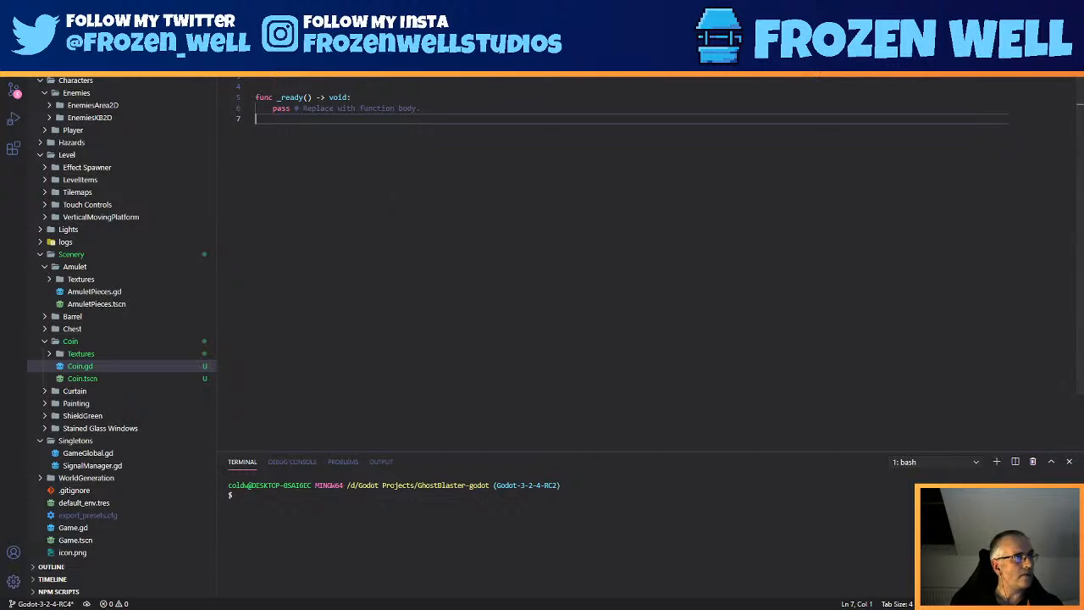
- Copy the _on_AmuletPieces_body_entered function from AmuletPieces.gd and paste it into Coin.gd in place of the _ready function
{"action": "left_click", "coordinate": [356, 28]}
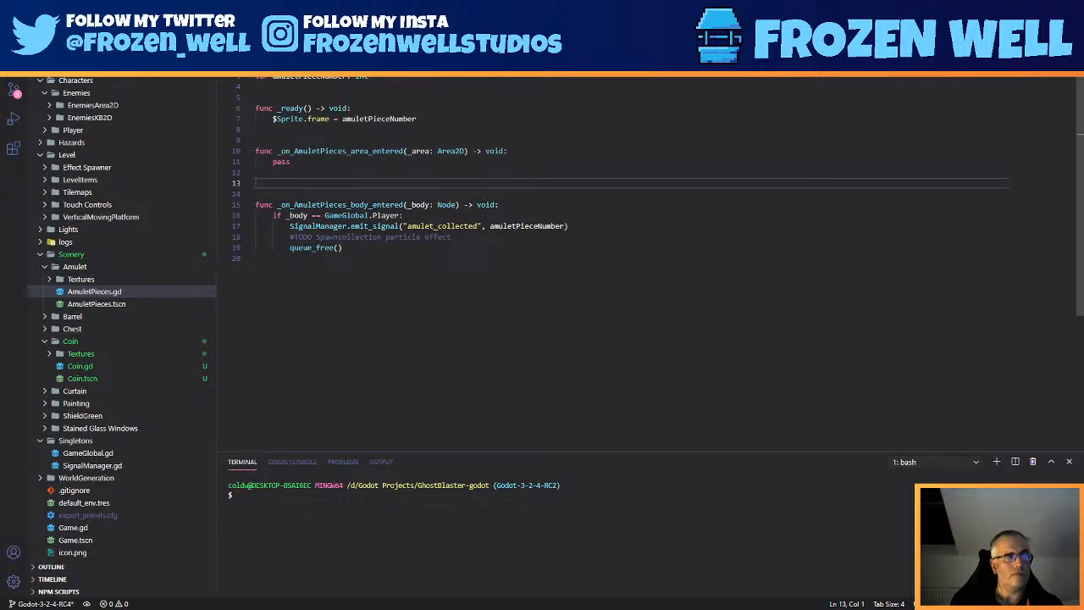
{"action": "left_click_drag", "start_coordinate": [364, 249], "coordinate": [254, 204]}
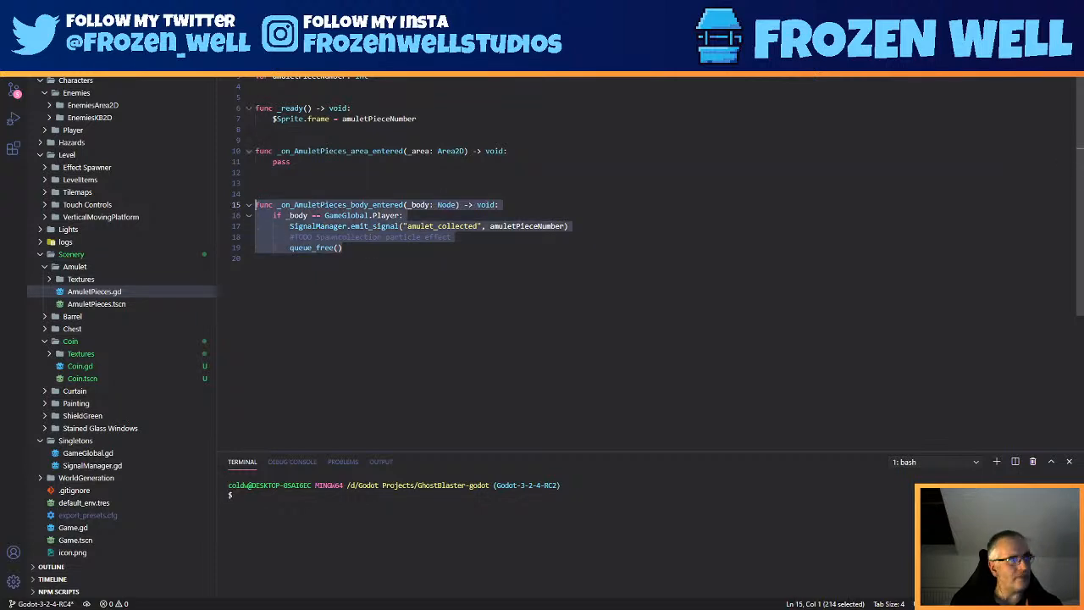
{"action": "key", "text": "ctrl+Tab"}
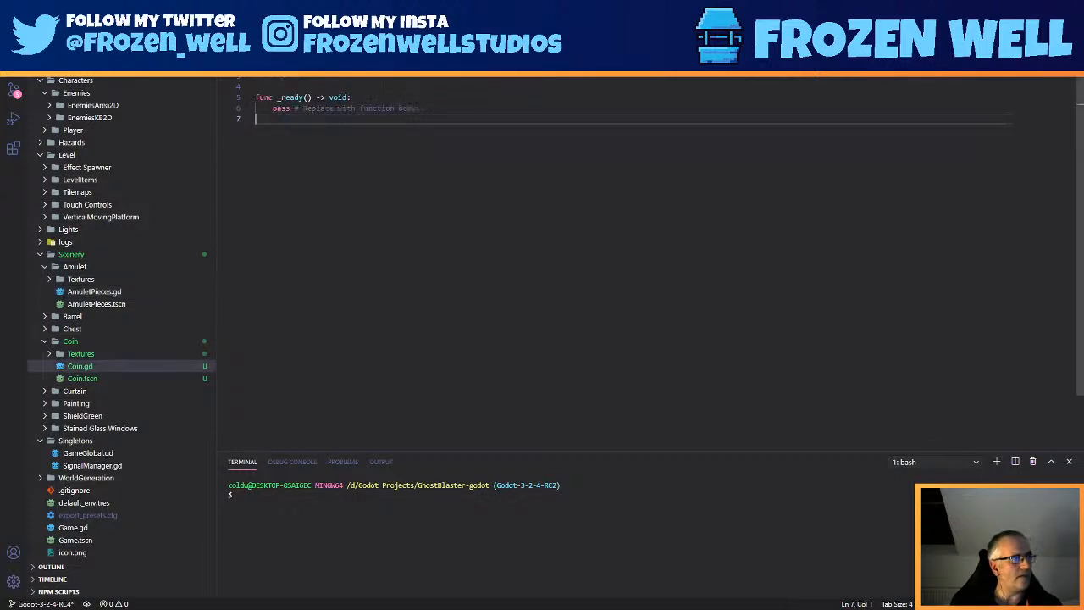
{"action": "left_click_drag", "start_coordinate": [257, 119], "coordinate": [227, 99]}
{"action": "type", "text": "func _on_AmuletPieces_body_entered(_body: Node) -> void: \tif _body == GameGlobal.Player: \t\tSignalManager.emit_signal(\"amulet_collected\", amuletPieceNumber) \t\t#TODO Spawncollection particle effect \t\tqueue_free()"}
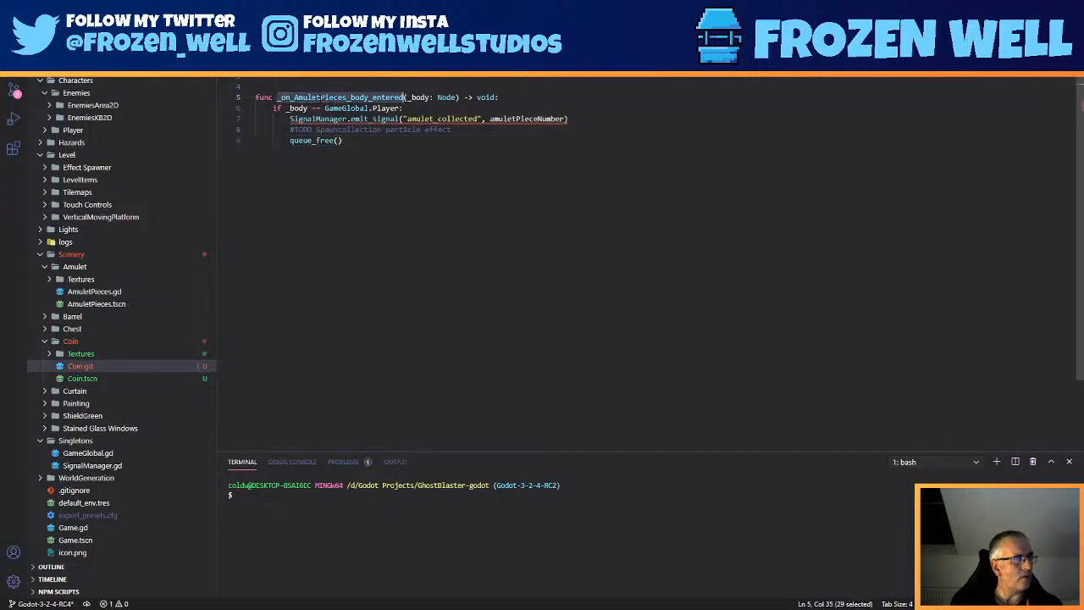
- Rename the pasted function in Coin.gd to _on_Coin_body_entered
{"action": "left_click", "coordinate": [291, 97]}
{"action": "left_click_drag", "start_coordinate": [294, 97], "coordinate": [347, 97]}
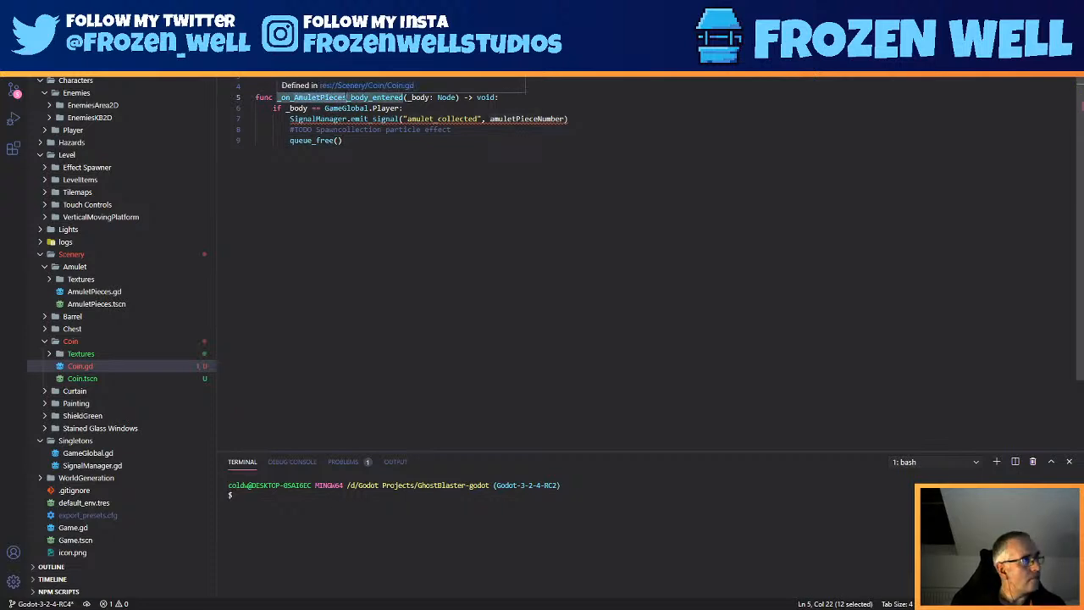
{"action": "type", "text": "Coin"}
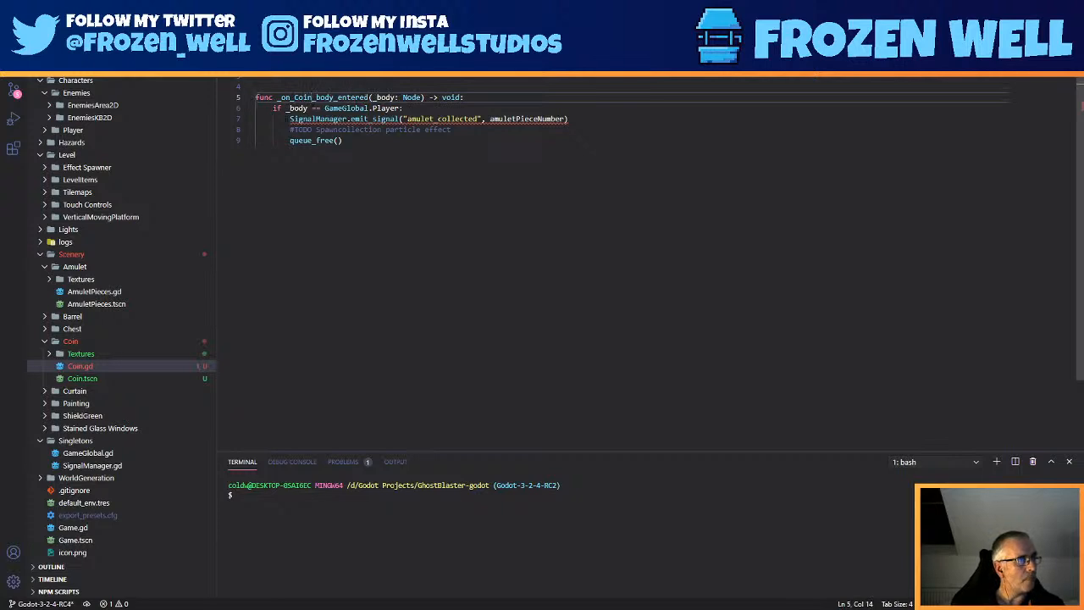
- Comment out the SignalManager.emit_signal("amulet_collected", amuletPieceNumber) line in Coin.gd with #
{"action": "left_click", "coordinate": [290, 119]}
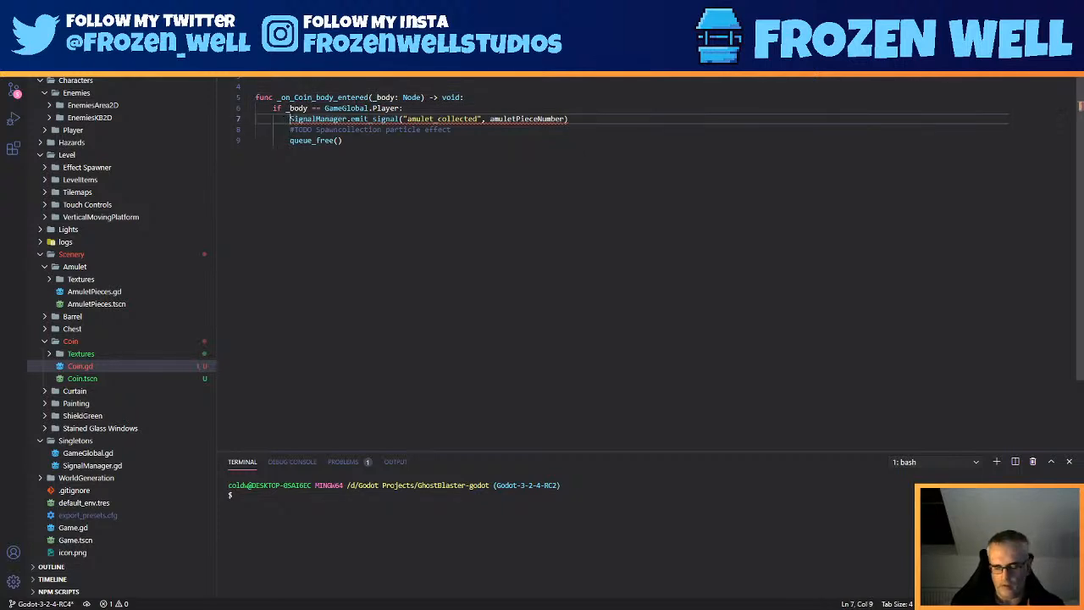
{"action": "type", "text": "//"}
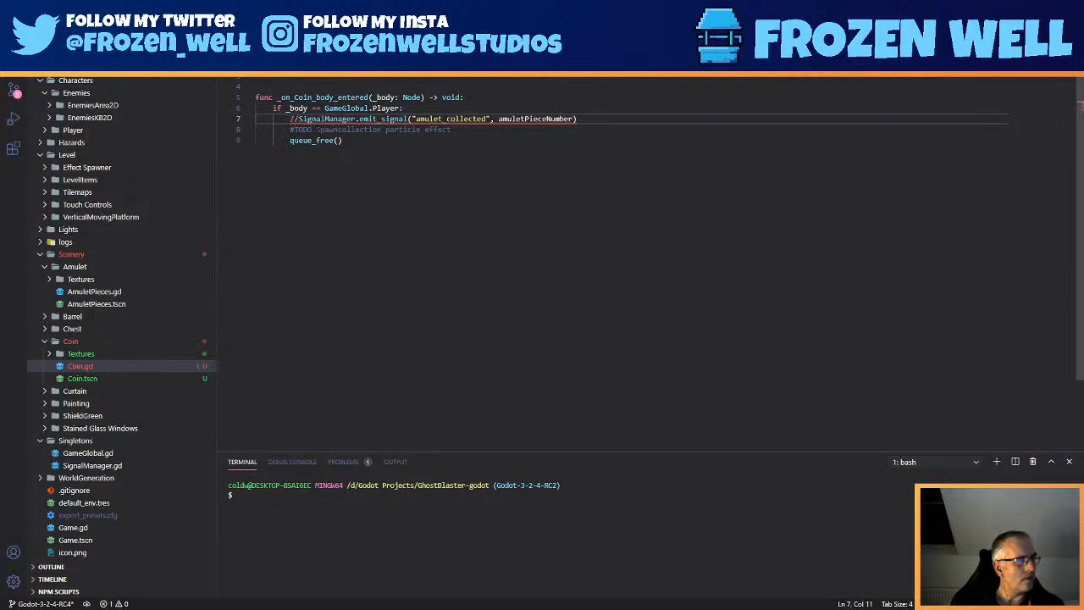
{"action": "key", "text": "BackSpace"}
{"action": "key", "text": "BackSpace"}
{"action": "type", "text": "#"}
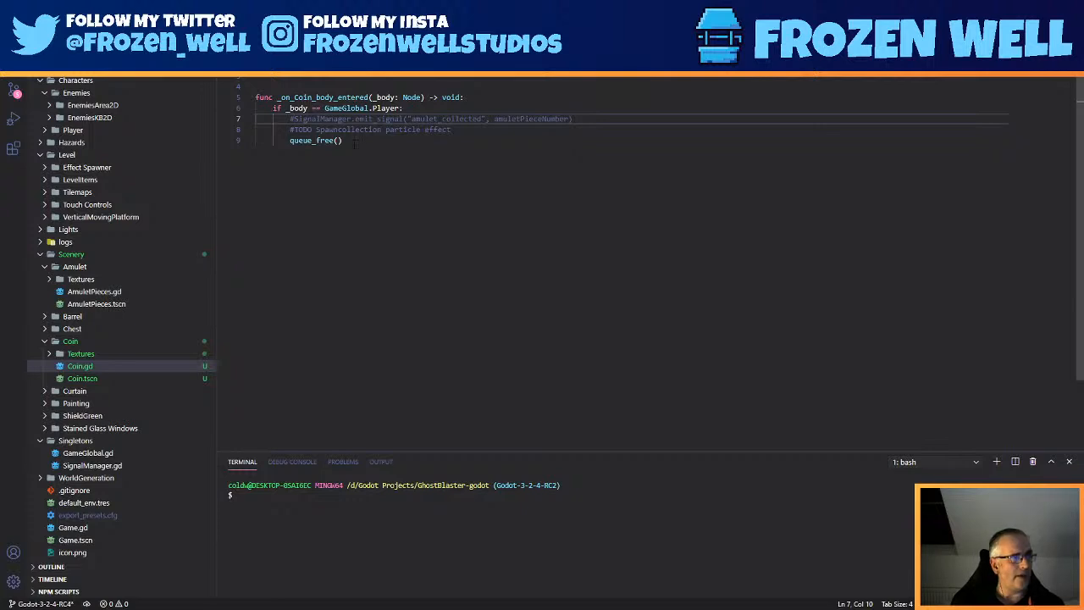
{"action": "left_click", "coordinate": [669, 129]}
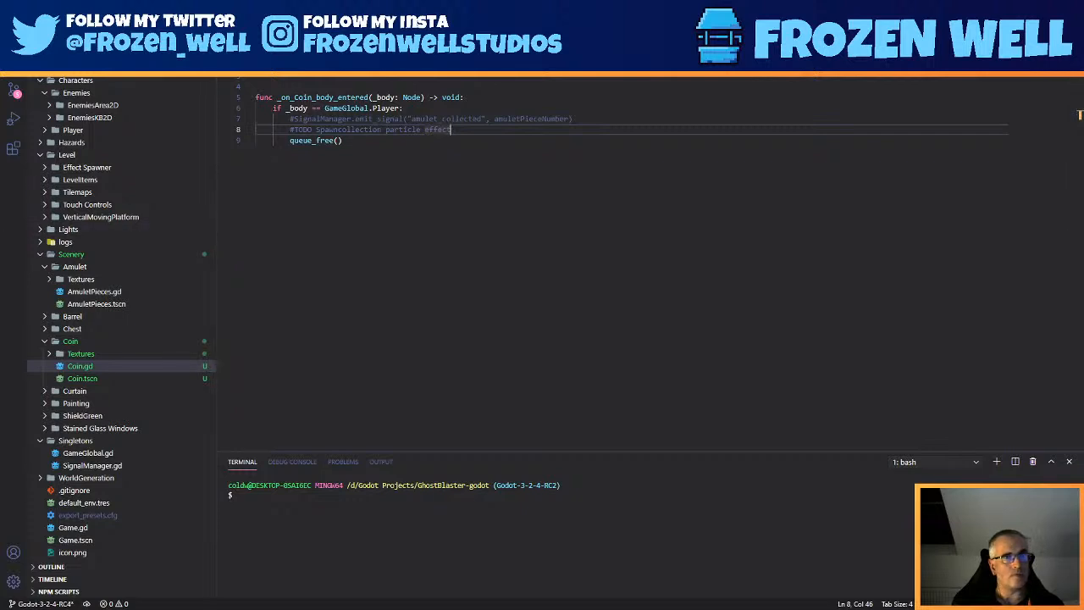
- Switch to Godot, select the _on_Coin_body_entered name in the script and display the Coin root node's signals
{"action": "key", "text": "alt+Tab"}
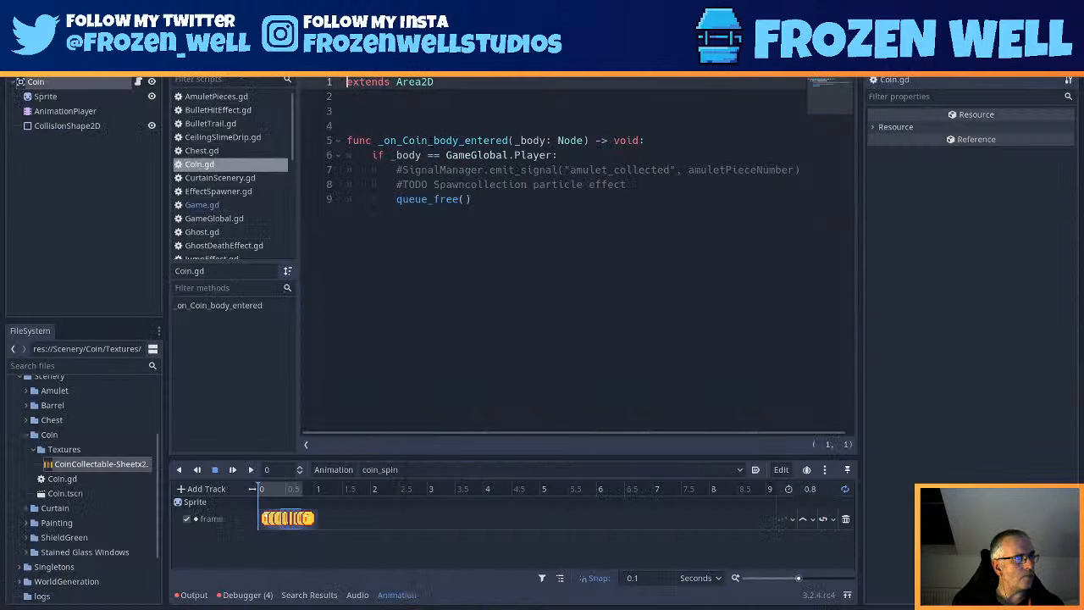
{"action": "left_click_drag", "start_coordinate": [378, 139], "coordinate": [509, 139]}
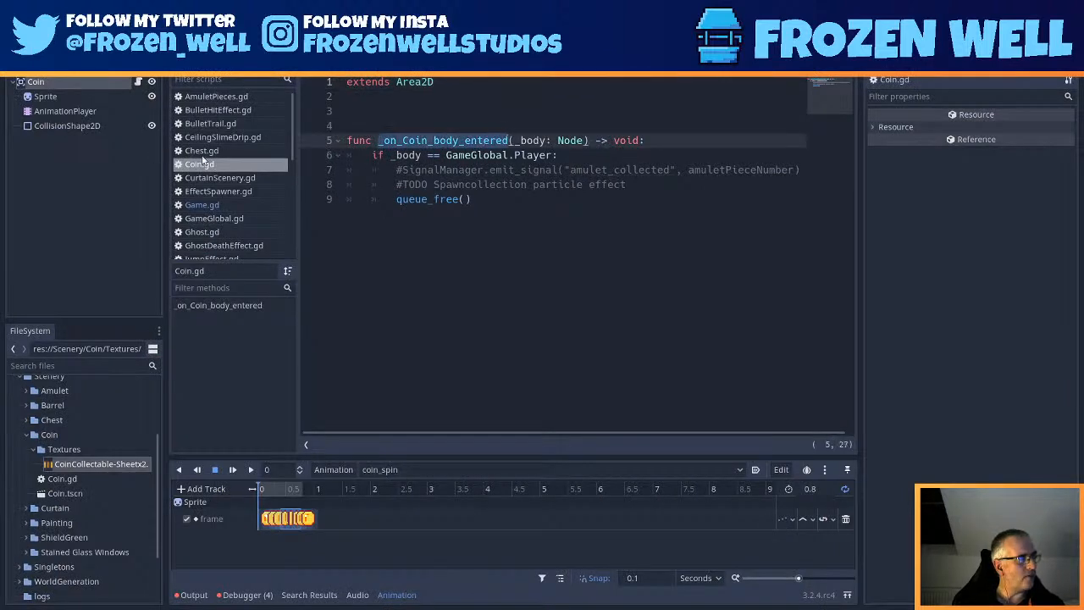
{"action": "left_click", "coordinate": [54, 83]}
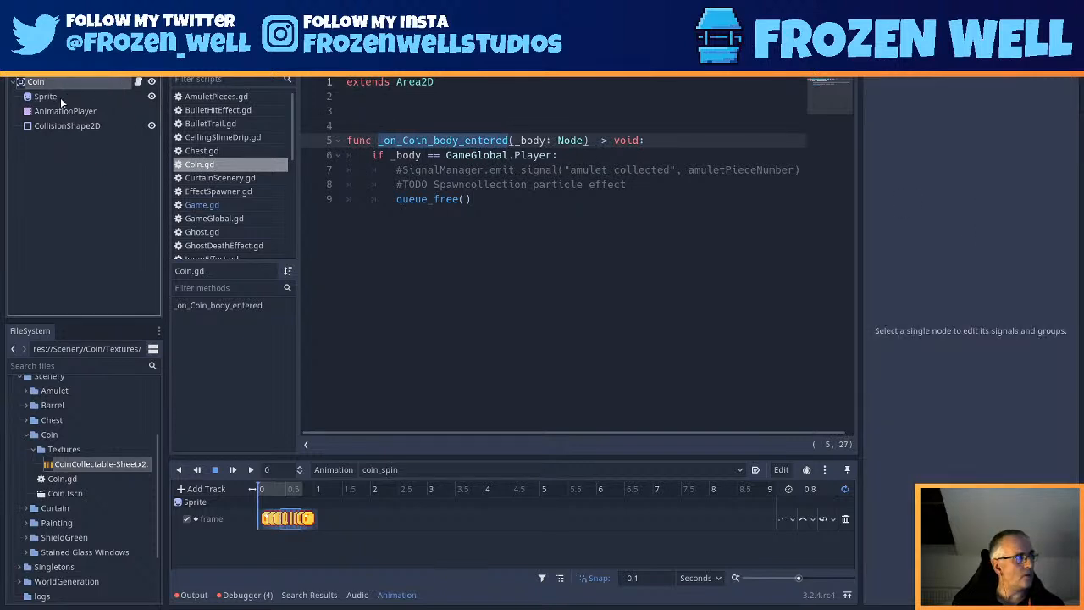
{"action": "left_click", "coordinate": [53, 126]}
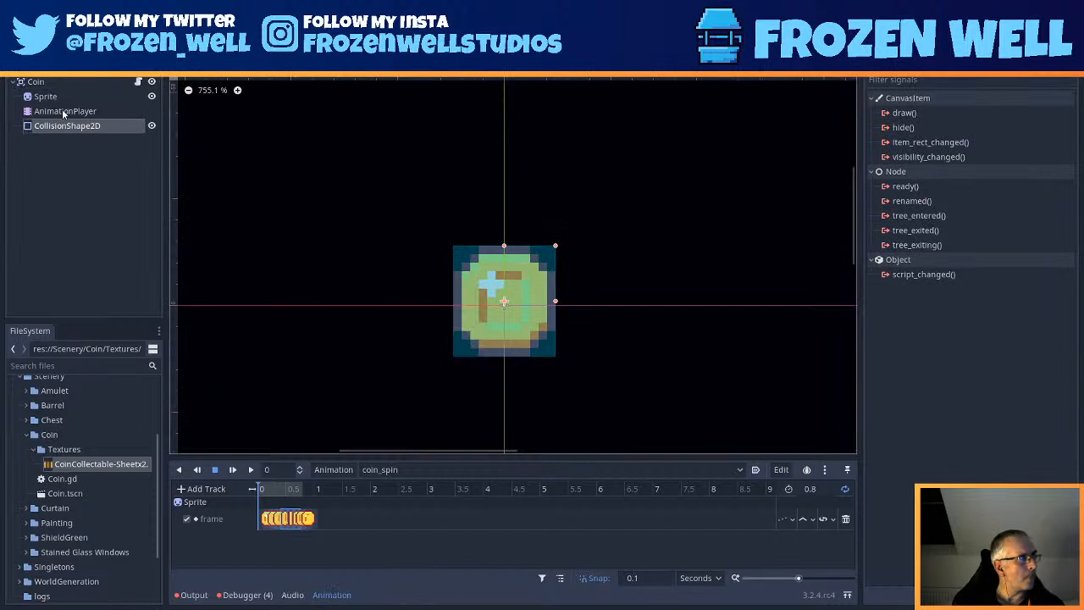
{"action": "left_click", "coordinate": [44, 96]}
{"action": "left_click", "coordinate": [37, 82]}
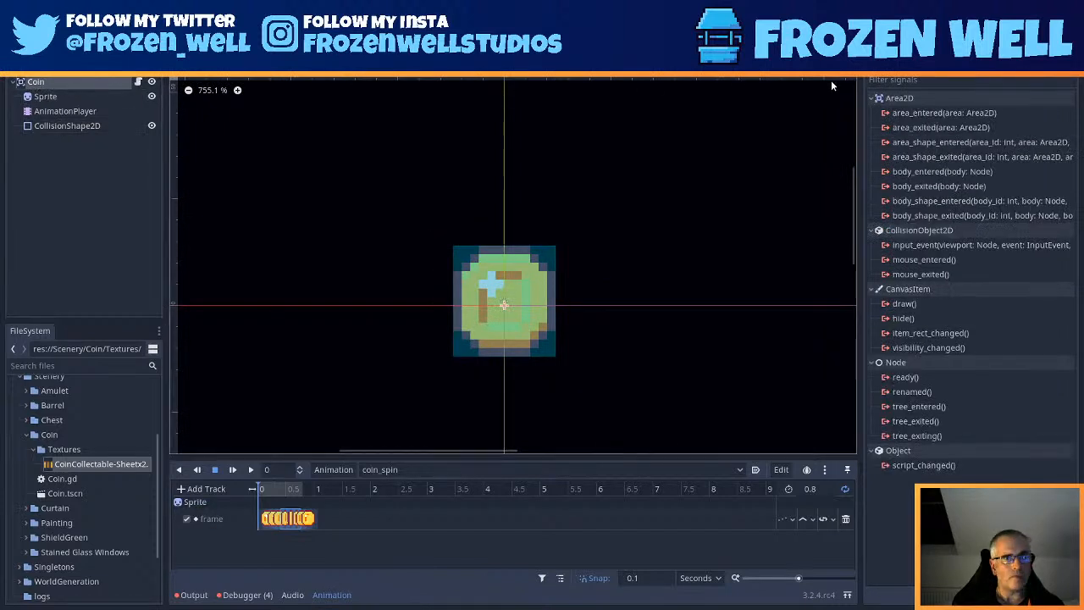
- Connect the Coin node's body_entered signal to its own script with _on_Coin_body_entered as the receiver method
{"action": "double_click", "coordinate": [962, 171]}
{"action": "double_click", "coordinate": [482, 418]}
{"action": "left_click", "coordinate": [483, 420]}
{"action": "double_click", "coordinate": [482, 419]}
{"action": "left_click_drag", "start_coordinate": [482, 419], "coordinate": [418, 419]}
{"action": "left_click", "coordinate": [472, 421]}
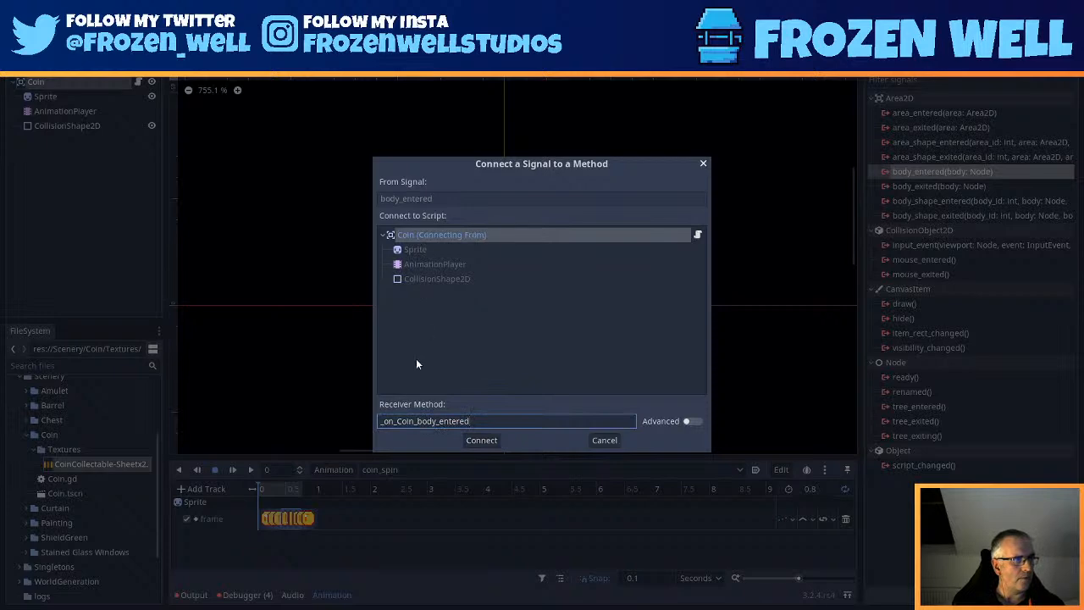
{"action": "left_click", "coordinate": [496, 443]}
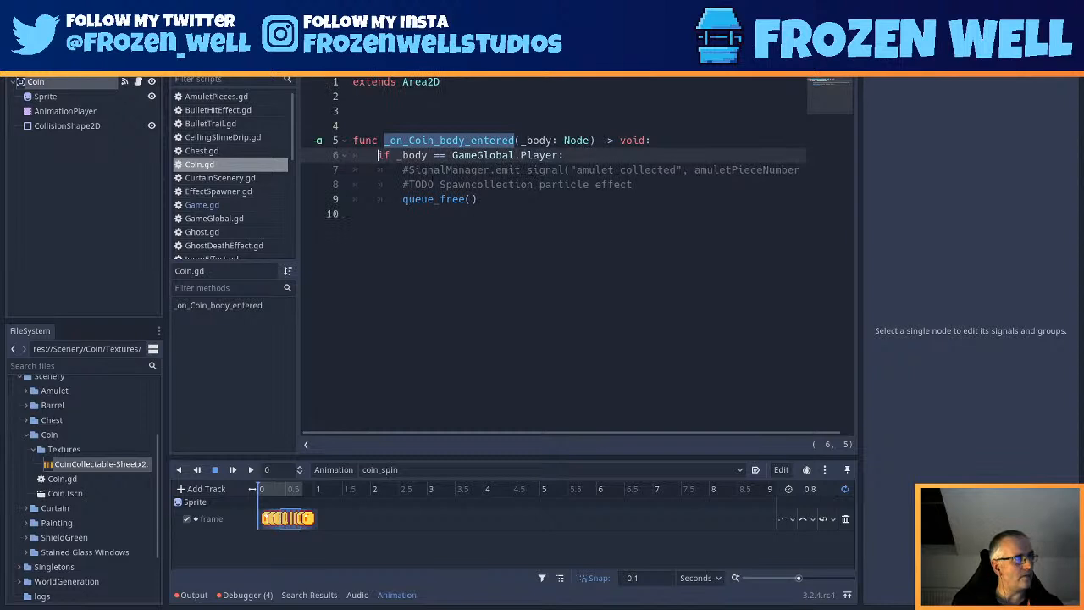
- Open BUILDERRoom.tscn from the WorldGeneration/The Rooms folder and show the room in the 2D view
{"action": "scroll", "coordinate": [100, 490], "scroll_direction": "down", "scroll_amount": 3}
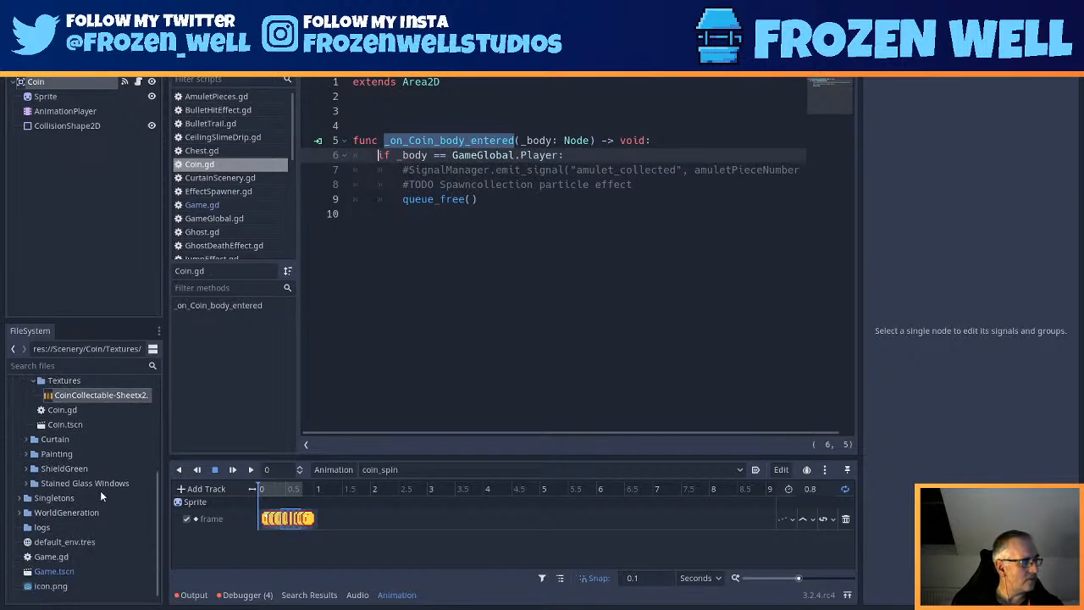
{"action": "double_click", "coordinate": [76, 513]}
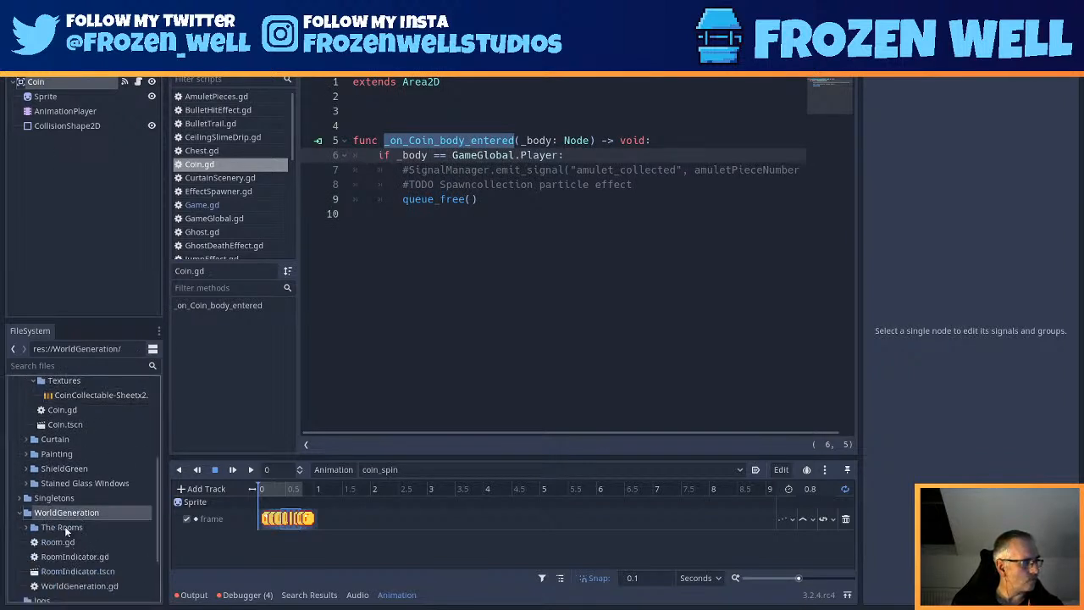
{"action": "double_click", "coordinate": [64, 527]}
{"action": "double_click", "coordinate": [64, 543]}
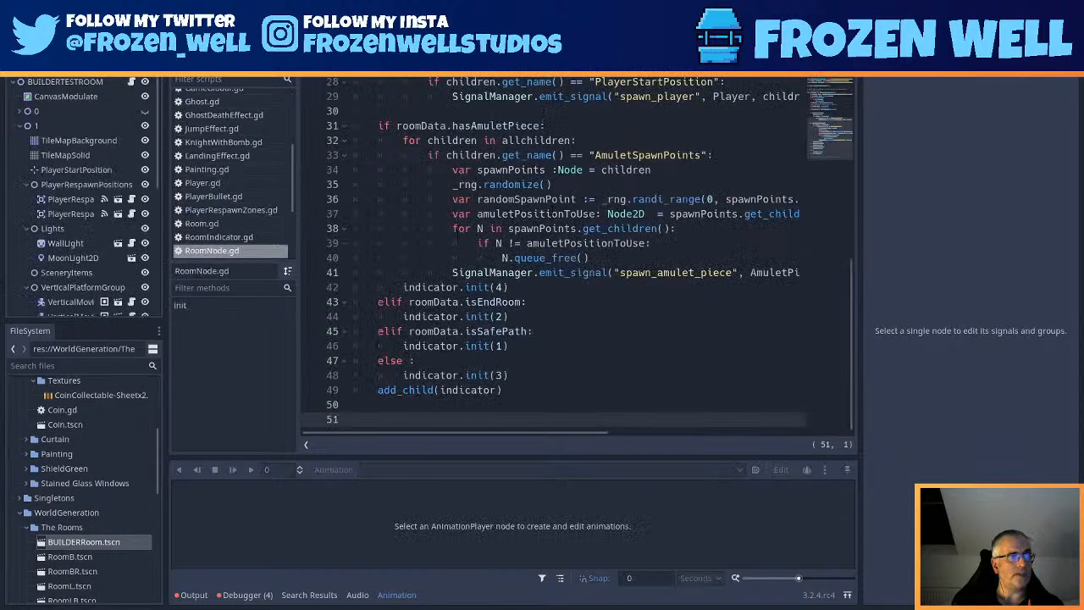
{"action": "left_click", "coordinate": [466, 29]}
{"action": "scroll", "coordinate": [377, 311], "scroll_direction": "down", "scroll_amount": 2}
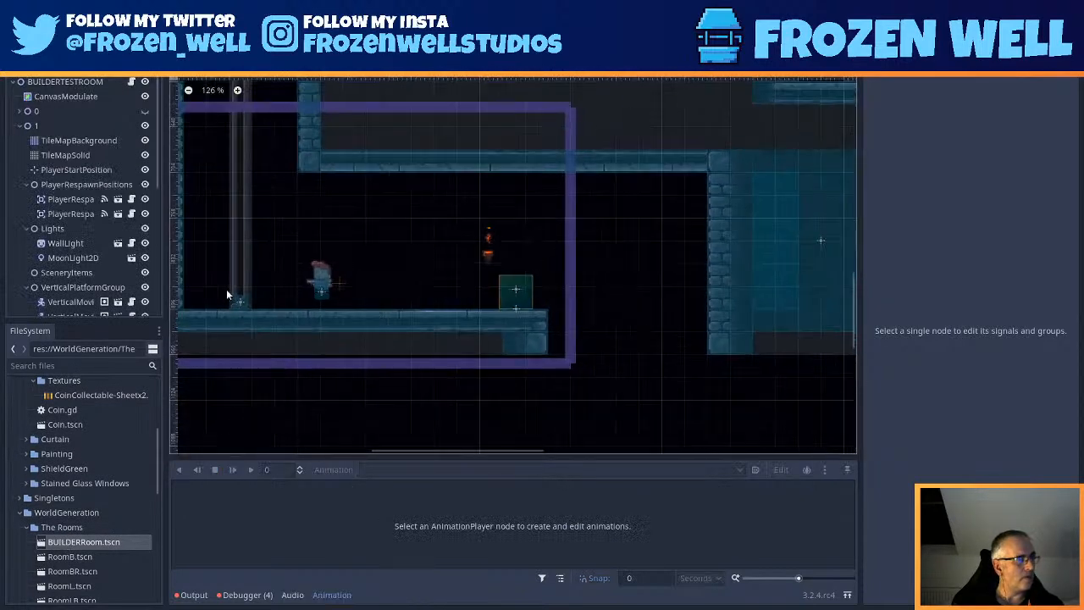
- Instance Scenery/Coin/Coin.tscn as a child of the SceneryItems node in the room scene
{"action": "left_click", "coordinate": [35, 125]}
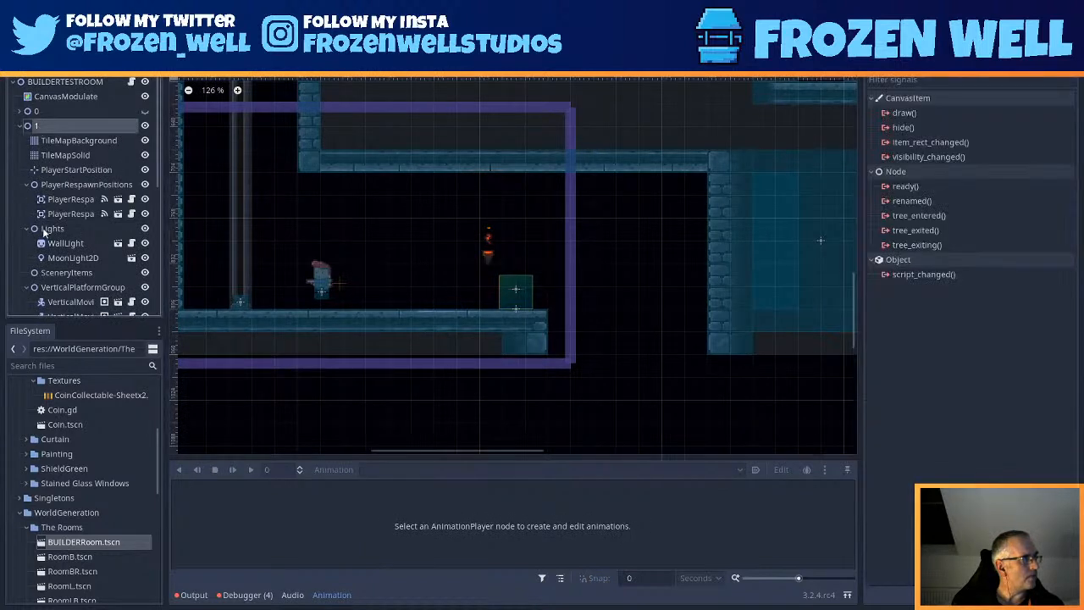
{"action": "scroll", "coordinate": [47, 236], "scroll_direction": "down", "scroll_amount": 1}
{"action": "left_click", "coordinate": [68, 243]}
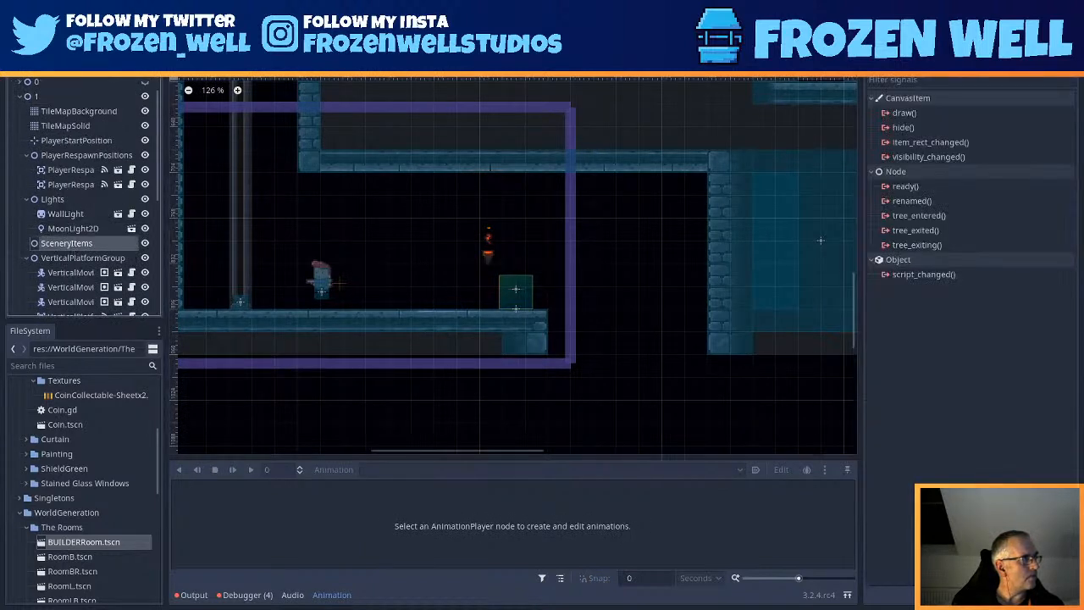
{"action": "key", "text": "ctrl+shift+a"}
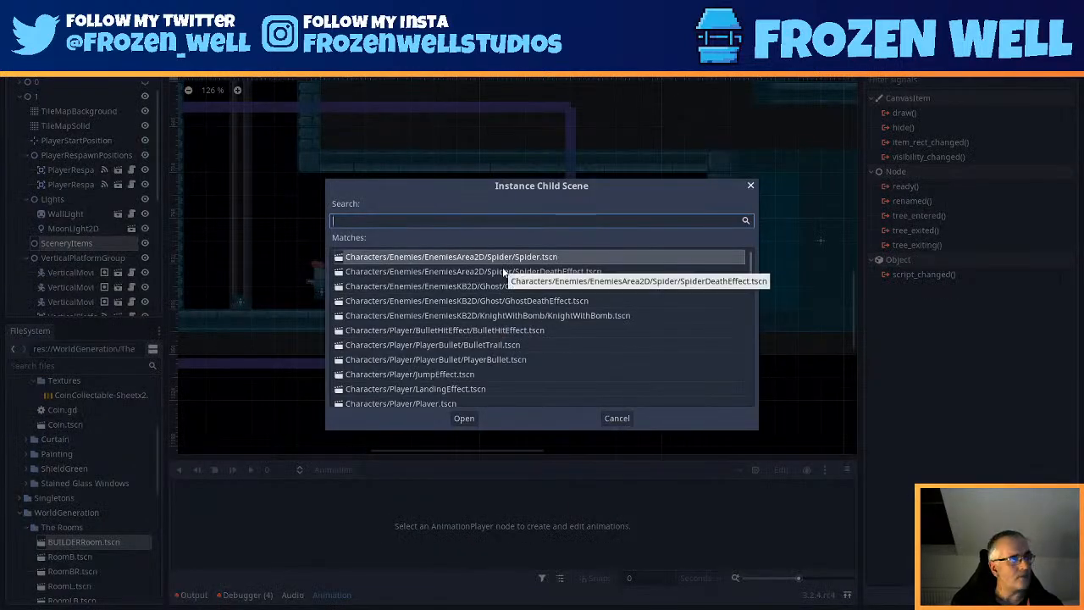
{"action": "type", "text": "v"}
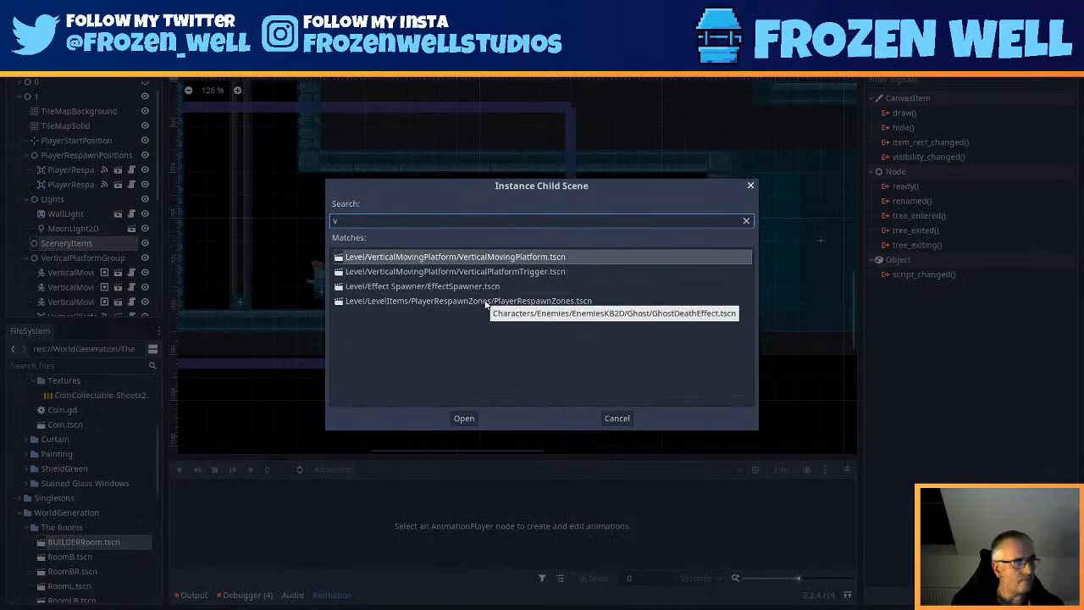
{"action": "key", "text": "BackSpace"}
{"action": "type", "text": "coin"}
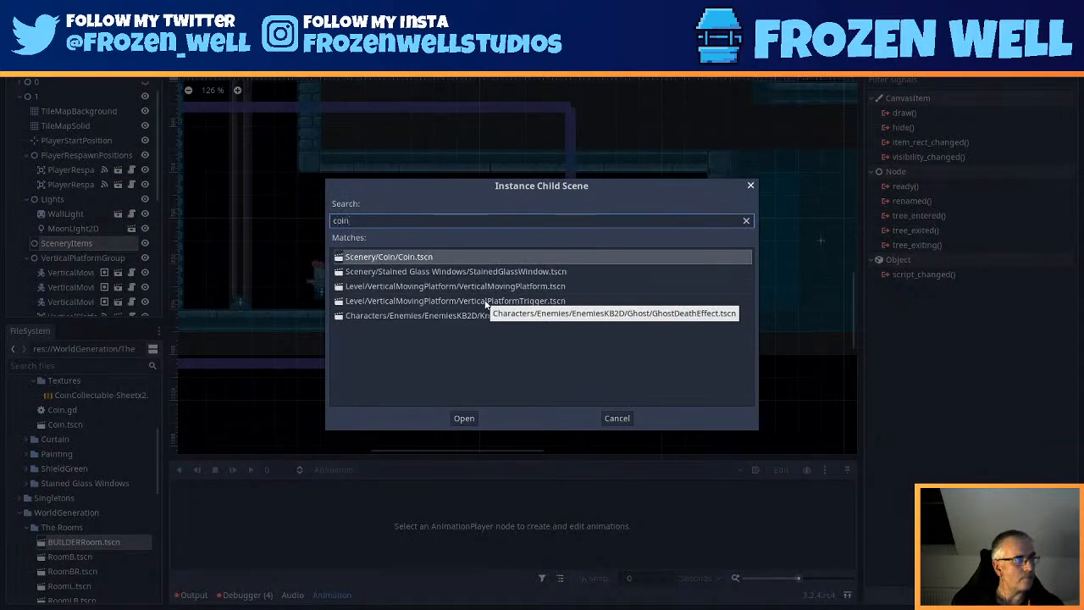
{"action": "double_click", "coordinate": [441, 256]}
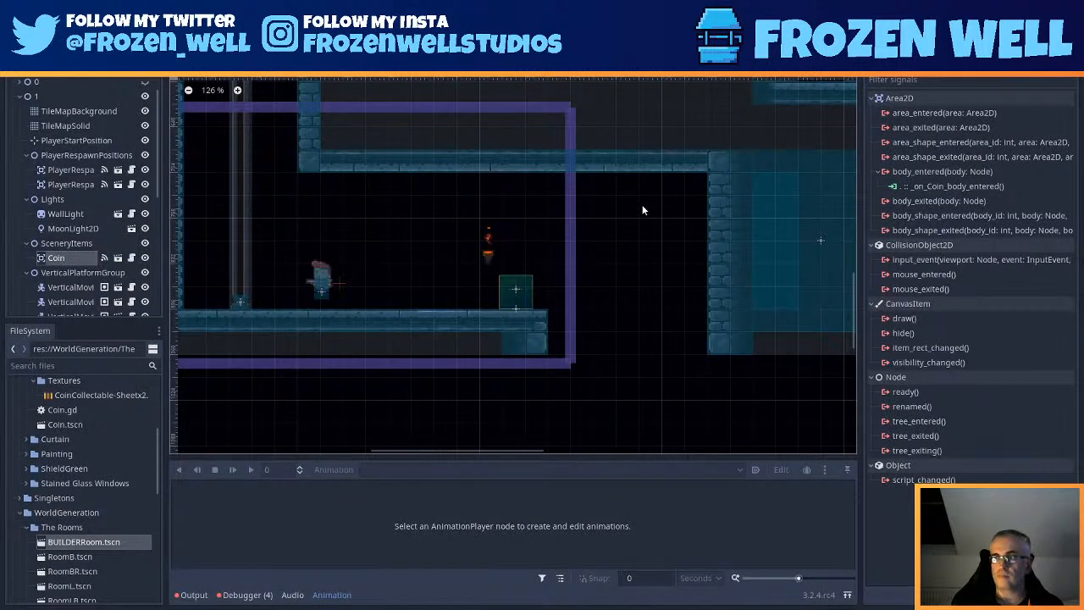
- Show the properties of the Coin instance under SceneryItems and set its X position to -60, clear of the room origin
{"action": "scroll", "coordinate": [325, 152], "scroll_direction": "down", "scroll_amount": 6}
{"action": "middle_click_drag", "start_coordinate": [351, 194], "coordinate": [539, 84]}
{"action": "middle_click_drag", "start_coordinate": [418, 213], "coordinate": [426, 212]}
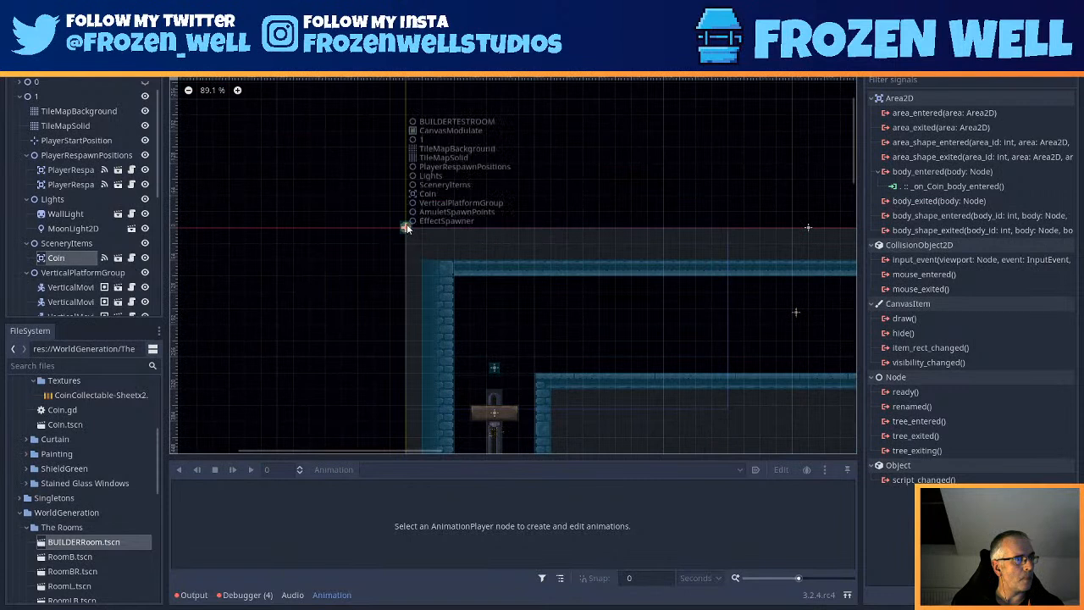
{"action": "left_click", "coordinate": [404, 227]}
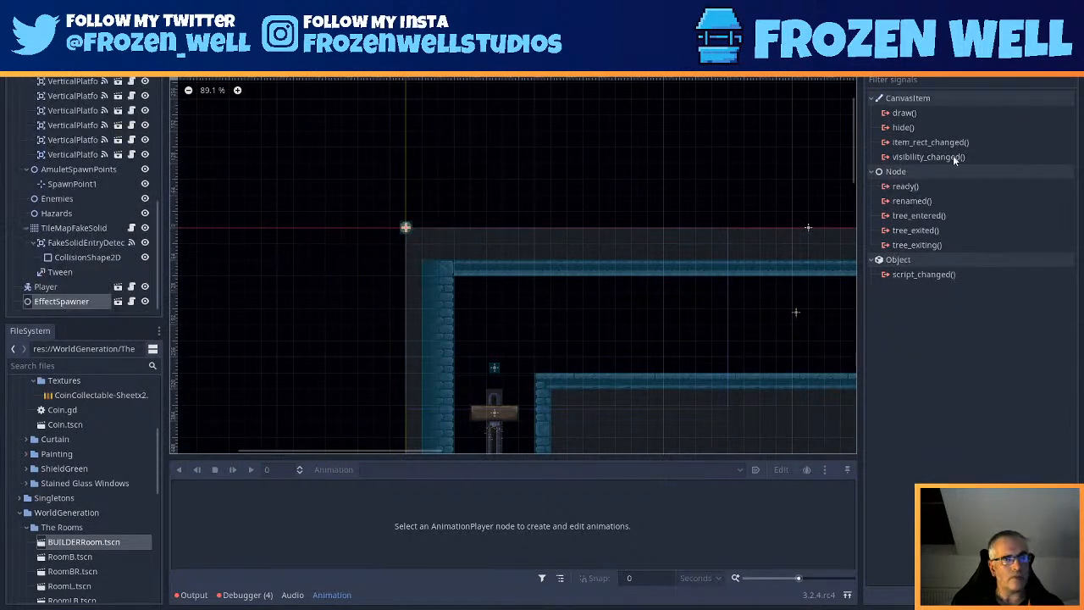
{"action": "left_click", "coordinate": [887, 45]}
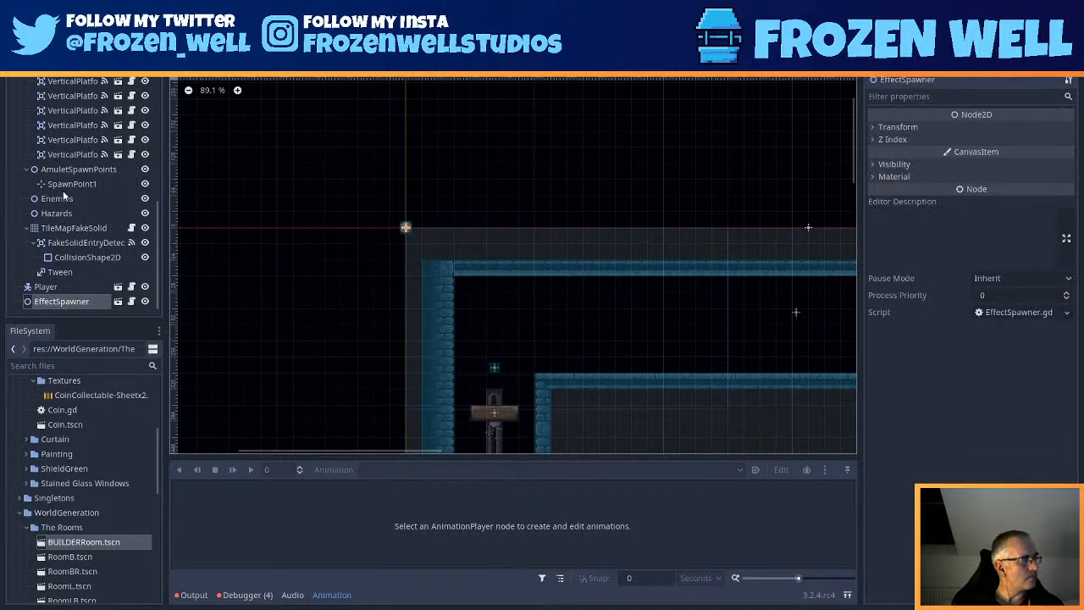
{"action": "scroll", "coordinate": [63, 184], "scroll_direction": "up", "scroll_amount": 3}
{"action": "left_click", "coordinate": [64, 154]}
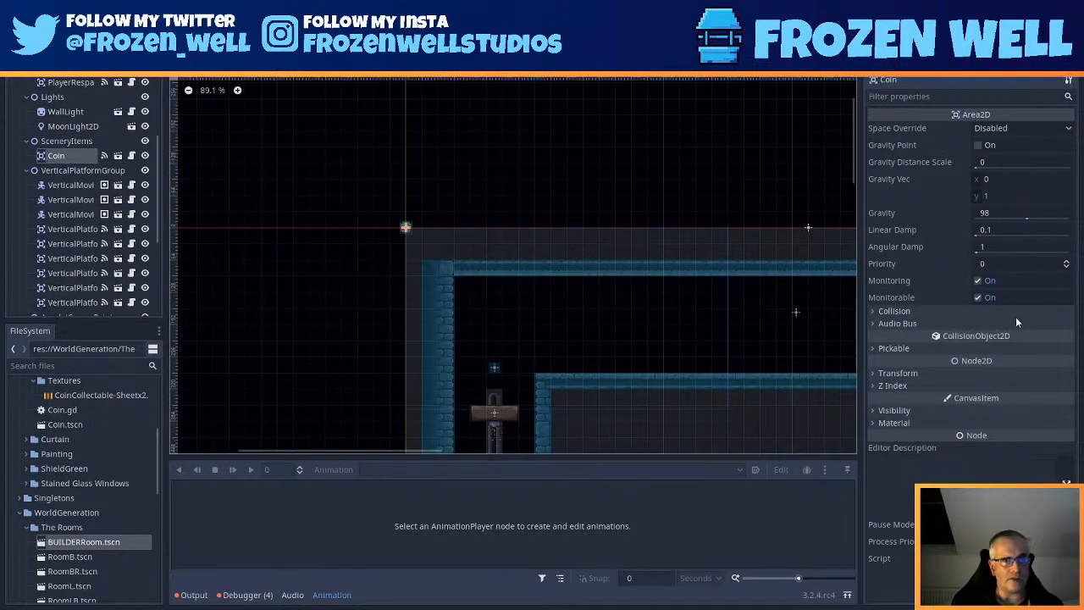
{"action": "left_click", "coordinate": [894, 373]}
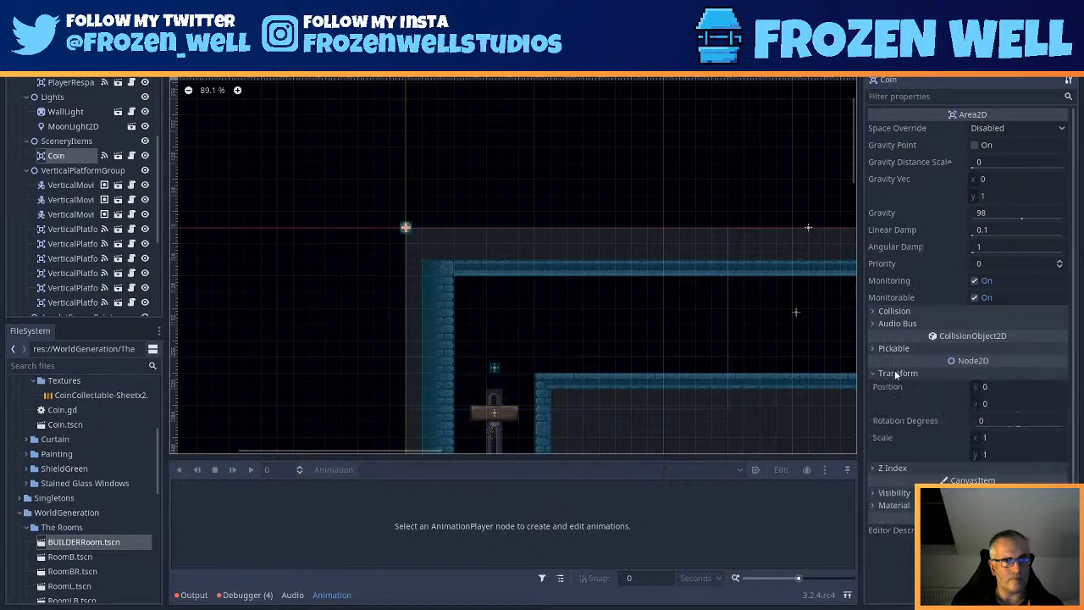
{"action": "left_click", "coordinate": [1013, 387]}
{"action": "key", "text": "BackSpace"}
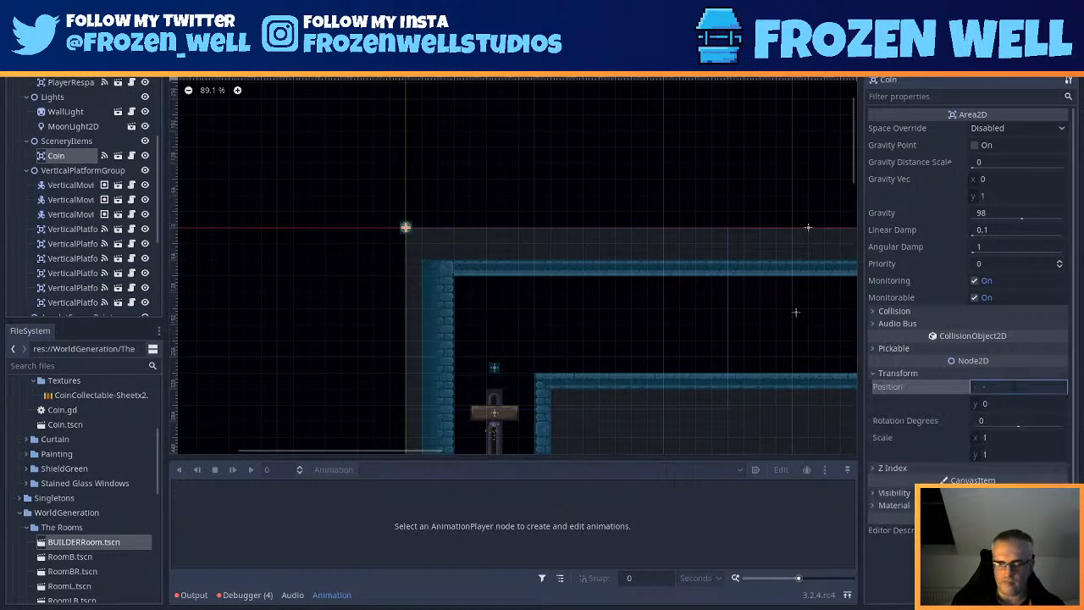
{"action": "type", "text": "-60"}
{"action": "key", "text": "Return"}
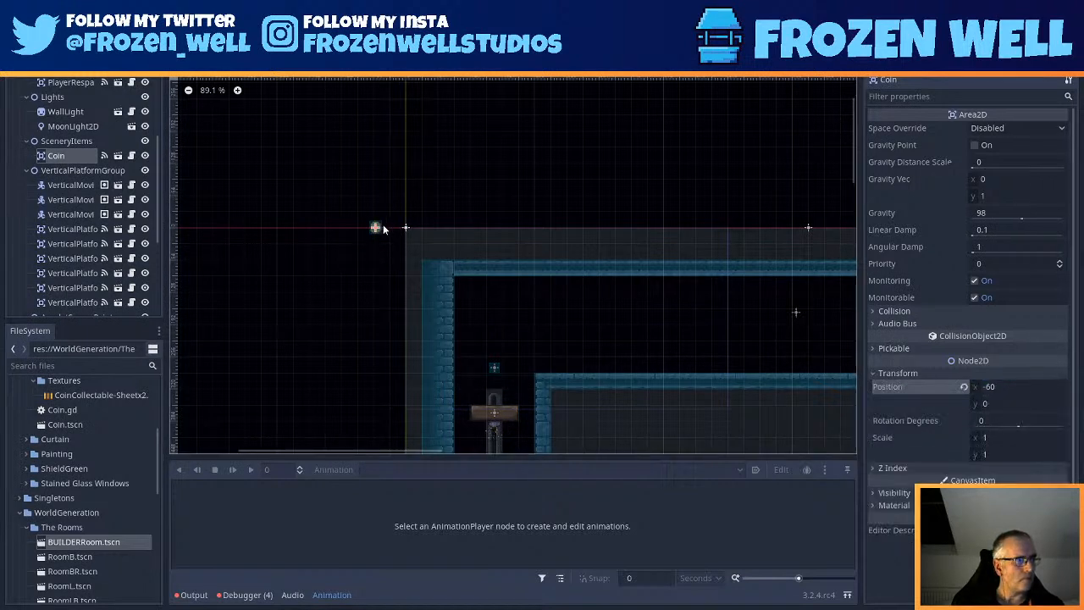
- Move the coin just above the lower floor, between the player and the box, at about position 434, 870
{"action": "left_click_drag", "start_coordinate": [380, 228], "coordinate": [693, 418]}
{"action": "middle_click_drag", "start_coordinate": [692, 417], "coordinate": [627, 195]}
{"action": "left_click_drag", "start_coordinate": [627, 195], "coordinate": [633, 278]}
{"action": "middle_click_drag", "start_coordinate": [633, 278], "coordinate": [646, 176]}
{"action": "left_click_drag", "start_coordinate": [646, 176], "coordinate": [574, 340]}
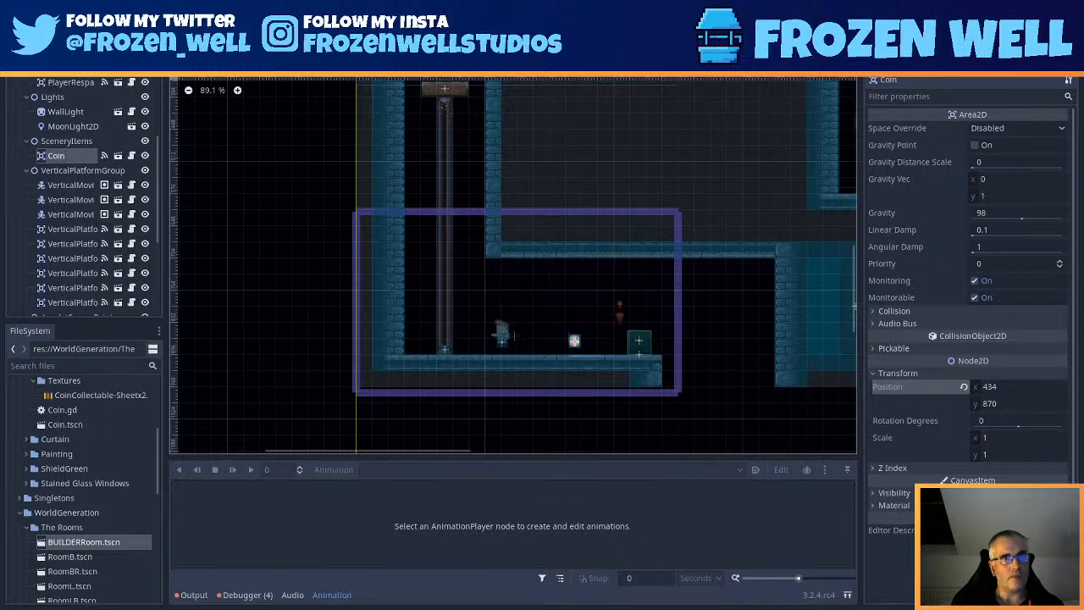
- Run the game, walk the player through the coin to test the pickup, and rerun it to check the coin's animation
{"action": "key", "text": "F5"}
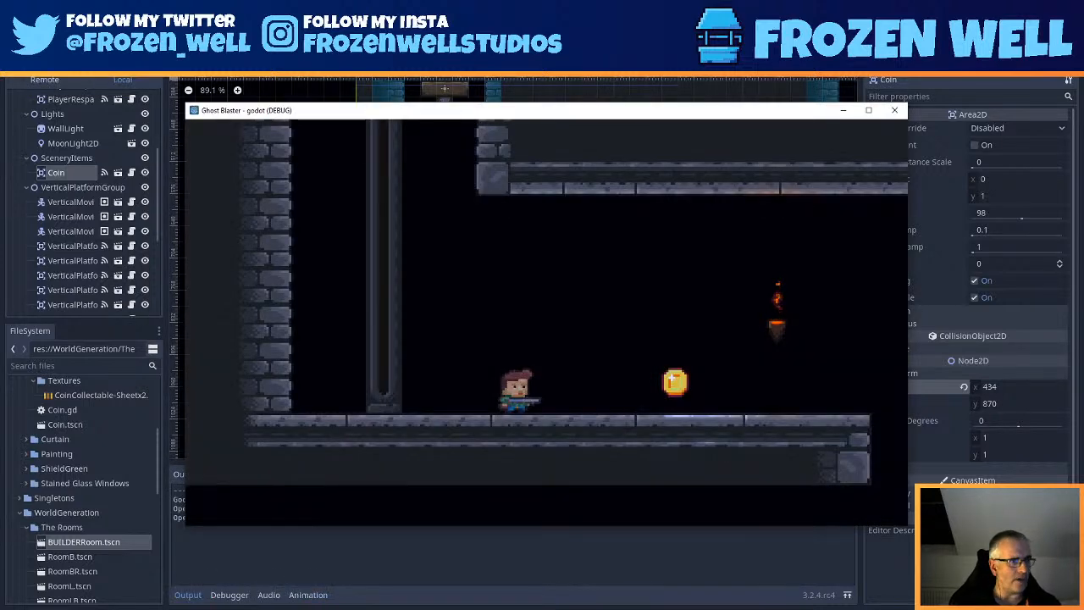
{"action": "key", "text": "Right"}
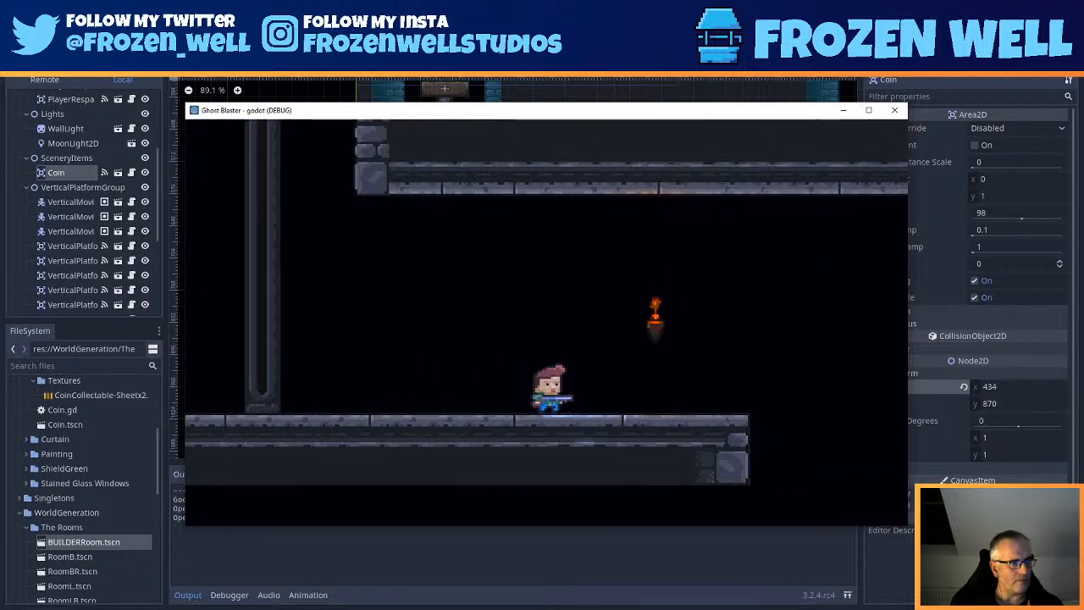
{"action": "key", "text": "Left"}
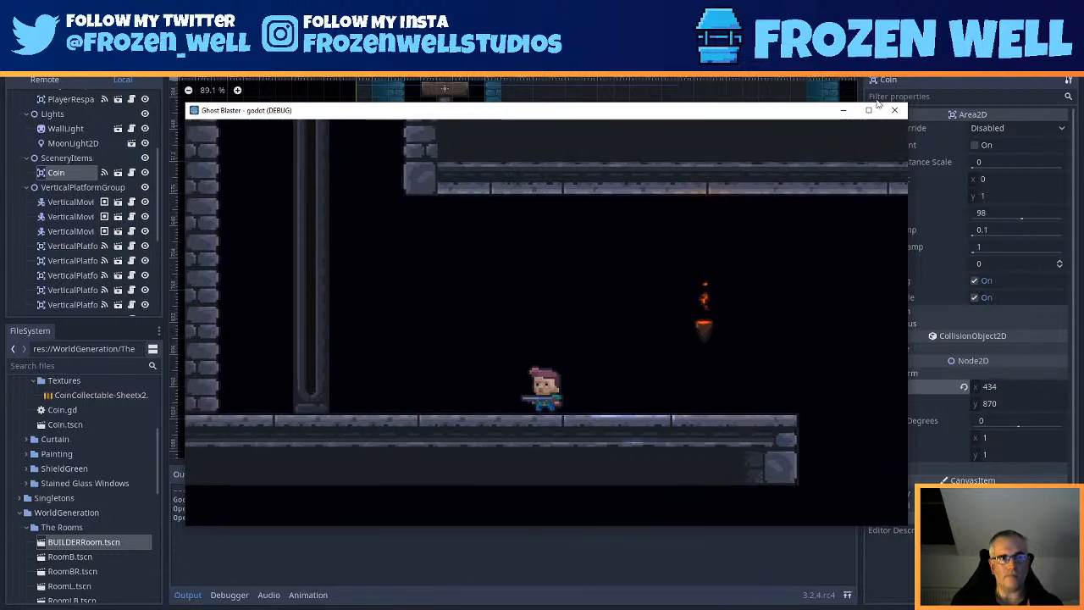
{"action": "left_click", "coordinate": [894, 110]}
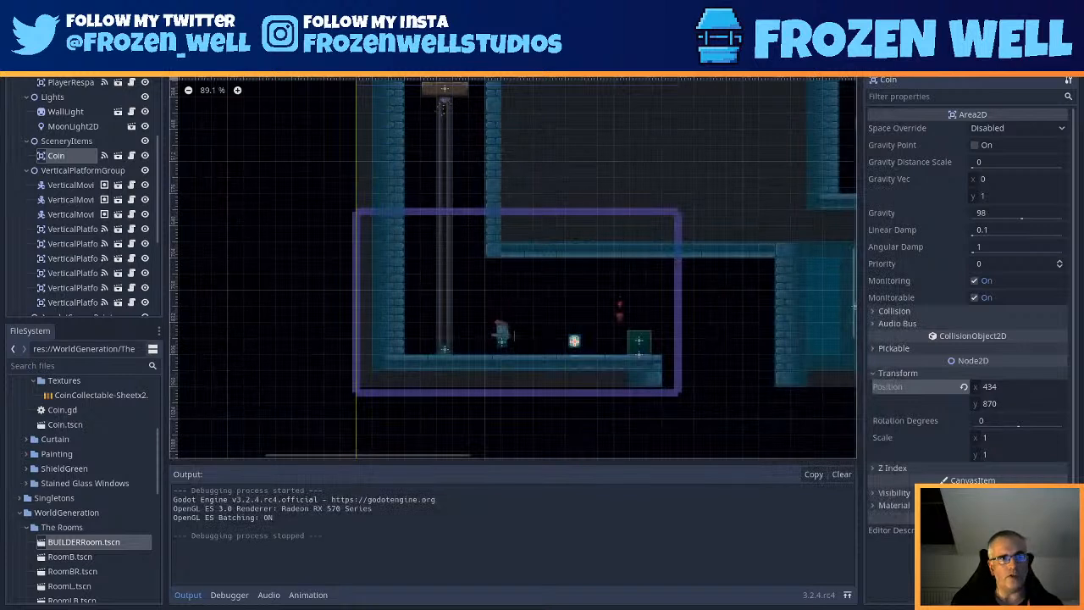
{"action": "key", "text": "F5"}
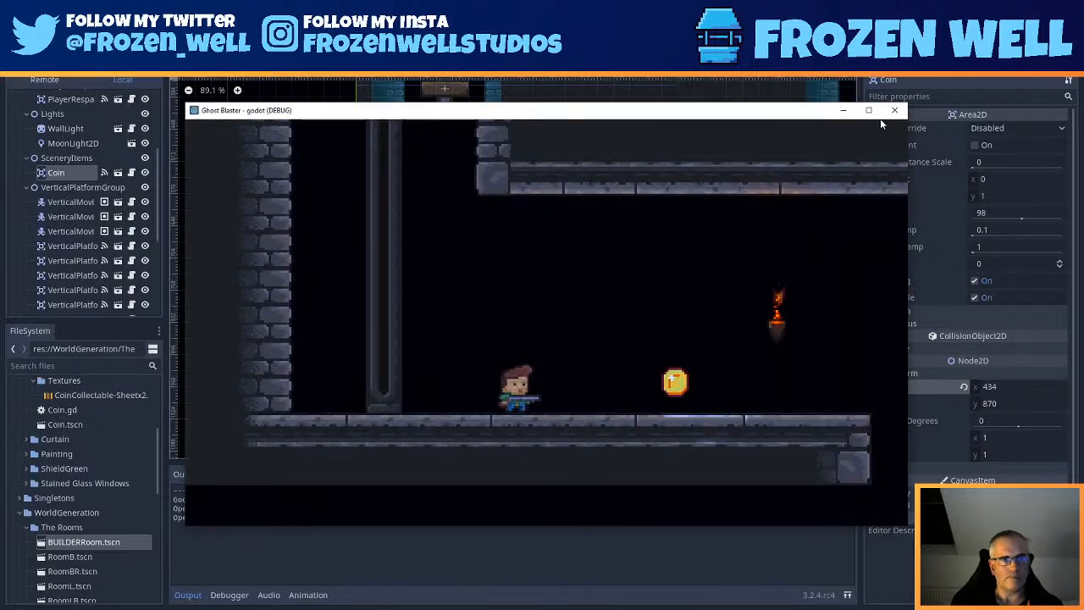
{"action": "left_click", "coordinate": [894, 111]}
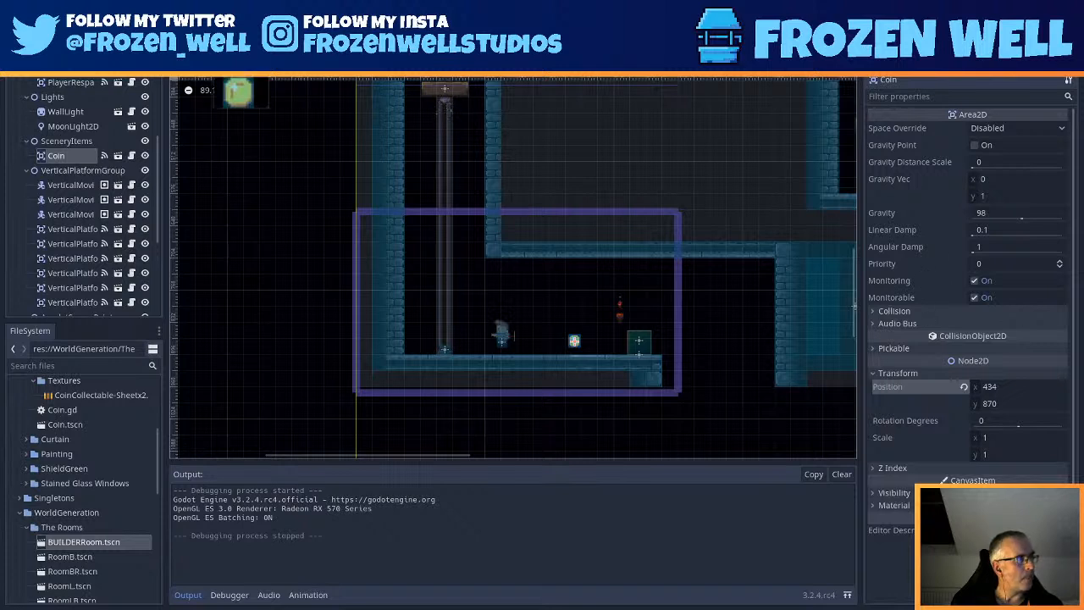
- Open Coin.gd from the Coin scene and add a _ready() -> void function above _on_Coin_body_entered
{"action": "left_click", "coordinate": [104, 155]}
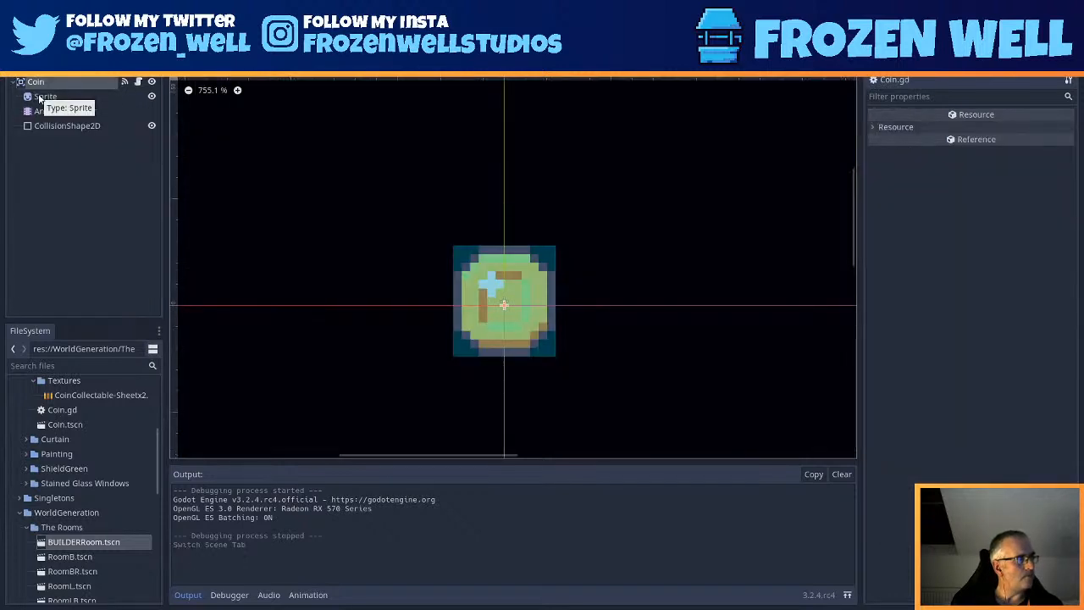
{"action": "left_click", "coordinate": [138, 83]}
{"action": "left_click", "coordinate": [354, 110]}
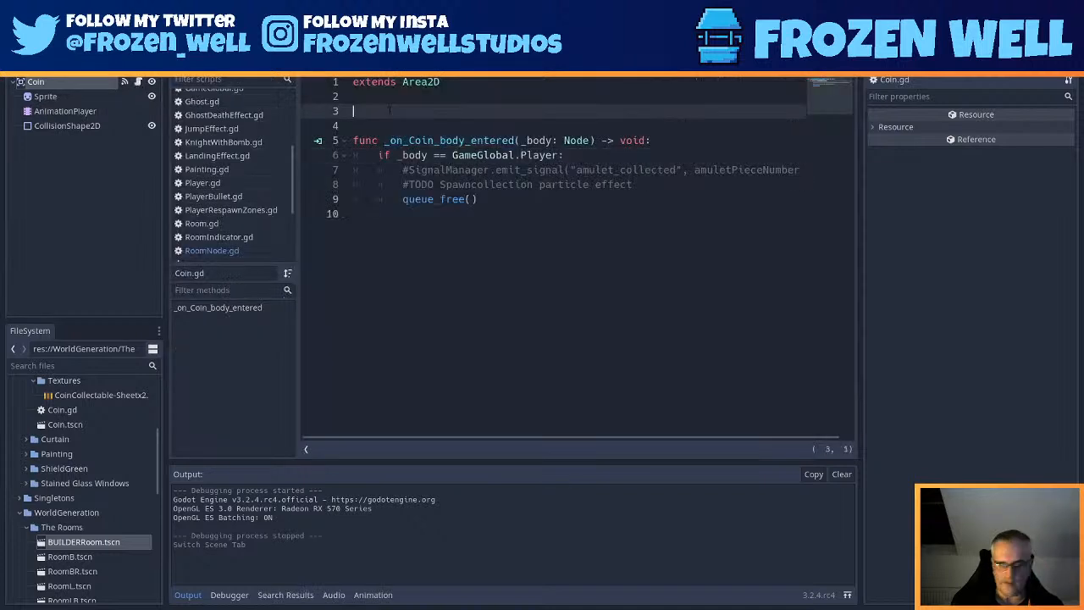
{"action": "key", "text": "Return"}
{"action": "type", "text": "fun"}
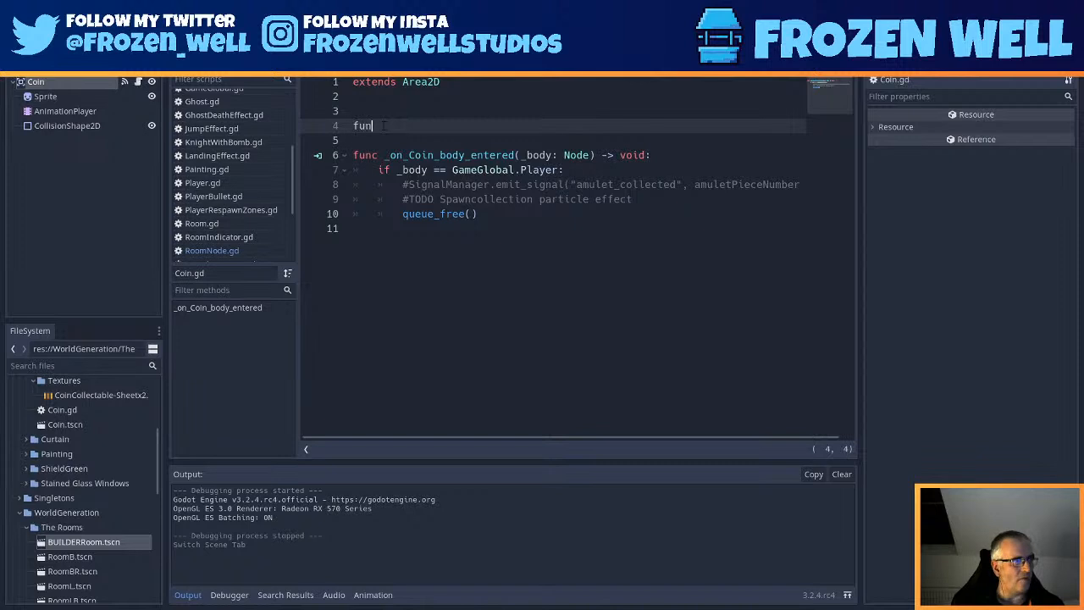
{"action": "type", "text": "c _r"}
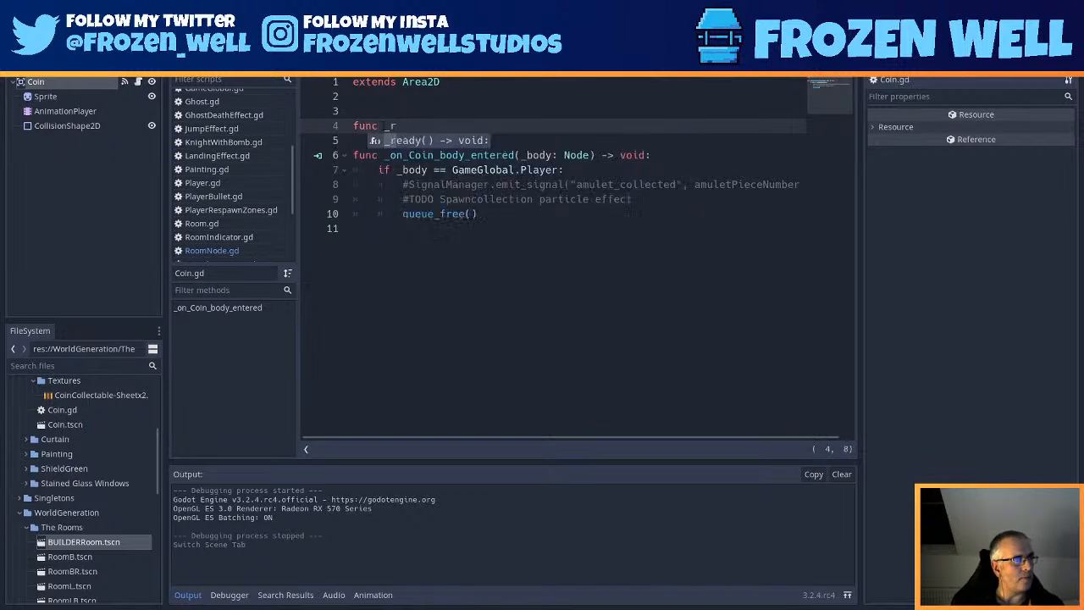
{"action": "key", "text": "Return"}
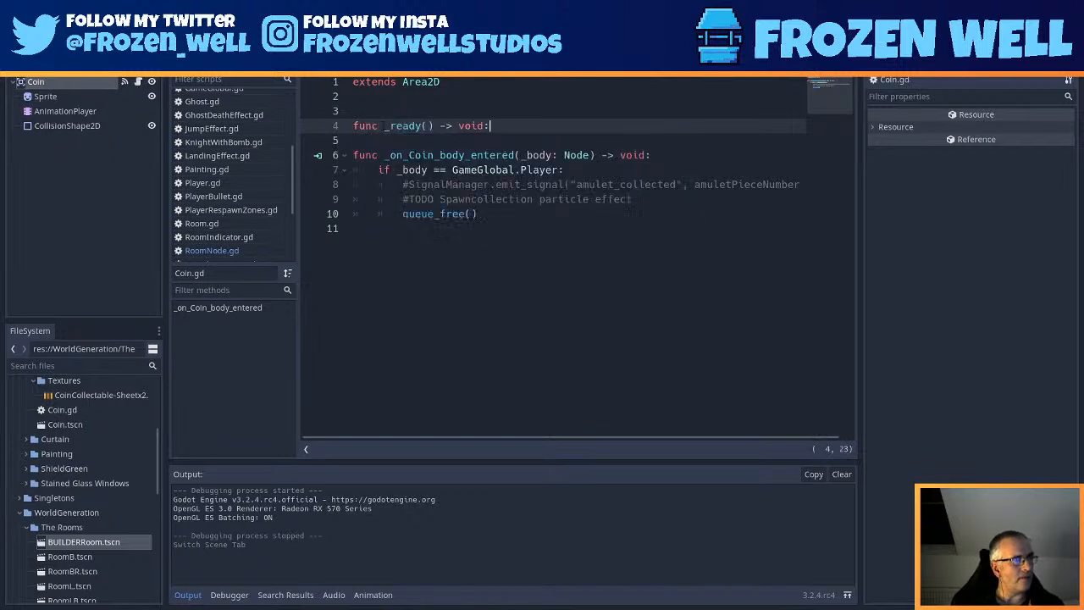
{"action": "key", "text": "Return"}
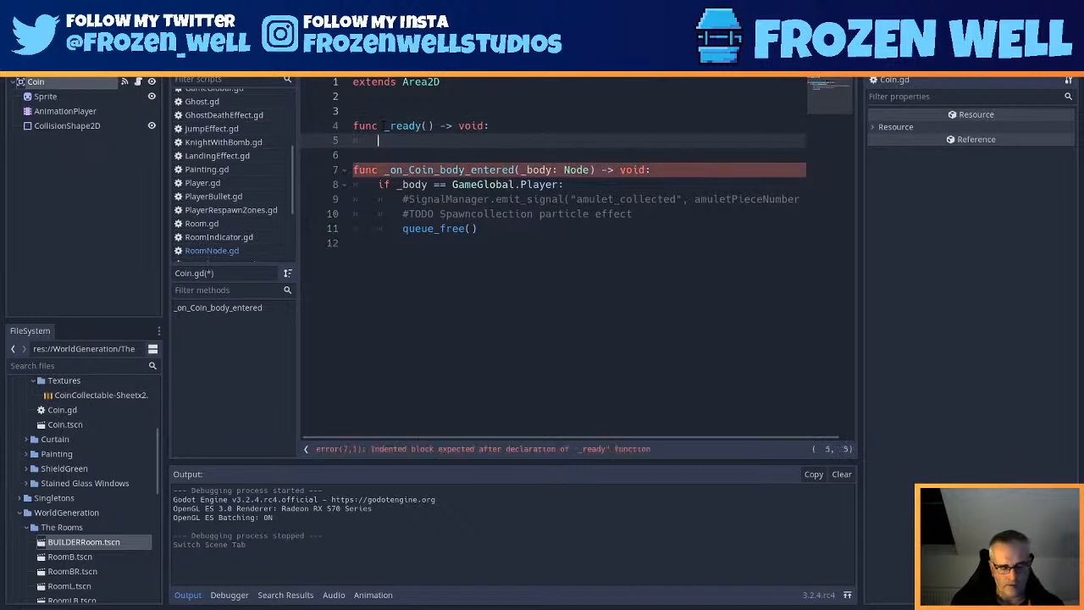
- Make _ready call $AnimationPlayer.play("coin_spin") and save the script
{"action": "type", "text": "$AnimationPlayer"}
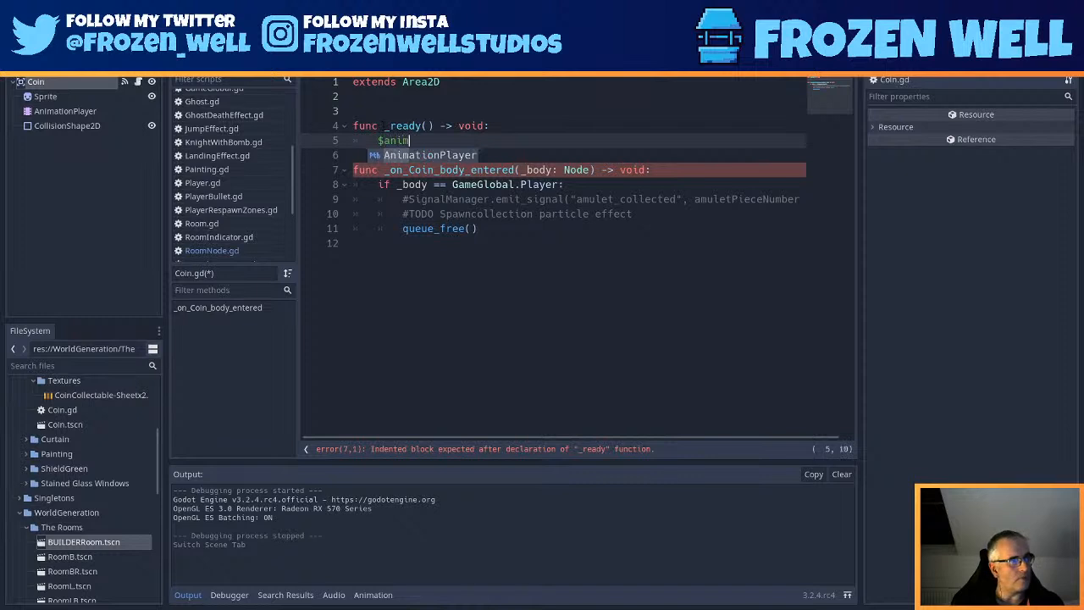
{"action": "type", "text": ".play("}
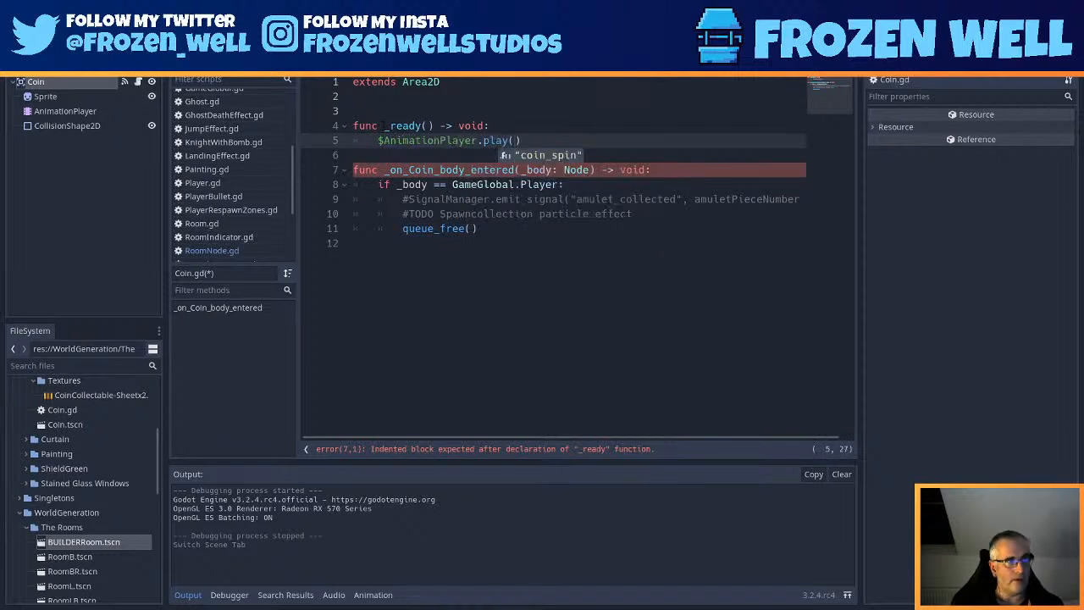
{"action": "key", "text": "Return"}
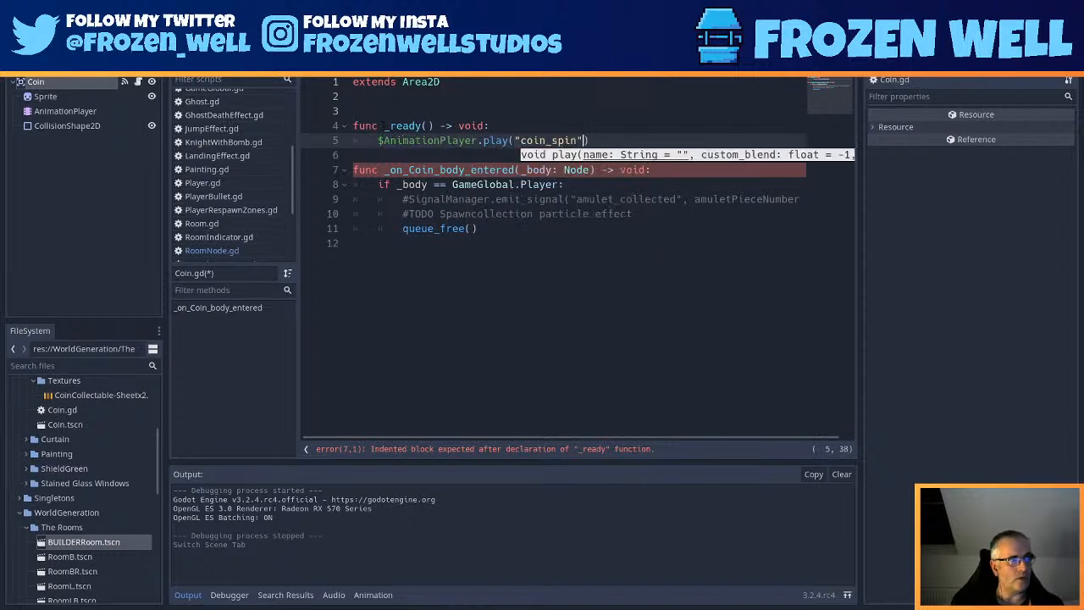
{"action": "left_click", "coordinate": [499, 245]}
{"action": "key", "text": "ctrl+s"}
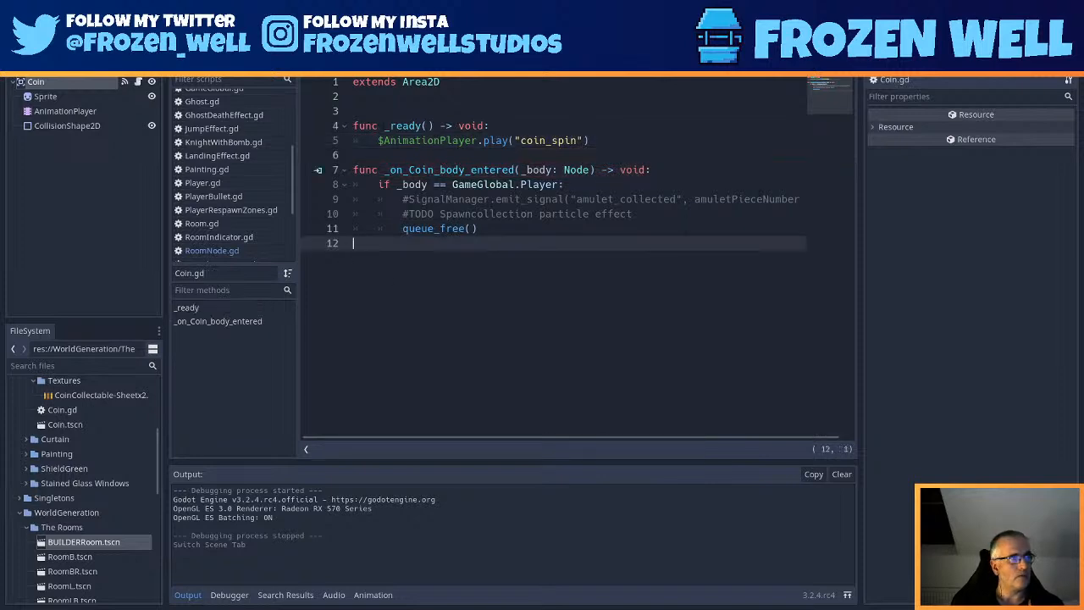
- Return to the builder room scene, run the game and walk the player through the coin to test its spin and pickup
{"action": "key", "text": "ctrl+Tab"}
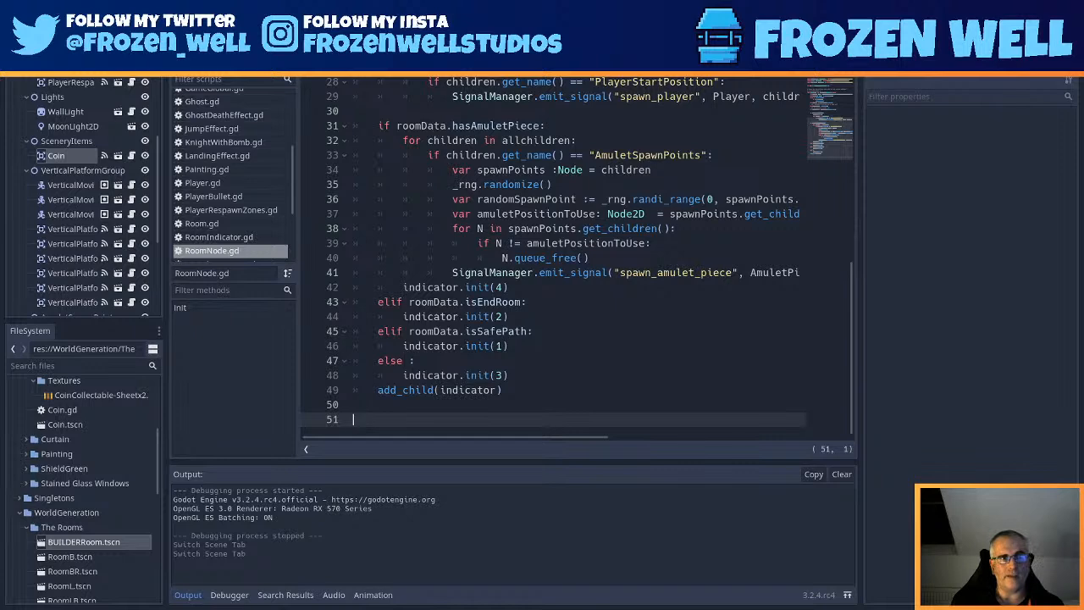
{"action": "key", "text": "F5"}
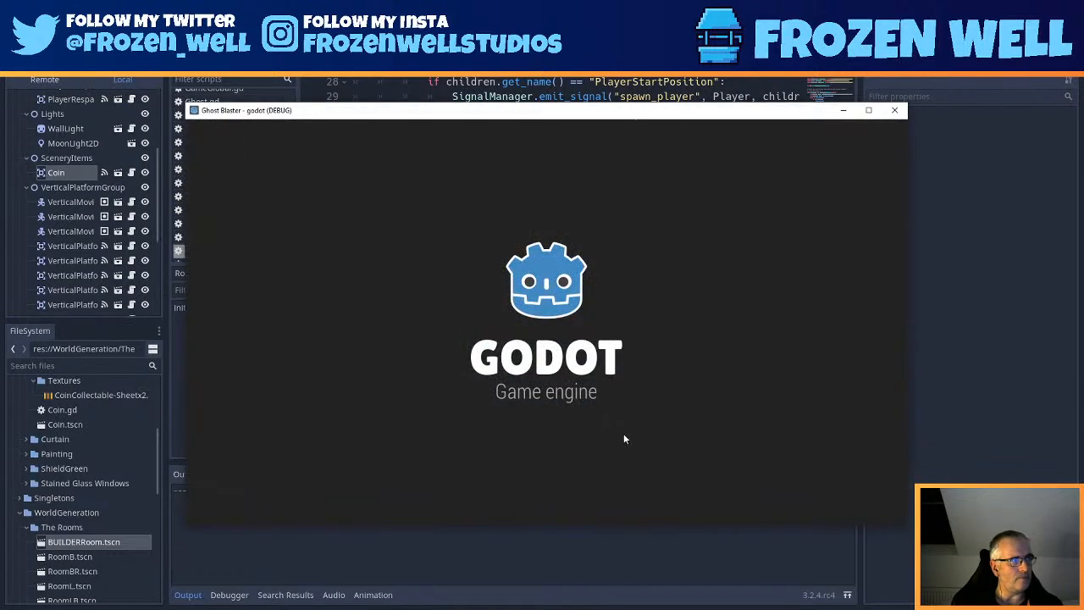
{"action": "key", "text": "Right"}
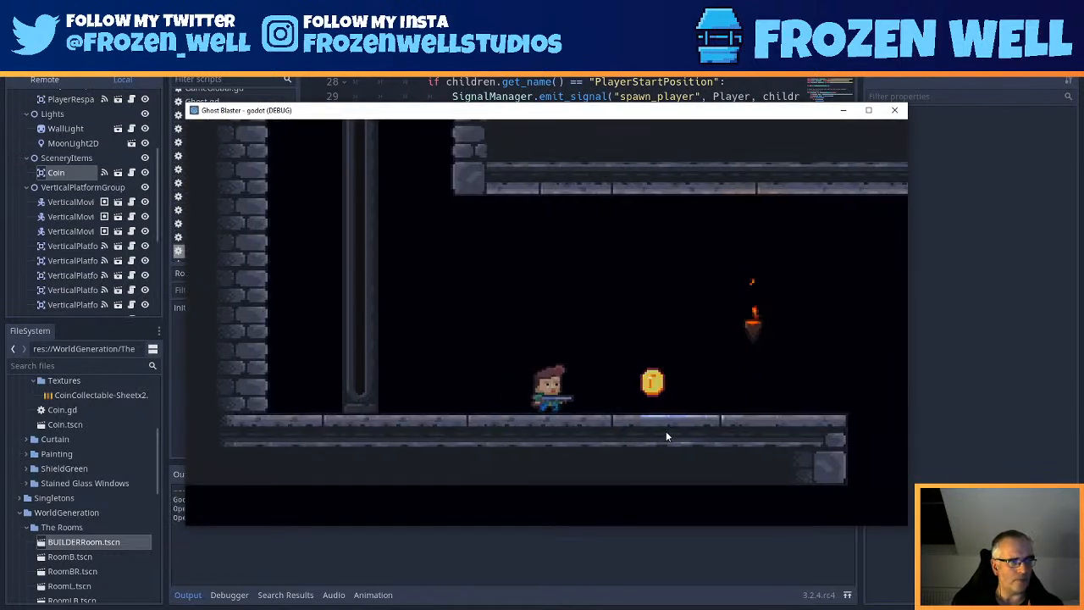
{"action": "key", "text": "Right"}
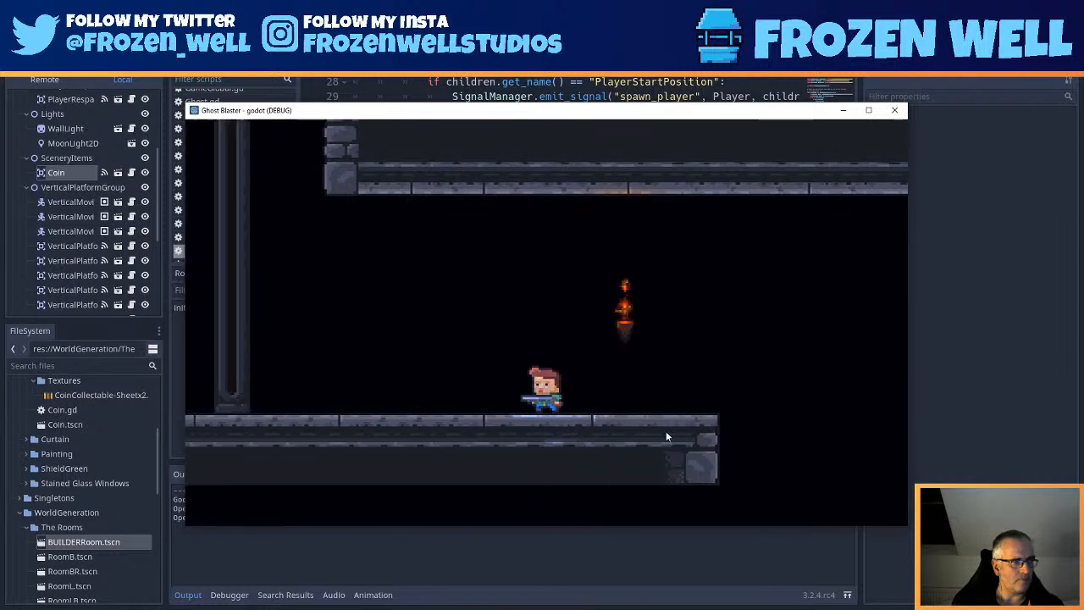
{"action": "left_click", "coordinate": [894, 110]}
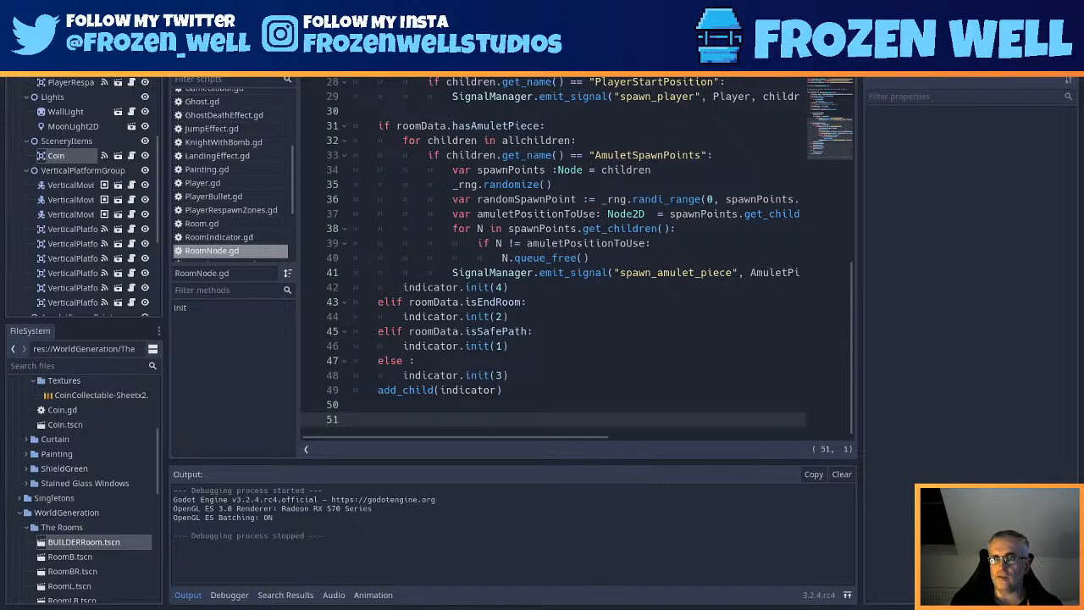
- Switch to Visual Studio Code, open GameGlobal.gd from Singletons and start a new line below the PlayerRespawnPosition variable
{"action": "key", "text": "alt+Tab"}
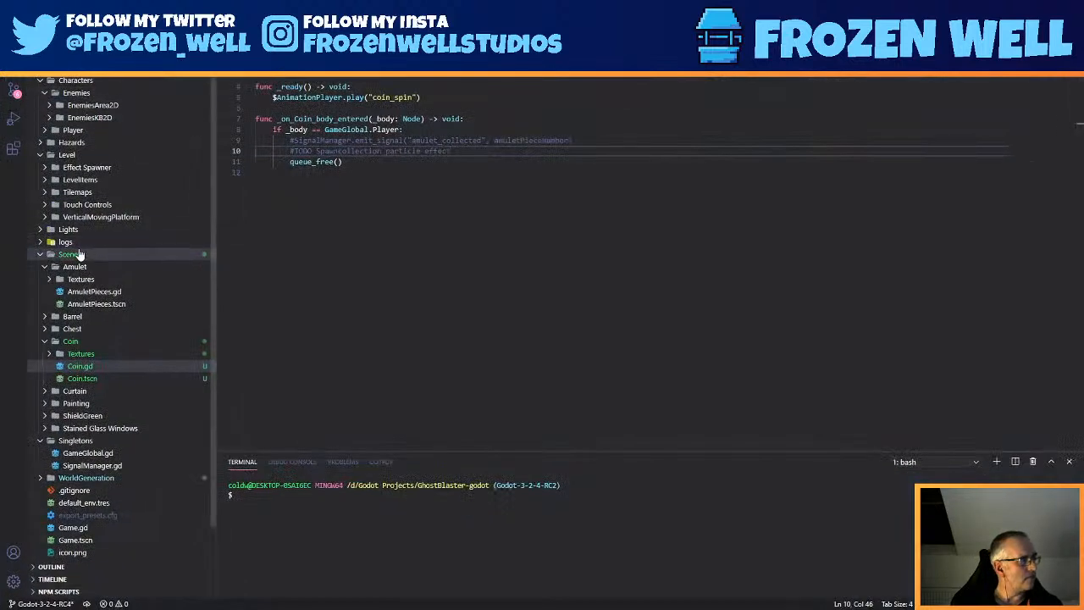
{"action": "left_click", "coordinate": [87, 452]}
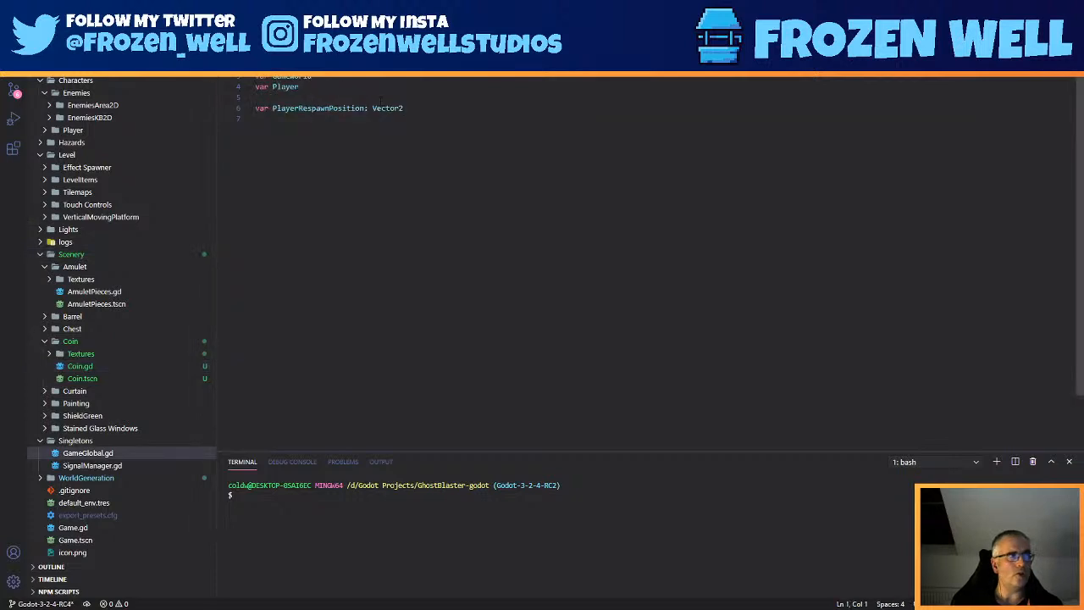
{"action": "left_click", "coordinate": [341, 87]}
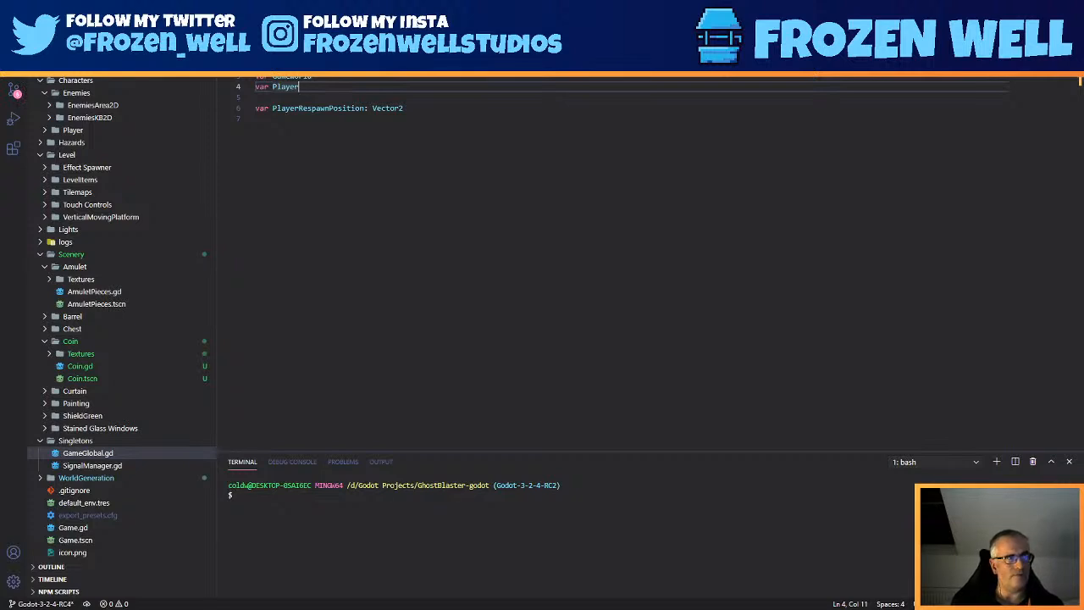
{"action": "key", "text": "Down"}
{"action": "key", "text": "Down"}
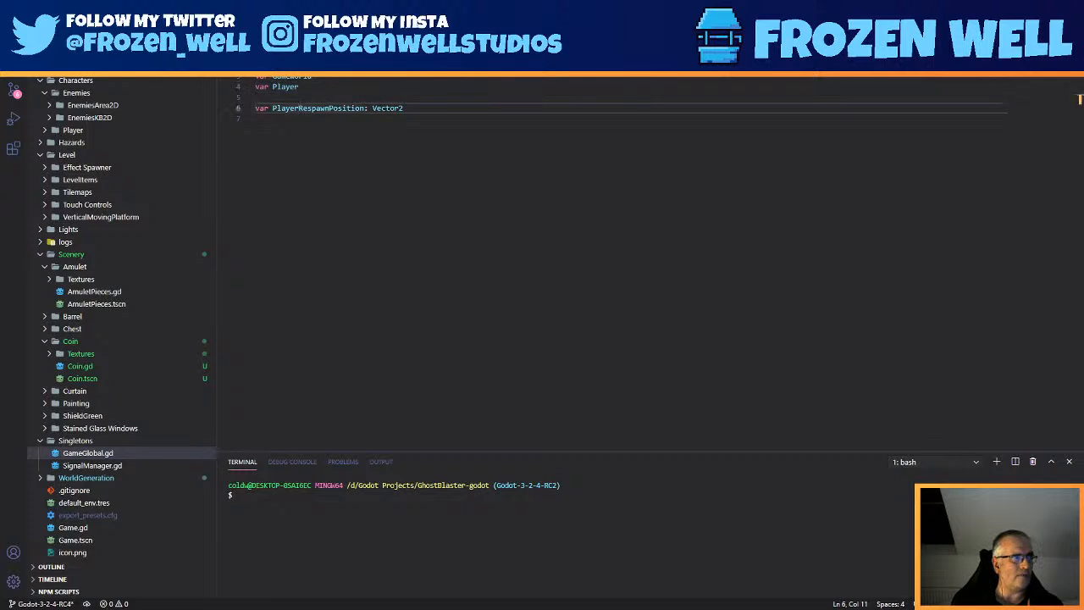
{"action": "key", "text": "End"}
{"action": "key", "text": "Return"}
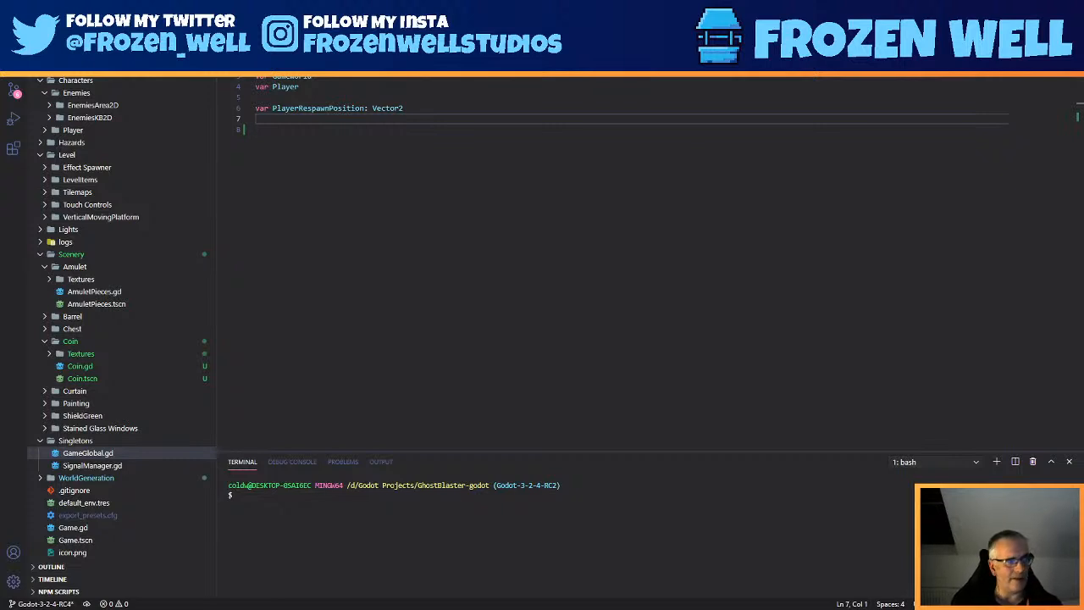
- Declare the global variable CoinsCollected with the type int
{"action": "type", "text": "var"}
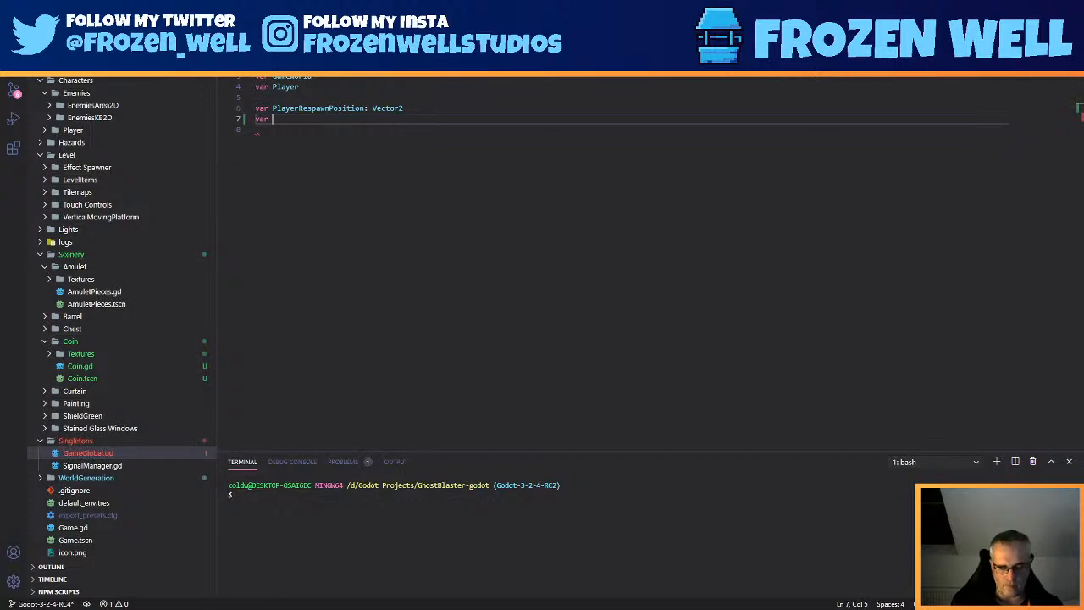
{"action": "type", "text": "Coi"}
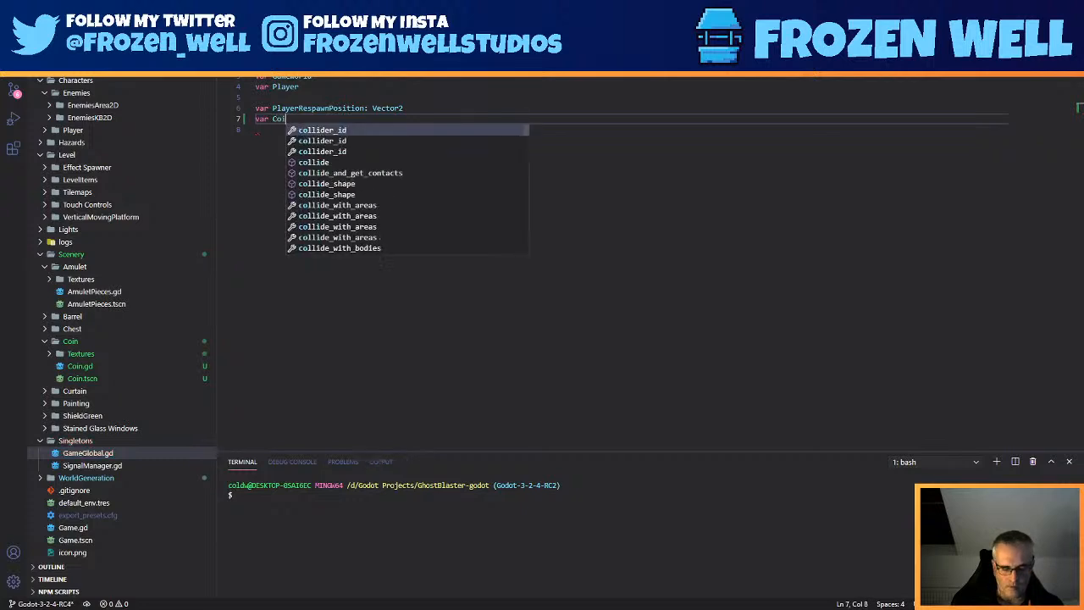
{"action": "type", "text": "nsCollecte"}
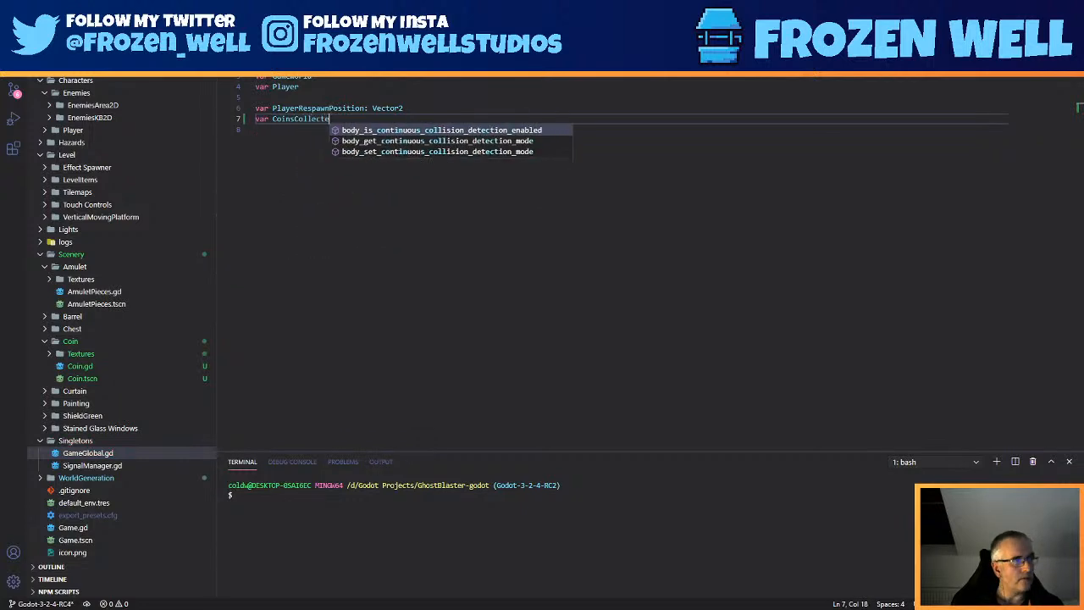
{"action": "type", "text": "d:"}
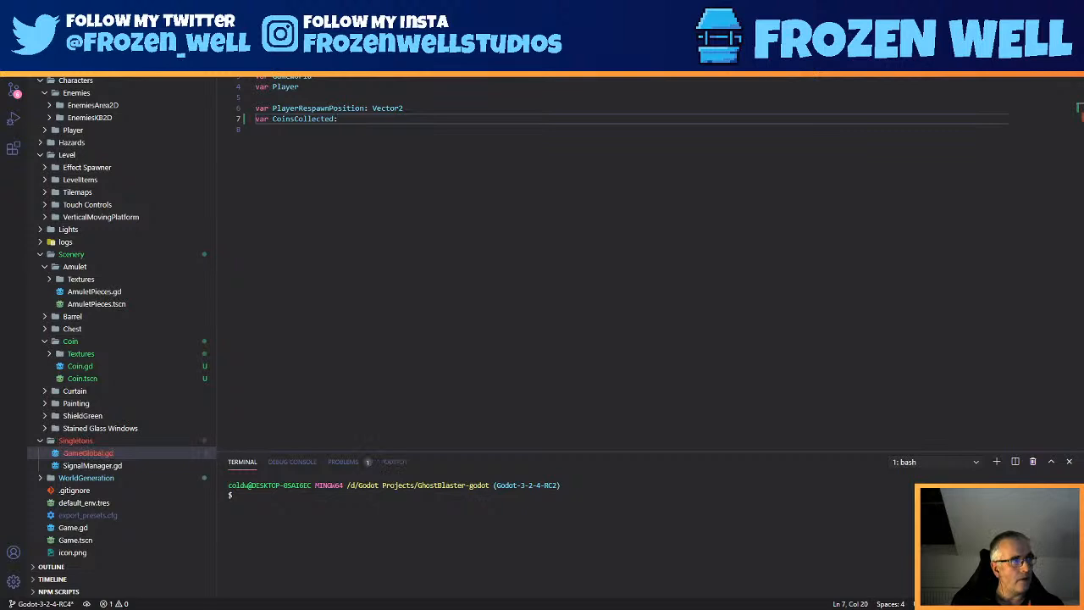
{"action": "type", "text": " int"}
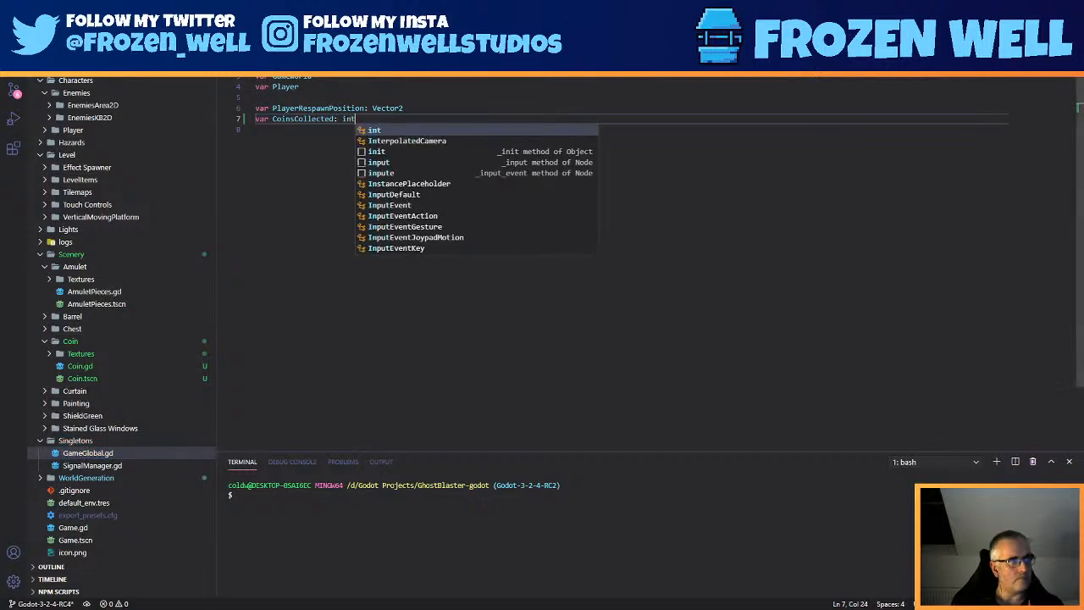
{"action": "left_click", "coordinate": [404, 108]}
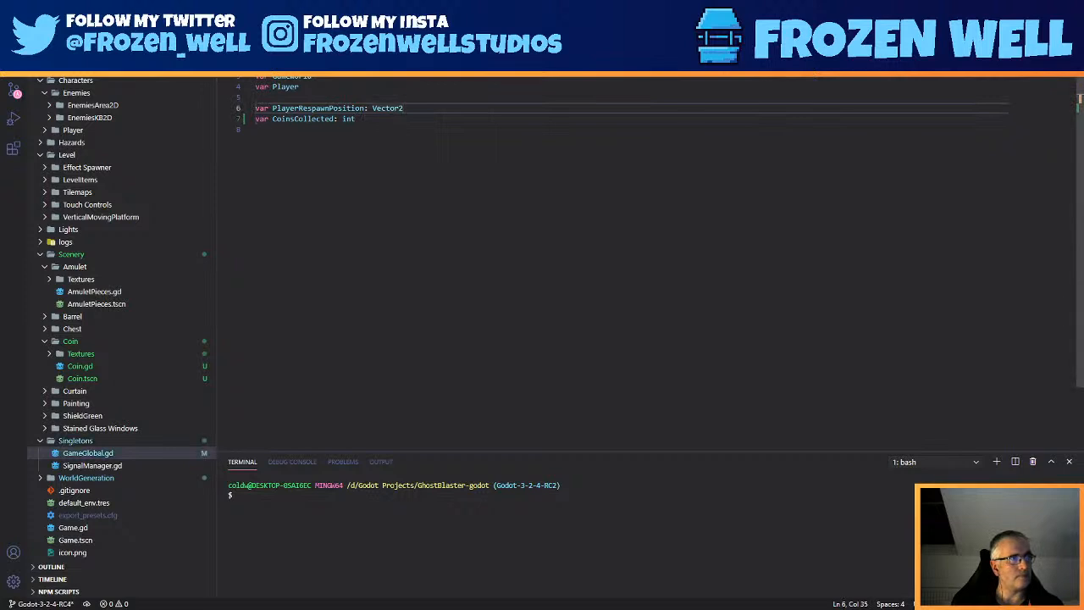
- Return to Coin.gd and reword the TODO comment in _on_Coin_body_entered as "#TODO Coin Collection Particle effect"
{"action": "key", "text": "ctrl+Tab"}
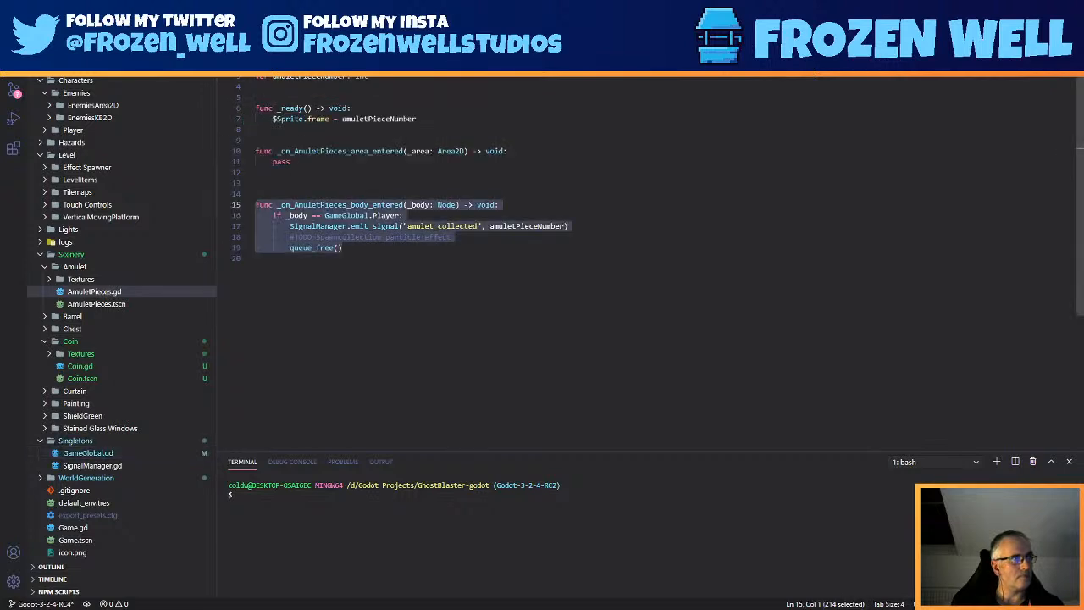
{"action": "left_click", "coordinate": [256, 259]}
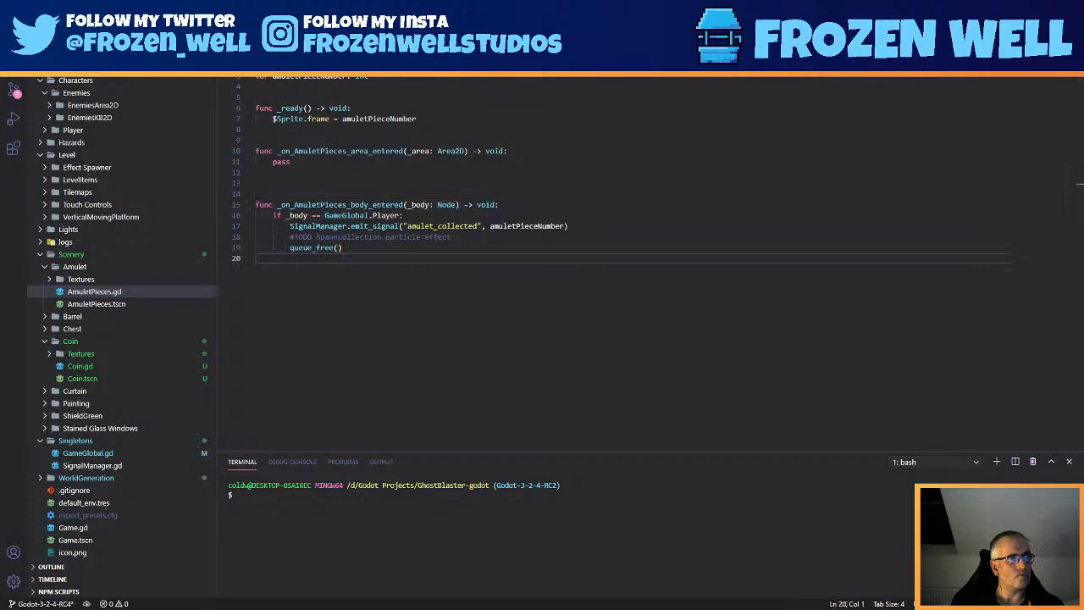
{"action": "key", "text": "ctrl+Tab"}
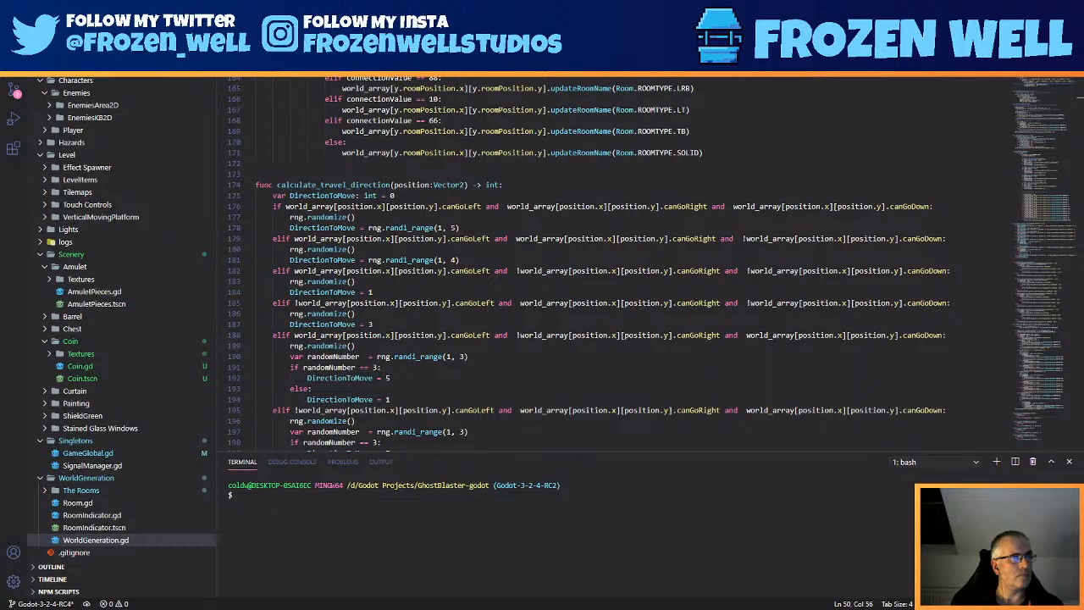
{"action": "key", "text": "ctrl+Tab"}
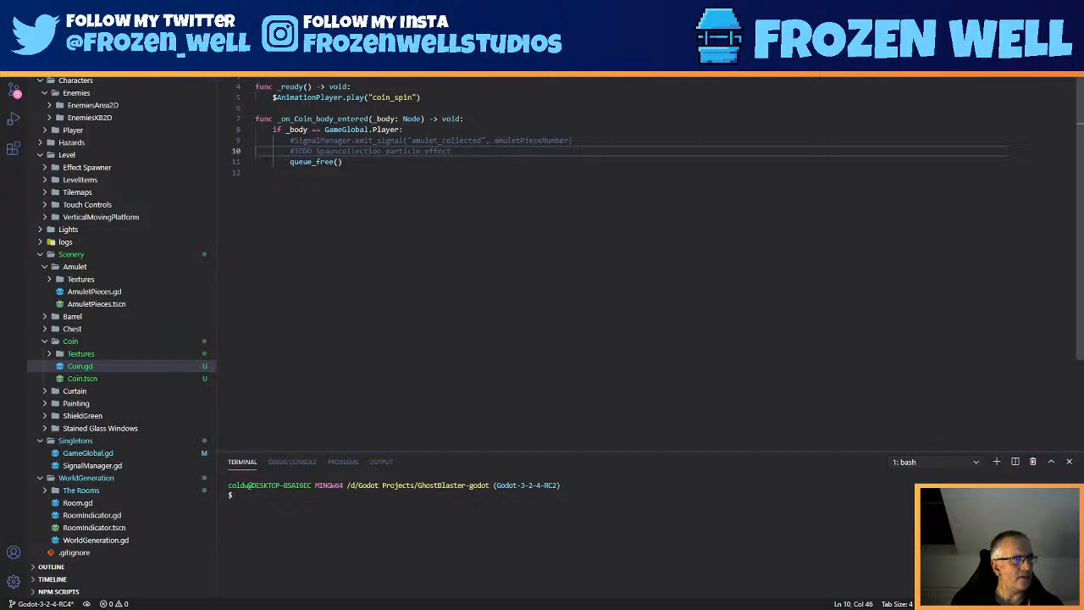
{"action": "left_click_drag", "start_coordinate": [289, 150], "coordinate": [438, 150]}
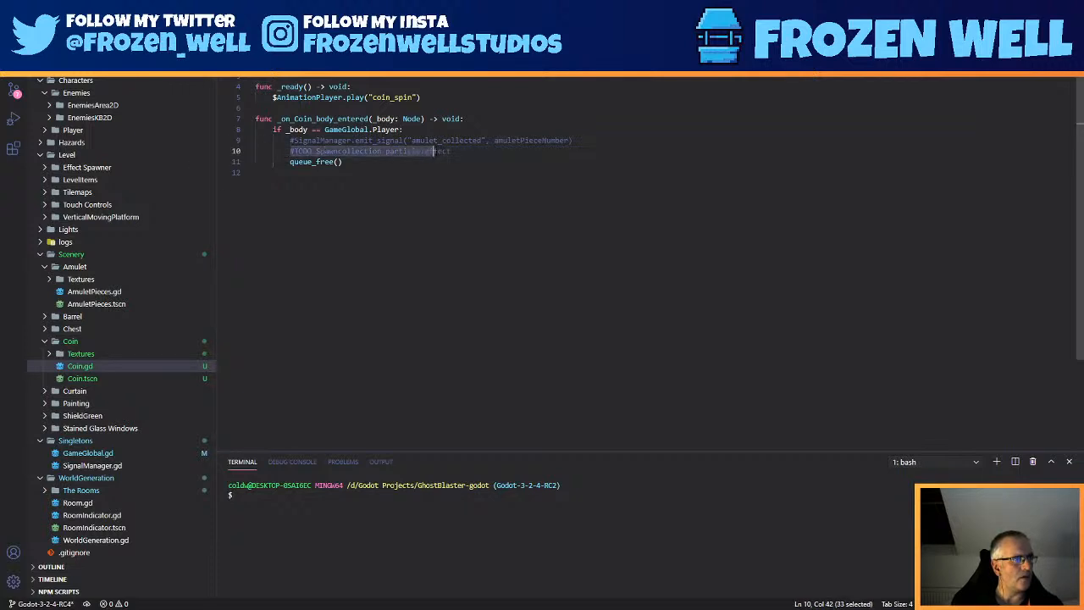
{"action": "double_click", "coordinate": [349, 152]}
{"action": "type", "text": "Coin"}
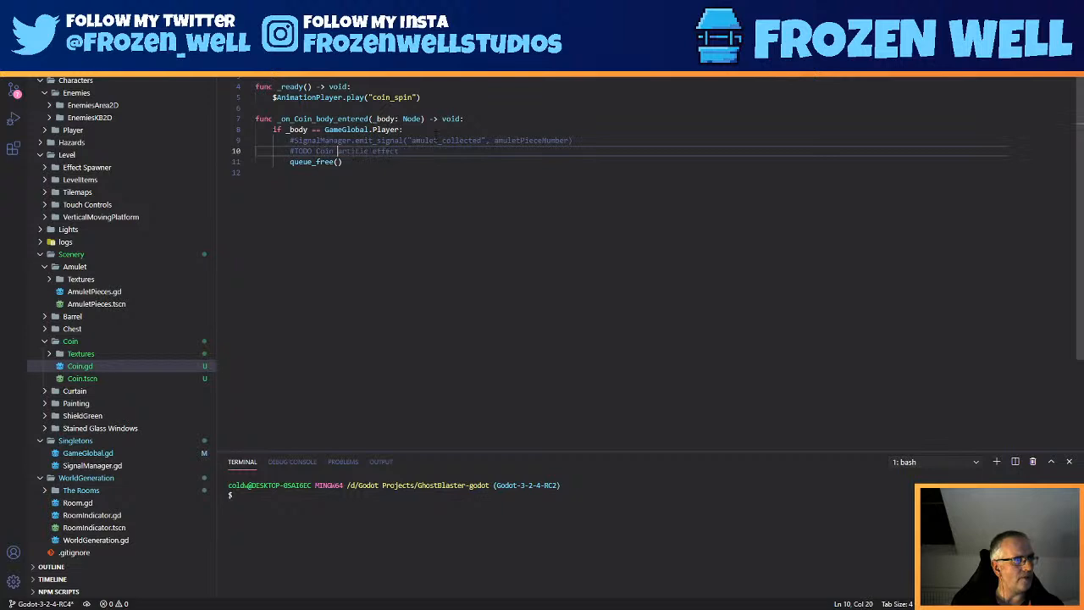
{"action": "key", "text": "Delete"}
{"action": "key", "text": "Delete"}
{"action": "key", "text": "Delete"}
{"action": "key", "text": "Delete"}
{"action": "key", "text": "Delete"}
{"action": "key", "text": "Delete"}
{"action": "key", "text": "Delete"}
{"action": "key", "text": "Delete"}
{"action": "key", "text": "Delete"}
{"action": "type", "text": "Collection "}
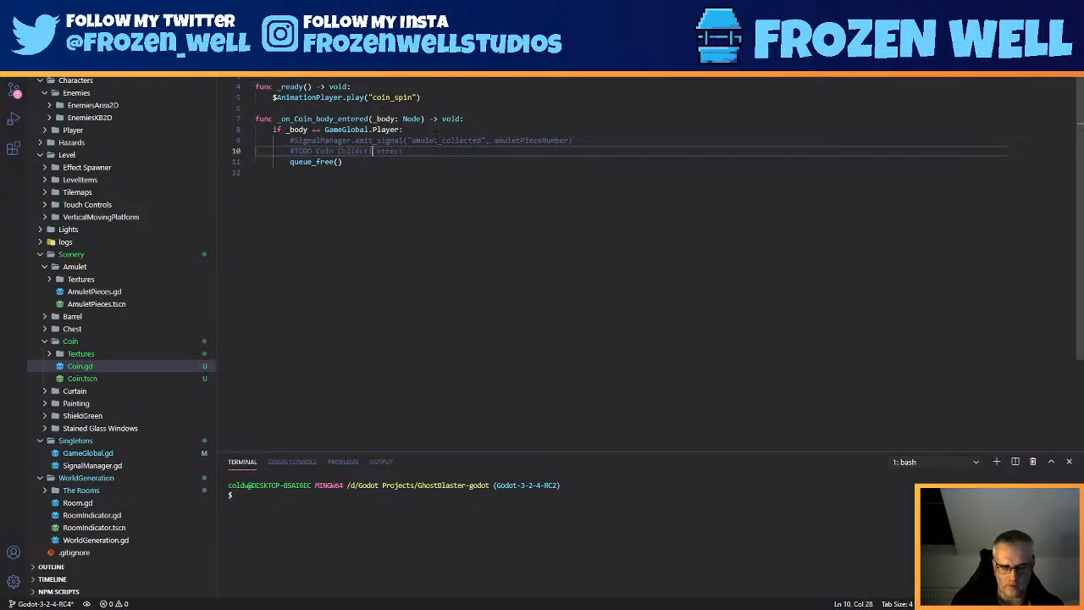
{"action": "type", "text": "Particle"}
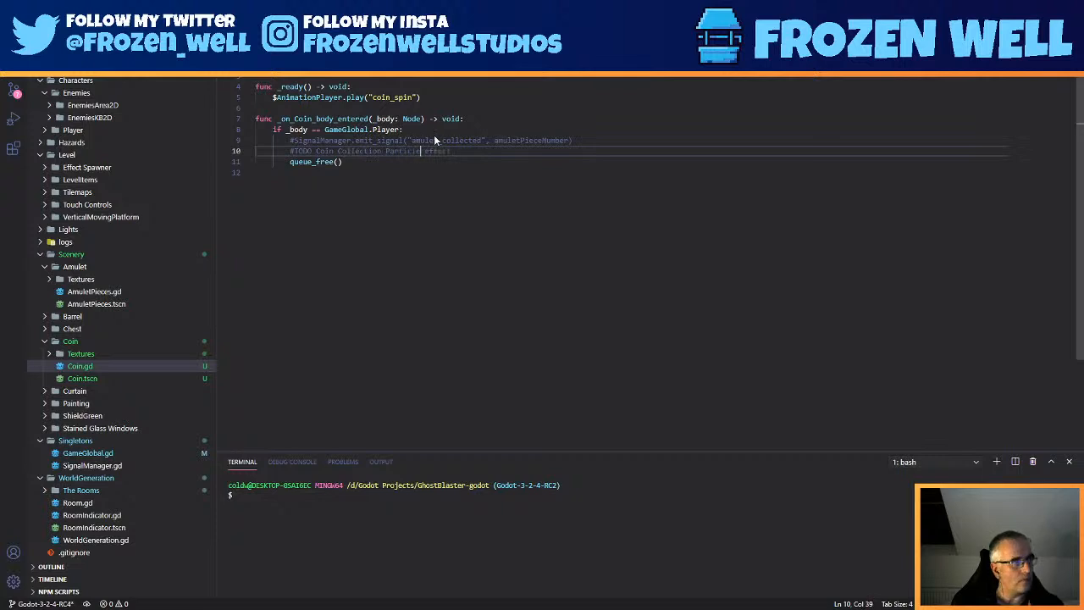
- Insert a new line directly below the GameGlobal.Player check in _on_Coin_body_entered
{"action": "left_click", "coordinate": [430, 184]}
{"action": "left_click", "coordinate": [436, 130]}
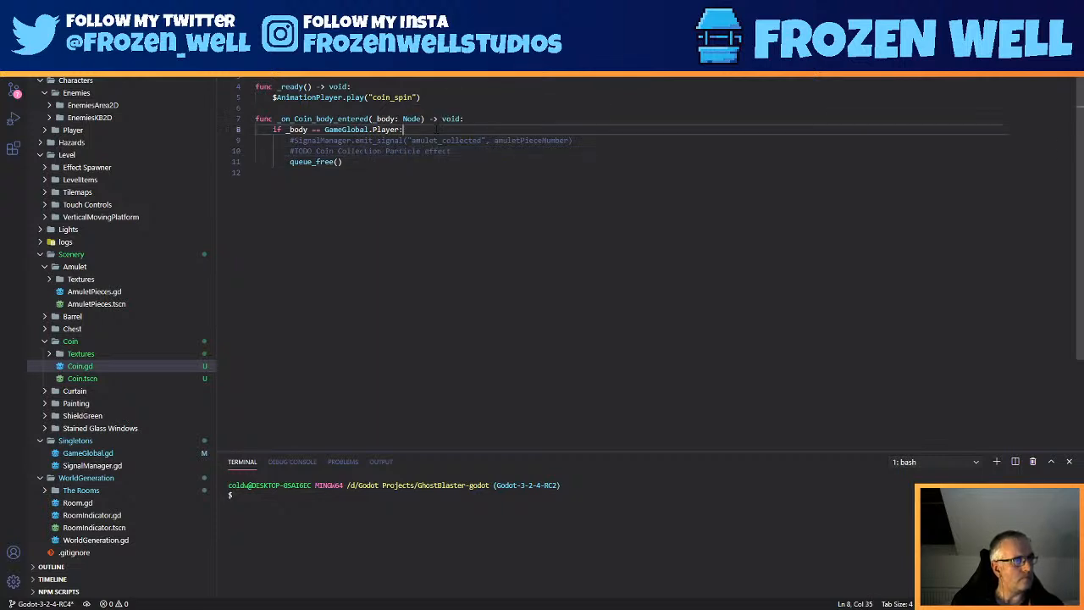
{"action": "key", "text": "Return"}
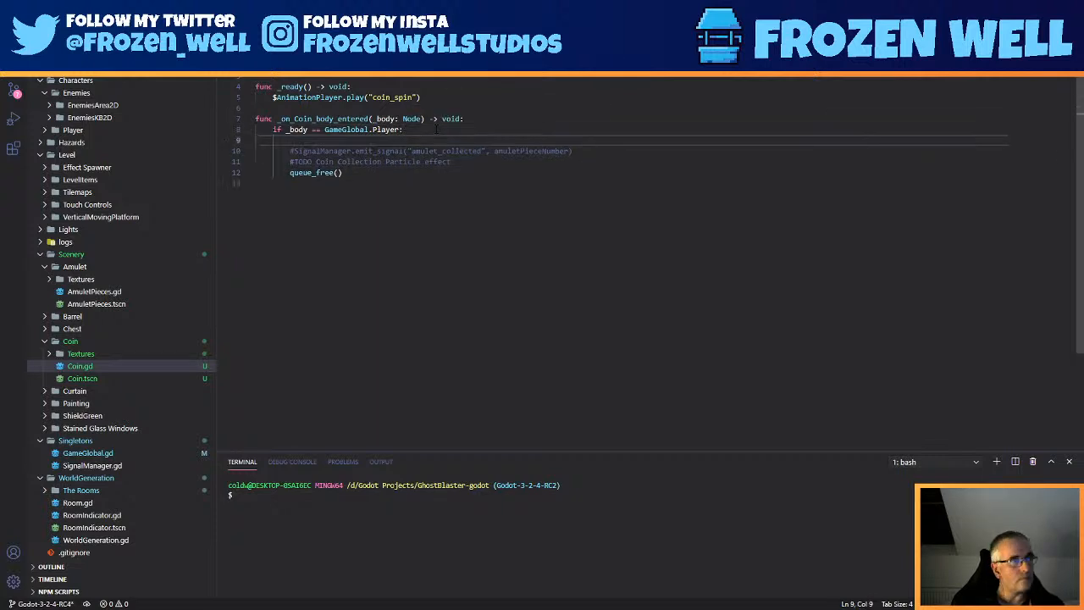
{"action": "type", "text": "g"}
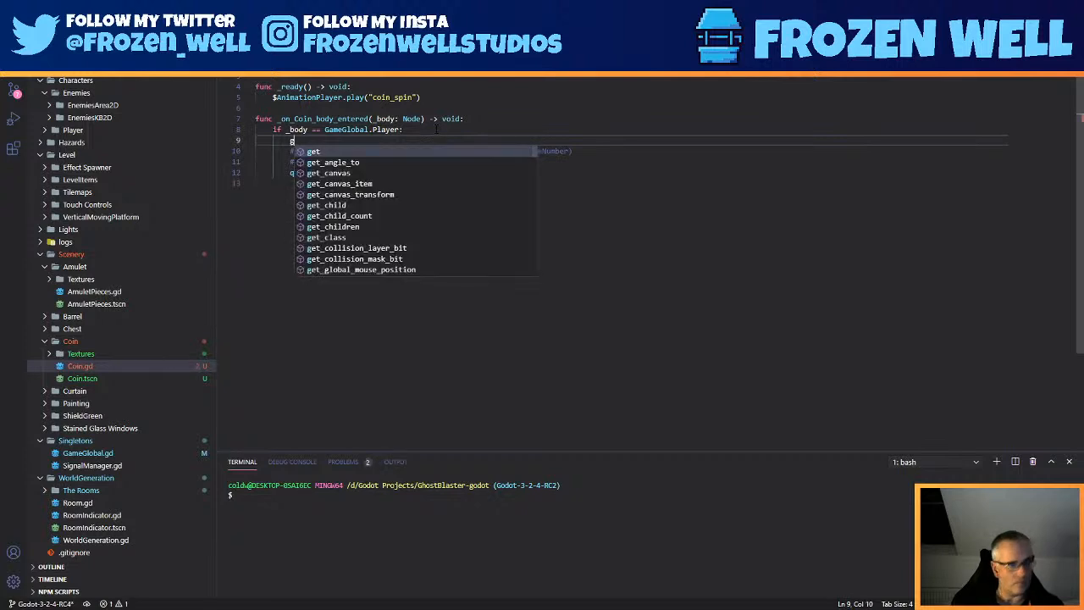
{"action": "type", "text": "loba"}
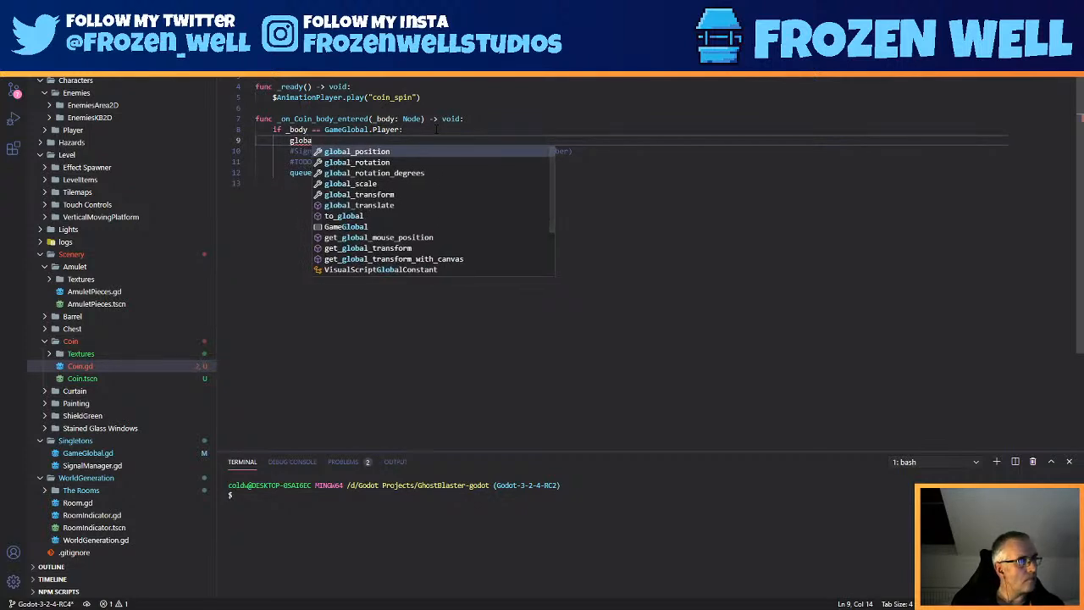
{"action": "key", "text": "Down"}
{"action": "key", "text": "Down"}
{"action": "key", "text": "Down"}
{"action": "key", "text": "Down"}
{"action": "key", "text": "Down"}
{"action": "key", "text": "Down"}
{"action": "key", "text": "Down"}
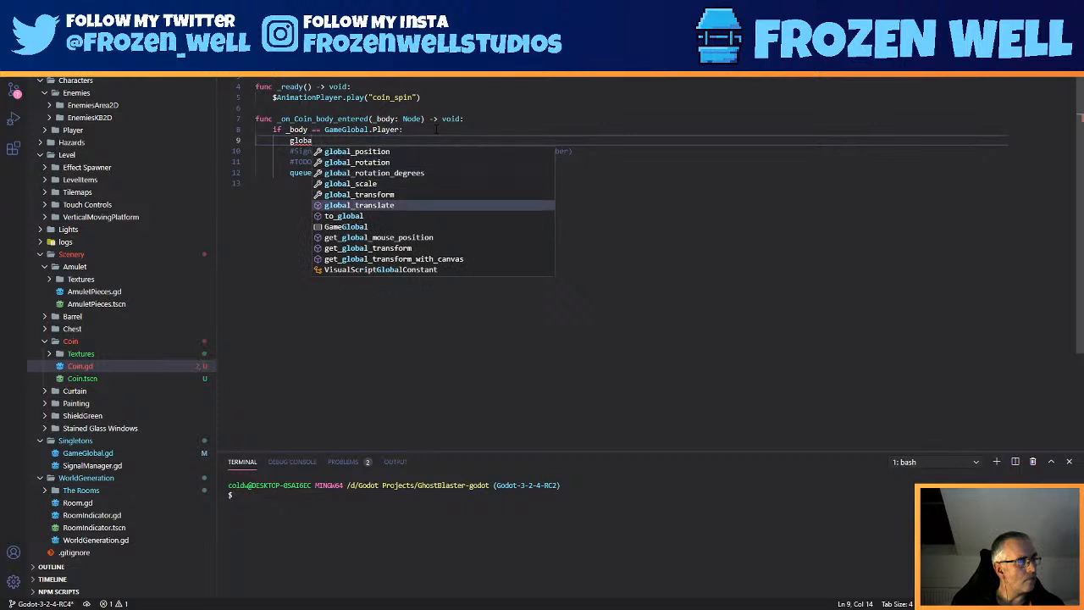
{"action": "key", "text": "Return"}
{"action": "type", "text": "."}
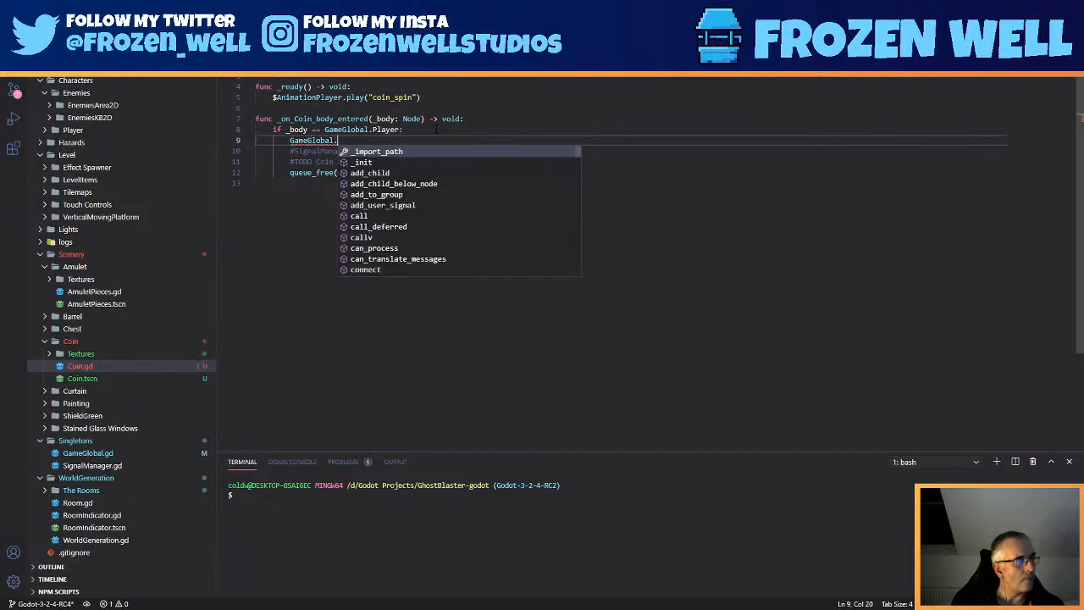
{"action": "type", "text": "co"}
{"action": "key", "text": "BackSpace"}
{"action": "key", "text": "BackSpace"}
{"action": "key", "text": "BackSpace"}
{"action": "key", "text": "BackSpace"}
{"action": "key", "text": "BackSpace"}
{"action": "key", "text": "BackSpace"}
{"action": "key", "text": "BackSpace"}
{"action": "key", "text": "BackSpace"}
{"action": "key", "text": "BackSpace"}
{"action": "key", "text": "BackSpace"}
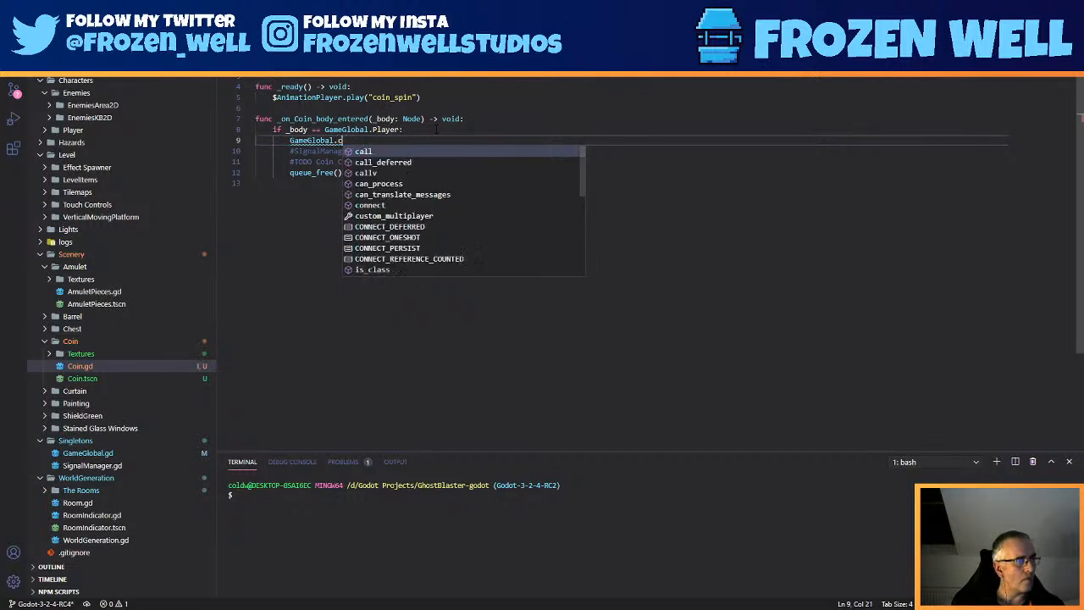
{"action": "key", "text": "BackSpace"}
{"action": "key", "text": "BackSpace"}
{"action": "key", "text": "BackSpace"}
{"action": "key", "text": "BackSpace"}
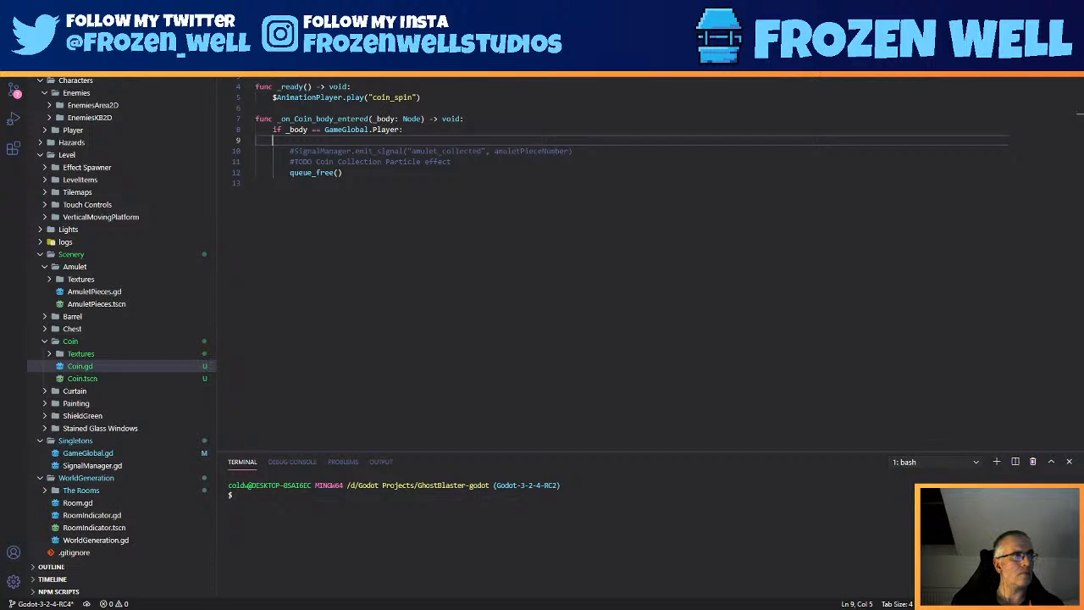
- Copy GameGlobal from the player check onto the indented line below it and begin a member name with ".co"
{"action": "double_click", "coordinate": [343, 128]}
{"action": "key", "text": "ctrl+c"}
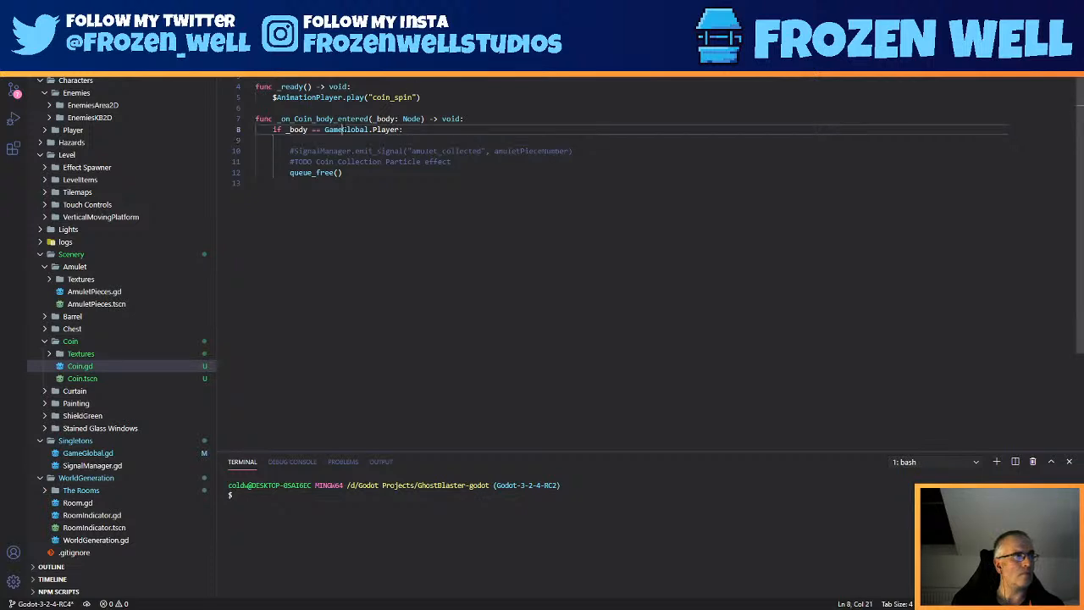
{"action": "left_click", "coordinate": [272, 140]}
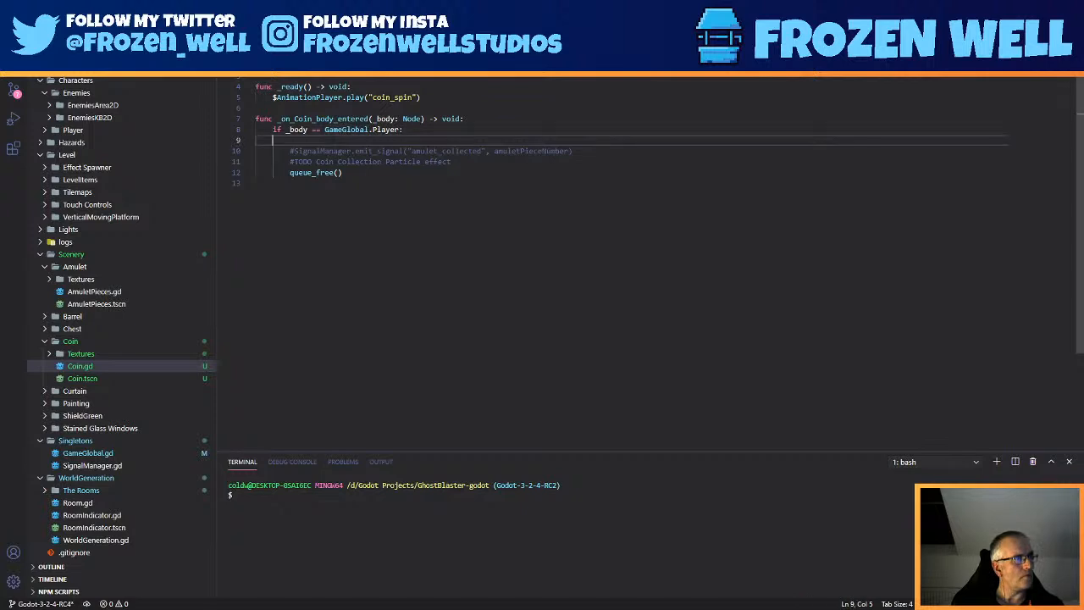
{"action": "key", "text": "Tab"}
{"action": "key", "text": "ctrl+v"}
{"action": "type", "text": "."}
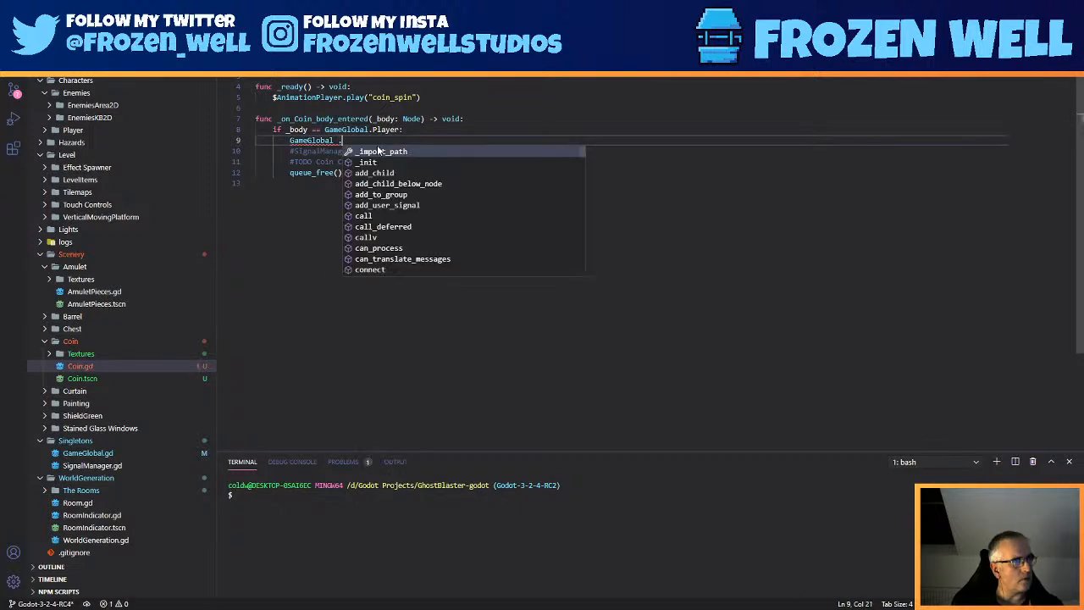
{"action": "type", "text": "co"}
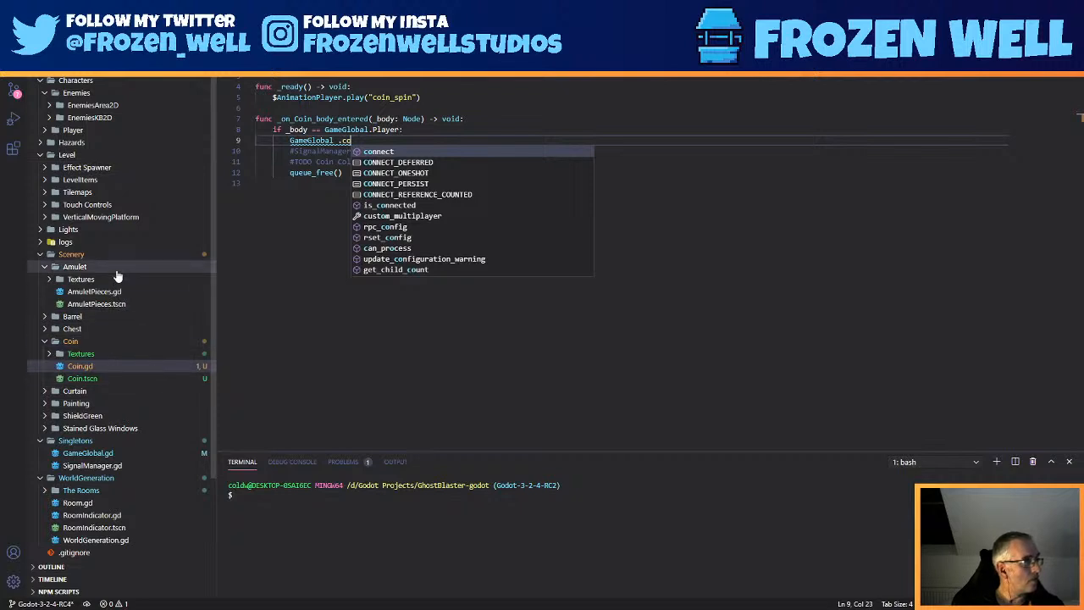
- Look up the counter variable in GameGlobal.gd and complete the unfinished line in Coin.gd as GameGlobal.CoinsCollected
{"action": "left_click", "coordinate": [105, 454]}
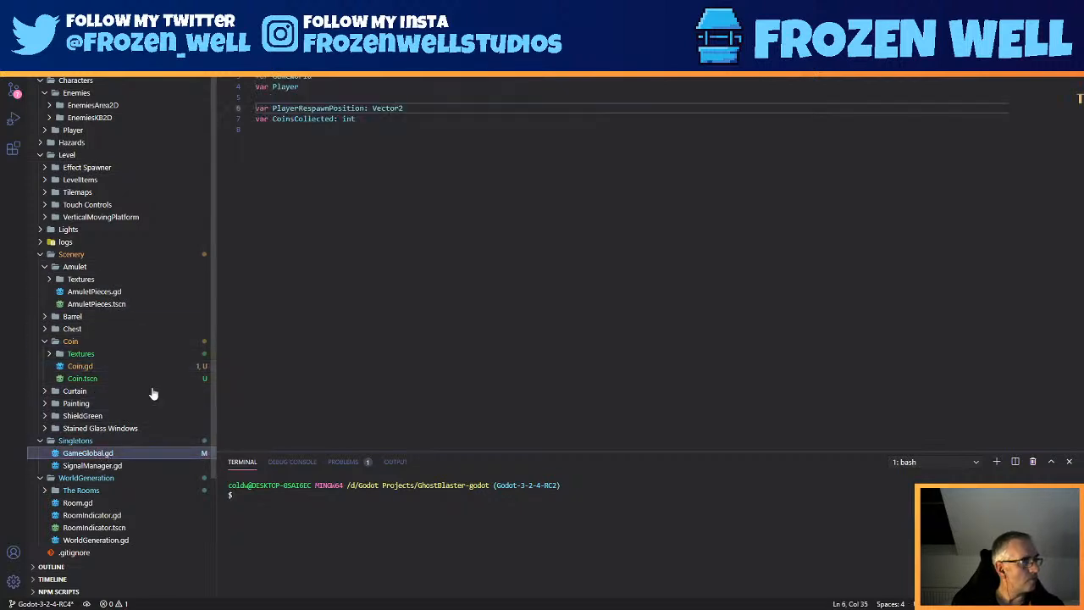
{"action": "double_click", "coordinate": [303, 119]}
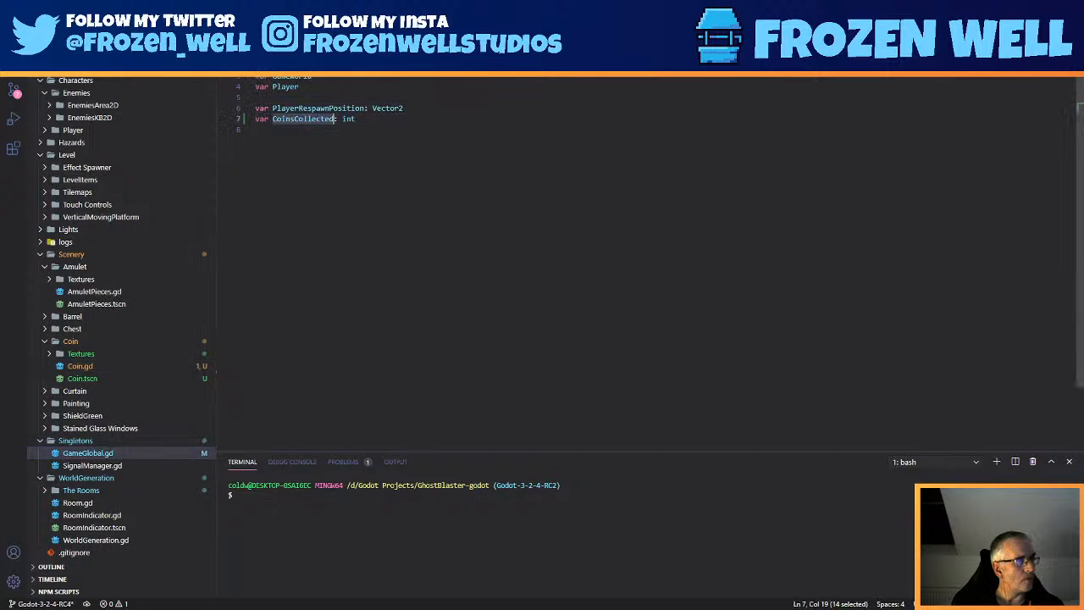
{"action": "left_click", "coordinate": [257, 130]}
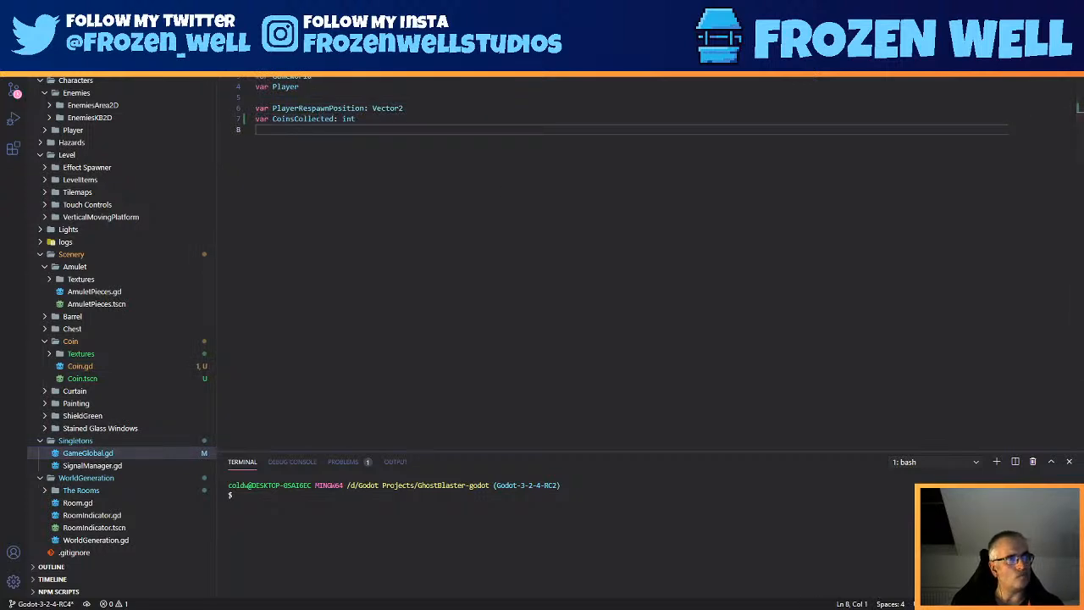
{"action": "key", "text": "ctrl+Tab"}
{"action": "double_click", "coordinate": [348, 140]}
{"action": "key", "text": "BackSpace"}
{"action": "key", "text": "BackSpace"}
{"action": "key", "text": "BackSpace"}
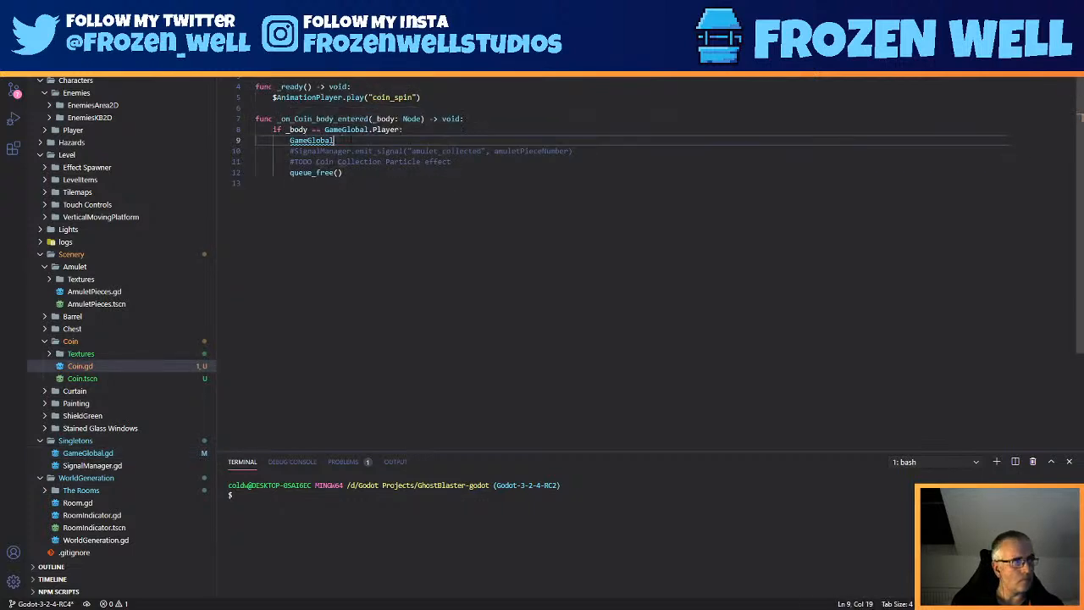
{"action": "type", "text": ".CoinsCollected"}
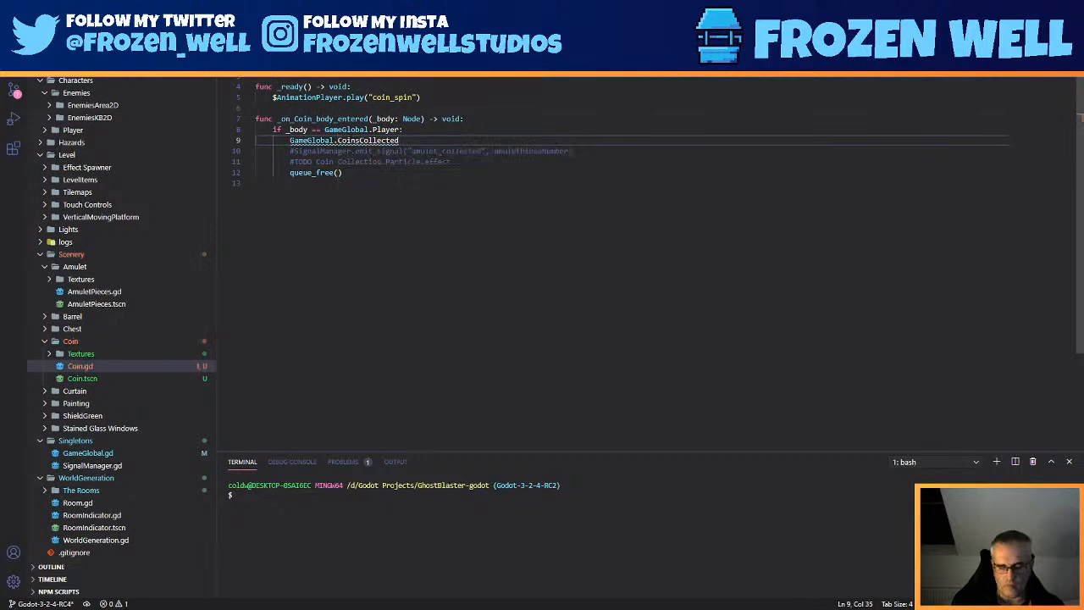
- Make the GameGlobal.CoinsCollected line in _on_Coin_body_entered increment the counter by appending "+=1"
{"action": "type", "text": " +"}
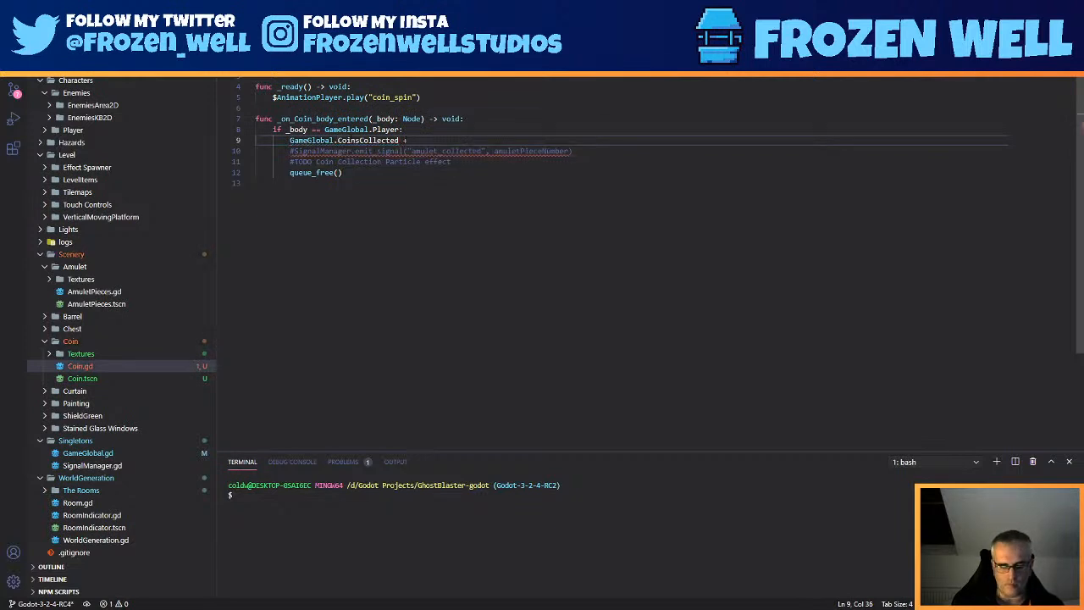
{"action": "type", "text": "="}
{"action": "key", "text": "BackSpace"}
{"action": "key", "text": "BackSpace"}
{"action": "type", "text": "=1"}
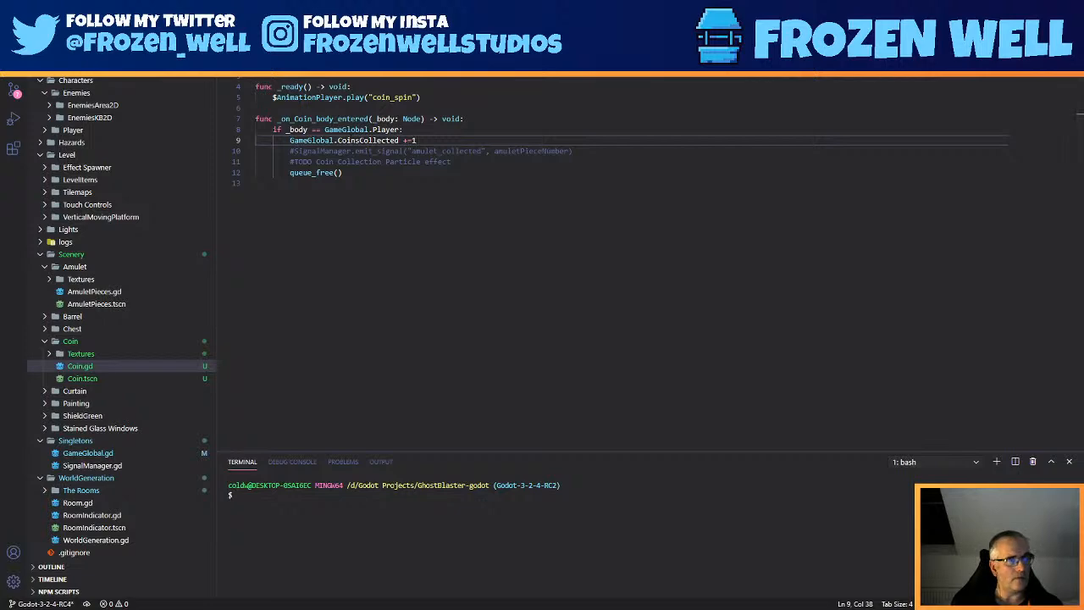
- Switch to Godot's 2D view, duplicate the Coin four times, spread the five coins along the builder room's floor and save the scene
{"action": "key", "text": "alt+Tab"}
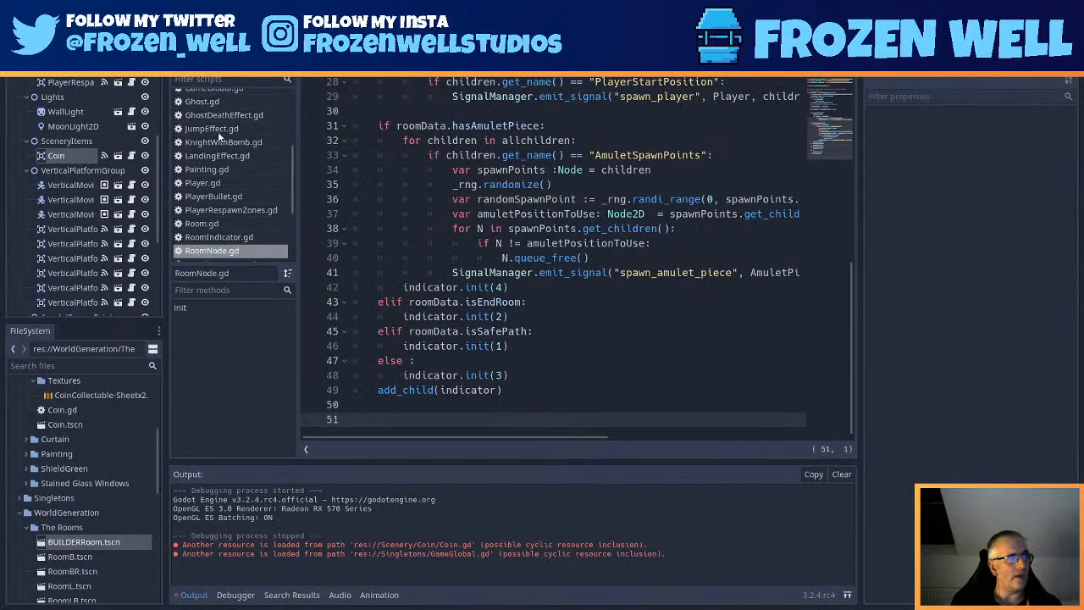
{"action": "left_click", "coordinate": [484, 30]}
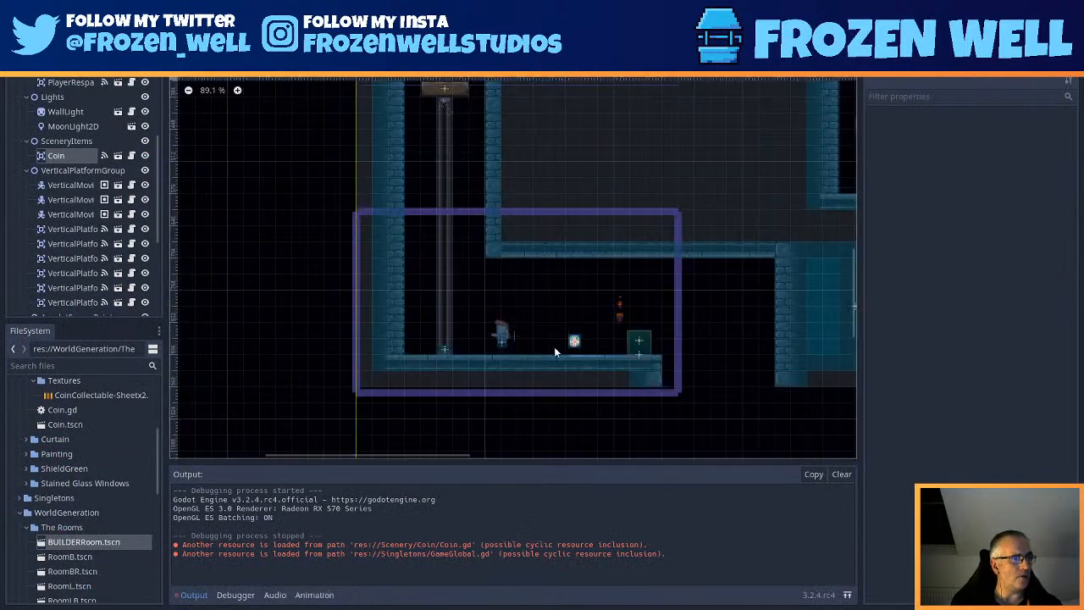
{"action": "left_click", "coordinate": [575, 345]}
{"action": "mouse_move", "coordinate": [575, 343]}
{"action": "left_mouse_down", "text": "ctrl"}
{"action": "mouse_move", "coordinate": [546, 345]}
{"action": "mouse_move", "coordinate": [583, 346]}
{"action": "left_mouse_up", "text": "ctrl"}
{"action": "key", "text": "ctrl+z"}
{"action": "scroll", "coordinate": [583, 345], "scroll_direction": "up", "scroll_amount": 7}
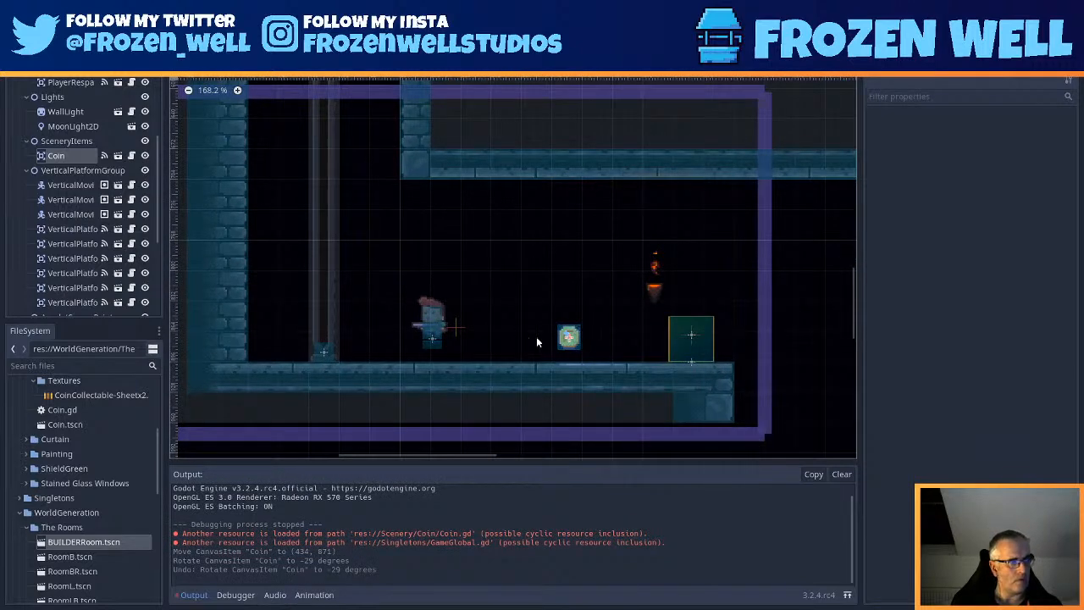
{"action": "left_click_drag", "start_coordinate": [550, 337], "coordinate": [292, 335]}
{"action": "key", "text": "ctrl+d"}
{"action": "key", "text": "ctrl+d"}
{"action": "key", "text": "ctrl+d"}
{"action": "key", "text": "ctrl+d"}
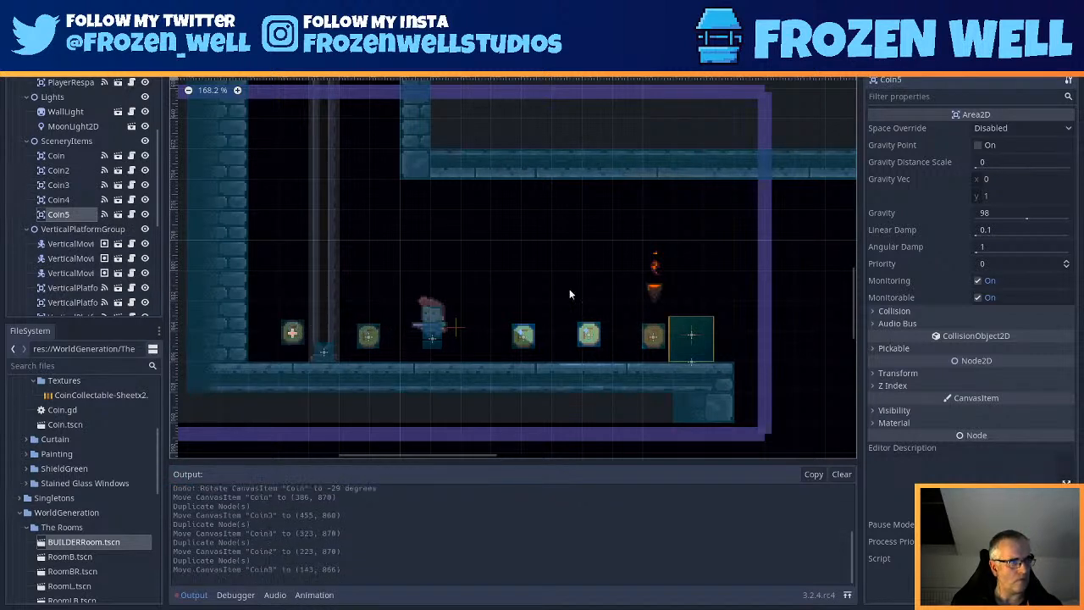
{"action": "key", "text": "ctrl+s"}
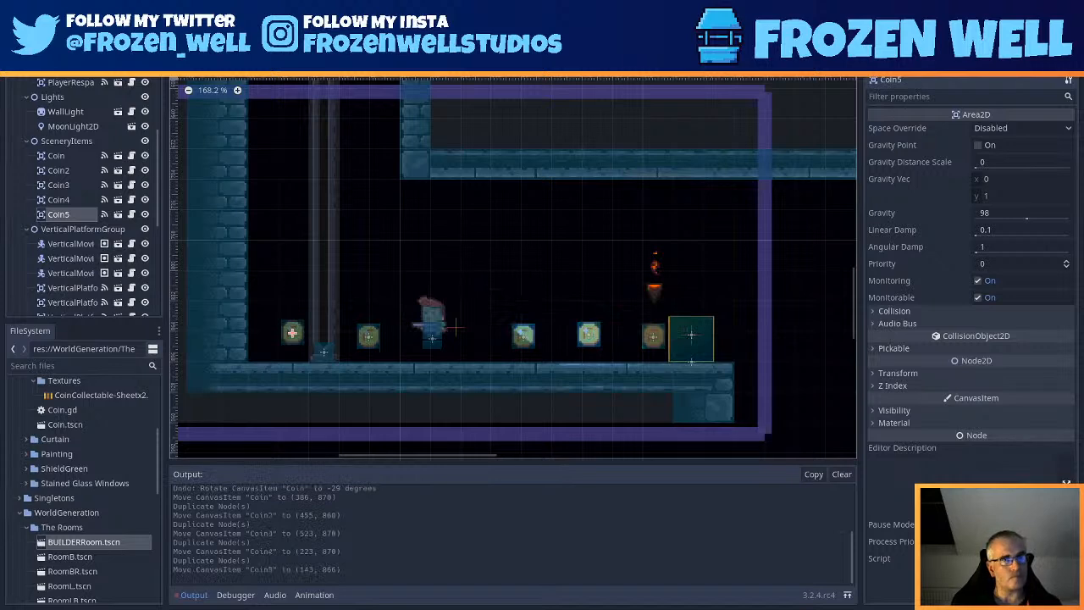
- Run the project and inspect the GameGlobal node in the remote scene tree
{"action": "key", "text": "F5"}
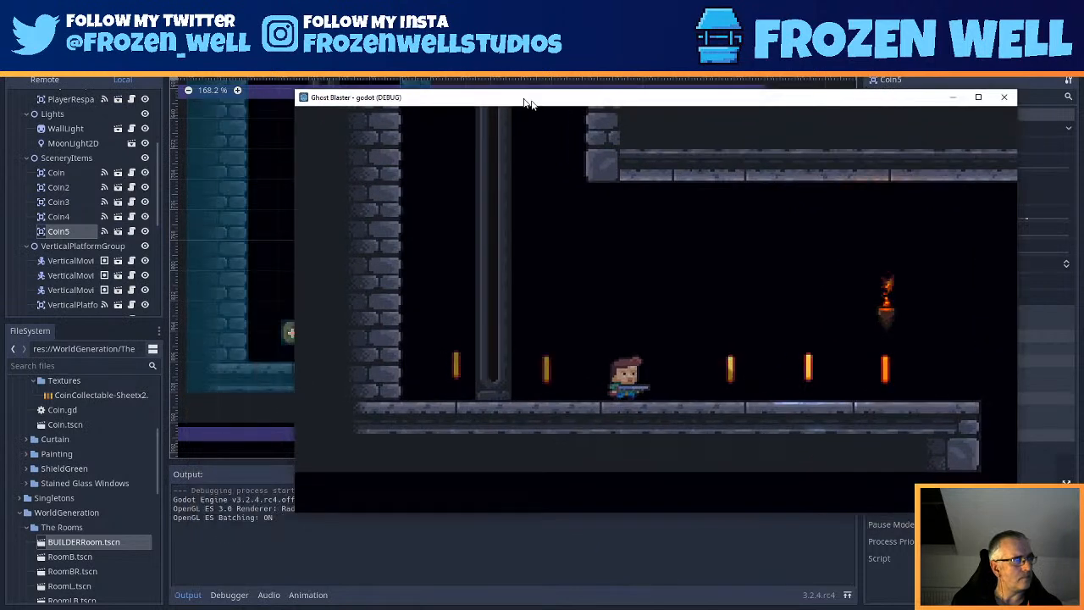
{"action": "left_click", "coordinate": [39, 80]}
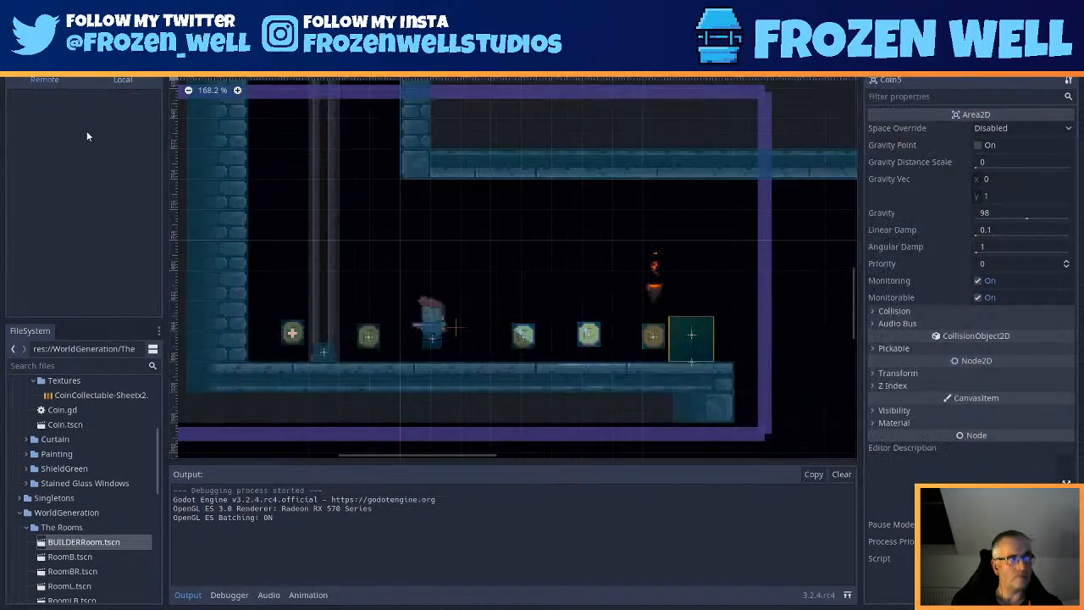
{"action": "left_click", "coordinate": [51, 114]}
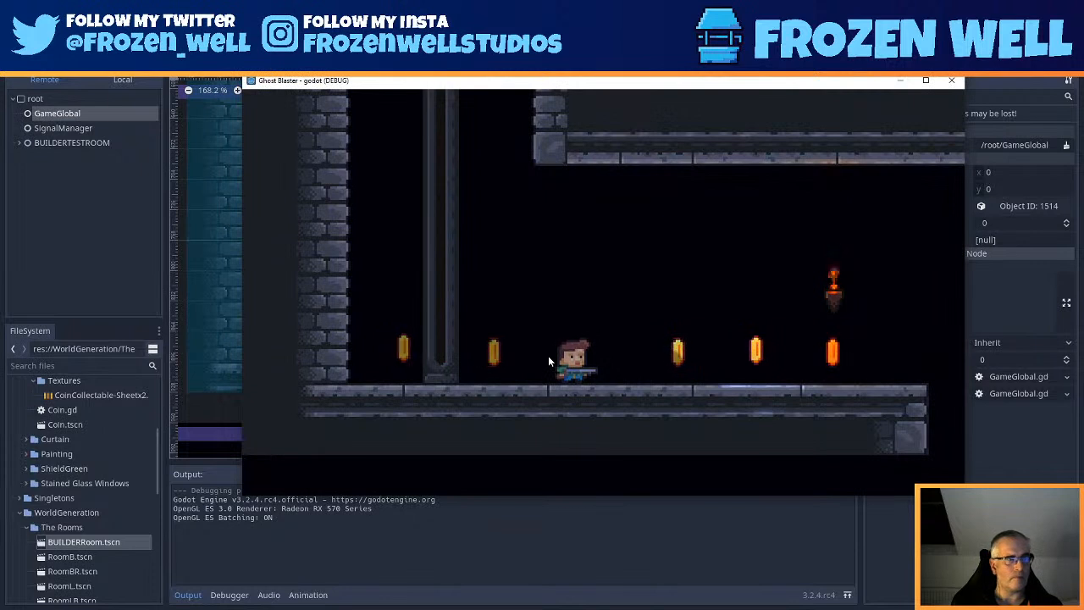
- Walk the player through all five coins to test the CoinsCollected counter, close the game and save the scene
{"action": "key", "text": "Left"}
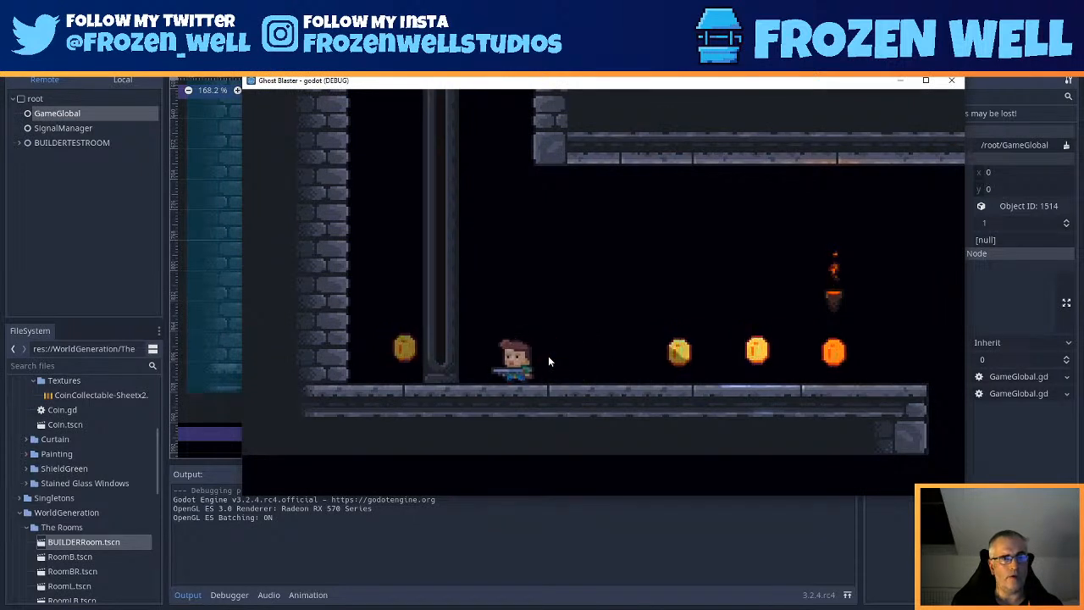
{"action": "key", "text": "Left"}
{"action": "key", "text": "Left"}
{"action": "key", "text": "Right"}
{"action": "key", "text": "Right"}
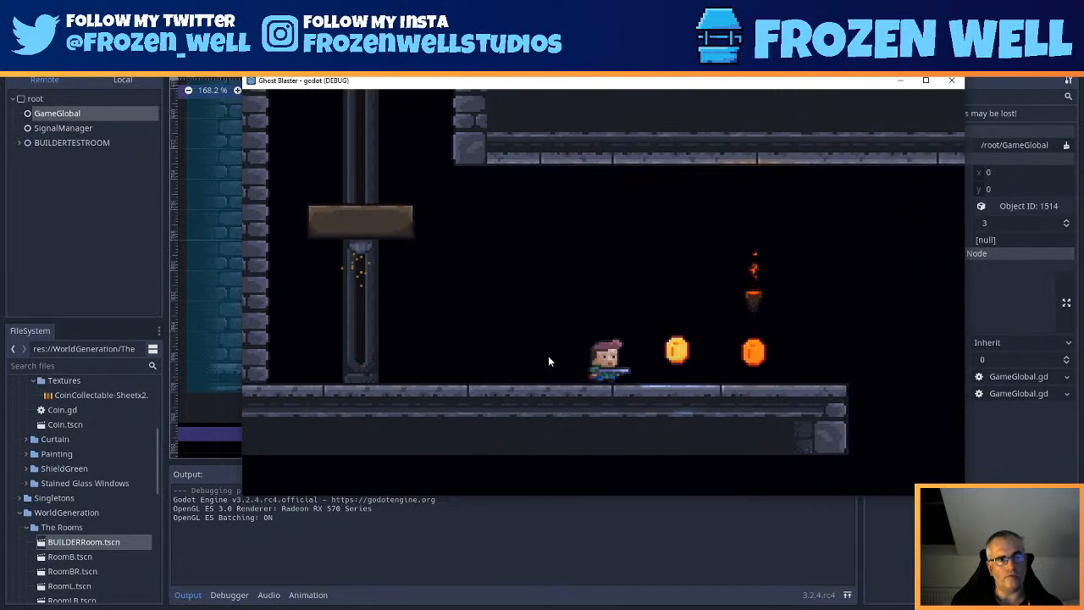
{"action": "key", "text": "Left"}
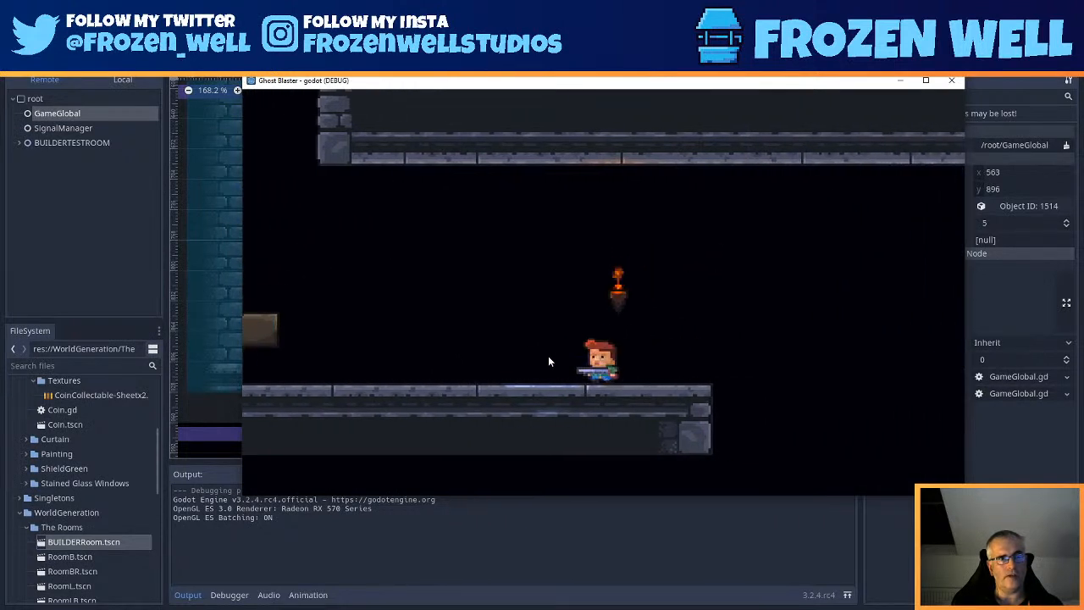
{"action": "left_click", "coordinate": [951, 81]}
{"action": "left_click", "coordinate": [483, 225]}
{"action": "key", "text": "ctrl+s"}
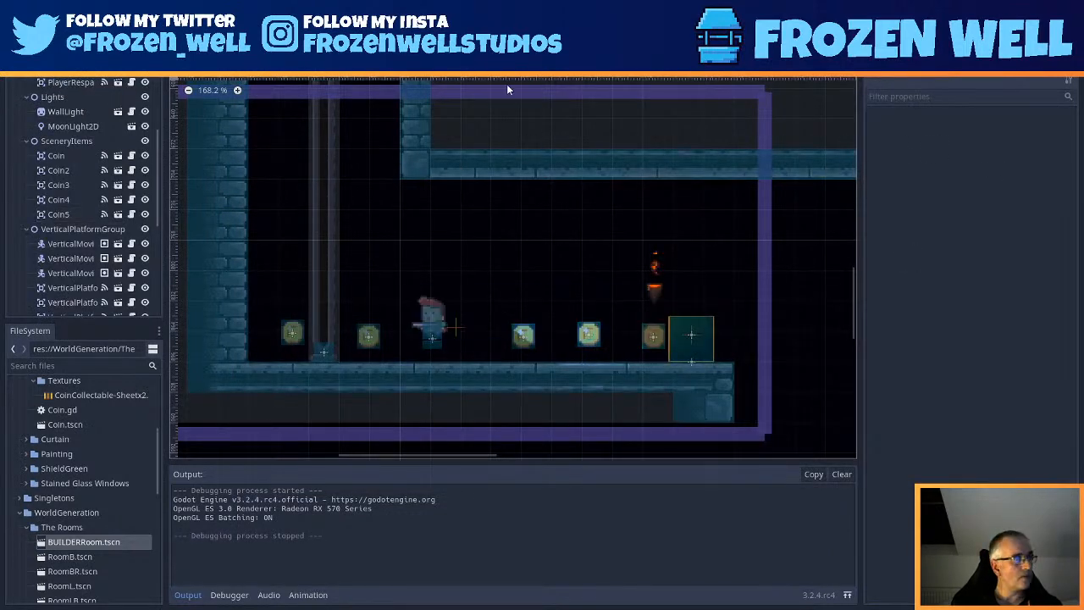
{"action": "scroll", "coordinate": [402, 96], "scroll_direction": "up", "scroll_amount": 2}
{"action": "scroll", "coordinate": [408, 257], "scroll_direction": "down", "scroll_amount": 6}
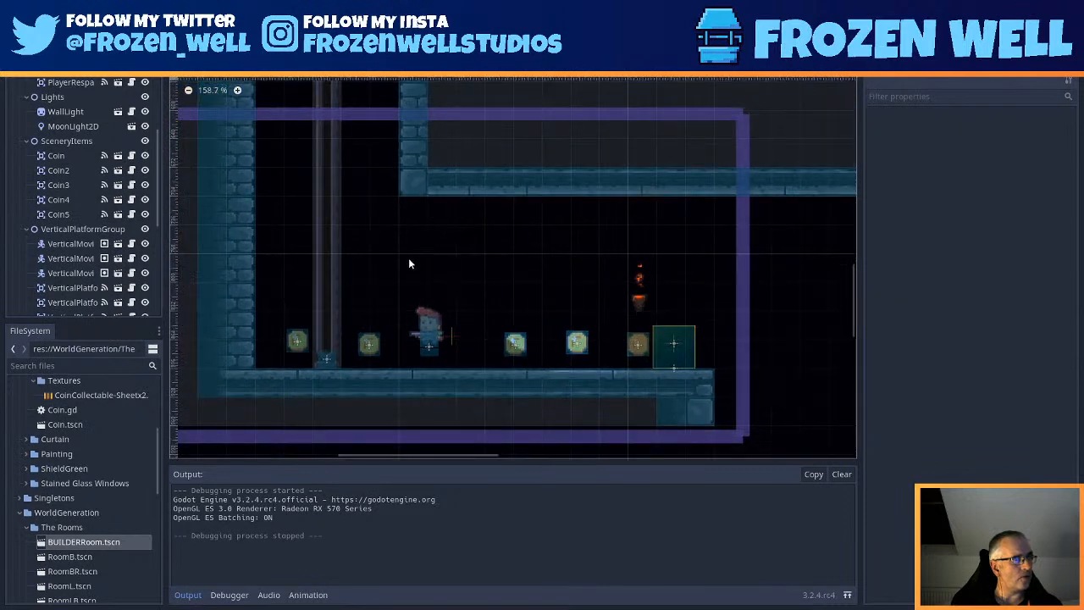
{"action": "scroll", "coordinate": [81, 265], "scroll_direction": "down", "scroll_amount": 1}
{"action": "scroll", "coordinate": [82, 255], "scroll_direction": "down", "scroll_amount": 4}
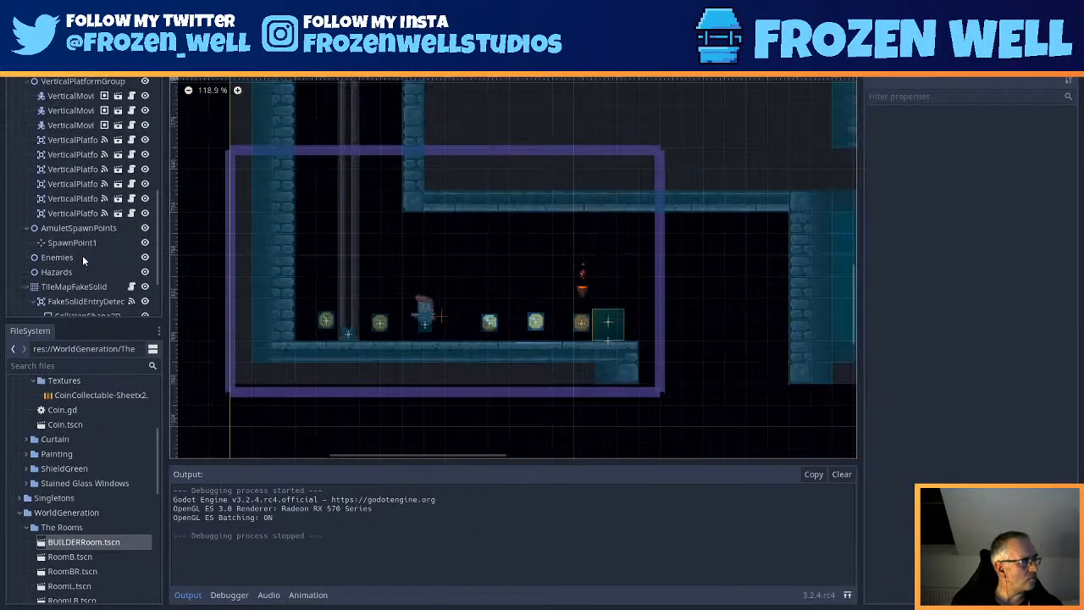
{"action": "scroll", "coordinate": [83, 235], "scroll_direction": "up", "scroll_amount": 3}
{"action": "scroll", "coordinate": [82, 235], "scroll_direction": "up", "scroll_amount": 3}
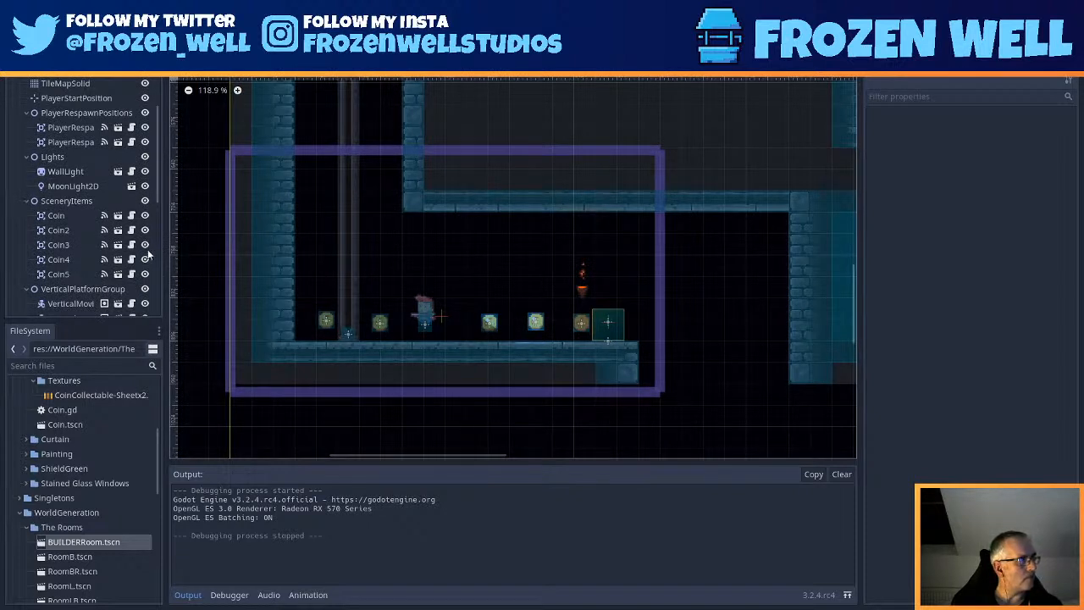
- Collapse the WorldGeneration and Coin folders and open Chest.tscn from the Scenery/Chest folder
{"action": "scroll", "coordinate": [97, 491], "scroll_direction": "down", "scroll_amount": 4}
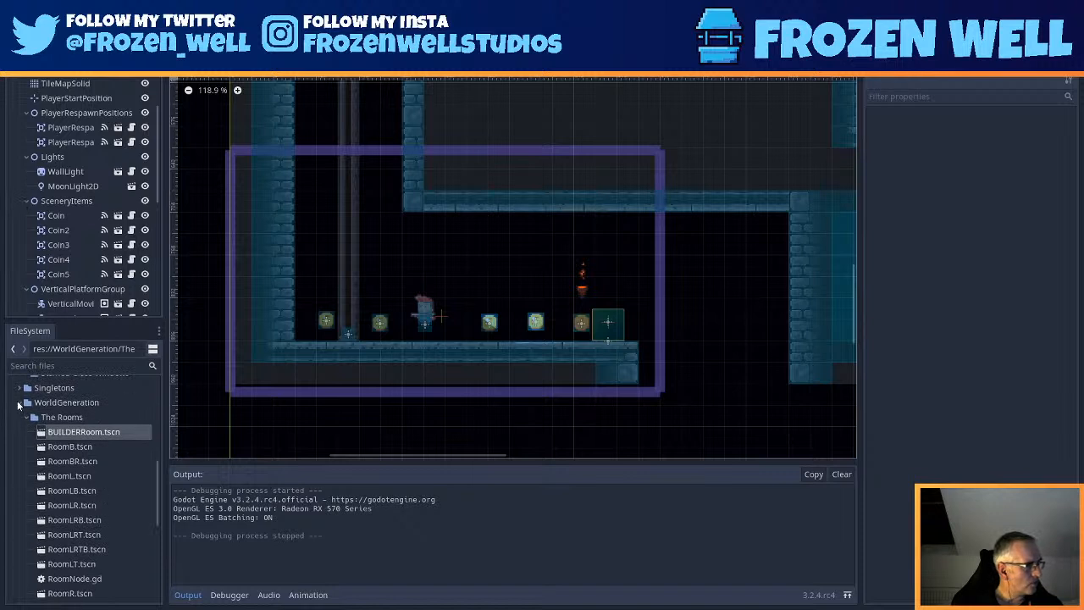
{"action": "scroll", "coordinate": [72, 449], "scroll_direction": "up", "scroll_amount": 4}
{"action": "scroll", "coordinate": [106, 415], "scroll_direction": "up", "scroll_amount": 4}
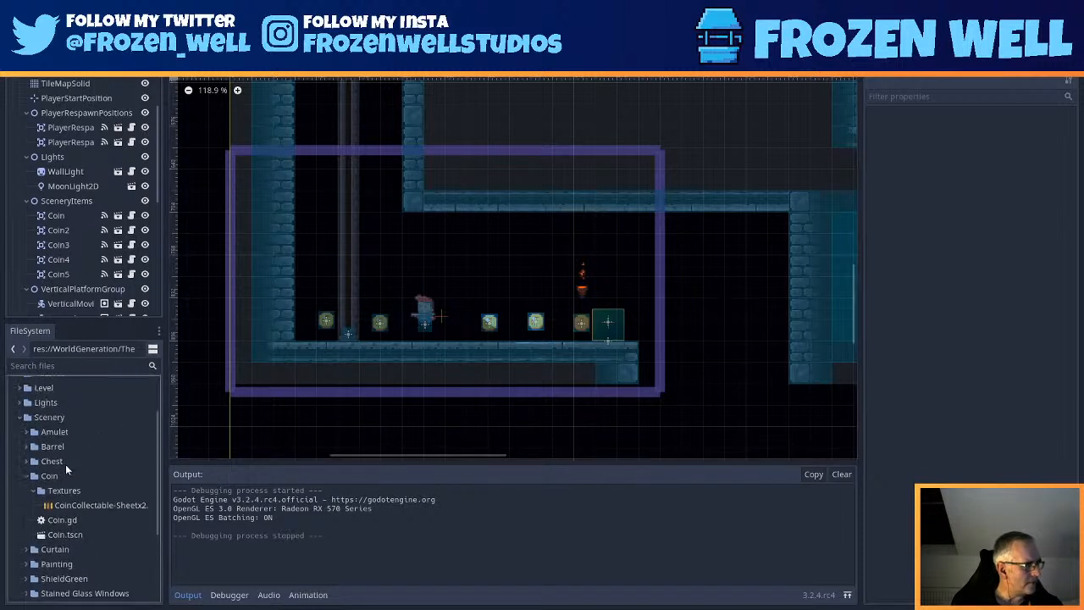
{"action": "left_click", "coordinate": [29, 477]}
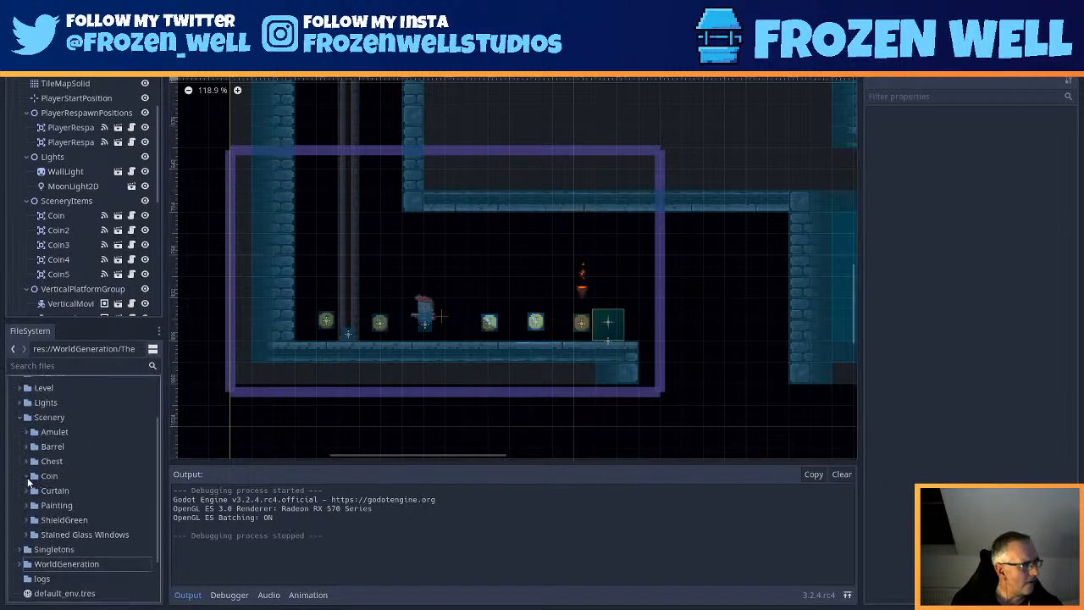
{"action": "double_click", "coordinate": [39, 462]}
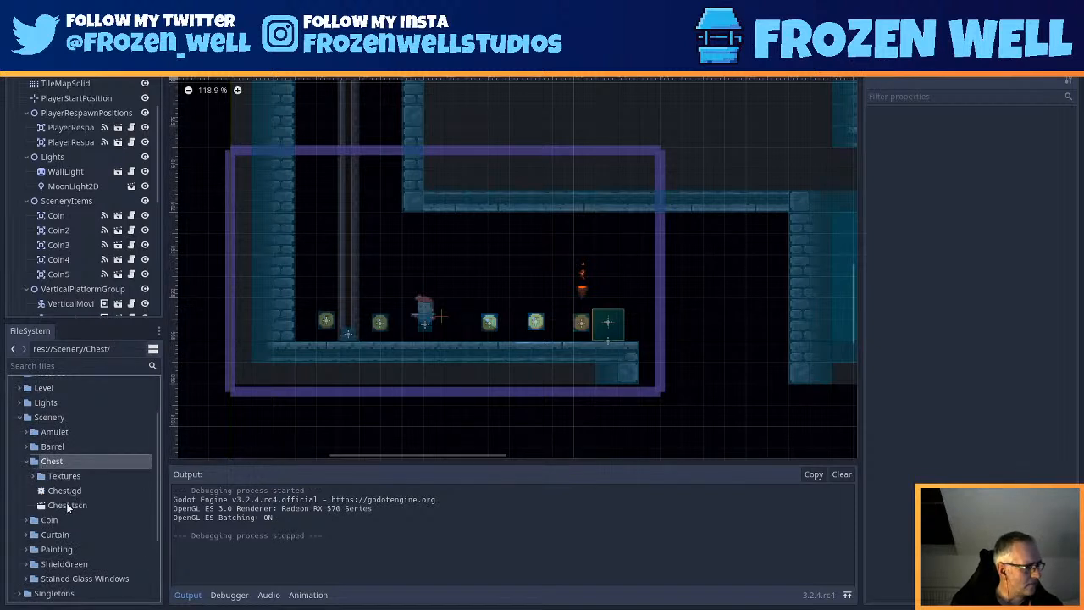
{"action": "double_click", "coordinate": [68, 506]}
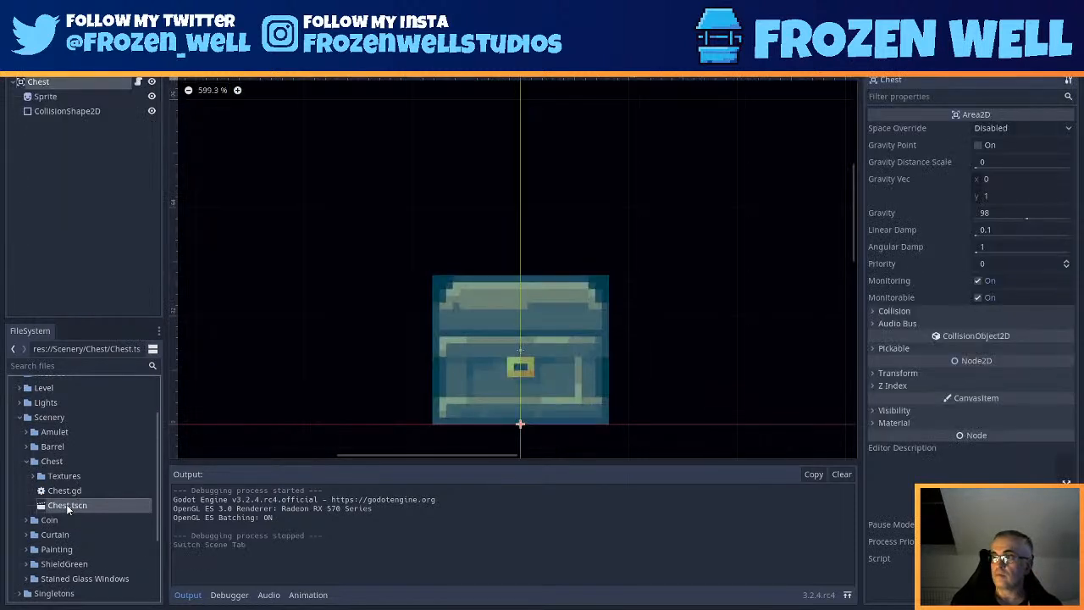
{"action": "scroll", "coordinate": [499, 355], "scroll_direction": "down", "scroll_amount": 2}
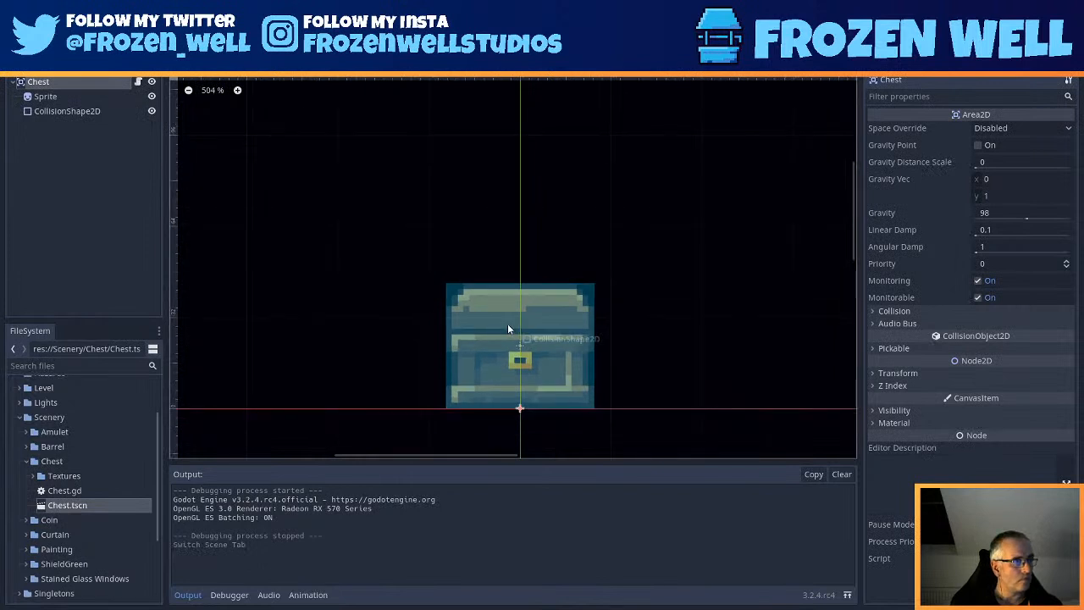
{"action": "scroll", "coordinate": [498, 367], "scroll_direction": "down", "scroll_amount": 1}
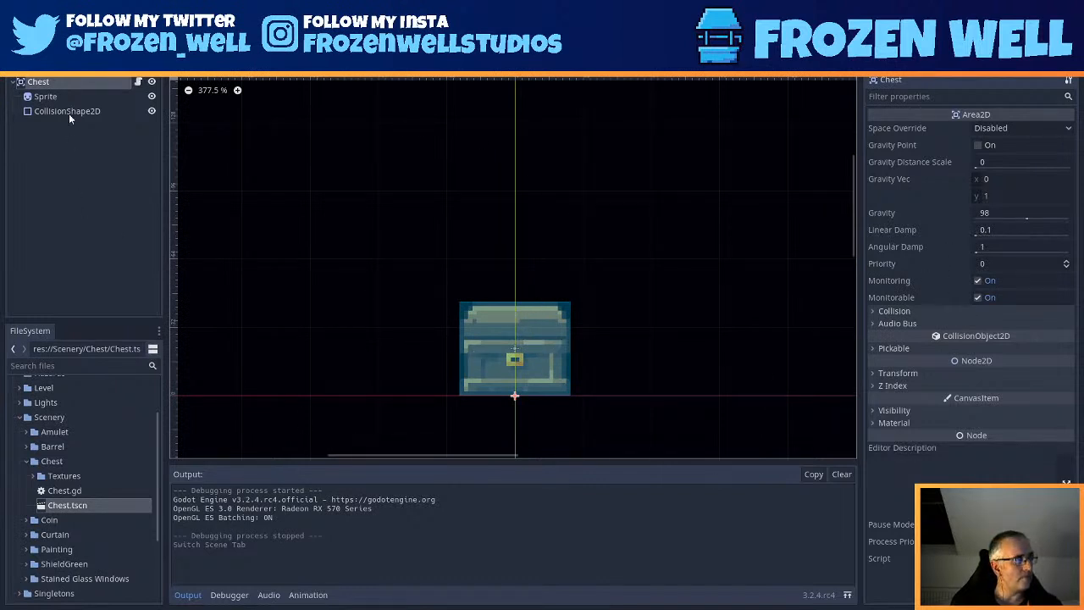
- Switch to Visual Studio Code and review the _on_Coin_body_entered pickup code in Coin.gd by highlighting it
{"action": "left_click", "coordinate": [138, 82]}
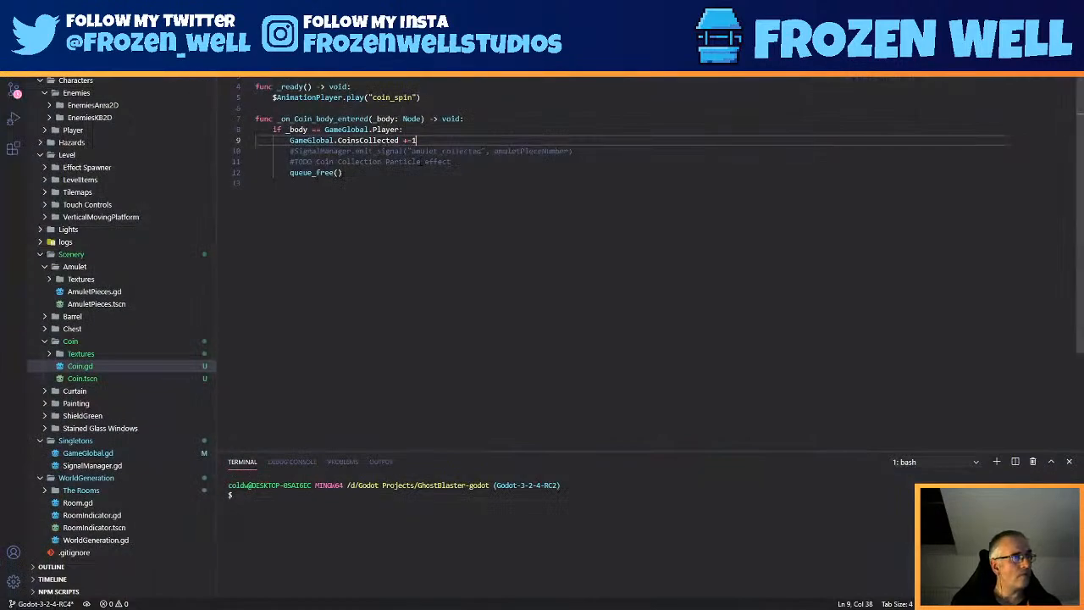
{"action": "left_click_drag", "start_coordinate": [348, 176], "coordinate": [254, 184]}
{"action": "left_click", "coordinate": [353, 172]}
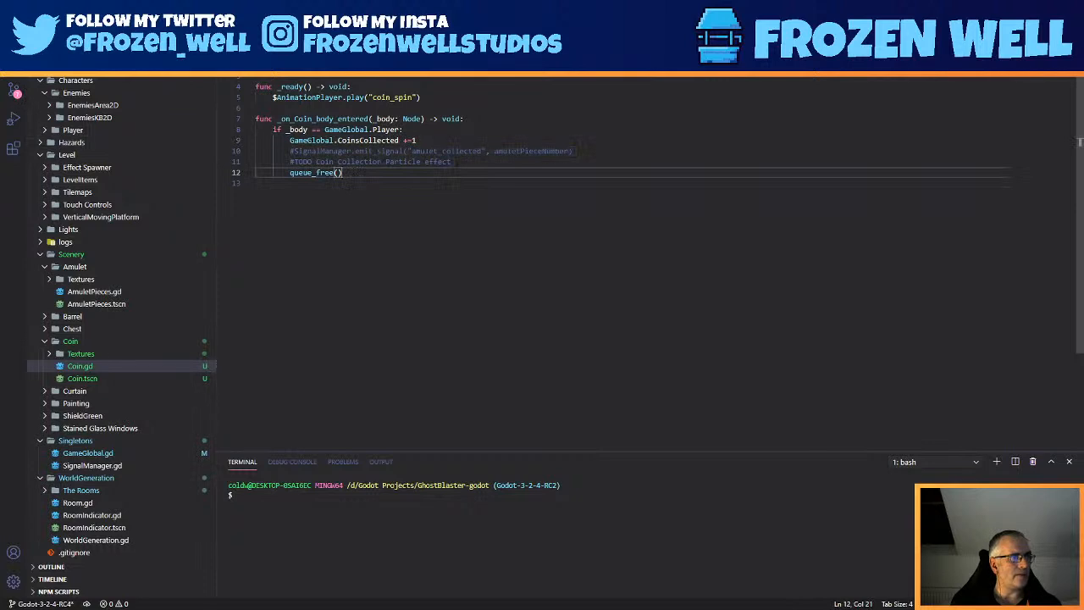
{"action": "left_click_drag", "start_coordinate": [453, 161], "coordinate": [248, 127]}
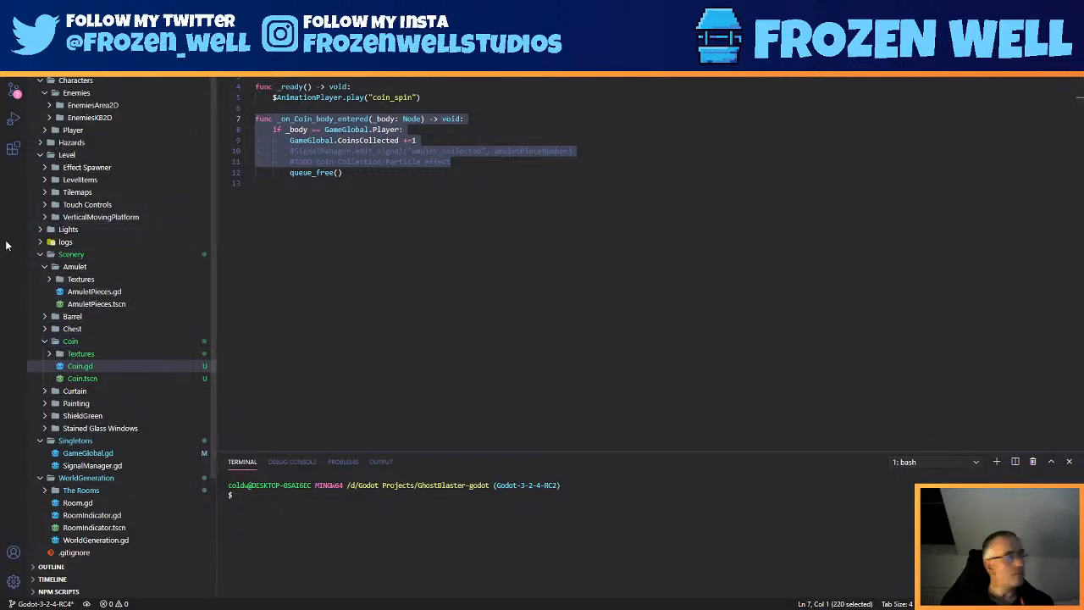
- Expand the Chest folder, look at Chest.tscn and open the Chest.gd script
{"action": "left_click", "coordinate": [72, 330]}
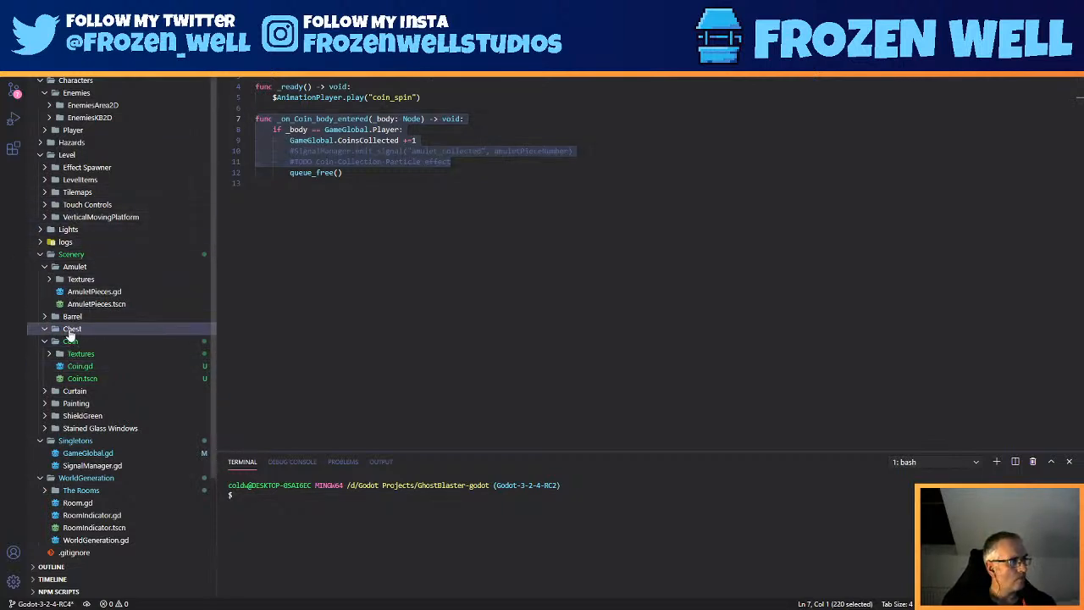
{"action": "left_click", "coordinate": [96, 367]}
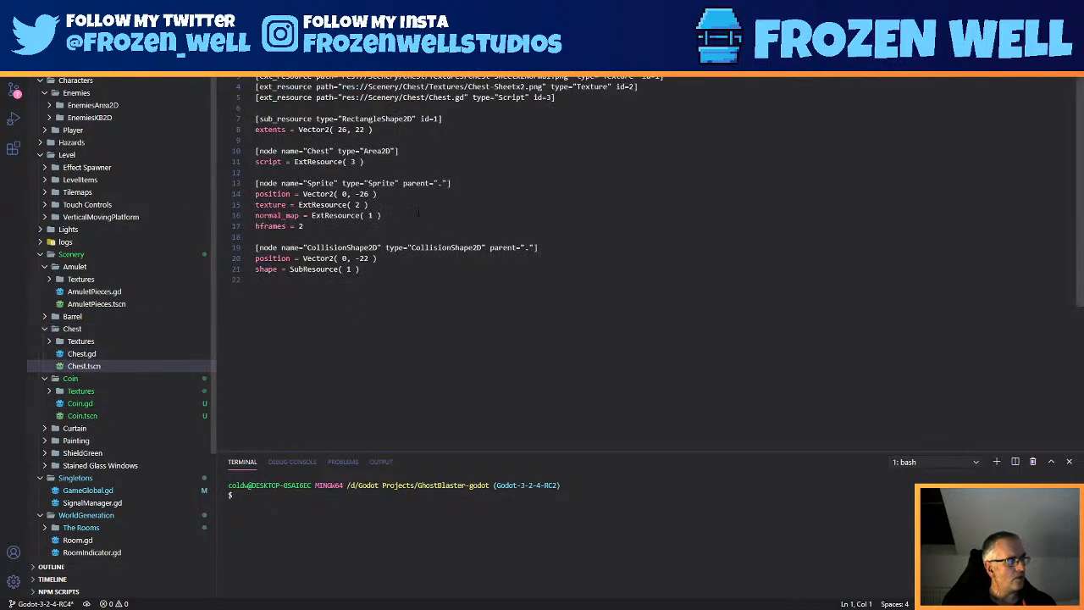
{"action": "left_click", "coordinate": [85, 354]}
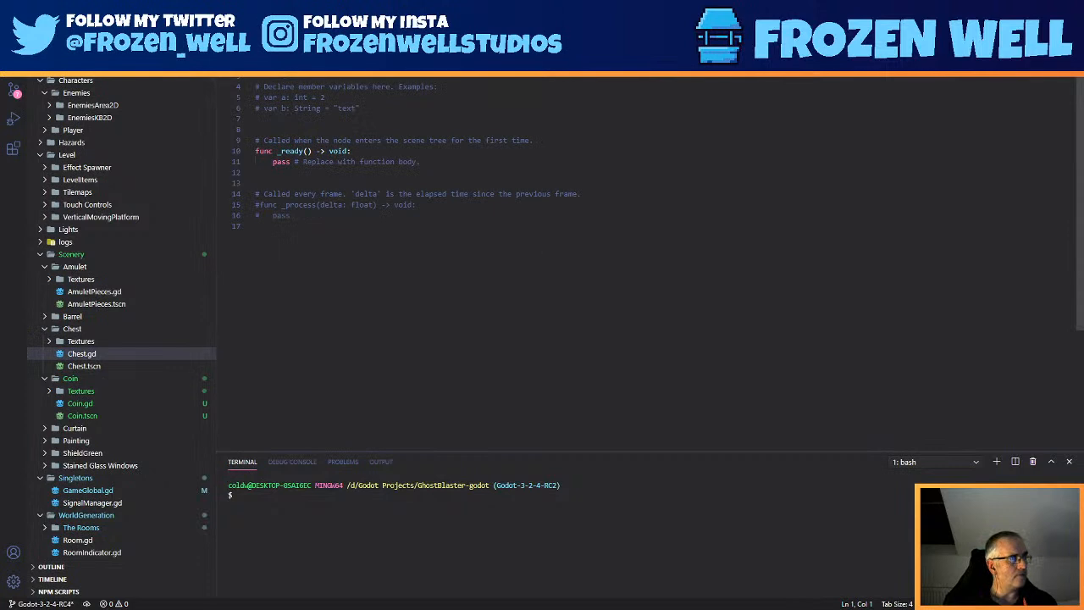
- Replace the template code in Chest.gd with the copied coin pickup function and rename it _on_Chest_body_entered
{"action": "left_click_drag", "start_coordinate": [300, 215], "coordinate": [205, 90]}
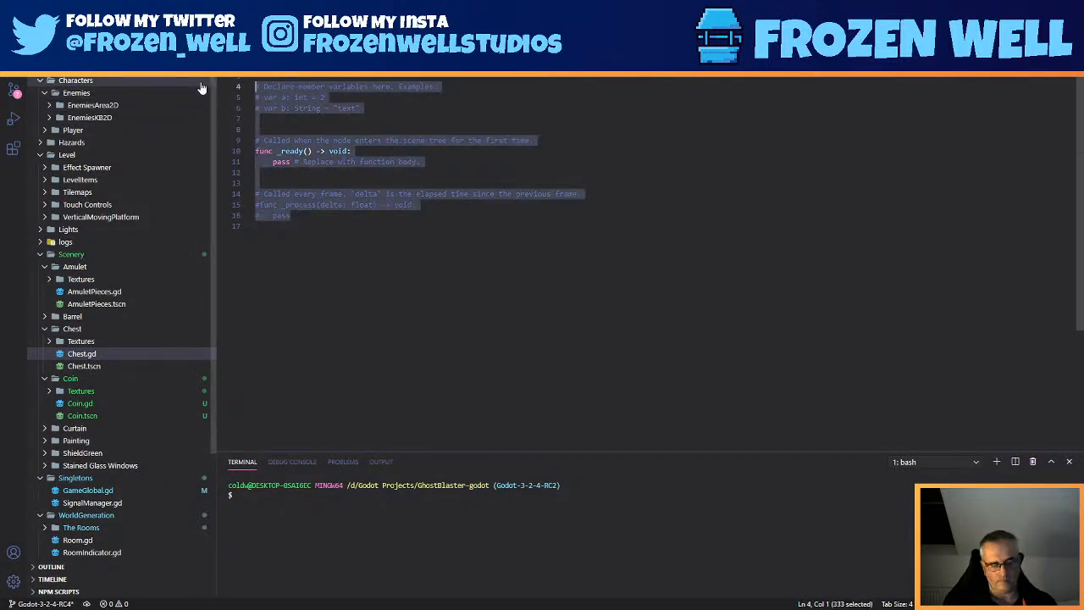
{"action": "key", "text": "ctrl+v"}
{"action": "left_click", "coordinate": [326, 173]}
{"action": "left_click", "coordinate": [309, 87]}
{"action": "key", "text": "Delete"}
{"action": "key", "text": "Delete"}
{"action": "key", "text": "Delete"}
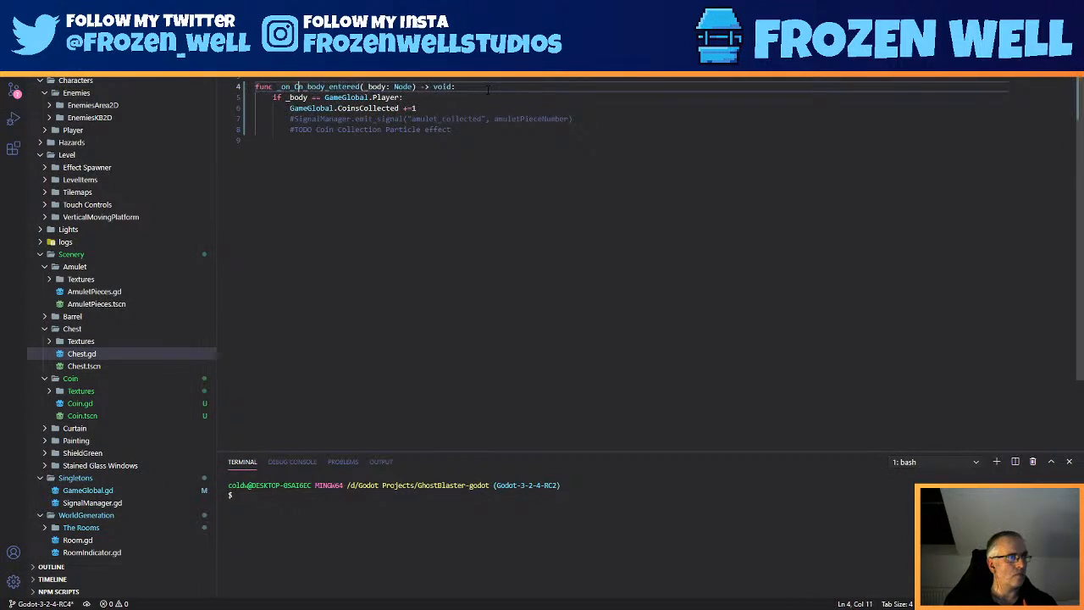
{"action": "type", "text": "hest"}
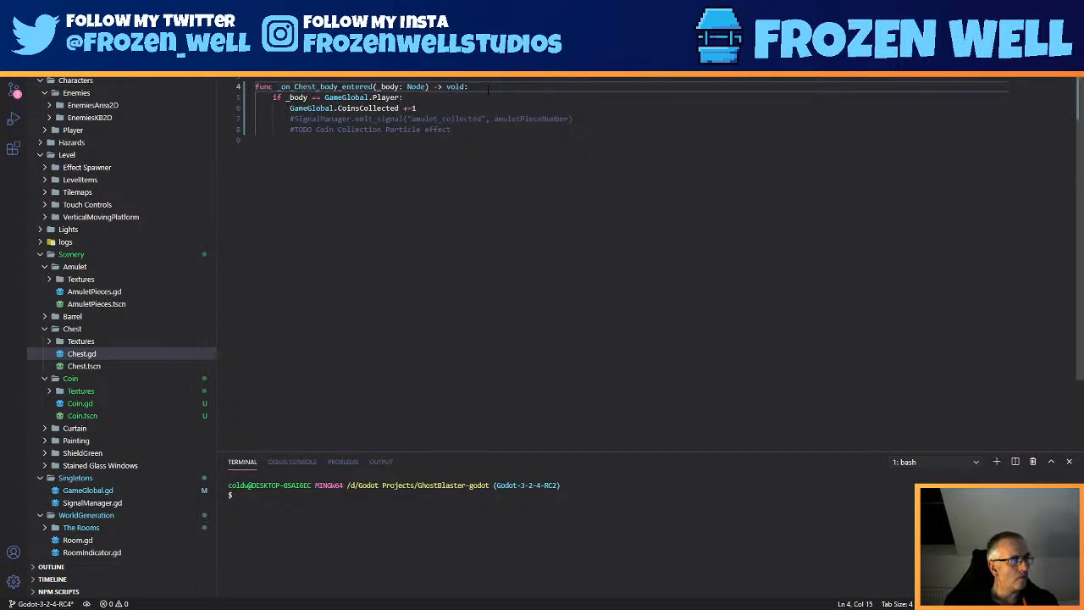
{"action": "left_click", "coordinate": [347, 130]}
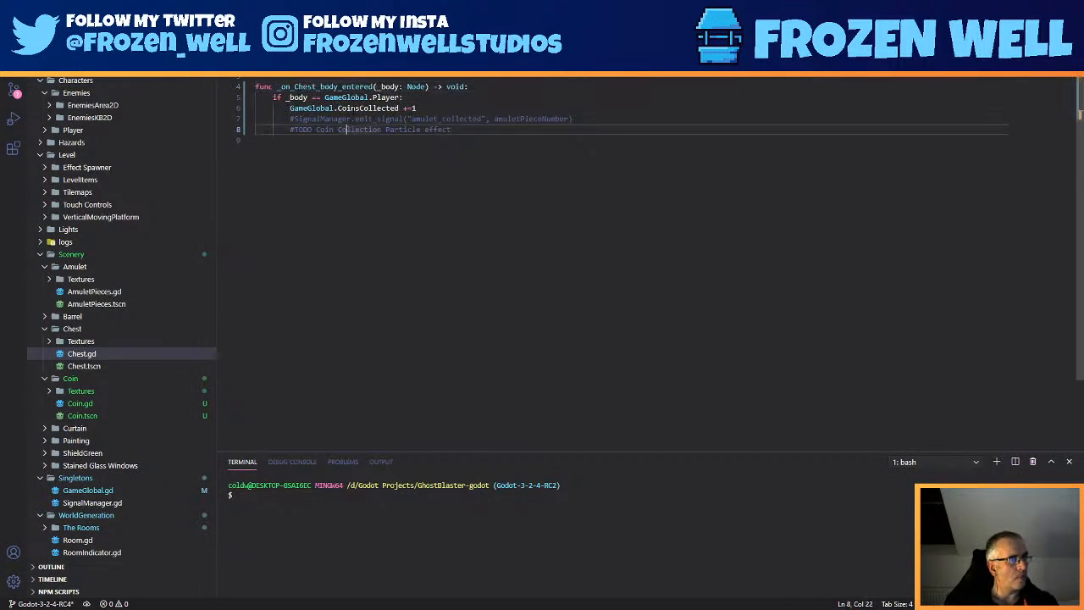
{"action": "left_click", "coordinate": [290, 108]}
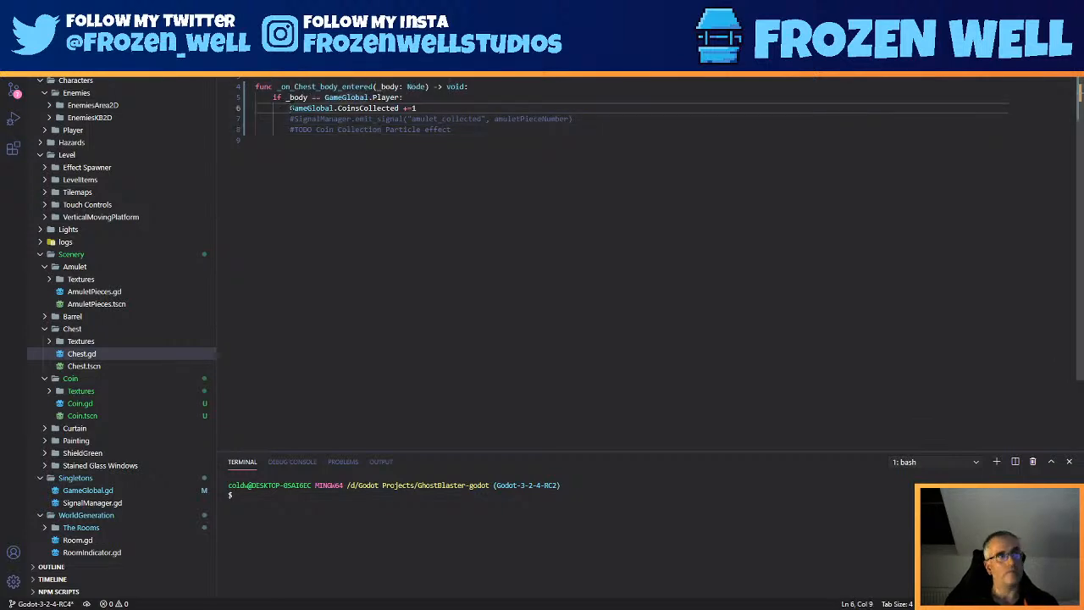
- Declare a ChestOpen bool variable with the value false above the body-entered function, checking AmuletPieces.gd for reference
{"action": "left_click", "coordinate": [255, 66]}
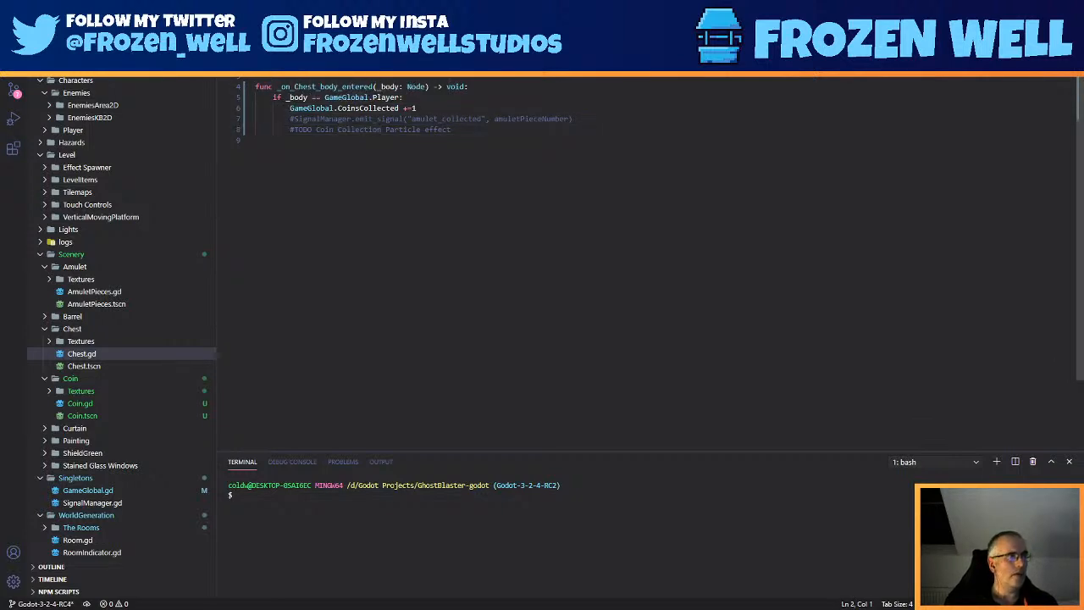
{"action": "key", "text": "Return"}
{"action": "key", "text": "Return"}
{"action": "key", "text": "Up"}
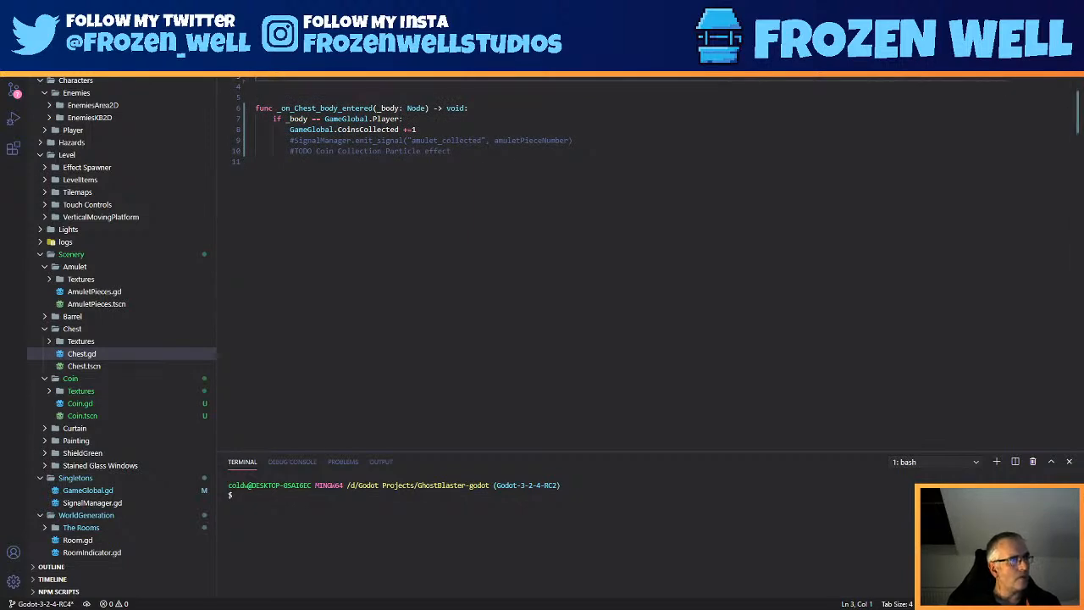
{"action": "left_click", "coordinate": [320, 28]}
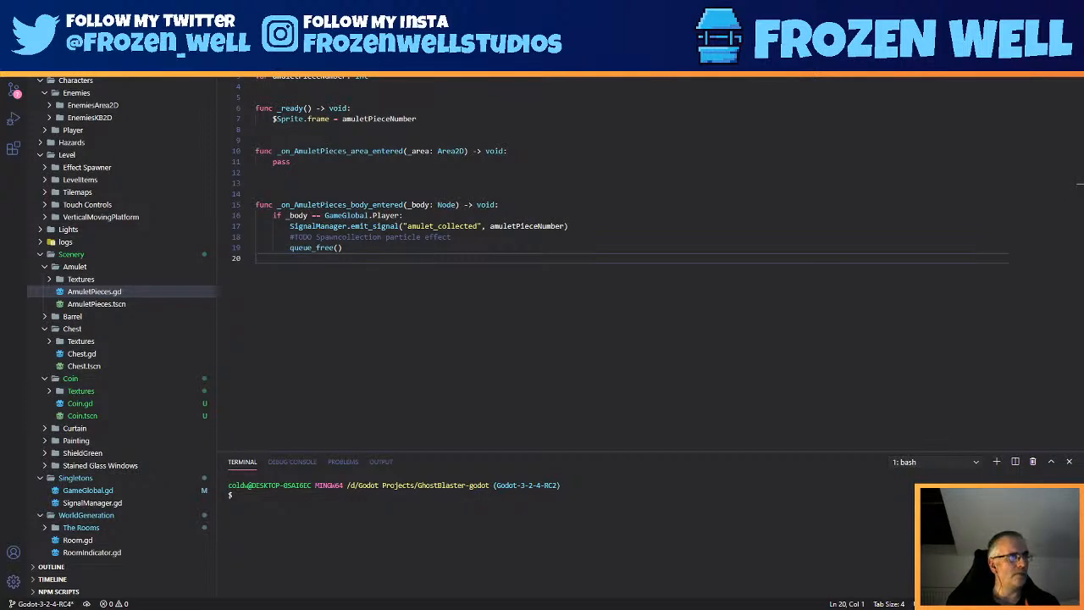
{"action": "left_click", "coordinate": [81, 353]}
{"action": "type", "text": "va"}
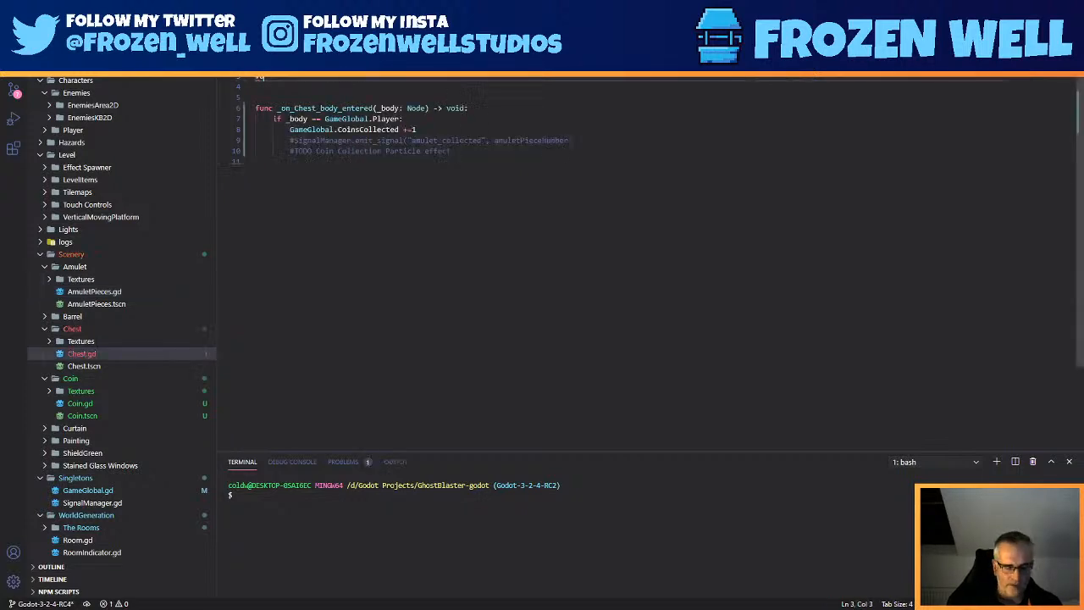
{"action": "type", "text": "r chest"}
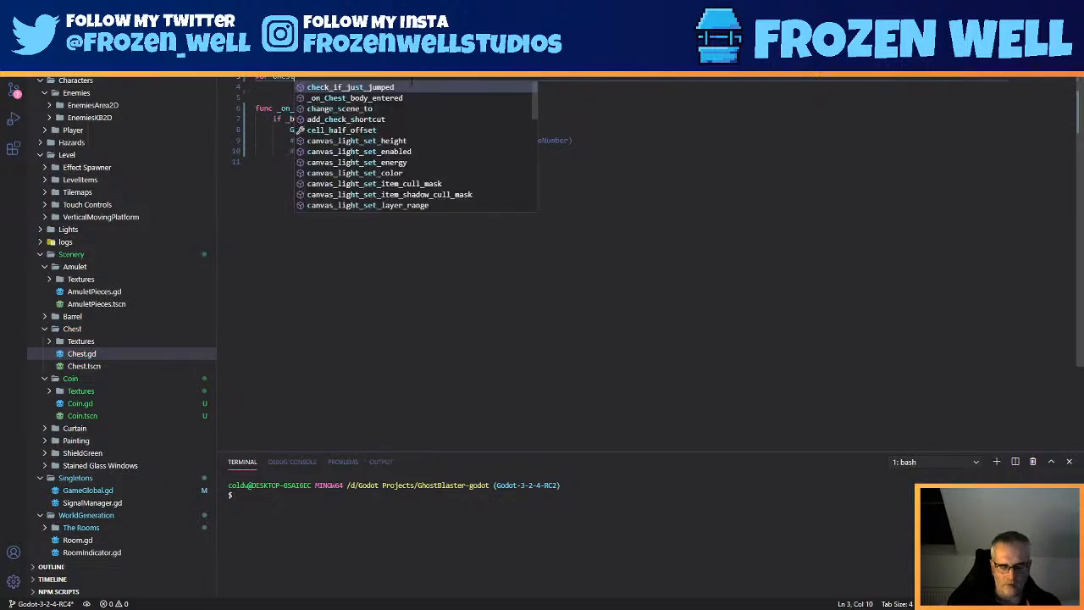
{"action": "type", "text": "Open: boo"}
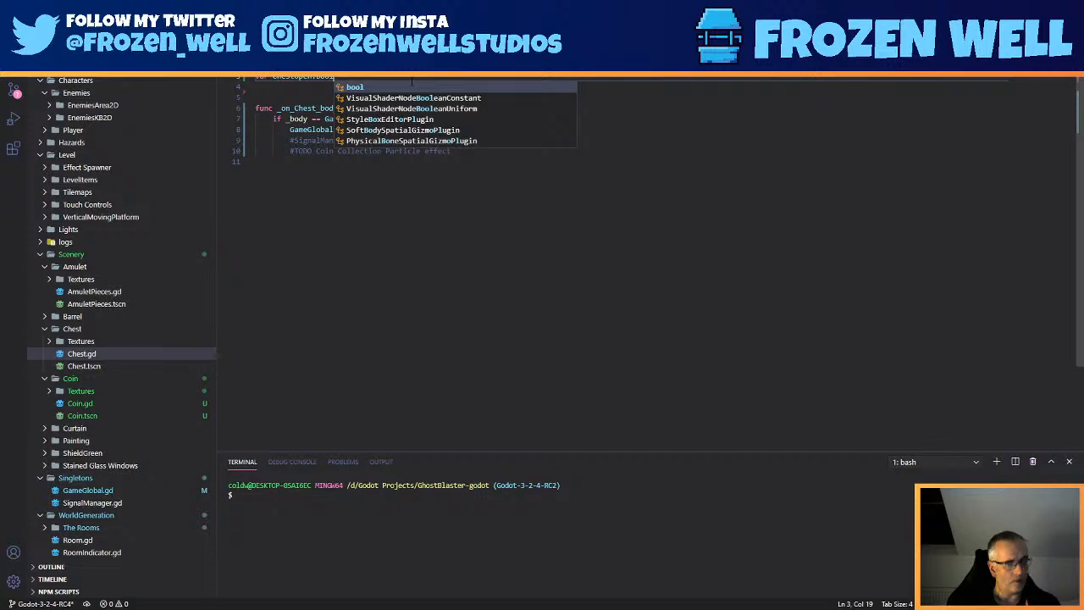
{"action": "key", "text": "Return"}
{"action": "type", "text": "="}
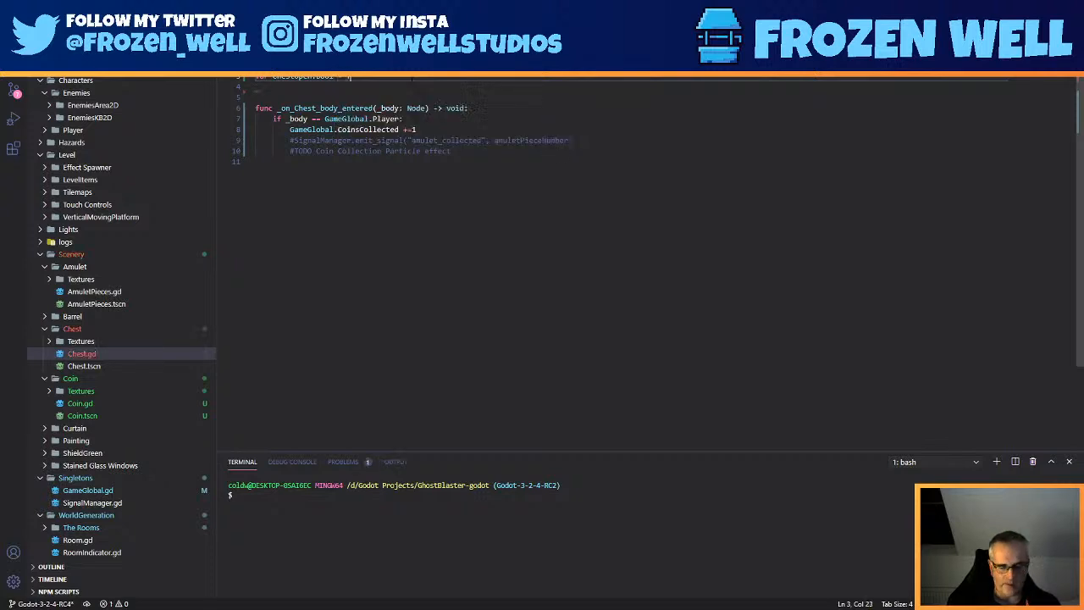
{"action": "type", "text": " fals"}
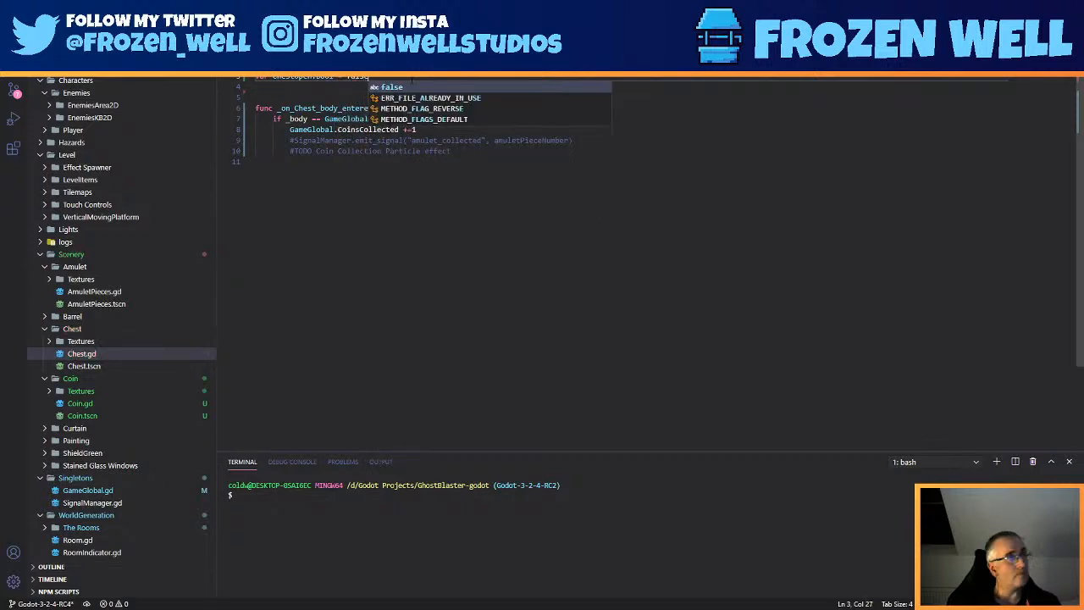
{"action": "left_click", "coordinate": [256, 161]}
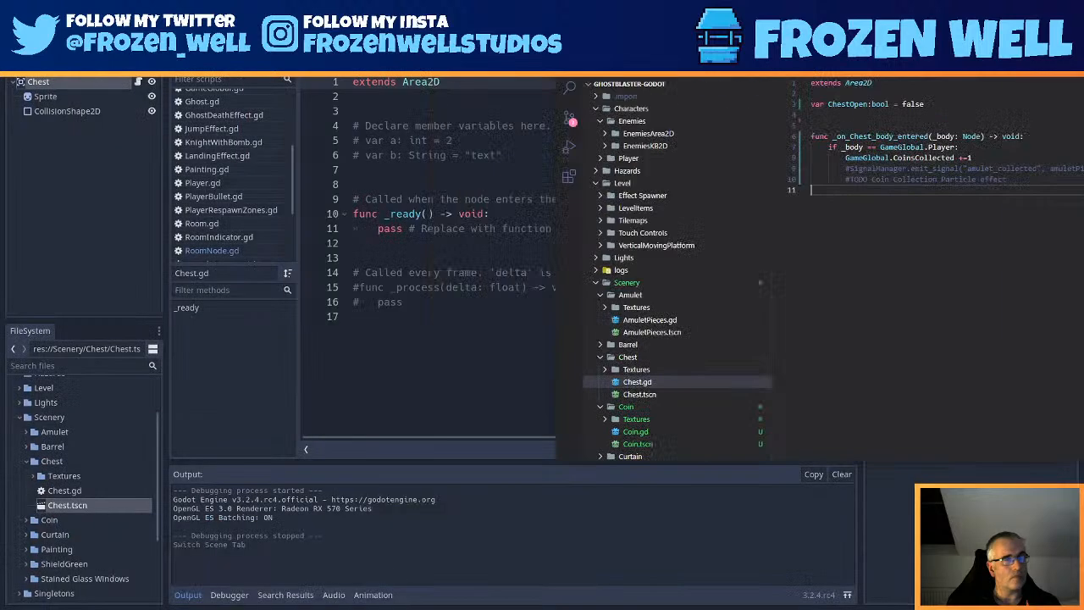
- Bring the Visual Studio Code window back over Godot and maximize it
{"action": "key", "text": "alt+Tab"}
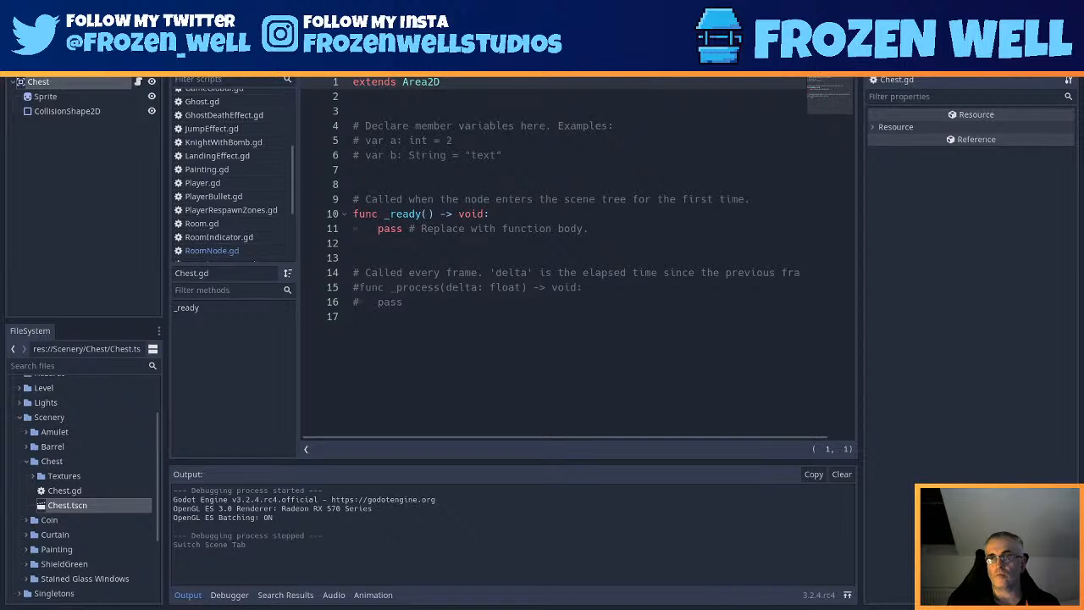
{"action": "left_click_drag", "start_coordinate": [1082, 315], "coordinate": [386, 86]}
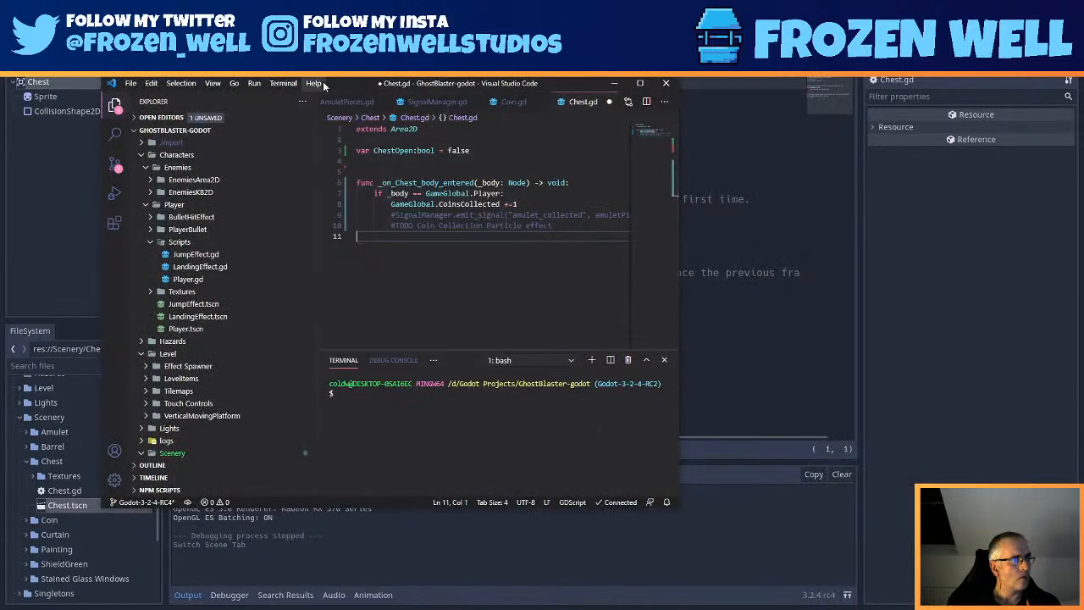
{"action": "double_click", "coordinate": [347, 82]}
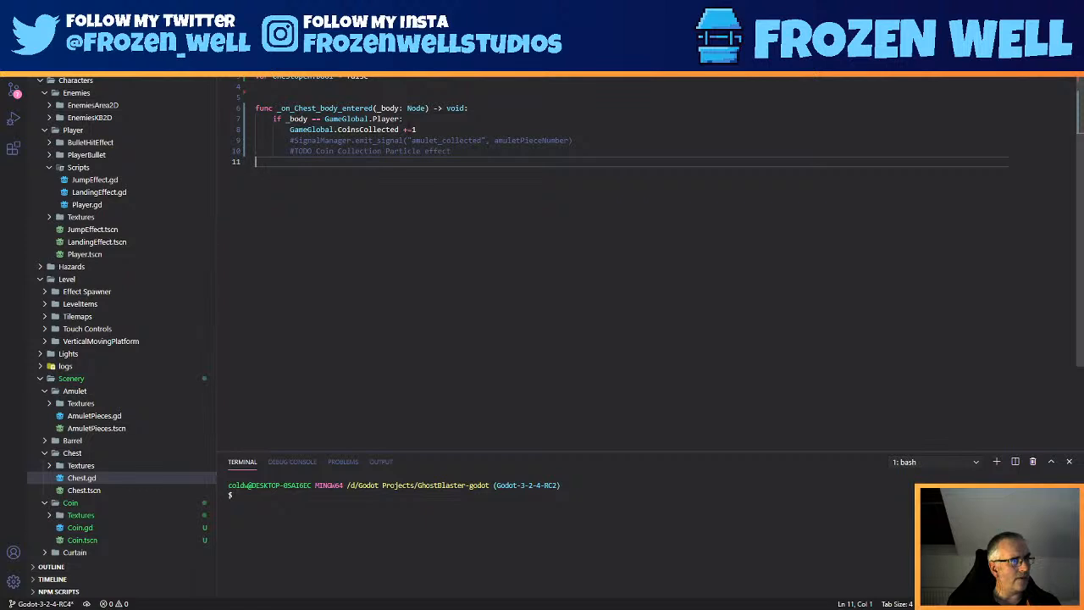
- Extend the player check in _on_Chest_body_entered with the condition "and ChestOpen"
{"action": "left_click", "coordinate": [398, 119]}
{"action": "type", "text": "and Che"}
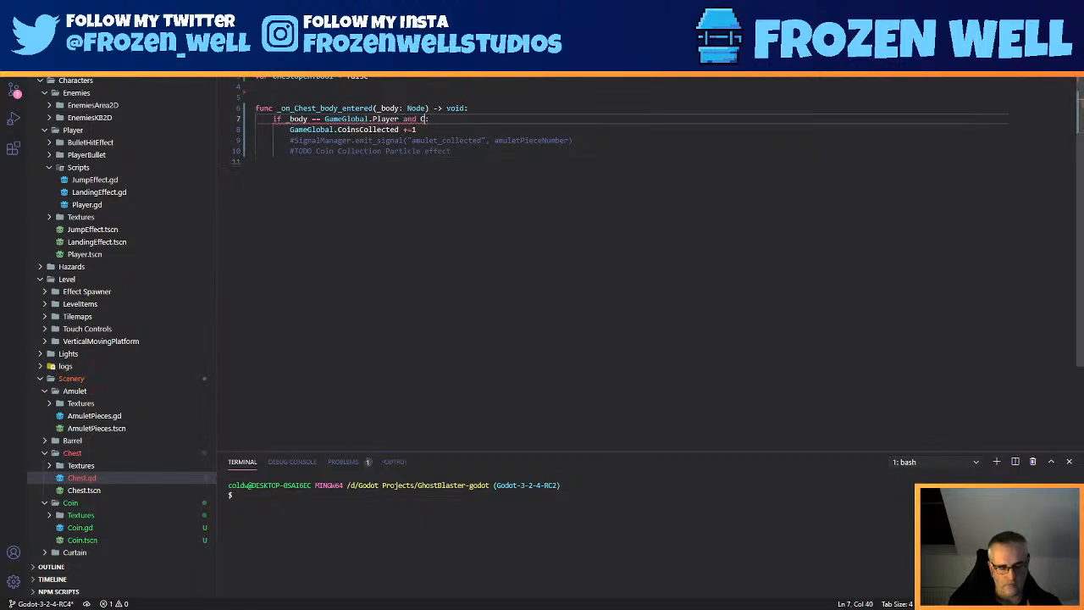
{"action": "key", "text": "Down"}
{"action": "key", "text": "Down"}
{"action": "key", "text": "Return"}
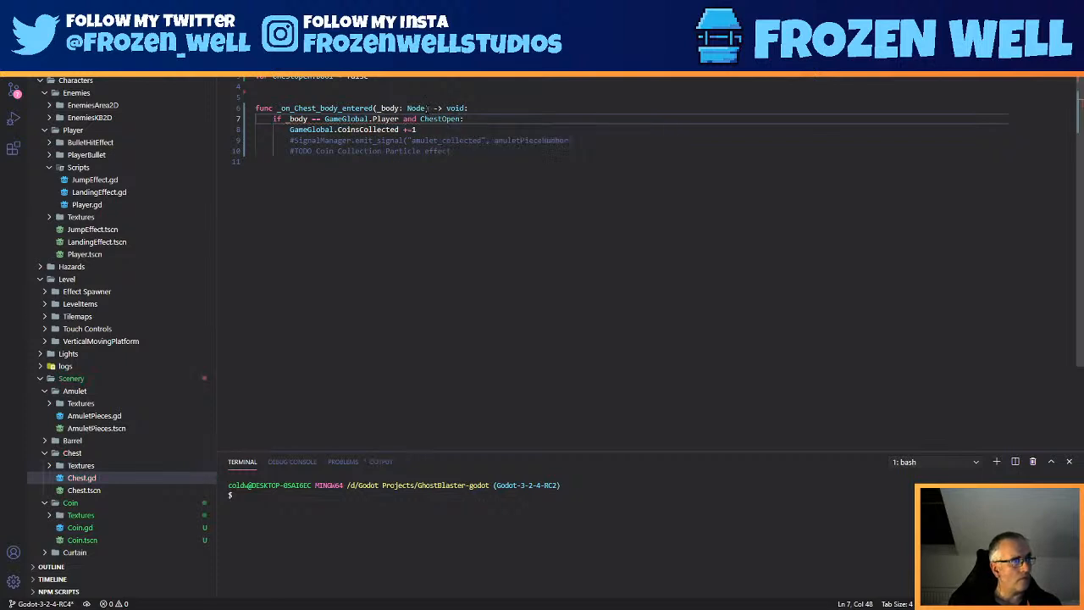
- Rename the ChestOpen variable in its declaration to ChestClosed and set its initial value to true
{"action": "left_click", "coordinate": [294, 77]}
{"action": "key", "text": "Delete"}
{"action": "key", "text": "Delete"}
{"action": "key", "text": "Delete"}
{"action": "key", "text": "Delete"}
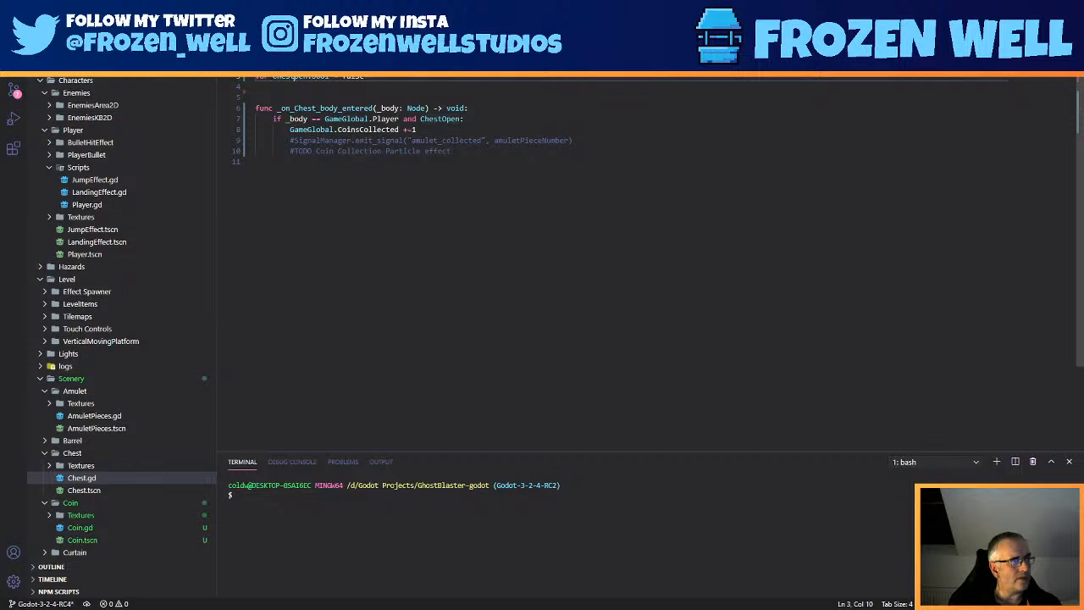
{"action": "type", "text": "losed"}
{"action": "key", "text": "Right"}
{"action": "key", "text": "Right"}
{"action": "key", "text": "Right"}
{"action": "key", "text": "Right"}
{"action": "key", "text": "Right"}
{"action": "key", "text": "Right"}
{"action": "key", "text": "Right"}
{"action": "key", "text": "Right"}
{"action": "key", "text": "BackSpace"}
{"action": "key", "text": "BackSpace"}
{"action": "key", "text": "BackSpace"}
{"action": "key", "text": "BackSpace"}
{"action": "key", "text": "BackSpace"}
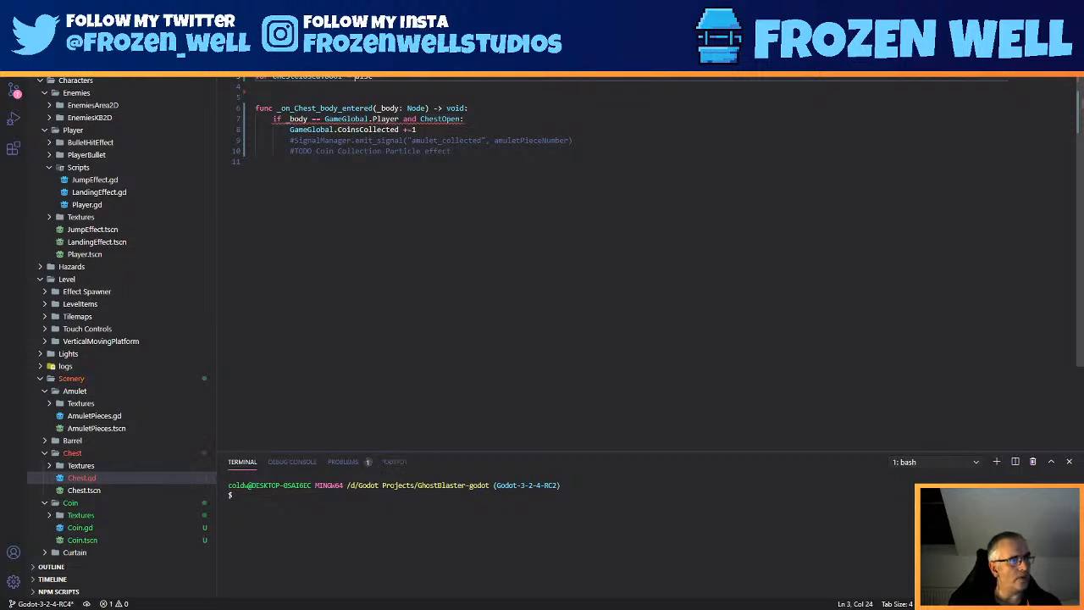
{"action": "type", "text": "true"}
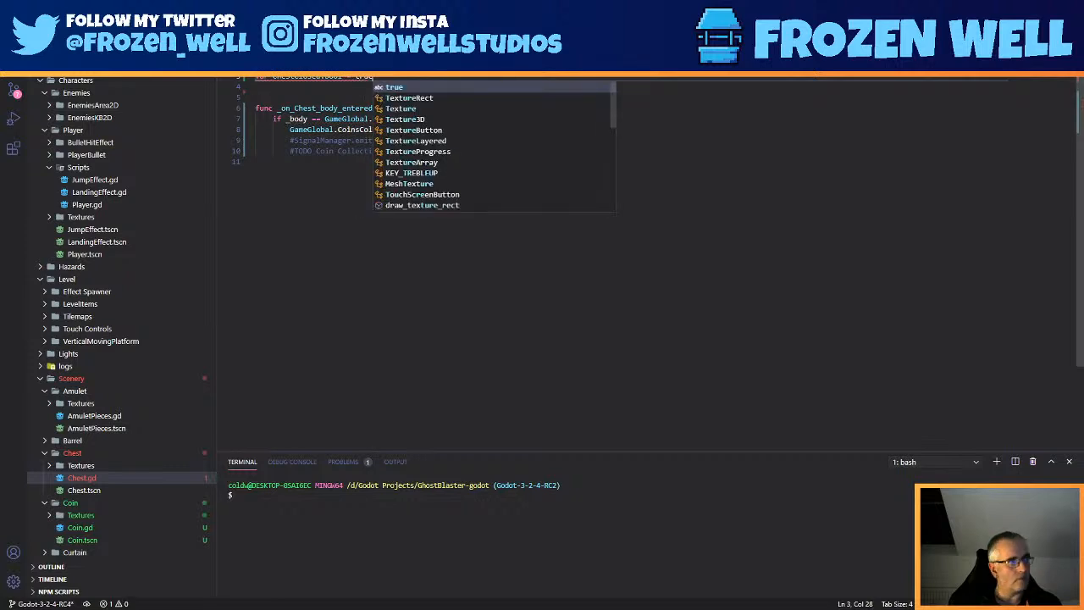
- Replace ChestOpen with ChestClosed in the if condition of _on_Chest_body_entered and save Chest.gd
{"action": "double_click", "coordinate": [313, 78]}
{"action": "key", "text": "ctrl+c"}
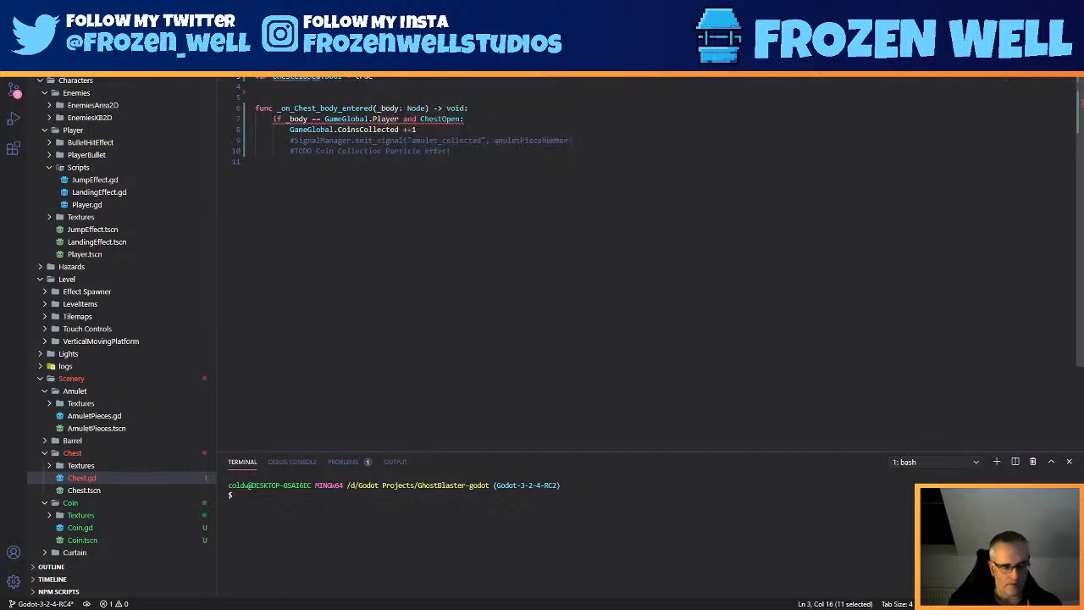
{"action": "left_click", "coordinate": [439, 118]}
{"action": "triple_click", "coordinate": [438, 119]}
{"action": "double_click", "coordinate": [438, 118]}
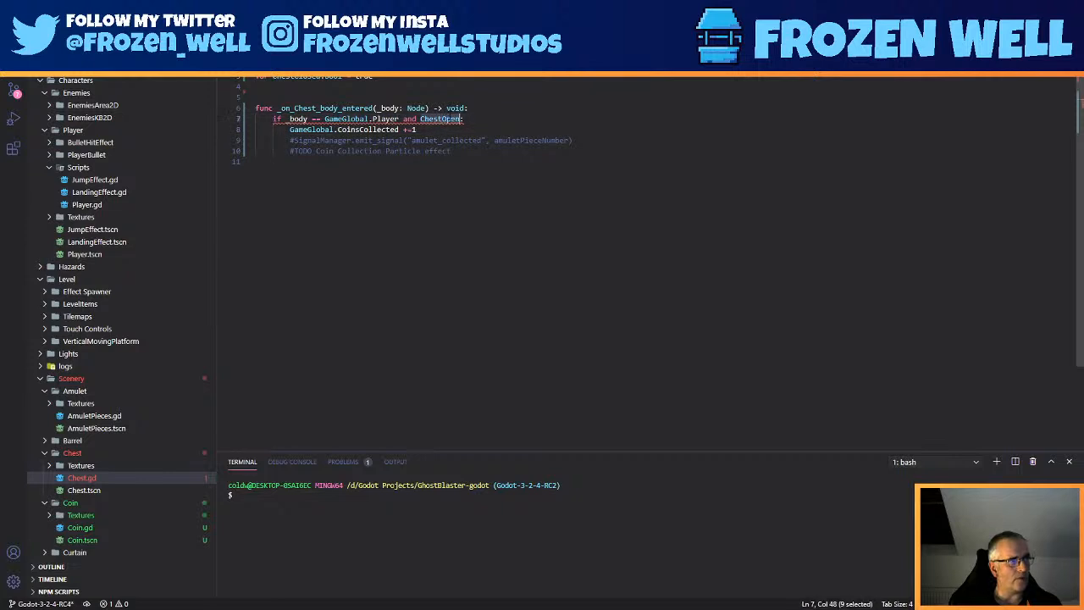
{"action": "key", "text": "ctrl+v"}
{"action": "left_click", "coordinate": [452, 151]}
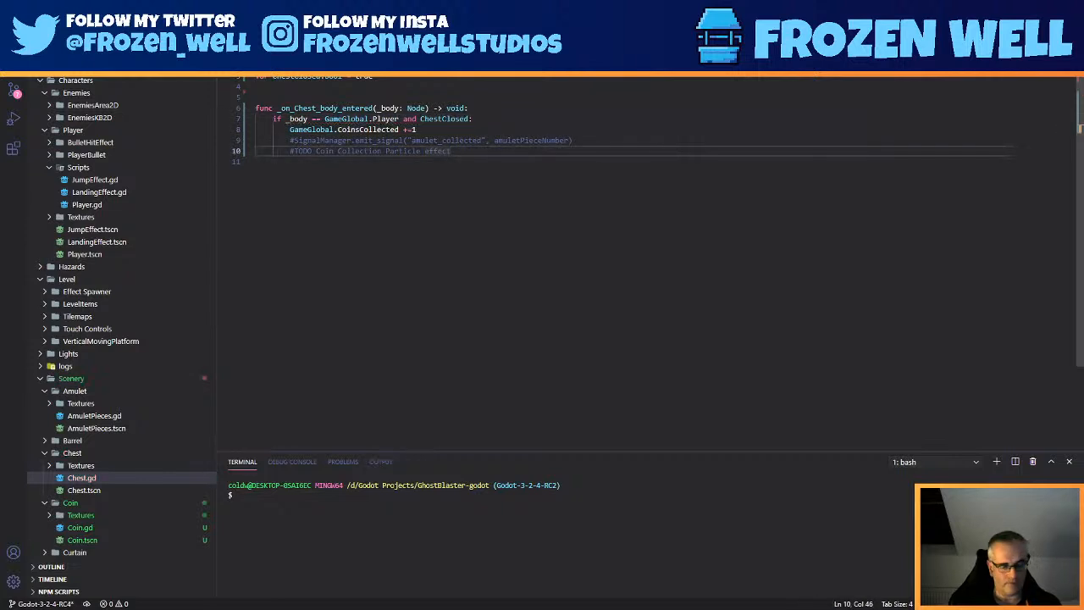
{"action": "key", "text": "ctrl+s"}
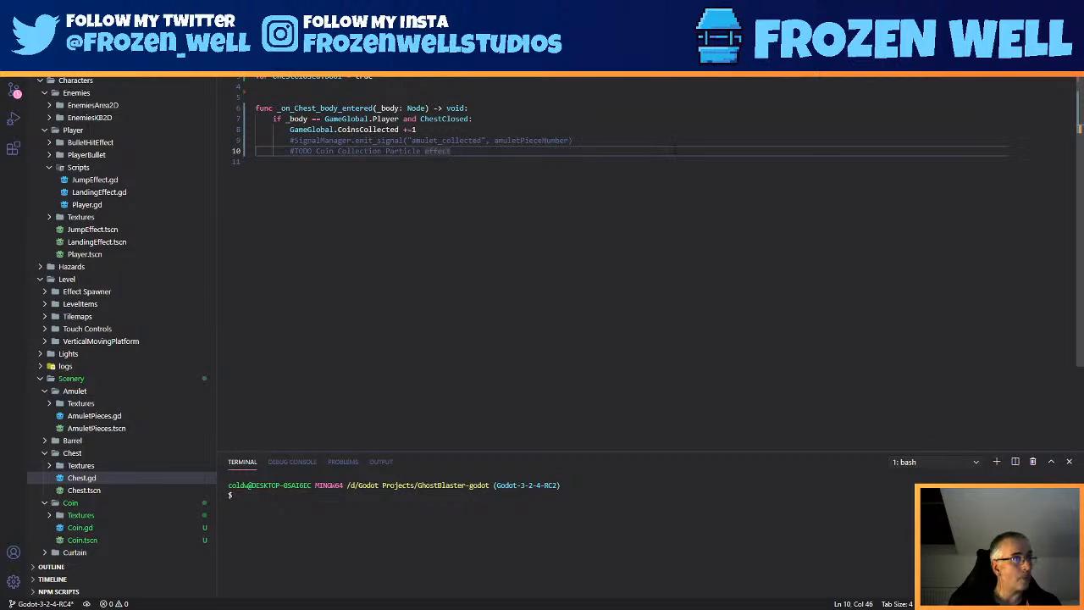
- Highlight the CoinsCollected line, switch to Godot and preview the Chest's Sprite at frames 1 and 0 in the 2D view
{"action": "left_click_drag", "start_coordinate": [290, 130], "coordinate": [418, 129]}
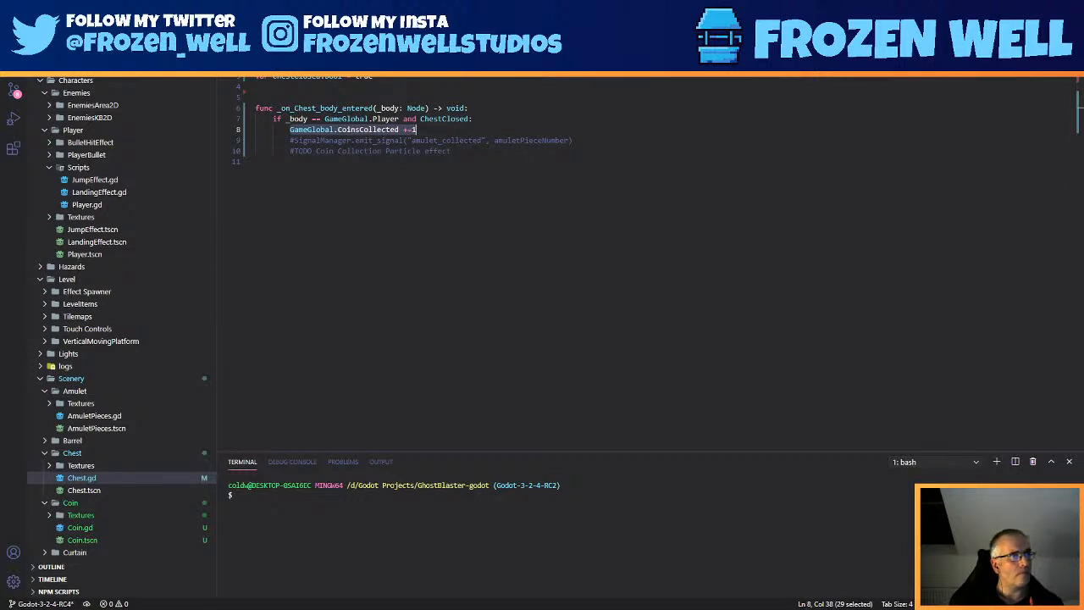
{"action": "key", "text": "alt+Tab"}
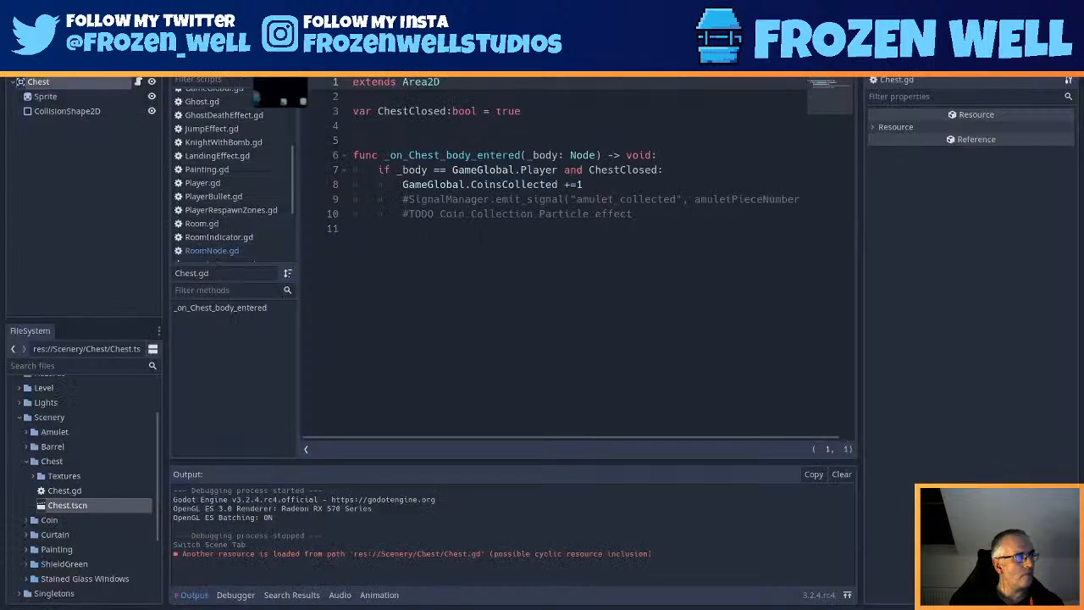
{"action": "left_click", "coordinate": [479, 31]}
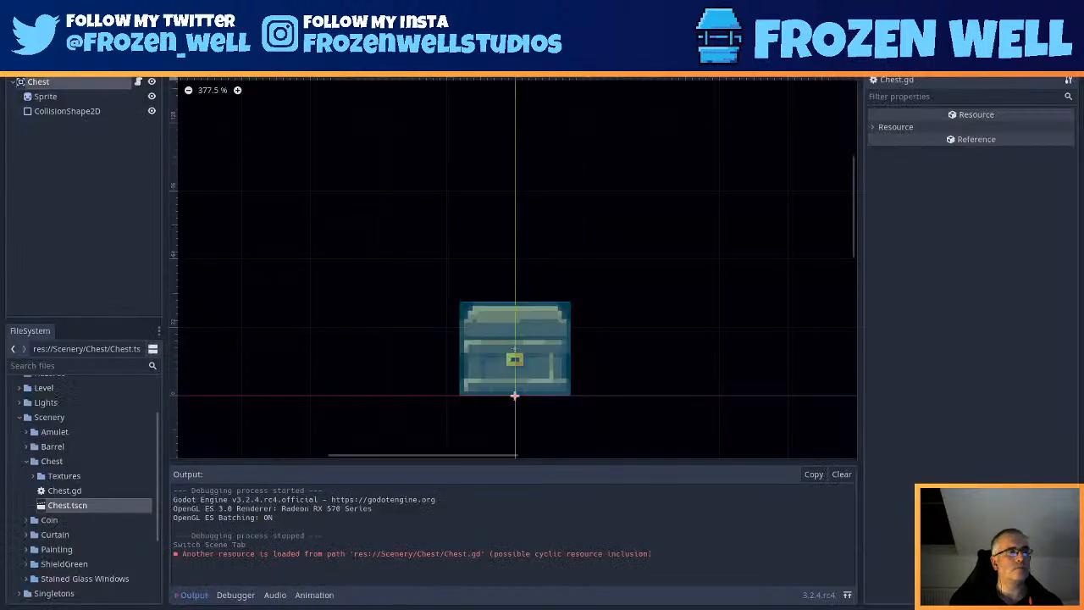
{"action": "left_click", "coordinate": [46, 97]}
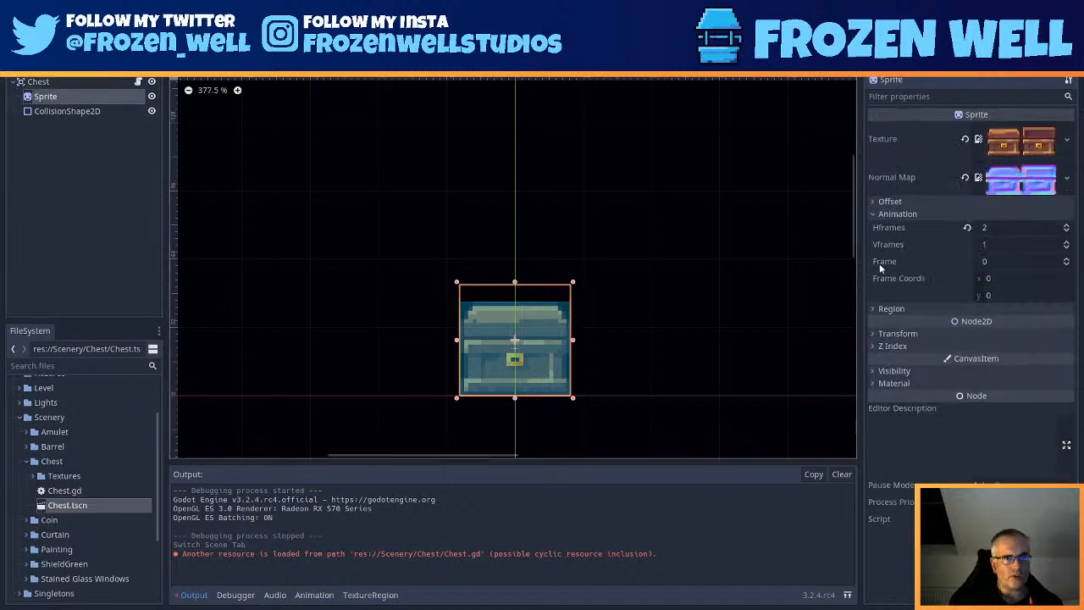
{"action": "left_click", "coordinate": [1065, 261]}
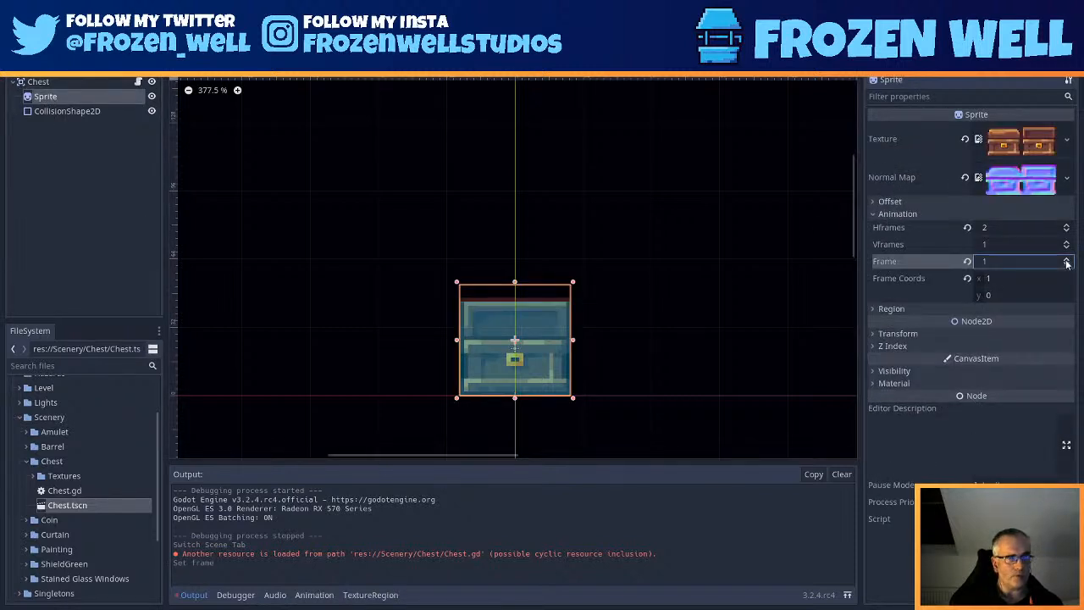
{"action": "left_click", "coordinate": [1066, 264]}
{"action": "left_click", "coordinate": [1066, 261]}
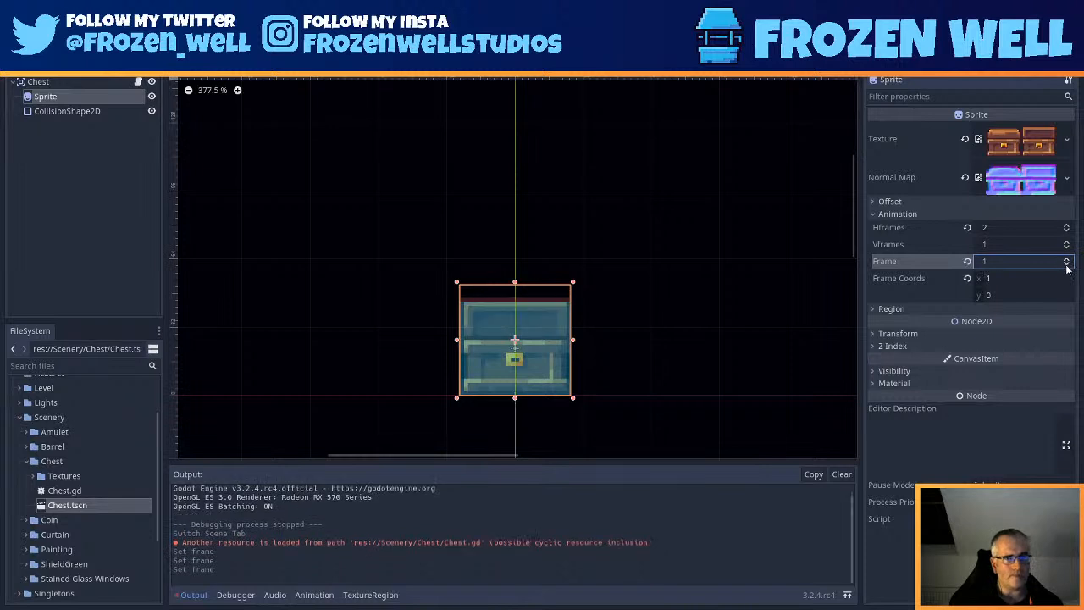
{"action": "left_click", "coordinate": [1066, 265]}
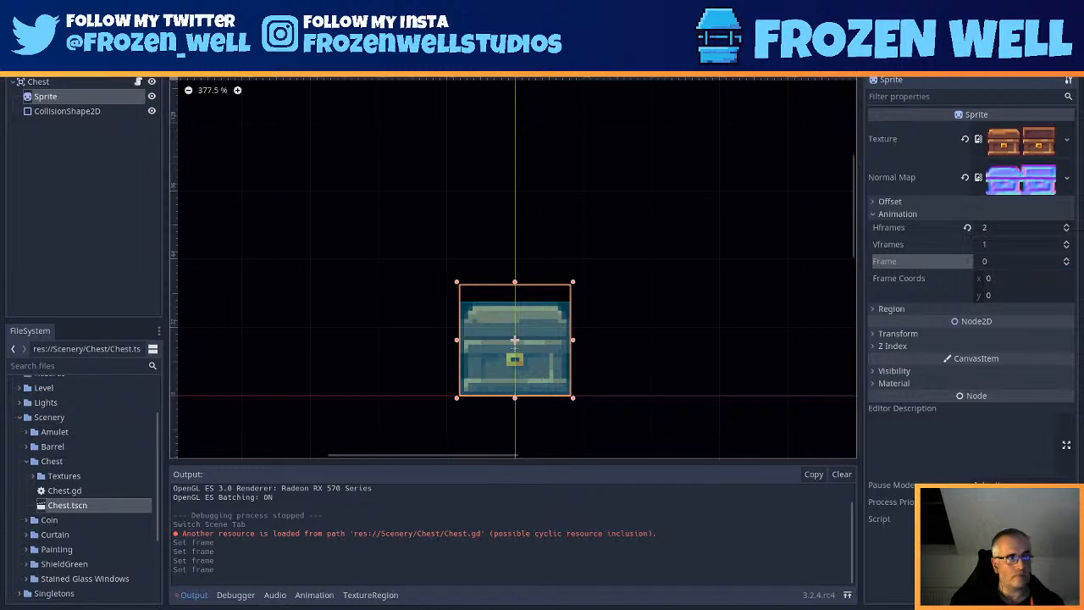
{"action": "key", "text": "alt+Tab"}
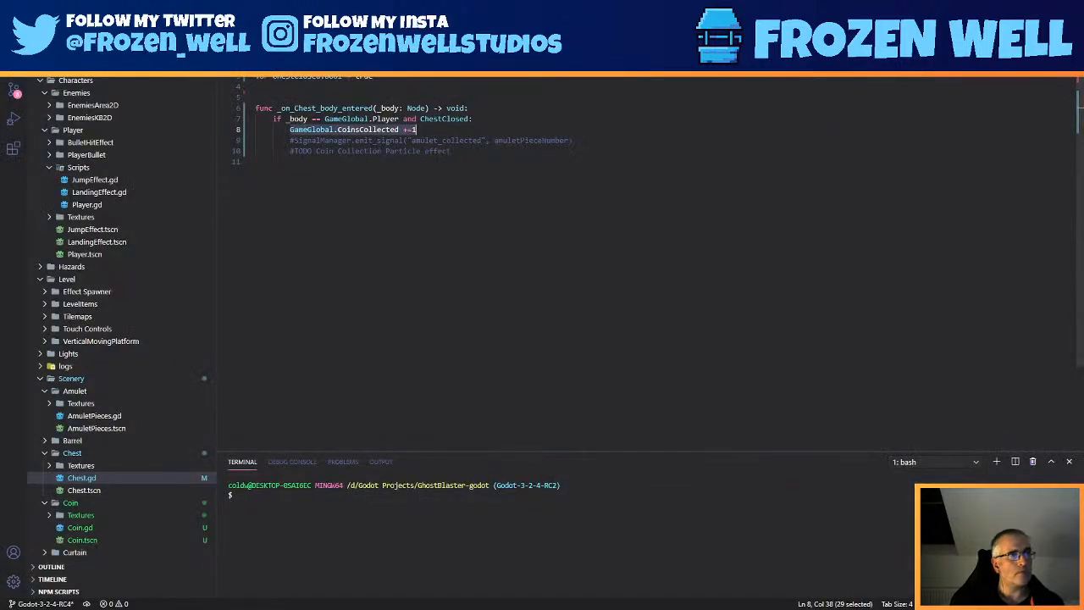
{"action": "key", "text": "alt+Tab"}
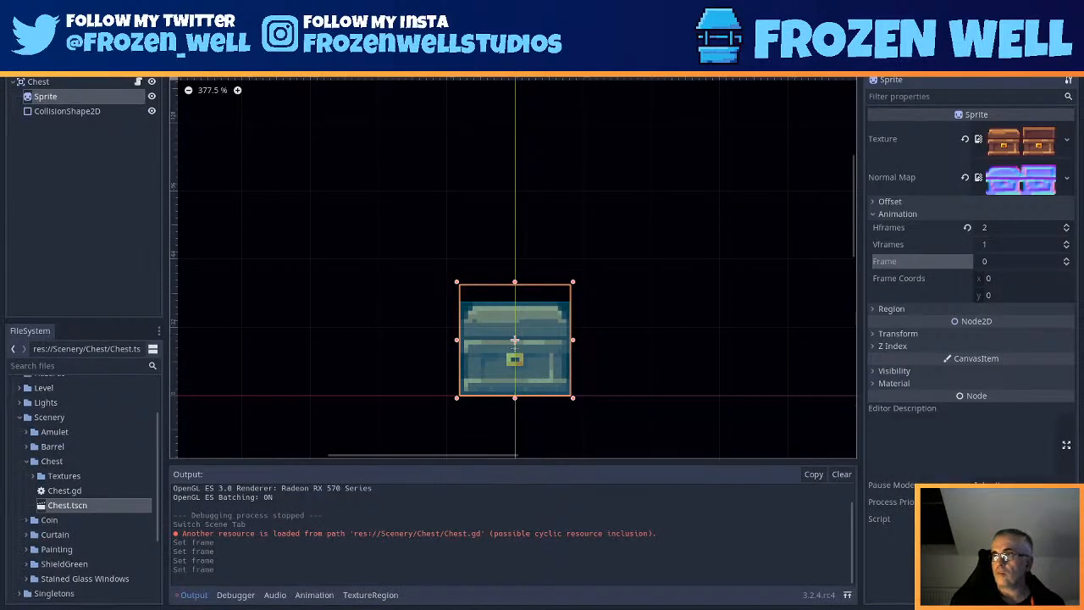
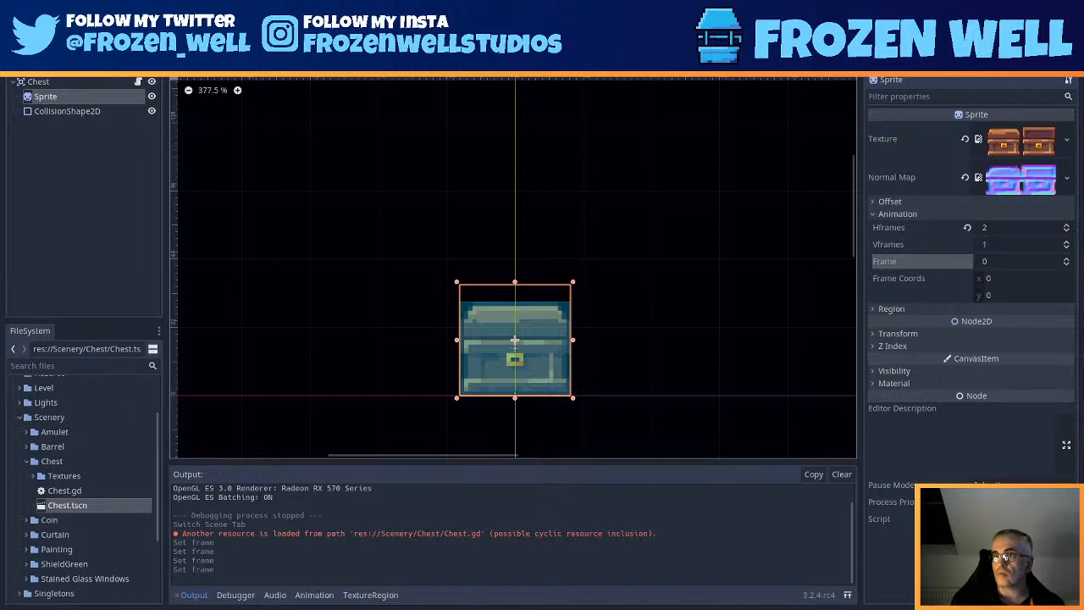
- Switch to Visual Studio Code and replace the GameGlobal.CoinsCollected line in _on_Chest_body_entered with $sprite
{"action": "left_click_drag", "start_coordinate": [1083, 136], "coordinate": [408, 17]}
{"action": "left_click", "coordinate": [428, 140]}
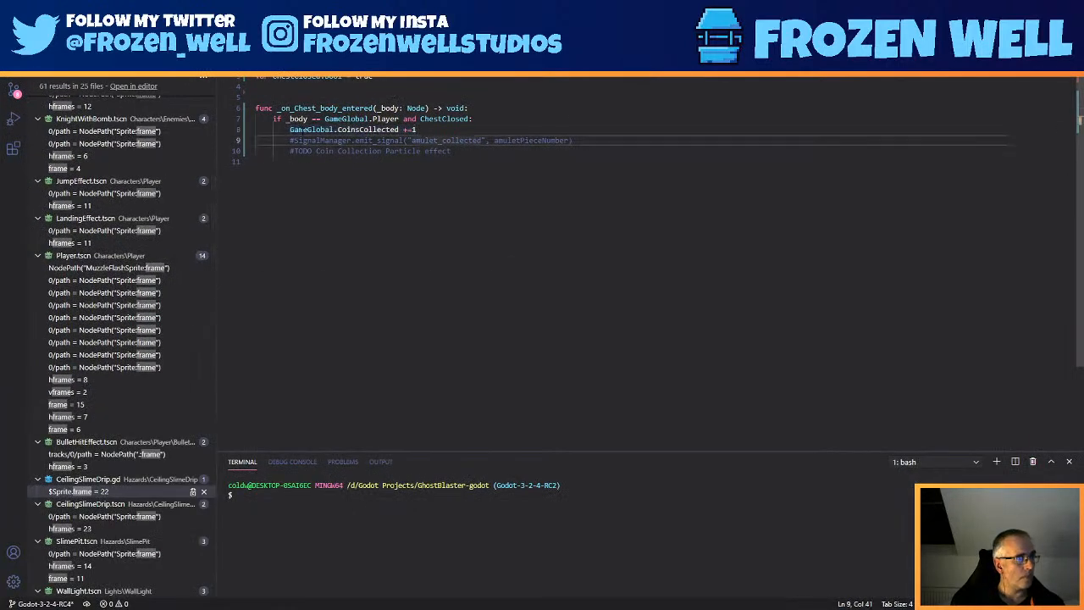
{"action": "left_click_drag", "start_coordinate": [290, 129], "coordinate": [417, 129]}
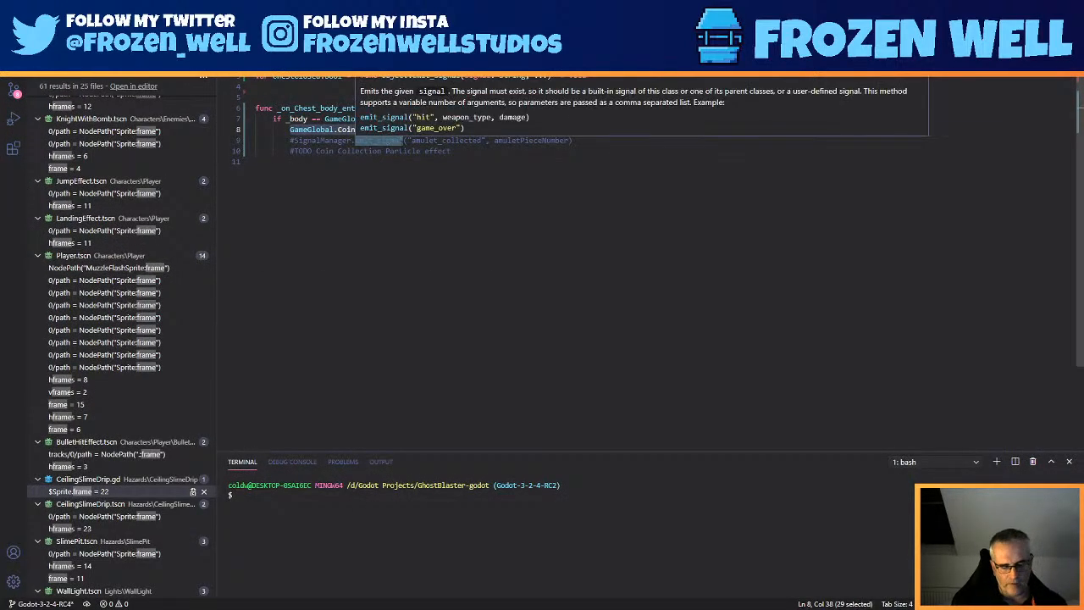
{"action": "type", "text": "$"}
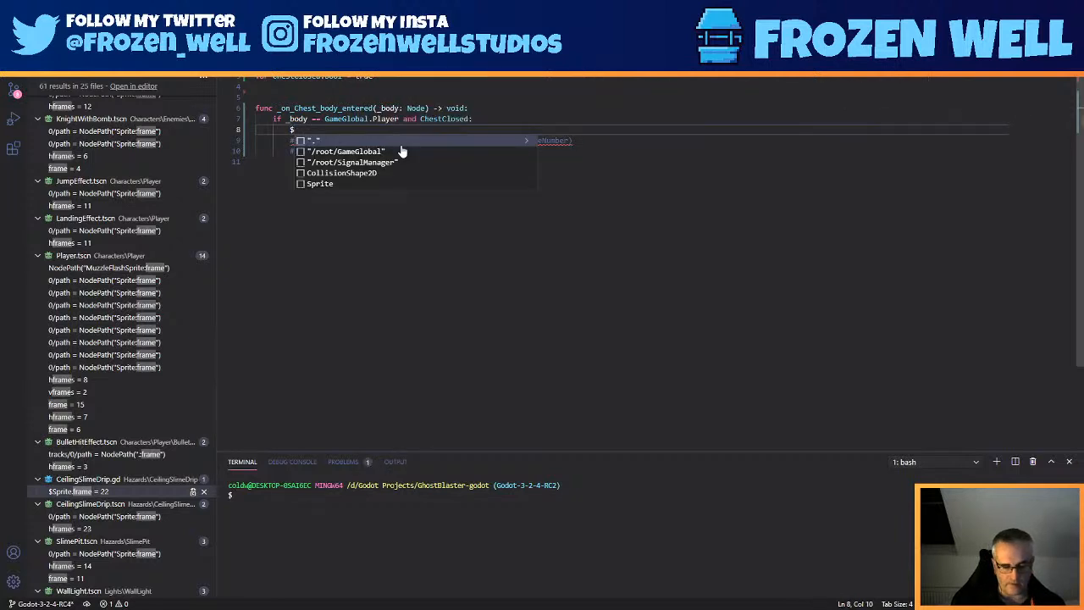
{"action": "type", "text": "sprite"}
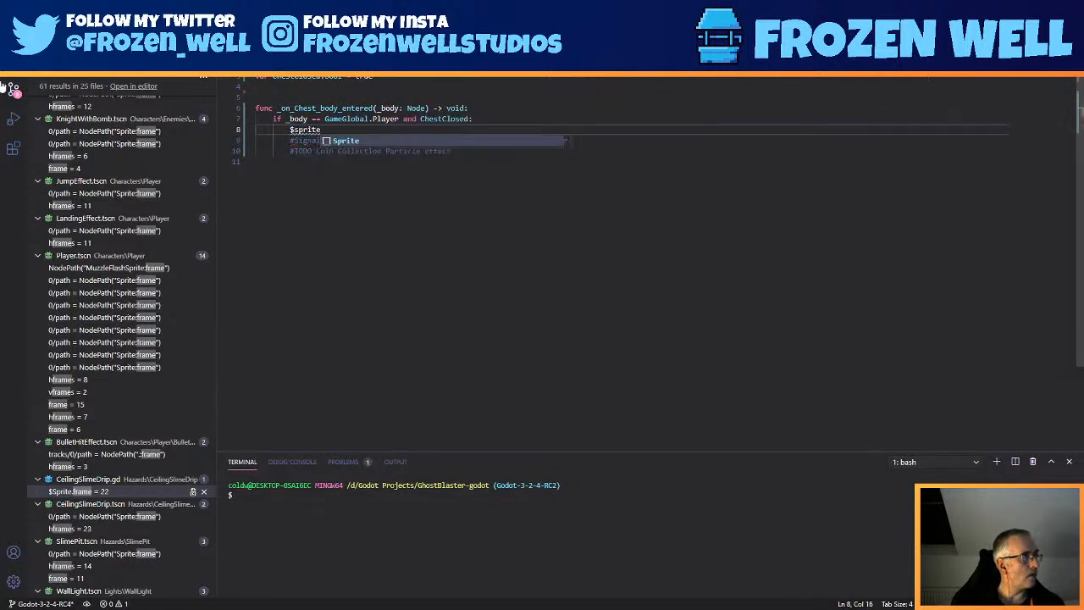
- Clear the project-wide search results and show the project's file tree
{"action": "left_click", "coordinate": [172, 27]}
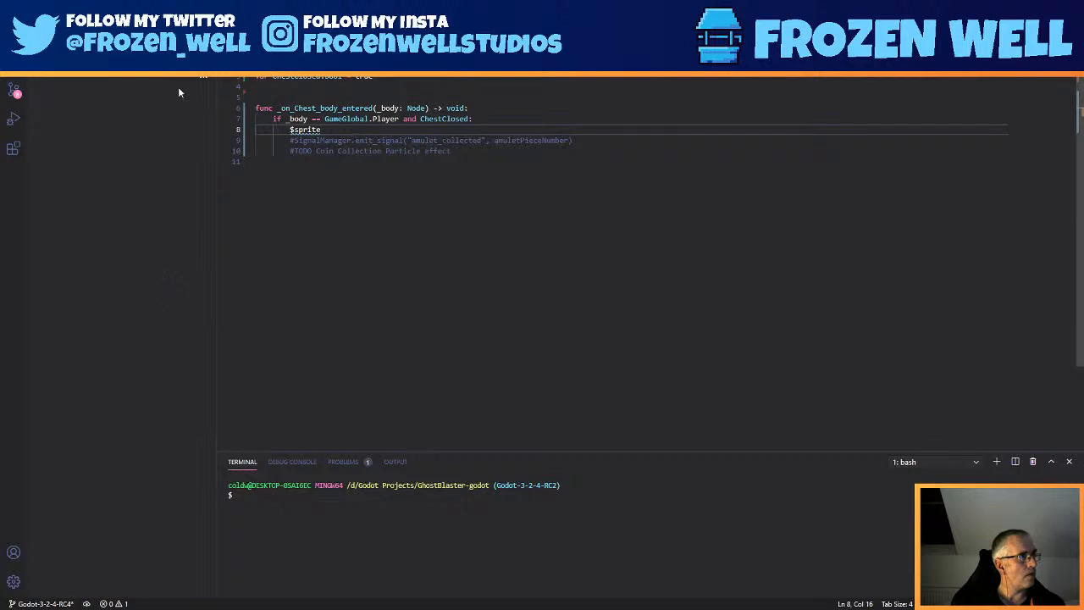
{"action": "left_click", "coordinate": [14, 29]}
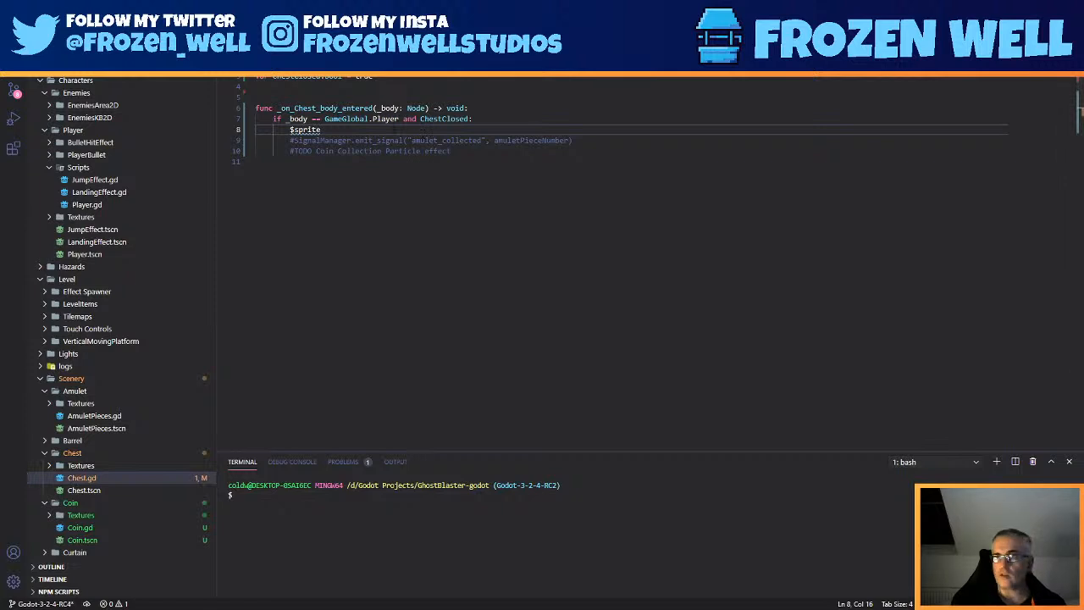
{"action": "key", "text": "alt+Tab"}
{"action": "key", "text": "alt+Tab"}
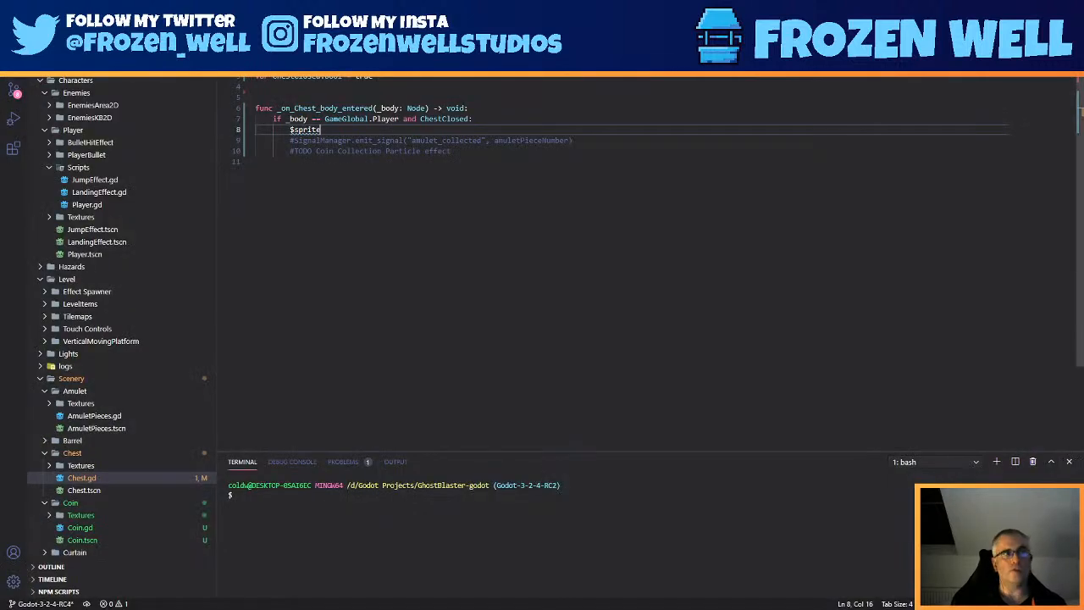
- Correct the node reference to $Sprite and complete the line as "$Sprite.frame = 1"
{"action": "key", "text": "ctrl+shift+Left"}
{"action": "type", "text": "S"}
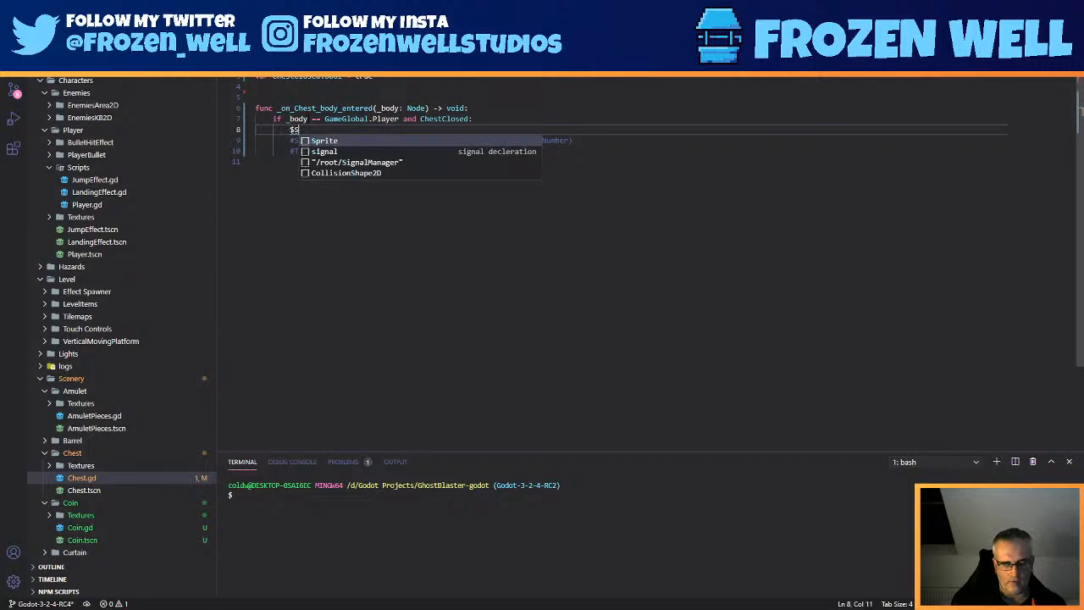
{"action": "type", "text": "prite.fram"}
{"action": "key", "text": "Return"}
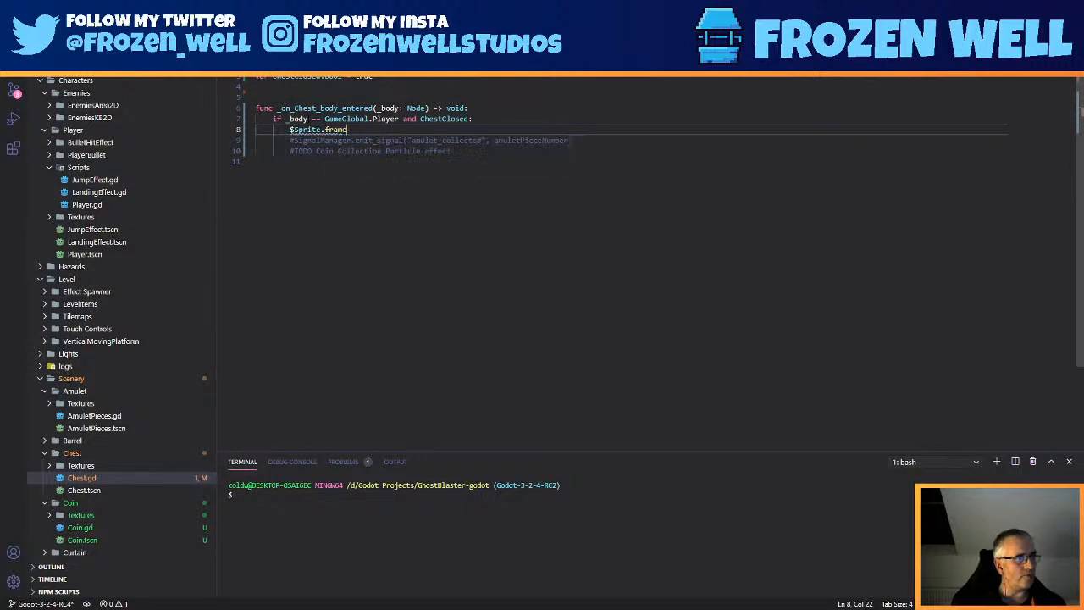
{"action": "type", "text": "= 1"}
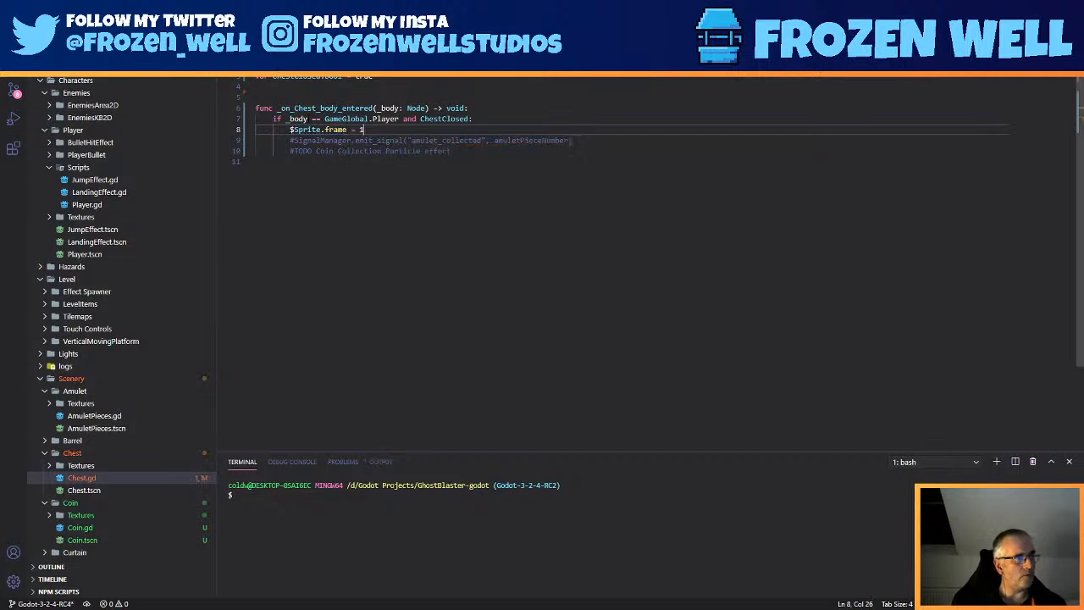
{"action": "key", "text": "Return"}
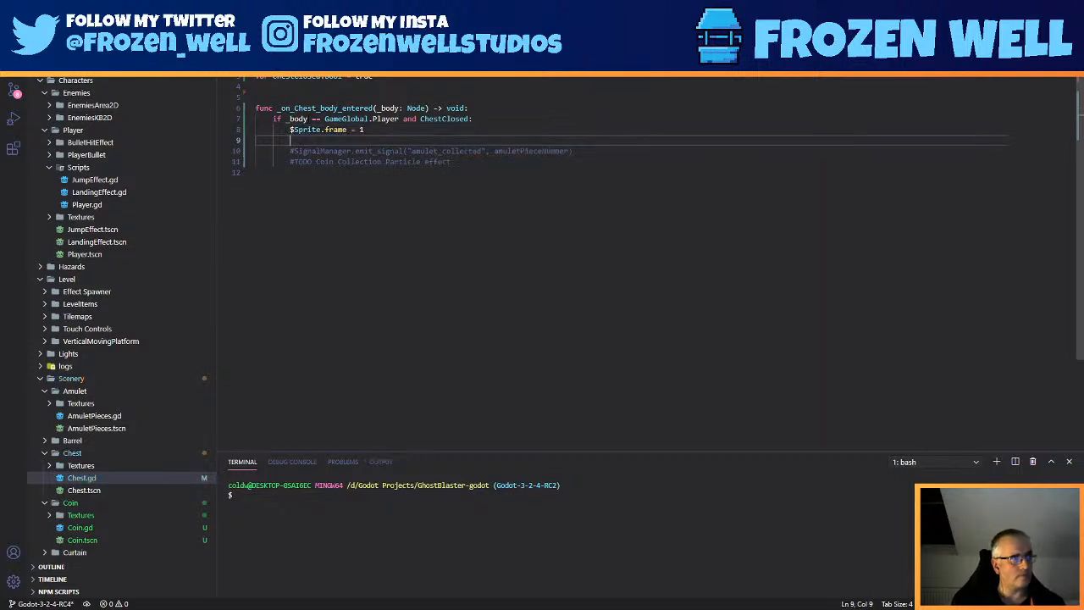
{"action": "key", "text": "BackSpace"}
{"action": "key", "text": "BackSpace"}
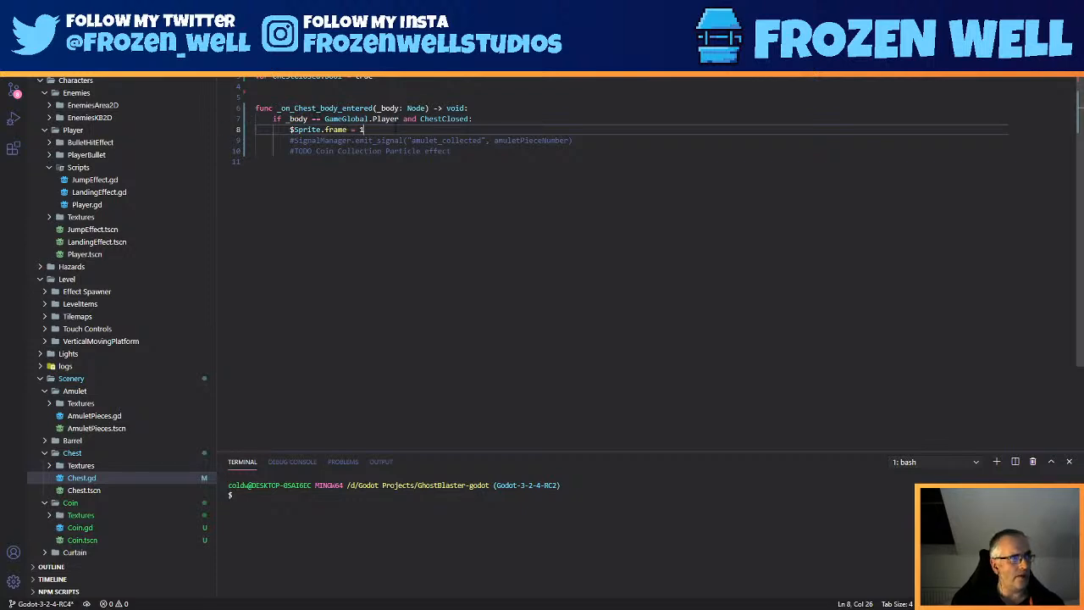
- Add the line "ChestClosed = false" below the frame assignment in _on_Chest_body_entered
{"action": "key", "text": "Return"}
{"action": "type", "text": "Chest"}
{"action": "key", "text": "Tab"}
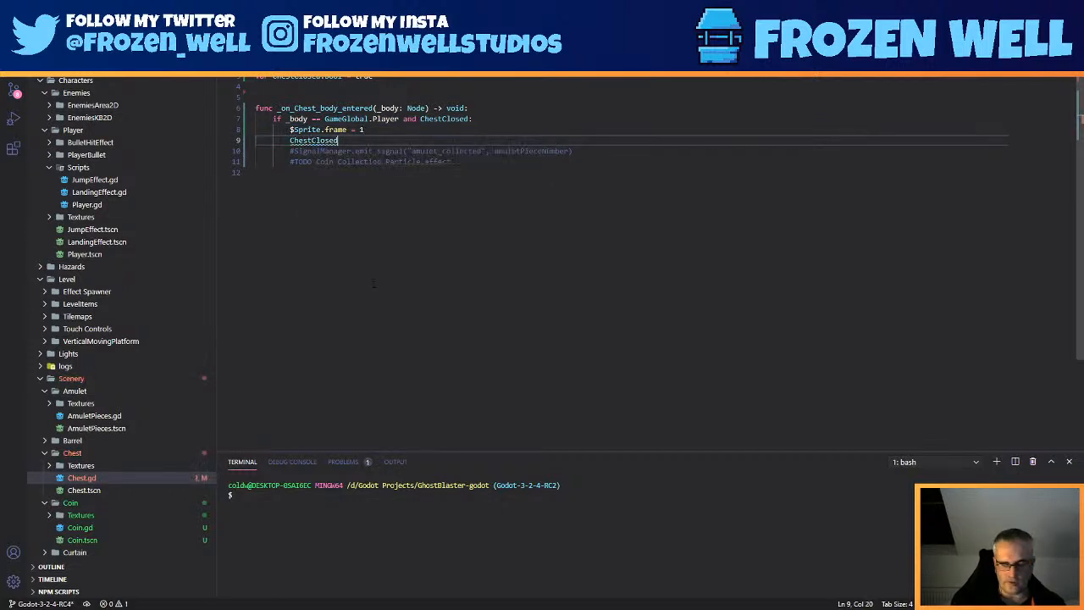
{"action": "type", "text": "= false"}
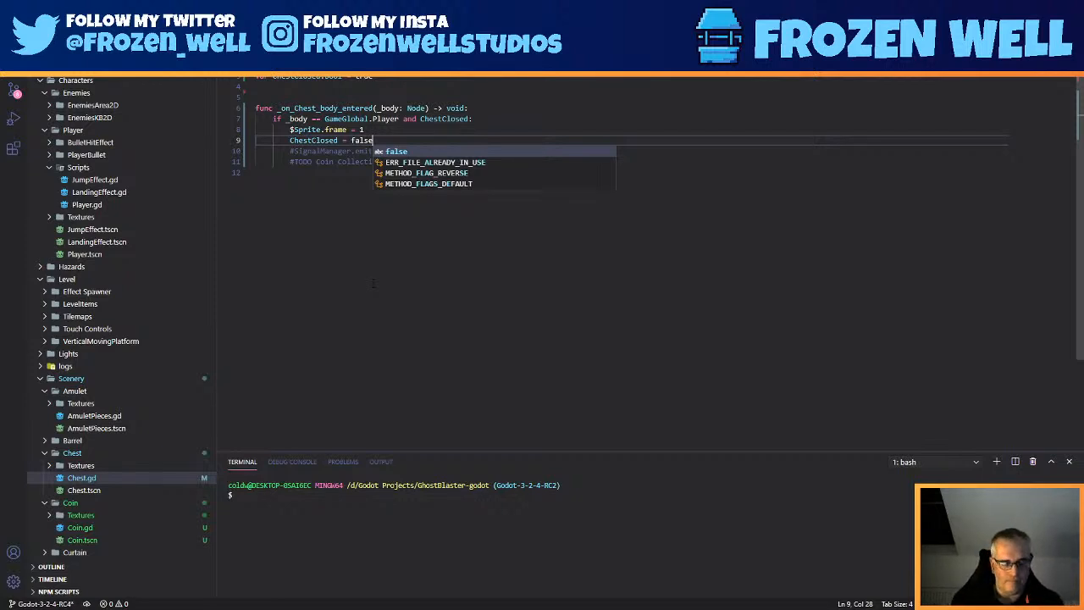
{"action": "left_click", "coordinate": [257, 173]}
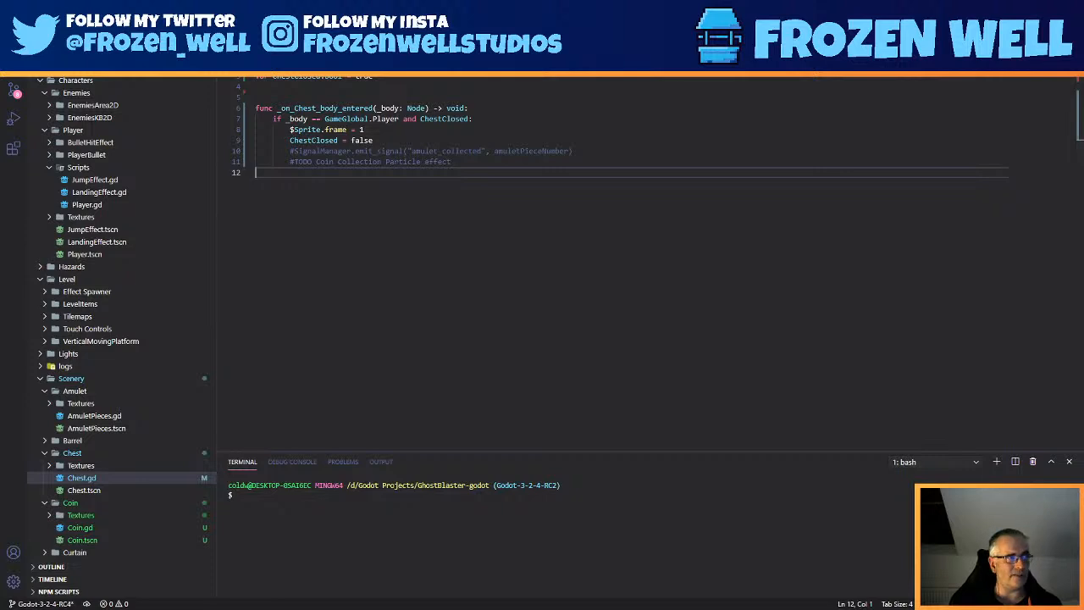
- Switch to Godot, open the level scene and delete the Coin node nearest to the player's right side
{"action": "key", "text": "alt+Tab"}
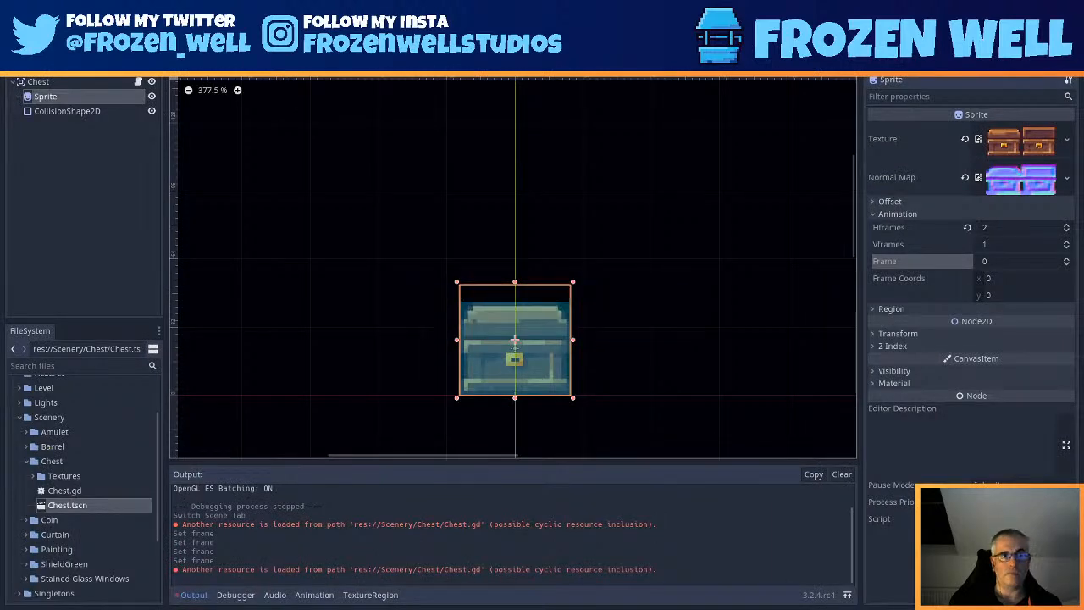
{"action": "left_click", "coordinate": [273, 49]}
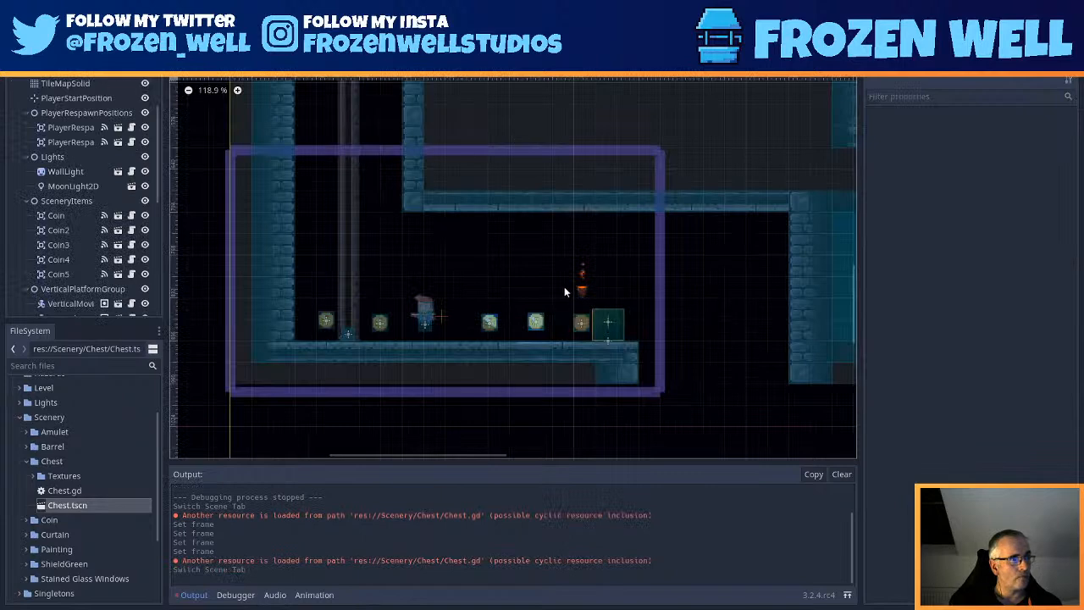
{"action": "left_click", "coordinate": [490, 321]}
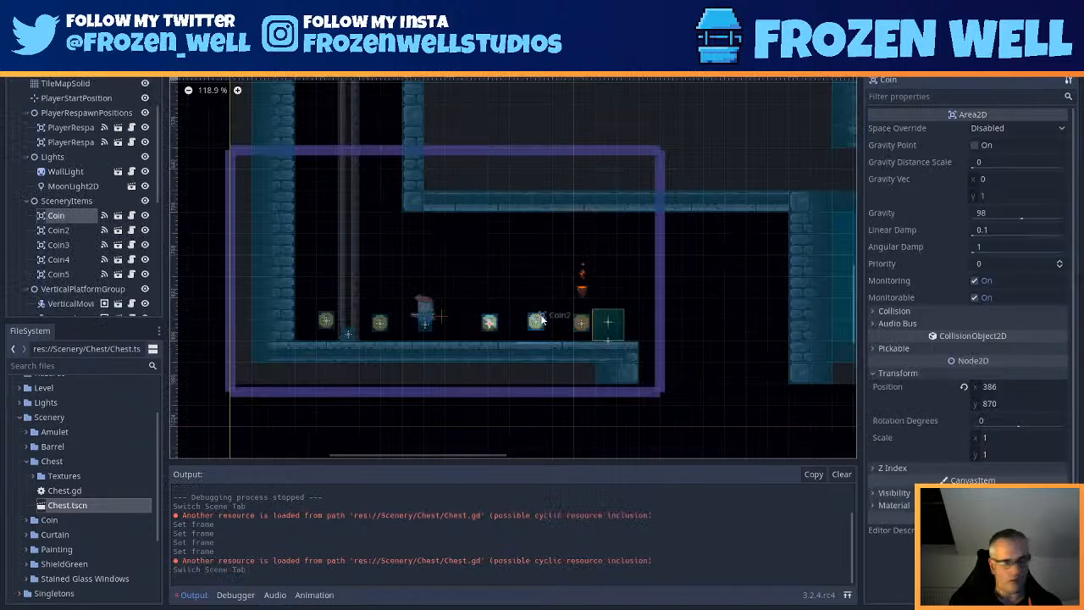
{"action": "key", "text": "Delete"}
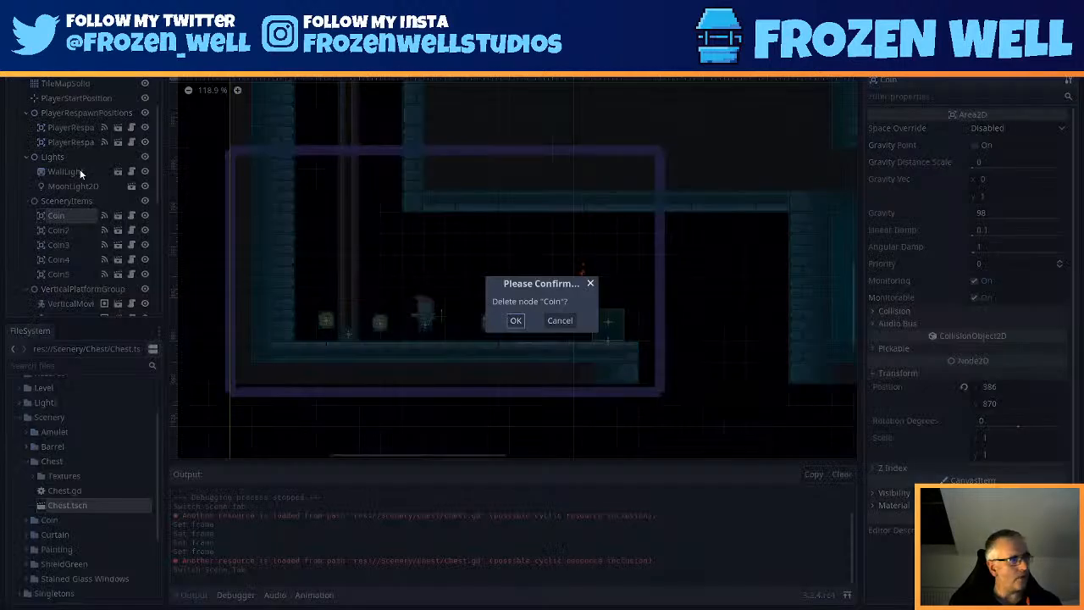
{"action": "left_click", "coordinate": [516, 320]}
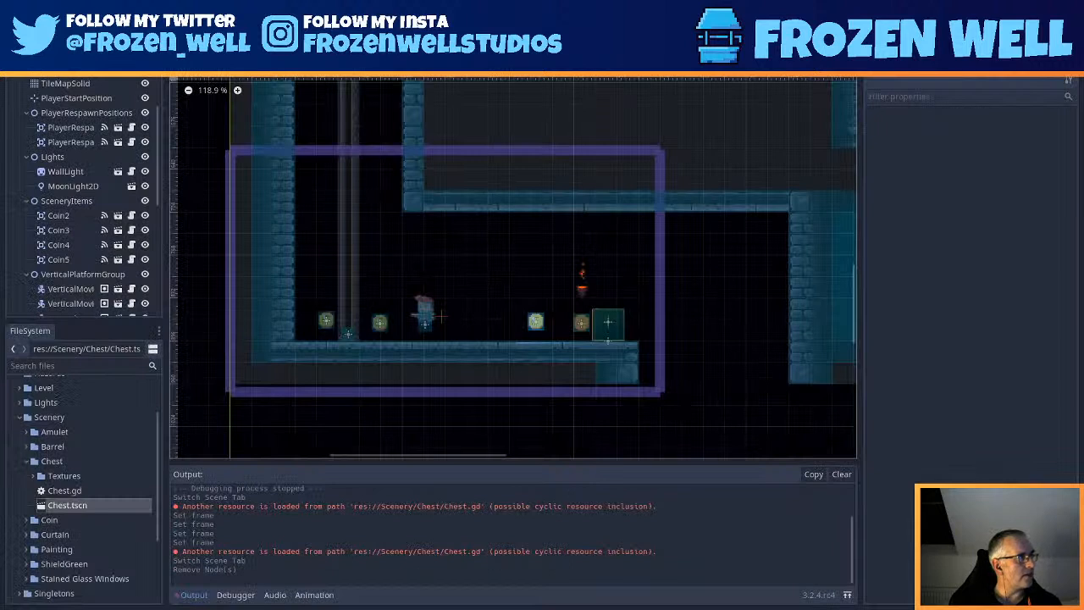
- Instance Scenery/Chest/Chest.tscn under the SceneryItems node and set its x position to -50
{"action": "scroll", "coordinate": [85, 212], "scroll_direction": "up", "scroll_amount": 2}
{"action": "left_click", "coordinate": [76, 260]}
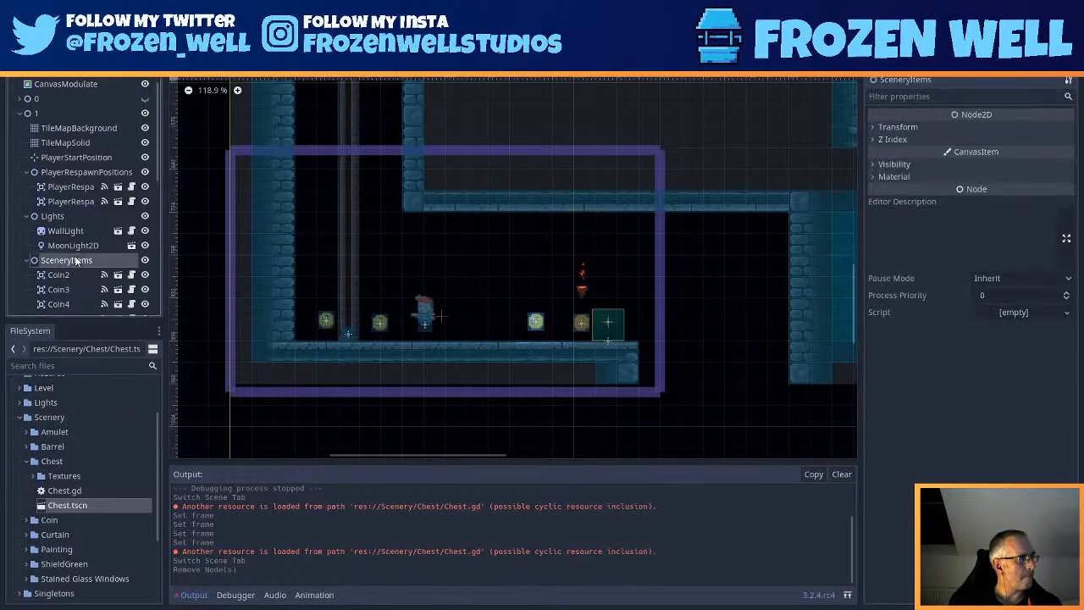
{"action": "key", "text": "ctrl+shift+a"}
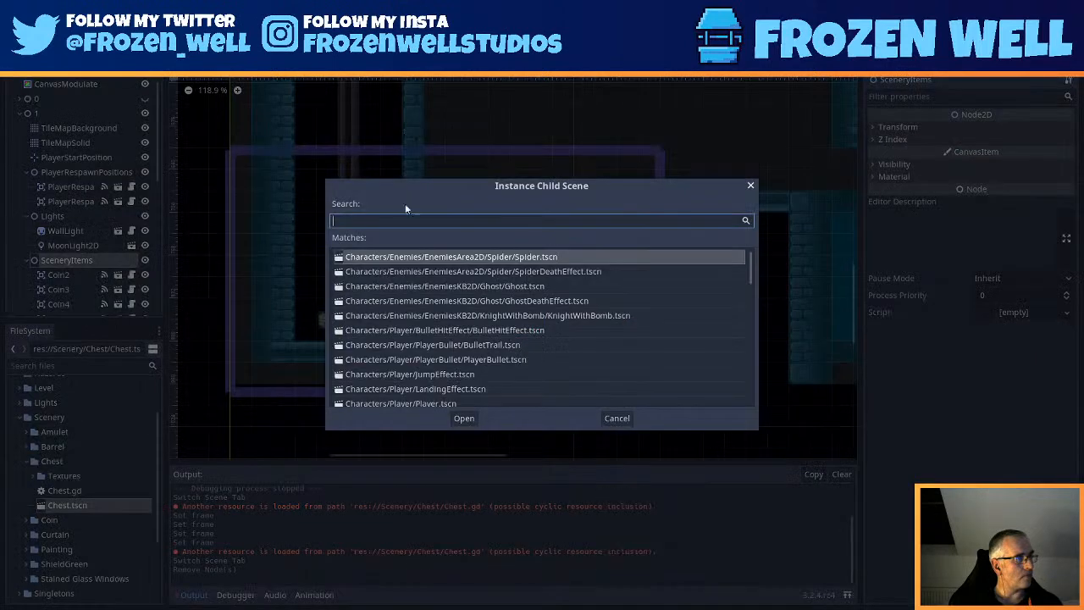
{"action": "type", "text": "chest"}
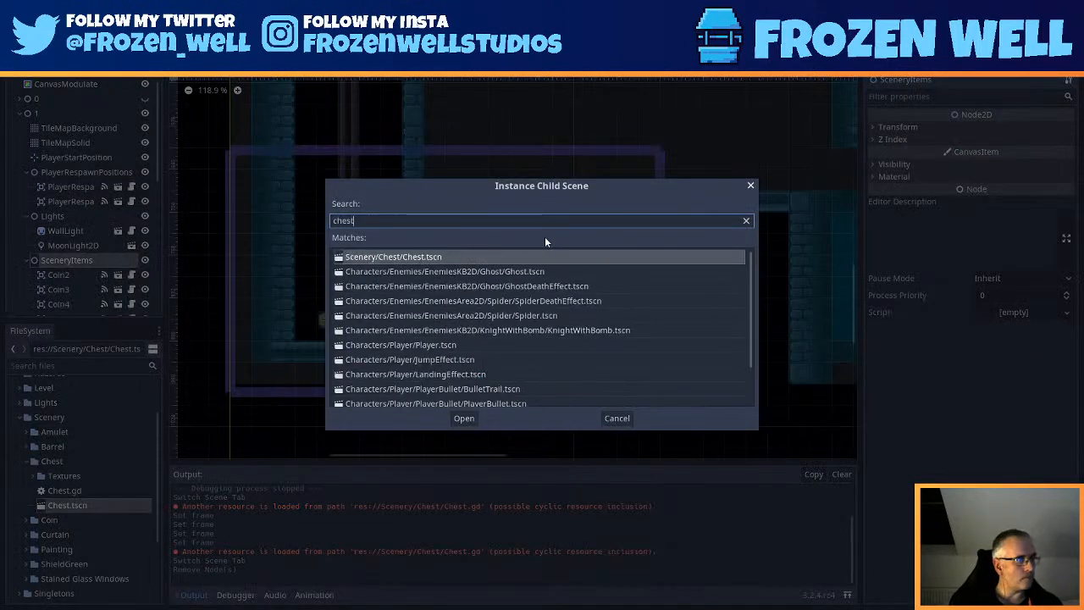
{"action": "key", "text": "Return"}
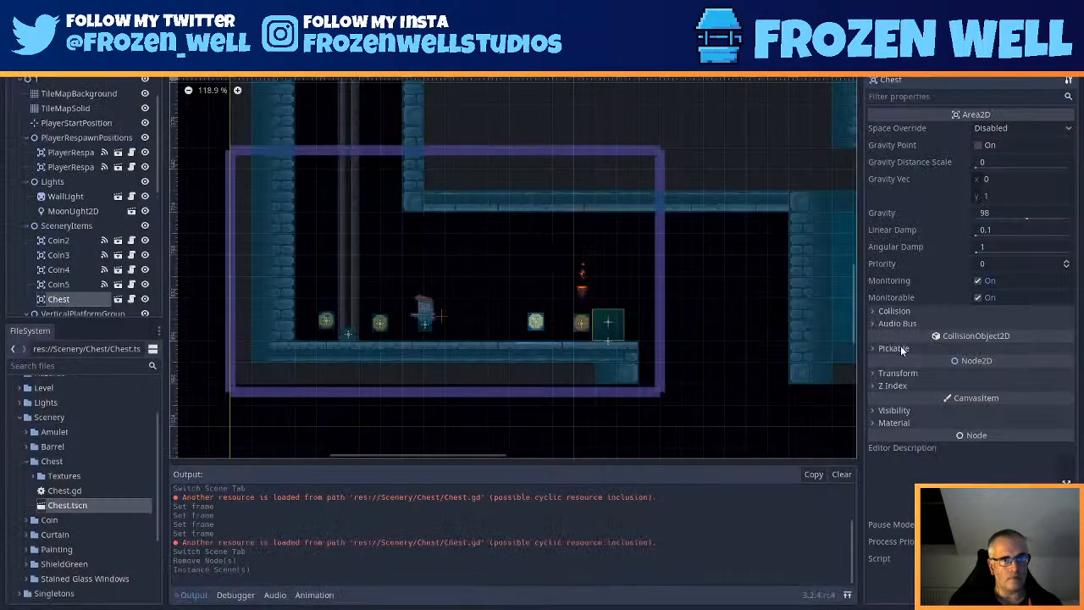
{"action": "left_click", "coordinate": [898, 372]}
{"action": "left_click", "coordinate": [996, 386]}
{"action": "type", "text": "-50"}
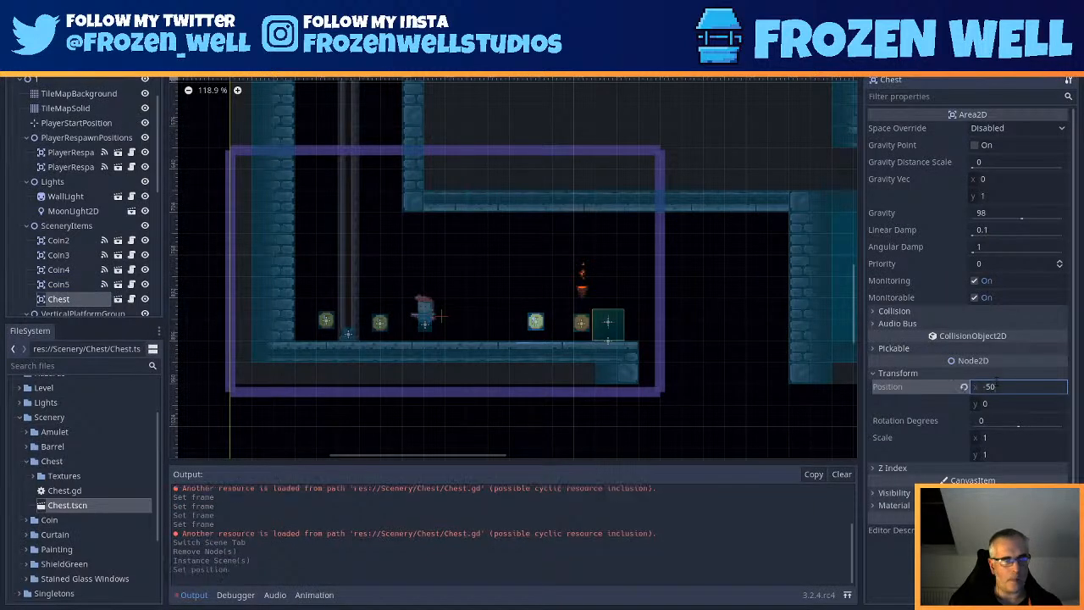
{"action": "key", "text": "Return"}
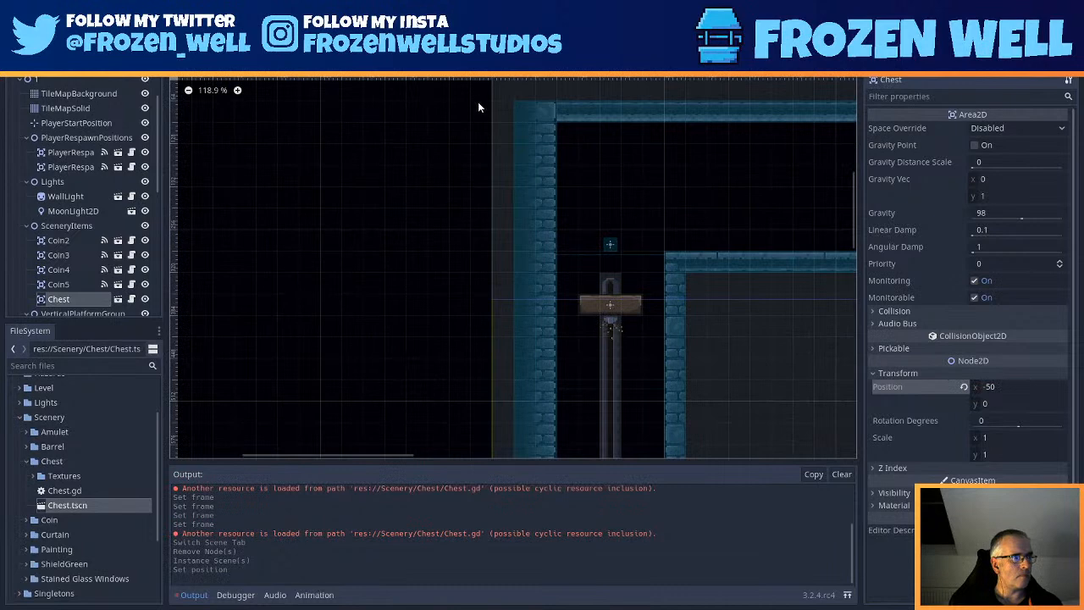
- Move the Chest down into the room between the player and the next coin, at about (383, 893)
{"action": "middle_click_drag", "start_coordinate": [477, 99], "coordinate": [441, 350]}
{"action": "left_click_drag", "start_coordinate": [418, 304], "coordinate": [525, 198]}
{"action": "middle_click_drag", "start_coordinate": [653, 357], "coordinate": [361, 364]}
{"action": "left_click_drag", "start_coordinate": [525, 198], "coordinate": [561, 338]}
{"action": "middle_click_drag", "start_coordinate": [555, 440], "coordinate": [561, 339]}
{"action": "scroll", "coordinate": [562, 339], "scroll_direction": "up", "scroll_amount": 1}
{"action": "scroll", "coordinate": [516, 368], "scroll_direction": "up", "scroll_amount": 1}
{"action": "left_click_drag", "start_coordinate": [562, 339], "coordinate": [393, 405]}
{"action": "scroll", "coordinate": [416, 420], "scroll_direction": "up", "scroll_amount": 6}
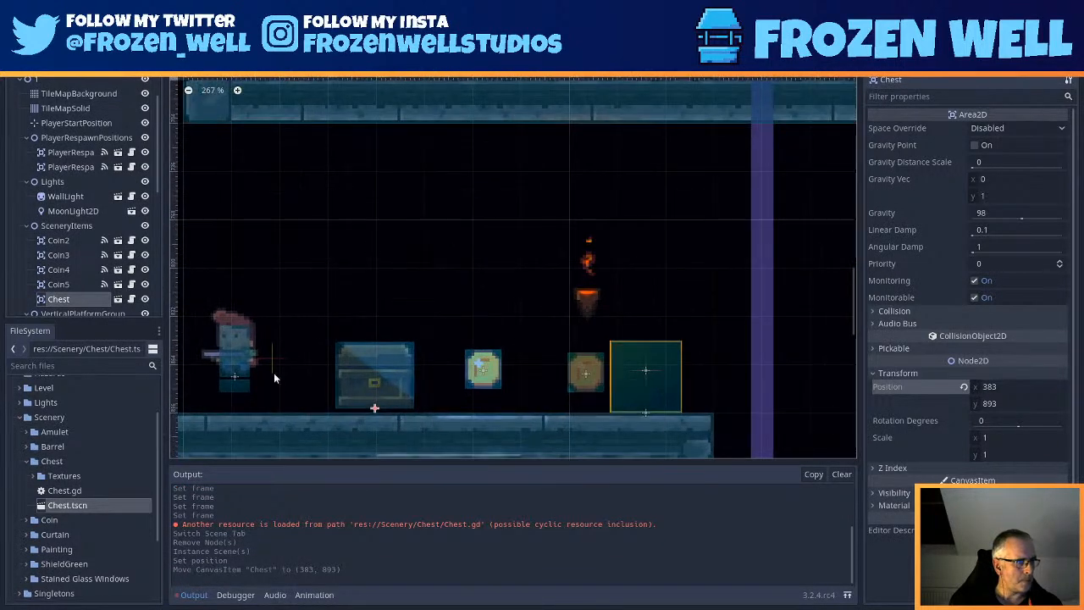
- Lower the Chest onto the floor at y position 896 and save the level scene
{"action": "key", "text": "Down"}
{"action": "key", "text": "Down"}
{"action": "key", "text": "Down"}
{"action": "key", "text": "ctrl+s"}
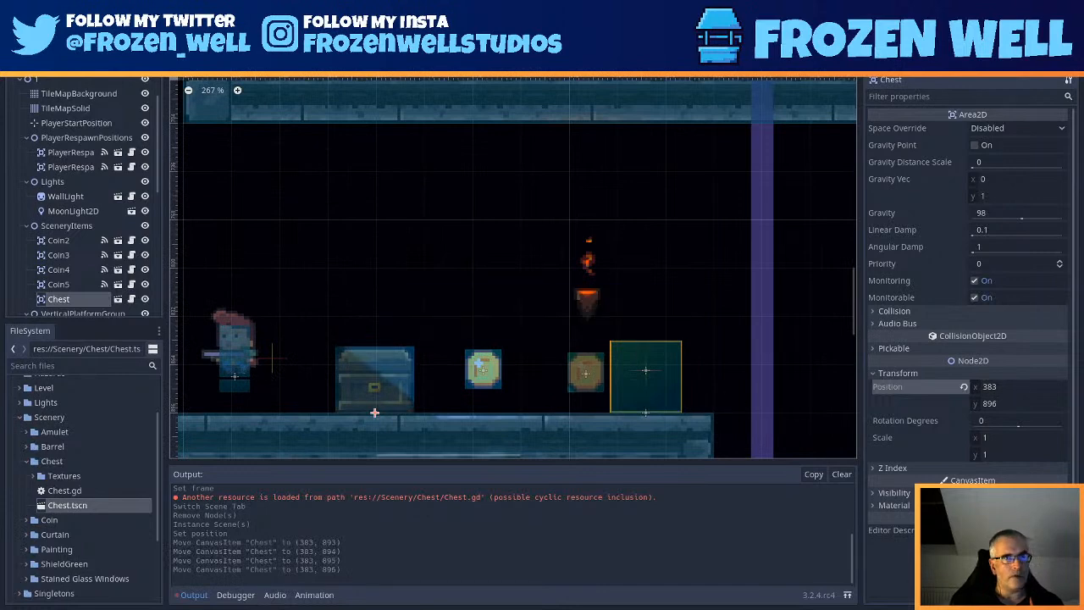
- Run the game, walk the player right across the Chest and back left to test its opening, and close the game
{"action": "key", "text": "F5"}
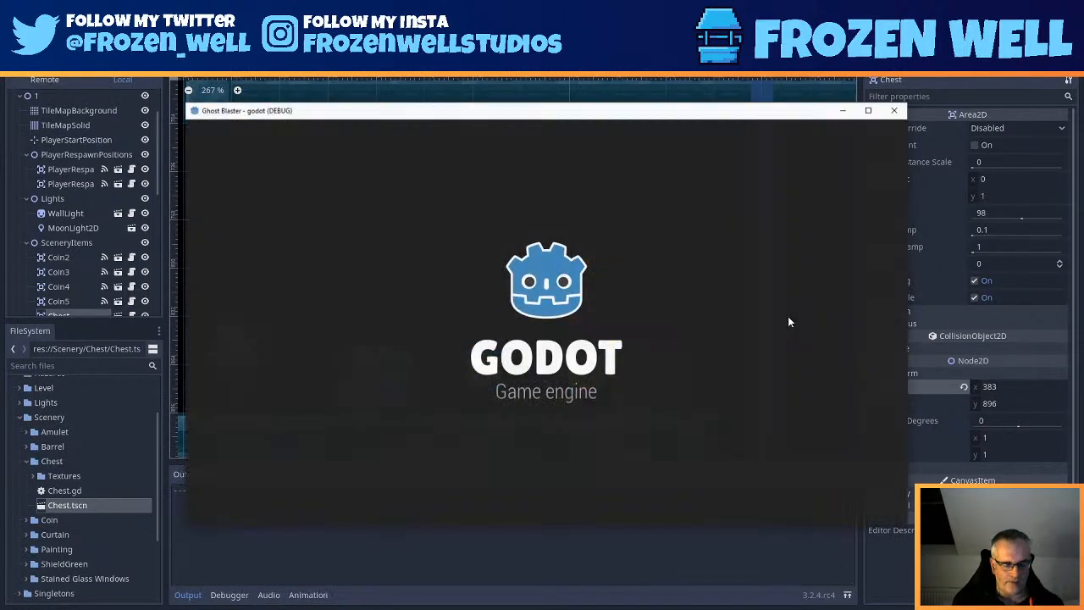
{"action": "key", "text": "Right"}
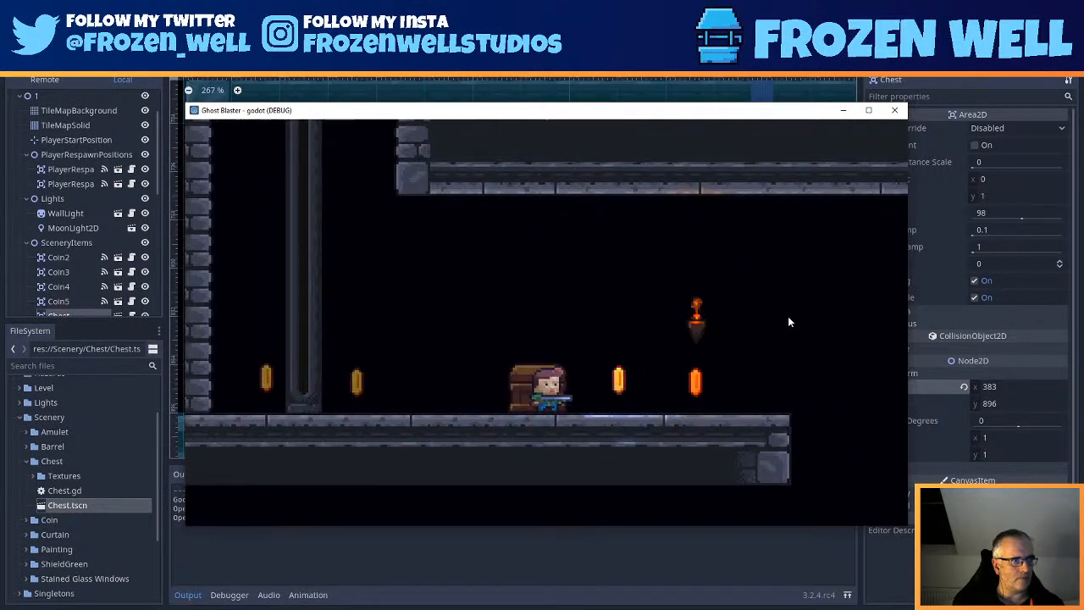
{"action": "key", "text": "Left"}
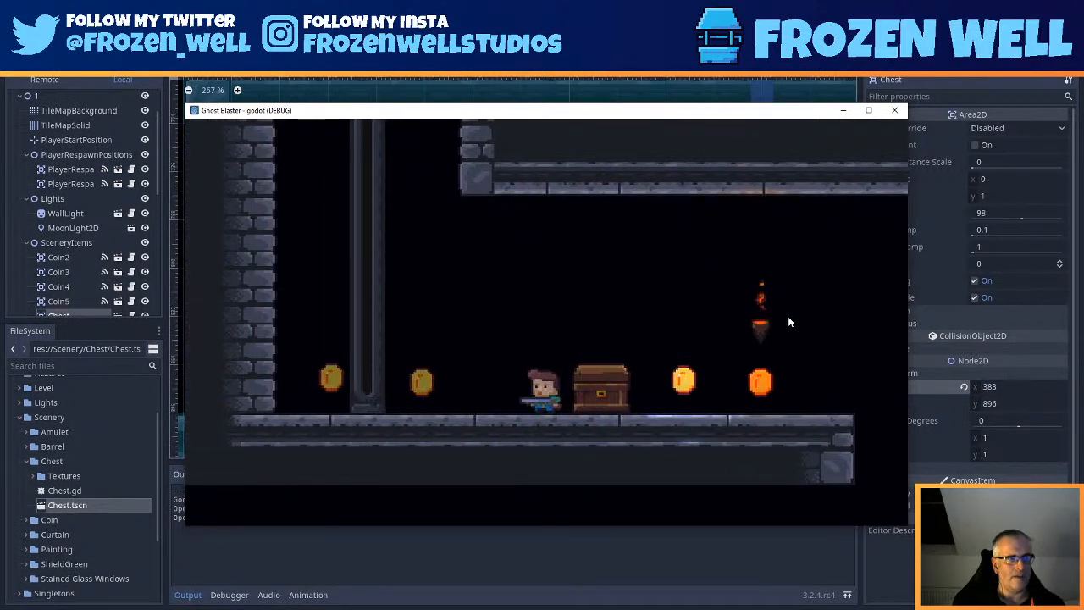
{"action": "left_click", "coordinate": [894, 110]}
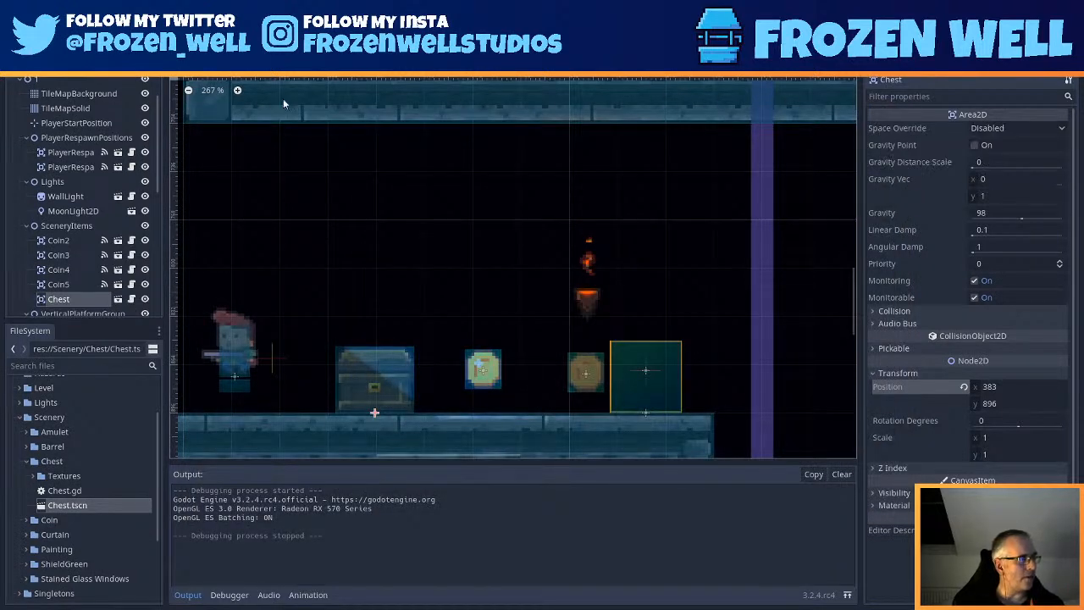
- In the Chest scene, connect the Chest root's body_entered signal to its script's _on_Chest_body_entered method
{"action": "left_click", "coordinate": [369, 68]}
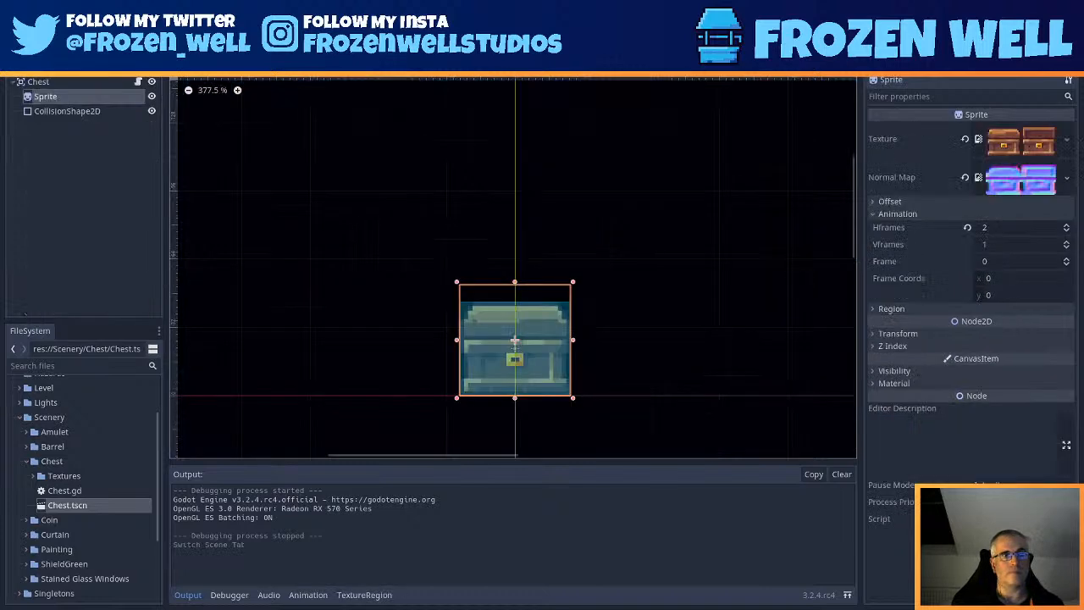
{"action": "left_click", "coordinate": [71, 111]}
{"action": "left_click", "coordinate": [929, 45]}
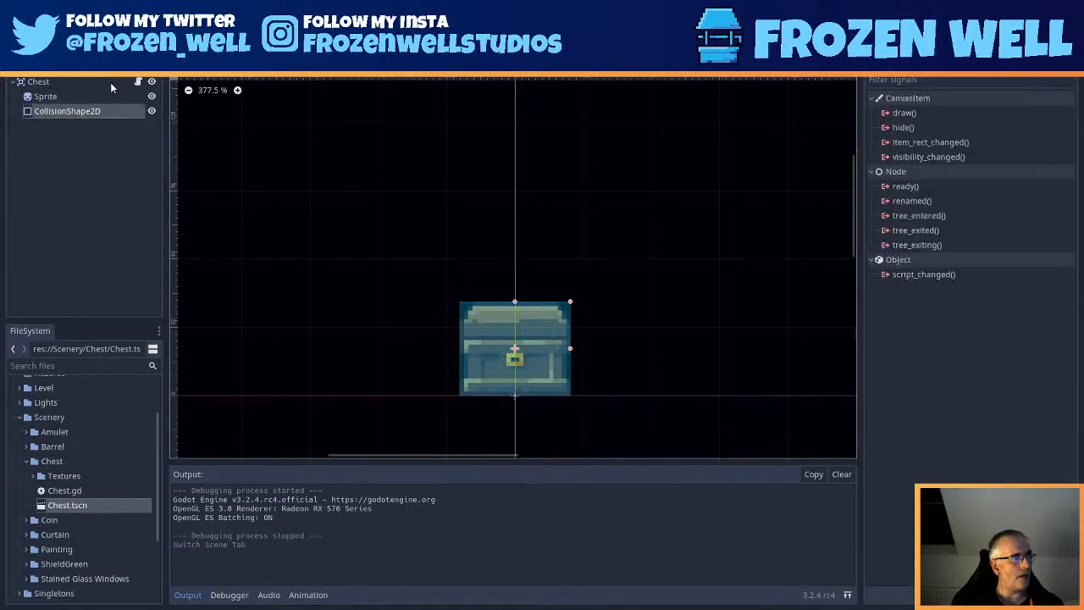
{"action": "left_click", "coordinate": [61, 82]}
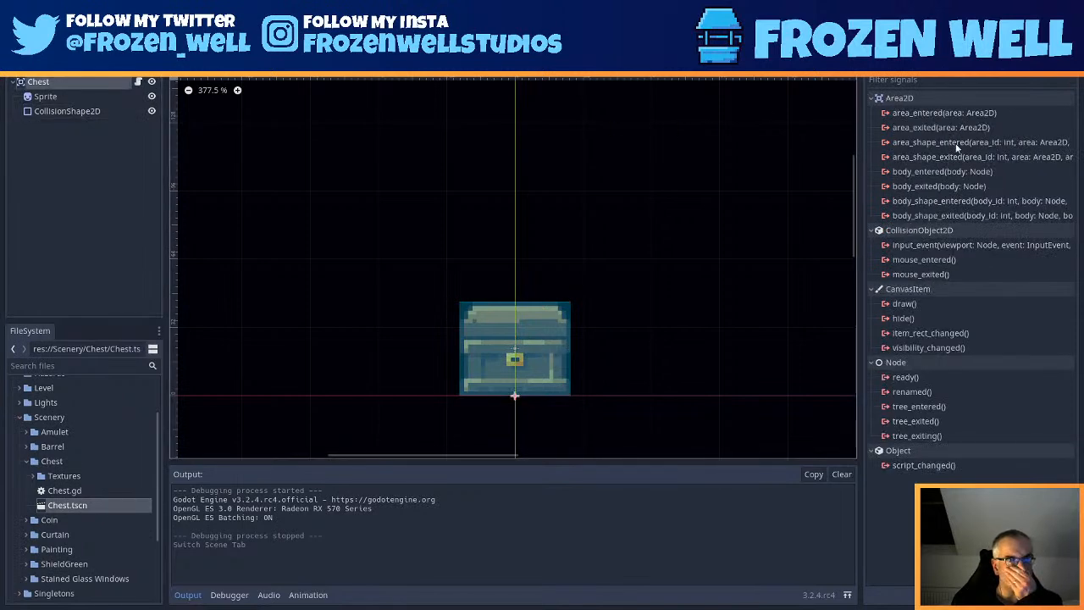
{"action": "double_click", "coordinate": [951, 169]}
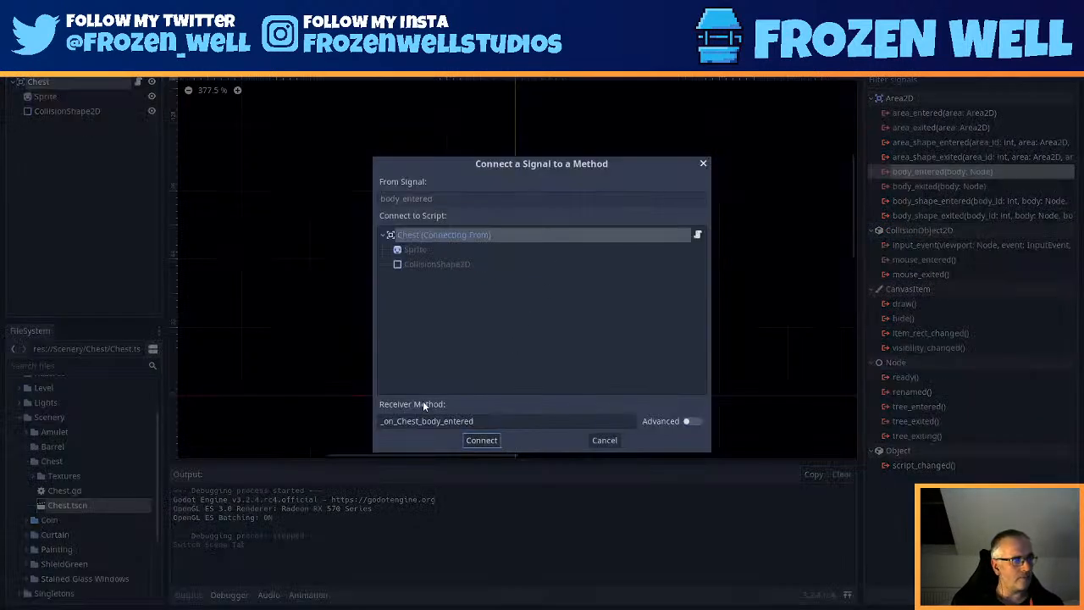
{"action": "left_click", "coordinate": [481, 439]}
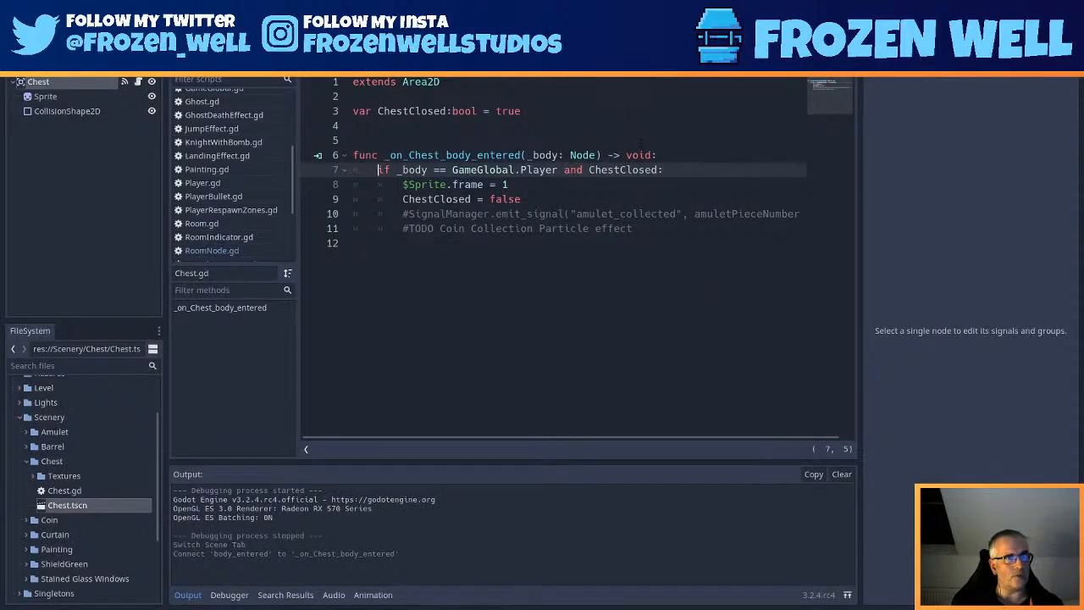
- Return to the level scene, run the game, walk the player into the Chest and over the coins to test them, and close the game
{"action": "left_click", "coordinate": [593, 50]}
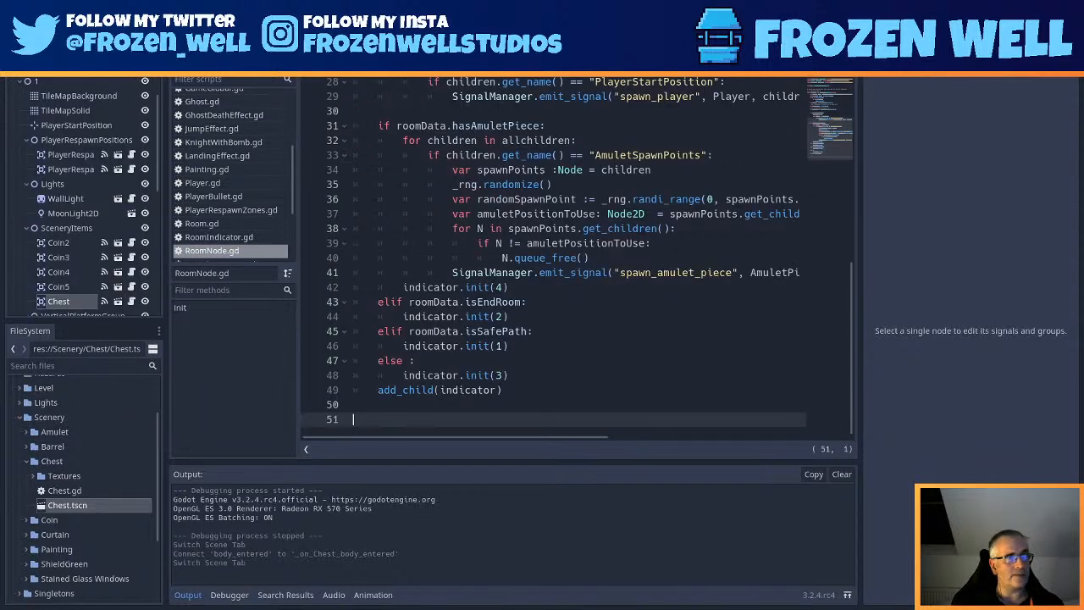
{"action": "left_click", "coordinate": [467, 29]}
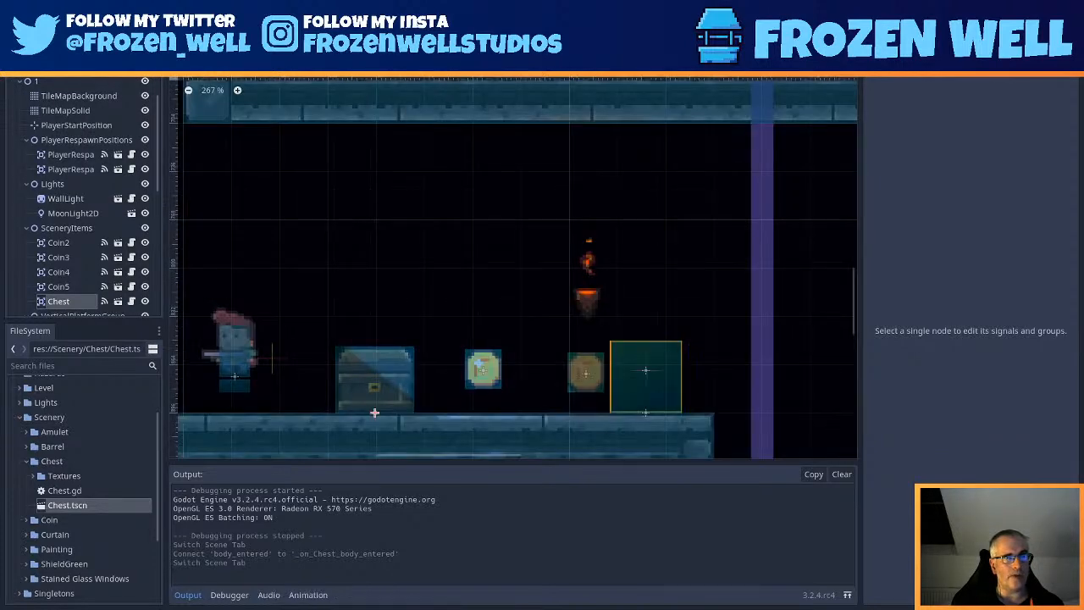
{"action": "key", "text": "F5"}
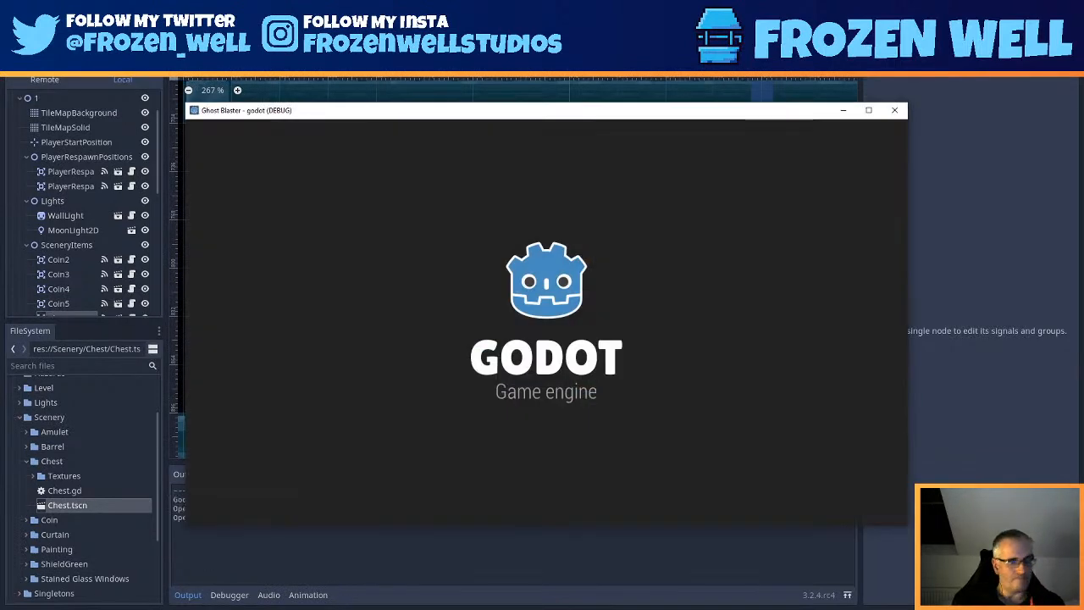
{"action": "key", "text": "Right"}
{"action": "key", "text": "Left"}
{"action": "key", "text": "Right"}
{"action": "key", "text": "Left"}
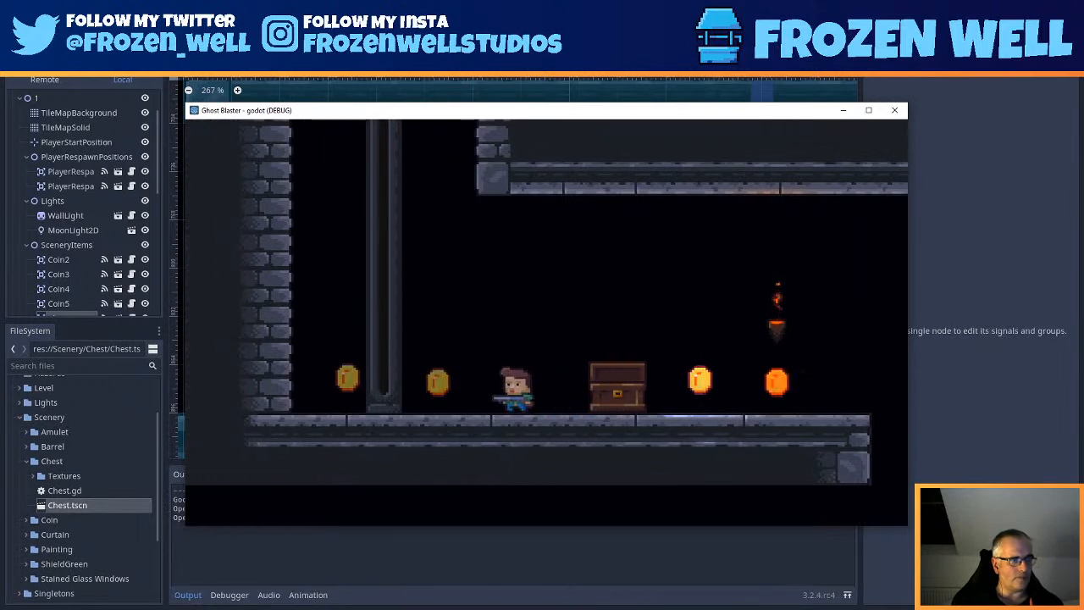
{"action": "key", "text": "Right"}
{"action": "key", "text": "Left"}
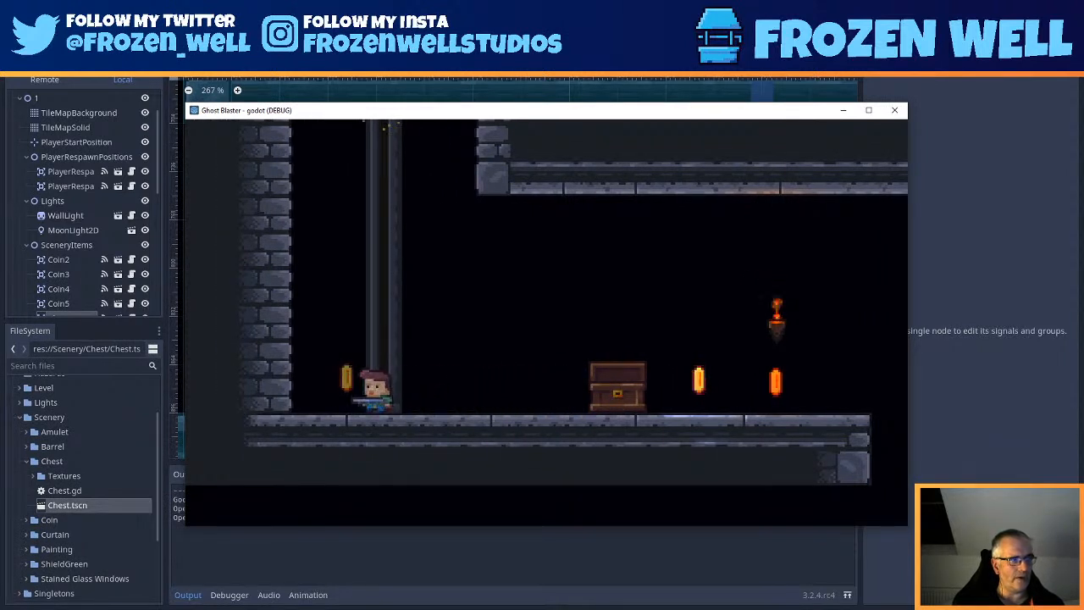
{"action": "key", "text": "Right"}
{"action": "key", "text": "Right"}
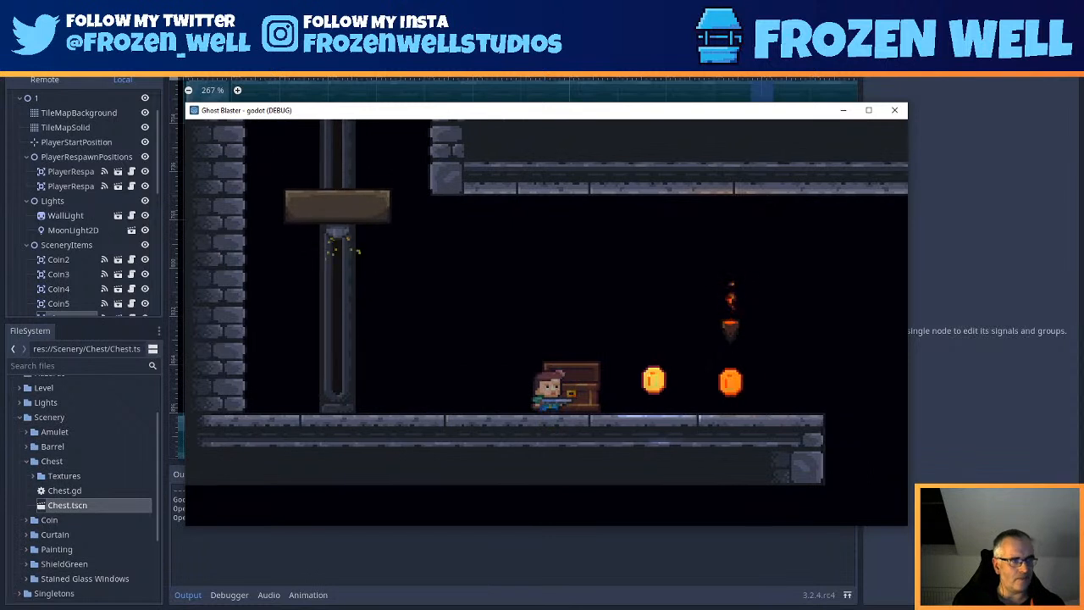
{"action": "key", "text": "Left"}
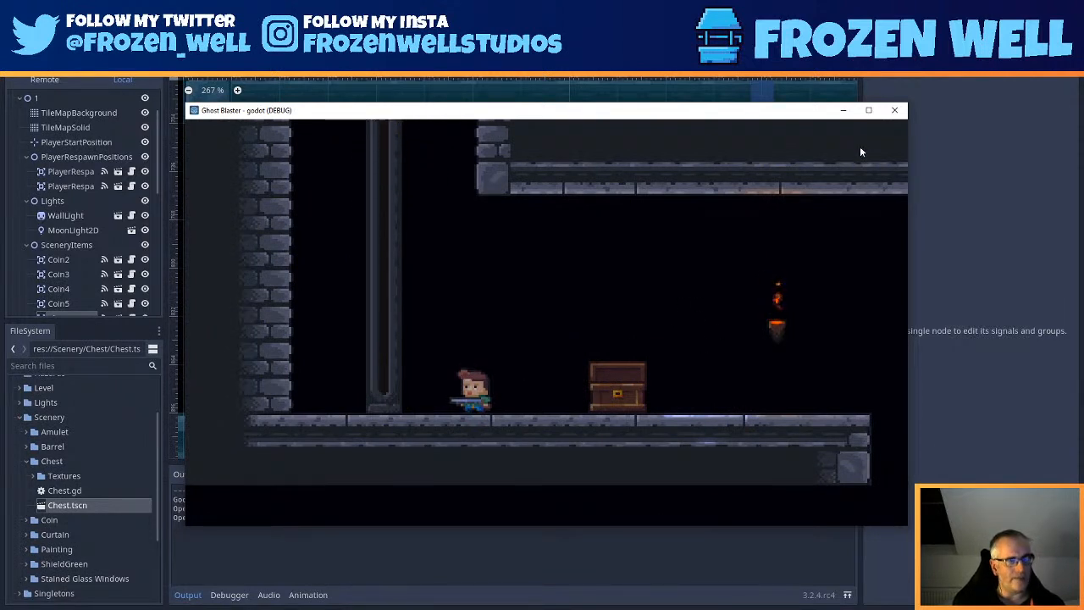
{"action": "left_click", "coordinate": [895, 110]}
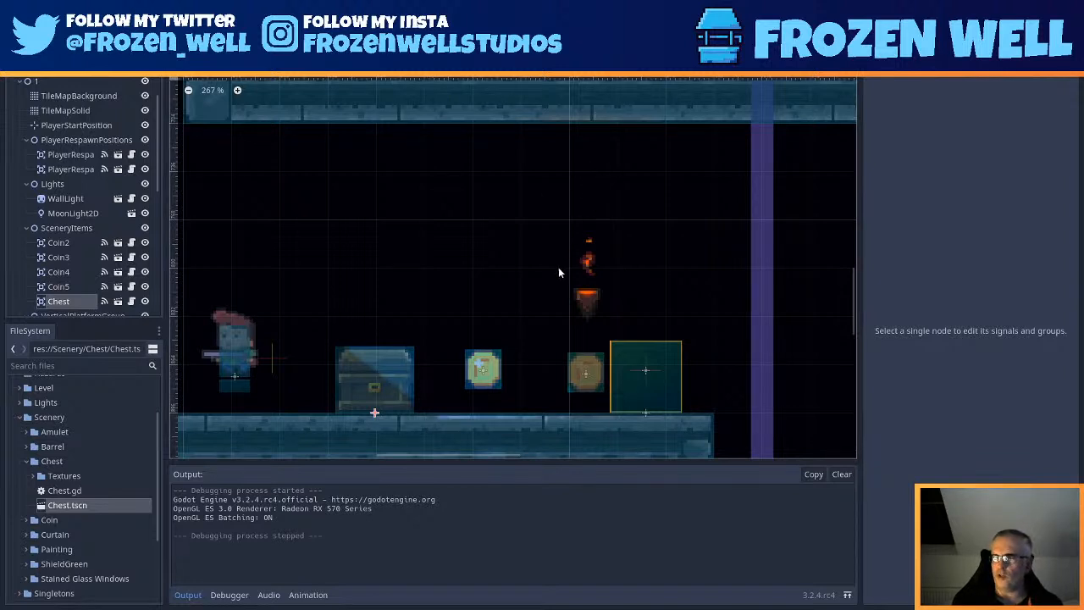
- Switch to Visual Studio Code and open the SignalManager.gd script in the Singletons folder
{"action": "scroll", "coordinate": [503, 268], "scroll_direction": "down", "scroll_amount": 1}
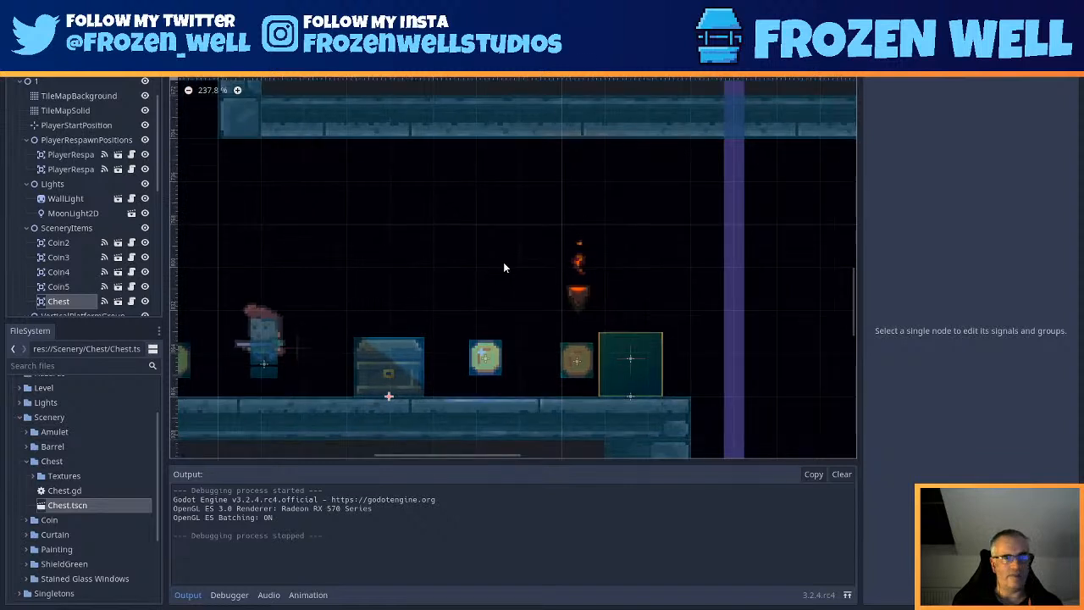
{"action": "scroll", "coordinate": [503, 268], "scroll_direction": "down", "scroll_amount": 1}
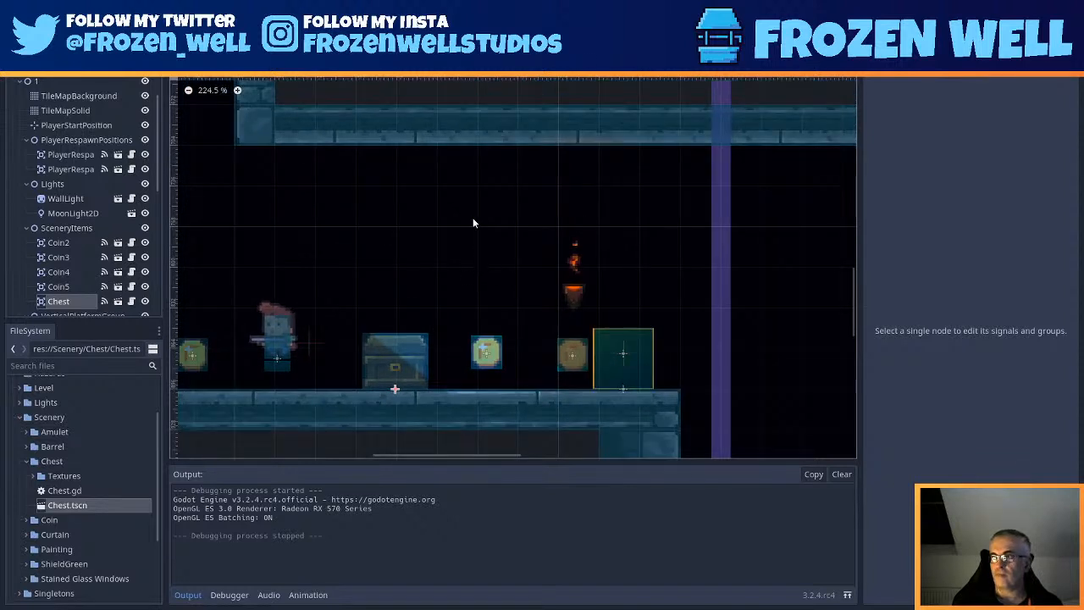
{"action": "middle_click_drag", "start_coordinate": [324, 268], "coordinate": [556, 241]}
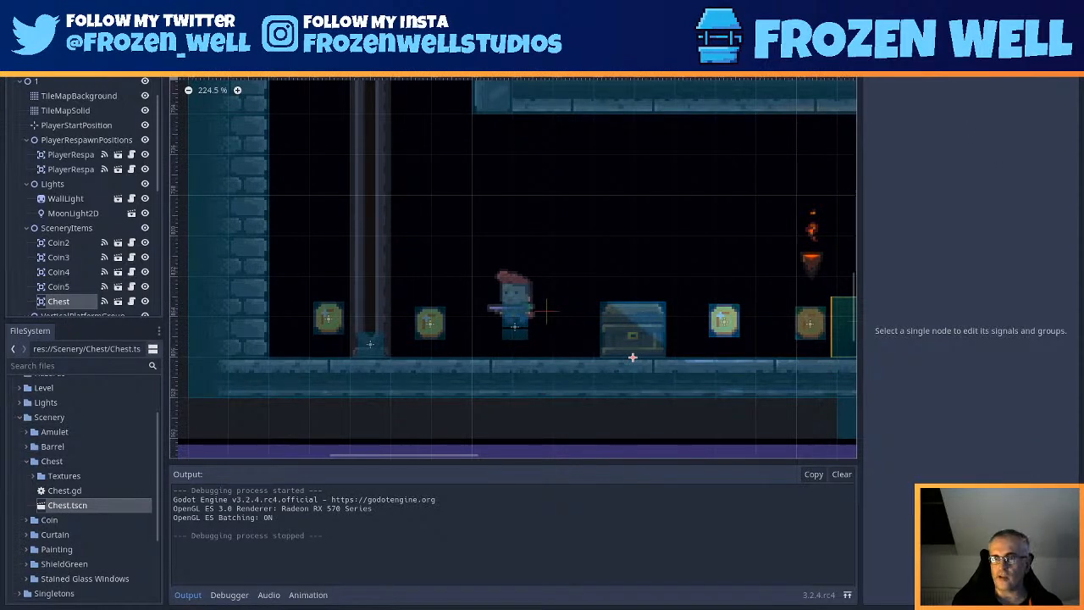
{"action": "key", "text": "alt+Tab"}
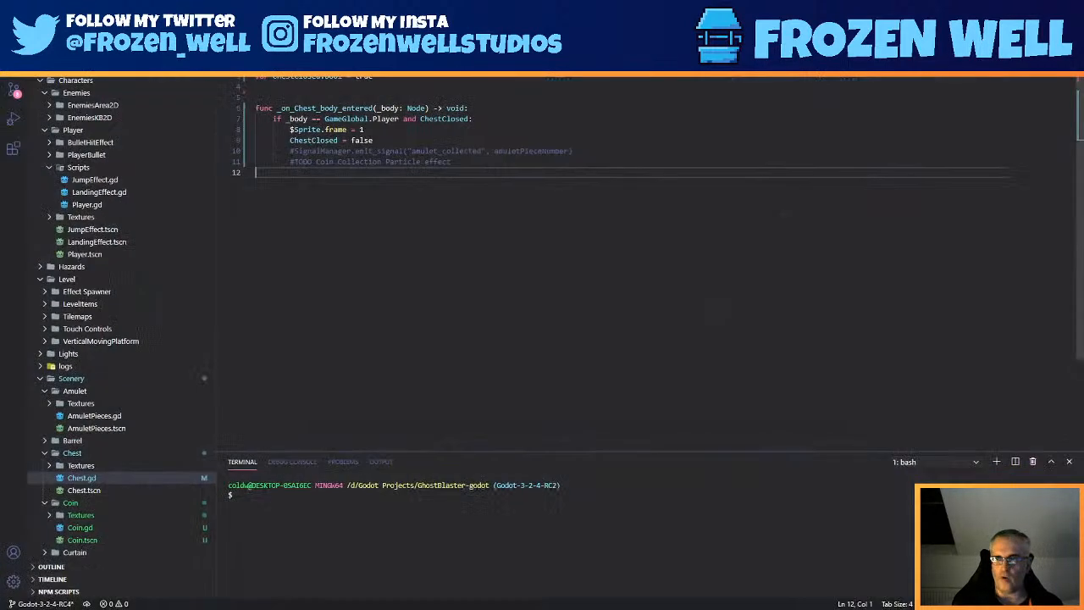
{"action": "key", "text": "alt+Tab"}
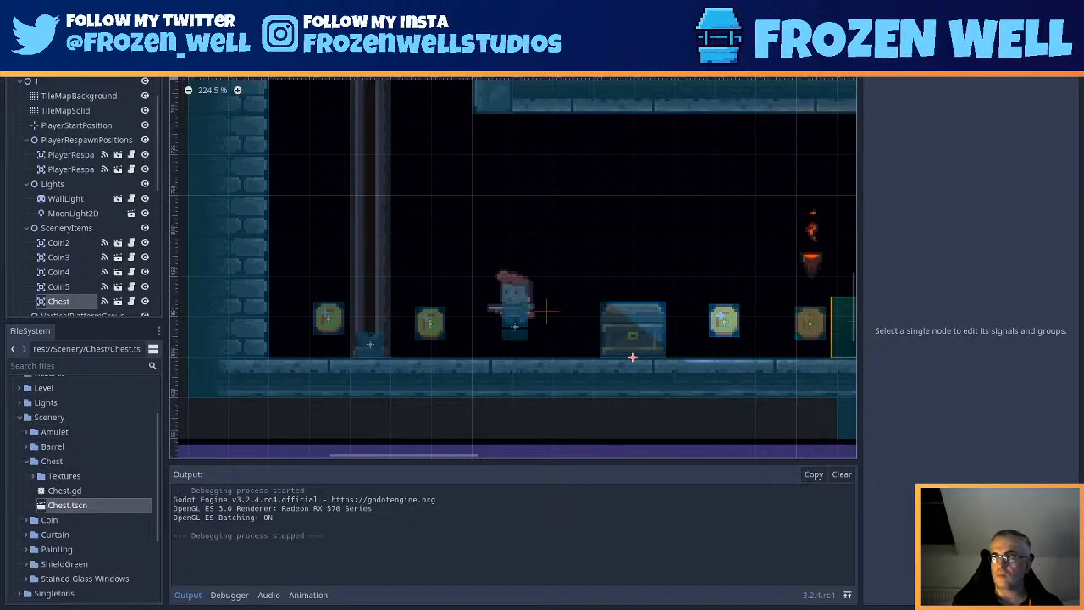
{"action": "left_click_drag", "start_coordinate": [843, 161], "coordinate": [758, 88]}
{"action": "left_click", "coordinate": [866, 86]}
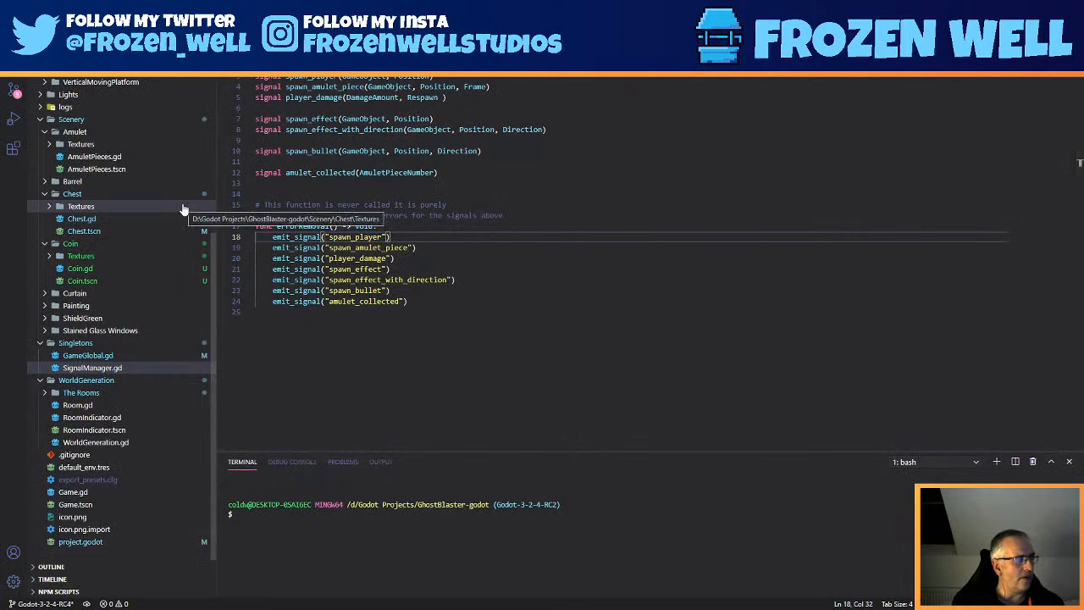
- Try to declare a spawn_coin signal below amulet_collected in SignalManager.gd
{"action": "left_click", "coordinate": [471, 173]}
{"action": "key", "text": "Down"}
{"action": "key", "text": "Return"}
{"action": "key", "text": "Return"}
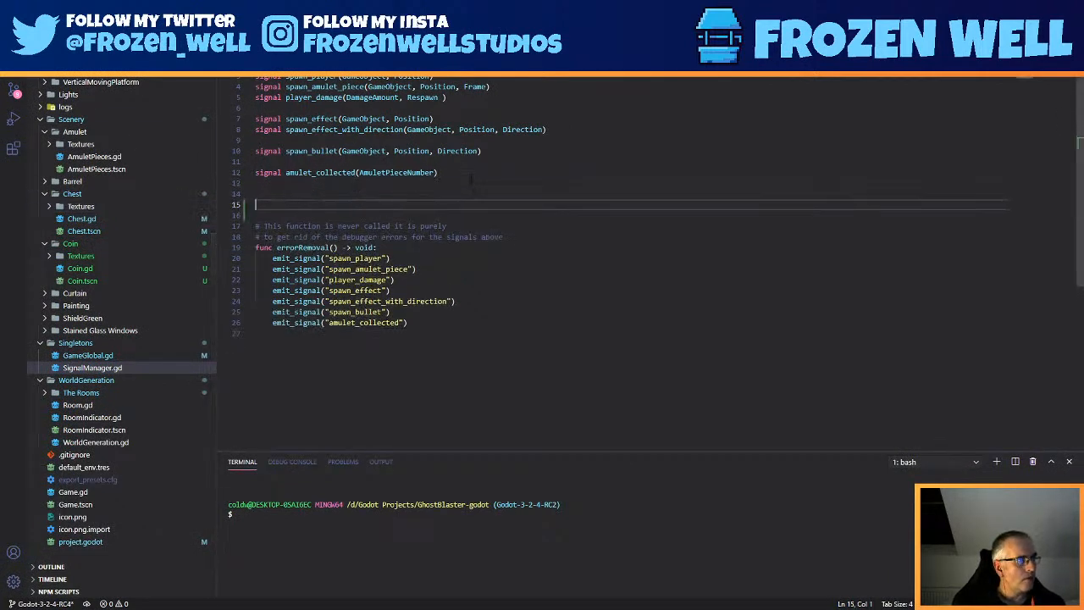
{"action": "type", "text": "signal "}
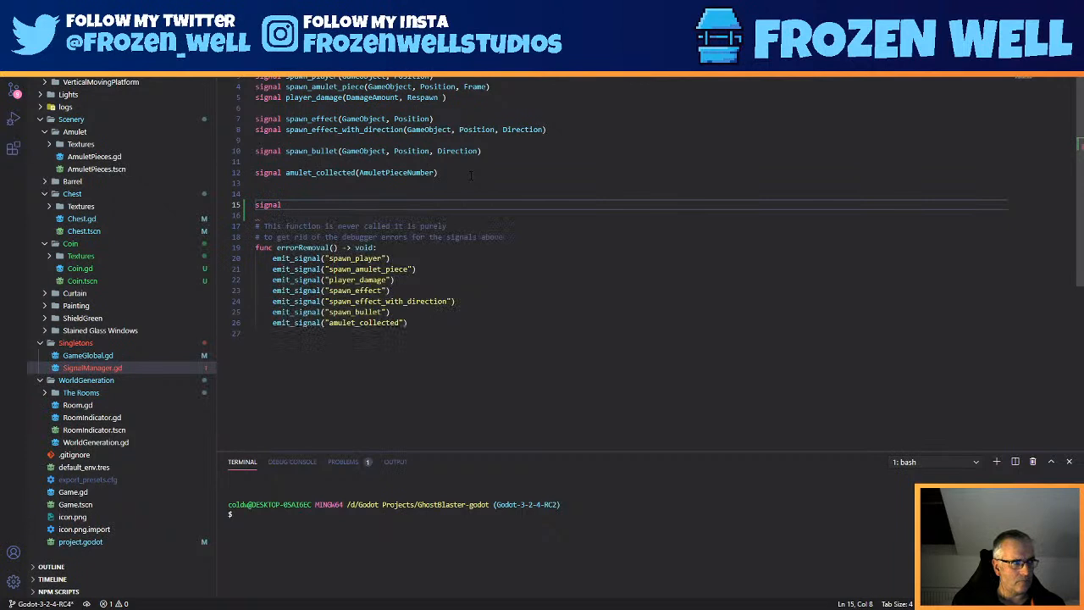
{"action": "type", "text": "c"}
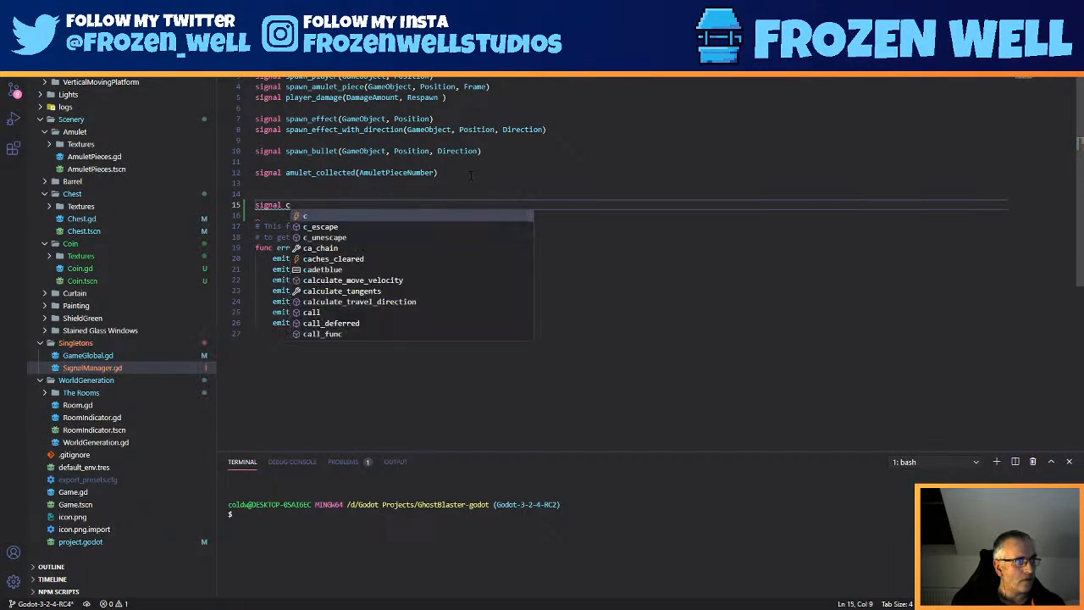
{"action": "key", "text": "BackSpace"}
{"action": "type", "text": "spawn"}
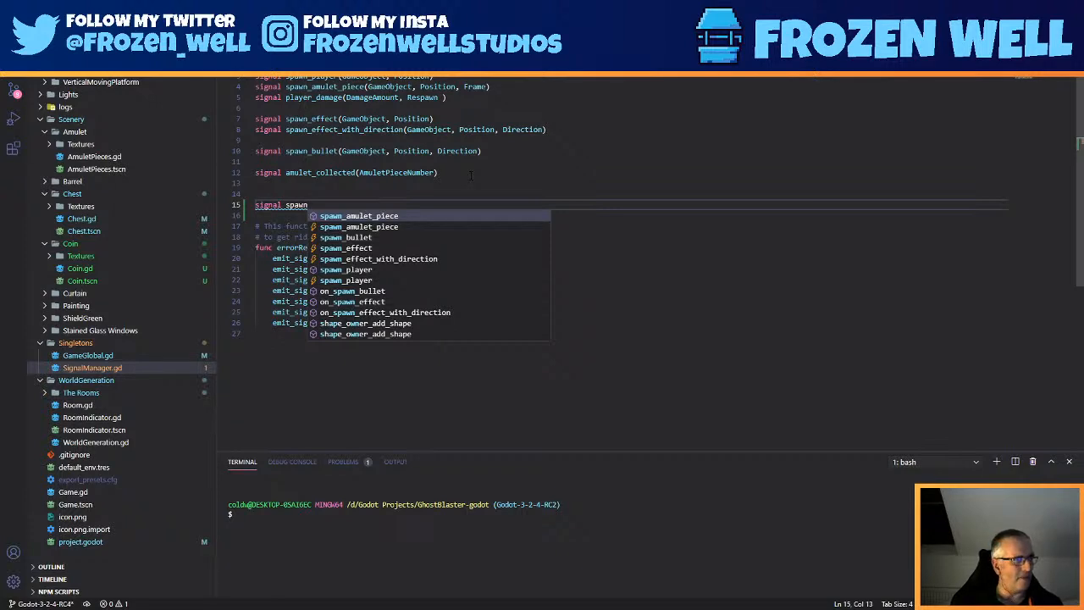
{"action": "type", "text": "_"}
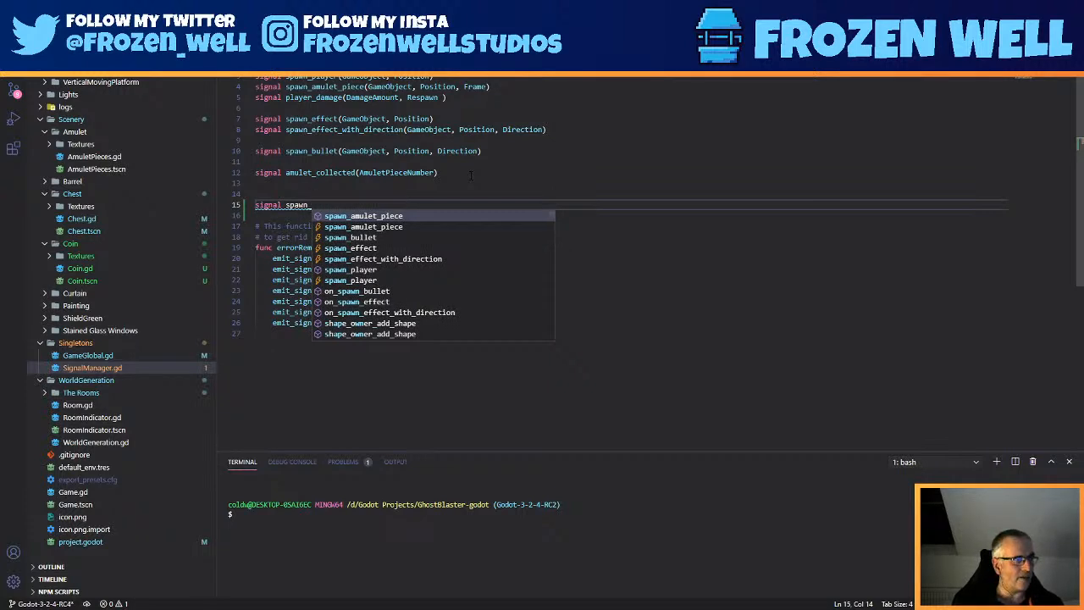
{"action": "type", "text": "coin"}
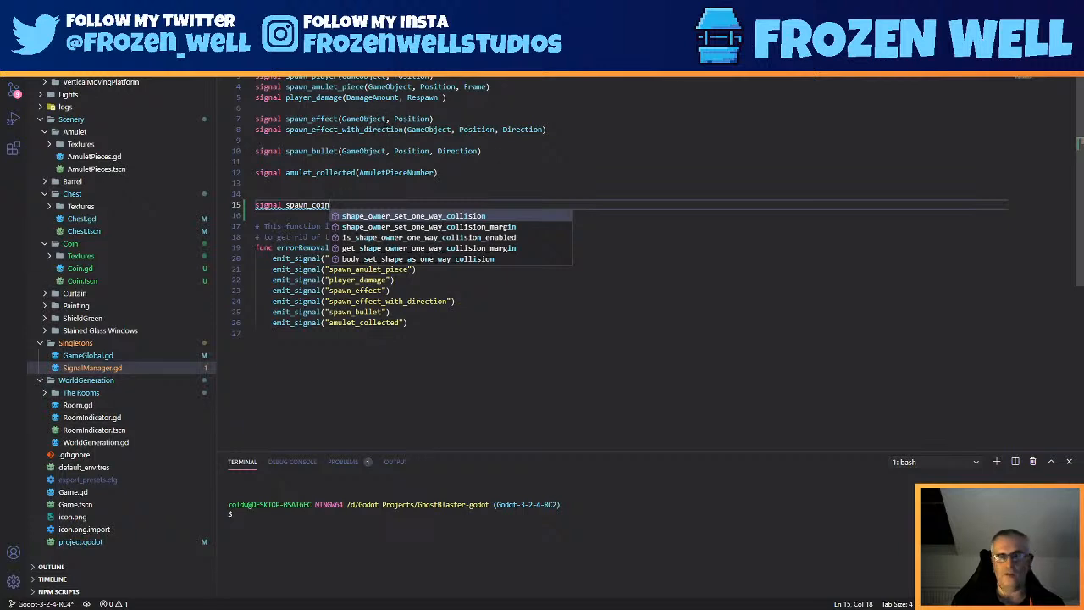
{"action": "key", "text": "shift+Up"}
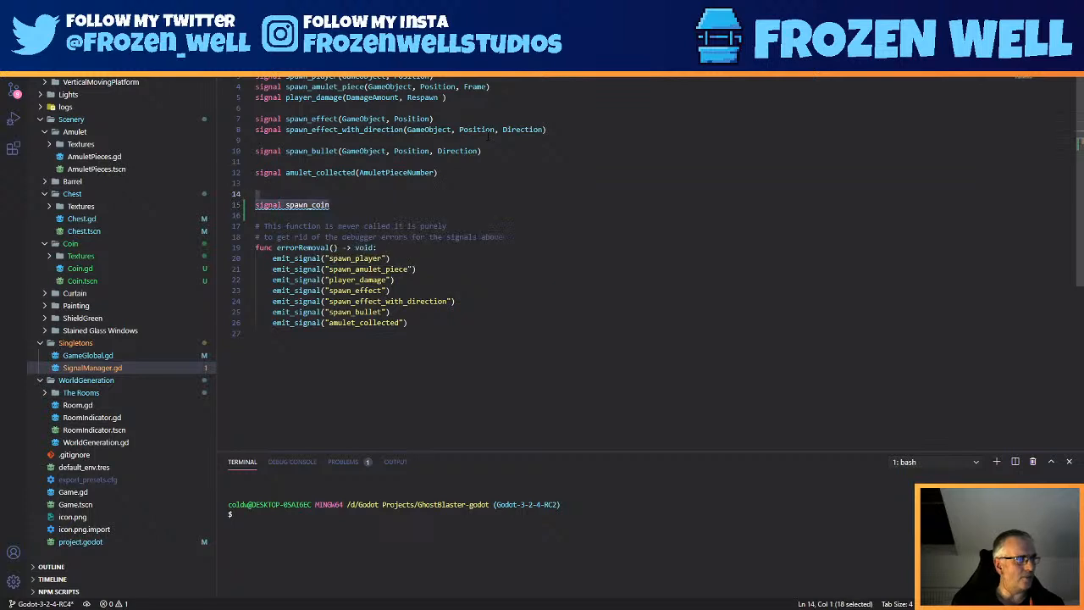
{"action": "key", "text": "BackSpace"}
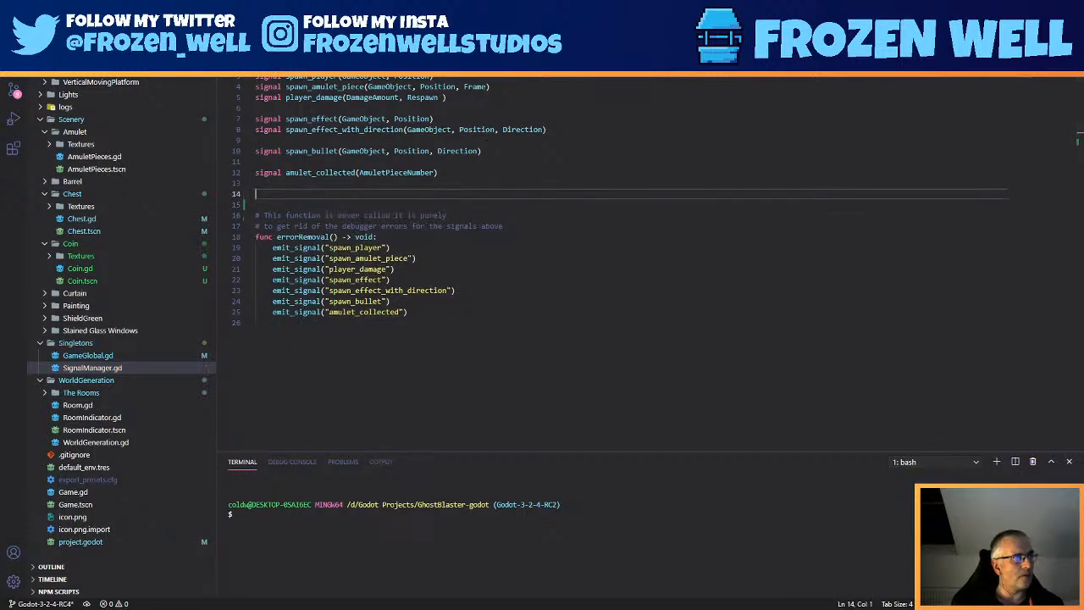
- Open Player.gd and search it for "emit" to find an existing spawn_effect signal call
{"action": "left_click", "coordinate": [423, 27]}
{"action": "left_click", "coordinate": [487, 284]}
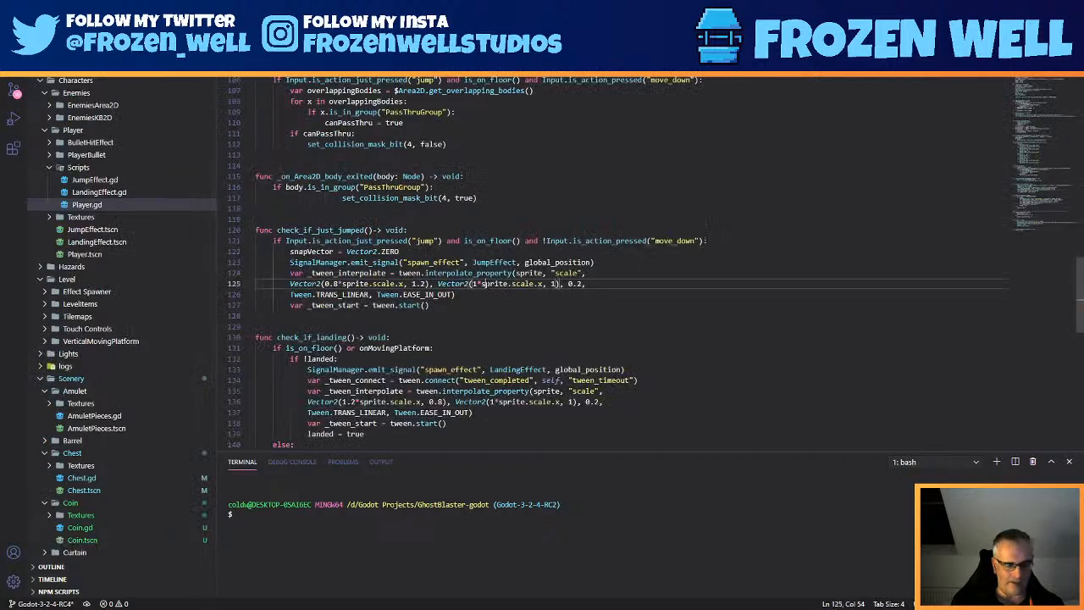
{"action": "type", "text": "emis"}
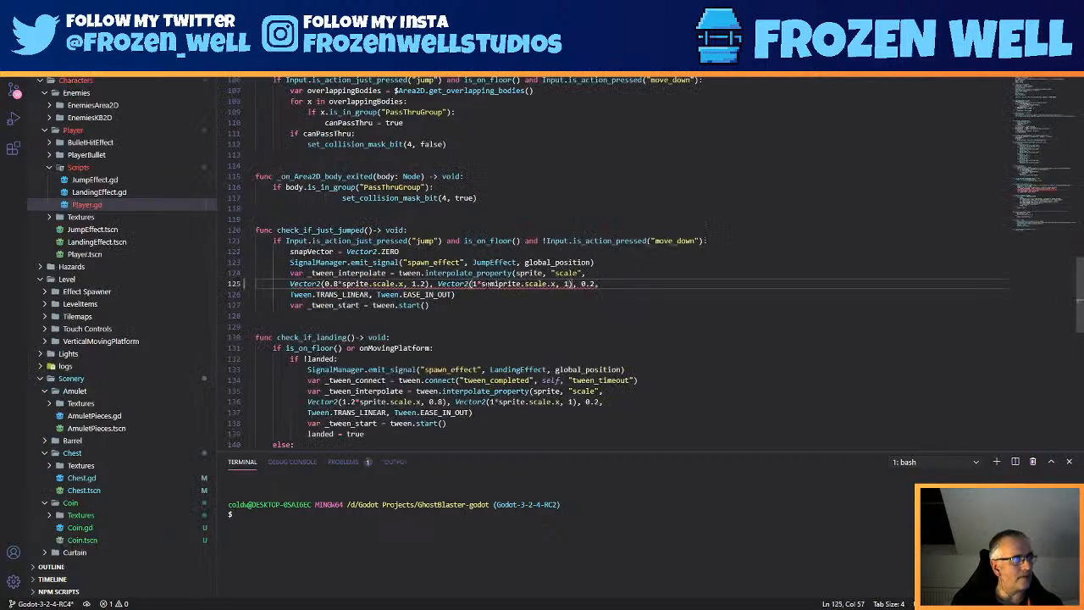
{"action": "key", "text": "BackSpace"}
{"action": "key", "text": "BackSpace"}
{"action": "key", "text": "BackSpace"}
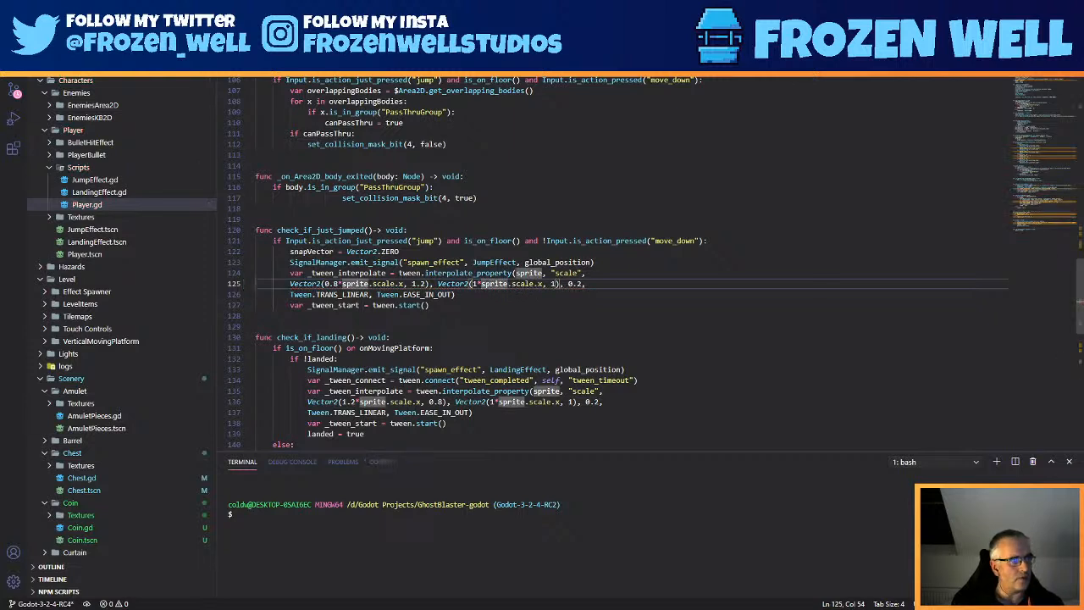
{"action": "type", "text": "emit"}
{"action": "left_click", "coordinate": [494, 294]}
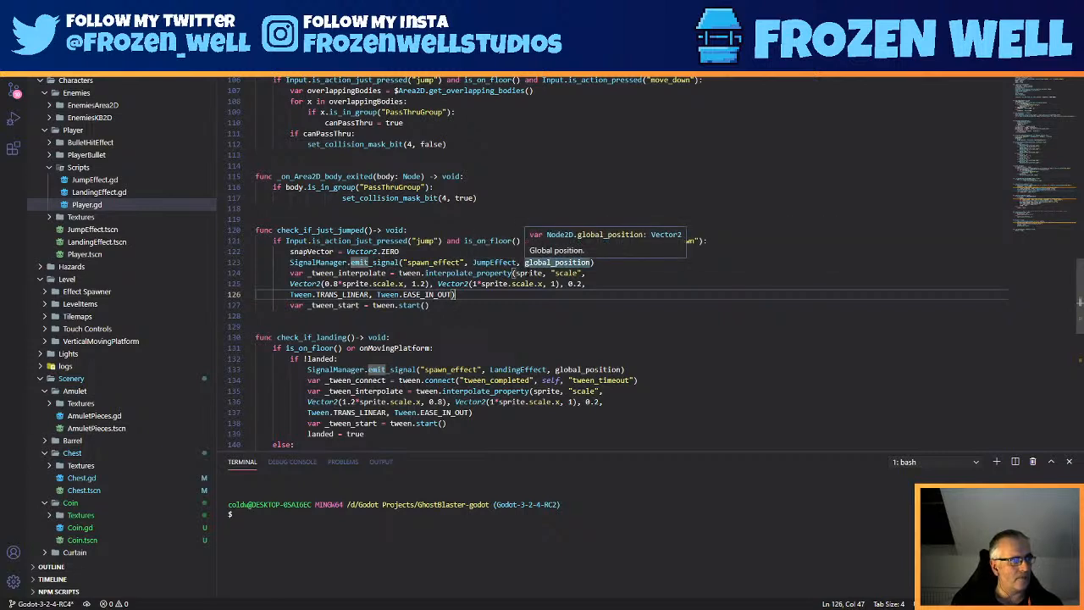
- Copy the spawn_effect emit_signal line with JumpEffect from check_if_just_jumped into Chest.gd, directly below ChestClosed = false
{"action": "left_click", "coordinate": [290, 262]}
{"action": "left_click_drag", "start_coordinate": [290, 262], "coordinate": [595, 263]}
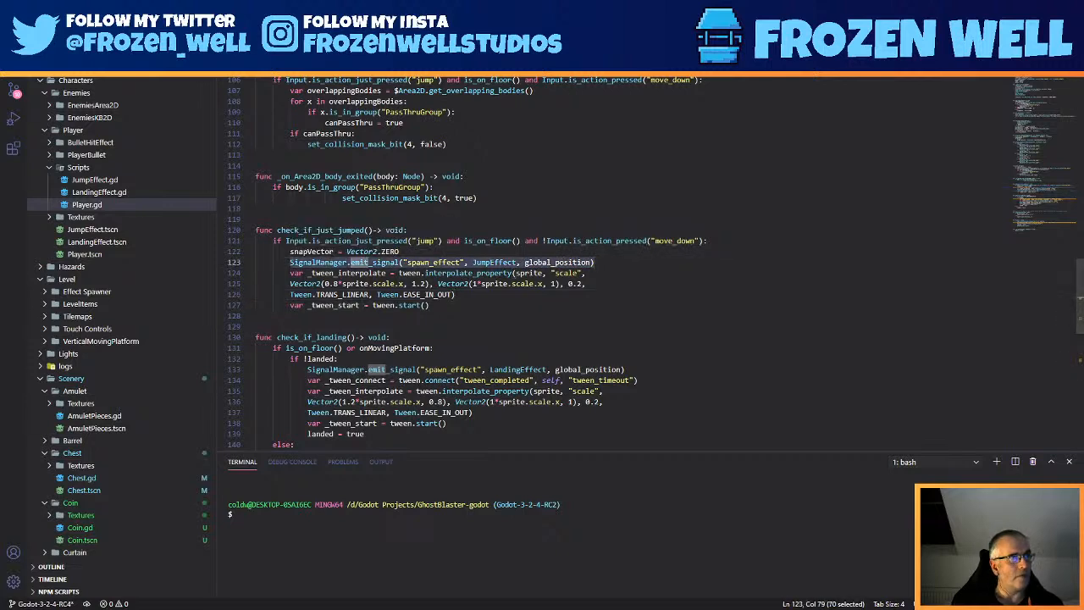
{"action": "key", "text": "ctrl+Tab"}
{"action": "left_click", "coordinate": [409, 137]}
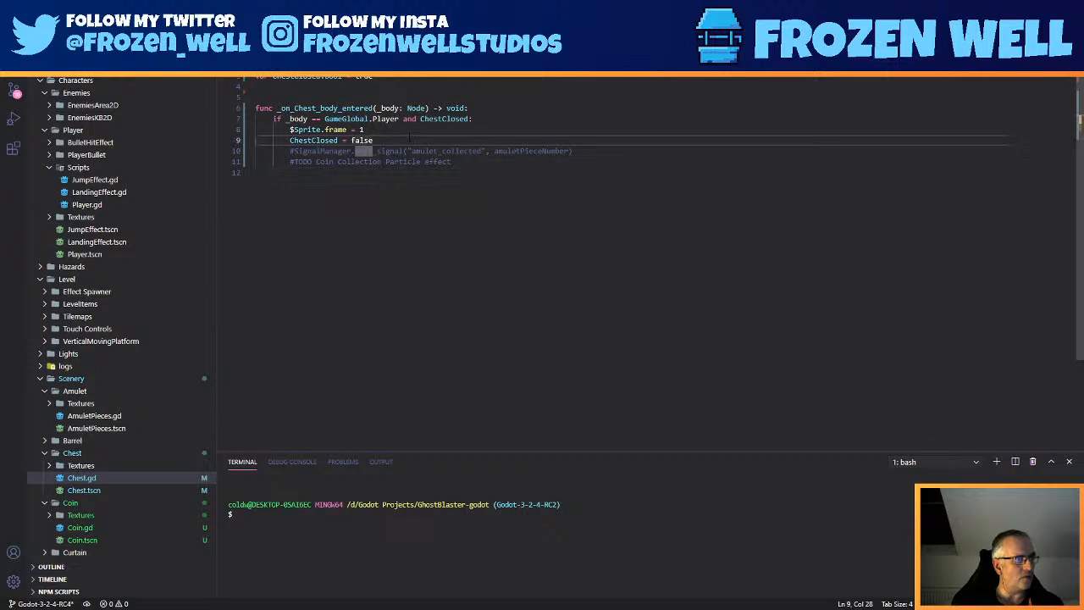
{"action": "key", "text": "Return"}
{"action": "type", "text": "SignalManager.emit_signal(\"spawn_effect\", JumpEffect, global_position)"}
- Copy the JumpEffect PackedScene preload constant from the top of Player.gd into Coin.gd, above the _ready function
{"action": "double_click", "coordinate": [494, 150]}
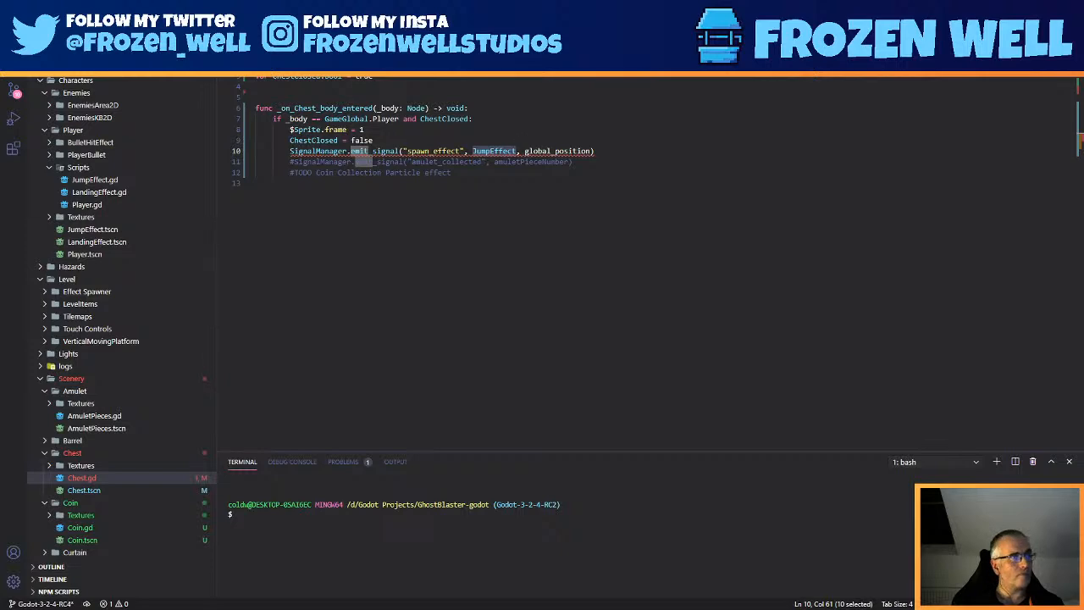
{"action": "key", "text": "ctrl+Tab"}
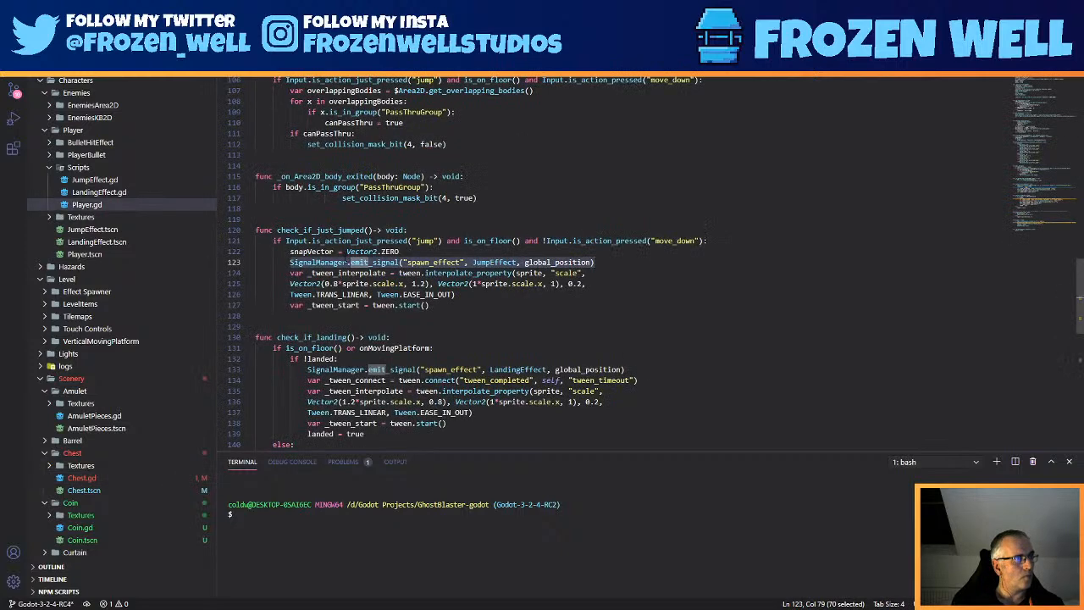
{"action": "double_click", "coordinate": [494, 261]}
{"action": "scroll", "coordinate": [542, 258], "scroll_direction": "up", "scroll_amount": 20}
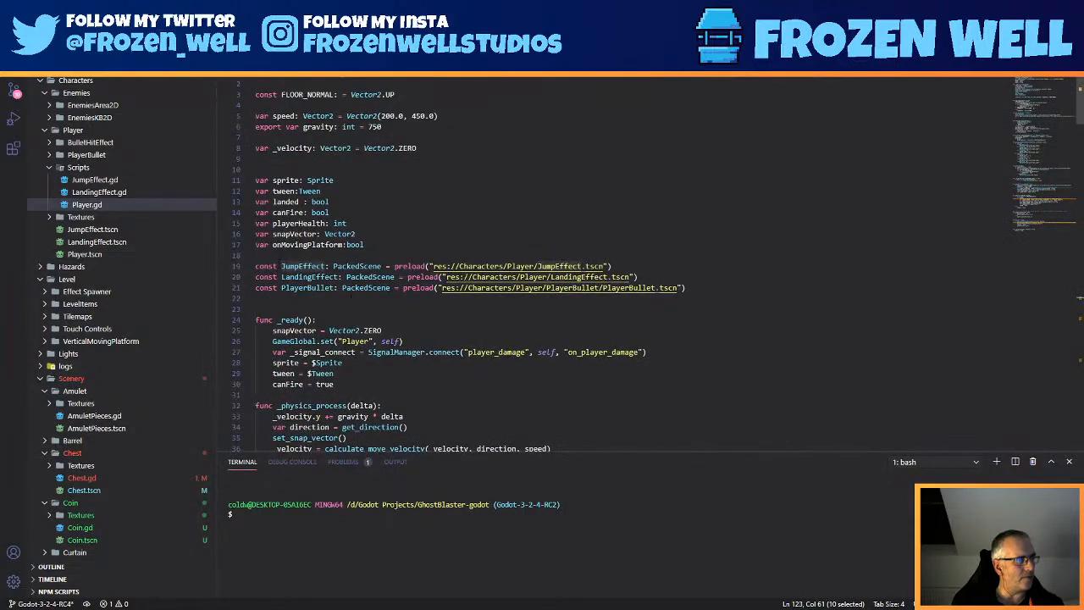
{"action": "left_click_drag", "start_coordinate": [613, 266], "coordinate": [255, 271]}
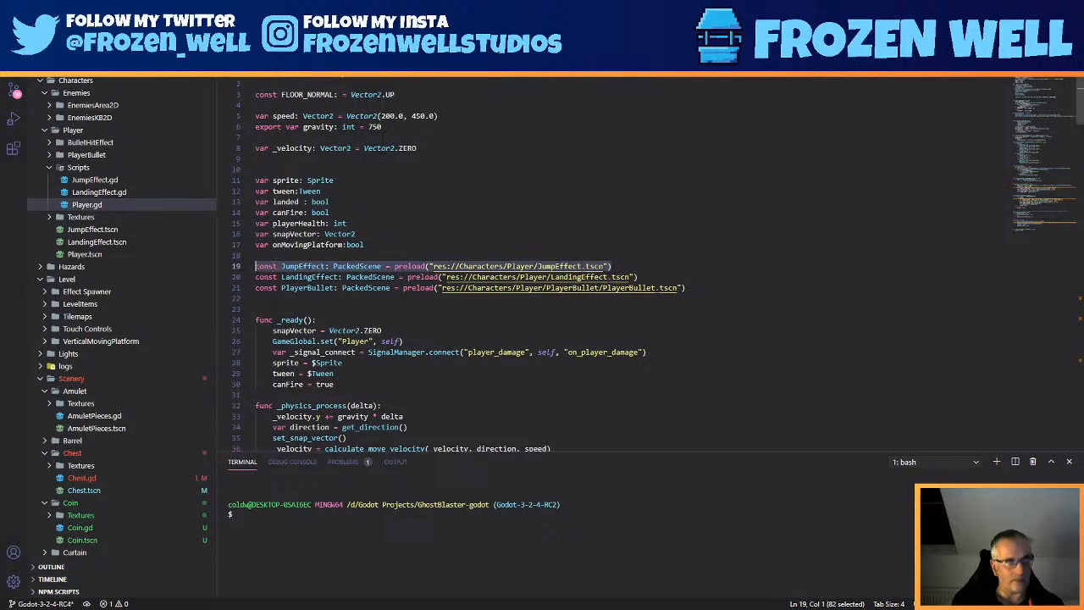
{"action": "key", "text": "ctrl+Tab"}
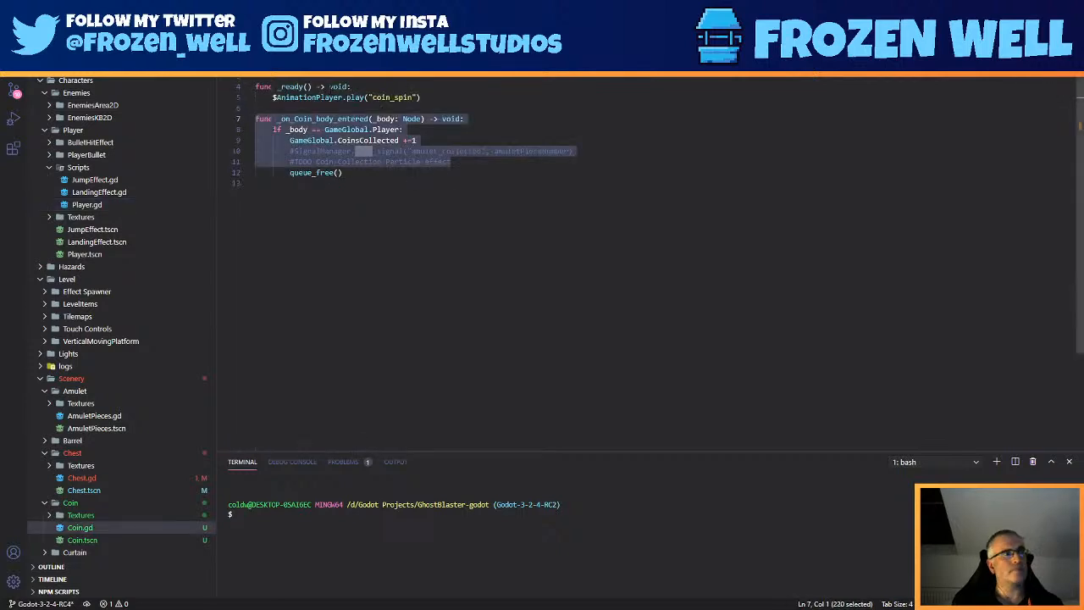
{"action": "left_click", "coordinate": [257, 78]}
{"action": "type", "text": "const JumpEffect: PackedScene = preload(\"res://Characters/Player/JumpEffect.tscn\")"}
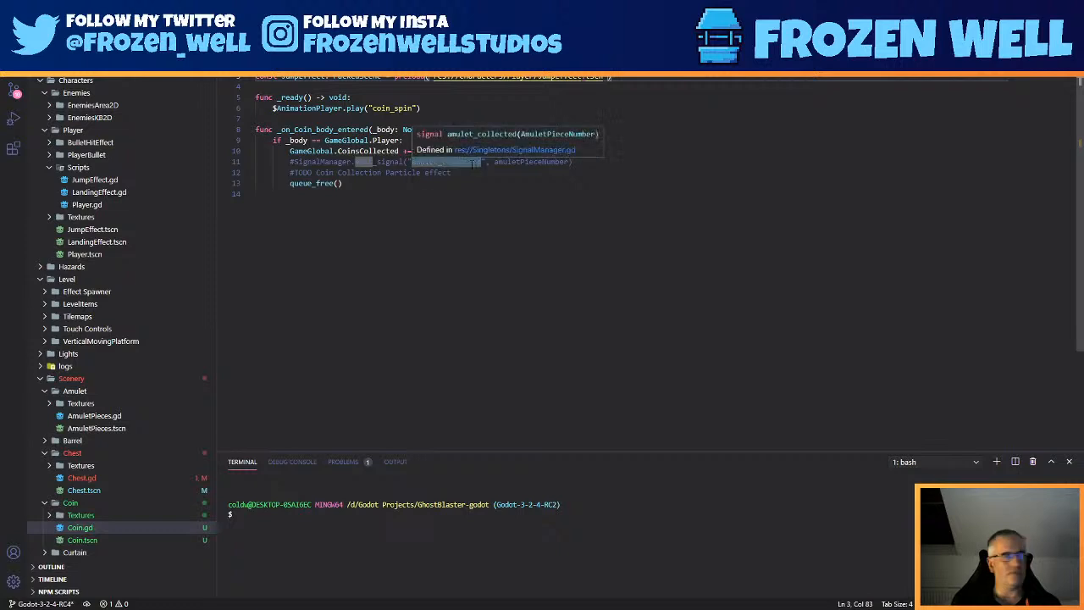
- Add two blank lines at the end of Coin.gd, below the queue_free() call
{"action": "left_click", "coordinate": [457, 196]}
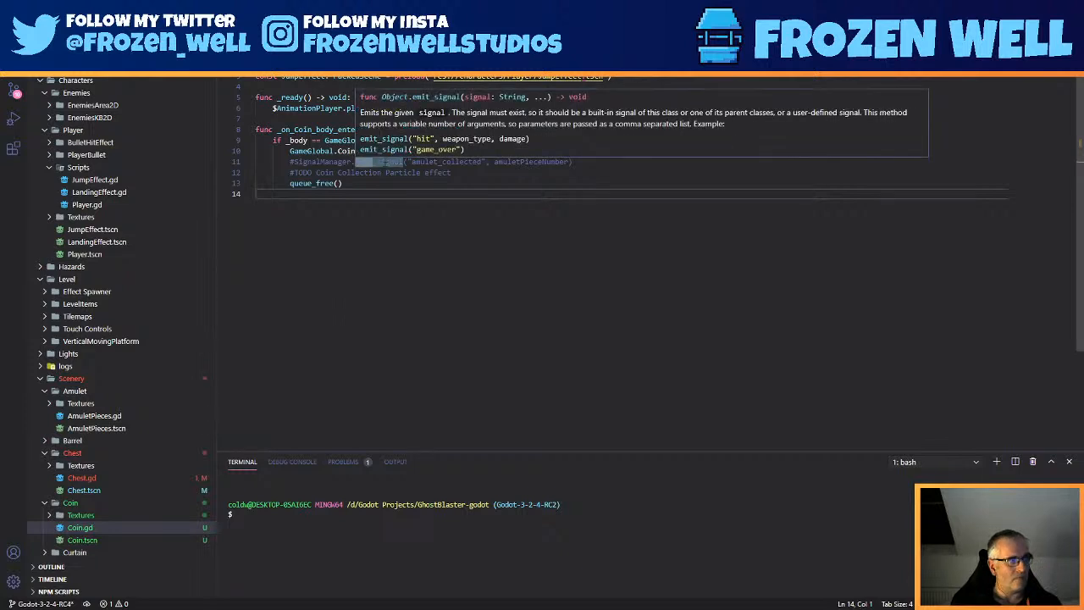
{"action": "key", "text": "Return"}
{"action": "key", "text": "Return"}
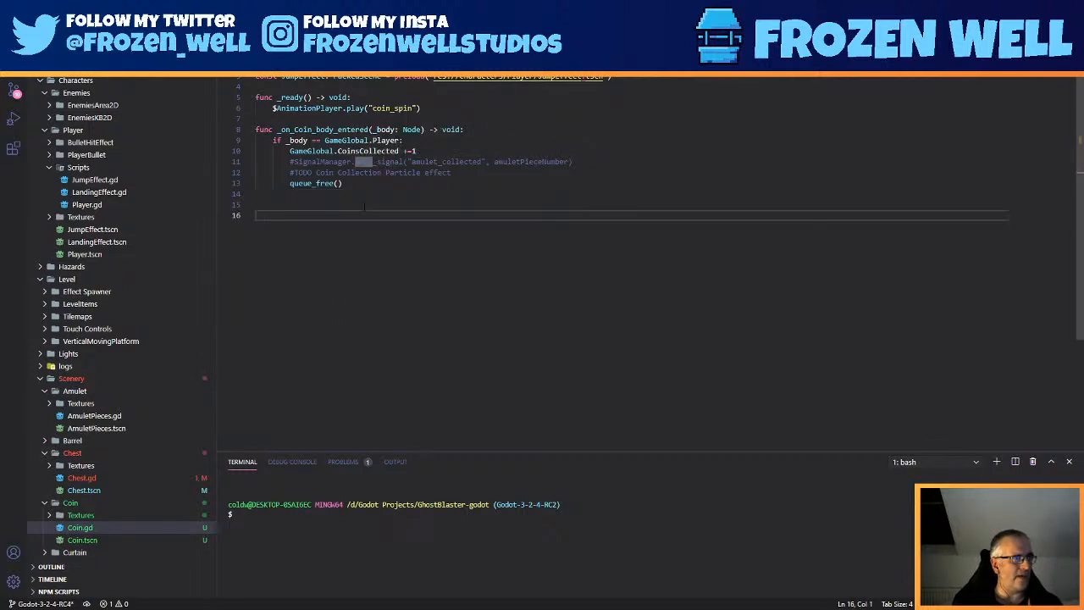
- Rename the pasted JumpEffect constant in Coin.gd to Coin
{"action": "left_click", "coordinate": [333, 78]}
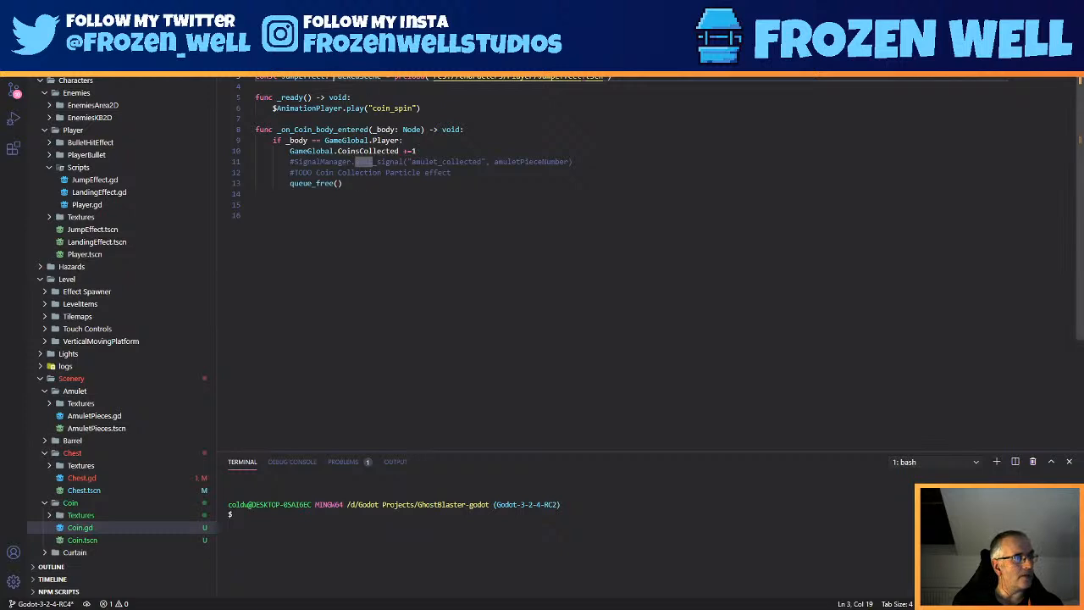
{"action": "double_click", "coordinate": [303, 77]}
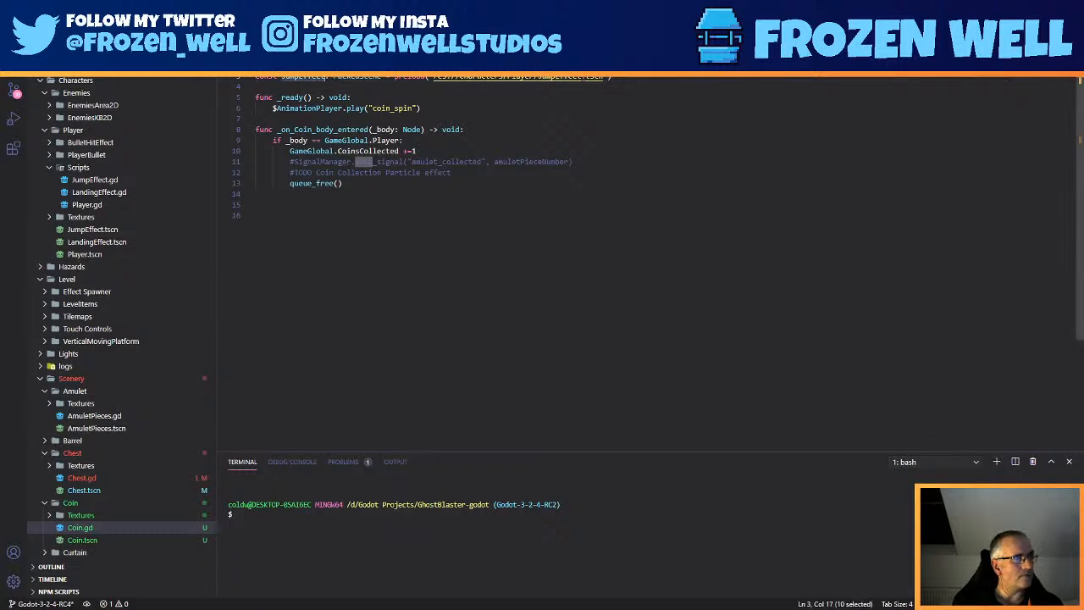
{"action": "type", "text": "Coin"}
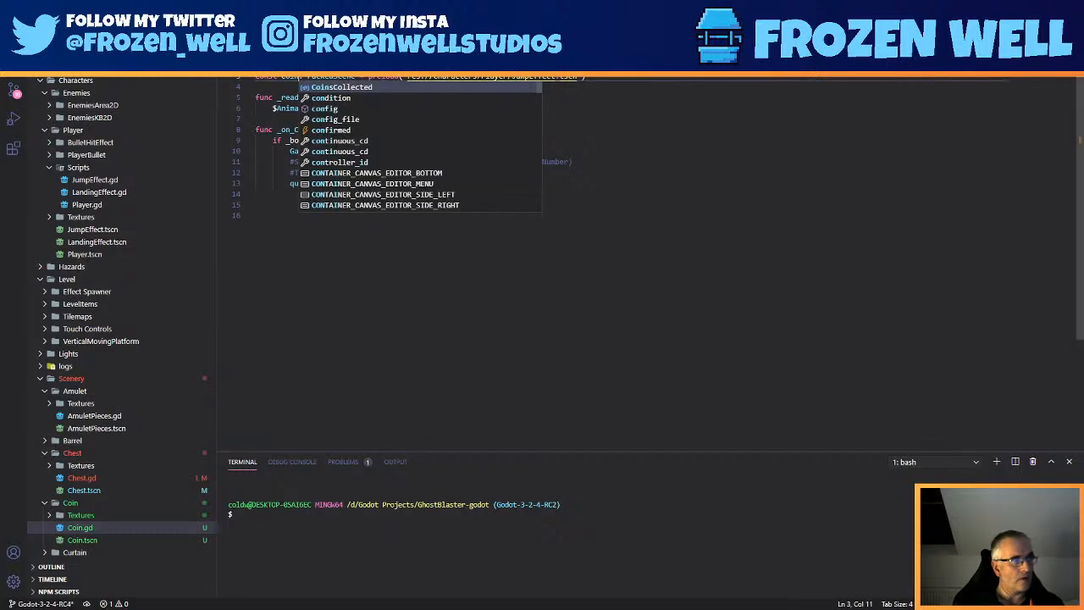
{"action": "left_click", "coordinate": [656, 108]}
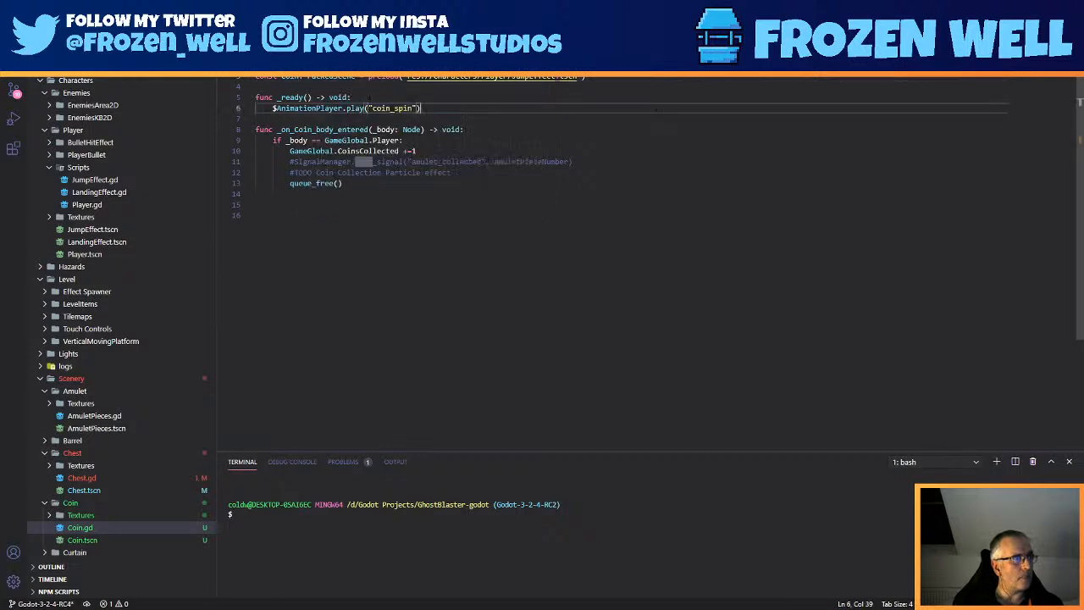
{"action": "left_click_drag", "start_coordinate": [367, 77], "coordinate": [585, 77]}
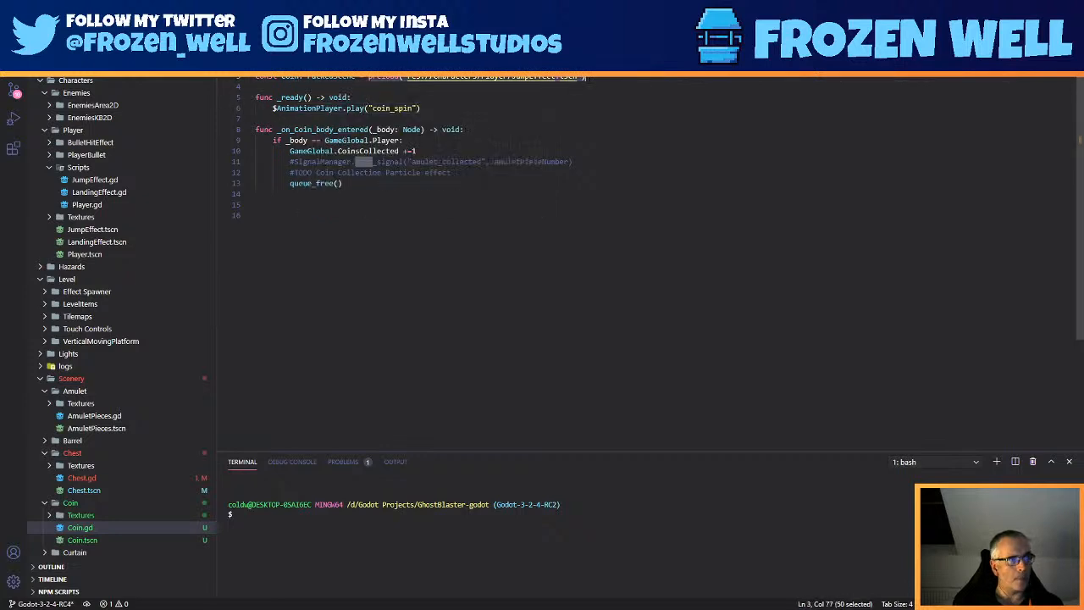
{"action": "type", "text": "preloa"}
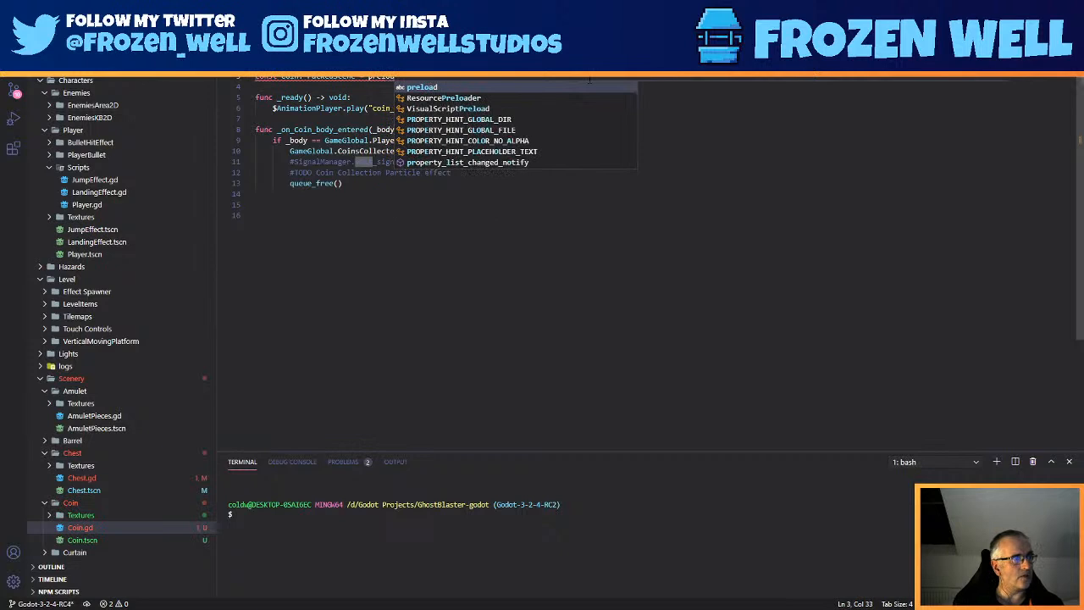
{"action": "type", "text": "d("}
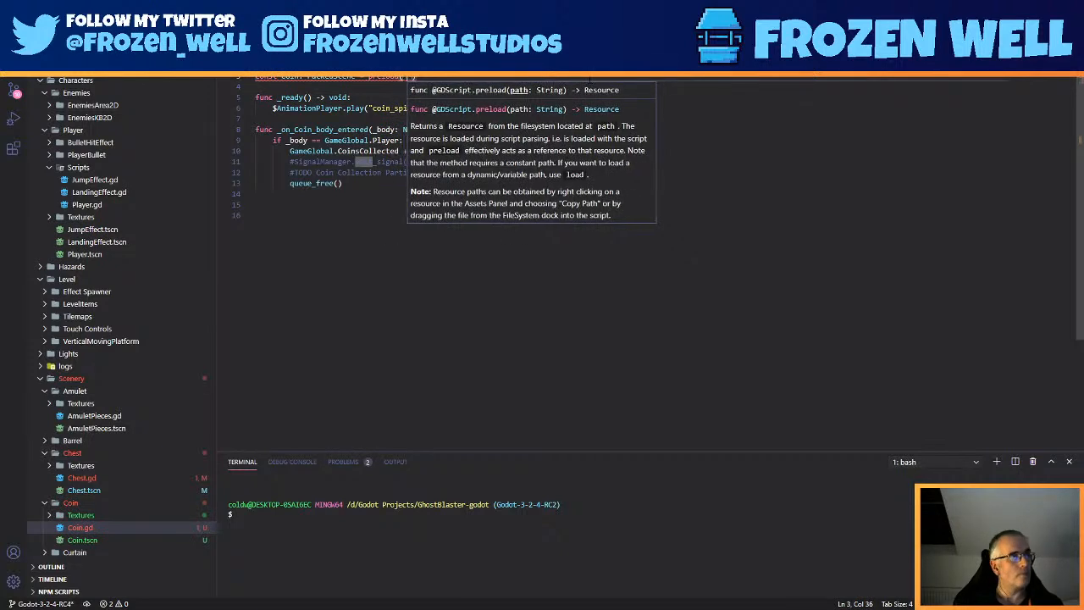
{"action": "type", "text": "\""}
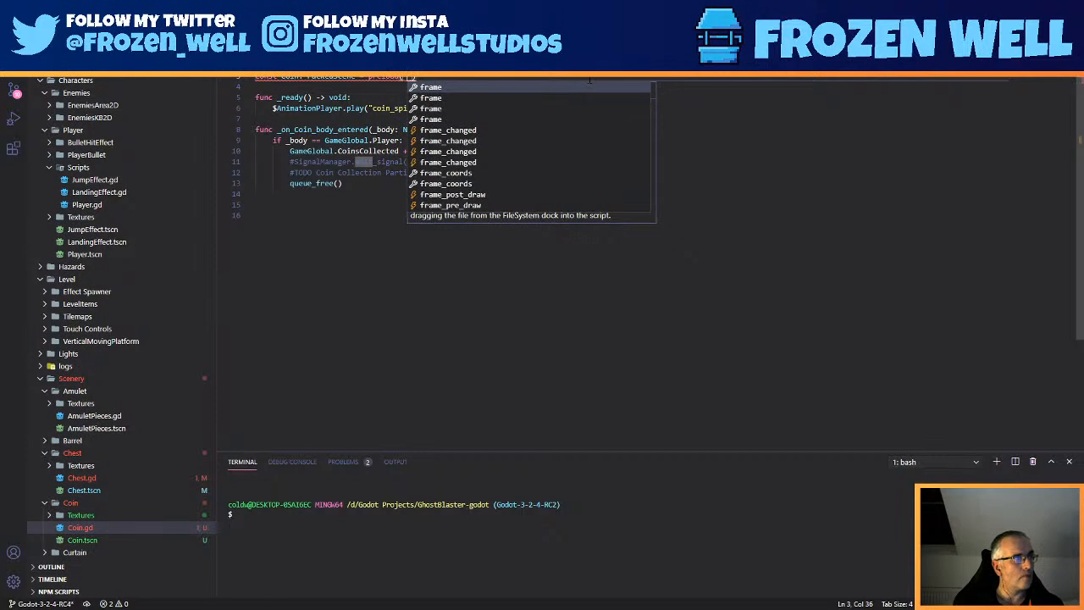
{"action": "key", "text": "BackSpace"}
{"action": "key", "text": "BackSpace"}
{"action": "key", "text": "ctrl+z"}
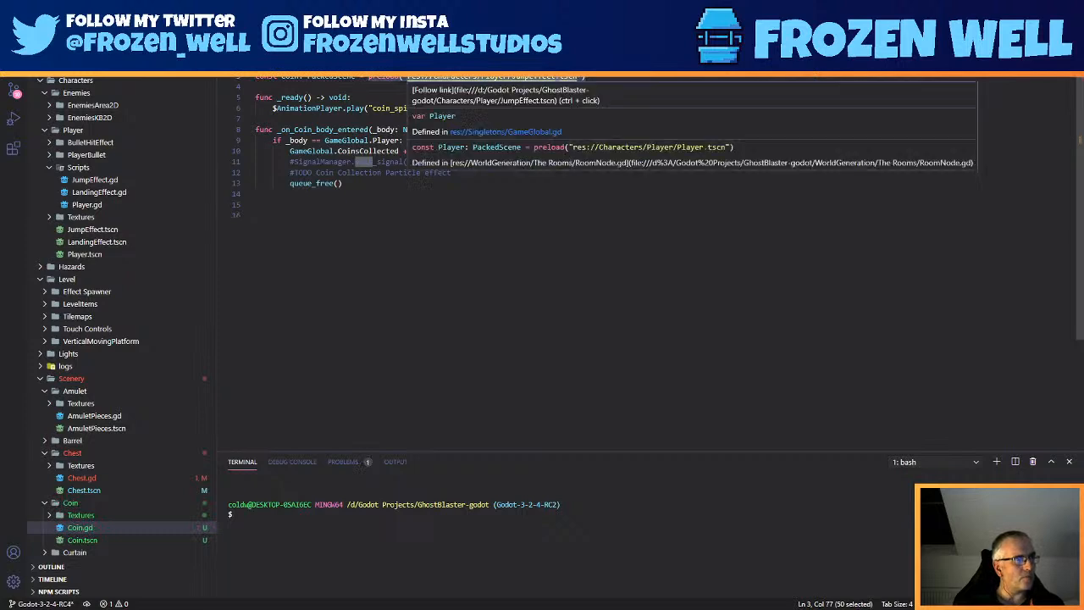
- Switch to the Godot editor and bring up its Script workspace
{"action": "double_click", "coordinate": [455, 77]}
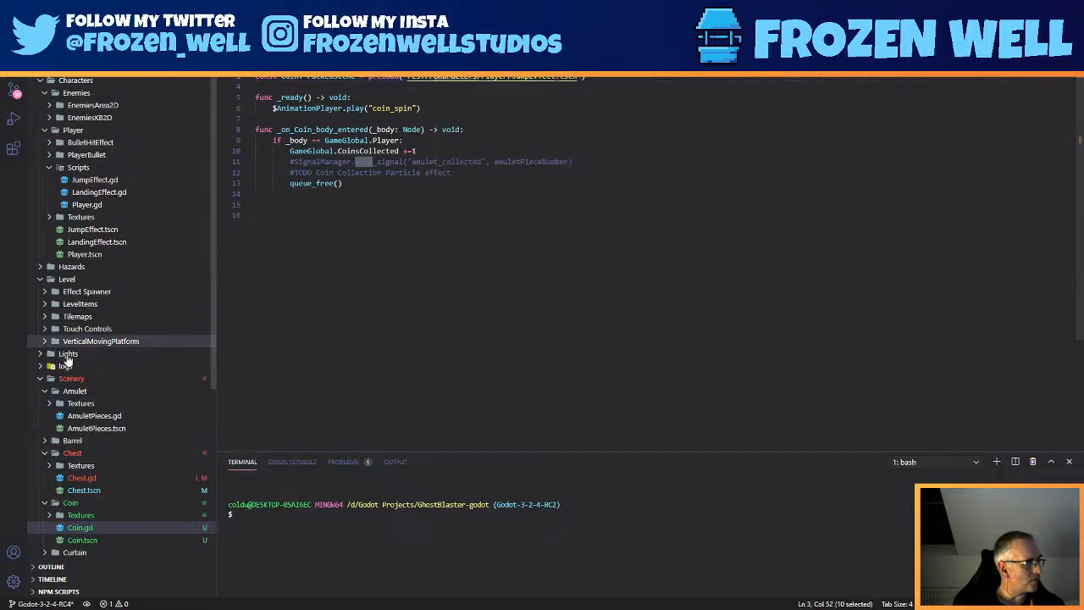
{"action": "scroll", "coordinate": [67, 357], "scroll_direction": "down", "scroll_amount": 2}
{"action": "left_click_drag", "start_coordinate": [256, 204], "coordinate": [256, 215]}
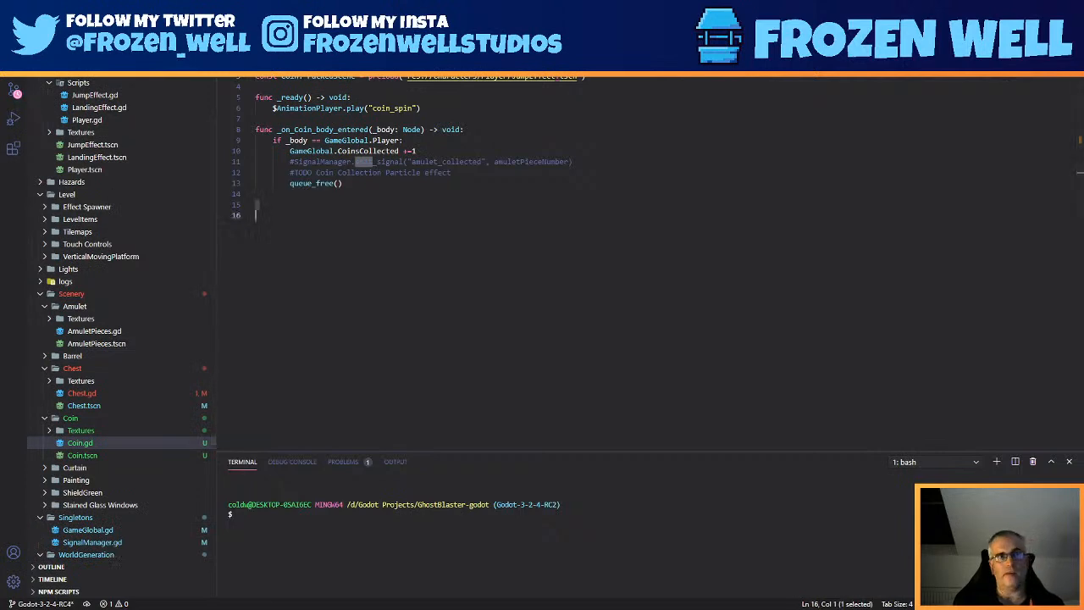
{"action": "key", "text": "alt+Tab"}
{"action": "left_click", "coordinate": [555, 27]}
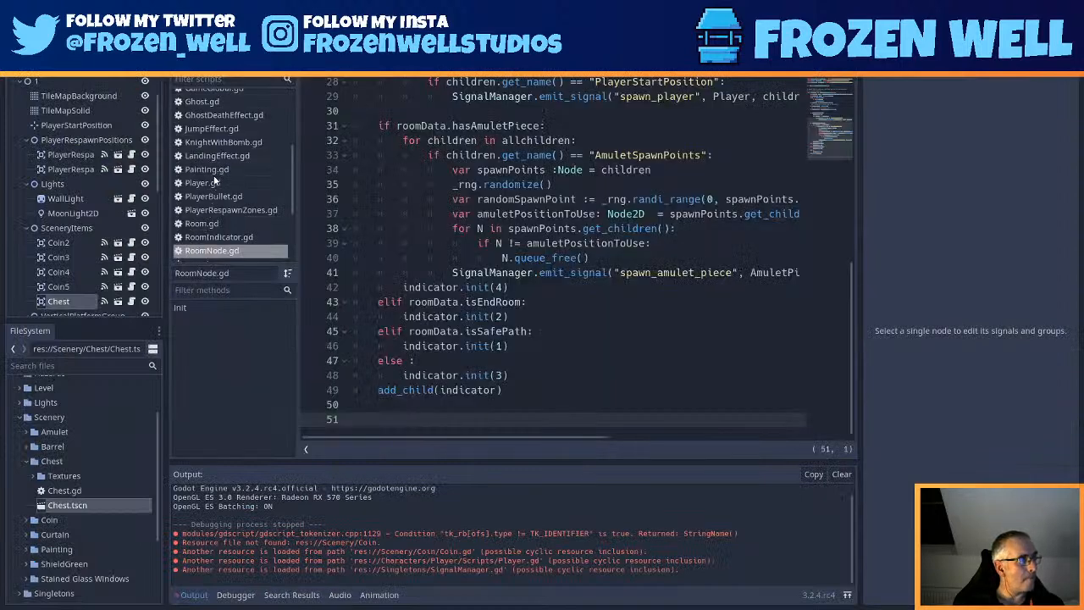
- Open the Coin.gd script and replace the value assigned to the Coin constant with an empty preload call
{"action": "scroll", "coordinate": [218, 147], "scroll_direction": "up", "scroll_amount": 3}
{"action": "left_click", "coordinate": [210, 119]}
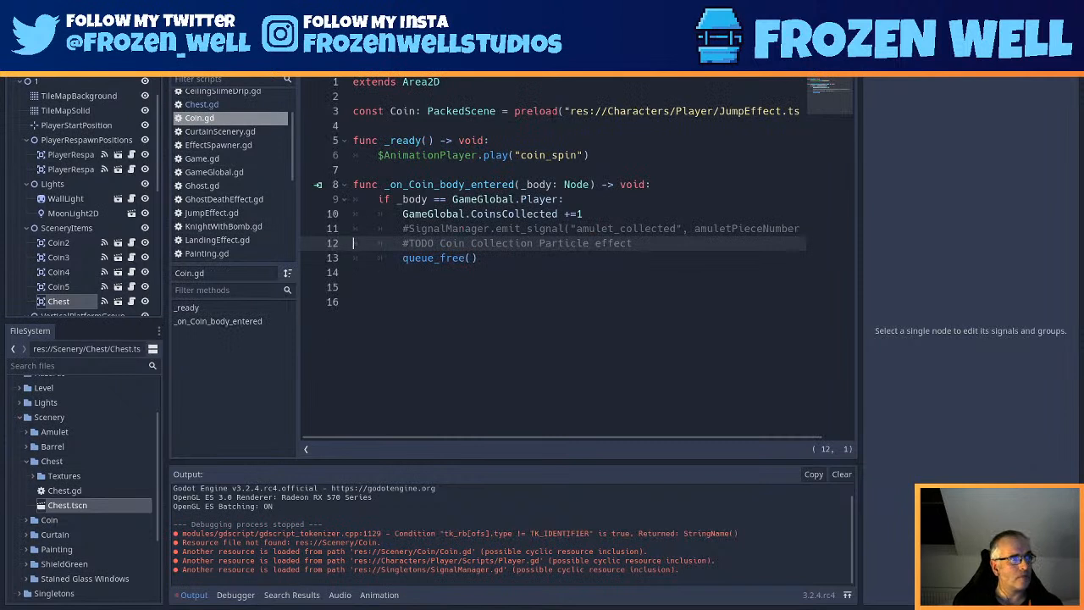
{"action": "left_click_drag", "start_coordinate": [504, 111], "coordinate": [811, 108]}
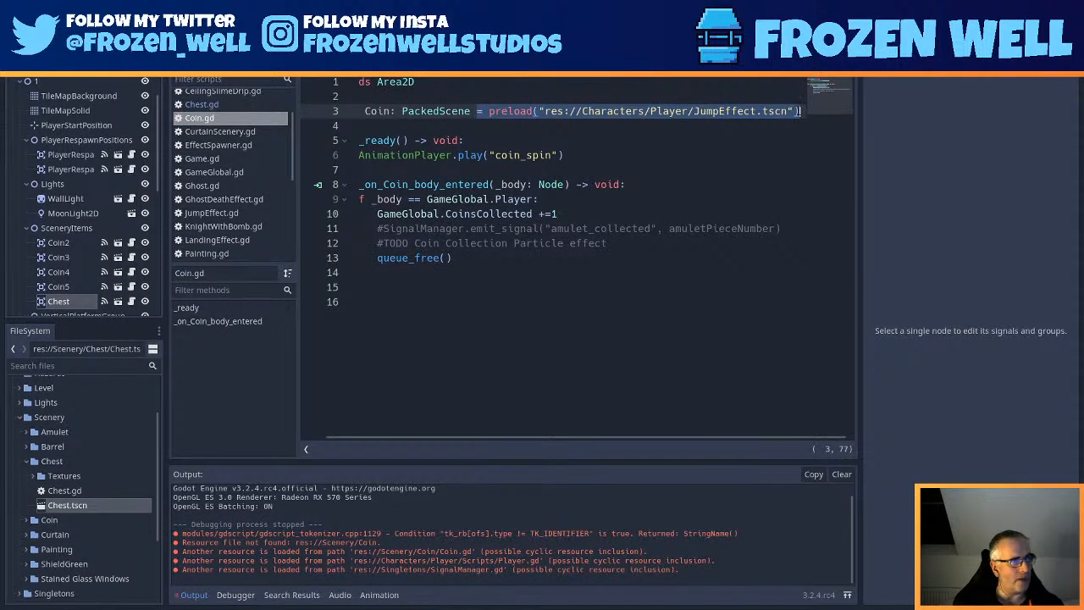
{"action": "type", "text": "= prelo"}
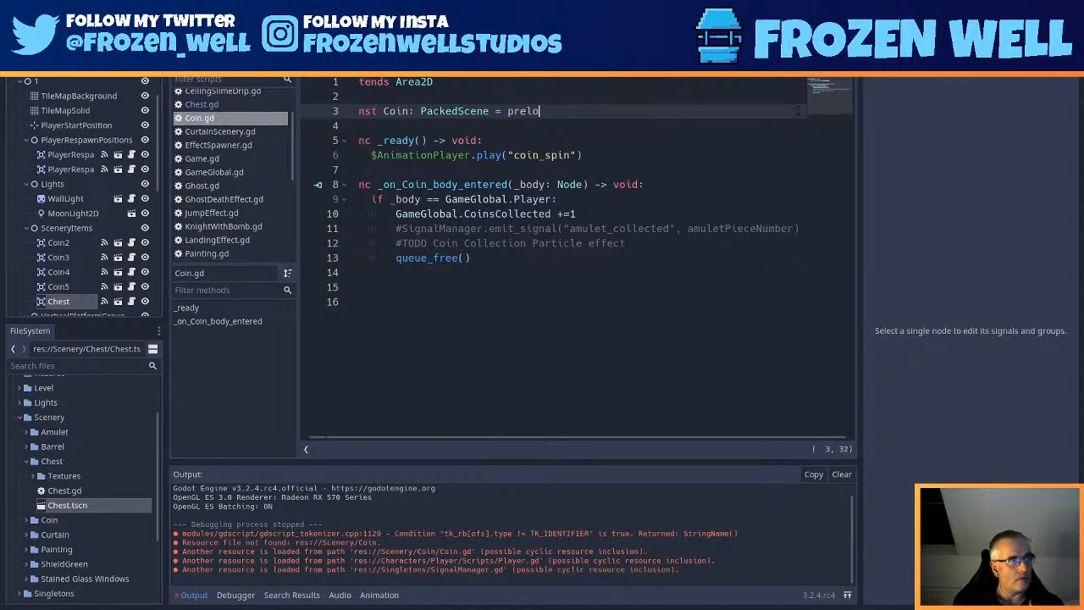
{"action": "type", "text": "ad("}
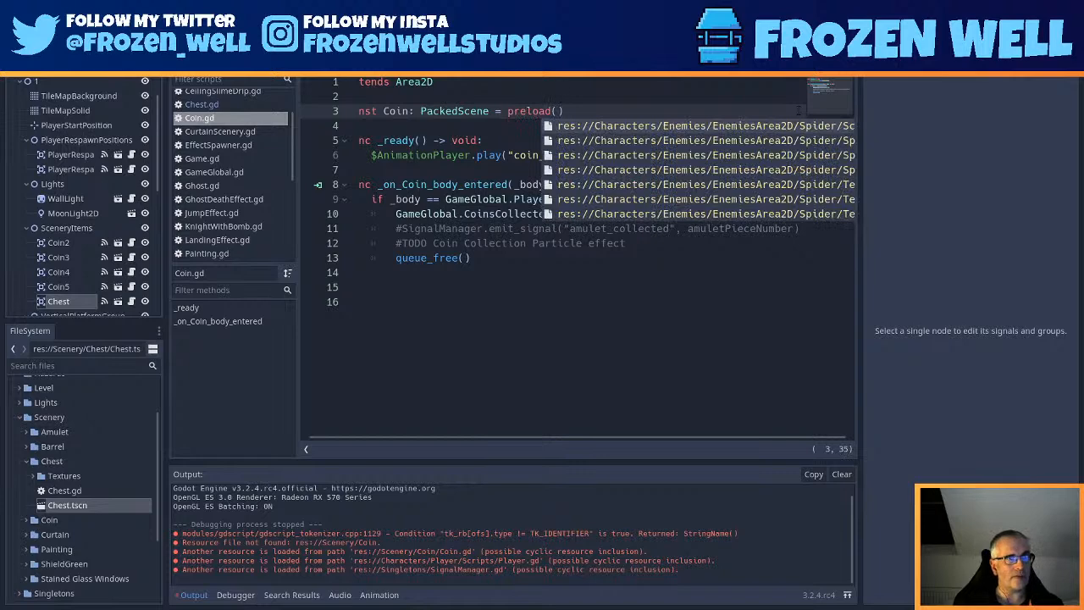
- Switch to distraction-free mode and complete the Coin constant's preload call with the path res://Scenery/Coin/Coin.tscn
{"action": "key", "text": "ctrl+shift+F11"}
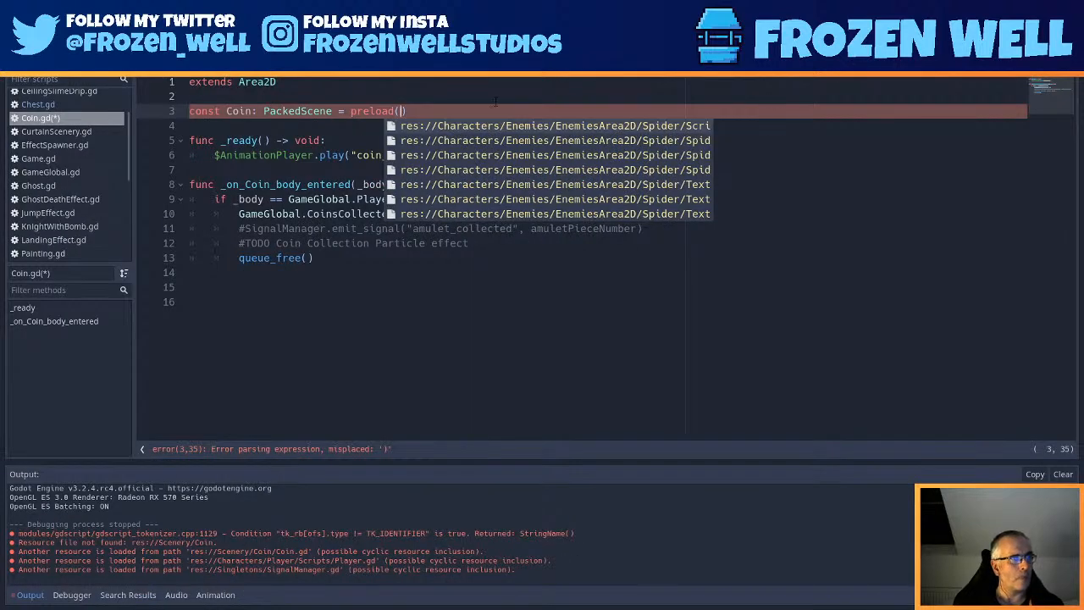
{"action": "key", "text": "Down"}
{"action": "key", "text": "Down"}
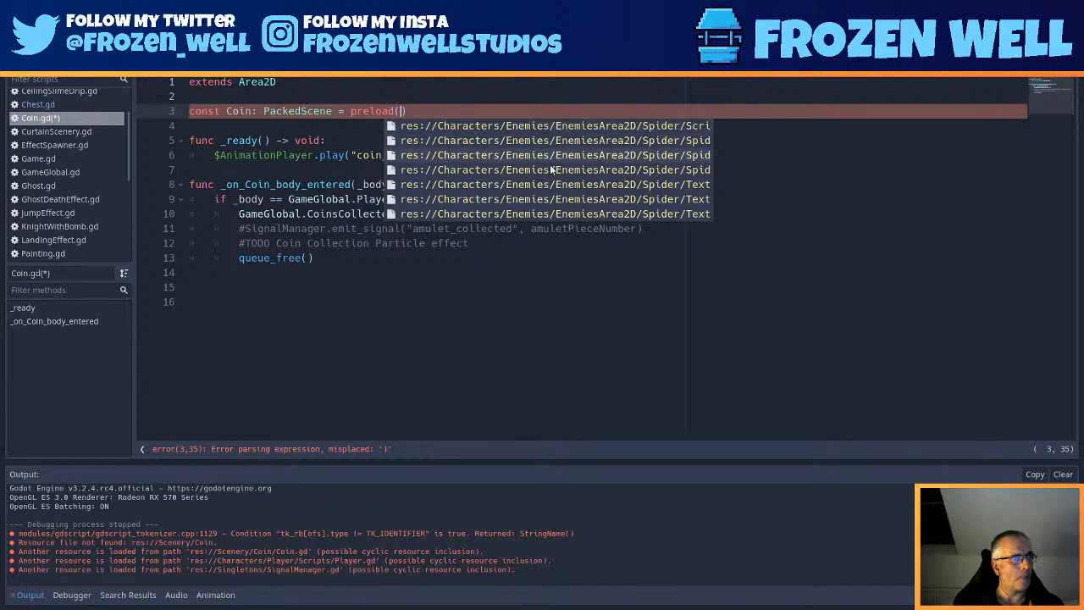
{"action": "scroll", "coordinate": [542, 160], "scroll_direction": "down", "scroll_amount": 5}
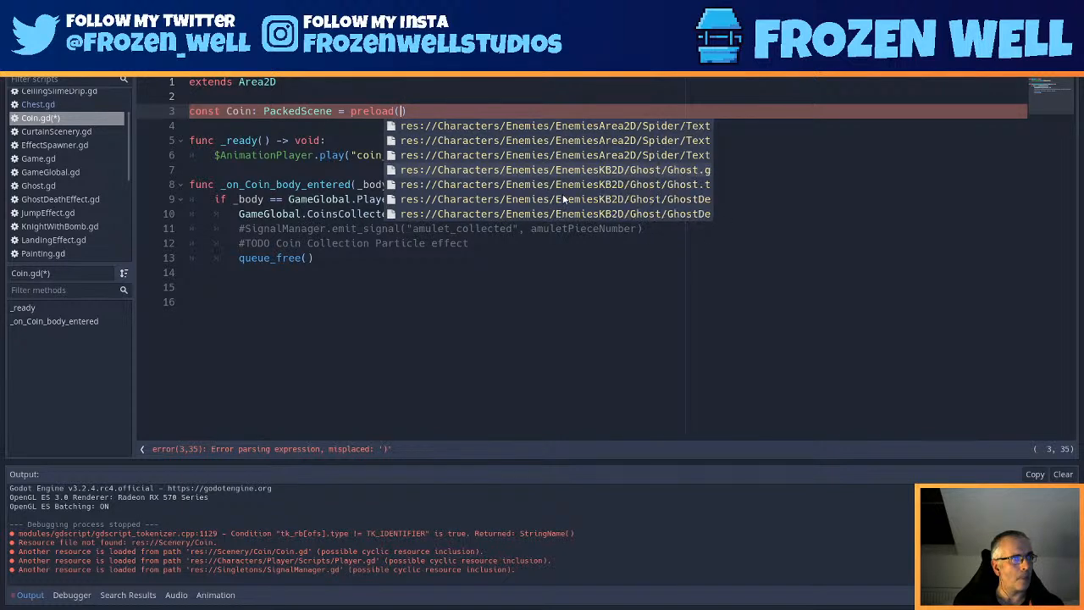
{"action": "scroll", "coordinate": [558, 189], "scroll_direction": "down", "scroll_amount": 5}
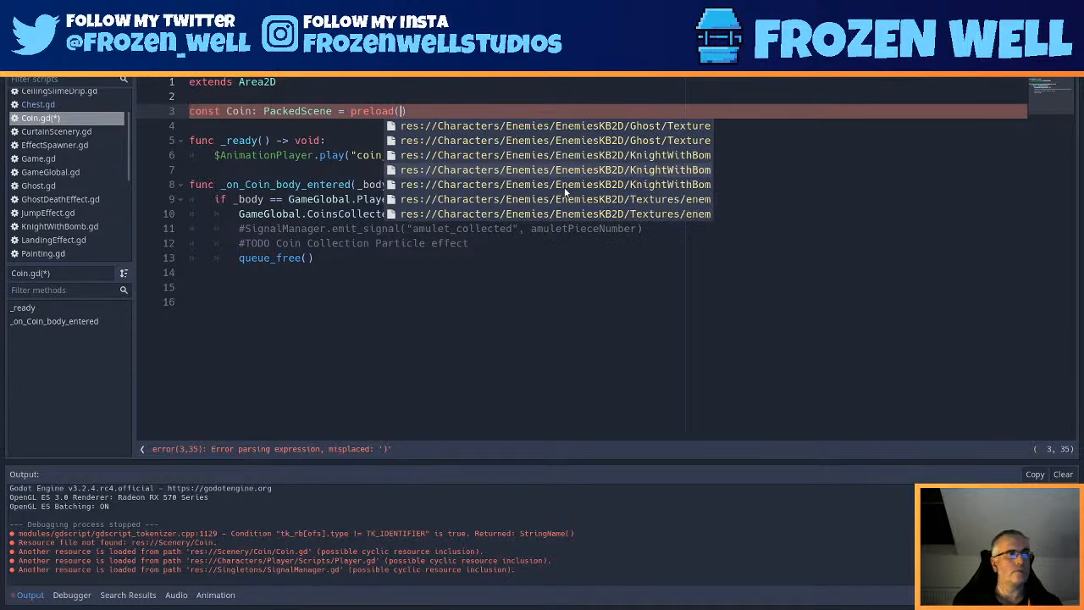
{"action": "scroll", "coordinate": [566, 189], "scroll_direction": "down", "scroll_amount": 3}
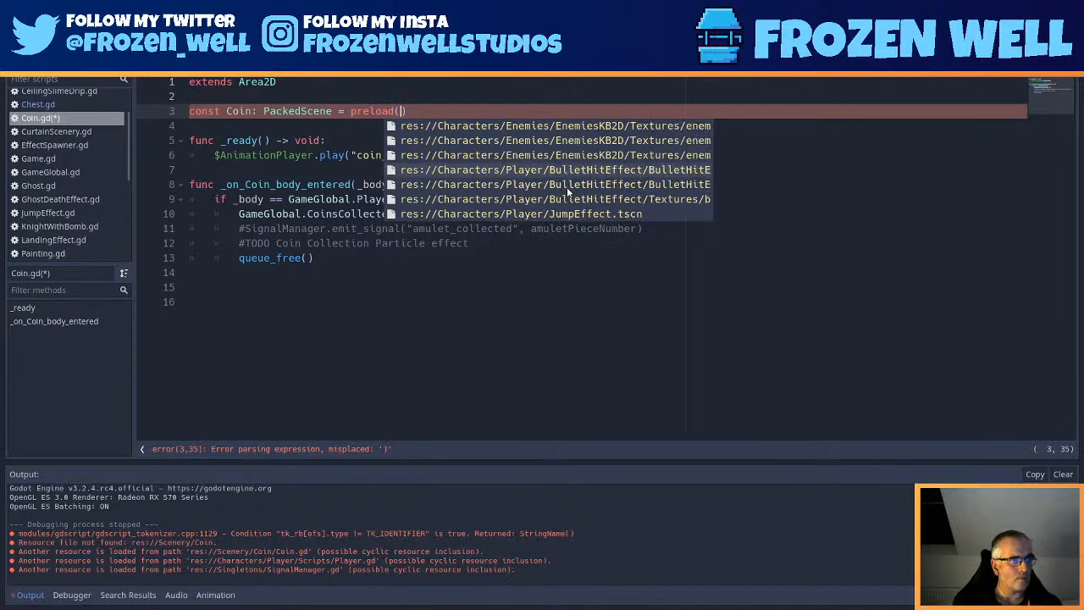
{"action": "scroll", "coordinate": [570, 183], "scroll_direction": "down", "scroll_amount": 1}
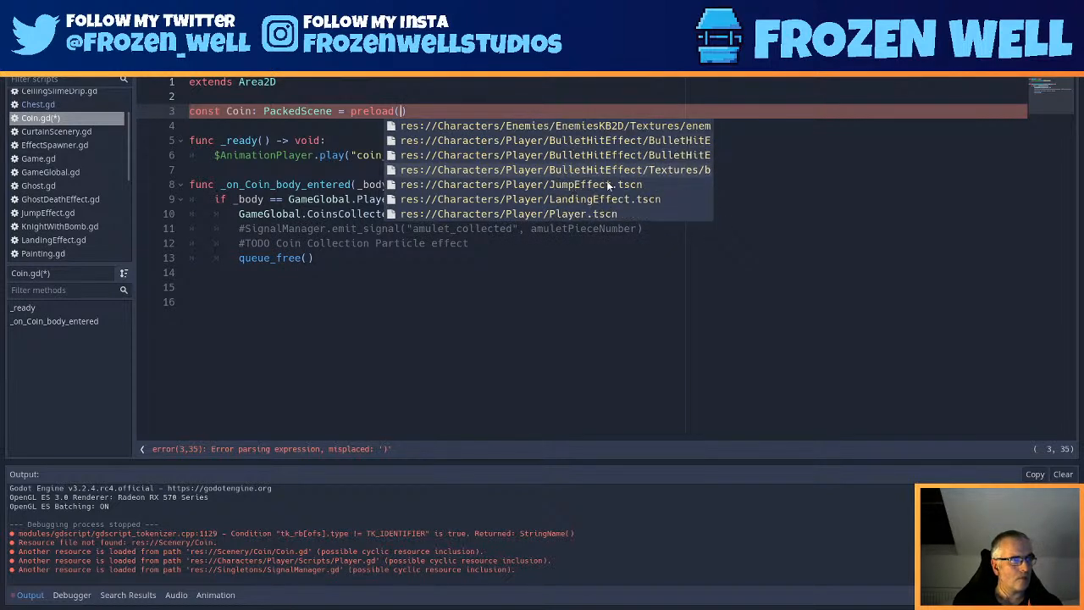
{"action": "scroll", "coordinate": [607, 185], "scroll_direction": "down", "scroll_amount": 2}
{"action": "scroll", "coordinate": [606, 185], "scroll_direction": "down", "scroll_amount": 15}
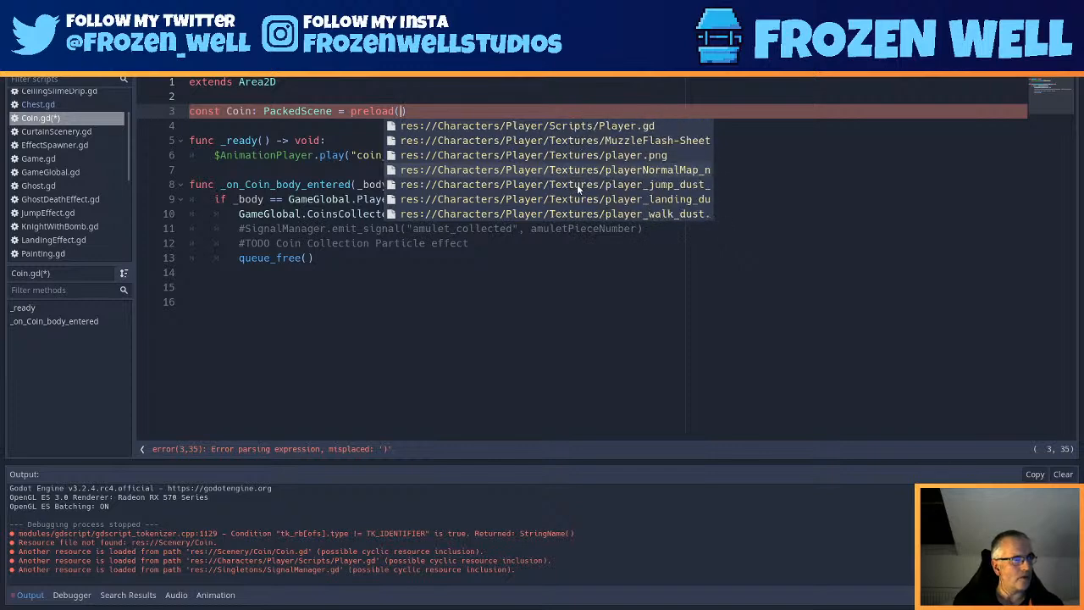
{"action": "scroll", "coordinate": [582, 187], "scroll_direction": "down", "scroll_amount": 20}
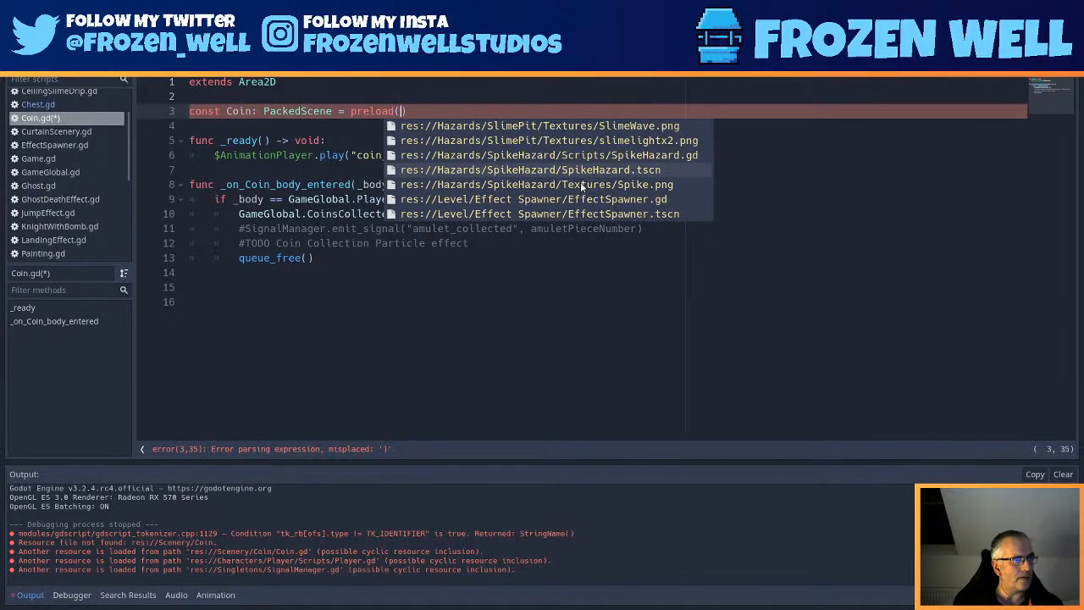
{"action": "scroll", "coordinate": [581, 196], "scroll_direction": "down", "scroll_amount": 20}
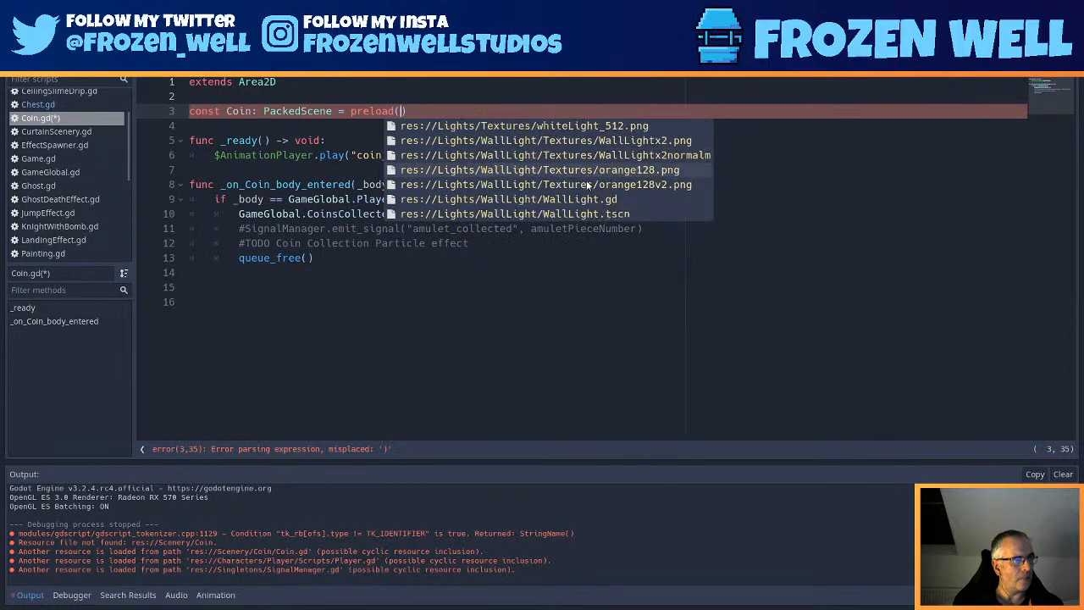
{"action": "scroll", "coordinate": [592, 168], "scroll_direction": "down", "scroll_amount": 3}
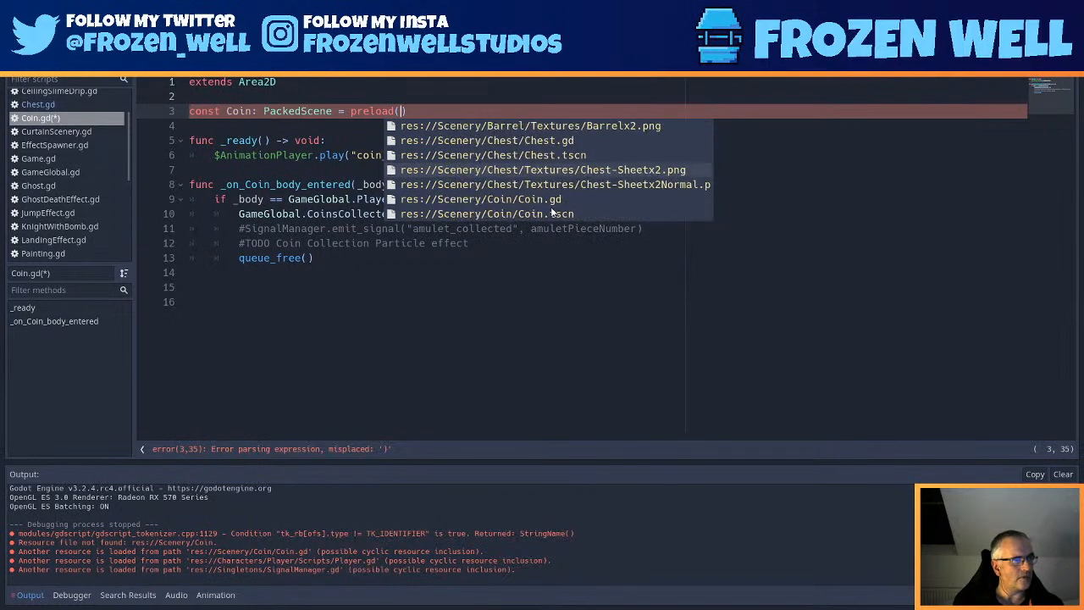
{"action": "scroll", "coordinate": [546, 212], "scroll_direction": "down", "scroll_amount": 3}
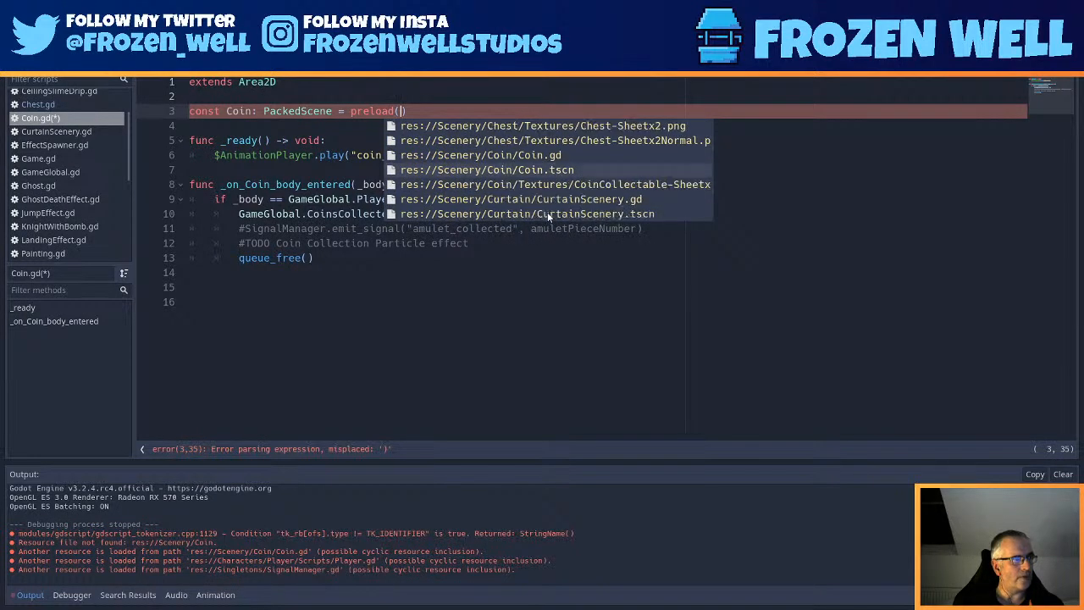
{"action": "double_click", "coordinate": [563, 170]}
{"action": "key", "text": "End"}
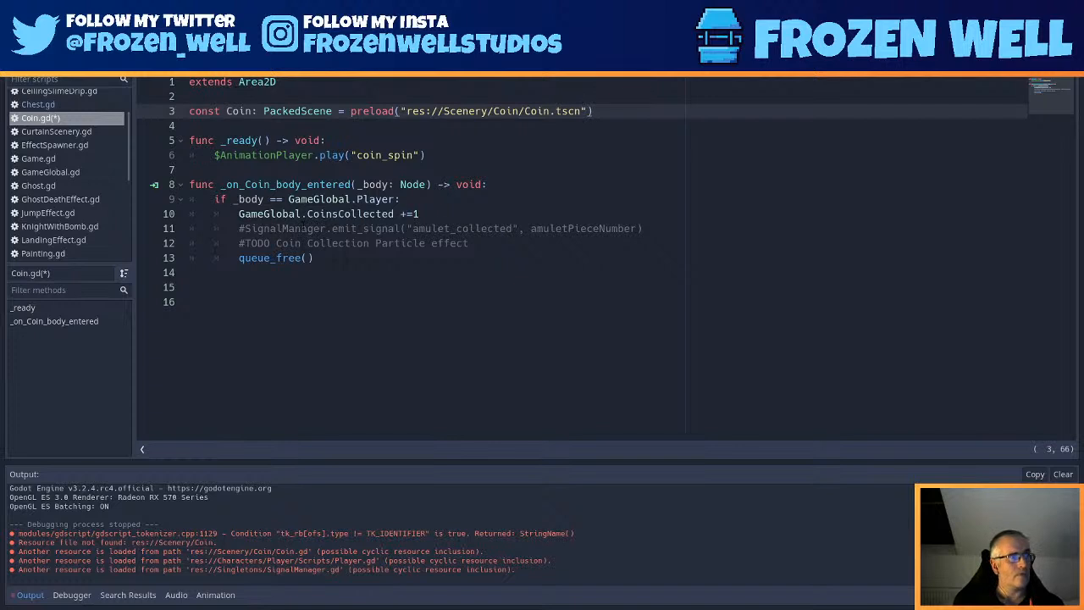
- Uncomment the SignalManager.emit_signal line in _on_Coin_body_entered and save the script
{"action": "left_click", "coordinate": [244, 229]}
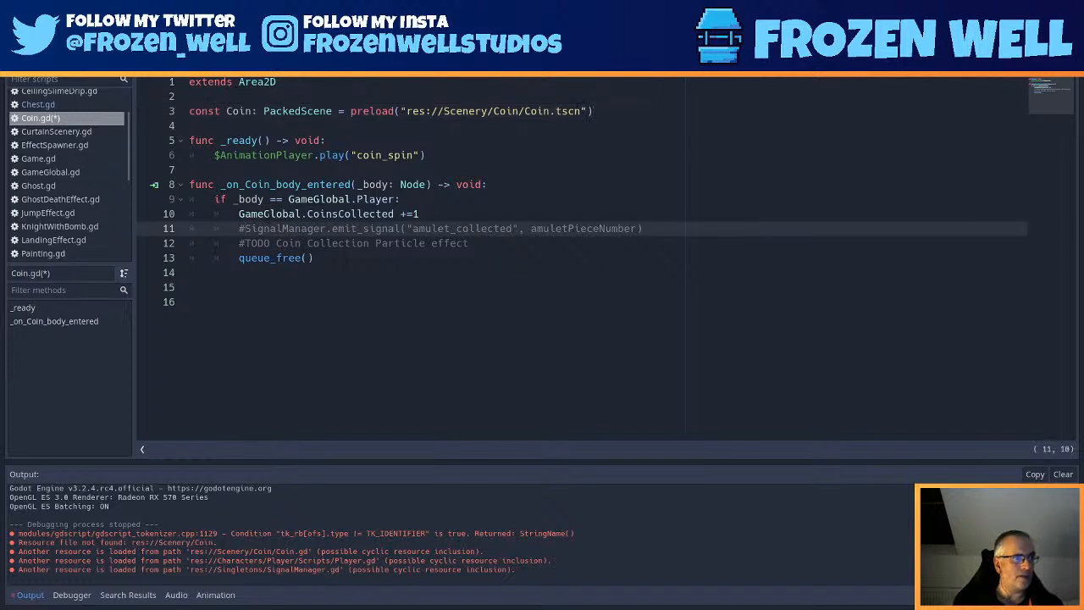
{"action": "key", "text": "BackSpace"}
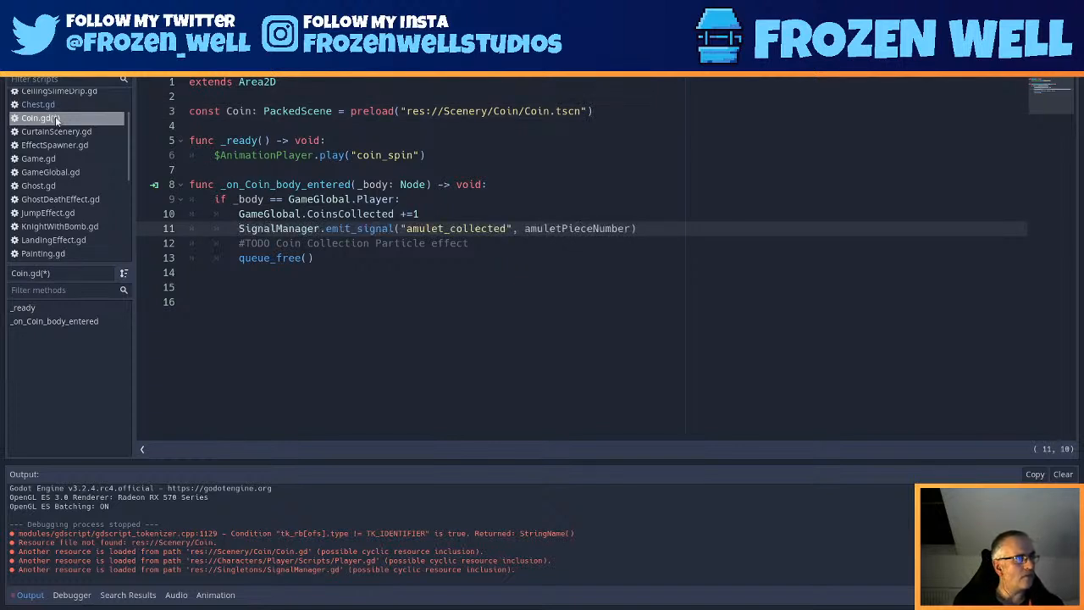
{"action": "key", "text": "ctrl+s"}
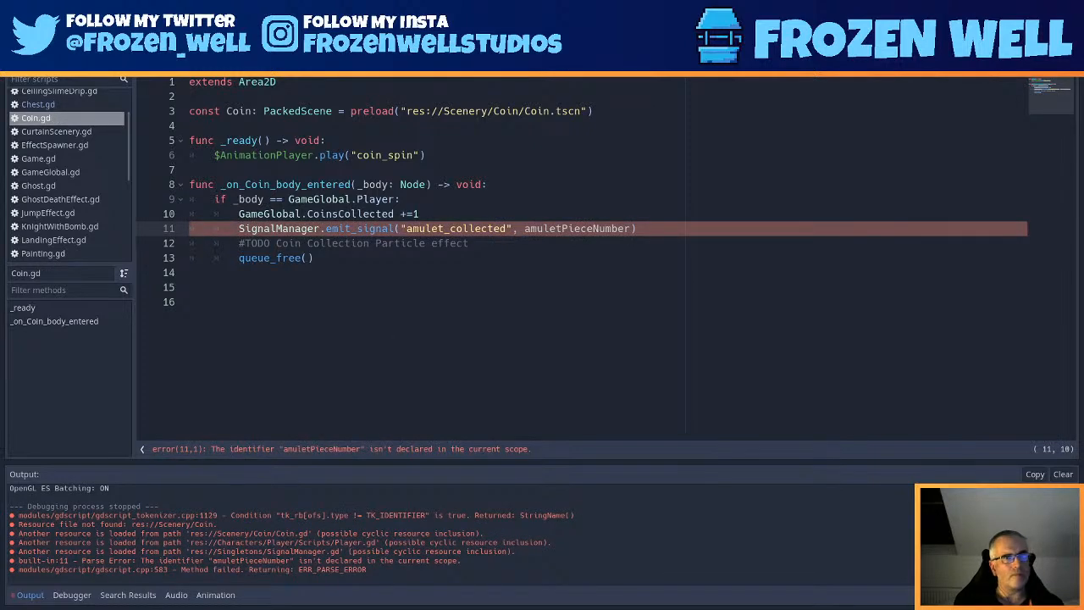
- Switch to Visual Studio Code and change the signal name emitted in _on_Coin_body_entered to "spawn_effect"
{"action": "key", "text": "alt+Tab"}
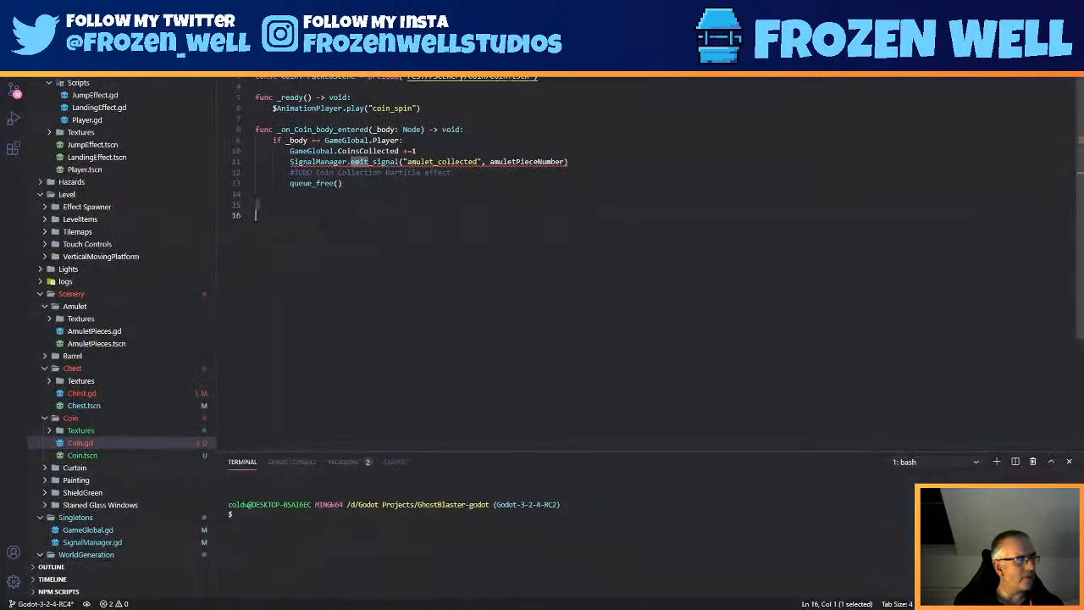
{"action": "left_click", "coordinate": [363, 192]}
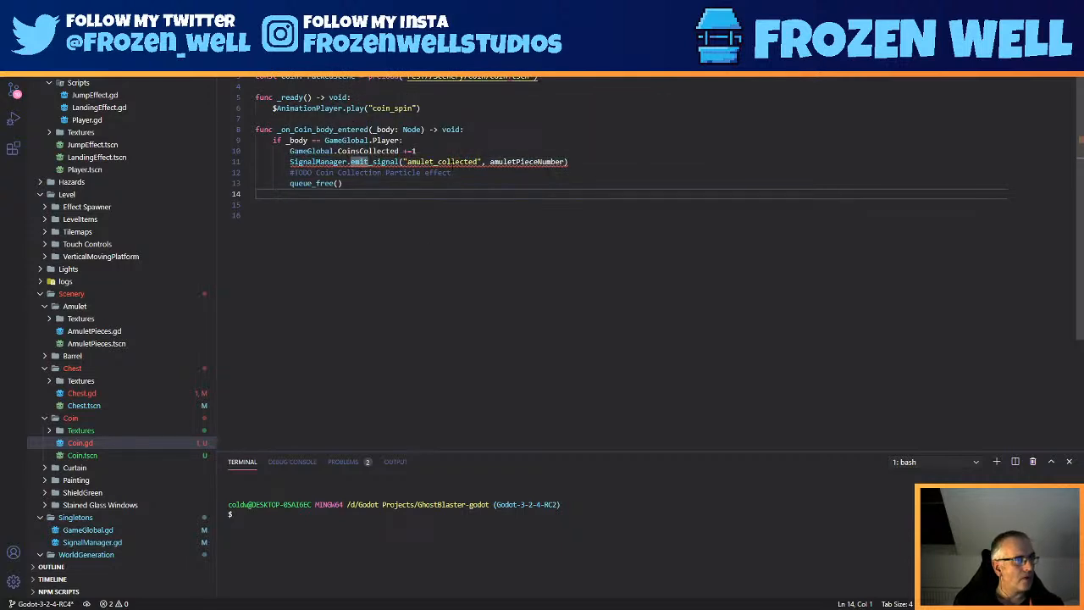
{"action": "mouse_move", "coordinate": [434, 163]}
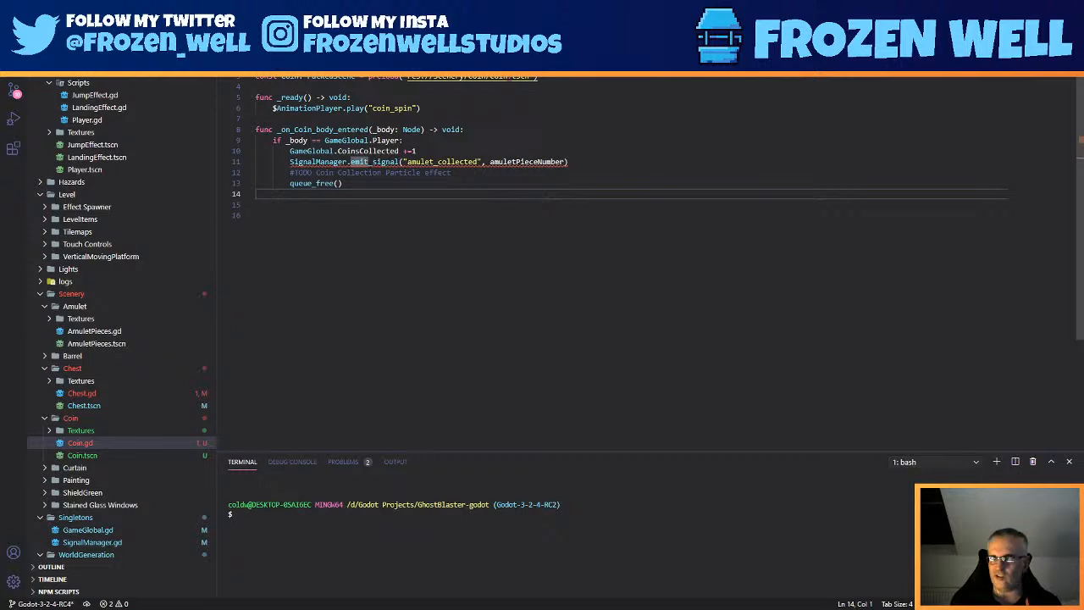
{"action": "left_click", "coordinate": [453, 205]}
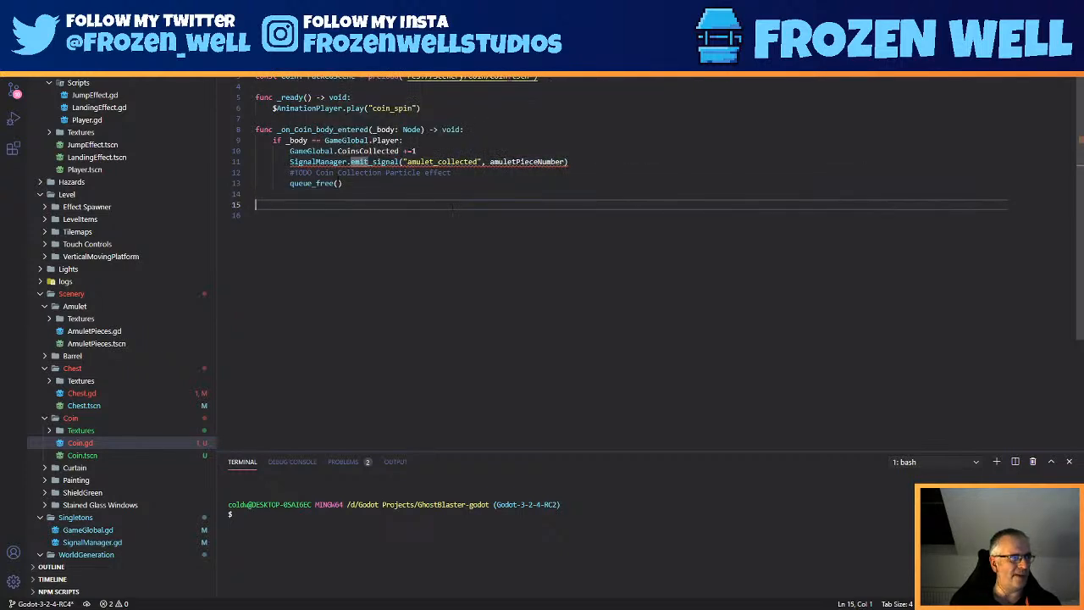
{"action": "left_click", "coordinate": [289, 162]}
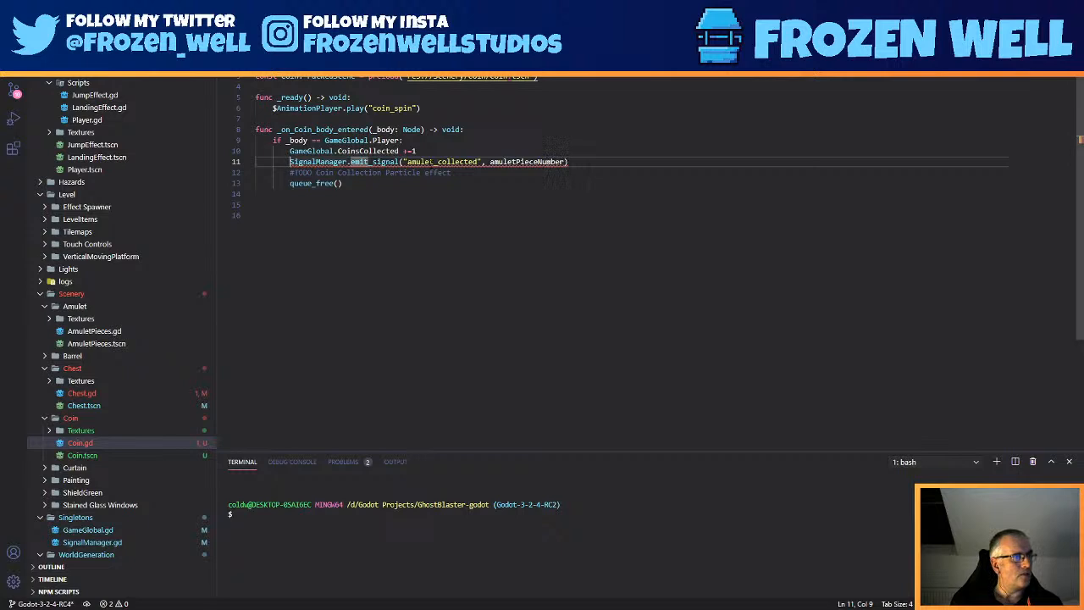
{"action": "double_click", "coordinate": [440, 162]}
{"action": "type", "text": "spaw"}
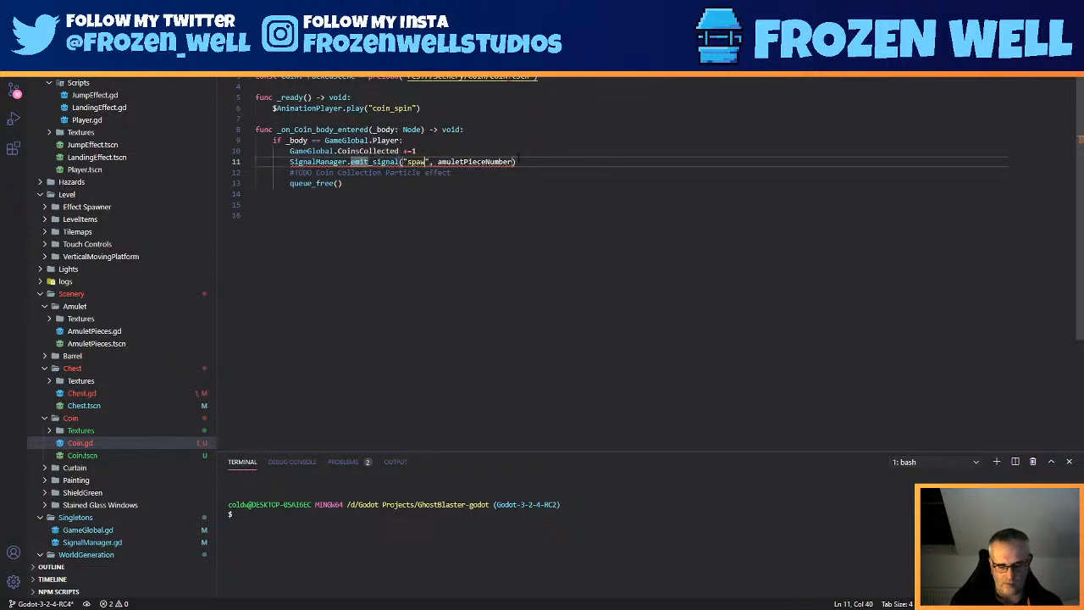
{"action": "type", "text": "n_effect"}
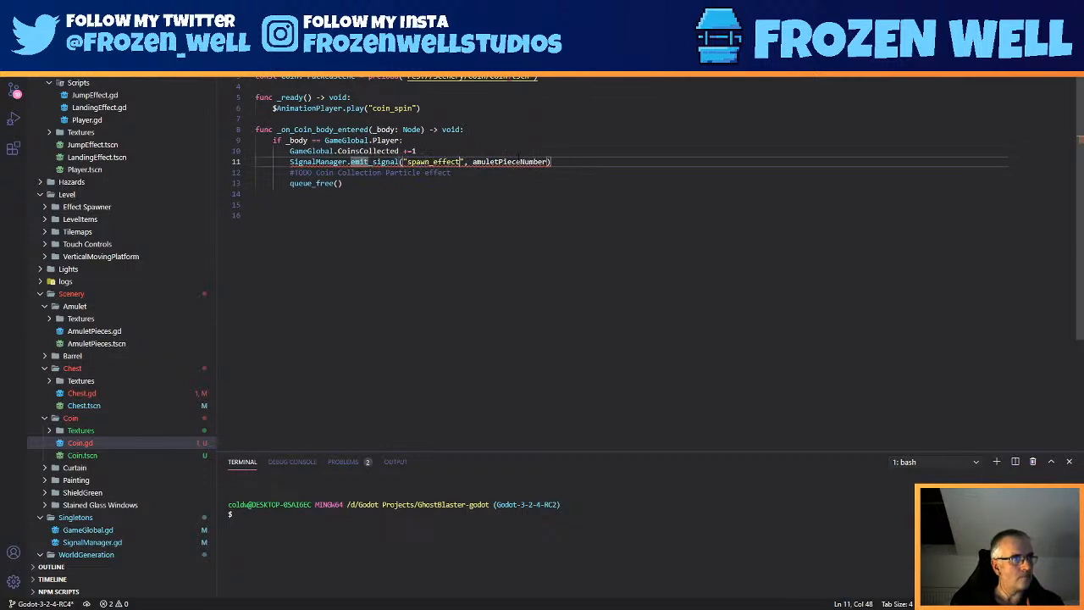
- Replace the amuletPieceNumber argument of the emit_signal call with Coin and global_position
{"action": "double_click", "coordinate": [508, 162]}
{"action": "type", "text": "coin"}
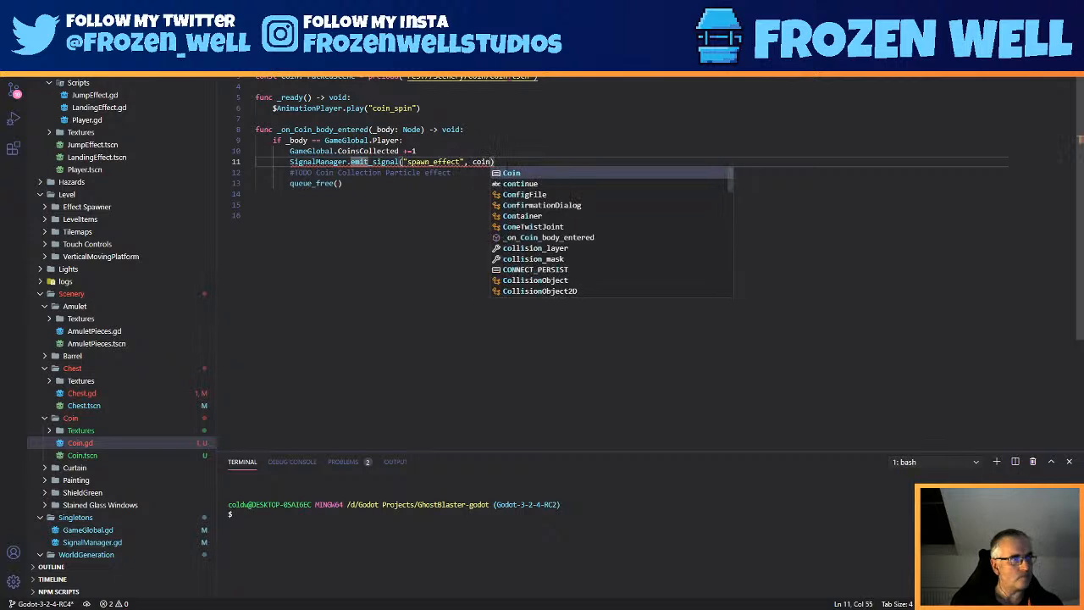
{"action": "key", "text": "Return"}
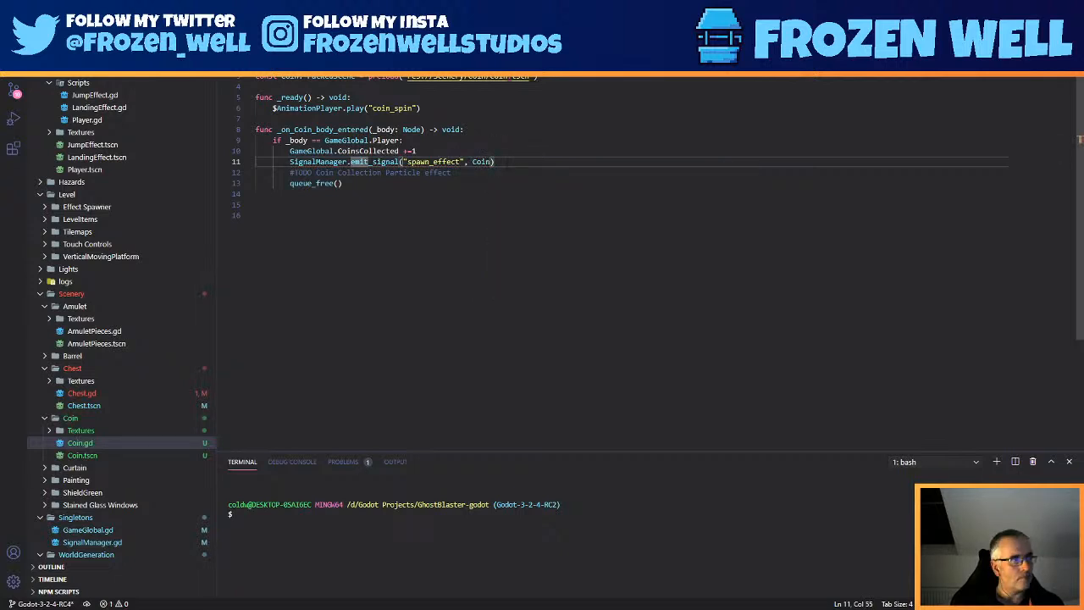
{"action": "type", "text": ","}
{"action": "type", "text": "Gl"}
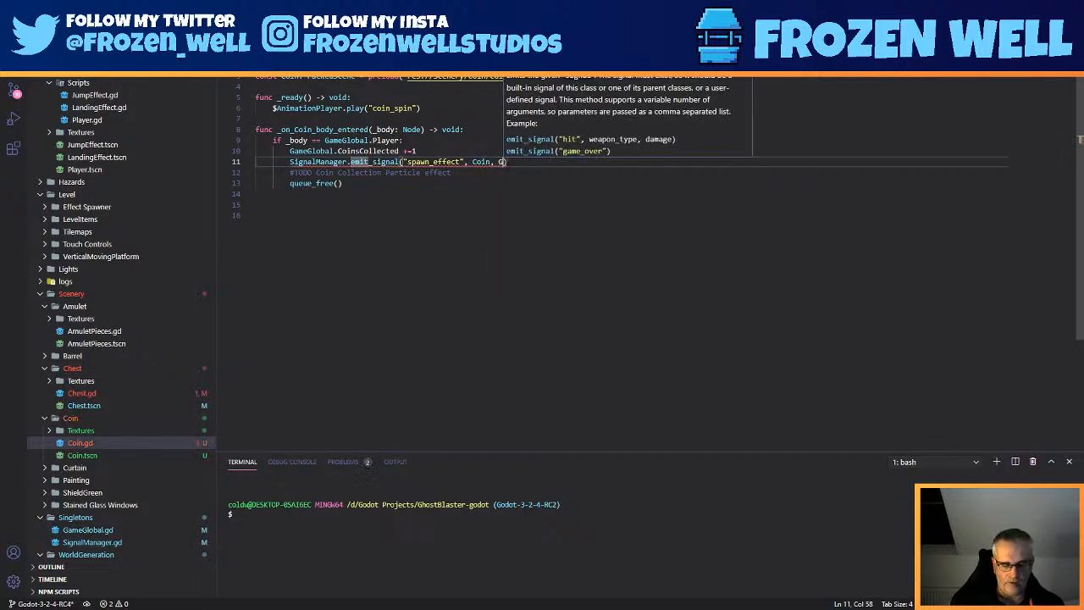
{"action": "key", "text": "Return"}
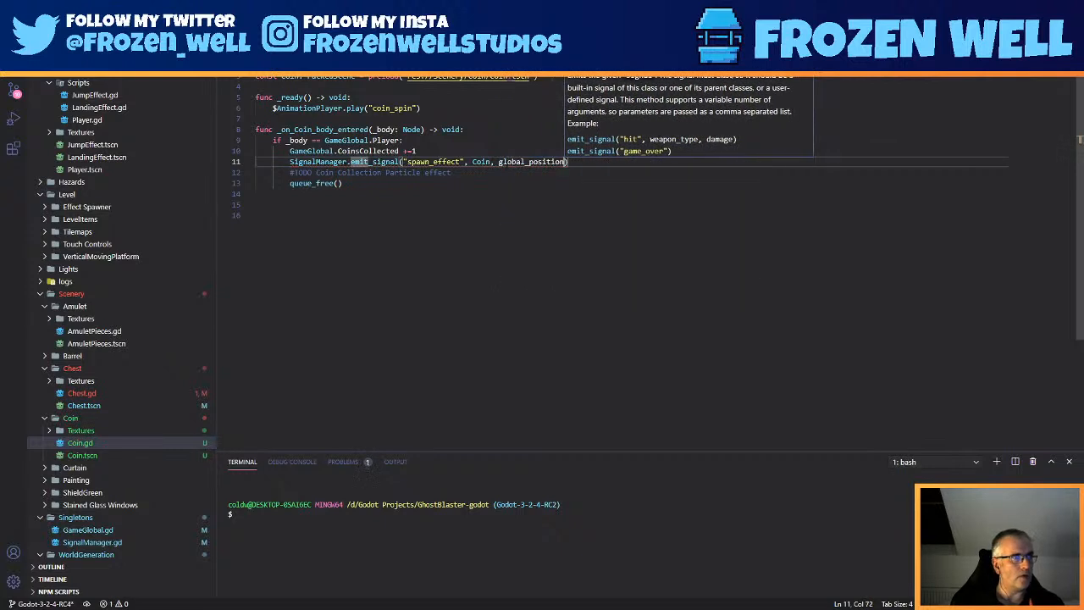
{"action": "left_click", "coordinate": [619, 239]}
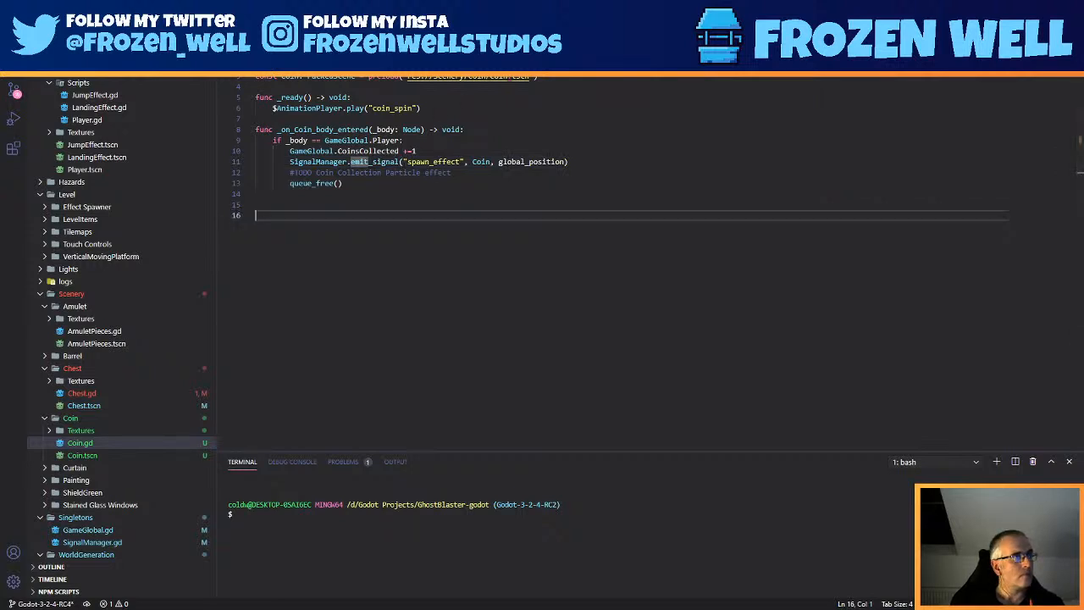
- Review the signal declarations in SignalManager.gd and look through the project file tree for the script that handles effect spawning
{"action": "key", "text": "ctrl+Tab"}
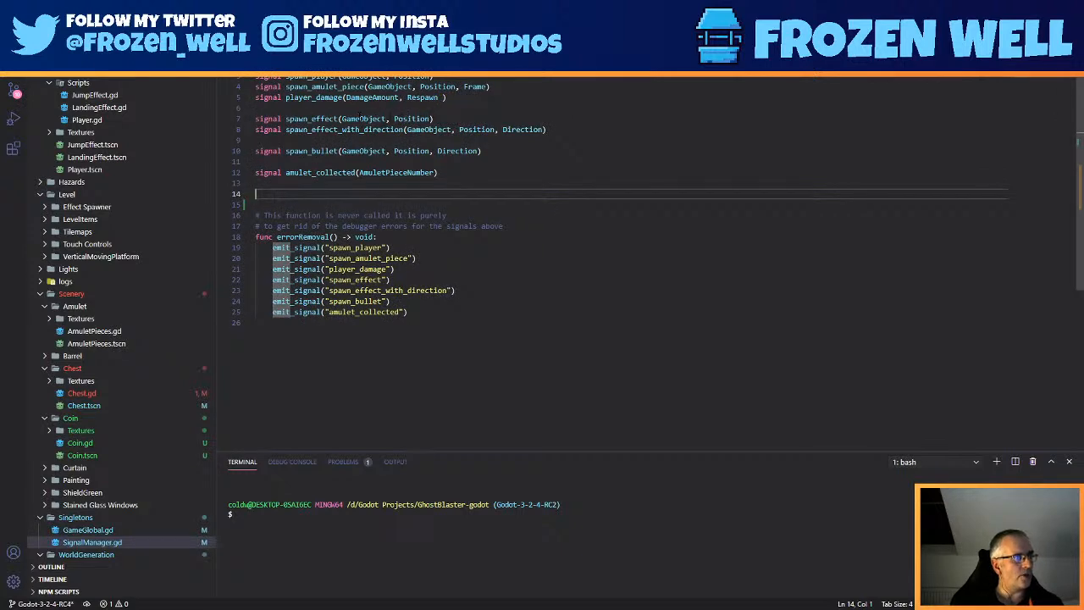
{"action": "scroll", "coordinate": [67, 212], "scroll_direction": "up", "scroll_amount": 4}
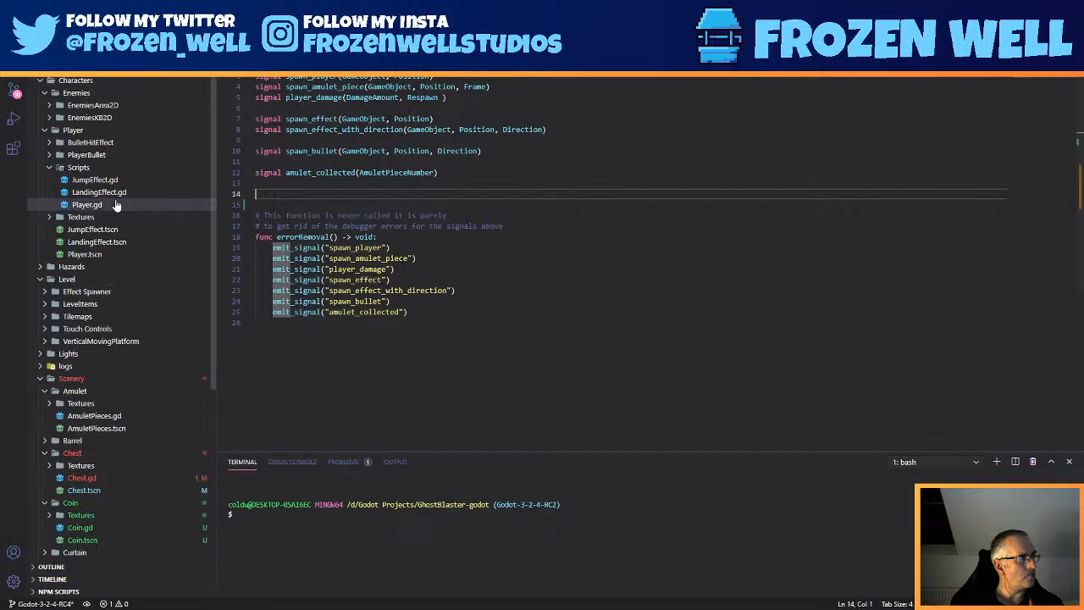
{"action": "scroll", "coordinate": [93, 212], "scroll_direction": "down", "scroll_amount": 3}
{"action": "scroll", "coordinate": [108, 246], "scroll_direction": "up", "scroll_amount": 3}
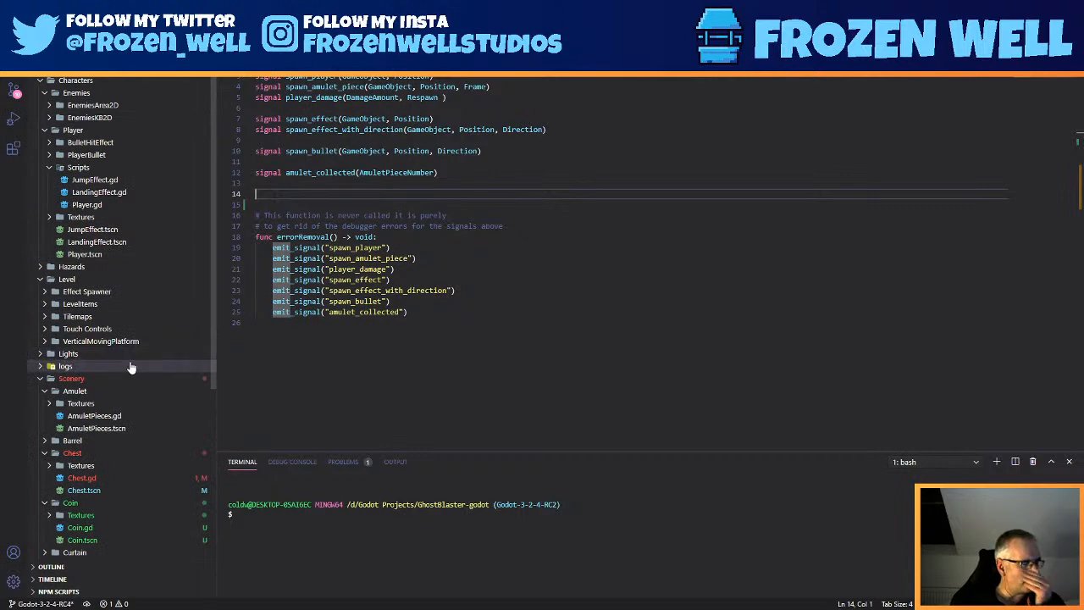
{"action": "scroll", "coordinate": [122, 421], "scroll_direction": "down", "scroll_amount": 4}
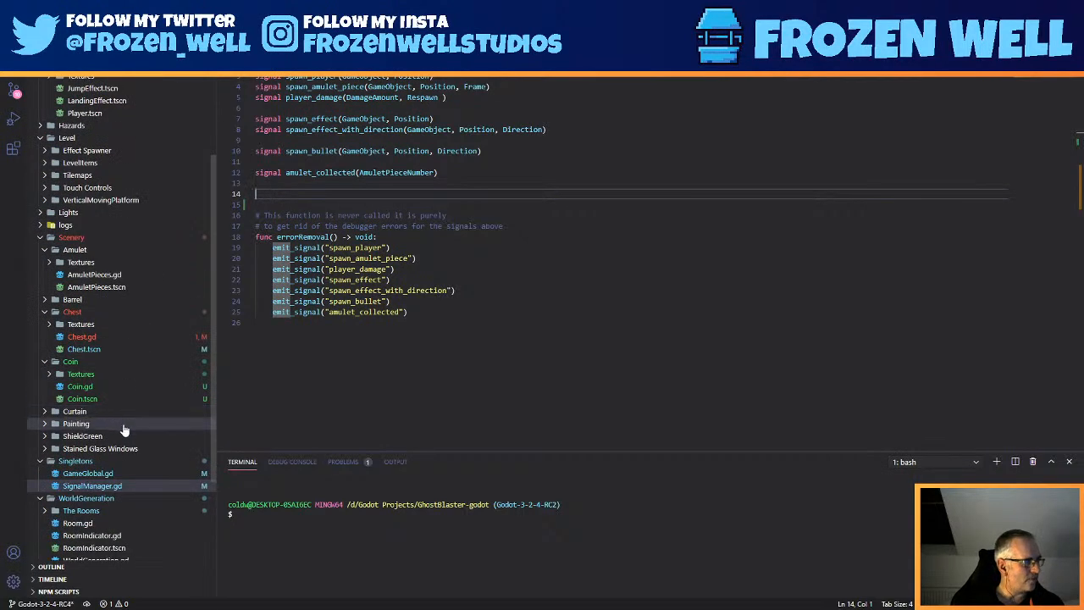
{"action": "scroll", "coordinate": [161, 474], "scroll_direction": "down", "scroll_amount": 2}
{"action": "scroll", "coordinate": [169, 484], "scroll_direction": "down", "scroll_amount": 1}
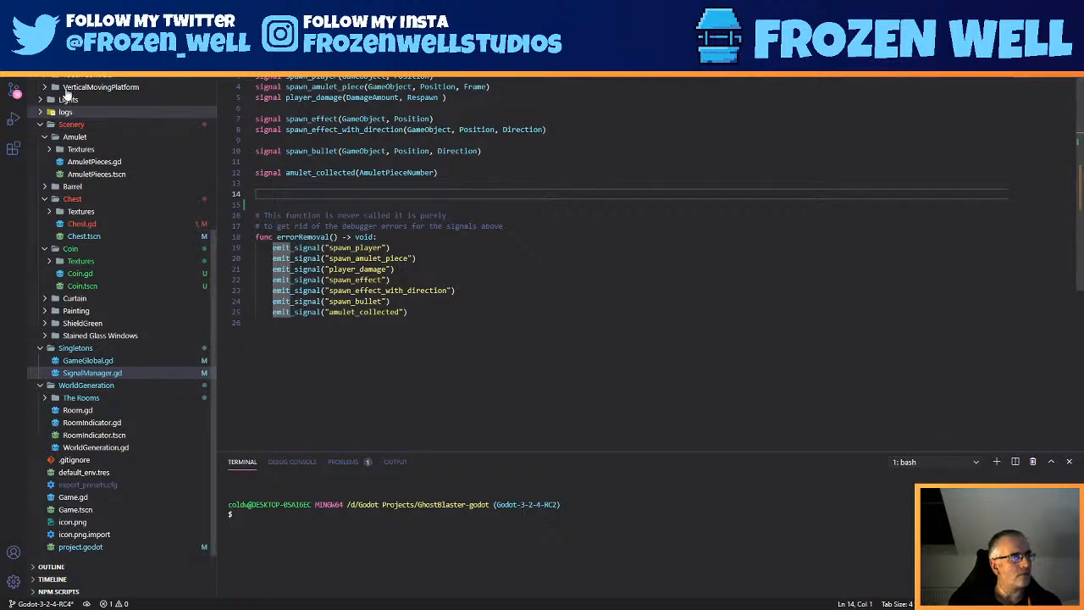
{"action": "scroll", "coordinate": [122, 229], "scroll_direction": "down", "scroll_amount": 1}
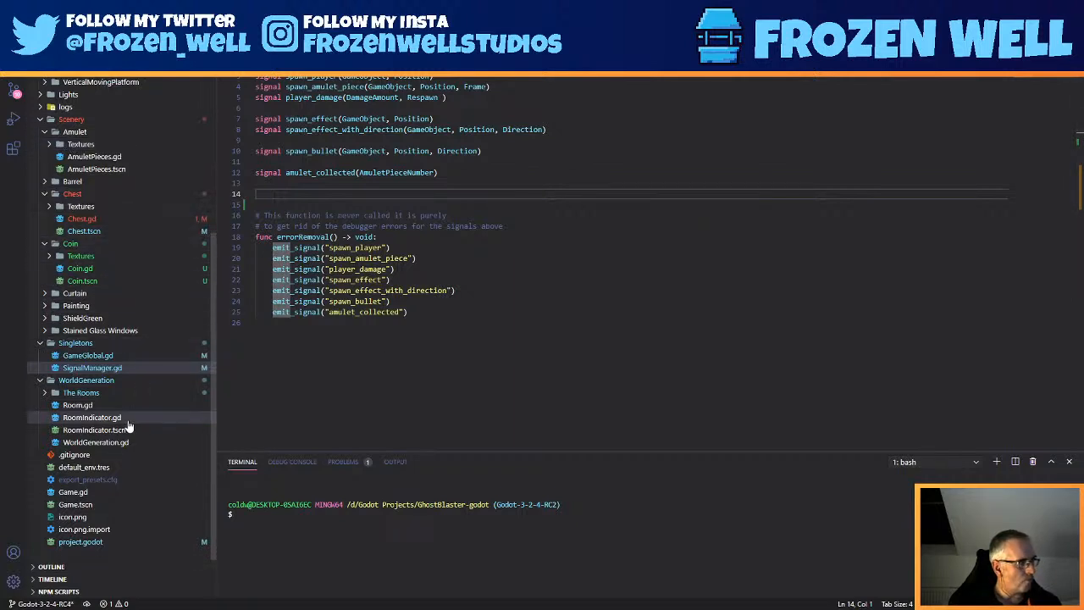
{"action": "scroll", "coordinate": [123, 427], "scroll_direction": "up", "scroll_amount": 3}
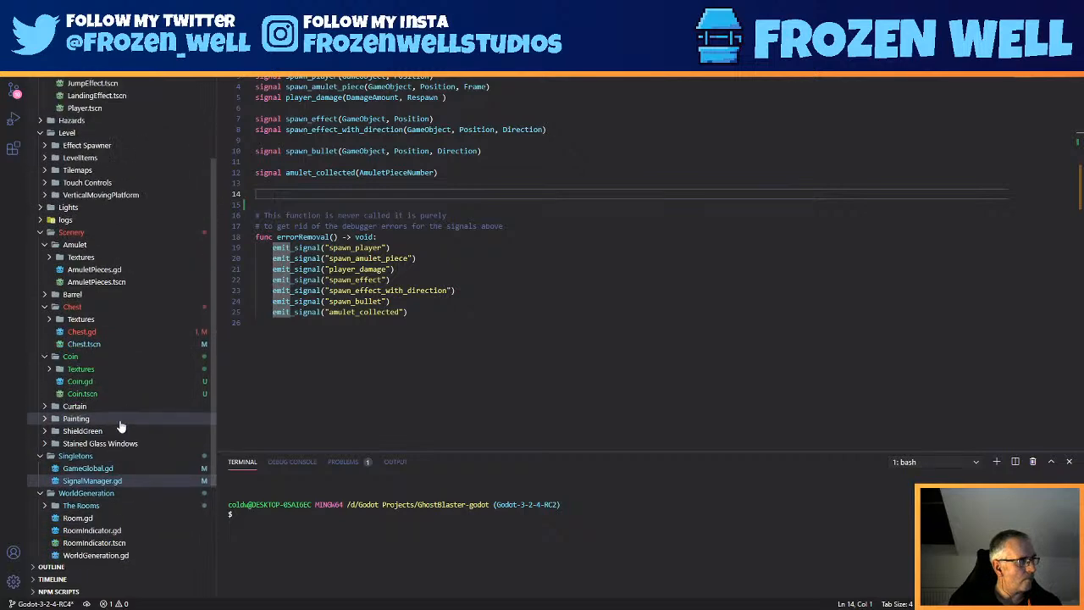
{"action": "scroll", "coordinate": [121, 398], "scroll_direction": "up", "scroll_amount": 4}
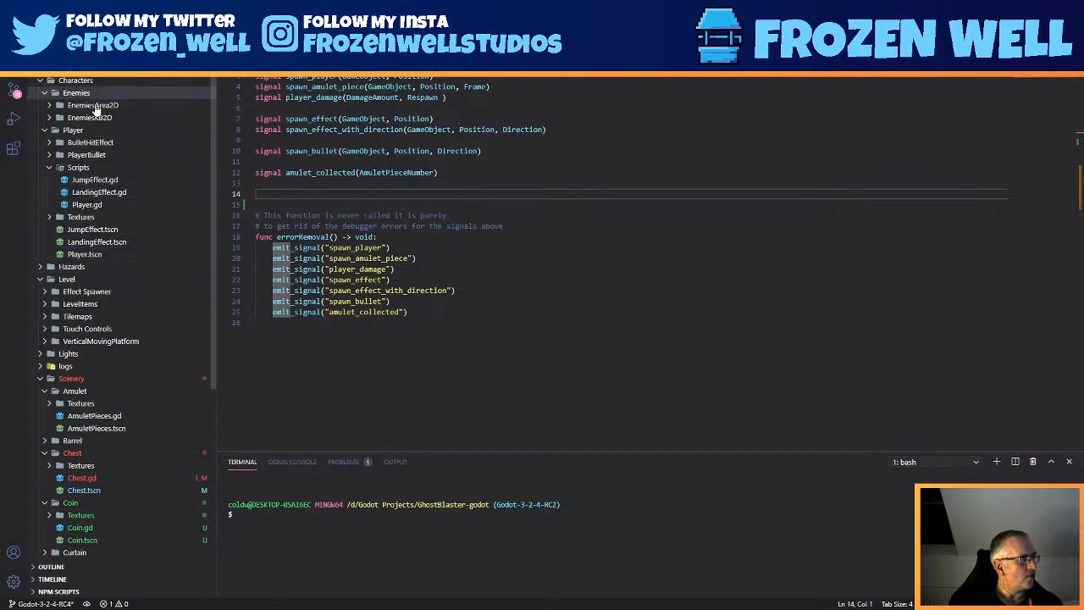
{"action": "key", "text": "Up"}
{"action": "key", "text": "Up"}
{"action": "key", "text": "Up"}
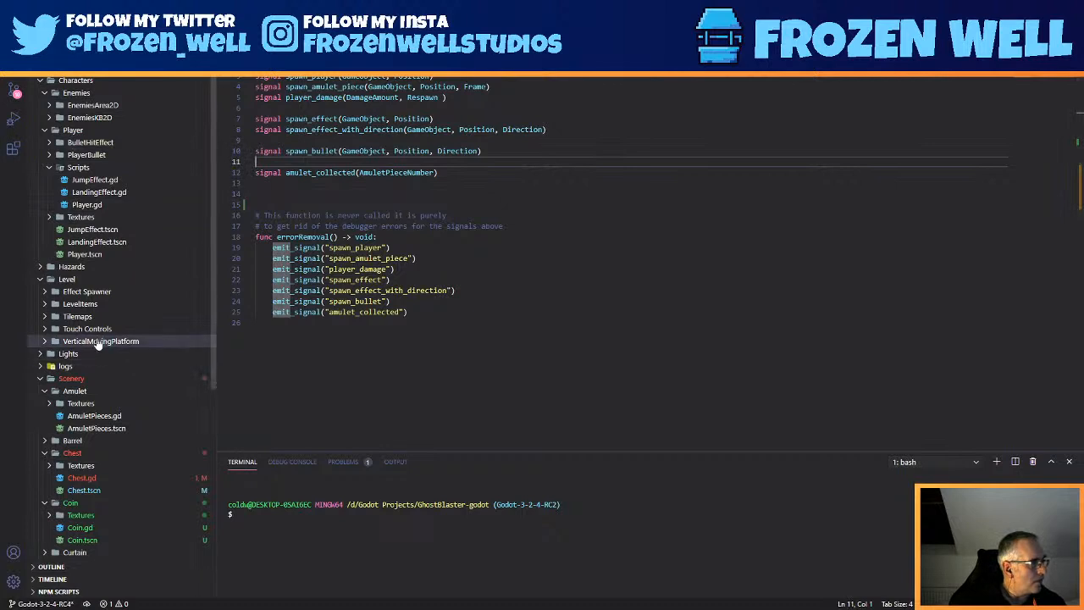
- Open EffectSpawner.gd from the Effect Spawner folder and examine its on_spawn_effect function
{"action": "left_click", "coordinate": [84, 292]}
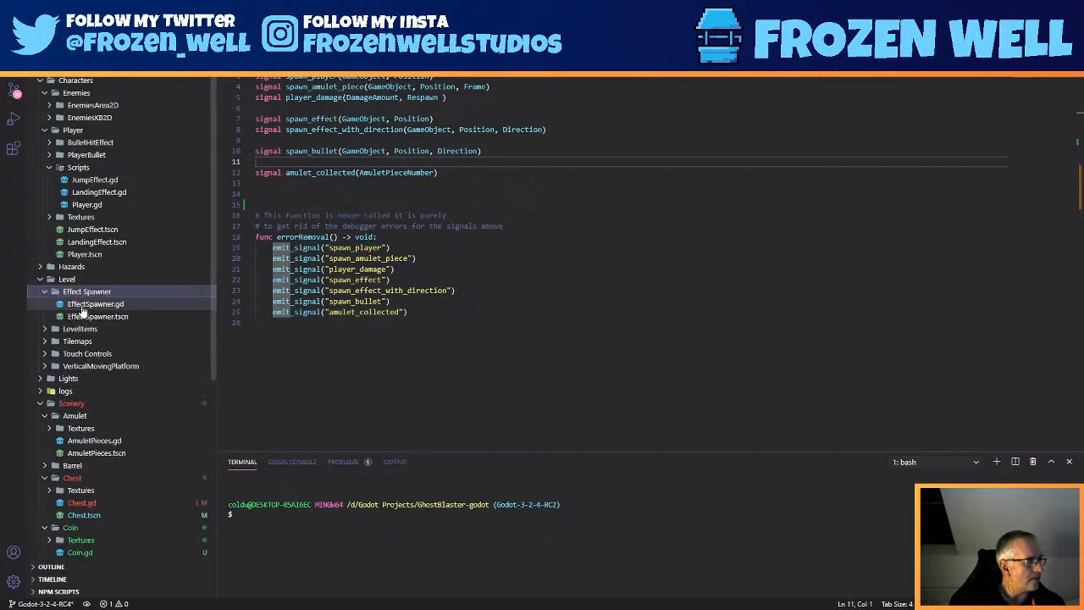
{"action": "left_click", "coordinate": [84, 304]}
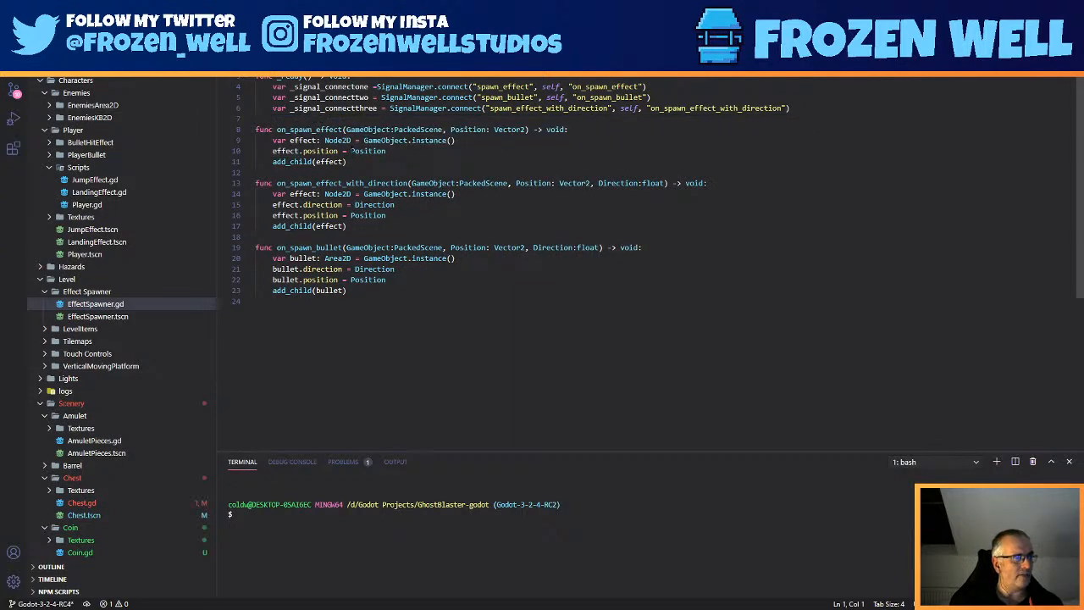
{"action": "left_click", "coordinate": [766, 160]}
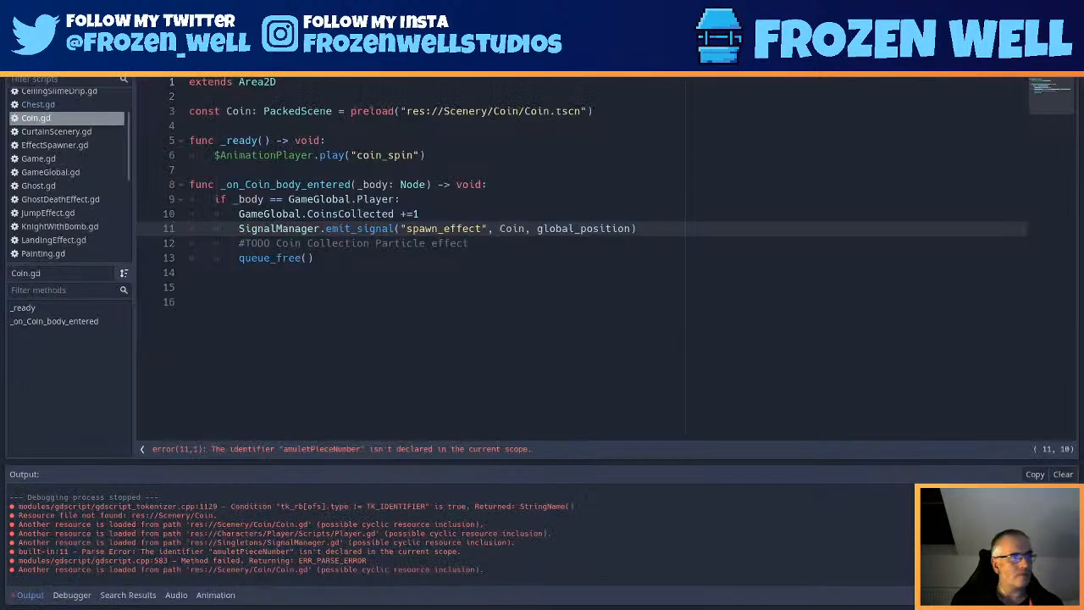
- Switch to Godot, leave distraction-free mode, show the room in the 2D view and run the game
{"action": "left_click", "coordinate": [190, 301]}
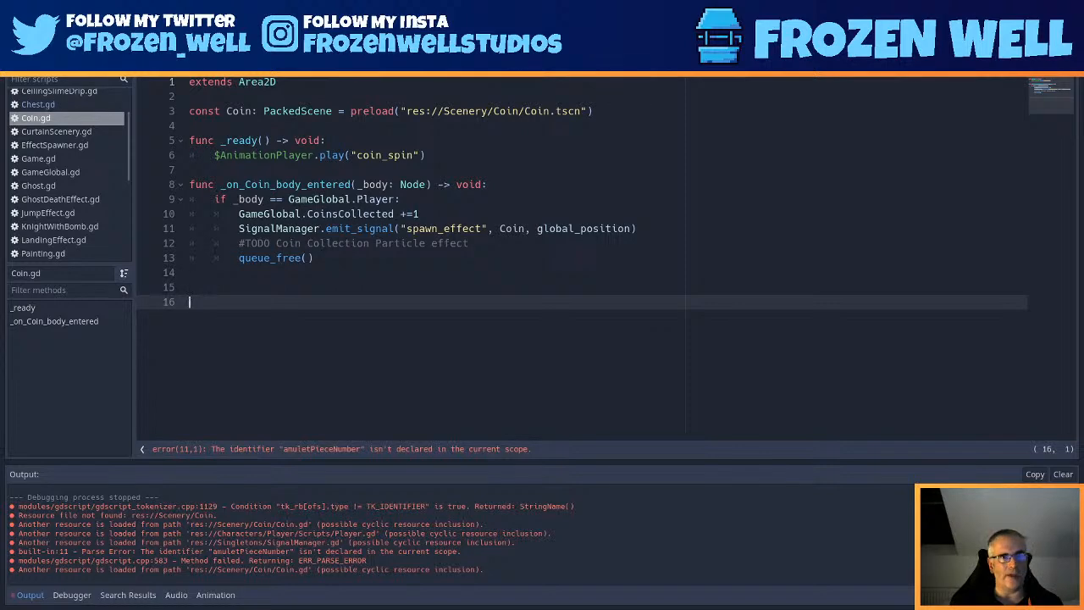
{"action": "key", "text": "ctrl+shift+F11"}
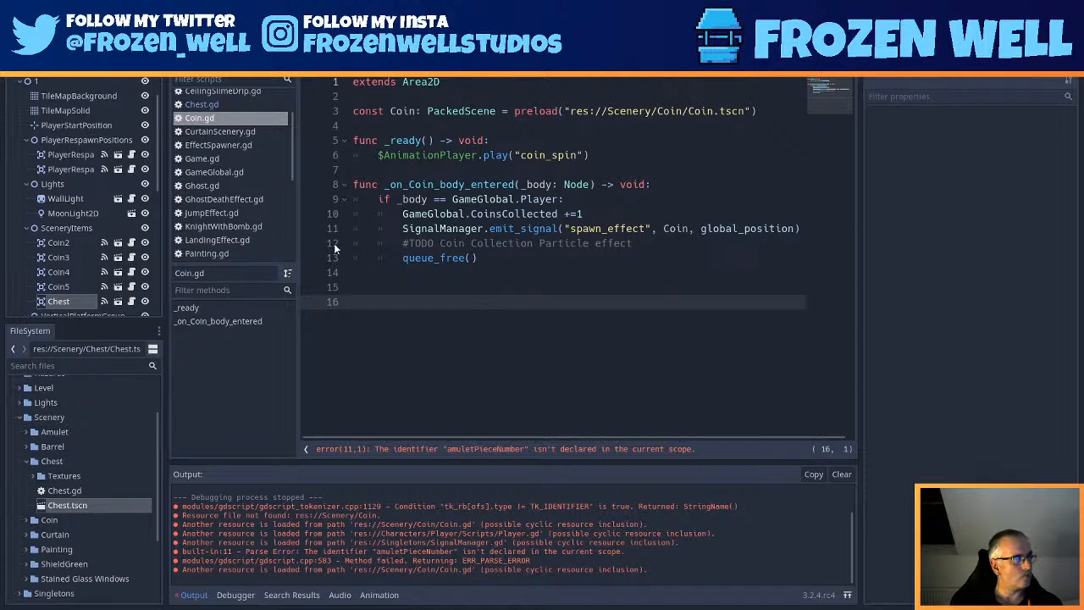
{"action": "left_click", "coordinate": [462, 28]}
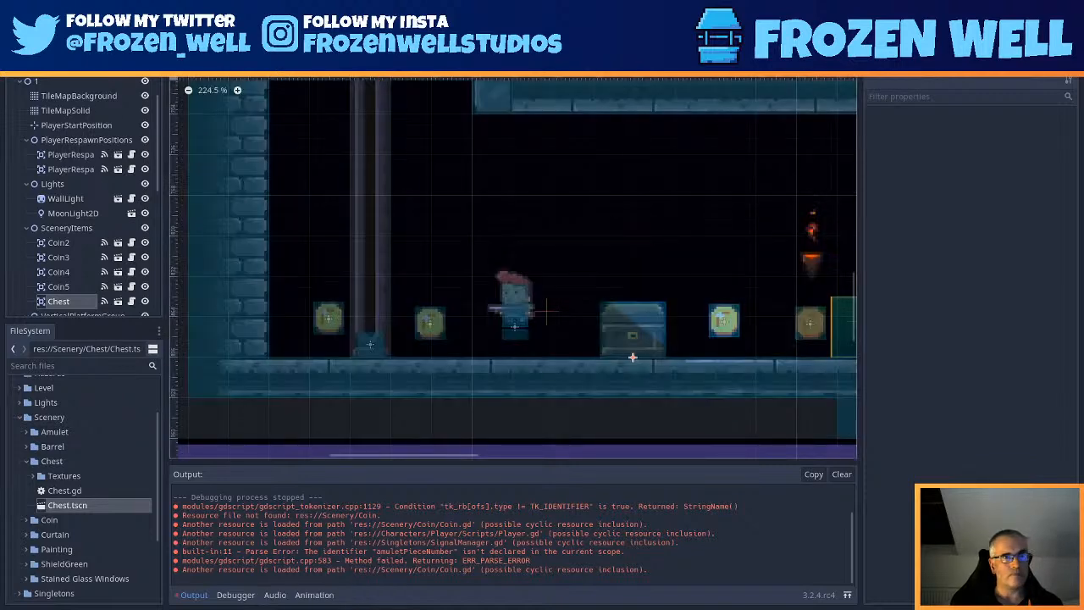
{"action": "left_click", "coordinate": [919, 28]}
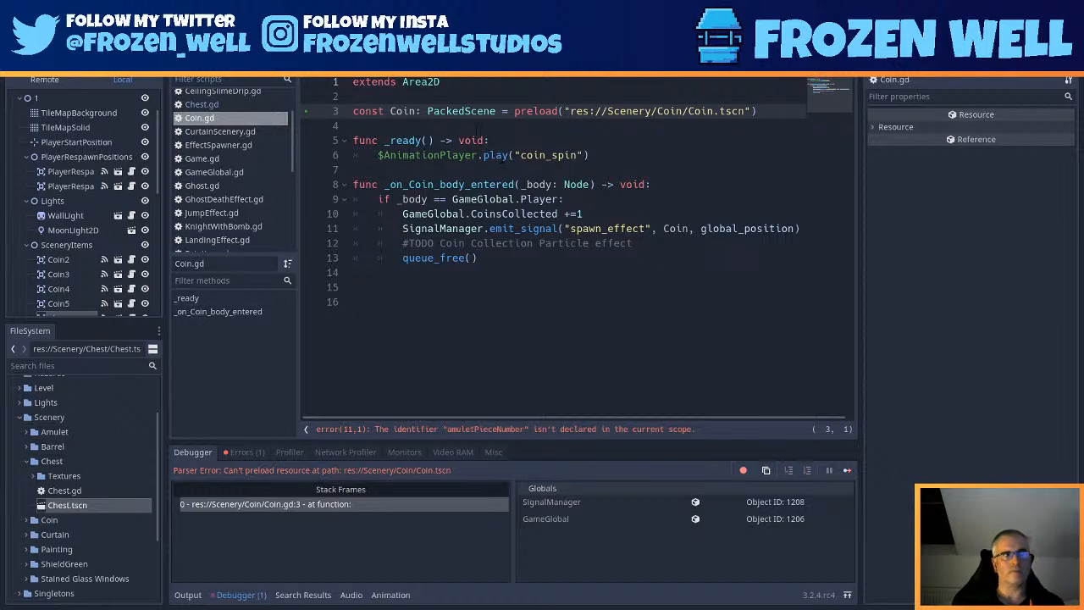
- Check the code in Coin.gd and search the script for "amulet"
{"action": "left_click", "coordinate": [643, 125]}
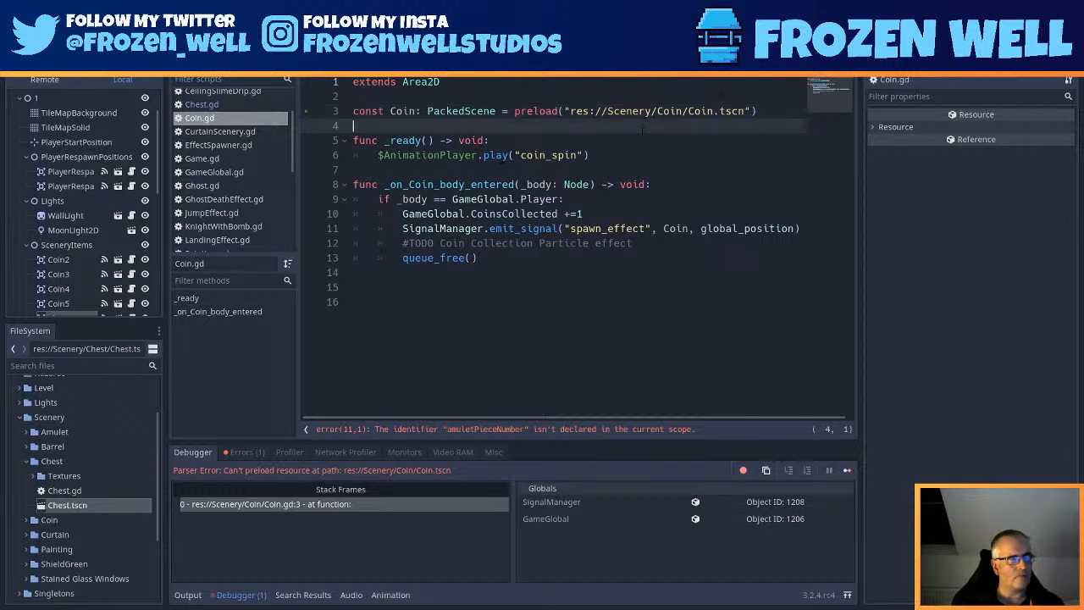
{"action": "left_click", "coordinate": [550, 243]}
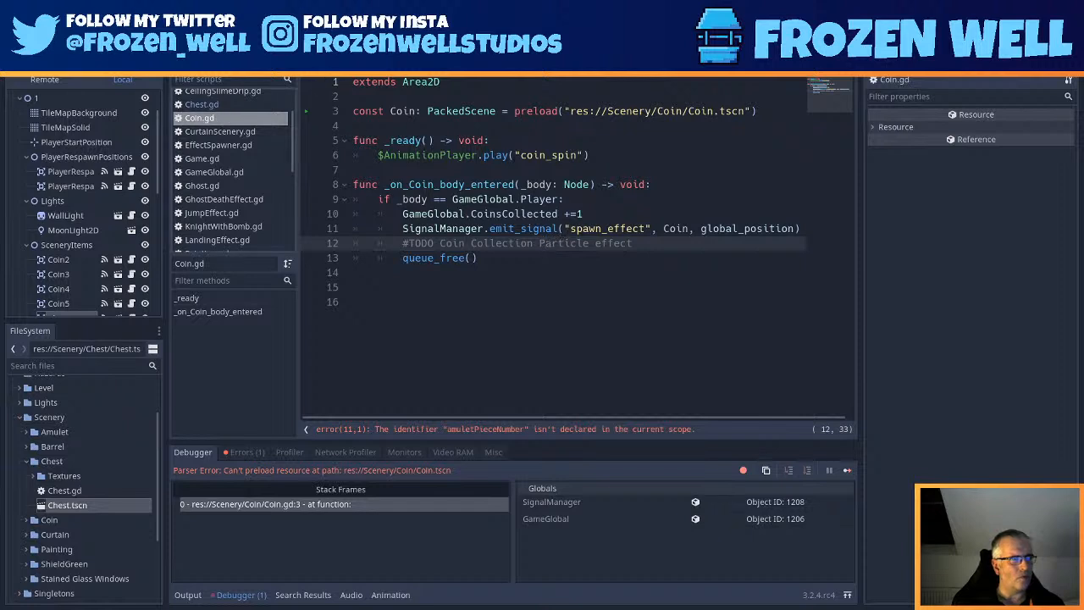
{"action": "left_click", "coordinate": [515, 155]}
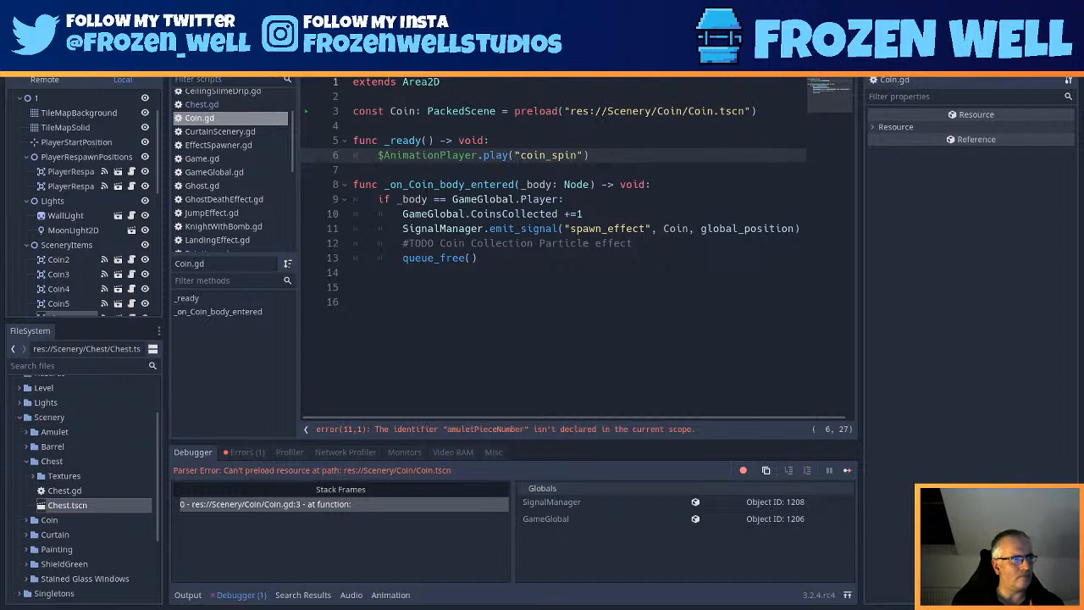
{"action": "left_click", "coordinate": [589, 184]}
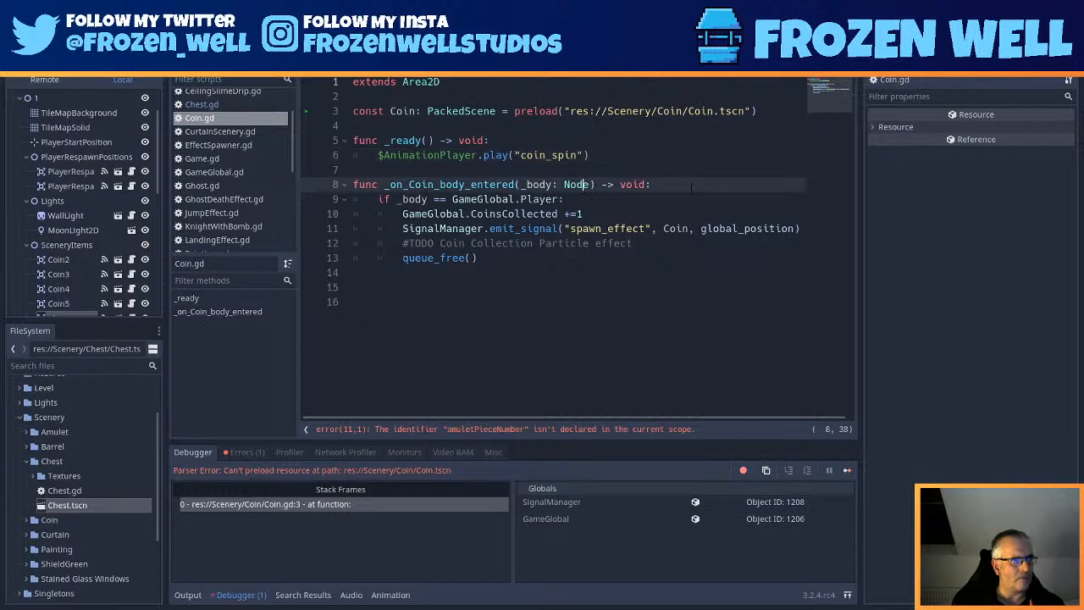
{"action": "key", "text": "ctrl+f"}
{"action": "type", "text": "amulet"}
{"action": "key", "text": "BackSpace"}
{"action": "key", "text": "BackSpace"}
{"action": "key", "text": "BackSpace"}
{"action": "key", "text": "BackSpace"}
{"action": "key", "text": "BackSpace"}
{"action": "key", "text": "BackSpace"}
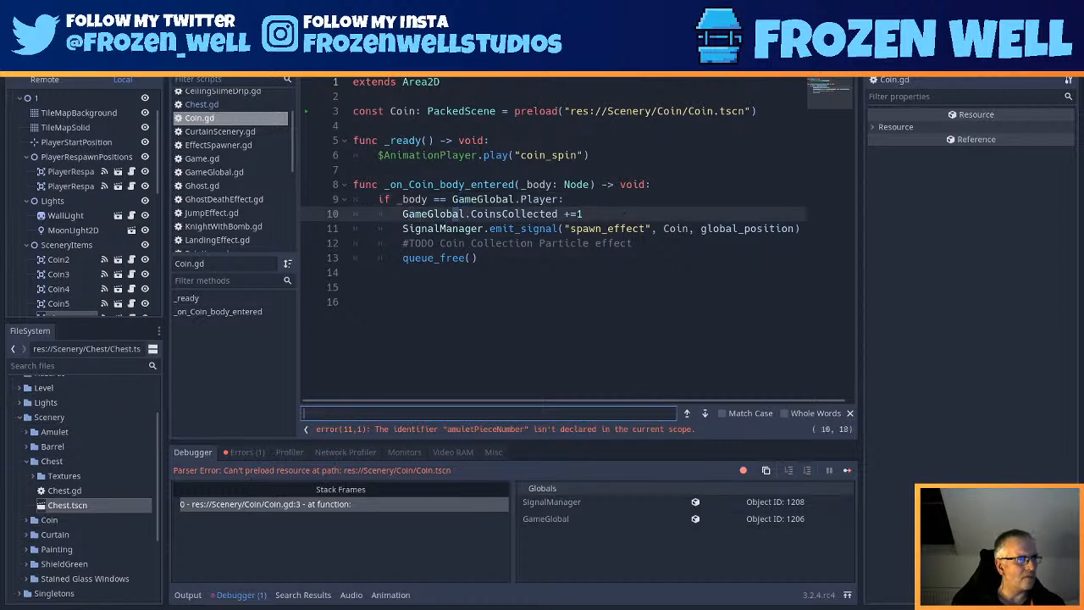
- Jump to the reported error in Coin.gd and examine the emit_signal line in _on_Coin_body_entered
{"action": "left_click", "coordinate": [675, 228]}
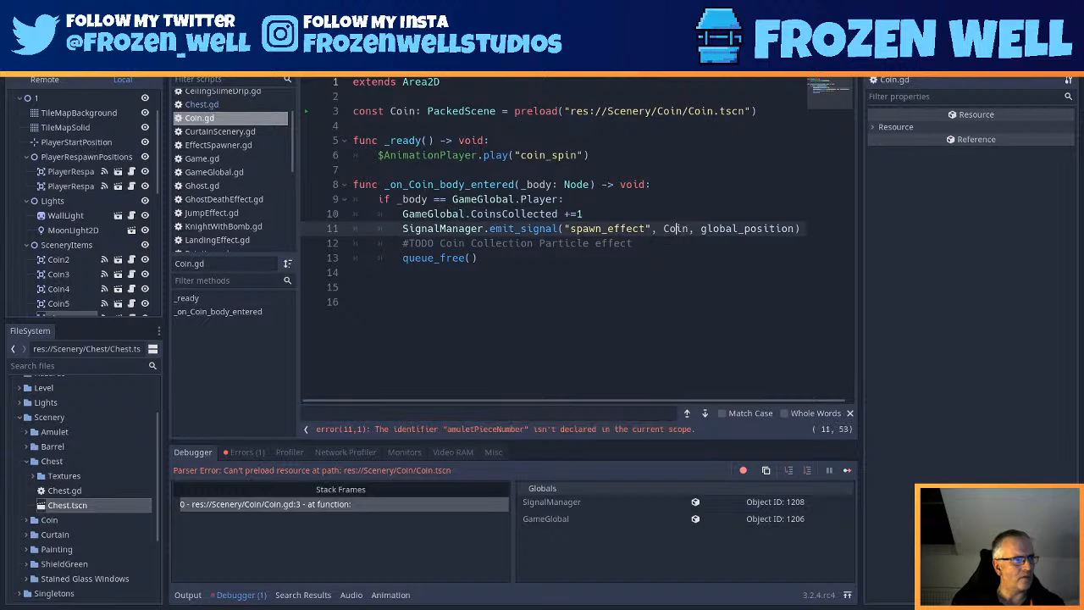
{"action": "left_click", "coordinate": [403, 430]}
{"action": "left_click", "coordinate": [435, 257]}
{"action": "left_click", "coordinate": [403, 228]}
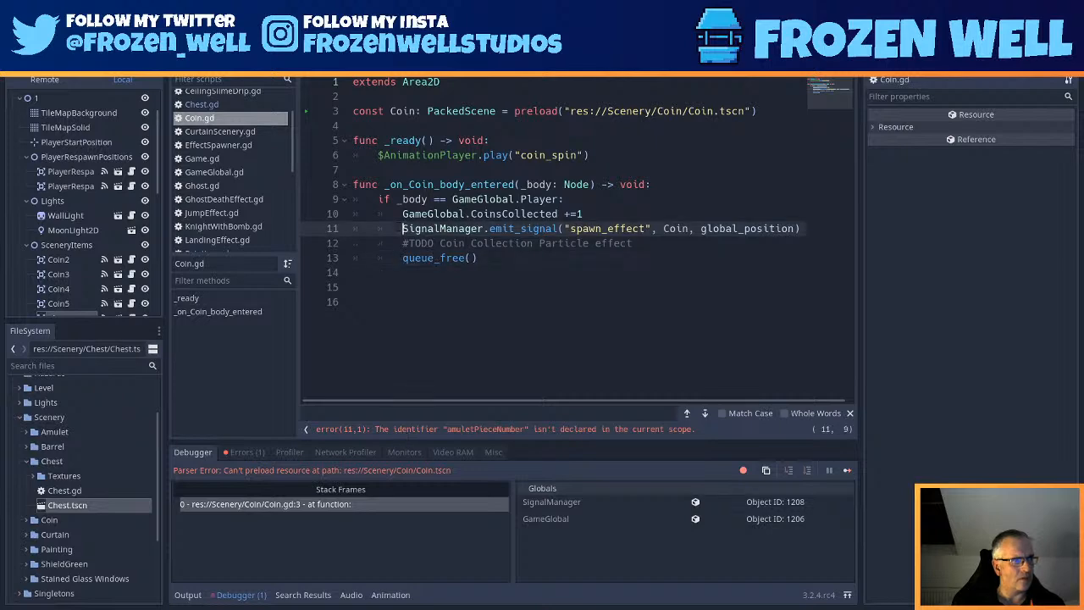
- Try to save while the game is still running in the debugger, and dismiss the Load Errors dialog
{"action": "key", "text": "ctrl+s"}
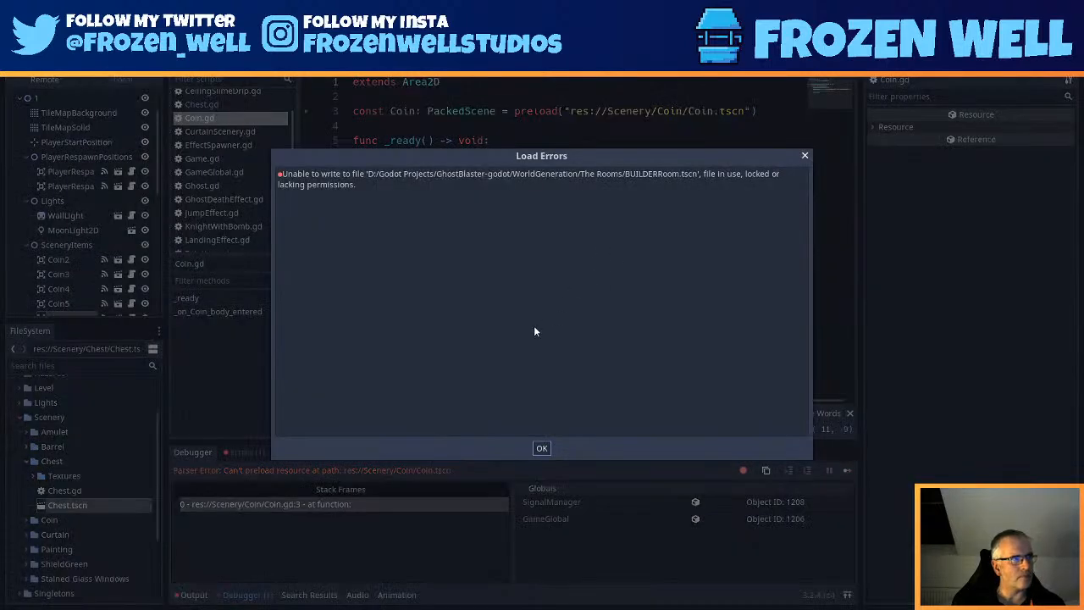
{"action": "key", "text": "alt+Tab"}
{"action": "key", "text": "alt+Tab"}
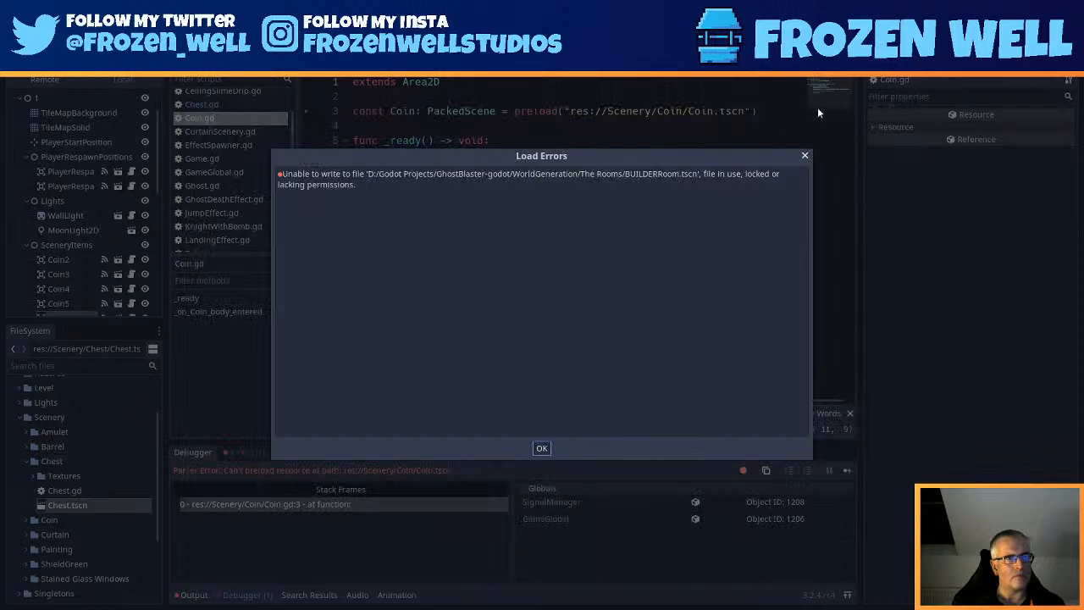
{"action": "left_click", "coordinate": [542, 448]}
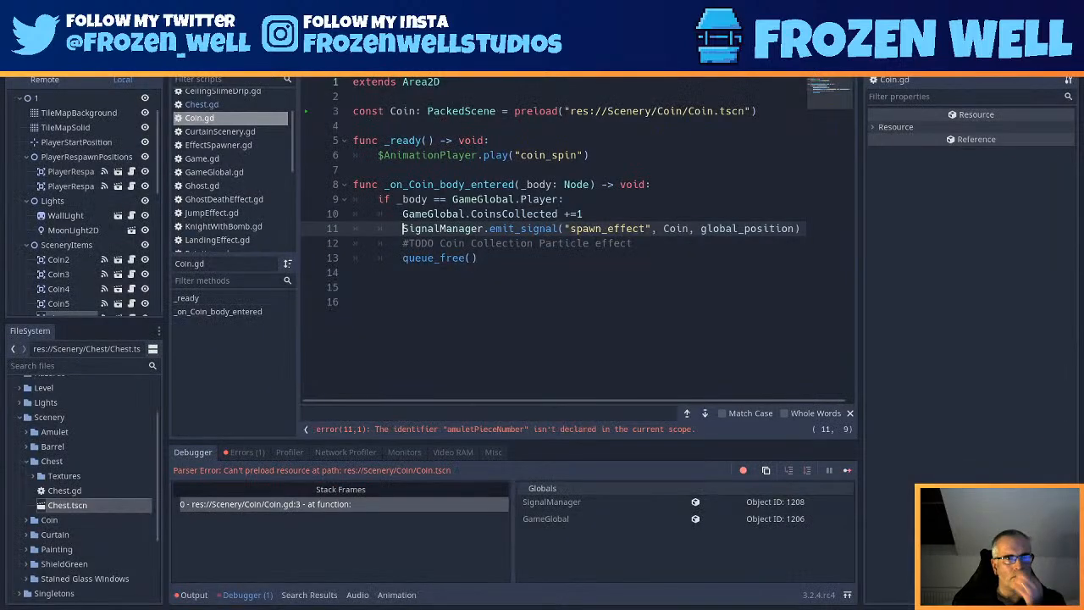
- Stop the running game and save Coin.gd again
{"action": "key", "text": "F8"}
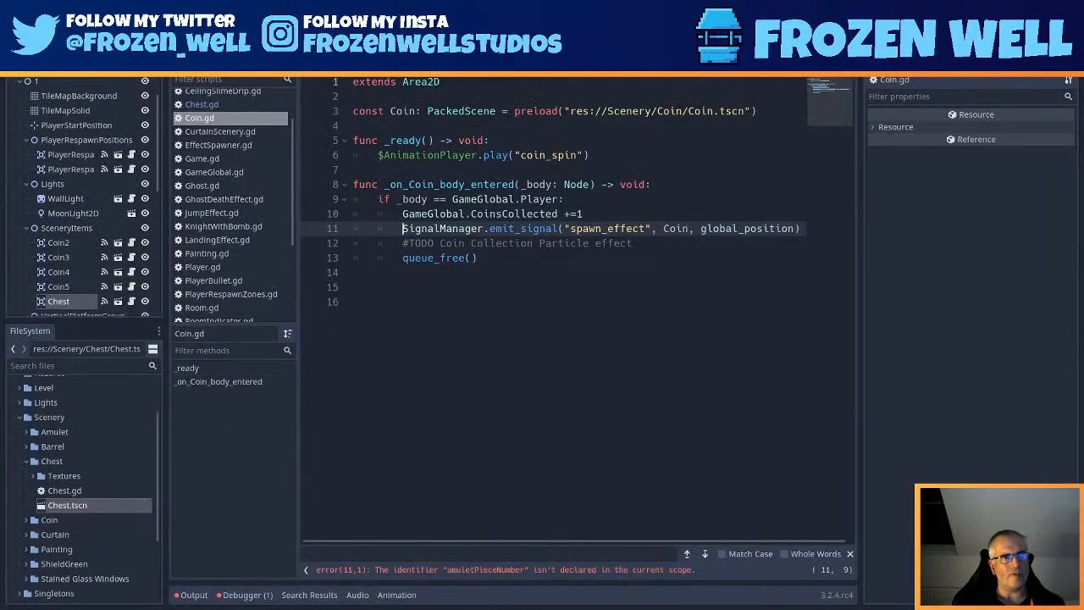
{"action": "left_click", "coordinate": [458, 288]}
{"action": "key", "text": "ctrl+s"}
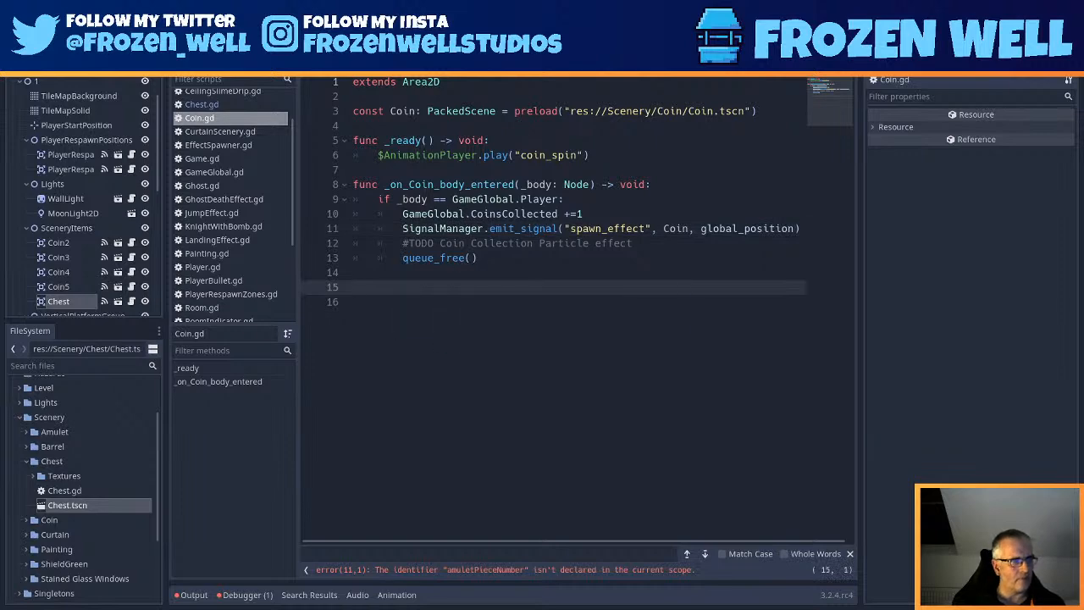
- Switch to Visual Studio Code, open Chest.gd and inspect the error on its spawn_effect line that uses JumpEffect
{"action": "key", "text": "alt+Tab"}
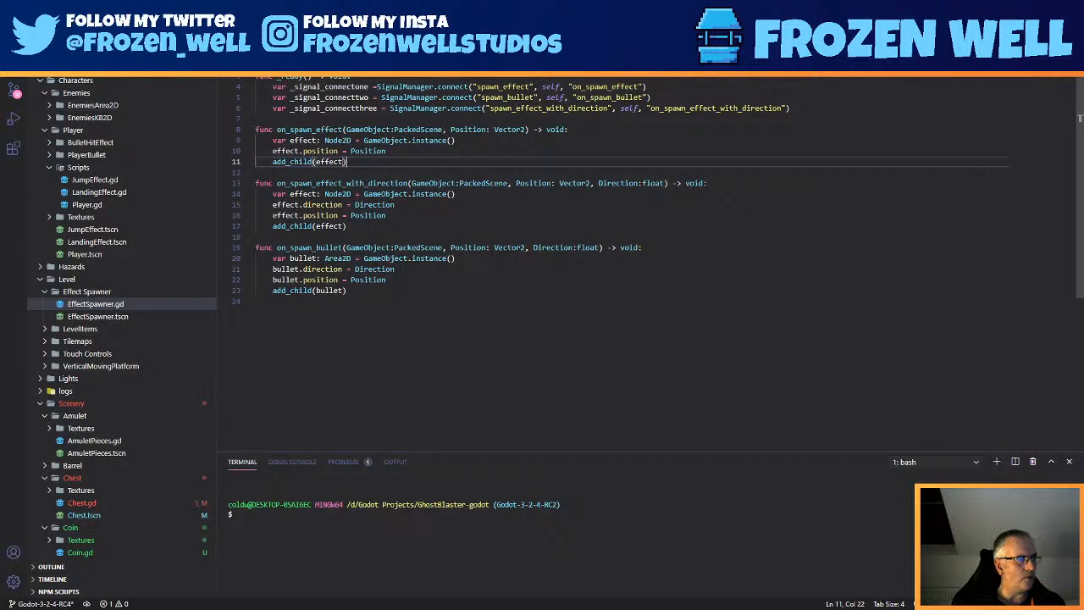
{"action": "left_click", "coordinate": [408, 279]}
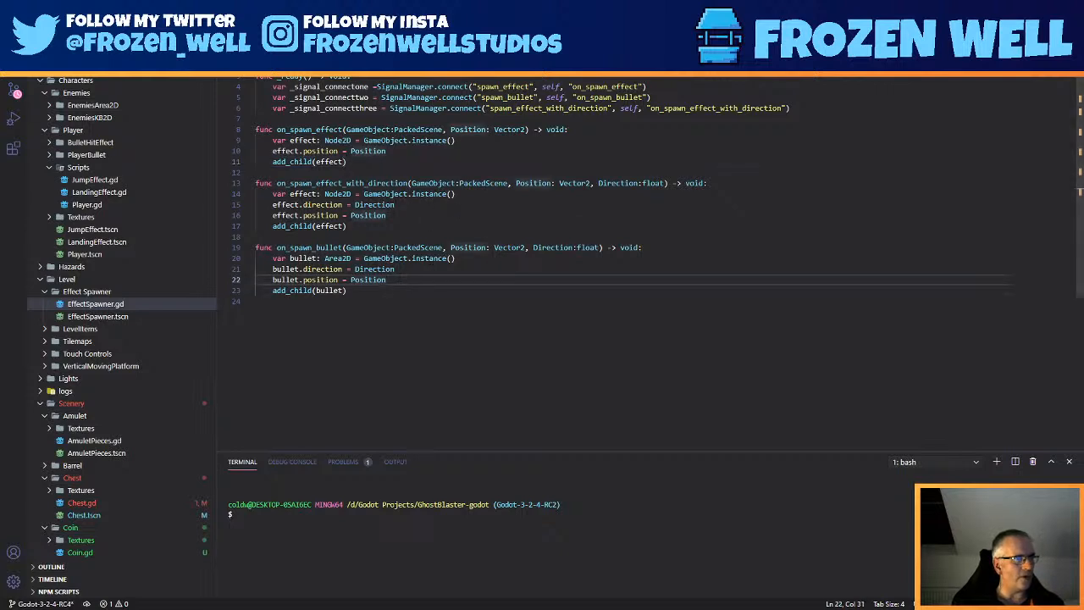
{"action": "left_click", "coordinate": [474, 28]}
{"action": "left_click", "coordinate": [256, 183]}
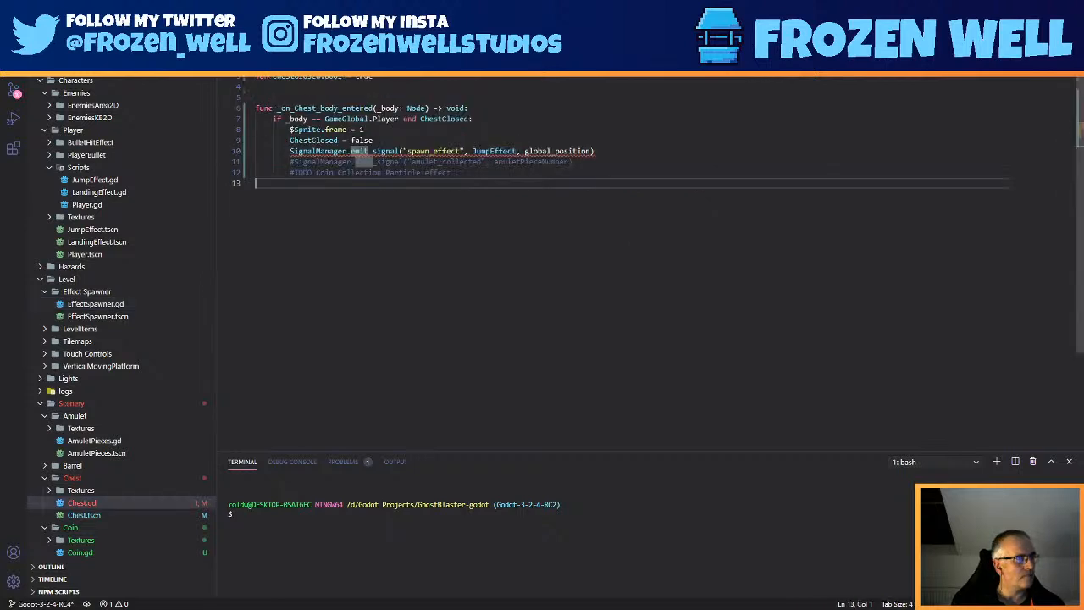
{"action": "mouse_move", "coordinate": [493, 151]}
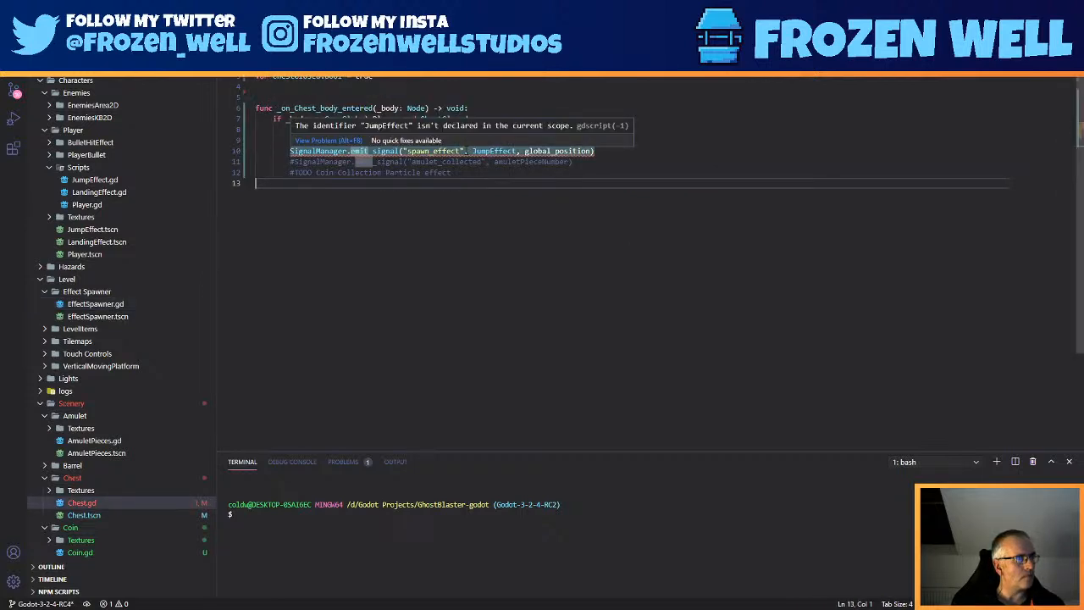
{"action": "left_click", "coordinate": [463, 151]}
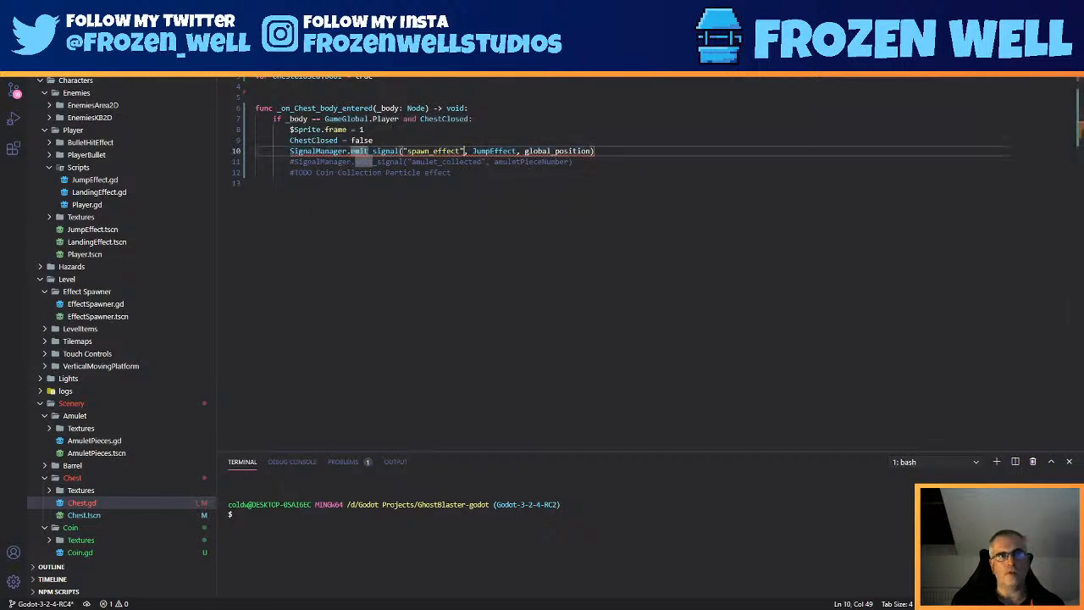
- Switch back to Godot, save the project and quit the editor so it can be restarted
{"action": "key", "text": "alt+Tab"}
{"action": "key", "text": "ctrl+s"}
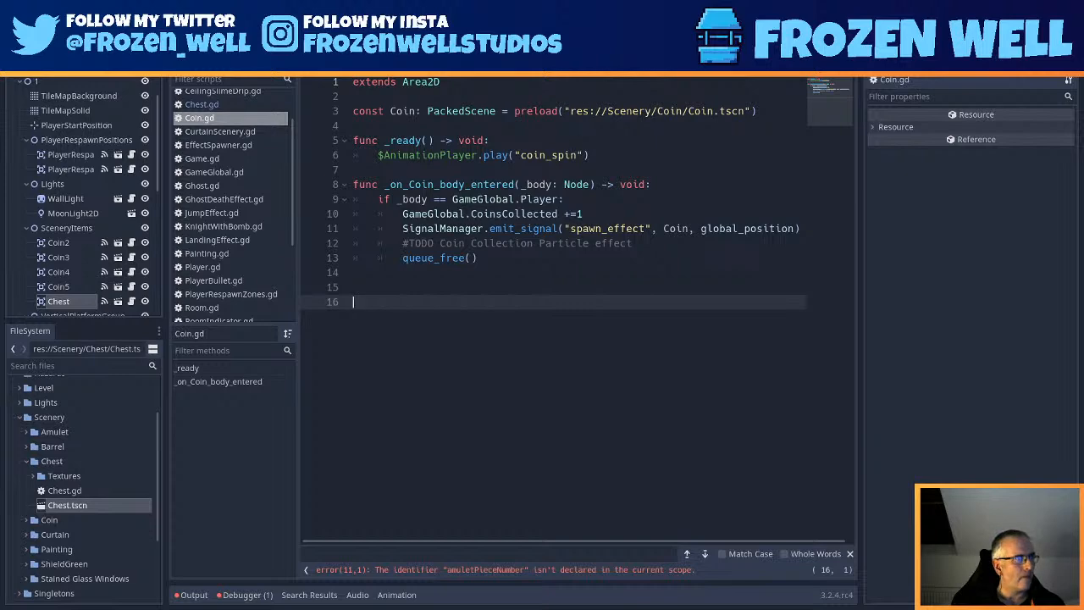
{"action": "key", "text": "ctrl+q"}
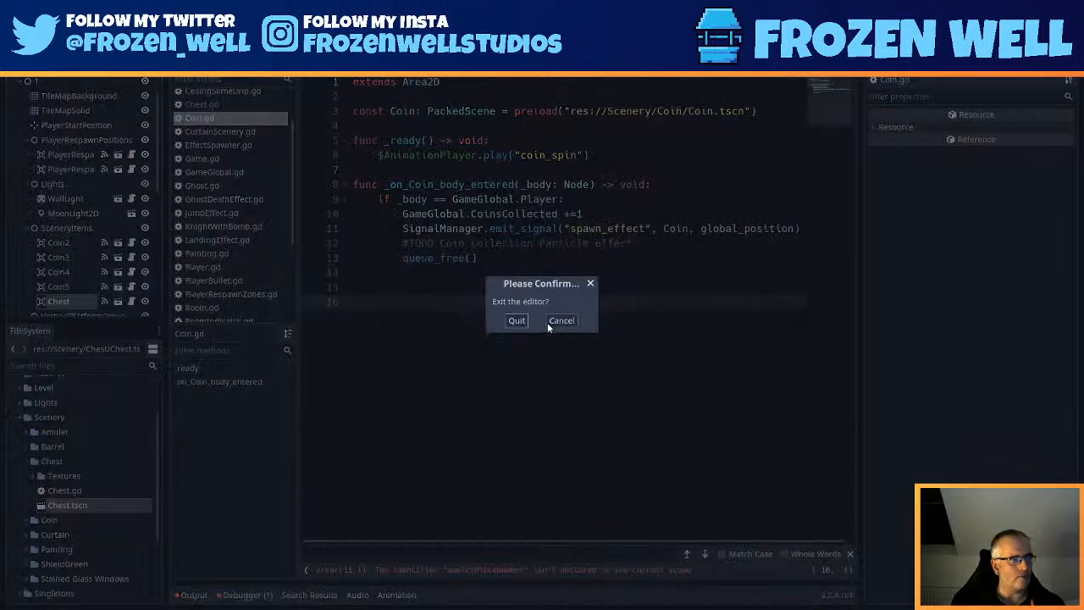
{"action": "left_click", "coordinate": [516, 320]}
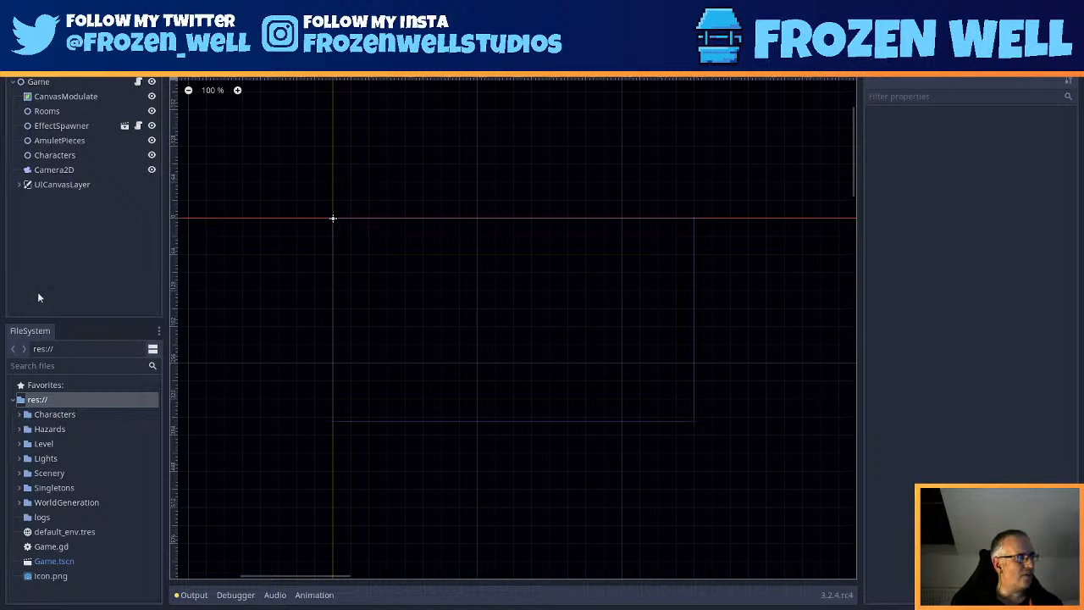
- Open BUILDERRoom.tscn from the WorldGeneration/The Rooms folder and run that scene
{"action": "double_click", "coordinate": [68, 502]}
{"action": "double_click", "coordinate": [66, 491]}
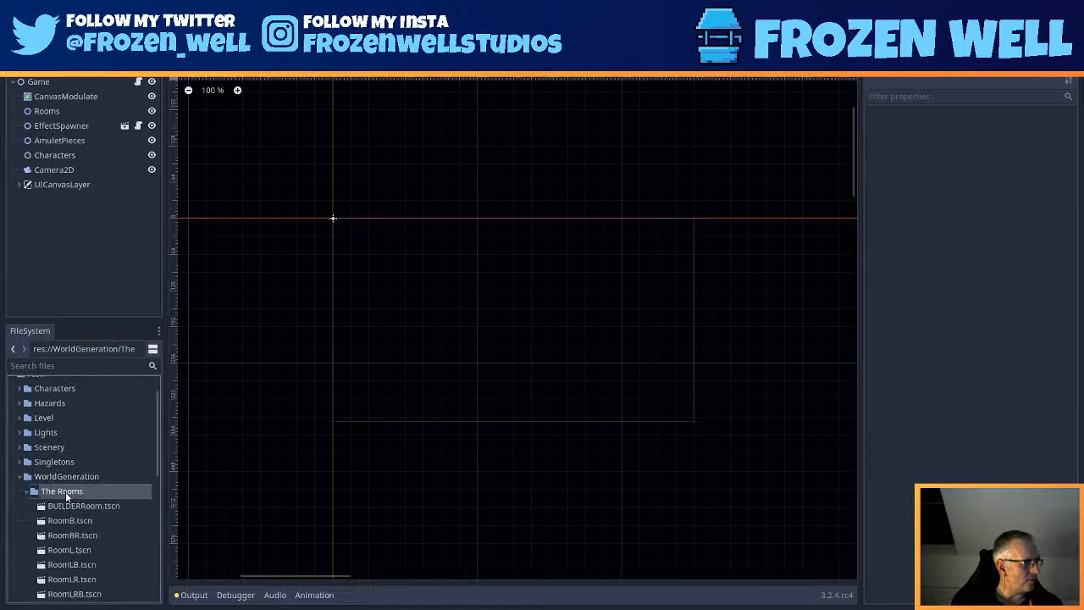
{"action": "double_click", "coordinate": [77, 507]}
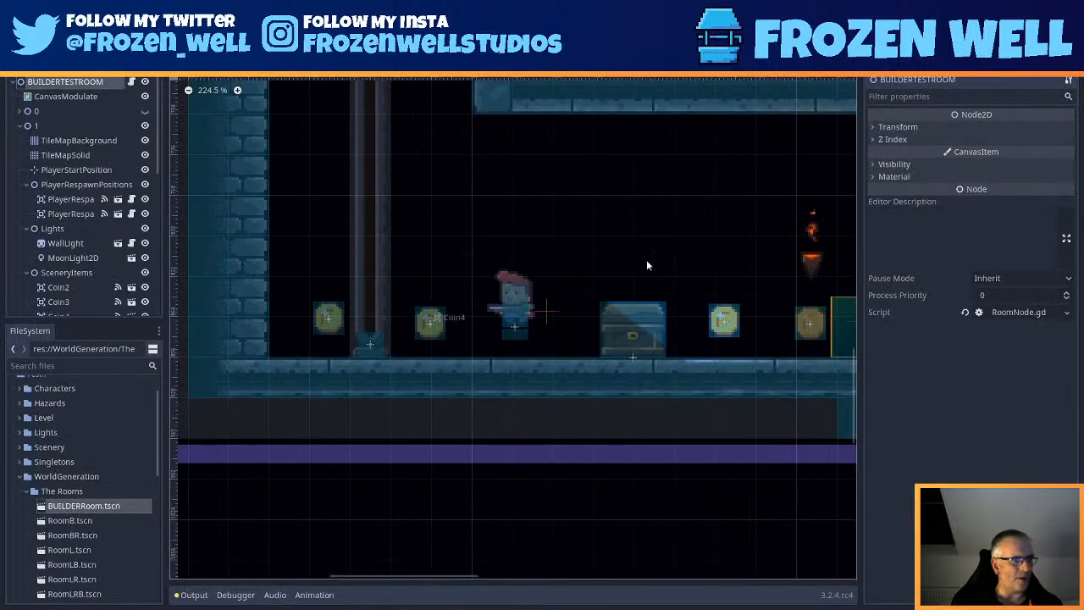
{"action": "key", "text": "F6"}
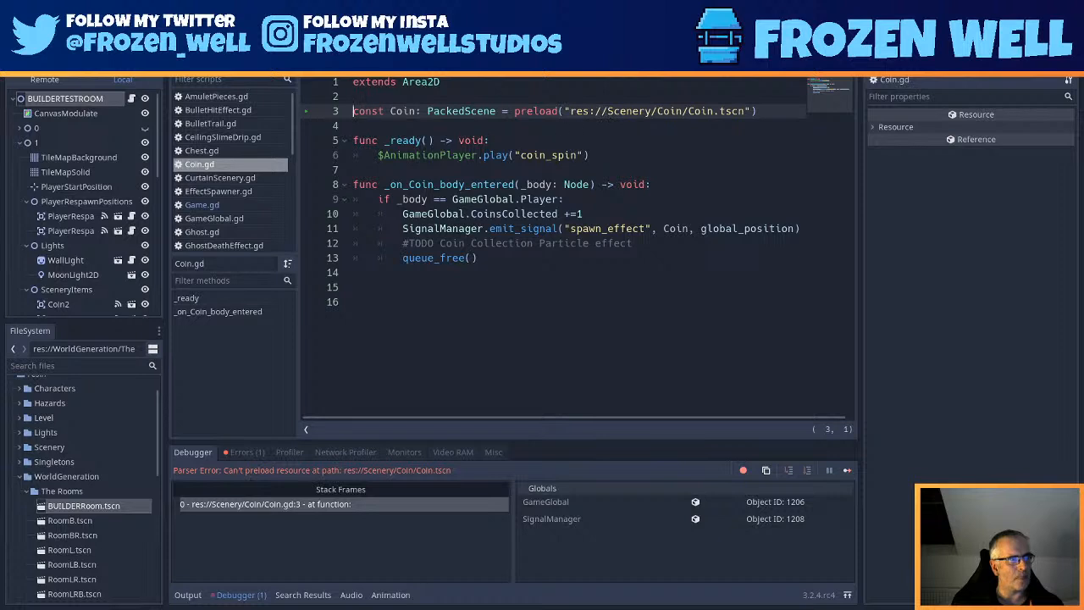
- Try to retype the preload call of the Coin constant in Coin.gd, starting with an empty path
{"action": "left_click", "coordinate": [585, 138]}
{"action": "left_click_drag", "start_coordinate": [514, 111], "coordinate": [758, 110]}
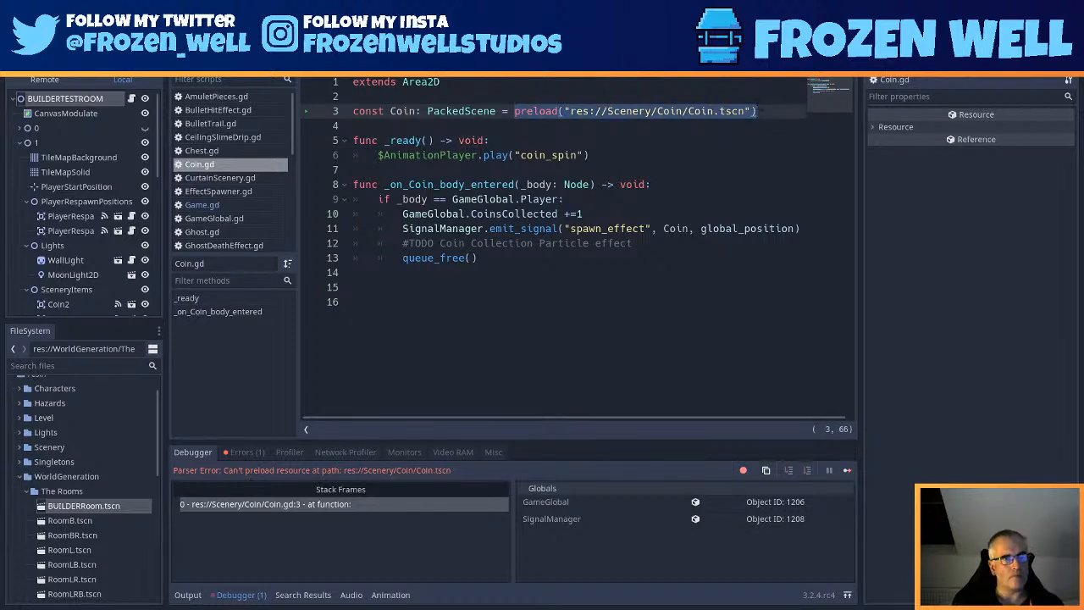
{"action": "key", "text": "ctrl+shift+F11"}
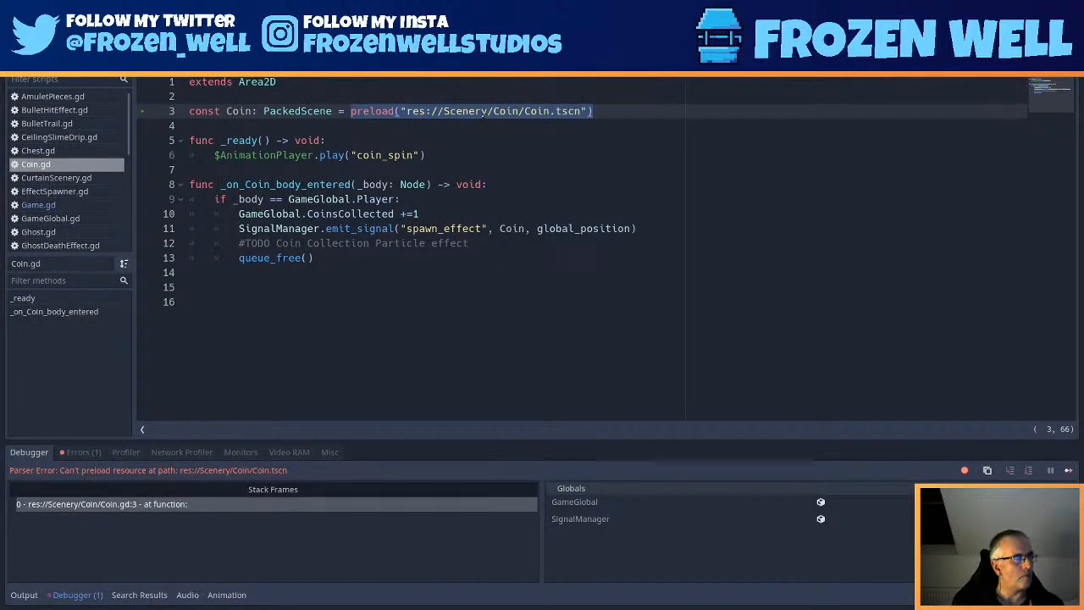
{"action": "left_click", "coordinate": [546, 120]}
{"action": "left_click", "coordinate": [396, 111]}
{"action": "left_click_drag", "start_coordinate": [422, 112], "coordinate": [592, 115]}
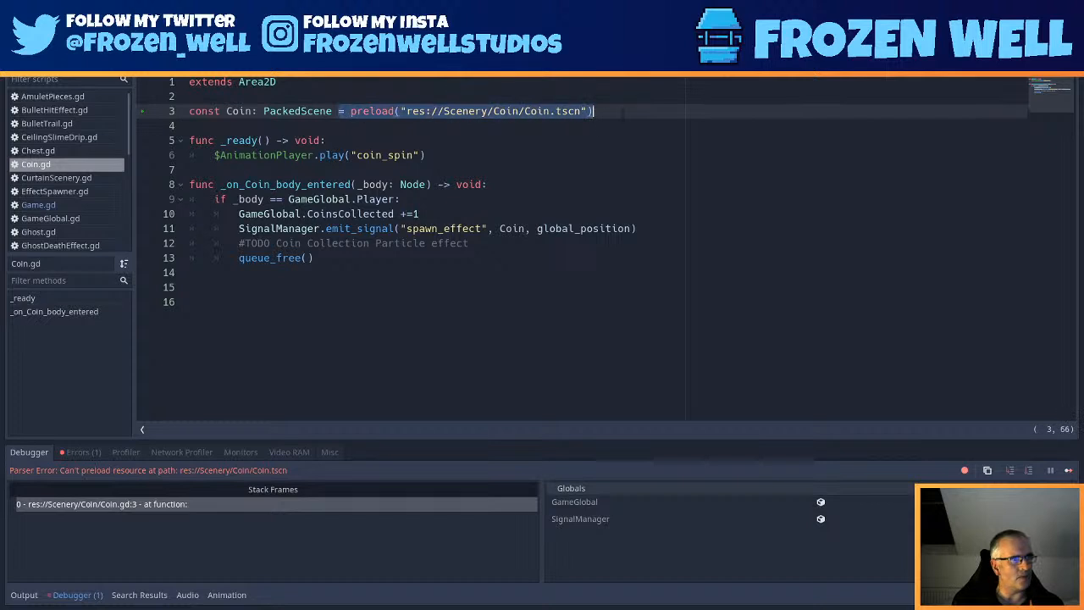
{"action": "type", "text": "prelo"}
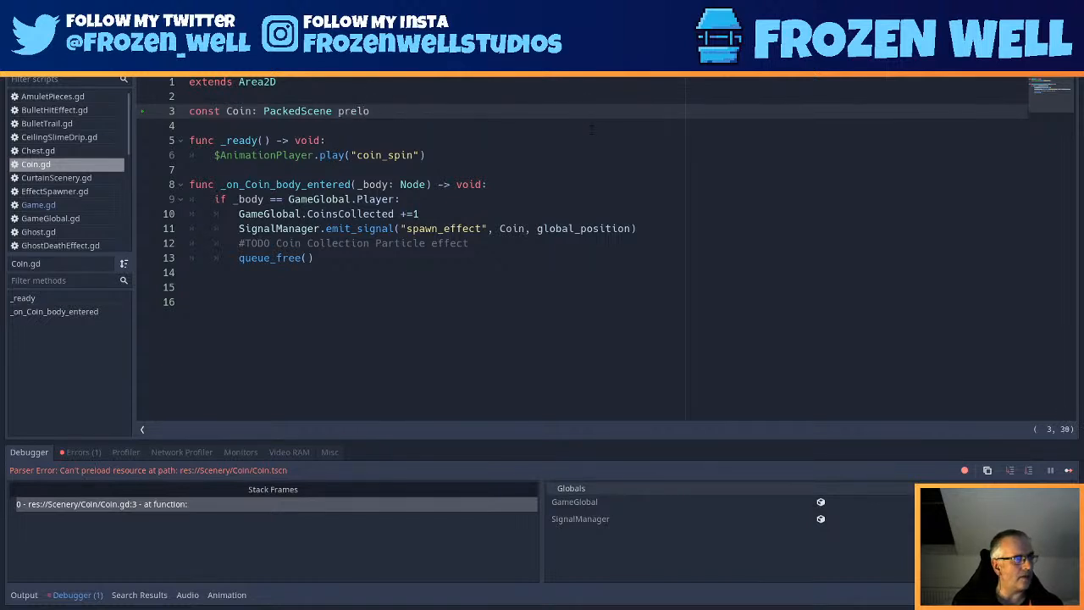
{"action": "type", "text": "ad(\""}
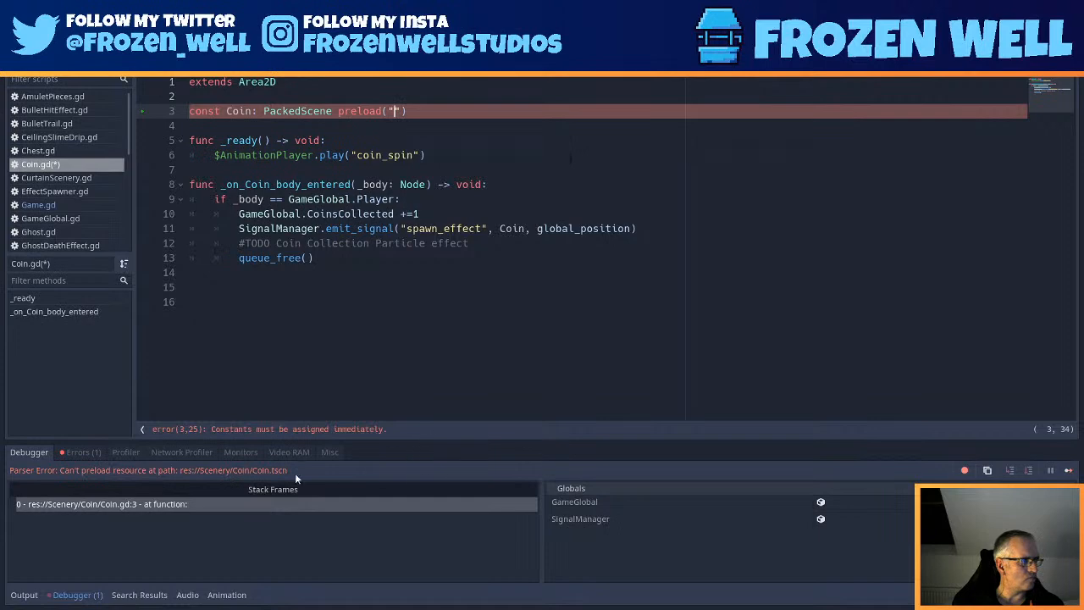
{"action": "left_click", "coordinate": [401, 184]}
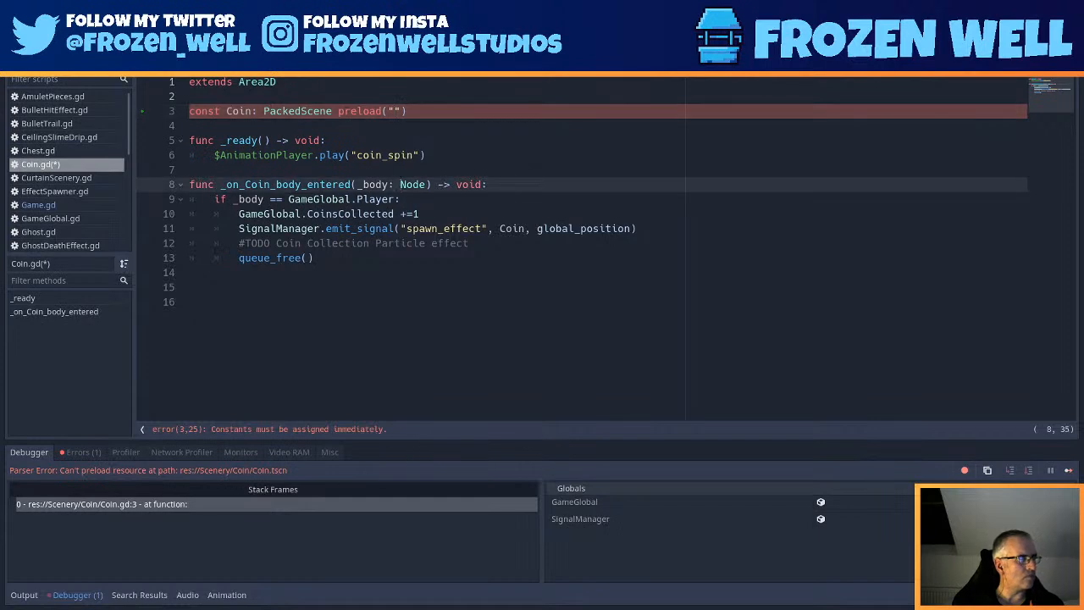
{"action": "key", "text": "ctrl+shift+F11"}
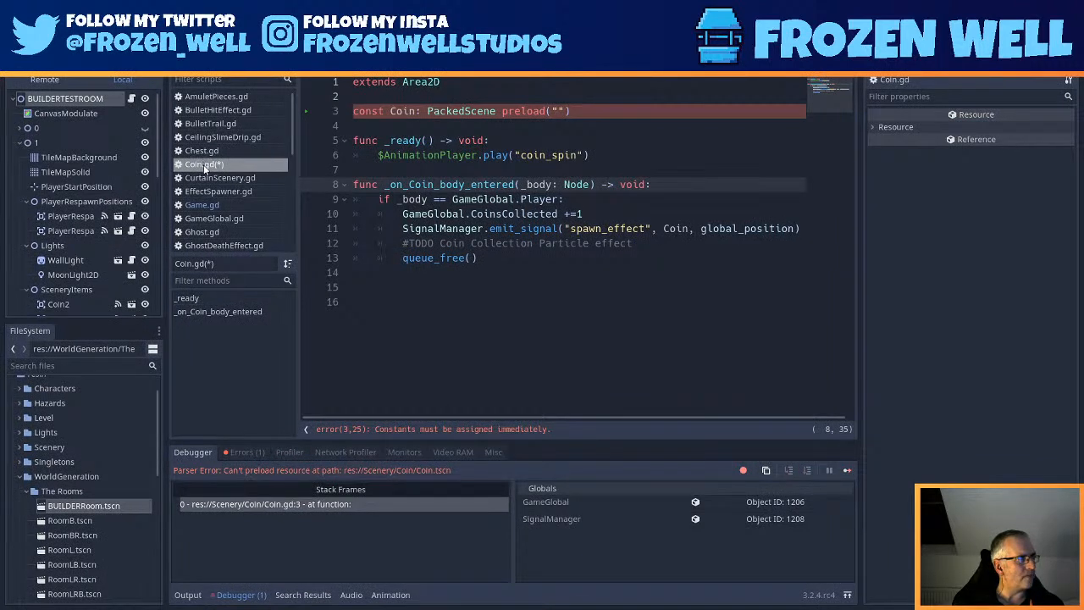
{"action": "left_click", "coordinate": [425, 126]}
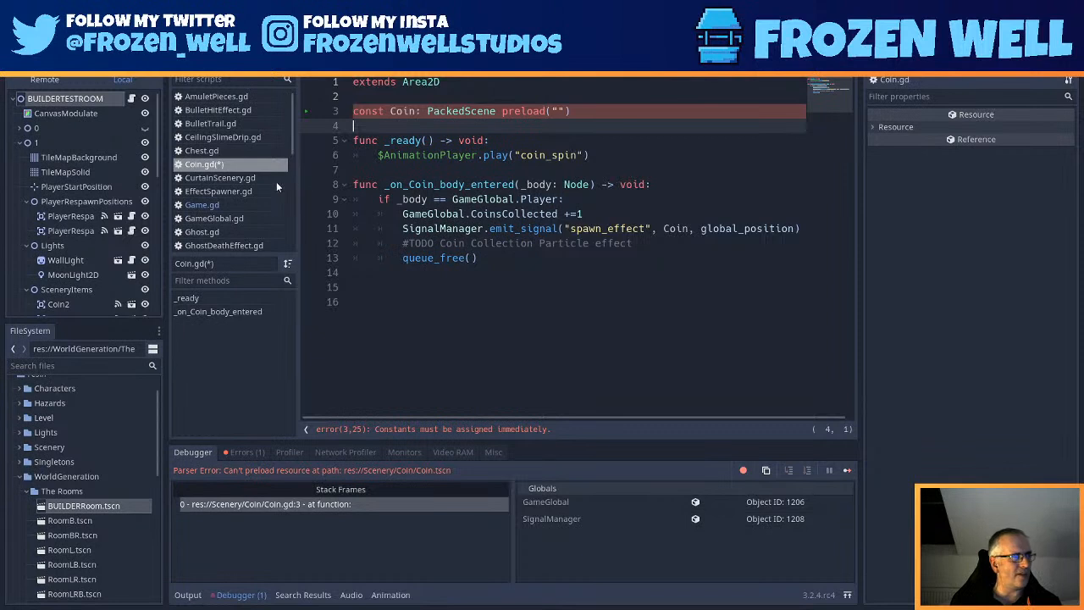
{"action": "left_click", "coordinate": [453, 155]}
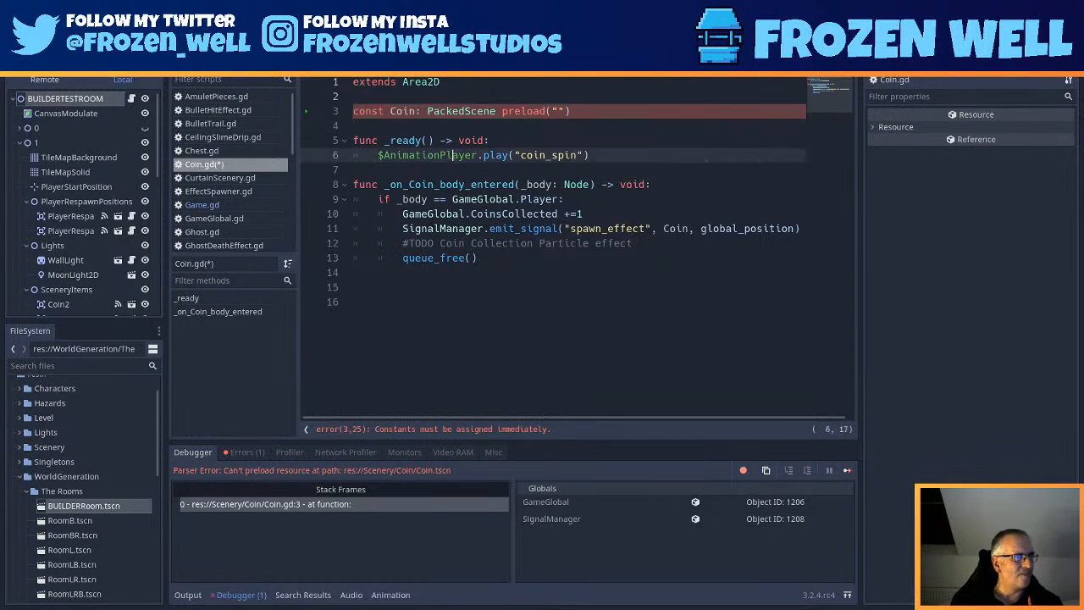
- Copy the spawn_effect emit_signal line from _on_Coin_body_entered in Coin.gd and remove that line from the function
{"action": "left_click_drag", "start_coordinate": [403, 229], "coordinate": [738, 229]}
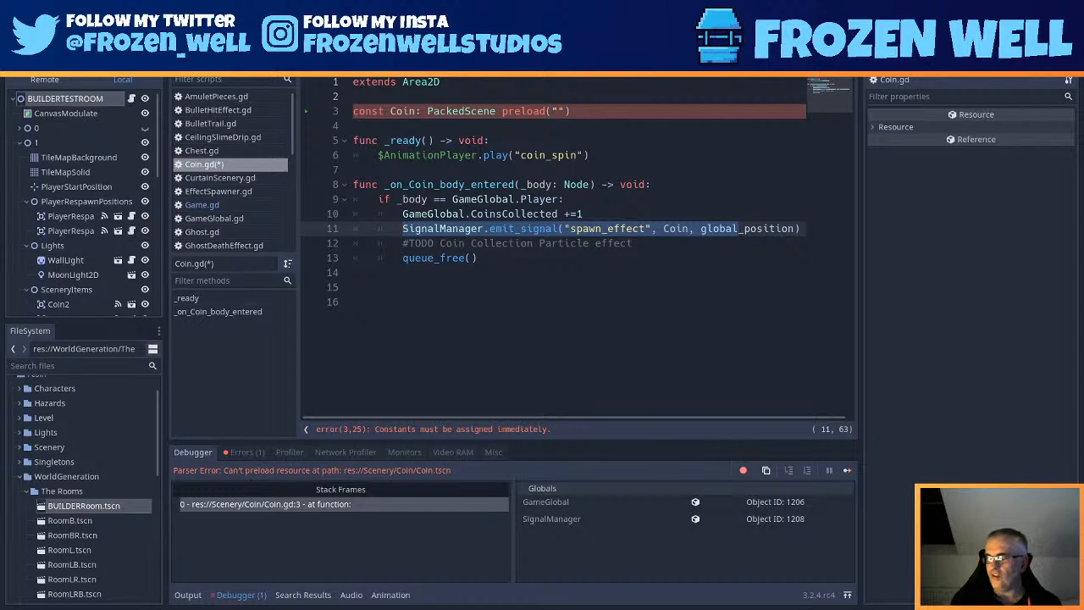
{"action": "key", "text": "ctrl+End"}
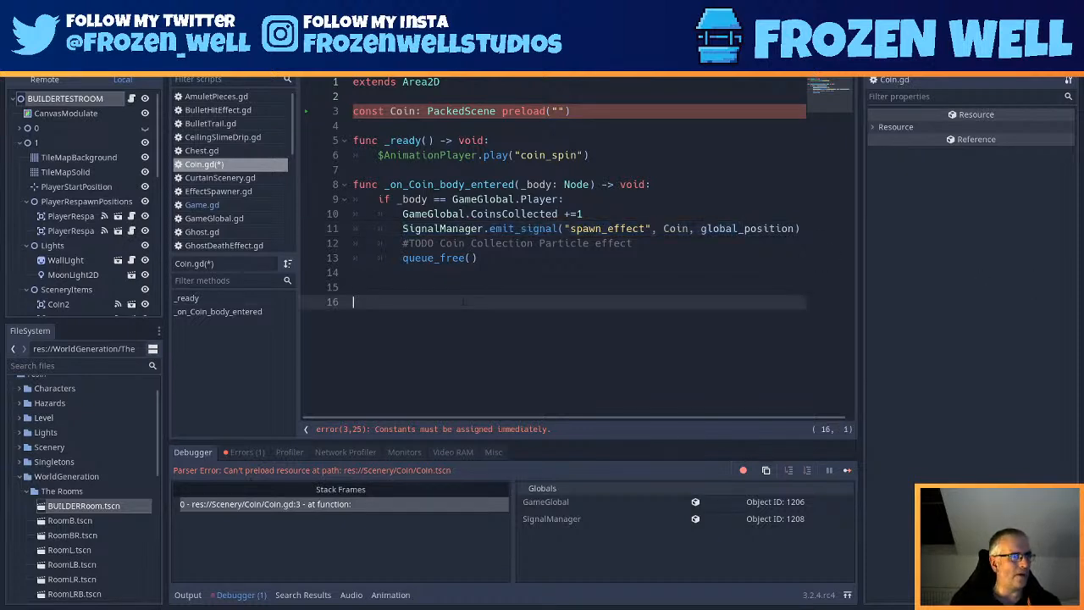
{"action": "left_click_drag", "start_coordinate": [808, 226], "coordinate": [403, 234]}
{"action": "key", "text": "ctrl+c"}
{"action": "key", "text": "BackSpace"}
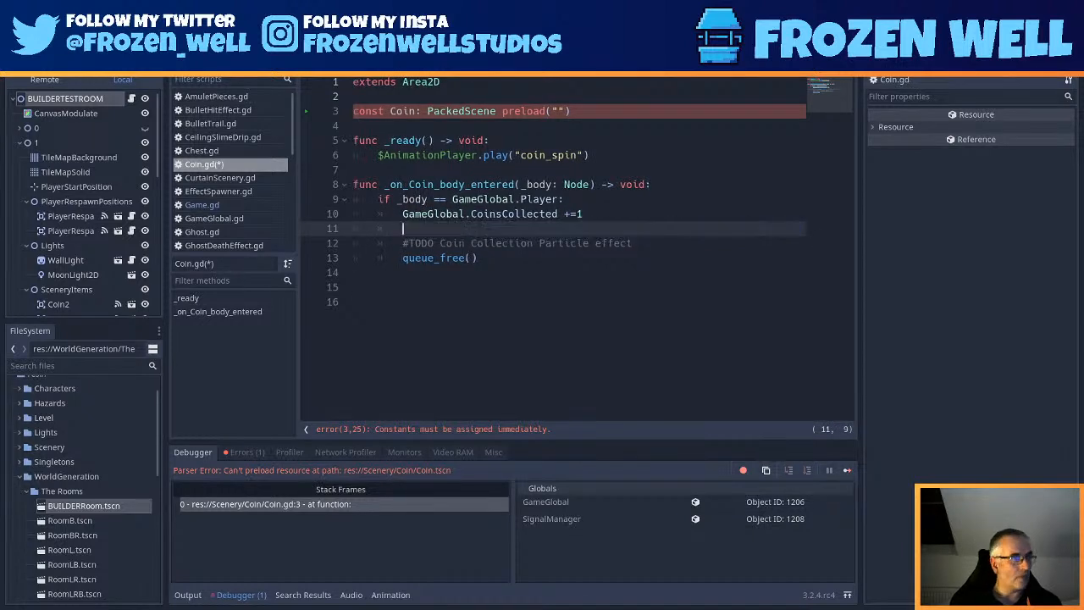
{"action": "key", "text": "BackSpace"}
{"action": "key", "text": "BackSpace"}
{"action": "key", "text": "BackSpace"}
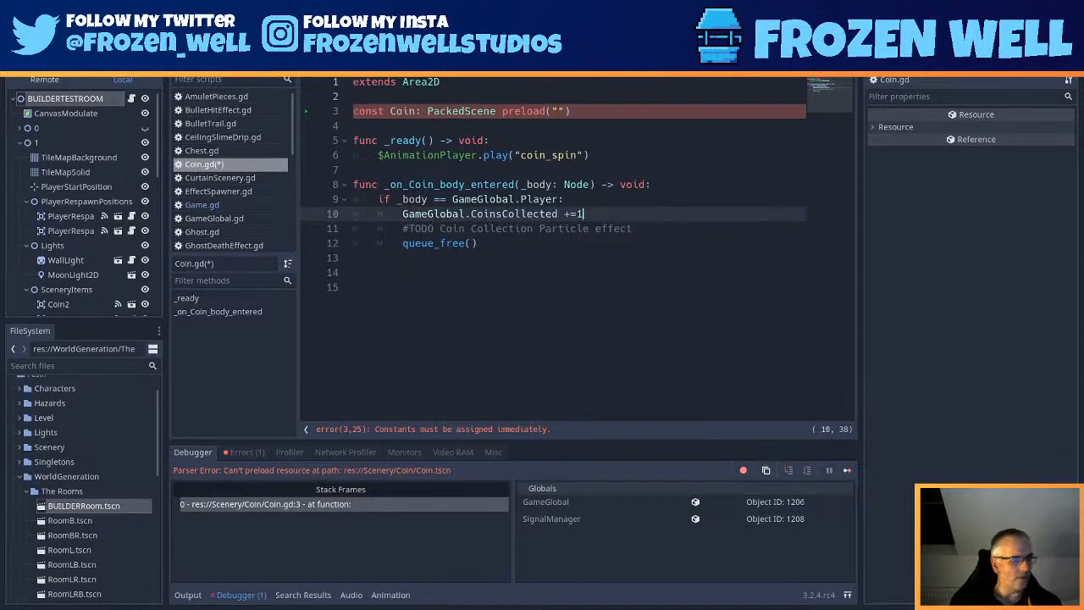
- Save Coin.gd, dismiss the Load Errors dialog and stop the running game
{"action": "key", "text": "ctrl+s"}
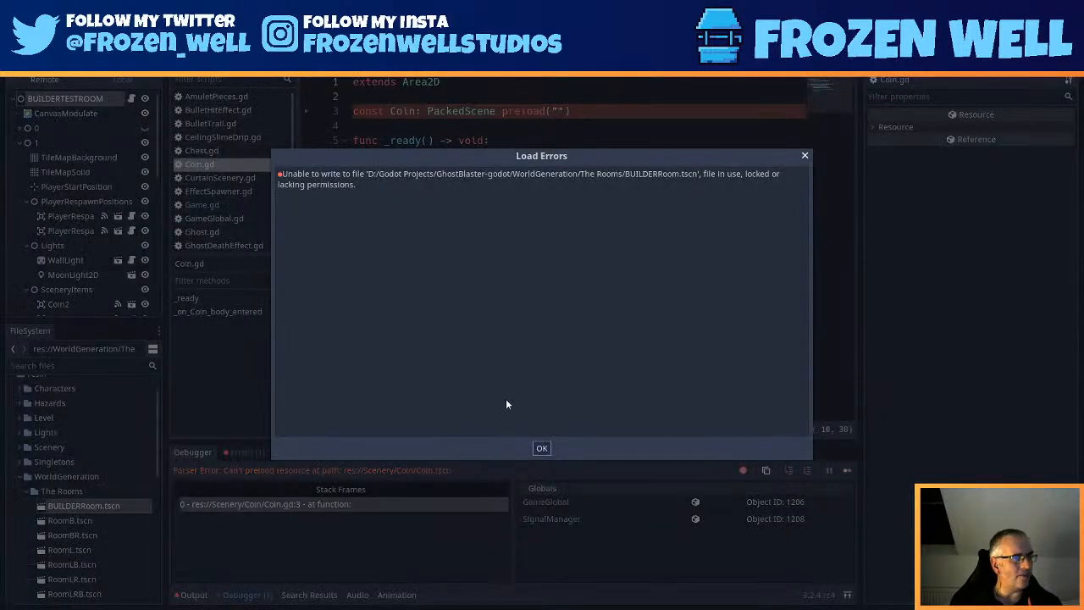
{"action": "left_click", "coordinate": [539, 447]}
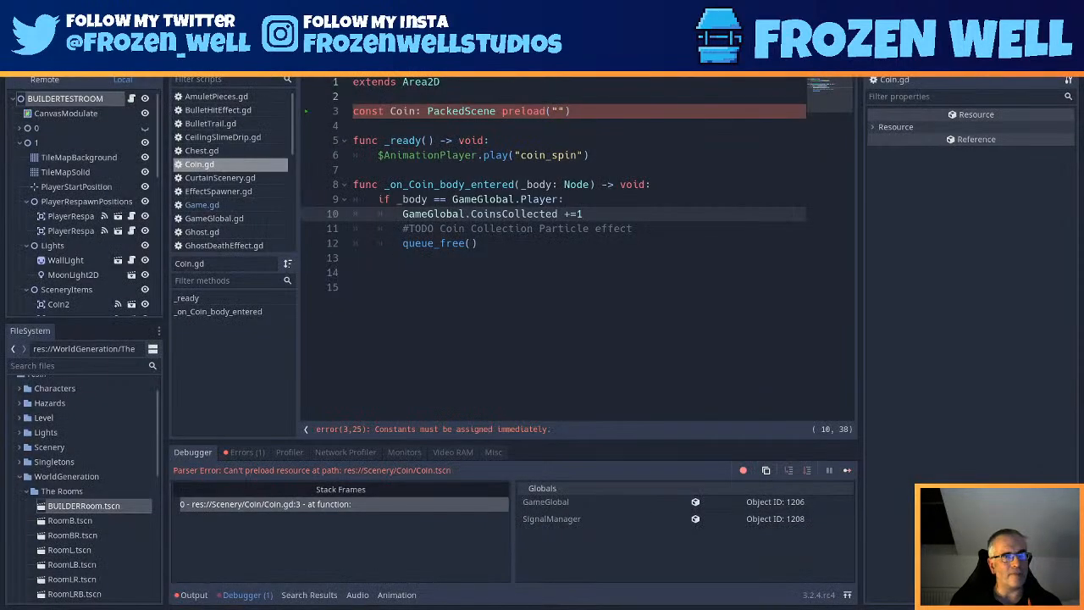
{"action": "key", "text": "F8"}
{"action": "left_click", "coordinate": [403, 337]}
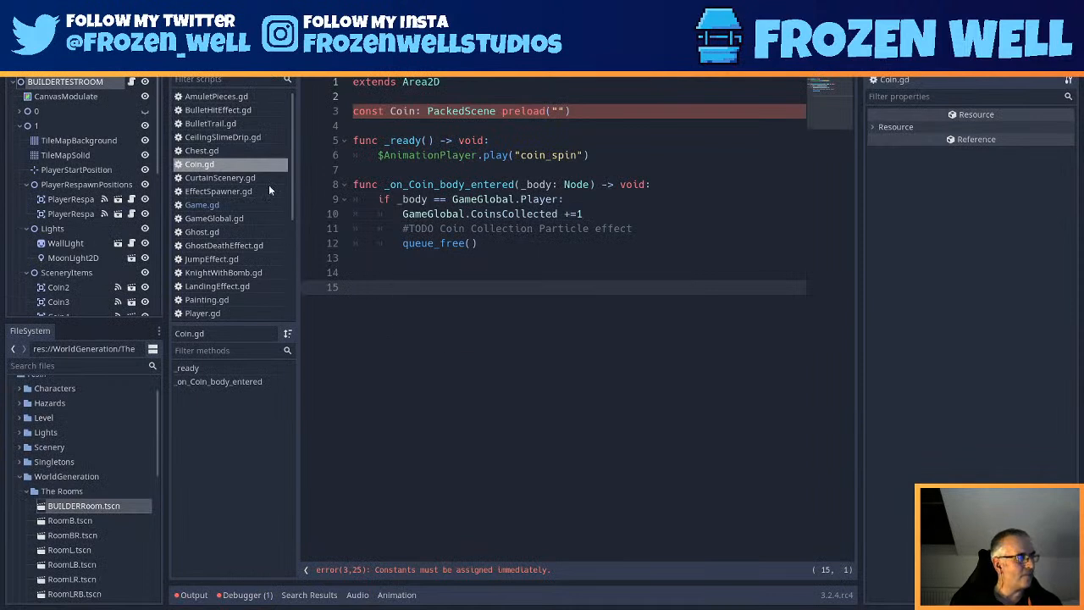
- Paste SignalManager.emit_signal("spawn_effect", Coin, global_position) into Chest.gd on a new line below ChestClosed = false
{"action": "left_click", "coordinate": [214, 152]}
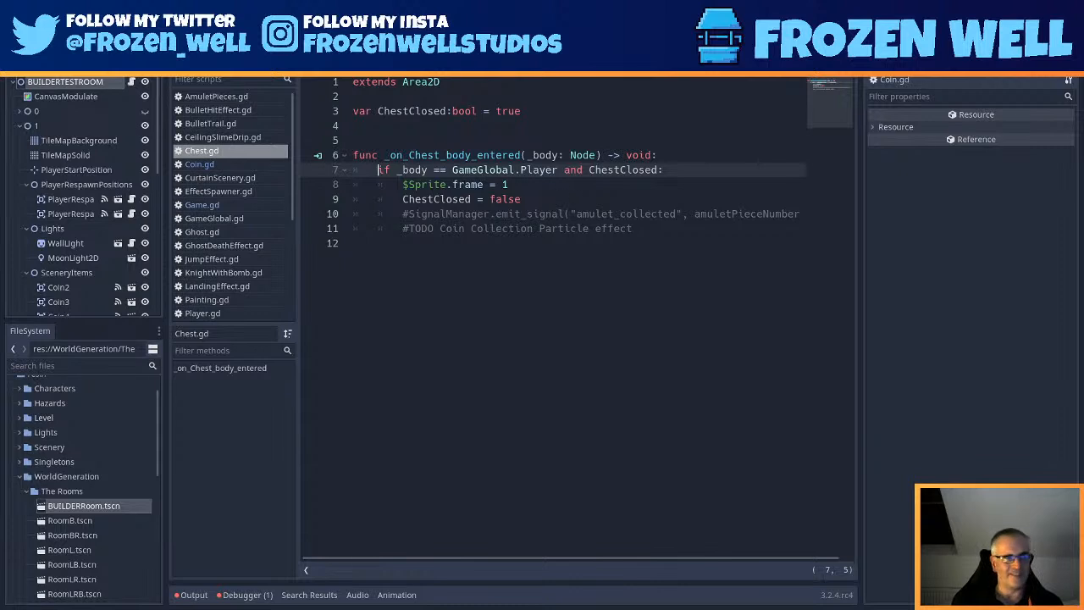
{"action": "left_click", "coordinate": [529, 198]}
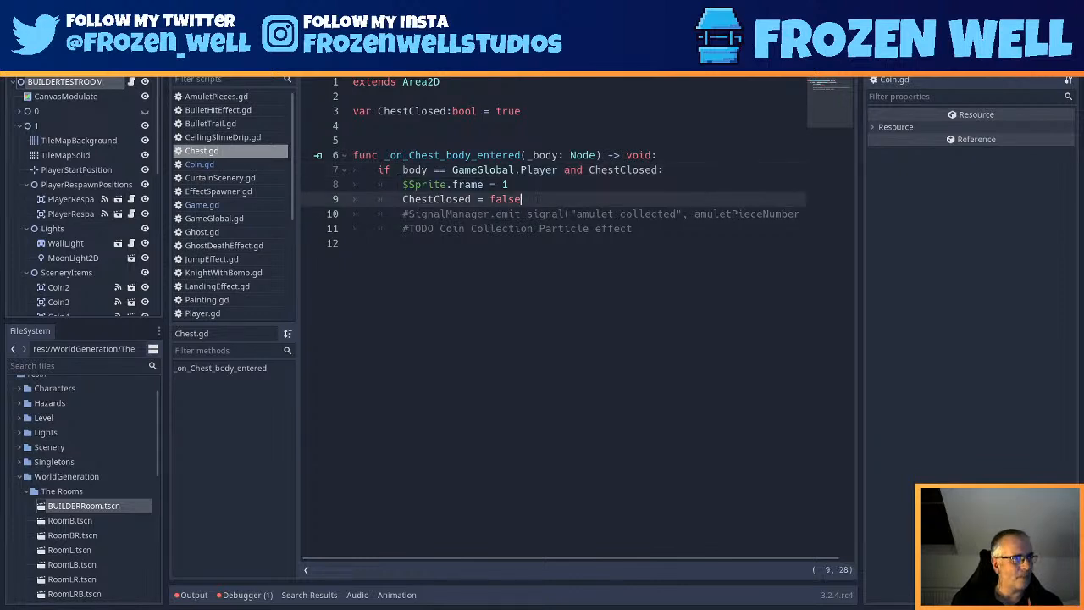
{"action": "key", "text": "Return"}
{"action": "key", "text": "ctrl+v"}
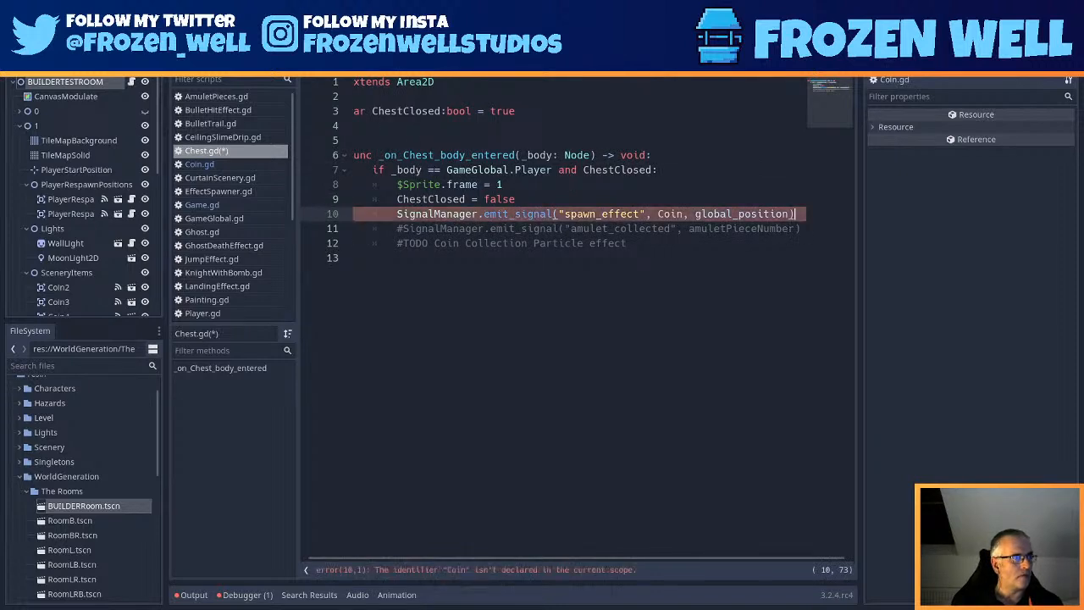
- Undo the recent edits in Coin.gd to bring back the Coin constant's full preload path
{"action": "left_click", "coordinate": [200, 163]}
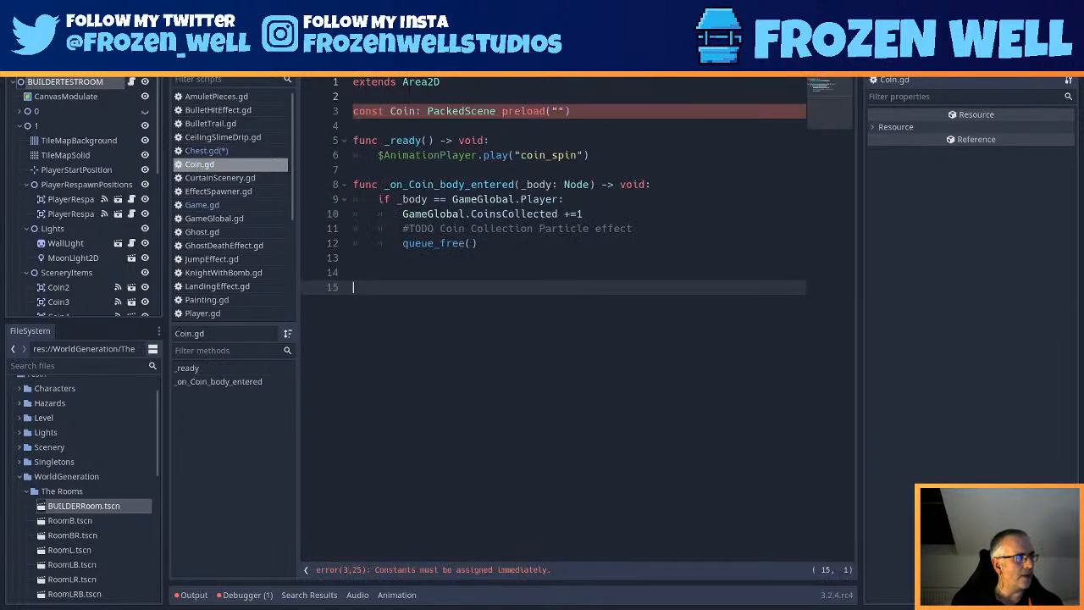
{"action": "left_click_drag", "start_coordinate": [572, 111], "coordinate": [321, 112]}
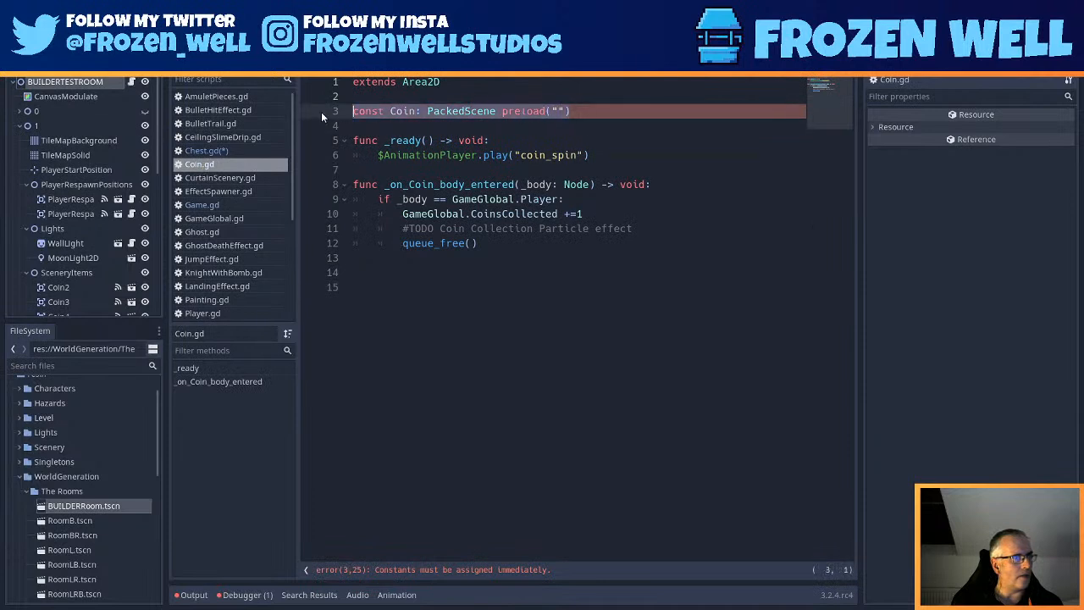
{"action": "key", "text": "ctrl+z"}
{"action": "key", "text": "ctrl+z"}
{"action": "key", "text": "ctrl+z"}
{"action": "key", "text": "ctrl+z"}
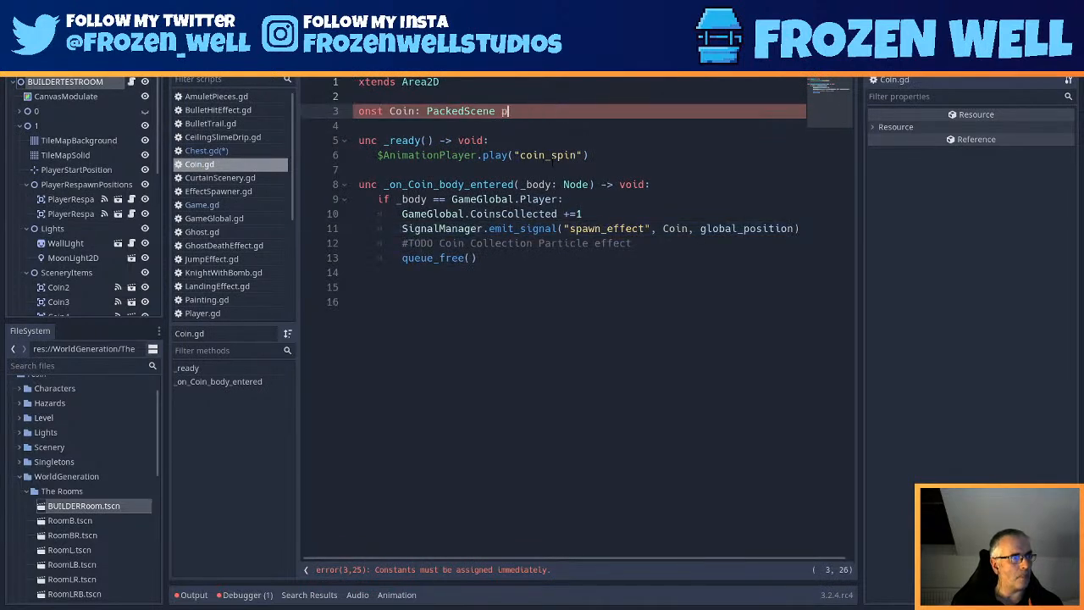
- Cut the Coin preload constant from Coin.gd, delete the spawn_effect emit_signal line and save
{"action": "left_click_drag", "start_coordinate": [756, 111], "coordinate": [349, 106]}
{"action": "key", "text": "ctrl+x"}
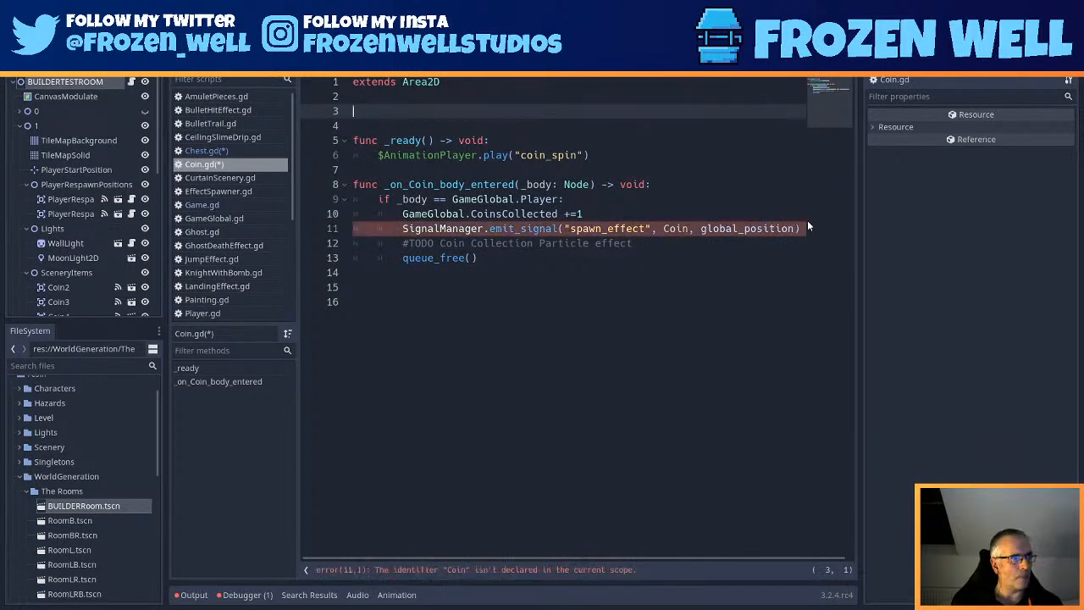
{"action": "left_click_drag", "start_coordinate": [802, 227], "coordinate": [775, 214]}
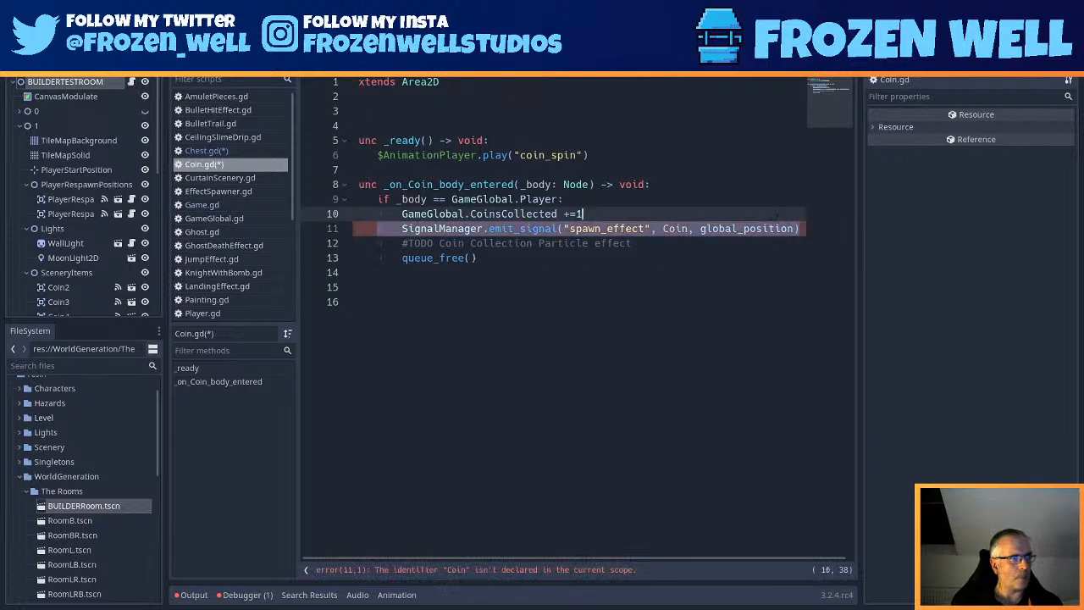
{"action": "key", "text": "BackSpace"}
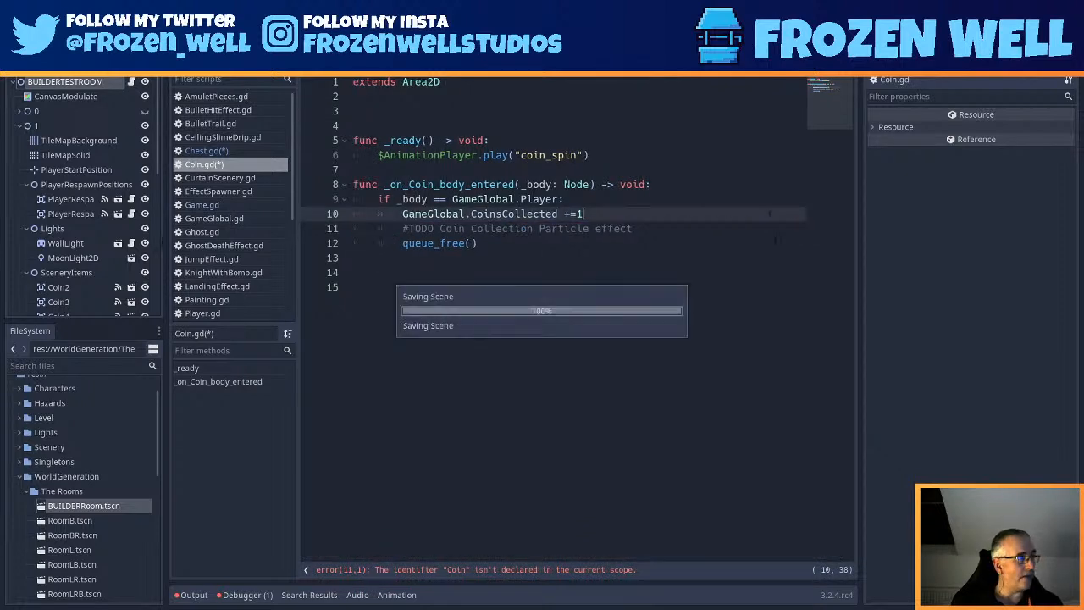
- Paste the Coin constant preloading res://Scenery/Coin/Coin.tscn below the ChestClosed variable in Chest.gd and save
{"action": "left_click", "coordinate": [222, 152]}
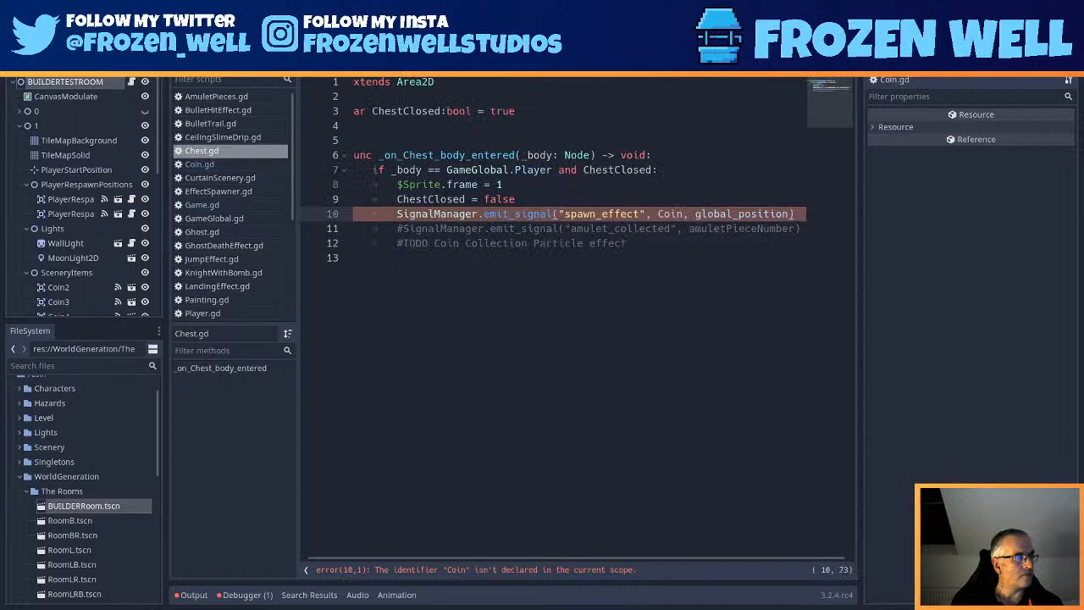
{"action": "left_click", "coordinate": [369, 125]}
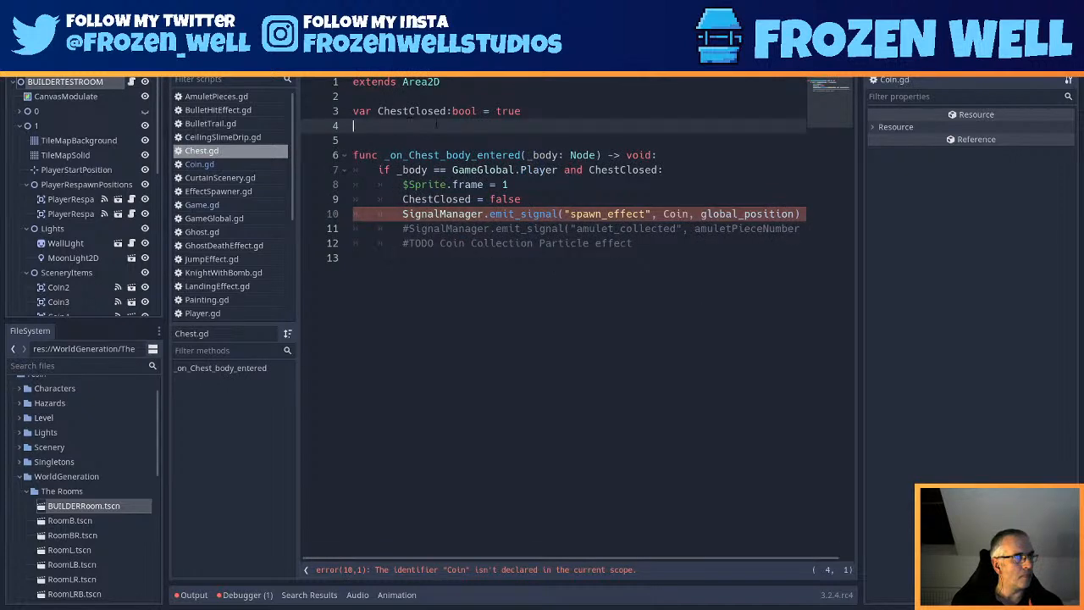
{"action": "key", "text": "ctrl+v"}
{"action": "left_click", "coordinate": [394, 259]}
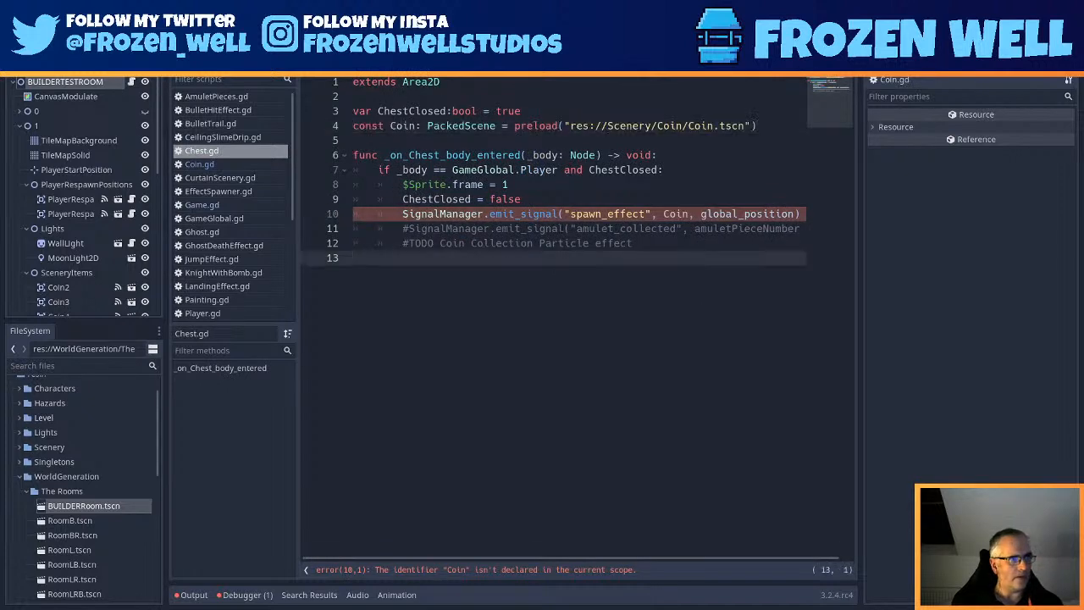
{"action": "key", "text": "ctrl+s"}
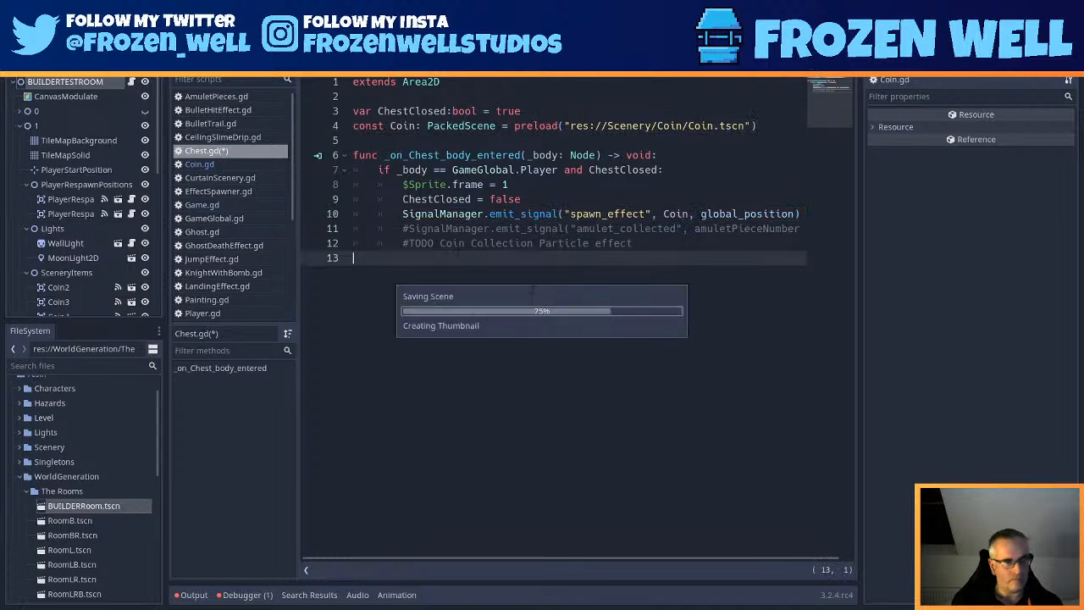
- Delete the commented amulet_collected and TODO lines at the end of Chest.gd and save the script
{"action": "triple_click", "coordinate": [466, 228]}
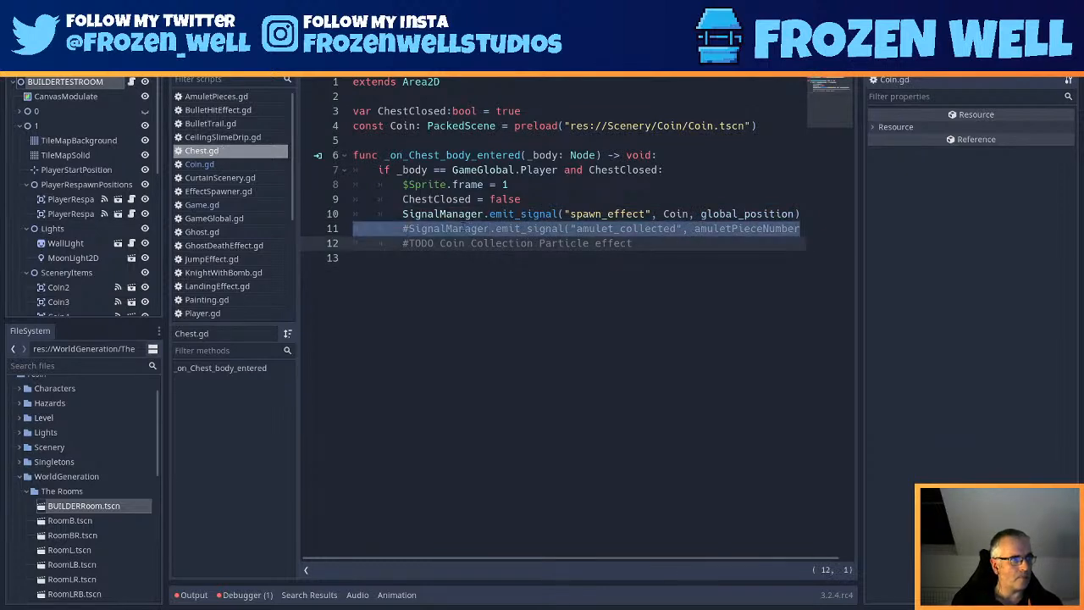
{"action": "key", "text": "BackSpace"}
{"action": "key", "text": "BackSpace"}
{"action": "key", "text": "shift+Down"}
{"action": "key", "text": "BackSpace"}
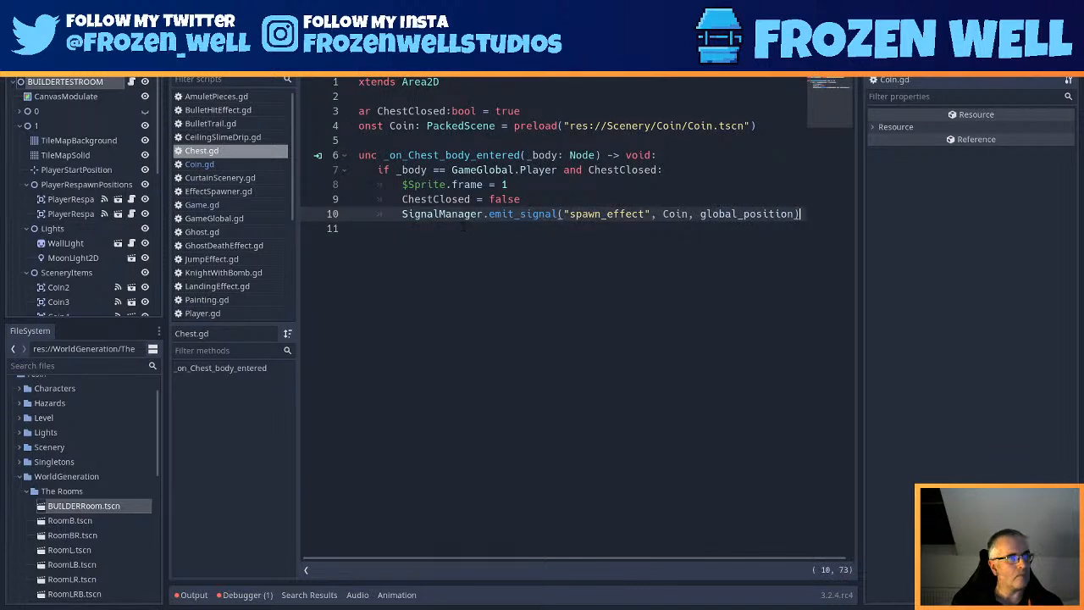
{"action": "left_click", "coordinate": [463, 227]}
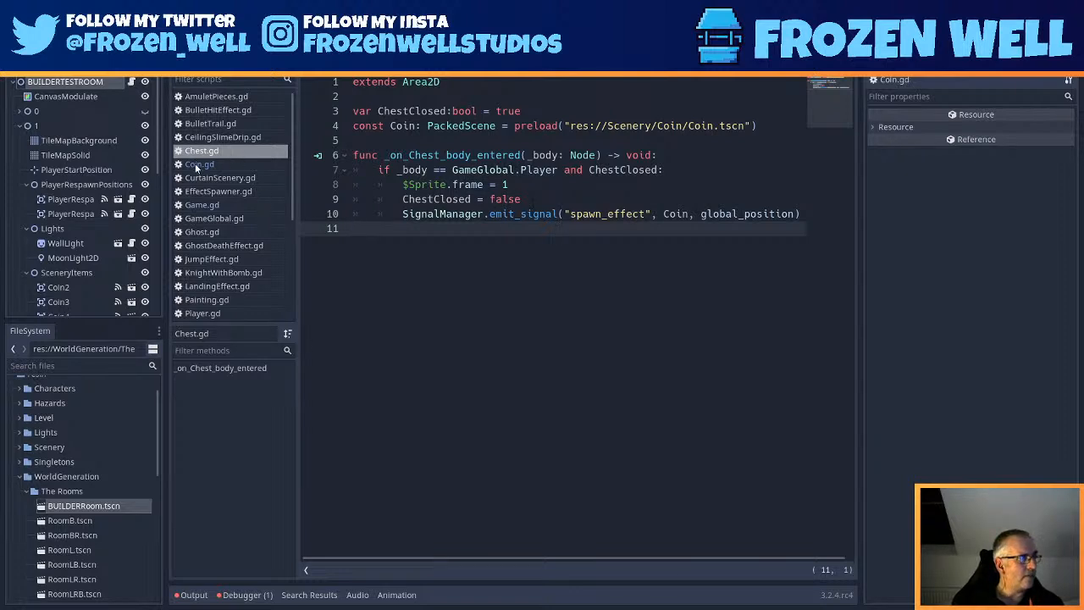
{"action": "key", "text": "ctrl+s"}
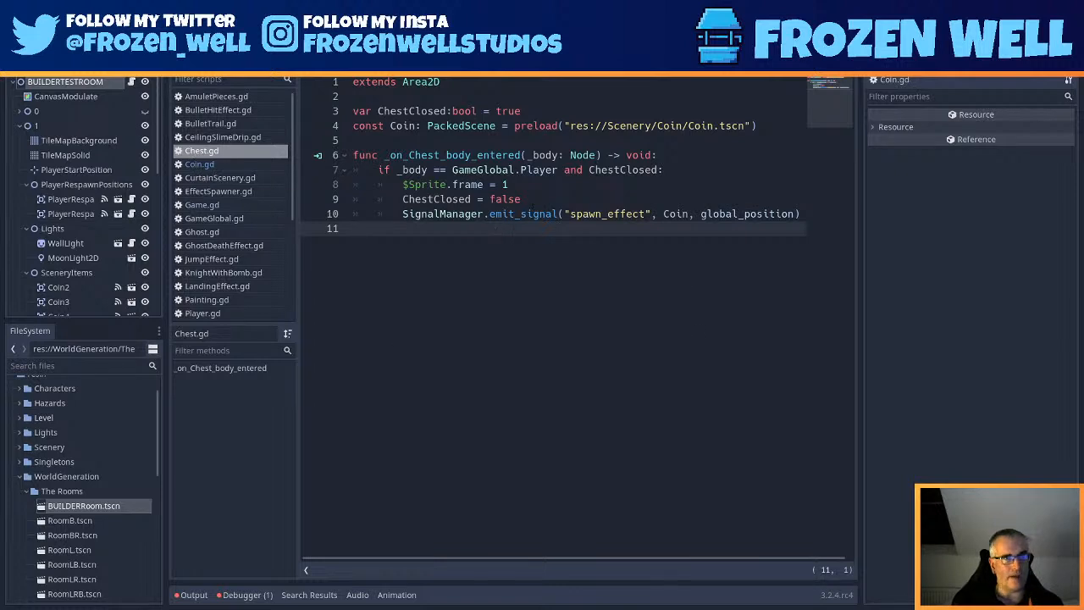
- Run the game from the 2D view and walk the player past the chest to test opening it
{"action": "key", "text": "ctrl+F1"}
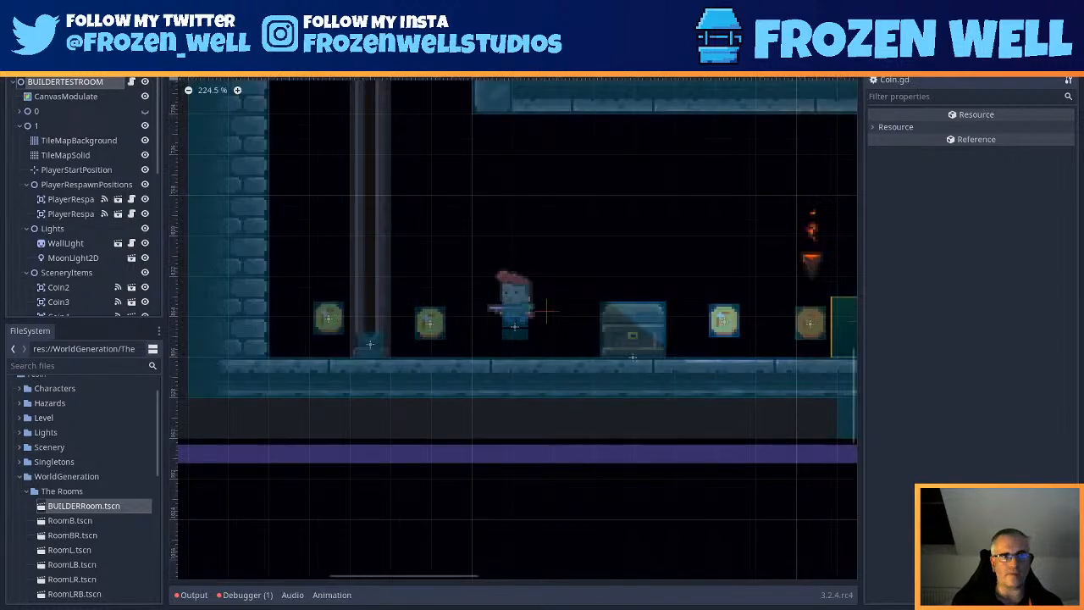
{"action": "key", "text": "F5"}
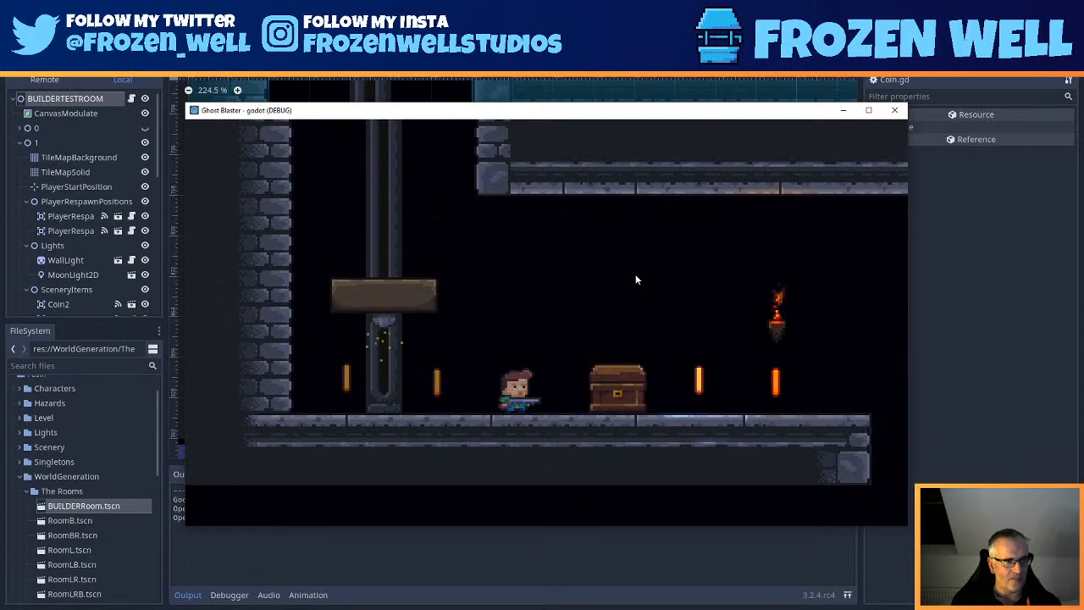
{"action": "key", "text": "Right"}
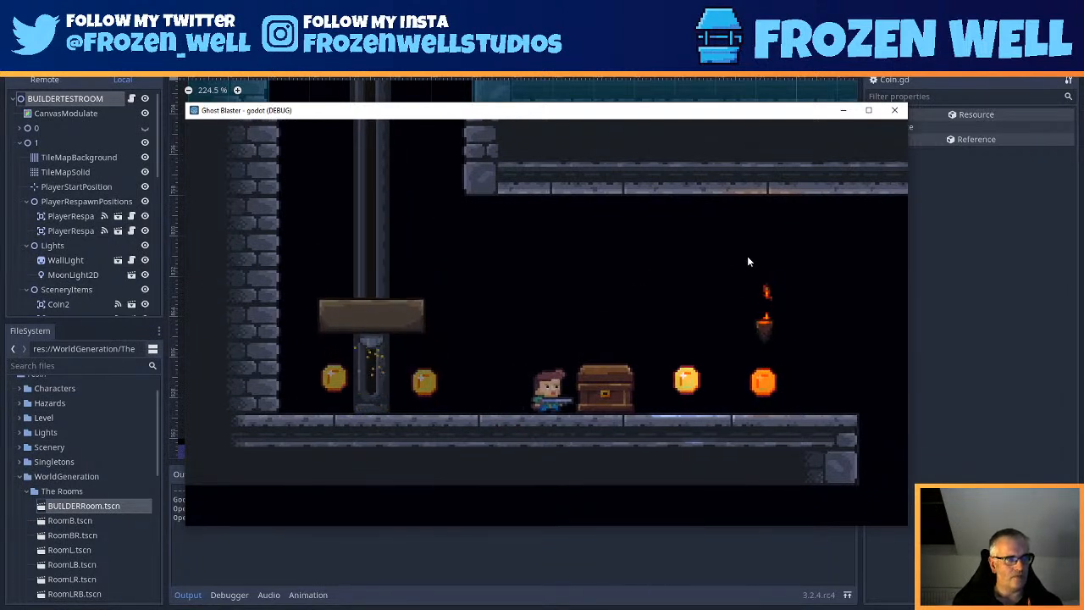
{"action": "key", "text": "Left"}
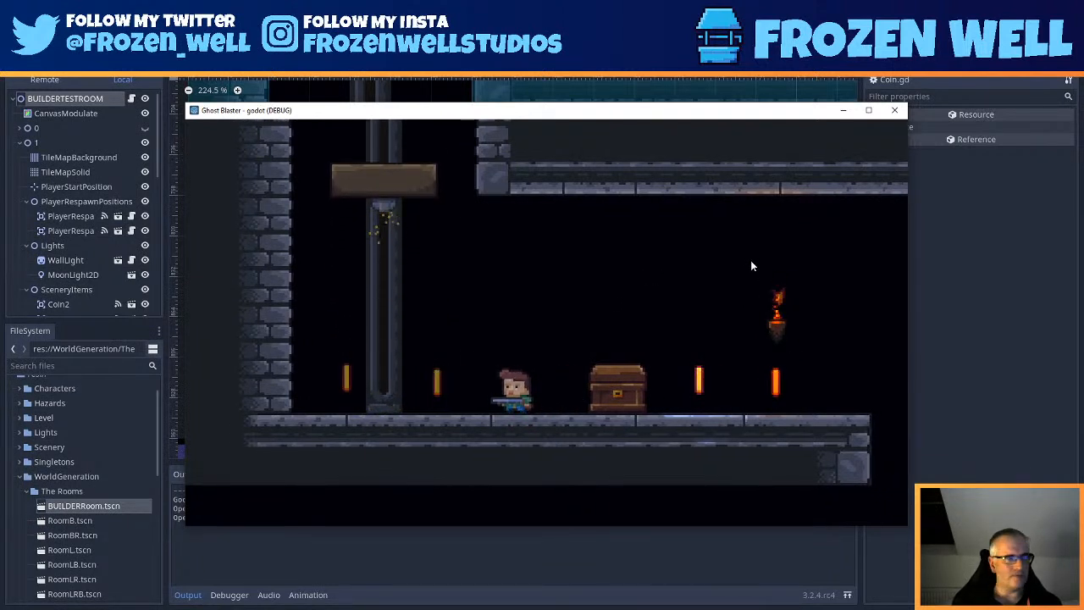
{"action": "key", "text": "Right"}
{"action": "key", "text": "Left"}
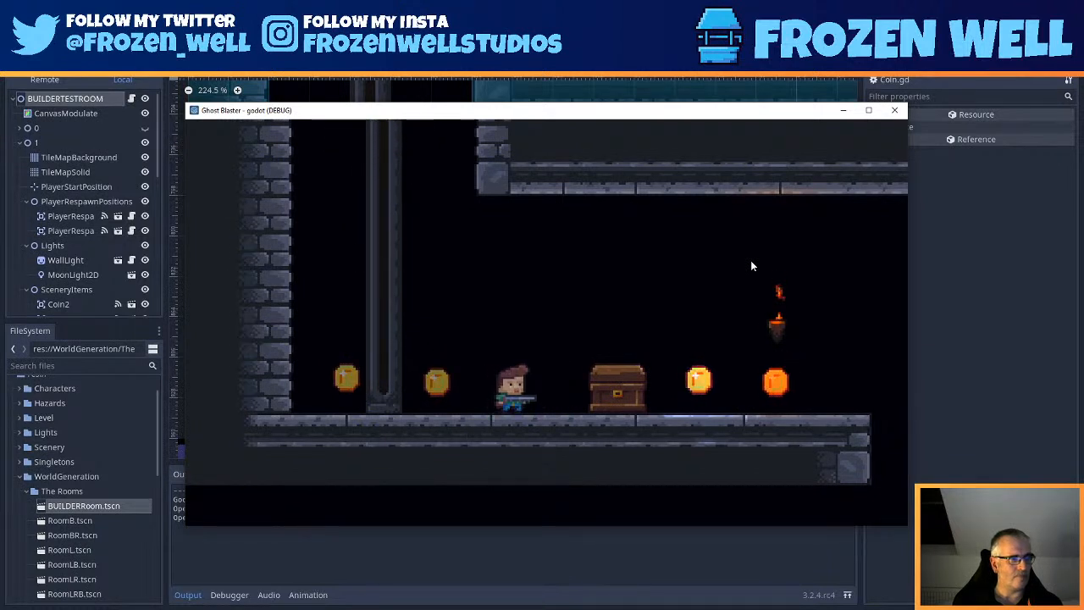
{"action": "key", "text": "Right"}
{"action": "key", "text": "Right"}
{"action": "key", "text": "Left"}
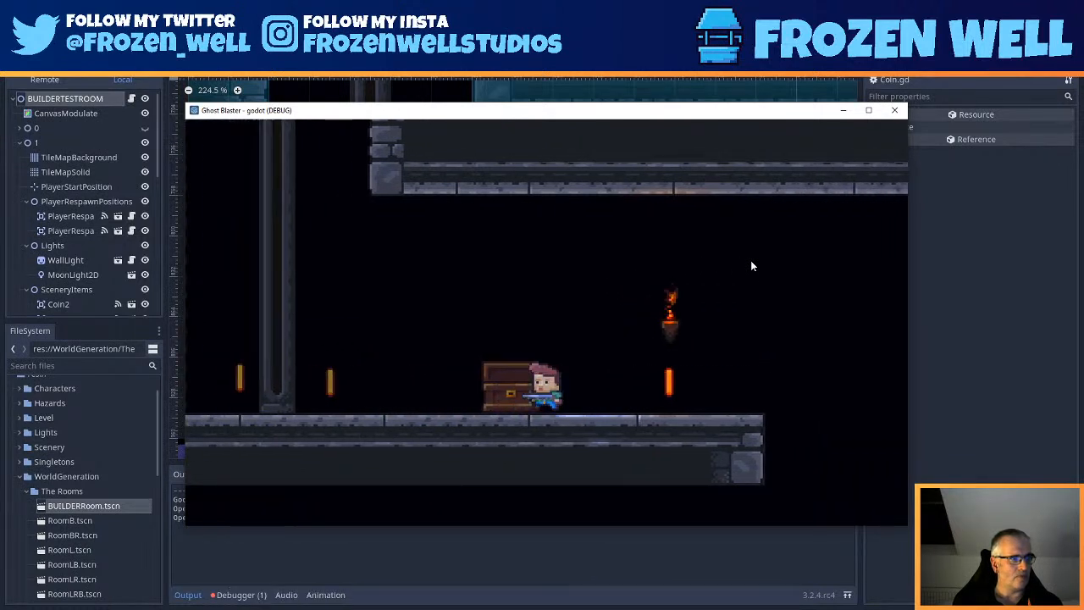
{"action": "key", "text": "Left"}
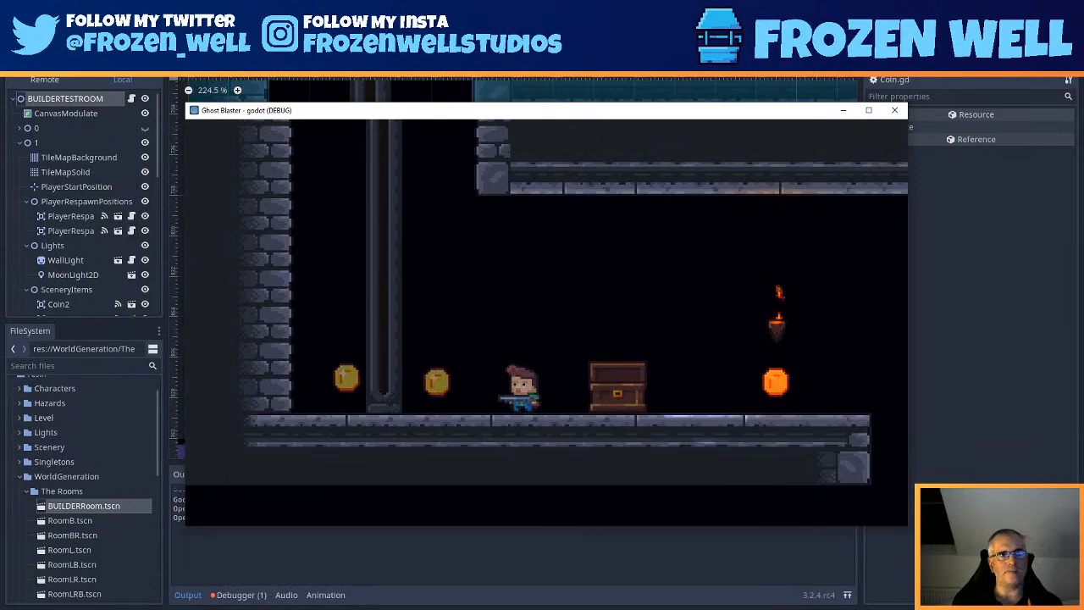
- Restart the game, walk the player up to the chest to check its coin spawn, and close the game
{"action": "key", "text": "F8"}
{"action": "key", "text": "F5"}
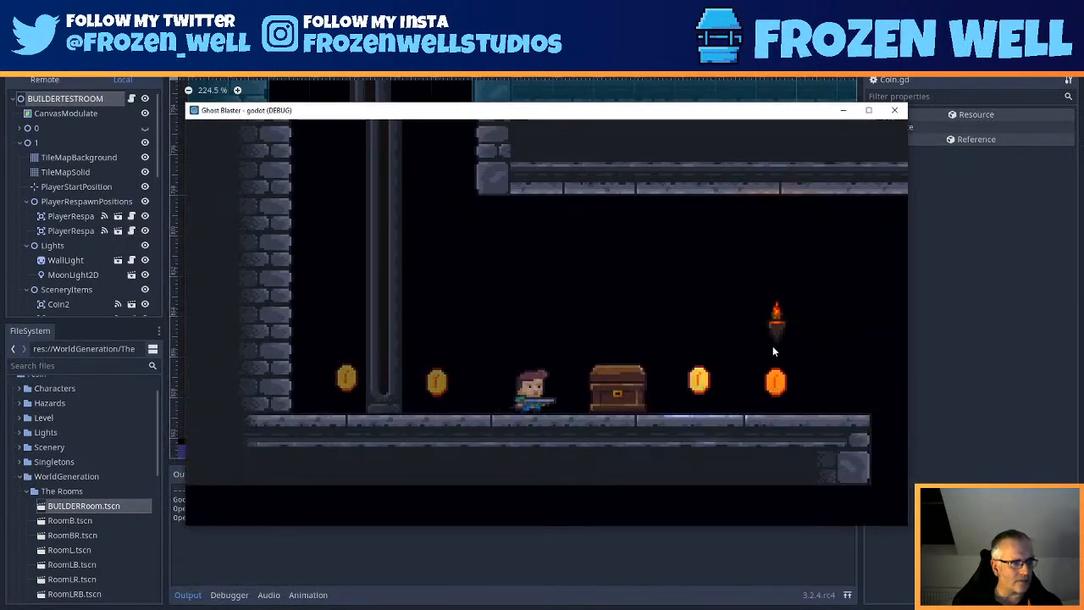
{"action": "key", "text": "Right"}
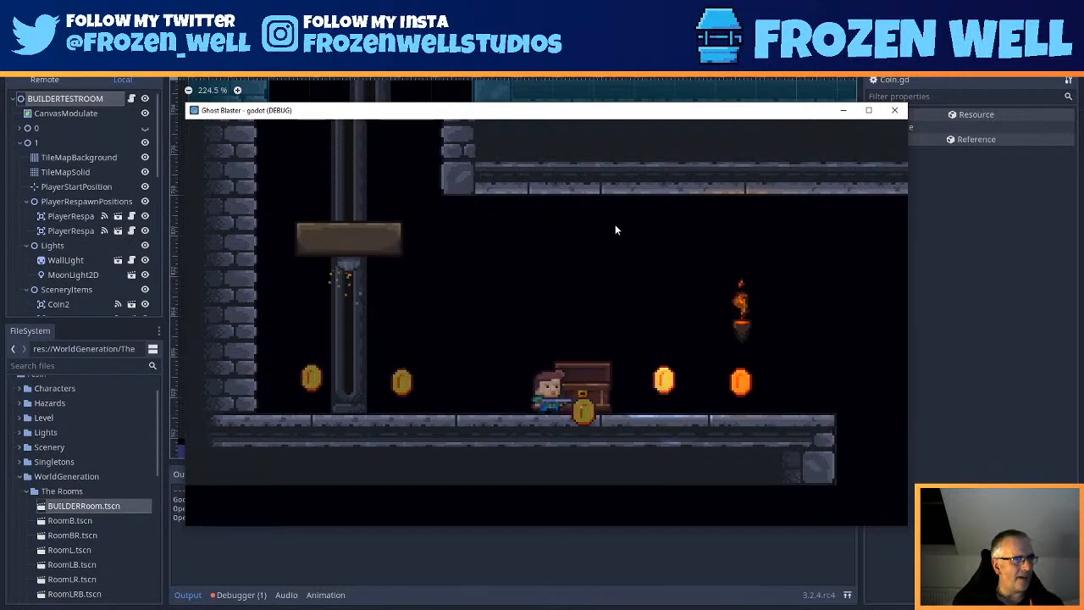
{"action": "left_click", "coordinate": [894, 110]}
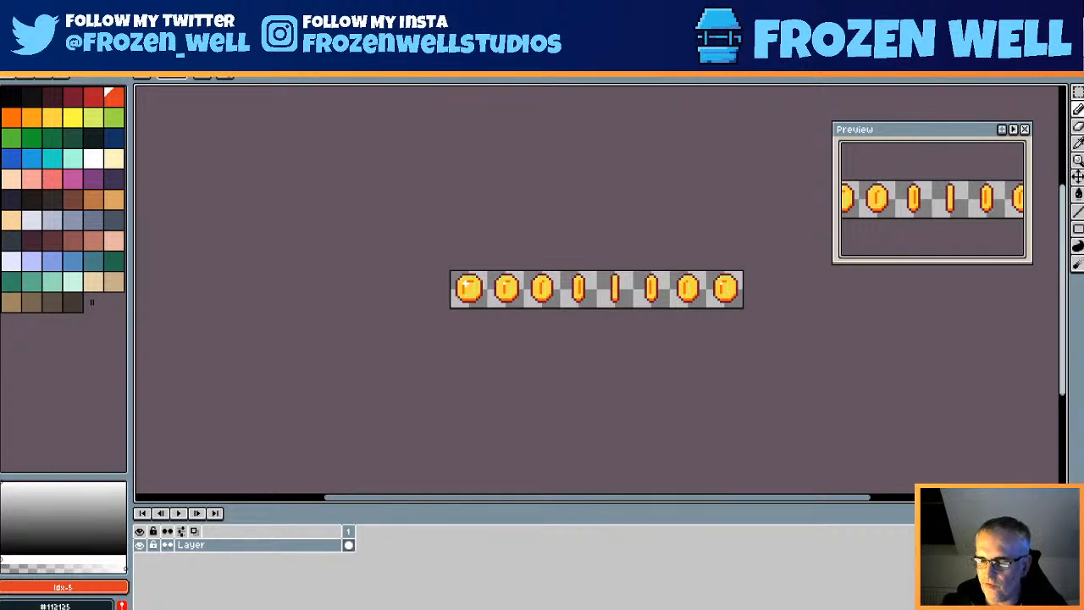
- Switch to Aseprite and create a 32 × 24 px RGBA sprite with a transparent background
{"action": "mouse_move", "coordinate": [1063, 228]}
{"action": "left_mouse_down"}
{"action": "mouse_move", "coordinate": [1063, 265]}
{"action": "mouse_move", "coordinate": [1062, 245]}
{"action": "left_mouse_up"}
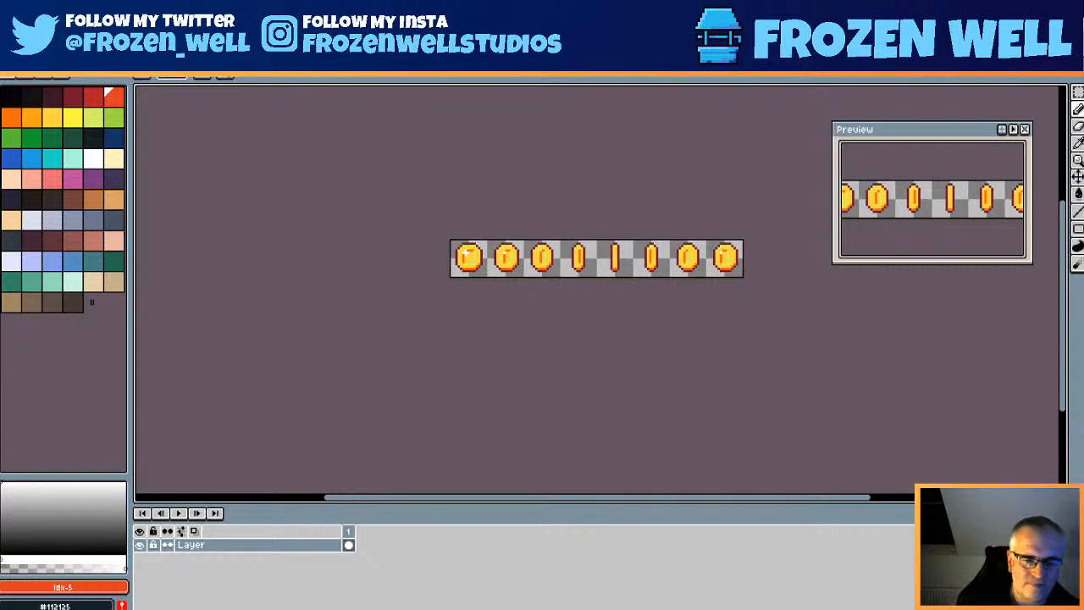
{"action": "left_click", "coordinate": [12, 38]}
{"action": "left_click", "coordinate": [20, 53]}
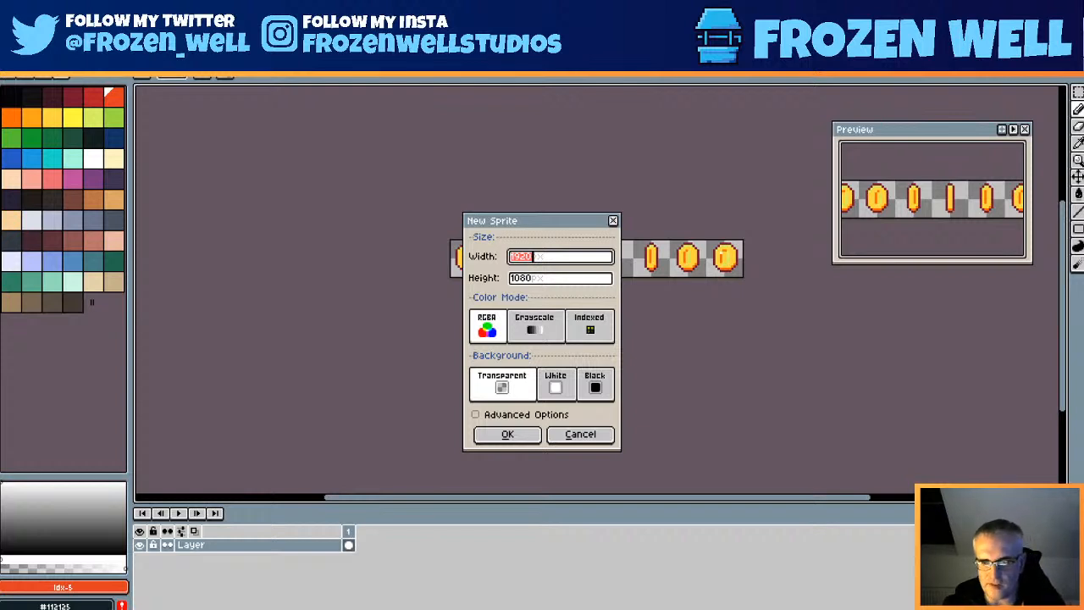
{"action": "type", "text": "32"}
{"action": "key", "text": "Tab"}
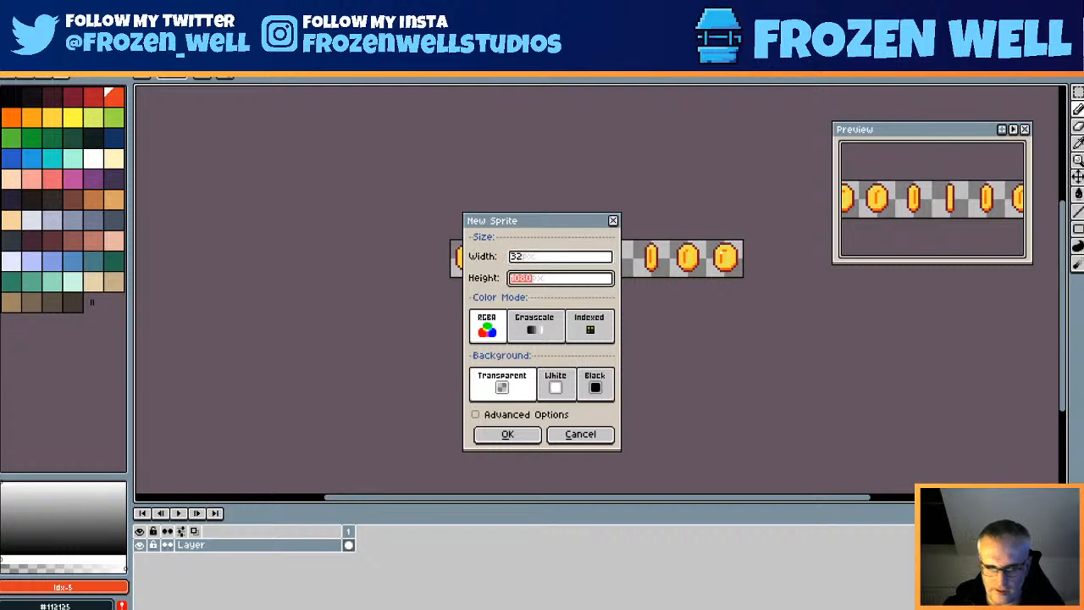
{"action": "type", "text": "24"}
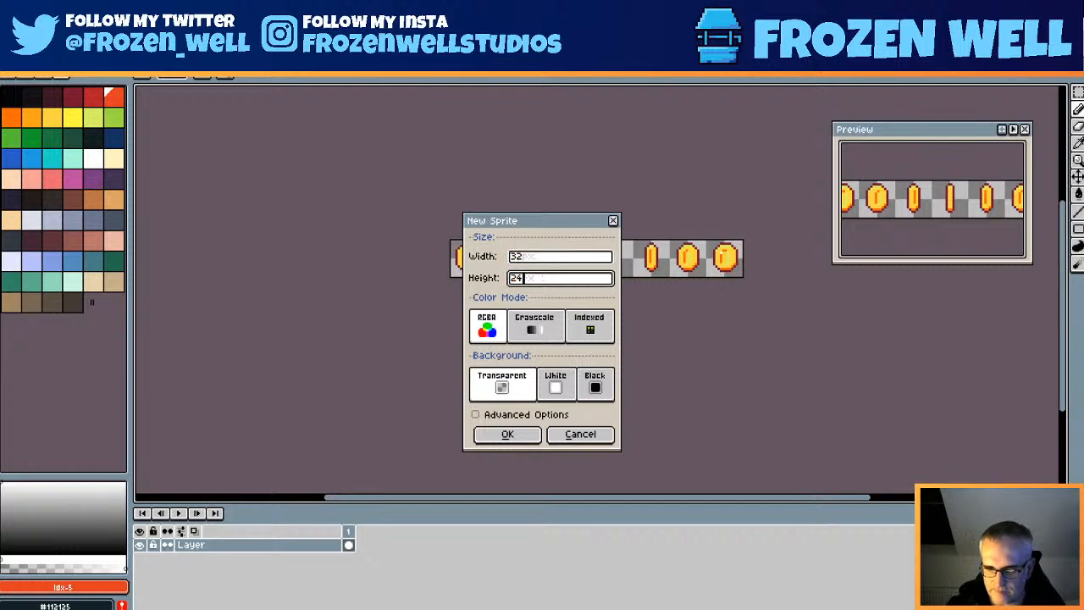
{"action": "key", "text": "Return"}
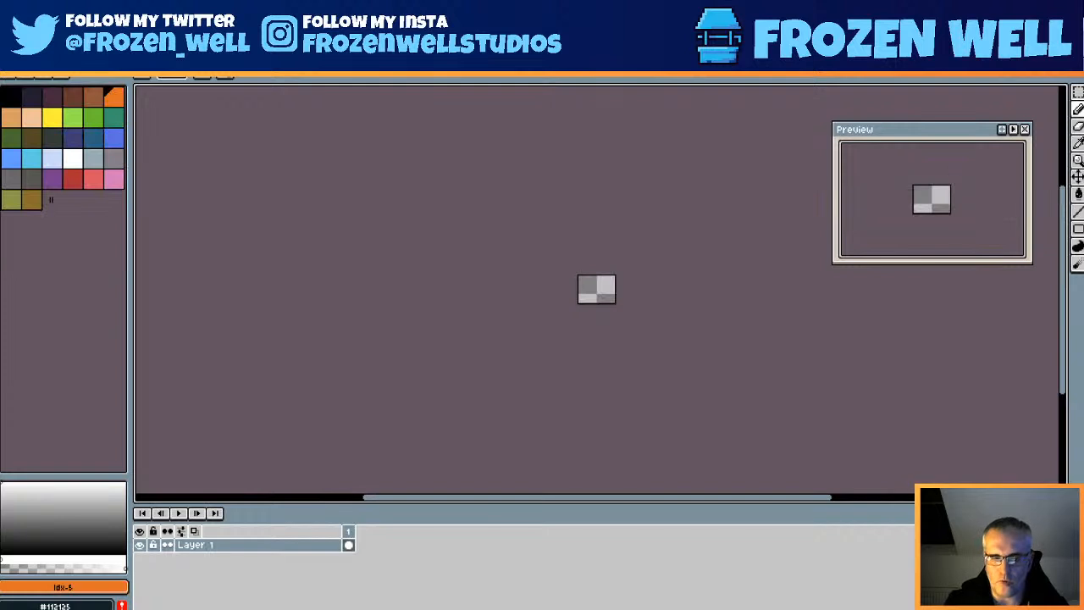
- Load the AAP-64 palette for the new sprite
{"action": "left_click", "coordinate": [44, 77]}
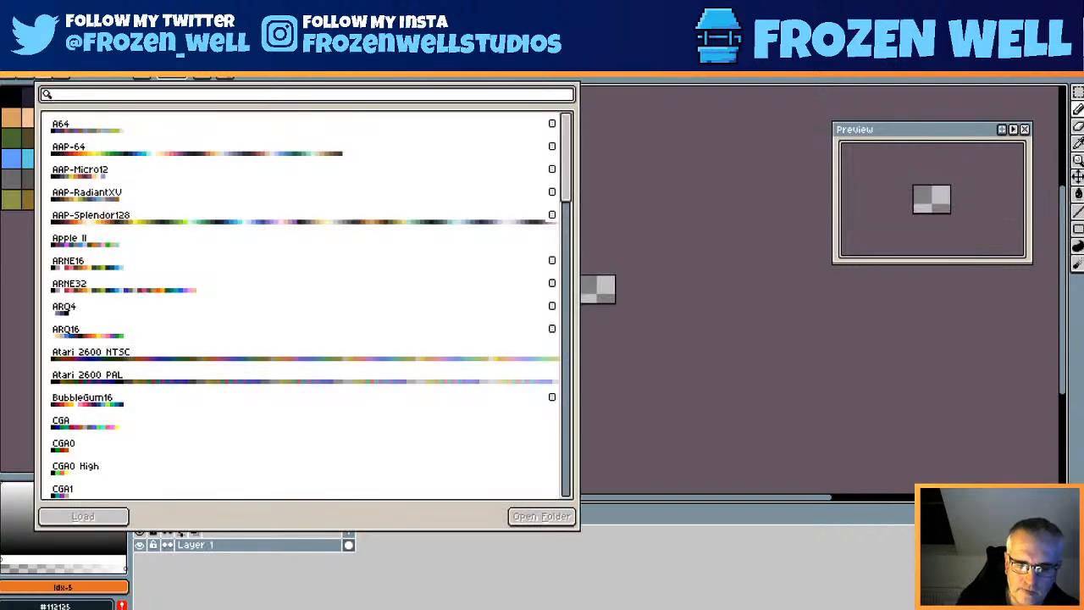
{"action": "left_click", "coordinate": [125, 147]}
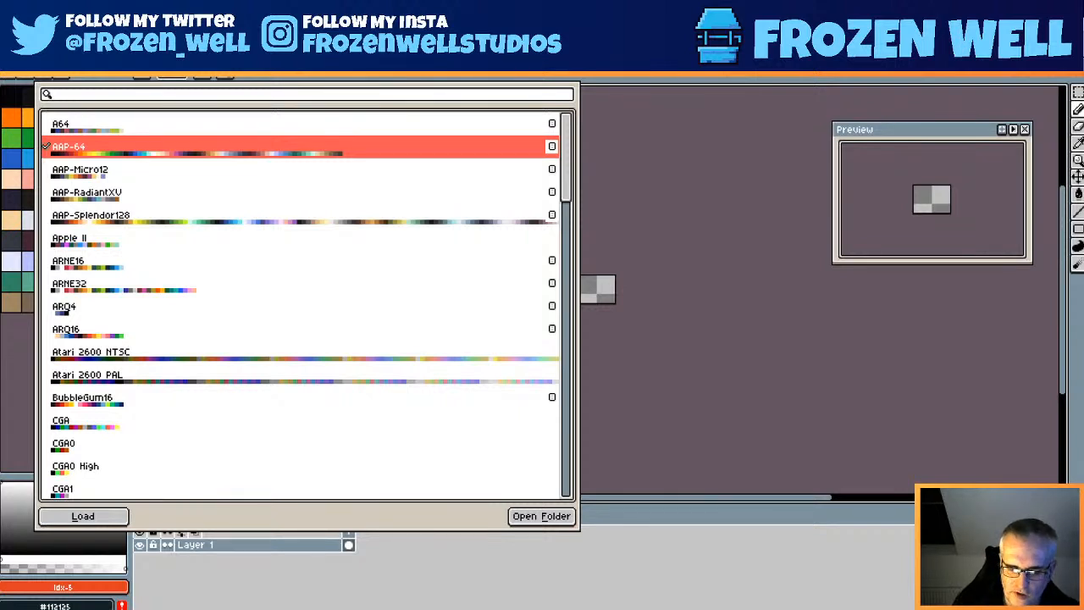
{"action": "left_click", "coordinate": [82, 515]}
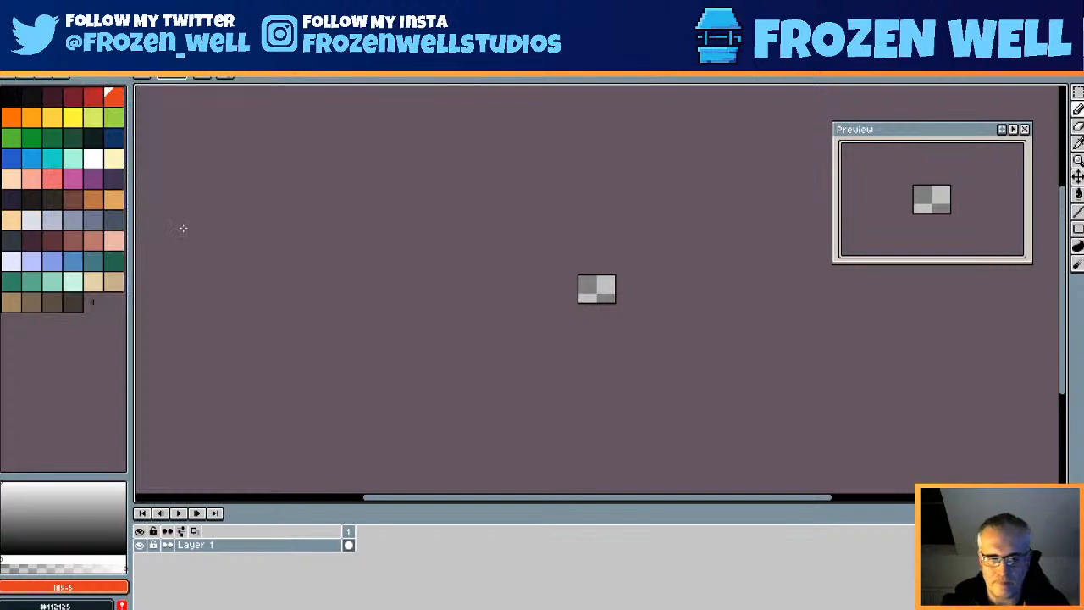
- Try to resize the sprite to 24 px wide and 32 px high with the ratio locked
{"action": "left_click", "coordinate": [63, 35]}
{"action": "left_click", "coordinate": [88, 99]}
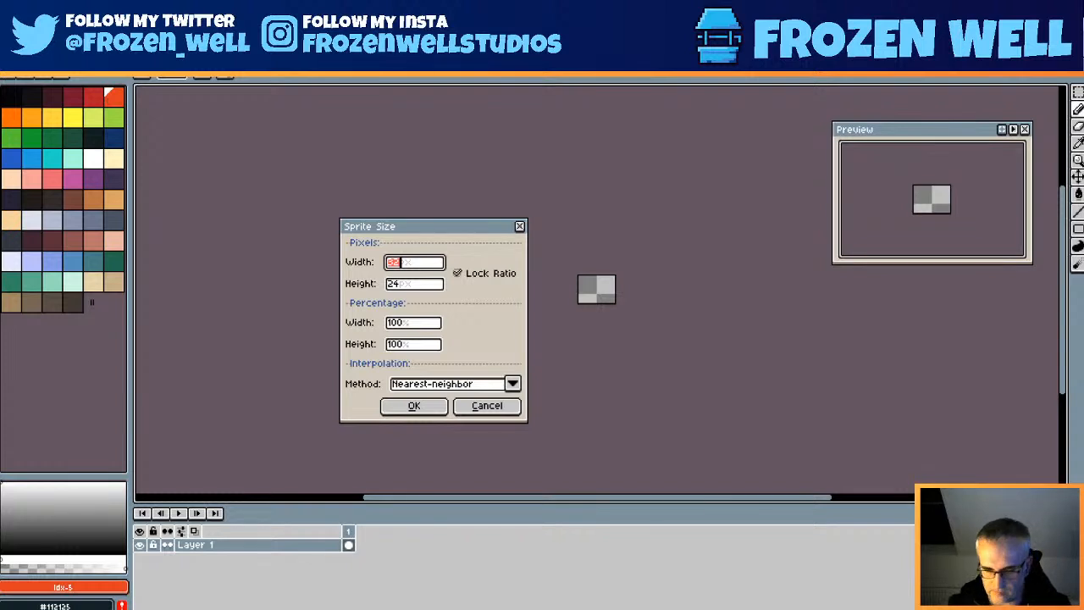
{"action": "type", "text": "24"}
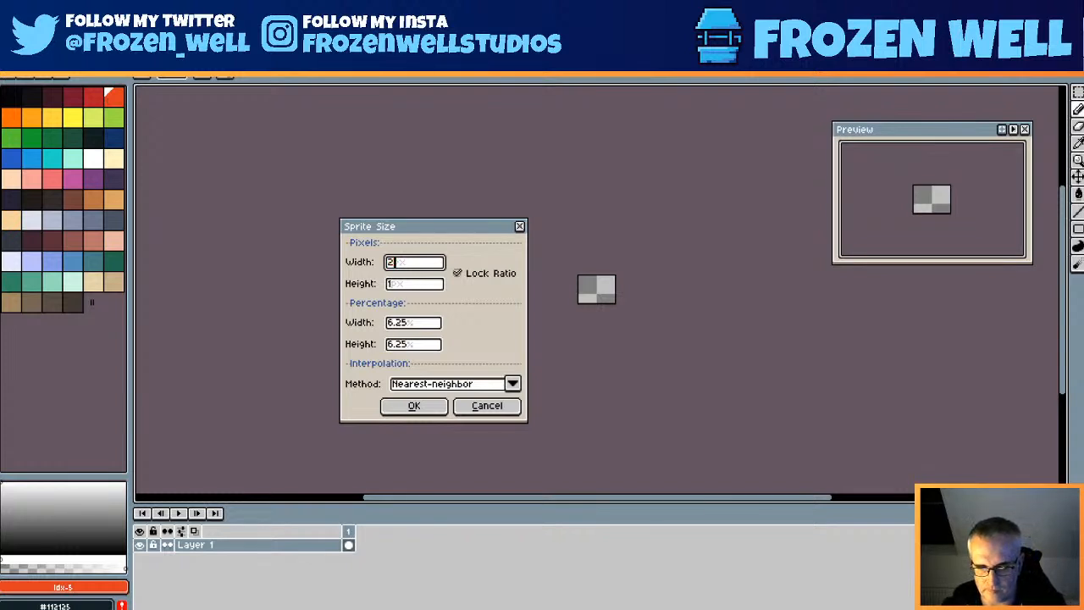
{"action": "key", "text": "Tab"}
{"action": "key", "text": "Tab"}
{"action": "key", "text": "Tab"}
{"action": "key", "text": "Tab"}
{"action": "key", "text": "Return"}
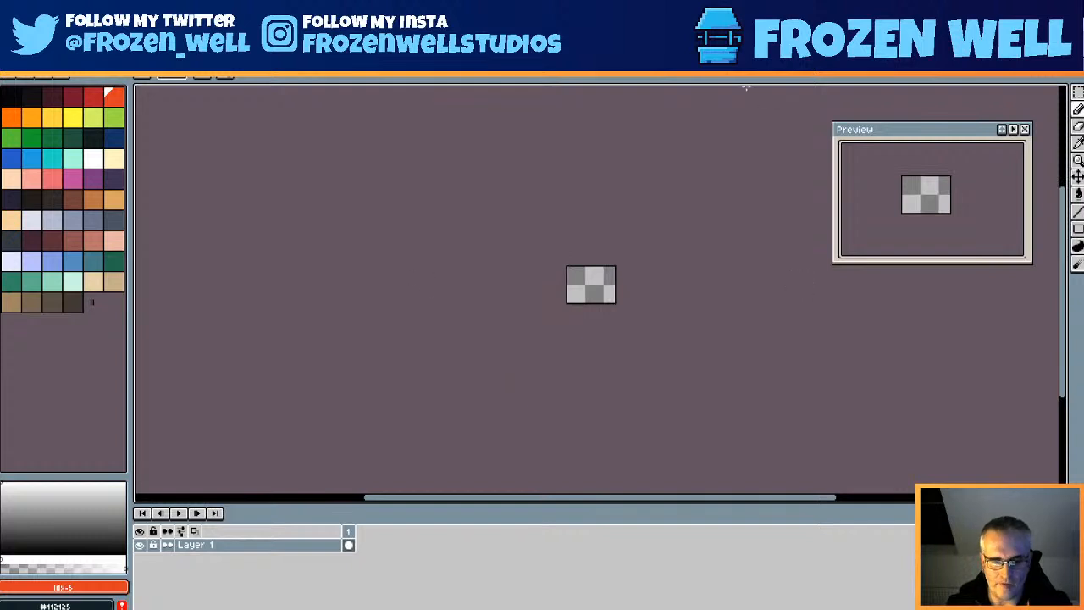
- Unlock the sprite's aspect ratio and resize it to 24 × 32 px
{"action": "left_click", "coordinate": [84, 77]}
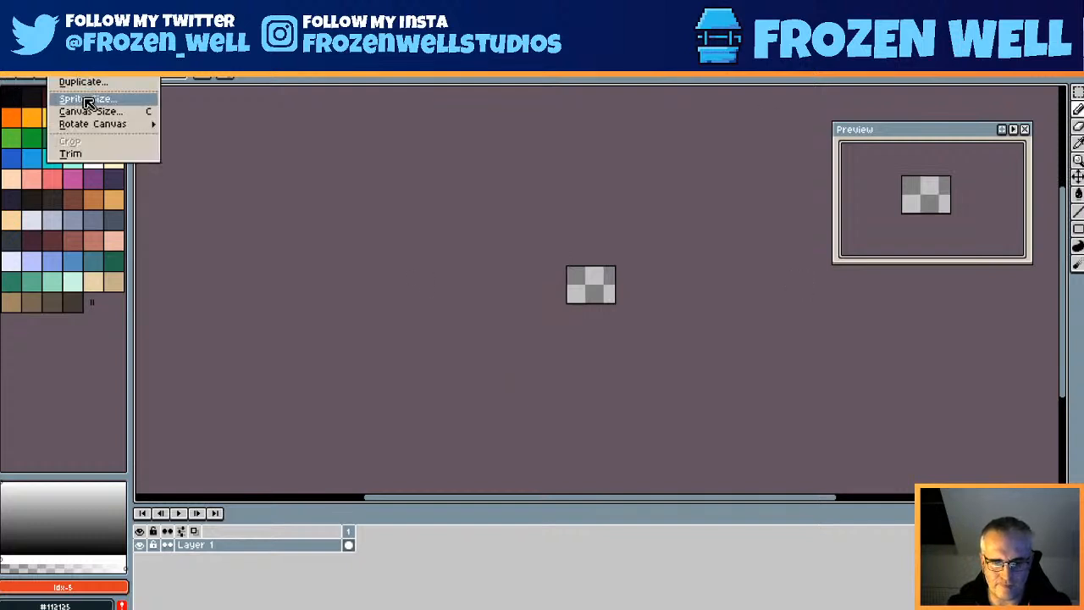
{"action": "left_click", "coordinate": [87, 98]}
{"action": "left_click", "coordinate": [458, 272]}
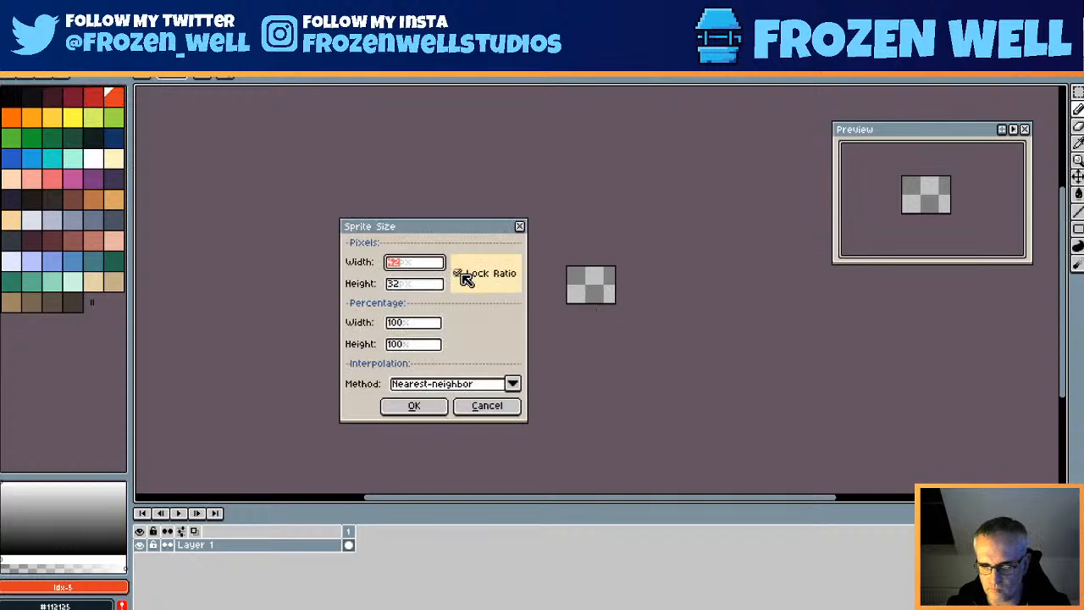
{"action": "type", "text": "16"}
{"action": "key", "text": "Tab"}
{"action": "type", "text": "32"}
{"action": "key", "text": "Return"}
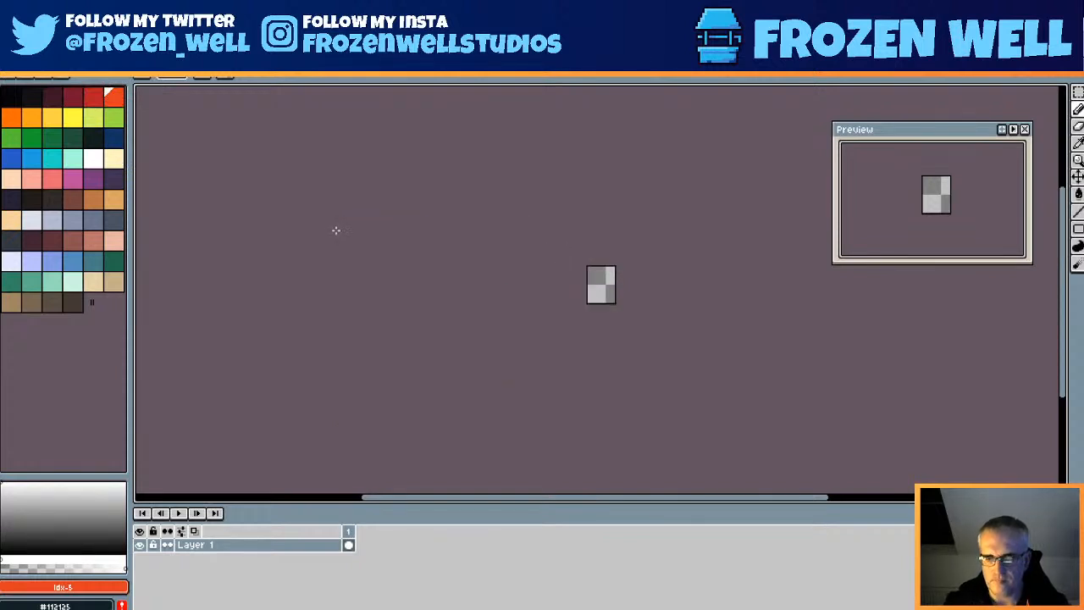
- Outline the sword's grip and the inner stubs of both crossguard arms in dark brown Idx-31 near the canvas's upper edge
{"action": "scroll", "coordinate": [612, 276], "scroll_direction": "up", "scroll_amount": 4}
{"action": "middle_click_drag", "start_coordinate": [742, 278], "coordinate": [283, 215]}
{"action": "scroll", "coordinate": [684, 331], "scroll_direction": "down", "scroll_amount": 2}
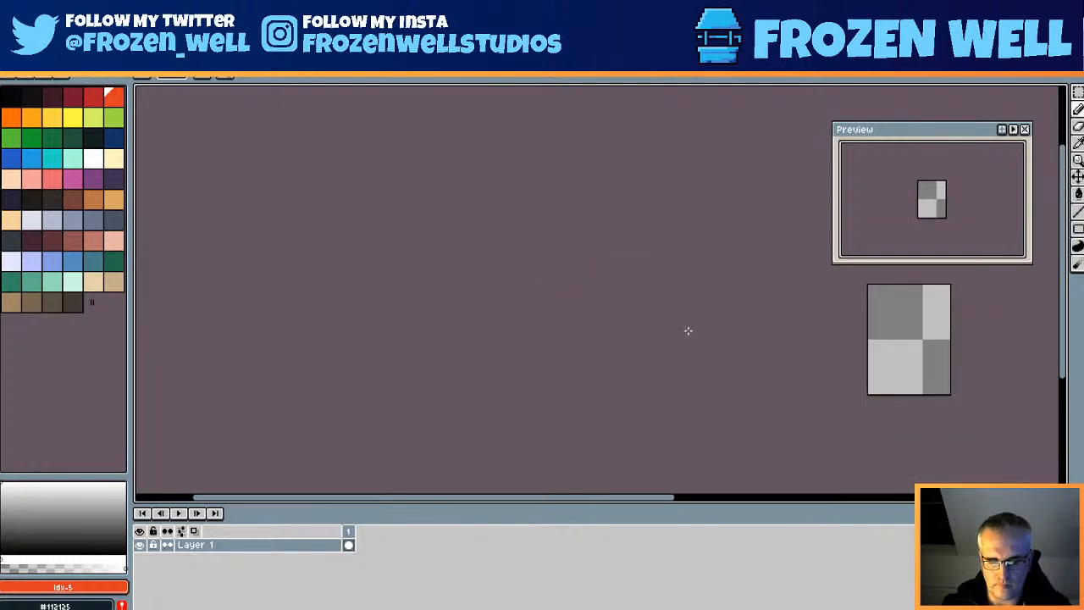
{"action": "middle_click_drag", "start_coordinate": [947, 333], "coordinate": [442, 182]}
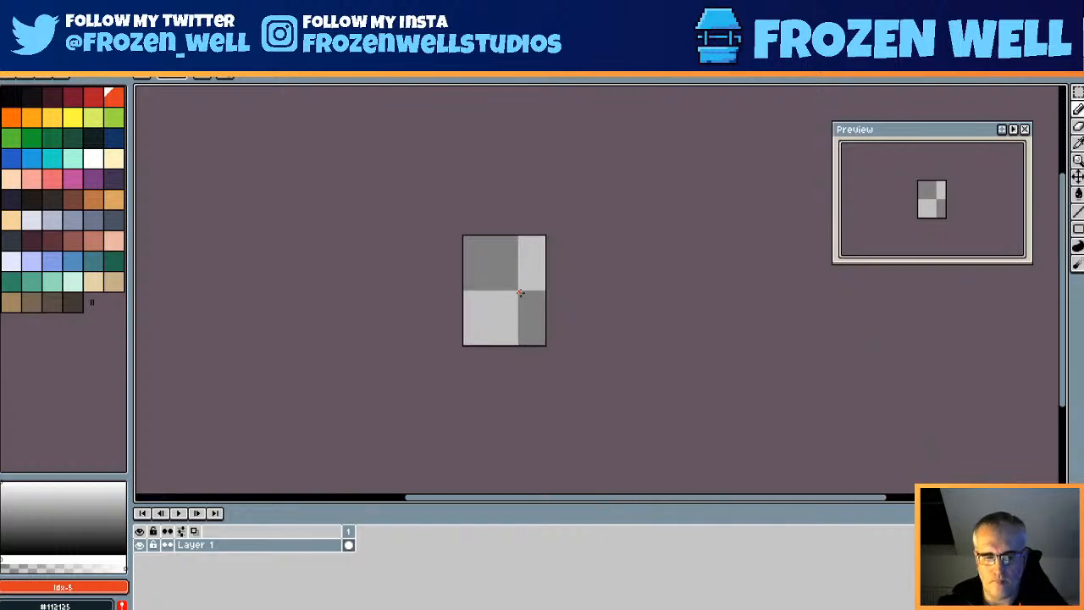
{"action": "scroll", "coordinate": [523, 271], "scroll_direction": "up", "scroll_amount": 3}
{"action": "middle_click_drag", "start_coordinate": [566, 346], "coordinate": [336, 226]}
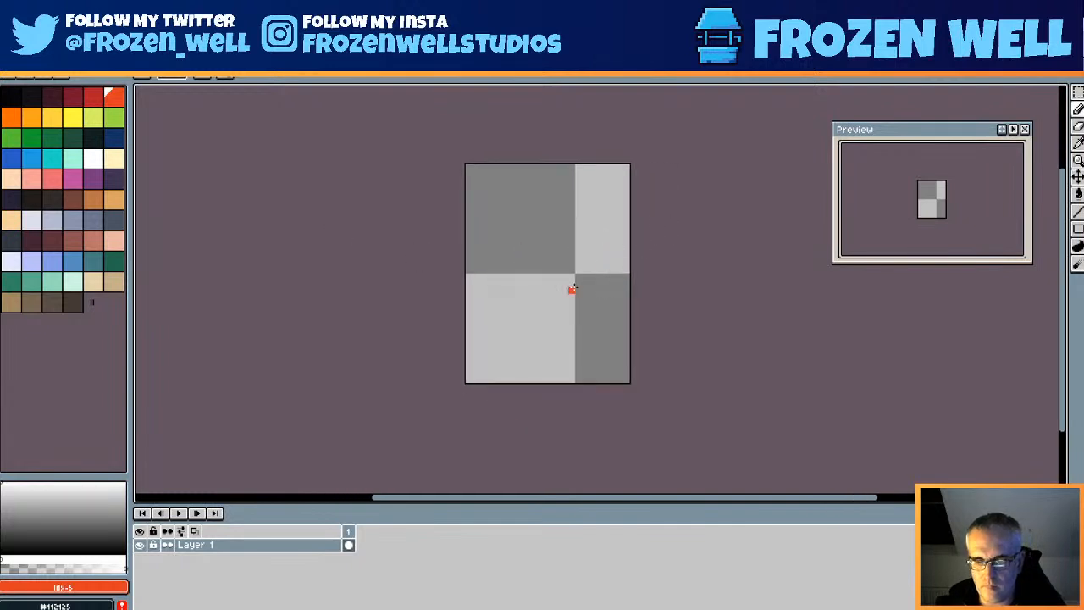
{"action": "scroll", "coordinate": [562, 270], "scroll_direction": "up", "scroll_amount": 1}
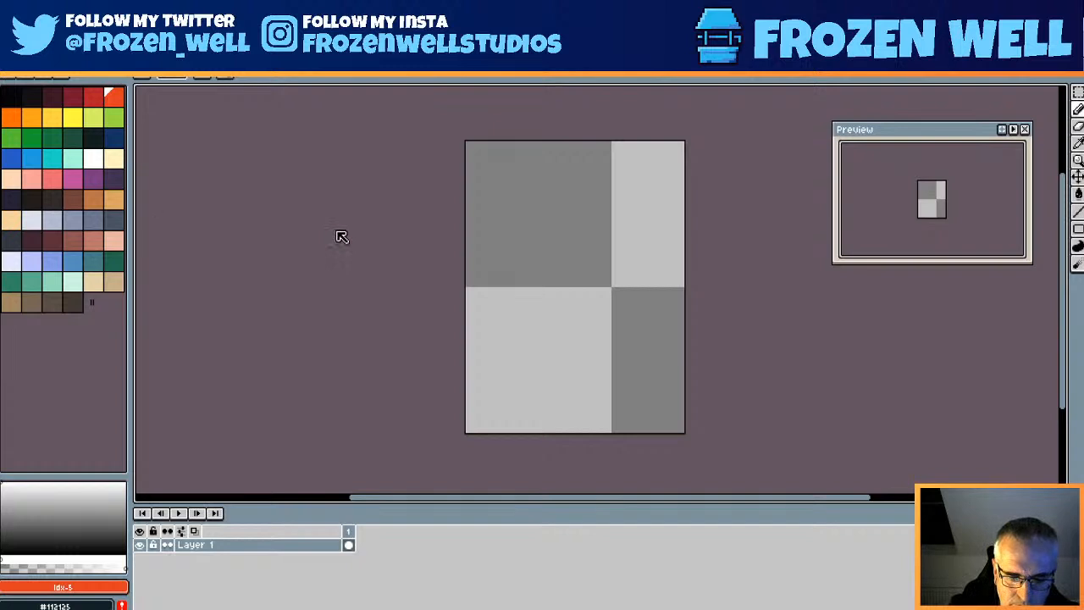
{"action": "left_click", "coordinate": [30, 200]}
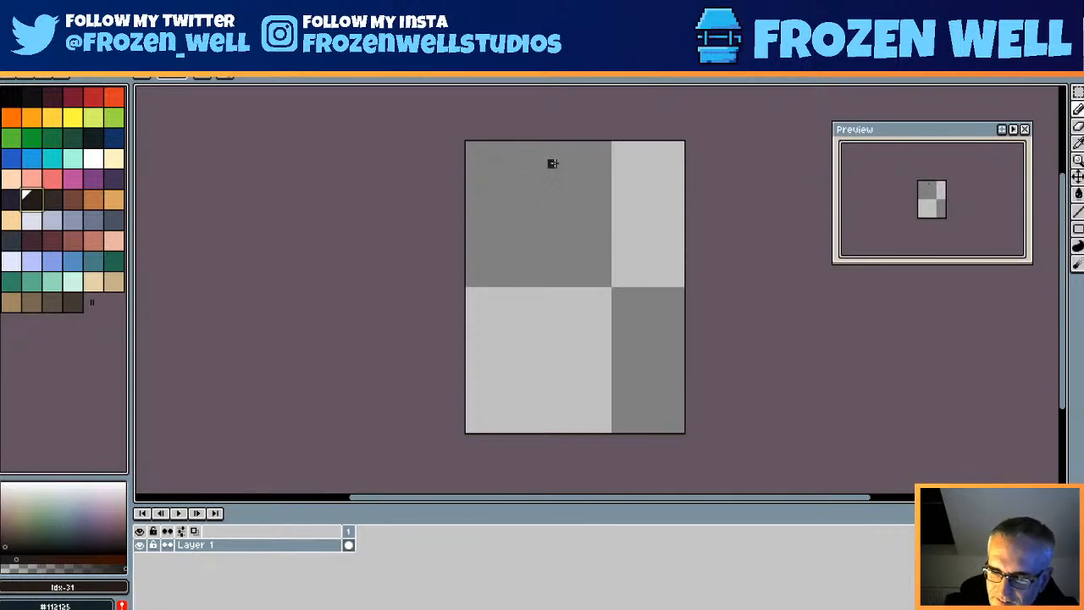
{"action": "left_click_drag", "start_coordinate": [559, 163], "coordinate": [587, 164]}
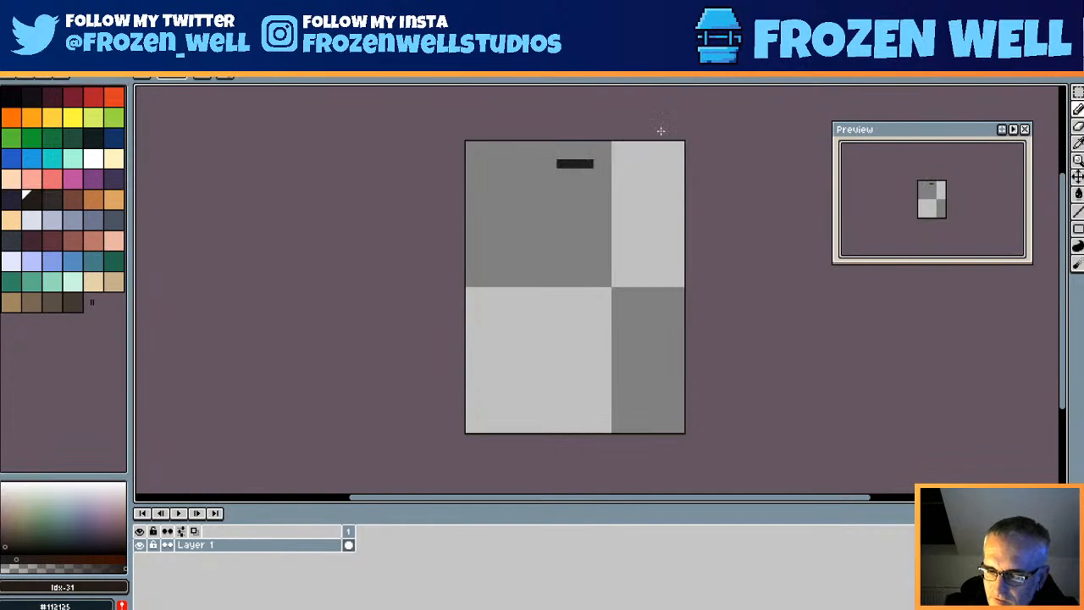
{"action": "mouse_move", "coordinate": [560, 165]}
{"action": "left_mouse_down"}
{"action": "mouse_move", "coordinate": [560, 185]}
{"action": "mouse_move", "coordinate": [590, 192]}
{"action": "left_mouse_up"}
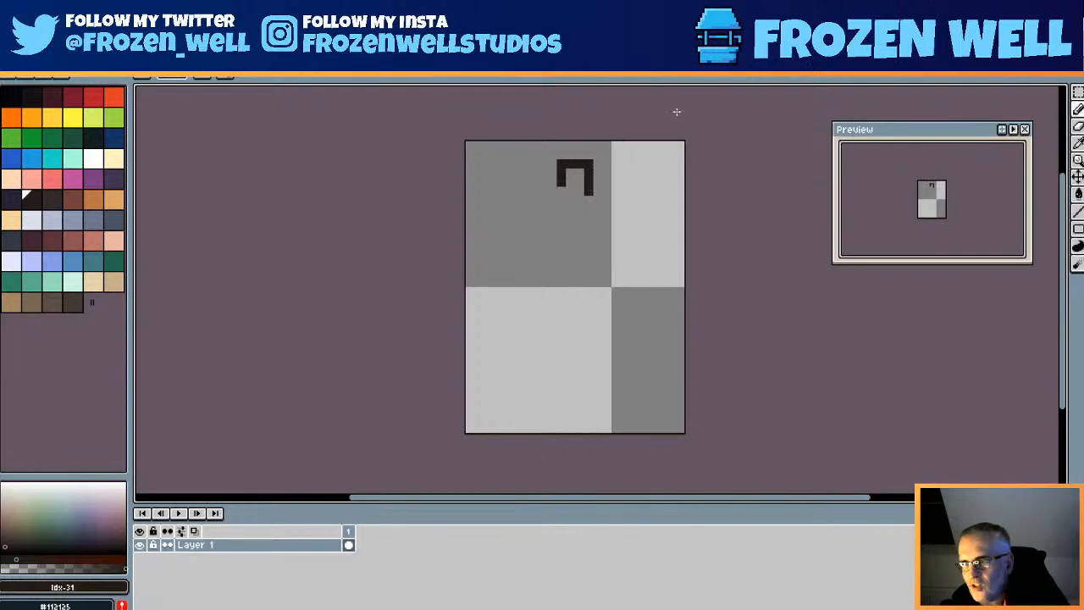
{"action": "mouse_move", "coordinate": [561, 184]}
{"action": "left_mouse_down"}
{"action": "mouse_move", "coordinate": [562, 201]}
{"action": "mouse_move", "coordinate": [589, 204]}
{"action": "mouse_move", "coordinate": [554, 209]}
{"action": "left_mouse_up"}
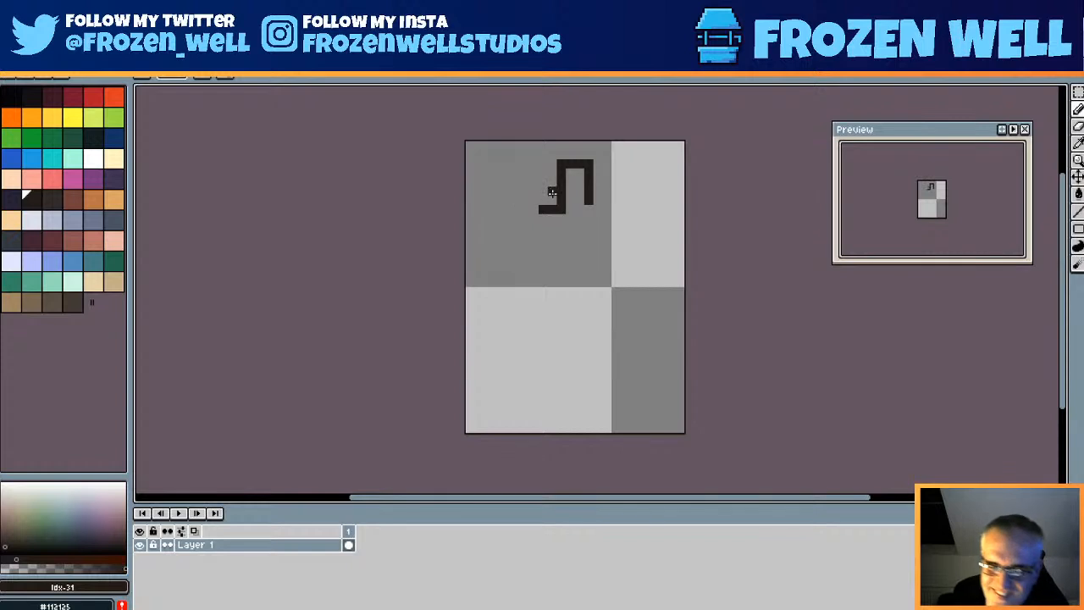
{"action": "left_click_drag", "start_coordinate": [596, 209], "coordinate": [602, 208]}
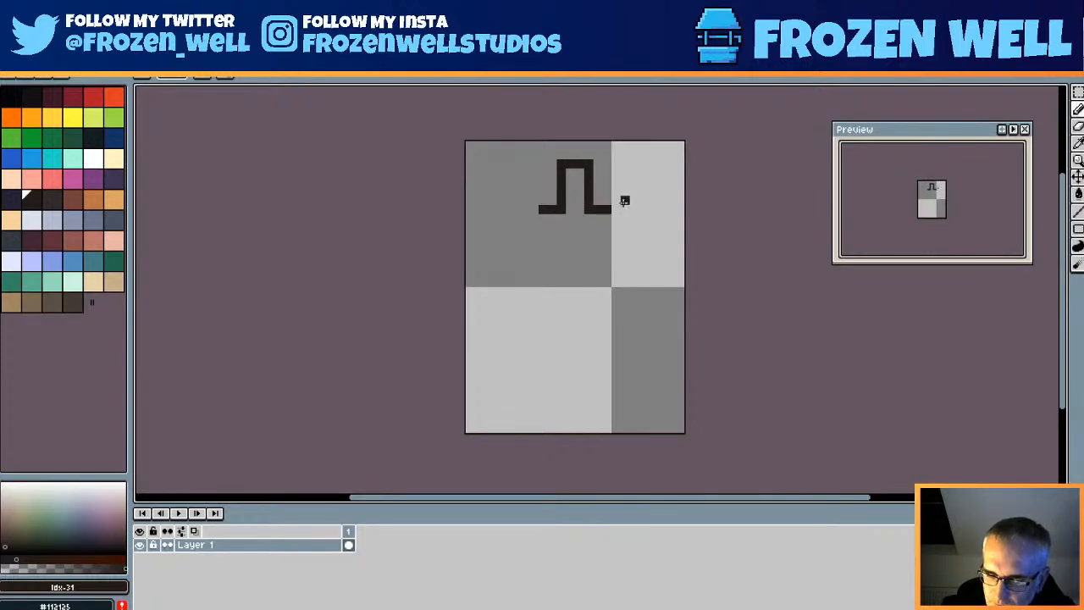
- Outline a small rounded knob at the right end of the sword's crossguard in the same dark brown
{"action": "left_click_drag", "start_coordinate": [615, 200], "coordinate": [625, 200]}
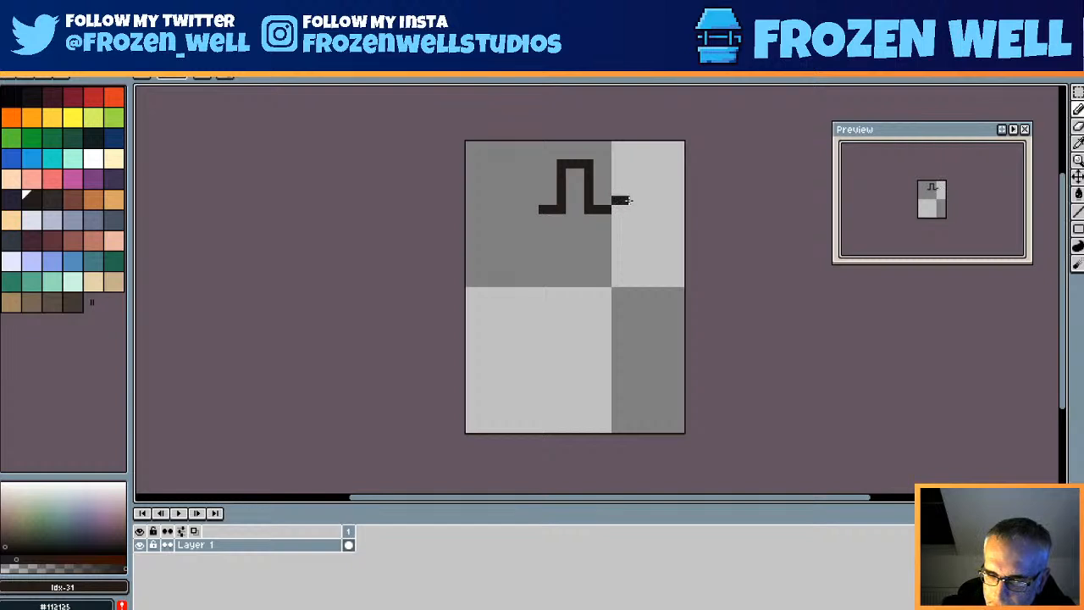
{"action": "left_click", "coordinate": [627, 210]}
{"action": "left_click", "coordinate": [625, 218]}
{"action": "left_click", "coordinate": [617, 227]}
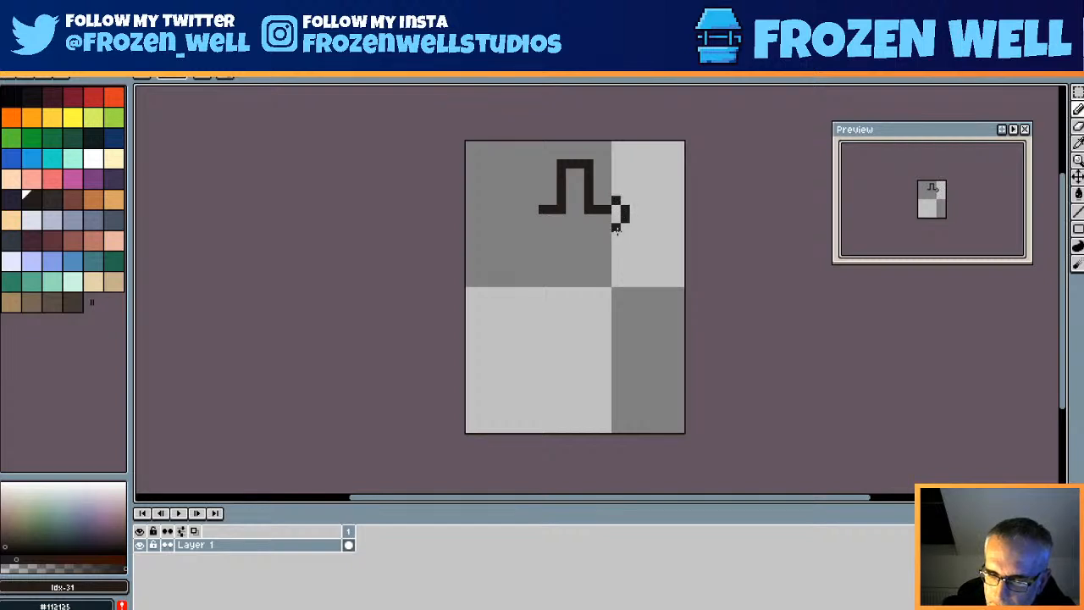
{"action": "left_click", "coordinate": [616, 227]}
{"action": "left_click", "coordinate": [617, 227]}
- Draw a long solid blade down from the crossguard and fill in the crossguard's right arm and knob
{"action": "mouse_move", "coordinate": [616, 230]}
{"action": "left_mouse_down"}
{"action": "mouse_move", "coordinate": [582, 219]}
{"action": "mouse_move", "coordinate": [580, 377]}
{"action": "left_mouse_up"}
{"action": "mouse_move", "coordinate": [571, 224]}
{"action": "left_mouse_down"}
{"action": "mouse_move", "coordinate": [569, 350]}
{"action": "mouse_move", "coordinate": [572, 334]}
{"action": "left_mouse_up"}
{"action": "mouse_move", "coordinate": [582, 265]}
{"action": "left_mouse_down"}
{"action": "mouse_move", "coordinate": [587, 380]}
{"action": "mouse_move", "coordinate": [568, 363]}
{"action": "mouse_move", "coordinate": [584, 391]}
{"action": "mouse_move", "coordinate": [578, 382]}
{"action": "mouse_move", "coordinate": [579, 403]}
{"action": "left_mouse_up"}
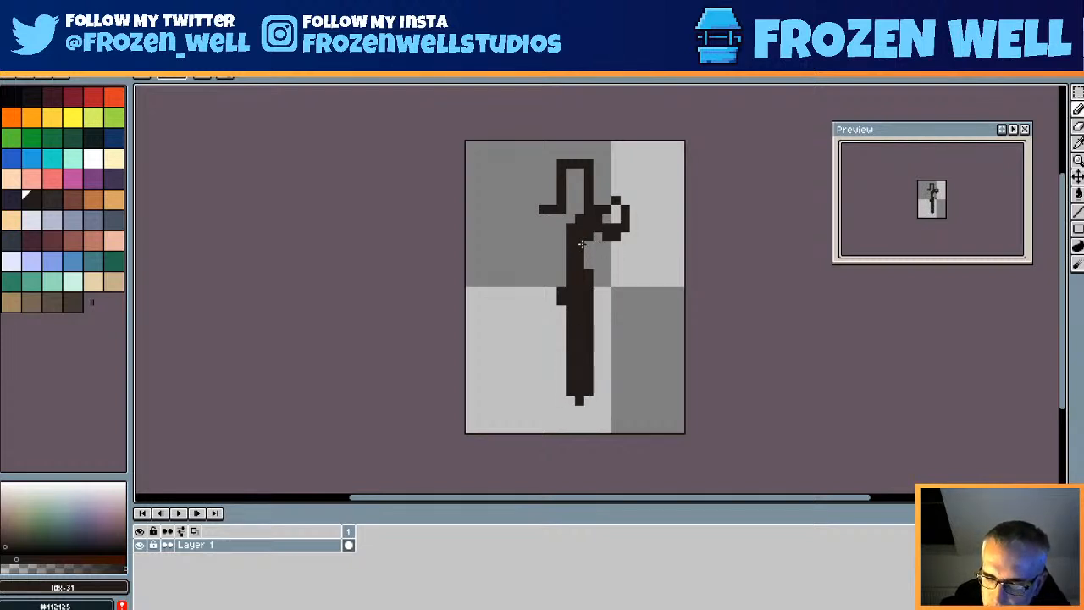
{"action": "left_click_drag", "start_coordinate": [586, 245], "coordinate": [616, 212]}
{"action": "left_click", "coordinate": [607, 201]}
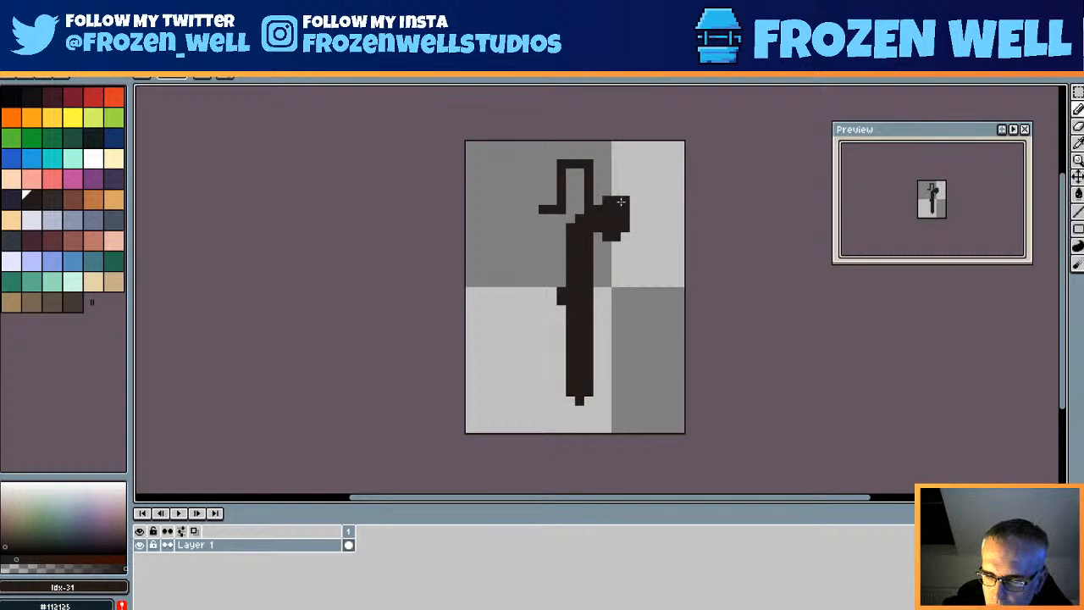
- Erase the inner corner pixels of the crossguard's right knob and extend the knob one pixel outward
{"action": "key", "text": "e"}
{"action": "left_click", "coordinate": [606, 200]}
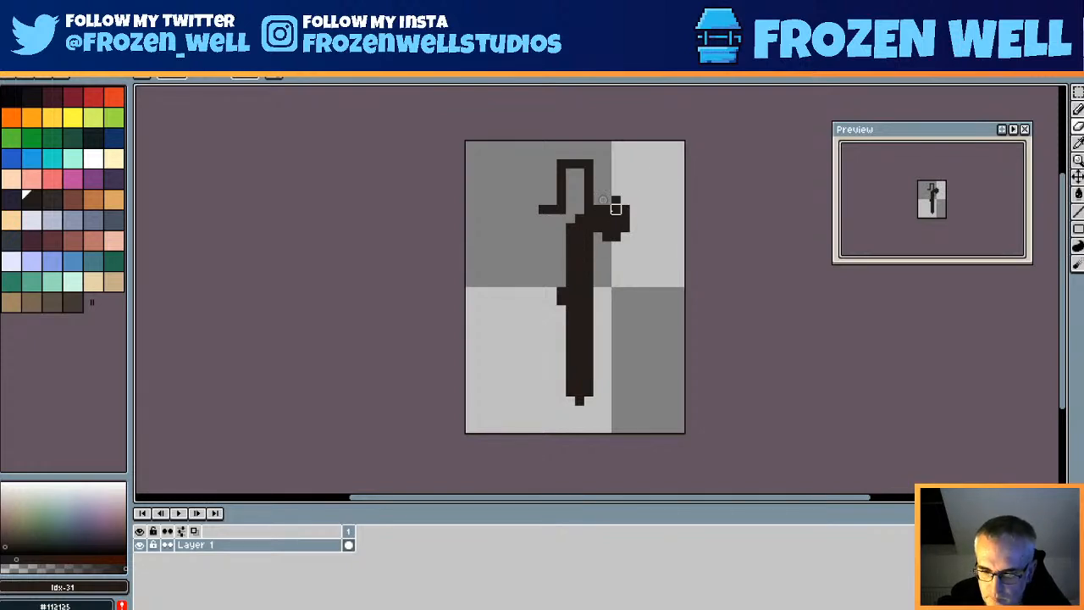
{"action": "left_click", "coordinate": [607, 236]}
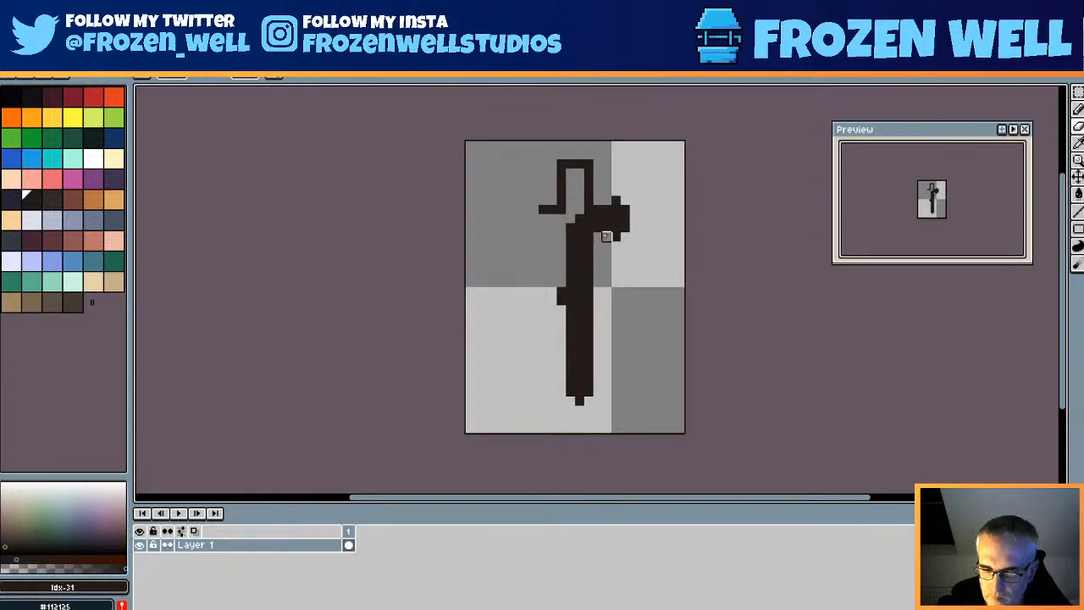
{"action": "key", "text": "b"}
{"action": "left_click", "coordinate": [624, 235]}
{"action": "left_click", "coordinate": [625, 202]}
{"action": "left_click_drag", "start_coordinate": [635, 210], "coordinate": [635, 227]}
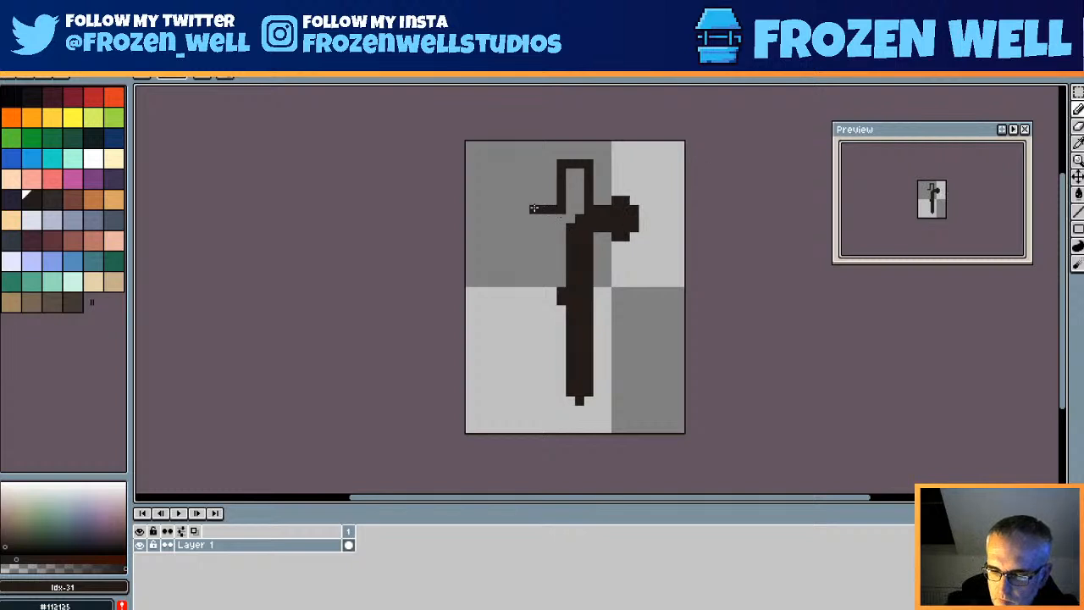
- Draw a matching knob at the crossguard's left end and erase the excess pixels beyond it
{"action": "left_click_drag", "start_coordinate": [532, 209], "coordinate": [508, 217]}
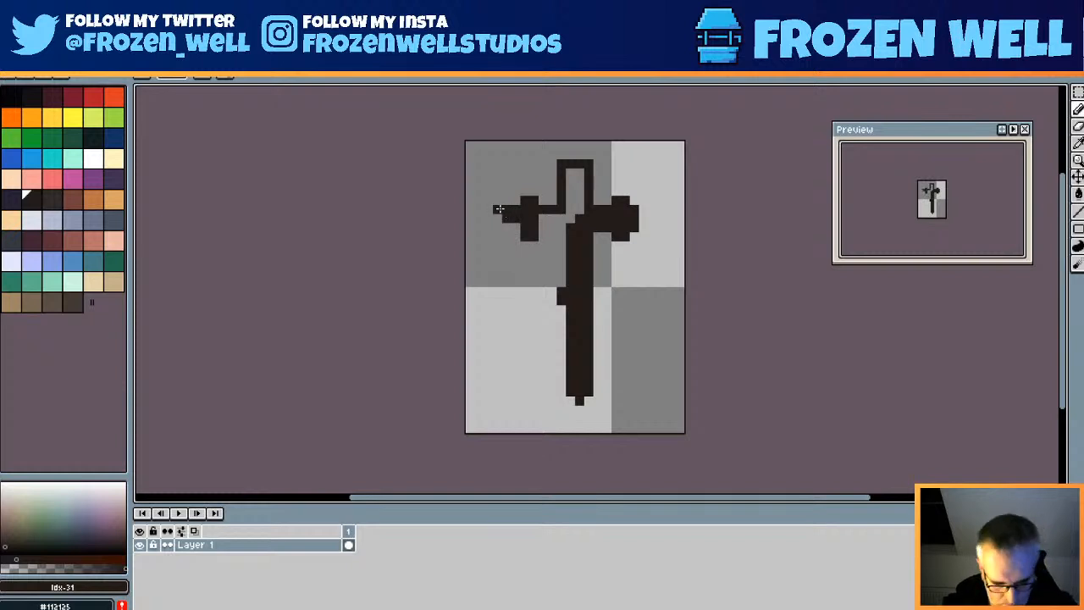
{"action": "key", "text": "e"}
{"action": "left_click", "coordinate": [506, 209]}
{"action": "left_click", "coordinate": [515, 210]}
{"action": "left_click", "coordinate": [507, 218]}
{"action": "key", "text": "b"}
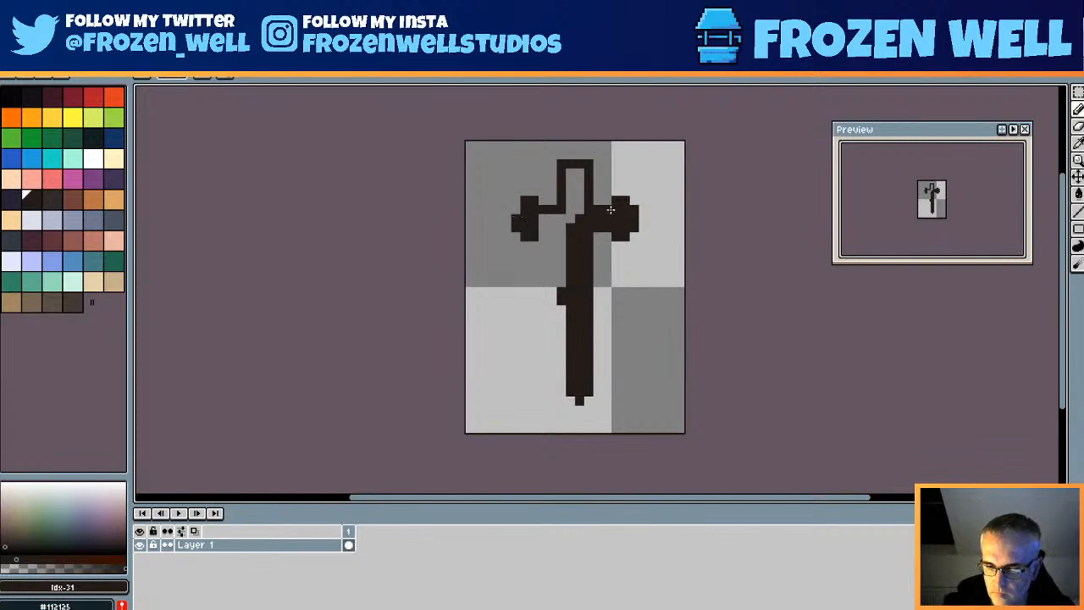
- Fill in the grip and the left crossguard arm, and widen the blade and its tip by one pixel on the left
{"action": "mouse_move", "coordinate": [543, 227]}
{"action": "left_mouse_down"}
{"action": "mouse_move", "coordinate": [562, 227]}
{"action": "mouse_move", "coordinate": [555, 219]}
{"action": "mouse_move", "coordinate": [571, 209]}
{"action": "mouse_move", "coordinate": [570, 173]}
{"action": "mouse_move", "coordinate": [575, 200]}
{"action": "left_mouse_up"}
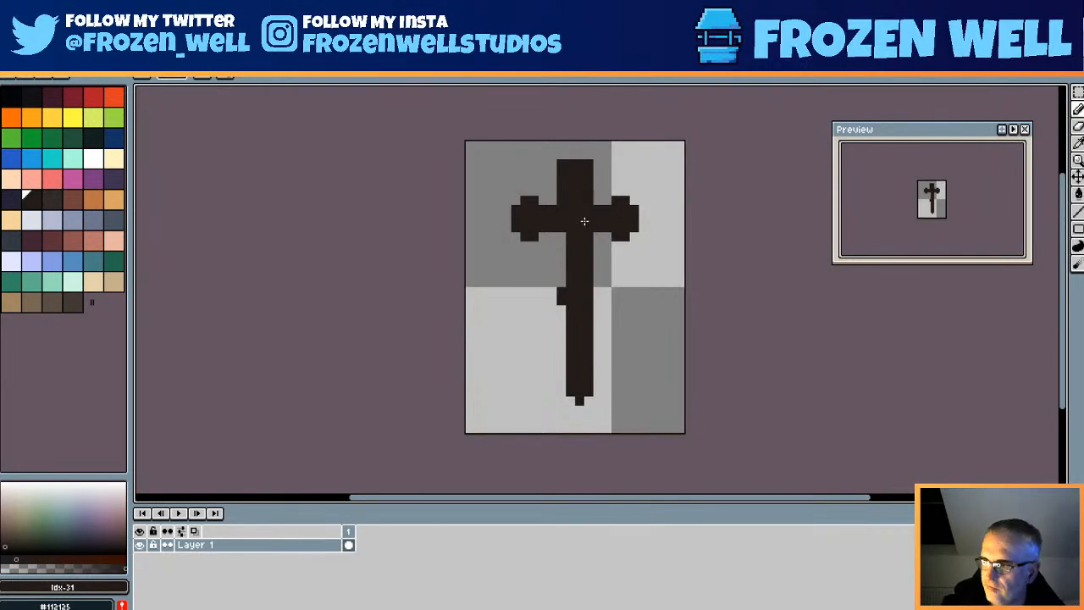
{"action": "left_click", "coordinate": [622, 194]}
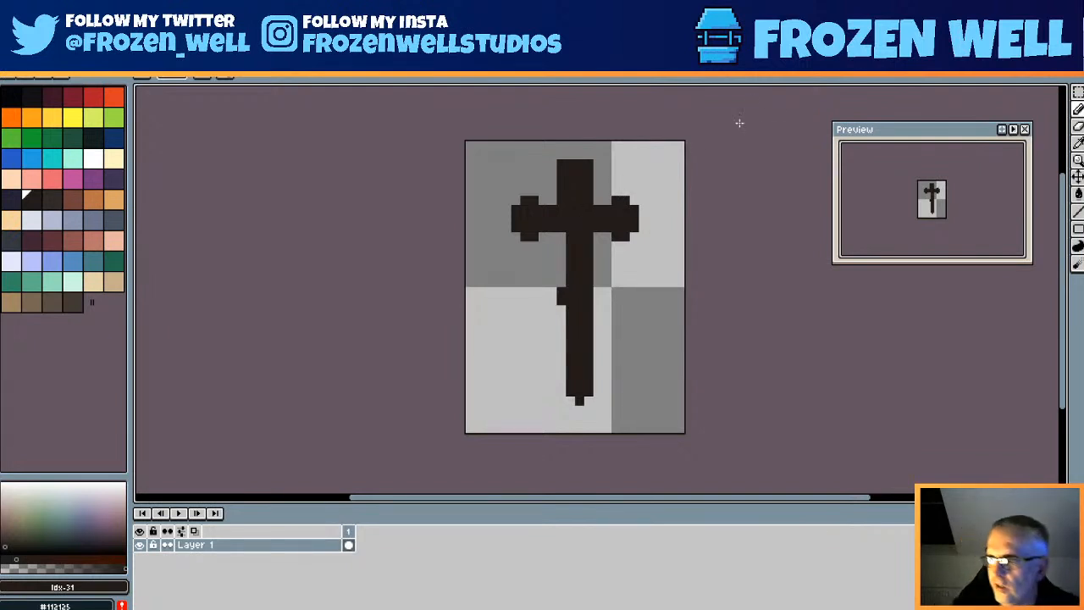
{"action": "mouse_move", "coordinate": [566, 231]}
{"action": "left_mouse_down"}
{"action": "mouse_move", "coordinate": [561, 381]}
{"action": "mouse_move", "coordinate": [561, 369]}
{"action": "left_mouse_up"}
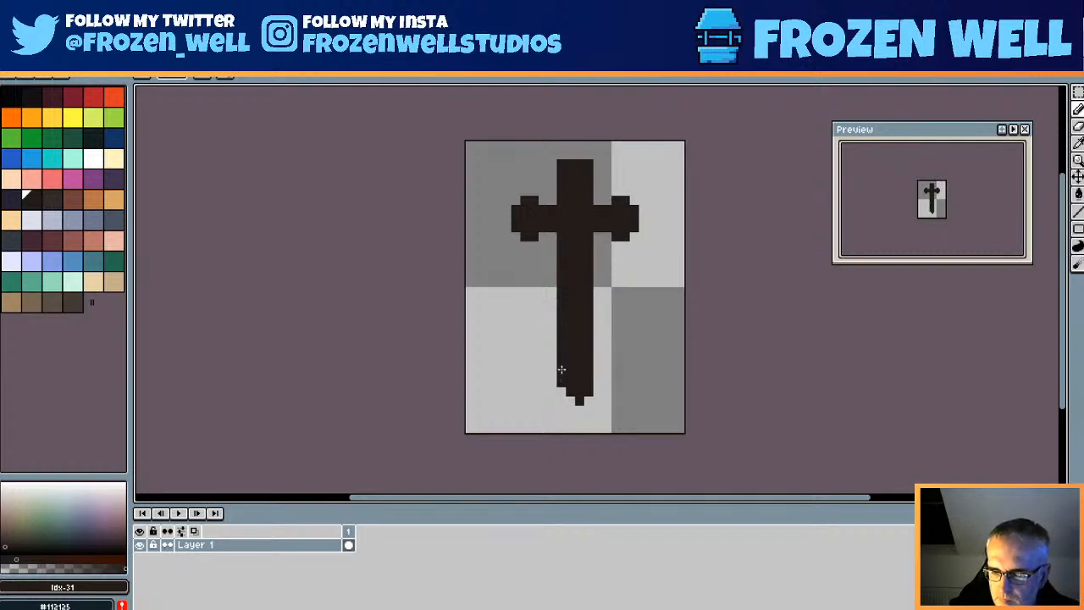
{"action": "left_click", "coordinate": [571, 398]}
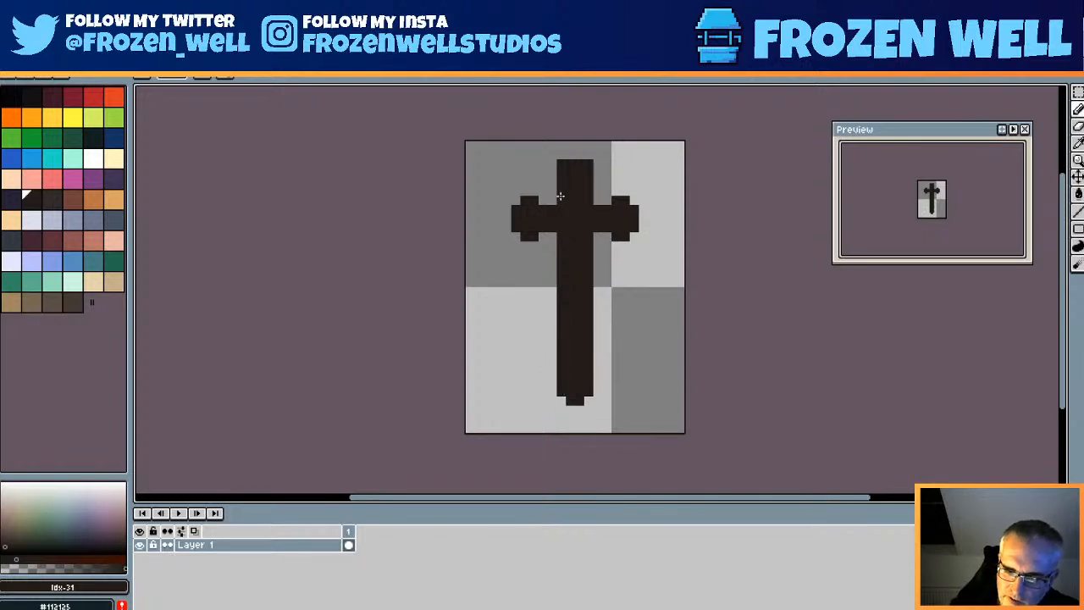
- Narrow the base of the grip to two pixels wide and add a two-pixel-wide pommel above it
{"action": "key", "text": "e"}
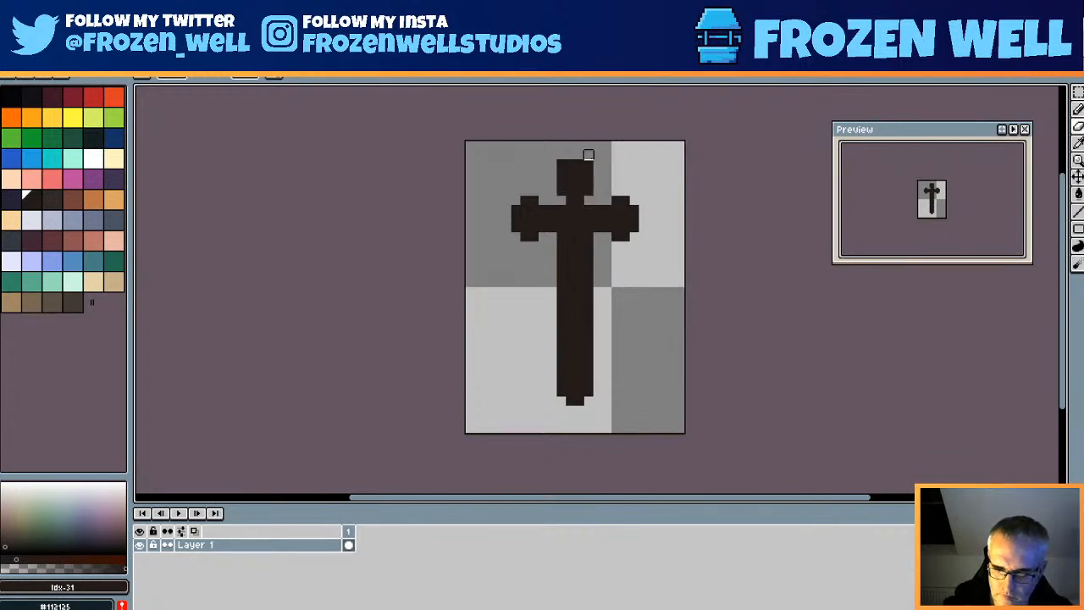
{"action": "key", "text": "b"}
{"action": "left_click_drag", "start_coordinate": [570, 155], "coordinate": [575, 147]}
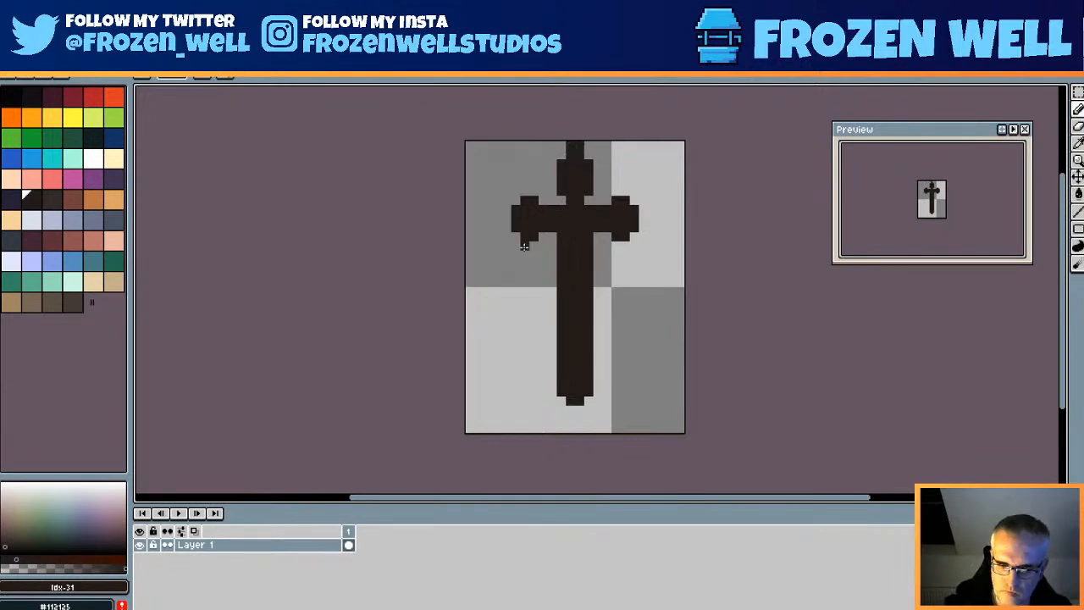
- Erase the lower outer corners of both crossguard ends so that the arms taper from below
{"action": "key", "text": "e"}
{"action": "left_click_drag", "start_coordinate": [515, 227], "coordinate": [534, 237]}
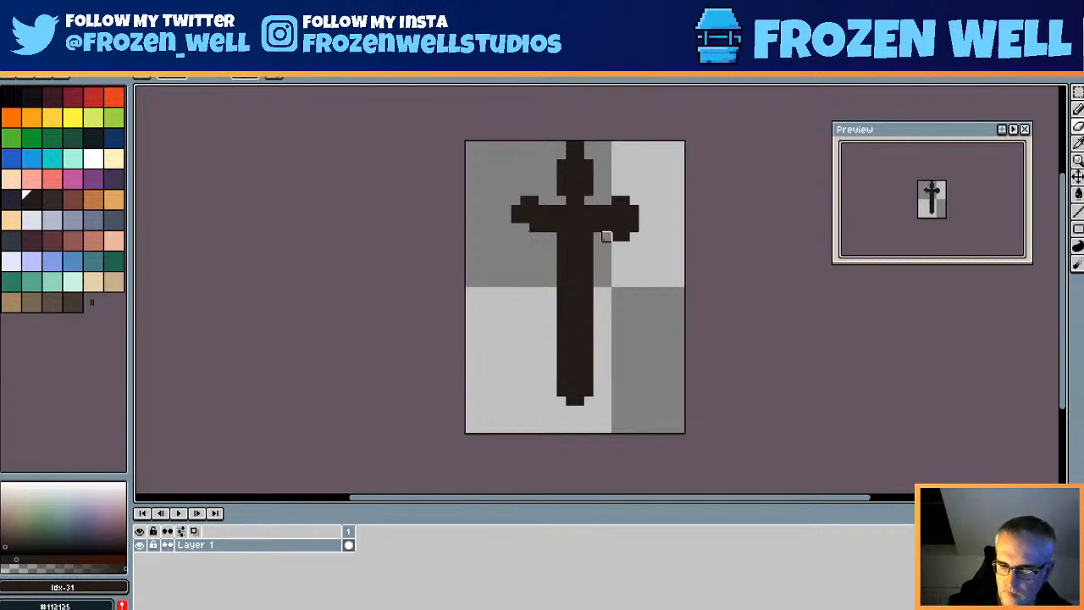
{"action": "left_click_drag", "start_coordinate": [602, 234], "coordinate": [643, 226]}
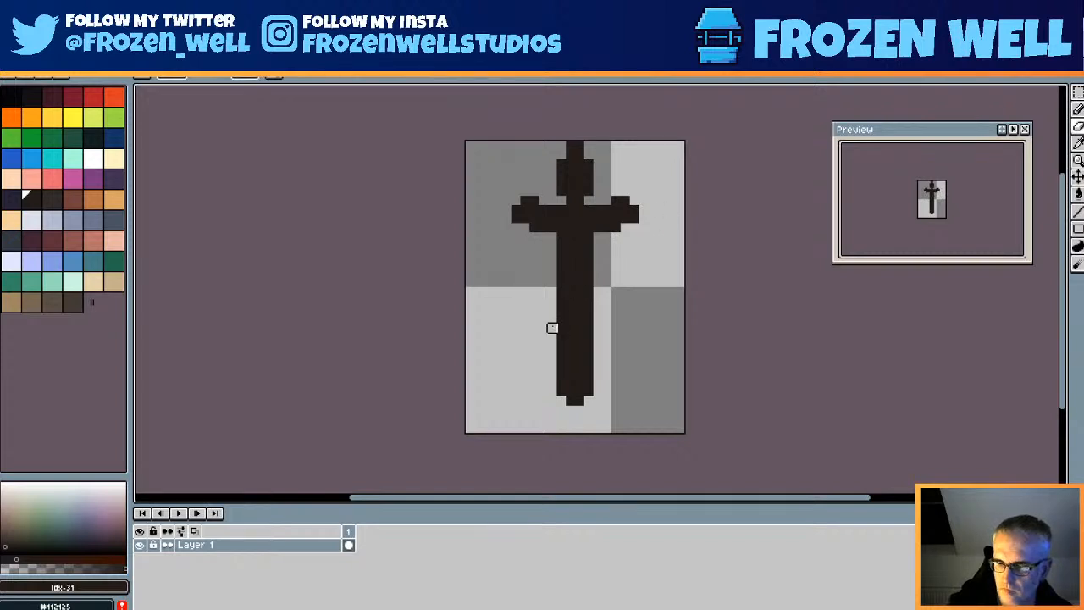
{"action": "mouse_move", "coordinate": [561, 372]}
{"action": "left_mouse_down"}
{"action": "mouse_move", "coordinate": [560, 392]}
{"action": "mouse_move", "coordinate": [561, 355]}
{"action": "left_mouse_up"}
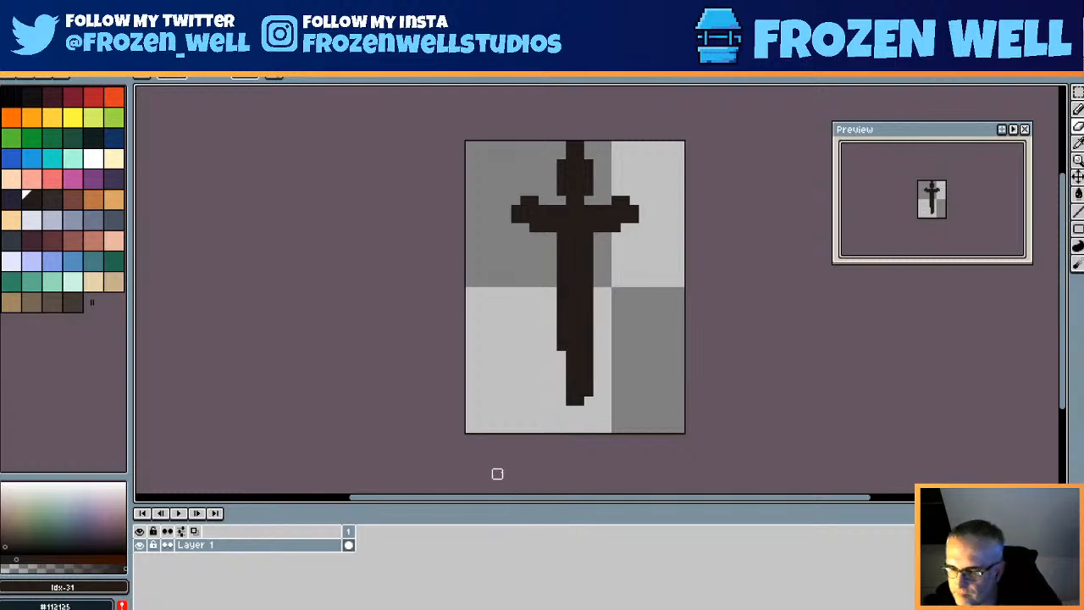
{"action": "key", "text": "b"}
{"action": "left_click_drag", "start_coordinate": [561, 348], "coordinate": [558, 390]}
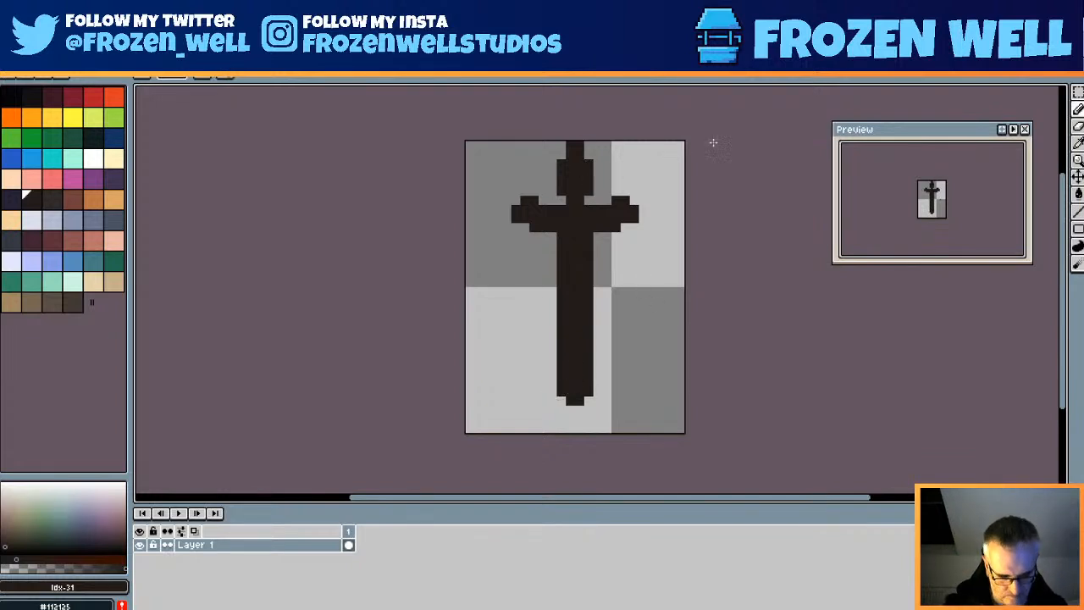
- Select the whole sword, move it down two pixels and clear the selection
{"action": "left_click", "coordinate": [1077, 92]}
{"action": "left_click_drag", "start_coordinate": [516, 135], "coordinate": [649, 436]}
{"action": "key", "text": "Down"}
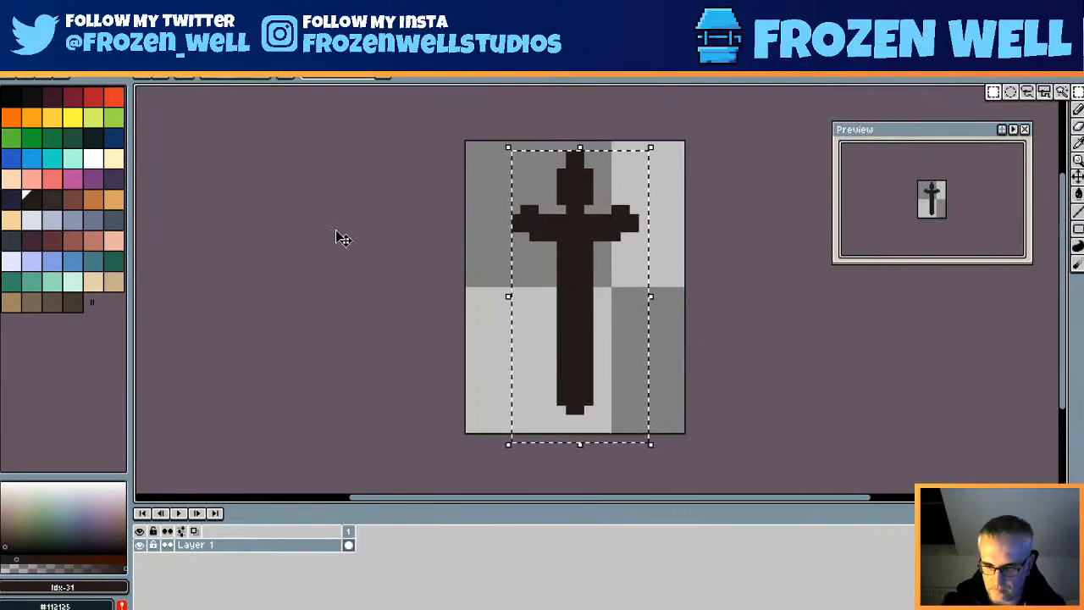
{"action": "key", "text": "Down"}
{"action": "key", "text": "ctrl+d"}
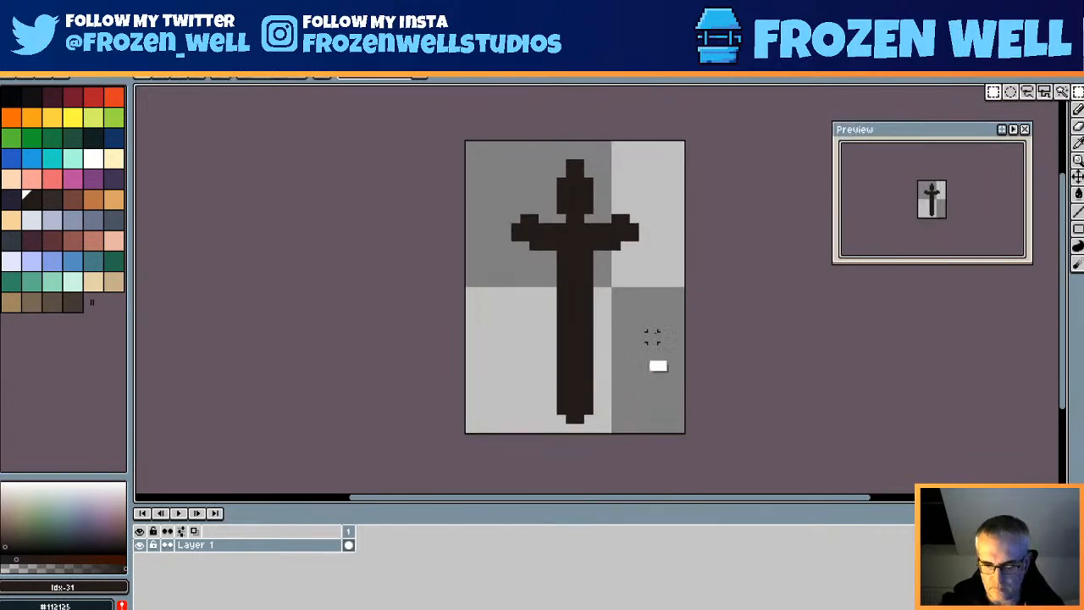
- Save the sprite as Sword1 in the Scenery Items folder
{"action": "key", "text": "ctrl+s"}
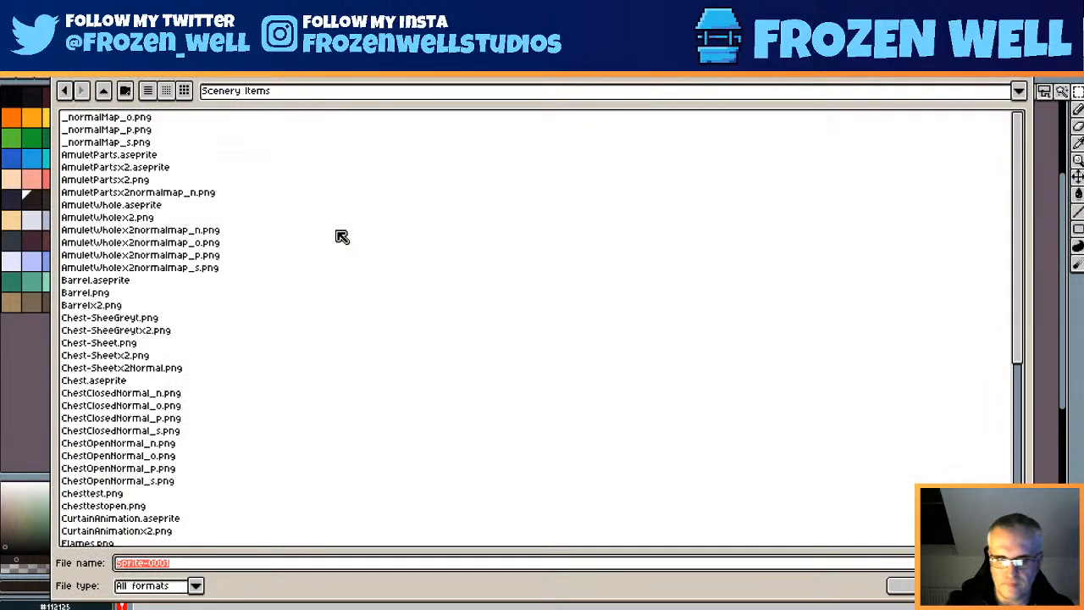
{"action": "type", "text": "Sword1"}
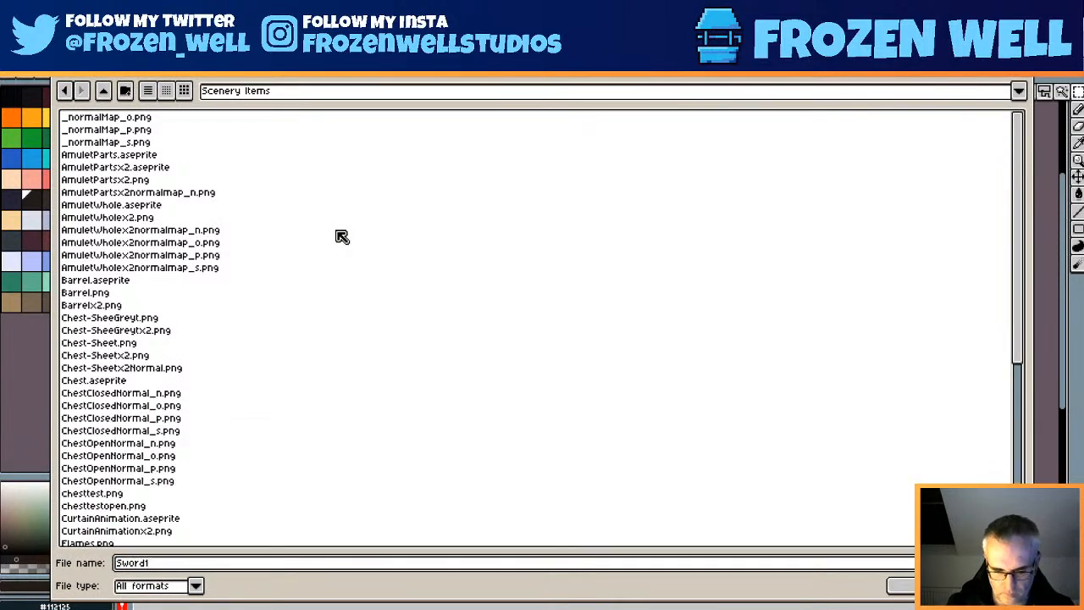
{"action": "key", "text": "Return"}
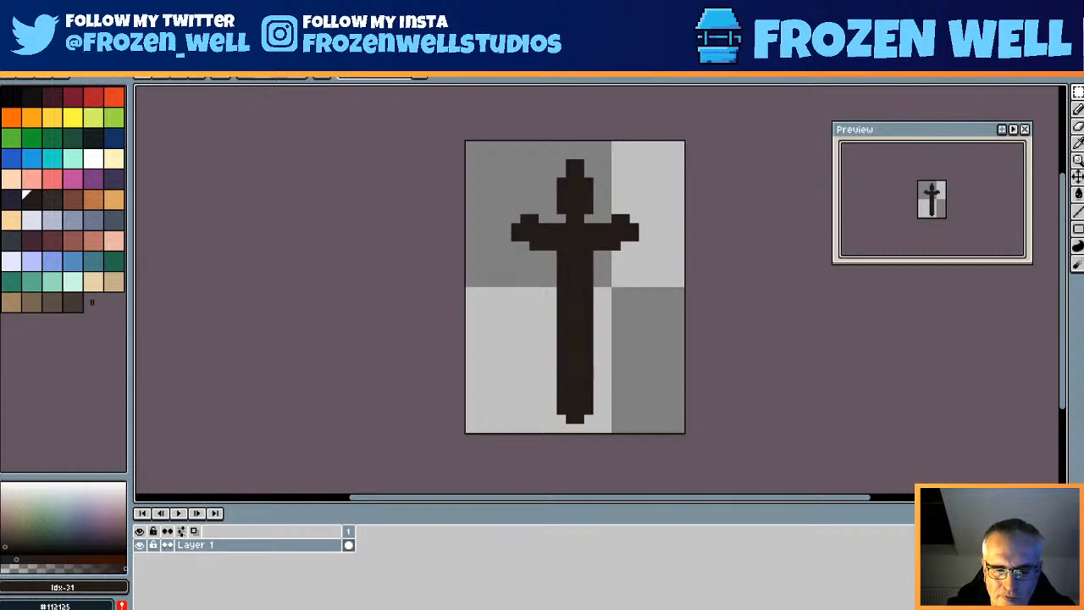
- Recolor the sword's whole blade below the crossguard light blue-grey, palette color 38
{"action": "left_click", "coordinate": [72, 200]}
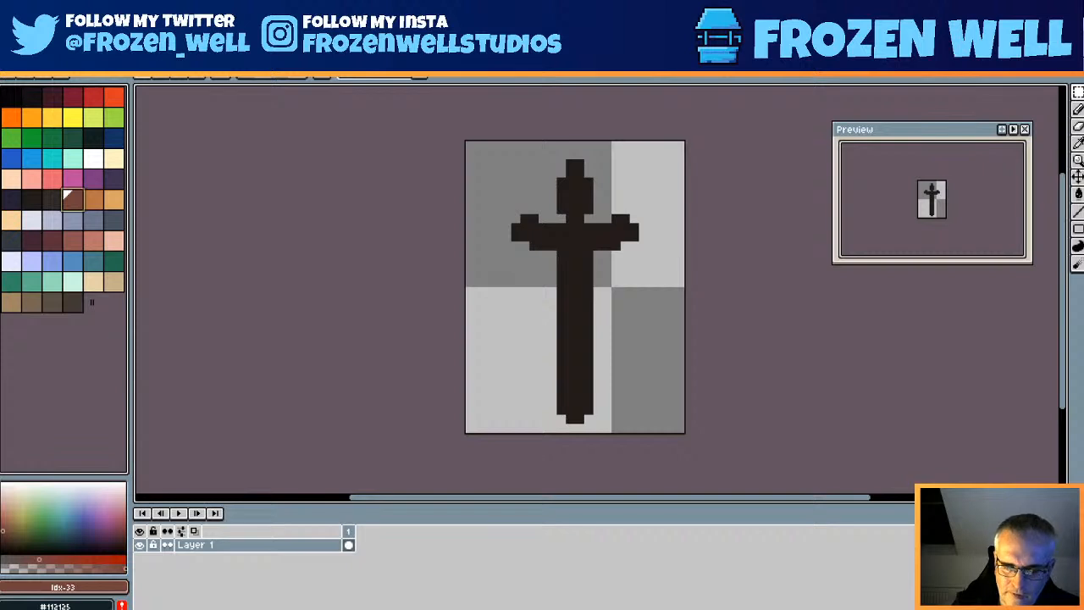
{"action": "left_click", "coordinate": [93, 197]}
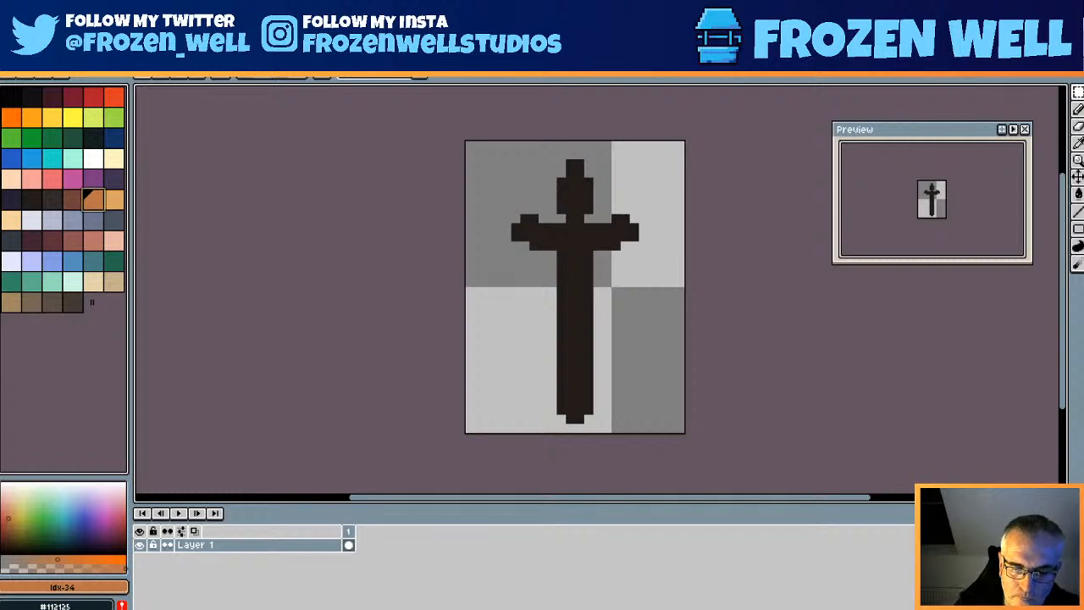
{"action": "left_click", "coordinate": [52, 220]}
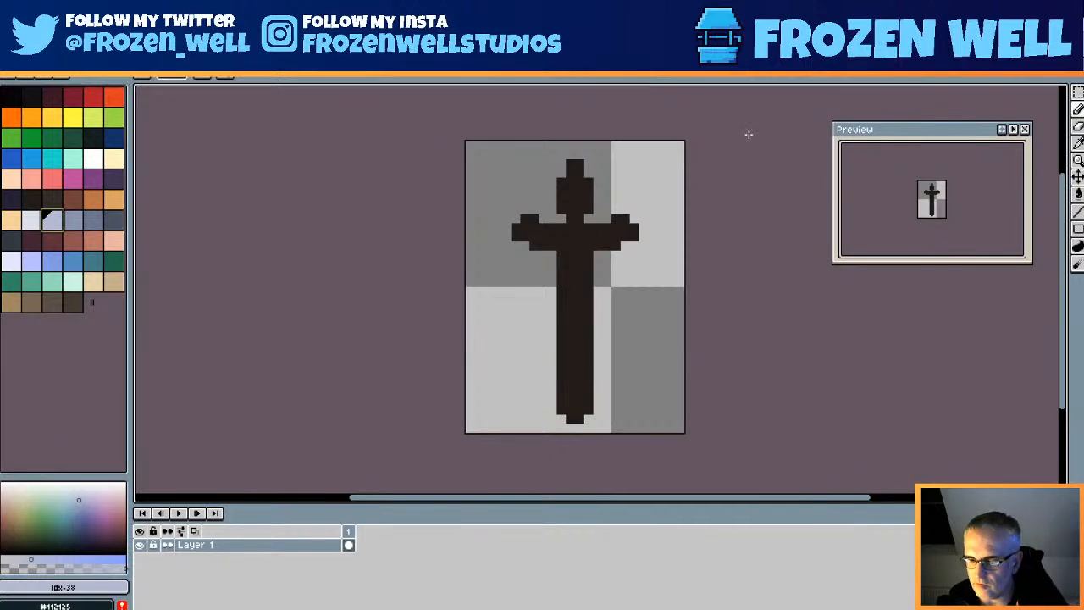
{"action": "mouse_move", "coordinate": [562, 253]}
{"action": "left_mouse_down"}
{"action": "mouse_move", "coordinate": [571, 310]}
{"action": "mouse_move", "coordinate": [562, 396]}
{"action": "left_mouse_up"}
{"action": "left_click_drag", "start_coordinate": [574, 254], "coordinate": [585, 254]}
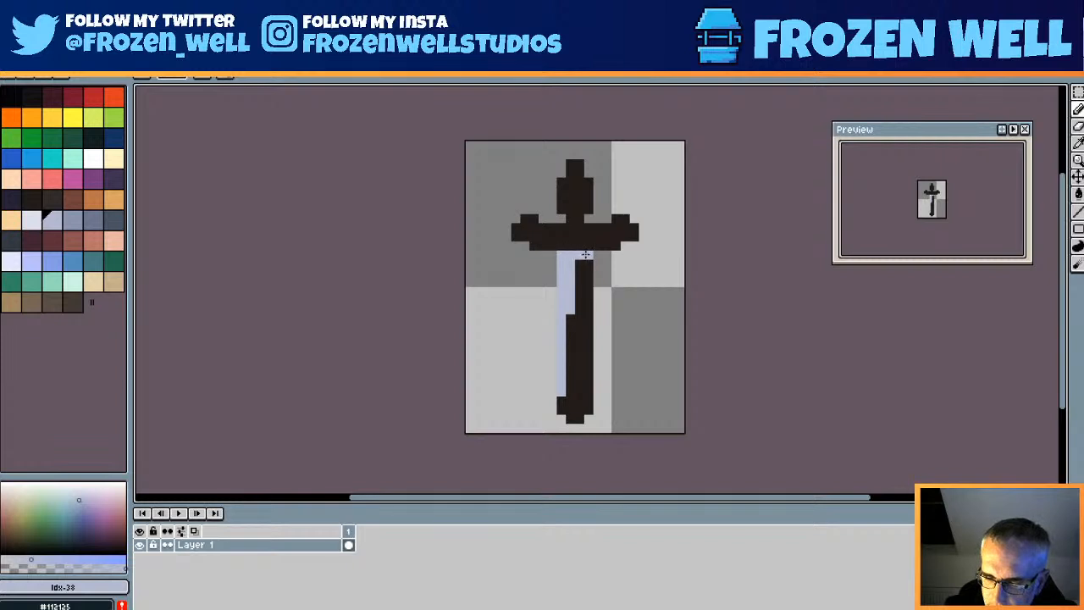
{"action": "left_click", "coordinate": [579, 288]}
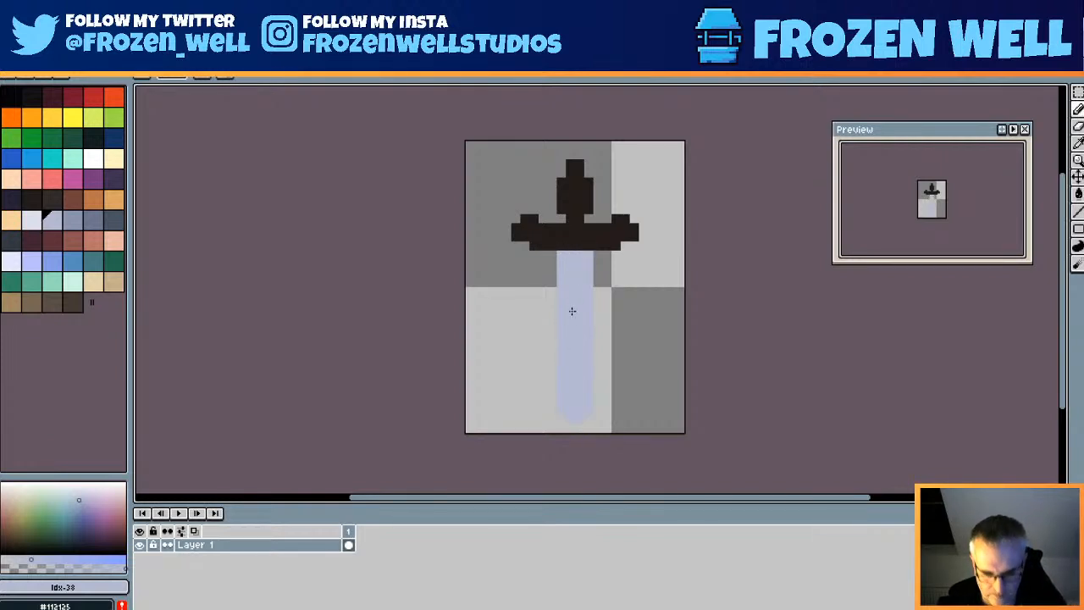
- Shade the blade's right side, tip and top edge under the crossguard with the darker blue-grey, palette color 39
{"action": "key", "text": "bracketright"}
{"action": "mouse_move", "coordinate": [574, 262]}
{"action": "left_mouse_down"}
{"action": "mouse_move", "coordinate": [585, 259]}
{"action": "mouse_move", "coordinate": [585, 288]}
{"action": "mouse_move", "coordinate": [569, 415]}
{"action": "mouse_move", "coordinate": [584, 391]}
{"action": "mouse_move", "coordinate": [587, 341]}
{"action": "mouse_move", "coordinate": [586, 407]}
{"action": "left_mouse_up"}
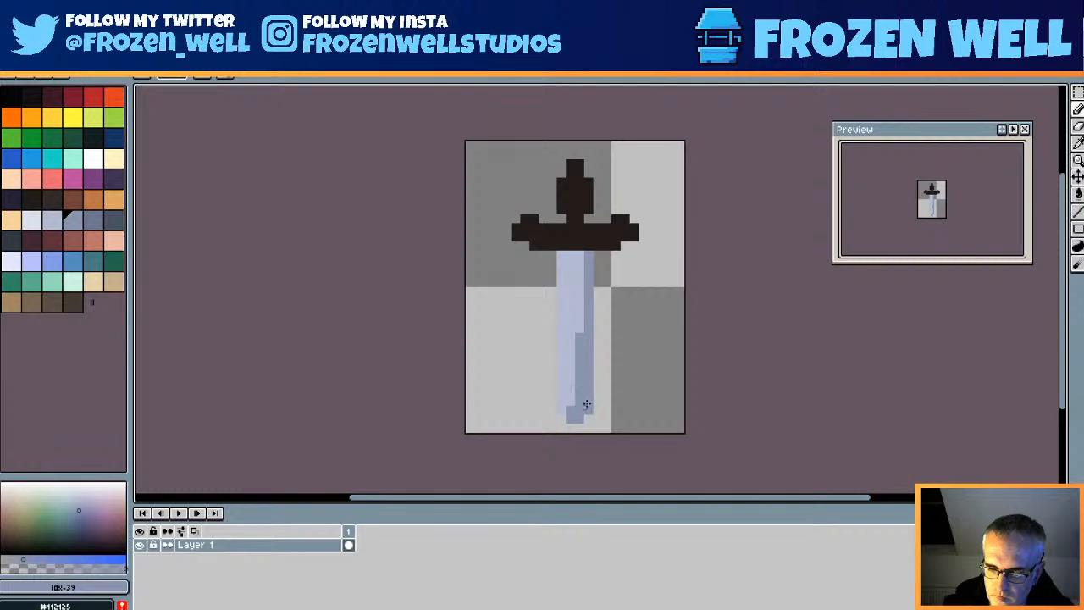
{"action": "left_click_drag", "start_coordinate": [580, 327], "coordinate": [581, 319]}
{"action": "left_click_drag", "start_coordinate": [560, 255], "coordinate": [582, 254]}
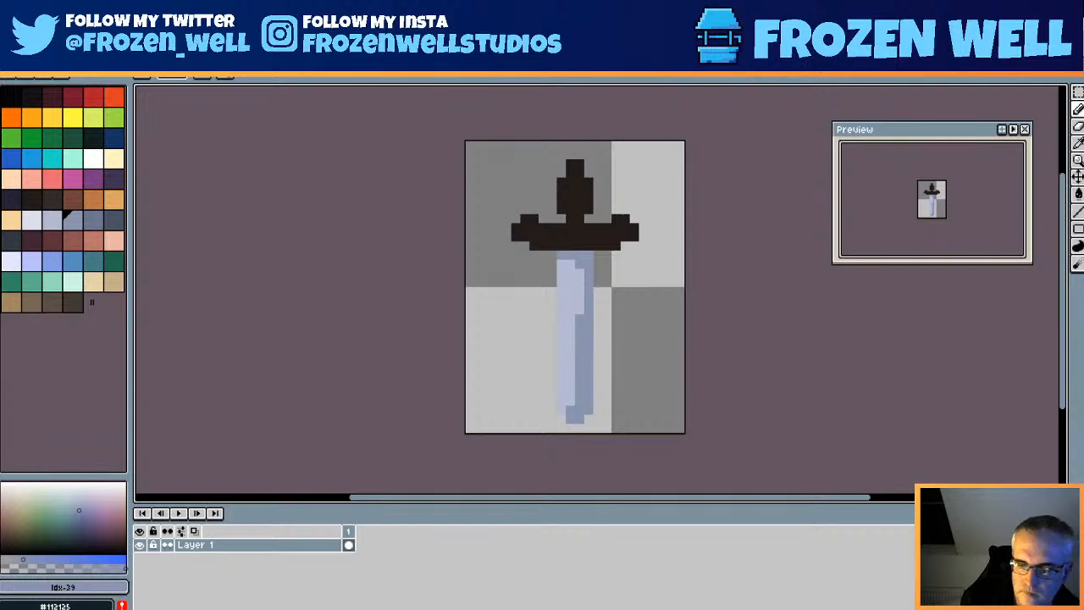
- Darken the blade's shaded area to palette color 40 and paint a color 39 midtone beside the light left edge
{"action": "left_click", "coordinate": [93, 219]}
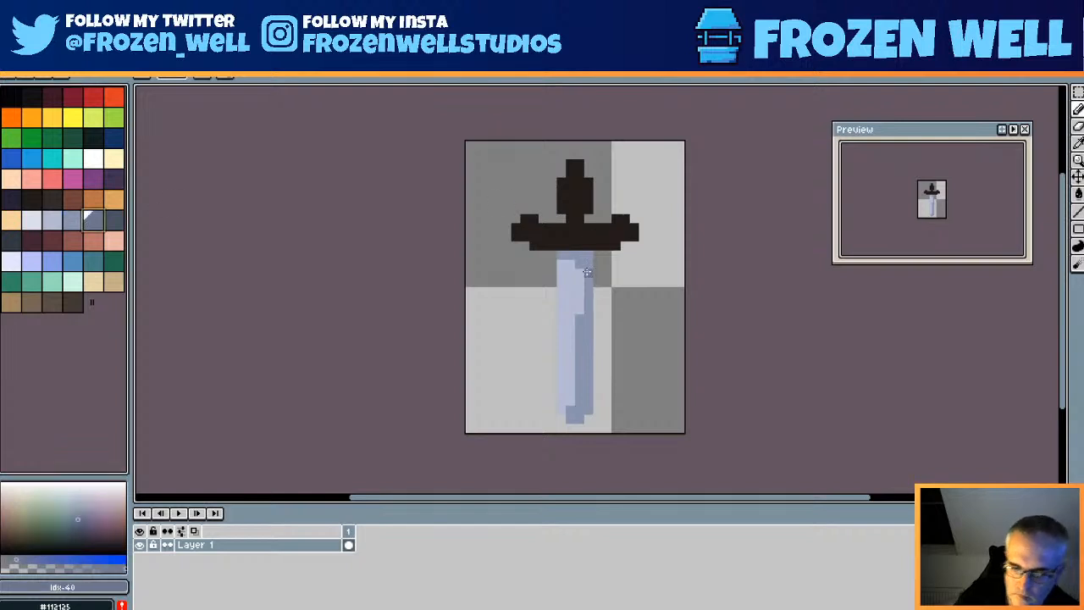
{"action": "key", "text": "g"}
{"action": "left_click", "coordinate": [585, 309]}
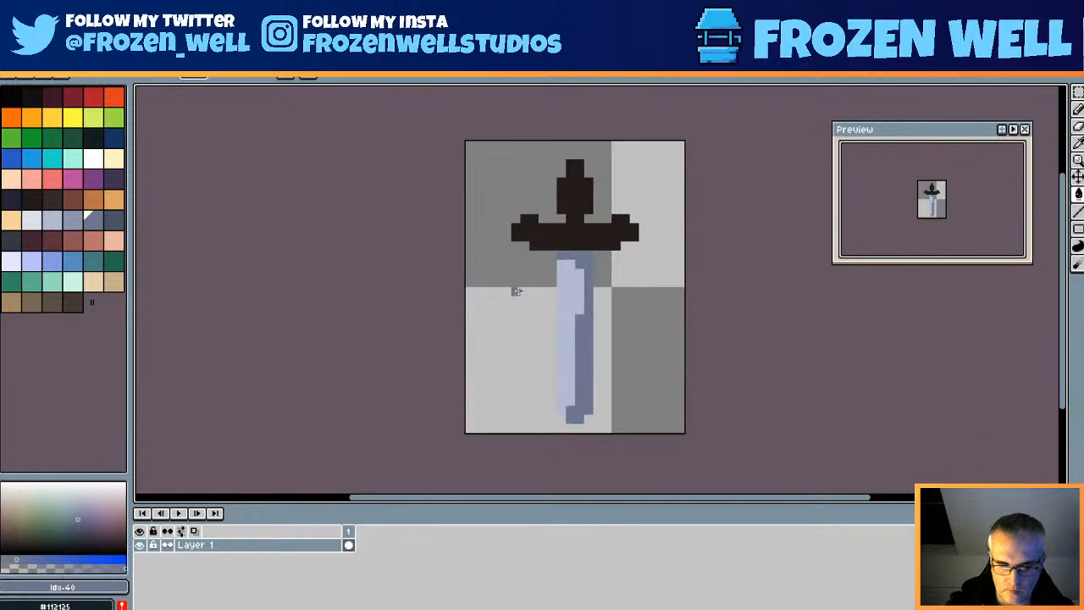
{"action": "left_click", "coordinate": [68, 222]}
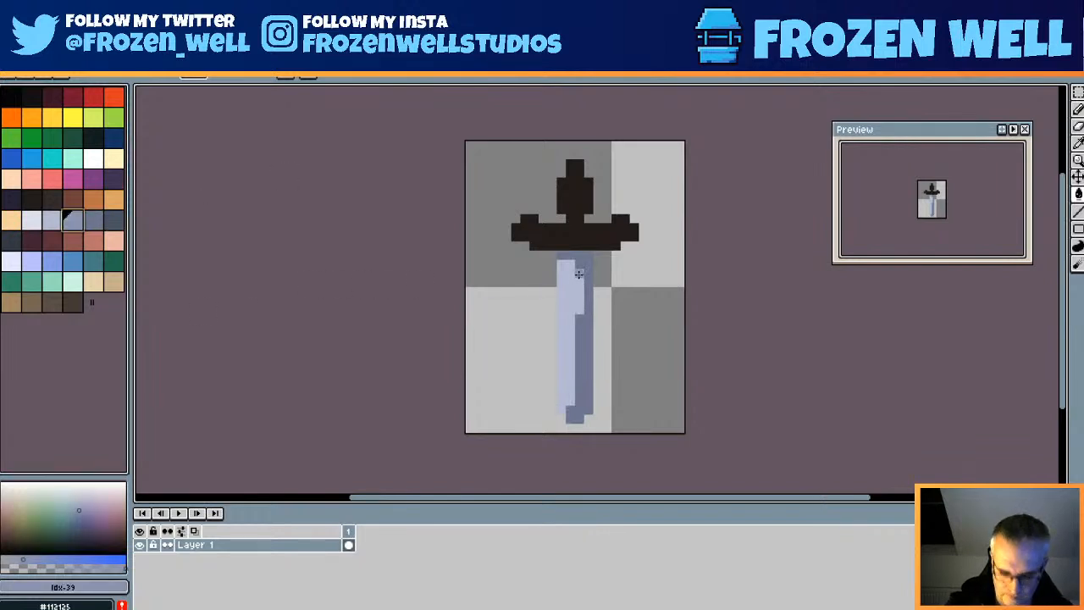
{"action": "mouse_move", "coordinate": [575, 299]}
{"action": "left_mouse_down"}
{"action": "mouse_move", "coordinate": [567, 368]}
{"action": "mouse_move", "coordinate": [571, 324]}
{"action": "left_mouse_up"}
{"action": "left_click_drag", "start_coordinate": [562, 265], "coordinate": [570, 293]}
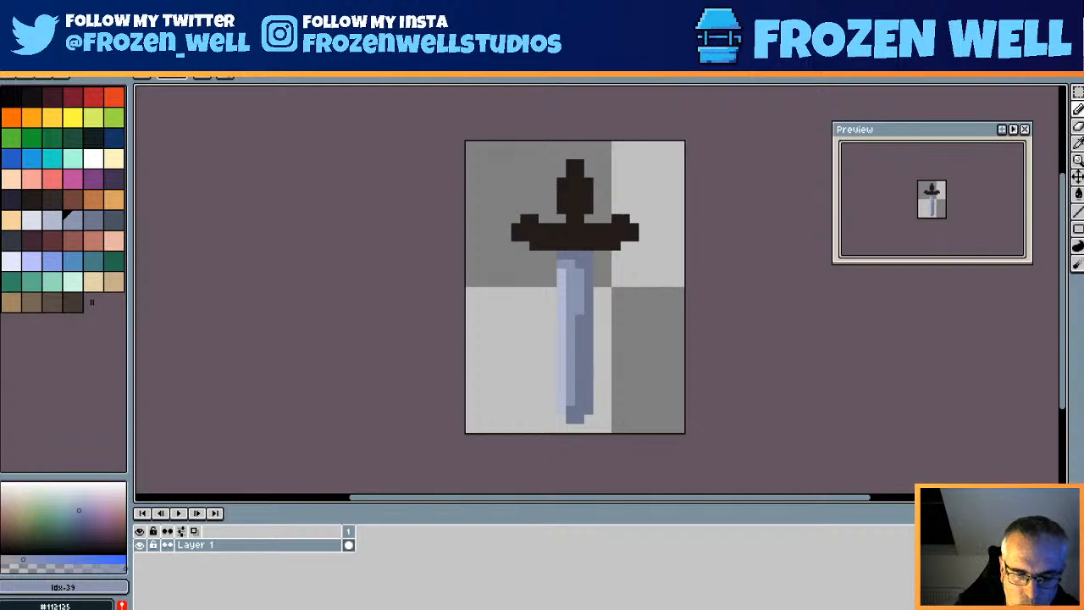
- Fill the pommel, grip and crossguard with orange, palette color 7
{"action": "left_click", "coordinate": [32, 118]}
{"action": "left_click_drag", "start_coordinate": [561, 209], "coordinate": [581, 232]}
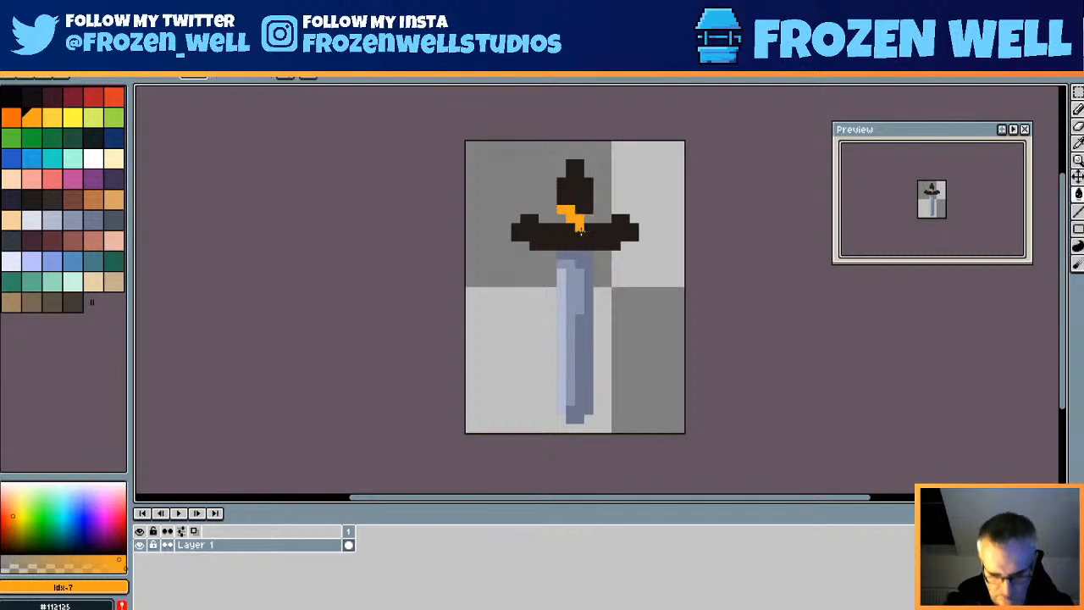
{"action": "key", "text": "g"}
{"action": "left_click", "coordinate": [581, 231]}
{"action": "left_click", "coordinate": [587, 195]}
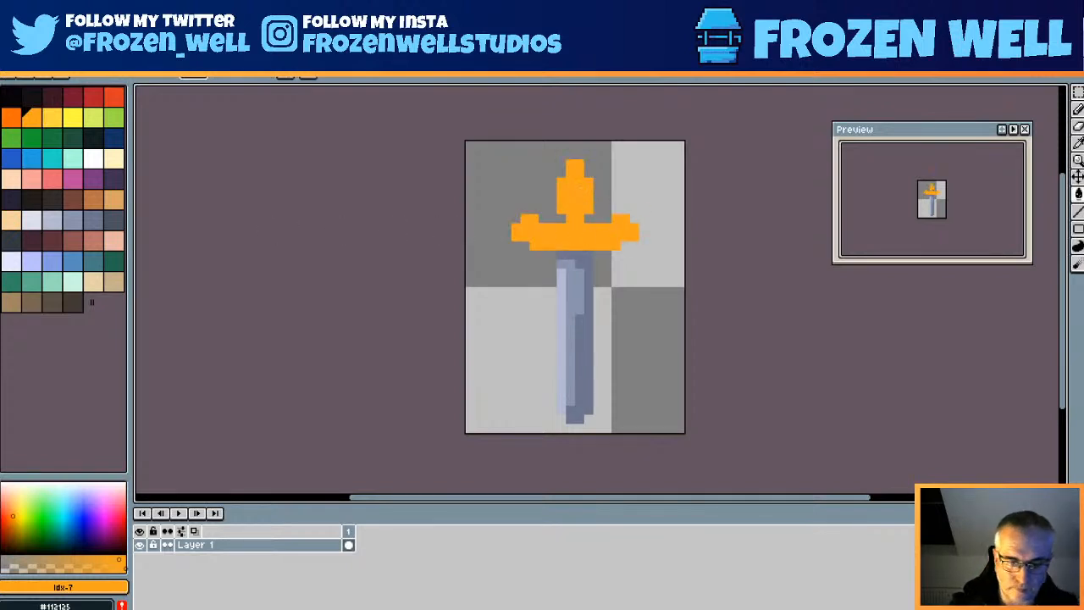
- Highlight the hilt's left and upper edges in yellow-orange (color 8) and shade its right and lower edges in dark orange (color 6)
{"action": "left_click", "coordinate": [52, 118]}
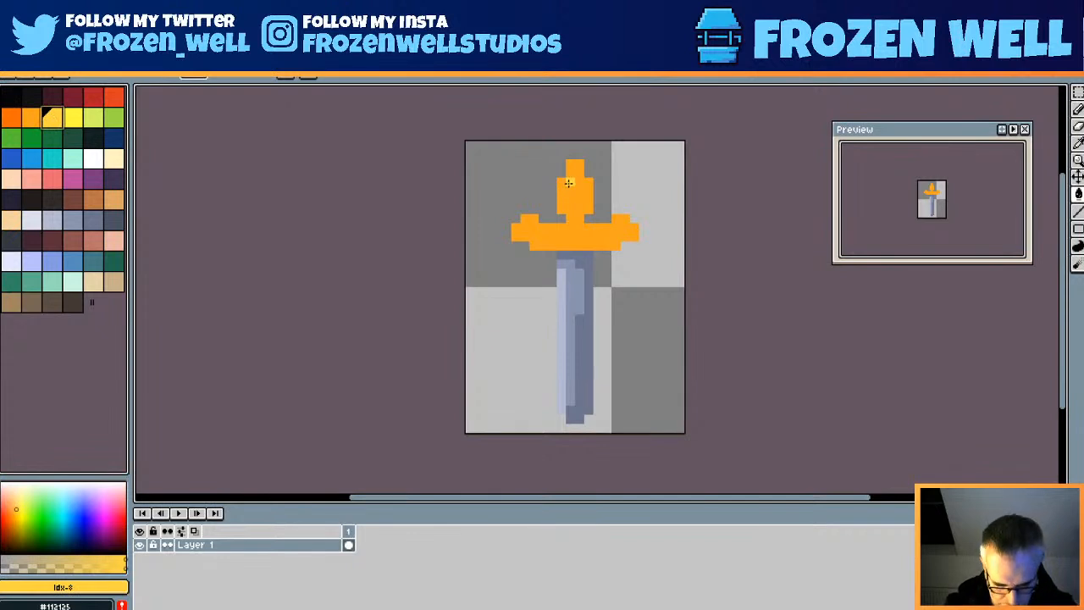
{"action": "mouse_move", "coordinate": [561, 182]}
{"action": "left_mouse_down"}
{"action": "mouse_move", "coordinate": [579, 165]}
{"action": "mouse_move", "coordinate": [561, 201]}
{"action": "left_mouse_up"}
{"action": "left_click_drag", "start_coordinate": [570, 192], "coordinate": [569, 182]}
{"action": "mouse_move", "coordinate": [524, 219]}
{"action": "left_mouse_down"}
{"action": "mouse_move", "coordinate": [516, 237]}
{"action": "mouse_move", "coordinate": [571, 222]}
{"action": "mouse_move", "coordinate": [623, 226]}
{"action": "left_mouse_up"}
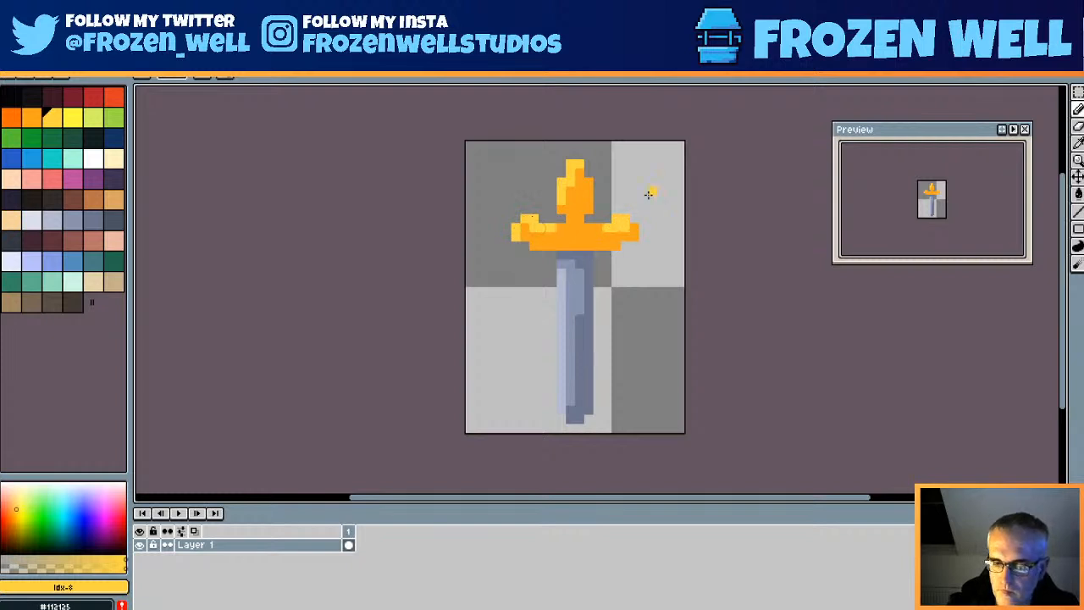
{"action": "left_click", "coordinate": [11, 116]}
{"action": "mouse_move", "coordinate": [532, 246]}
{"action": "left_mouse_down"}
{"action": "mouse_move", "coordinate": [633, 237]}
{"action": "mouse_move", "coordinate": [623, 248]}
{"action": "mouse_move", "coordinate": [628, 228]}
{"action": "left_mouse_up"}
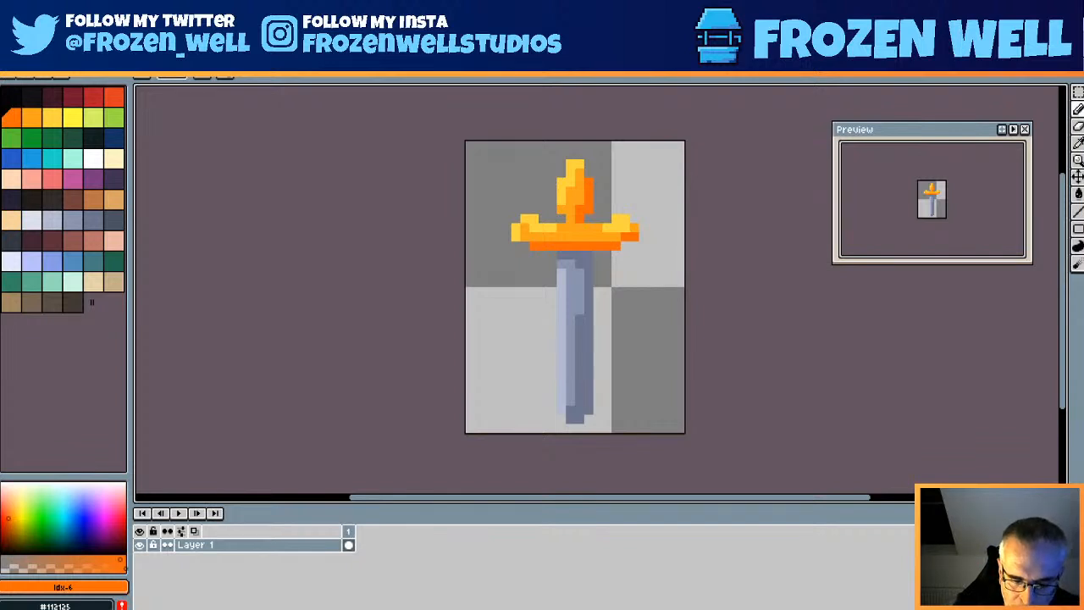
- Start a near-black outline in palette color 31 along the upper right edge of the blade
{"action": "left_click", "coordinate": [31, 200]}
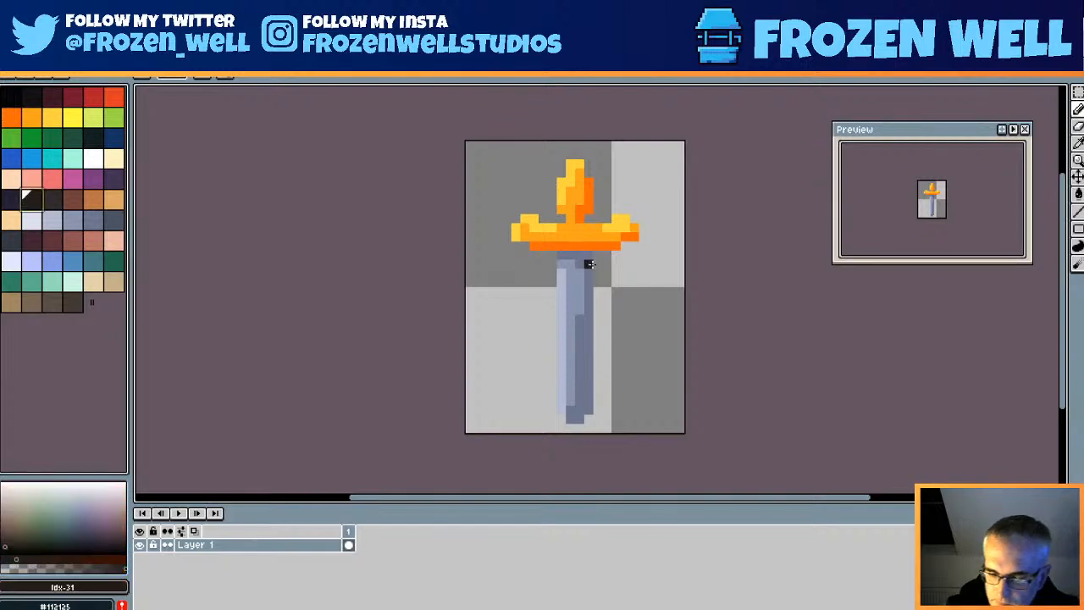
{"action": "left_click_drag", "start_coordinate": [597, 253], "coordinate": [598, 285]}
- Open shield.aseprite from the Scenery Items folder, examine how the shield is outlined, and return to the sword sprite
{"action": "left_click", "coordinate": [12, 38]}
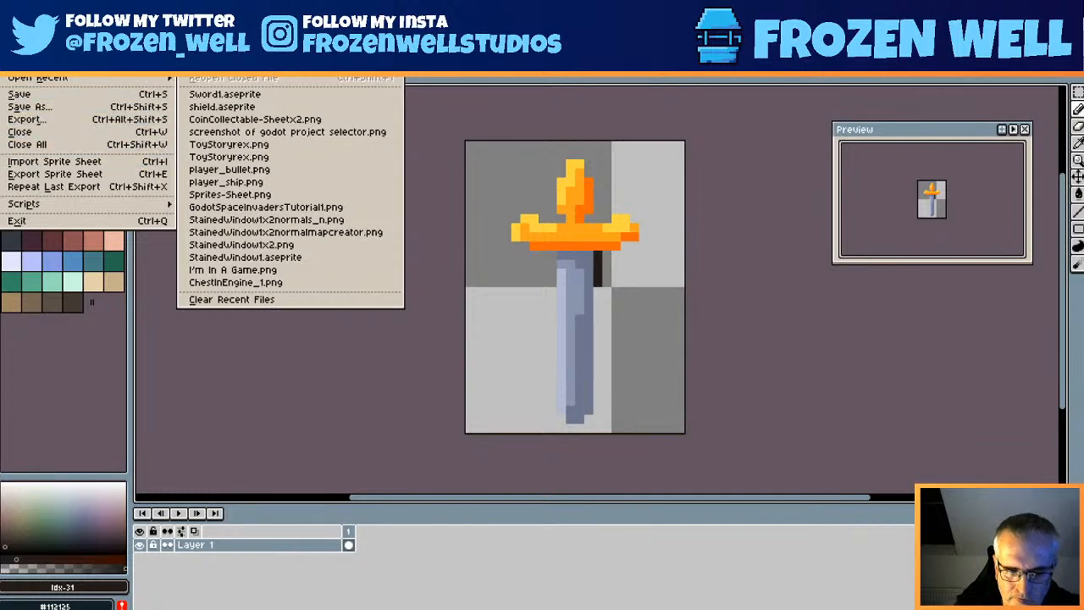
{"action": "left_click", "coordinate": [34, 65]}
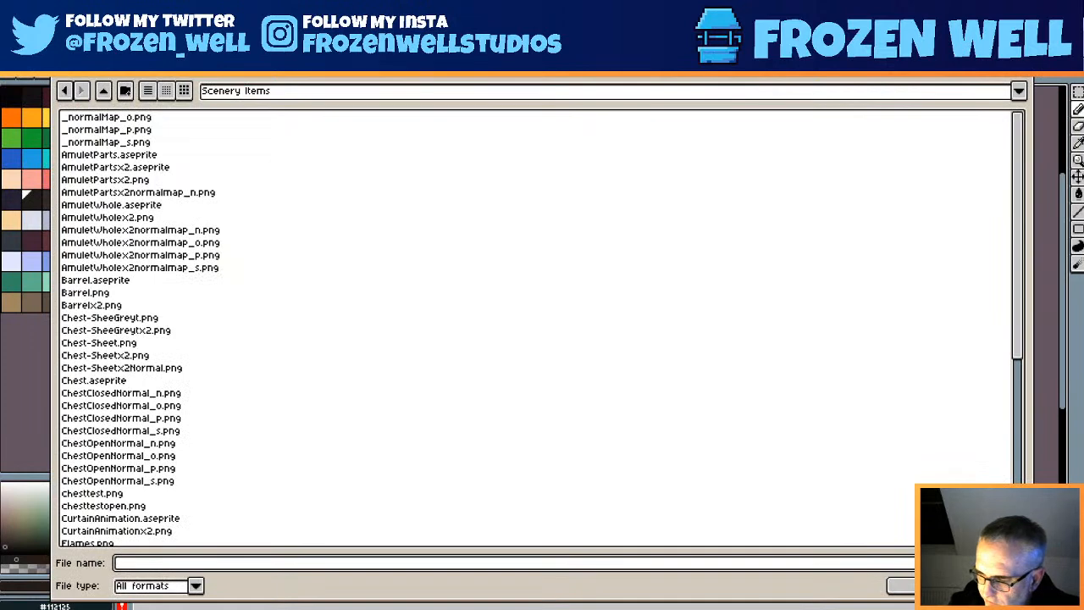
{"action": "scroll", "coordinate": [538, 328], "scroll_direction": "down", "scroll_amount": 8}
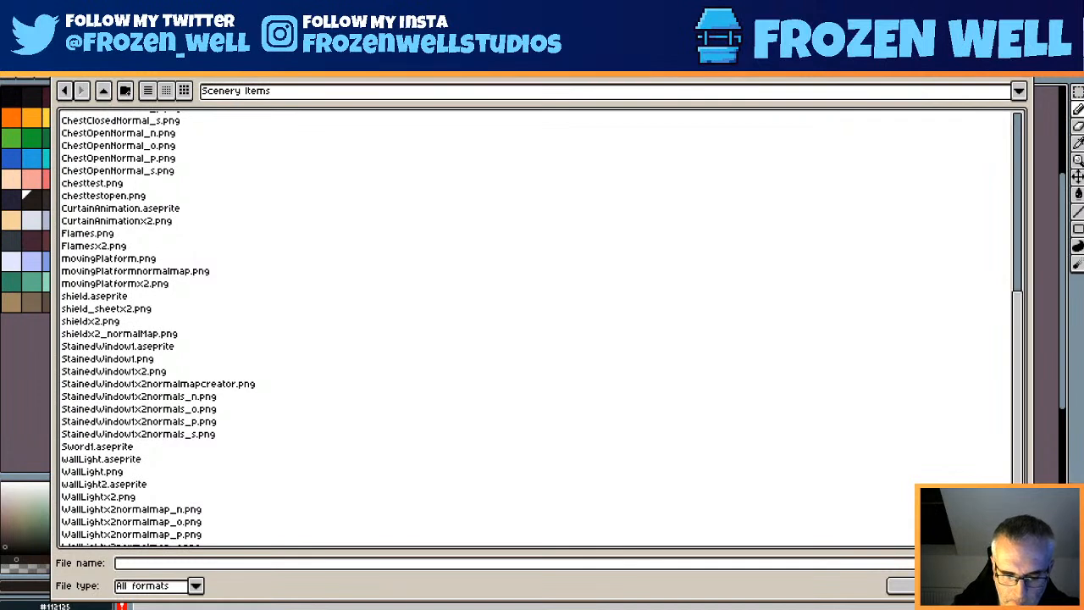
{"action": "double_click", "coordinate": [388, 295]}
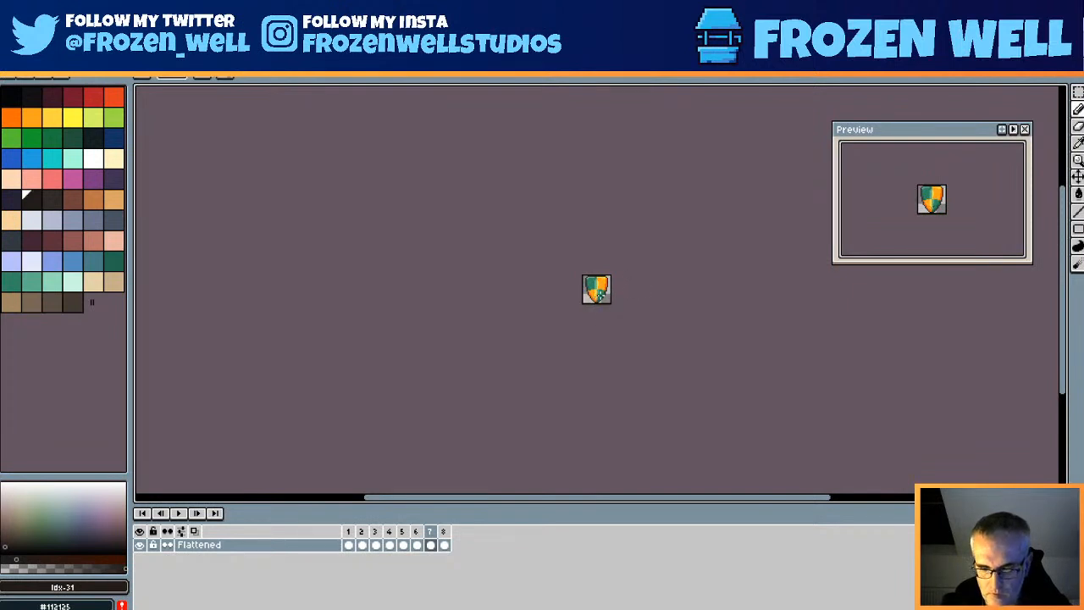
{"action": "key", "text": "0"}
{"action": "key", "text": "0"}
{"action": "key", "text": "0"}
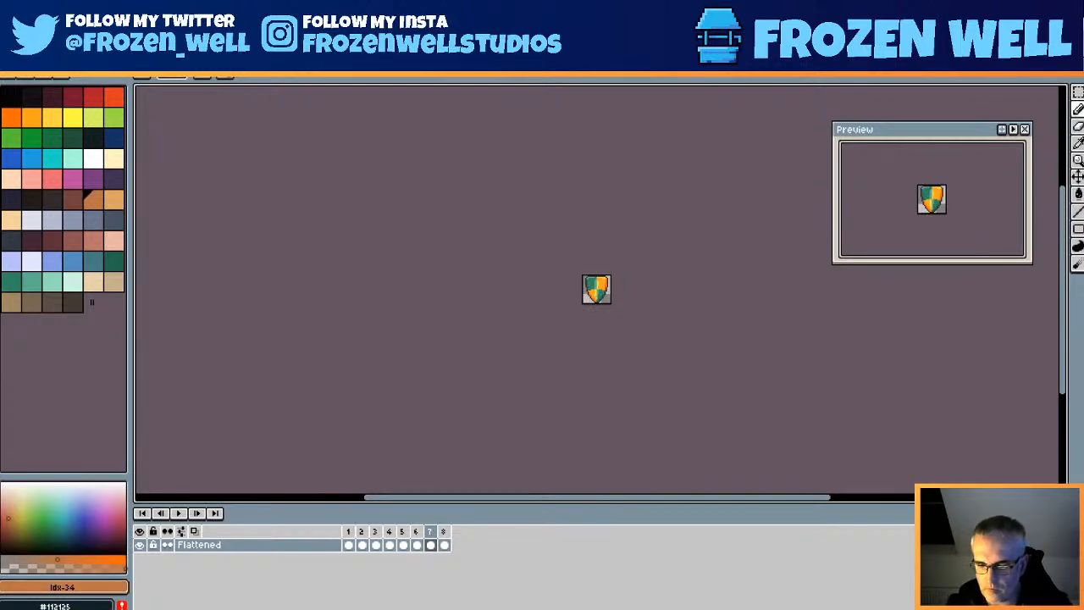
{"action": "scroll", "coordinate": [623, 280], "scroll_direction": "up", "scroll_amount": 5}
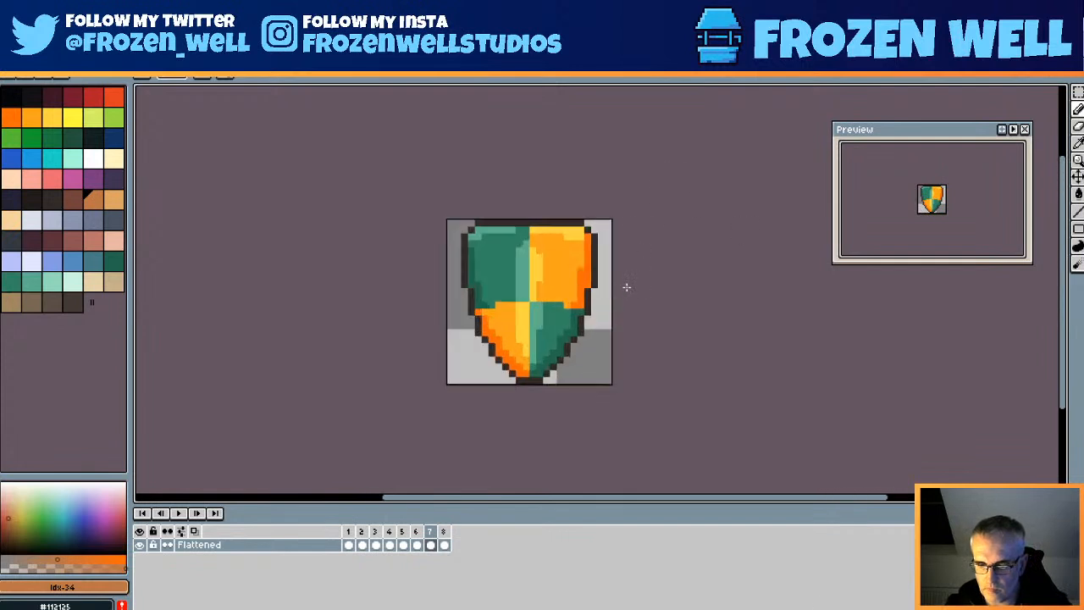
{"action": "key", "text": "ctrl+Tab"}
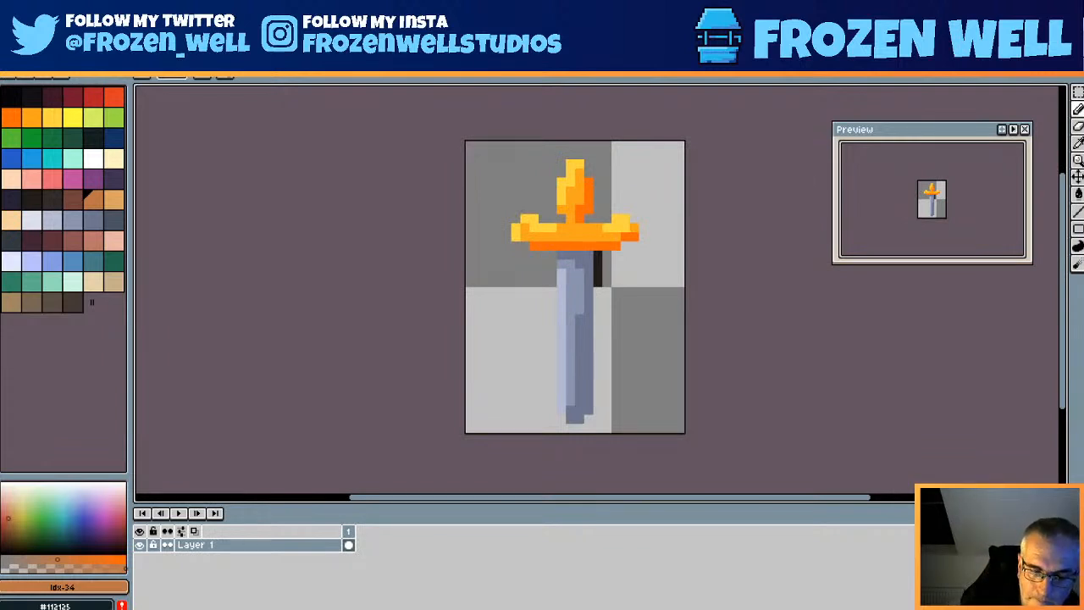
- Continue the near-black color 31 outline down the blade's right side, around the tip and along the left side
{"action": "left_click", "coordinate": [31, 200]}
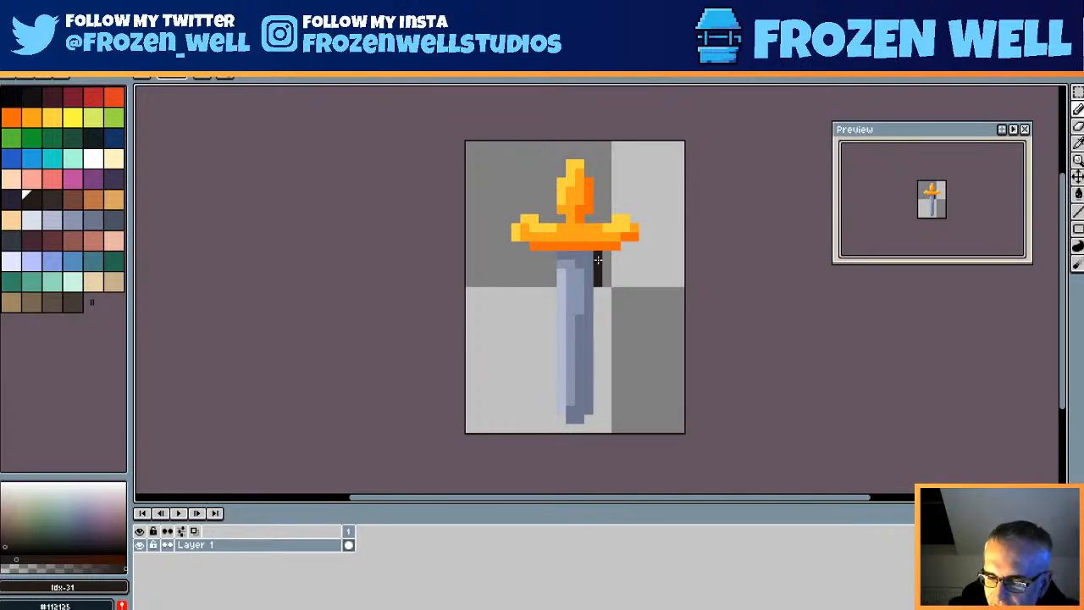
{"action": "mouse_move", "coordinate": [596, 289]}
{"action": "left_mouse_down"}
{"action": "mouse_move", "coordinate": [596, 405]}
{"action": "mouse_move", "coordinate": [576, 426]}
{"action": "mouse_move", "coordinate": [561, 414]}
{"action": "left_mouse_up"}
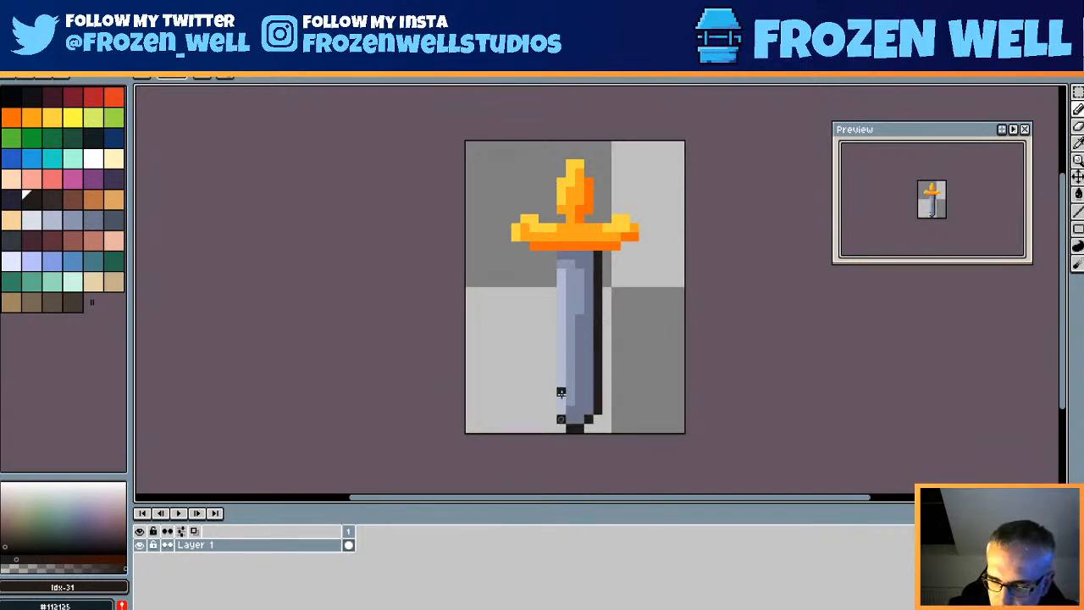
{"action": "left_click_drag", "start_coordinate": [551, 254], "coordinate": [556, 415]}
- Outline the crossguard, grip and pommel in dark maroon, palette color 2
{"action": "left_click", "coordinate": [53, 97]}
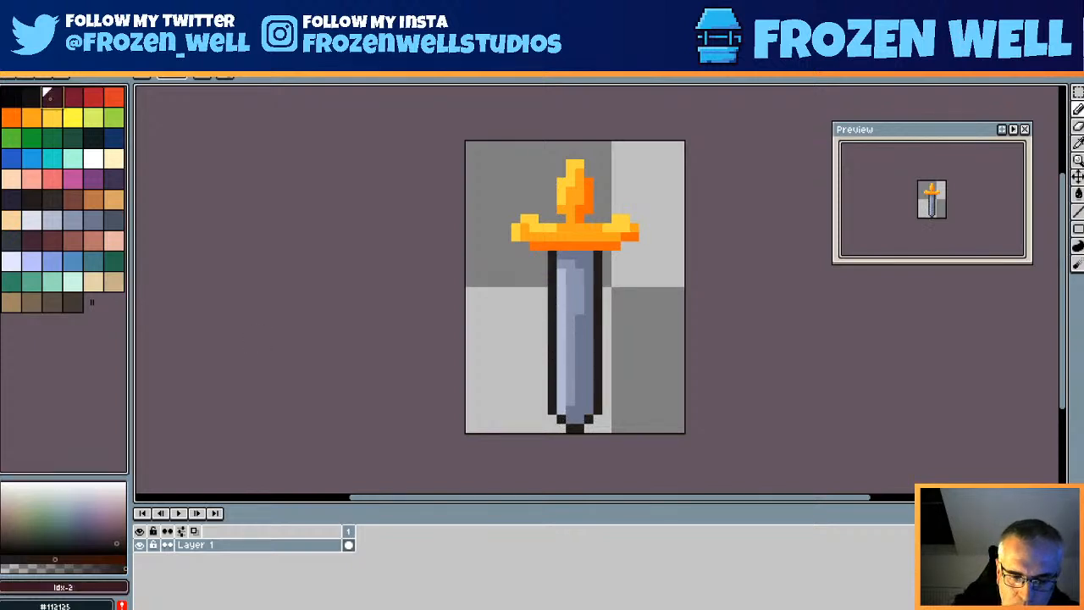
{"action": "mouse_move", "coordinate": [608, 254]}
{"action": "left_mouse_down"}
{"action": "mouse_move", "coordinate": [642, 232]}
{"action": "mouse_move", "coordinate": [625, 210]}
{"action": "mouse_move", "coordinate": [607, 219]}
{"action": "left_mouse_up"}
{"action": "key", "text": "ctrl+z"}
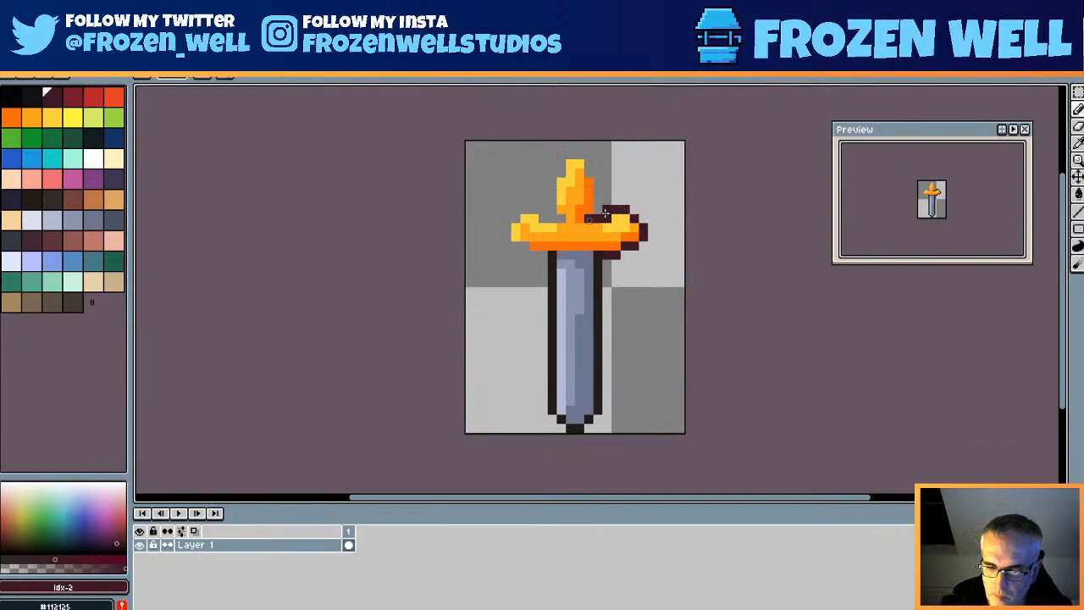
{"action": "mouse_move", "coordinate": [597, 182]}
{"action": "left_mouse_down"}
{"action": "mouse_move", "coordinate": [598, 210]}
{"action": "mouse_move", "coordinate": [589, 162]}
{"action": "mouse_move", "coordinate": [558, 161]}
{"action": "mouse_move", "coordinate": [560, 217]}
{"action": "mouse_move", "coordinate": [533, 210]}
{"action": "mouse_move", "coordinate": [506, 227]}
{"action": "mouse_move", "coordinate": [513, 253]}
{"action": "mouse_move", "coordinate": [544, 254]}
{"action": "left_mouse_up"}
{"action": "left_click", "coordinate": [524, 245]}
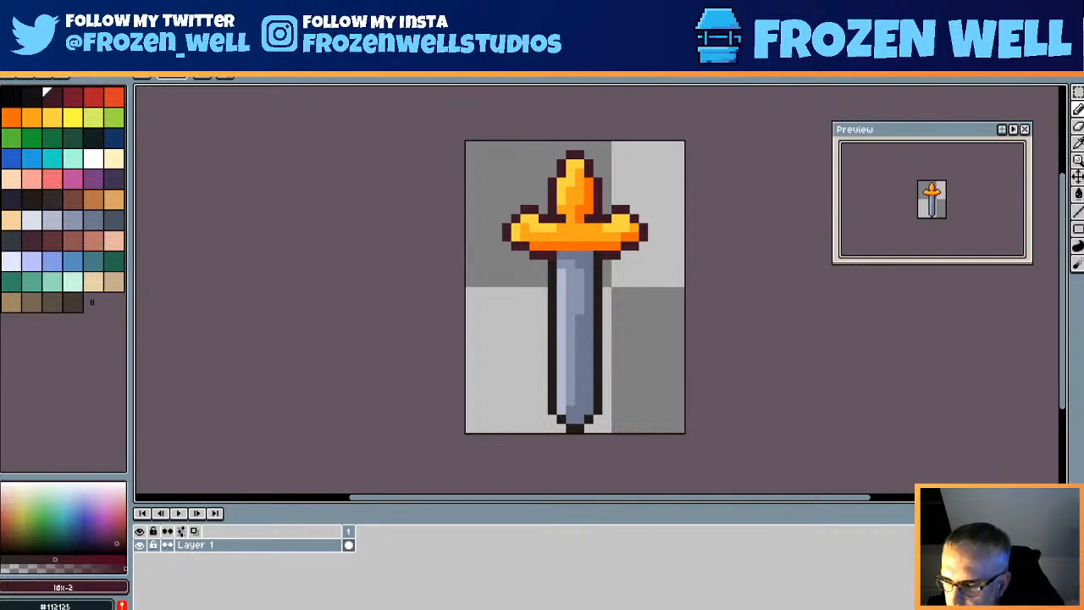
- Add bright yellow highlight pixels, palette color 9, to the pommel, grip and crossguard ends
{"action": "left_click", "coordinate": [72, 116]}
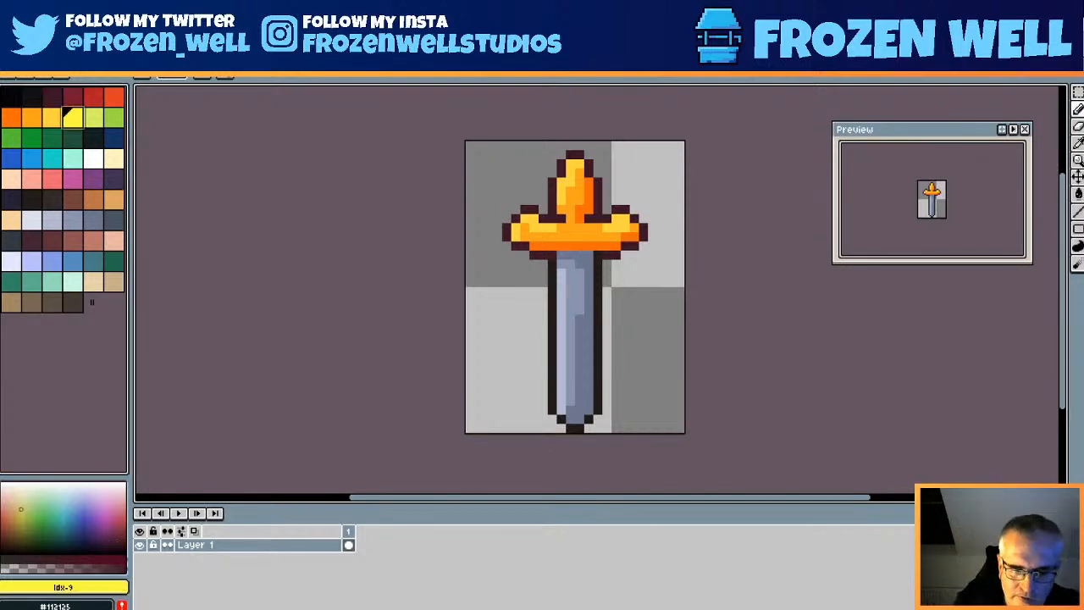
{"action": "left_click", "coordinate": [570, 167]}
{"action": "left_click", "coordinate": [561, 182]}
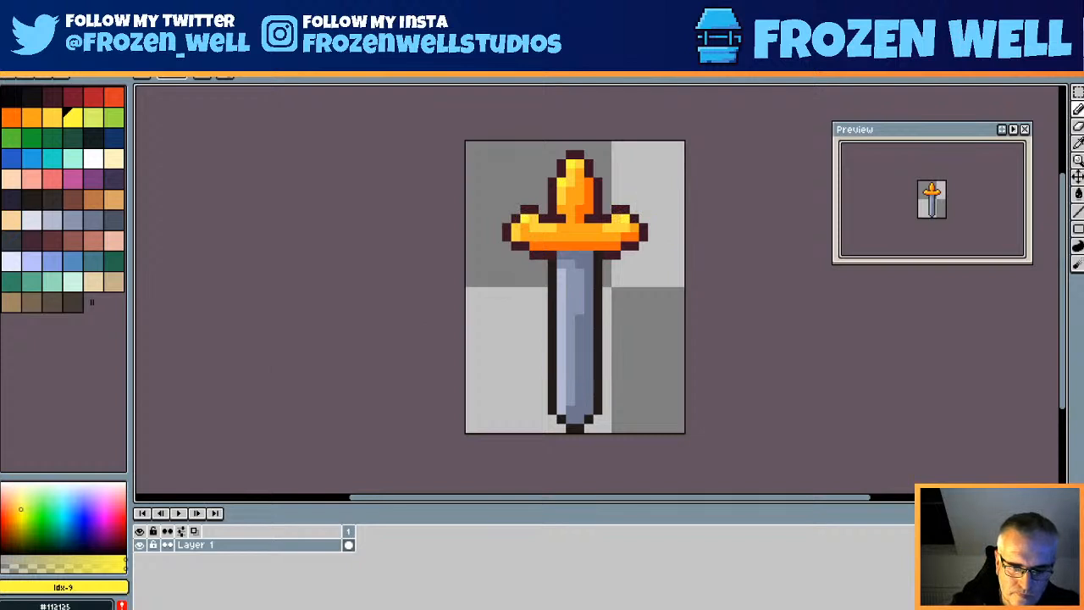
- Paint a four-pixel-tall pale highlight, palette color 37, on the upper left edge of the blade and save the sprite
{"action": "left_click", "coordinate": [32, 221]}
{"action": "left_click", "coordinate": [558, 298]}
{"action": "left_click_drag", "start_coordinate": [558, 298], "coordinate": [559, 335]}
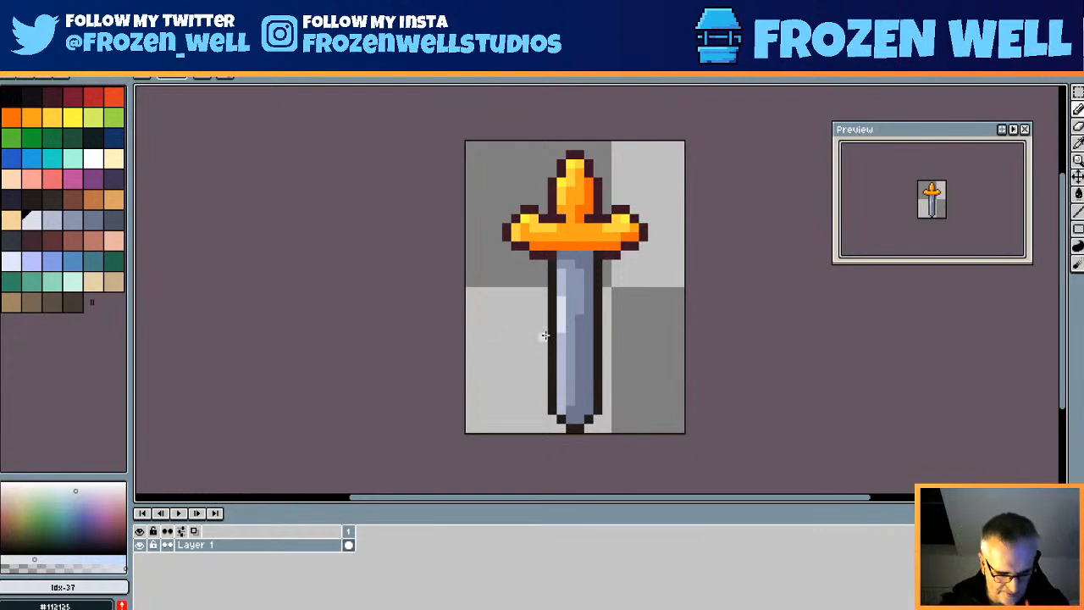
{"action": "key", "text": "ctrl+s"}
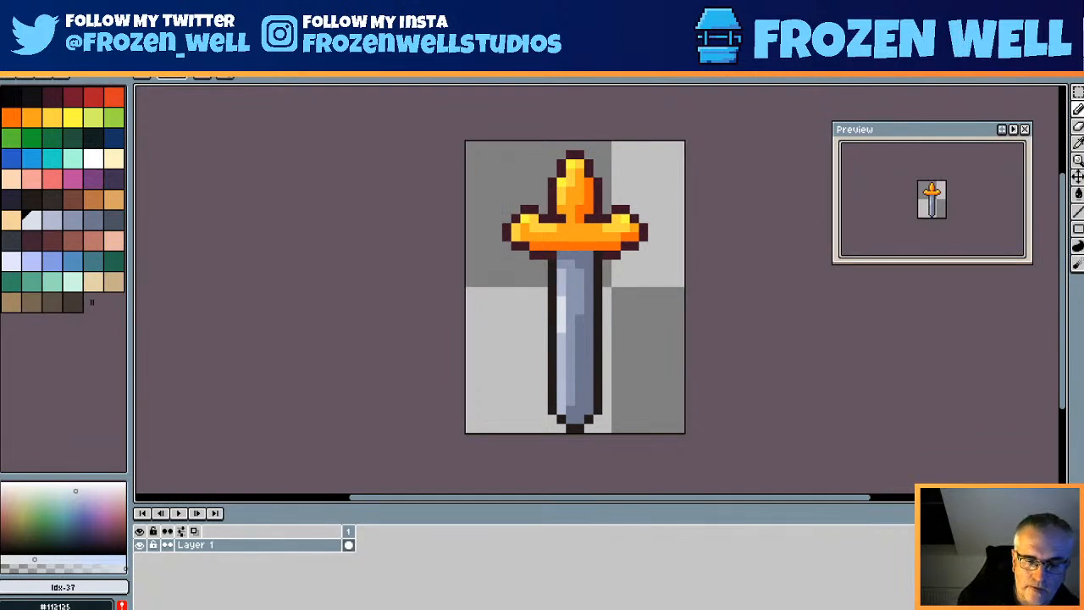
{"action": "left_click", "coordinate": [10, 37]}
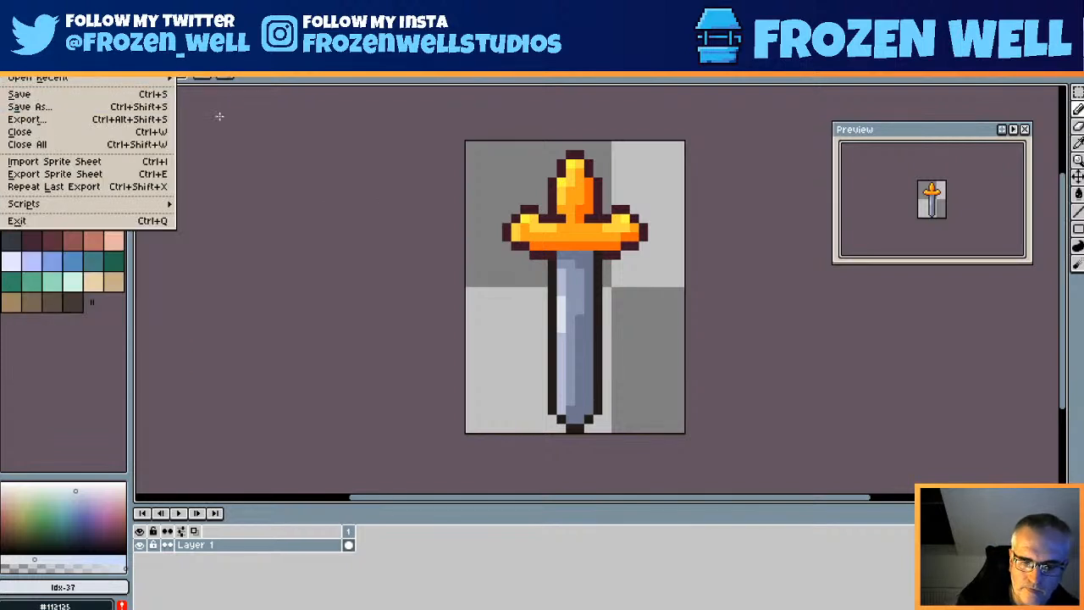
{"action": "left_click", "coordinate": [225, 119]}
{"action": "left_click", "coordinate": [63, 38]}
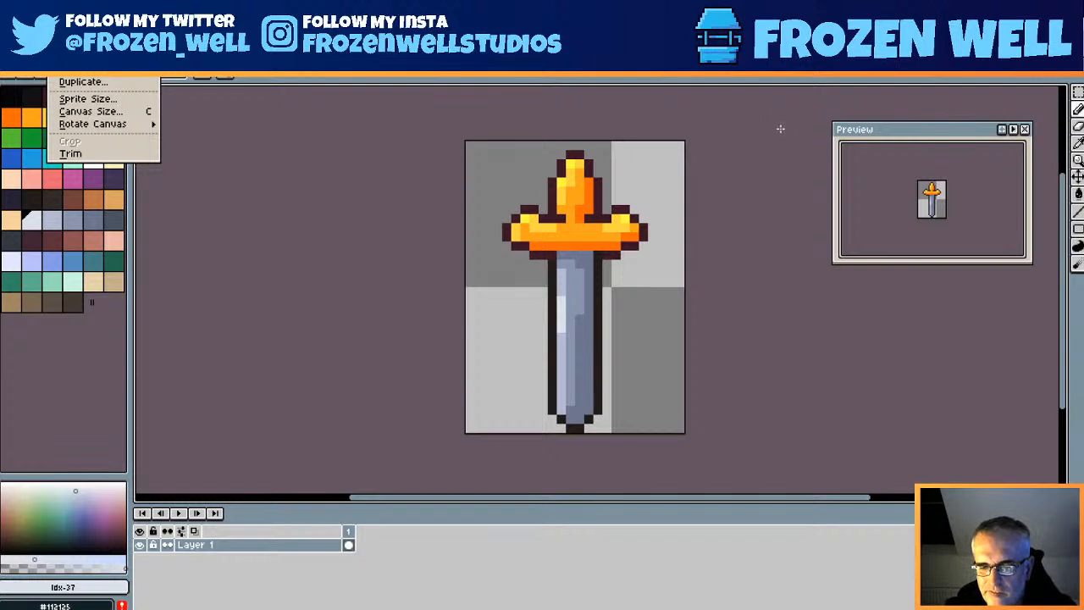
{"action": "left_click", "coordinate": [225, 159]}
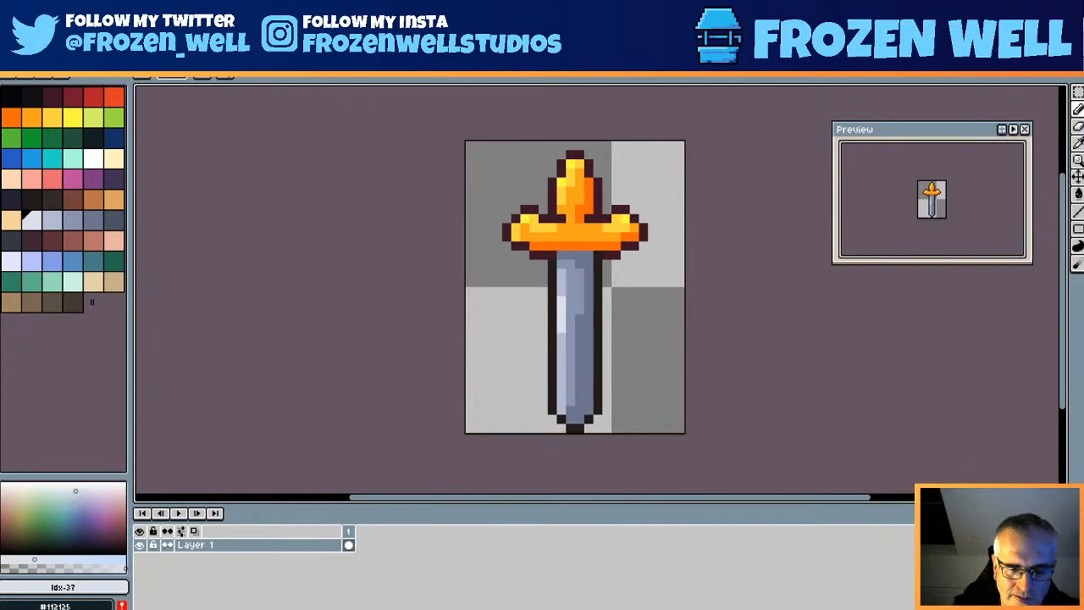
- Resize the sprite to 48 × 64 px with the ratio locked and Nearest-neighbor interpolation
{"action": "left_click", "coordinate": [65, 39]}
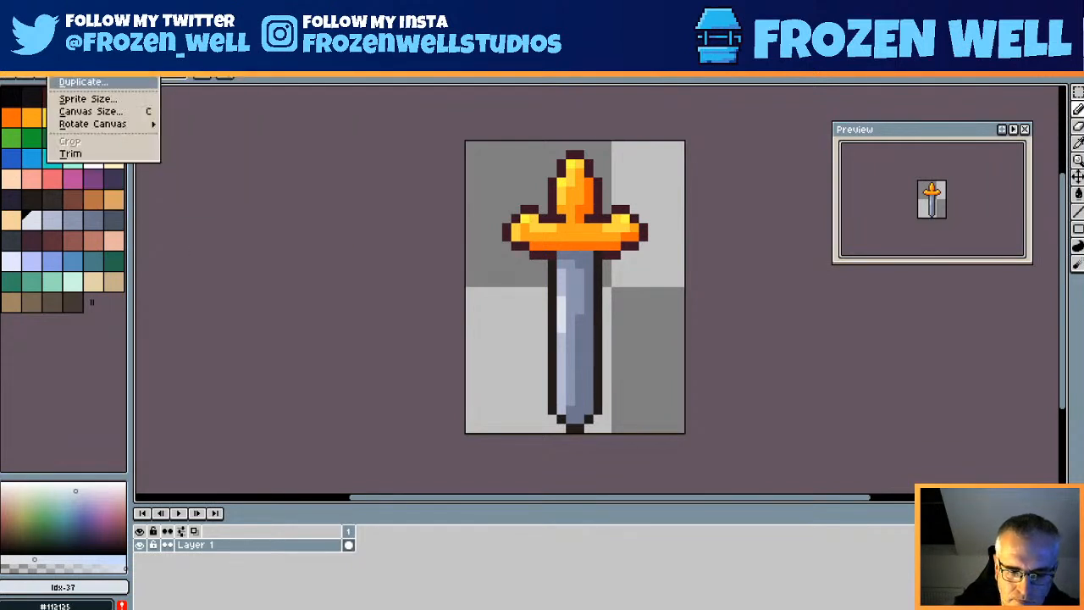
{"action": "left_click", "coordinate": [87, 98]}
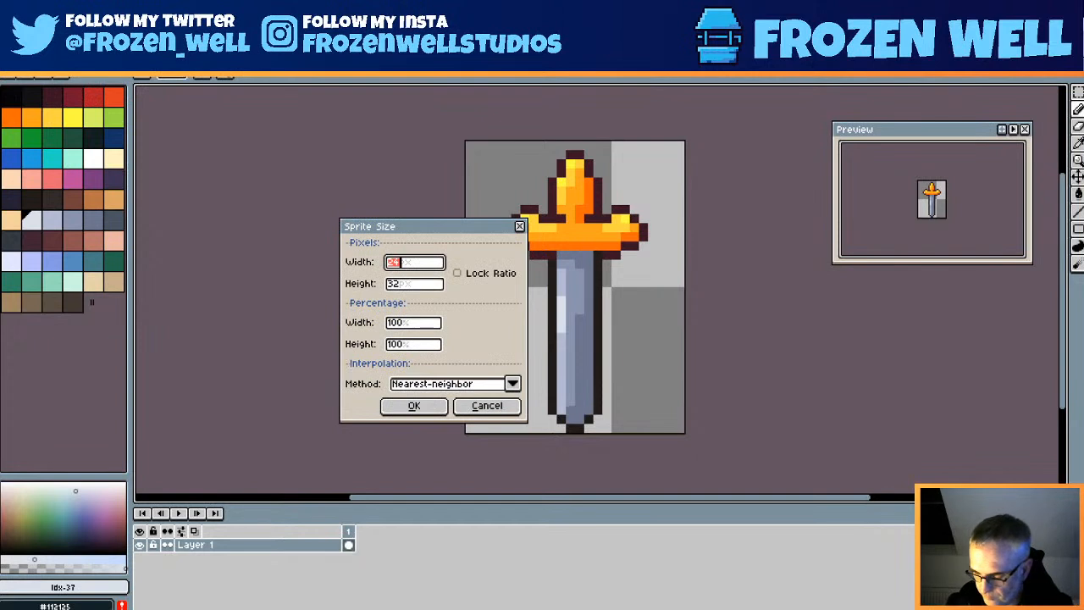
{"action": "type", "text": "48"}
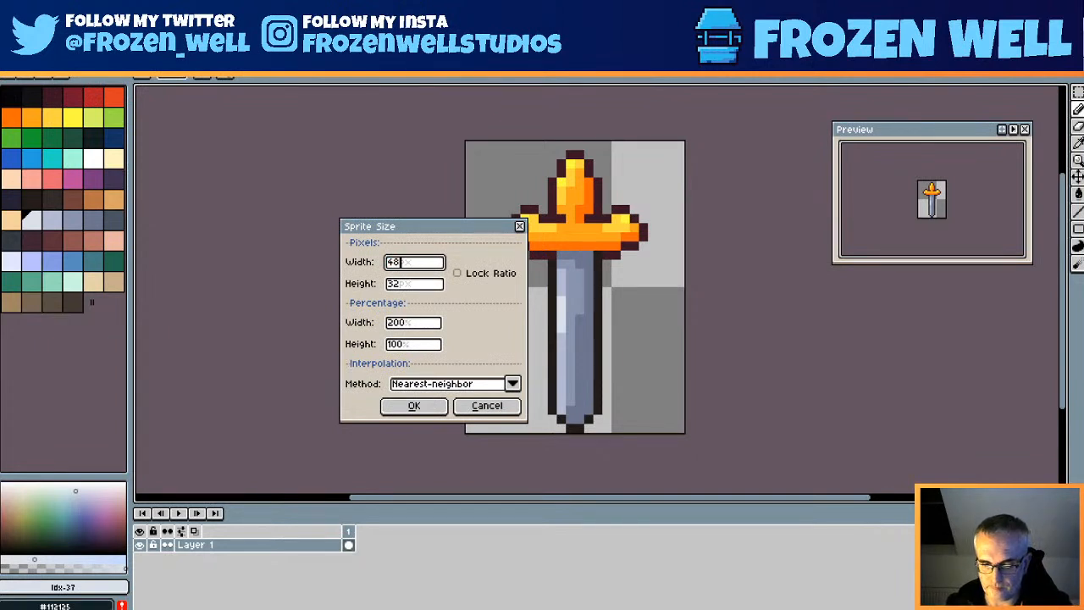
{"action": "key", "text": "Tab"}
{"action": "key", "text": "Tab"}
{"action": "key", "text": "space"}
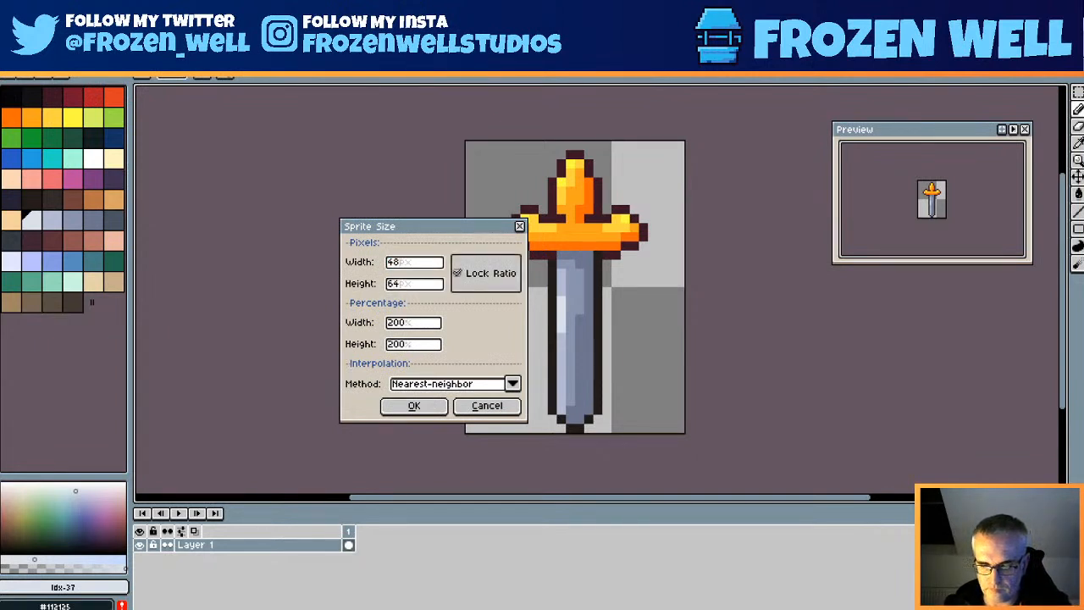
{"action": "key", "text": "Tab"}
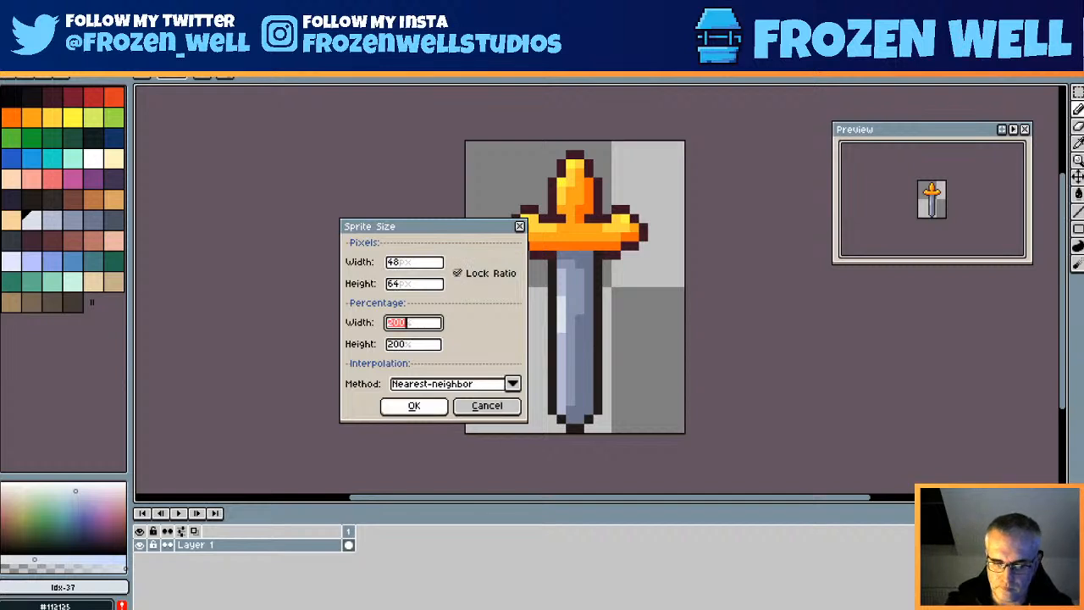
{"action": "left_click", "coordinate": [427, 410]}
{"action": "scroll", "coordinate": [609, 331], "scroll_direction": "down", "scroll_amount": 2}
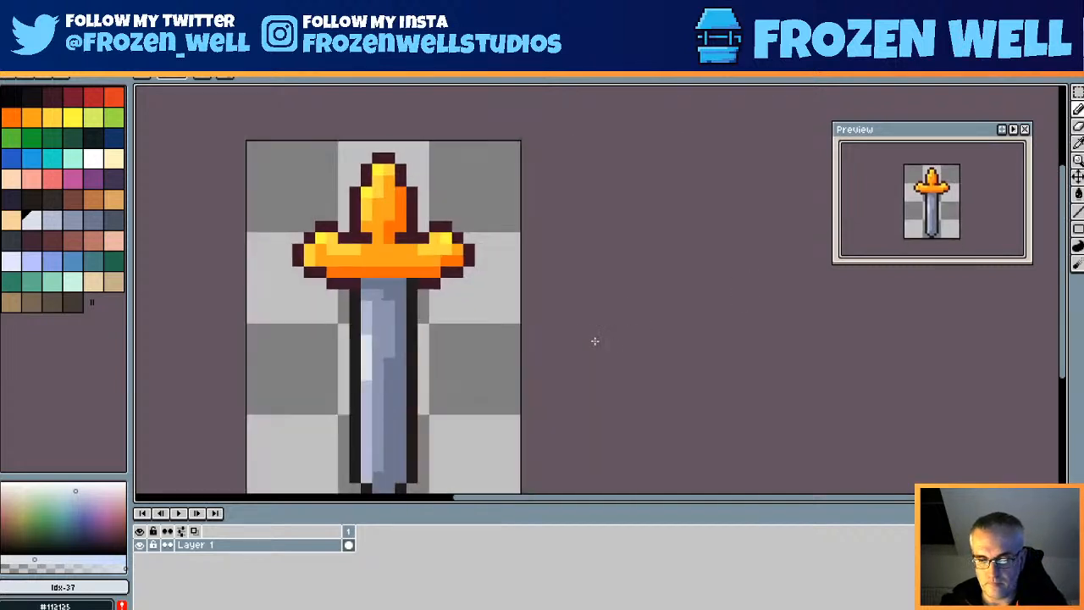
- Save the enlarged sword as a PNG named Sword1x2.png in the Scenery Items folder
{"action": "left_click", "coordinate": [12, 39]}
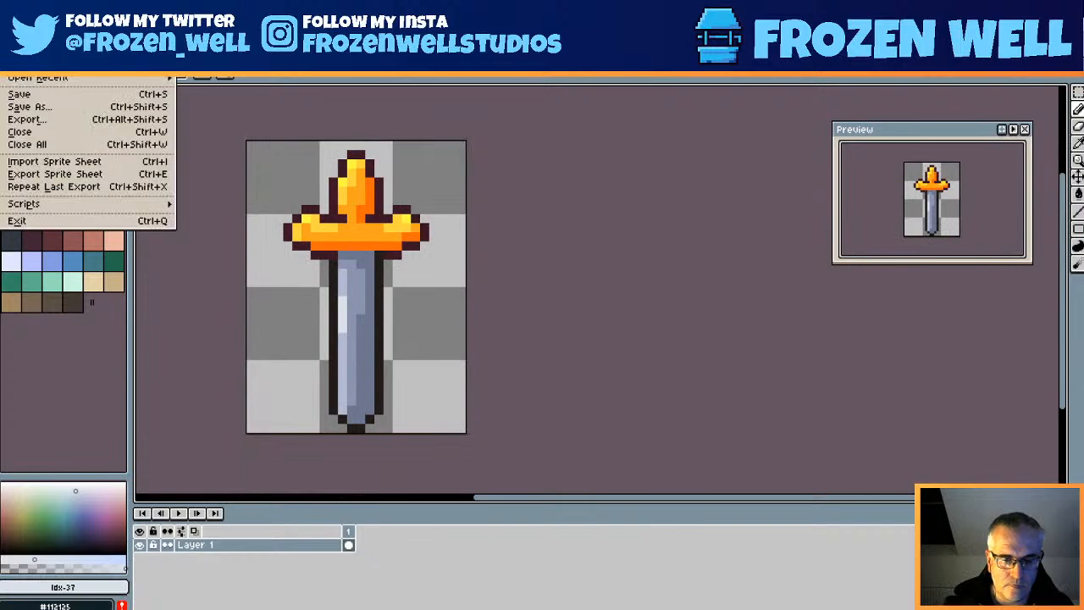
{"action": "left_click", "coordinate": [36, 107]}
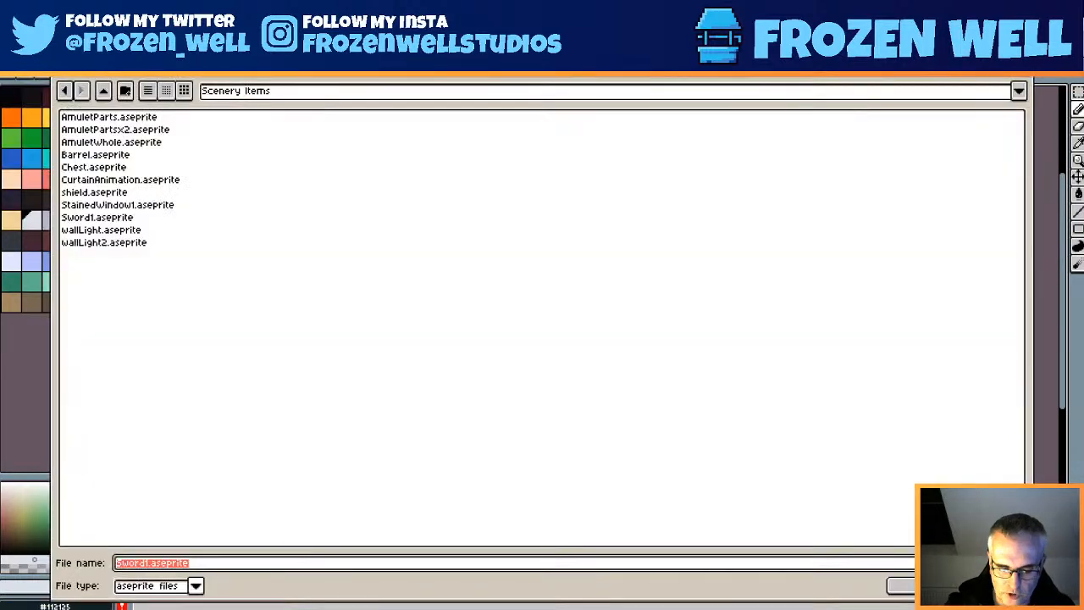
{"action": "left_click", "coordinate": [195, 585]}
{"action": "left_click", "coordinate": [157, 526]}
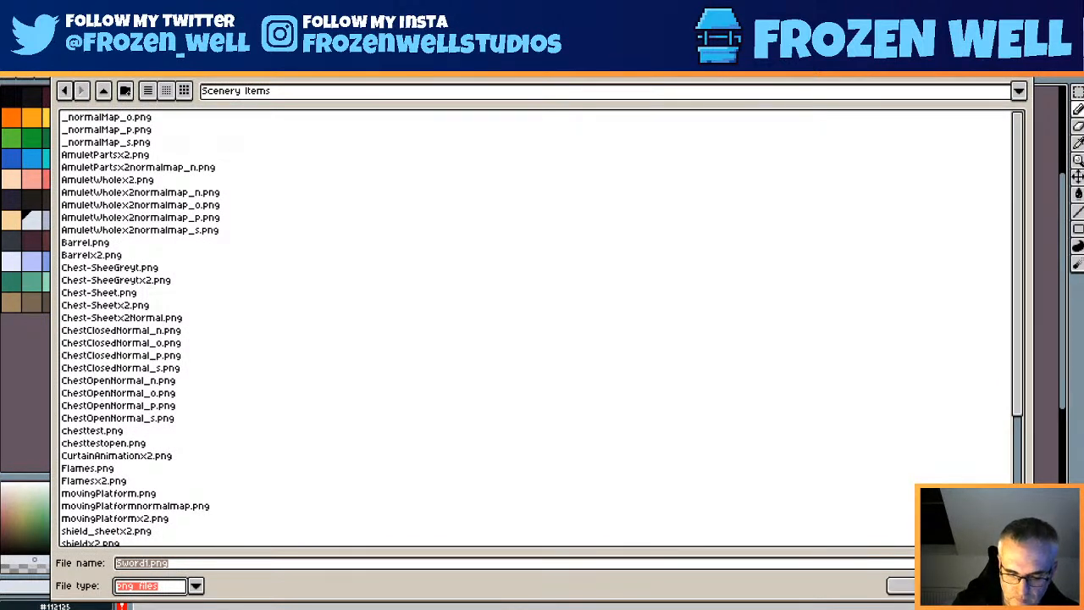
{"action": "left_click", "coordinate": [147, 563]}
{"action": "type", "text": "x2"}
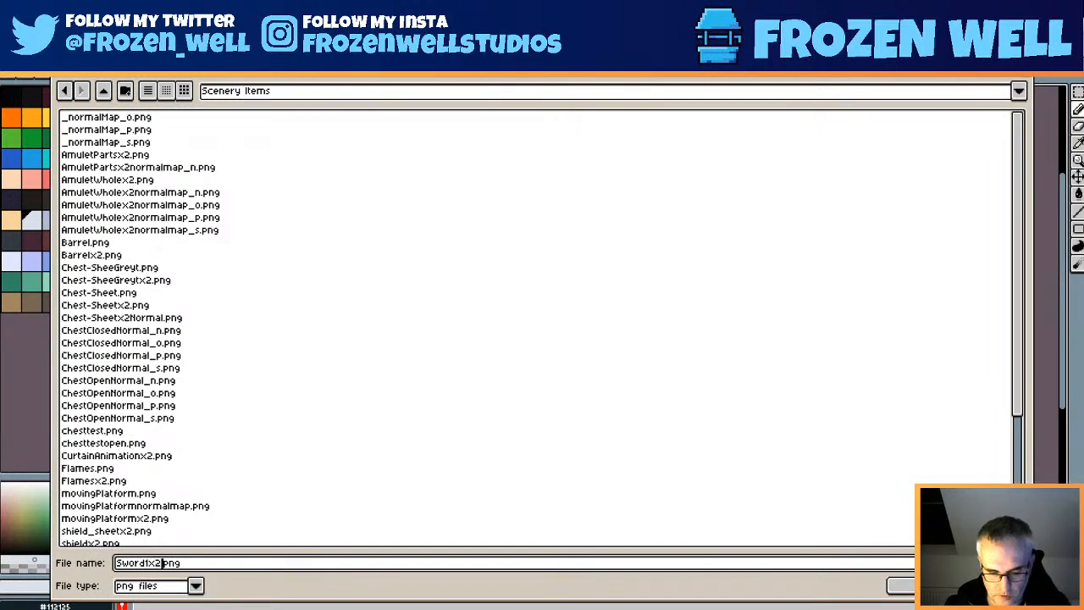
{"action": "key", "text": "Return"}
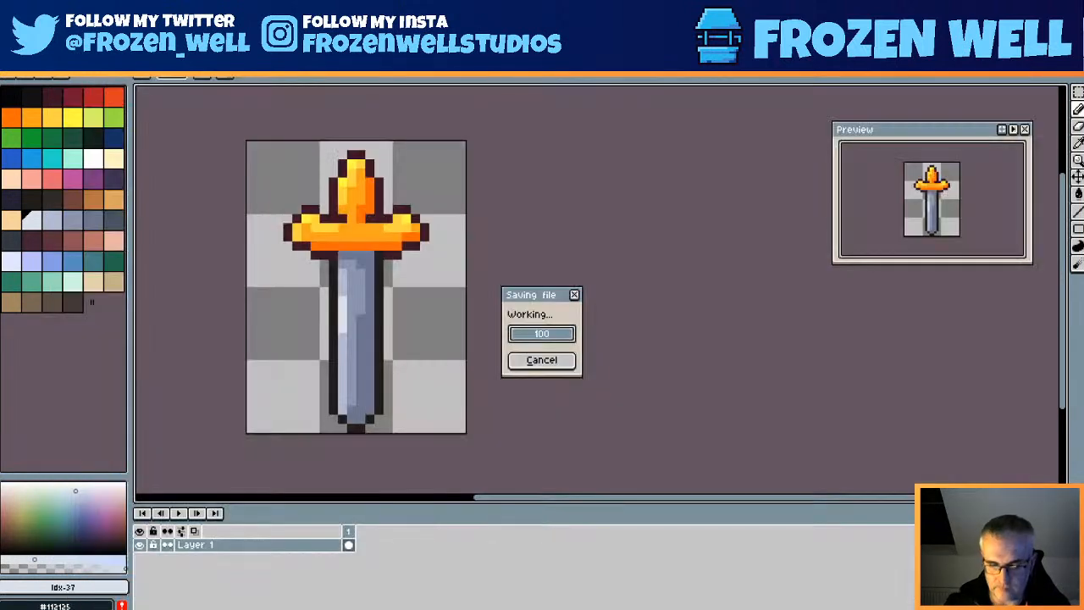
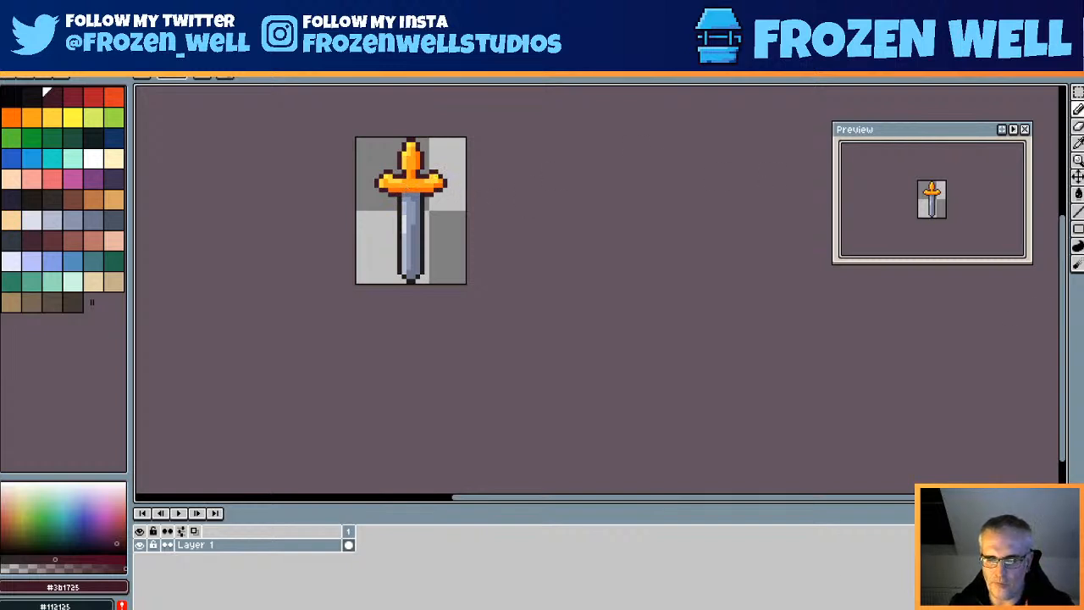
- Try to narrow the sword by selecting its left half and moving it one pixel to the right
{"action": "middle_click_drag", "start_coordinate": [438, 210], "coordinate": [581, 306]}
{"action": "scroll", "coordinate": [583, 304], "scroll_direction": "up", "scroll_amount": 3}
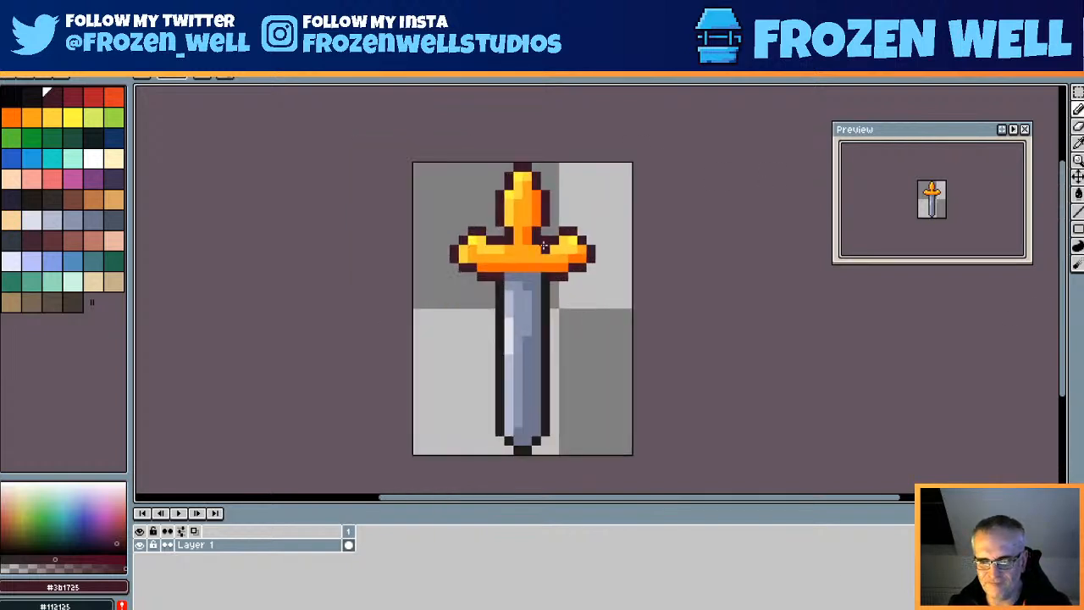
{"action": "left_click", "coordinate": [1077, 91]}
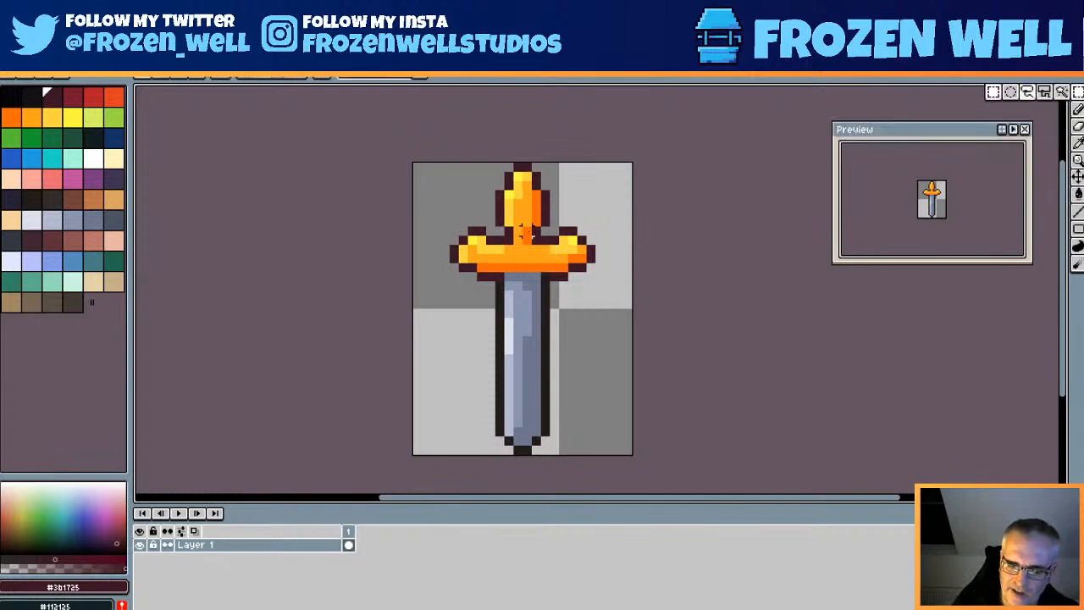
{"action": "mouse_move", "coordinate": [444, 165]}
{"action": "left_mouse_down"}
{"action": "mouse_move", "coordinate": [514, 475]}
{"action": "mouse_move", "coordinate": [525, 455]}
{"action": "left_mouse_up"}
{"action": "key", "text": "Right"}
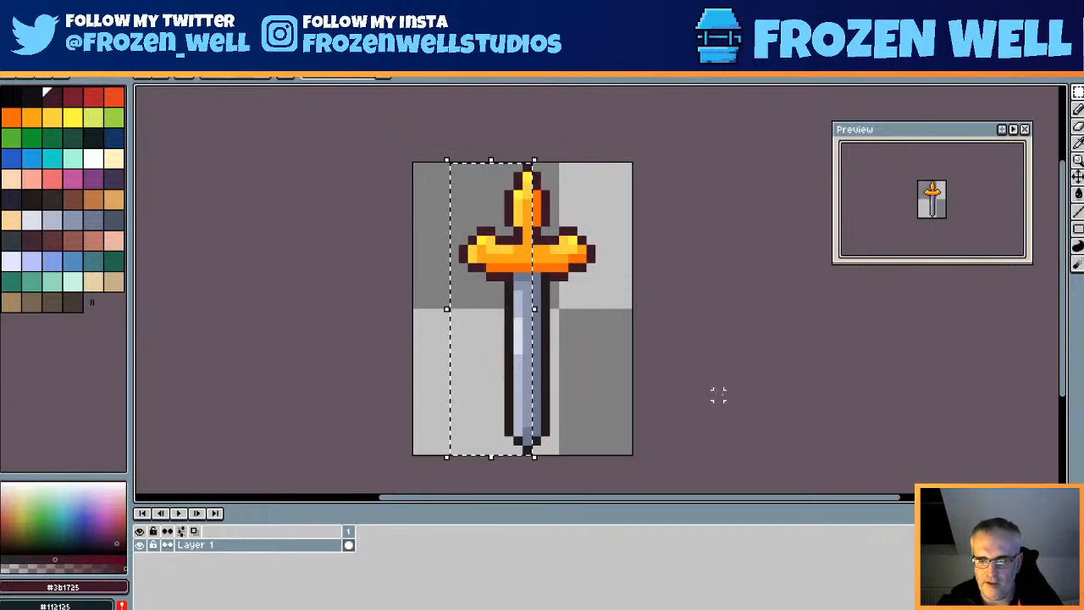
{"action": "key", "text": "ctrl+d"}
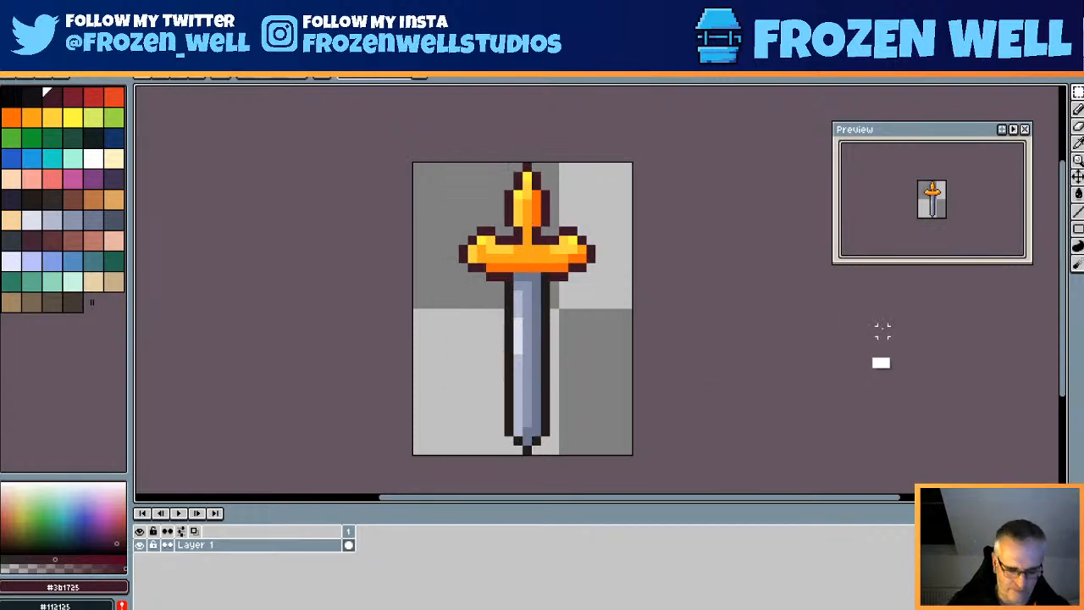
{"action": "key", "text": "ctrl+z"}
{"action": "key", "text": "Left"}
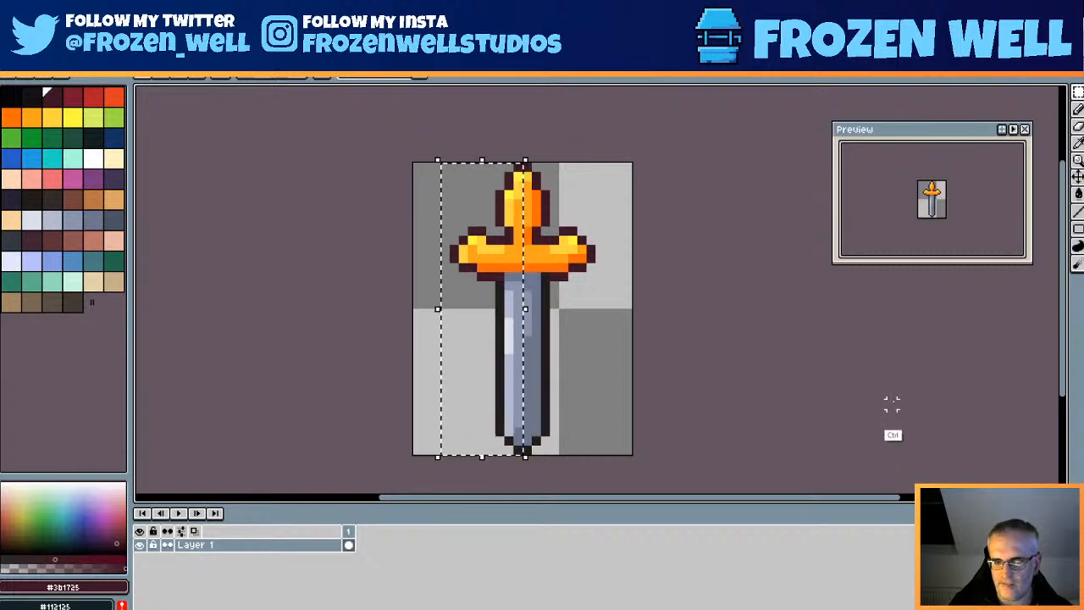
{"action": "key", "text": "ctrl+d"}
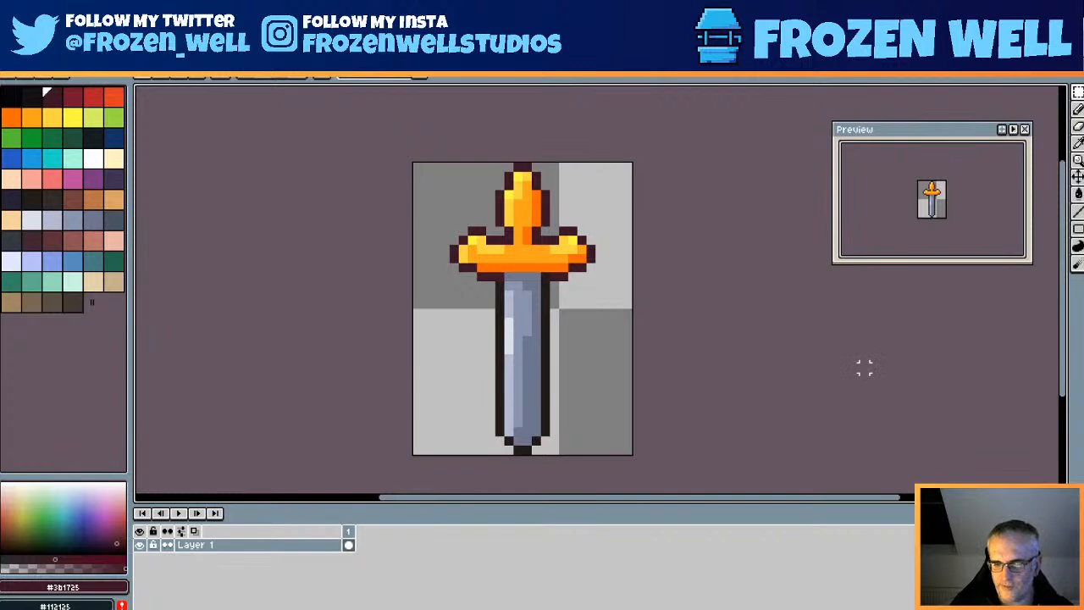
- Save the sprite and scale it to a width of 48 px with the ratio locked
{"action": "key", "text": "ctrl+s"}
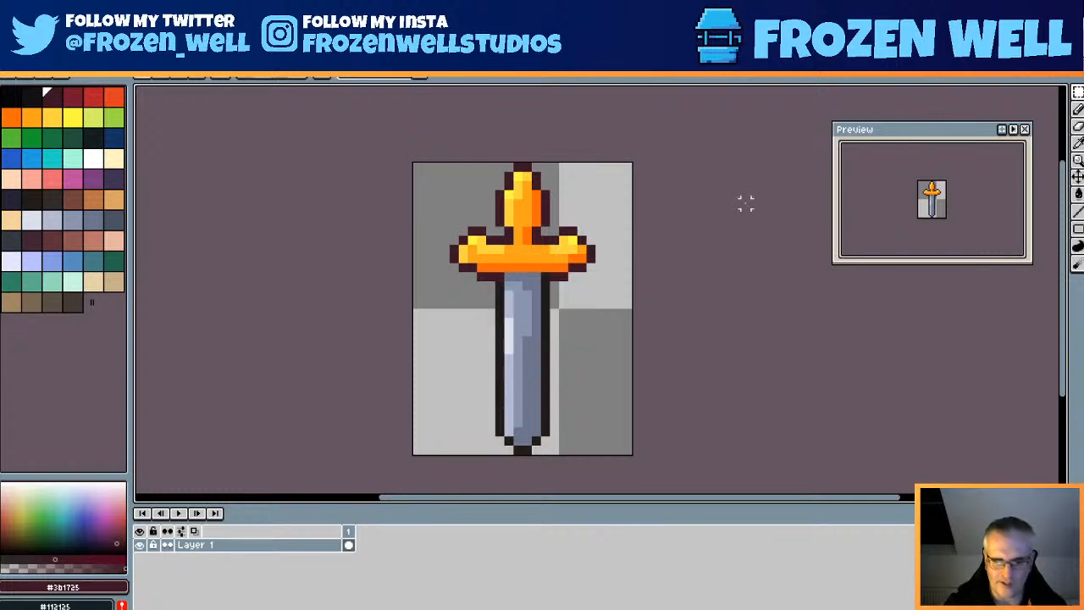
{"action": "key", "text": "alt+s"}
{"action": "key", "text": "Right"}
{"action": "key", "text": "Left"}
{"action": "key", "text": "Down"}
{"action": "key", "text": "Return"}
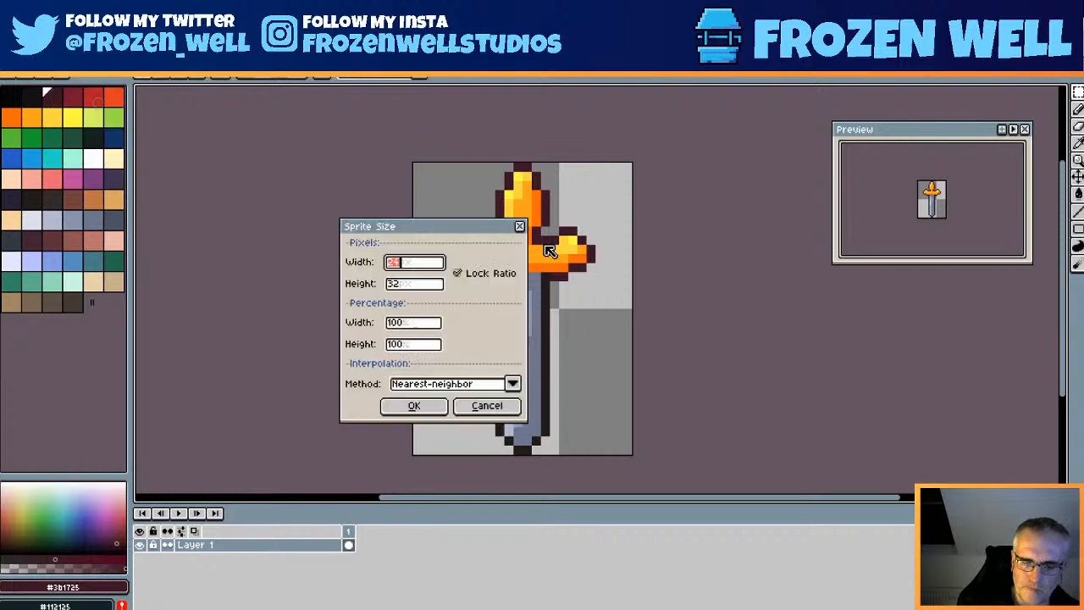
{"action": "type", "text": "48"}
{"action": "key", "text": "Return"}
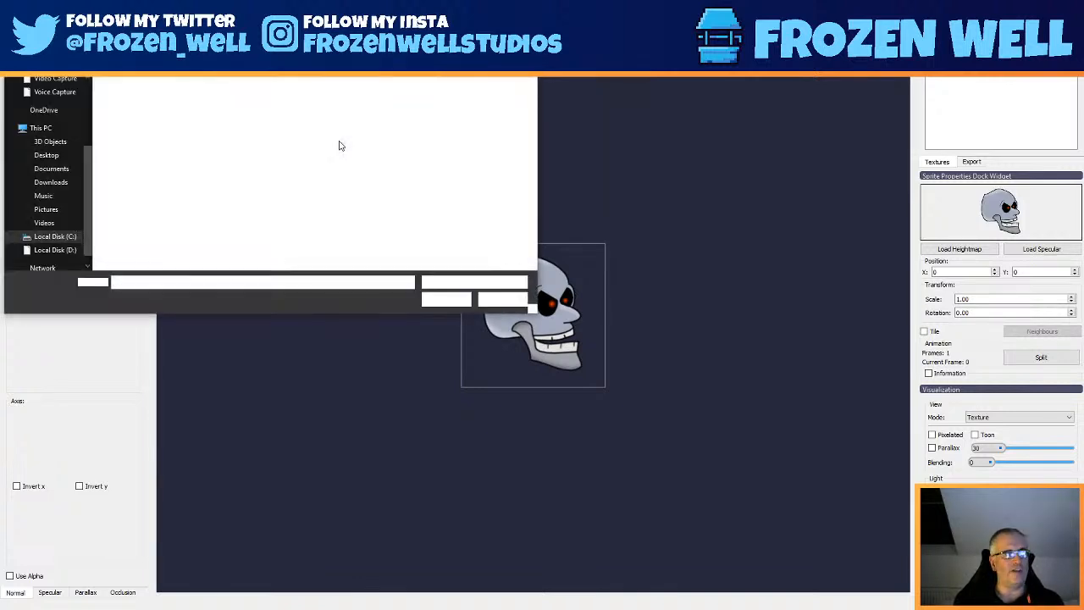
- In Laigter, open the project "ammended backgroundtilesheet" from the _Ghost Blaster Assets > Tilemaps folder
{"action": "scroll", "coordinate": [42, 125], "scroll_direction": "up", "scroll_amount": 2}
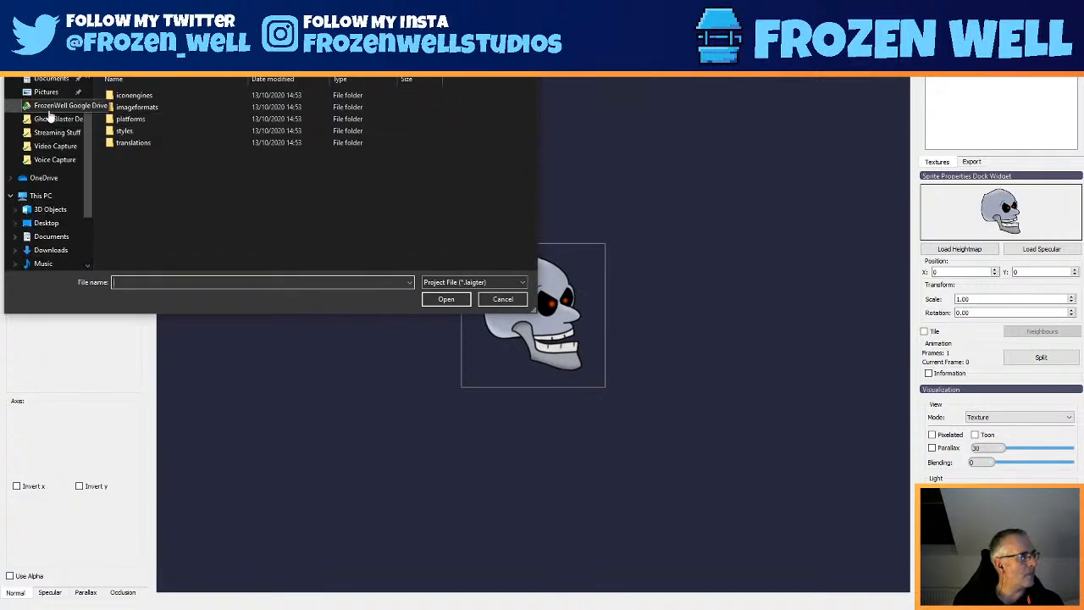
{"action": "left_click", "coordinate": [51, 105]}
{"action": "double_click", "coordinate": [161, 107]}
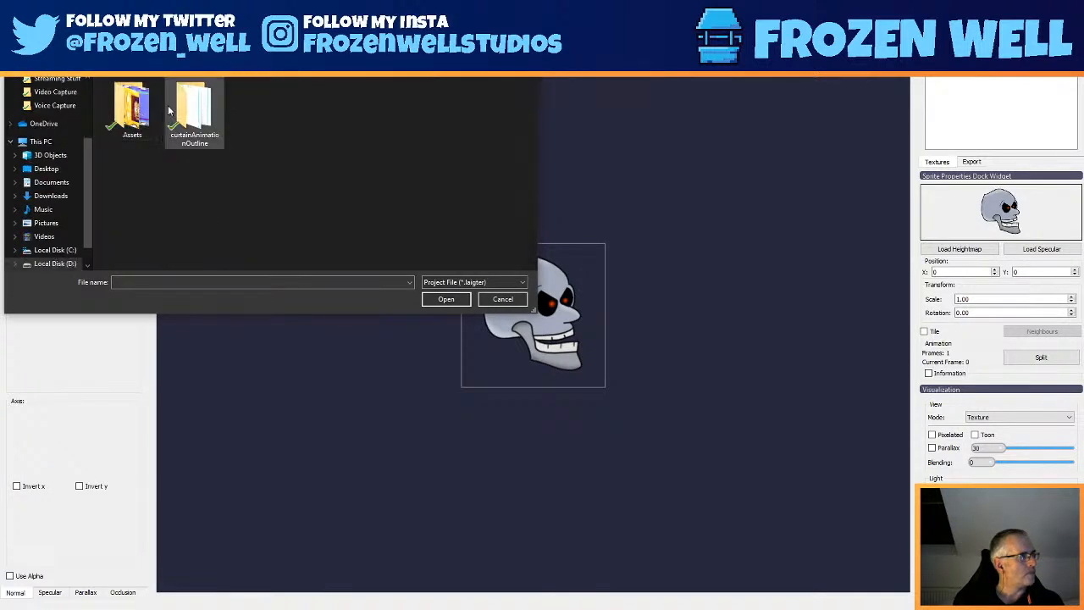
{"action": "double_click", "coordinate": [133, 106]}
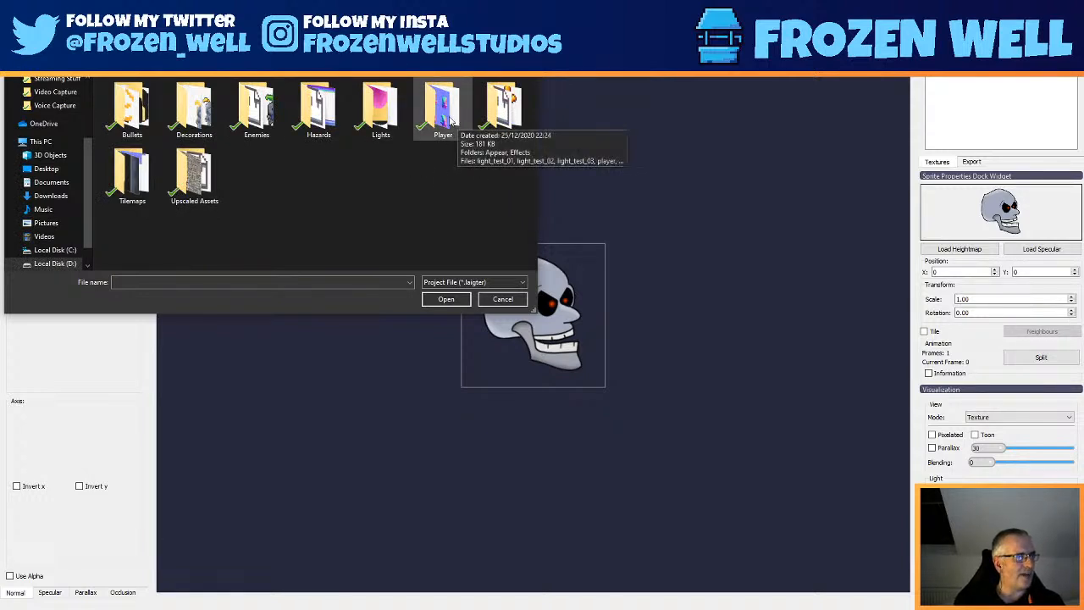
{"action": "double_click", "coordinate": [133, 176]}
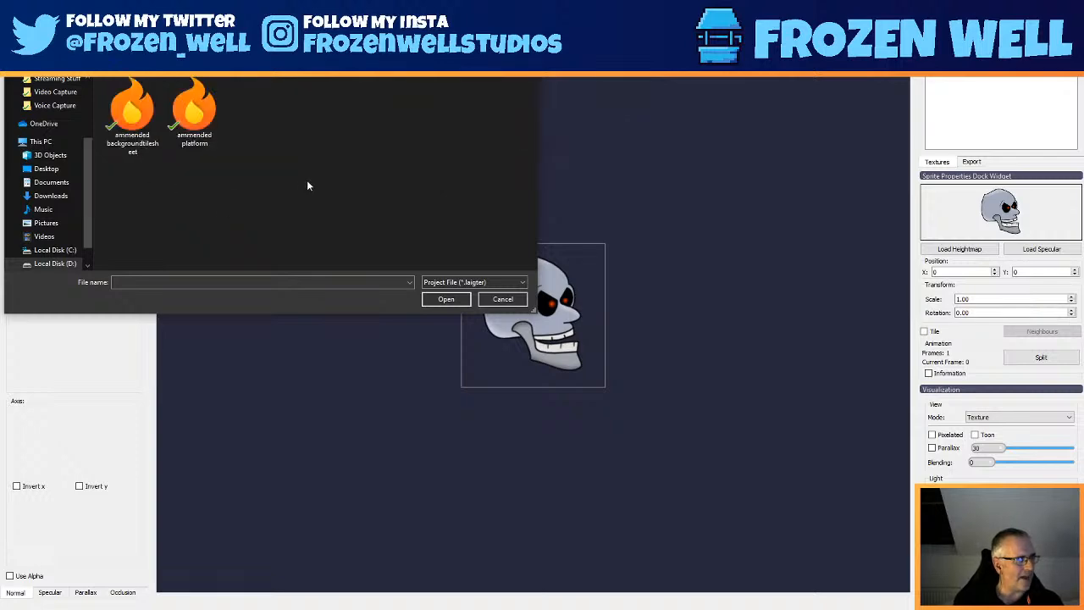
{"action": "left_click_drag", "start_coordinate": [311, 20], "coordinate": [580, 95]}
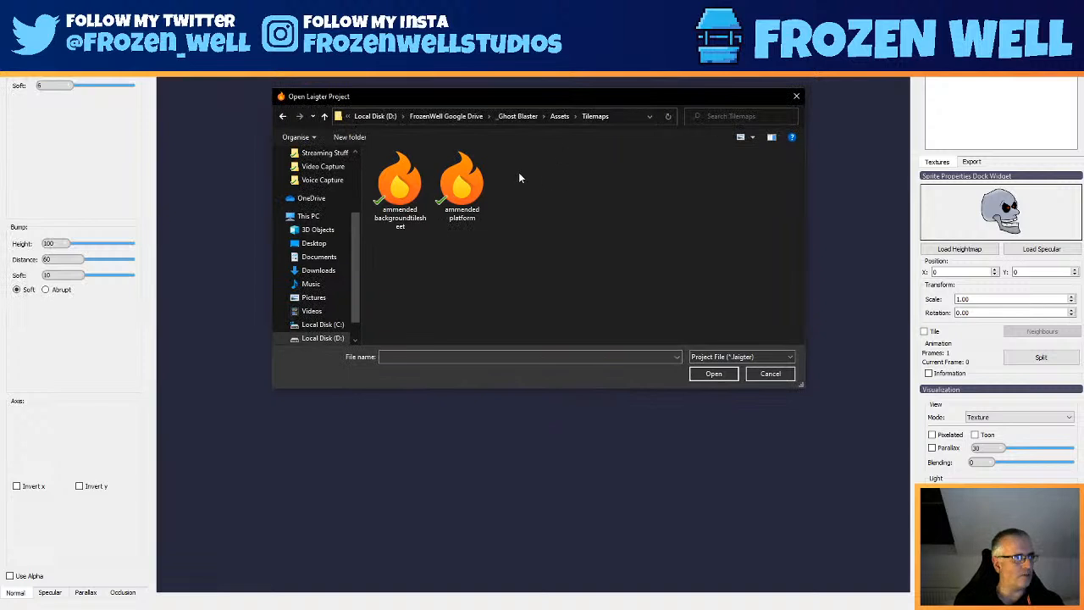
{"action": "double_click", "coordinate": [399, 191]}
{"action": "scroll", "coordinate": [572, 309], "scroll_direction": "up", "scroll_amount": 1}
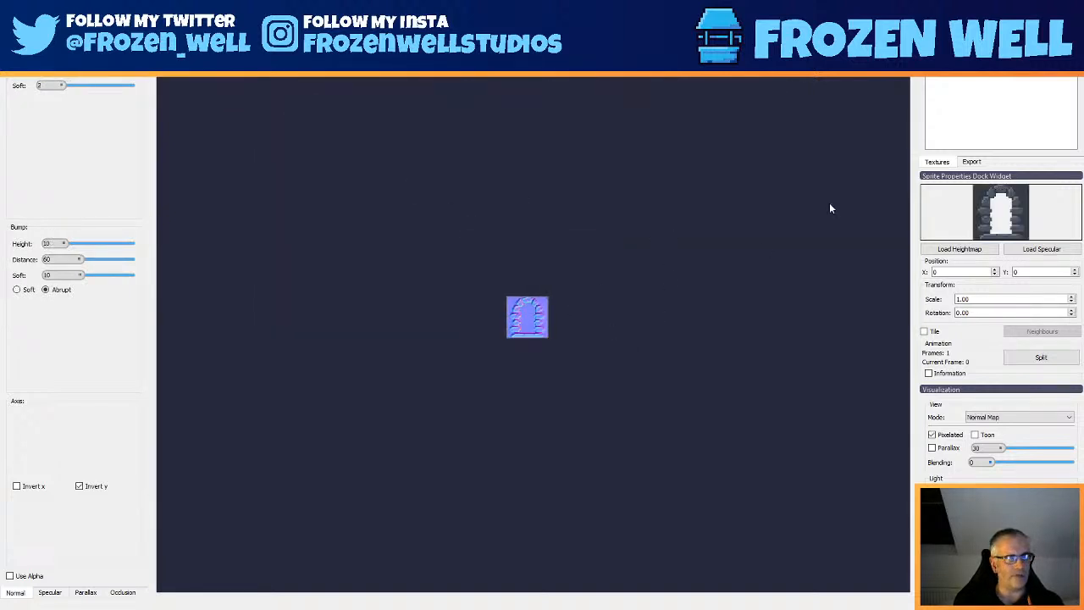
- Load the Sword1x2 image from the Assets > Scenery Items folder into the open project
{"action": "key", "text": "ctrl+o"}
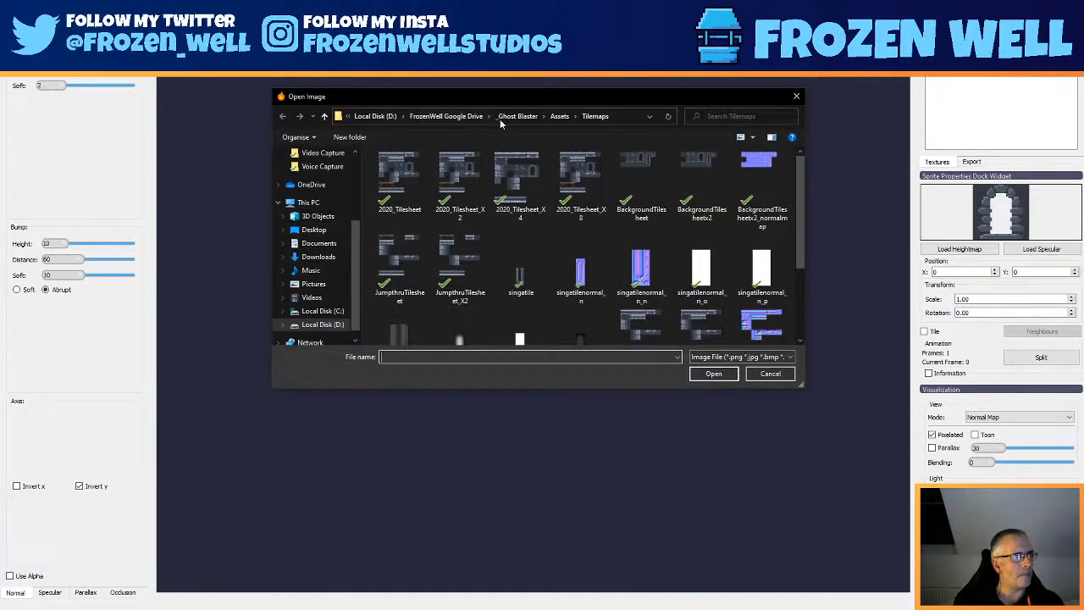
{"action": "left_click", "coordinate": [559, 116]}
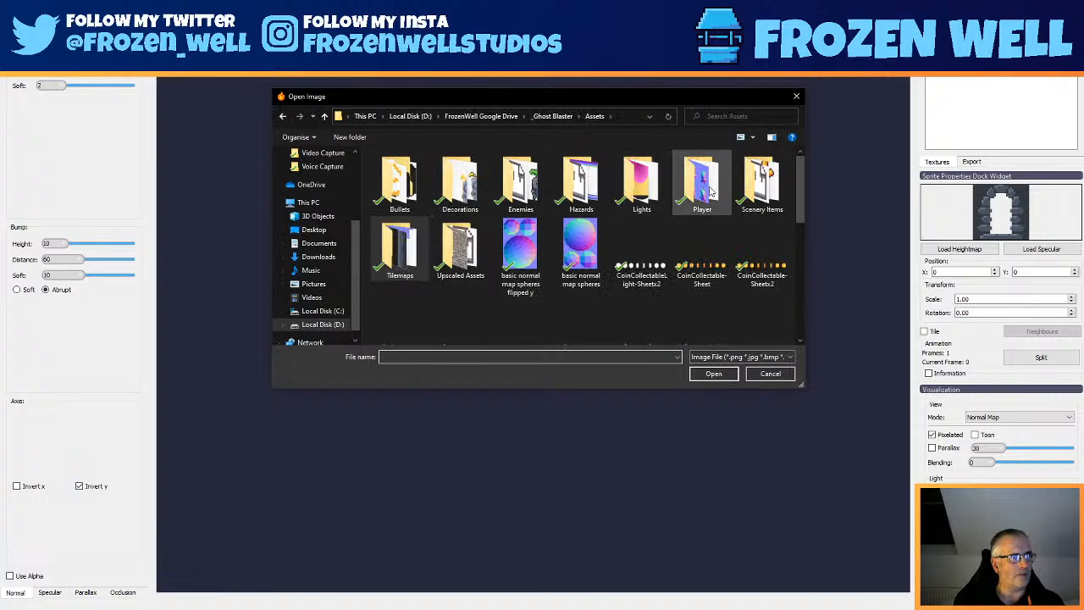
{"action": "double_click", "coordinate": [761, 182]}
{"action": "scroll", "coordinate": [707, 245], "scroll_direction": "down", "scroll_amount": 10}
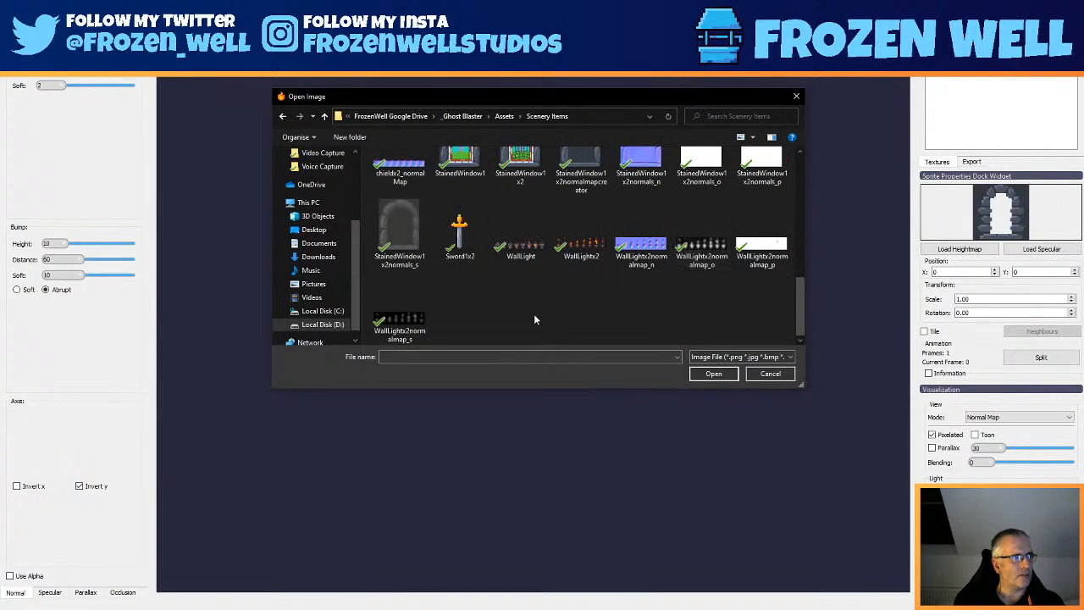
{"action": "left_click", "coordinate": [463, 242]}
{"action": "double_click", "coordinate": [463, 241]}
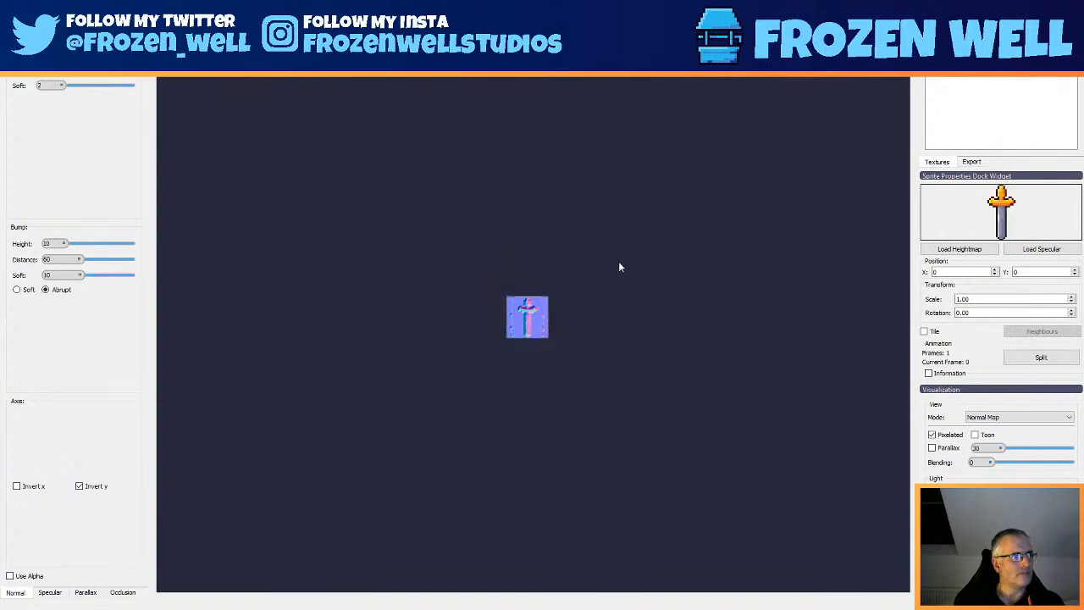
- Remove the archway texture from the project's texture list
{"action": "right_click", "coordinate": [937, 63]}
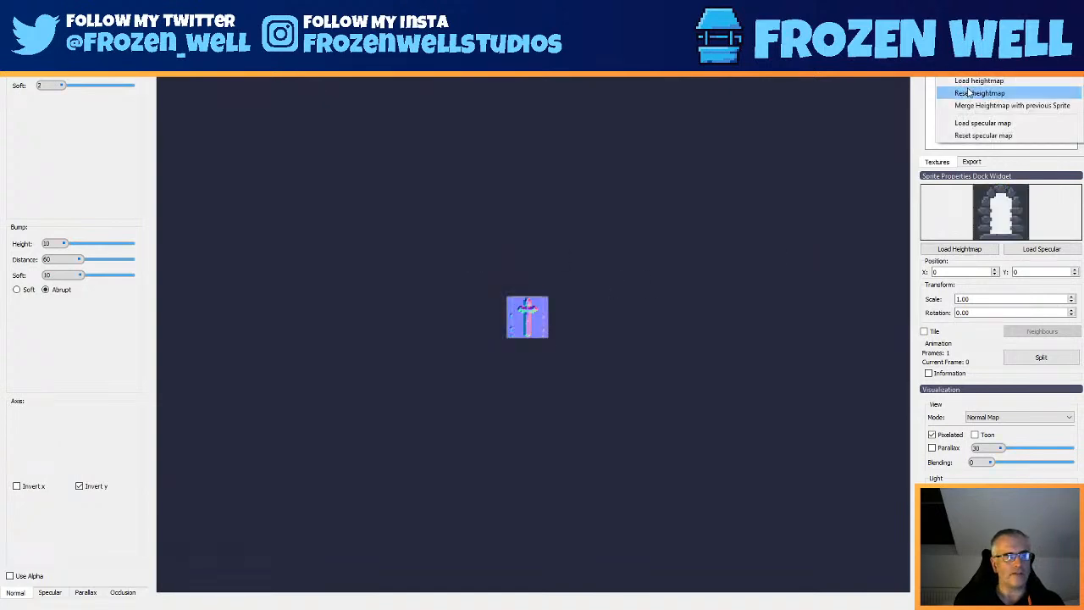
{"action": "left_click", "coordinate": [971, 69]}
- Export the sword's generated maps as sword_normal into the Assets > Scenery Items folder and dismiss the export notice
{"action": "scroll", "coordinate": [542, 320], "scroll_direction": "up", "scroll_amount": 5}
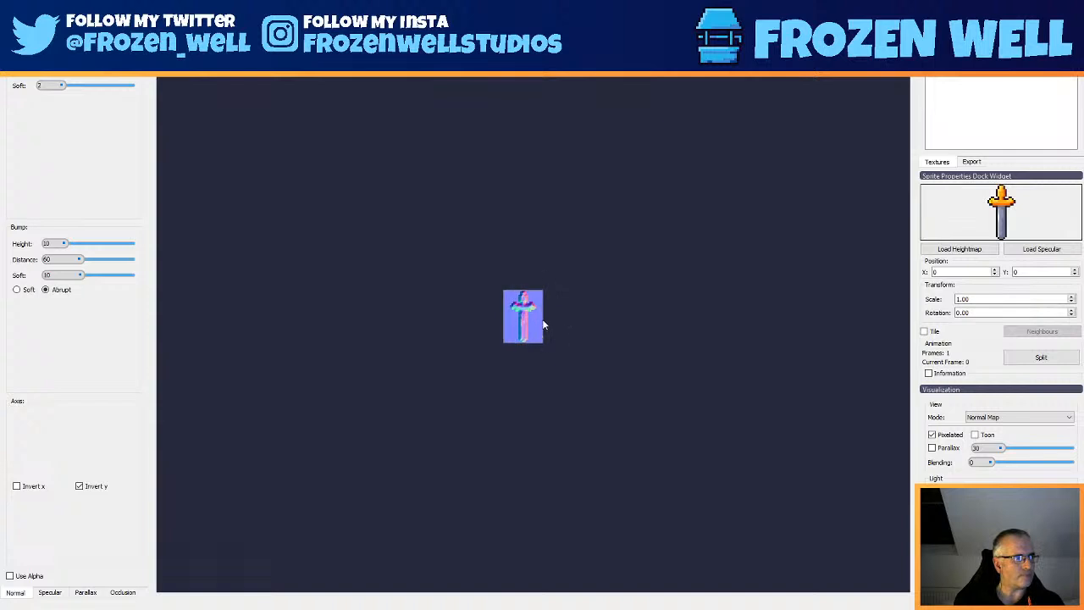
{"action": "scroll", "coordinate": [535, 318], "scroll_direction": "up", "scroll_amount": 1}
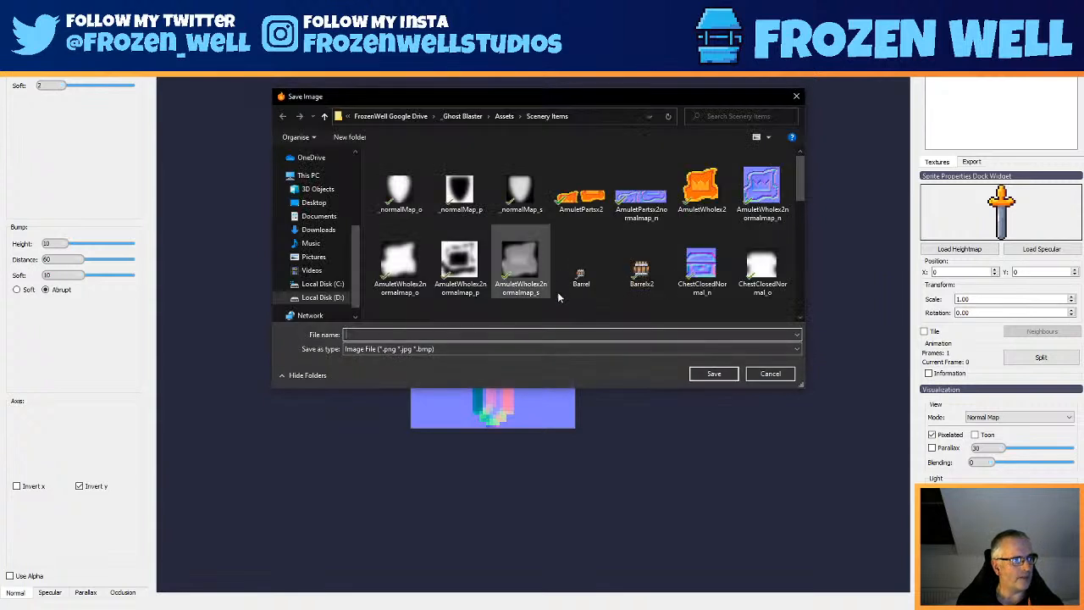
{"action": "type", "text": "swo"}
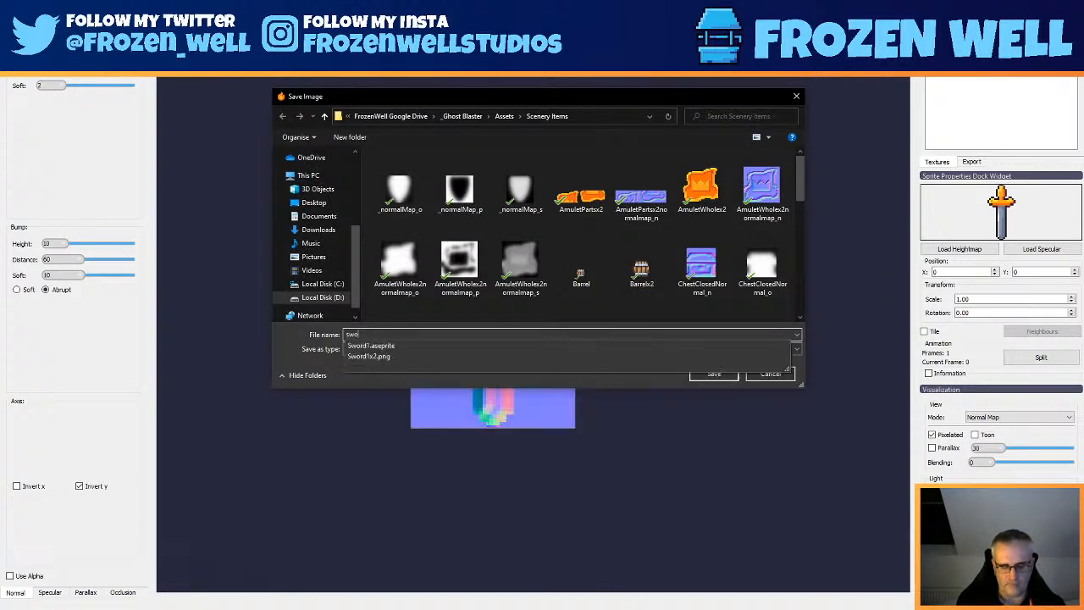
{"action": "type", "text": "rd_normal"}
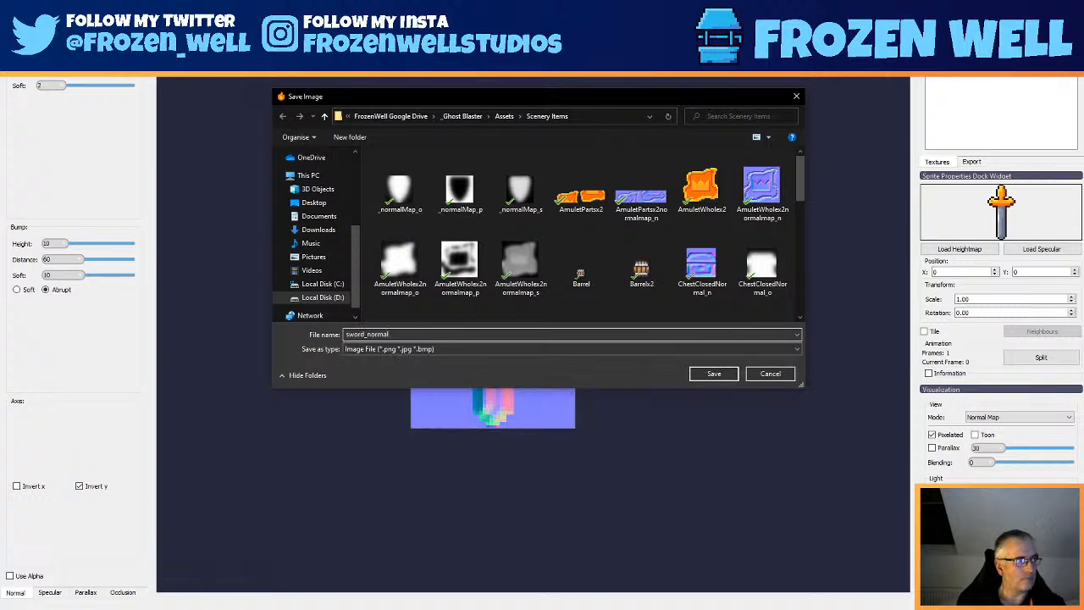
{"action": "key", "text": "Return"}
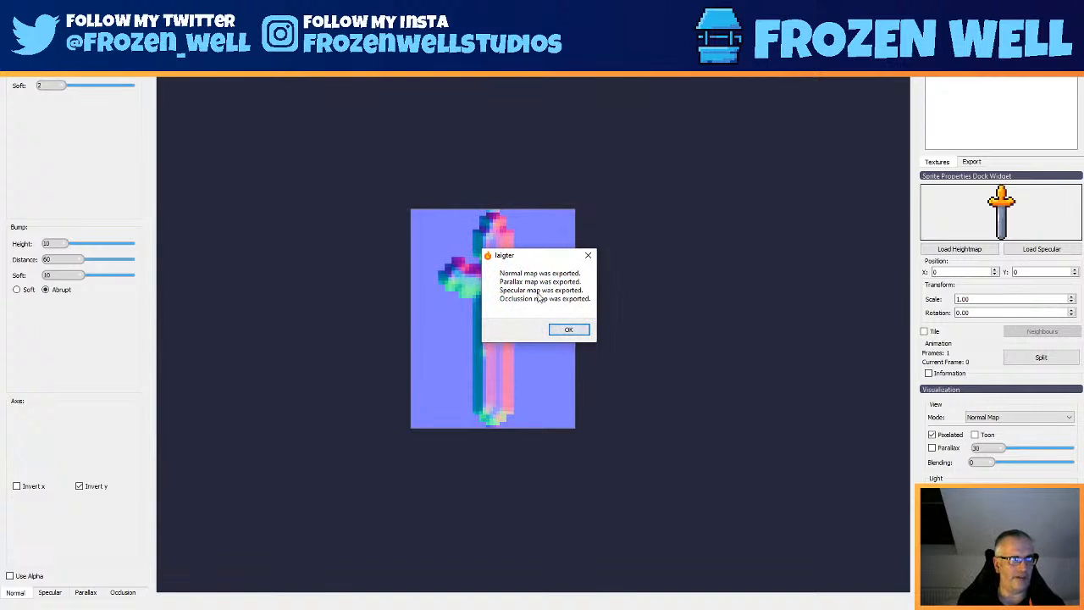
{"action": "left_click", "coordinate": [569, 330]}
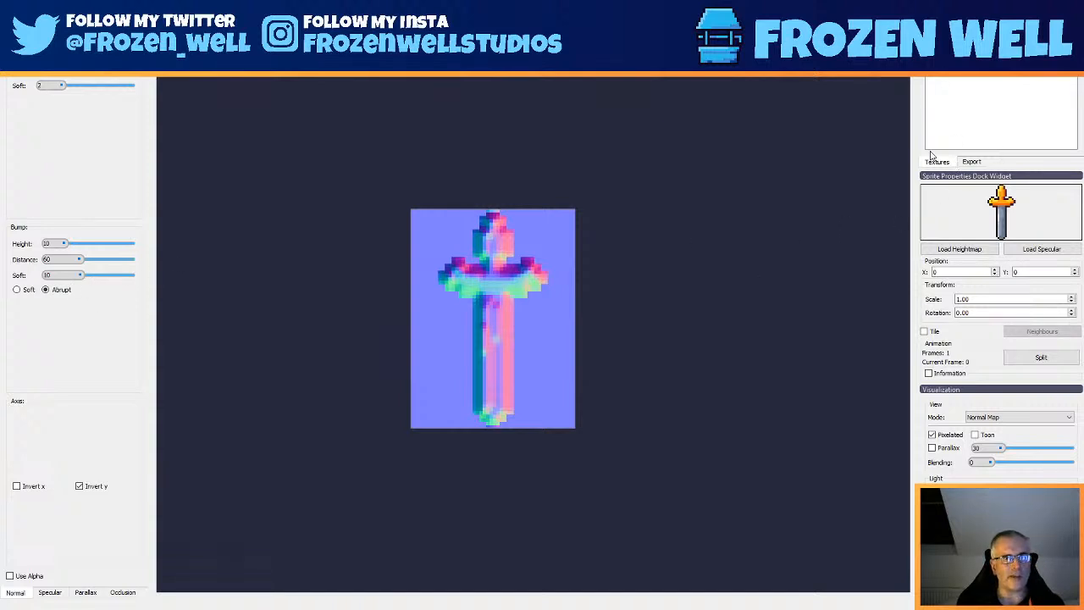
- Switch the visualization mode to Texture
{"action": "left_click", "coordinate": [1015, 417]}
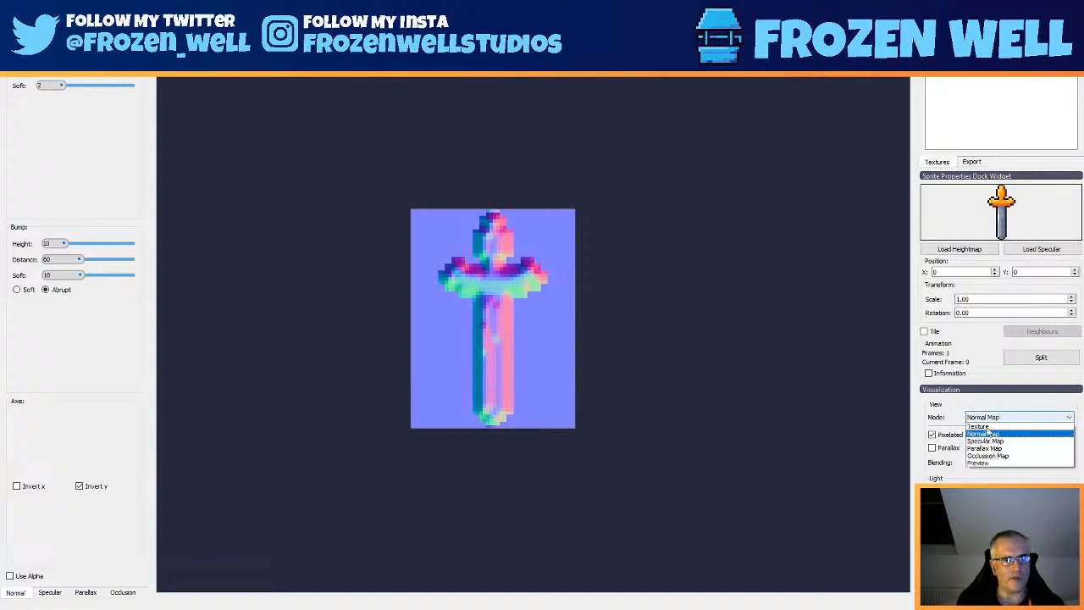
{"action": "left_click", "coordinate": [1007, 424]}
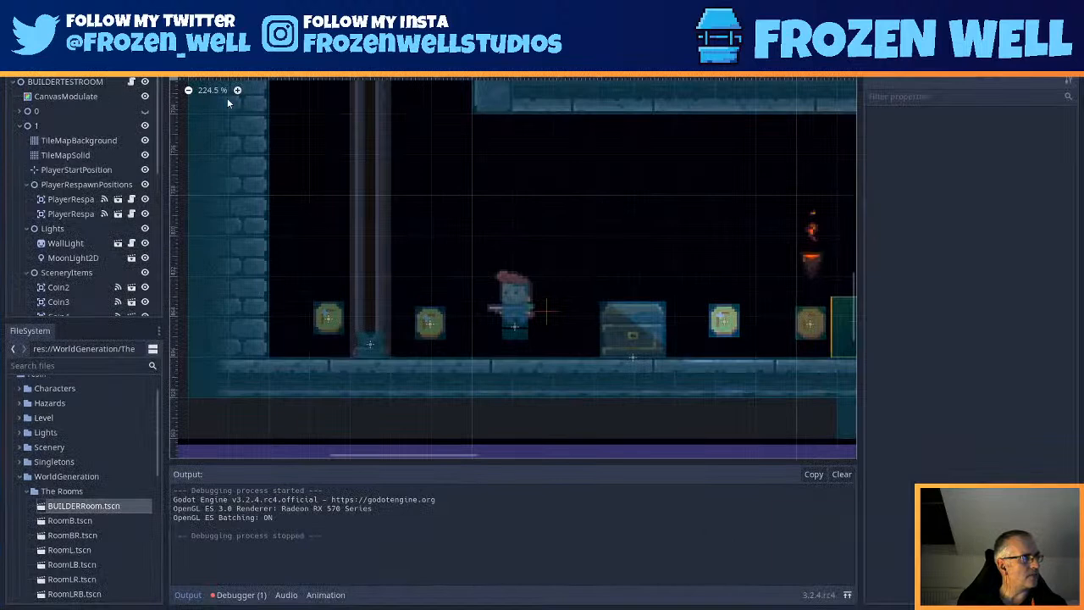
- In Godot, go to the empty scene and create a Sprite as its root node
{"action": "scroll", "coordinate": [300, 119], "scroll_direction": "down", "scroll_amount": 1}
{"action": "scroll", "coordinate": [105, 171], "scroll_direction": "down", "scroll_amount": 2}
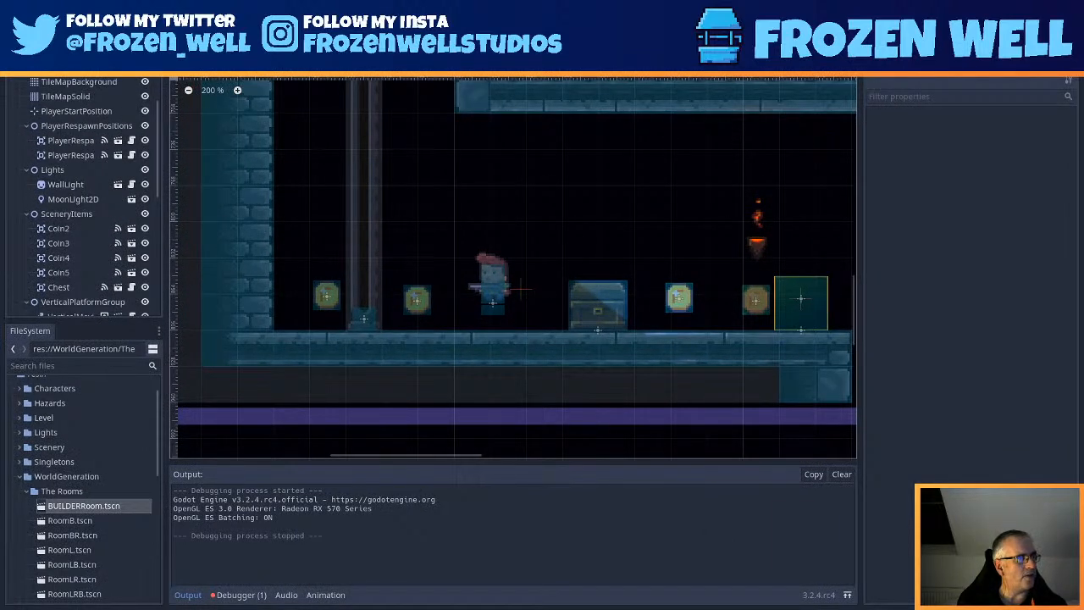
{"action": "key", "text": "ctrl+Tab"}
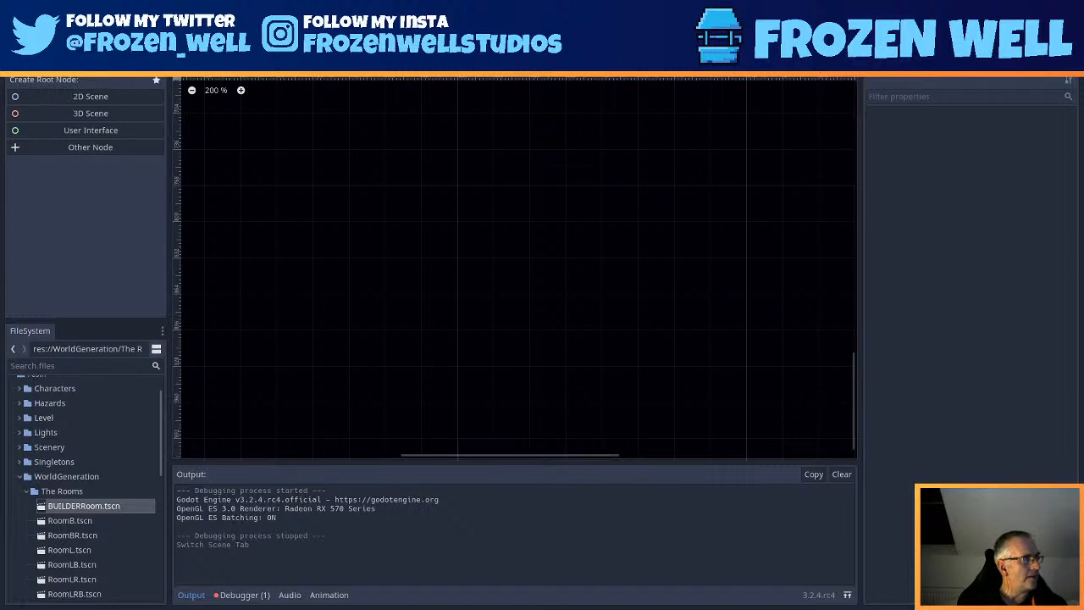
{"action": "key", "text": "ctrl+a"}
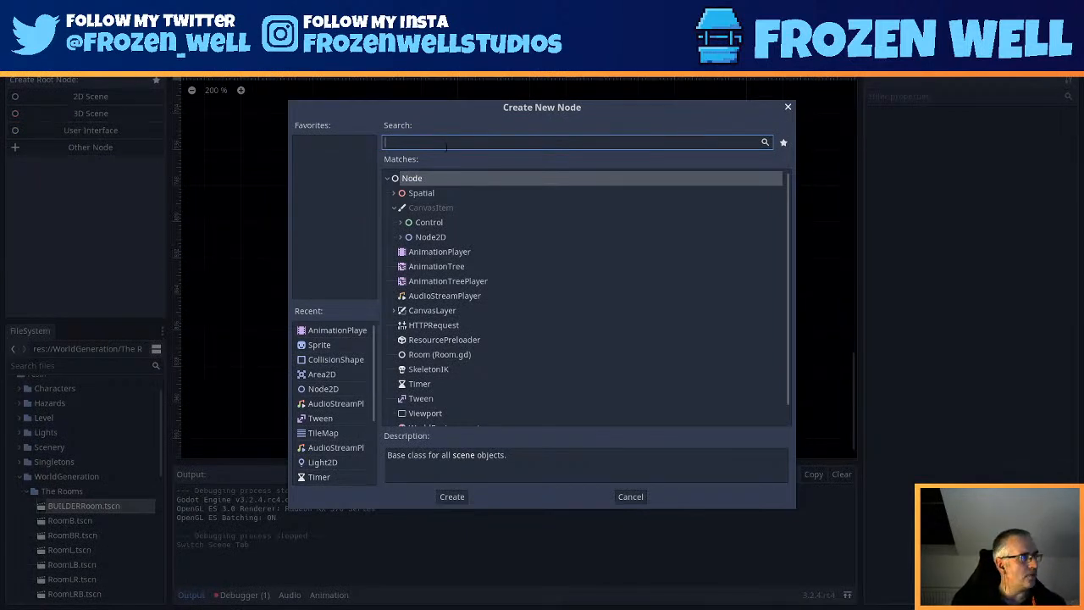
{"action": "type", "text": "sprite"}
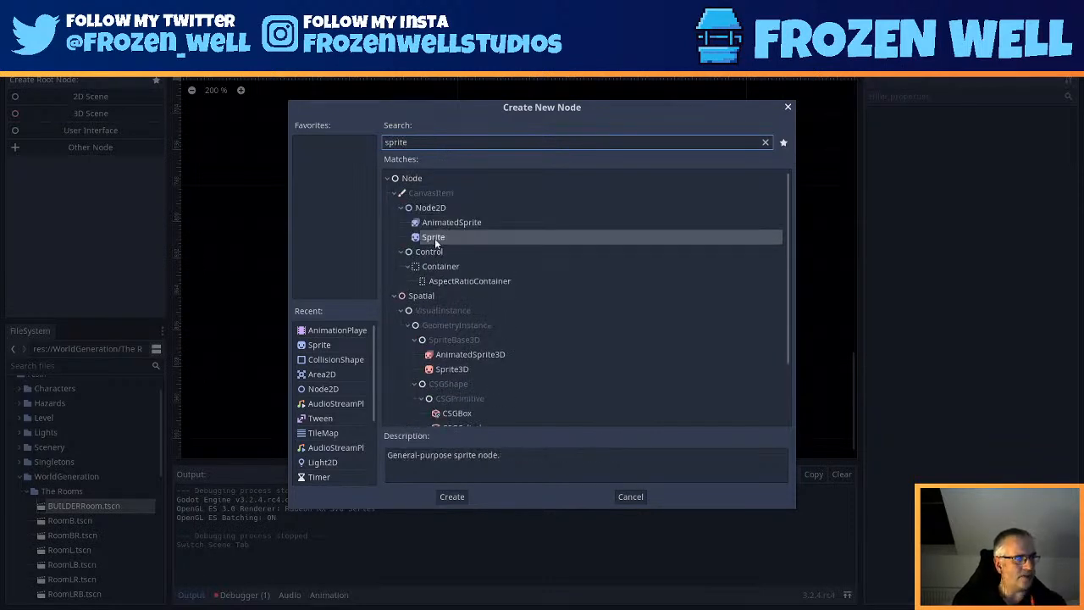
{"action": "double_click", "coordinate": [435, 238]}
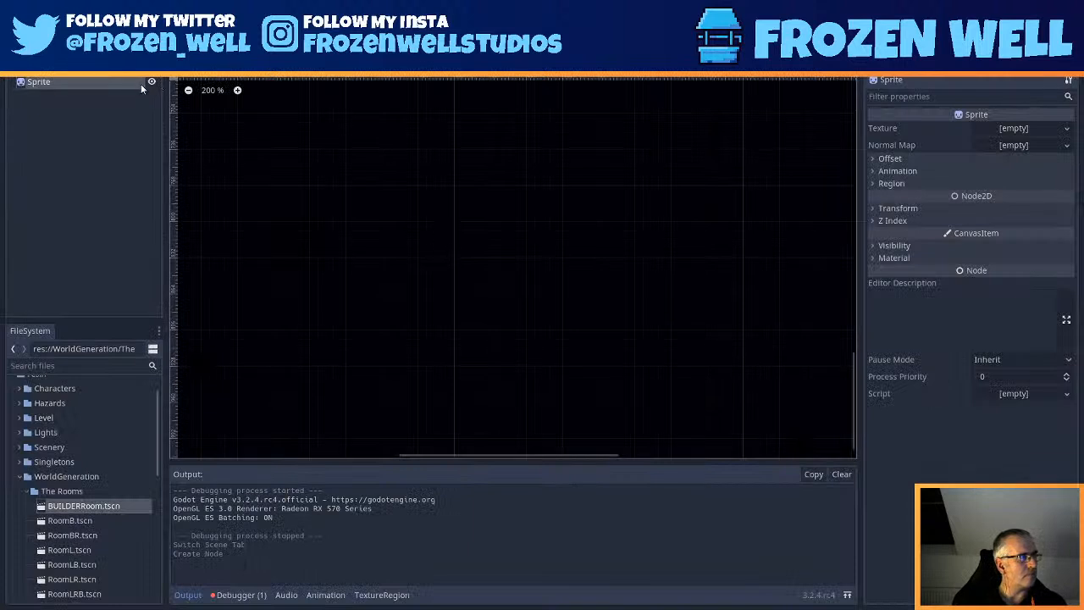
- Rename the root Sprite node to Sword
{"action": "double_click", "coordinate": [40, 84]}
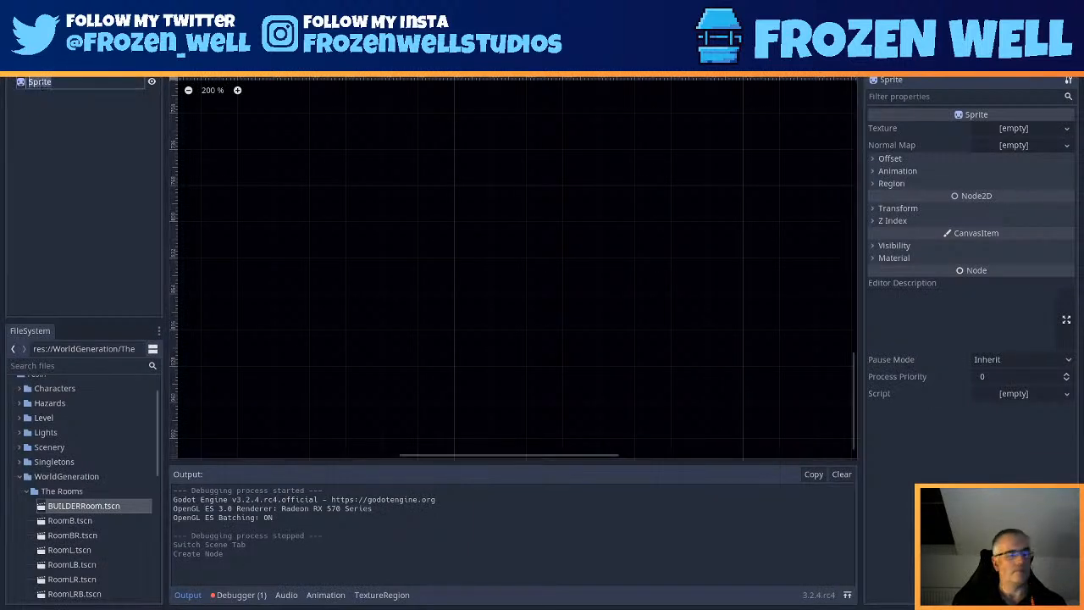
{"action": "type", "text": "Sword"}
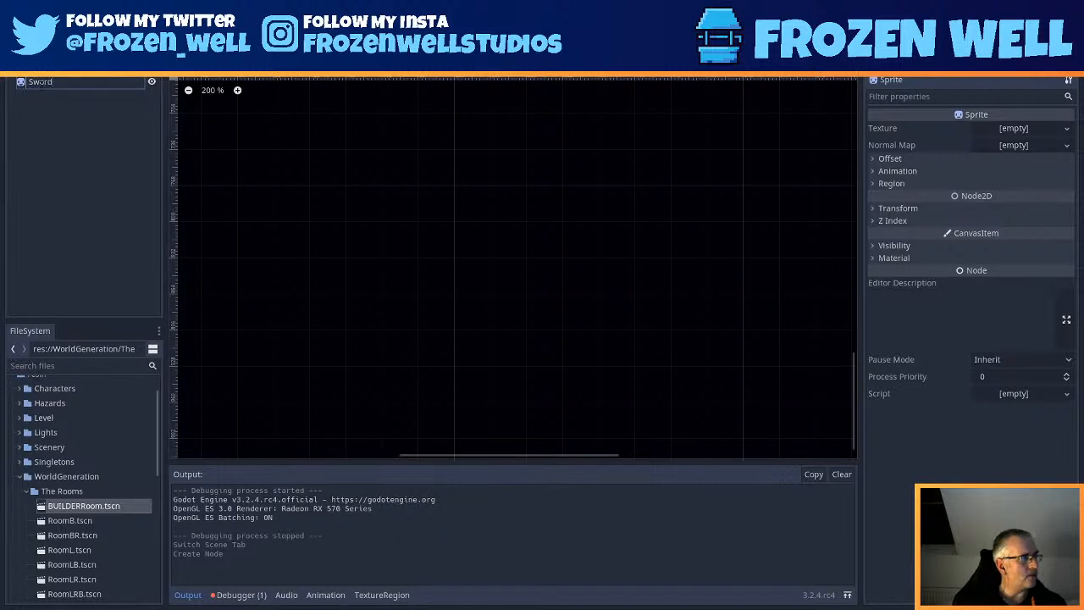
{"action": "key", "text": "Return"}
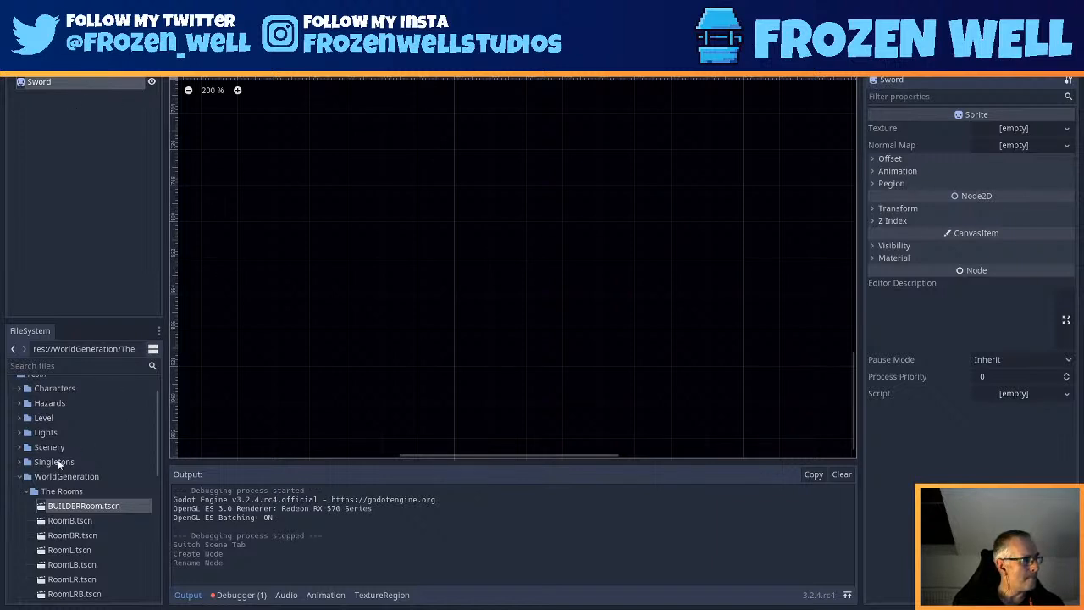
- Create a folder named Sword inside the project's Scenery folder
{"action": "left_click", "coordinate": [20, 447]}
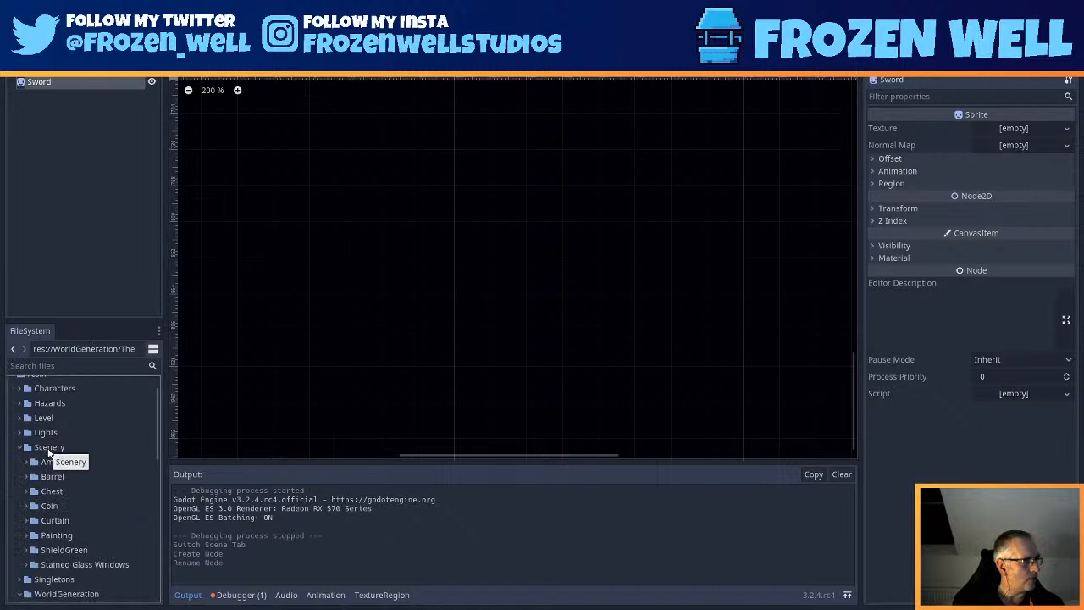
{"action": "right_click", "coordinate": [48, 449]}
{"action": "left_click", "coordinate": [93, 534]}
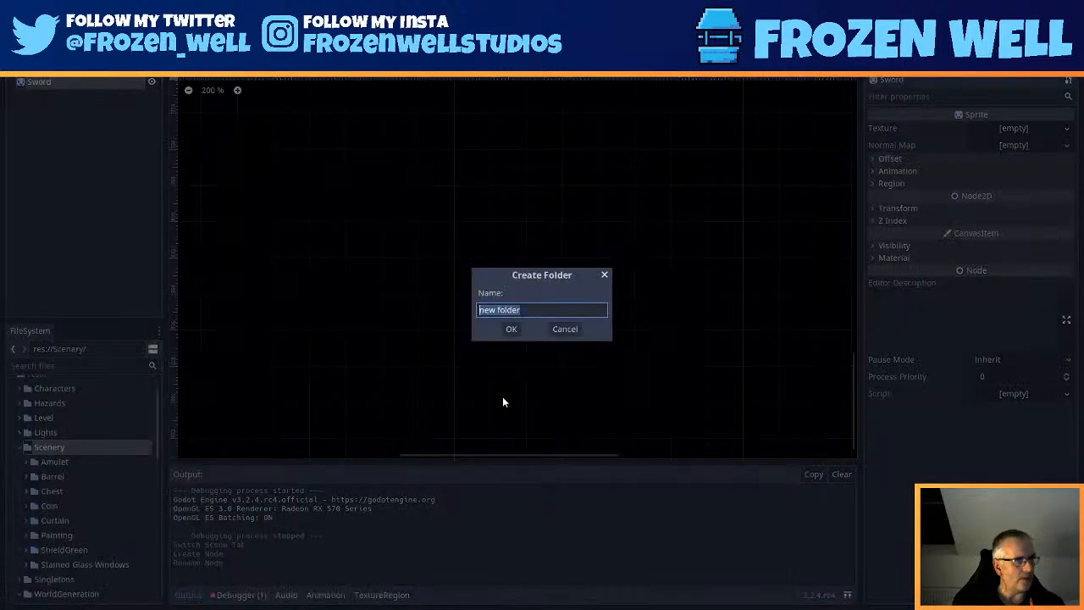
{"action": "type", "text": "Sword"}
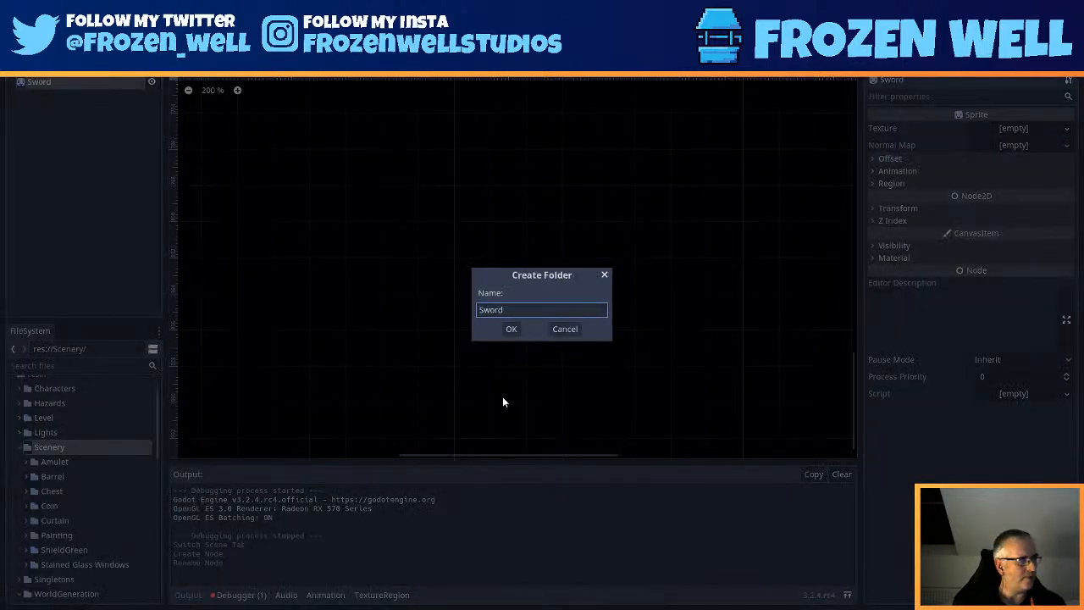
{"action": "key", "text": "Return"}
- Create a Textures subfolder inside the Scenery/Sword folder
{"action": "scroll", "coordinate": [59, 461], "scroll_direction": "down", "scroll_amount": 1}
{"action": "scroll", "coordinate": [59, 483], "scroll_direction": "down", "scroll_amount": 1}
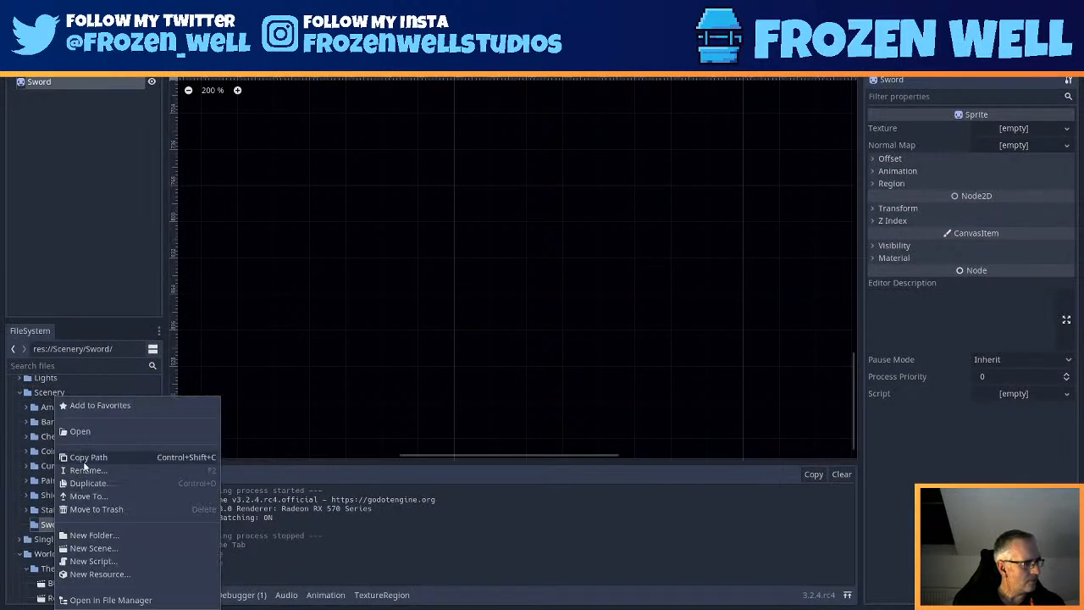
{"action": "left_click", "coordinate": [97, 536]}
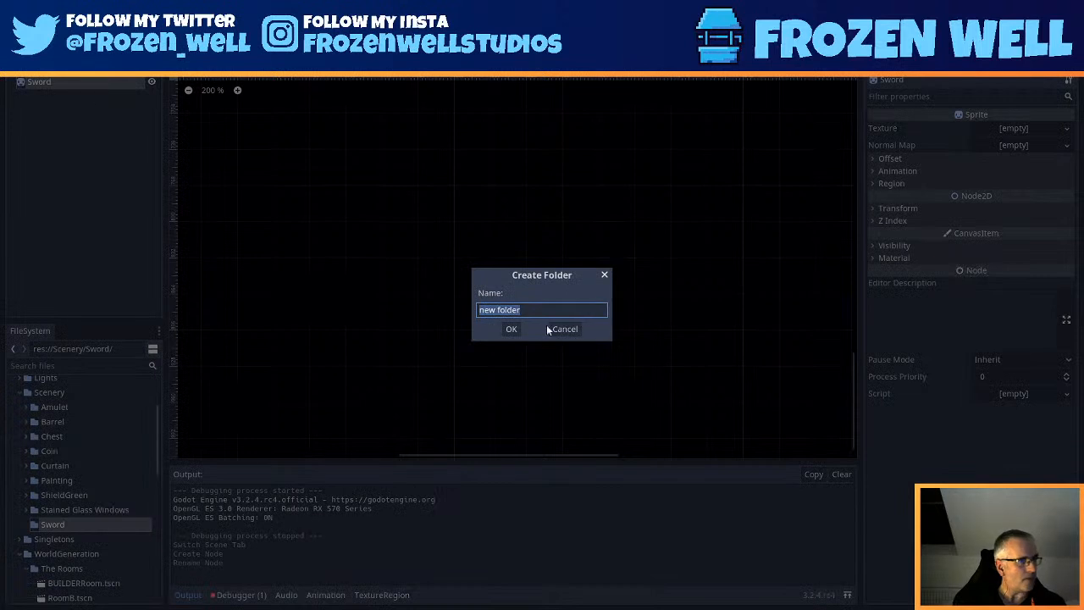
{"action": "type", "text": "Textures"}
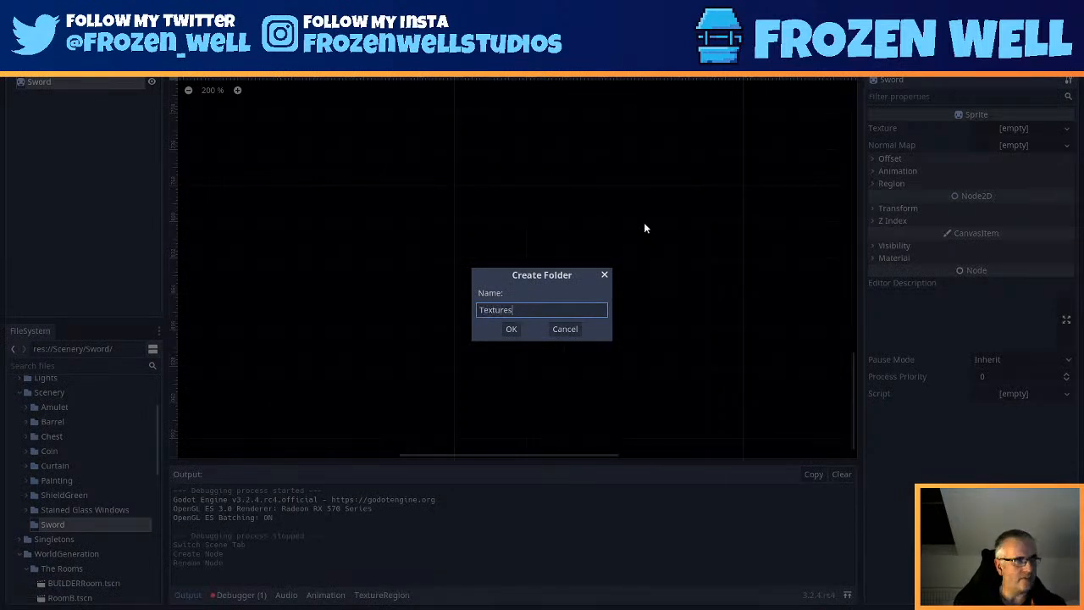
{"action": "key", "text": "Return"}
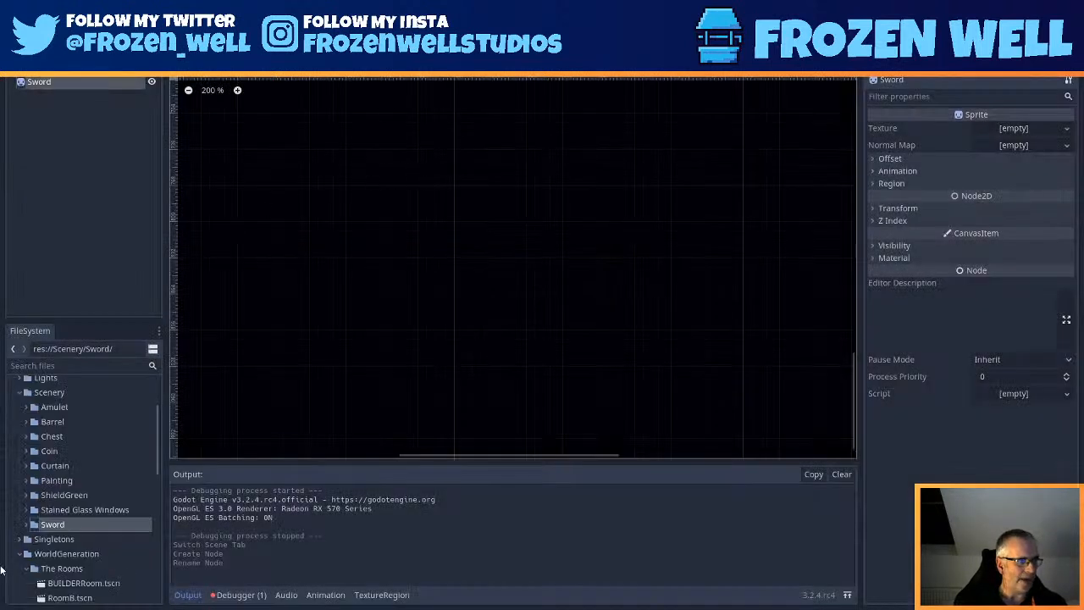
- Check how the ShieldGreen folder is organised, then collapse it and expand the Sword folder
{"action": "left_click", "coordinate": [28, 495]}
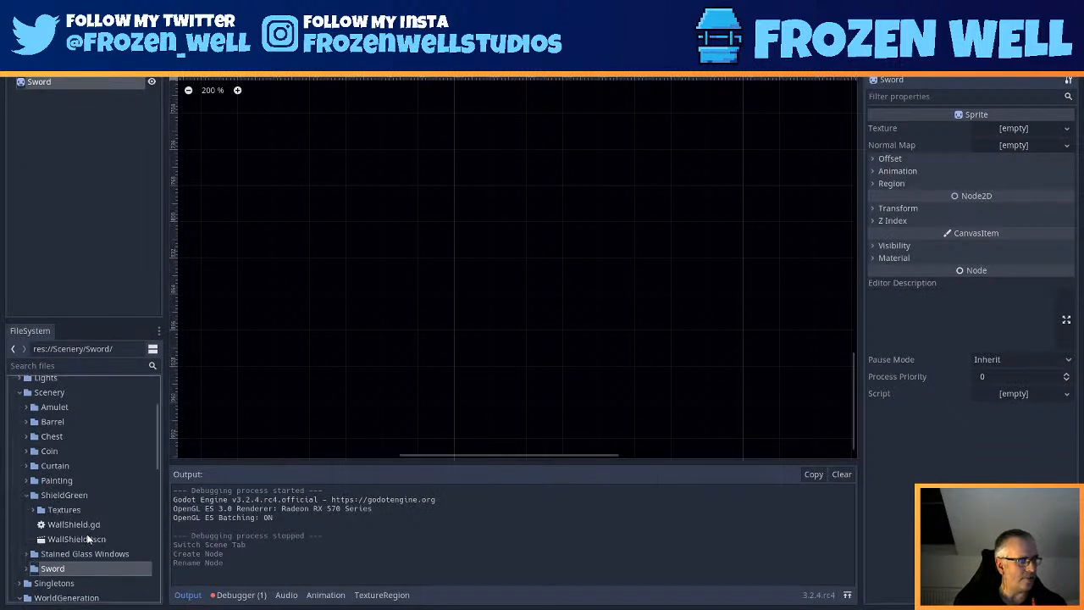
{"action": "left_click", "coordinate": [28, 495]}
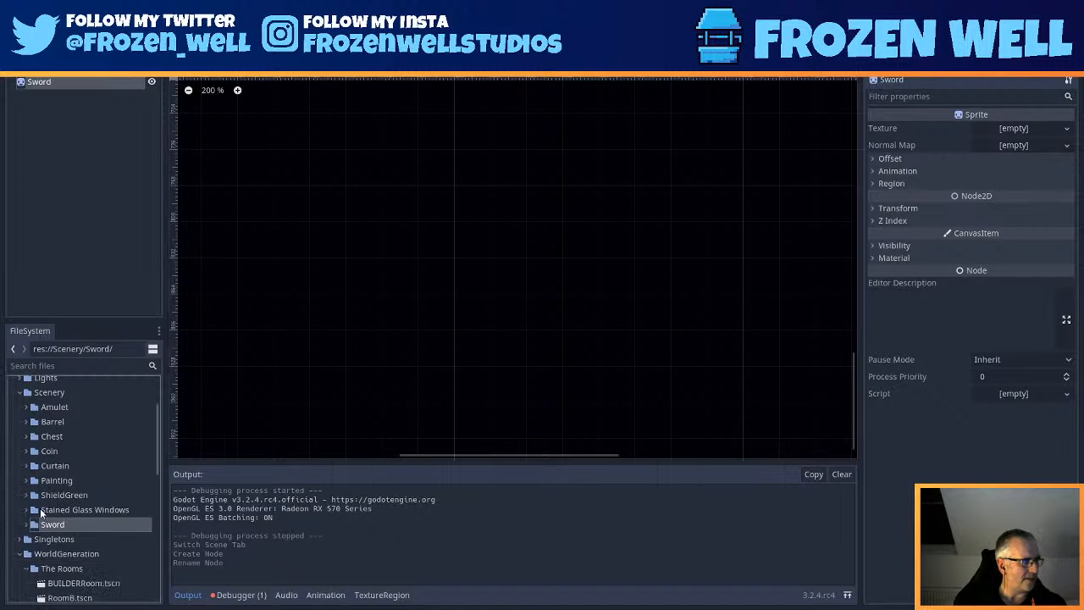
{"action": "left_click", "coordinate": [31, 525]}
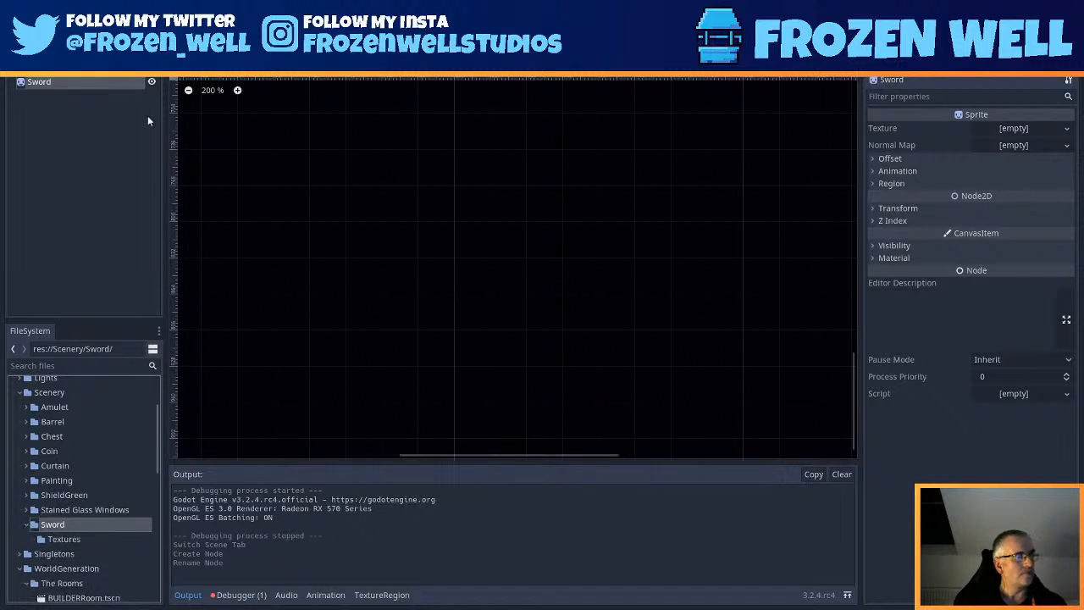
- Save the scene as Sword.tscn in res://Scenery/Sword and select its Sword root node
{"action": "key", "text": "ctrl+s"}
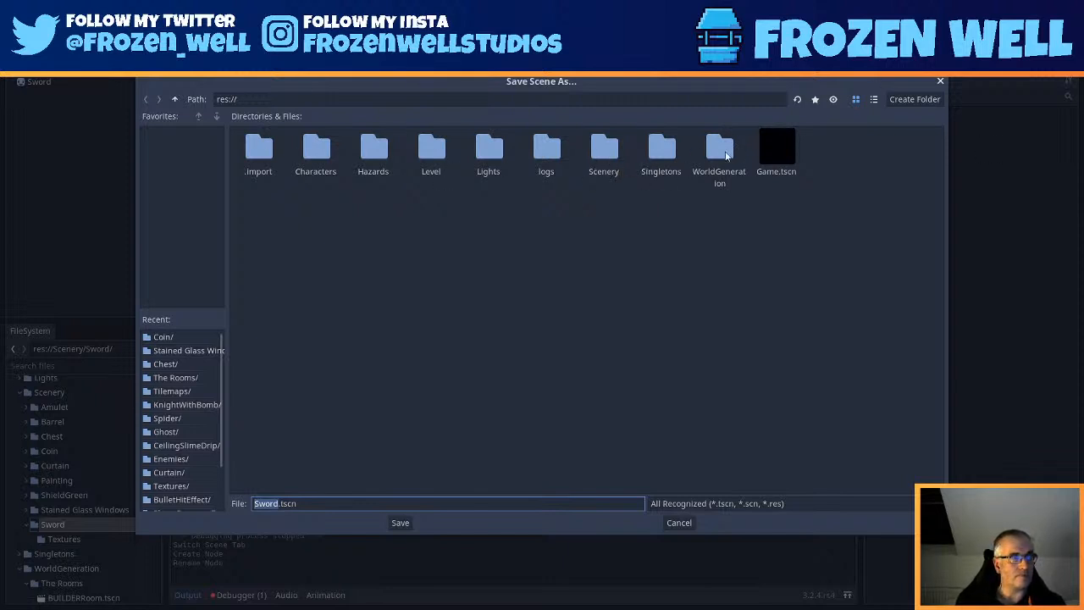
{"action": "double_click", "coordinate": [610, 151]}
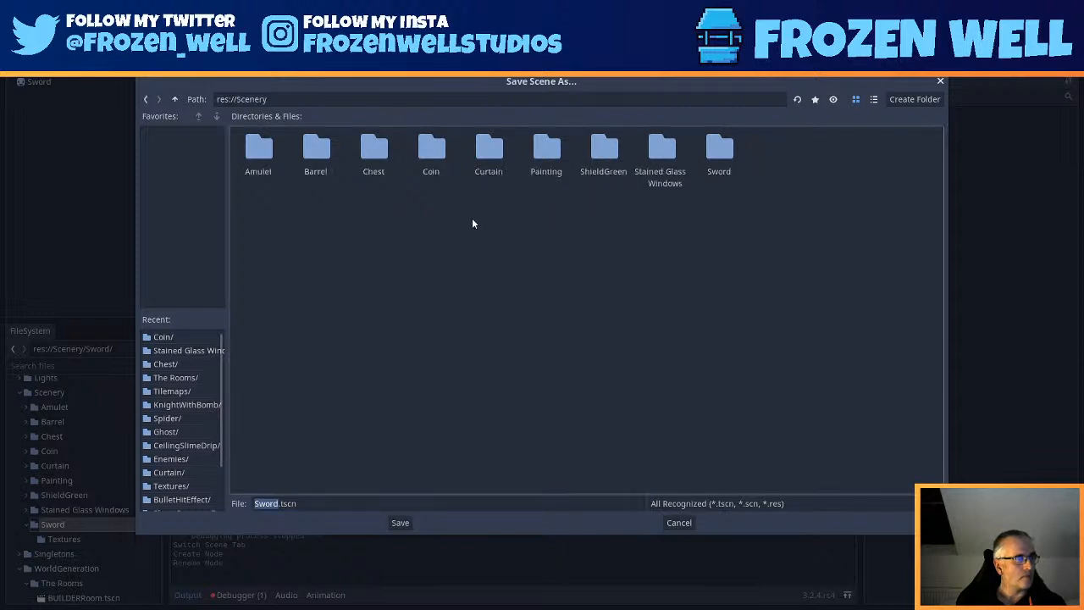
{"action": "double_click", "coordinate": [716, 152]}
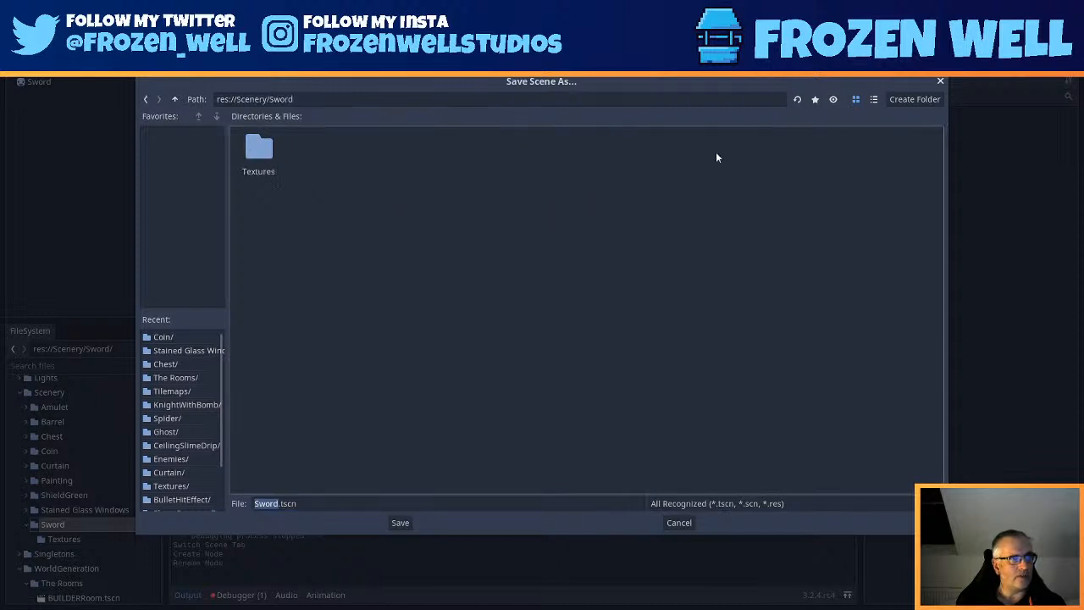
{"action": "left_click", "coordinate": [398, 522]}
{"action": "left_click", "coordinate": [52, 83]}
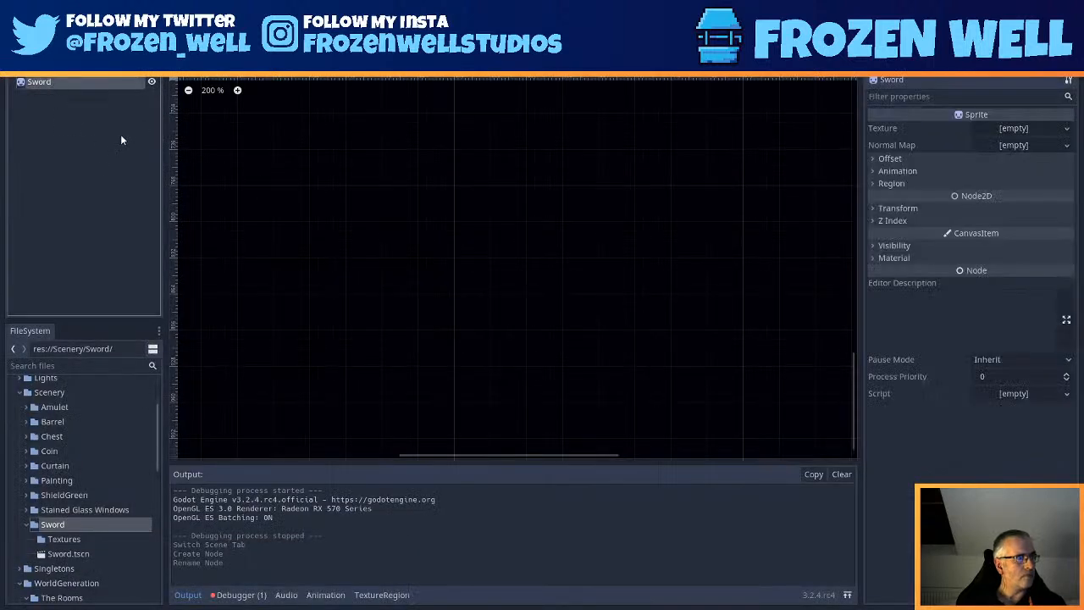
- Open the Sword/Textures folder in the file manager, paste the two copied sword files including Sword1x2, and return to Godot
{"action": "right_click", "coordinate": [63, 540]}
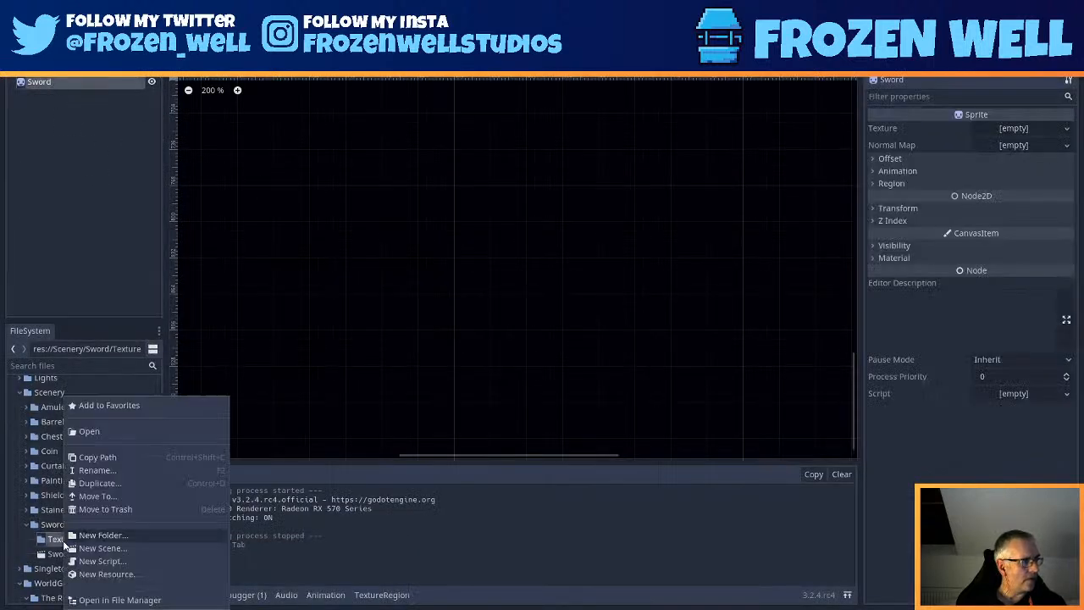
{"action": "left_click", "coordinate": [98, 601]}
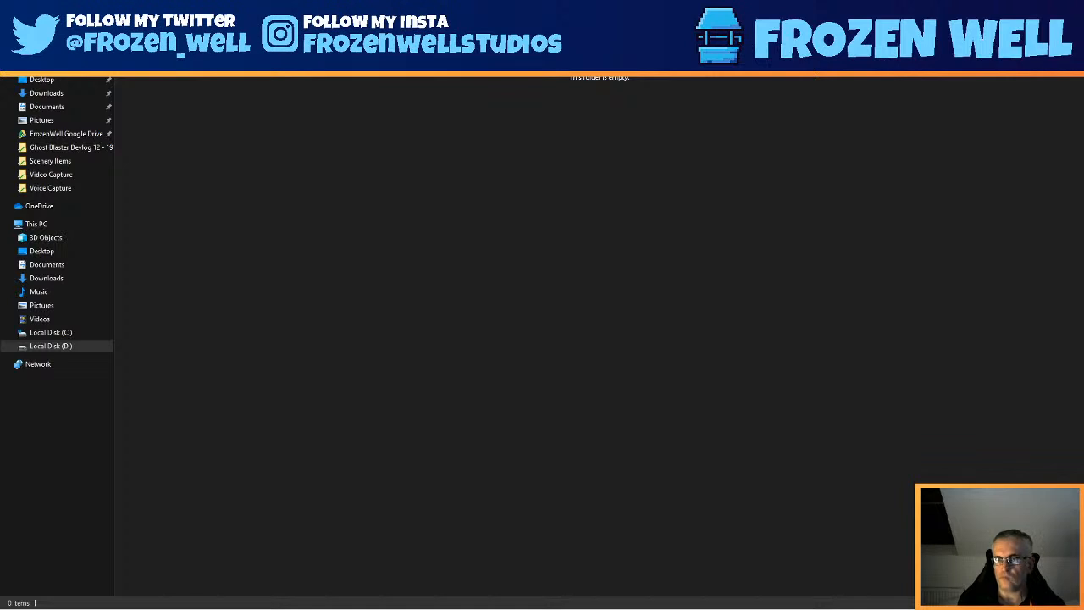
{"action": "key", "text": "ctrl+v"}
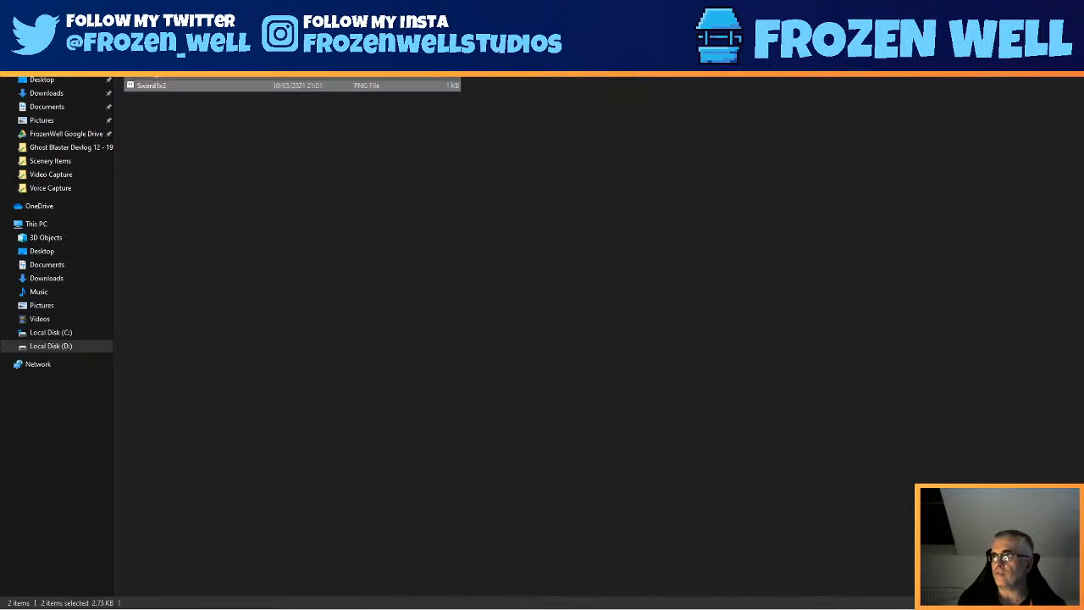
{"action": "key", "text": "alt+Tab"}
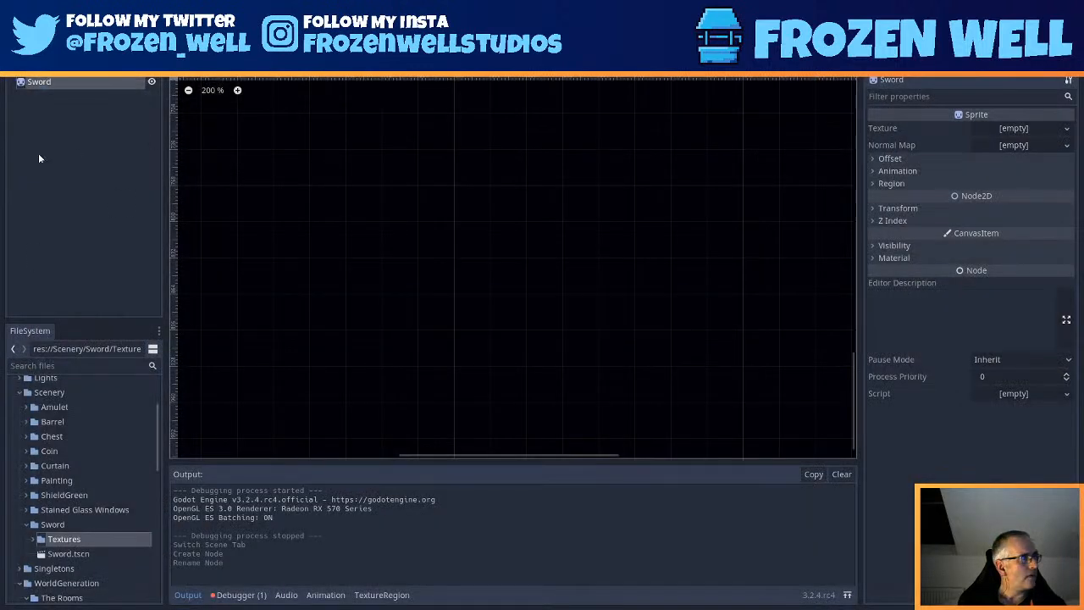
- Reimport Sword1x2.png and sword_normal.png together as lossless textures with Filter, Mipmaps and Repeat disabled
{"action": "left_click", "coordinate": [32, 538]}
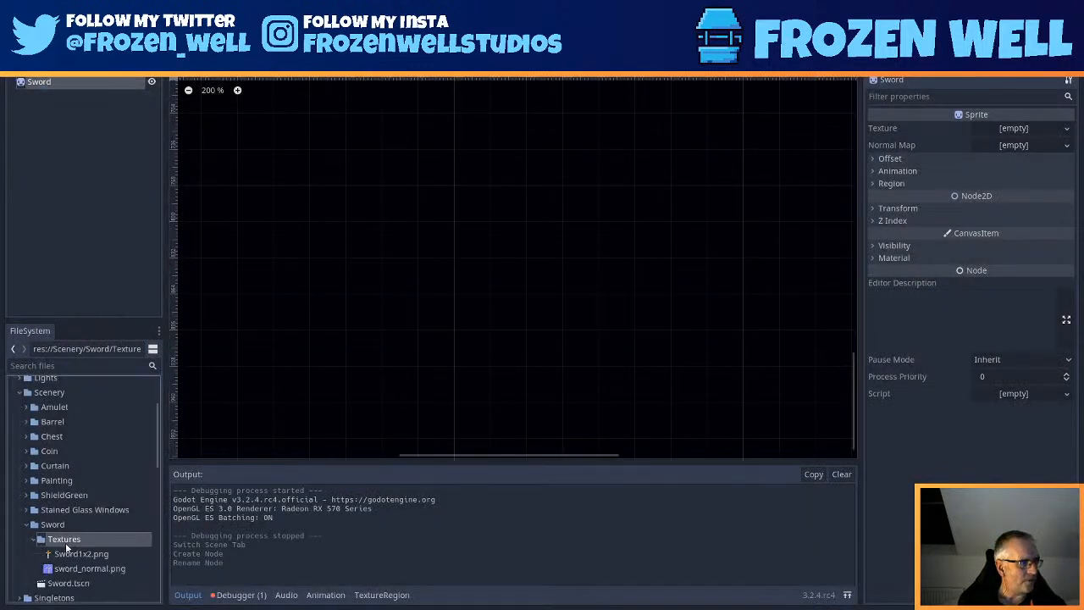
{"action": "left_click", "coordinate": [74, 553]}
{"action": "left_click", "coordinate": [84, 568], "text": "shift"}
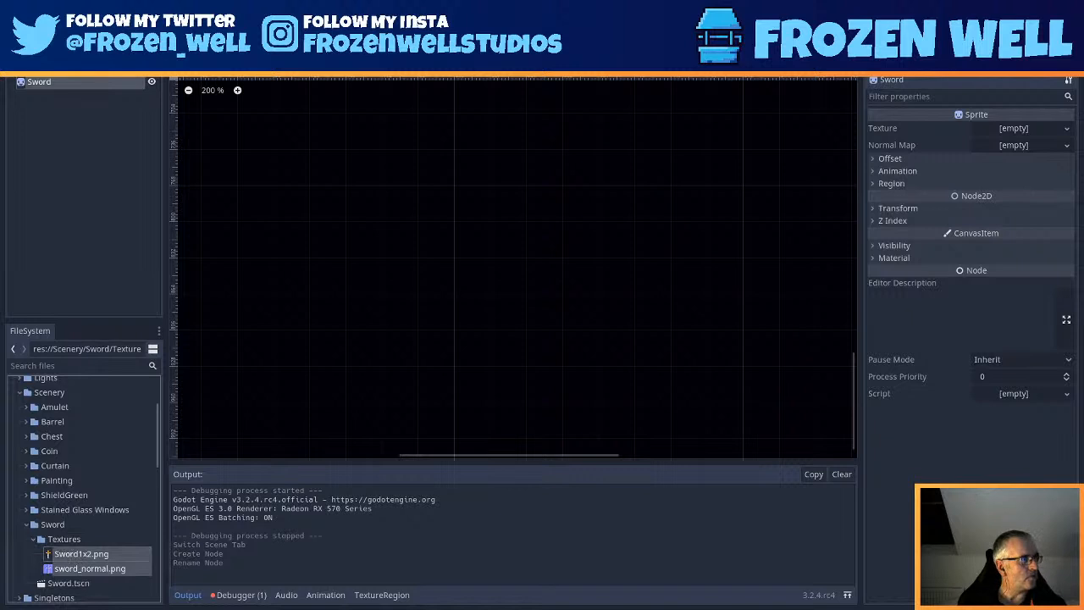
{"action": "left_click", "coordinate": [52, 67]}
{"action": "left_click", "coordinate": [146, 96]}
{"action": "left_click", "coordinate": [158, 140]}
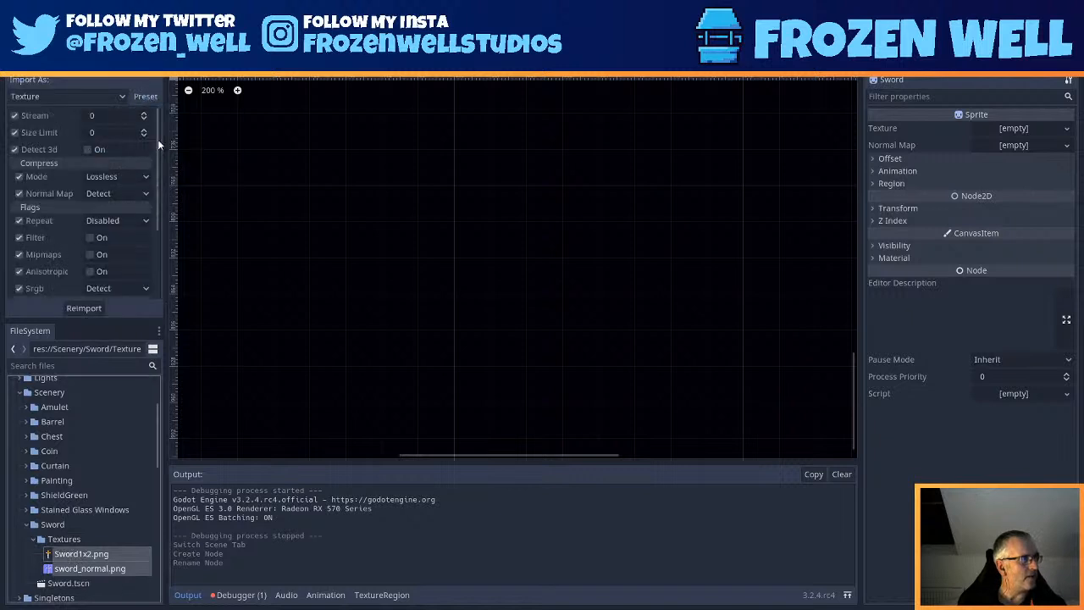
{"action": "left_click", "coordinate": [89, 309]}
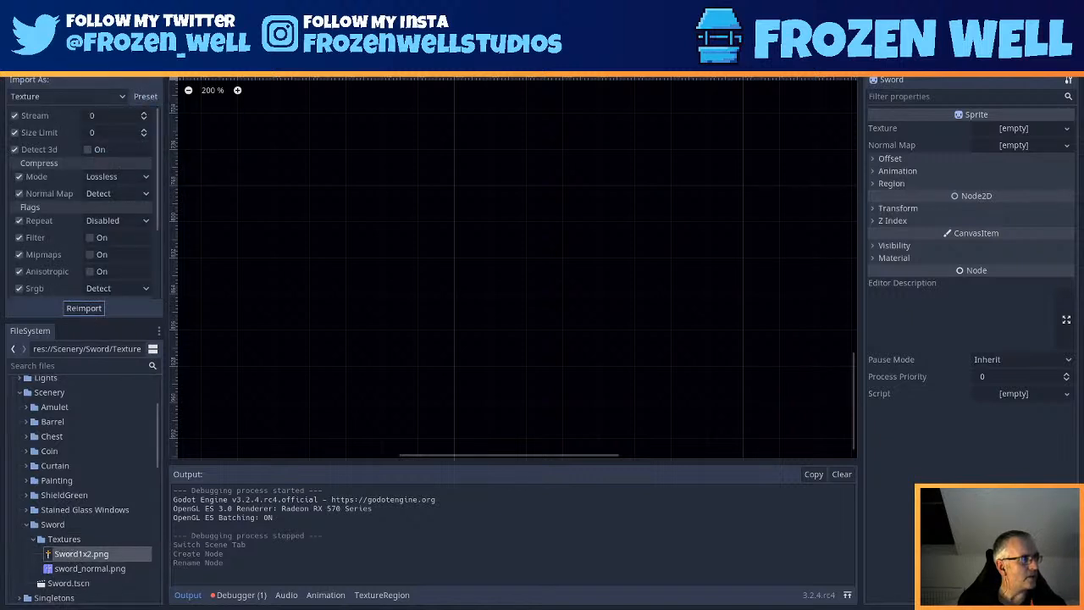
- Assign Sword1x2.png as the Sword sprite's Texture and sword_normal.png as its Normal Map
{"action": "left_click", "coordinate": [21, 50]}
{"action": "left_click", "coordinate": [39, 84]}
{"action": "left_click_drag", "start_coordinate": [83, 556], "coordinate": [964, 140]}
{"action": "left_click_drag", "start_coordinate": [83, 568], "coordinate": [1015, 169]}
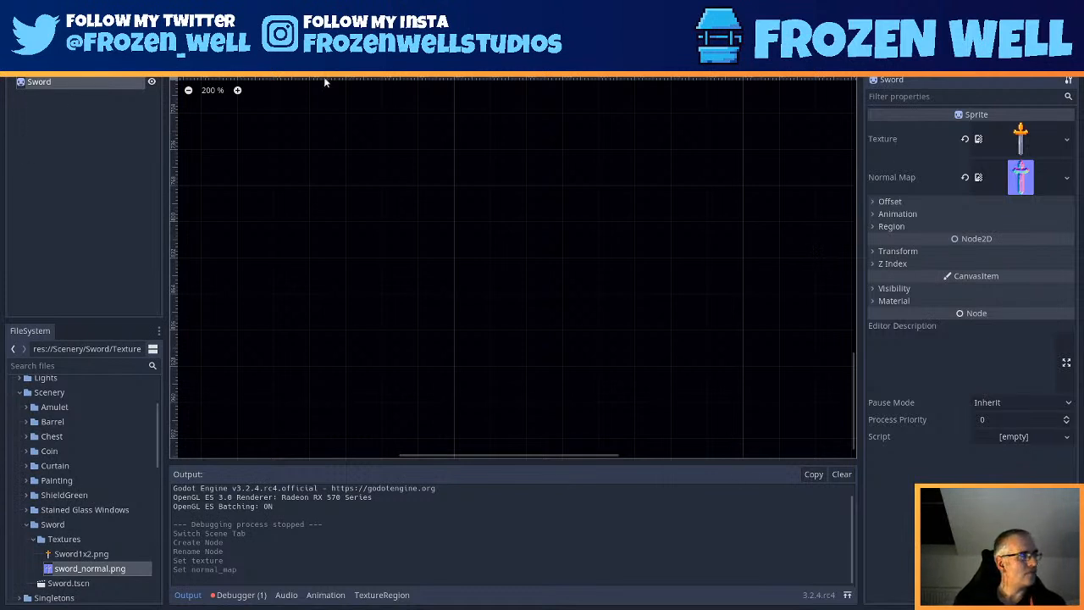
- Move the Sword sprite to (0, -32) so its bottom edge rests on the horizontal axis, and save the scene
{"action": "scroll", "coordinate": [446, 208], "scroll_direction": "down", "scroll_amount": 5}
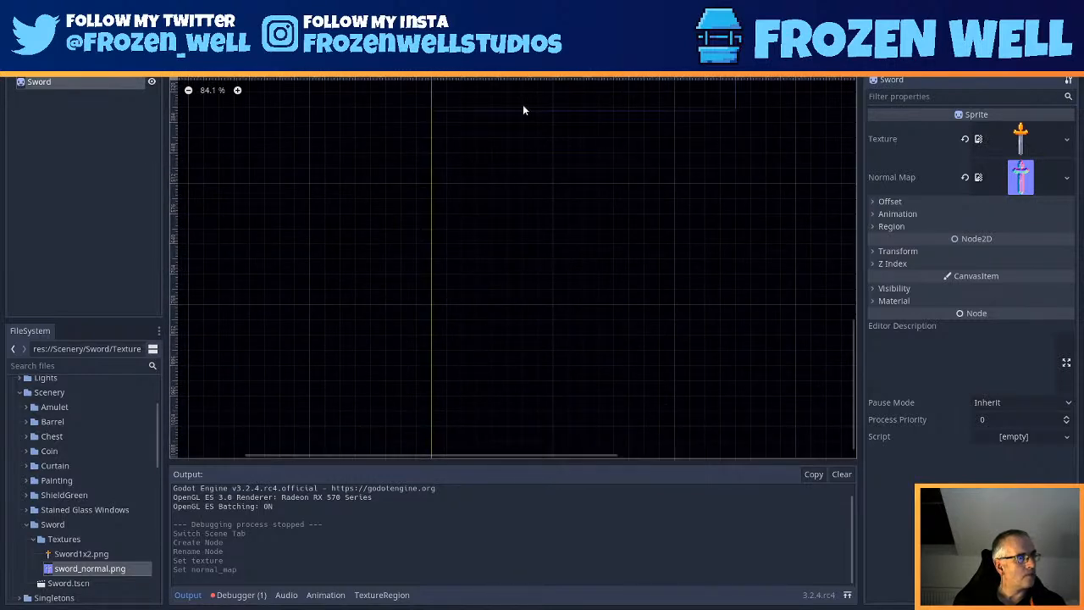
{"action": "middle_click_drag", "start_coordinate": [425, 203], "coordinate": [440, 407]}
{"action": "middle_click_drag", "start_coordinate": [501, 256], "coordinate": [539, 352]}
{"action": "scroll", "coordinate": [537, 231], "scroll_direction": "up", "scroll_amount": 11}
{"action": "scroll", "coordinate": [450, 302], "scroll_direction": "up", "scroll_amount": 7}
{"action": "middle_click_drag", "start_coordinate": [449, 302], "coordinate": [590, 387]}
{"action": "scroll", "coordinate": [618, 379], "scroll_direction": "up", "scroll_amount": 7}
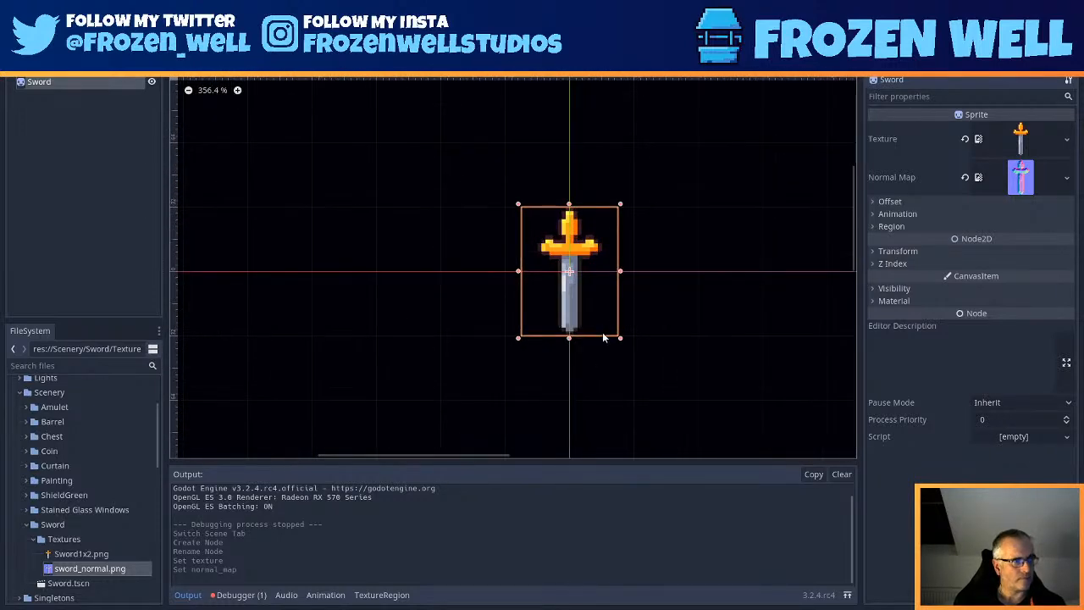
{"action": "left_click_drag", "start_coordinate": [568, 270], "coordinate": [570, 212]}
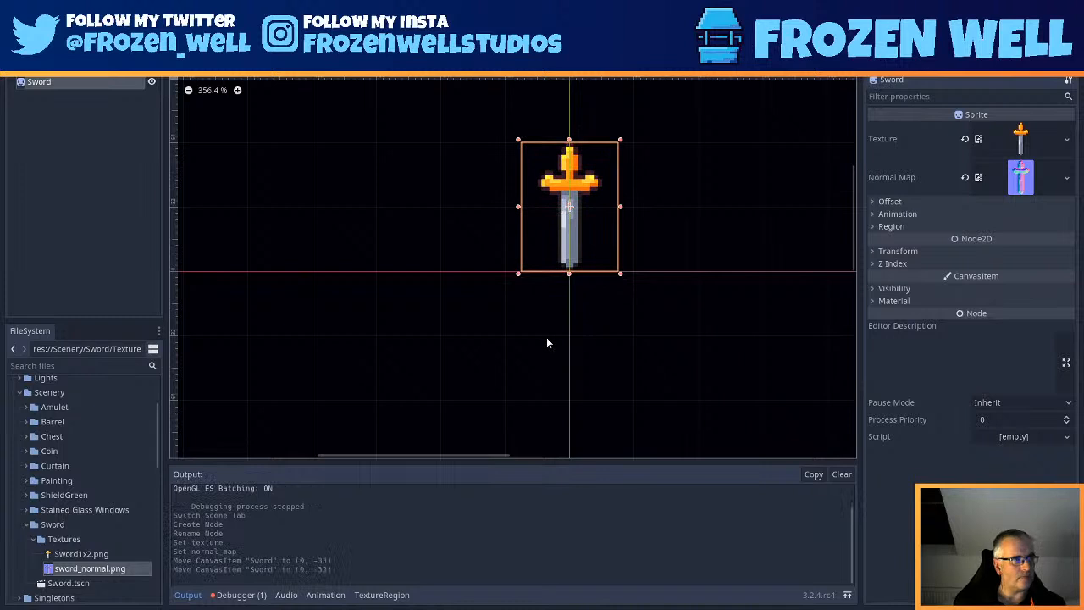
{"action": "key", "text": "ctrl+s"}
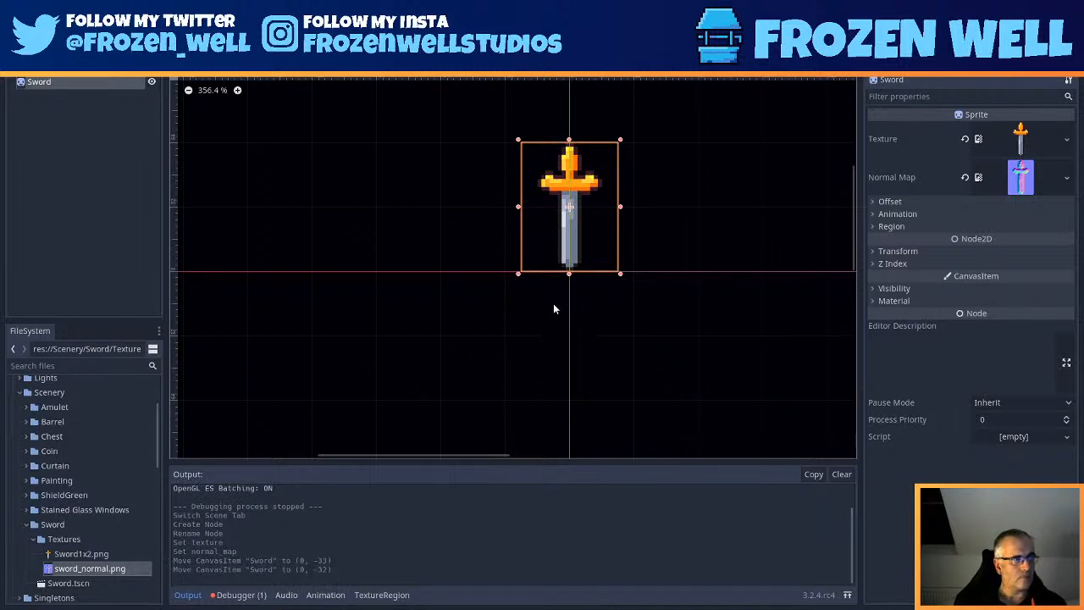
- Try placing the Sword sprite with its left edge on the vertical axis, return it to (0, -32) and save
{"action": "key", "text": "Right"}
{"action": "key", "text": "Right"}
{"action": "key", "text": "Right"}
{"action": "key", "text": "Right"}
{"action": "key", "text": "Right"}
{"action": "key", "text": "Right"}
{"action": "key", "text": "Right"}
{"action": "key", "text": "Right"}
{"action": "key", "text": "Right"}
{"action": "key", "text": "Right"}
{"action": "key", "text": "Right"}
{"action": "key", "text": "Right"}
{"action": "key", "text": "Right"}
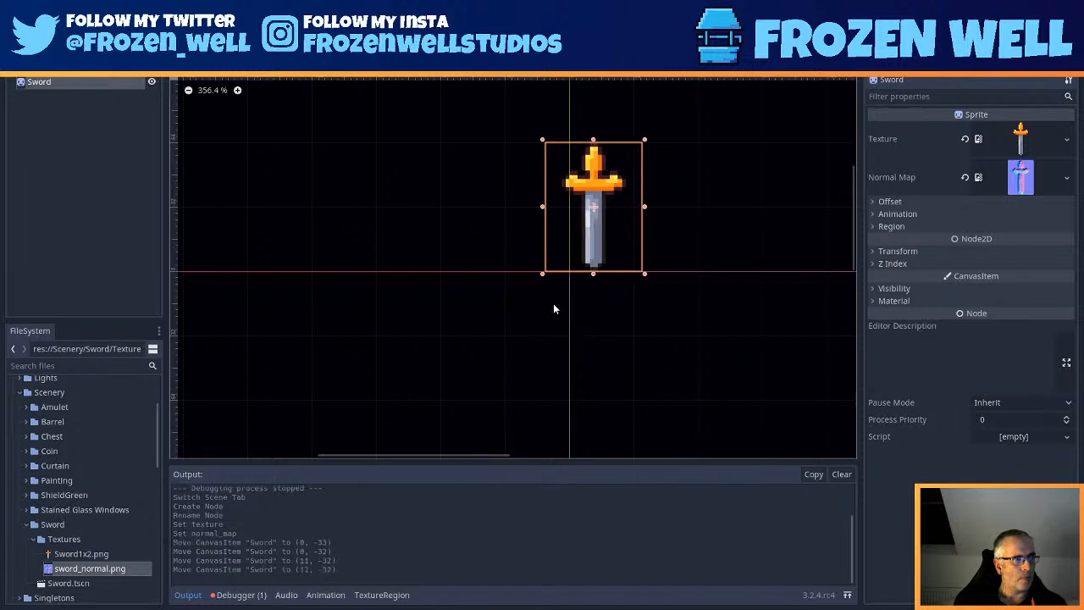
{"action": "key", "text": "Right"}
{"action": "key", "text": "Right"}
{"action": "key", "text": "Right"}
{"action": "key", "text": "Right"}
{"action": "key", "text": "Right"}
{"action": "key", "text": "Right"}
{"action": "key", "text": "Right"}
{"action": "key", "text": "Right"}
{"action": "key", "text": "Right"}
{"action": "key", "text": "Right"}
{"action": "key", "text": "Right"}
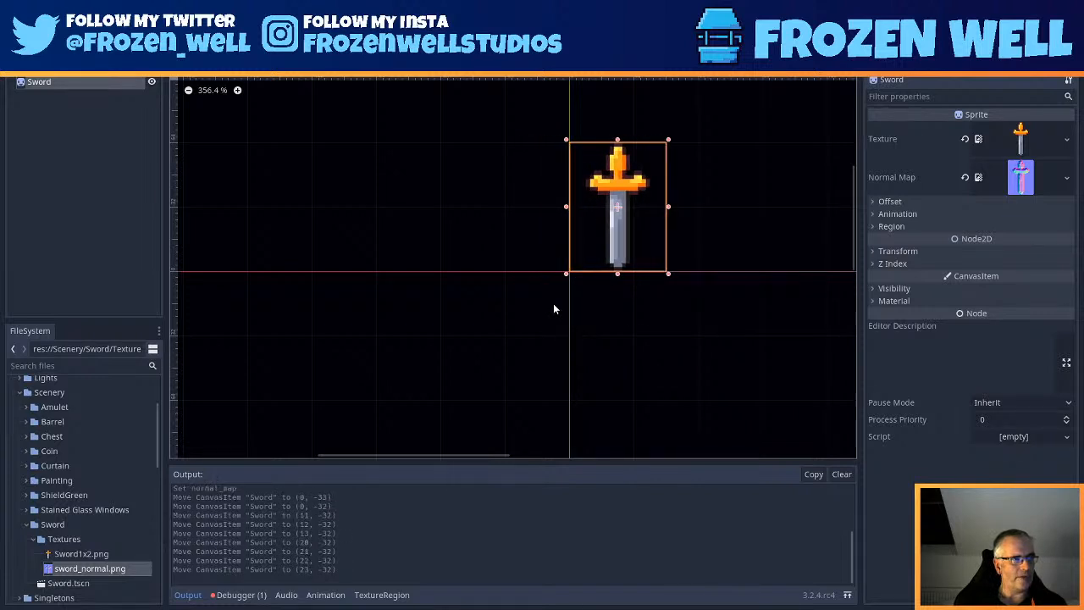
{"action": "key", "text": "Right"}
{"action": "key", "text": "Left"}
{"action": "key", "text": "Left"}
{"action": "key", "text": "Left"}
{"action": "key", "text": "Left"}
{"action": "key", "text": "Left"}
{"action": "key", "text": "Left"}
{"action": "key", "text": "Left"}
{"action": "key", "text": "Left"}
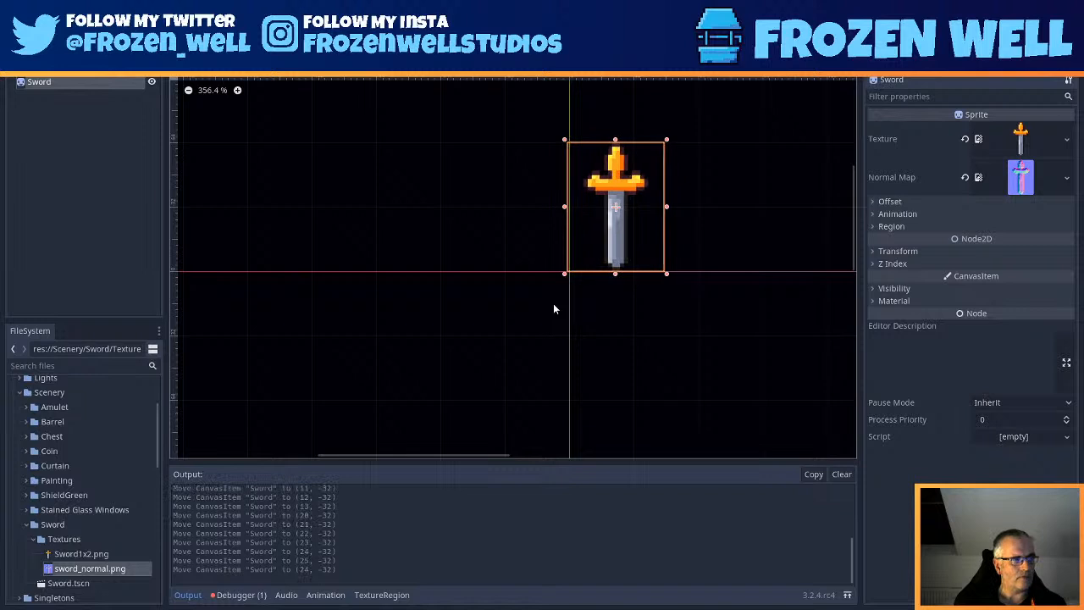
{"action": "key", "text": "Left"}
{"action": "key", "text": "Left"}
{"action": "key", "text": "Left"}
{"action": "key", "text": "Left"}
{"action": "key", "text": "Left"}
{"action": "key", "text": "Left"}
{"action": "key", "text": "Left"}
{"action": "key", "text": "Left"}
{"action": "key", "text": "Left"}
{"action": "key", "text": "Left"}
{"action": "key", "text": "Left"}
{"action": "key", "text": "Left"}
{"action": "key", "text": "Left"}
{"action": "key", "text": "Left"}
{"action": "key", "text": "Left"}
{"action": "key", "text": "Left"}
{"action": "key", "text": "Left"}
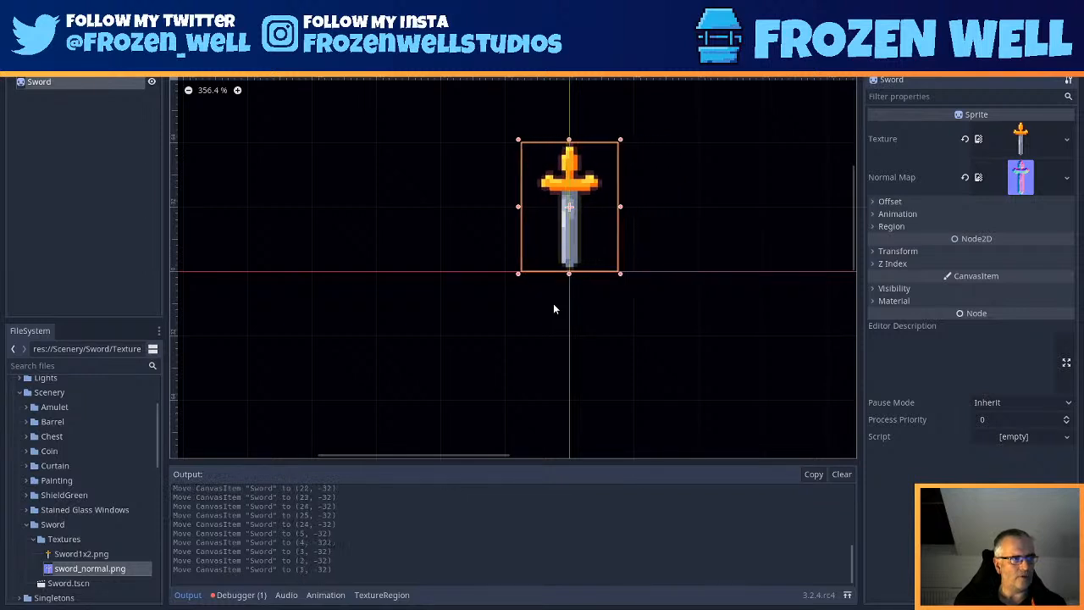
{"action": "key", "text": "ctrl+s"}
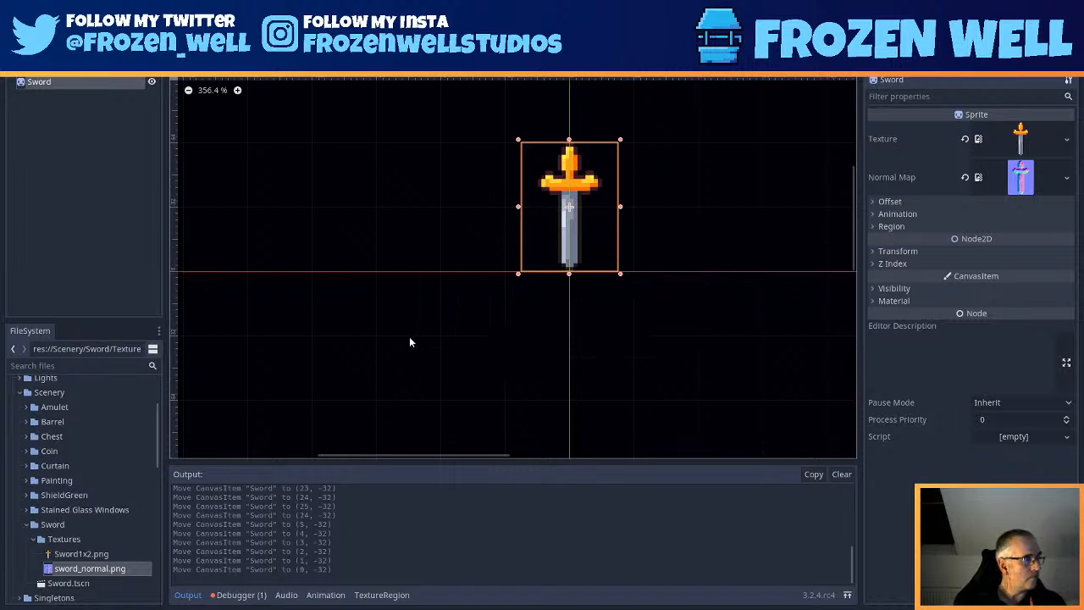
- Switch to the room scene and examine its overall layout around the starting area
{"action": "left_click", "coordinate": [241, 46]}
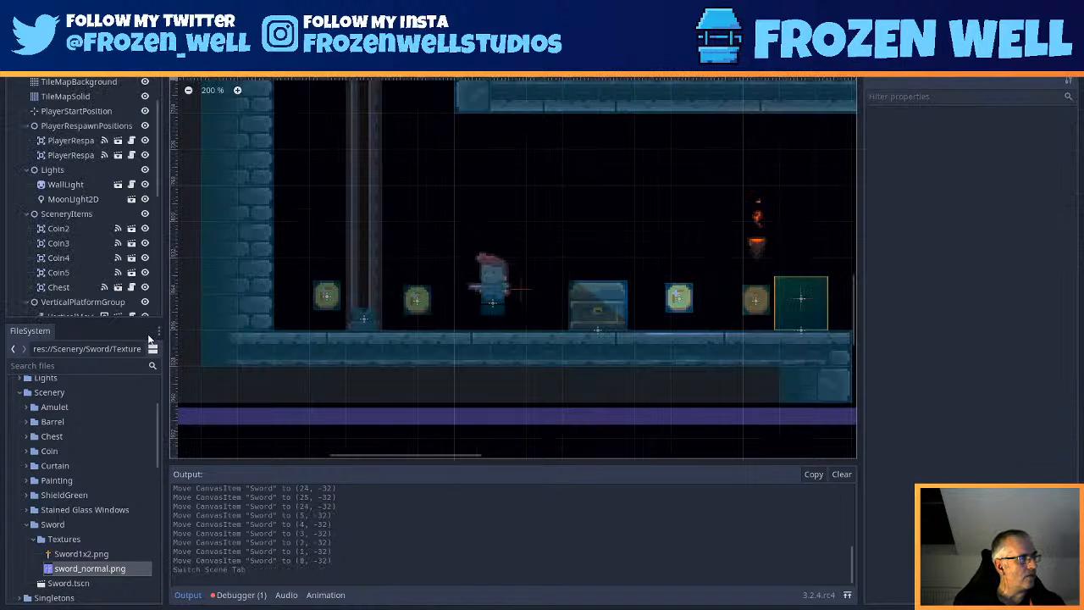
{"action": "scroll", "coordinate": [545, 211], "scroll_direction": "down", "scroll_amount": 10}
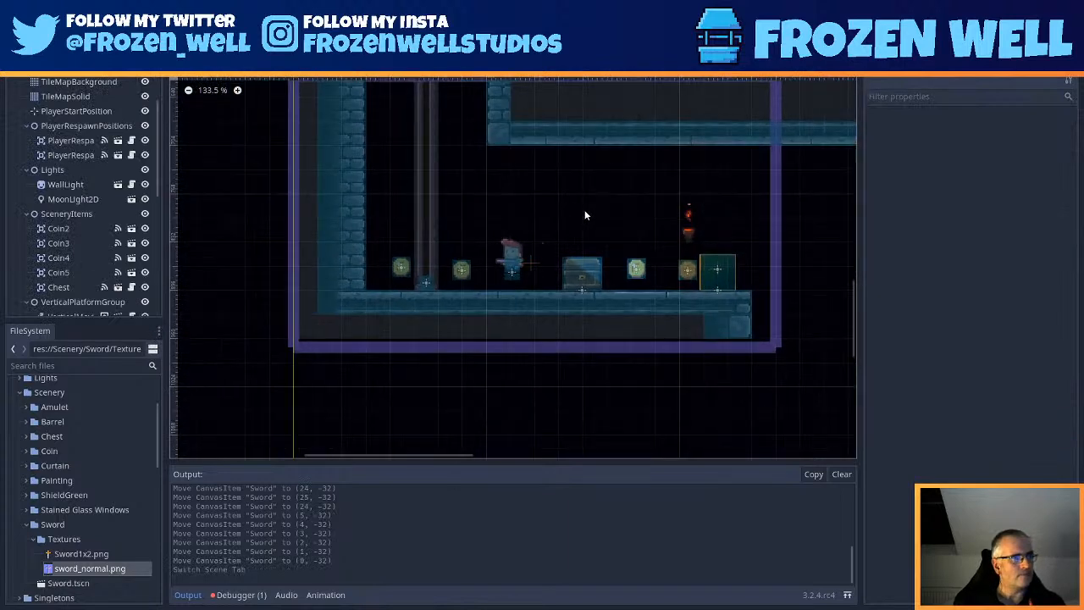
{"action": "scroll", "coordinate": [676, 257], "scroll_direction": "down", "scroll_amount": 3}
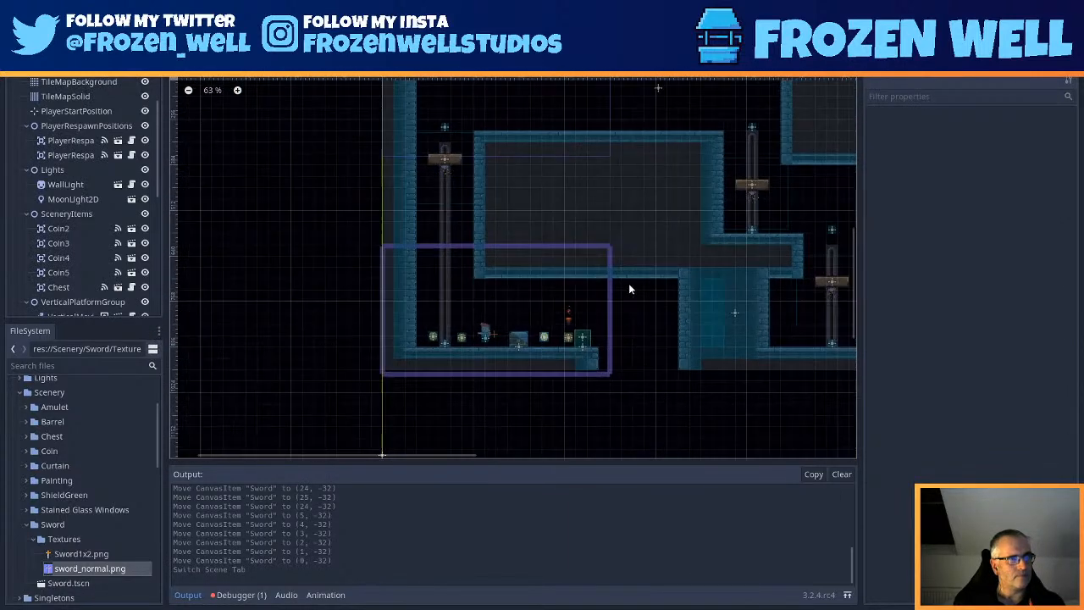
{"action": "scroll", "coordinate": [556, 314], "scroll_direction": "up", "scroll_amount": 3}
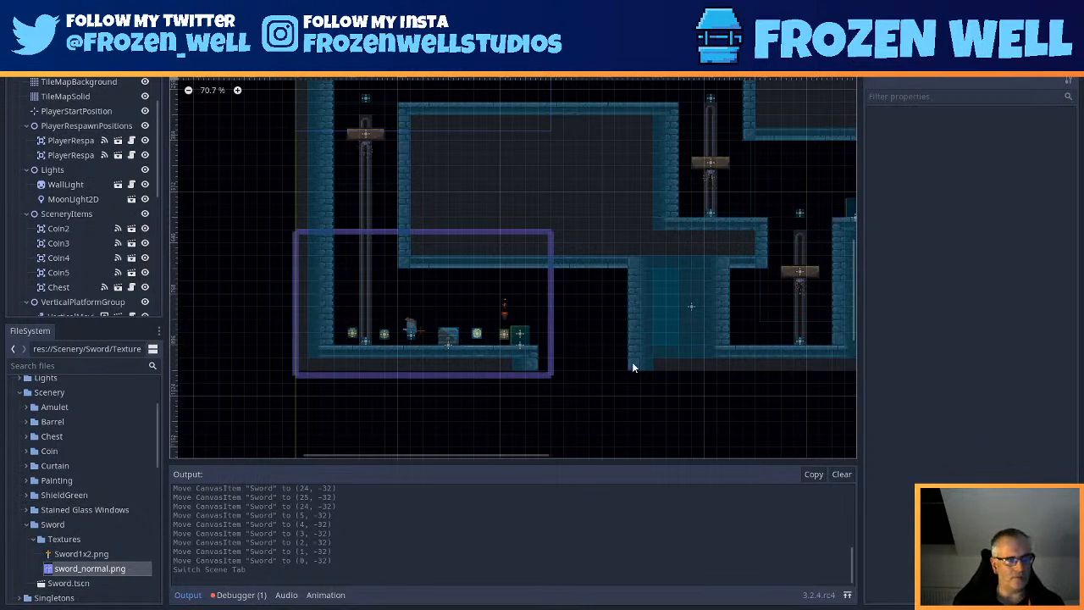
{"action": "scroll", "coordinate": [631, 361], "scroll_direction": "up", "scroll_amount": 2}
{"action": "scroll", "coordinate": [620, 306], "scroll_direction": "down", "scroll_amount": 3}
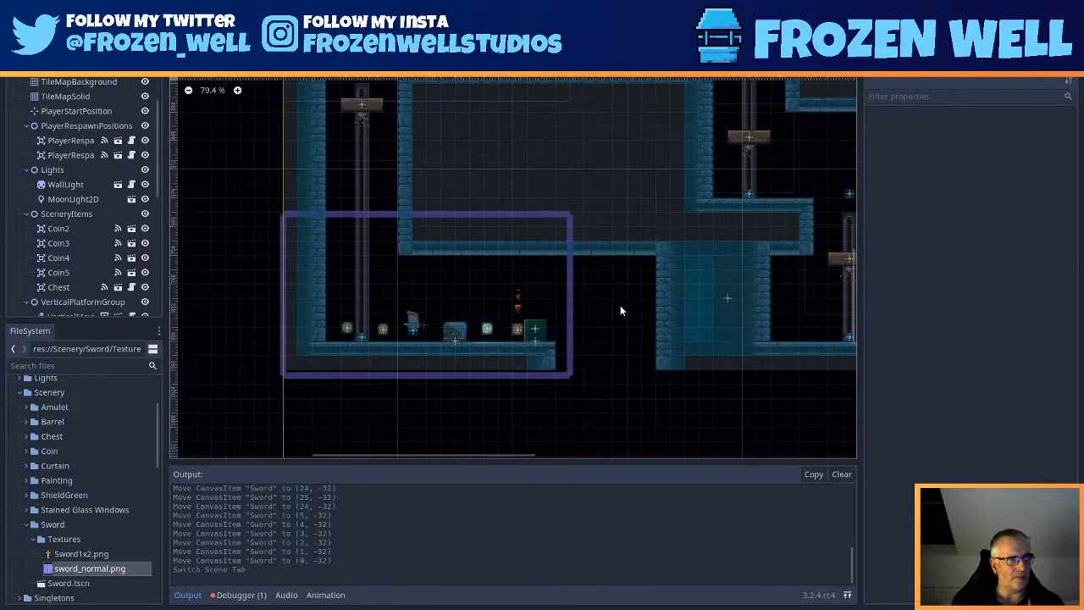
{"action": "scroll", "coordinate": [624, 310], "scroll_direction": "down", "scroll_amount": 2}
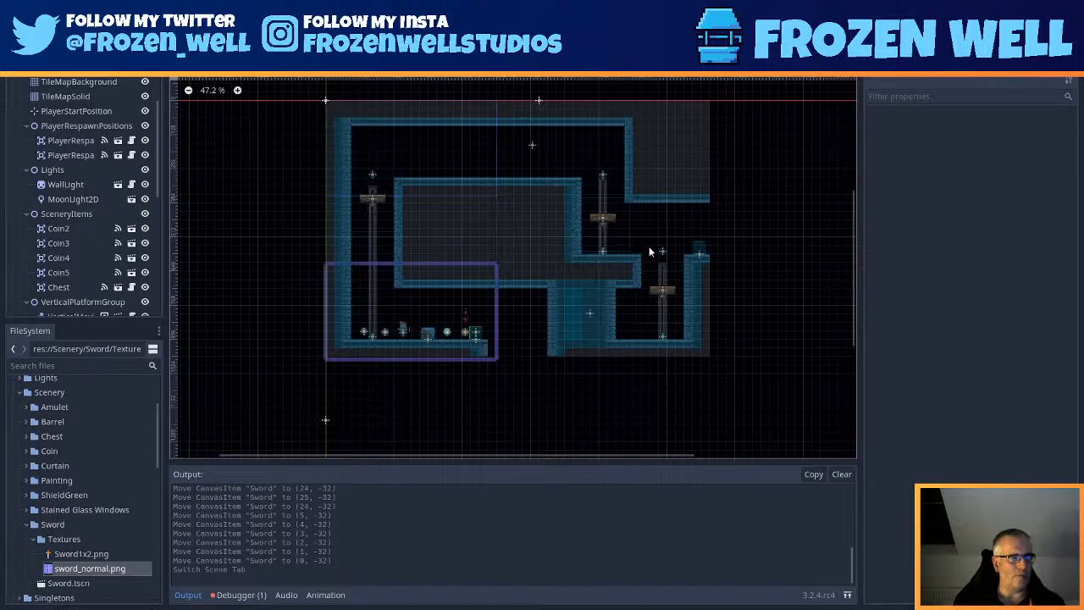
- Look through the room scenes in the WorldGeneration/The Rooms folder
{"action": "scroll", "coordinate": [94, 463], "scroll_direction": "down", "scroll_amount": 5}
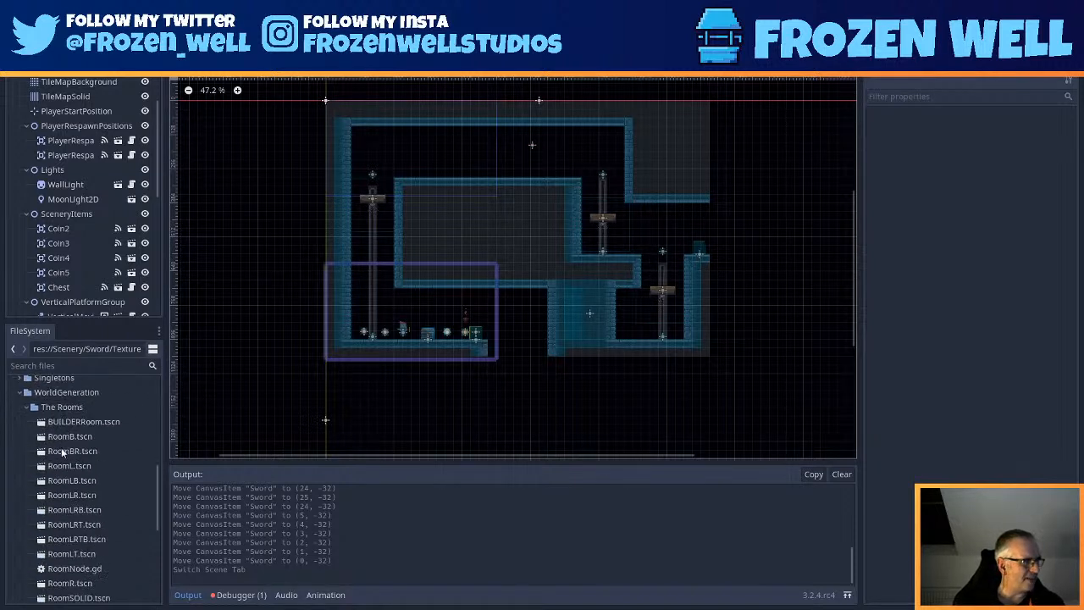
{"action": "scroll", "coordinate": [137, 439], "scroll_direction": "down", "scroll_amount": 2}
{"action": "scroll", "coordinate": [105, 386], "scroll_direction": "up", "scroll_amount": 2}
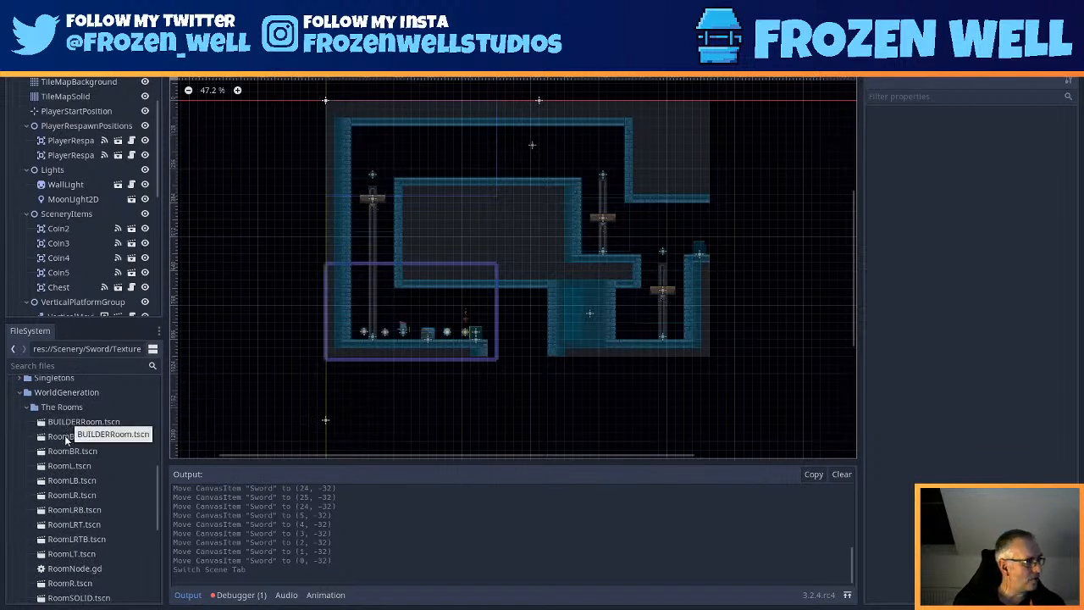
{"action": "left_click", "coordinate": [90, 553]}
{"action": "scroll", "coordinate": [103, 521], "scroll_direction": "down", "scroll_amount": 3}
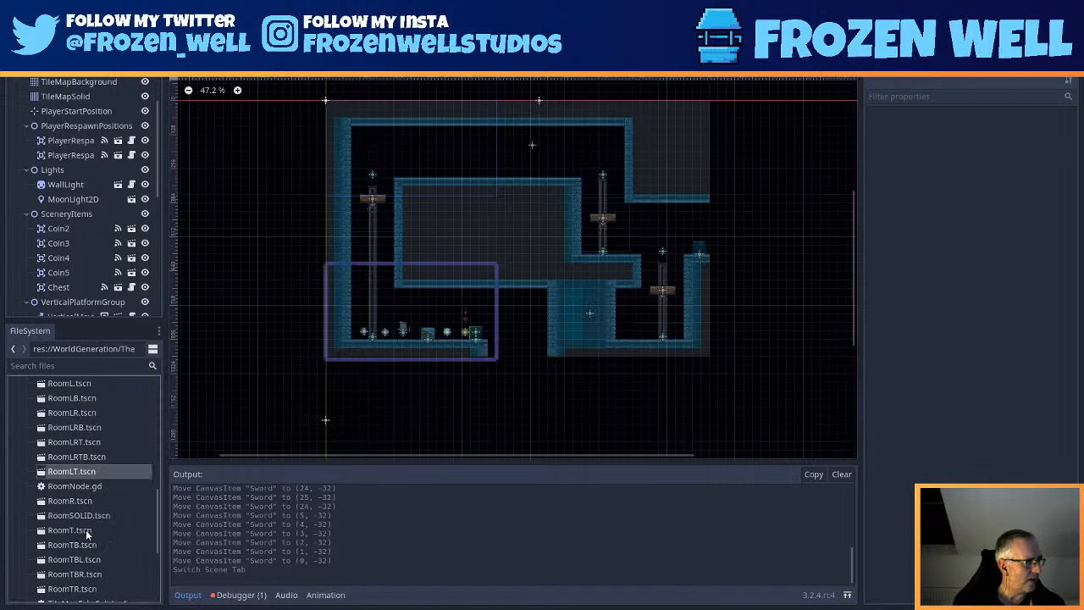
{"action": "scroll", "coordinate": [91, 586], "scroll_direction": "down", "scroll_amount": 1}
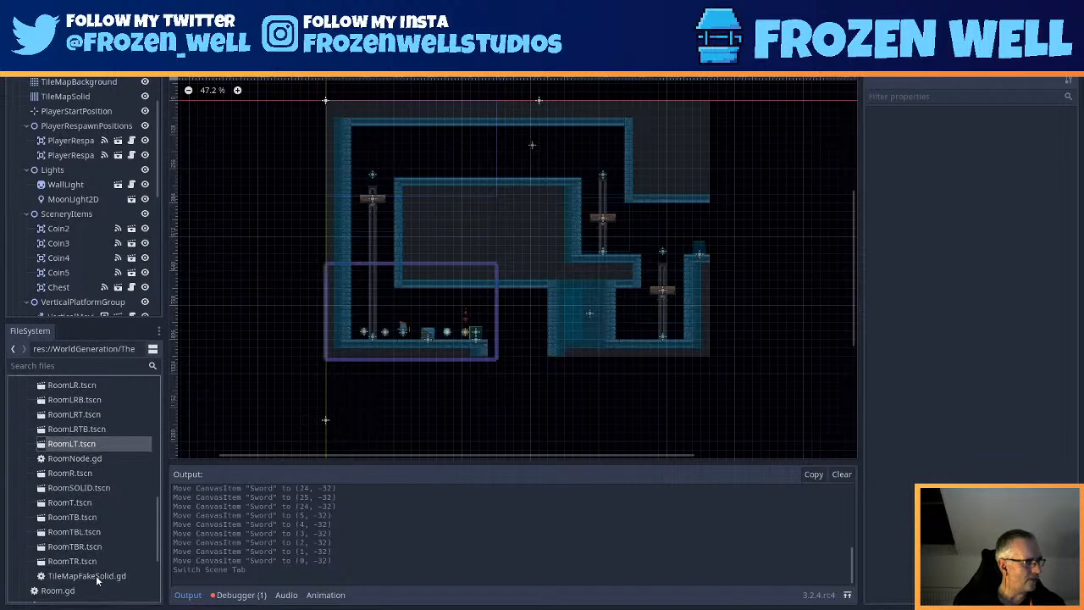
{"action": "scroll", "coordinate": [283, 431], "scroll_direction": "up", "scroll_amount": 3}
{"action": "scroll", "coordinate": [369, 312], "scroll_direction": "down", "scroll_amount": 10}
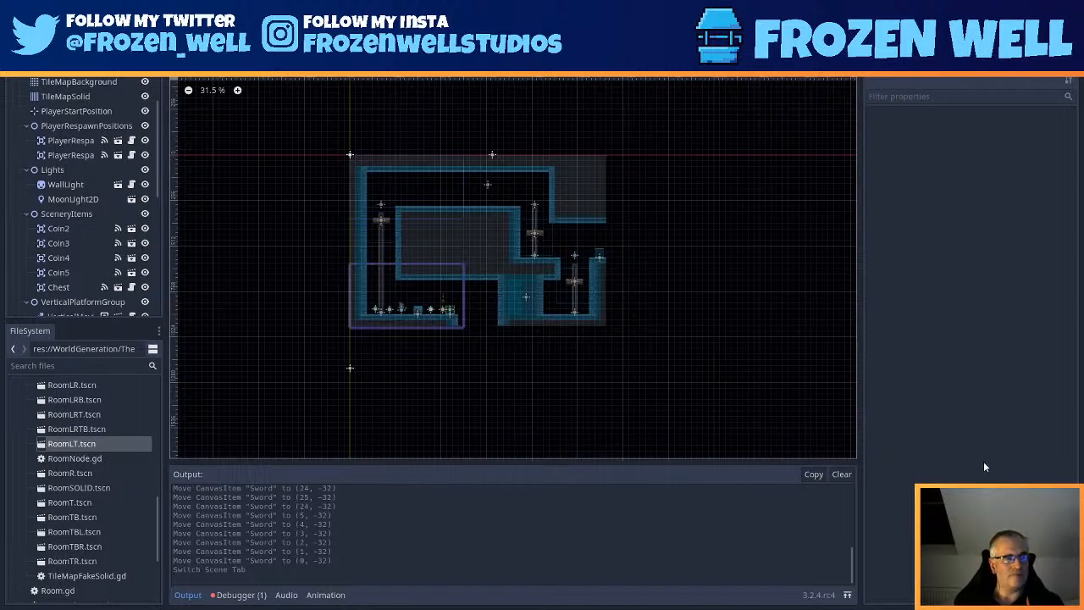
- Move the Chest to (1135, 896) so it stands on the floor of the chamber beyond the fake solid wall
{"action": "scroll", "coordinate": [339, 258], "scroll_direction": "up", "scroll_amount": 1}
{"action": "scroll", "coordinate": [445, 315], "scroll_direction": "up", "scroll_amount": 10}
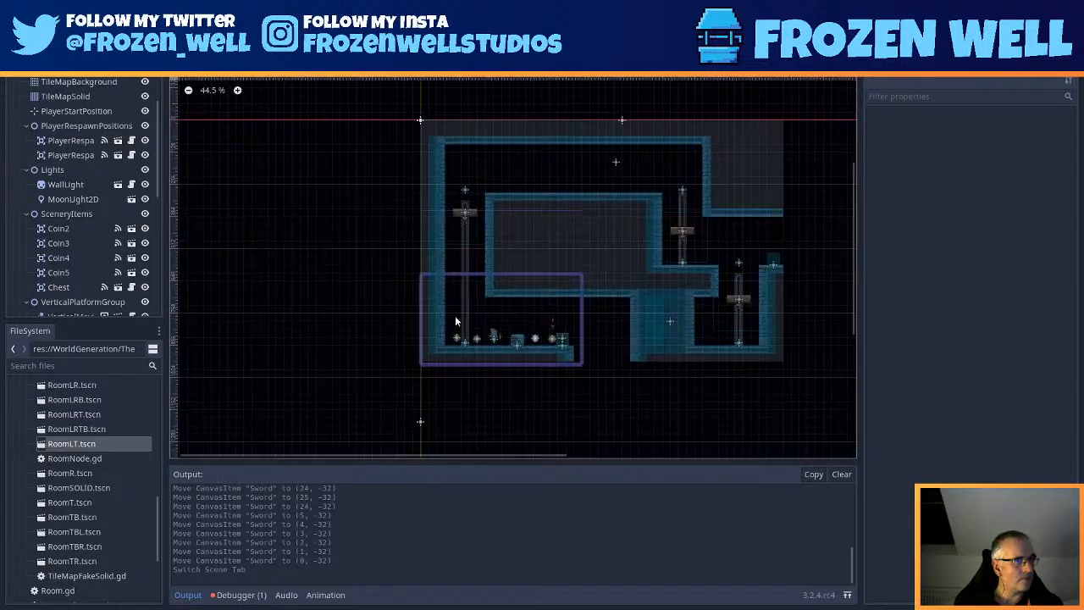
{"action": "left_click_drag", "start_coordinate": [527, 347], "coordinate": [780, 345]}
{"action": "scroll", "coordinate": [798, 348], "scroll_direction": "up", "scroll_amount": 19}
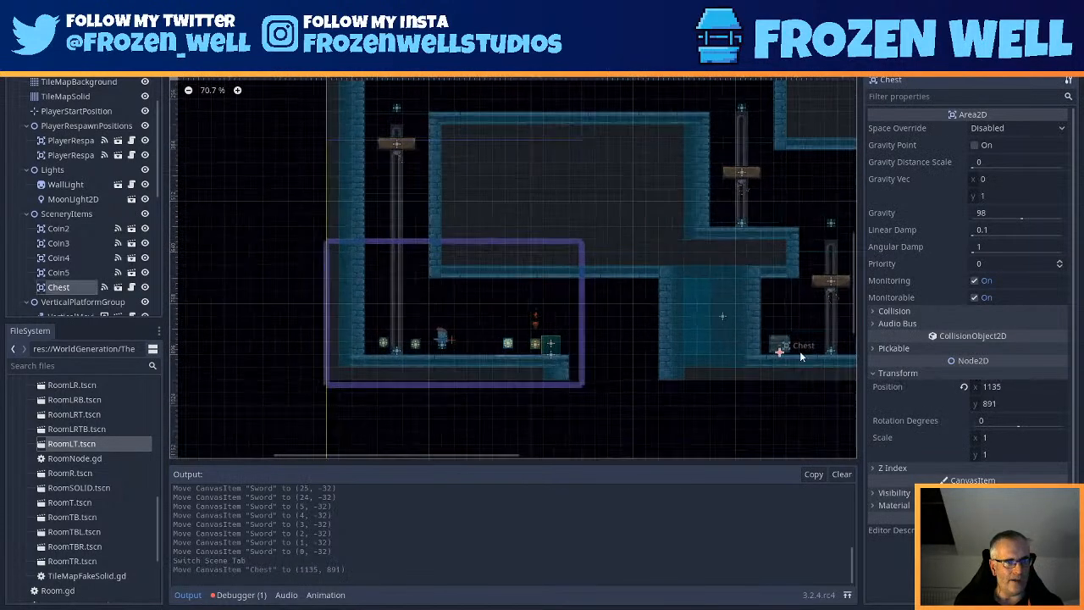
{"action": "scroll", "coordinate": [794, 353], "scroll_direction": "up", "scroll_amount": 5}
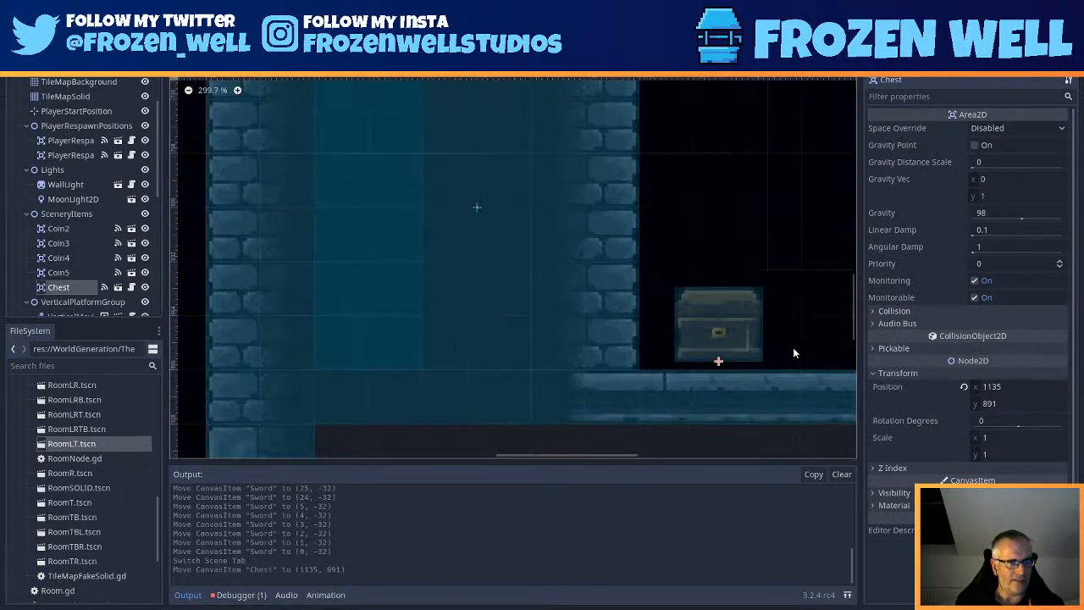
{"action": "key", "text": "Down"}
{"action": "key", "text": "Down"}
{"action": "key", "text": "Down"}
{"action": "key", "text": "Down"}
{"action": "key", "text": "Down"}
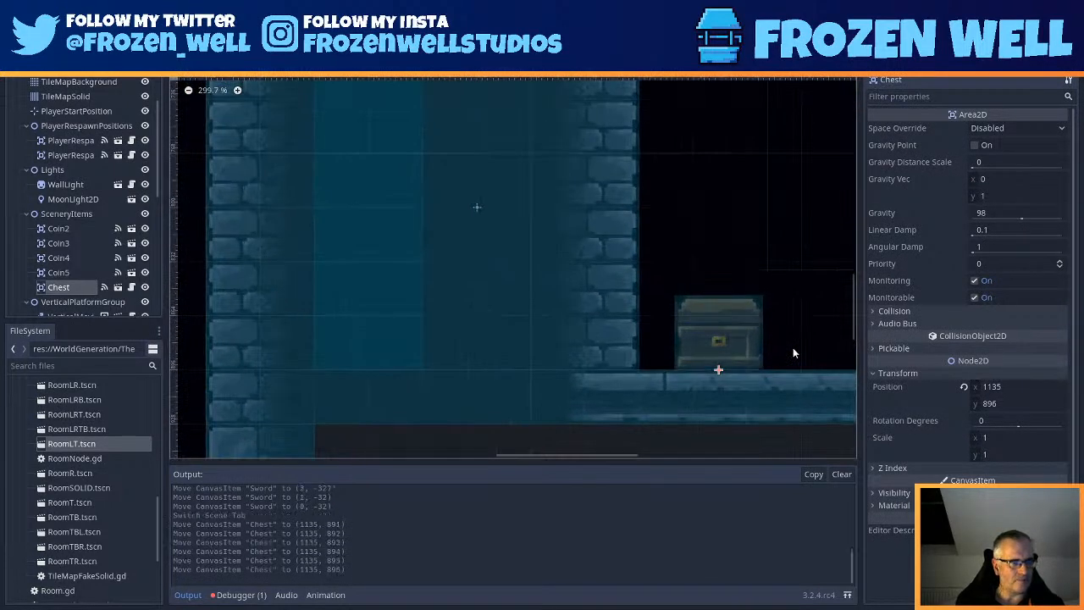
- Move the Player into the same chamber as the chest, at (1311, 873), and save the scene
{"action": "scroll", "coordinate": [508, 427], "scroll_direction": "down", "scroll_amount": 1}
{"action": "middle_click_drag", "start_coordinate": [417, 417], "coordinate": [743, 424]}
{"action": "middle_click_drag", "start_coordinate": [270, 359], "coordinate": [535, 364]}
{"action": "scroll", "coordinate": [536, 364], "scroll_direction": "down", "scroll_amount": 5}
{"action": "scroll", "coordinate": [350, 317], "scroll_direction": "down", "scroll_amount": 4}
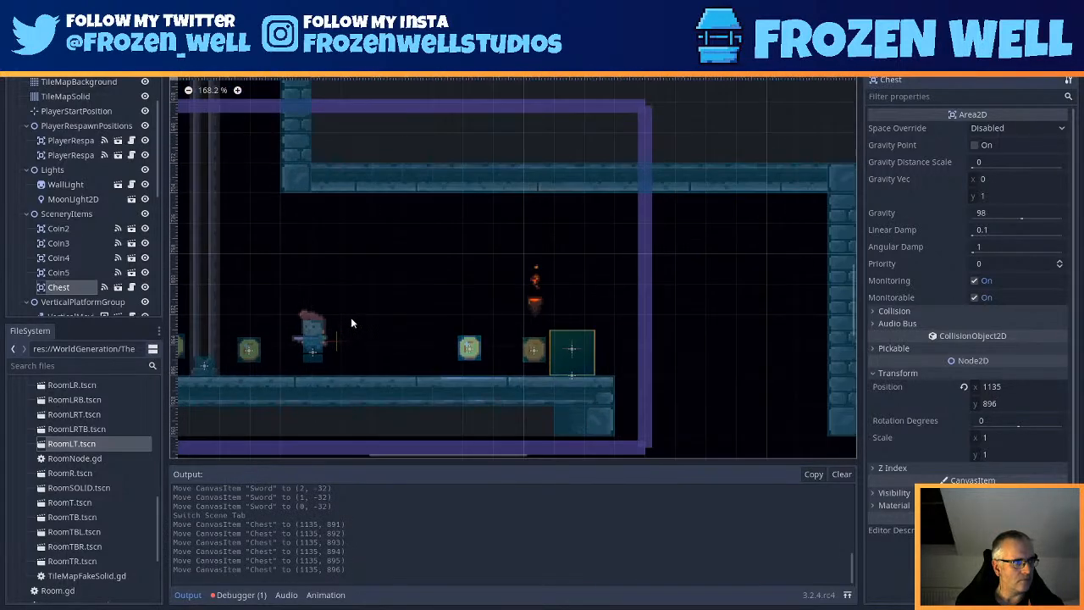
{"action": "scroll", "coordinate": [331, 323], "scroll_direction": "down", "scroll_amount": 4}
{"action": "scroll", "coordinate": [342, 322], "scroll_direction": "down", "scroll_amount": 3}
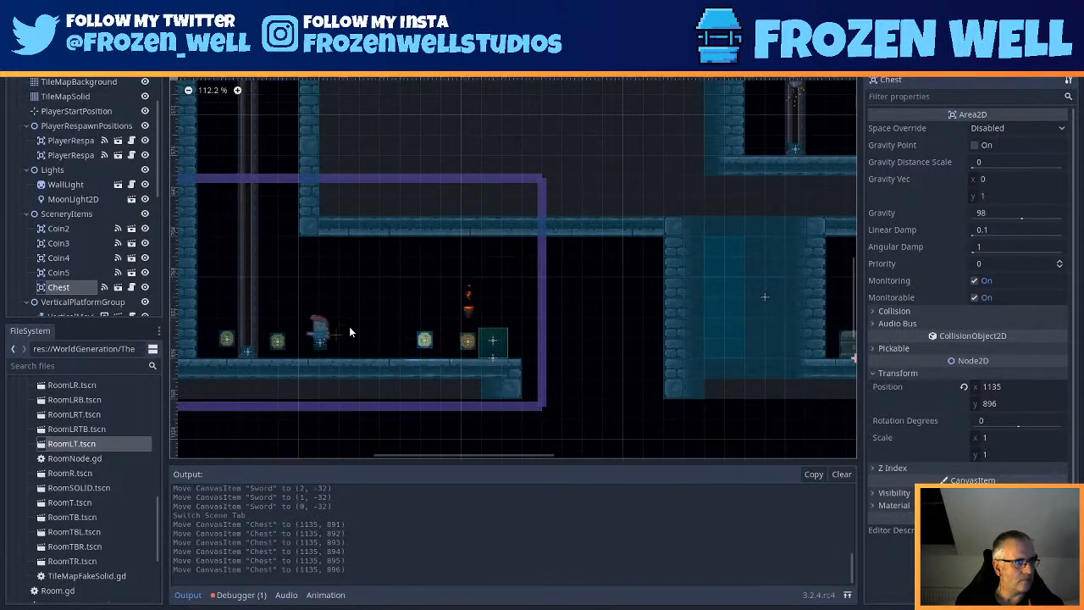
{"action": "left_click_drag", "start_coordinate": [321, 335], "coordinate": [838, 318]}
{"action": "middle_click_drag", "start_coordinate": [735, 345], "coordinate": [445, 346]}
{"action": "left_click_drag", "start_coordinate": [542, 305], "coordinate": [676, 333]}
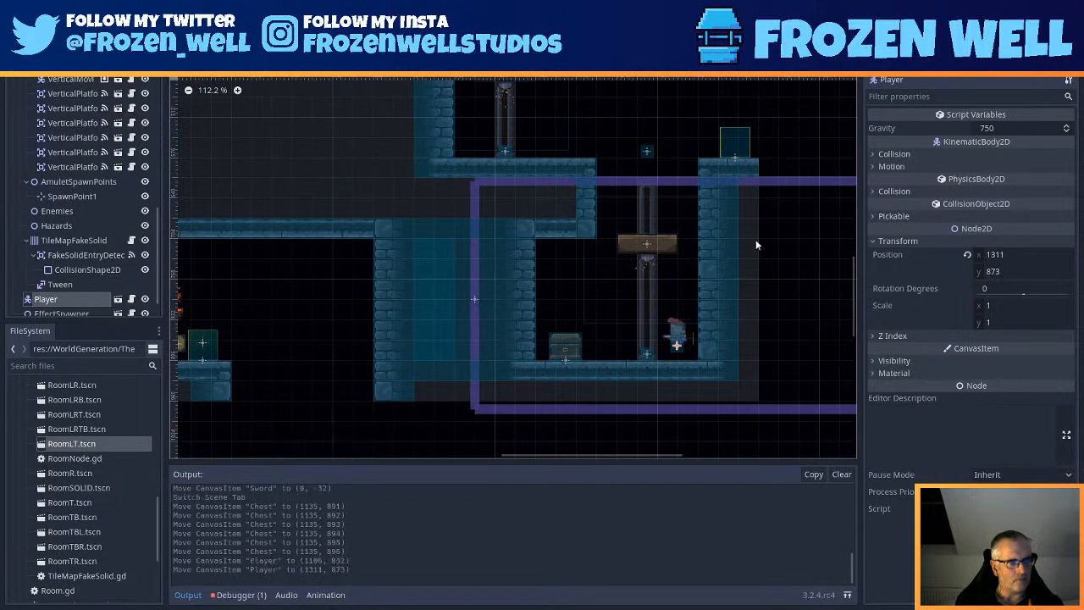
{"action": "key", "text": "ctrl+s"}
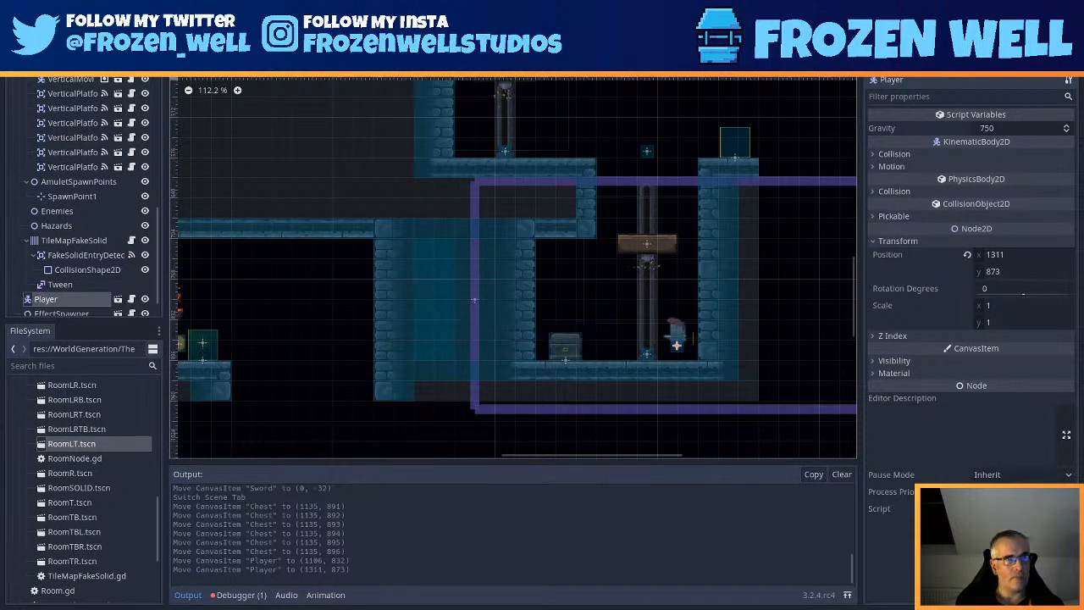
- Run the game and walk the player towards the chest to test the new placement
{"action": "key", "text": "F5"}
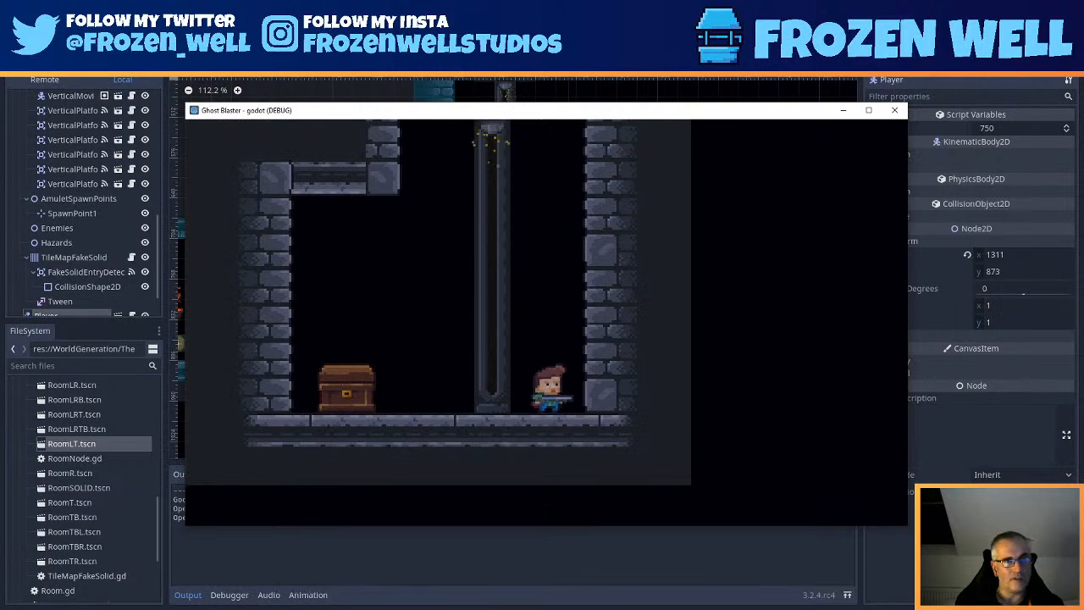
{"action": "key", "text": "Left"}
{"action": "key", "text": "Right"}
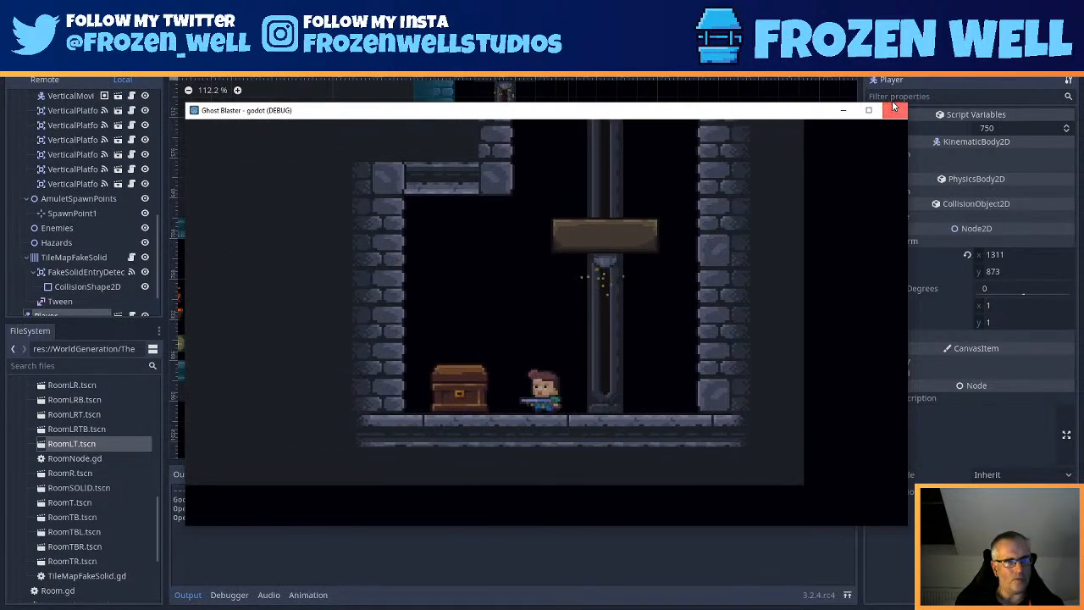
- Stop the test run and move the Chest into the area covered by the fake solid wall, at about (981, 893)
{"action": "left_click", "coordinate": [893, 110]}
{"action": "scroll", "coordinate": [110, 264], "scroll_direction": "up", "scroll_amount": 5}
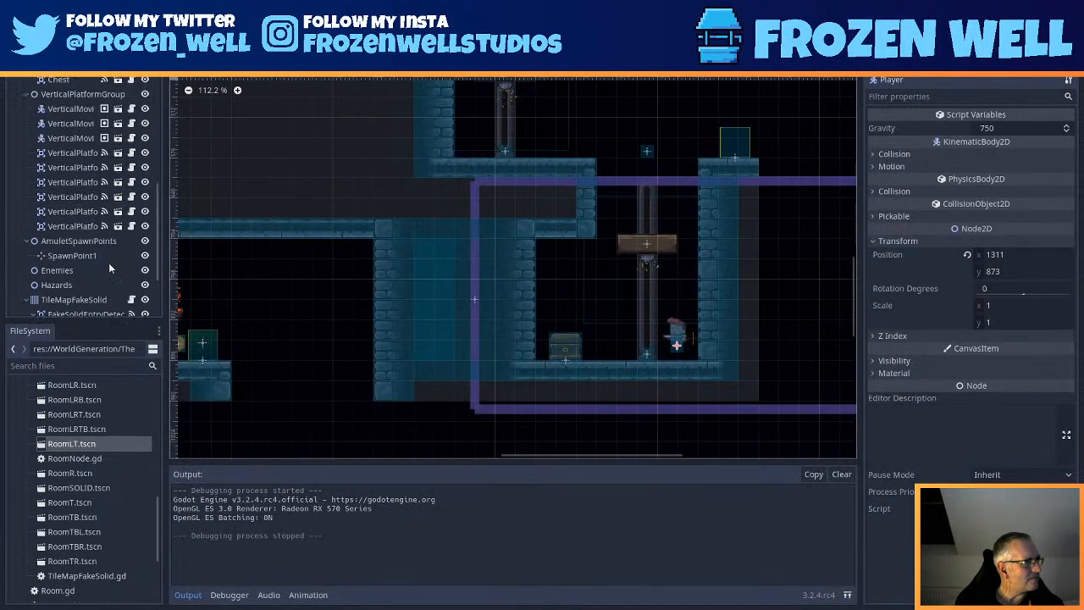
{"action": "scroll", "coordinate": [116, 252], "scroll_direction": "up", "scroll_amount": 2}
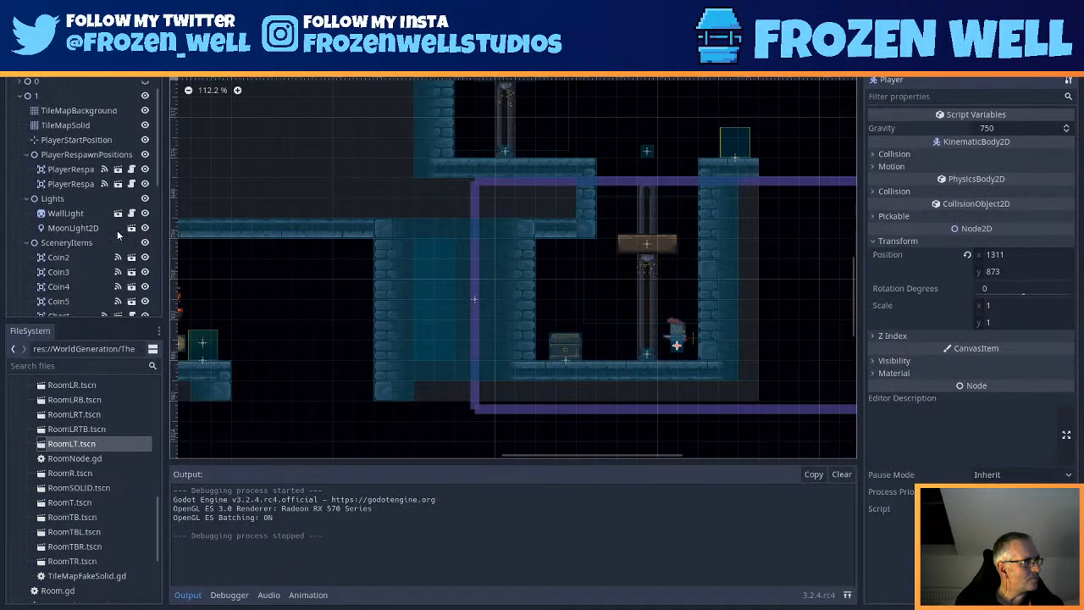
{"action": "scroll", "coordinate": [94, 191], "scroll_direction": "down", "scroll_amount": 8}
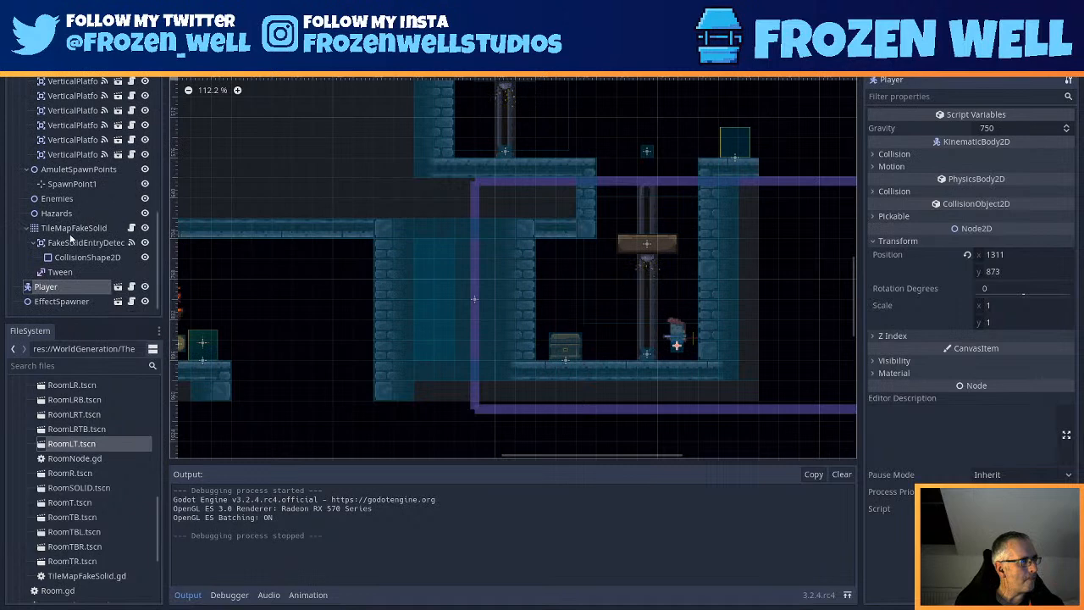
{"action": "left_click", "coordinate": [72, 229]}
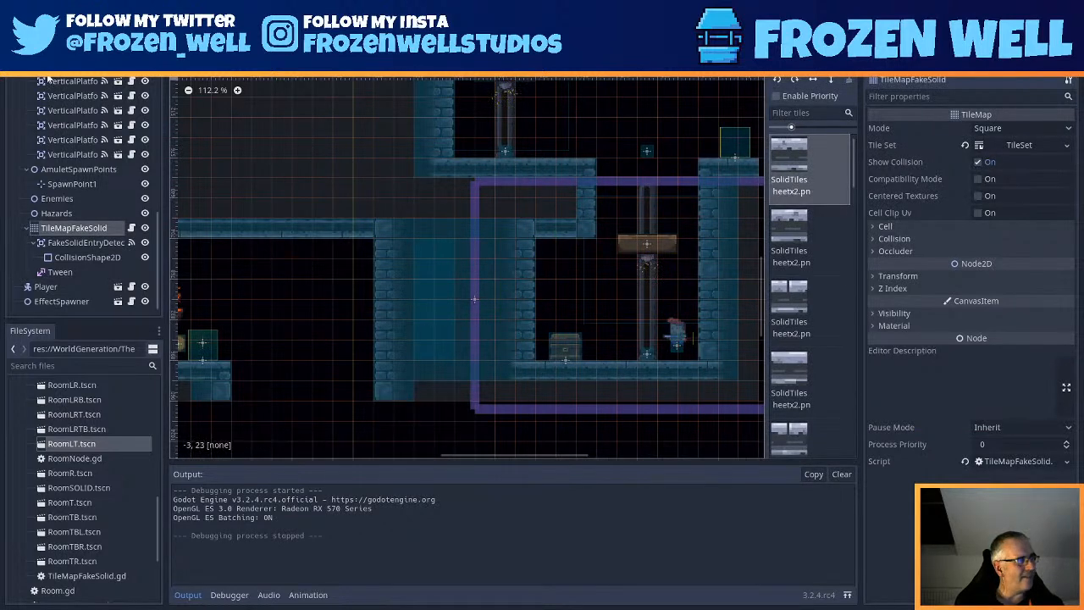
{"action": "left_click", "coordinate": [61, 198]}
{"action": "left_click_drag", "start_coordinate": [565, 350], "coordinate": [464, 347]}
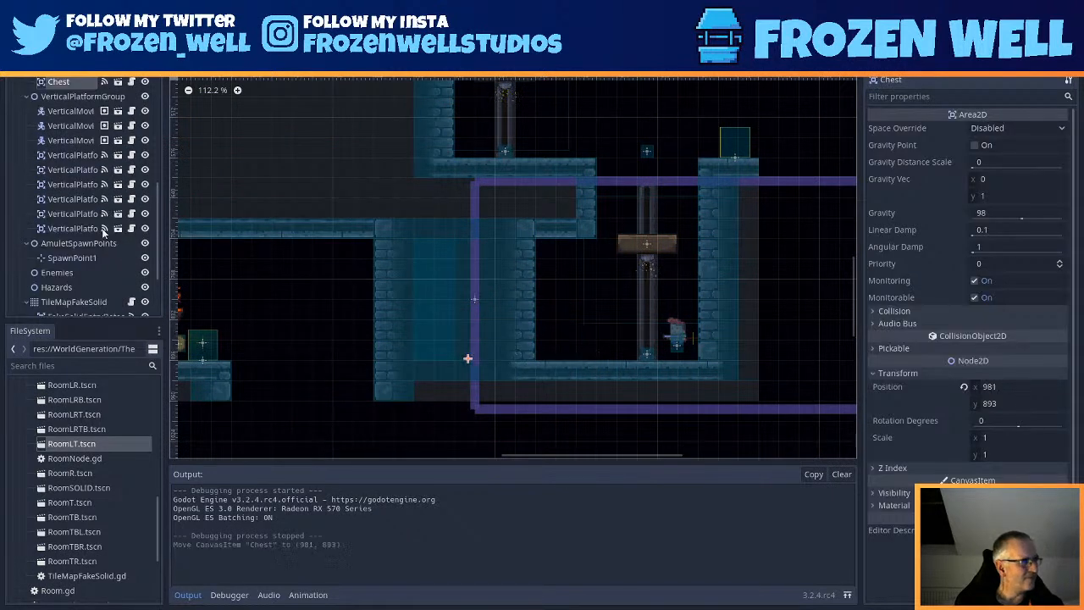
- Hide TileMapFakeSolid and position the Chest on the floor of the concealed area at (1009, 896)
{"action": "scroll", "coordinate": [146, 286], "scroll_direction": "down", "scroll_amount": 2}
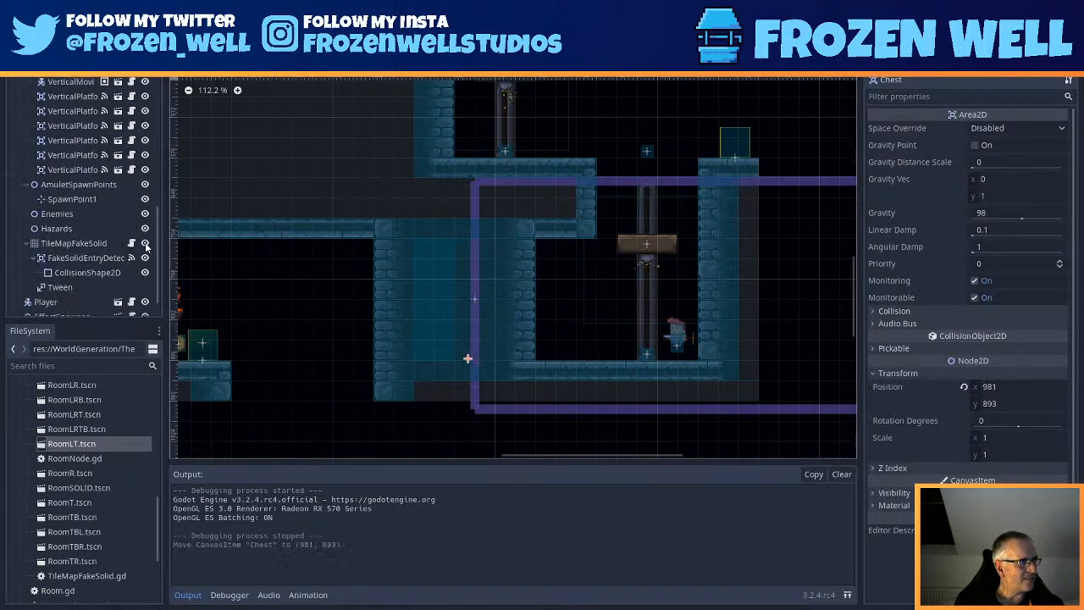
{"action": "left_click", "coordinate": [144, 243]}
{"action": "scroll", "coordinate": [466, 311], "scroll_direction": "up", "scroll_amount": 3}
{"action": "left_click_drag", "start_coordinate": [458, 356], "coordinate": [489, 359]}
{"action": "scroll", "coordinate": [489, 359], "scroll_direction": "up", "scroll_amount": 3}
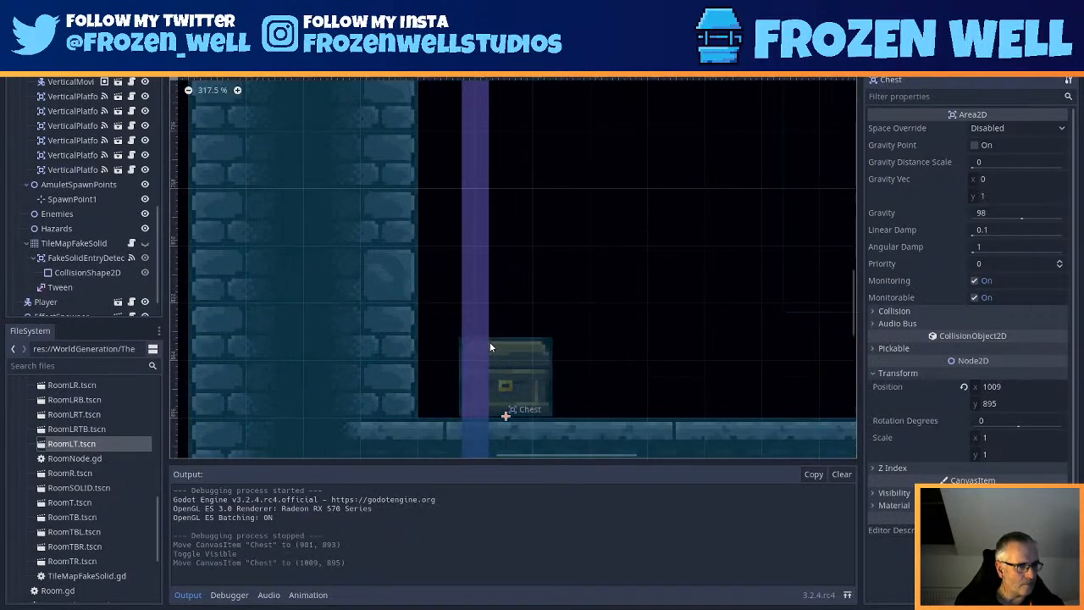
{"action": "left_click", "coordinate": [490, 346]}
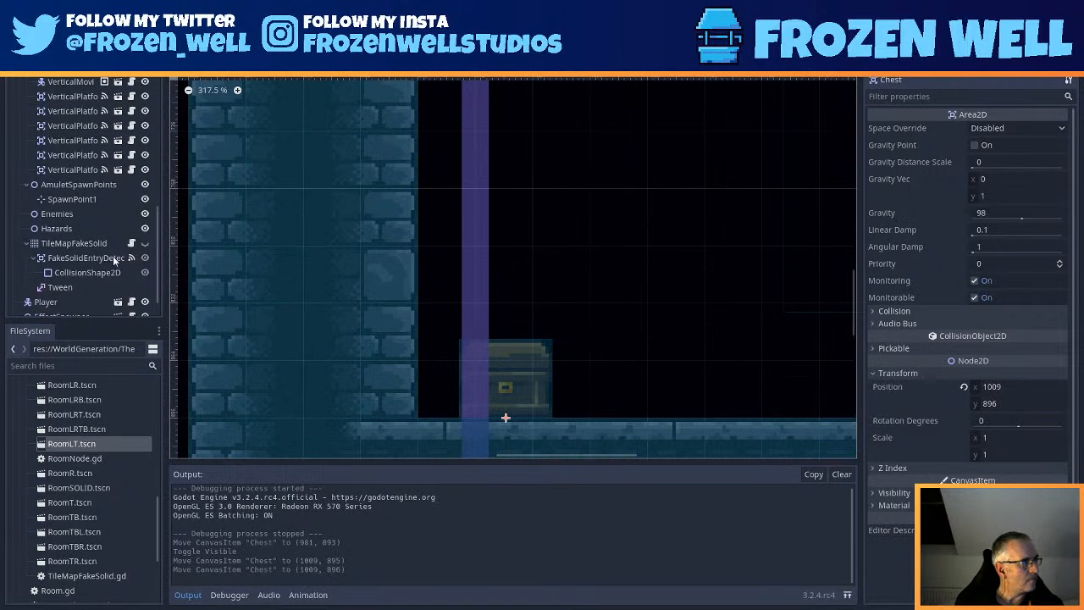
- Make TileMapFakeSolid visible again and save the scene
{"action": "left_click", "coordinate": [145, 243]}
{"action": "scroll", "coordinate": [588, 258], "scroll_direction": "down", "scroll_amount": 2}
{"action": "key", "text": "ctrl+s"}
- Run the game, walk the player through the fake solid wall to test opening the hidden chest, and close the game window
{"action": "key", "text": "F5"}
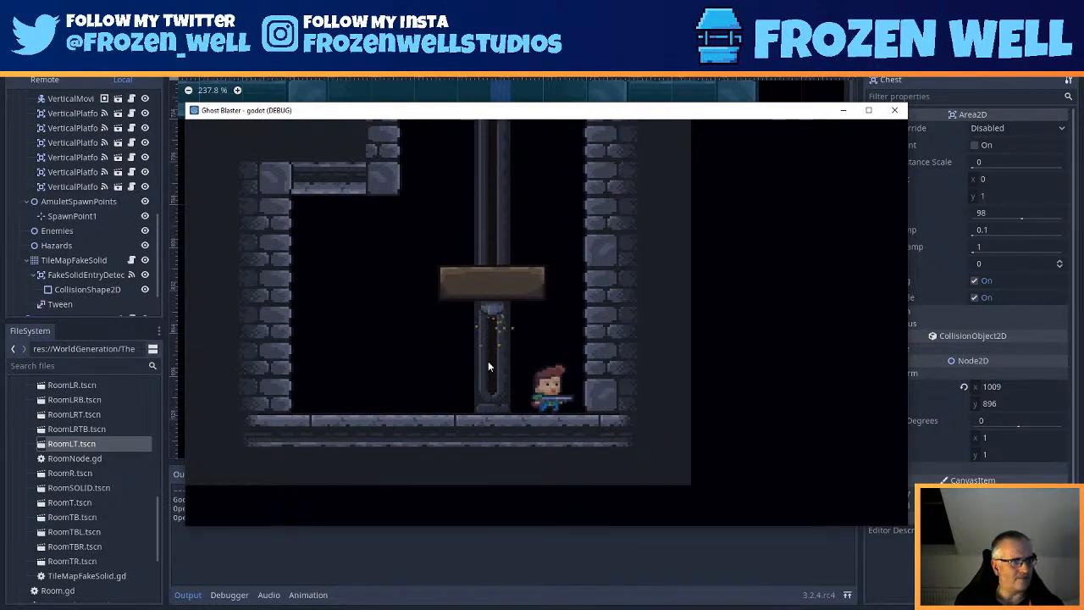
{"action": "key", "text": "Left"}
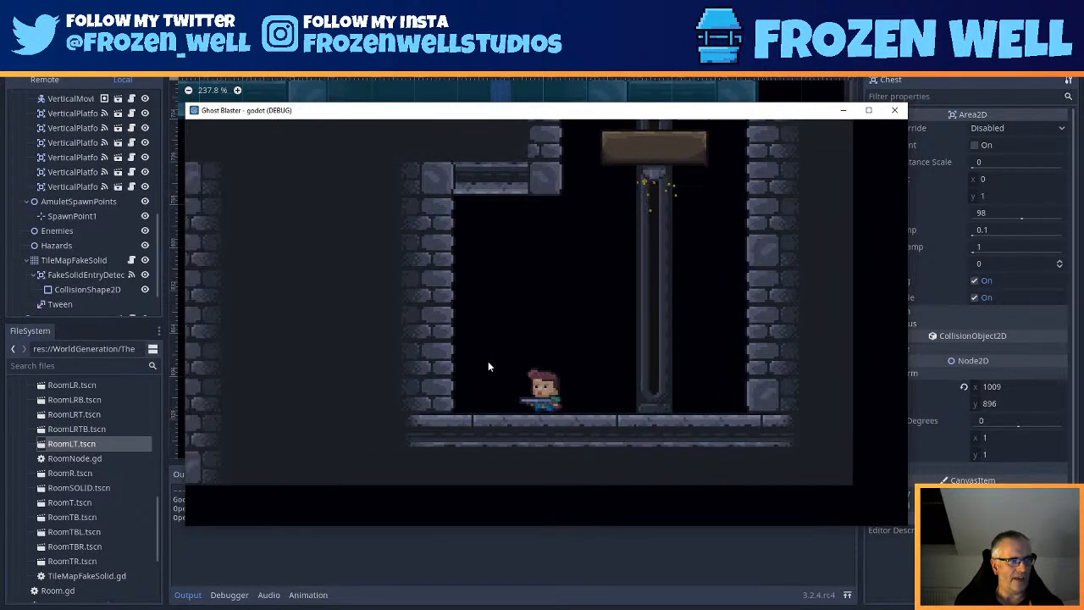
{"action": "key", "text": "Left"}
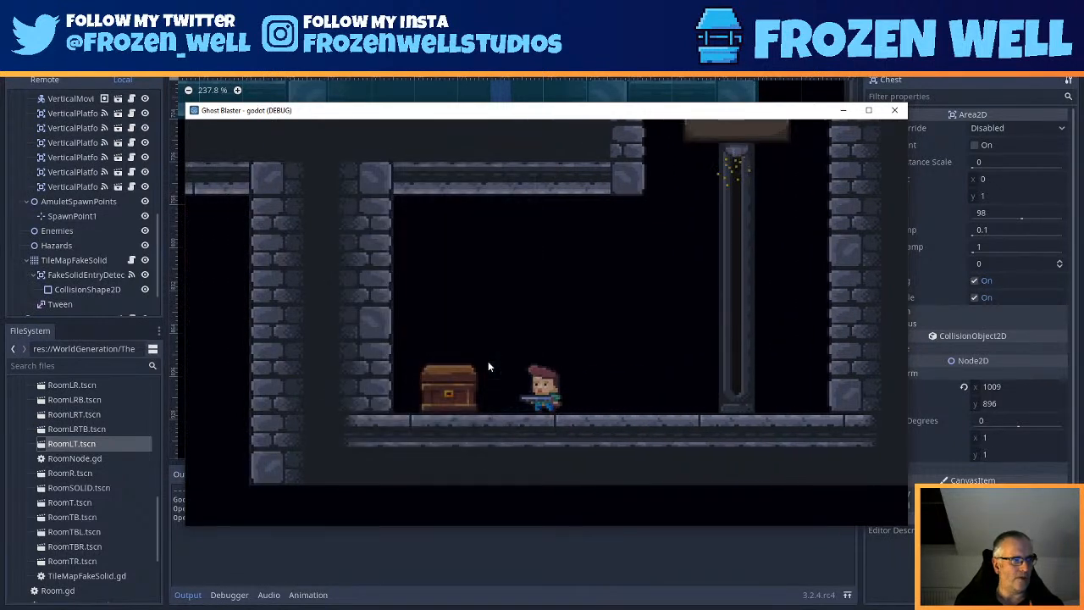
{"action": "key", "text": "Left"}
{"action": "key", "text": "Right"}
{"action": "key", "text": "Left"}
{"action": "key", "text": "Right"}
{"action": "key", "text": "Left"}
{"action": "key", "text": "Right"}
{"action": "key", "text": "Left"}
{"action": "key", "text": "Right"}
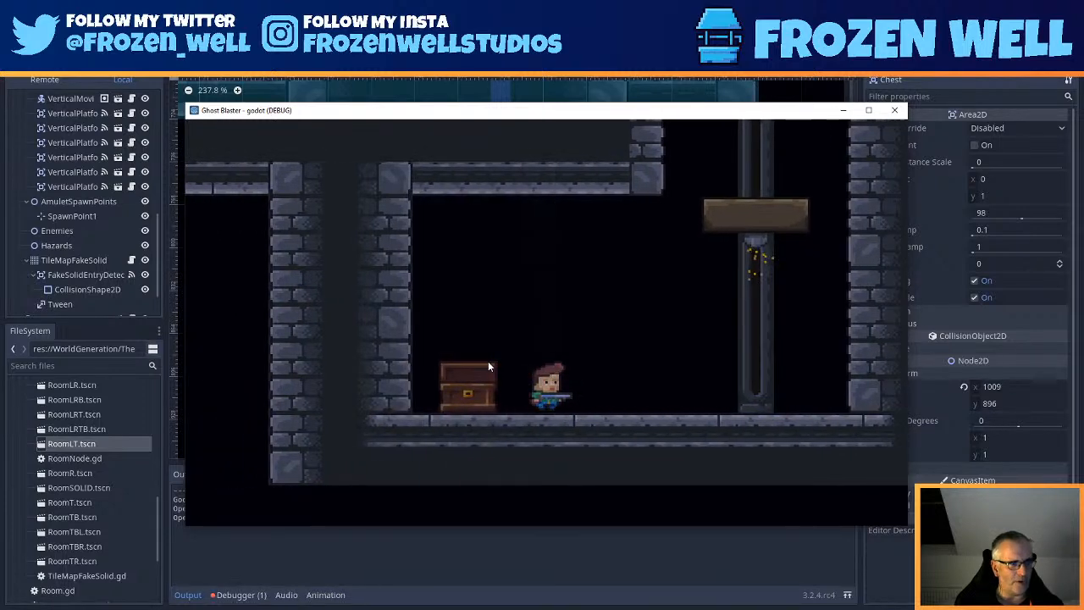
{"action": "key", "text": "Left"}
{"action": "key", "text": "Right"}
{"action": "key", "text": "Left"}
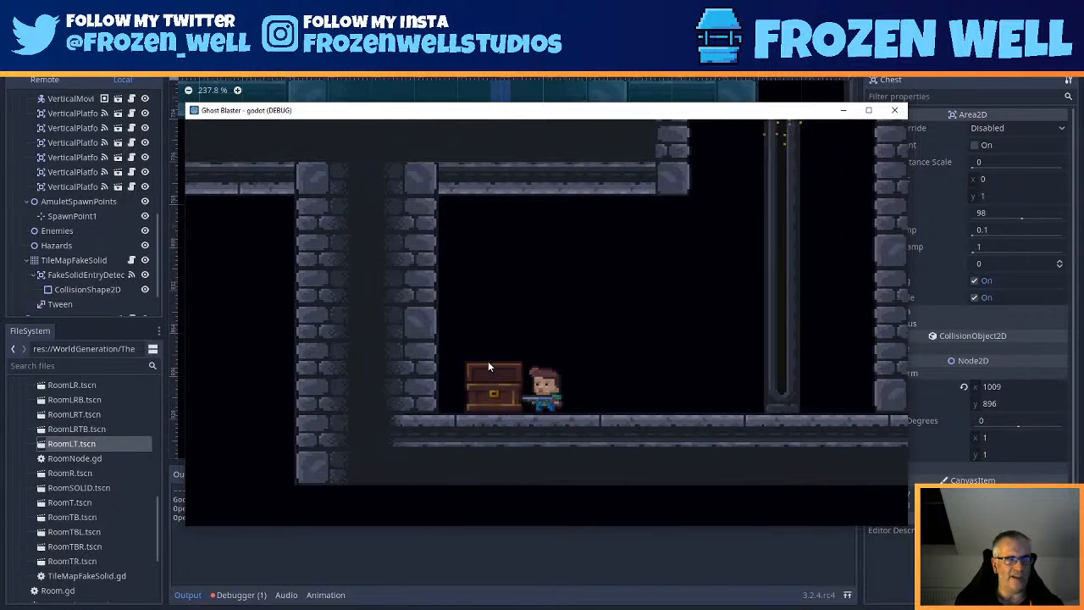
{"action": "left_click", "coordinate": [899, 112]}
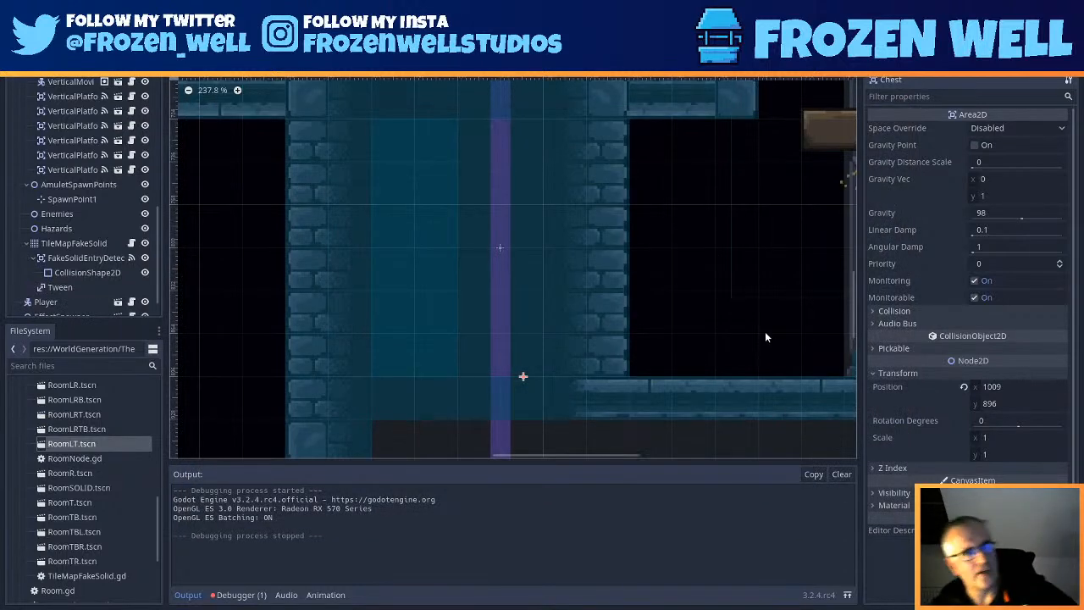
- Examine the whole room layout around the fake solid wall, the hidden chest and the vertical platforms
{"action": "scroll", "coordinate": [508, 297], "scroll_direction": "down", "scroll_amount": 4}
{"action": "scroll", "coordinate": [533, 313], "scroll_direction": "down", "scroll_amount": 6}
{"action": "middle_click_drag", "start_coordinate": [537, 364], "coordinate": [694, 370]}
{"action": "scroll", "coordinate": [476, 339], "scroll_direction": "down", "scroll_amount": 2}
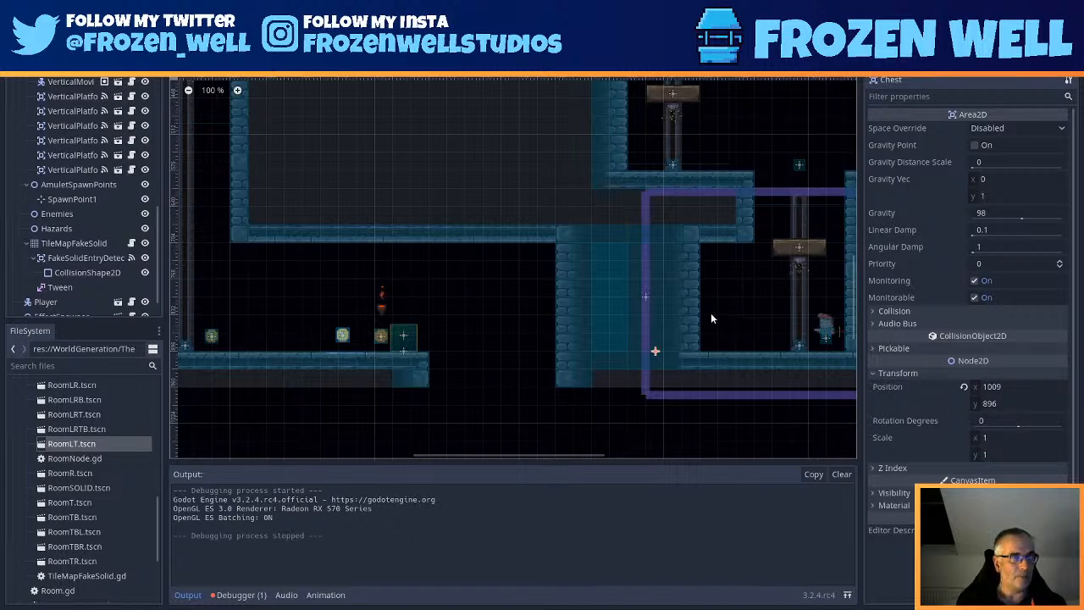
{"action": "scroll", "coordinate": [542, 330], "scroll_direction": "down", "scroll_amount": 2}
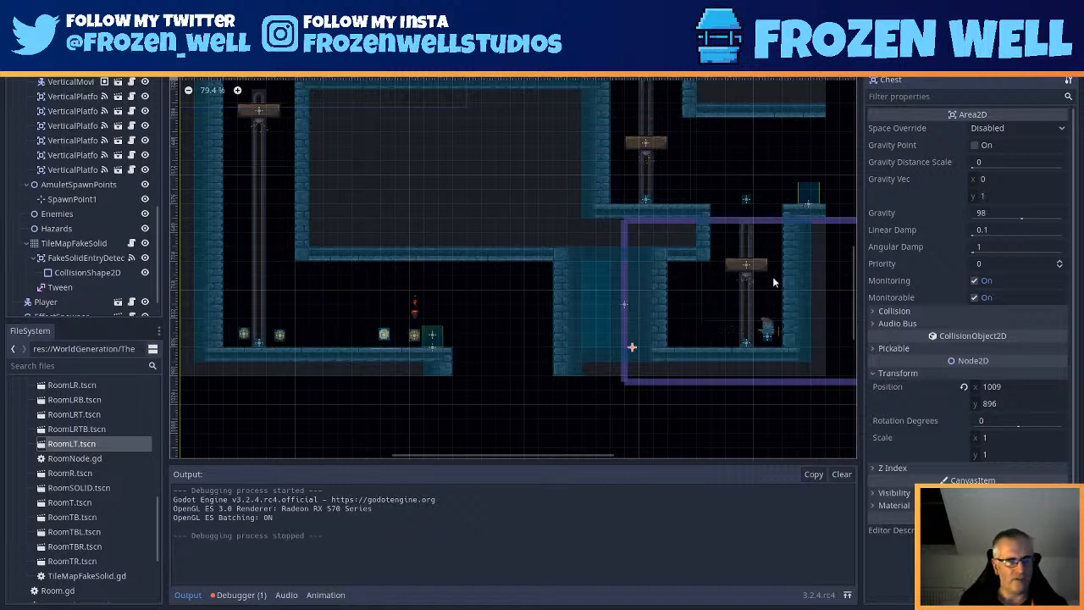
{"action": "scroll", "coordinate": [618, 288], "scroll_direction": "down", "scroll_amount": 3}
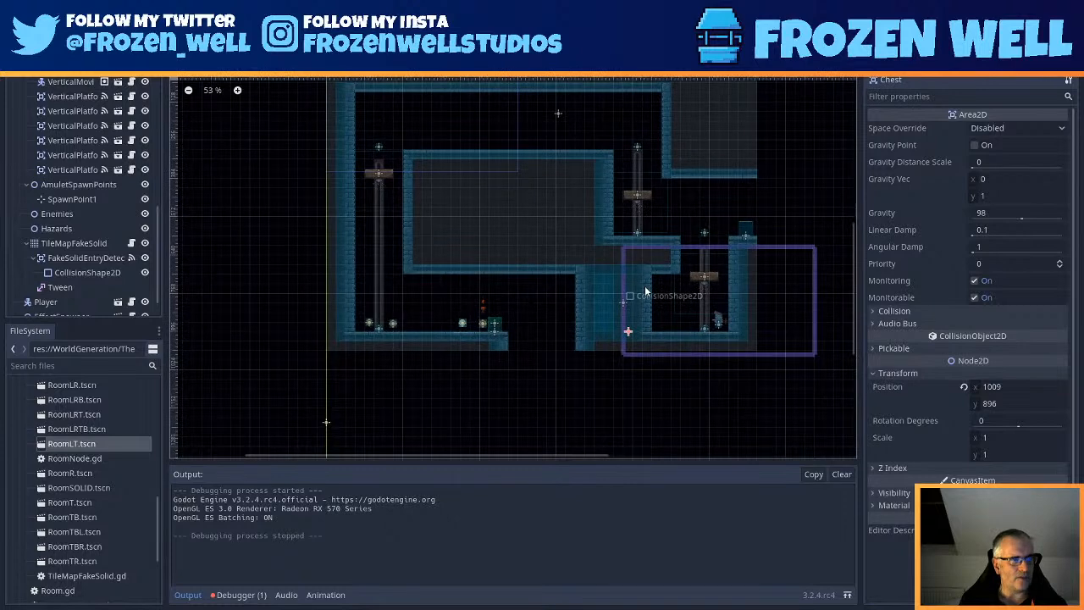
{"action": "middle_click_drag", "start_coordinate": [645, 299], "coordinate": [619, 340]}
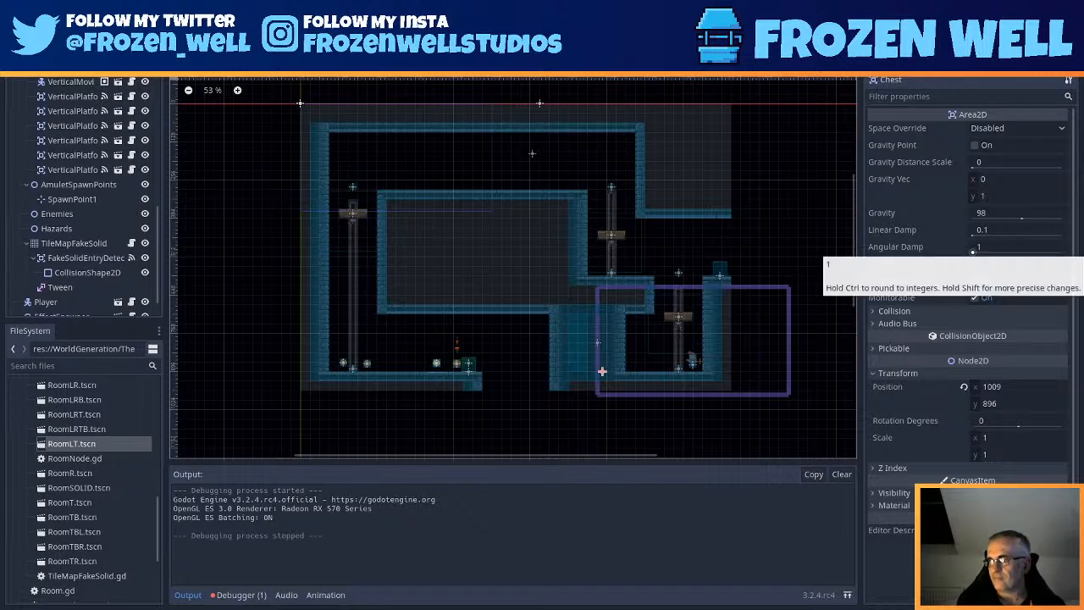
{"action": "scroll", "coordinate": [542, 321], "scroll_direction": "down", "scroll_amount": 1}
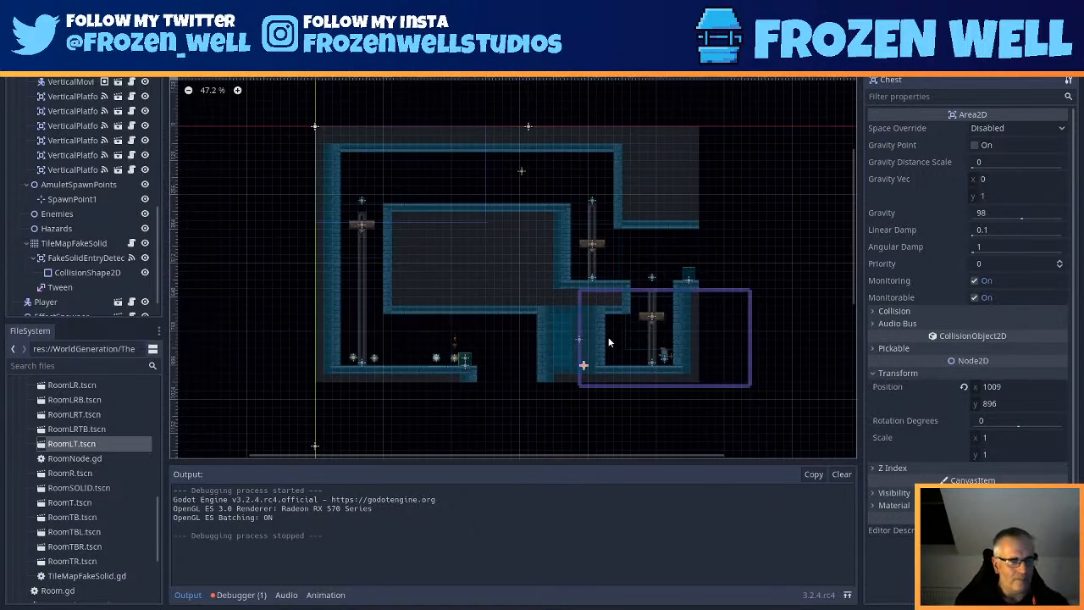
{"action": "scroll", "coordinate": [633, 335], "scroll_direction": "up", "scroll_amount": 1}
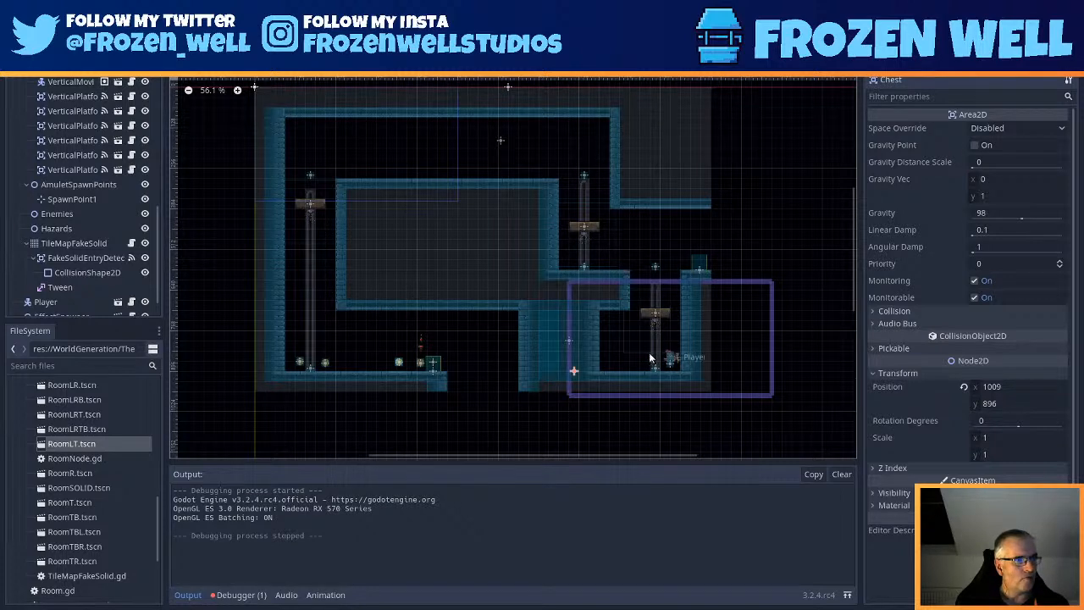
- Delete the Coin2 and Coin3 nodes near the wall torch on the room's lower floor
{"action": "scroll", "coordinate": [664, 359], "scroll_direction": "up", "scroll_amount": 3}
{"action": "middle_click_drag", "start_coordinate": [475, 360], "coordinate": [578, 385]}
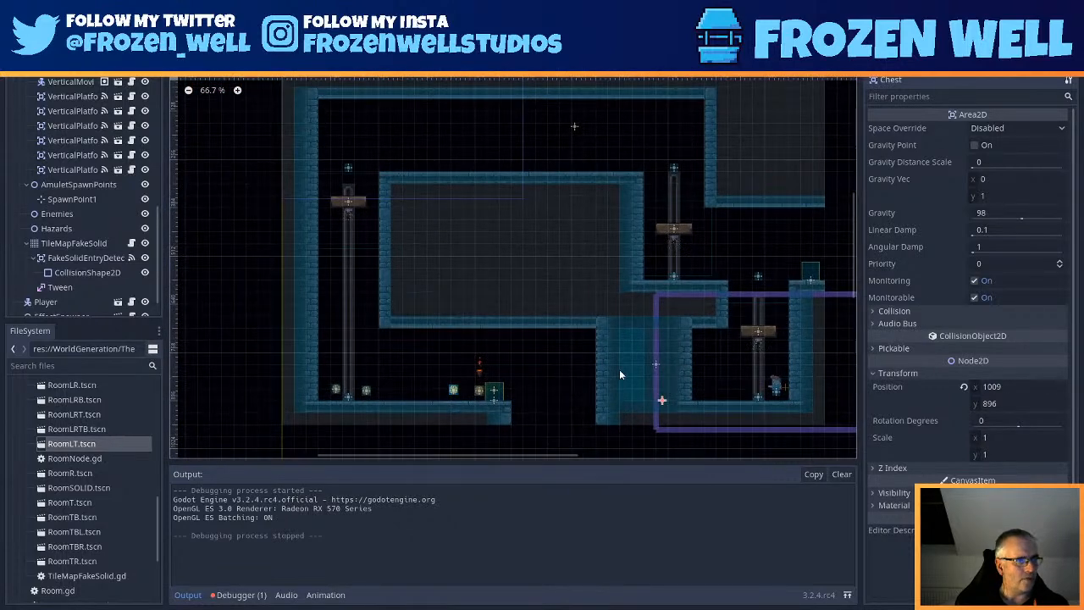
{"action": "scroll", "coordinate": [403, 386], "scroll_direction": "up", "scroll_amount": 6}
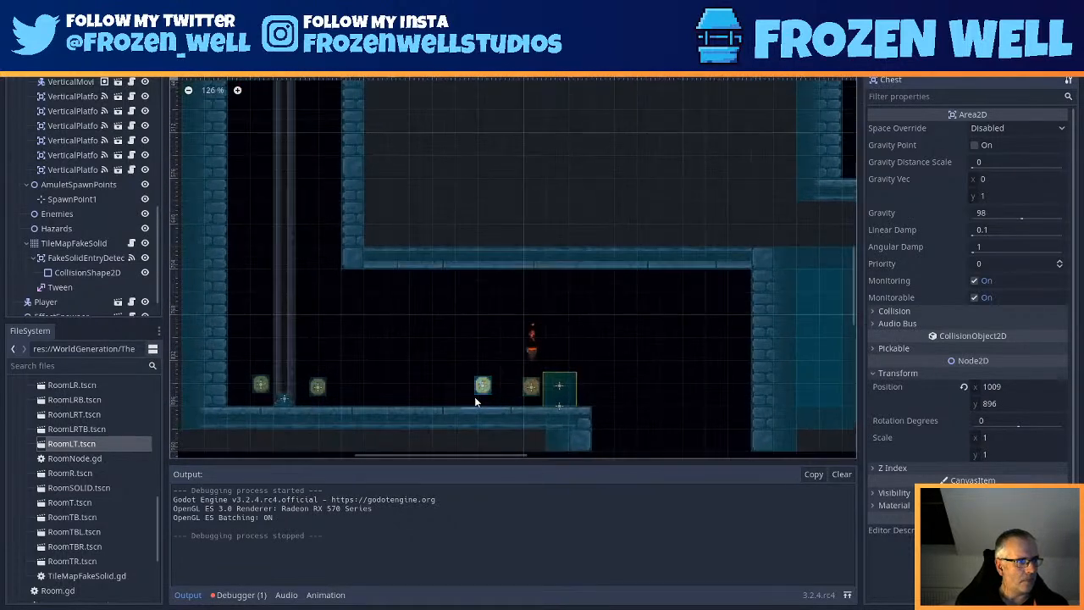
{"action": "scroll", "coordinate": [474, 396], "scroll_direction": "up", "scroll_amount": 1}
{"action": "left_click", "coordinate": [483, 386]}
{"action": "key", "text": "Delete"}
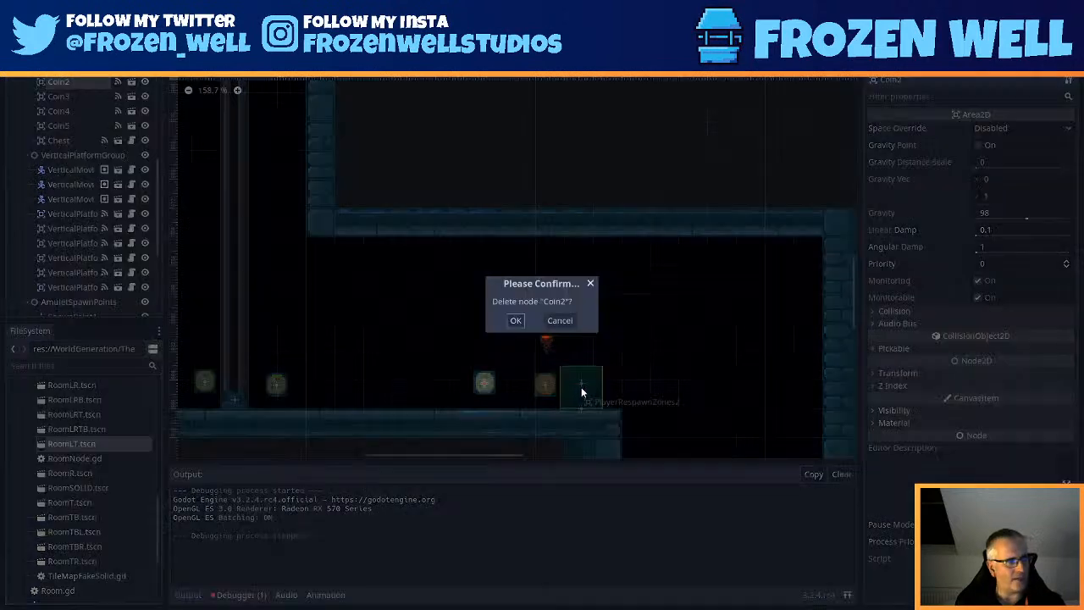
{"action": "left_click", "coordinate": [516, 320]}
{"action": "left_click", "coordinate": [544, 385]}
{"action": "key", "text": "Delete"}
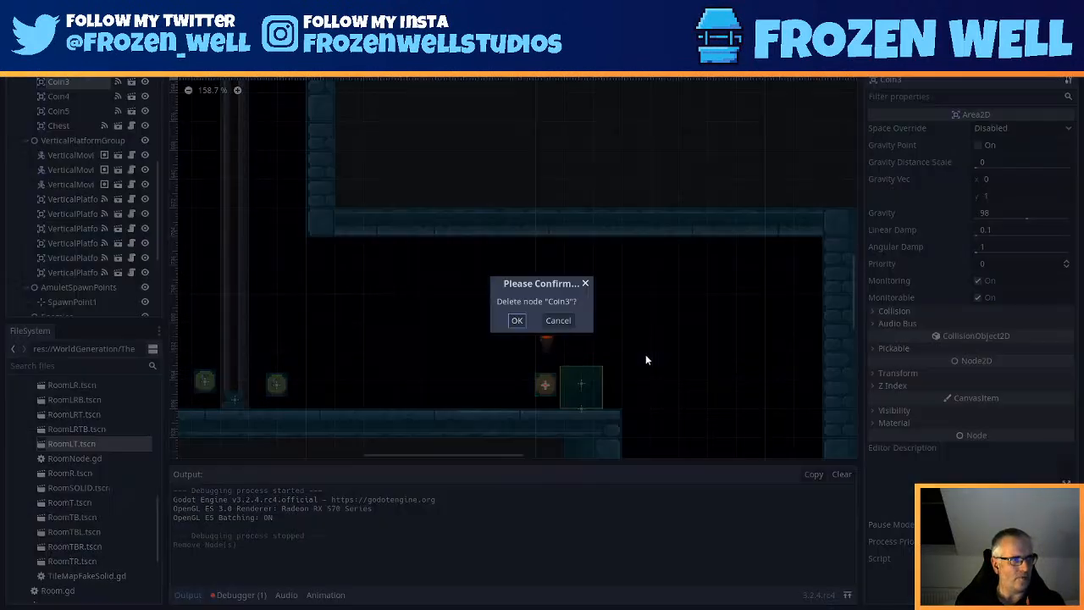
{"action": "left_click", "coordinate": [517, 320]}
- Delete the Coin5 and Coin4 nodes on either side of the vertical platform's base
{"action": "left_click", "coordinate": [199, 385]}
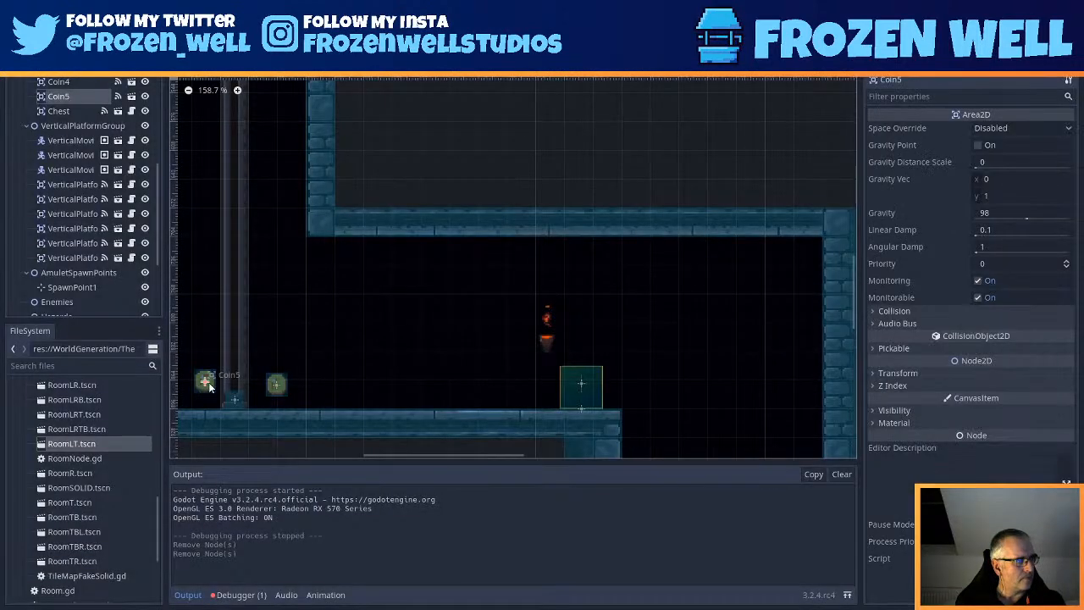
{"action": "key", "text": "Delete"}
{"action": "left_click", "coordinate": [517, 320]}
{"action": "left_click", "coordinate": [276, 385]}
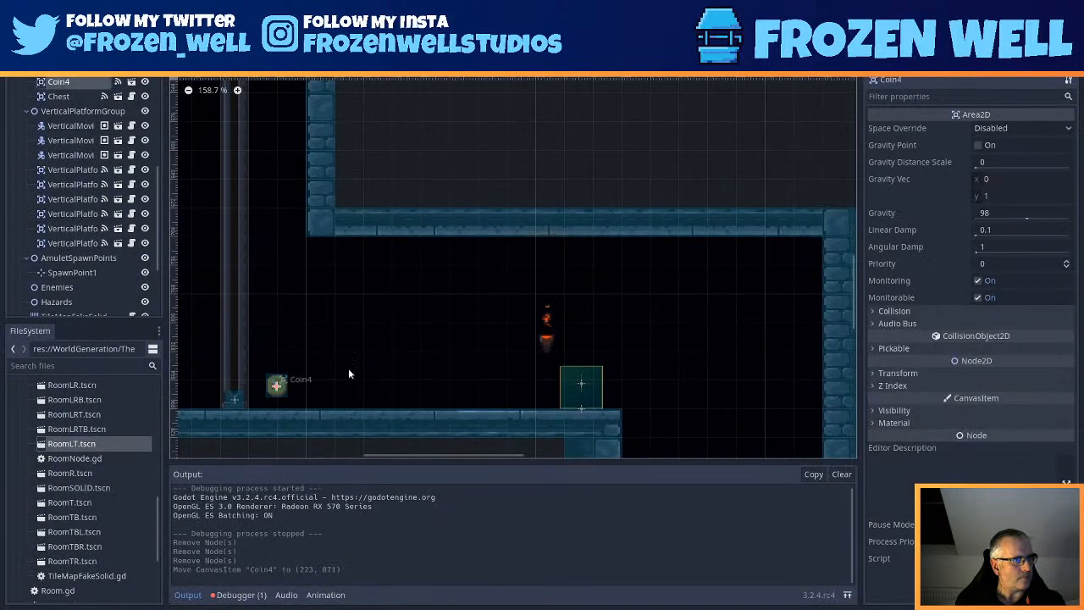
{"action": "key", "text": "Delete"}
{"action": "left_click", "coordinate": [516, 321]}
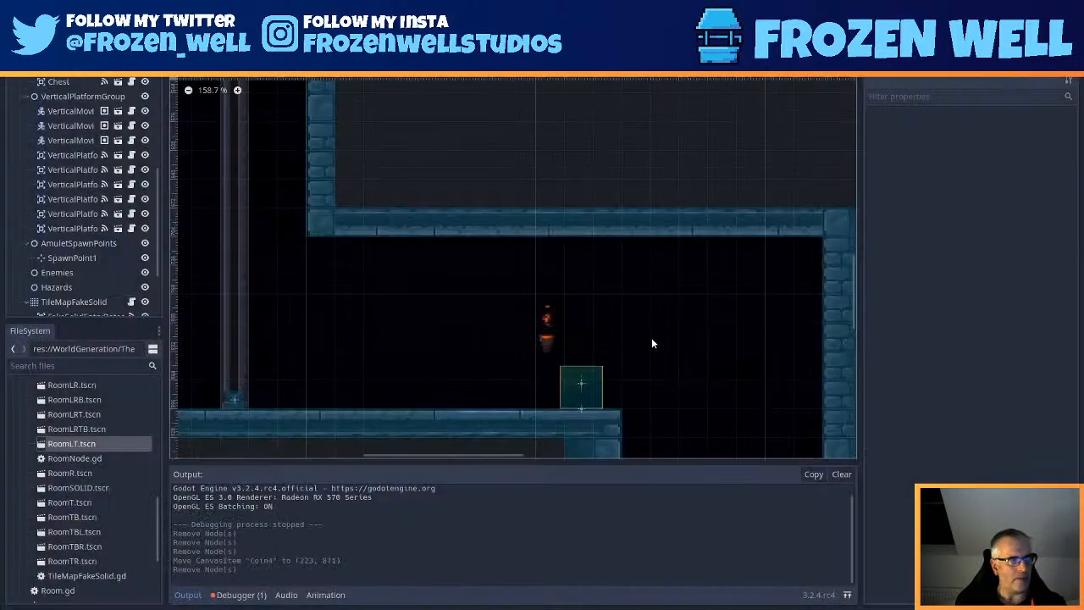
{"action": "scroll", "coordinate": [648, 347], "scroll_direction": "down", "scroll_amount": 3}
{"action": "scroll", "coordinate": [660, 353], "scroll_direction": "up", "scroll_amount": 1}
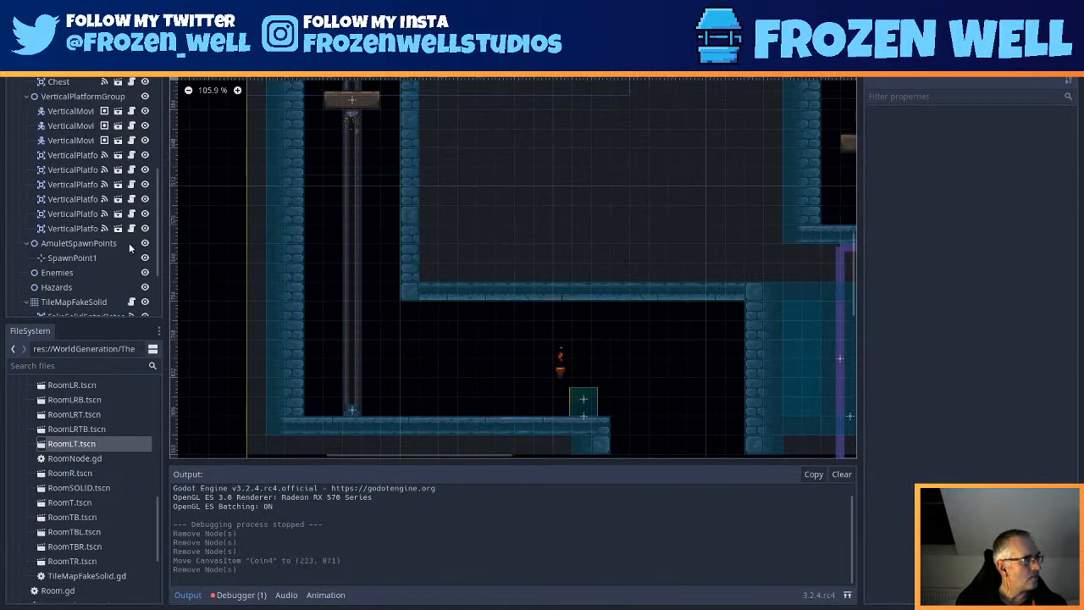
- Hide the TileMapFakeSolid layer and make TileMapBackground active for painting with a wider tile palette
{"action": "scroll", "coordinate": [131, 247], "scroll_direction": "down", "scroll_amount": 2}
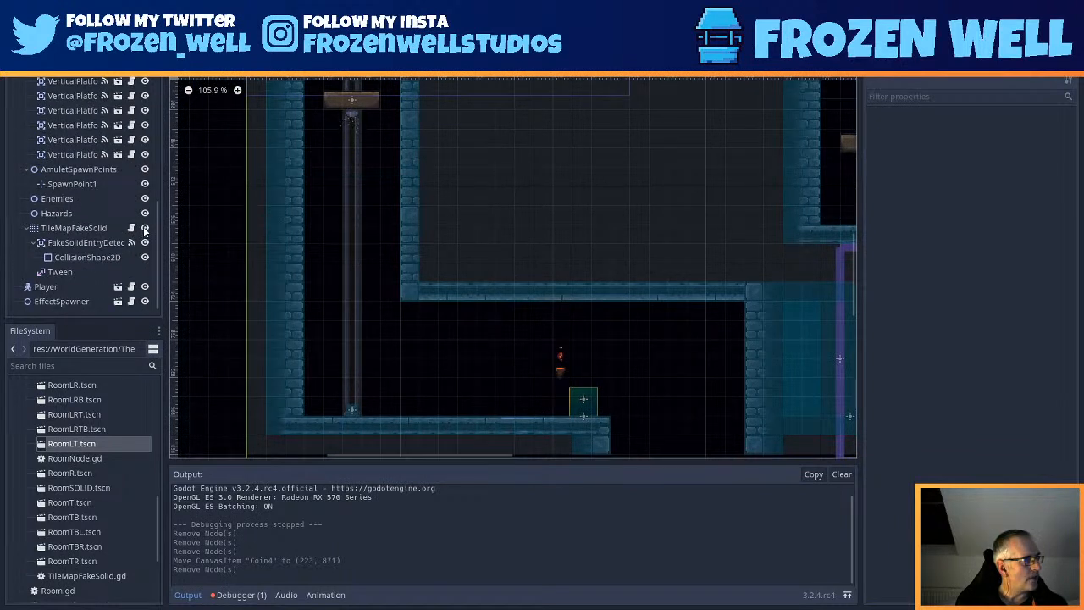
{"action": "left_click", "coordinate": [144, 227]}
{"action": "scroll", "coordinate": [556, 322], "scroll_direction": "right", "scroll_amount": 5}
{"action": "scroll", "coordinate": [95, 127], "scroll_direction": "up", "scroll_amount": 2}
{"action": "scroll", "coordinate": [85, 128], "scroll_direction": "up", "scroll_amount": 6}
{"action": "left_click", "coordinate": [83, 142]}
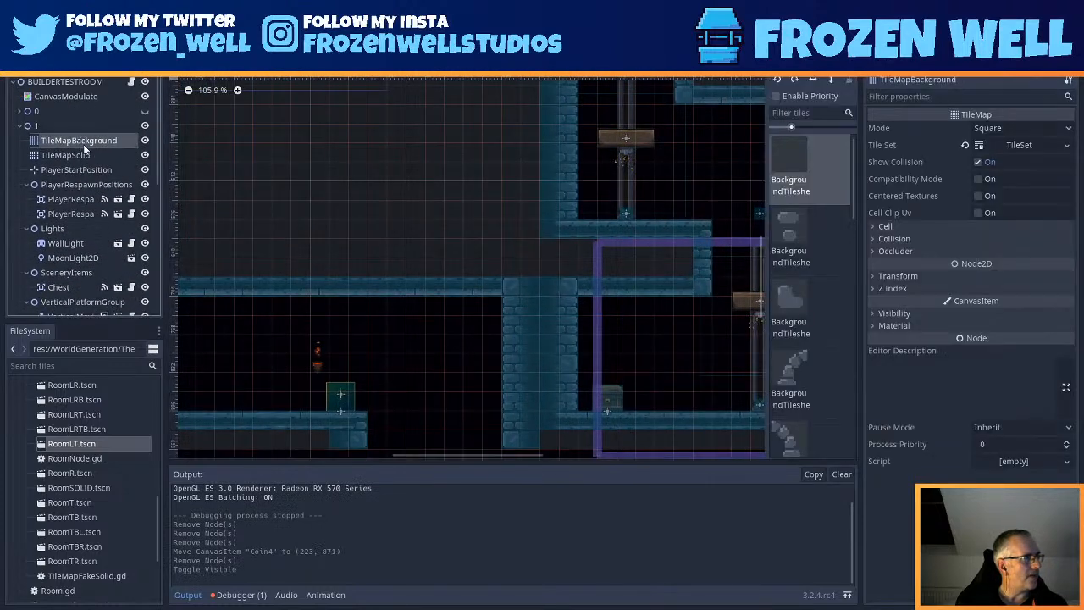
{"action": "left_click_drag", "start_coordinate": [764, 304], "coordinate": [686, 263]}
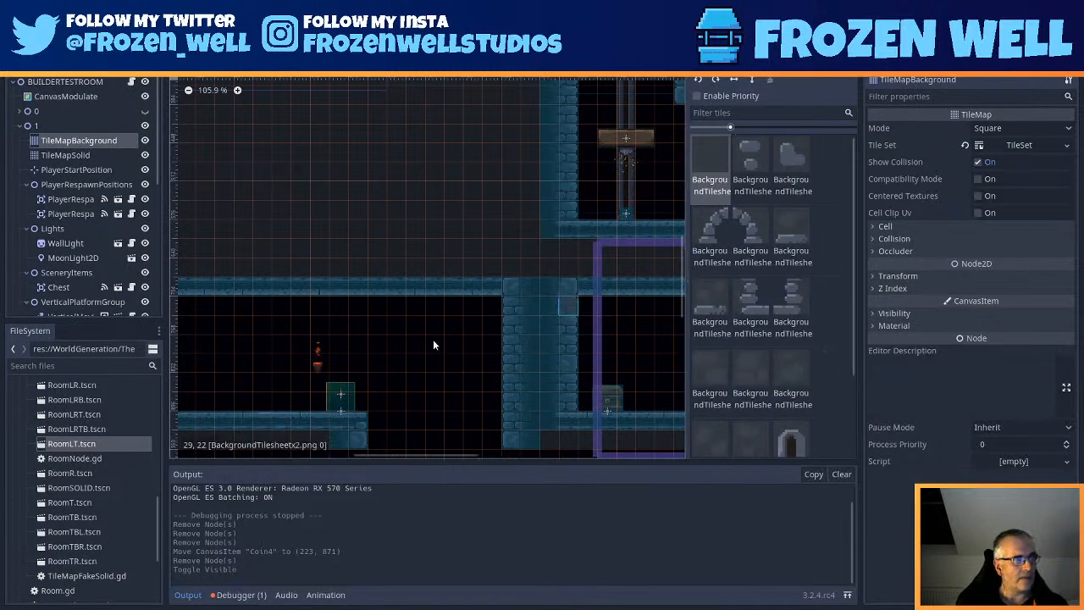
- Fill the interior of the small room with the moving platform and player using the first plain dark wall tile
{"action": "scroll", "coordinate": [347, 289], "scroll_direction": "down", "scroll_amount": 3}
{"action": "scroll", "coordinate": [762, 330], "scroll_direction": "down", "scroll_amount": 3}
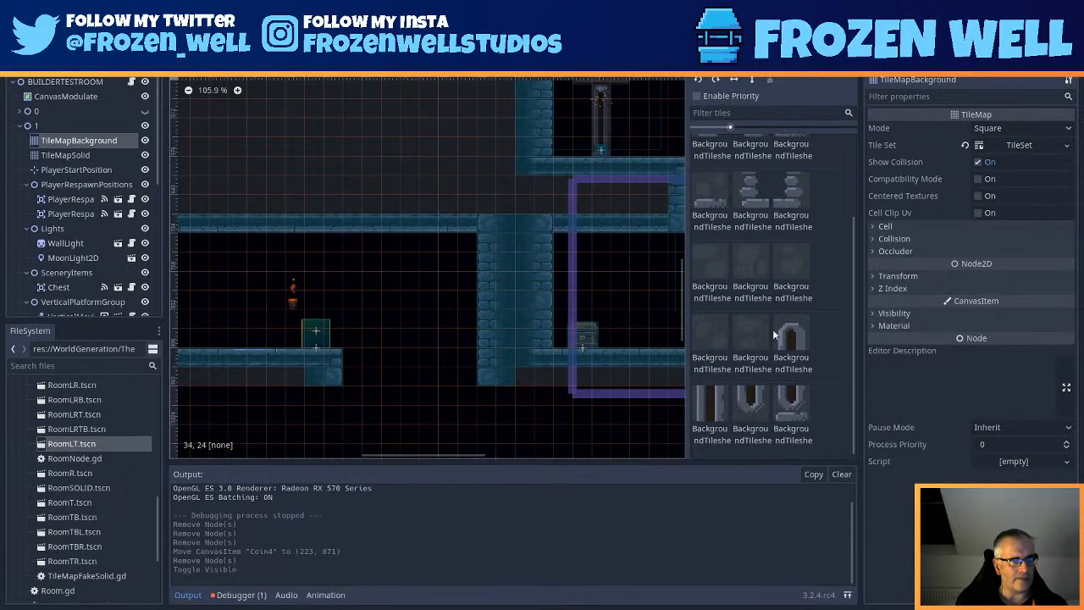
{"action": "left_click", "coordinate": [719, 255]}
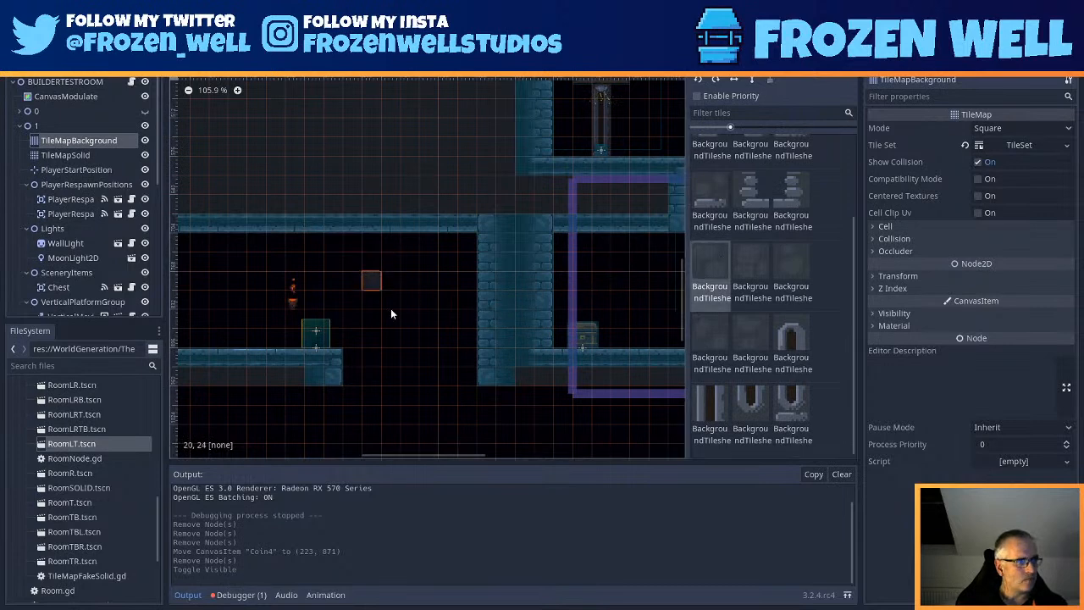
{"action": "middle_click_drag", "start_coordinate": [430, 325], "coordinate": [362, 353]}
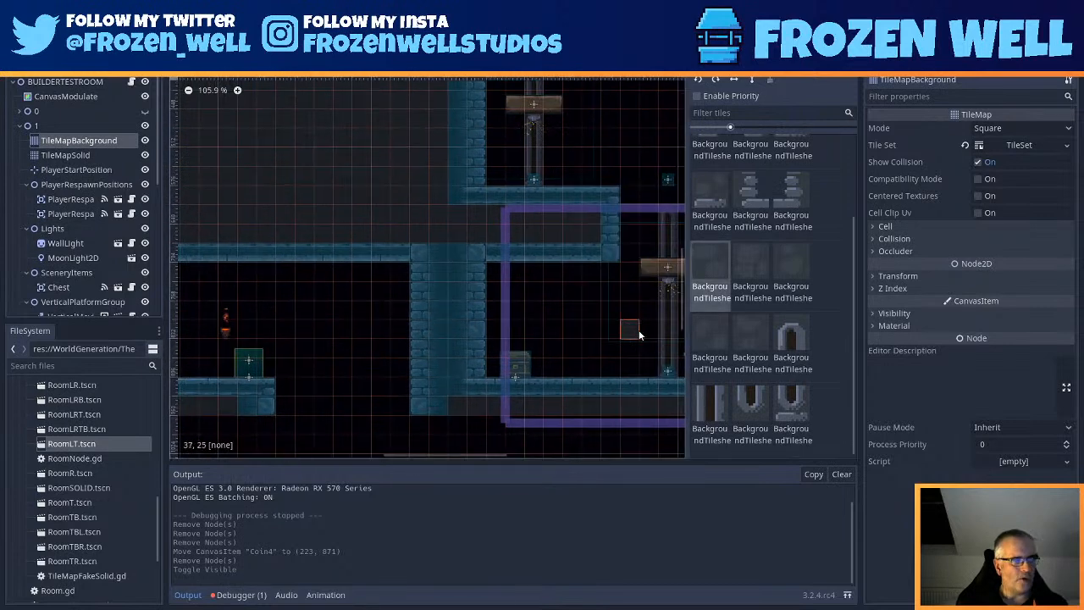
{"action": "middle_click_drag", "start_coordinate": [640, 335], "coordinate": [584, 326]}
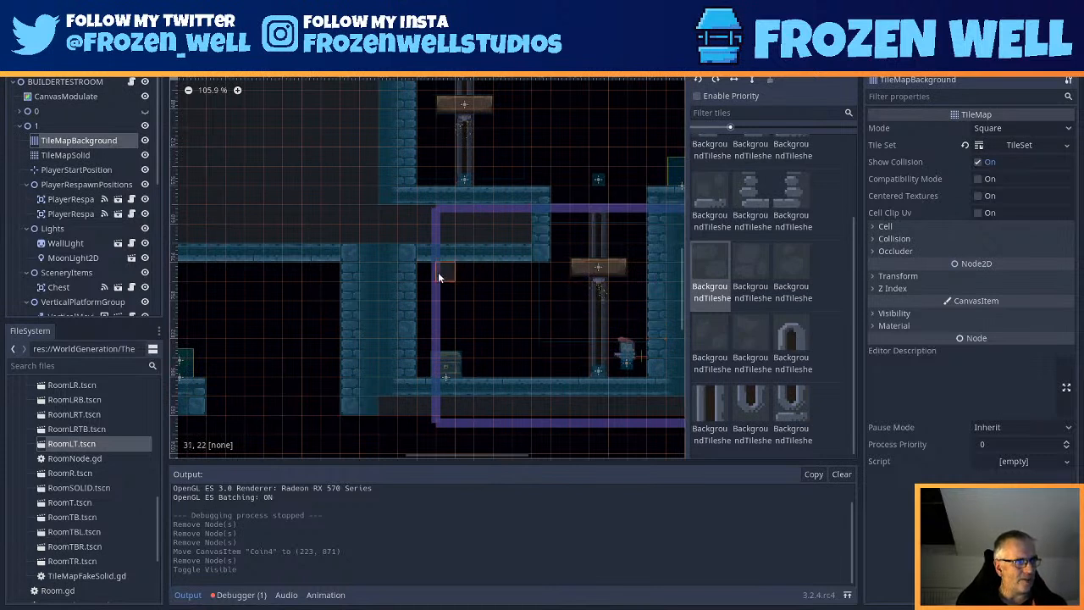
{"action": "mouse_move", "coordinate": [434, 270]}
{"action": "left_mouse_down"}
{"action": "mouse_move", "coordinate": [533, 273]}
{"action": "mouse_move", "coordinate": [436, 294]}
{"action": "mouse_move", "coordinate": [433, 307]}
{"action": "mouse_move", "coordinate": [535, 306]}
{"action": "mouse_move", "coordinate": [550, 263]}
{"action": "left_mouse_up"}
{"action": "mouse_move", "coordinate": [562, 202]}
{"action": "left_mouse_down"}
{"action": "mouse_move", "coordinate": [620, 195]}
{"action": "mouse_move", "coordinate": [638, 215]}
{"action": "mouse_move", "coordinate": [635, 242]}
{"action": "mouse_move", "coordinate": [631, 221]}
{"action": "left_mouse_up"}
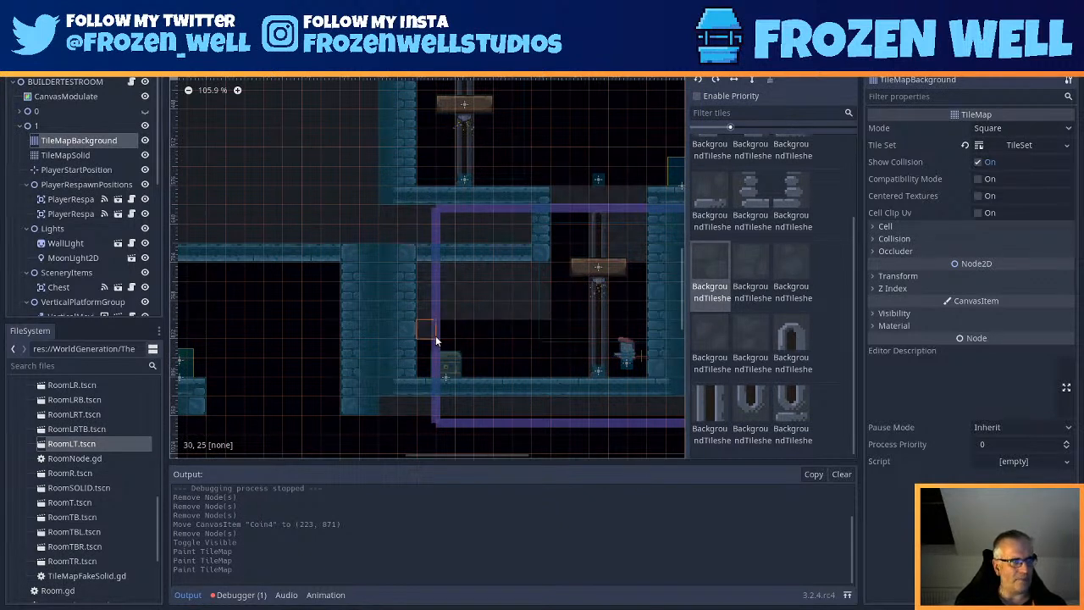
{"action": "mouse_move", "coordinate": [428, 357]}
{"action": "left_mouse_down"}
{"action": "mouse_move", "coordinate": [447, 368]}
{"action": "mouse_move", "coordinate": [576, 366]}
{"action": "left_mouse_up"}
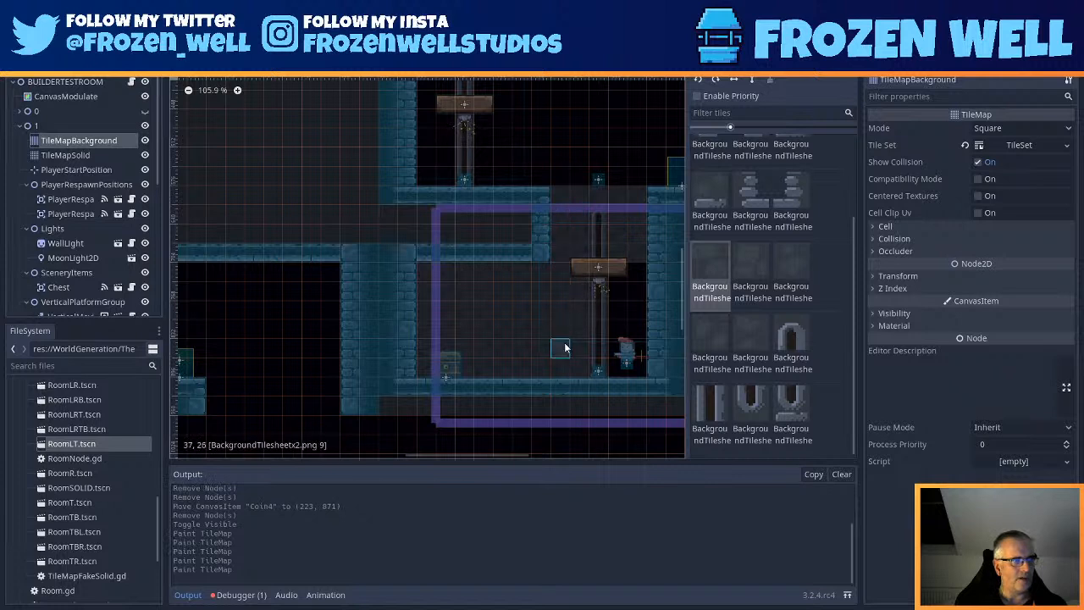
{"action": "left_click", "coordinate": [626, 358]}
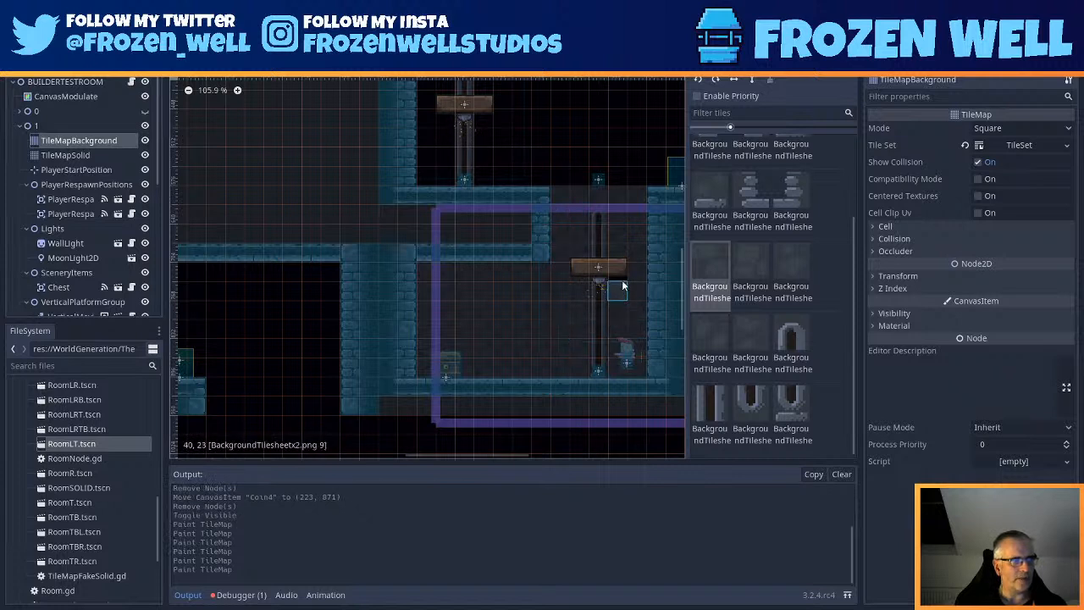
{"action": "left_click", "coordinate": [623, 249]}
- Scatter the second plain wall tile variant over the small room's background
{"action": "left_click", "coordinate": [753, 271]}
{"action": "left_click", "coordinate": [530, 311]}
{"action": "left_click", "coordinate": [498, 352]}
{"action": "left_click", "coordinate": [545, 347]}
{"action": "left_click", "coordinate": [472, 291]}
{"action": "left_click", "coordinate": [461, 329]}
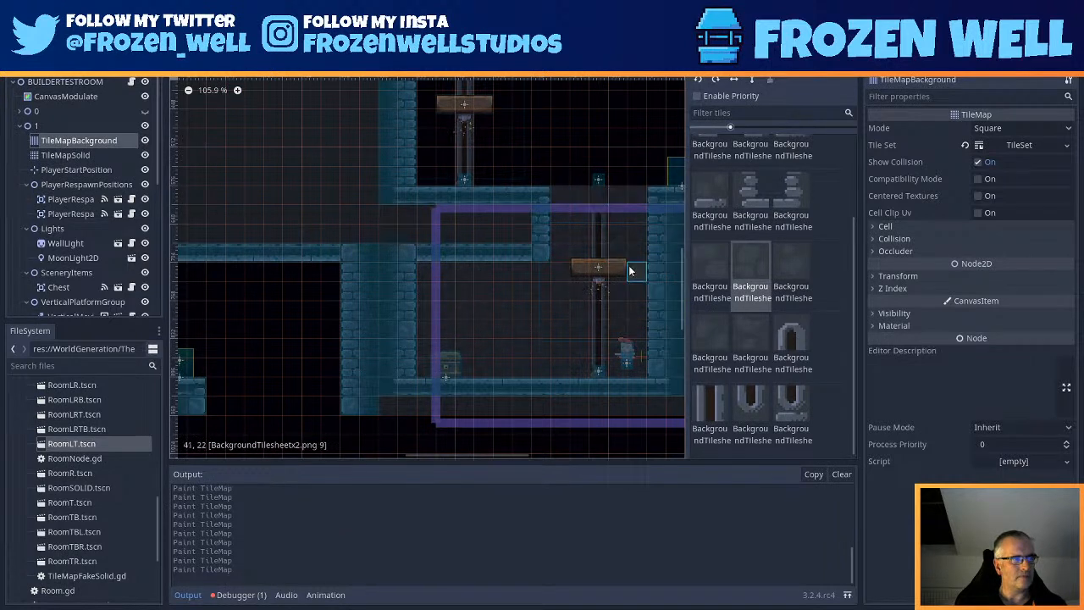
- Vary the small room's background further with the remaining three plain wall tile variants
{"action": "left_click", "coordinate": [787, 263]}
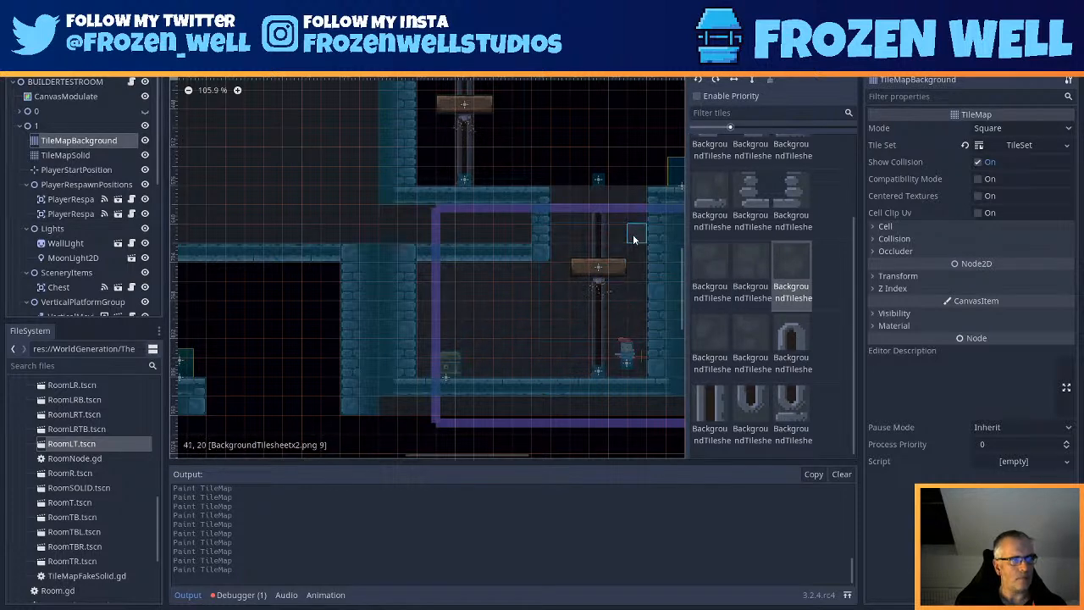
{"action": "left_click", "coordinate": [708, 337]}
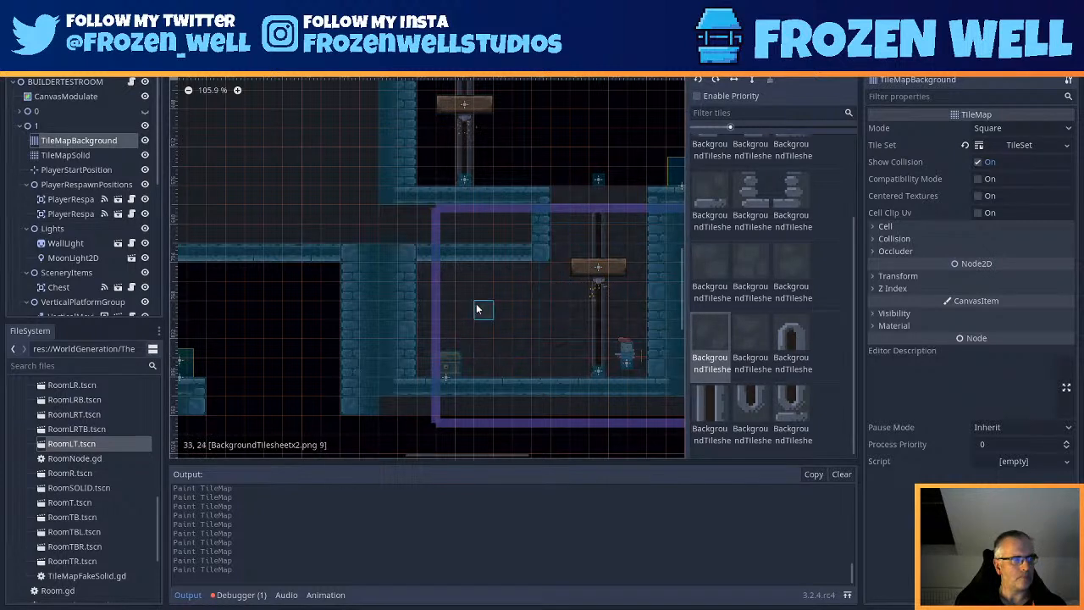
{"action": "left_click", "coordinate": [748, 337]}
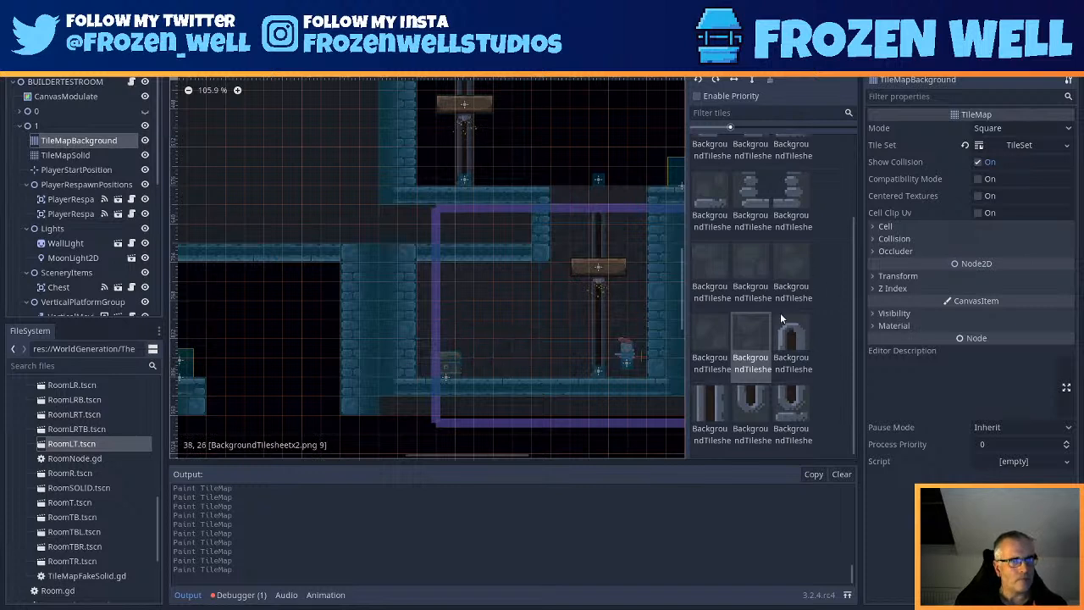
- Paint a strip of rubble tiles along the small room's floor, mixing two rubble variants
{"action": "scroll", "coordinate": [769, 348], "scroll_direction": "up", "scroll_amount": 1}
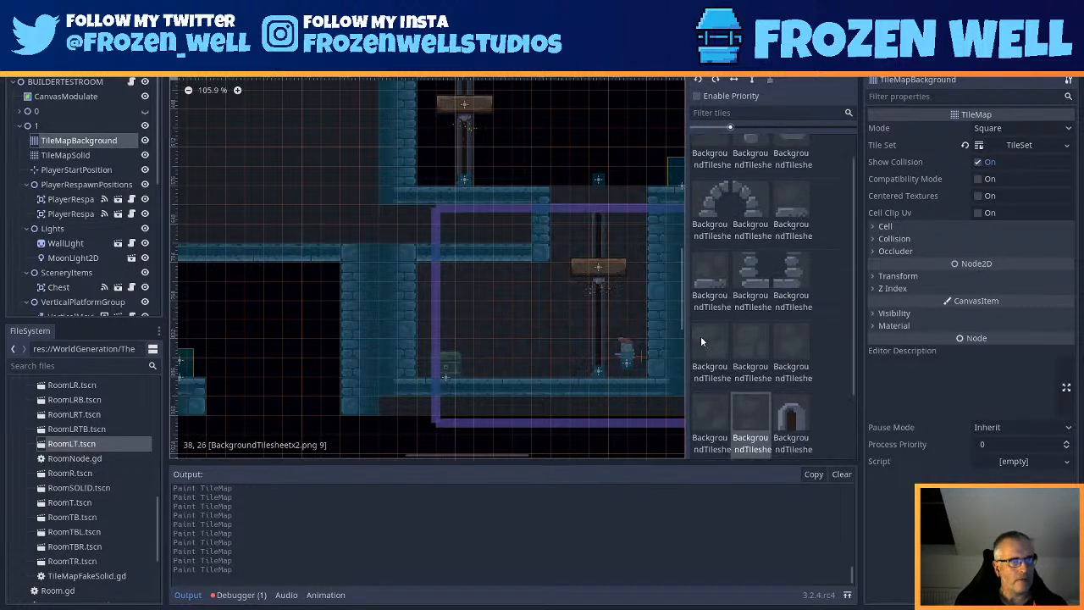
{"action": "left_click", "coordinate": [708, 269]}
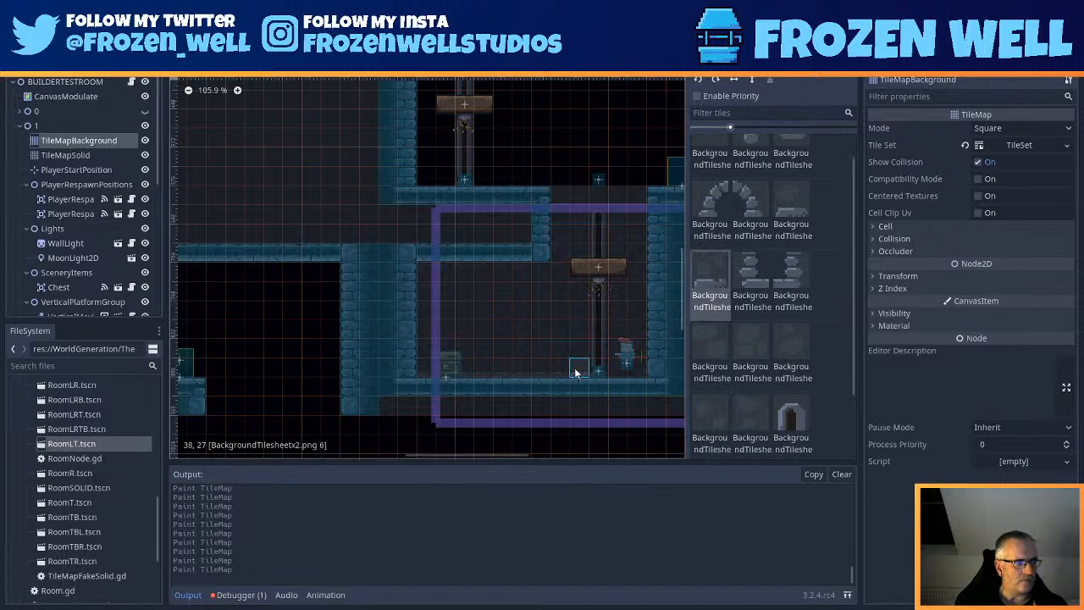
{"action": "left_click", "coordinate": [791, 207]}
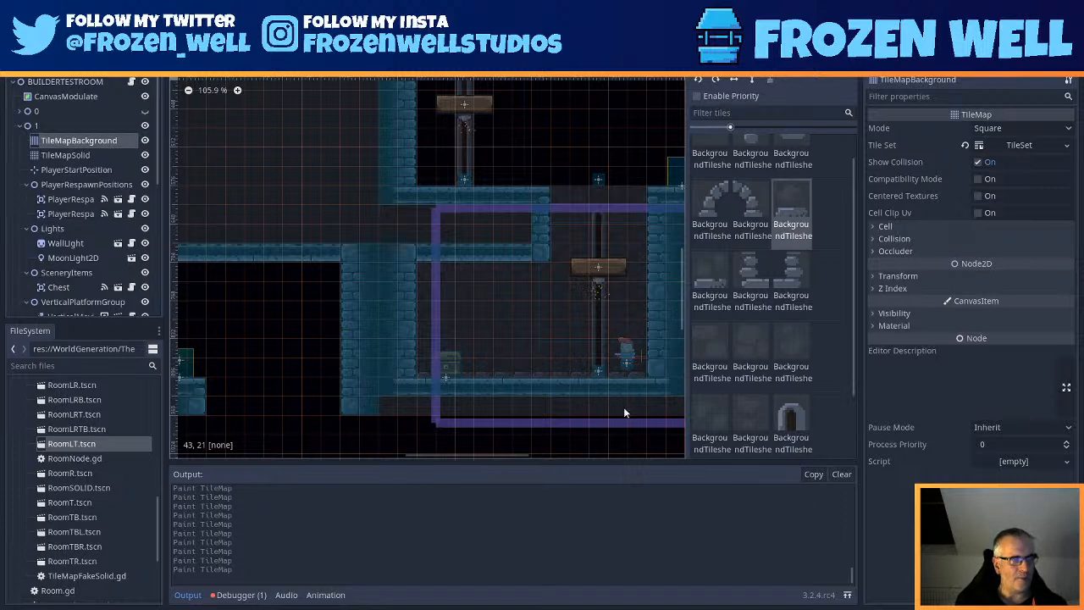
- Review the painted background of the small room and the layout of the neighbouring rooms
{"action": "scroll", "coordinate": [567, 385], "scroll_direction": "down", "scroll_amount": 1}
{"action": "mouse_move", "coordinate": [599, 334]}
{"action": "middle_mouse_down"}
{"action": "mouse_move", "coordinate": [515, 369]}
{"action": "mouse_move", "coordinate": [550, 360]}
{"action": "mouse_move", "coordinate": [571, 374]}
{"action": "middle_mouse_up"}
{"action": "middle_click_drag", "start_coordinate": [523, 346], "coordinate": [600, 331]}
{"action": "scroll", "coordinate": [489, 335], "scroll_direction": "down", "scroll_amount": 2}
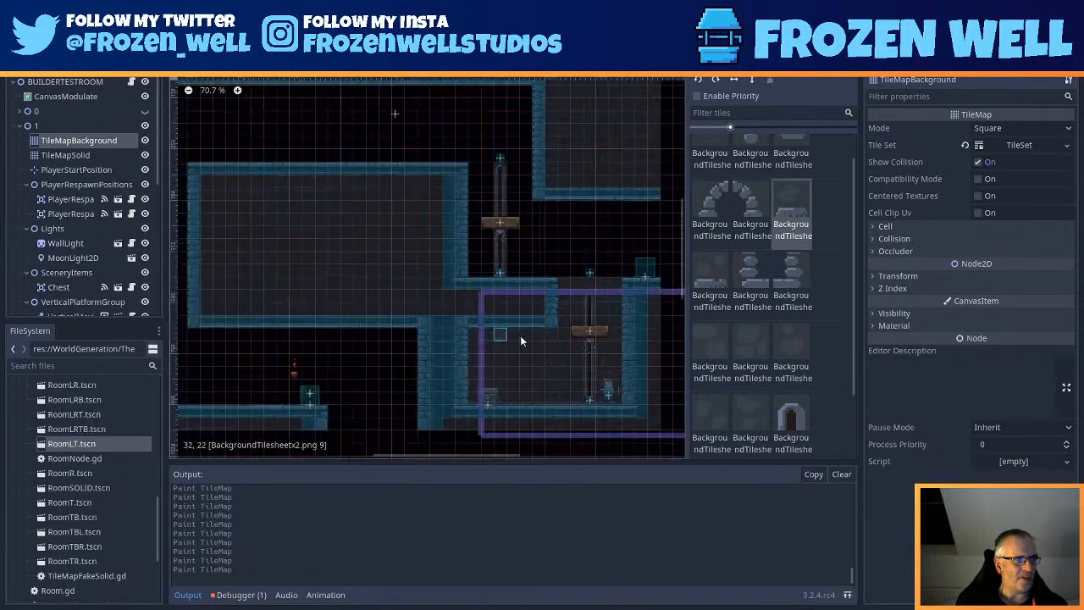
{"action": "mouse_move", "coordinate": [481, 346]}
{"action": "middle_mouse_down"}
{"action": "mouse_move", "coordinate": [555, 344]}
{"action": "mouse_move", "coordinate": [477, 345]}
{"action": "middle_mouse_up"}
{"action": "scroll", "coordinate": [603, 313], "scroll_direction": "up", "scroll_amount": 3}
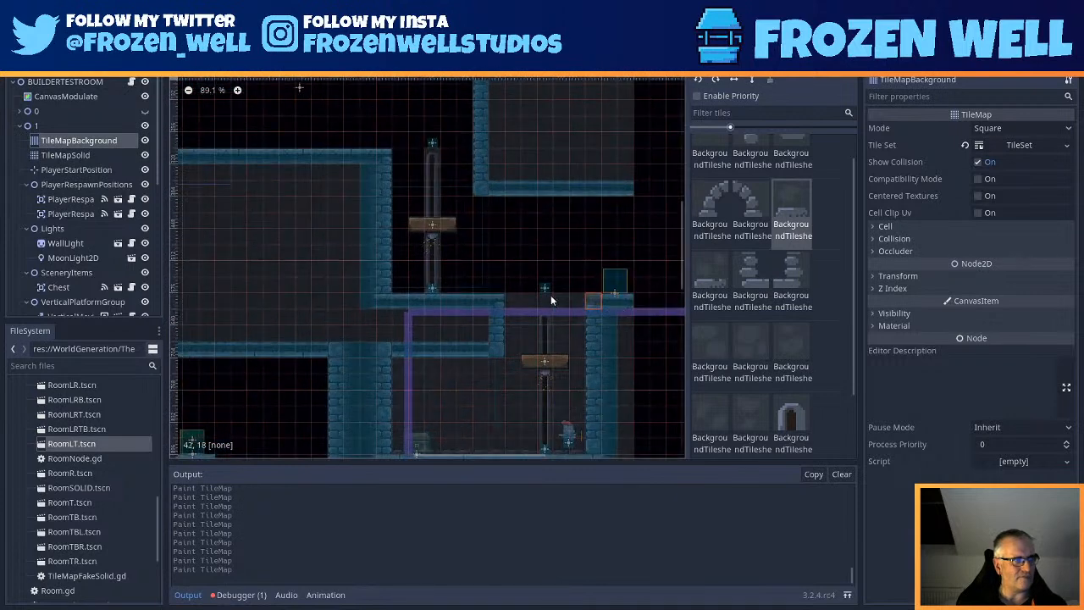
{"action": "mouse_move", "coordinate": [547, 282]}
{"action": "middle_mouse_down"}
{"action": "mouse_move", "coordinate": [524, 320]}
{"action": "mouse_move", "coordinate": [648, 257]}
{"action": "middle_mouse_up"}
{"action": "middle_click_drag", "start_coordinate": [359, 387], "coordinate": [479, 337]}
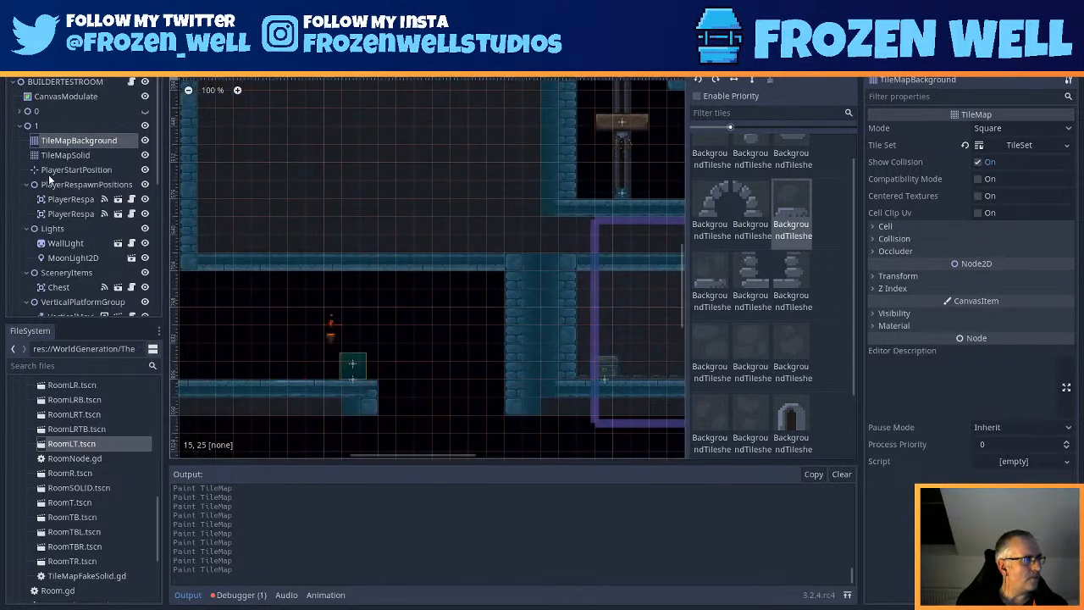
- Duplicate WallLight and place the copy in the small room beside the platform rail at about (1216, 799)
{"action": "left_click", "coordinate": [53, 170]}
{"action": "left_click", "coordinate": [332, 336]}
{"action": "mouse_move", "coordinate": [334, 337]}
{"action": "left_mouse_down", "text": "ctrl"}
{"action": "mouse_move", "coordinate": [402, 340]}
{"action": "mouse_move", "coordinate": [352, 362]}
{"action": "mouse_move", "coordinate": [370, 352]}
{"action": "left_mouse_up", "text": "ctrl"}
{"action": "key", "text": "ctrl+z"}
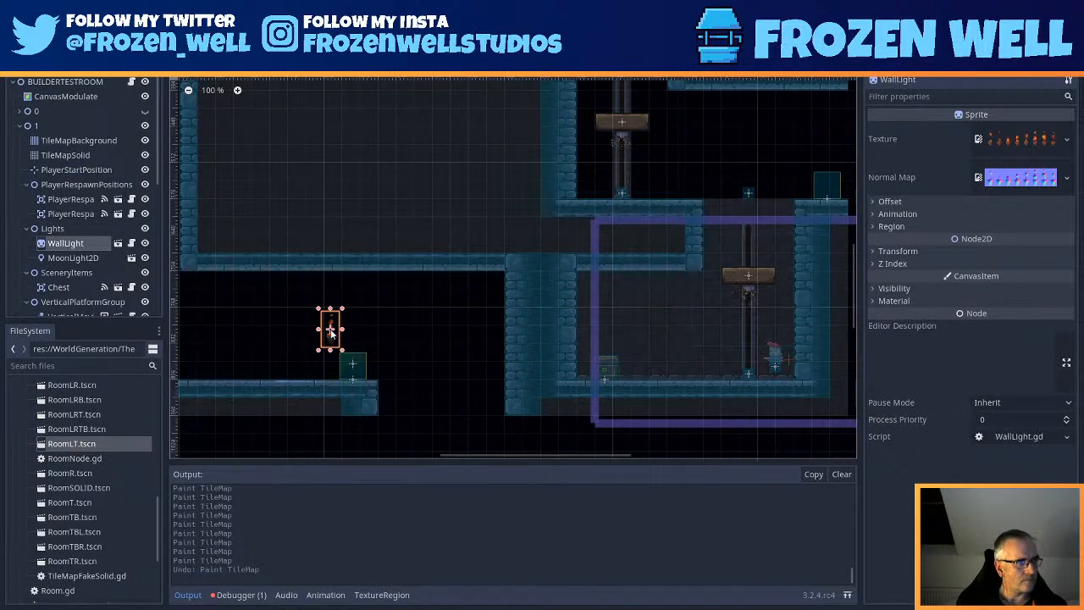
{"action": "key", "text": "ctrl+d"}
{"action": "left_click_drag", "start_coordinate": [331, 329], "coordinate": [721, 325]}
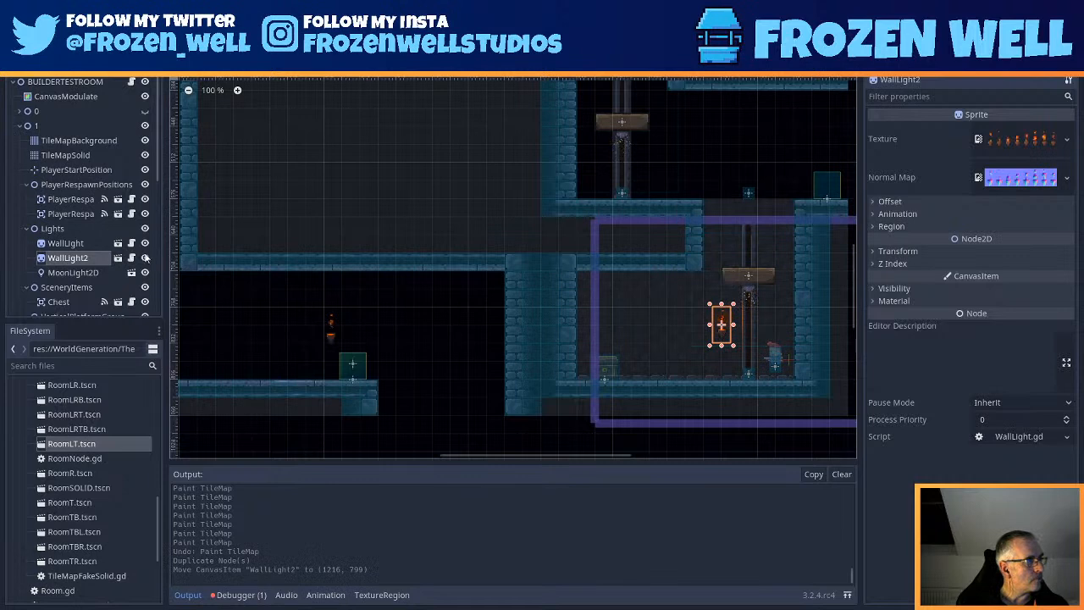
- Toggle the TileMapFakeSolid layer to compare the small room with and without it, leaving the layer shown
{"action": "scroll", "coordinate": [140, 279], "scroll_direction": "down", "scroll_amount": 2}
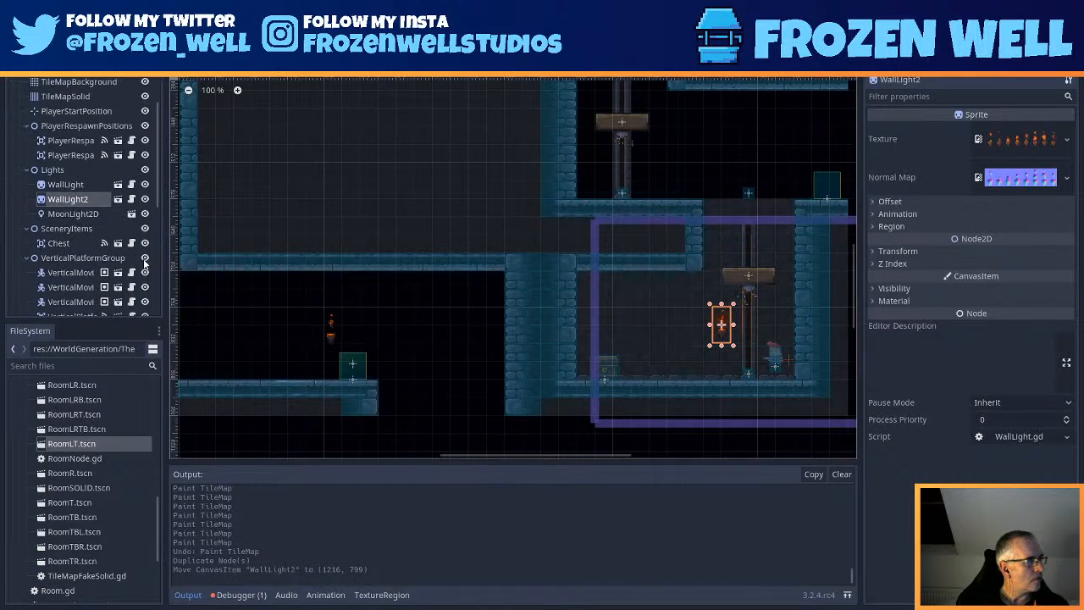
{"action": "scroll", "coordinate": [143, 263], "scroll_direction": "down", "scroll_amount": 3}
{"action": "scroll", "coordinate": [179, 288], "scroll_direction": "down", "scroll_amount": 1}
{"action": "scroll", "coordinate": [136, 262], "scroll_direction": "down", "scroll_amount": 3}
{"action": "scroll", "coordinate": [135, 262], "scroll_direction": "down", "scroll_amount": 2}
{"action": "left_click", "coordinate": [144, 228]}
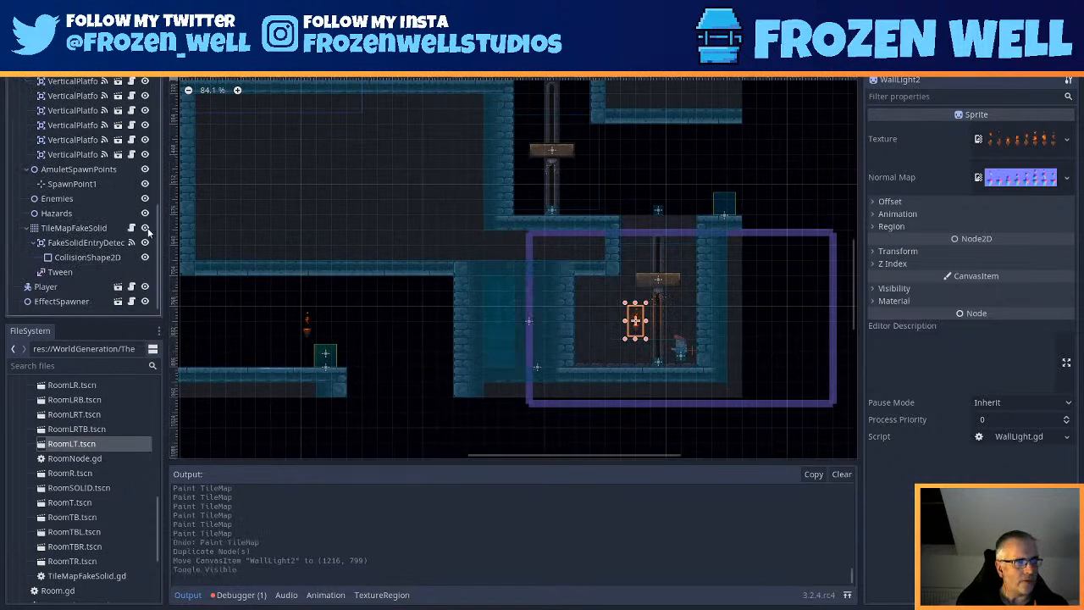
{"action": "left_click", "coordinate": [145, 228]}
{"action": "scroll", "coordinate": [576, 307], "scroll_direction": "up", "scroll_amount": 1}
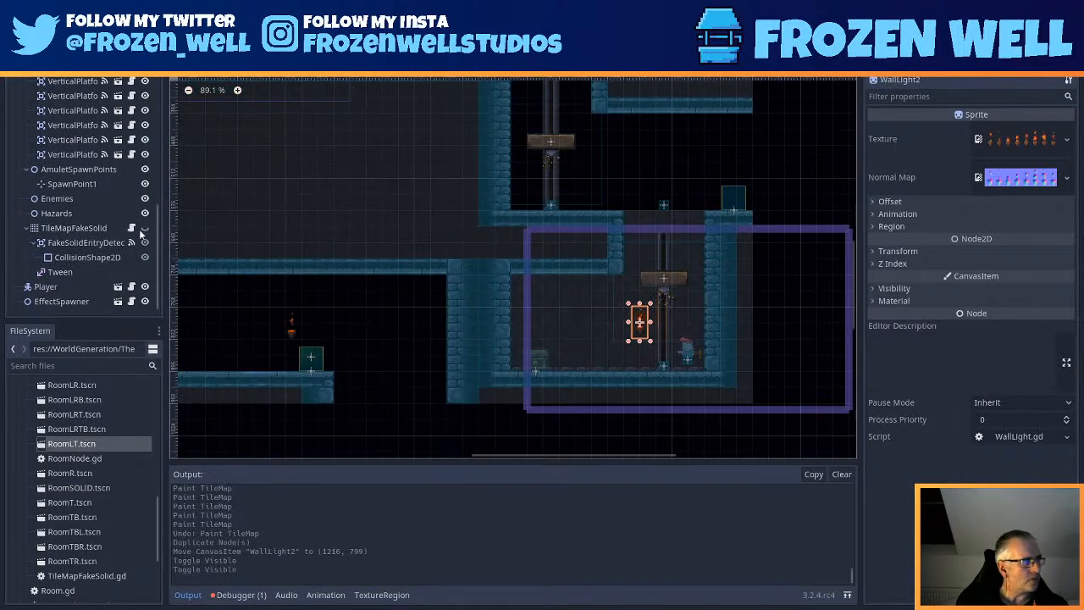
{"action": "left_click", "coordinate": [145, 228]}
- Move WallLight2 toward the fake wall and nudge it to (1135, 800)
{"action": "left_click_drag", "start_coordinate": [639, 322], "coordinate": [597, 318]}
{"action": "scroll", "coordinate": [615, 339], "scroll_direction": "up", "scroll_amount": 15}
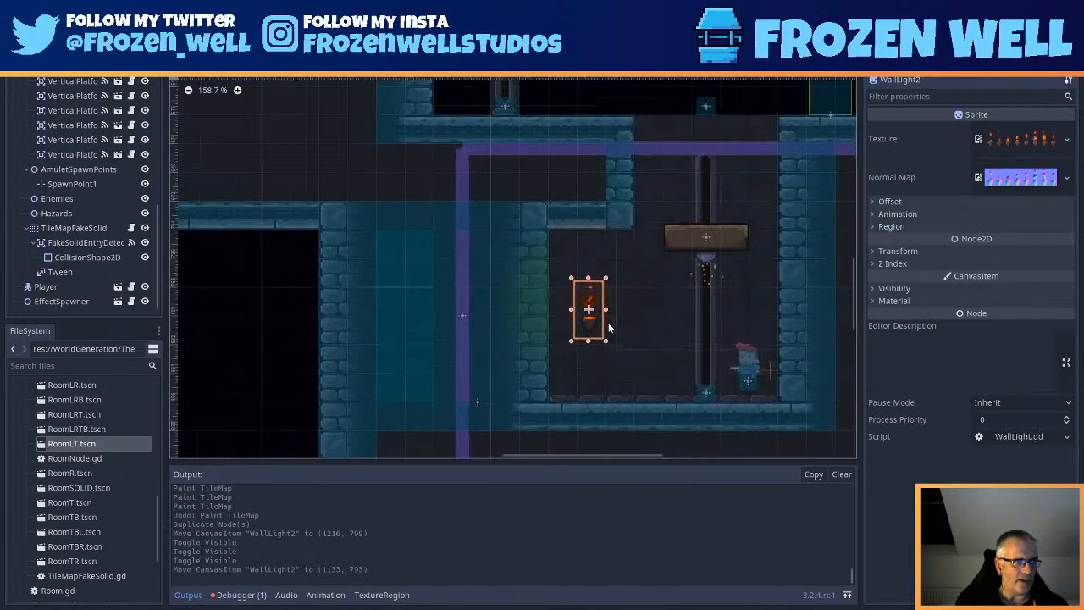
{"action": "key", "text": "Down"}
{"action": "key", "text": "Down"}
{"action": "key", "text": "Down"}
{"action": "key", "text": "Down"}
{"action": "key", "text": "Down"}
{"action": "key", "text": "Down"}
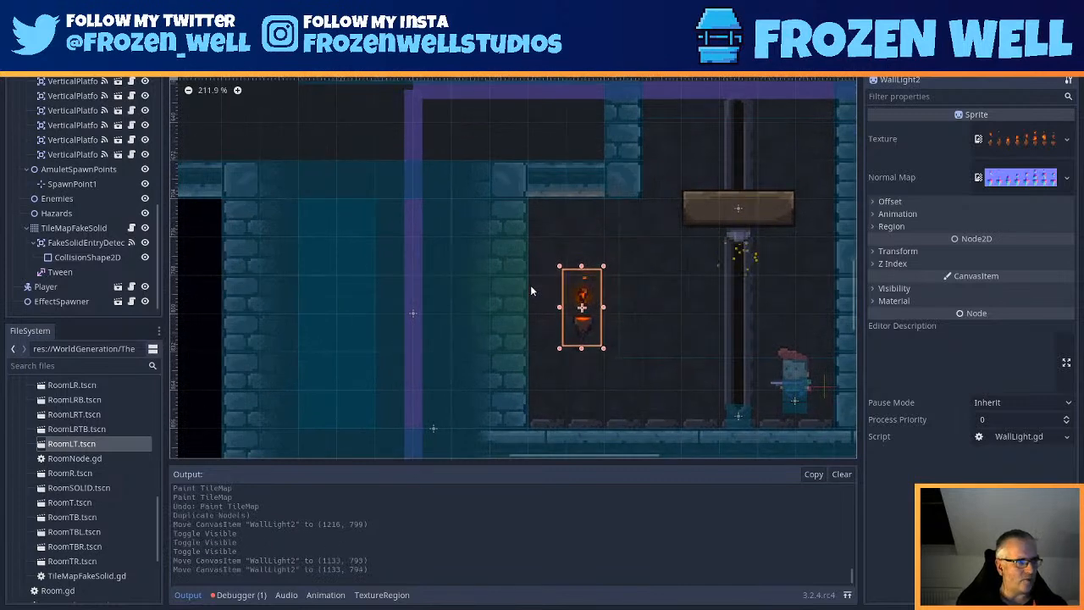
{"action": "key", "text": "Right"}
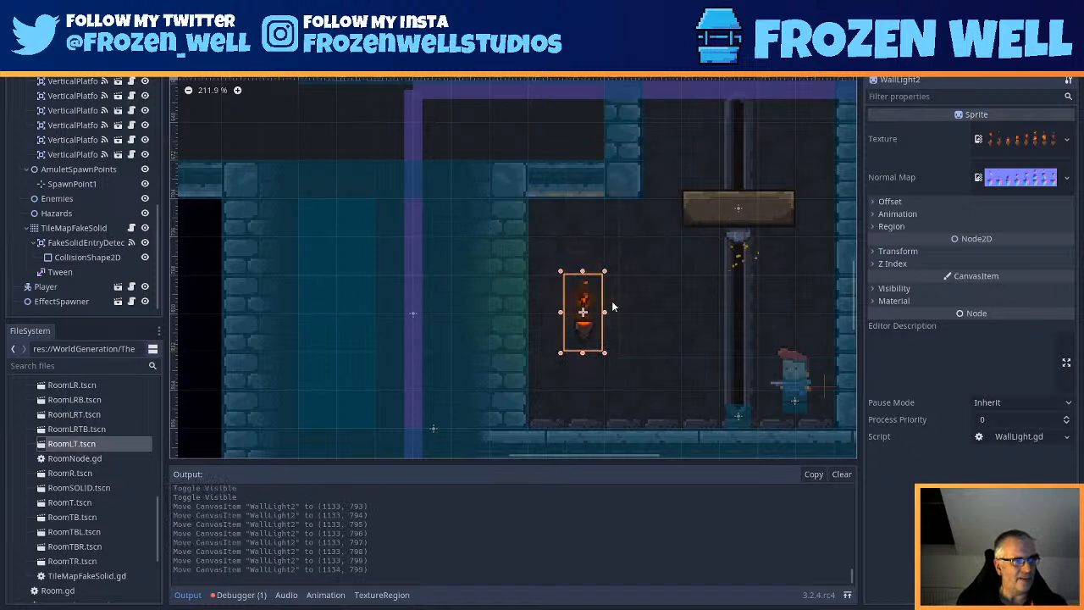
{"action": "key", "text": "Right"}
{"action": "key", "text": "Down"}
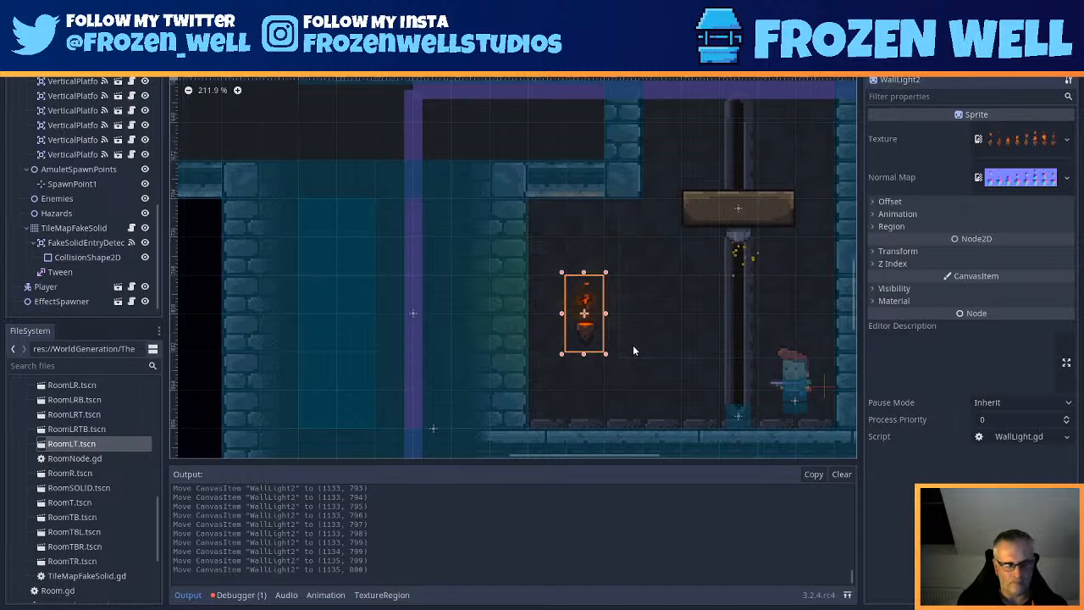
- Duplicate WallLight2 and place the copy on the other side of the platform rail at about (1312, 801)
{"action": "key", "text": "ctrl+d"}
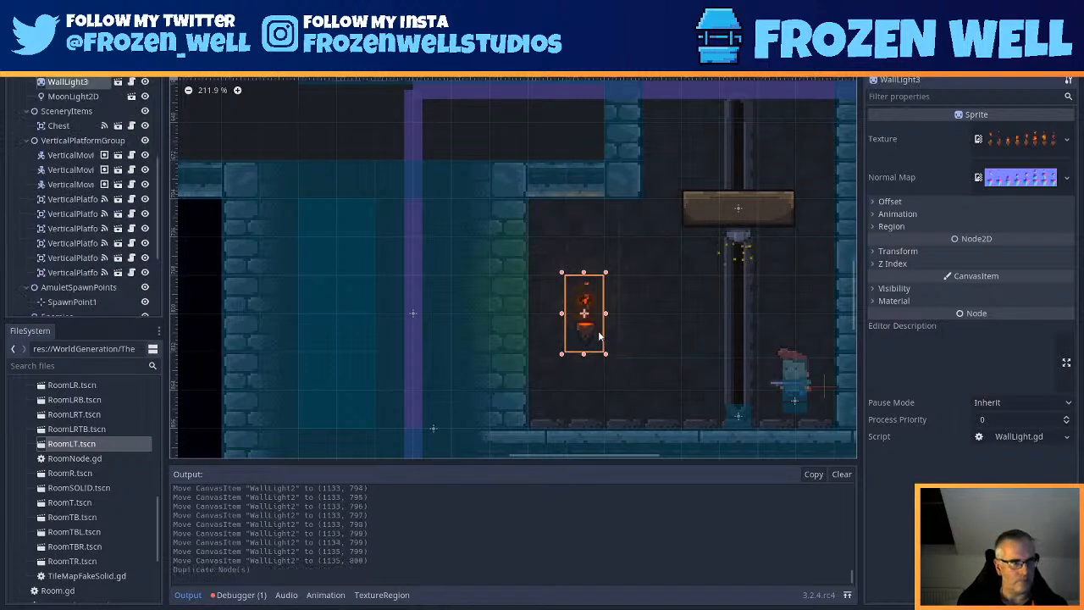
{"action": "left_click_drag", "start_coordinate": [590, 327], "coordinate": [800, 324]}
{"action": "scroll", "coordinate": [823, 331], "scroll_direction": "up", "scroll_amount": 3}
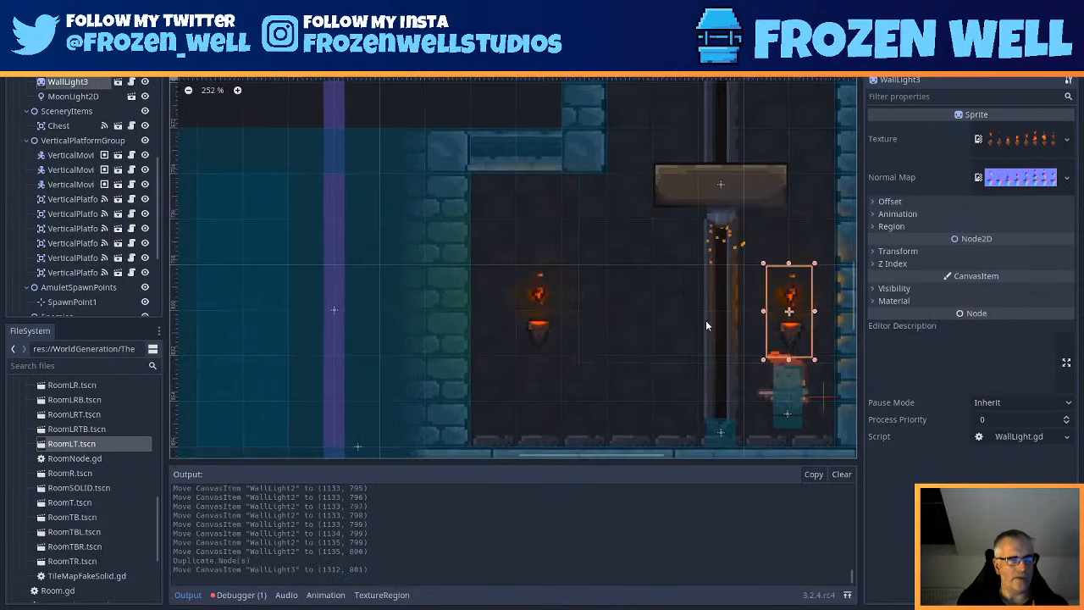
{"action": "middle_click_drag", "start_coordinate": [854, 301], "coordinate": [748, 299]}
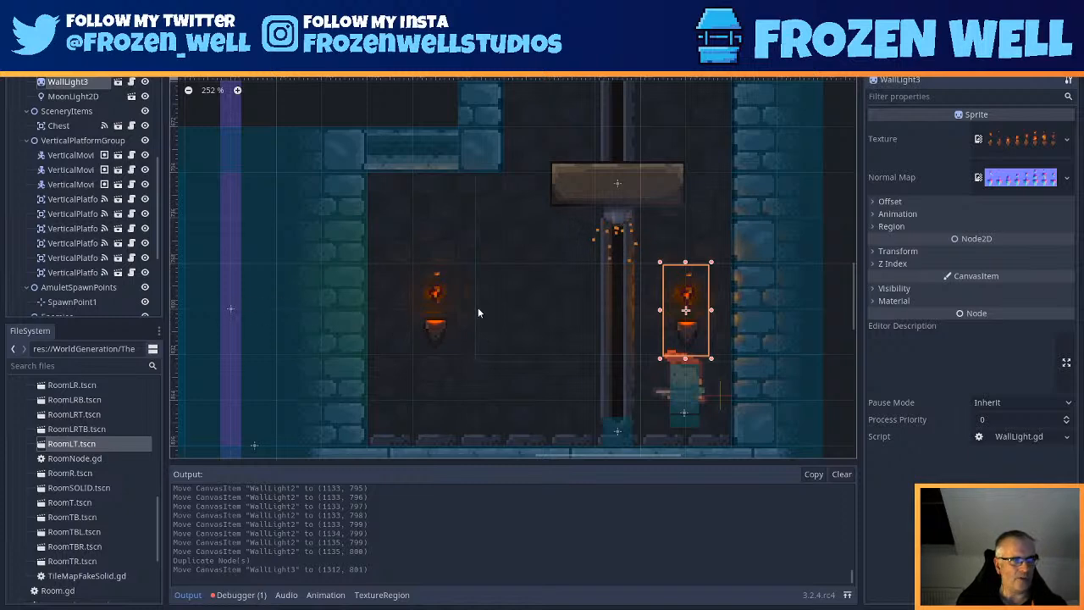
{"action": "left_click", "coordinate": [432, 304]}
- Run the game and walk the player toward the fake wall to check the new torches and background
{"action": "key", "text": "F5"}
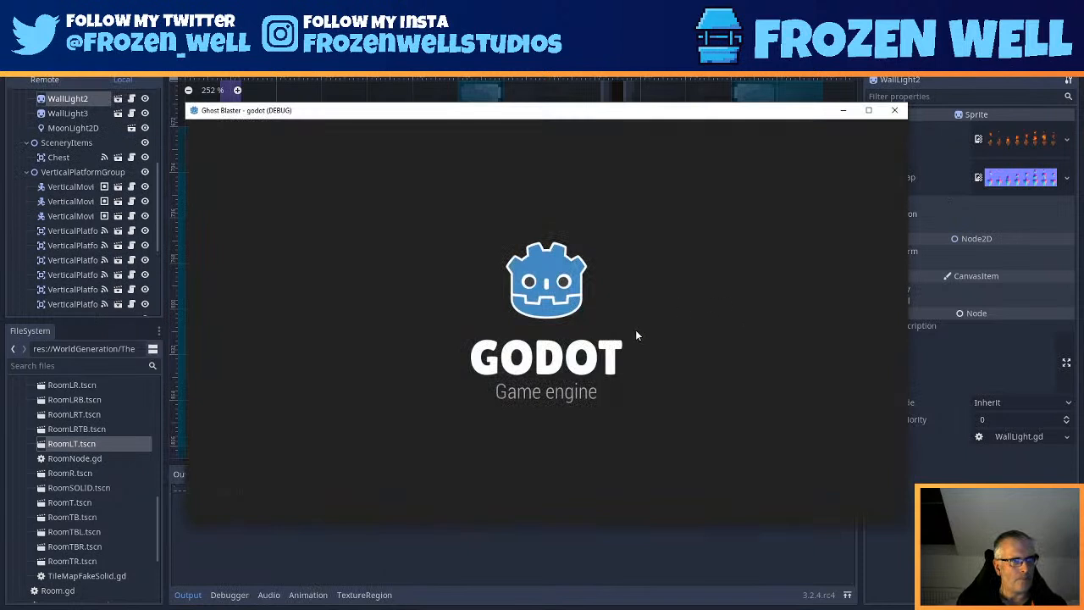
{"action": "key", "text": "a"}
{"action": "key", "text": "a"}
{"action": "key", "text": "a"}
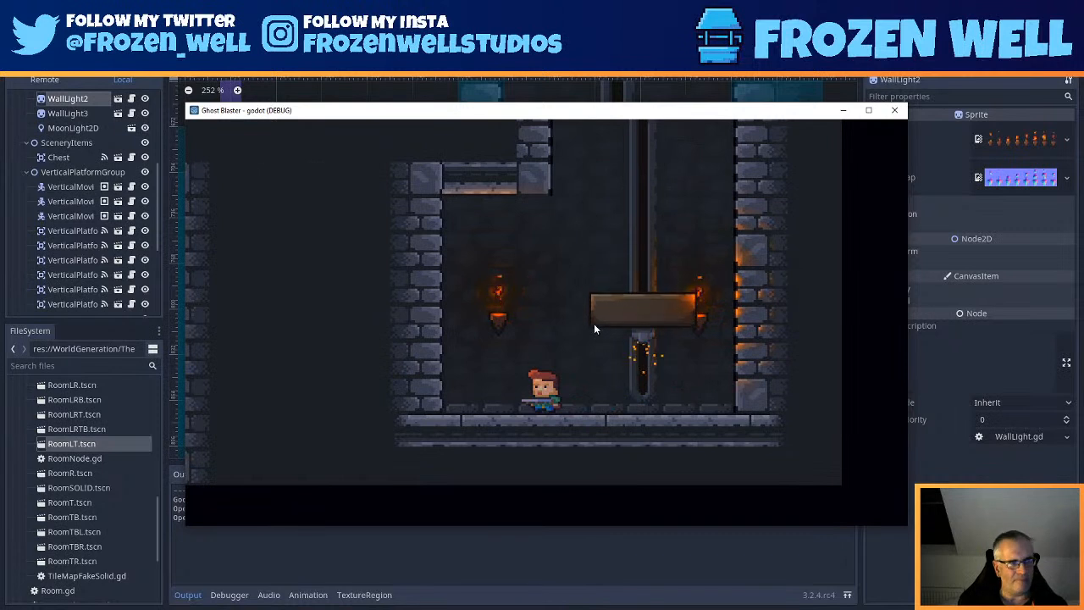
{"action": "key", "text": "a"}
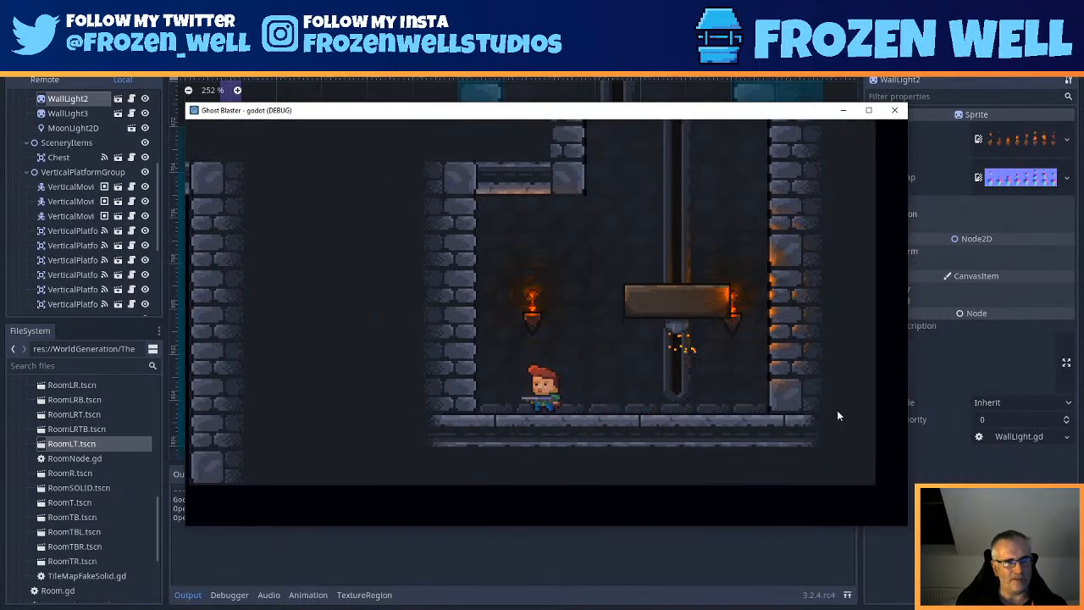
- Walk the player back and forth through the fake wall, checking the hidden chest room, the torches and the opened chest
{"action": "key", "text": "a"}
{"action": "key", "text": "d"}
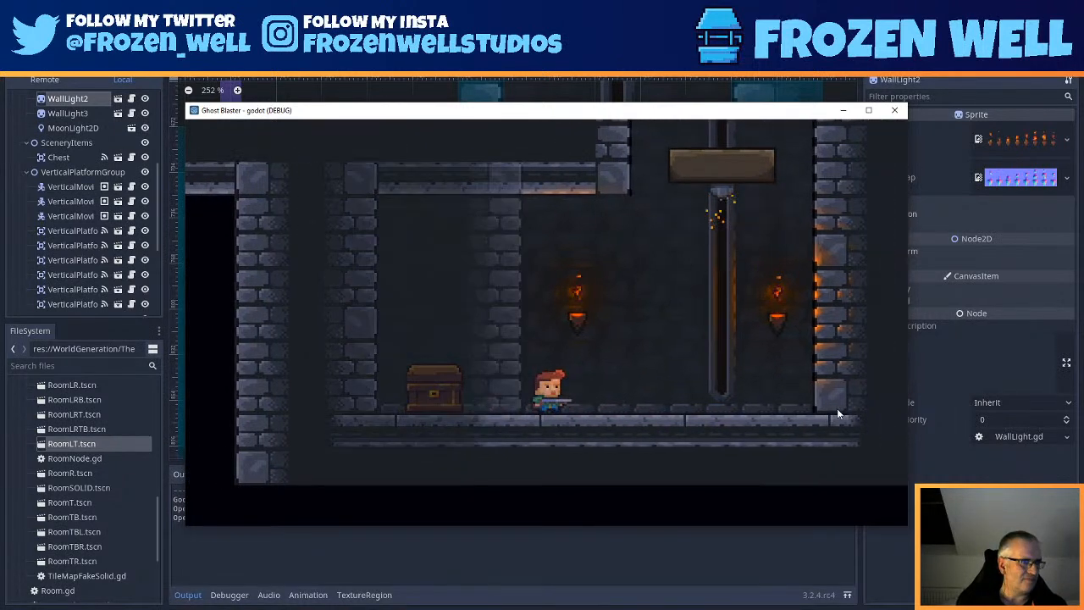
{"action": "key", "text": "a"}
{"action": "key", "text": "d"}
{"action": "key", "text": "d"}
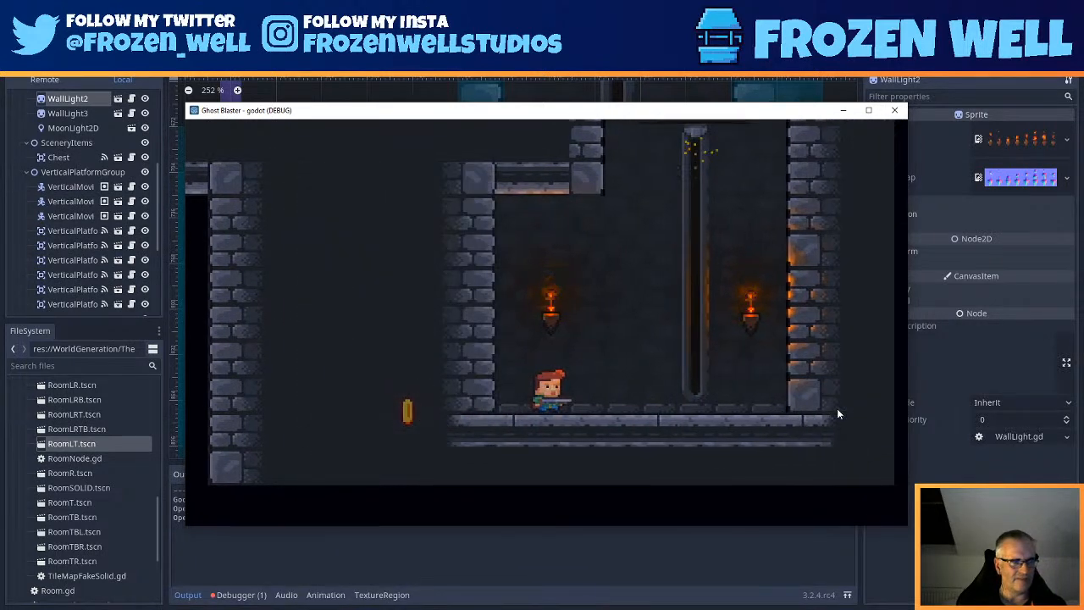
{"action": "key", "text": "a"}
{"action": "key", "text": "d"}
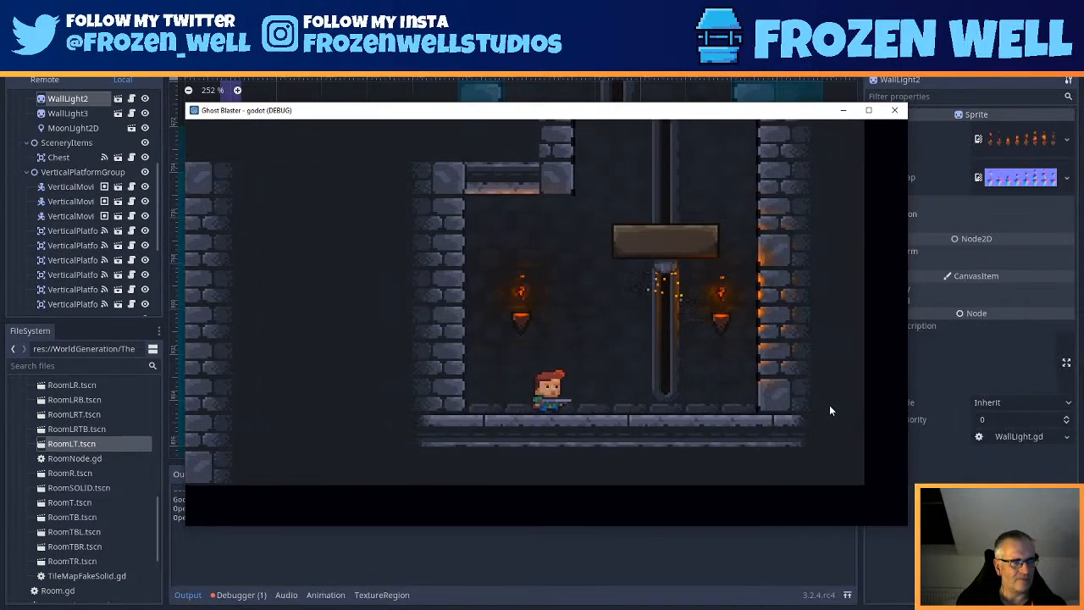
{"action": "key", "text": "a"}
{"action": "key", "text": "d"}
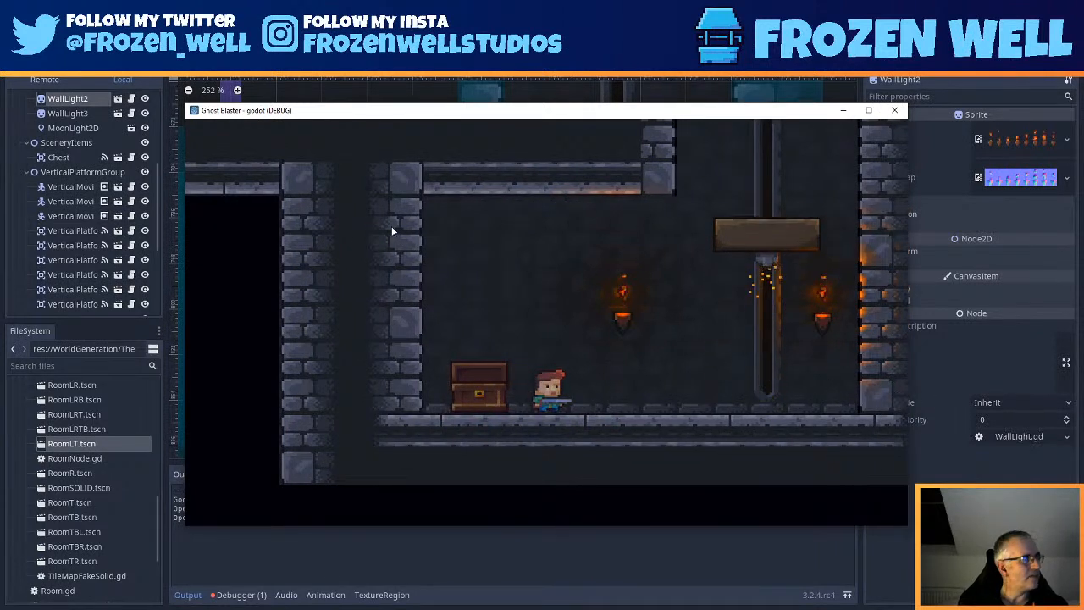
- Move the EffectSpawner node above TileMapFakeSolid, directly below Hazards in the scene tree
{"action": "scroll", "coordinate": [61, 166], "scroll_direction": "down", "scroll_amount": 4}
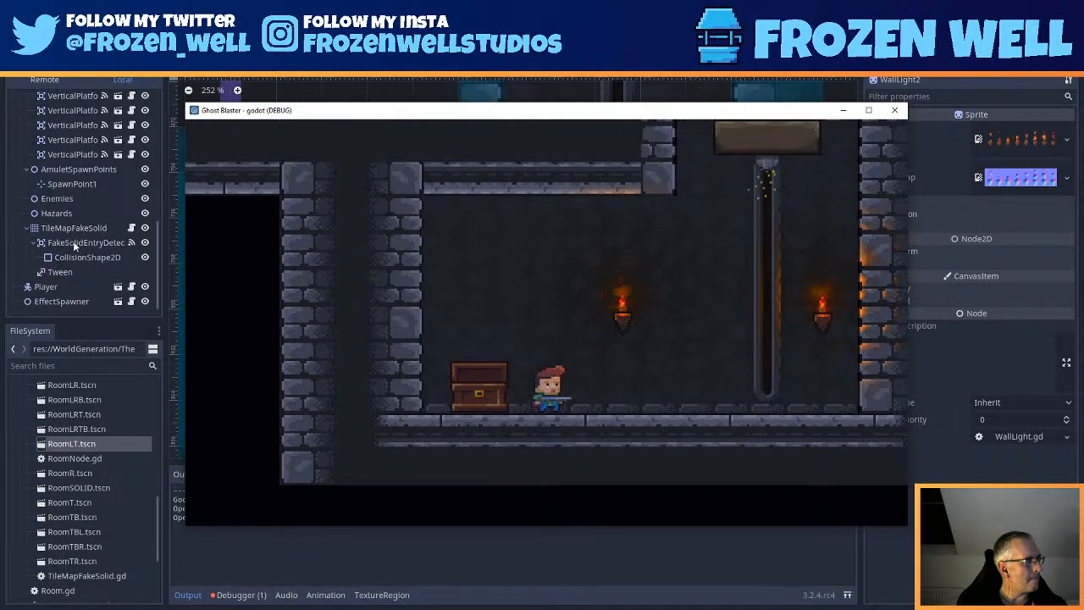
{"action": "left_click", "coordinate": [57, 300]}
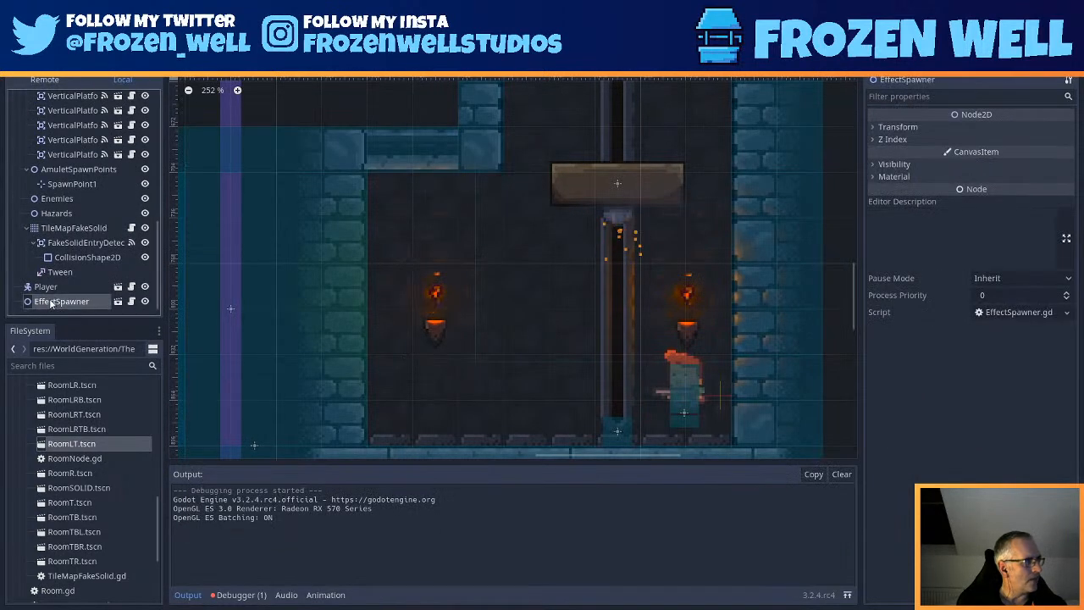
{"action": "left_click_drag", "start_coordinate": [51, 293], "coordinate": [51, 225]}
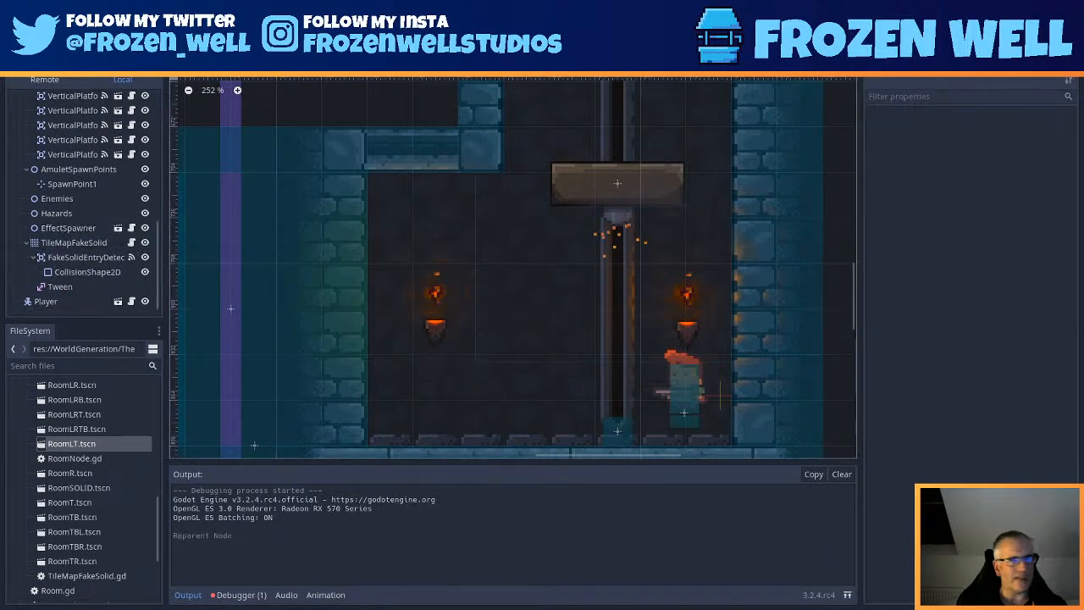
- Run the game, walk the player in and out of the hidden chest room to recheck the fake wall, and close the game
{"action": "key", "text": "F5"}
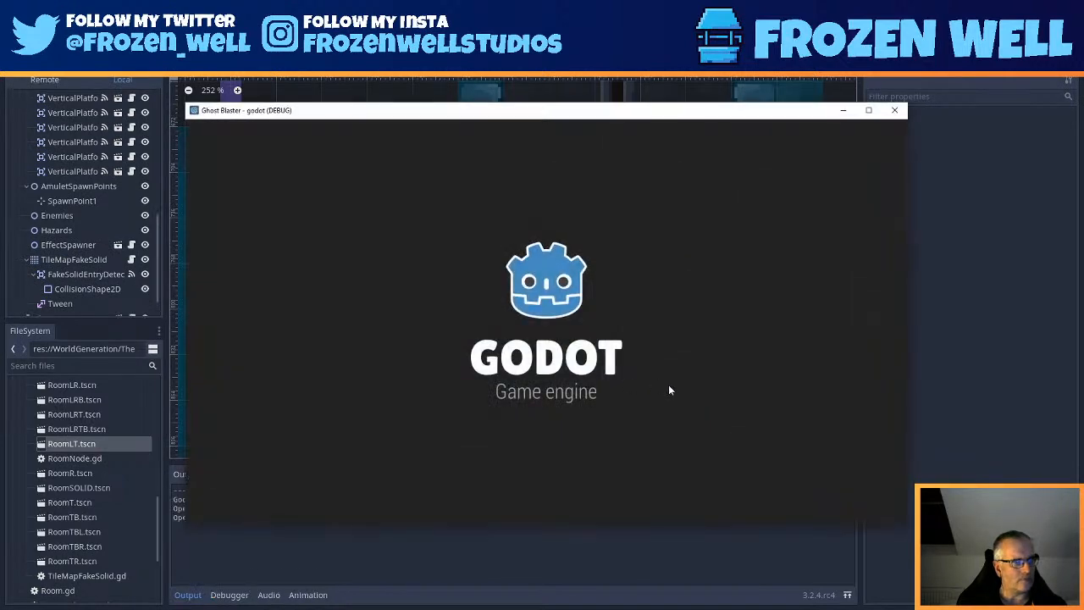
{"action": "key", "text": "Left"}
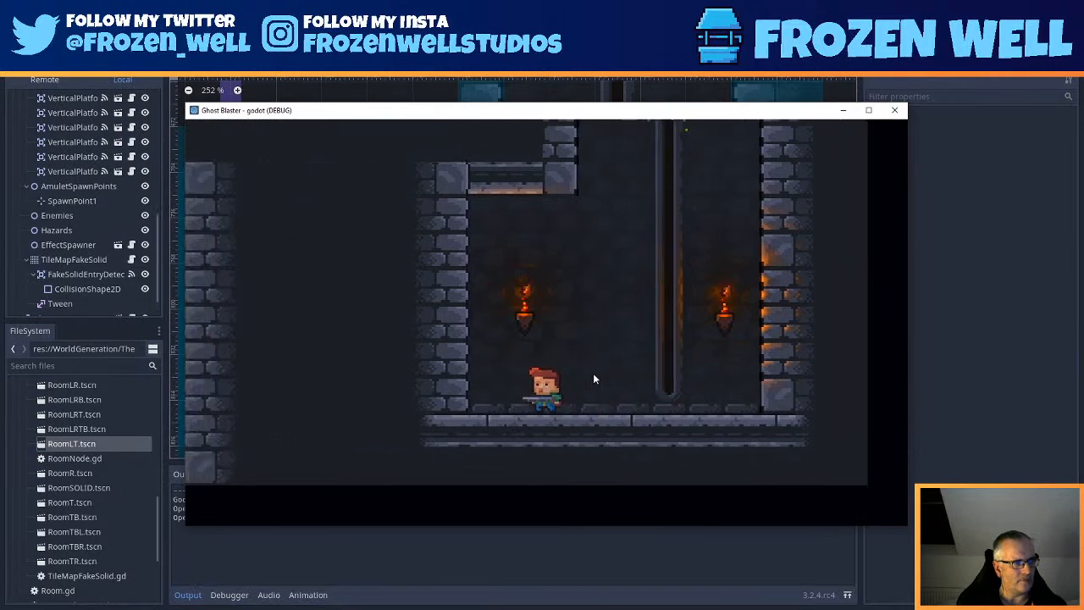
{"action": "key", "text": "Right"}
{"action": "key", "text": "Right"}
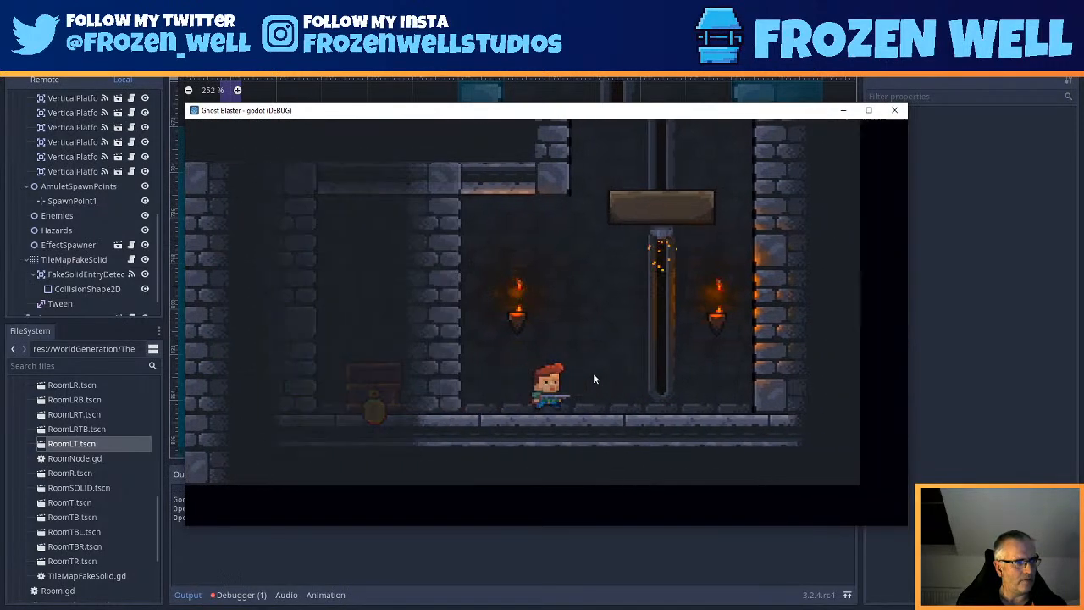
{"action": "key", "text": "Left"}
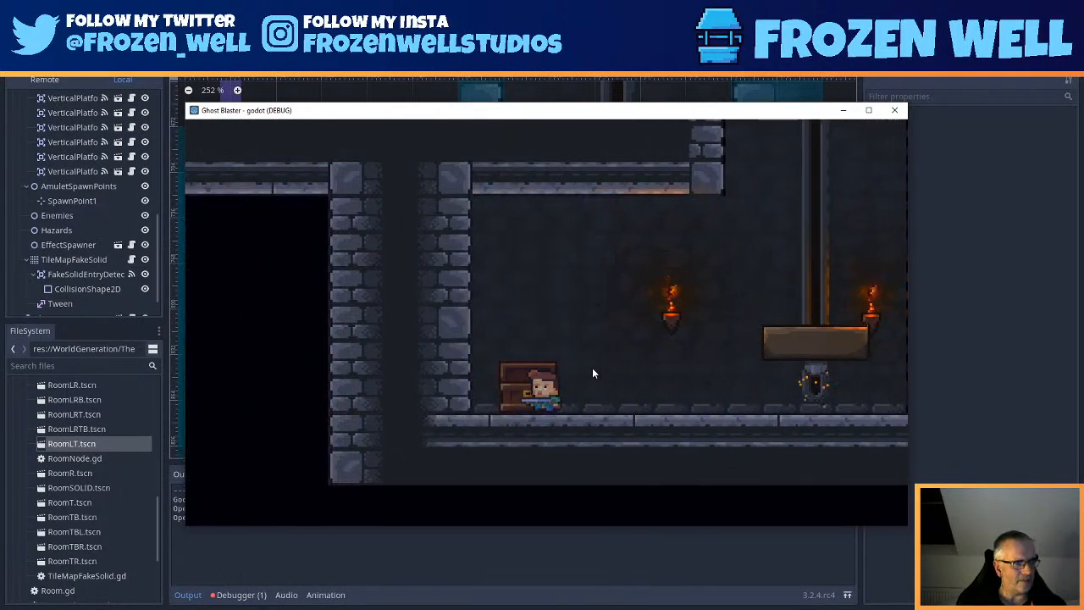
{"action": "key", "text": "Right"}
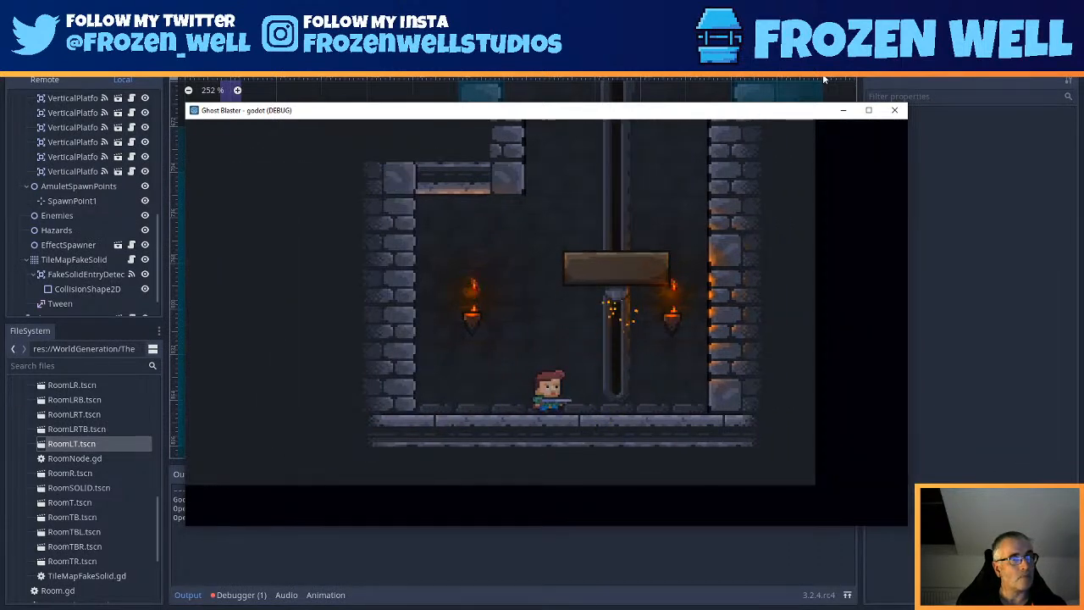
{"action": "left_click", "coordinate": [894, 110]}
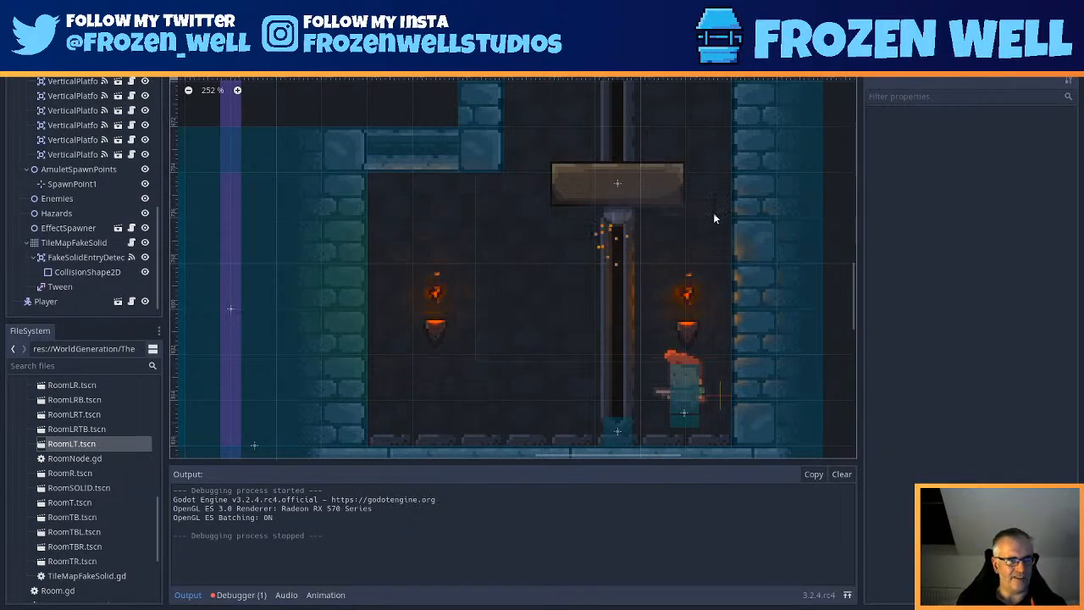
- Examine the torch room and the platform shaft above it in the level view
{"action": "scroll", "coordinate": [711, 211], "scroll_direction": "down", "scroll_amount": 2}
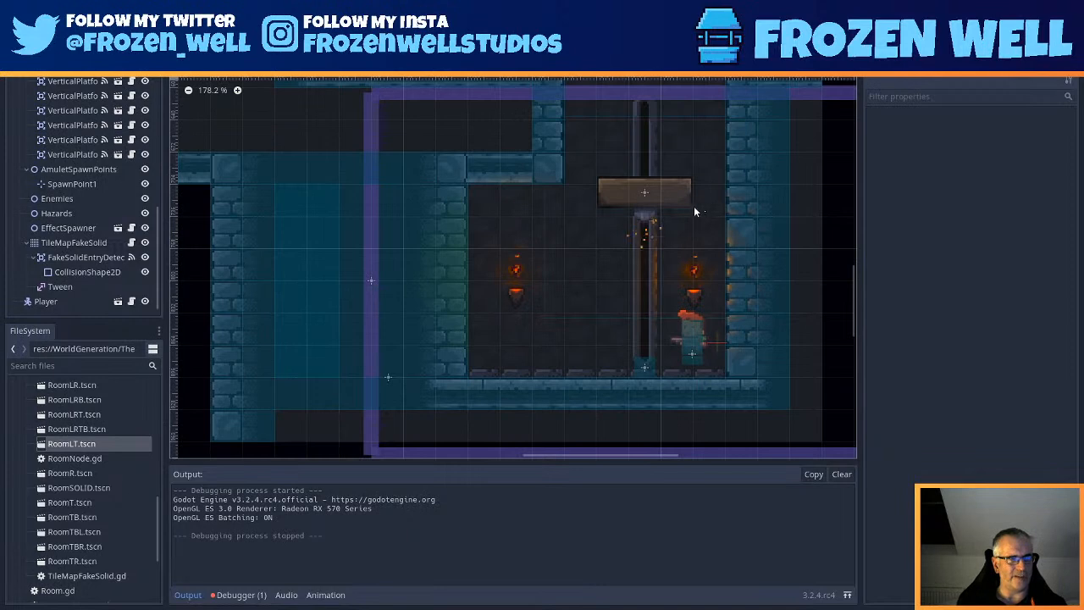
{"action": "middle_click_drag", "start_coordinate": [684, 154], "coordinate": [632, 265]}
{"action": "scroll", "coordinate": [634, 197], "scroll_direction": "down", "scroll_amount": 1}
{"action": "scroll", "coordinate": [634, 201], "scroll_direction": "down", "scroll_amount": 1}
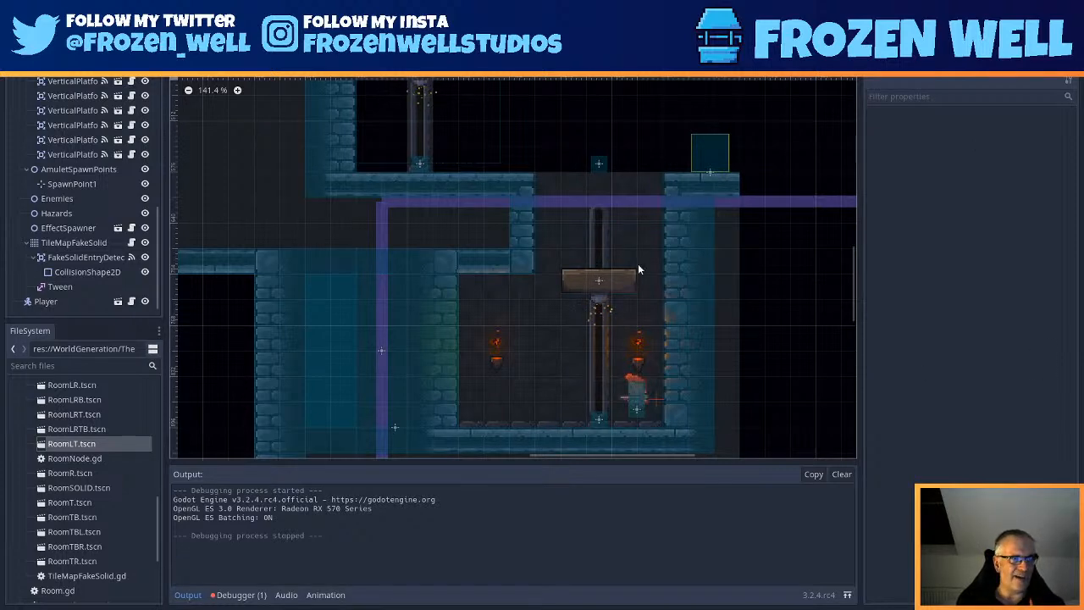
{"action": "scroll", "coordinate": [639, 269], "scroll_direction": "up", "scroll_amount": 1}
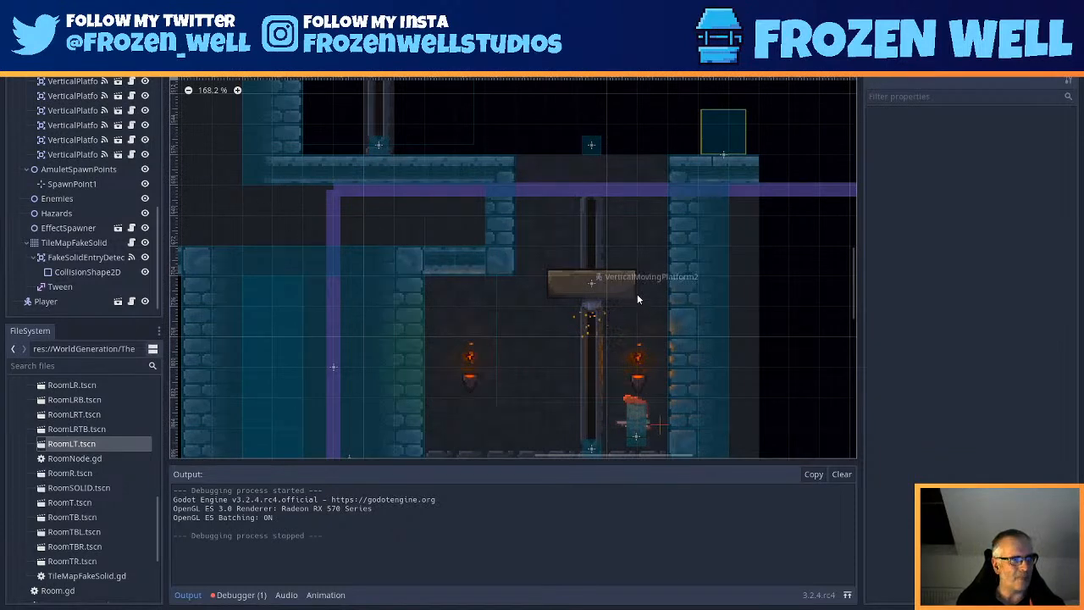
{"action": "scroll", "coordinate": [702, 350], "scroll_direction": "down", "scroll_amount": 1}
{"action": "middle_click_drag", "start_coordinate": [702, 349], "coordinate": [590, 289]}
{"action": "scroll", "coordinate": [577, 307], "scroll_direction": "up", "scroll_amount": 4}
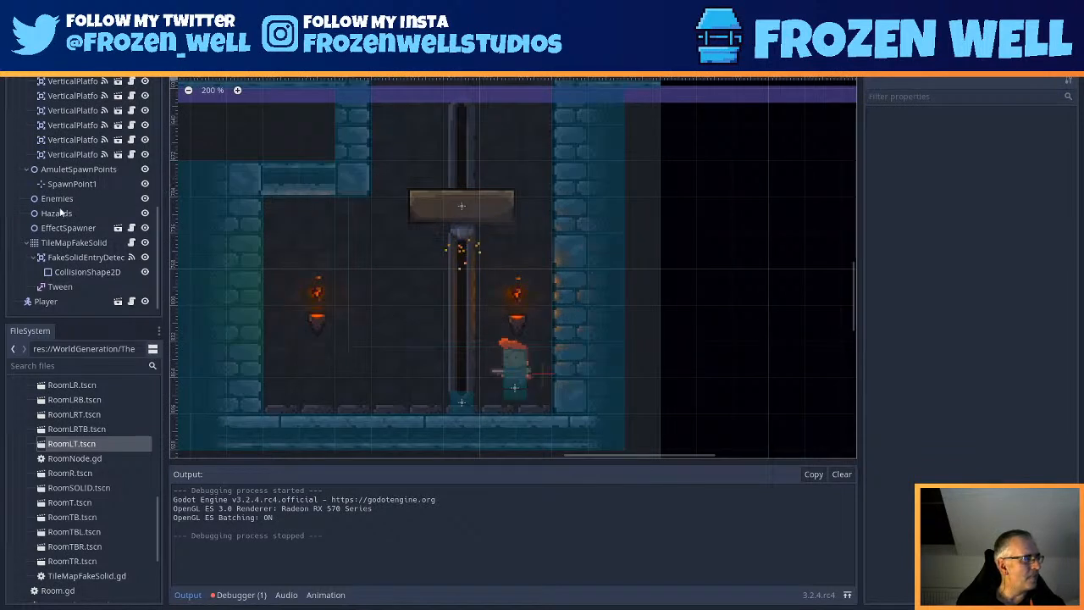
- Paint the plain BackgroundTilesheetx2.png 0 tile on TileMapBackground behind the square stone blocks in the torch room's walls and ceiling corners
{"action": "scroll", "coordinate": [67, 140], "scroll_direction": "up", "scroll_amount": 8}
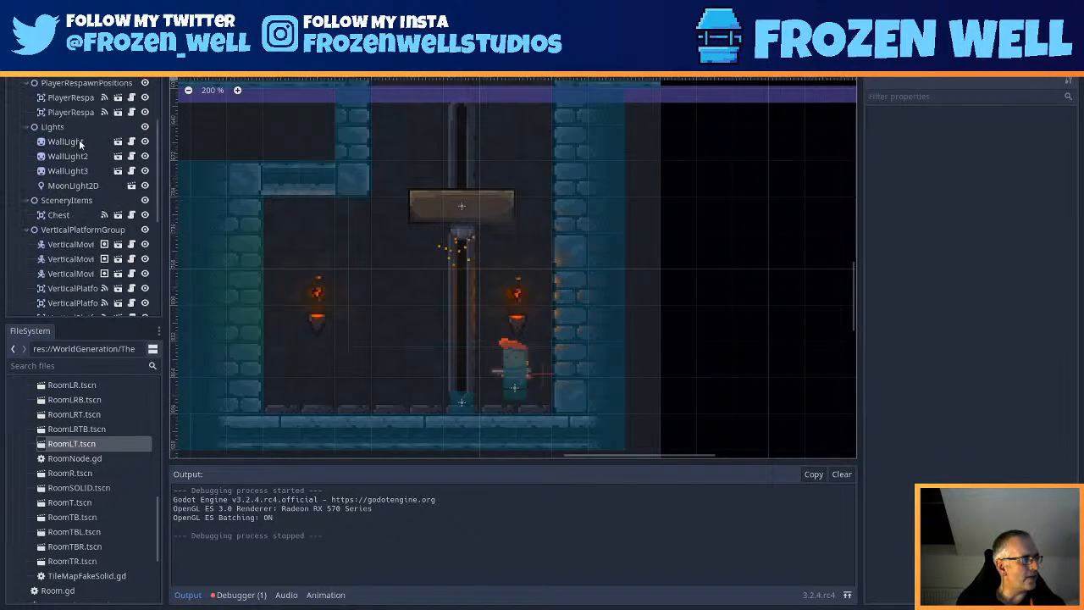
{"action": "left_click", "coordinate": [80, 128]}
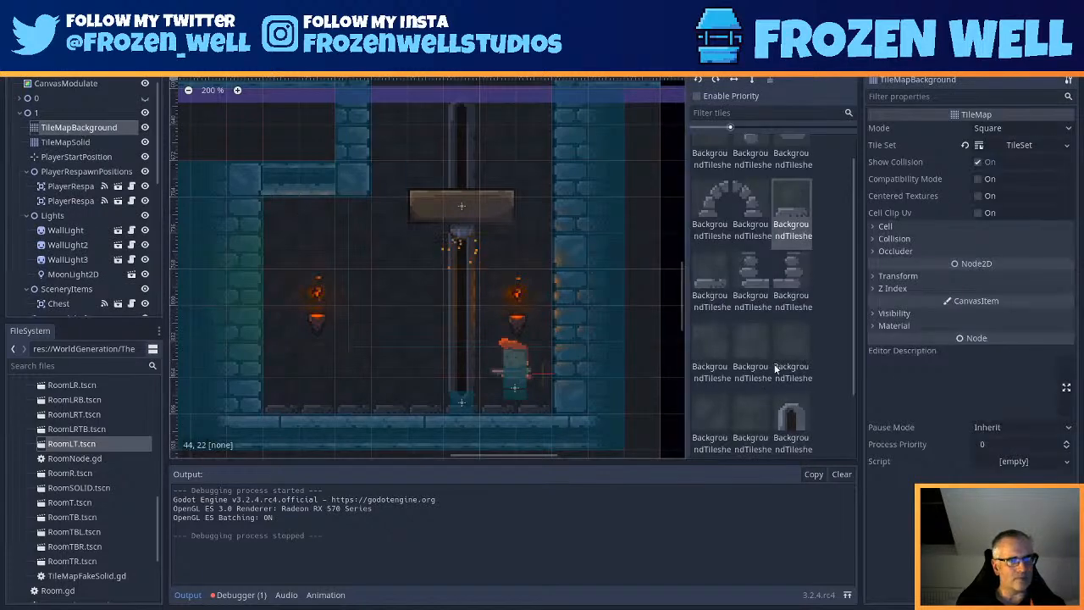
{"action": "scroll", "coordinate": [742, 265], "scroll_direction": "up", "scroll_amount": 1}
{"action": "left_click", "coordinate": [716, 152]}
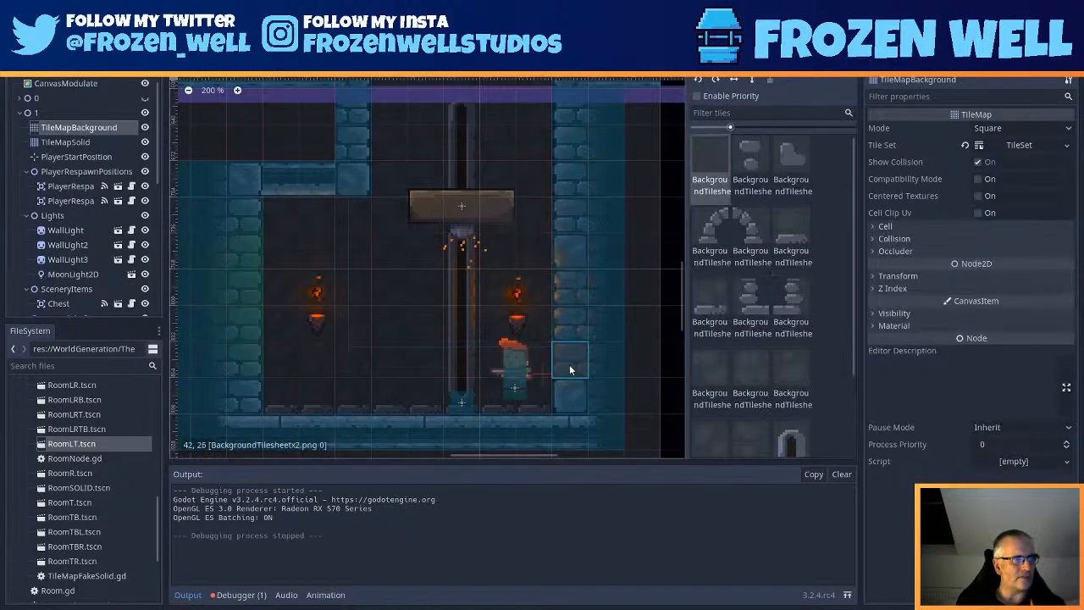
{"action": "left_click", "coordinate": [567, 387]}
{"action": "scroll", "coordinate": [579, 229], "scroll_direction": "up", "scroll_amount": 3}
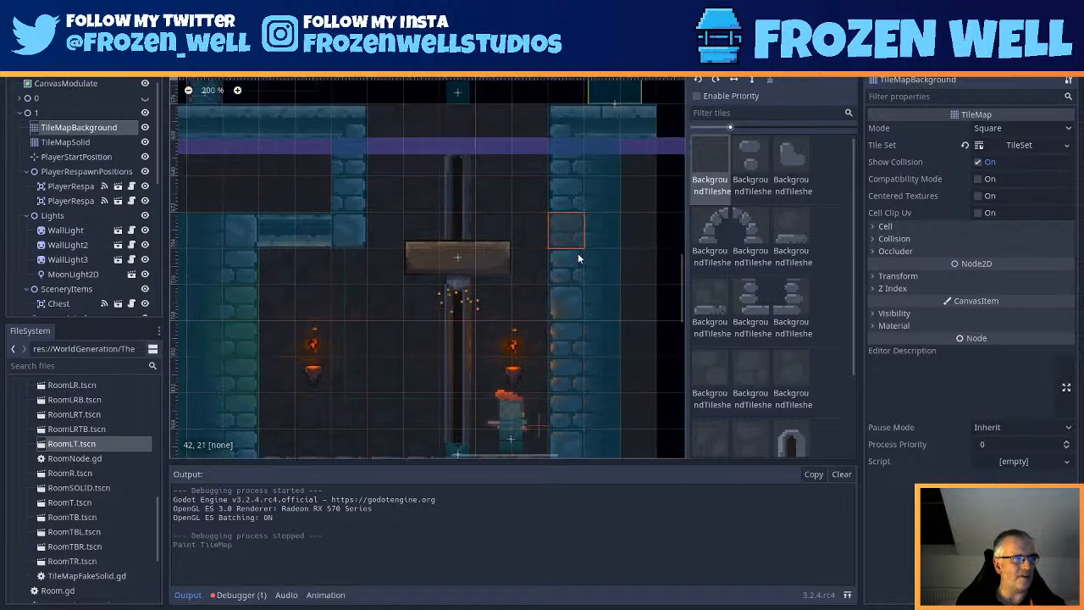
{"action": "left_click", "coordinate": [562, 317]}
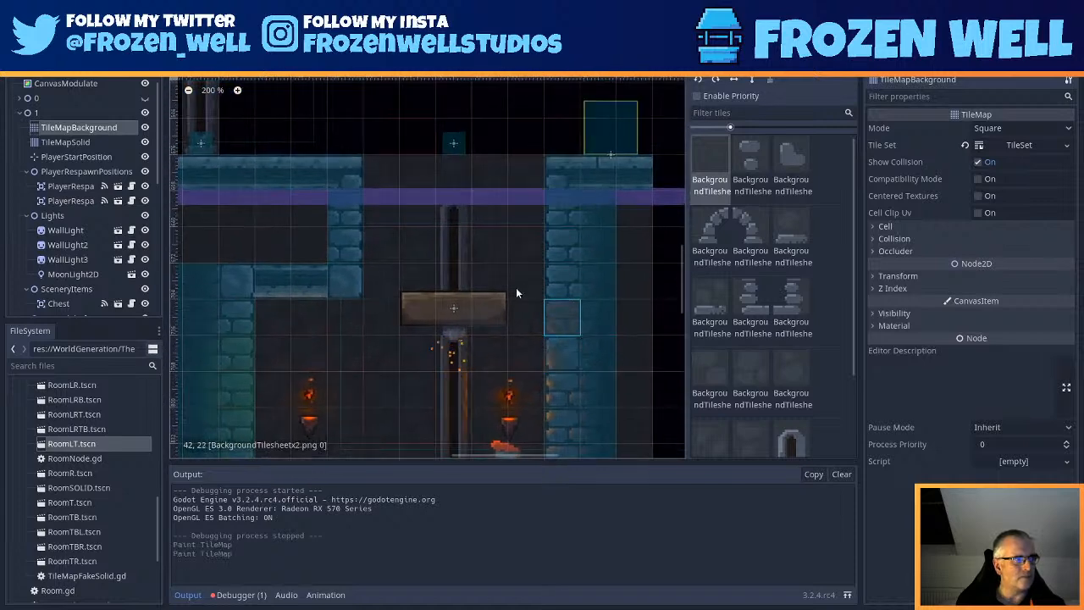
{"action": "left_click", "coordinate": [352, 288]}
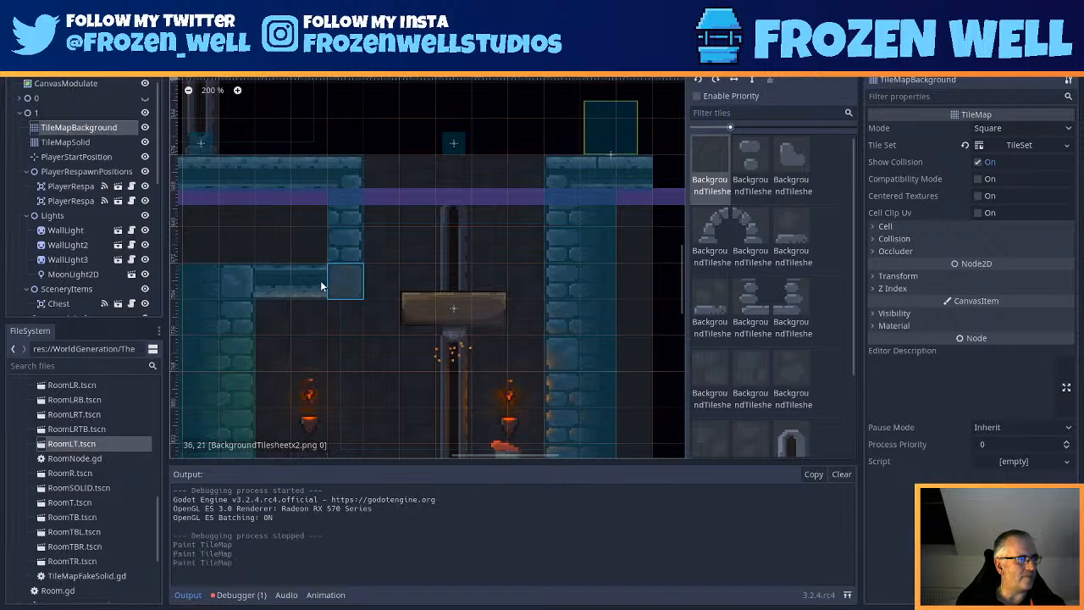
{"action": "left_click", "coordinate": [234, 285]}
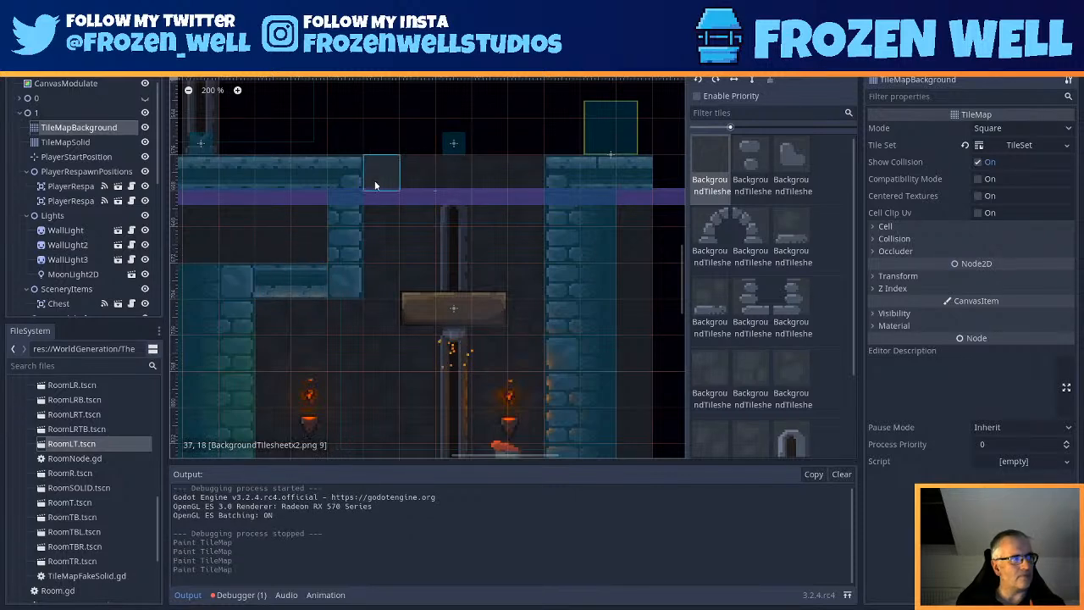
- Paint the same plain background tile behind the wall and ledge blocks of the upper area beside the middle platform shaft
{"action": "middle_click_drag", "start_coordinate": [375, 179], "coordinate": [373, 253]}
{"action": "middle_click_drag", "start_coordinate": [399, 145], "coordinate": [461, 298]}
{"action": "scroll", "coordinate": [461, 298], "scroll_direction": "down", "scroll_amount": 1}
{"action": "middle_click_drag", "start_coordinate": [416, 221], "coordinate": [445, 381]}
{"action": "middle_click_drag", "start_coordinate": [445, 203], "coordinate": [478, 363]}
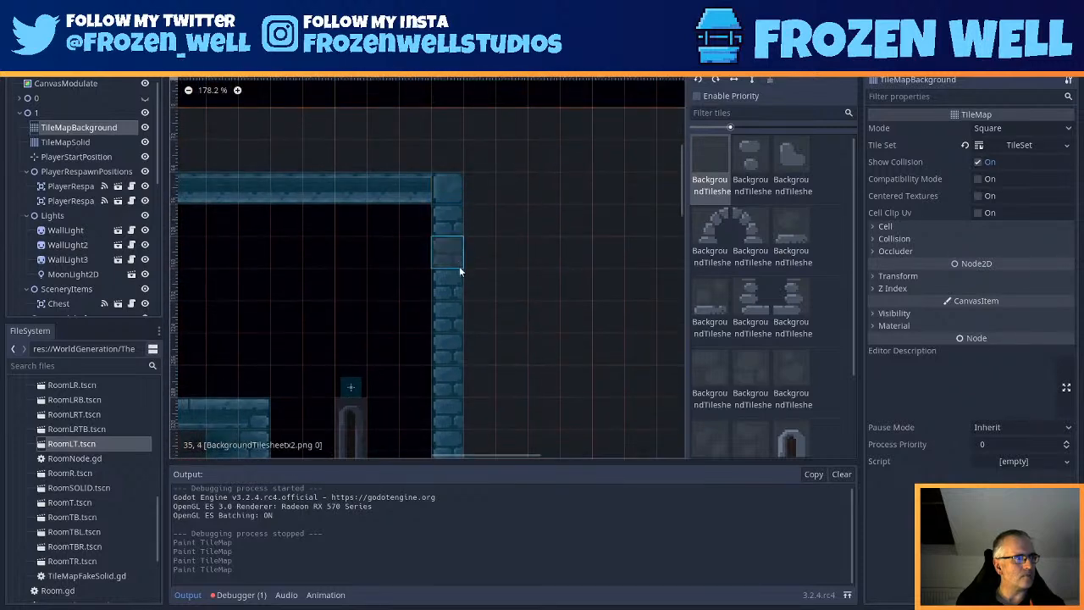
{"action": "middle_click_drag", "start_coordinate": [458, 326], "coordinate": [479, 165]}
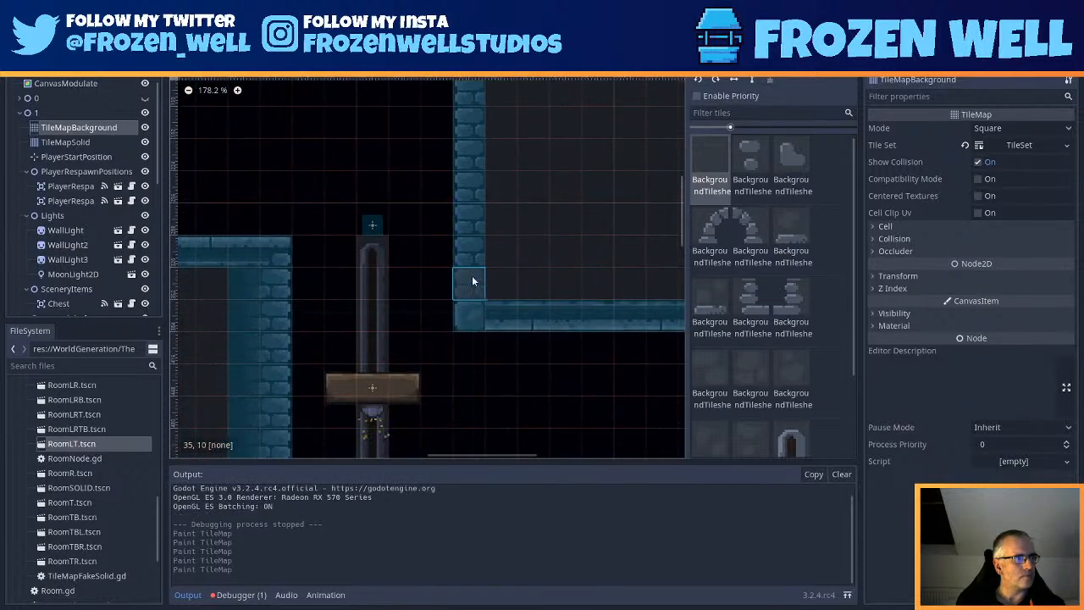
{"action": "middle_click_drag", "start_coordinate": [492, 281], "coordinate": [404, 294]}
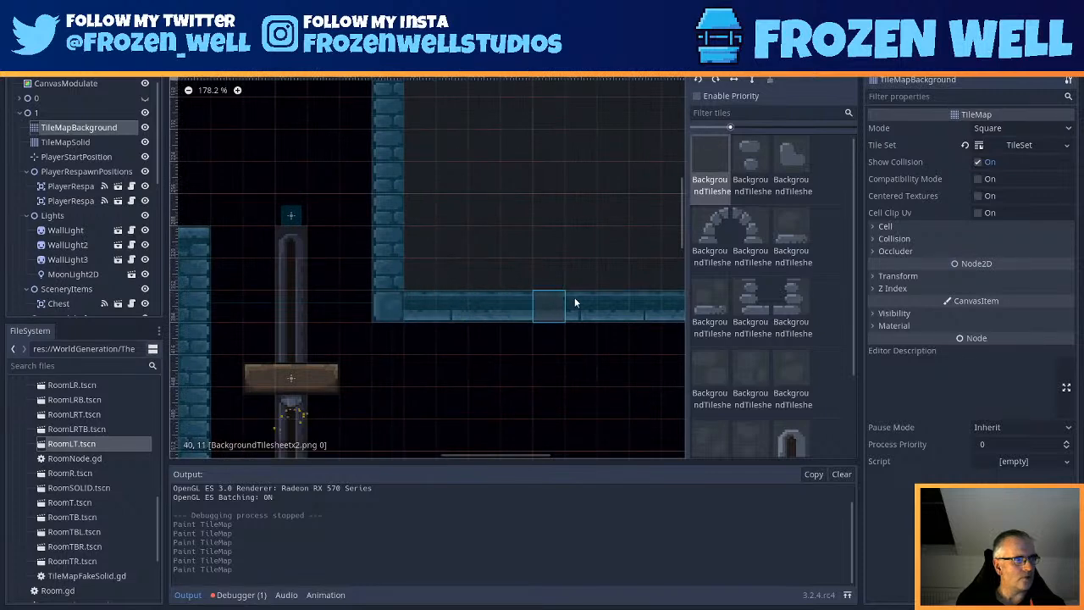
{"action": "middle_click_drag", "start_coordinate": [620, 302], "coordinate": [544, 311]}
{"action": "middle_click_drag", "start_coordinate": [448, 329], "coordinate": [569, 288]}
- Paint the plain background tile behind the brick wall left of the middle shaft and the wall right of the far-left shaft
{"action": "middle_click_drag", "start_coordinate": [330, 287], "coordinate": [505, 155]}
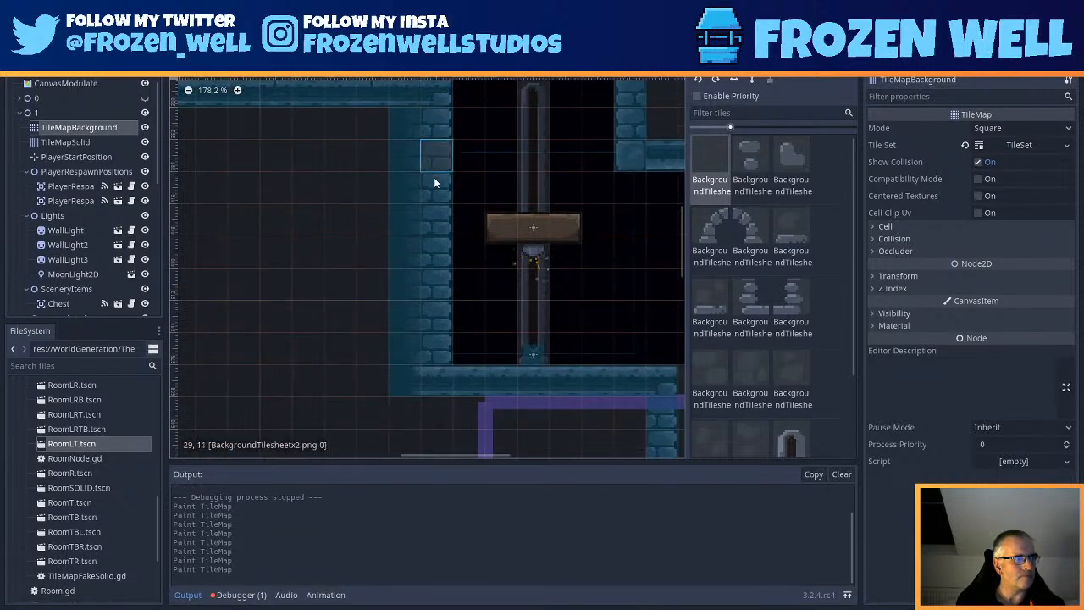
{"action": "left_click", "coordinate": [437, 346]}
{"action": "middle_click_drag", "start_coordinate": [348, 303], "coordinate": [516, 276]}
{"action": "middle_click_drag", "start_coordinate": [284, 282], "coordinate": [479, 269]}
{"action": "mouse_move", "coordinate": [350, 252]}
{"action": "middle_mouse_down"}
{"action": "mouse_move", "coordinate": [510, 286]}
{"action": "mouse_move", "coordinate": [576, 313]}
{"action": "middle_mouse_up"}
{"action": "left_click_drag", "start_coordinate": [345, 153], "coordinate": [346, 349]}
{"action": "middle_click_drag", "start_coordinate": [346, 349], "coordinate": [420, 164]}
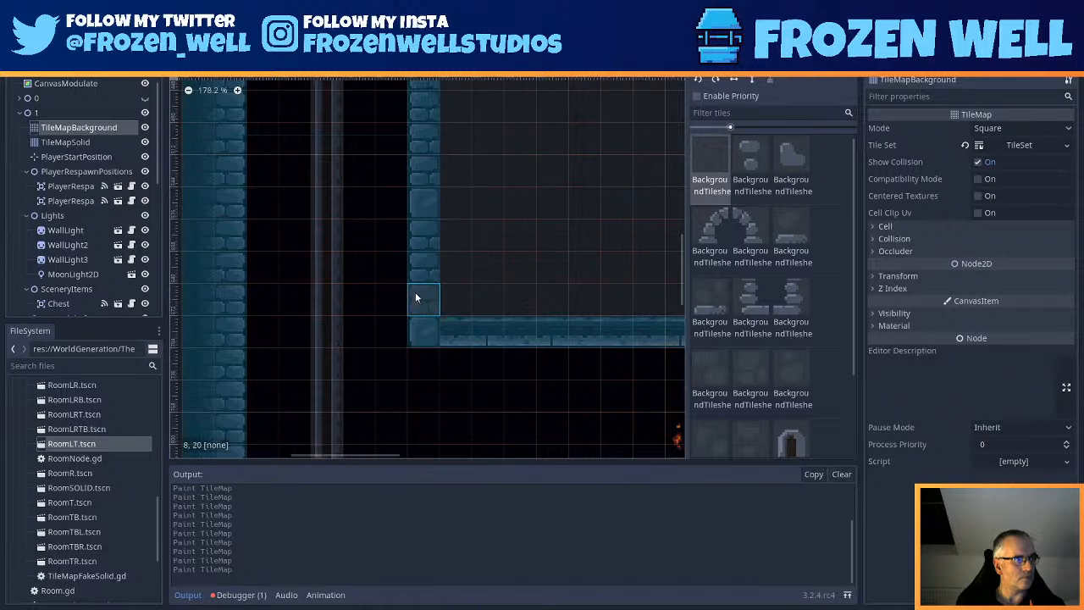
- Paint the plain BackgroundTilesheetx2.png 0 tile behind the outer brick wall of the far-left platform shaft, from the ceiling down to the floor
{"action": "mouse_move", "coordinate": [315, 269]}
{"action": "middle_mouse_down"}
{"action": "mouse_move", "coordinate": [348, 375]}
{"action": "mouse_move", "coordinate": [405, 419]}
{"action": "middle_mouse_up"}
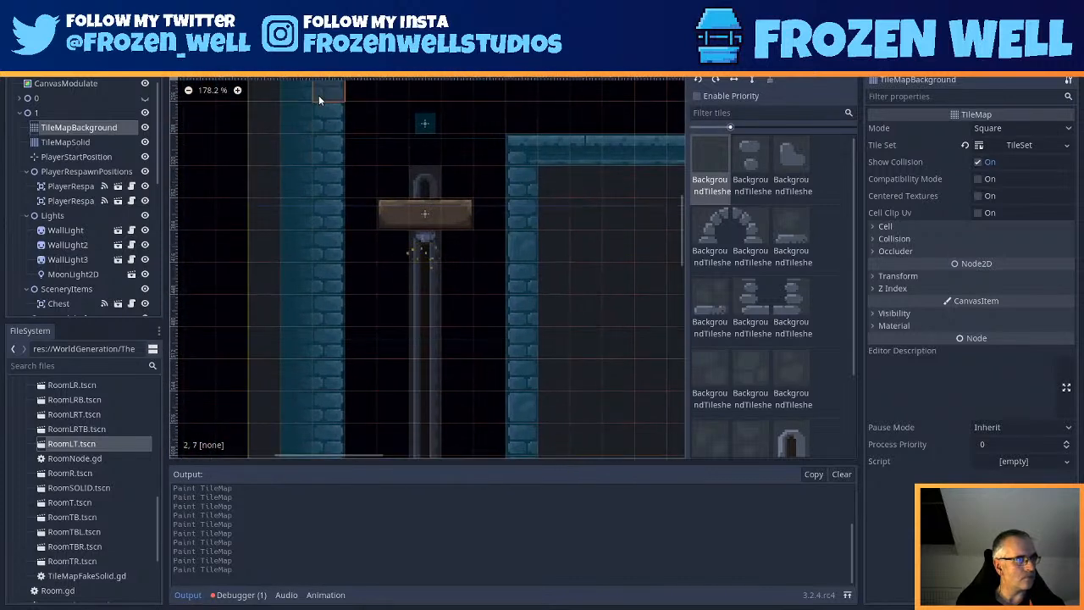
{"action": "middle_click_drag", "start_coordinate": [321, 112], "coordinate": [339, 202]}
{"action": "middle_click_drag", "start_coordinate": [350, 140], "coordinate": [369, 235]}
{"action": "middle_click_drag", "start_coordinate": [373, 122], "coordinate": [374, 157]}
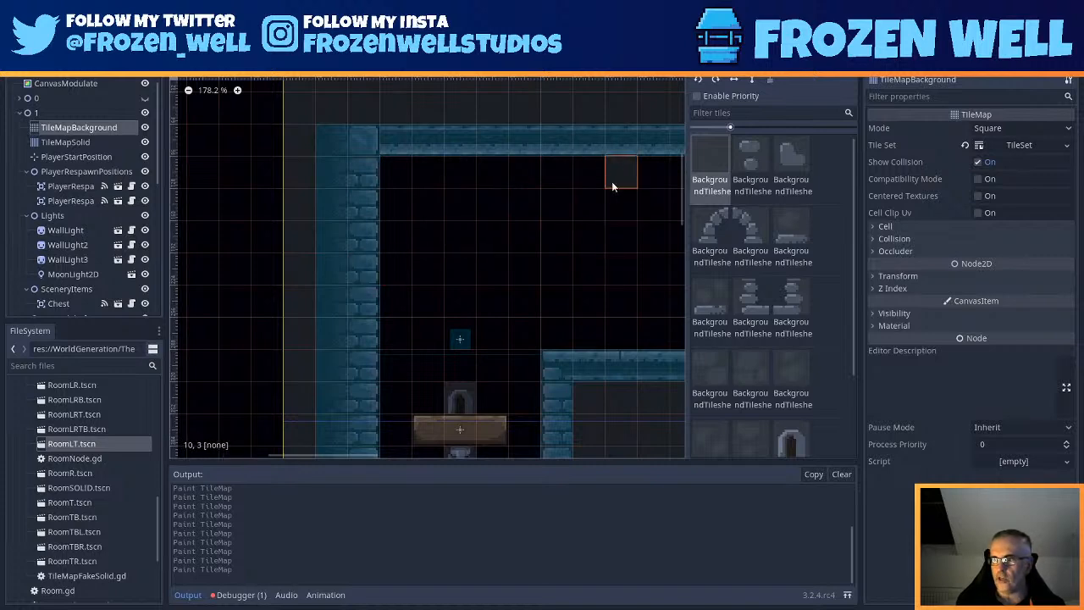
{"action": "middle_click_drag", "start_coordinate": [459, 303], "coordinate": [482, 151]}
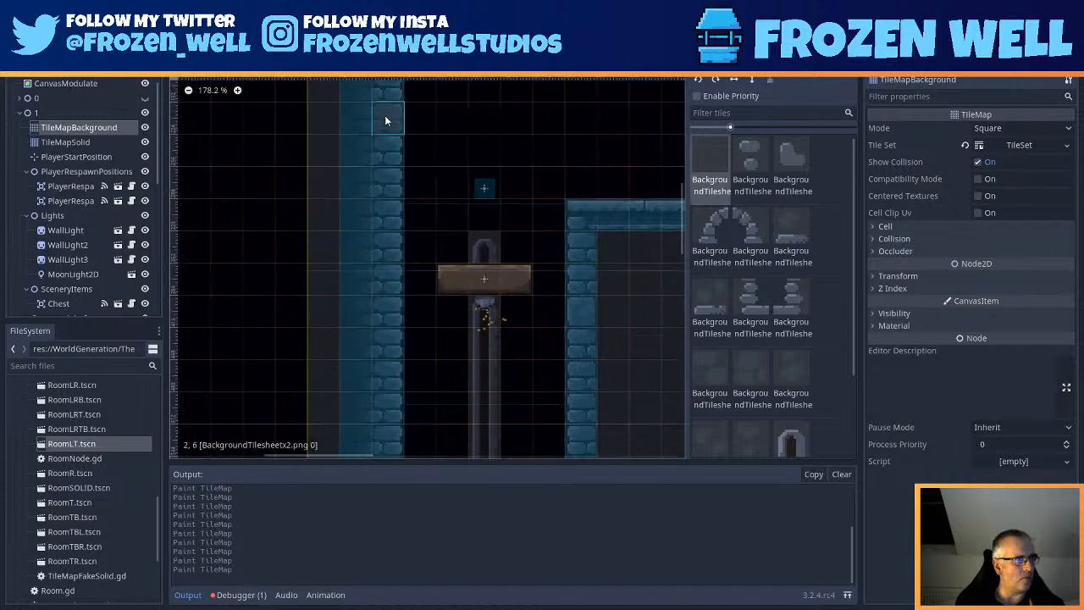
{"action": "middle_click_drag", "start_coordinate": [448, 339], "coordinate": [469, 241]}
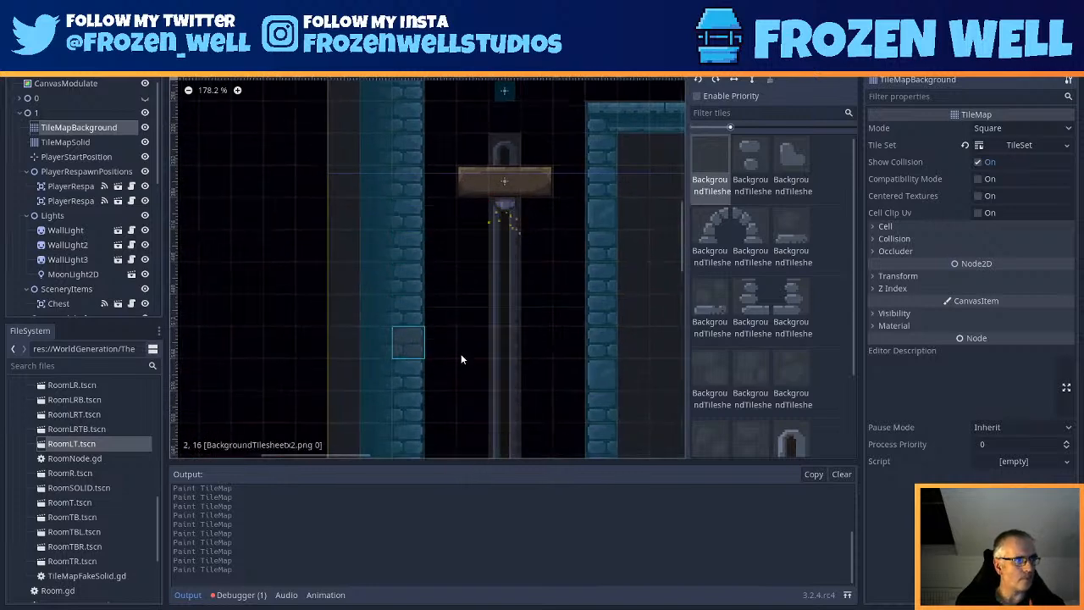
{"action": "middle_click_drag", "start_coordinate": [435, 360], "coordinate": [449, 286]}
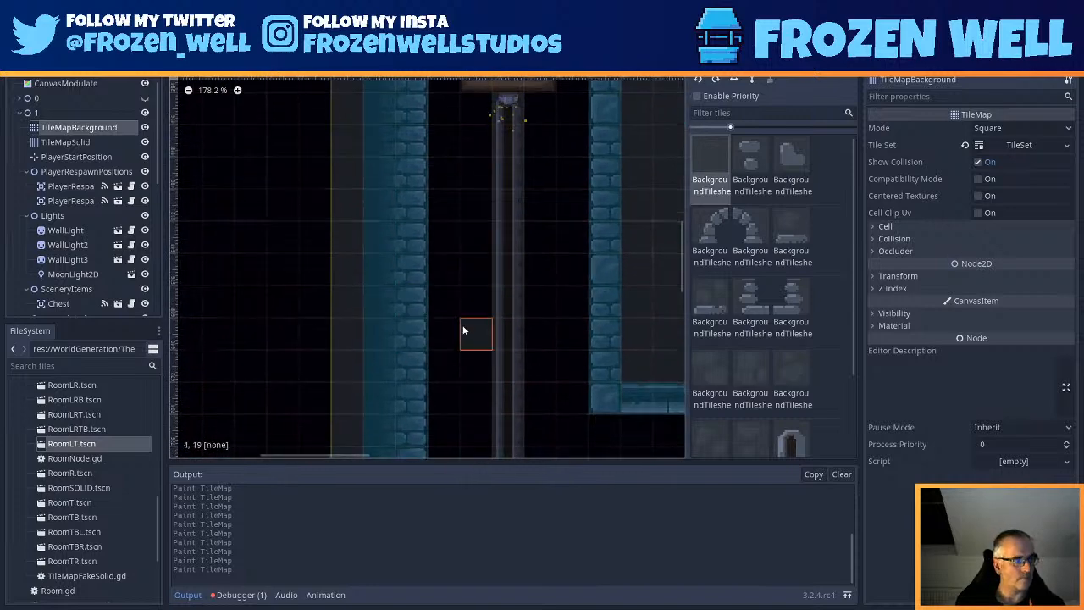
{"action": "middle_click_drag", "start_coordinate": [462, 343], "coordinate": [435, 203]}
{"action": "middle_click_drag", "start_coordinate": [454, 339], "coordinate": [467, 213]}
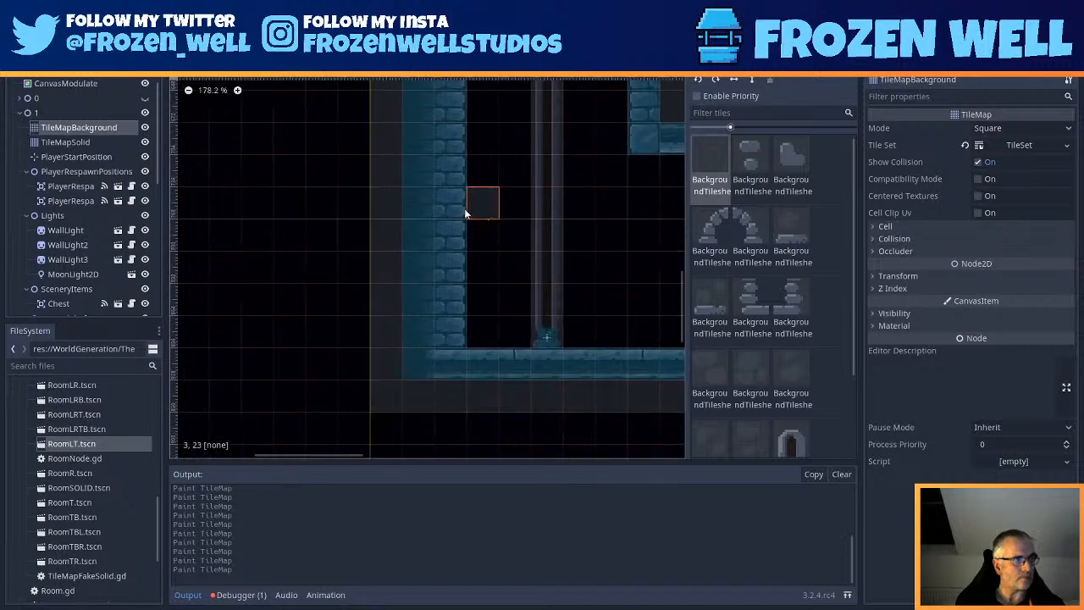
{"action": "left_click", "coordinate": [448, 338]}
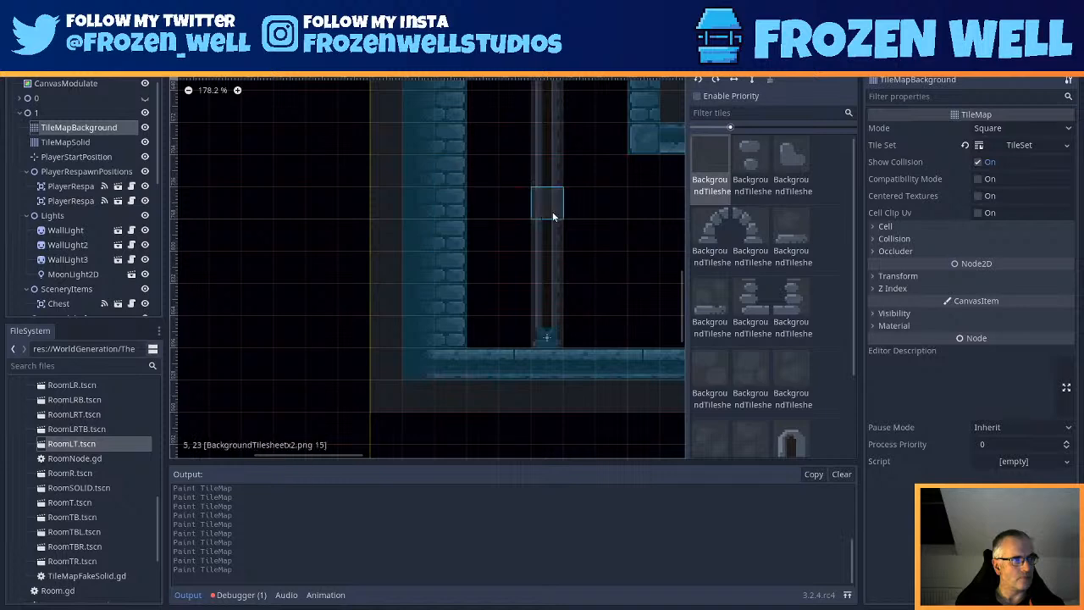
- Outline the empty area beside the middle platform shaft with the BackgroundTilesheetx2.png 9 tile, under the ceiling ledge, down the right edge and along the floor
{"action": "middle_click_drag", "start_coordinate": [551, 213], "coordinate": [488, 303]}
{"action": "scroll", "coordinate": [517, 250], "scroll_direction": "down", "scroll_amount": 8}
{"action": "scroll", "coordinate": [519, 249], "scroll_direction": "down", "scroll_amount": 3}
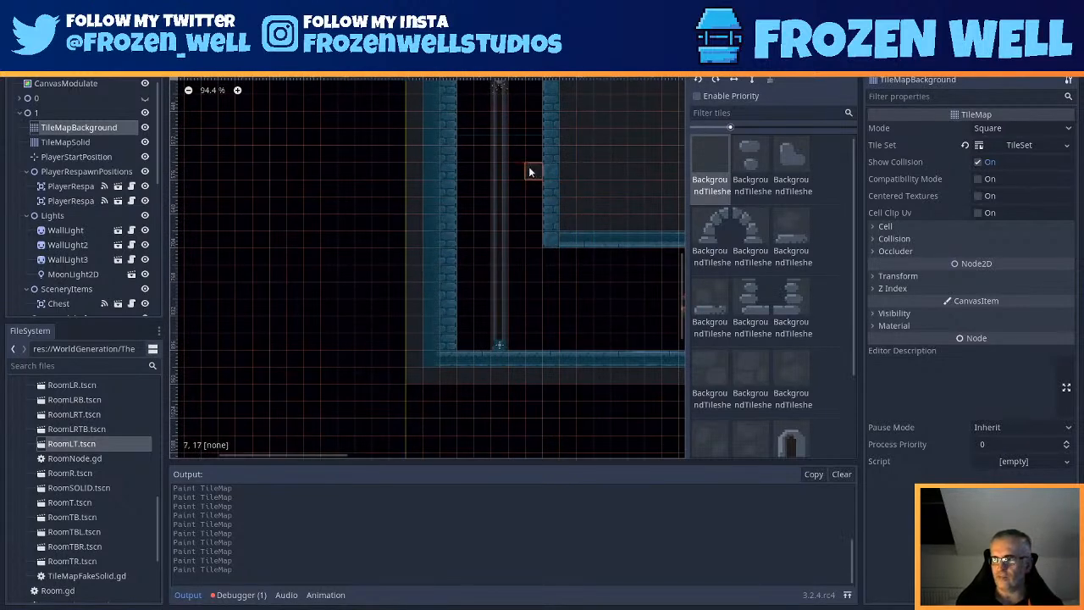
{"action": "scroll", "coordinate": [518, 254], "scroll_direction": "down", "scroll_amount": 3}
{"action": "scroll", "coordinate": [518, 255], "scroll_direction": "up", "scroll_amount": 1}
{"action": "middle_click_drag", "start_coordinate": [518, 255], "coordinate": [430, 270]}
{"action": "mouse_move", "coordinate": [557, 267]}
{"action": "middle_mouse_down"}
{"action": "mouse_move", "coordinate": [420, 264]}
{"action": "mouse_move", "coordinate": [440, 268]}
{"action": "middle_mouse_up"}
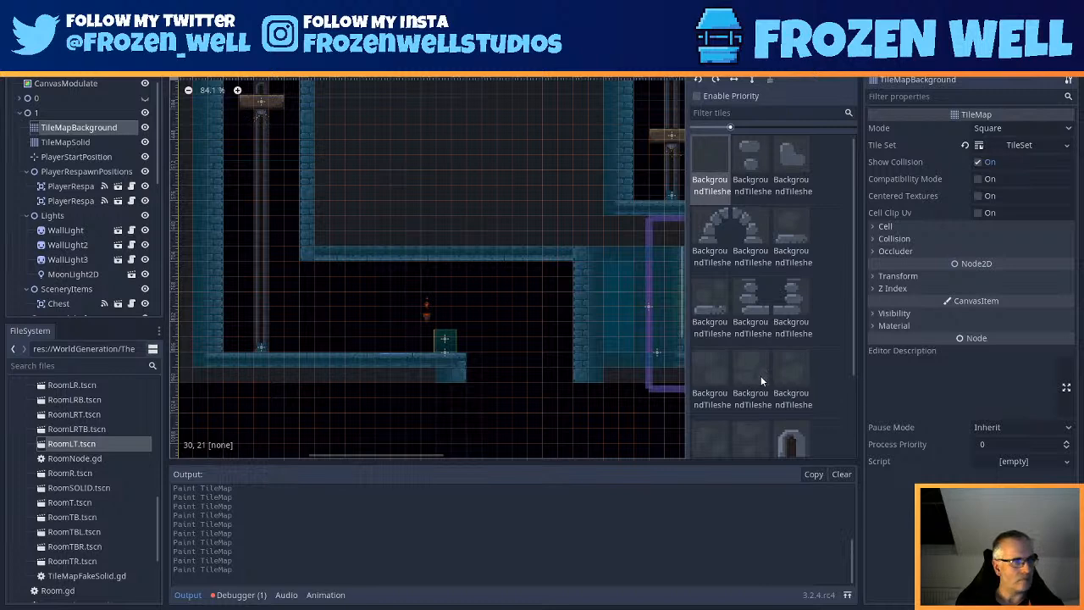
{"action": "middle_click_drag", "start_coordinate": [666, 241], "coordinate": [467, 338]}
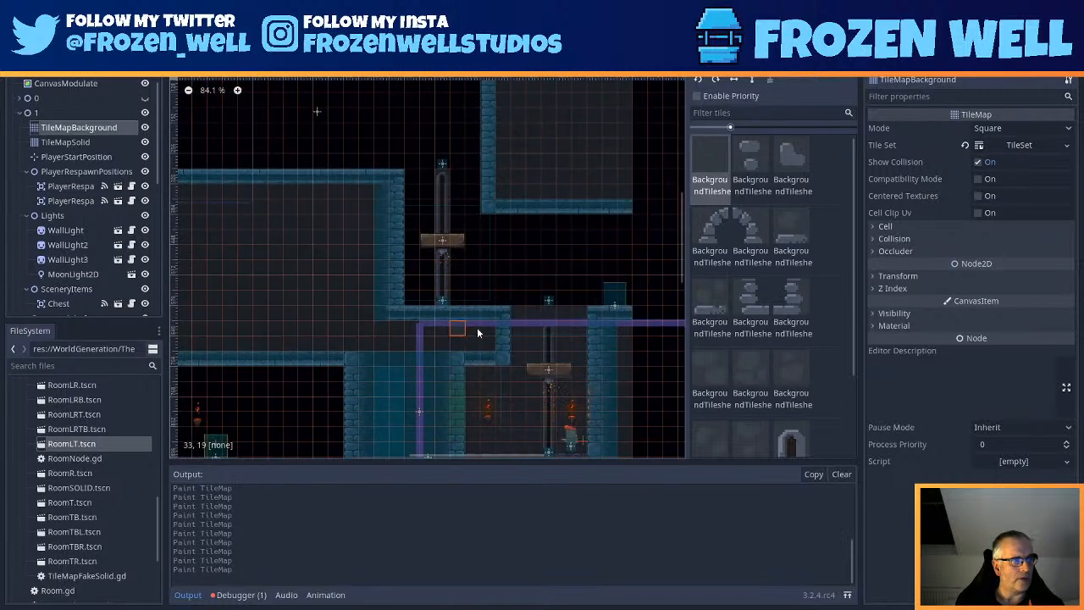
{"action": "scroll", "coordinate": [572, 263], "scroll_direction": "up", "scroll_amount": 6}
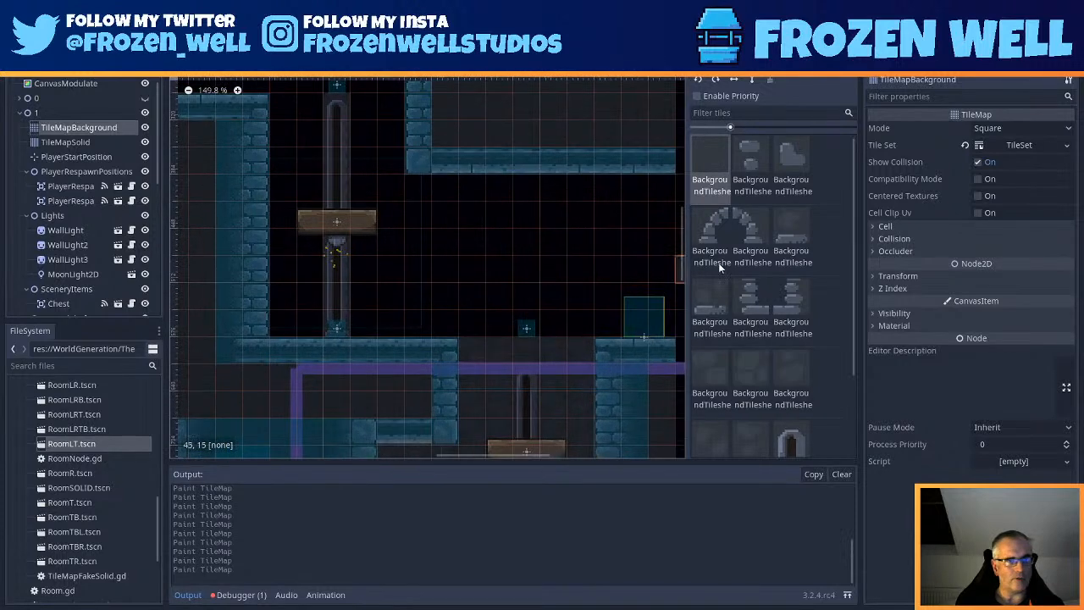
{"action": "left_click", "coordinate": [714, 370]}
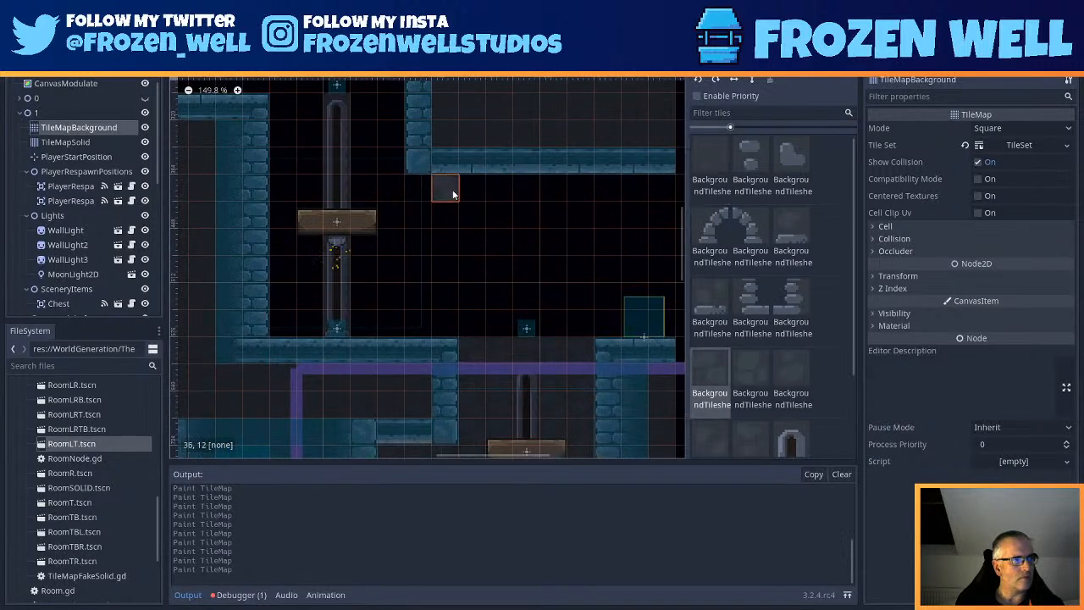
{"action": "left_click_drag", "start_coordinate": [435, 189], "coordinate": [596, 188]}
{"action": "middle_click_drag", "start_coordinate": [615, 187], "coordinate": [548, 186]}
{"action": "mouse_move", "coordinate": [548, 186]}
{"action": "left_mouse_down"}
{"action": "mouse_move", "coordinate": [586, 186]}
{"action": "mouse_move", "coordinate": [594, 321]}
{"action": "mouse_move", "coordinate": [217, 323]}
{"action": "left_mouse_up"}
- Extend the background tile border upward from the ledge left of the middle shaft to the ceiling, and try to bucket-fill the shaft
{"action": "middle_click_drag", "start_coordinate": [268, 193], "coordinate": [296, 295]}
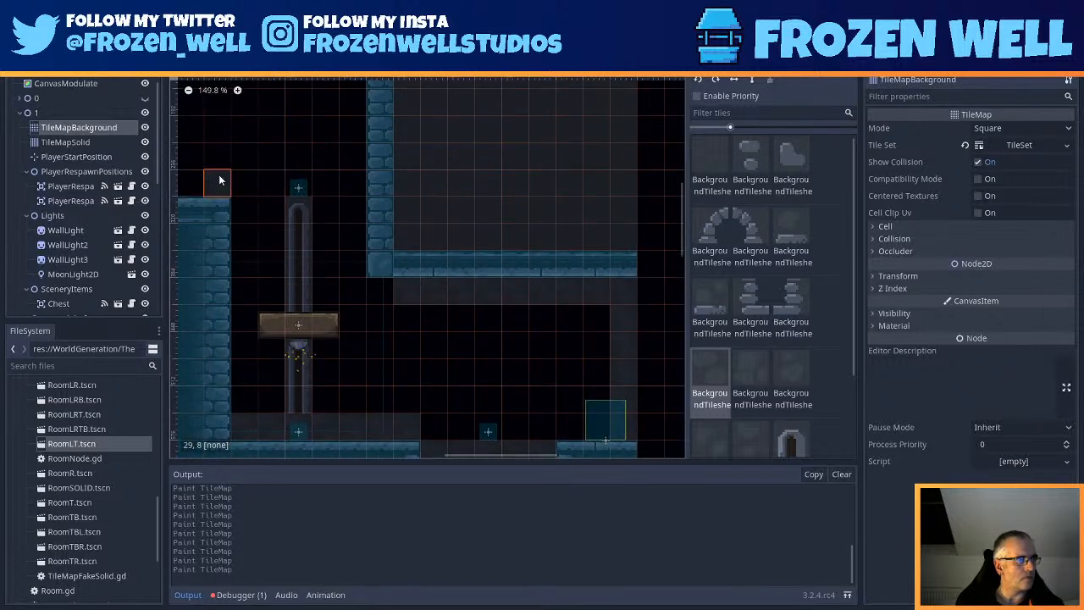
{"action": "middle_click_drag", "start_coordinate": [242, 90], "coordinate": [267, 162]}
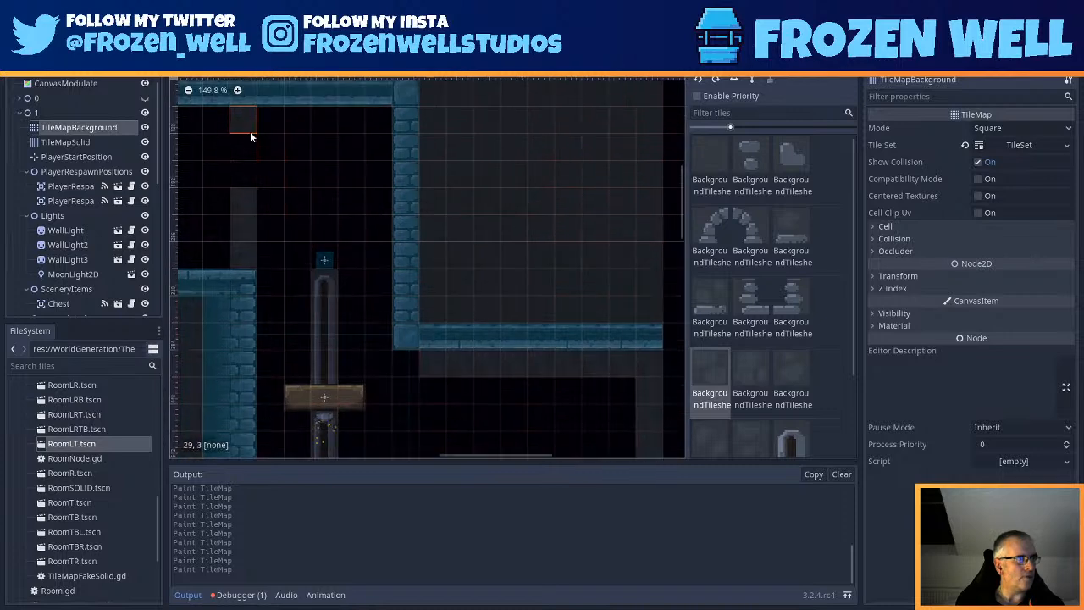
{"action": "left_click", "coordinate": [475, 68]}
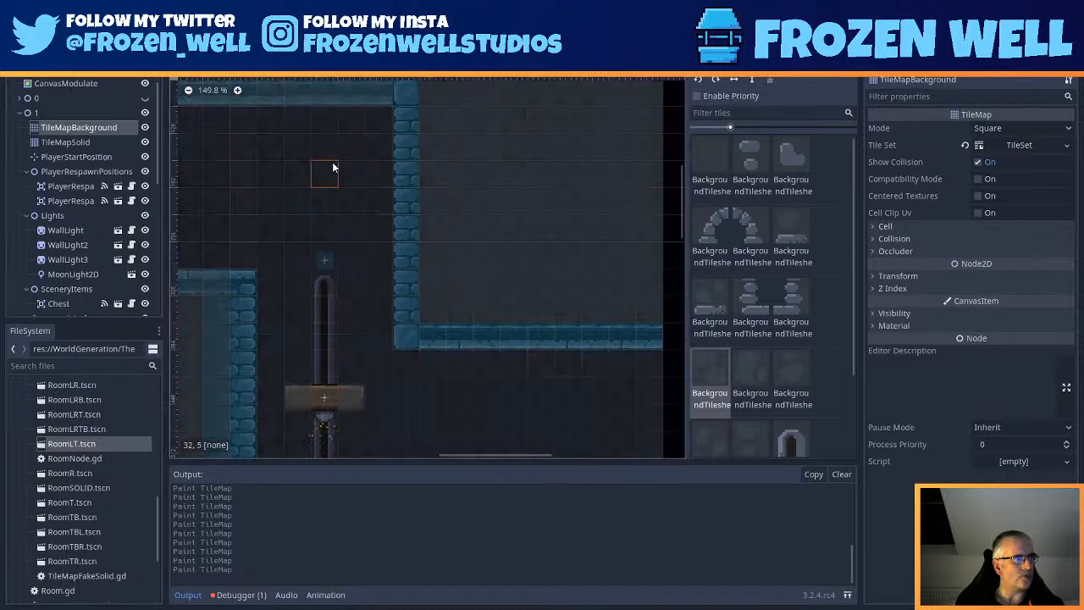
{"action": "left_click", "coordinate": [355, 152]}
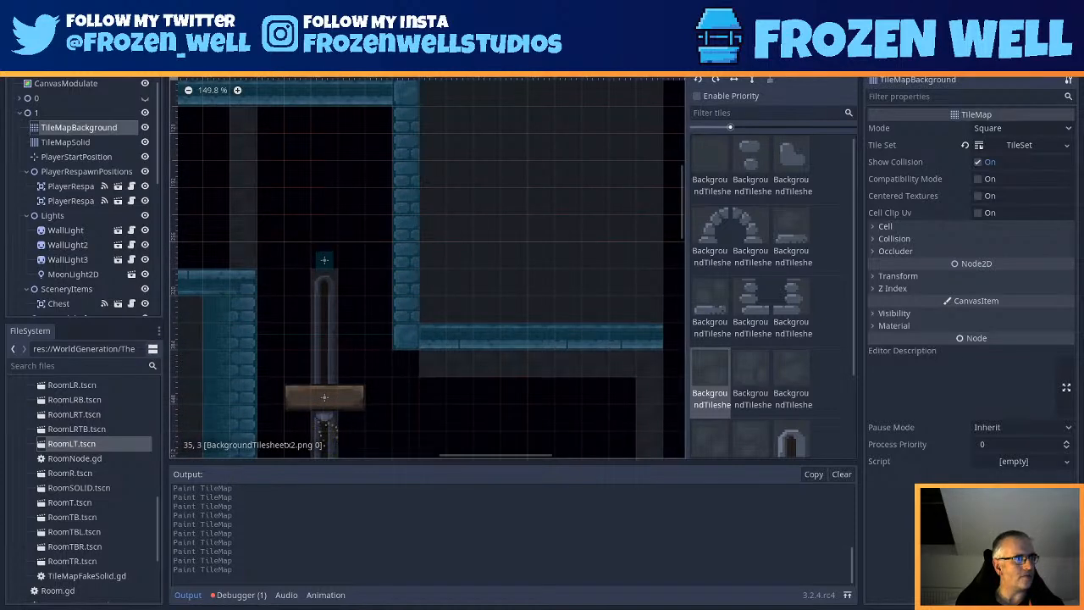
- Continue the border beneath the shaft's ceiling and down its right wall past the corner block, and try another bucket fill
{"action": "left_click_drag", "start_coordinate": [279, 123], "coordinate": [376, 129]}
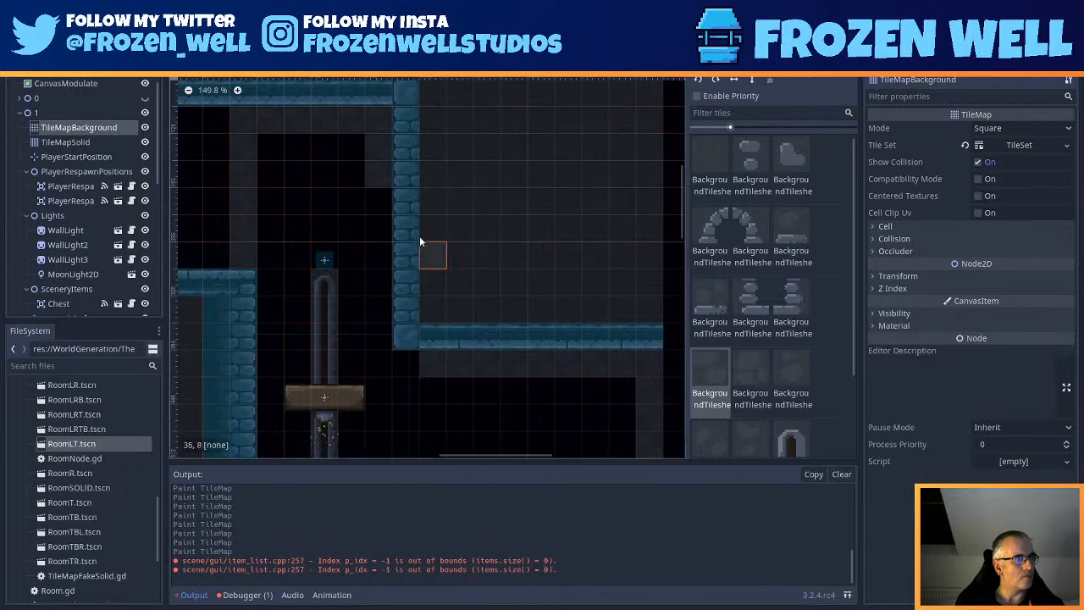
{"action": "scroll", "coordinate": [419, 241], "scroll_direction": "down", "scroll_amount": 2}
{"action": "mouse_move", "coordinate": [377, 293]}
{"action": "left_mouse_down"}
{"action": "mouse_move", "coordinate": [380, 321]}
{"action": "mouse_move", "coordinate": [406, 322]}
{"action": "left_mouse_up"}
{"action": "middle_click_drag", "start_coordinate": [419, 339], "coordinate": [463, 240]}
{"action": "left_click", "coordinate": [299, 148]}
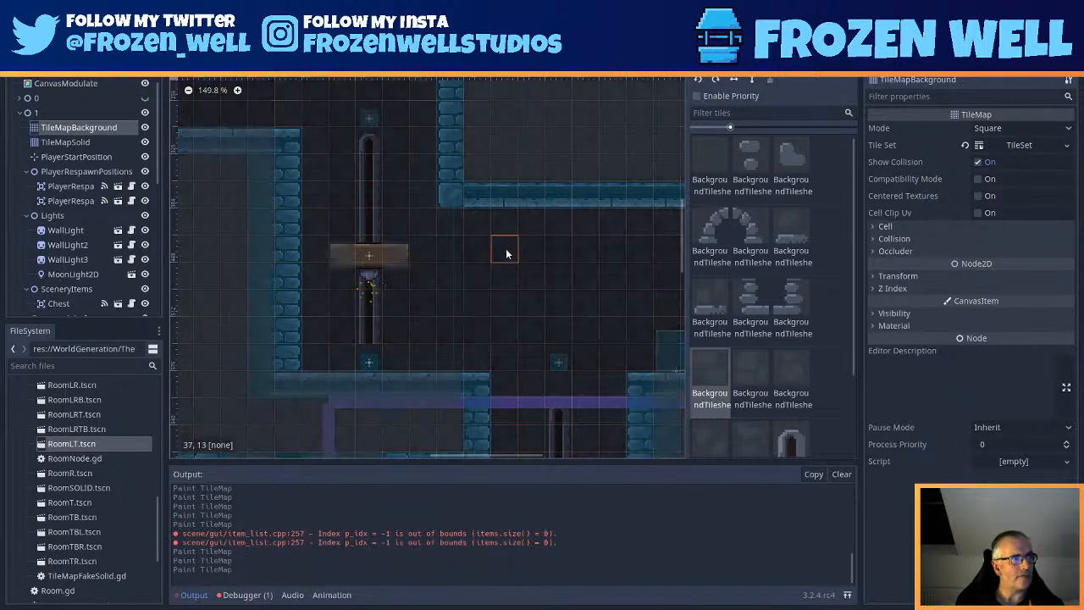
- Close the border across the floor opening between the two lower ledges and try to bucket-fill the enclosed area
{"action": "scroll", "coordinate": [521, 247], "scroll_direction": "down", "scroll_amount": 2}
{"action": "scroll", "coordinate": [521, 247], "scroll_direction": "down", "scroll_amount": 2}
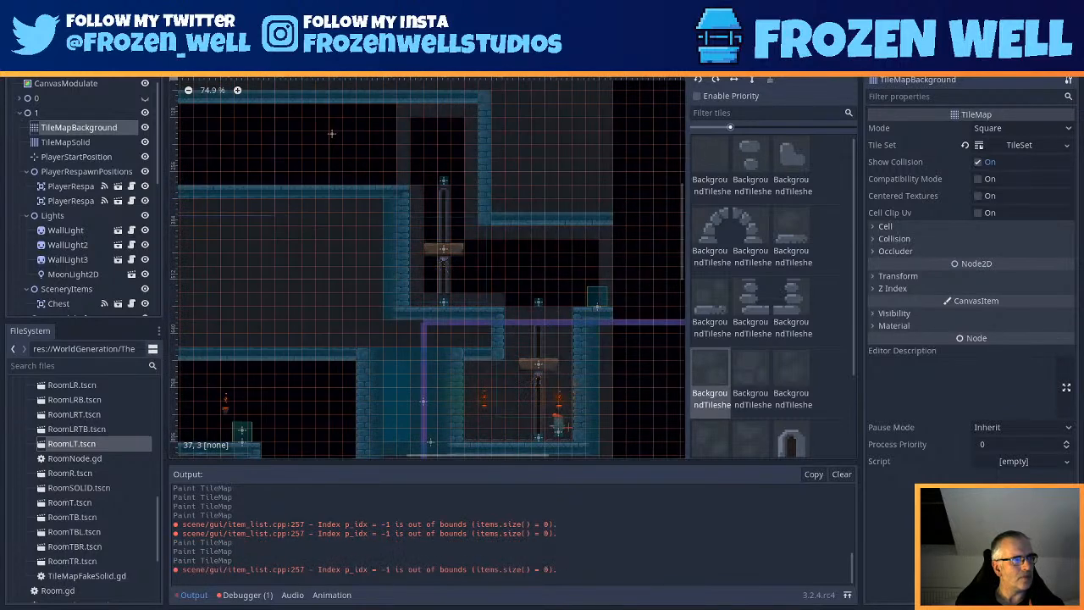
{"action": "scroll", "coordinate": [584, 305], "scroll_direction": "up", "scroll_amount": 1}
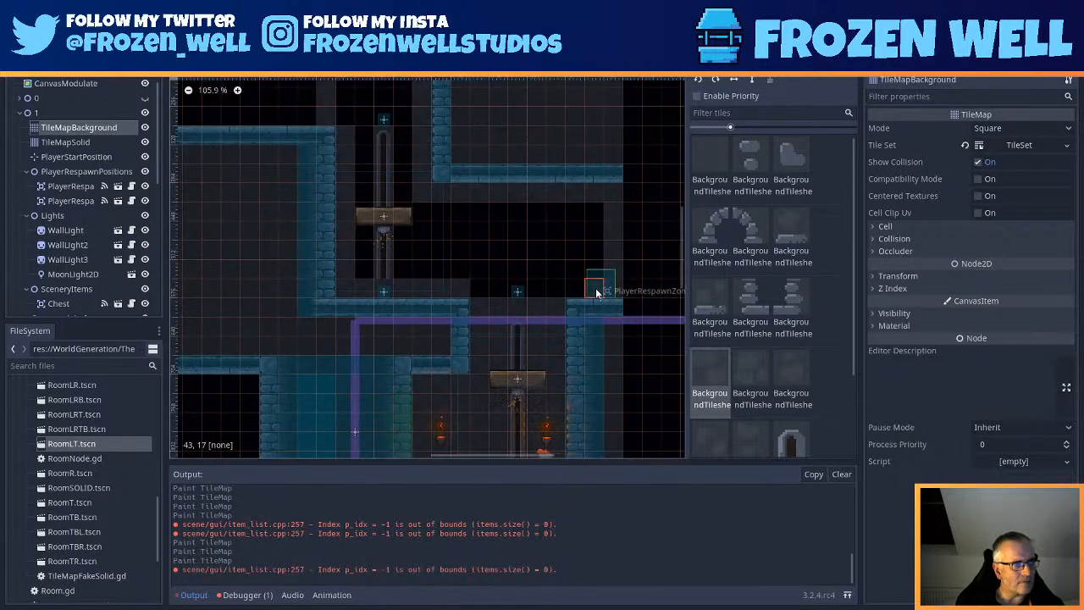
{"action": "left_click", "coordinate": [499, 192]}
{"action": "left_click", "coordinate": [518, 69]}
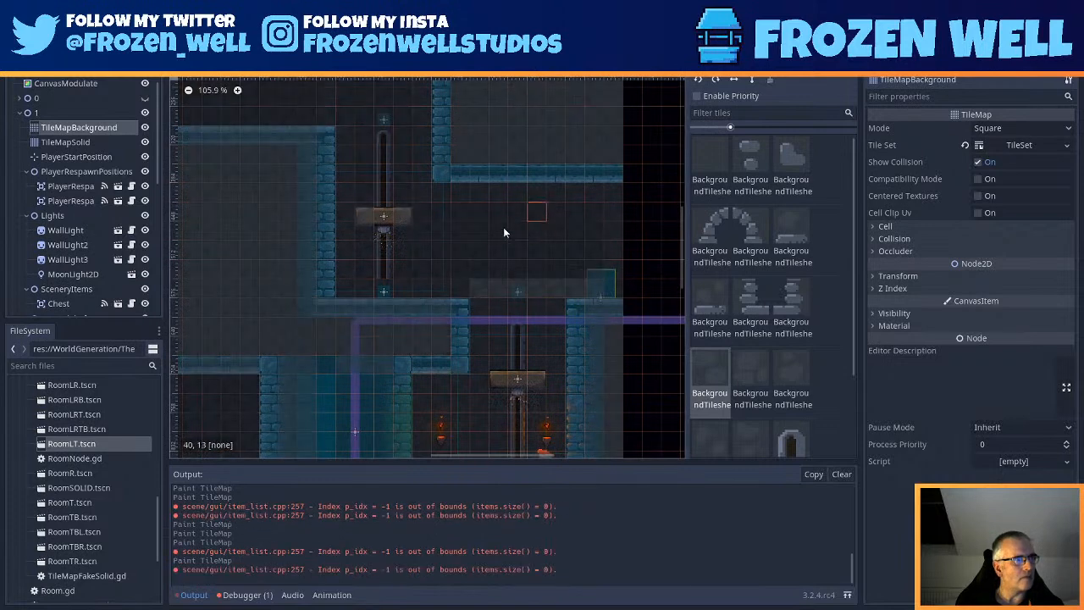
{"action": "left_click", "coordinate": [500, 225]}
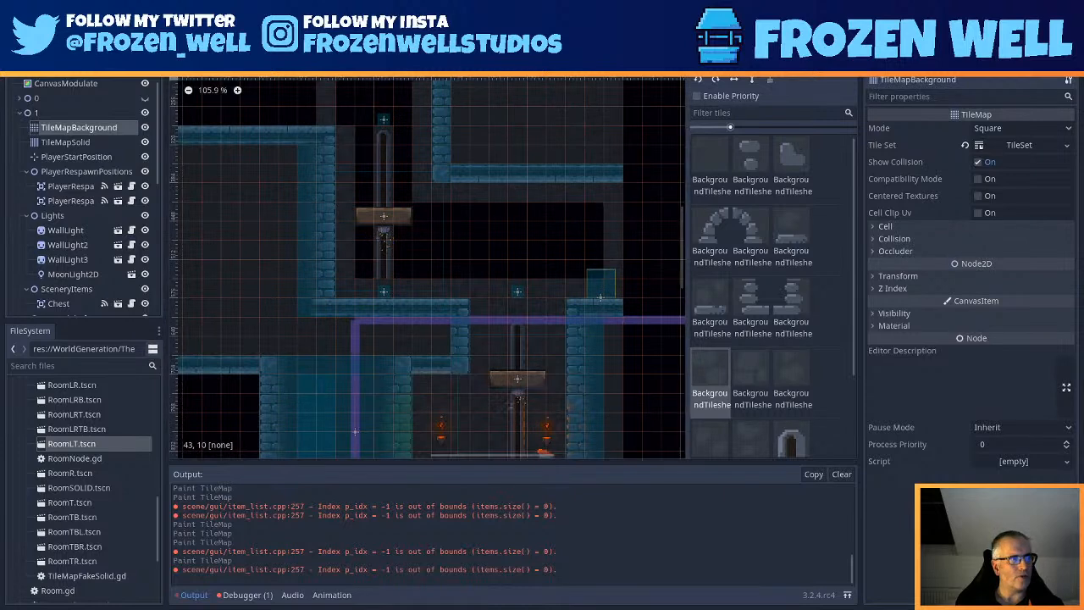
- Paint the remaining empty interior of the lower room and the middle platform shaft up to the ceiling with BackgroundTilesheetx2.png 9
{"action": "scroll", "coordinate": [449, 174], "scroll_direction": "up", "scroll_amount": 3}
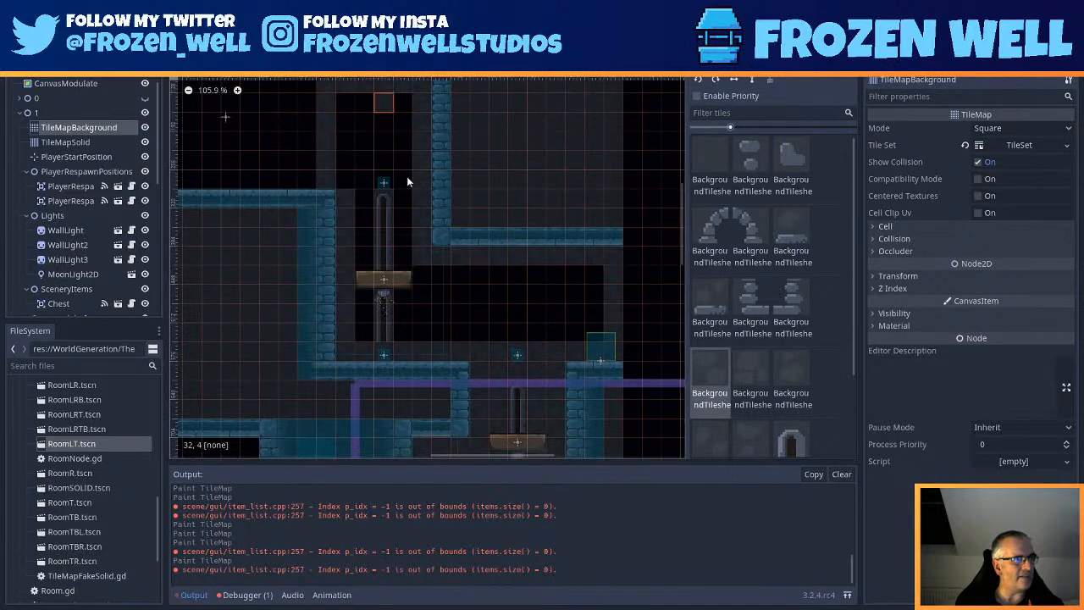
{"action": "mouse_move", "coordinate": [595, 286]}
{"action": "left_mouse_down"}
{"action": "mouse_move", "coordinate": [586, 337]}
{"action": "mouse_move", "coordinate": [586, 280]}
{"action": "mouse_move", "coordinate": [581, 326]}
{"action": "mouse_move", "coordinate": [398, 335]}
{"action": "mouse_move", "coordinate": [417, 296]}
{"action": "mouse_move", "coordinate": [529, 276]}
{"action": "mouse_move", "coordinate": [530, 305]}
{"action": "mouse_move", "coordinate": [421, 310]}
{"action": "mouse_move", "coordinate": [537, 319]}
{"action": "mouse_move", "coordinate": [547, 331]}
{"action": "mouse_move", "coordinate": [442, 342]}
{"action": "mouse_move", "coordinate": [363, 334]}
{"action": "mouse_move", "coordinate": [417, 261]}
{"action": "mouse_move", "coordinate": [398, 194]}
{"action": "mouse_move", "coordinate": [356, 185]}
{"action": "mouse_move", "coordinate": [363, 273]}
{"action": "mouse_move", "coordinate": [397, 258]}
{"action": "mouse_move", "coordinate": [398, 286]}
{"action": "mouse_move", "coordinate": [444, 150]}
{"action": "left_mouse_up"}
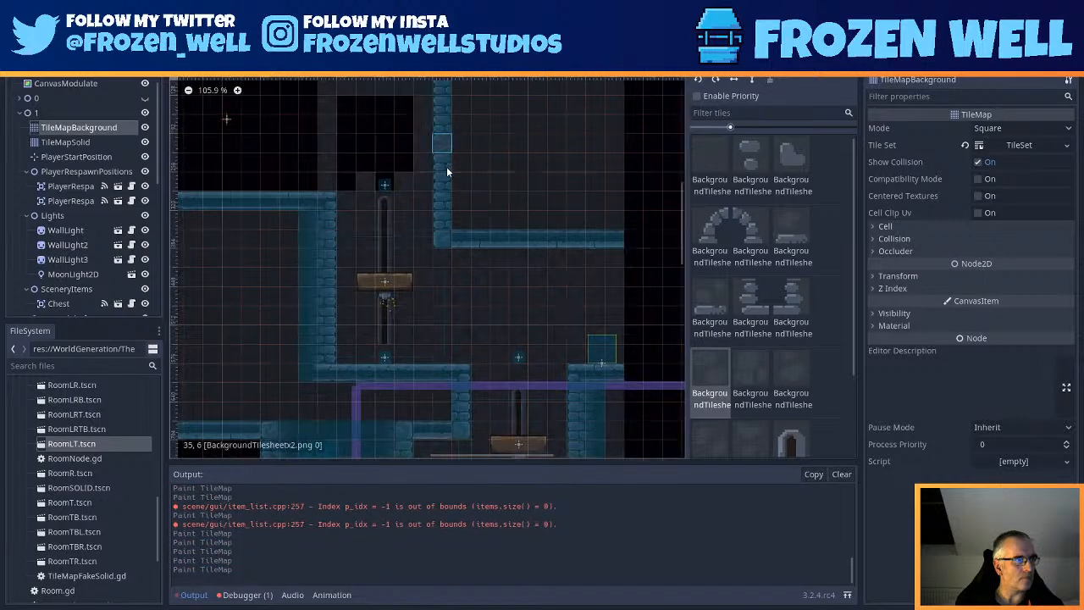
{"action": "middle_click_drag", "start_coordinate": [445, 151], "coordinate": [460, 226]}
{"action": "mouse_move", "coordinate": [364, 177]}
{"action": "left_mouse_down"}
{"action": "mouse_move", "coordinate": [402, 180]}
{"action": "mouse_move", "coordinate": [412, 235]}
{"action": "mouse_move", "coordinate": [399, 252]}
{"action": "mouse_move", "coordinate": [362, 259]}
{"action": "mouse_move", "coordinate": [365, 188]}
{"action": "mouse_move", "coordinate": [380, 225]}
{"action": "mouse_move", "coordinate": [408, 203]}
{"action": "left_mouse_up"}
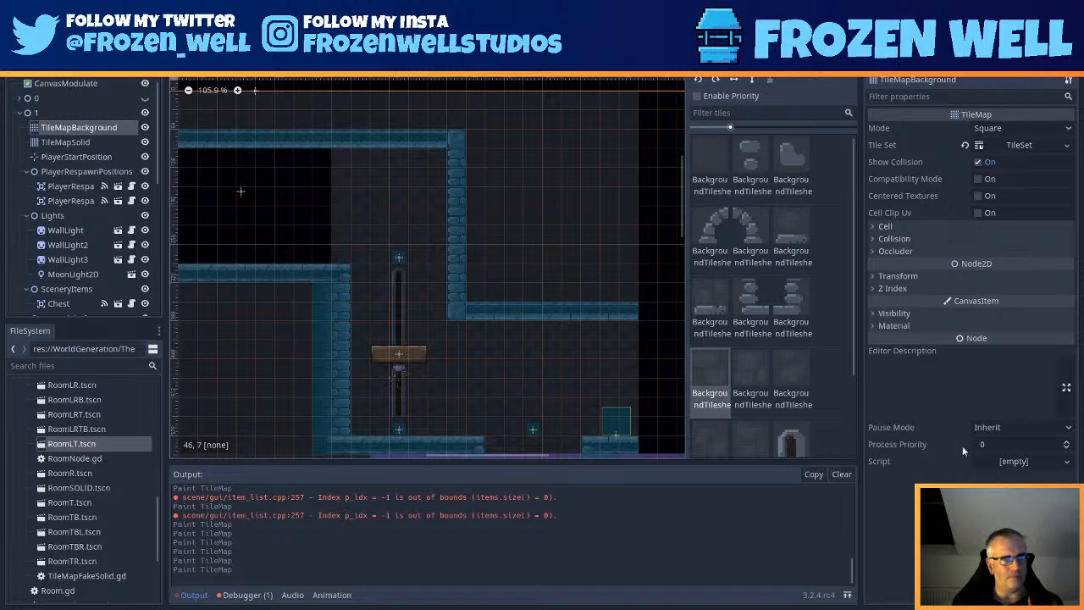
- Scatter single BackgroundTilesheetx2.png 10 tiles across the filled background of the room to vary its brick pattern
{"action": "middle_click_drag", "start_coordinate": [469, 338], "coordinate": [482, 295]}
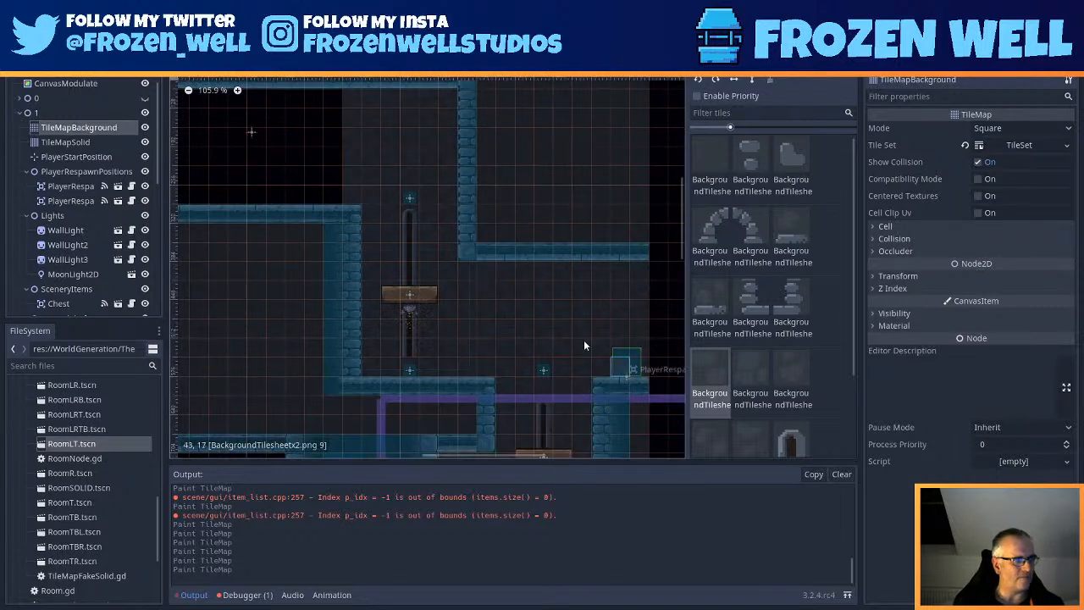
{"action": "middle_click_drag", "start_coordinate": [576, 333], "coordinate": [517, 330]}
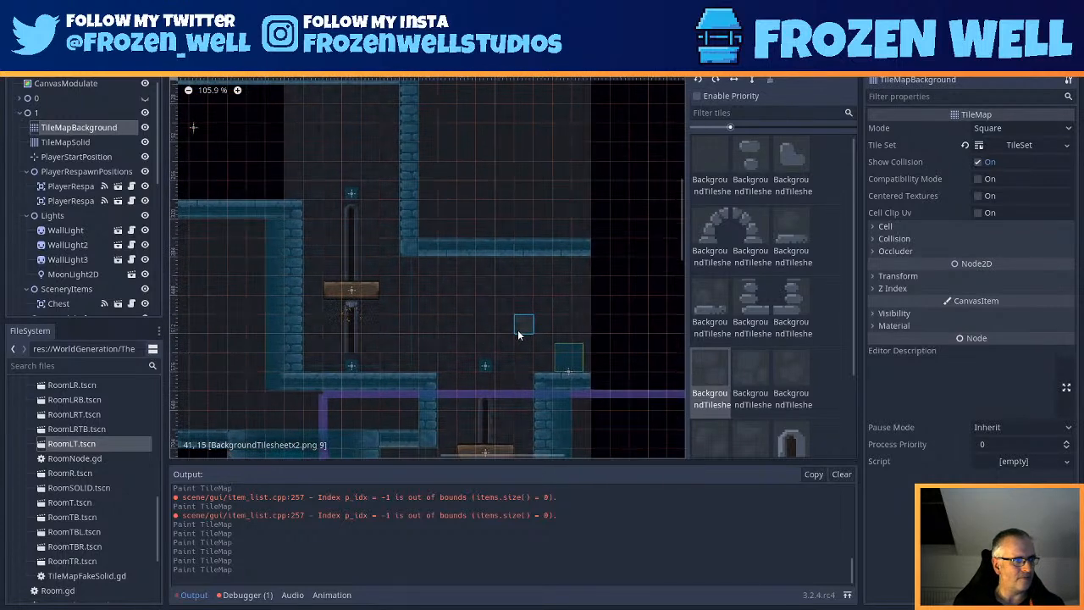
{"action": "left_click", "coordinate": [744, 361]}
{"action": "scroll", "coordinate": [545, 347], "scroll_direction": "up", "scroll_amount": 7}
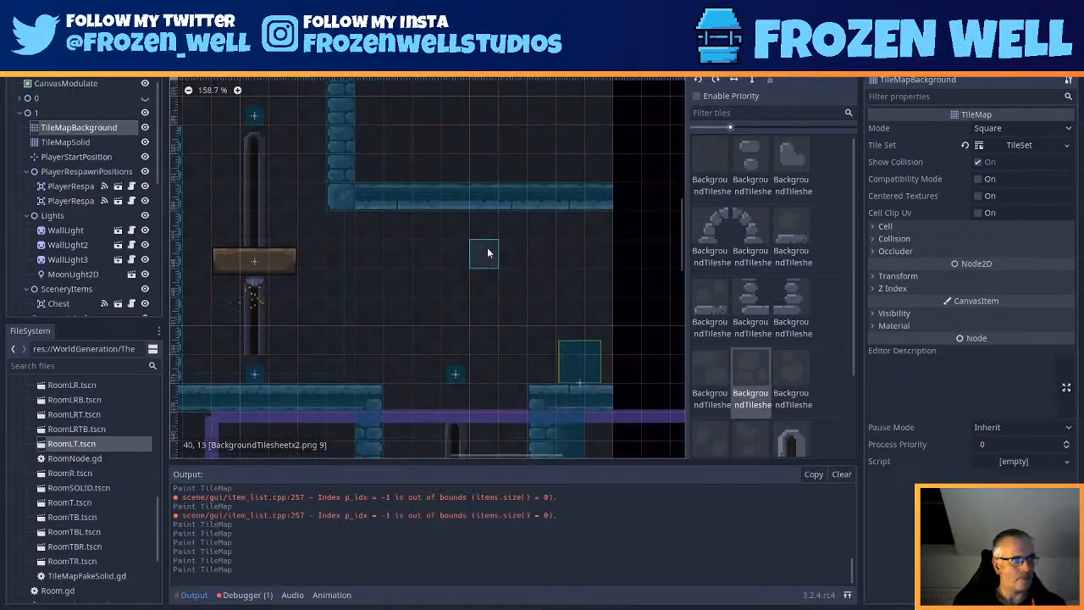
{"action": "left_click", "coordinate": [487, 254]}
{"action": "left_click", "coordinate": [502, 300]}
{"action": "left_click", "coordinate": [535, 320]}
{"action": "left_click", "coordinate": [537, 337]}
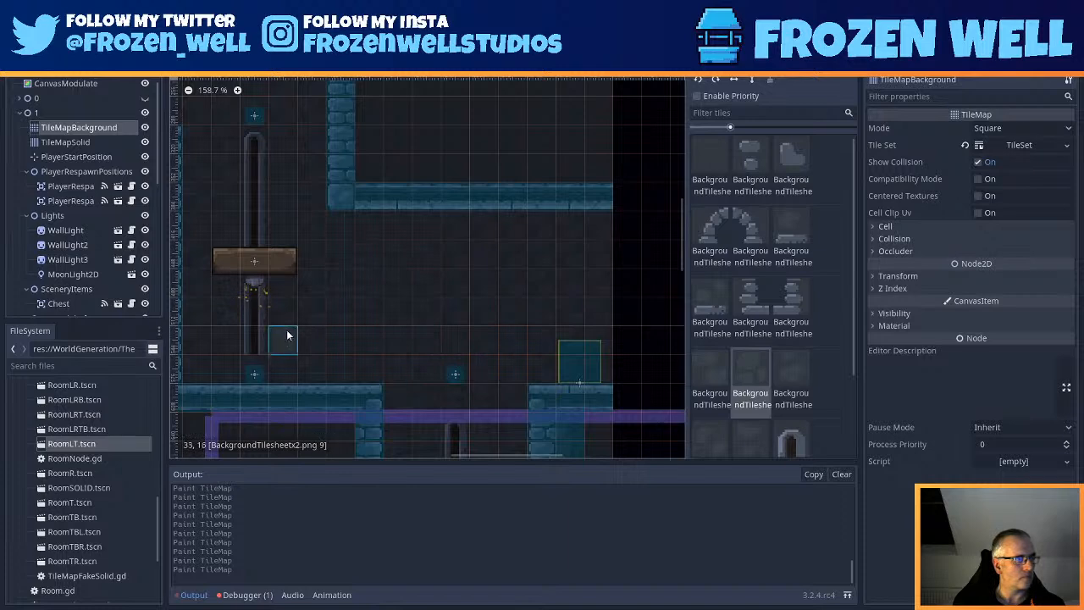
- Place the track-end tile with the rubble base at cell 32, 17, at the foot of the middle platform's track
{"action": "middle_click_drag", "start_coordinate": [310, 308], "coordinate": [480, 320]}
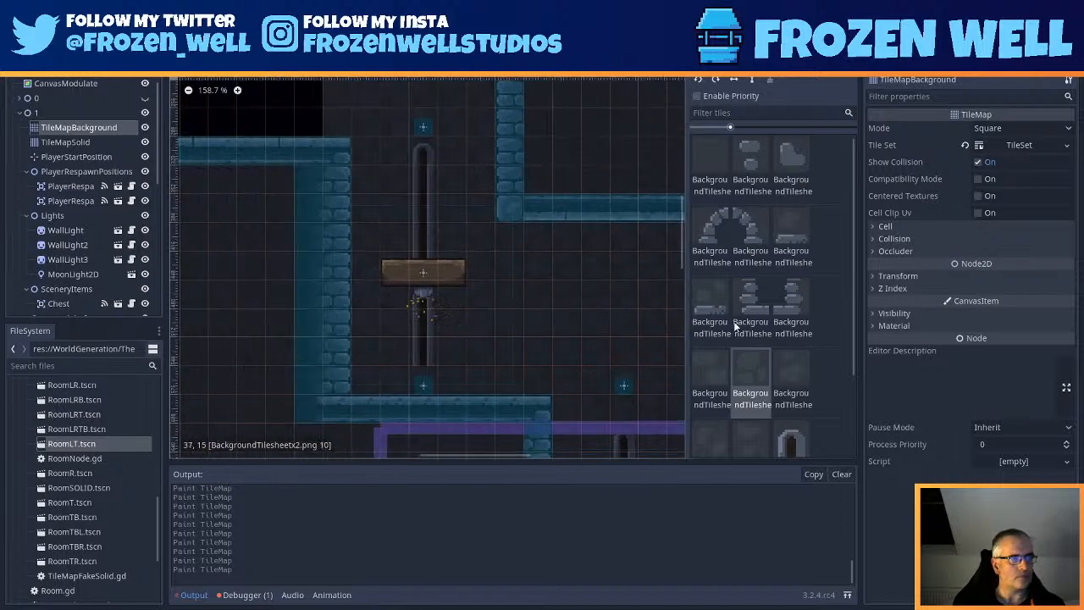
{"action": "scroll", "coordinate": [745, 327], "scroll_direction": "down", "scroll_amount": 2}
{"action": "left_click", "coordinate": [791, 406]}
{"action": "left_click", "coordinate": [424, 381]}
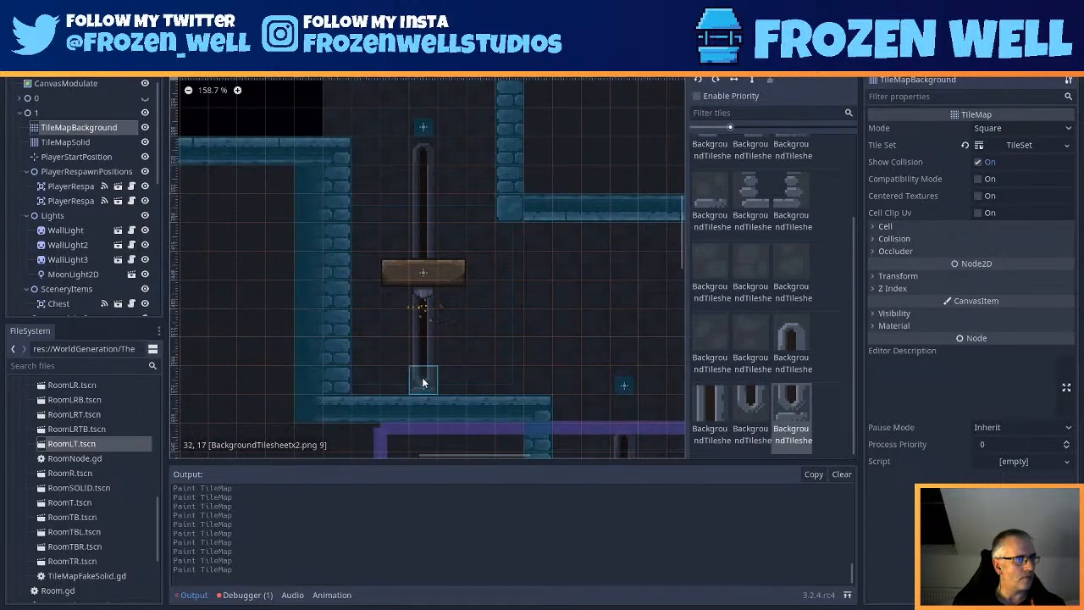
- Paint the BackgroundTilesheetx2.png 6 rubble tile along the floor ledges on both sides of the opening
{"action": "left_click", "coordinate": [701, 193]}
{"action": "left_click_drag", "start_coordinate": [518, 380], "coordinate": [545, 379]}
{"action": "middle_click_drag", "start_coordinate": [650, 354], "coordinate": [414, 355]}
{"action": "left_click_drag", "start_coordinate": [485, 381], "coordinate": [545, 383]}
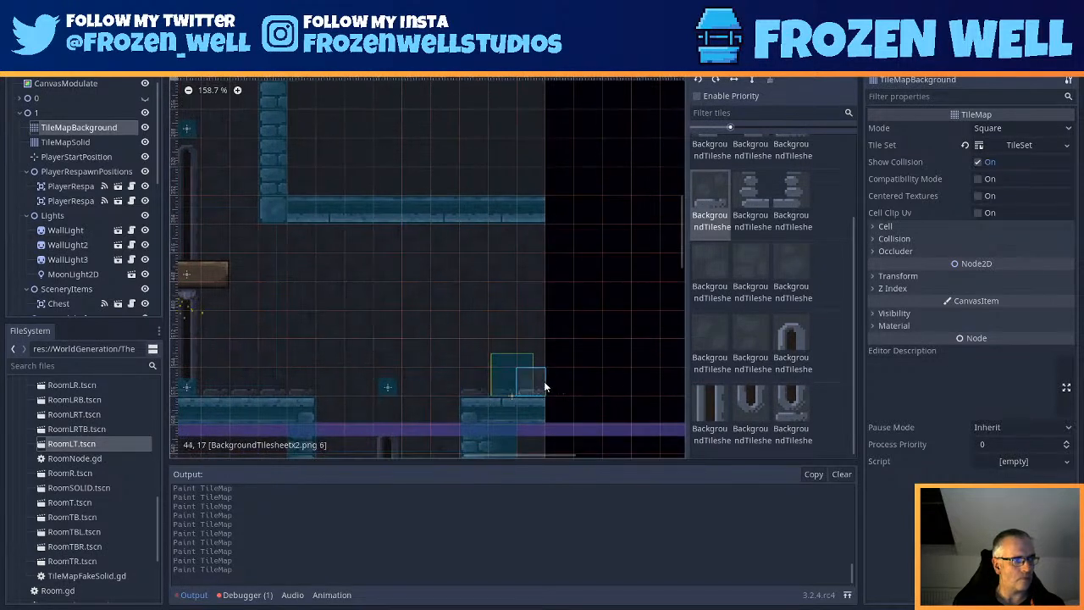
{"action": "scroll", "coordinate": [783, 185], "scroll_direction": "up", "scroll_amount": 1}
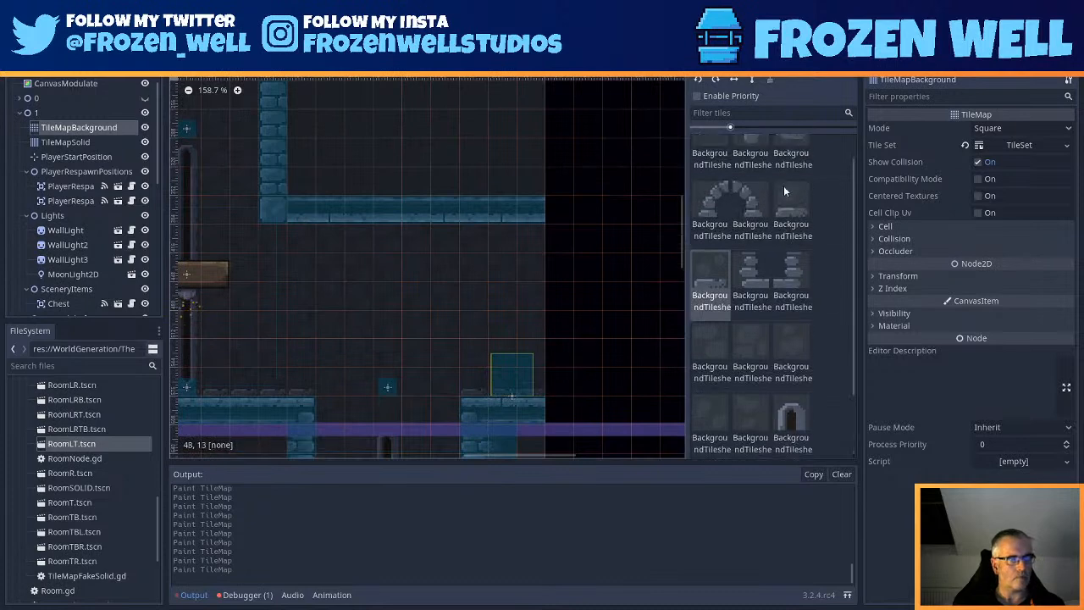
{"action": "left_click", "coordinate": [786, 185]}
{"action": "middle_click_drag", "start_coordinate": [294, 378], "coordinate": [361, 284]}
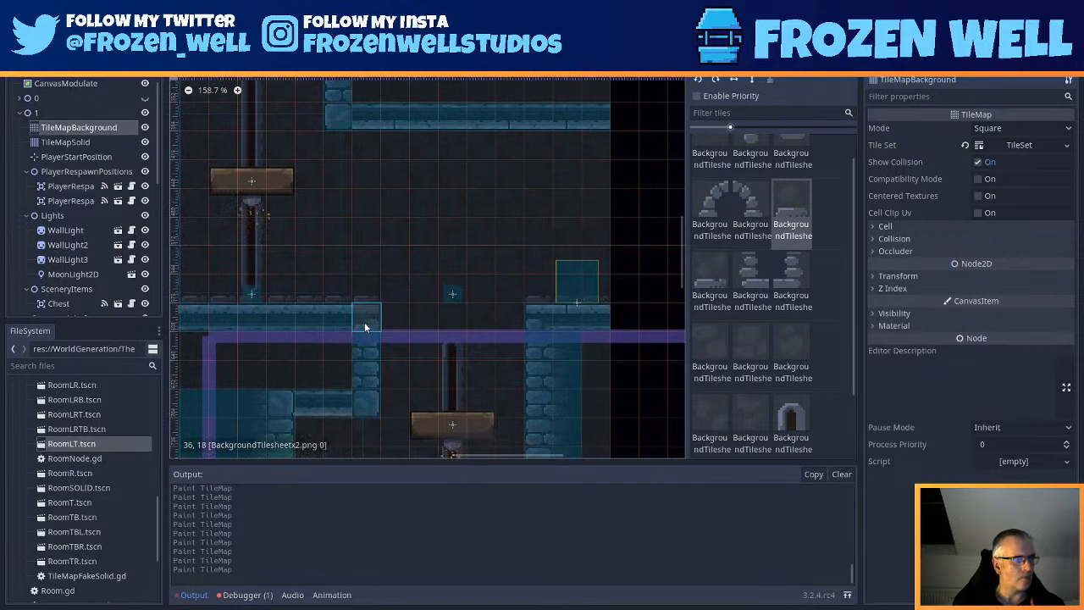
{"action": "middle_click_drag", "start_coordinate": [223, 301], "coordinate": [336, 296]}
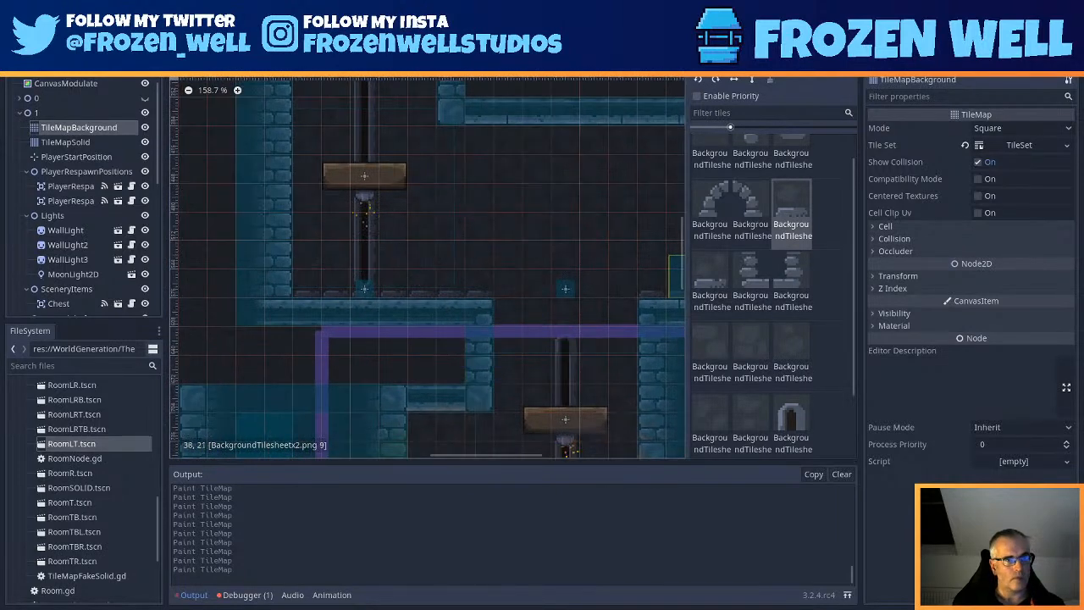
{"action": "left_click", "coordinate": [750, 349]}
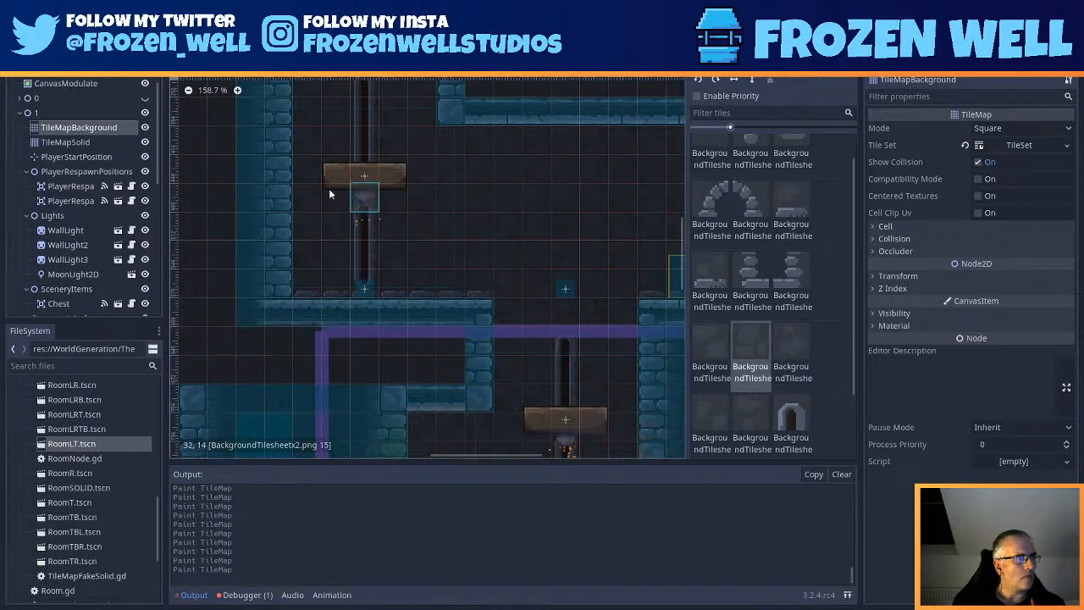
- Scatter single BackgroundTilesheetx2.png 11 tiles across the background of the room and the middle platform shaft to vary the bricks
{"action": "left_click", "coordinate": [779, 344]}
{"action": "middle_click_drag", "start_coordinate": [650, 196], "coordinate": [503, 290]}
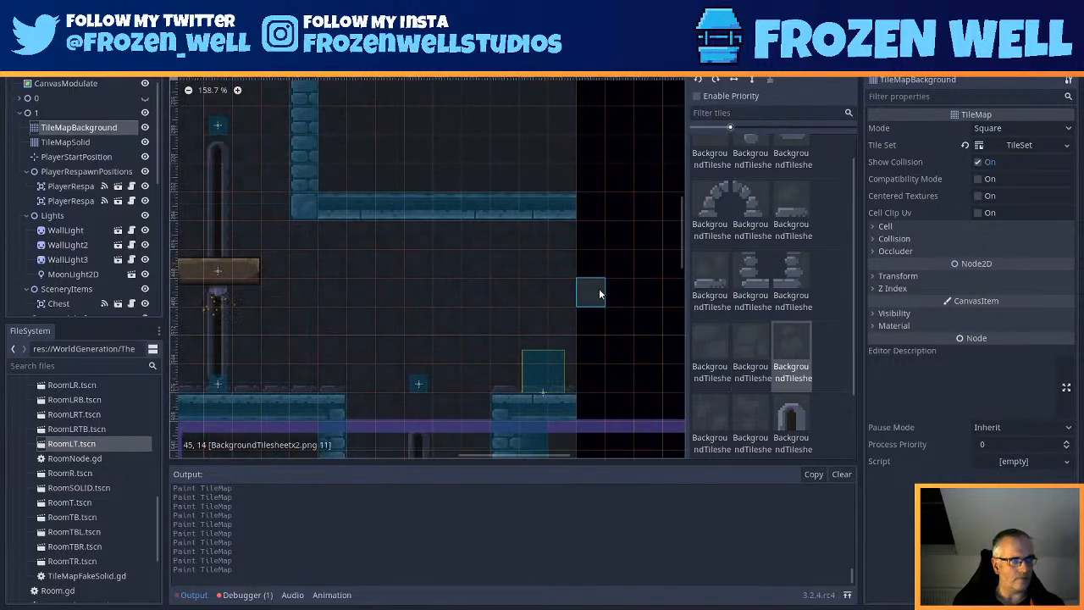
{"action": "right_click", "coordinate": [599, 292]}
{"action": "left_click", "coordinate": [508, 301]}
{"action": "left_click", "coordinate": [415, 332]}
{"action": "left_click", "coordinate": [401, 321]}
{"action": "left_click", "coordinate": [387, 298]}
{"action": "left_click", "coordinate": [341, 300]}
{"action": "left_click", "coordinate": [398, 341]}
{"action": "left_click", "coordinate": [467, 387]}
{"action": "left_click", "coordinate": [465, 377]}
{"action": "left_click", "coordinate": [386, 268]}
{"action": "left_click", "coordinate": [364, 267]}
{"action": "middle_click_drag", "start_coordinate": [361, 292], "coordinate": [565, 328]}
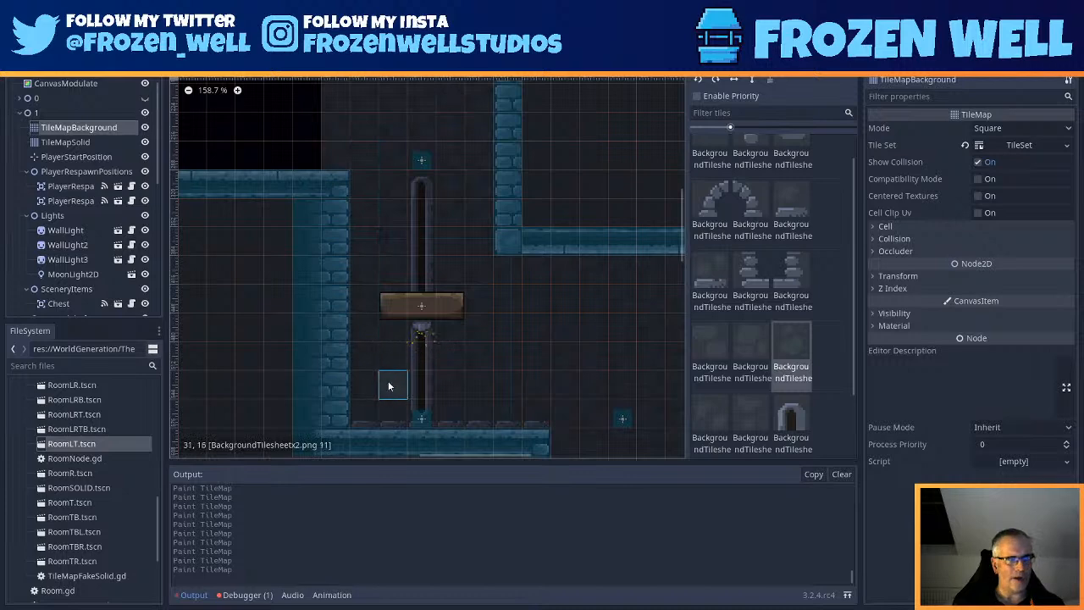
{"action": "middle_click_drag", "start_coordinate": [489, 324], "coordinate": [489, 382]}
- Scatter BackgroundTilesheetx2.png 12 tiles across the same background, including cells 41, 15 and 39, 14
{"action": "left_click", "coordinate": [713, 414]}
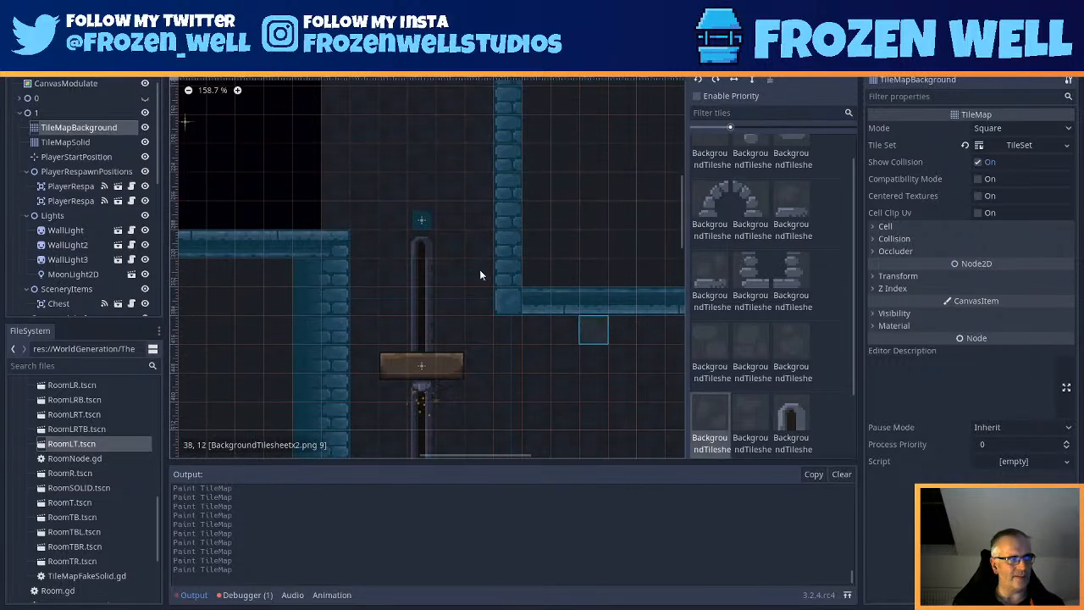
{"action": "scroll", "coordinate": [477, 278], "scroll_direction": "down", "scroll_amount": 3}
{"action": "scroll", "coordinate": [482, 288], "scroll_direction": "down", "scroll_amount": 6}
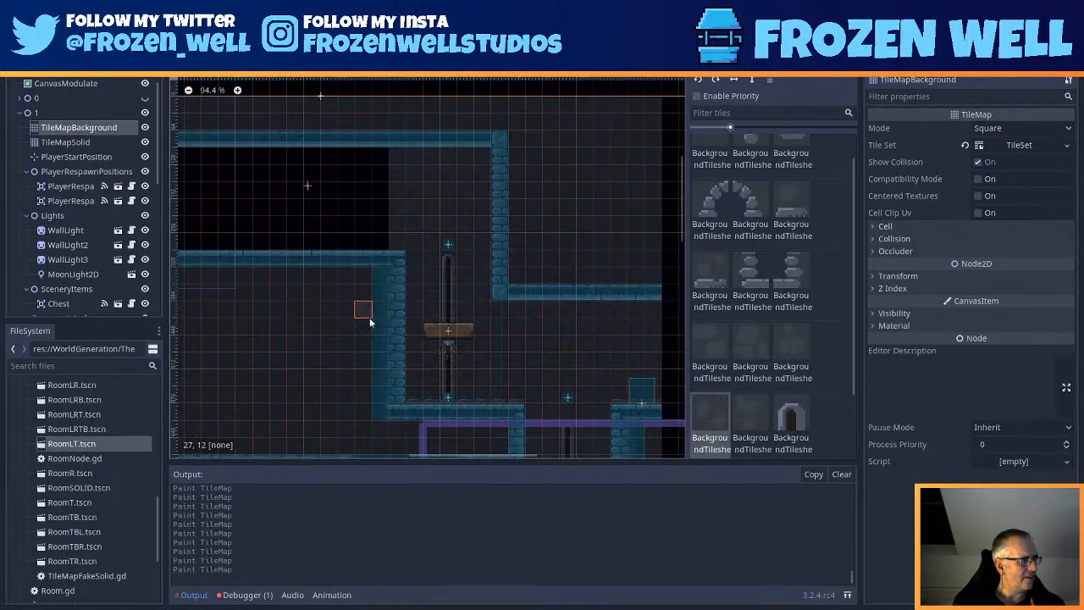
{"action": "scroll", "coordinate": [412, 311], "scroll_direction": "down", "scroll_amount": 1}
{"action": "scroll", "coordinate": [402, 307], "scroll_direction": "down", "scroll_amount": 1}
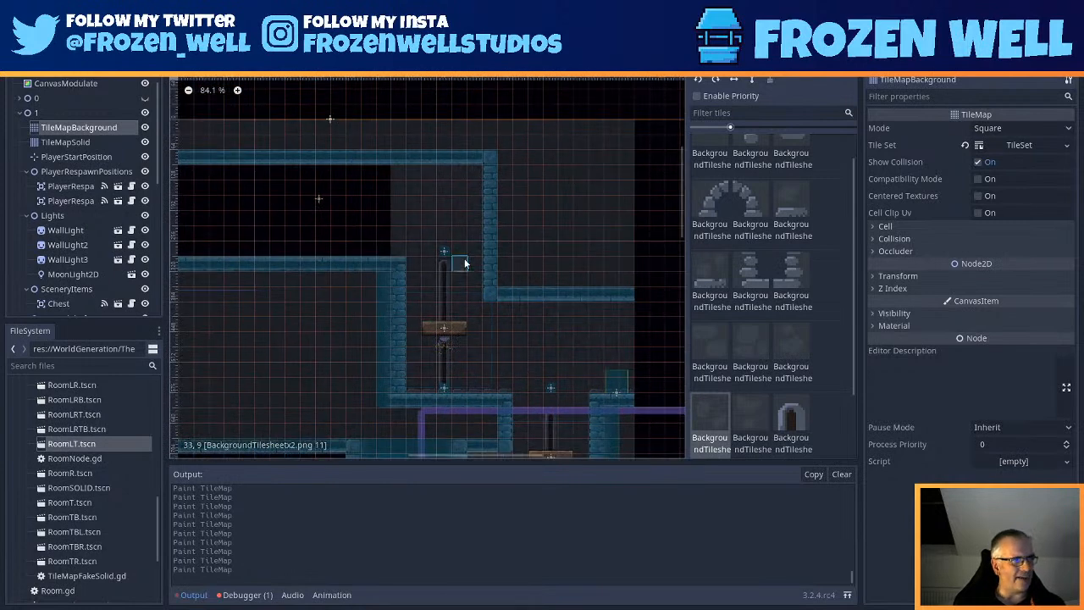
{"action": "scroll", "coordinate": [464, 261], "scroll_direction": "down", "scroll_amount": 1}
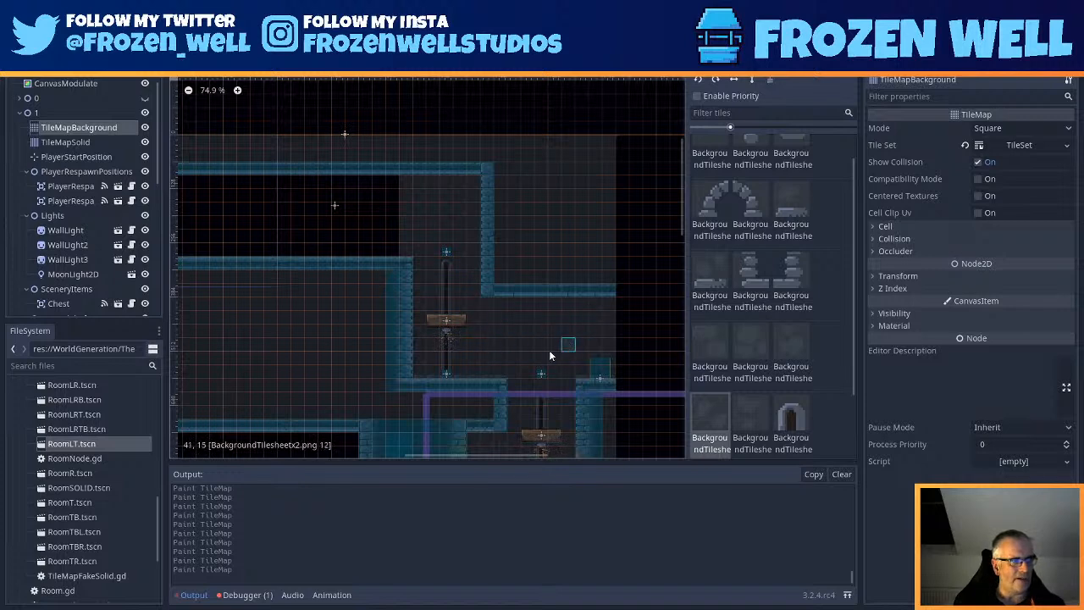
{"action": "scroll", "coordinate": [508, 332], "scroll_direction": "up", "scroll_amount": 6}
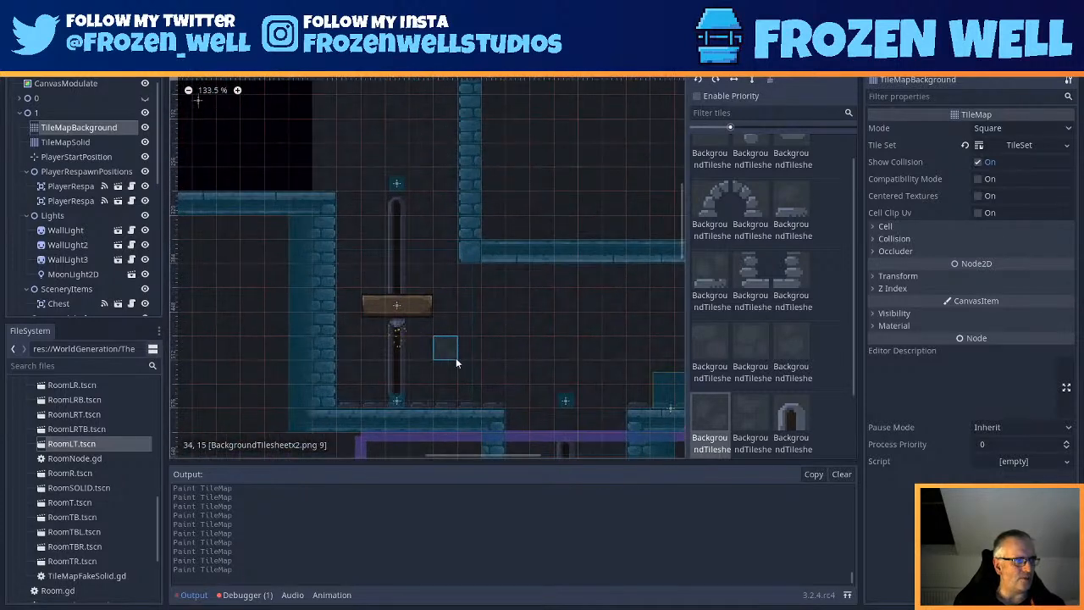
{"action": "scroll", "coordinate": [559, 323], "scroll_direction": "down", "scroll_amount": 2}
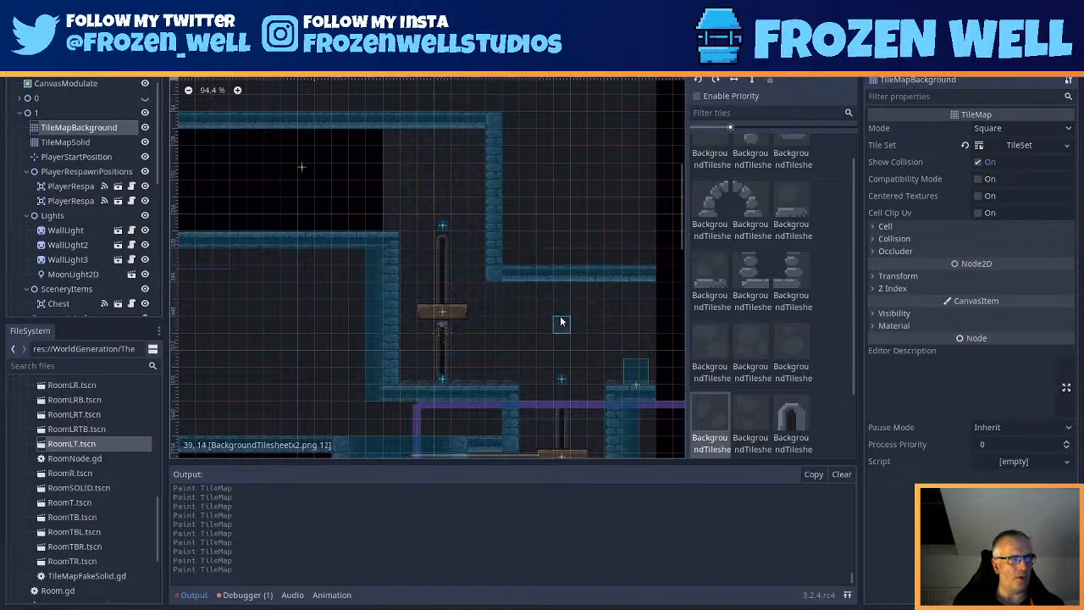
{"action": "scroll", "coordinate": [559, 320], "scroll_direction": "up", "scroll_amount": 2}
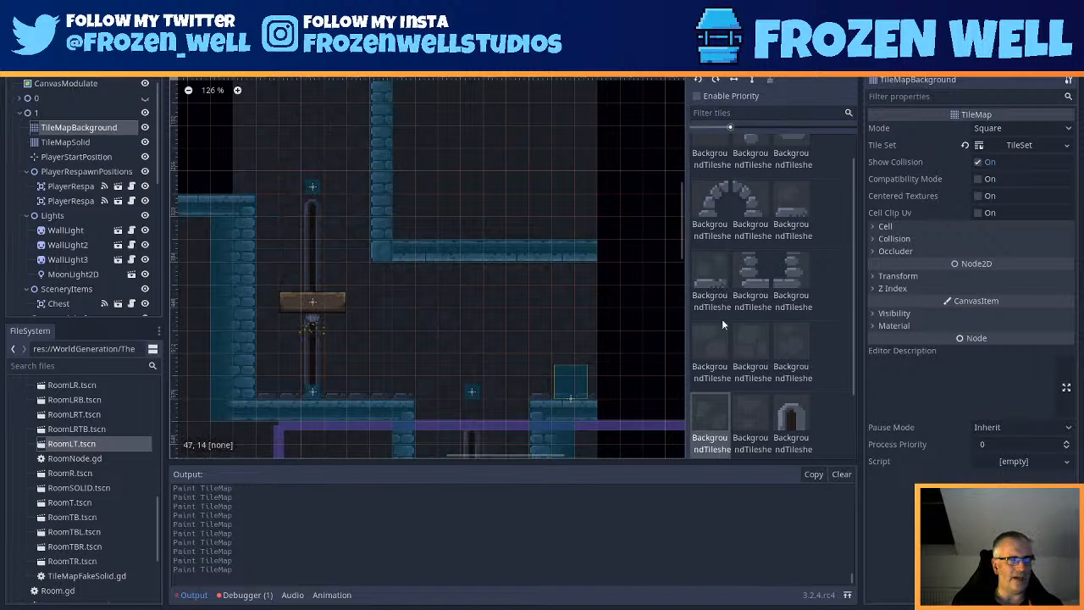
- Add BackgroundTilesheetx2.png 13 tiles to the room's background, including cell 36, 13
{"action": "left_click", "coordinate": [746, 404]}
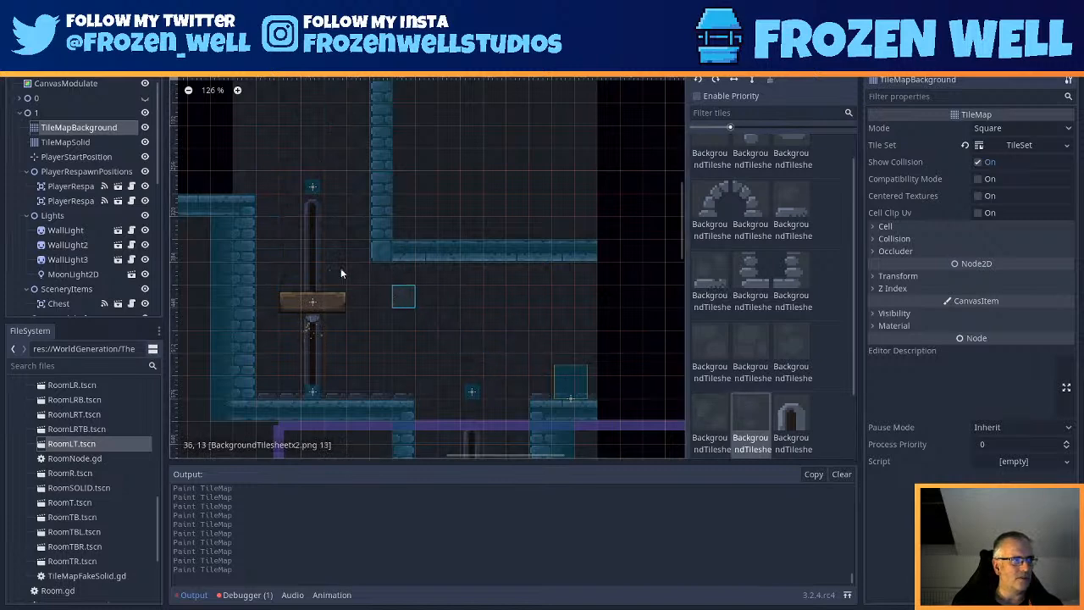
{"action": "mouse_move", "coordinate": [284, 110]}
{"action": "middle_mouse_down"}
{"action": "mouse_move", "coordinate": [348, 251]}
{"action": "mouse_move", "coordinate": [405, 178]}
{"action": "mouse_move", "coordinate": [424, 119]}
{"action": "middle_mouse_up"}
{"action": "middle_click_drag", "start_coordinate": [434, 236], "coordinate": [568, 286]}
{"action": "scroll", "coordinate": [559, 279], "scroll_direction": "down", "scroll_amount": 1}
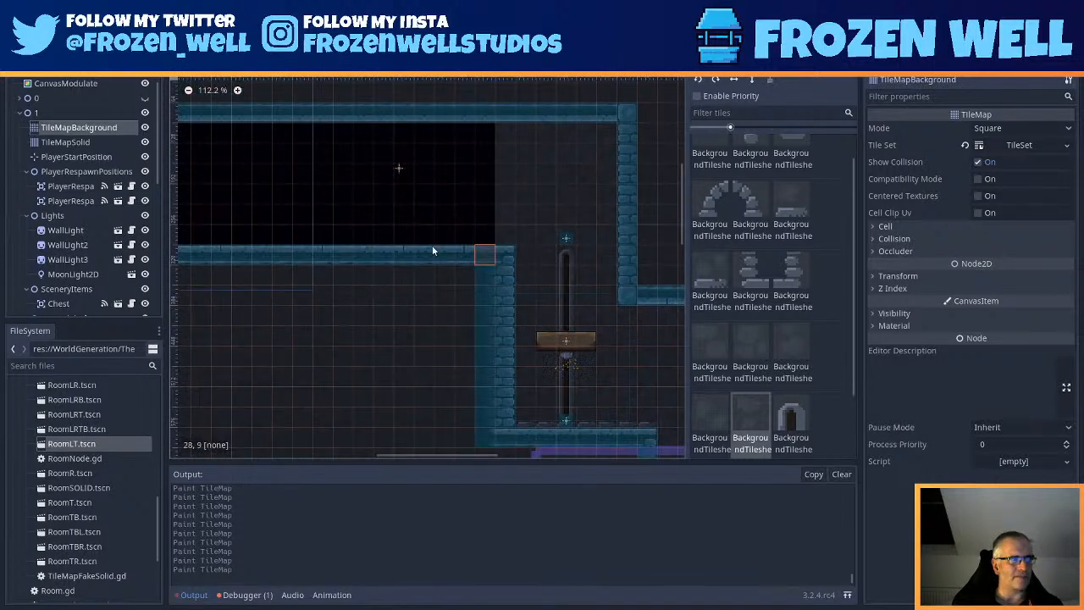
{"action": "middle_click_drag", "start_coordinate": [455, 250], "coordinate": [582, 338]}
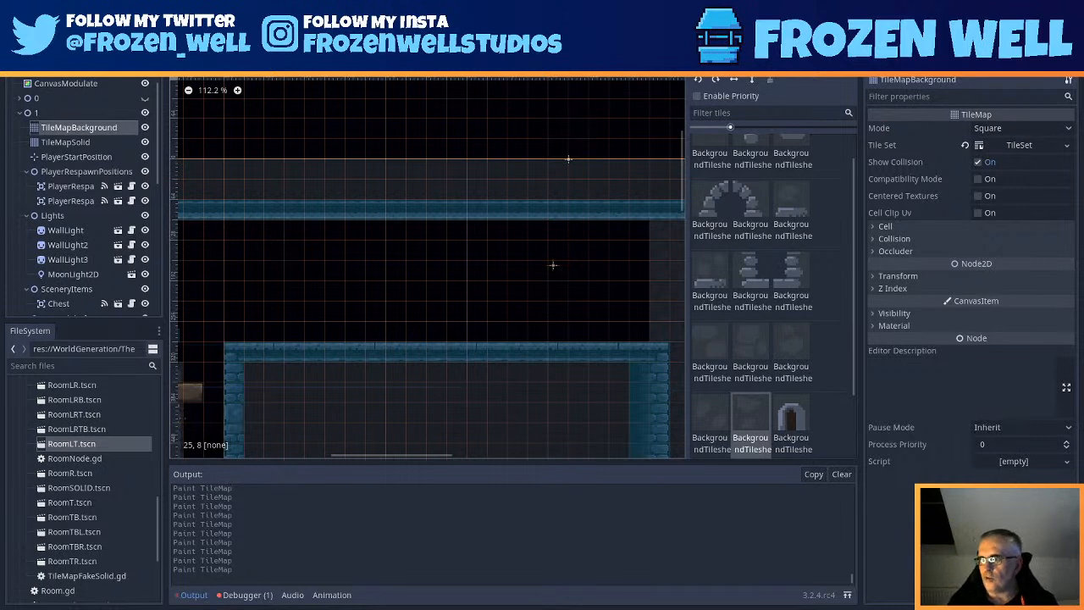
{"action": "scroll", "coordinate": [552, 288], "scroll_direction": "down", "scroll_amount": 7}
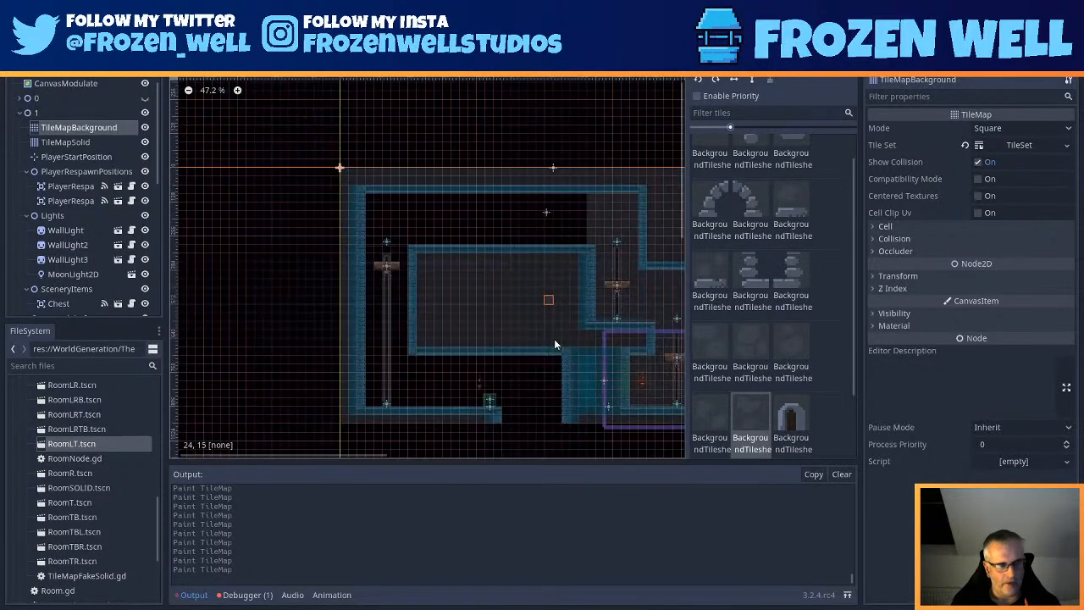
{"action": "scroll", "coordinate": [521, 318], "scroll_direction": "up", "scroll_amount": 1}
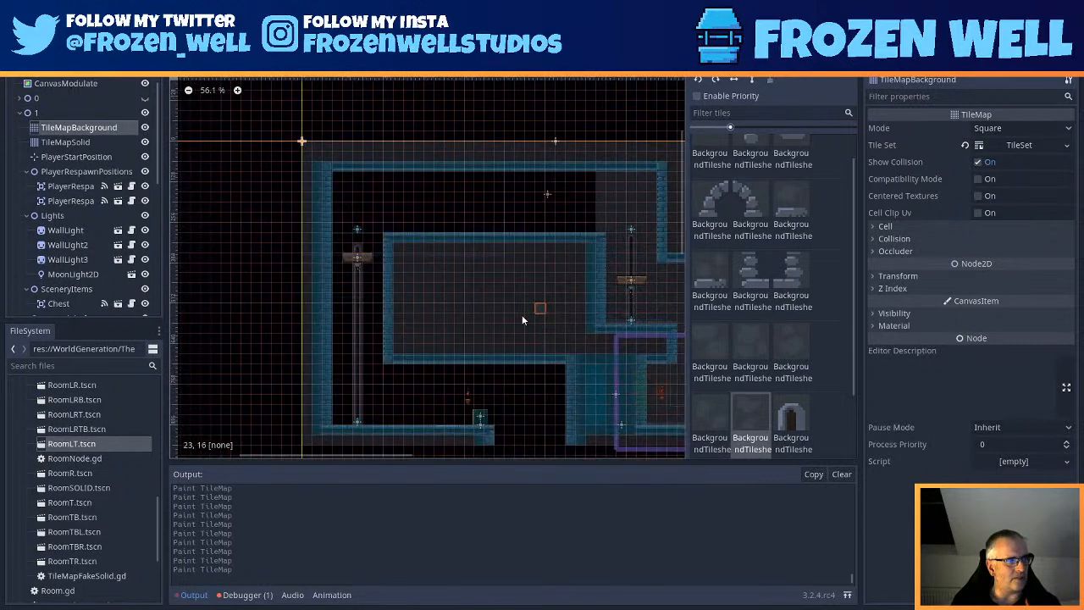
{"action": "scroll", "coordinate": [522, 319], "scroll_direction": "up", "scroll_amount": 1}
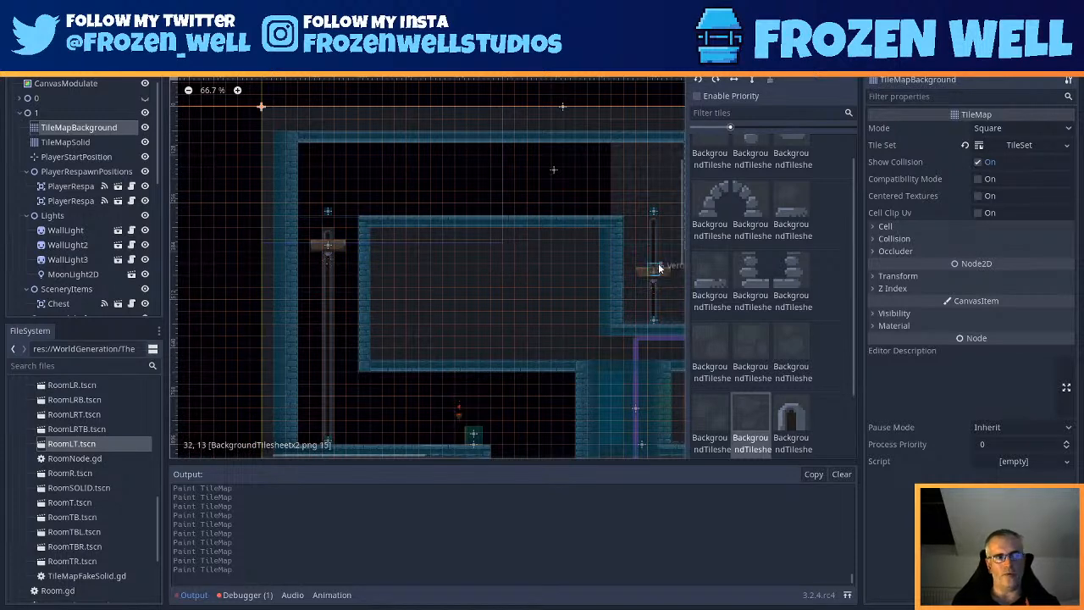
{"action": "scroll", "coordinate": [666, 262], "scroll_direction": "down", "scroll_amount": 1}
{"action": "scroll", "coordinate": [652, 262], "scroll_direction": "down", "scroll_amount": 1}
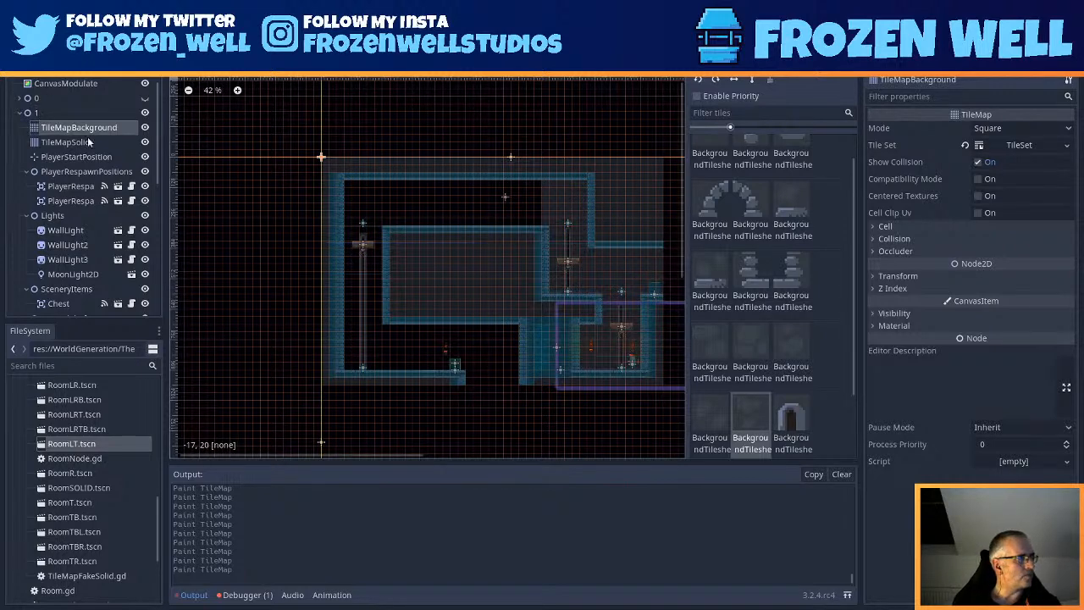
- Make the Camera2D in the Game scene the current camera and save the scene
{"action": "left_click", "coordinate": [189, 43]}
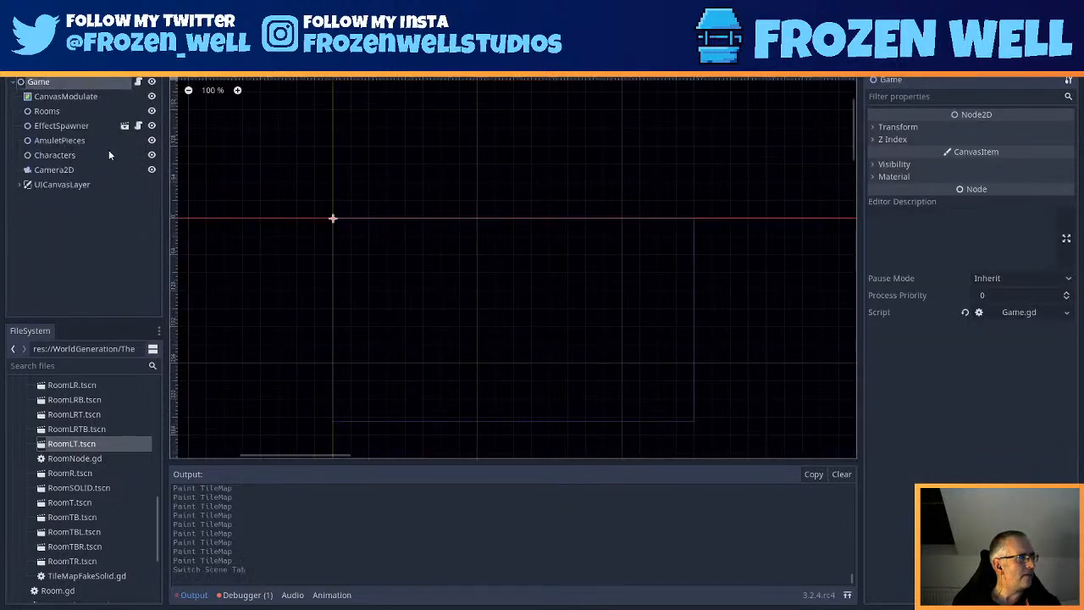
{"action": "left_click", "coordinate": [71, 173]}
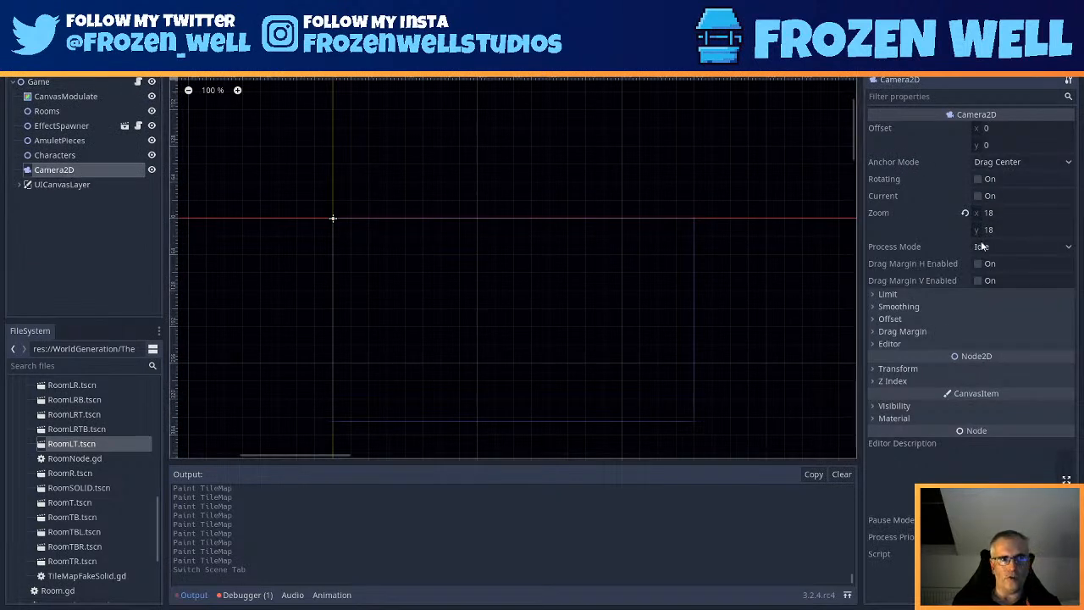
{"action": "left_click", "coordinate": [978, 196]}
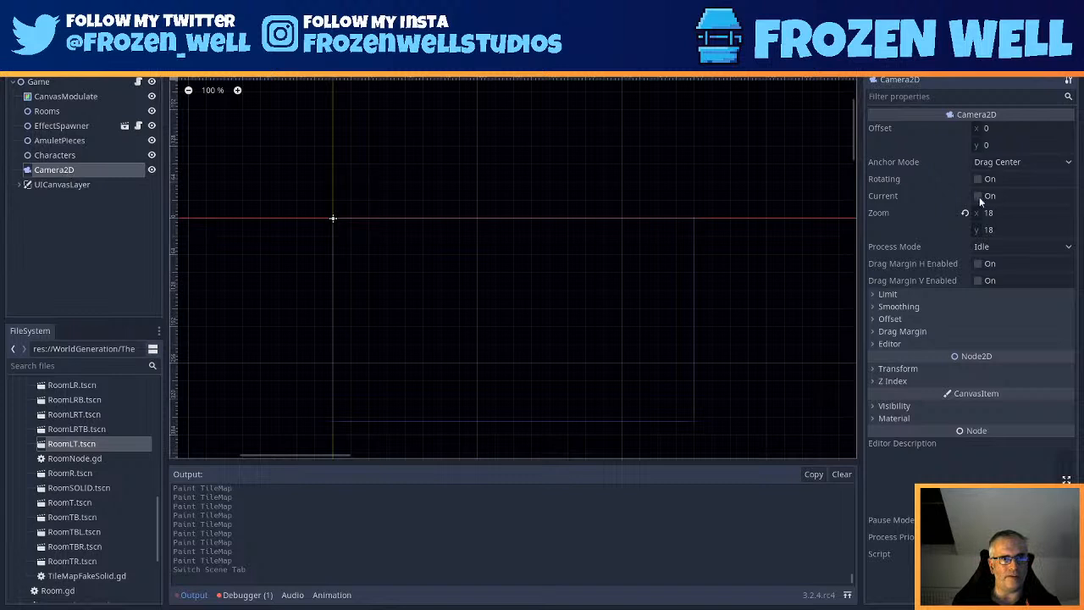
{"action": "key", "text": "ctrl+s"}
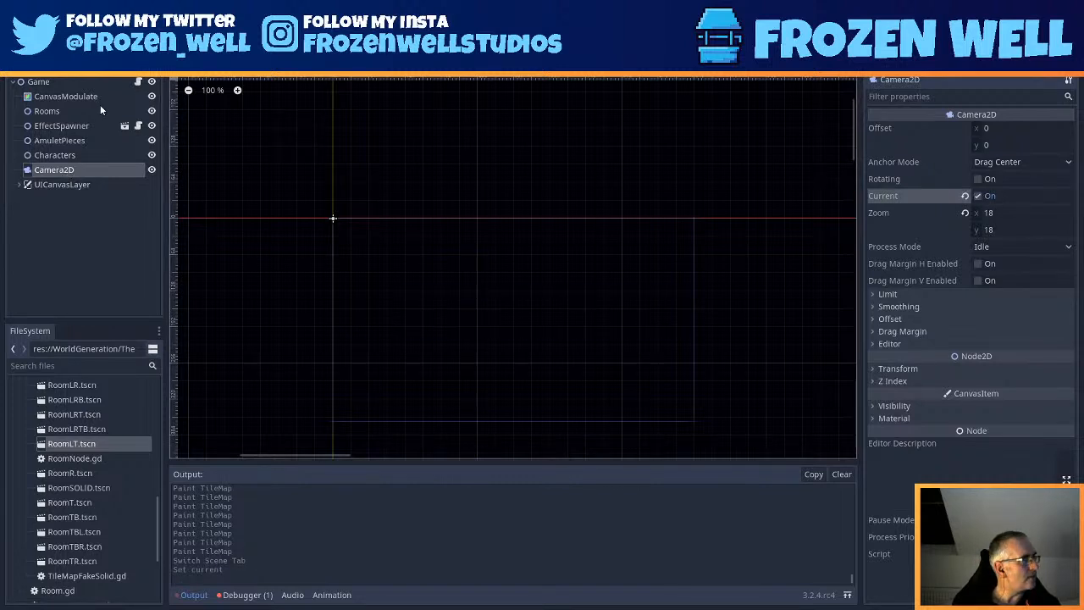
- Open the Player.tscn scene from the Characters/Player folder
{"action": "scroll", "coordinate": [82, 469], "scroll_direction": "down", "scroll_amount": 3}
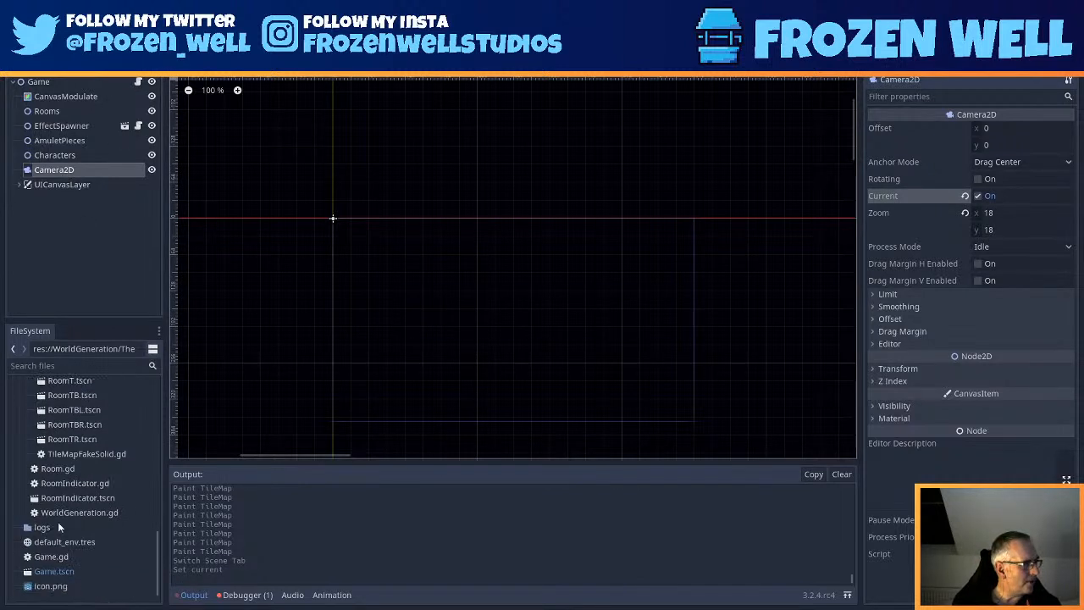
{"action": "scroll", "coordinate": [73, 503], "scroll_direction": "up", "scroll_amount": 6}
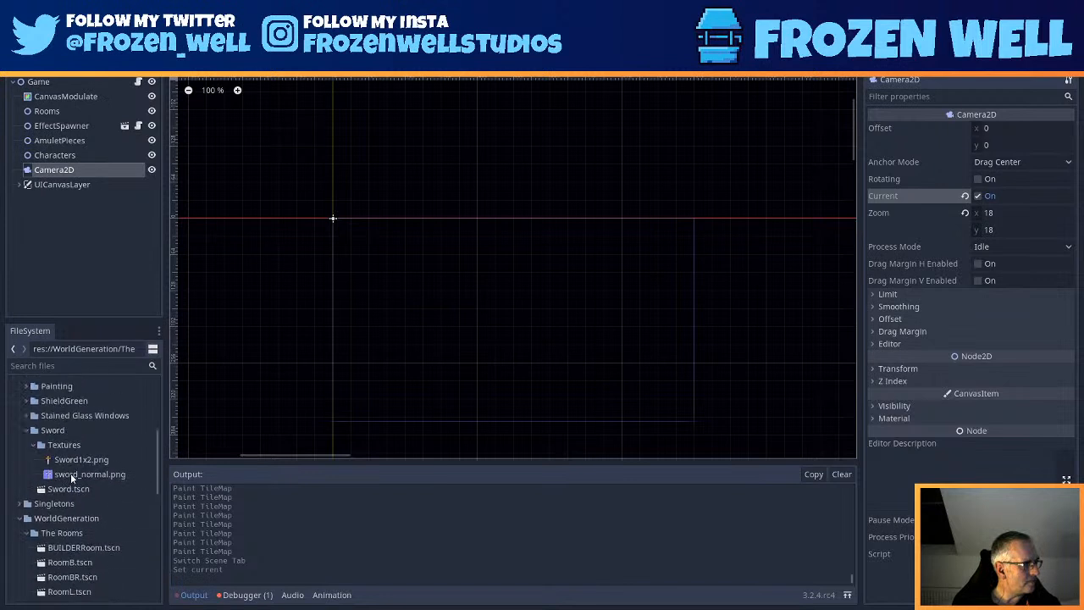
{"action": "scroll", "coordinate": [53, 509], "scroll_direction": "up", "scroll_amount": 5}
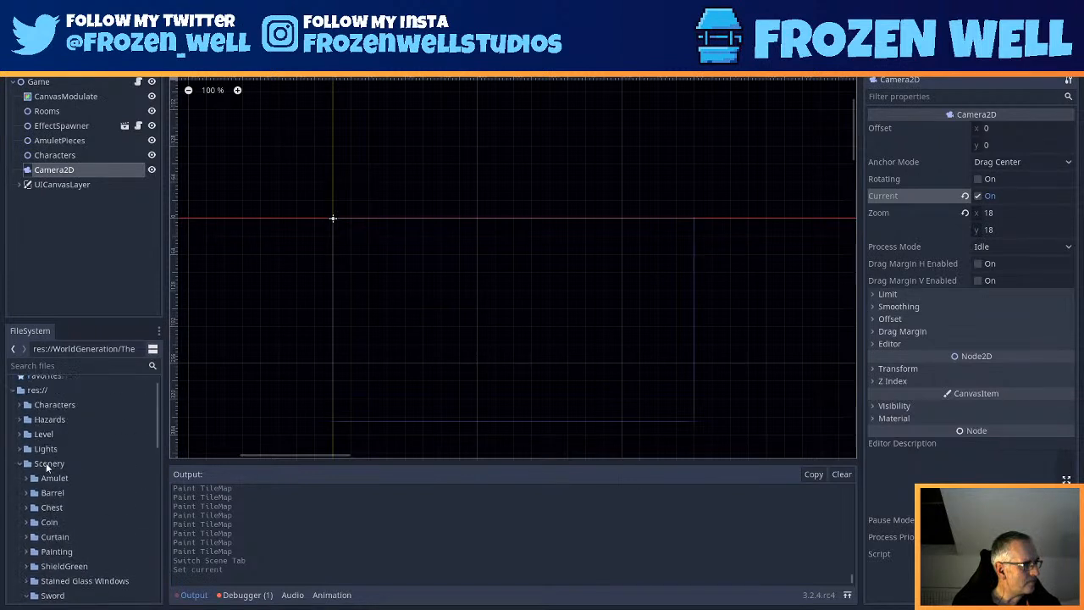
{"action": "double_click", "coordinate": [46, 404]}
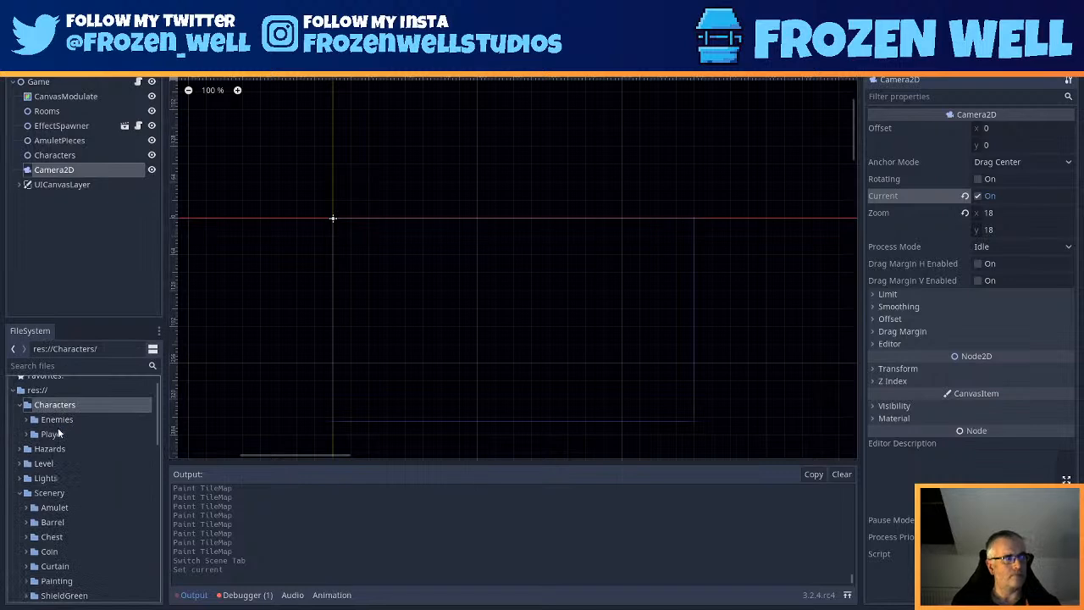
{"action": "double_click", "coordinate": [57, 431]}
{"action": "double_click", "coordinate": [64, 536]}
- Turn off Current on the player's Camera2D and run the project to view the whole generated level
{"action": "left_click", "coordinate": [54, 184]}
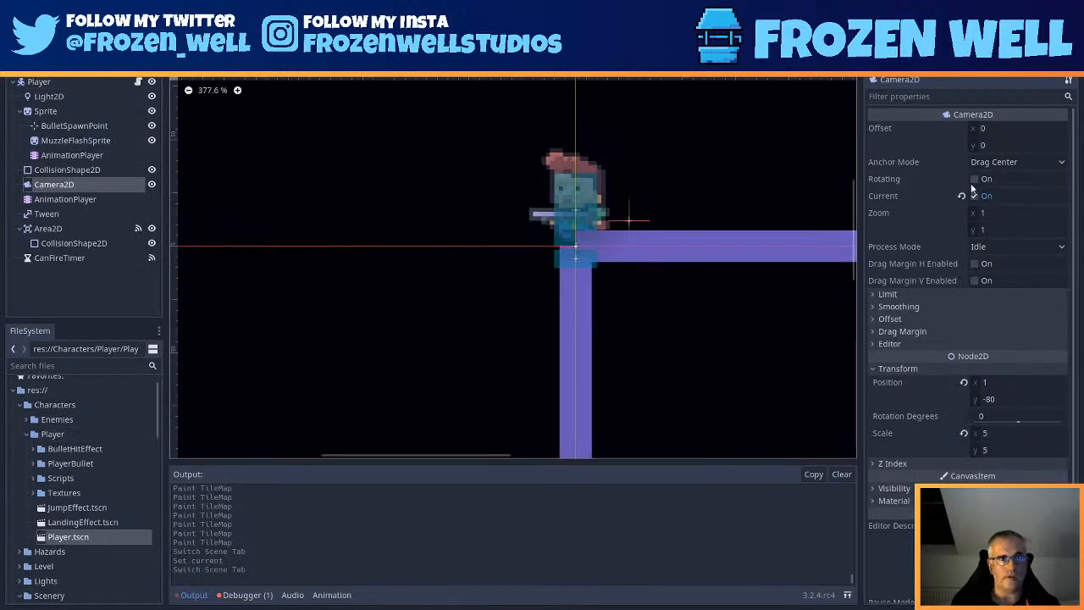
{"action": "left_click", "coordinate": [975, 196]}
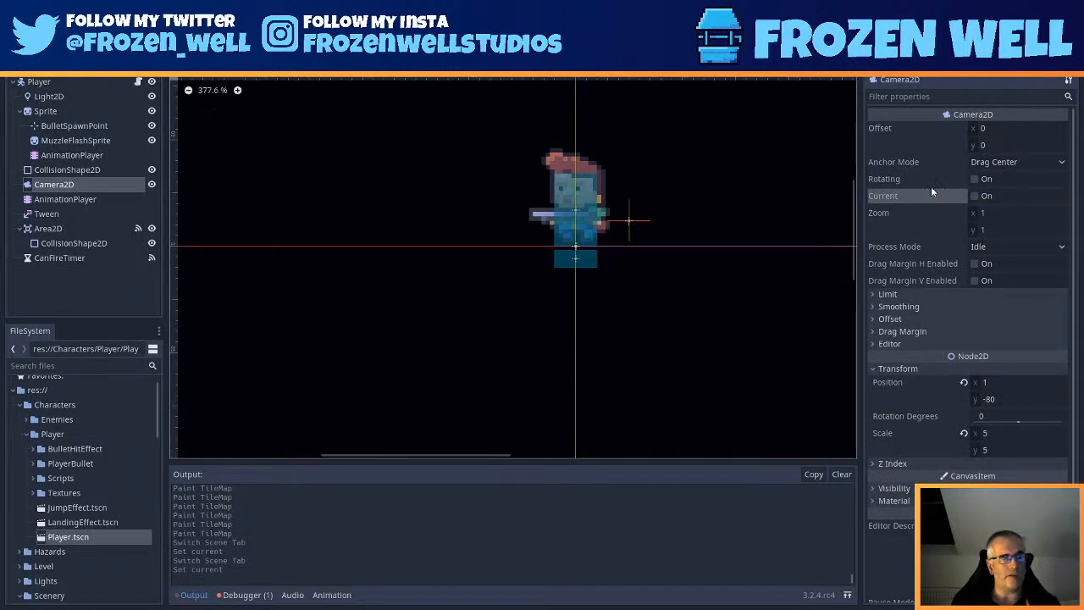
{"action": "left_click", "coordinate": [941, 32]}
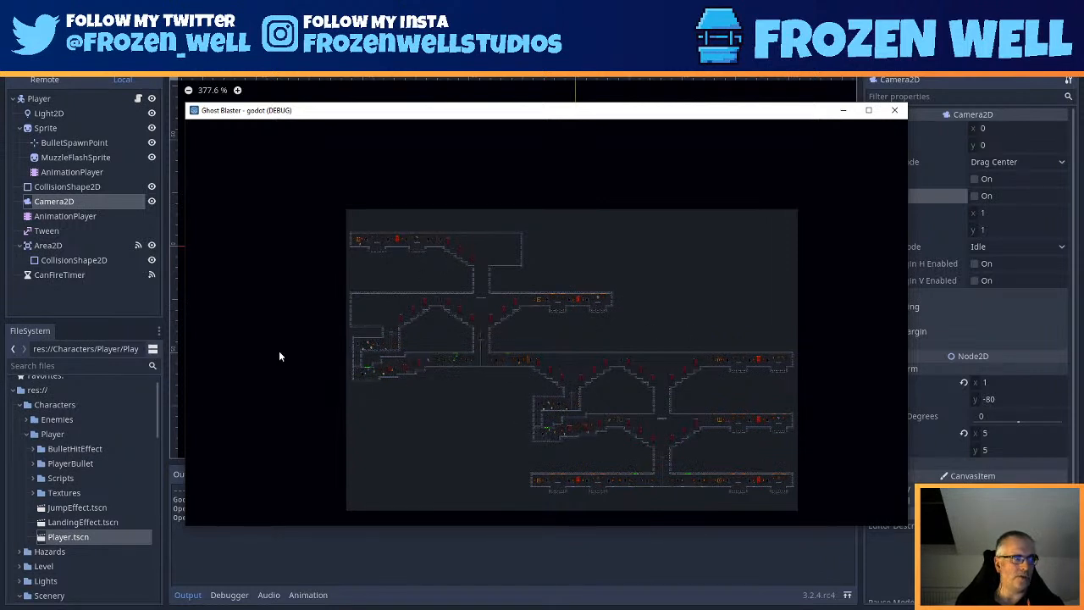
- Open the RoomLR.tscn scene from The Rooms folder
{"action": "scroll", "coordinate": [93, 457], "scroll_direction": "down", "scroll_amount": 10}
{"action": "scroll", "coordinate": [98, 474], "scroll_direction": "down", "scroll_amount": 2}
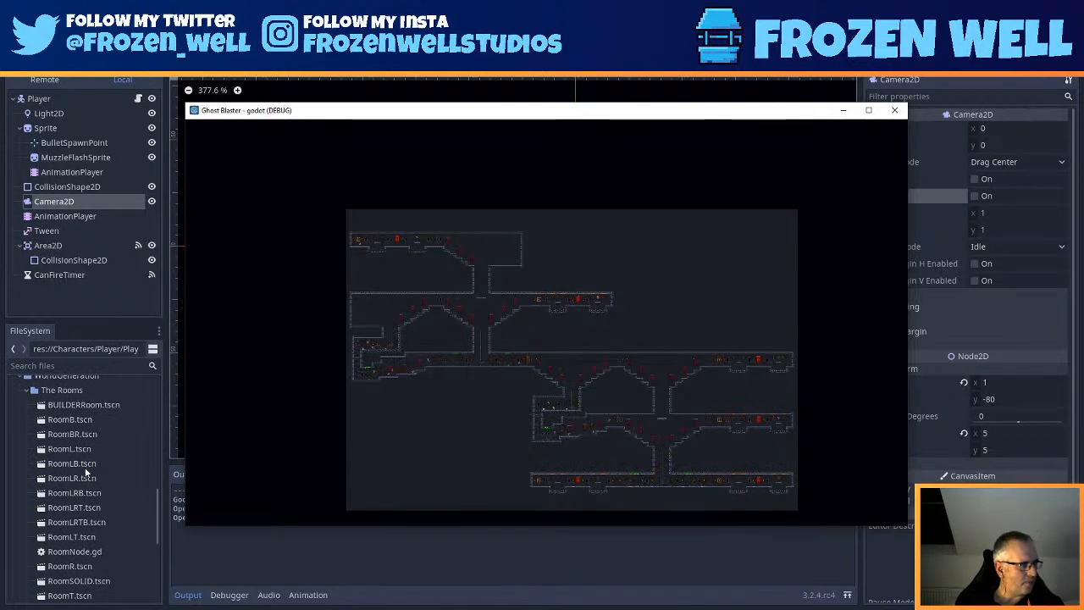
{"action": "double_click", "coordinate": [85, 463]}
{"action": "double_click", "coordinate": [85, 479]}
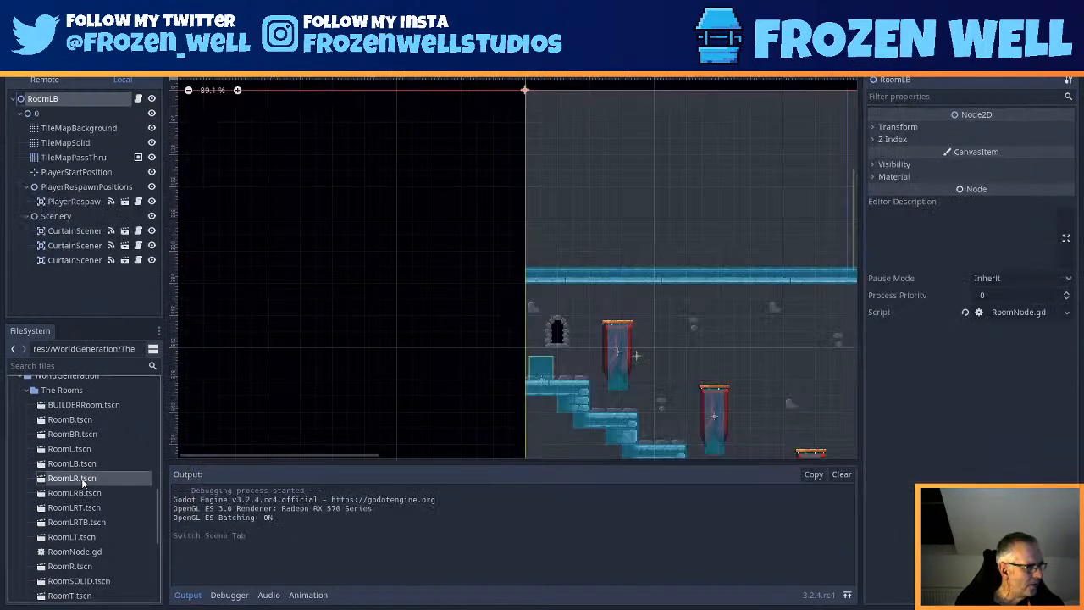
- Collapse room variant 0 and hide variants 0 and 1, keeping only variant 2 displayed
{"action": "left_click", "coordinate": [20, 115]}
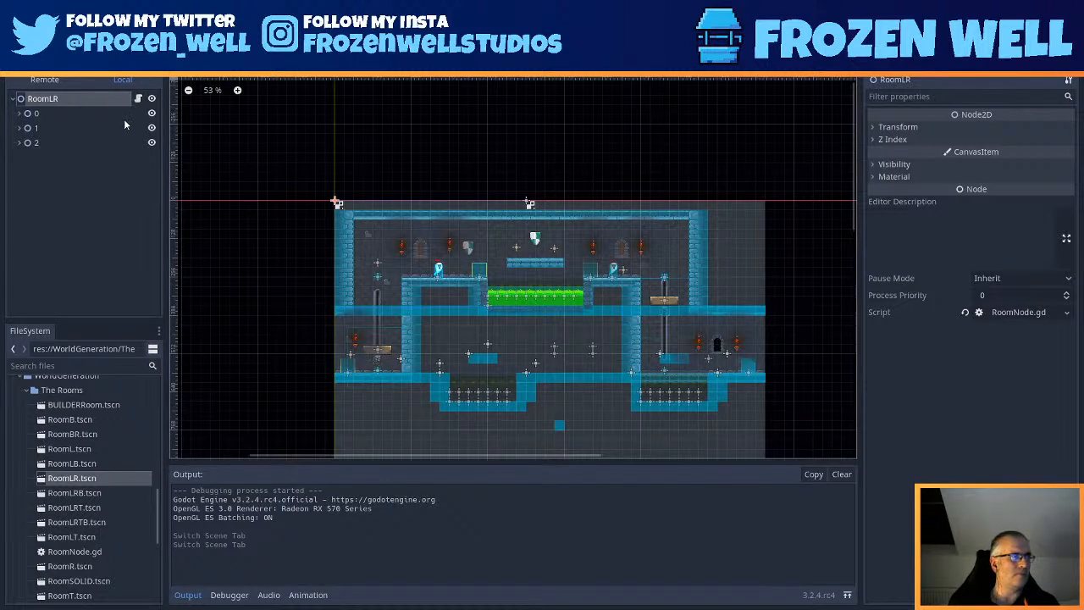
{"action": "left_click", "coordinate": [151, 112]}
{"action": "left_click", "coordinate": [151, 128]}
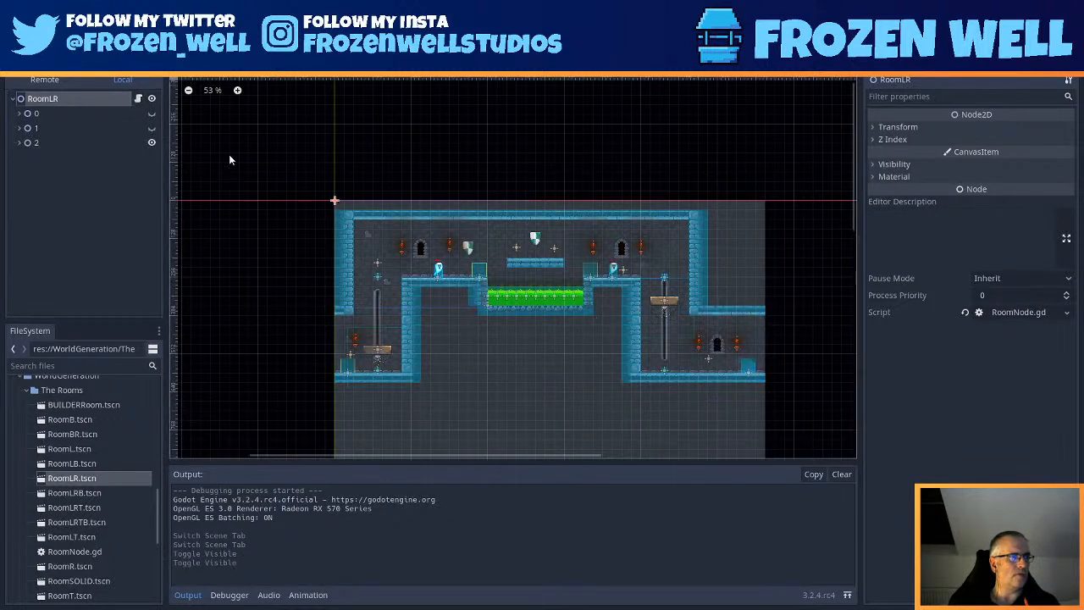
- Show only room variant 1 for inspection, and make variants 0, 1 and 2 all visible
{"action": "left_click", "coordinate": [152, 142]}
{"action": "left_click", "coordinate": [151, 128]}
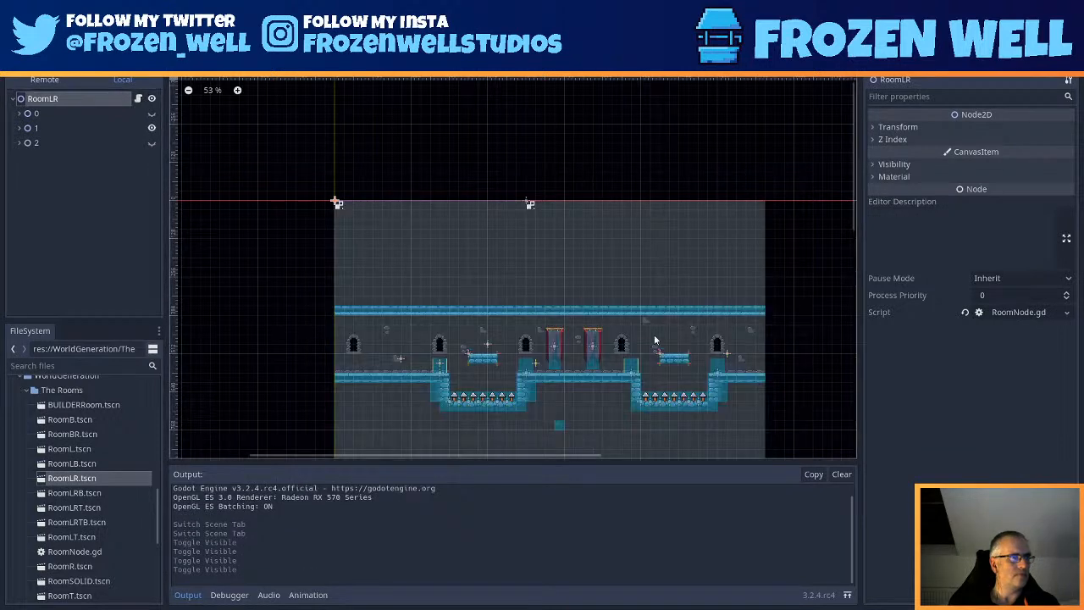
{"action": "left_click", "coordinate": [151, 128]}
{"action": "left_click", "coordinate": [151, 112]}
{"action": "left_click", "coordinate": [151, 128]}
{"action": "left_click", "coordinate": [152, 142]}
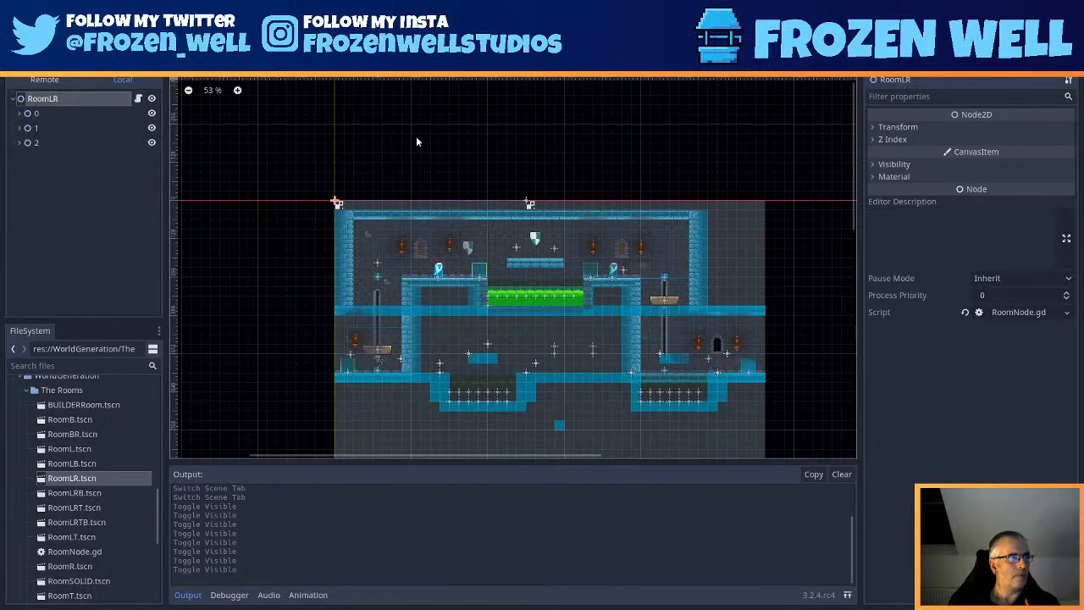
- Run the project repeatedly to compare the generated level layouts, and close the game window
{"action": "key", "text": "F5"}
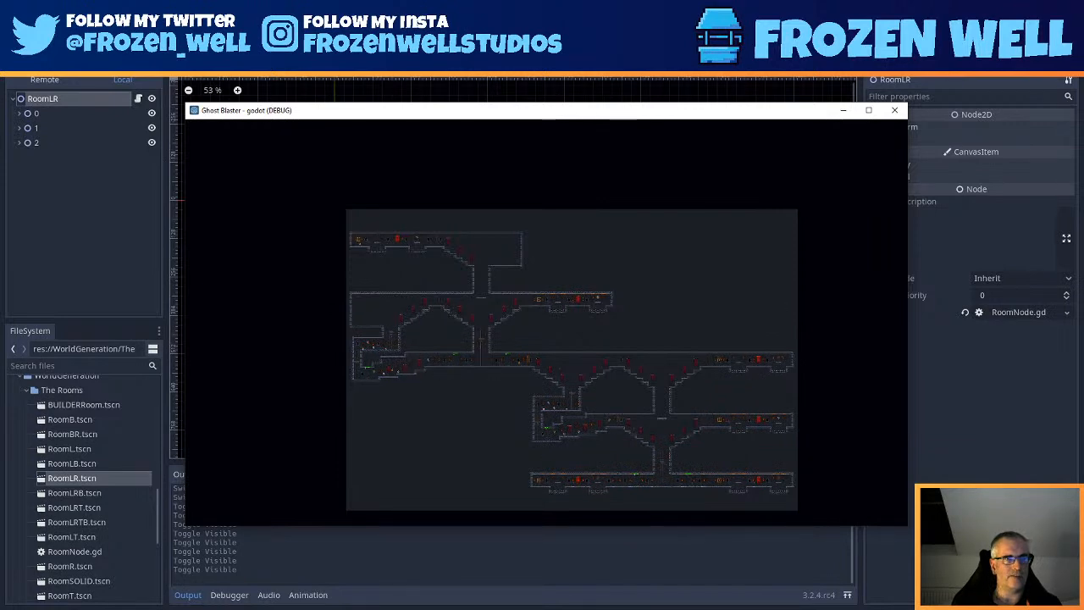
{"action": "left_click", "coordinate": [947, 23]}
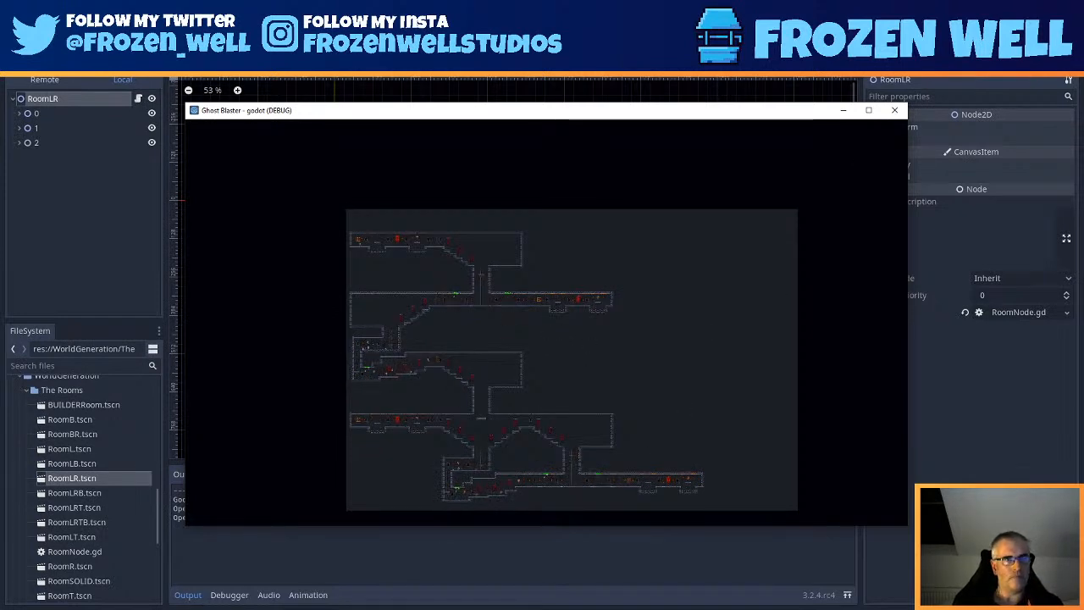
{"action": "key", "text": "alt+Tab"}
{"action": "key", "text": "F5"}
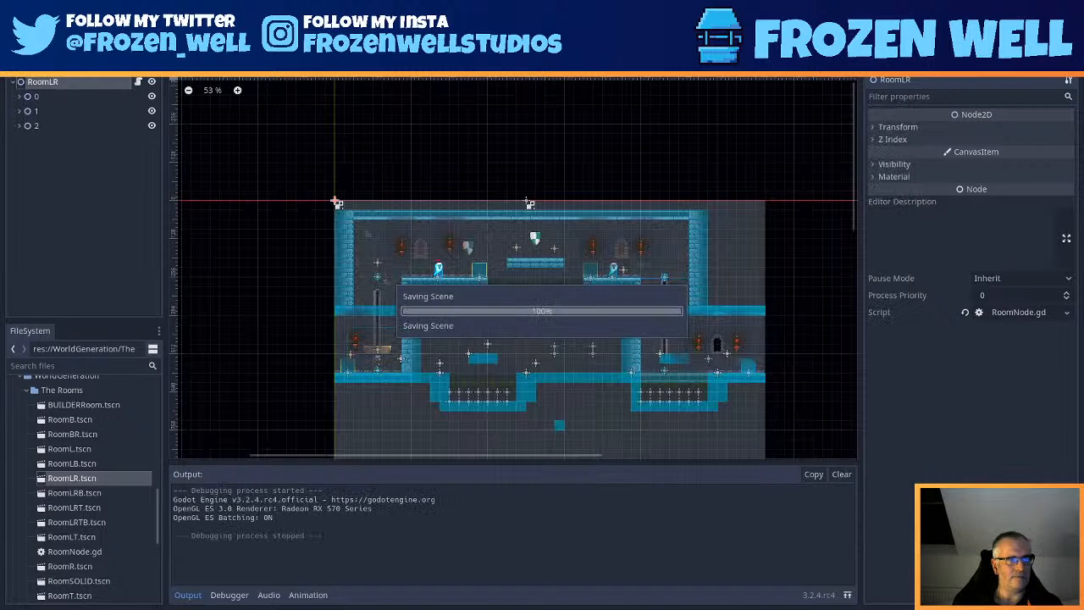
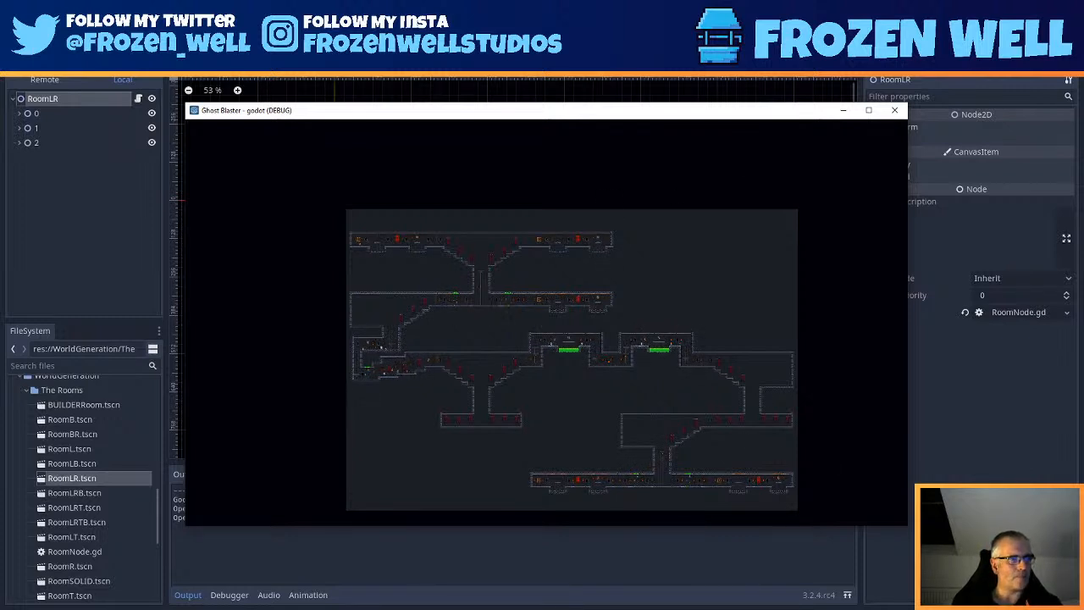
{"action": "left_click", "coordinate": [894, 110]}
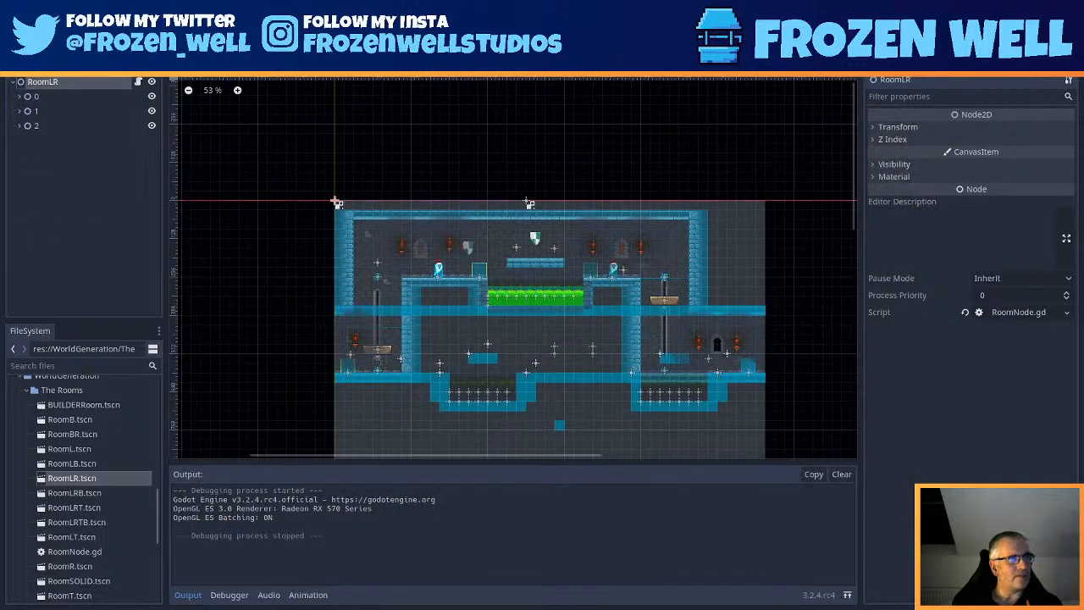
- Make the Player scene's Camera2D current, turn off Current on the Game scene's Camera2D, and save
{"action": "key", "text": "ctrl+Tab"}
{"action": "key", "text": "ctrl+Tab"}
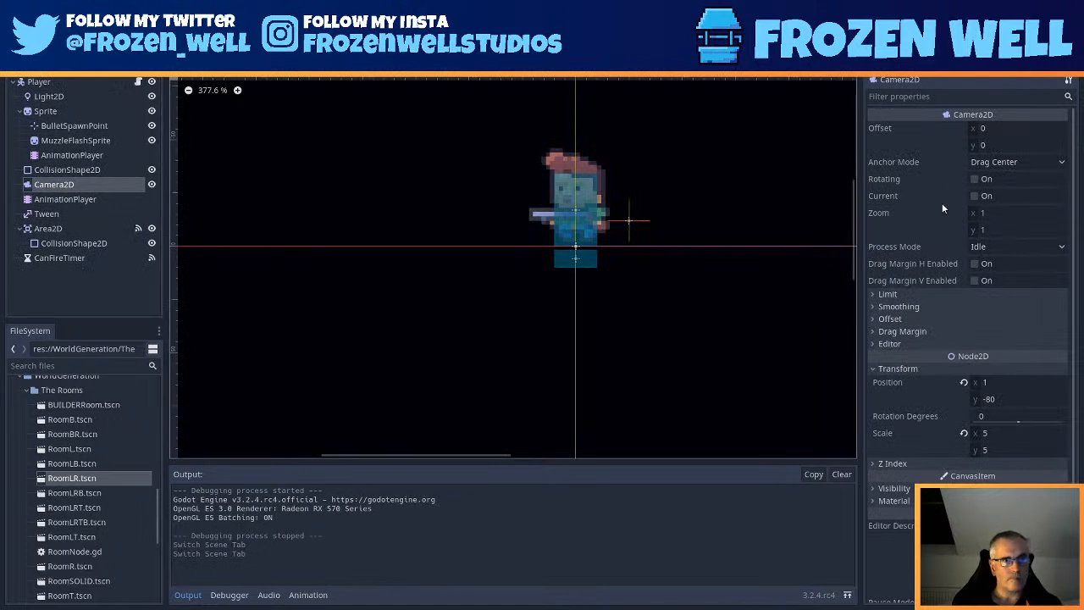
{"action": "left_click", "coordinate": [976, 196]}
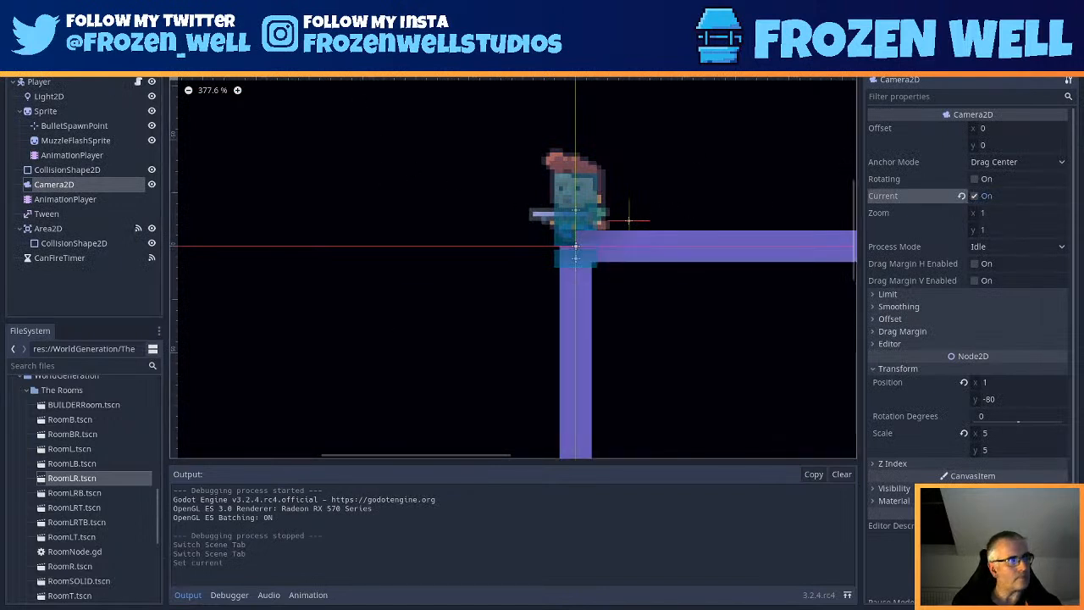
{"action": "key", "text": "ctrl+Tab"}
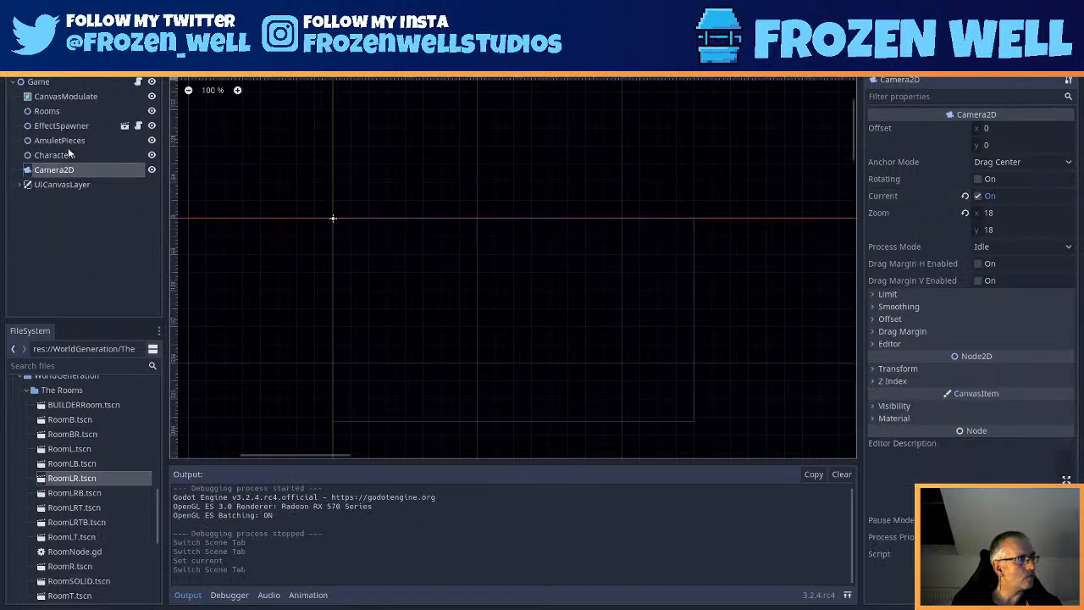
{"action": "left_click", "coordinate": [977, 196]}
{"action": "key", "text": "ctrl+s"}
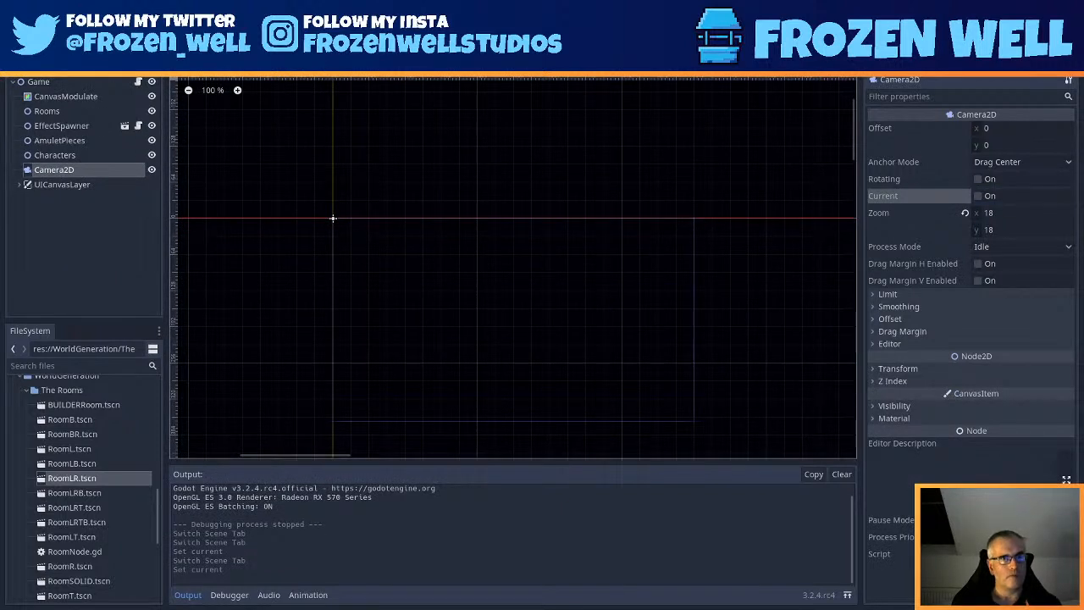
- Run the project and playtest the first room, jumping the spike pit to the red banner ledge and firing the gun
{"action": "key", "text": "F5"}
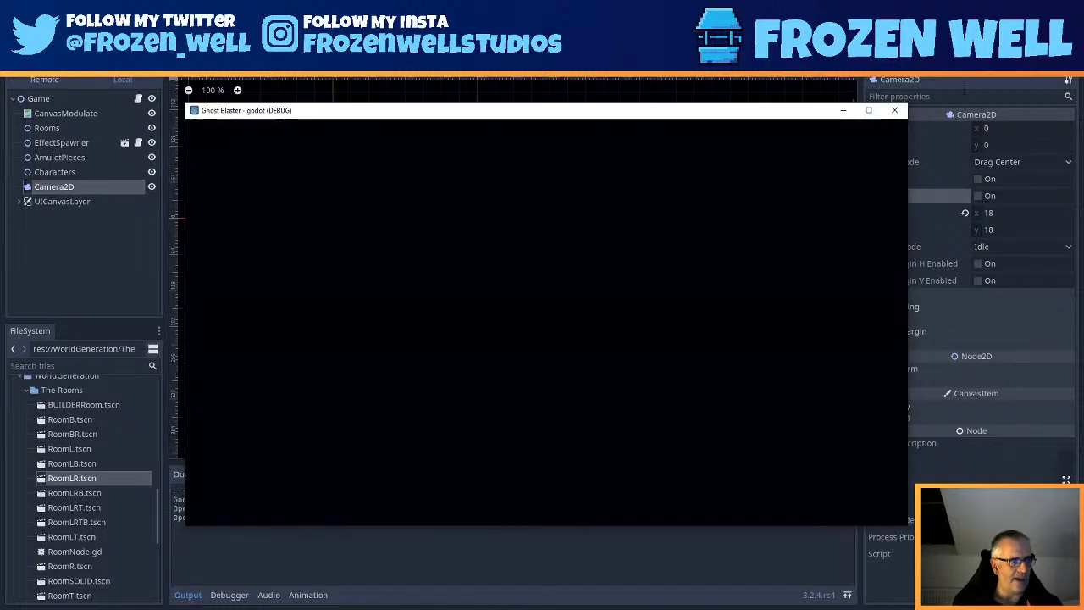
{"action": "key", "text": "Right"}
{"action": "key", "text": "Right"}
{"action": "key", "text": "space"}
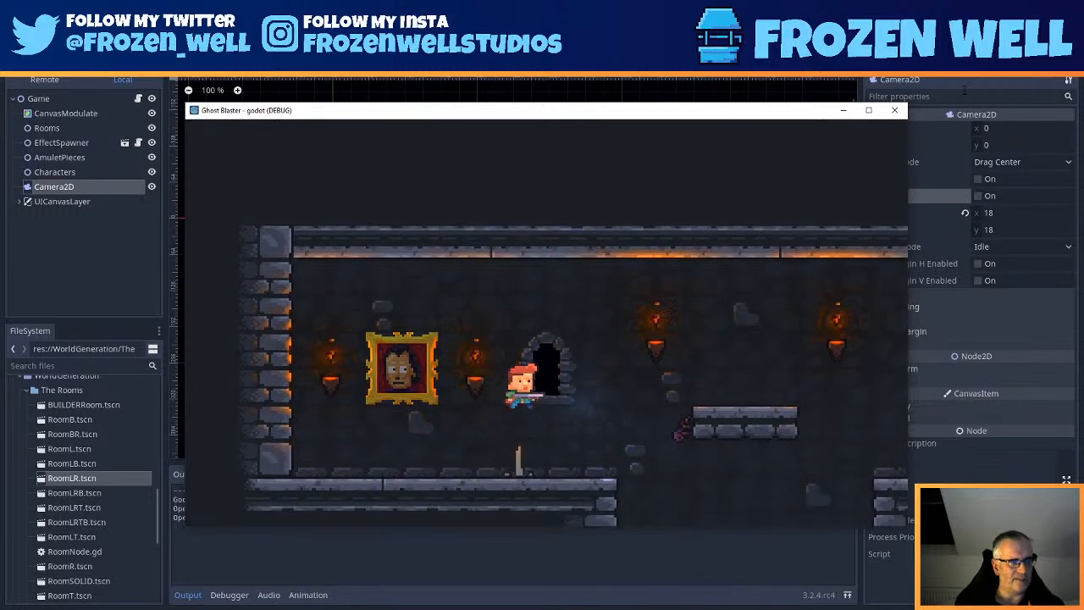
{"action": "key", "text": "Right"}
{"action": "key", "text": "Right"}
{"action": "key", "text": "space"}
{"action": "key", "text": "Right"}
{"action": "key", "text": "Right"}
{"action": "key", "text": "x"}
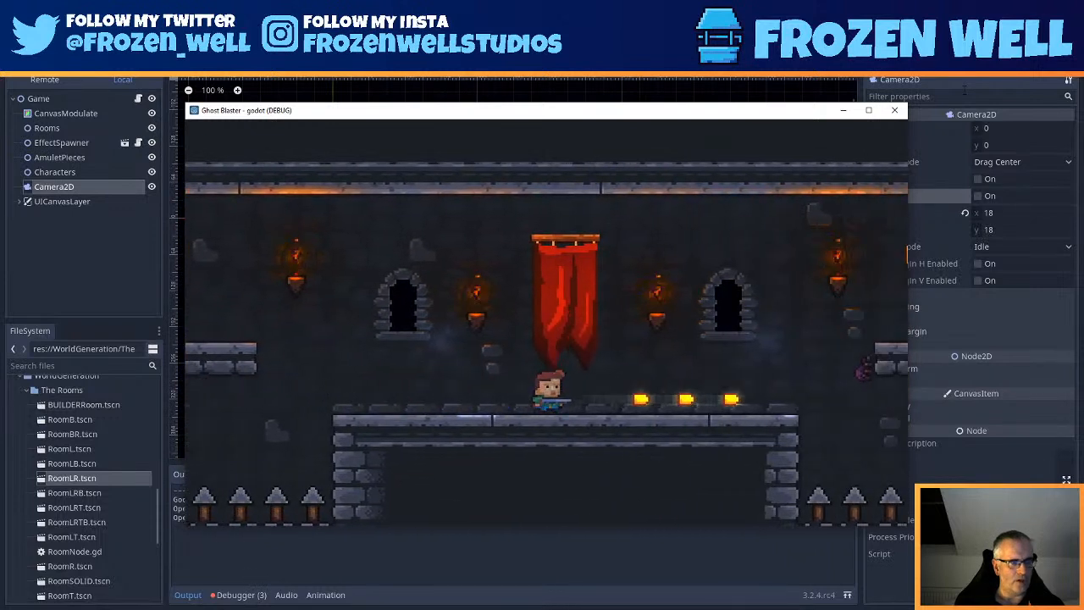
- Test-fire on the banner ledge and cross the next spike pit by way of the floating platform
{"action": "key", "text": "Left"}
{"action": "key", "text": "x"}
{"action": "key", "text": "Right"}
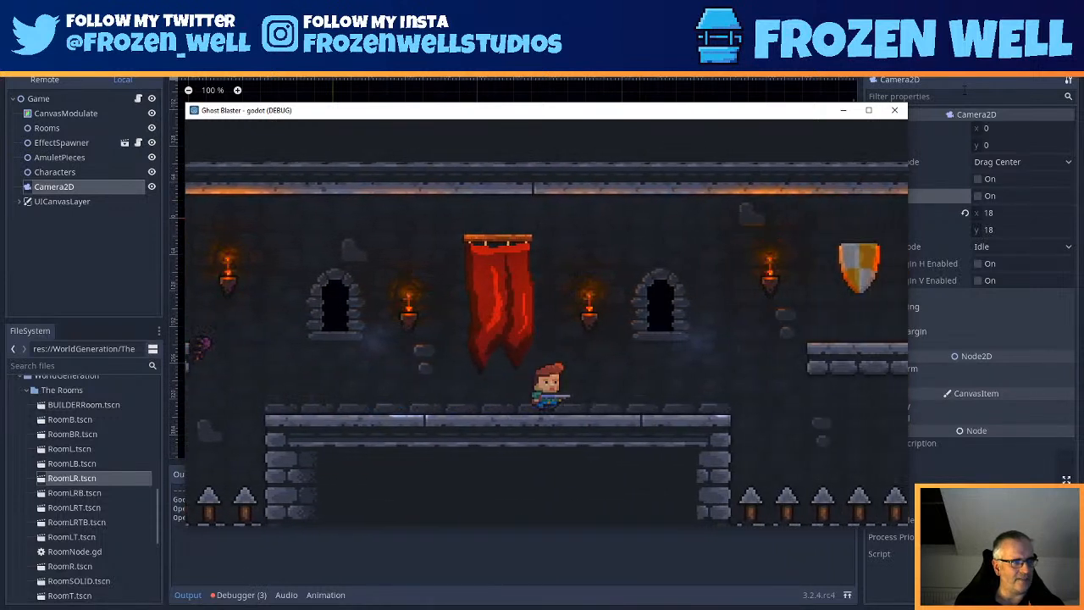
{"action": "key", "text": "Right"}
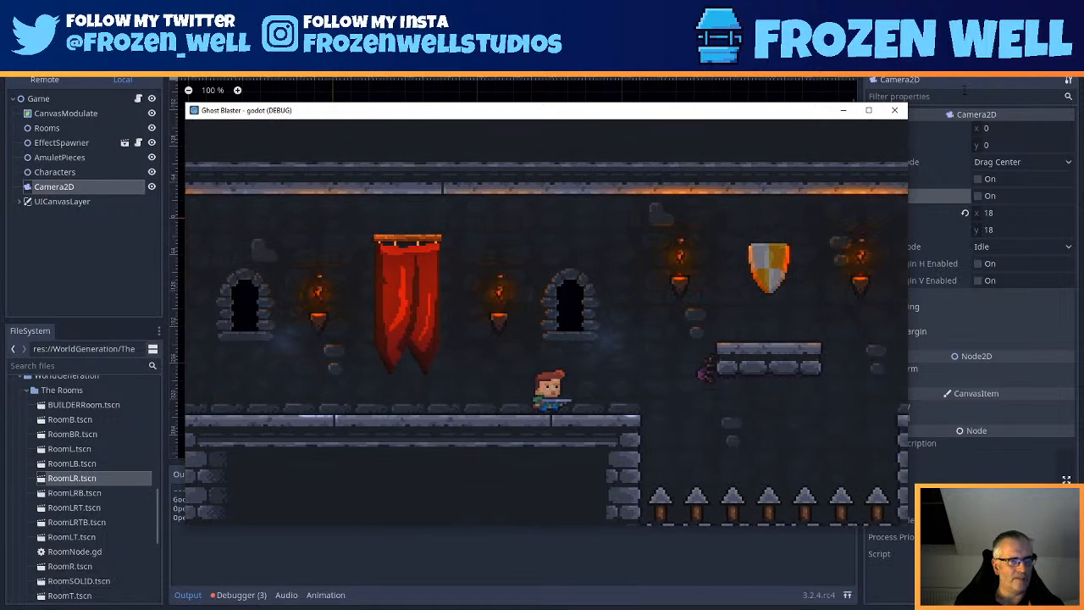
{"action": "key", "text": "Right"}
{"action": "key", "text": "space"}
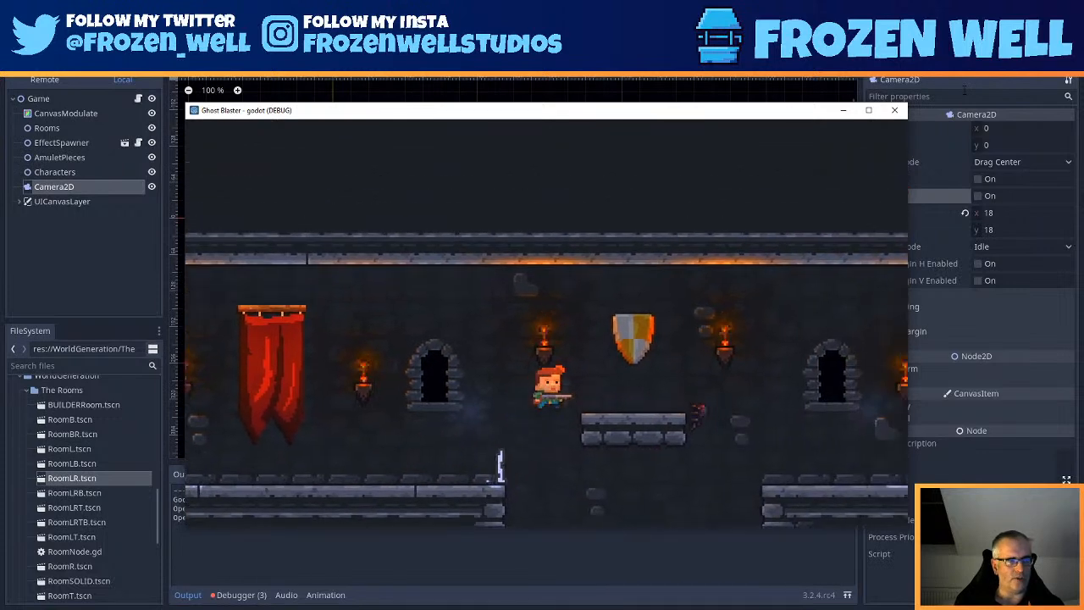
{"action": "key", "text": "Right"}
{"action": "key", "text": "space"}
{"action": "key", "text": "Right"}
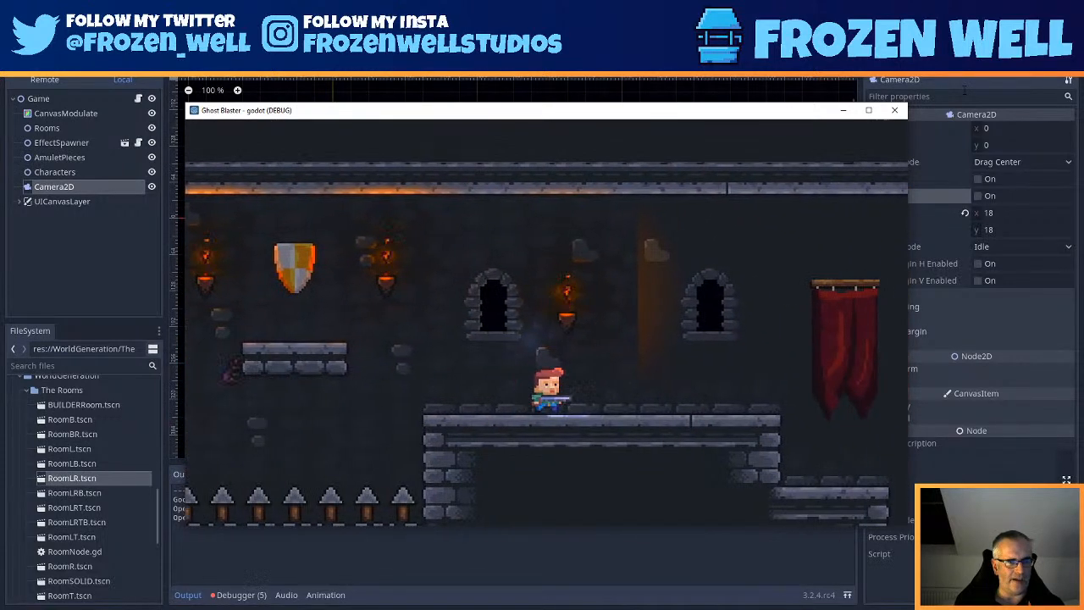
- Descend the bannered staircase and the lift shaft to the dripping slime in the corridor below
{"action": "key", "text": "Right"}
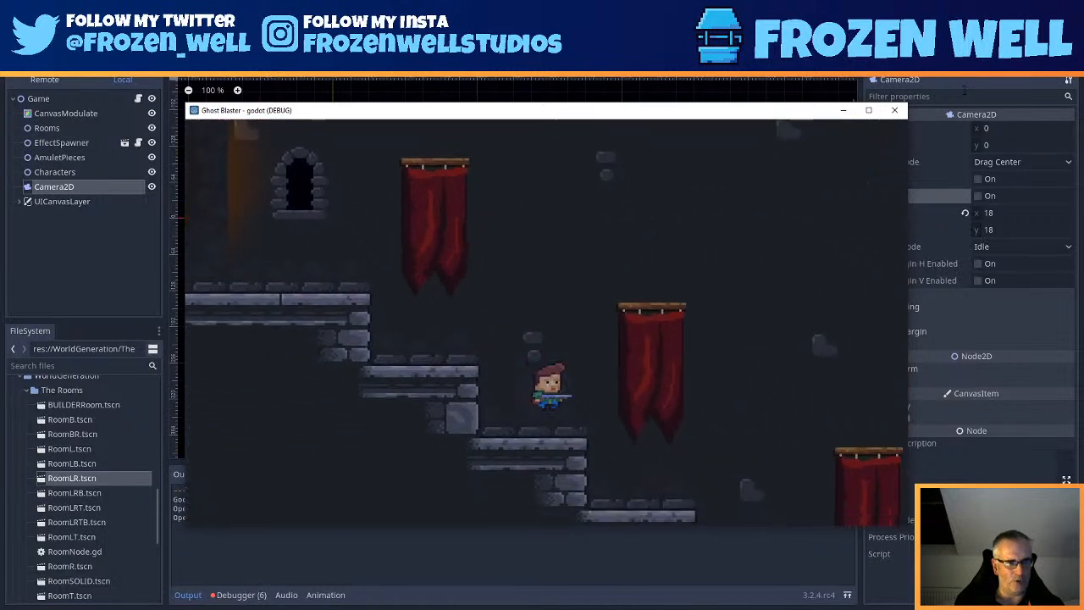
{"action": "key", "text": "Right"}
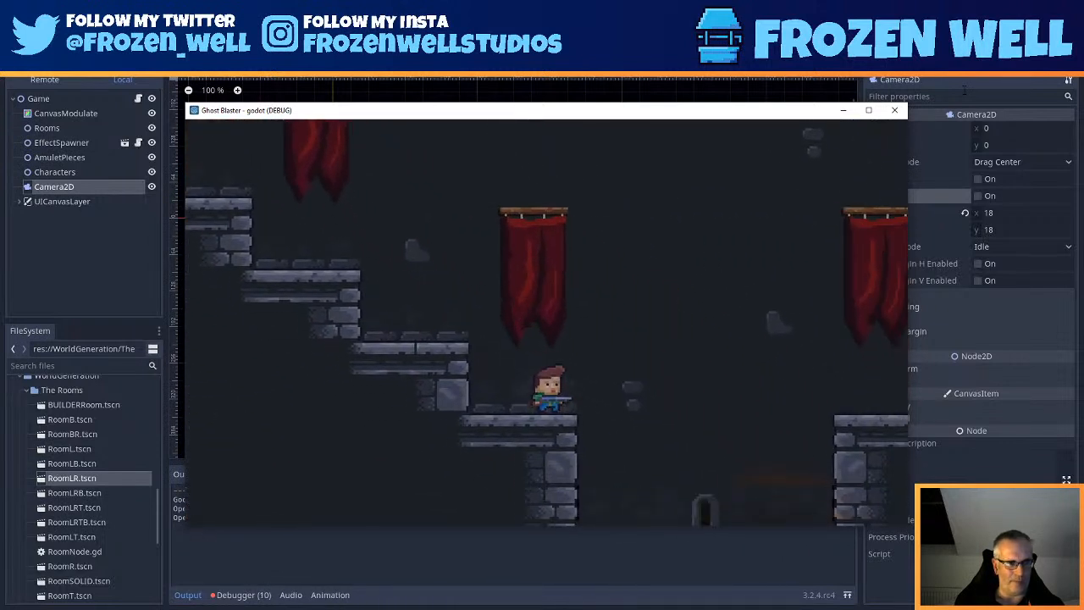
{"action": "key", "text": "Right"}
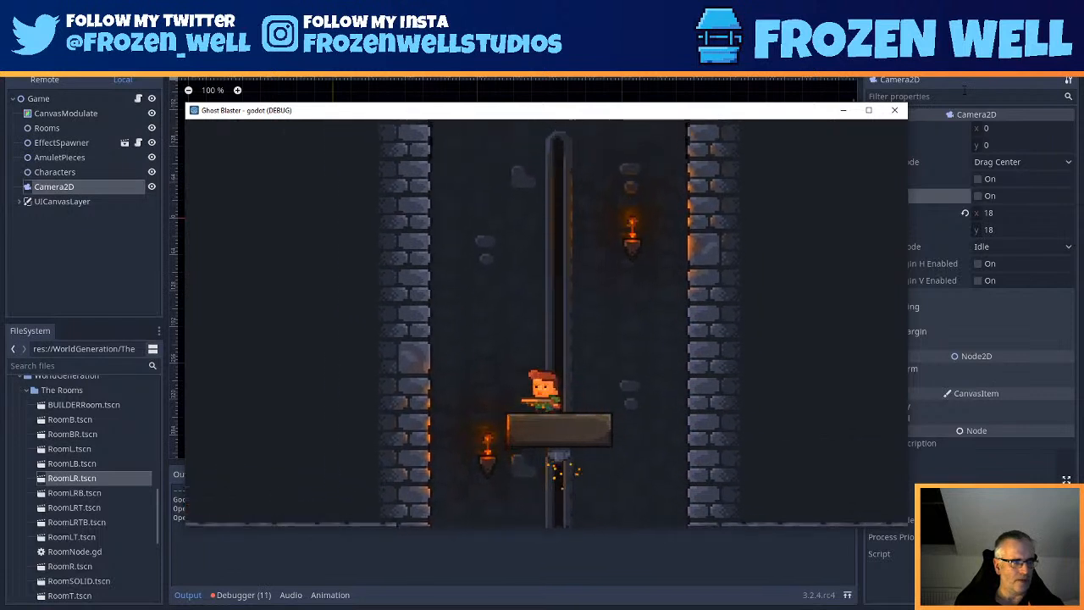
{"action": "key", "text": "Right"}
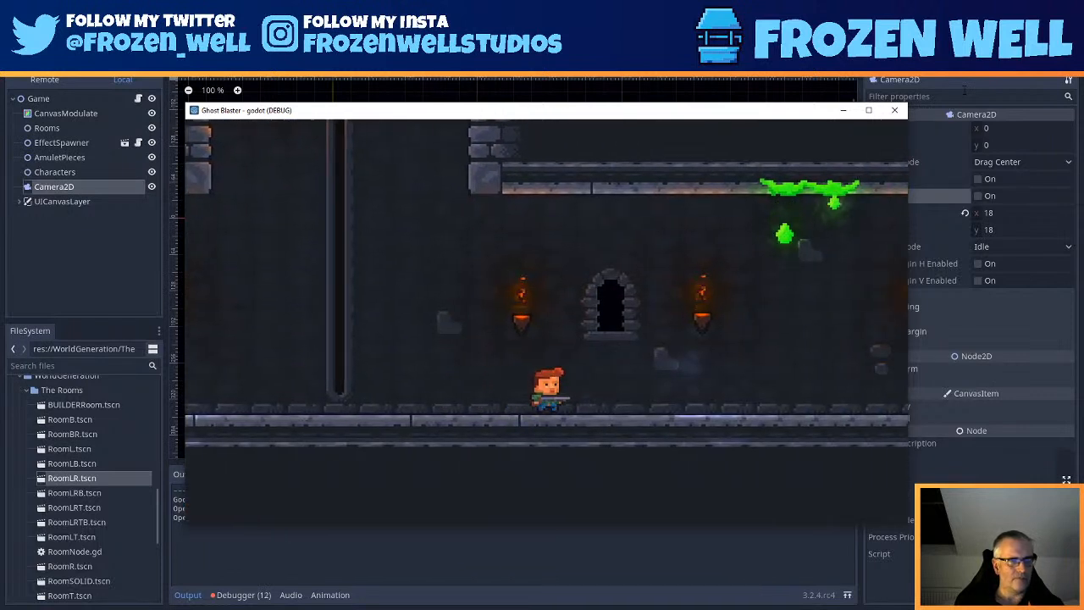
{"action": "key", "text": "Right"}
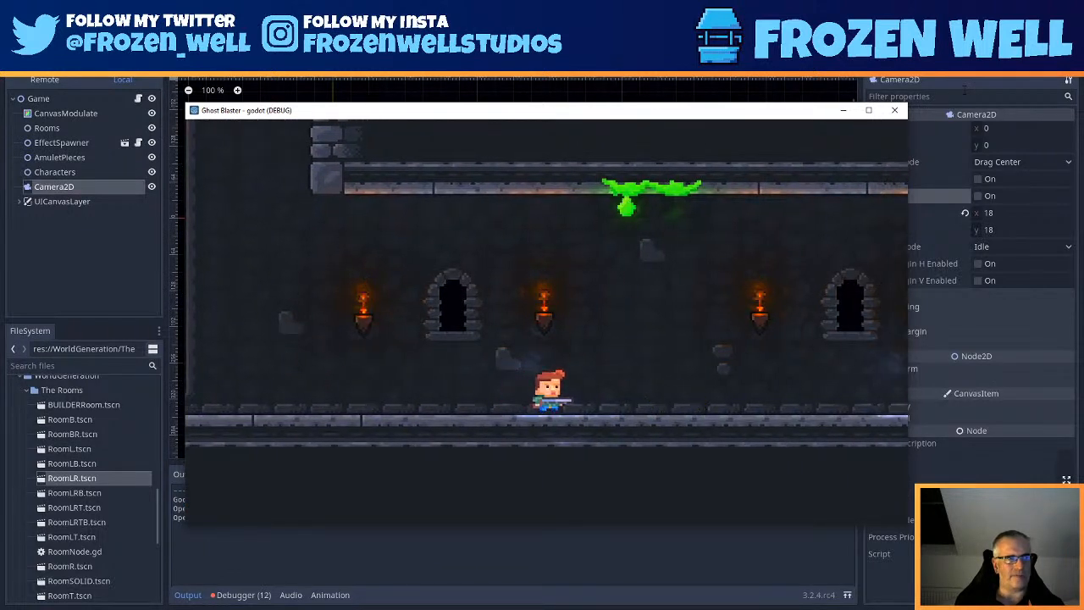
- Walk past the dripping slime, and retake the staircase and lift shaft down to the slime corridor after respawning
{"action": "key", "text": "Right"}
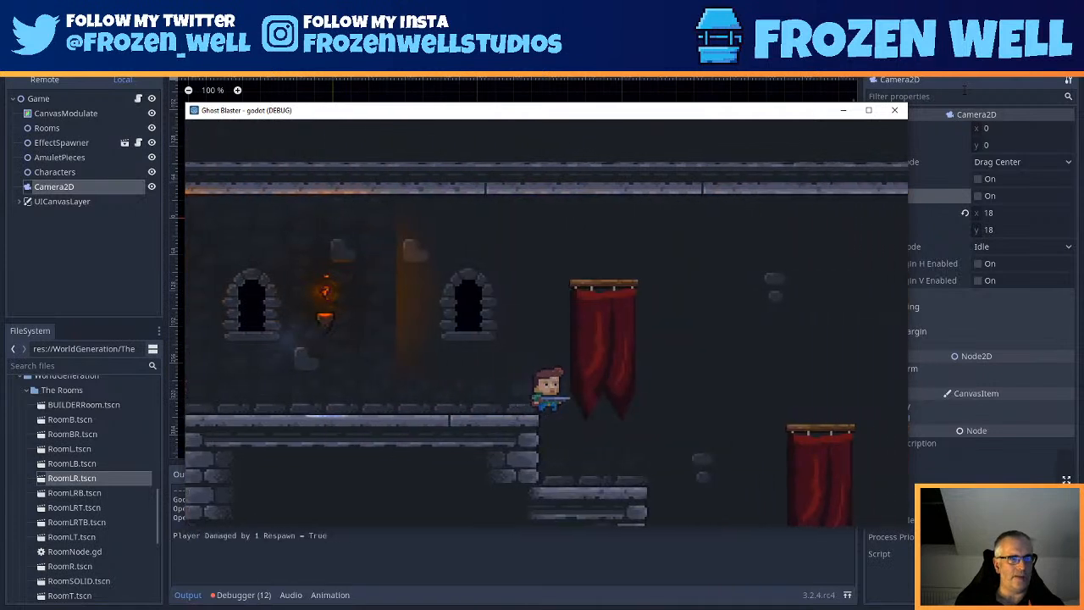
{"action": "key", "text": "Right"}
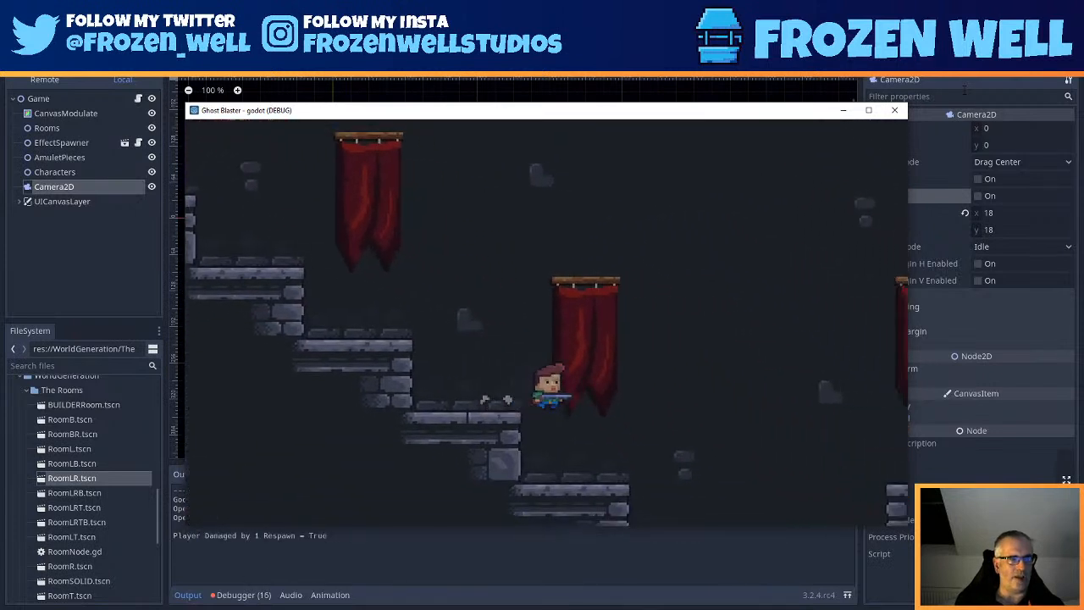
{"action": "key", "text": "Right"}
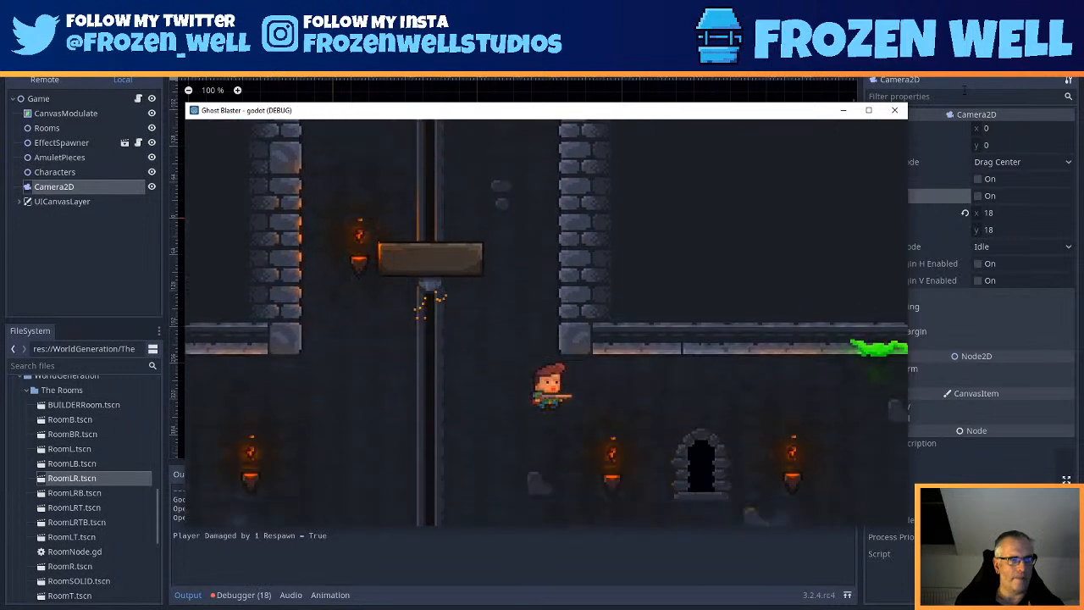
{"action": "key", "text": "Right"}
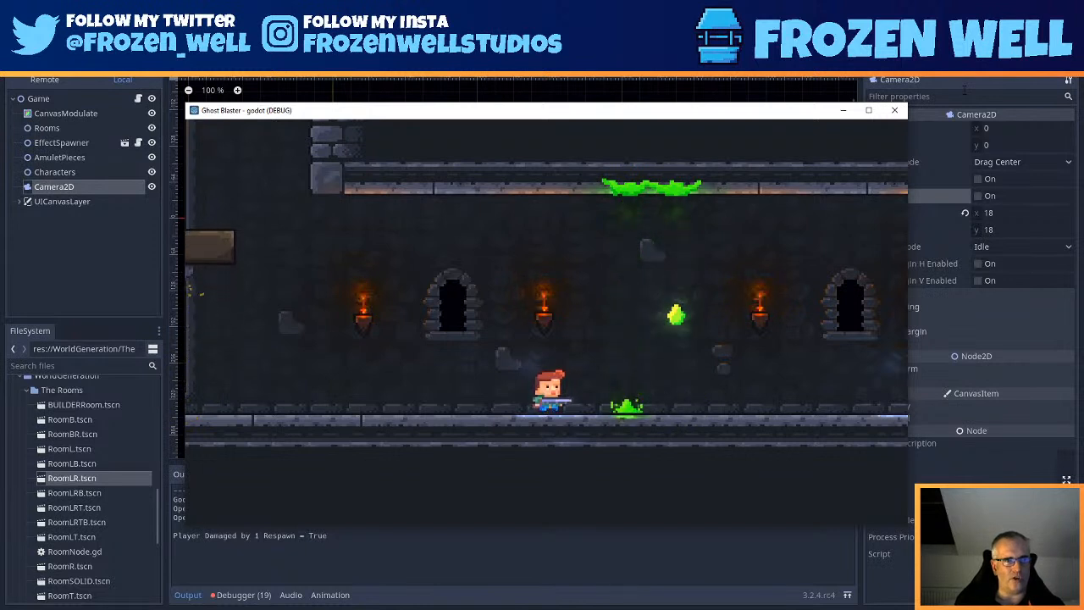
- Walk the character back past the lift shaft and through the opposite slime corridor to the golden item
{"action": "key", "text": "Left"}
{"action": "key", "text": "Left"}
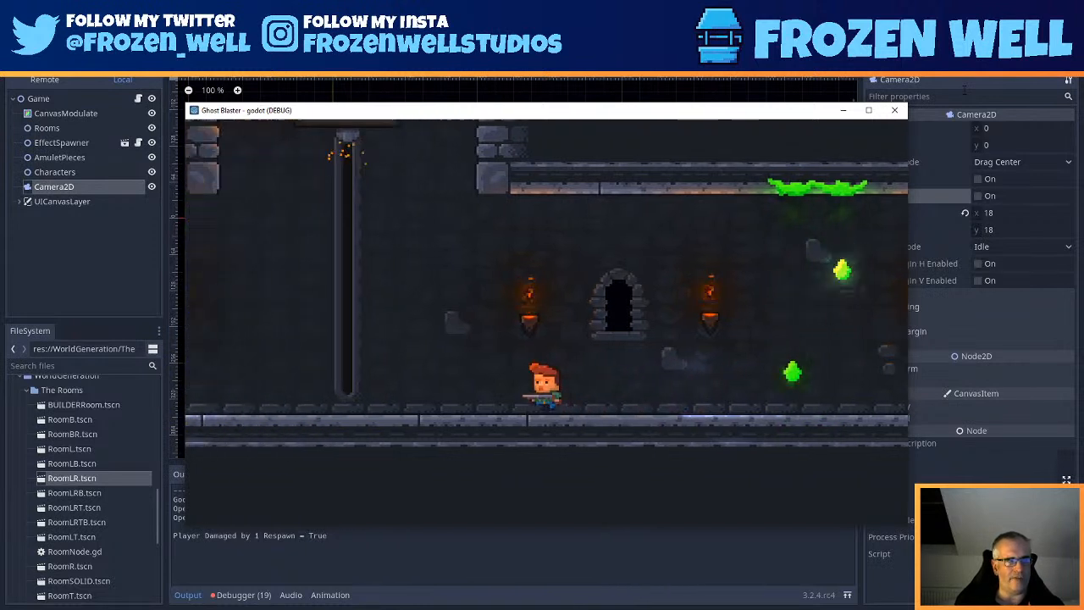
{"action": "key", "text": "Left"}
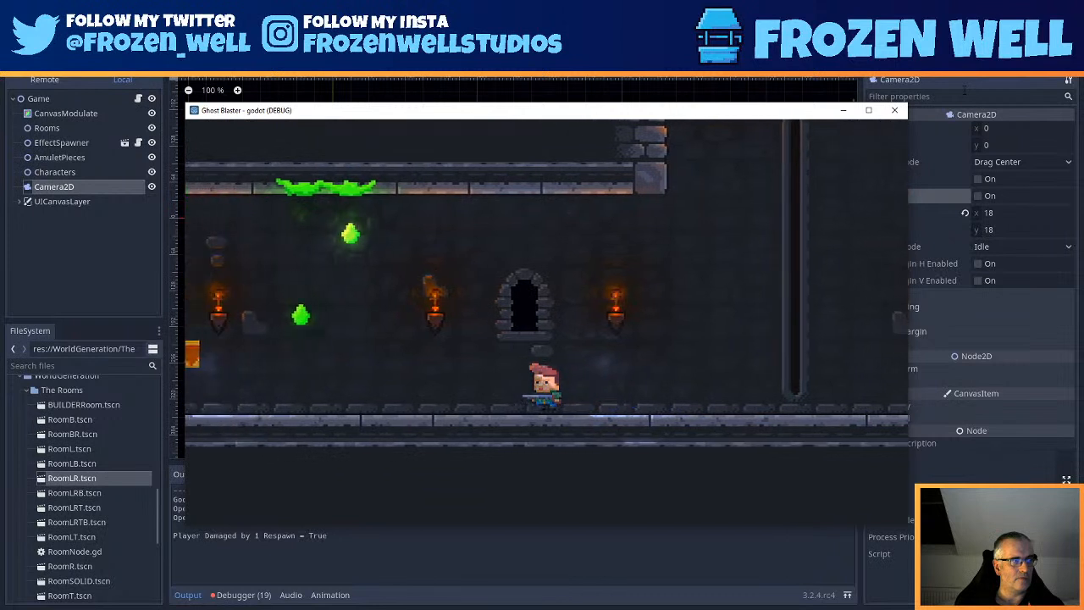
{"action": "key", "text": "Left"}
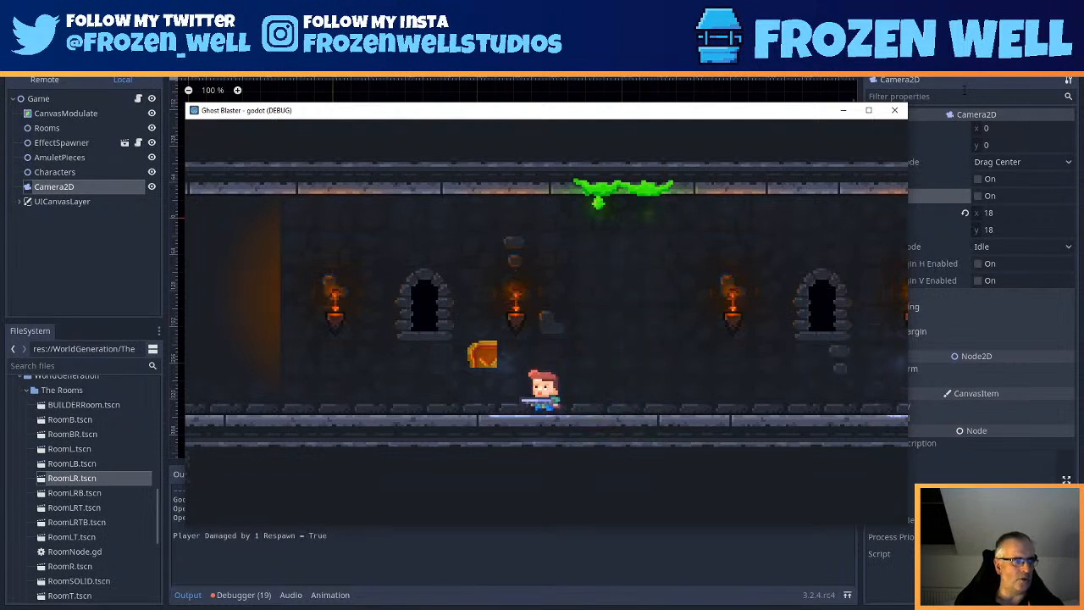
{"action": "key", "text": "Left"}
{"action": "key", "text": "space"}
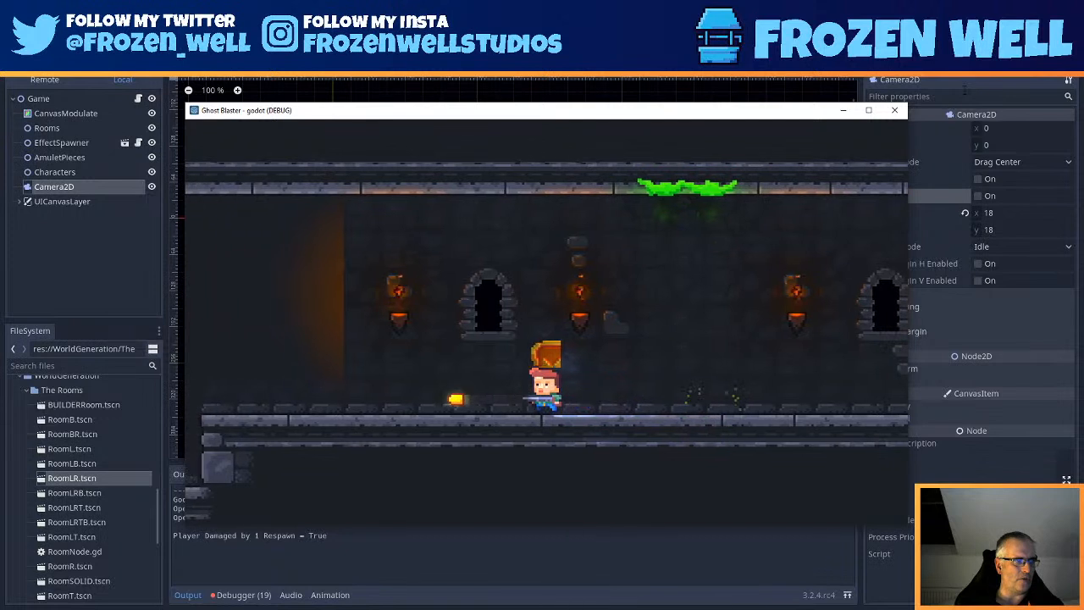
- Continue through the level to the barrel room and shoot the ghost near the checkered shield
{"action": "key", "text": "Left"}
{"action": "key", "text": "Left"}
{"action": "key", "text": "Left"}
{"action": "key", "text": "Right"}
{"action": "key", "text": "Left"}
{"action": "key", "text": "space"}
{"action": "key", "text": "Left"}
{"action": "key", "text": "Left"}
{"action": "key", "text": "space"}
{"action": "key", "text": "x"}
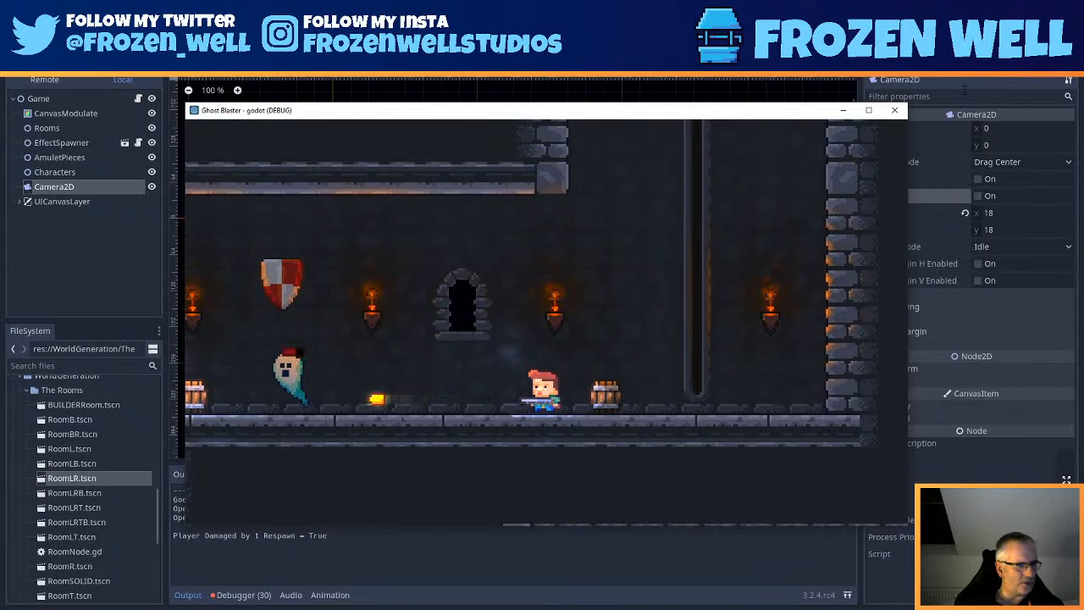
{"action": "key", "text": "x"}
{"action": "key", "text": "Left"}
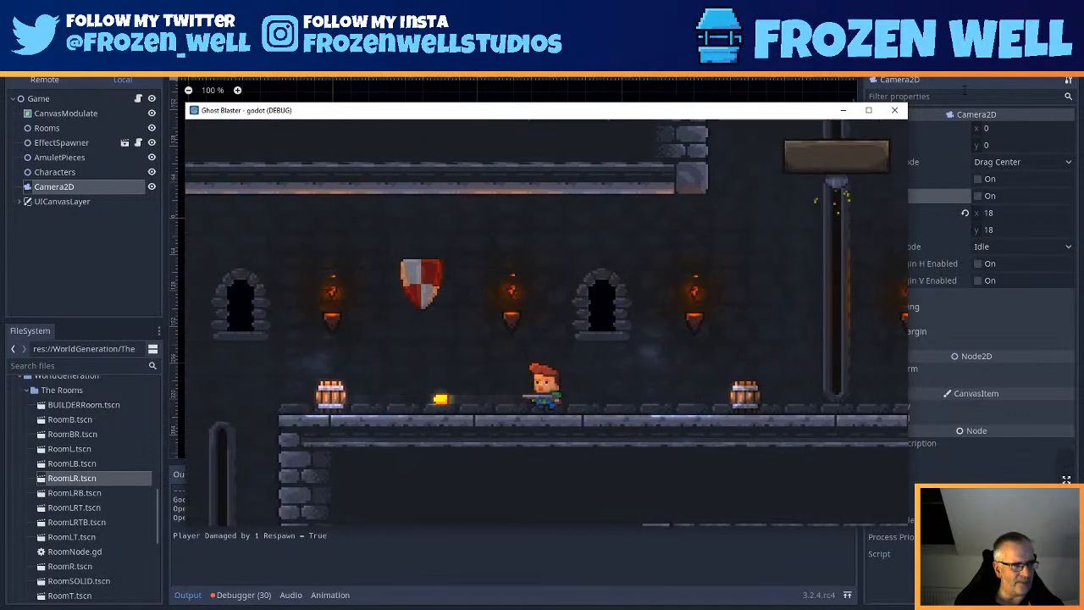
- Move the character out of the barrel room and down the lift shaft to the slime corridor, then head back after respawning
{"action": "key", "text": "Left"}
{"action": "key", "text": "space"}
{"action": "key", "text": "Right"}
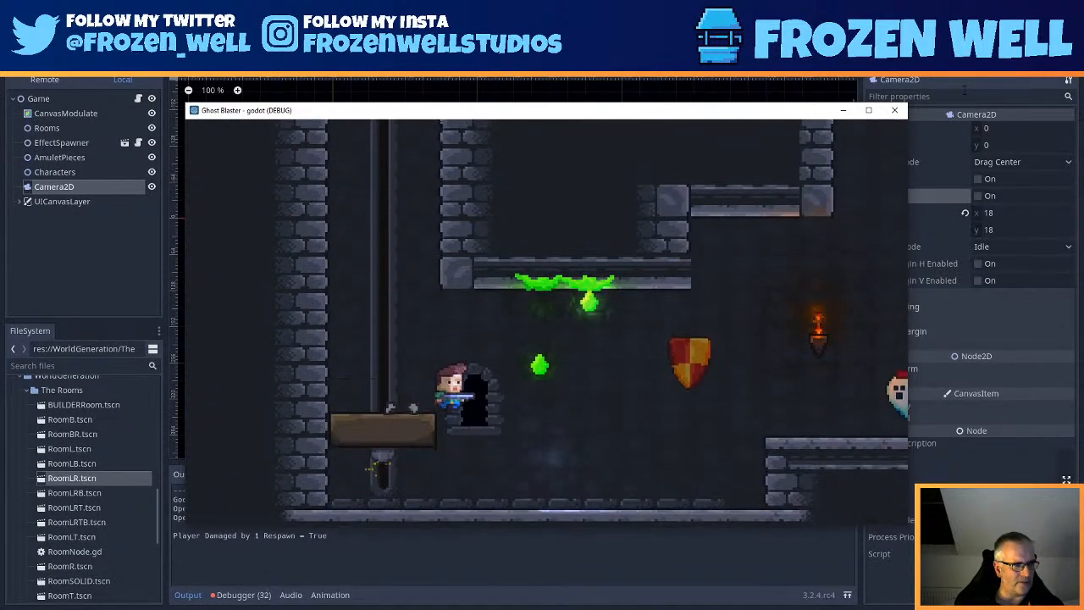
{"action": "key", "text": "Right"}
{"action": "key", "text": "space"}
{"action": "key", "text": "Left"}
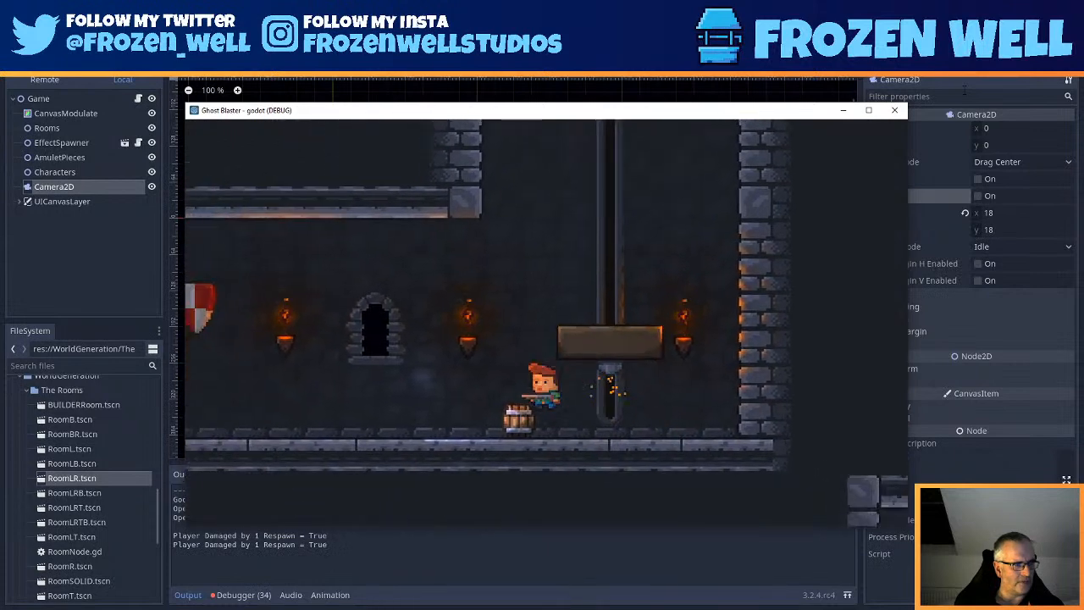
- Jump over the barrels past the checkered shield, drop onto the lift platform, and end the playtest
{"action": "key", "text": "space"}
{"action": "key", "text": "Left"}
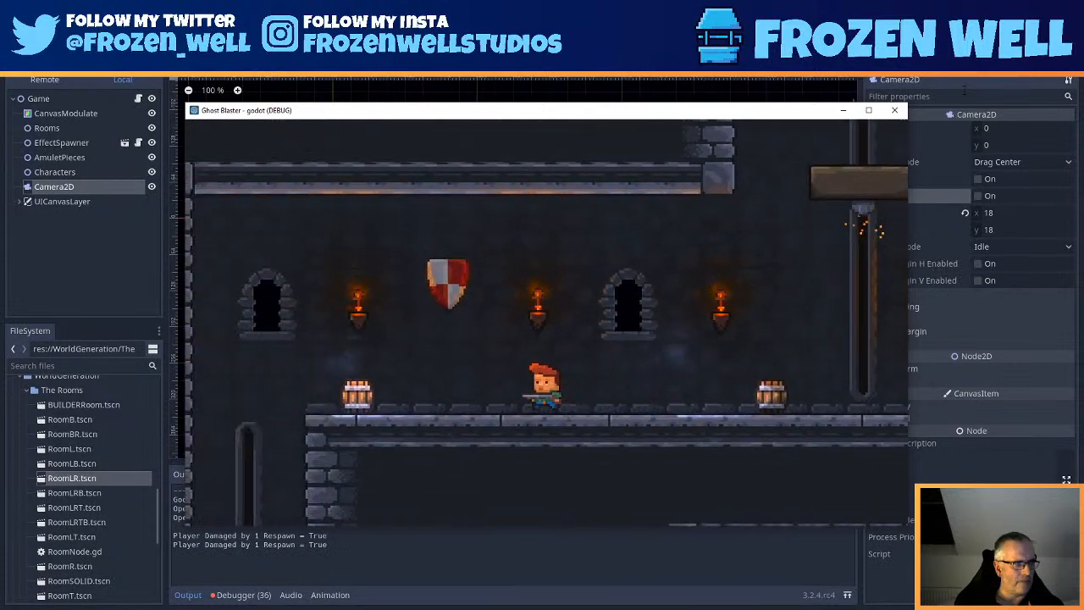
{"action": "key", "text": "space"}
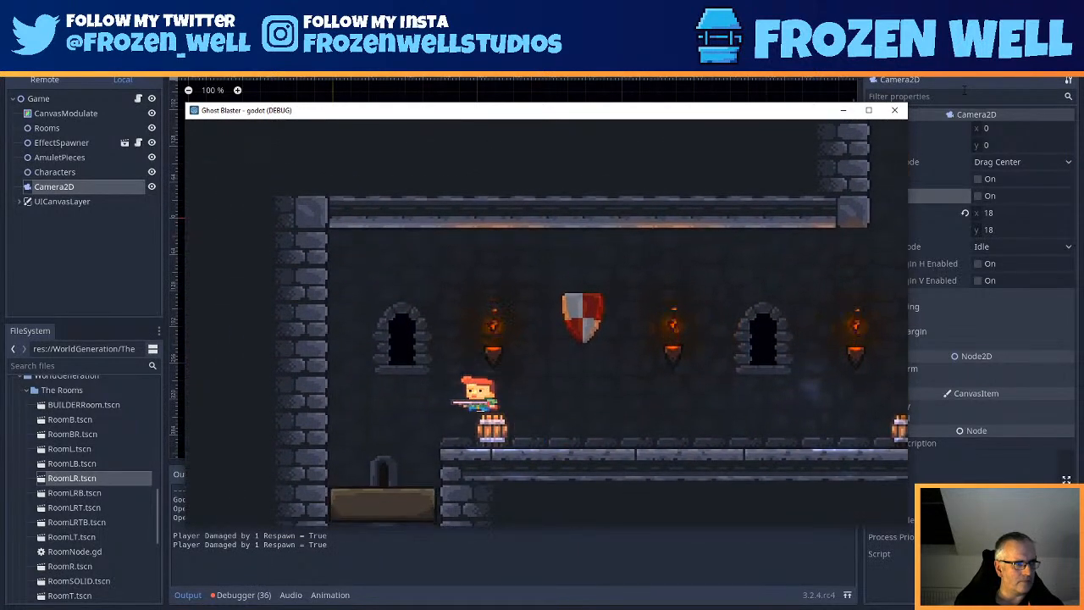
{"action": "key", "text": "Left"}
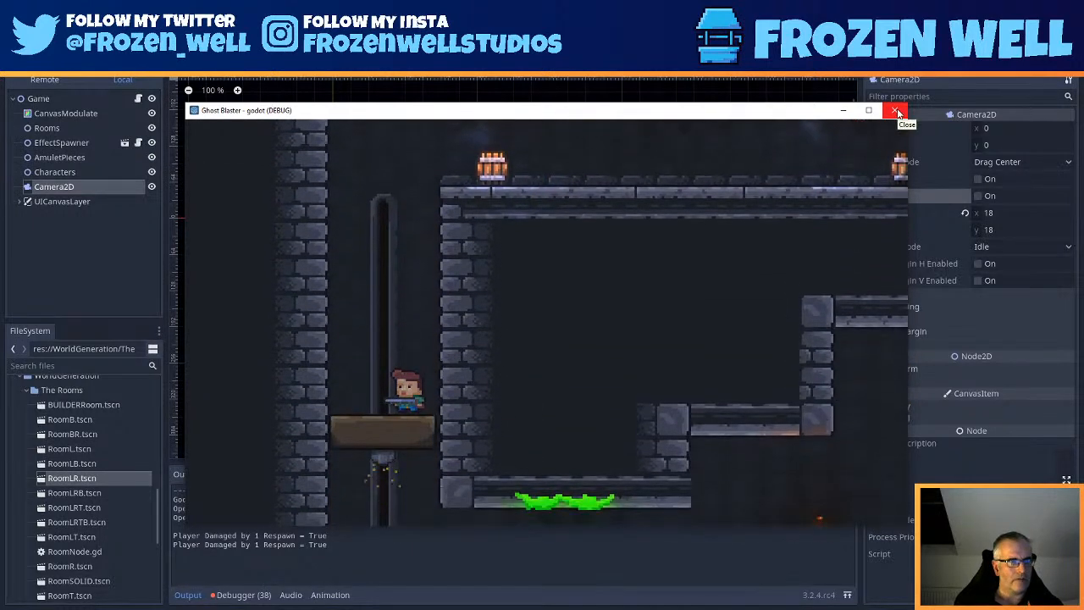
{"action": "left_click", "coordinate": [897, 112]}
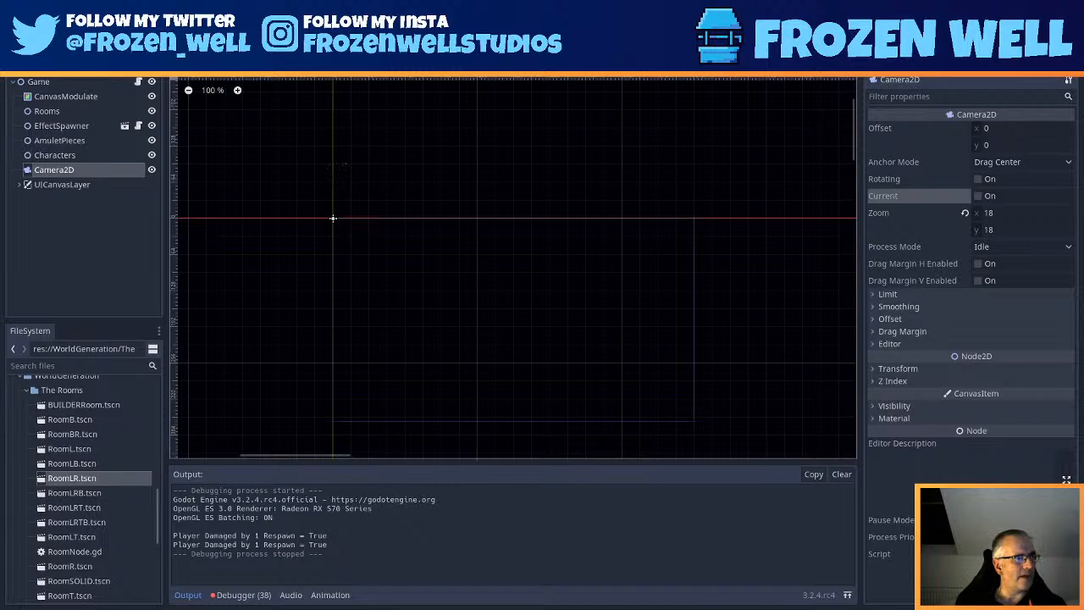
- Switch to the BUILDERTESTROOM scene and examine room 1's layout for passages that lack background tiles
{"action": "key", "text": "ctrl+Tab"}
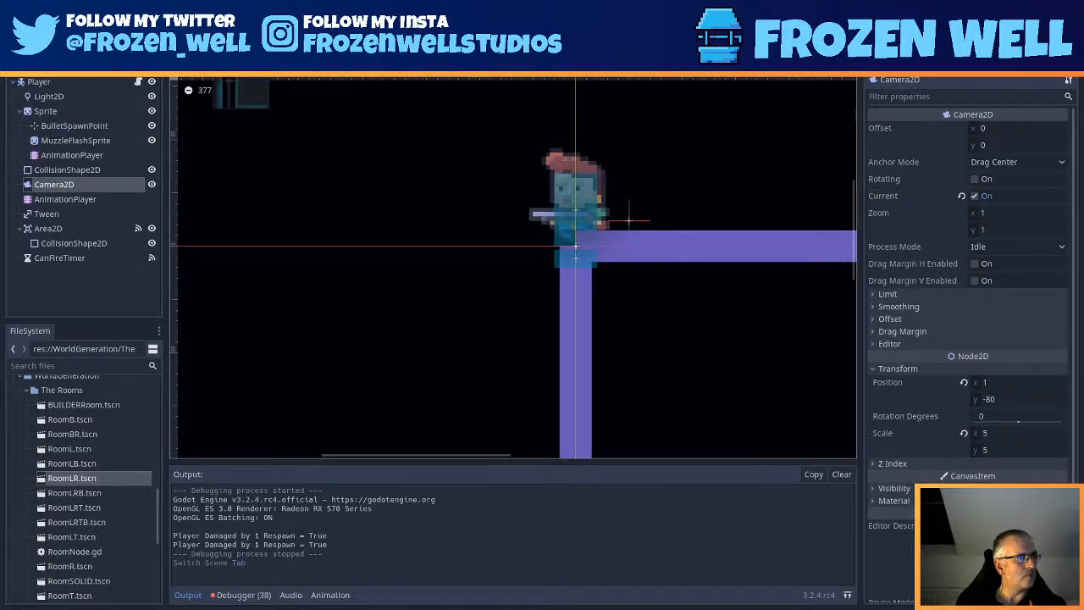
{"action": "key", "text": "ctrl+Tab"}
{"action": "scroll", "coordinate": [629, 288], "scroll_direction": "down", "scroll_amount": 7}
{"action": "scroll", "coordinate": [582, 309], "scroll_direction": "up", "scroll_amount": 7}
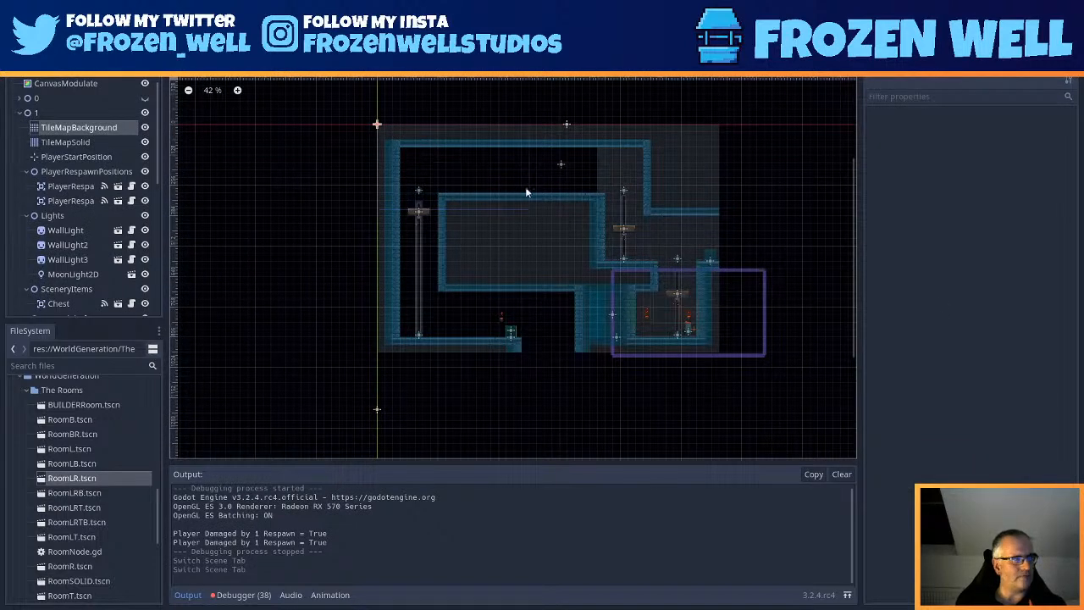
{"action": "left_click", "coordinate": [20, 113]}
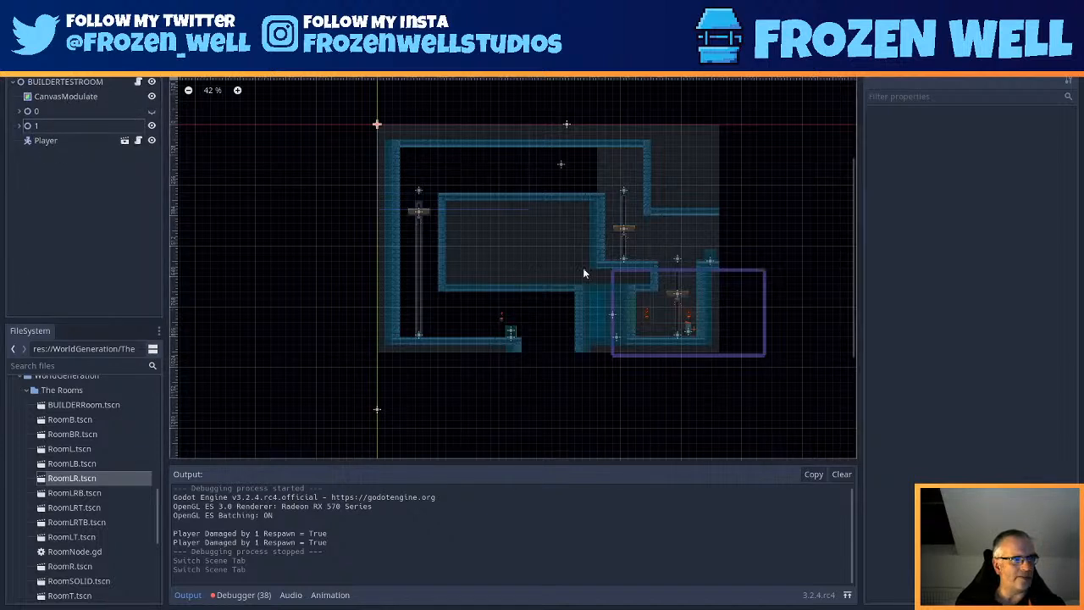
{"action": "scroll", "coordinate": [663, 294], "scroll_direction": "up", "scroll_amount": 1}
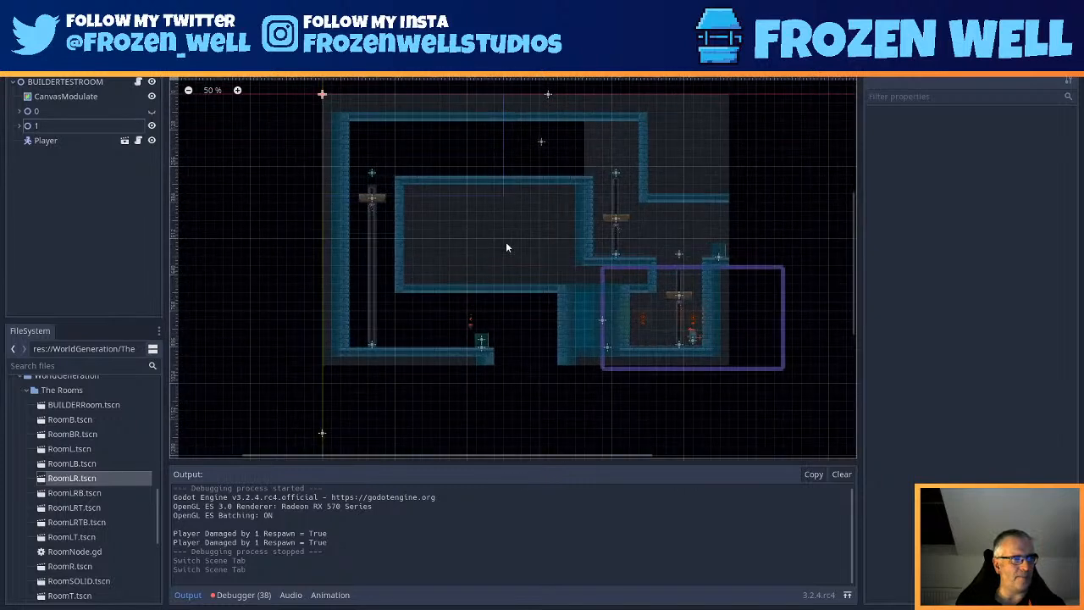
{"action": "middle_click_drag", "start_coordinate": [578, 232], "coordinate": [553, 293]}
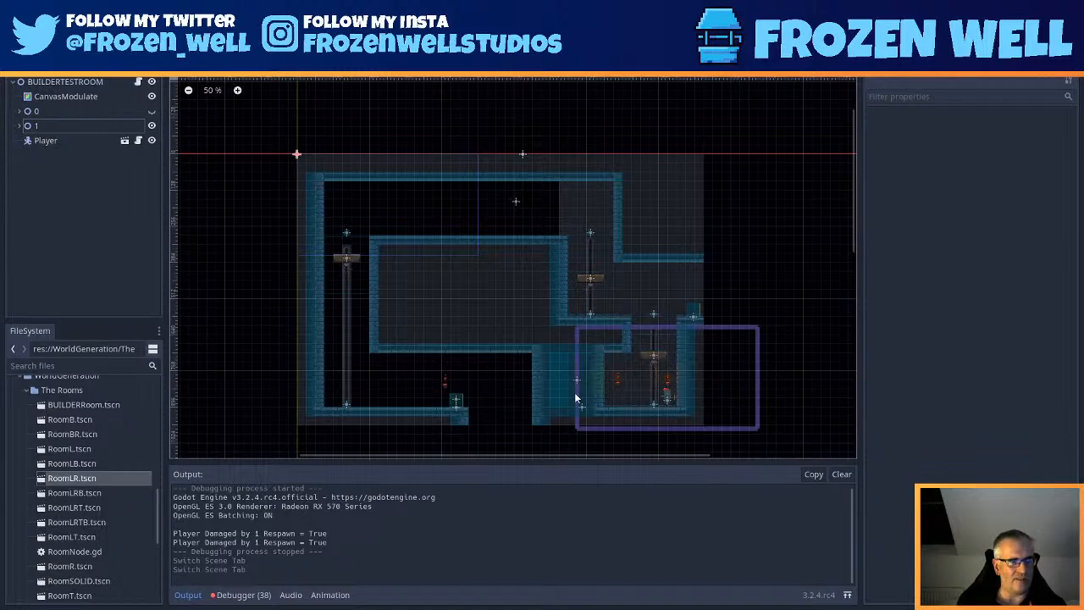
{"action": "scroll", "coordinate": [541, 347], "scroll_direction": "up", "scroll_amount": 1}
{"action": "middle_click_drag", "start_coordinate": [544, 344], "coordinate": [627, 386]}
{"action": "scroll", "coordinate": [563, 284], "scroll_direction": "up", "scroll_amount": 1}
{"action": "scroll", "coordinate": [565, 279], "scroll_direction": "up", "scroll_amount": 1}
{"action": "scroll", "coordinate": [601, 240], "scroll_direction": "down", "scroll_amount": 1}
{"action": "scroll", "coordinate": [603, 238], "scroll_direction": "up", "scroll_amount": 1}
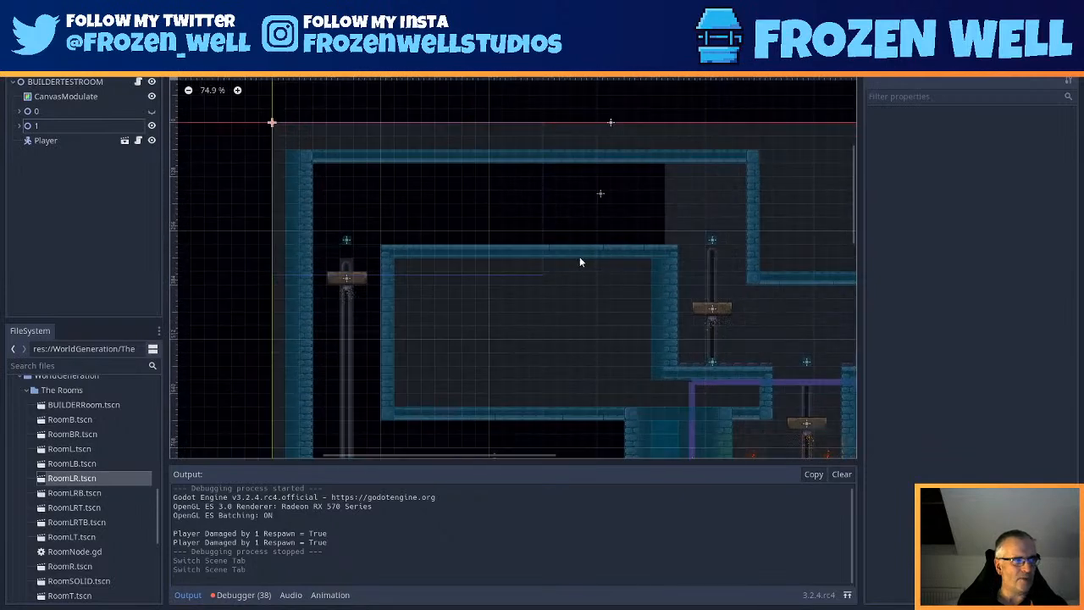
{"action": "scroll", "coordinate": [580, 262], "scroll_direction": "up", "scroll_amount": 1}
{"action": "middle_click_drag", "start_coordinate": [432, 203], "coordinate": [437, 223]}
- Outline the empty upper corridor on room 1's TileMapBackground with a plain stone background tile and bucket-fill its interior
{"action": "left_click", "coordinate": [193, 193]}
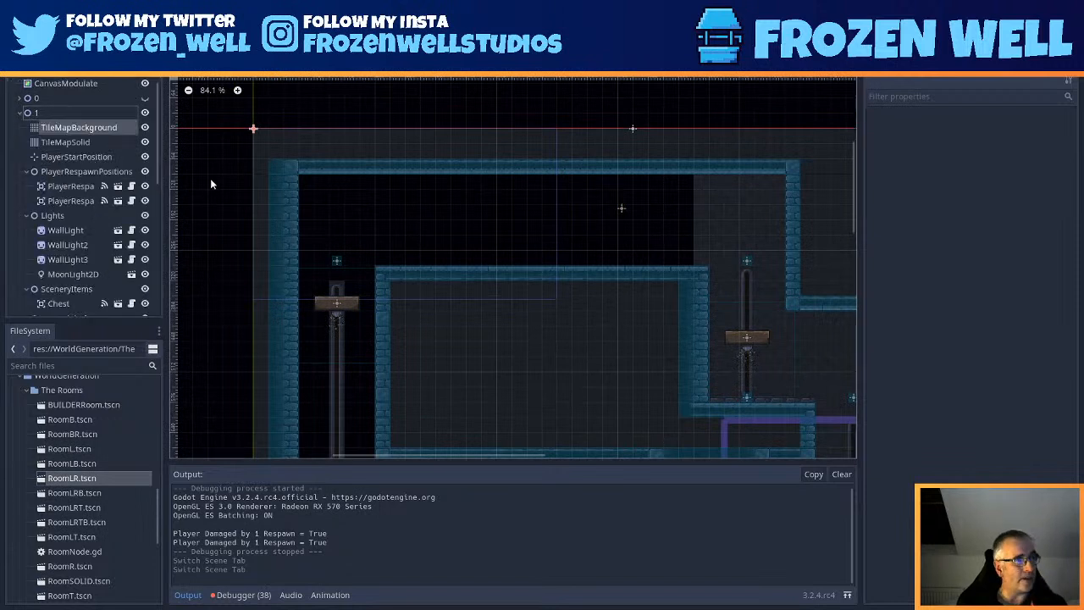
{"action": "left_click", "coordinate": [80, 127]}
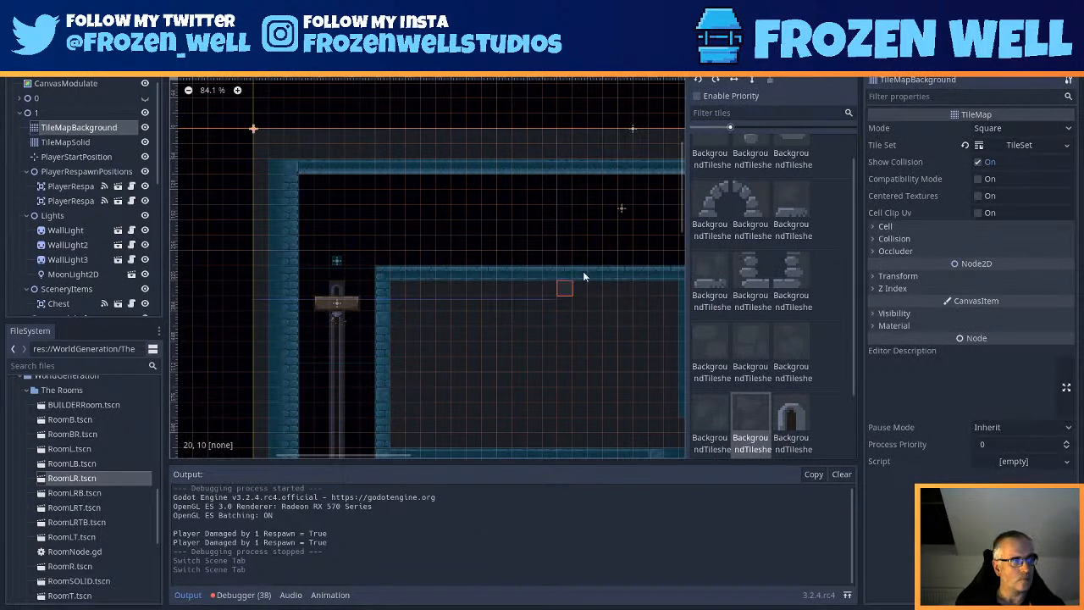
{"action": "middle_click_drag", "start_coordinate": [463, 217], "coordinate": [334, 223]}
{"action": "middle_click_drag", "start_coordinate": [421, 217], "coordinate": [493, 242]}
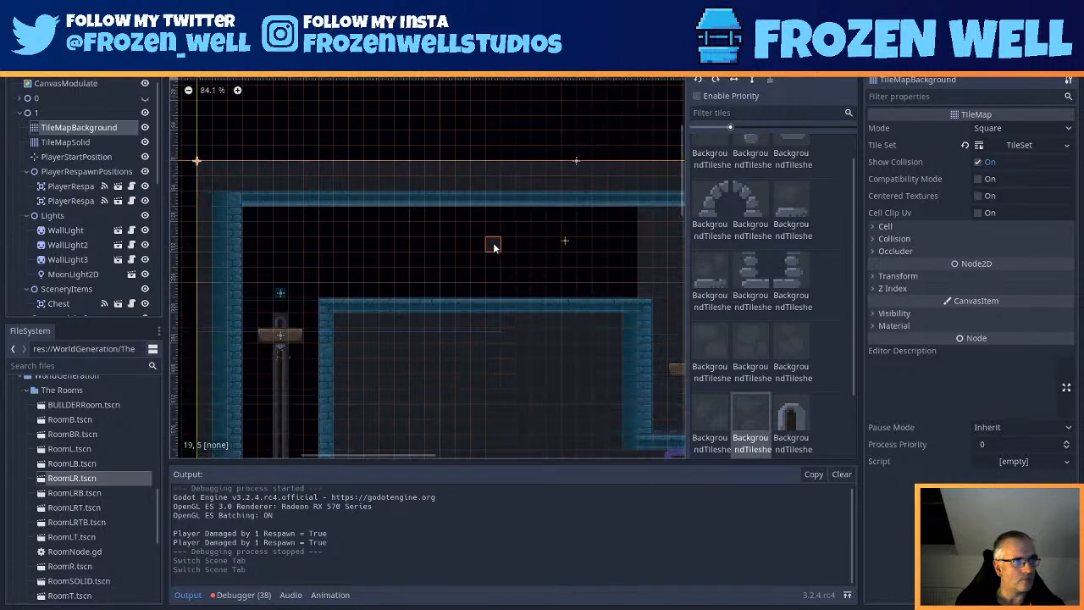
{"action": "left_click", "coordinate": [758, 337]}
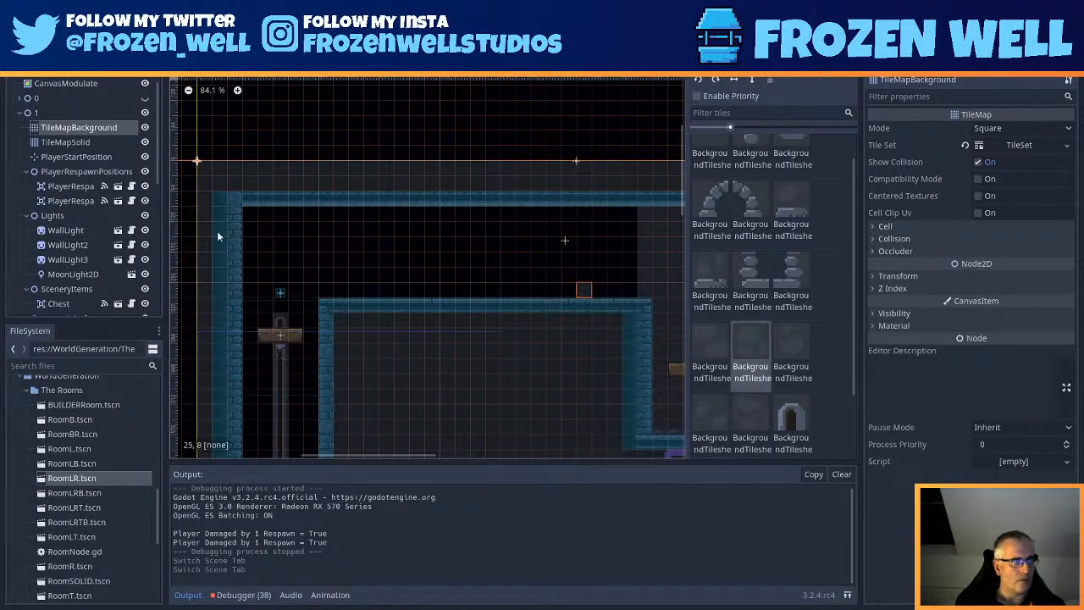
{"action": "left_click_drag", "start_coordinate": [295, 217], "coordinate": [298, 217]}
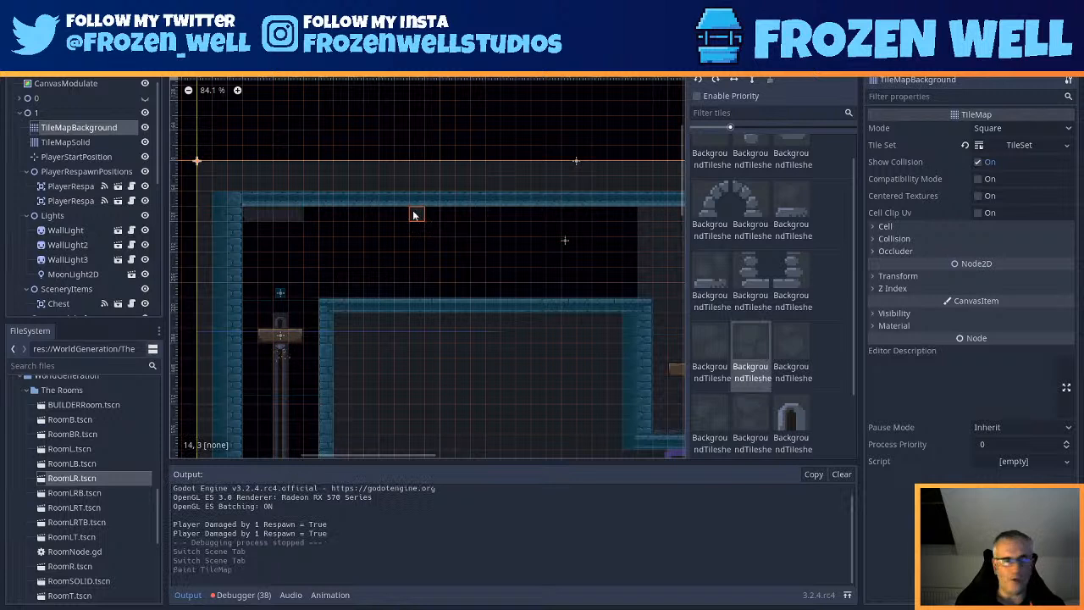
{"action": "left_click_drag", "start_coordinate": [369, 216], "coordinate": [632, 215]}
{"action": "left_click_drag", "start_coordinate": [630, 292], "coordinate": [422, 299]}
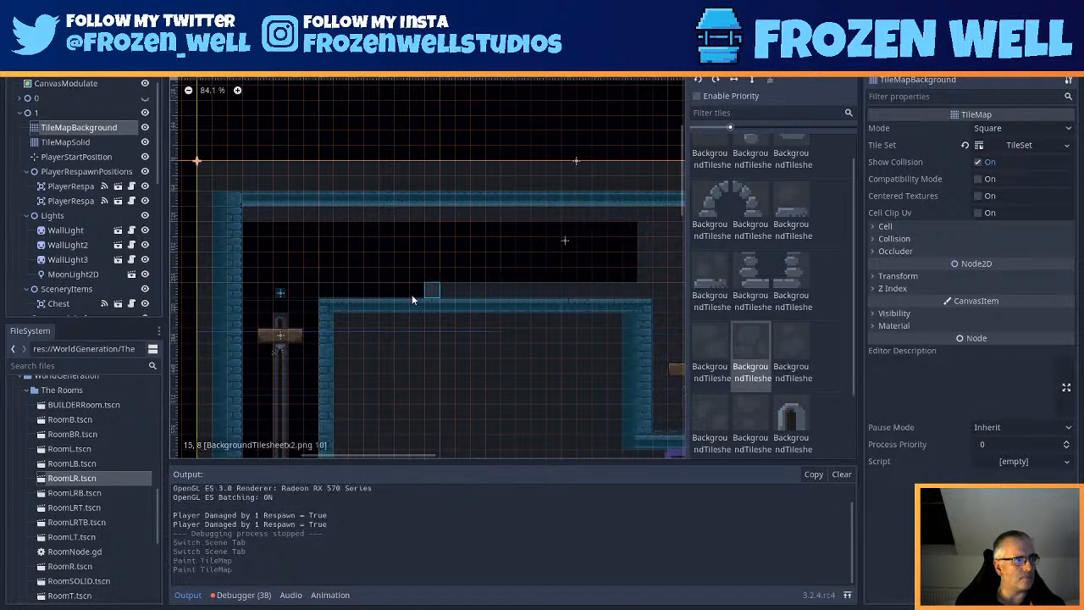
{"action": "mouse_move", "coordinate": [295, 291]}
{"action": "left_mouse_down"}
{"action": "mouse_move", "coordinate": [250, 288]}
{"action": "mouse_move", "coordinate": [251, 222]}
{"action": "left_mouse_up"}
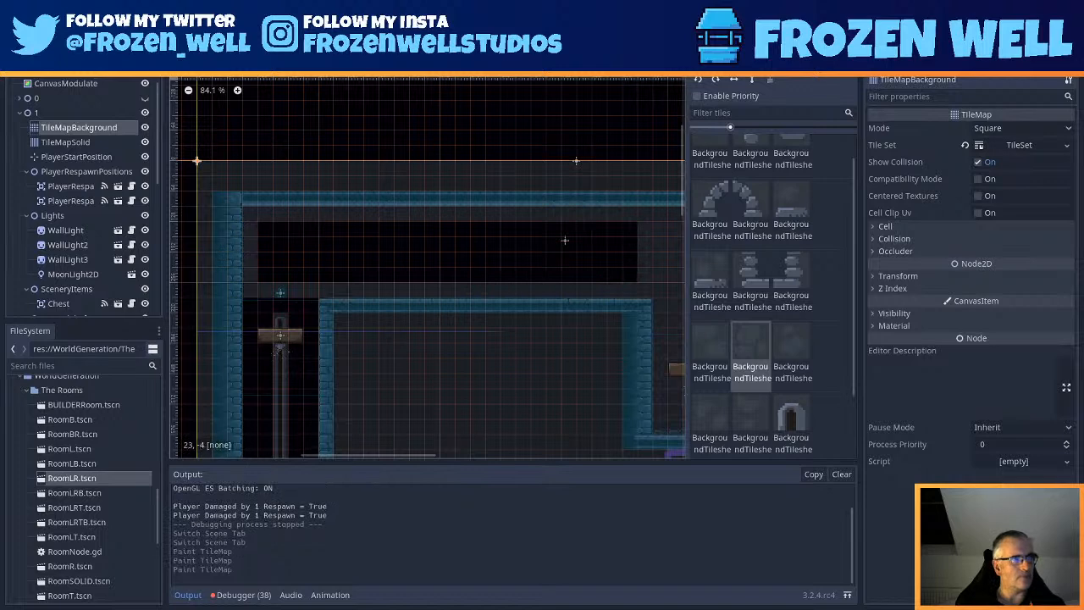
{"action": "left_click", "coordinate": [501, 241]}
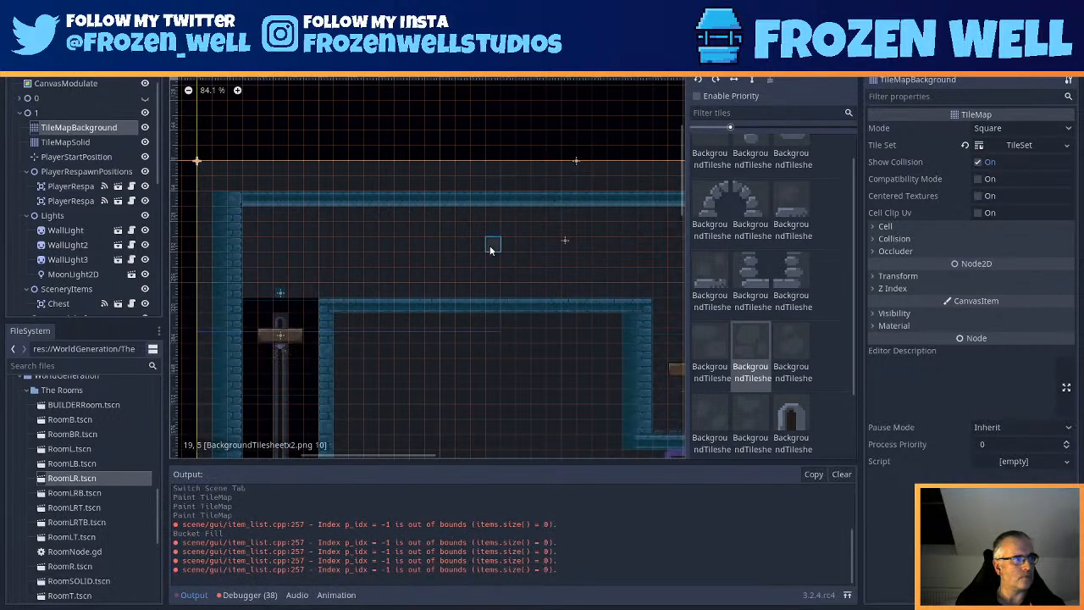
- Outline the long lift shaft and the lower corridor with the stone background tile and bucket-fill the enclosed area
{"action": "middle_click_drag", "start_coordinate": [490, 284], "coordinate": [584, 101]}
{"action": "mouse_move", "coordinate": [406, 122]}
{"action": "left_mouse_down"}
{"action": "mouse_move", "coordinate": [407, 316]}
{"action": "mouse_move", "coordinate": [580, 336]}
{"action": "mouse_move", "coordinate": [587, 324]}
{"action": "mouse_move", "coordinate": [592, 398]}
{"action": "mouse_move", "coordinate": [590, 381]}
{"action": "mouse_move", "coordinate": [602, 382]}
{"action": "left_mouse_up"}
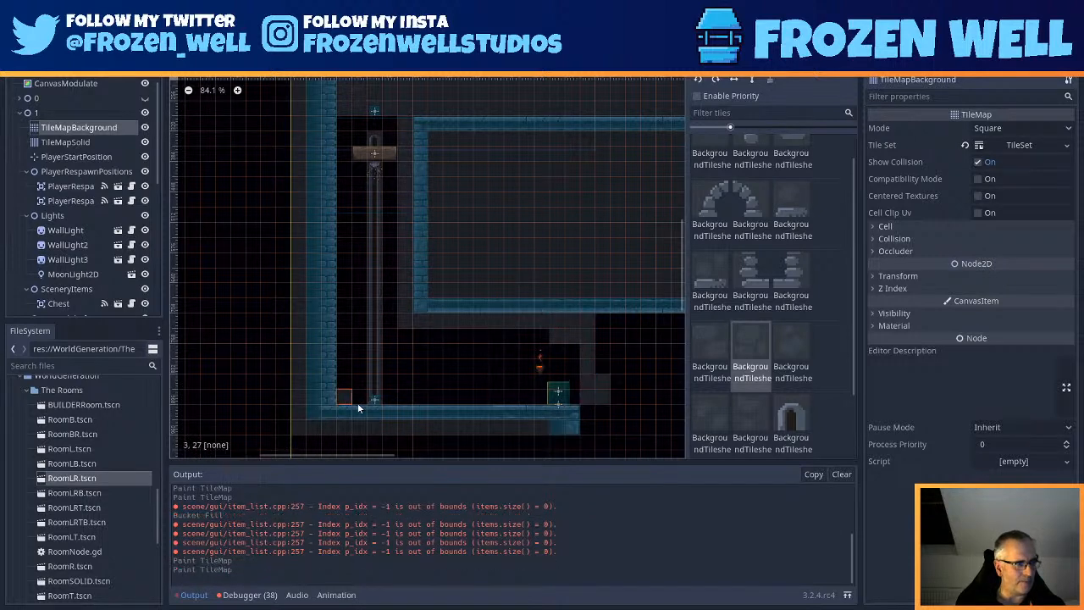
{"action": "mouse_move", "coordinate": [392, 399]}
{"action": "left_mouse_down"}
{"action": "mouse_move", "coordinate": [564, 389]}
{"action": "mouse_move", "coordinate": [417, 399]}
{"action": "left_mouse_up"}
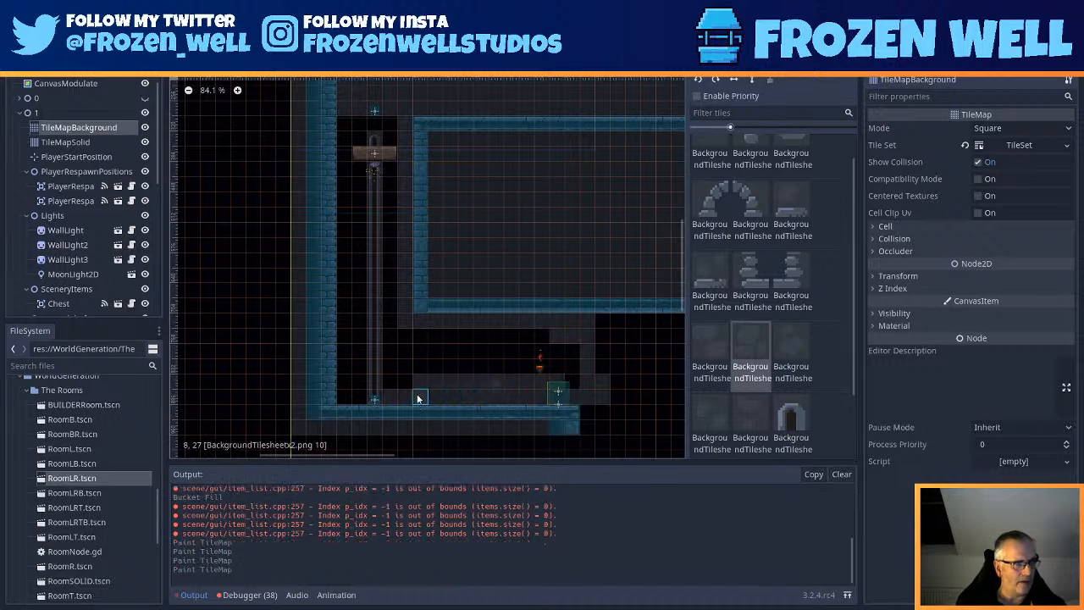
{"action": "left_click", "coordinate": [436, 333]}
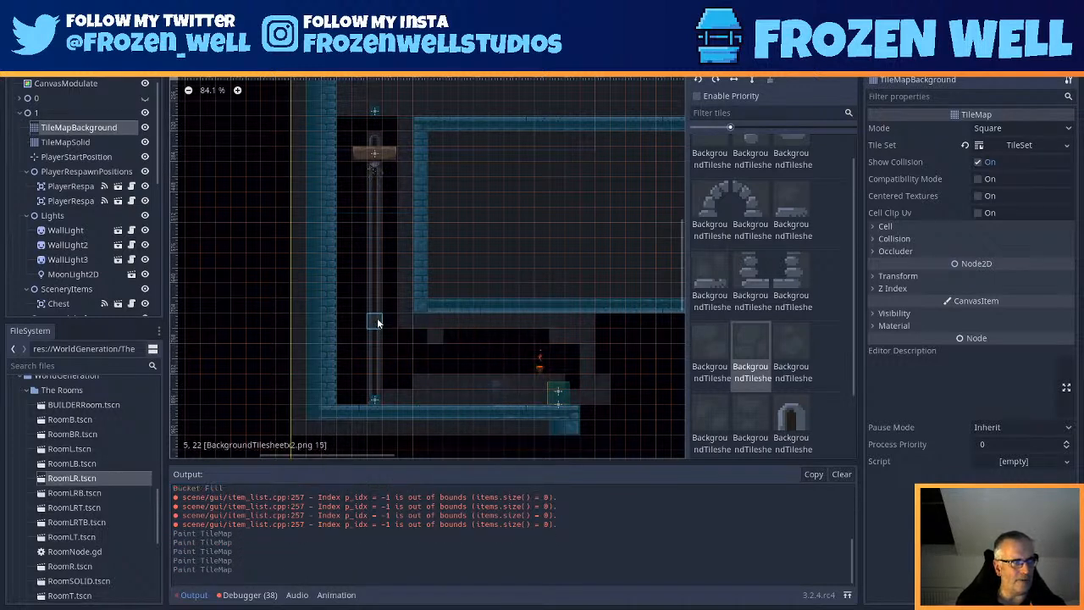
{"action": "left_click", "coordinate": [344, 135]}
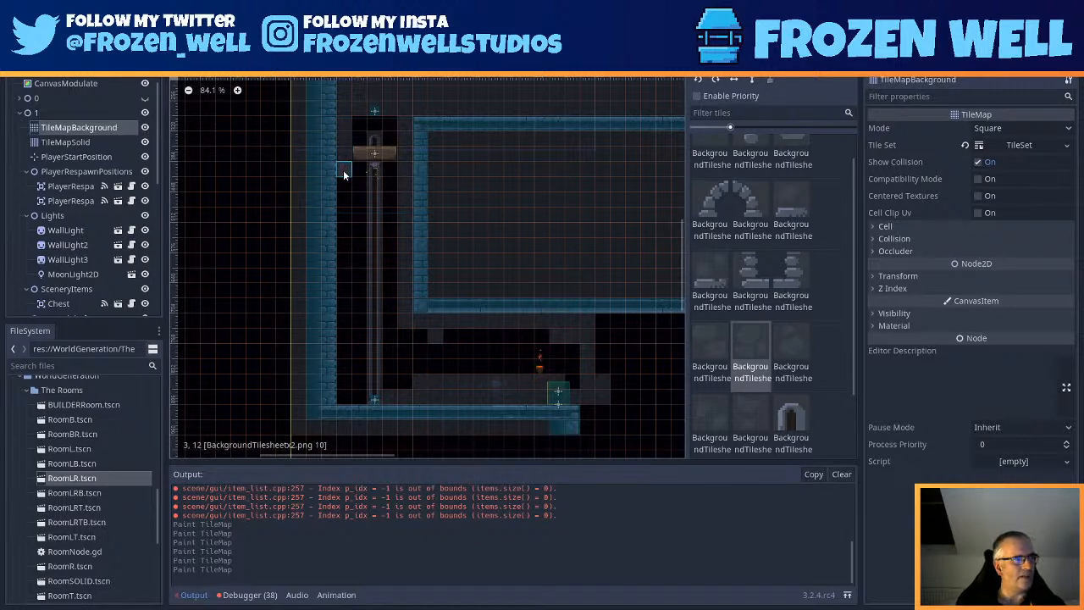
{"action": "left_click_drag", "start_coordinate": [351, 326], "coordinate": [357, 396]}
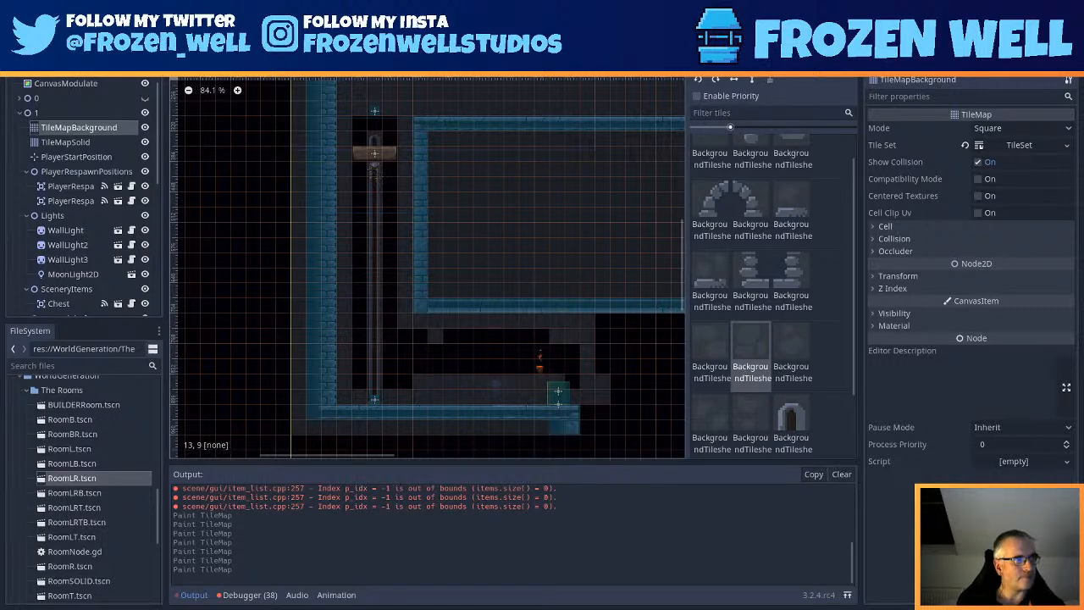
{"action": "left_click", "coordinate": [484, 346]}
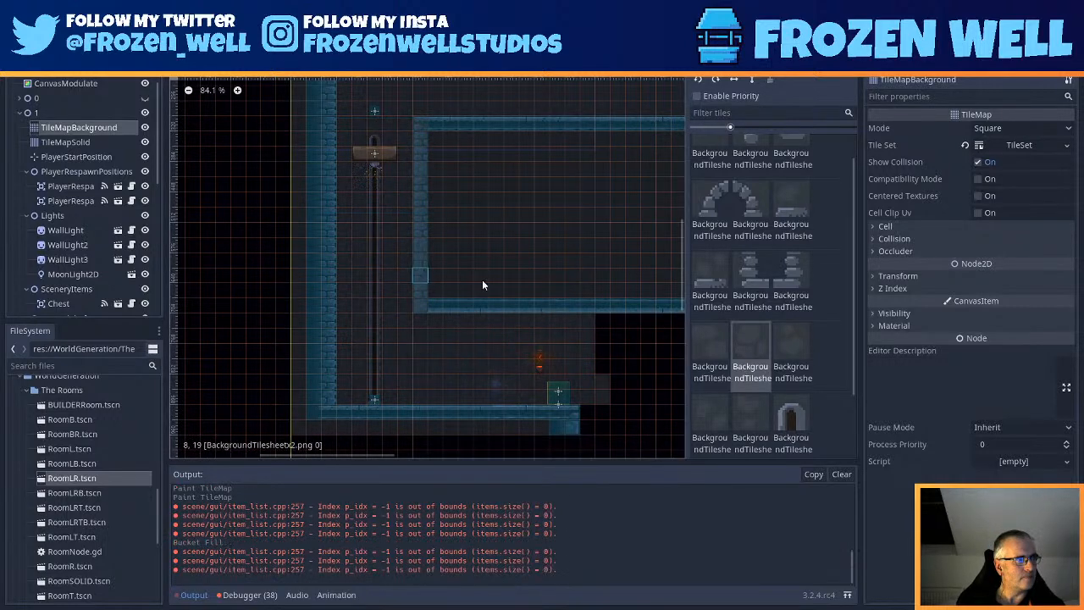
- Paint a stone background tile border around the empty gap between the chest ledge and the thick wall
{"action": "middle_click_drag", "start_coordinate": [495, 380], "coordinate": [283, 311]}
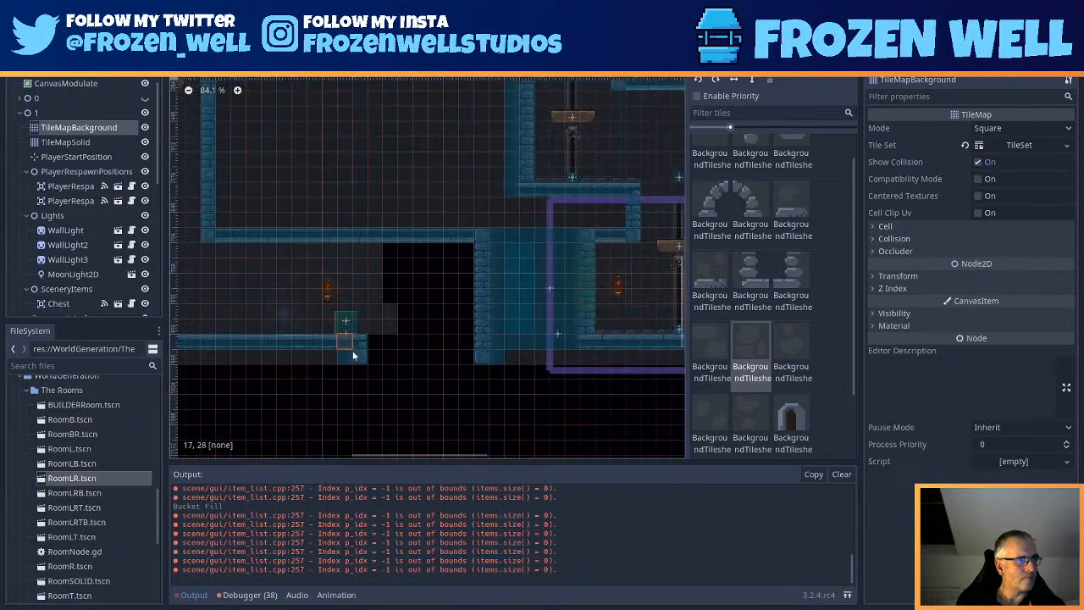
{"action": "left_click_drag", "start_coordinate": [373, 353], "coordinate": [460, 353]}
{"action": "mouse_move", "coordinate": [461, 345]}
{"action": "left_mouse_down"}
{"action": "mouse_move", "coordinate": [458, 249]}
{"action": "mouse_move", "coordinate": [362, 252]}
{"action": "left_mouse_up"}
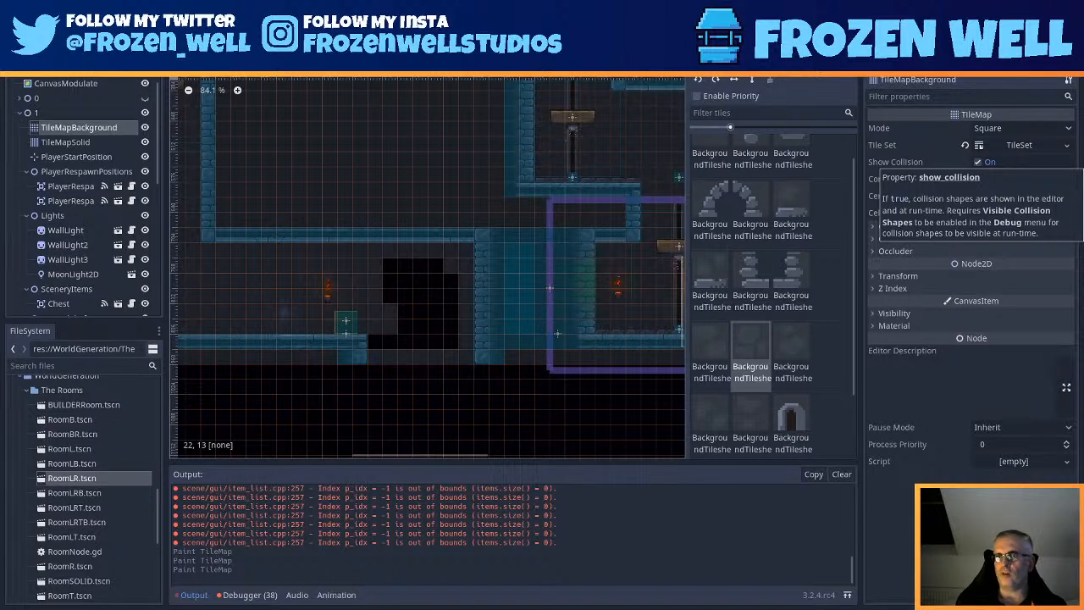
- Switch to the browser, read the Game Jam 192: Episode 2 page's dates, rules and theme information, and return to Godot
{"action": "left_click_drag", "start_coordinate": [1083, 141], "coordinate": [358, 74]}
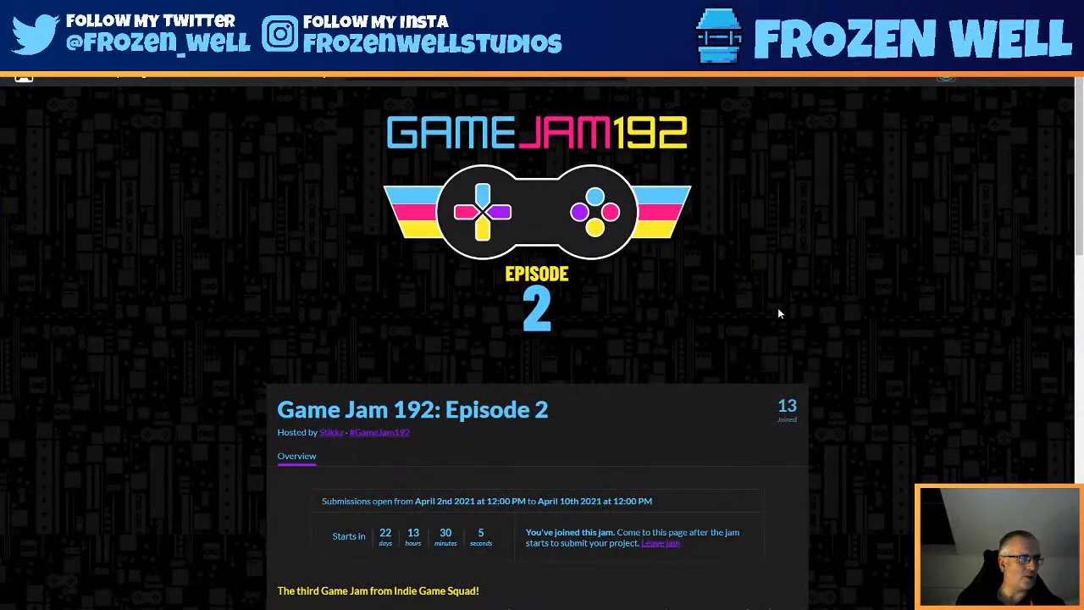
{"action": "scroll", "coordinate": [779, 296], "scroll_direction": "down", "scroll_amount": 3}
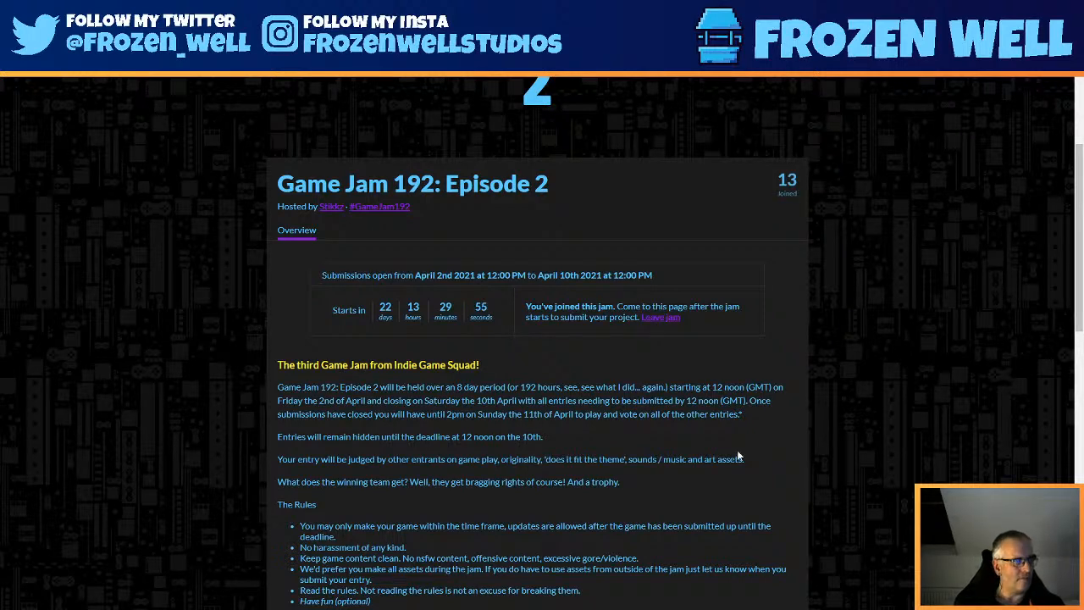
{"action": "scroll", "coordinate": [680, 391], "scroll_direction": "down", "scroll_amount": 2}
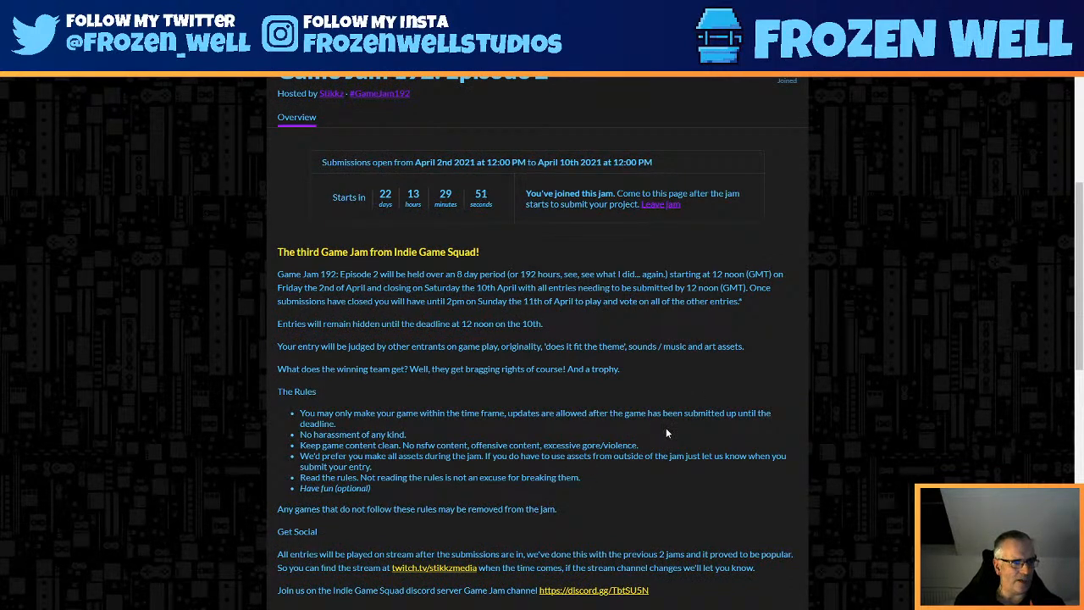
{"action": "scroll", "coordinate": [718, 395], "scroll_direction": "down", "scroll_amount": 3}
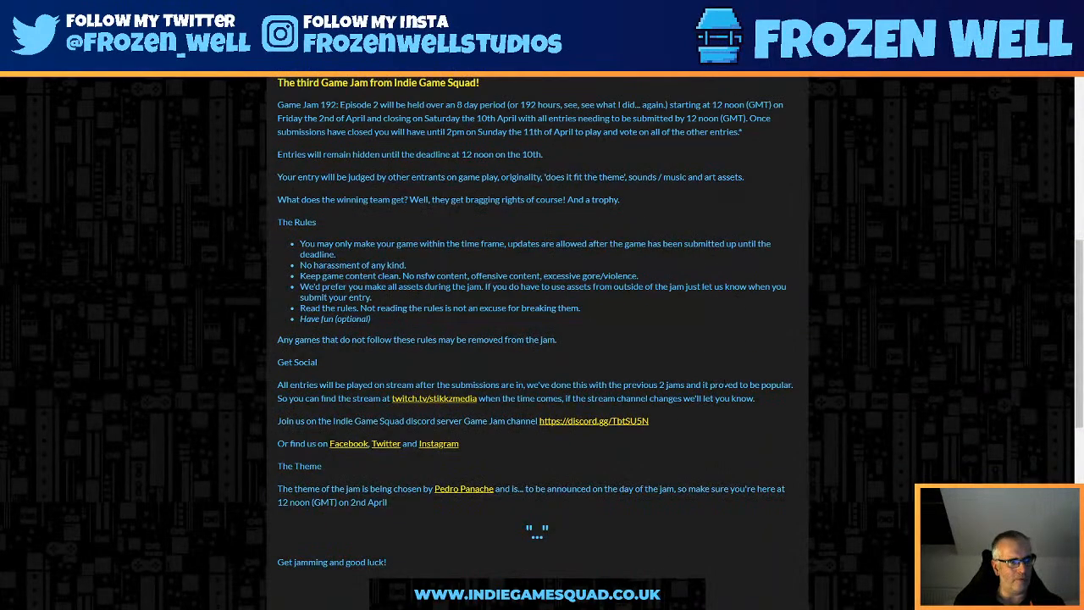
{"action": "scroll", "coordinate": [748, 380], "scroll_direction": "up", "scroll_amount": 8}
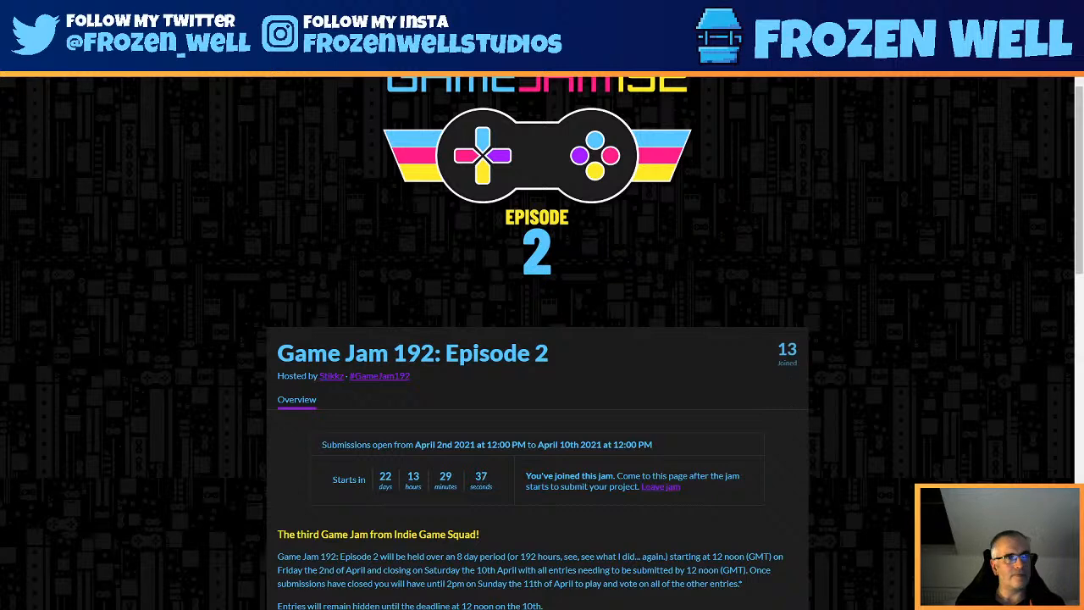
{"action": "scroll", "coordinate": [320, 131], "scroll_direction": "up", "scroll_amount": 1}
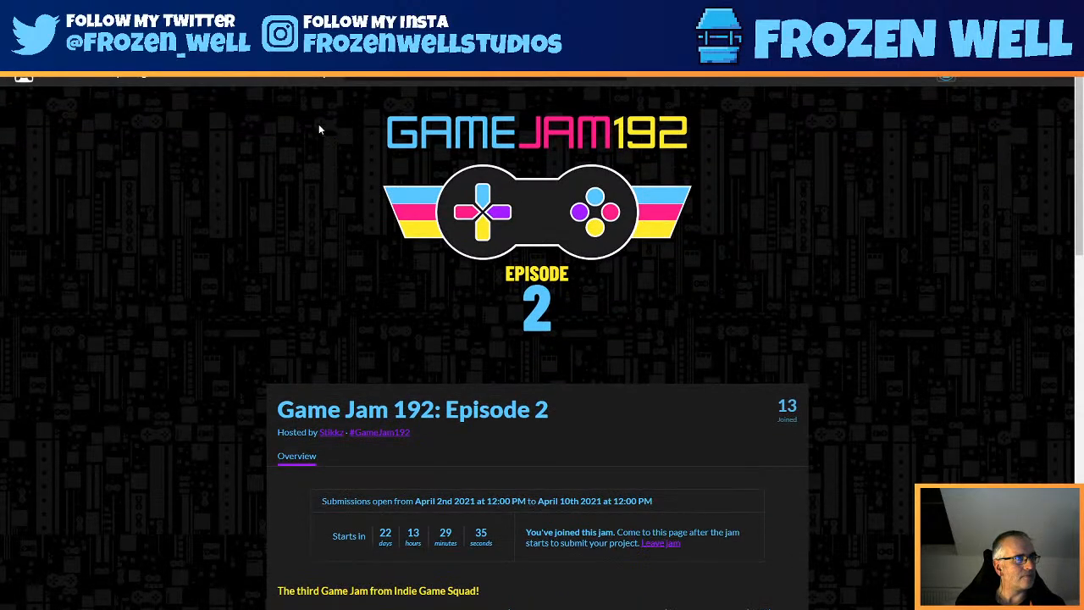
{"action": "key", "text": "alt+Tab"}
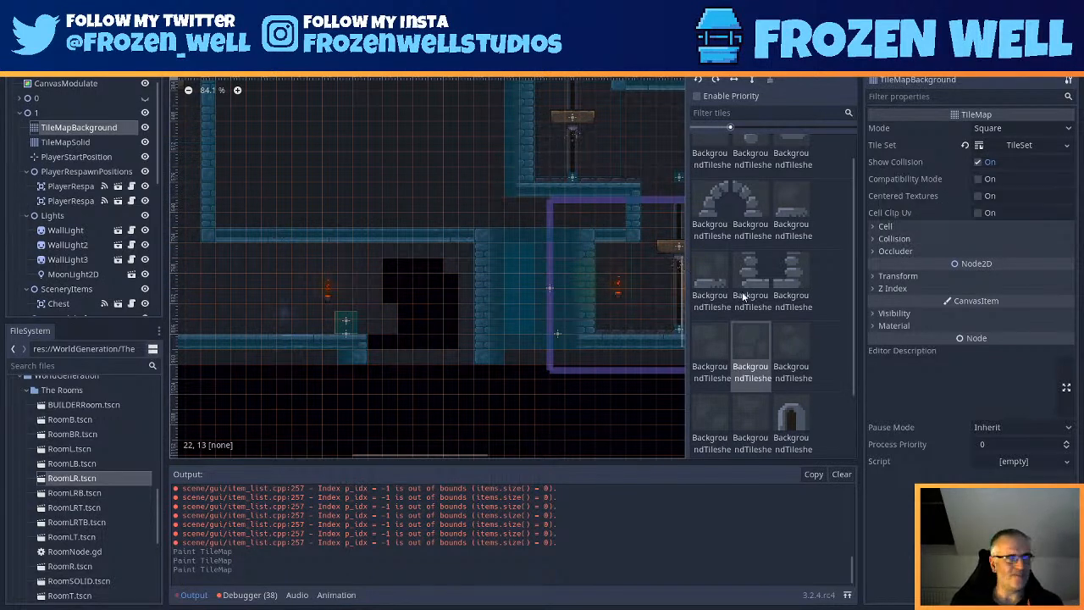
- Fill the remaining empty gap between the chest ledge and the thick wall with the plain stone background tile
{"action": "mouse_move", "coordinate": [359, 259]}
{"action": "left_mouse_down"}
{"action": "mouse_move", "coordinate": [396, 274]}
{"action": "mouse_move", "coordinate": [393, 263]}
{"action": "mouse_move", "coordinate": [405, 302]}
{"action": "mouse_move", "coordinate": [378, 339]}
{"action": "mouse_move", "coordinate": [447, 345]}
{"action": "mouse_move", "coordinate": [447, 281]}
{"action": "mouse_move", "coordinate": [435, 328]}
{"action": "mouse_move", "coordinate": [430, 266]}
{"action": "mouse_move", "coordinate": [408, 259]}
{"action": "mouse_move", "coordinate": [387, 294]}
{"action": "mouse_move", "coordinate": [418, 279]}
{"action": "mouse_move", "coordinate": [412, 313]}
{"action": "left_mouse_up"}
{"action": "middle_click_drag", "start_coordinate": [418, 293], "coordinate": [474, 343]}
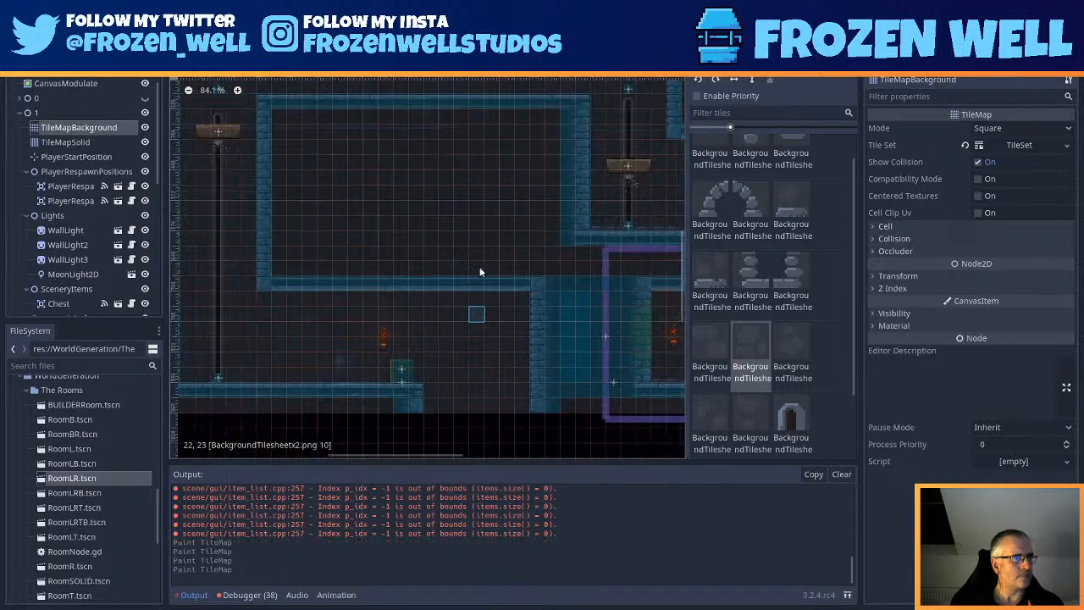
{"action": "scroll", "coordinate": [498, 257], "scroll_direction": "down", "scroll_amount": 6}
{"action": "middle_click_drag", "start_coordinate": [513, 223], "coordinate": [486, 308]}
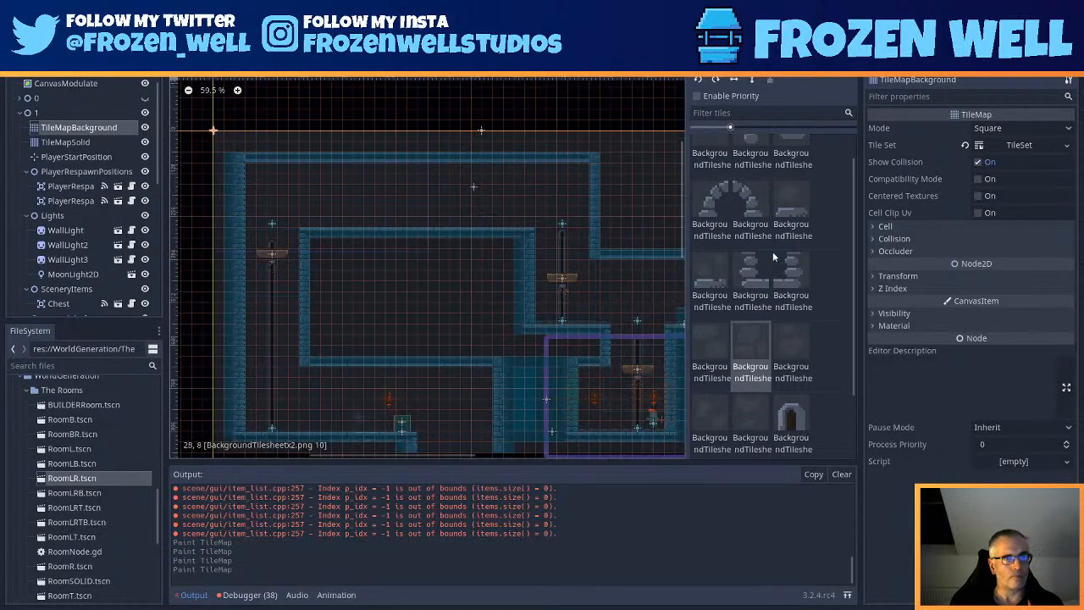
- Scatter single tiles of another stone background variant across room 1's upper corridor to break up the plain fill
{"action": "left_click", "coordinate": [722, 344]}
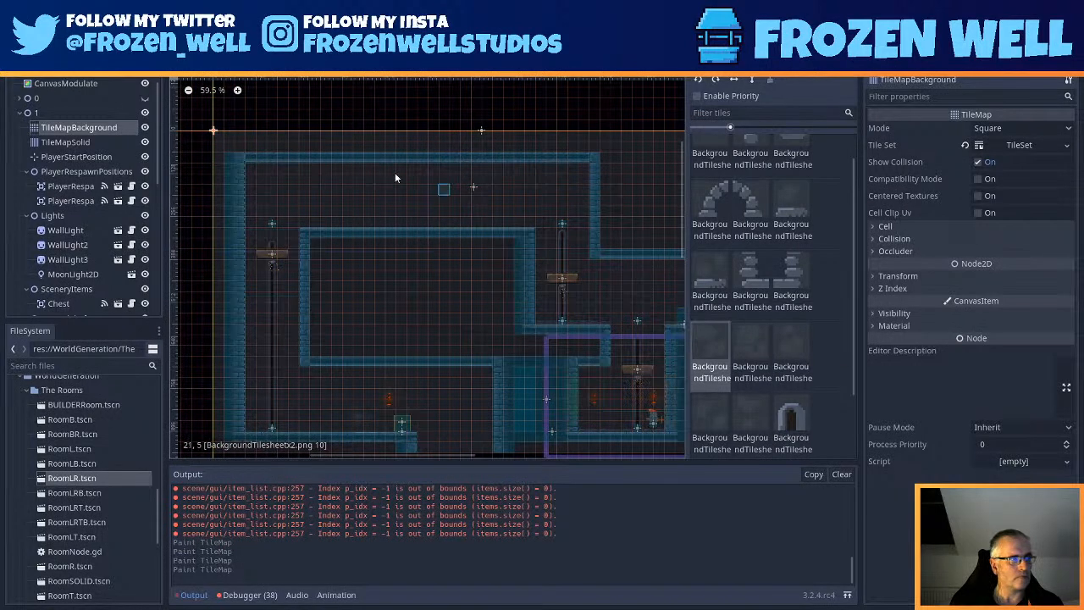
{"action": "scroll", "coordinate": [508, 212], "scroll_direction": "up", "scroll_amount": 6}
{"action": "scroll", "coordinate": [530, 211], "scroll_direction": "up", "scroll_amount": 1}
{"action": "left_click", "coordinate": [548, 164]}
{"action": "left_click", "coordinate": [415, 192]}
{"action": "left_click", "coordinate": [335, 200]}
{"action": "left_click", "coordinate": [278, 173]}
{"action": "left_click", "coordinate": [254, 151]}
{"action": "left_click", "coordinate": [431, 216]}
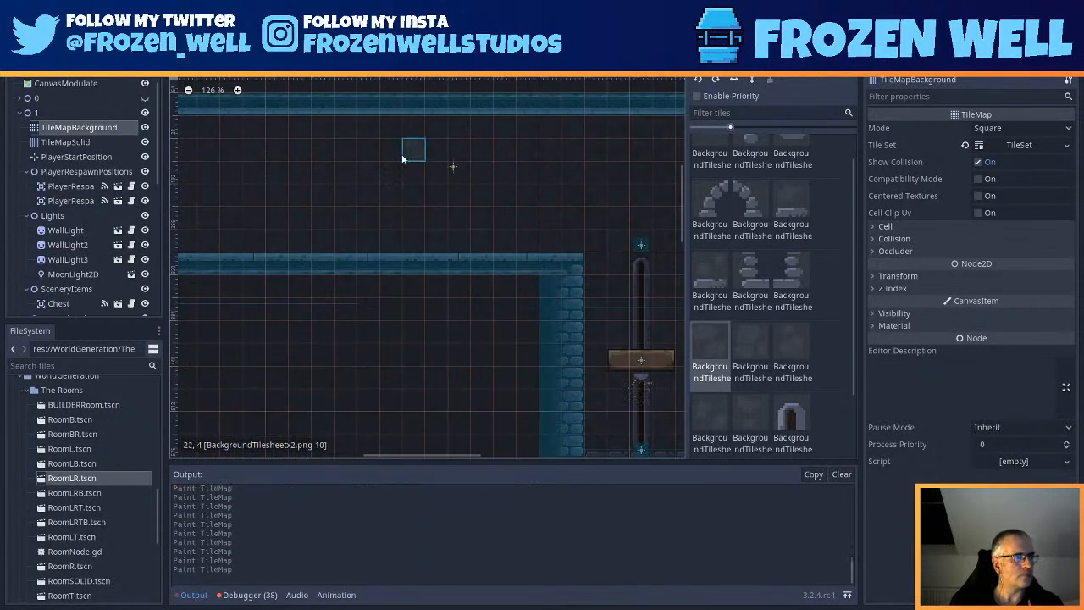
- Scatter three more stone background variants along the upper corridor, from the long lift shaft to the short lift
{"action": "scroll", "coordinate": [314, 194], "scroll_direction": "left", "scroll_amount": 5, "text": "shift"}
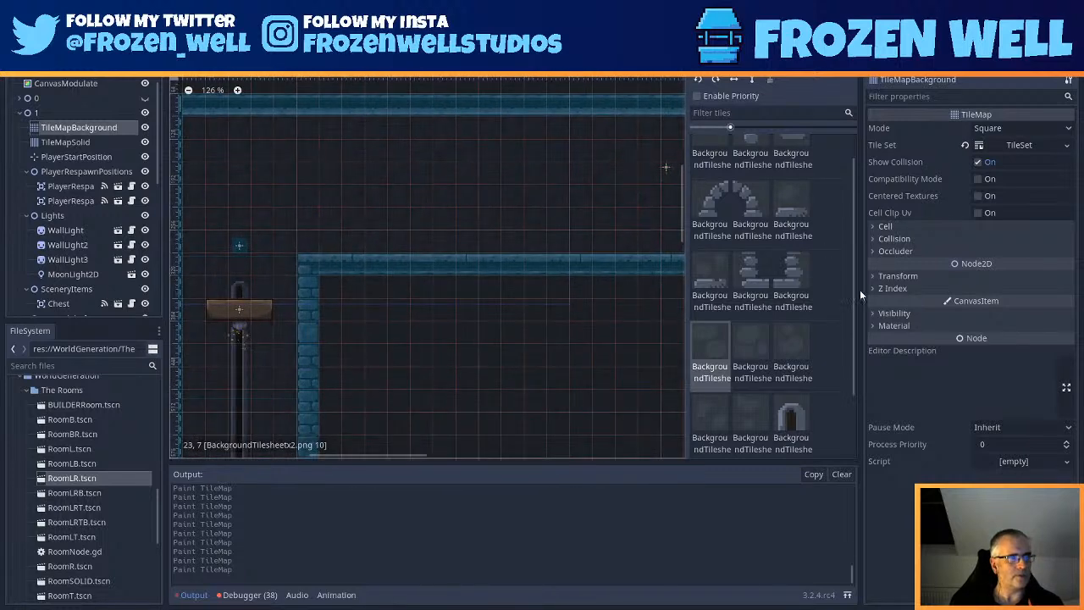
{"action": "left_click", "coordinate": [754, 332]}
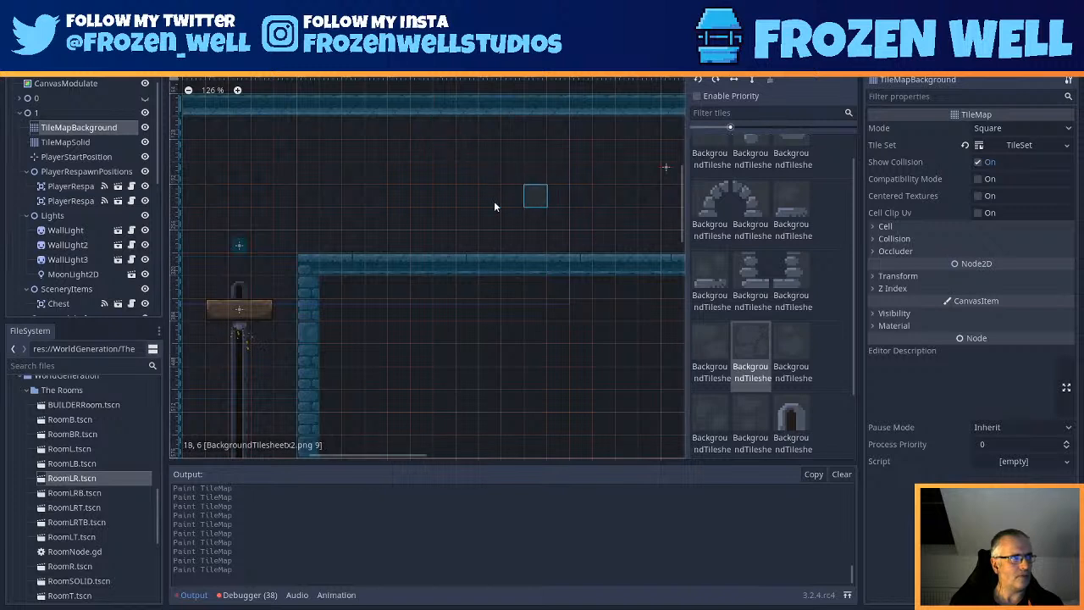
{"action": "left_click", "coordinate": [791, 343]}
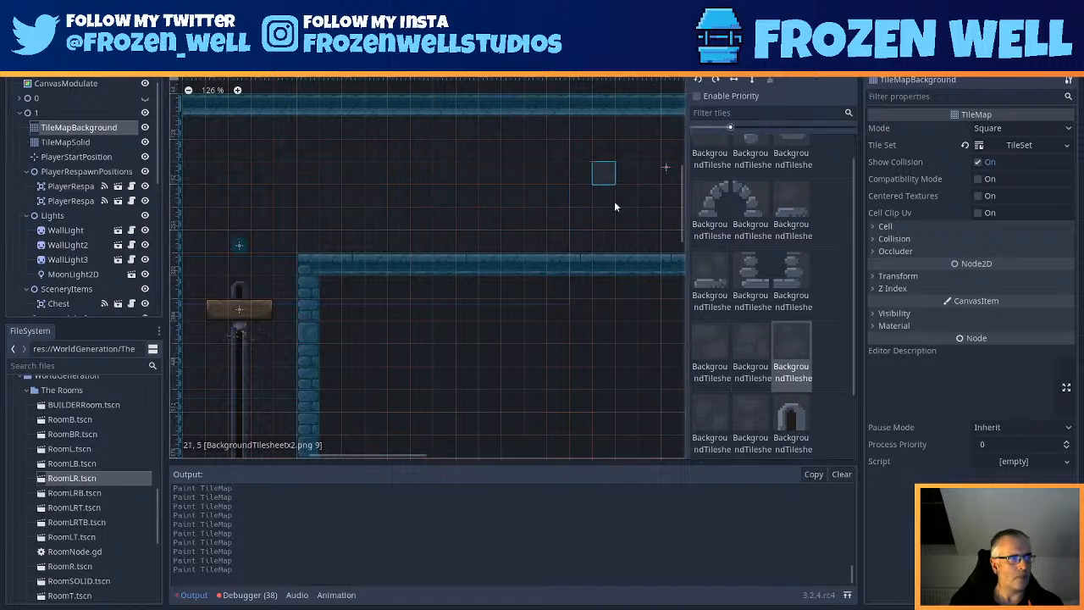
{"action": "mouse_move", "coordinate": [642, 162]}
{"action": "middle_mouse_down"}
{"action": "mouse_move", "coordinate": [519, 213]}
{"action": "mouse_move", "coordinate": [337, 217]}
{"action": "middle_mouse_up"}
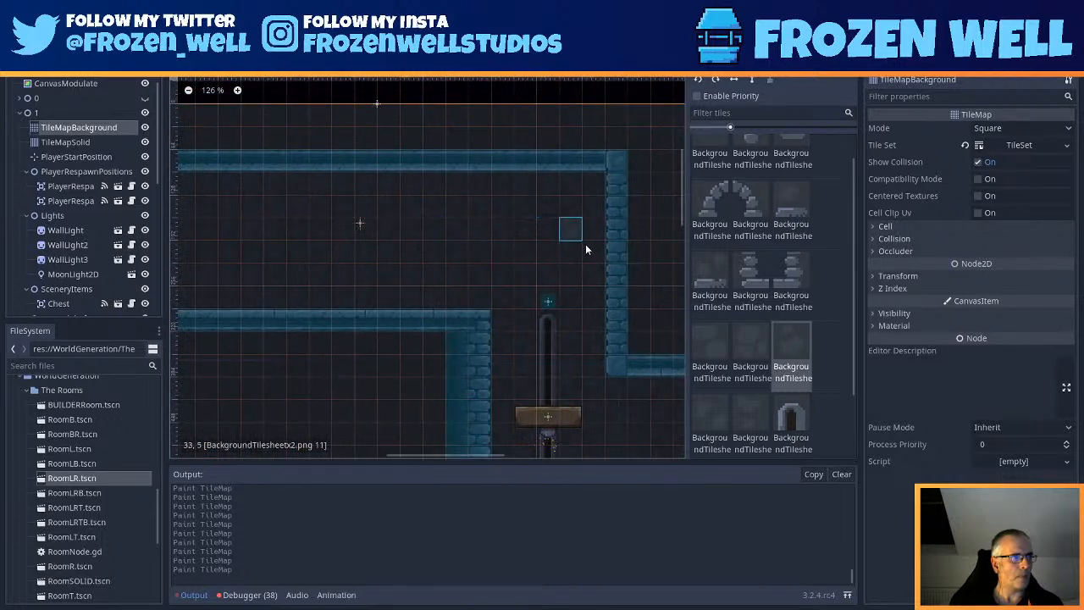
{"action": "left_click", "coordinate": [750, 415]}
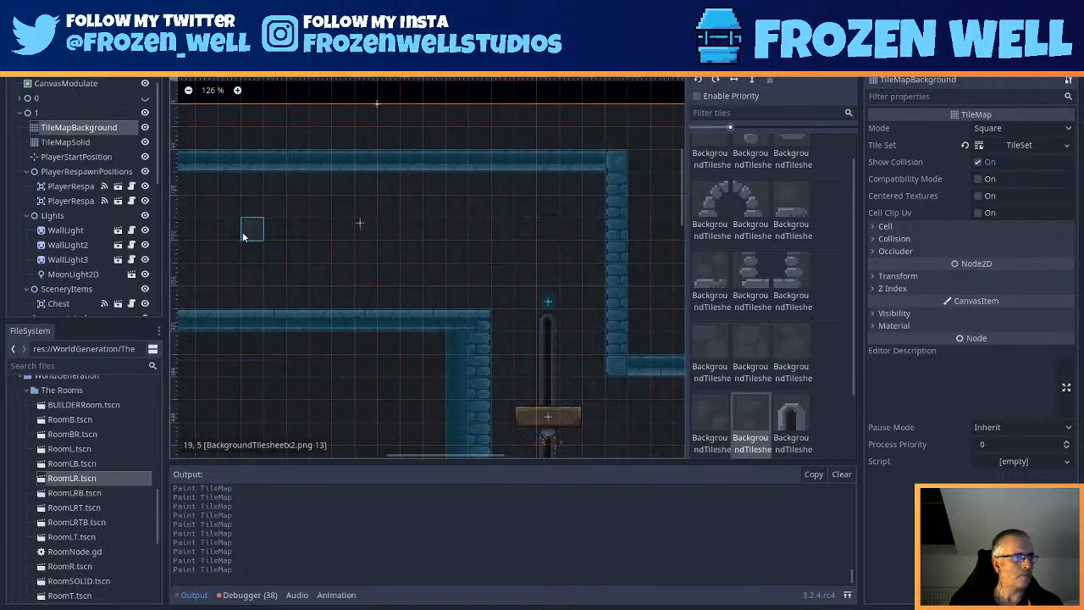
{"action": "middle_click_drag", "start_coordinate": [350, 265], "coordinate": [538, 230]}
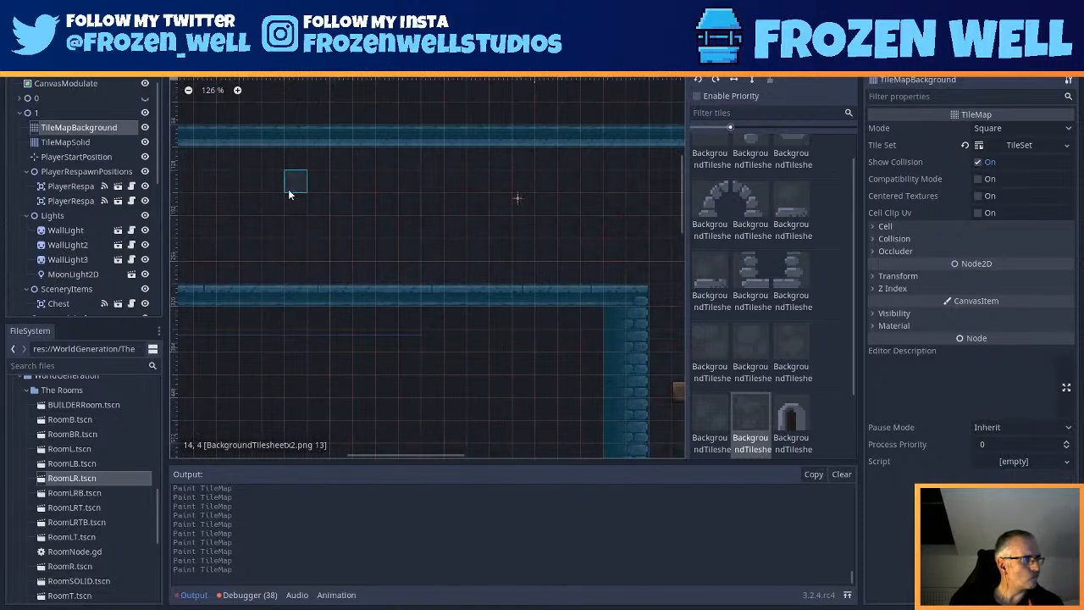
{"action": "middle_click_drag", "start_coordinate": [293, 182], "coordinate": [554, 153]}
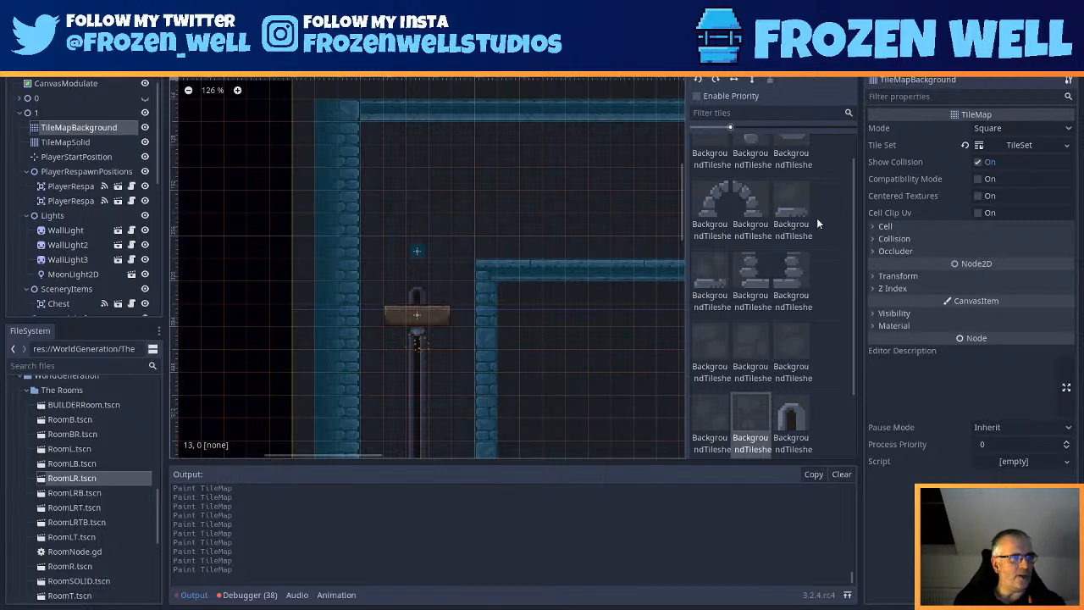
- Examine the mix of background tiles along the upper corridor and above both lifts
{"action": "scroll", "coordinate": [488, 224], "scroll_direction": "down", "scroll_amount": 1}
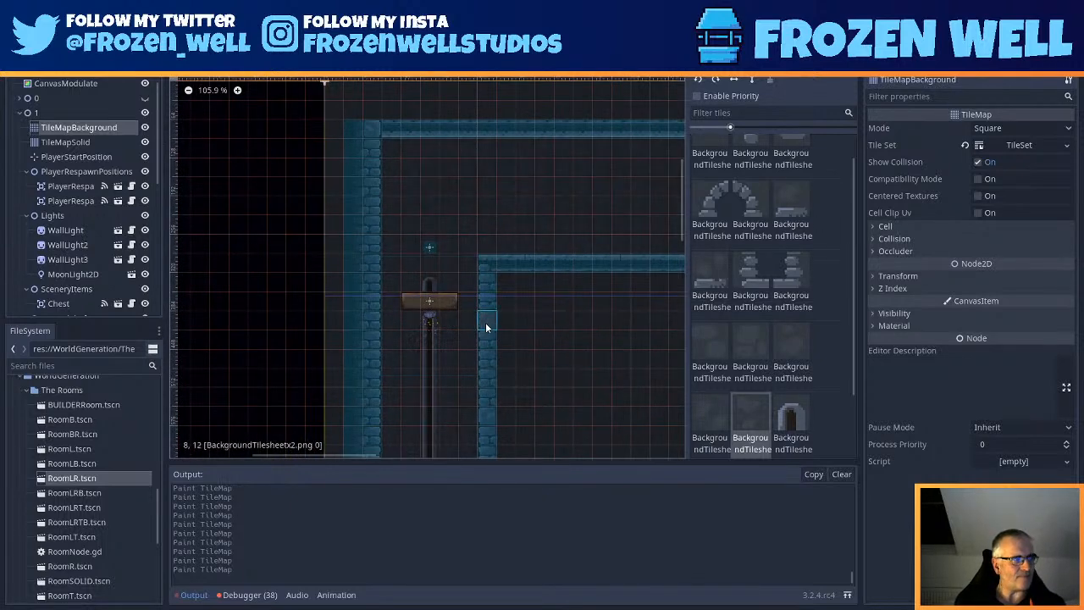
{"action": "middle_click_drag", "start_coordinate": [603, 357], "coordinate": [564, 253]}
{"action": "middle_click_drag", "start_coordinate": [535, 187], "coordinate": [506, 344]}
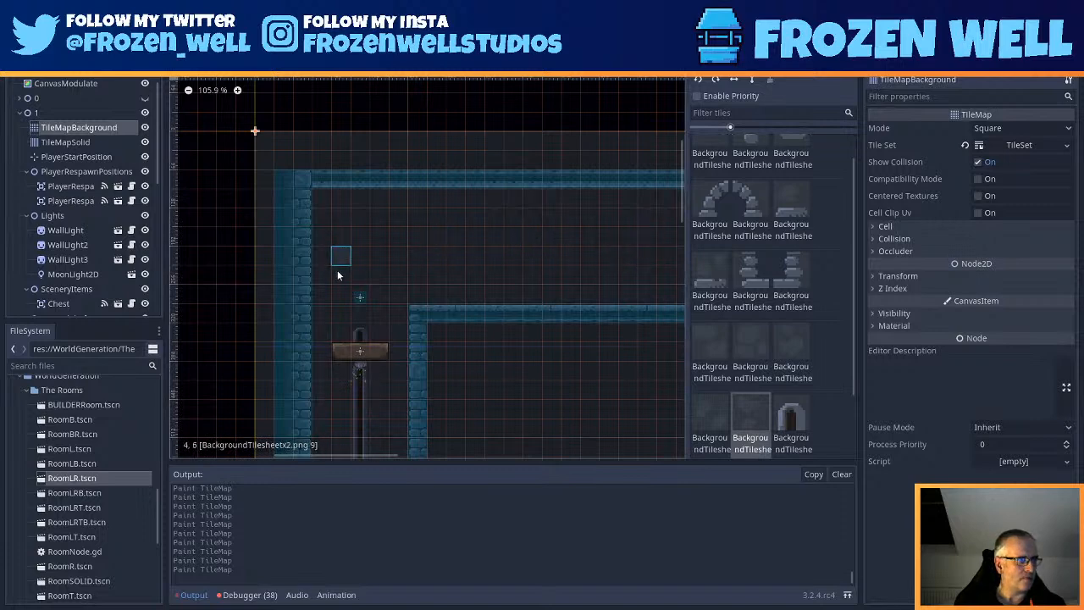
{"action": "middle_click_drag", "start_coordinate": [553, 248], "coordinate": [454, 271]}
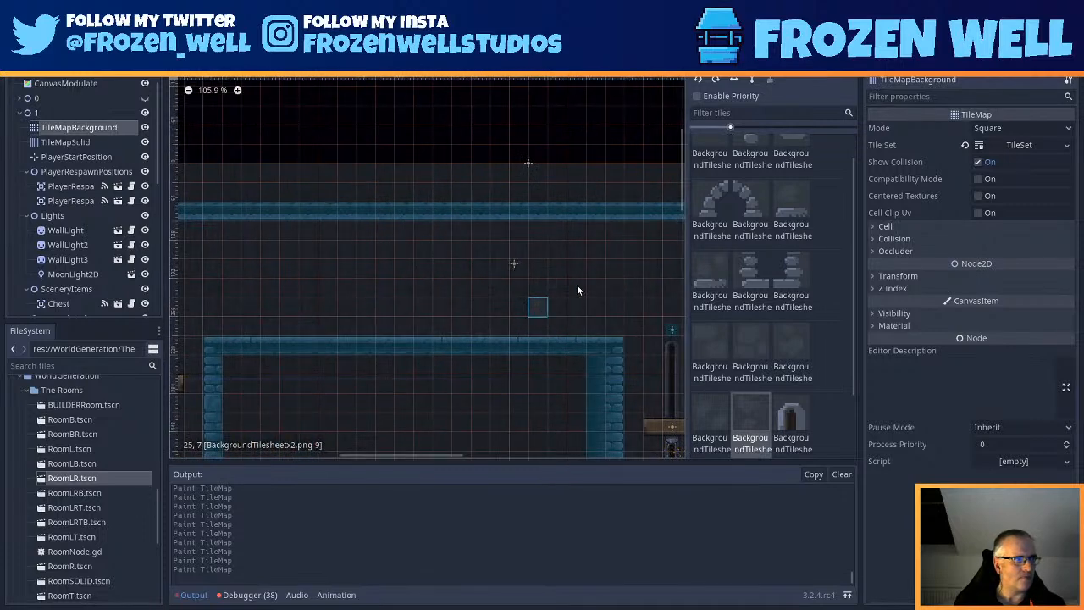
{"action": "middle_click_drag", "start_coordinate": [619, 295], "coordinate": [513, 301]}
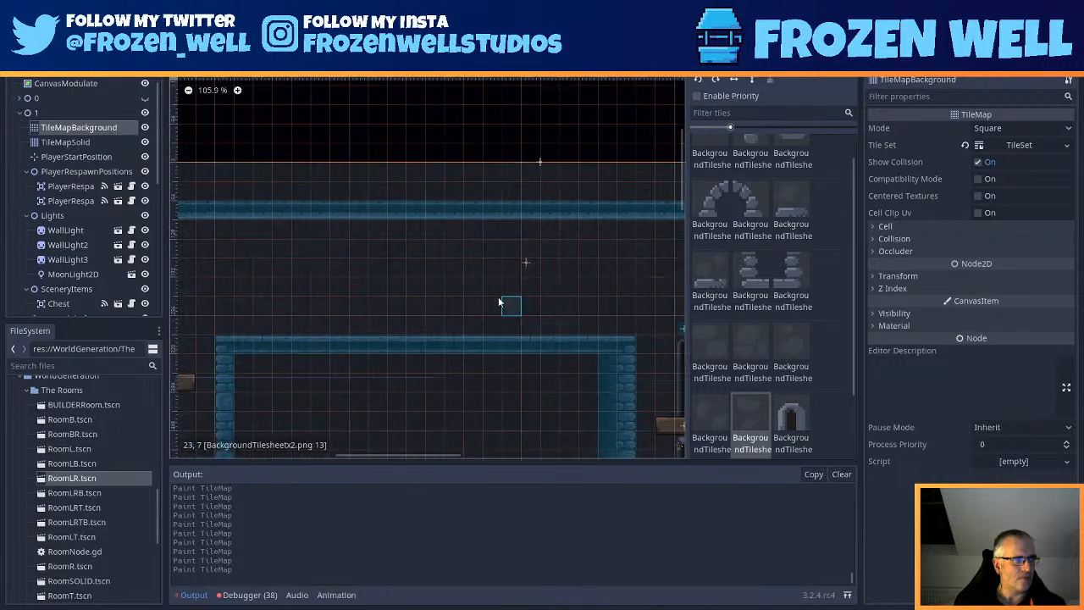
{"action": "scroll", "coordinate": [448, 302], "scroll_direction": "down", "scroll_amount": 1}
{"action": "middle_click_drag", "start_coordinate": [234, 292], "coordinate": [377, 269]}
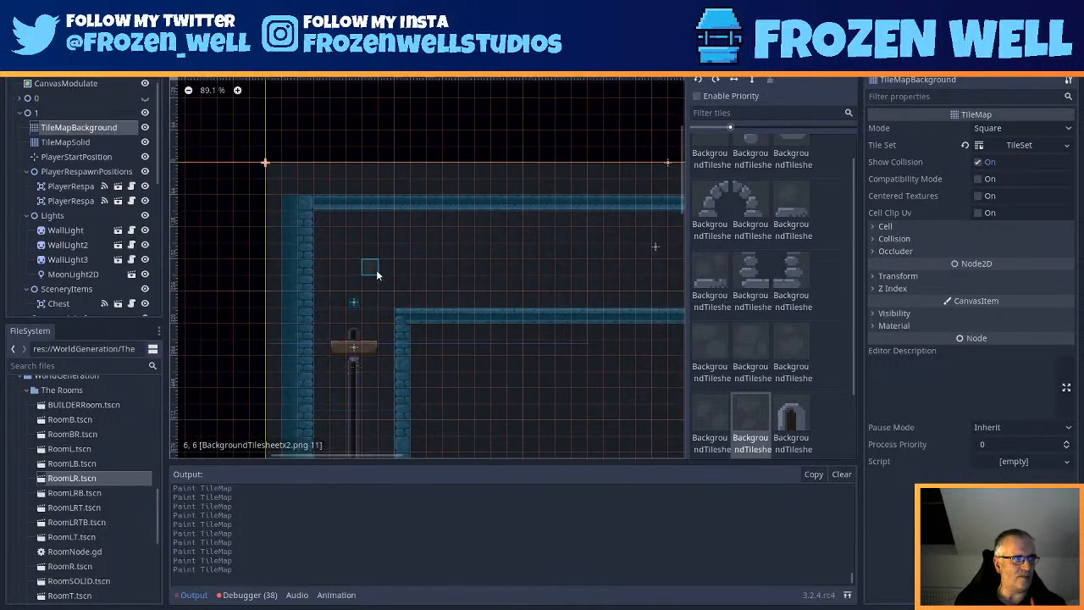
{"action": "scroll", "coordinate": [377, 270], "scroll_direction": "down", "scroll_amount": 1}
{"action": "middle_click_drag", "start_coordinate": [572, 257], "coordinate": [461, 255]}
{"action": "scroll", "coordinate": [511, 245], "scroll_direction": "down", "scroll_amount": 1}
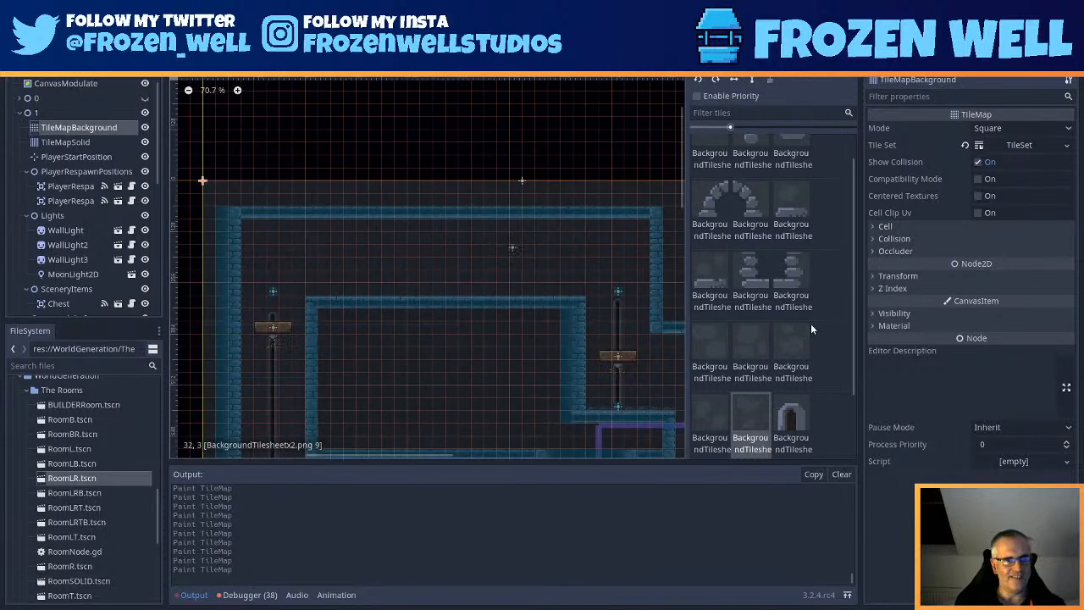
- Scatter a stone background variant down the long lift shaft to the lower corridor
{"action": "left_click", "coordinate": [712, 335]}
{"action": "scroll", "coordinate": [406, 317], "scroll_direction": "up", "scroll_amount": 2}
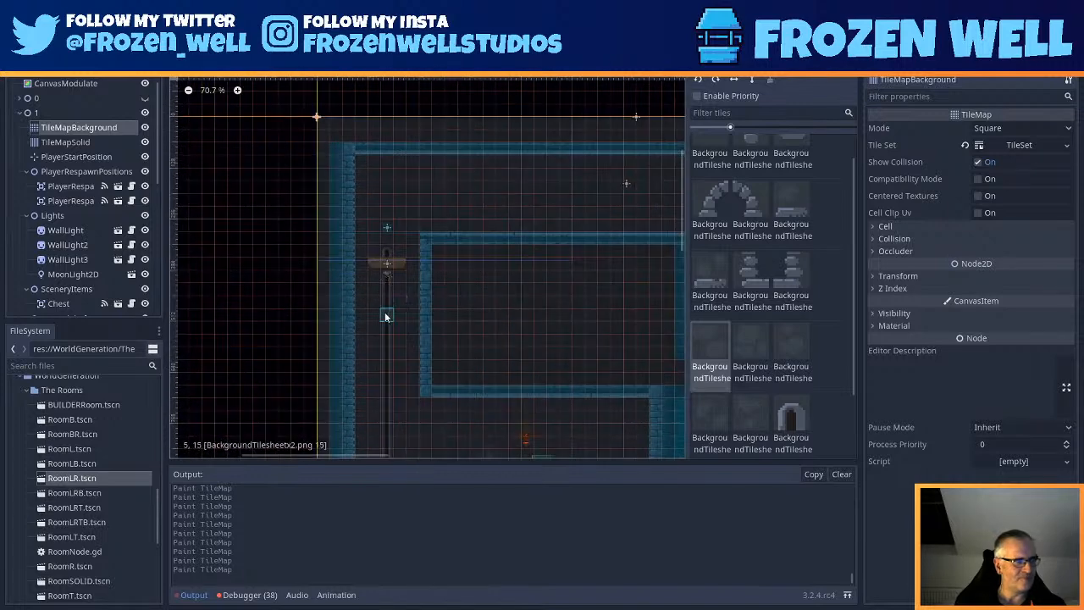
{"action": "scroll", "coordinate": [403, 323], "scroll_direction": "up", "scroll_amount": 1}
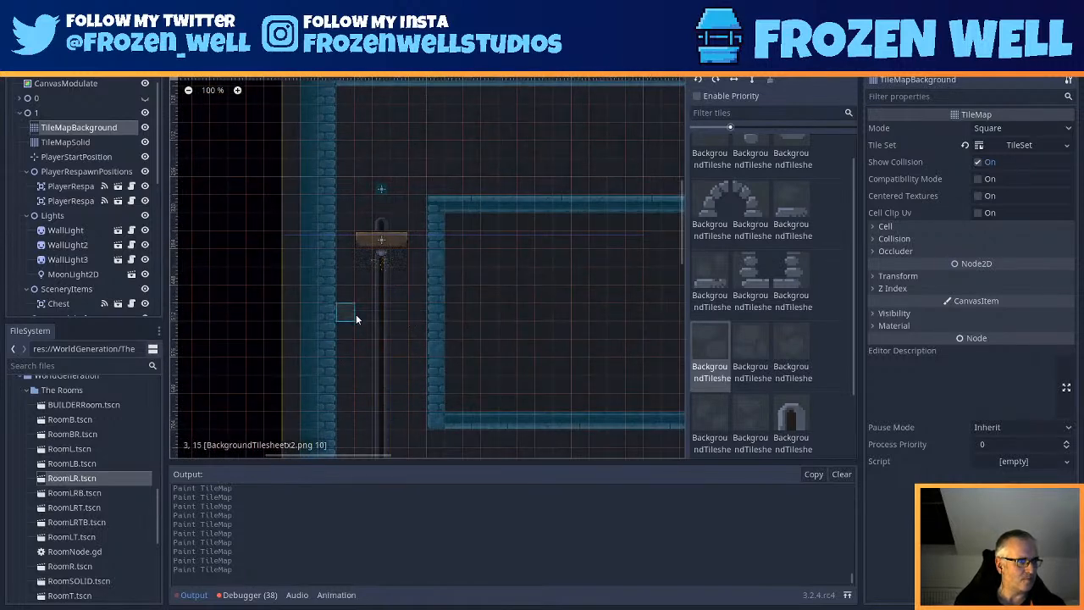
{"action": "middle_click_drag", "start_coordinate": [381, 313], "coordinate": [421, 149]}
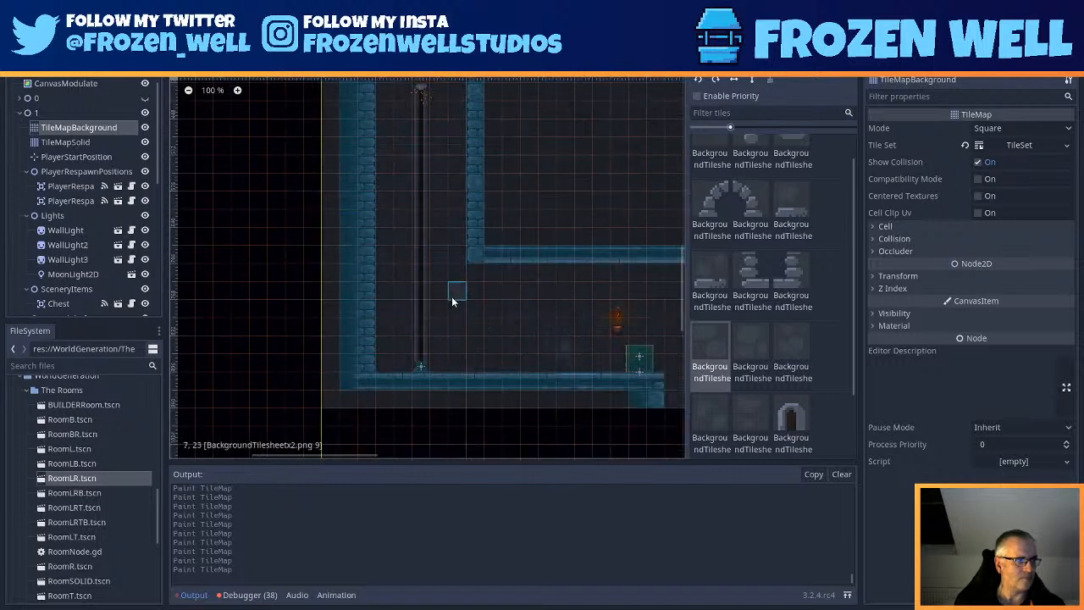
- Scatter the remaining stone background variants through the lower corridor, lift shaft and gap beside the chest
{"action": "left_click", "coordinate": [748, 341]}
{"action": "left_click", "coordinate": [791, 342]}
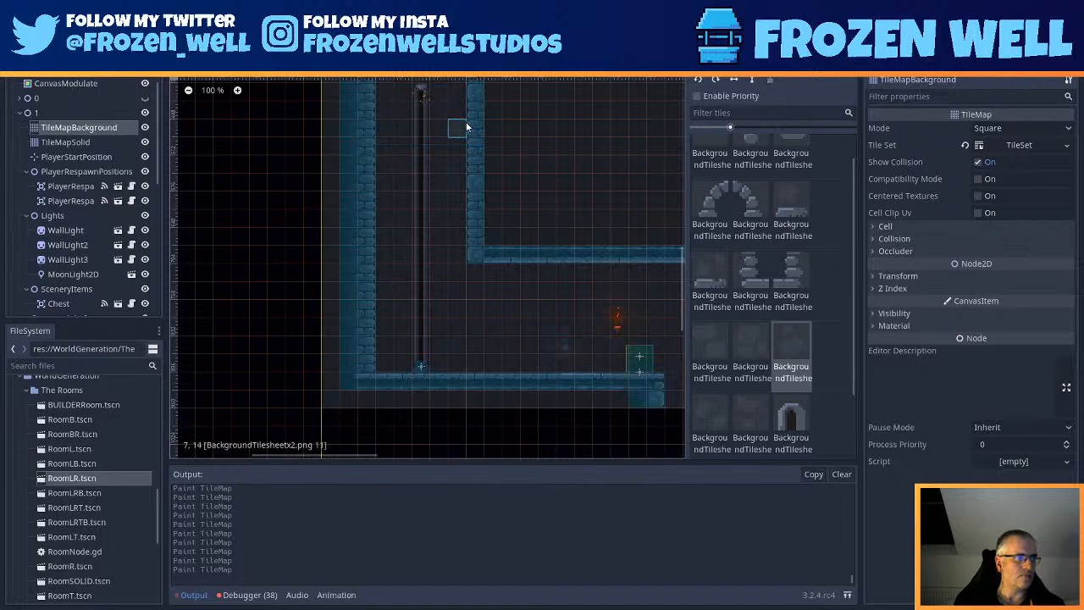
{"action": "middle_click_drag", "start_coordinate": [479, 128], "coordinate": [480, 145]}
{"action": "middle_click_drag", "start_coordinate": [580, 285], "coordinate": [354, 183]}
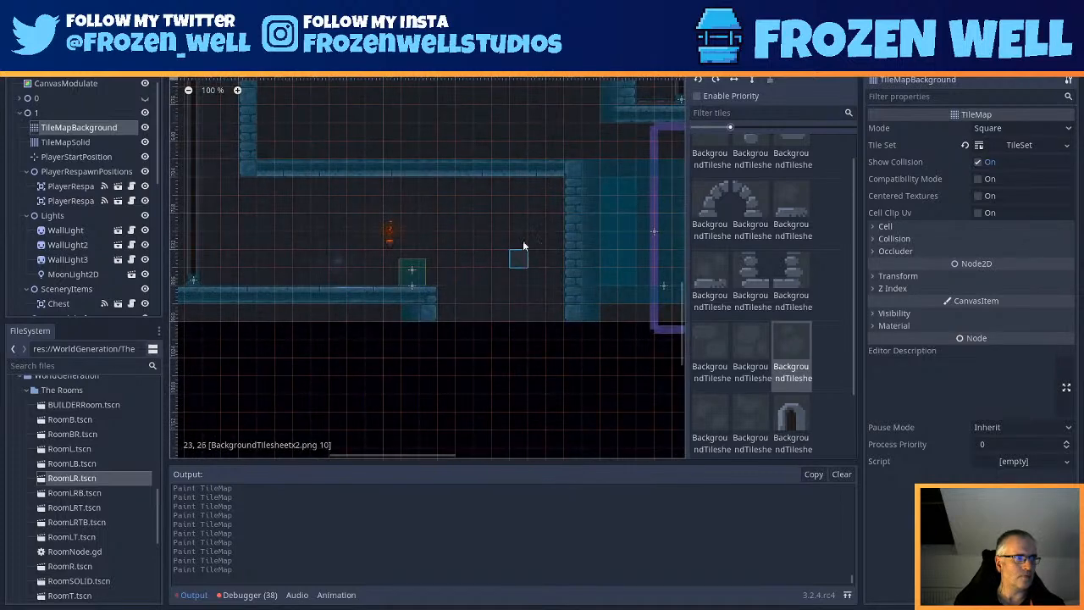
{"action": "left_click", "coordinate": [750, 413]}
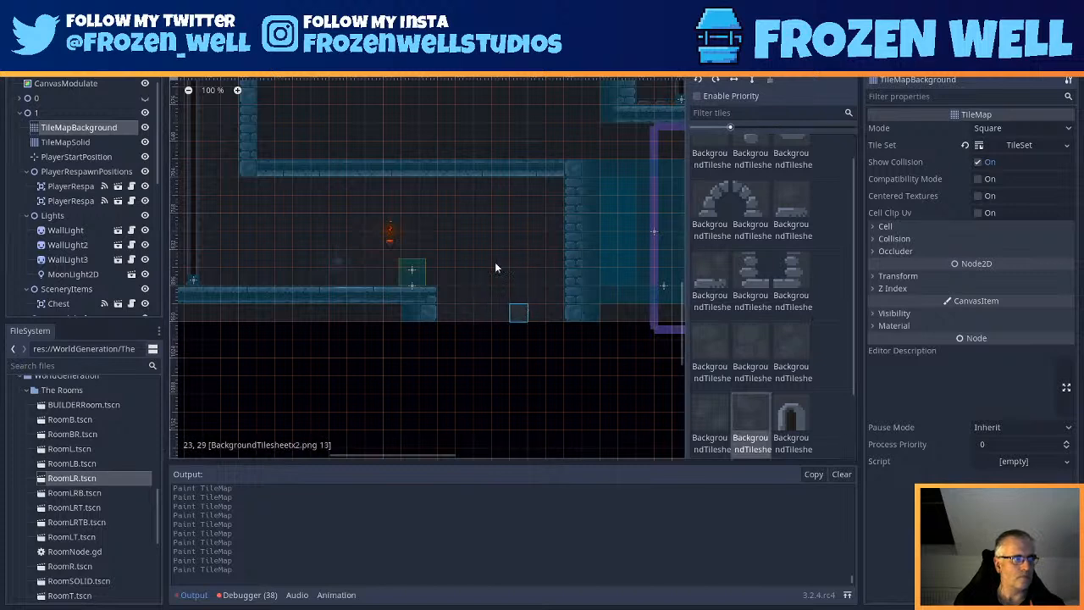
{"action": "middle_click_drag", "start_coordinate": [232, 167], "coordinate": [364, 213]}
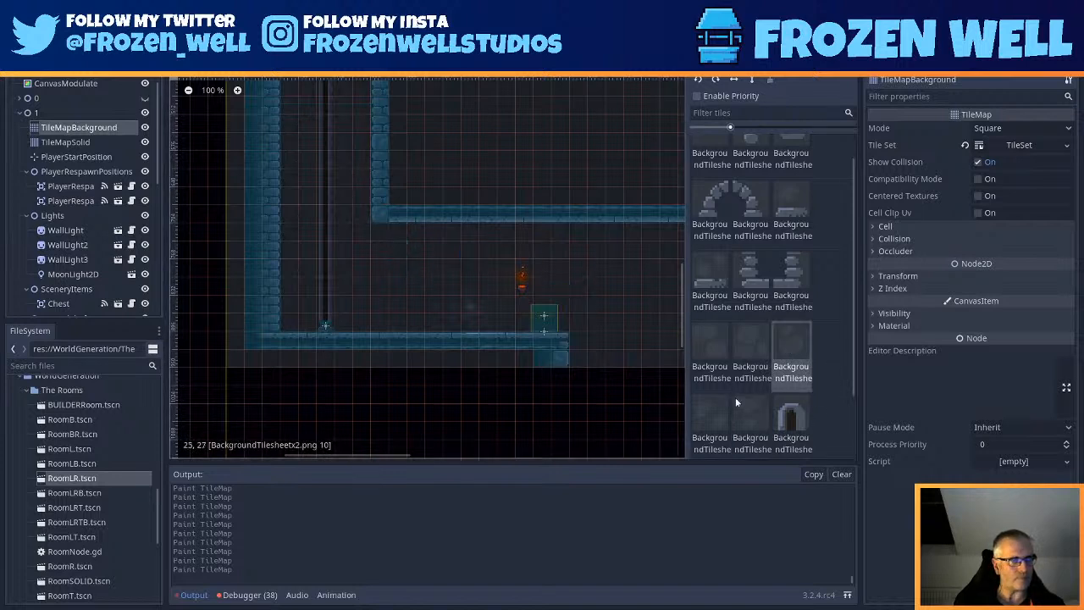
{"action": "left_click", "coordinate": [721, 416]}
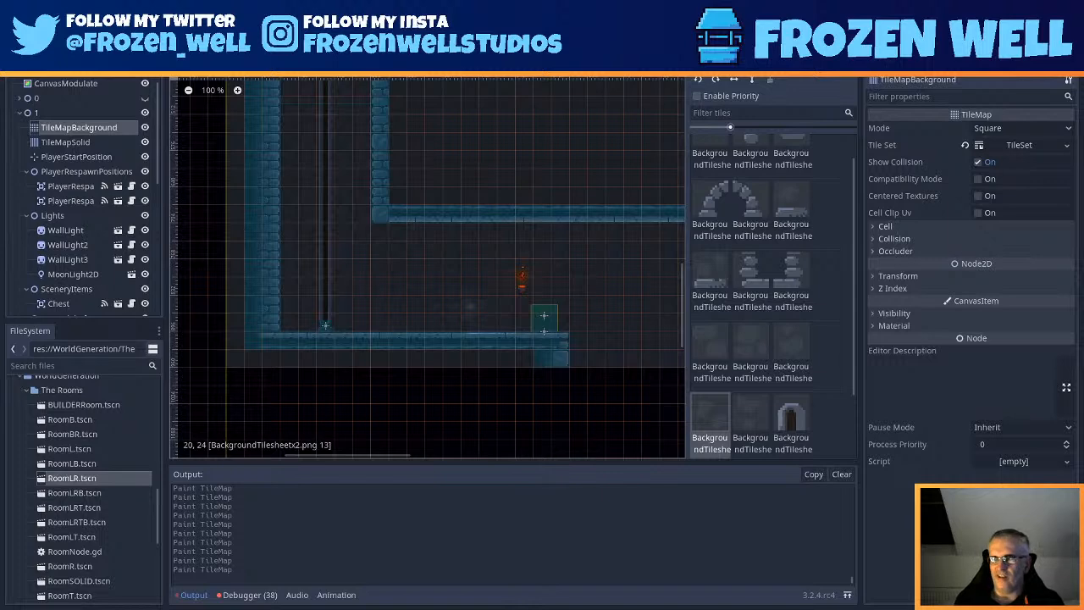
- Examine the background tile variation in the lift shaft, the lower corridor and the gap beside the chest
{"action": "scroll", "coordinate": [559, 245], "scroll_direction": "down", "scroll_amount": 1}
{"action": "scroll", "coordinate": [548, 212], "scroll_direction": "down", "scroll_amount": 1}
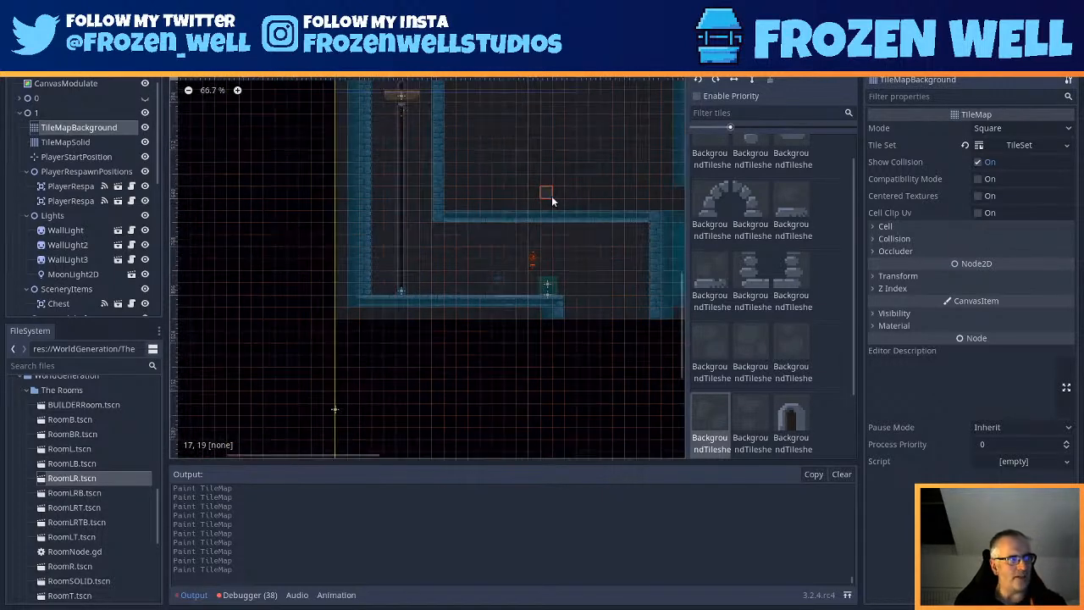
{"action": "middle_click_drag", "start_coordinate": [542, 213], "coordinate": [446, 288]}
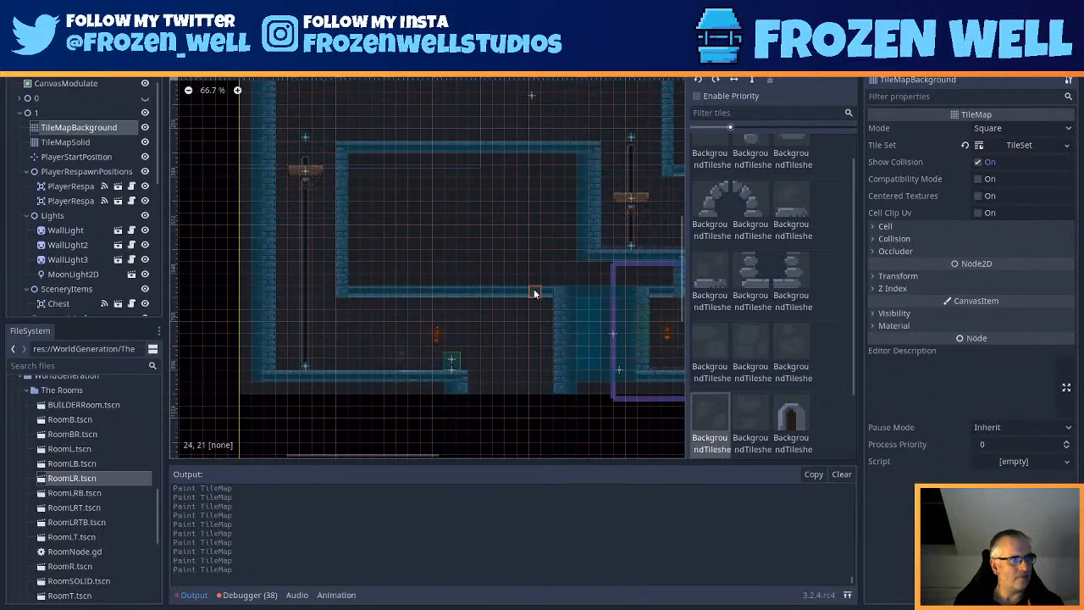
{"action": "scroll", "coordinate": [500, 310], "scroll_direction": "up", "scroll_amount": 3}
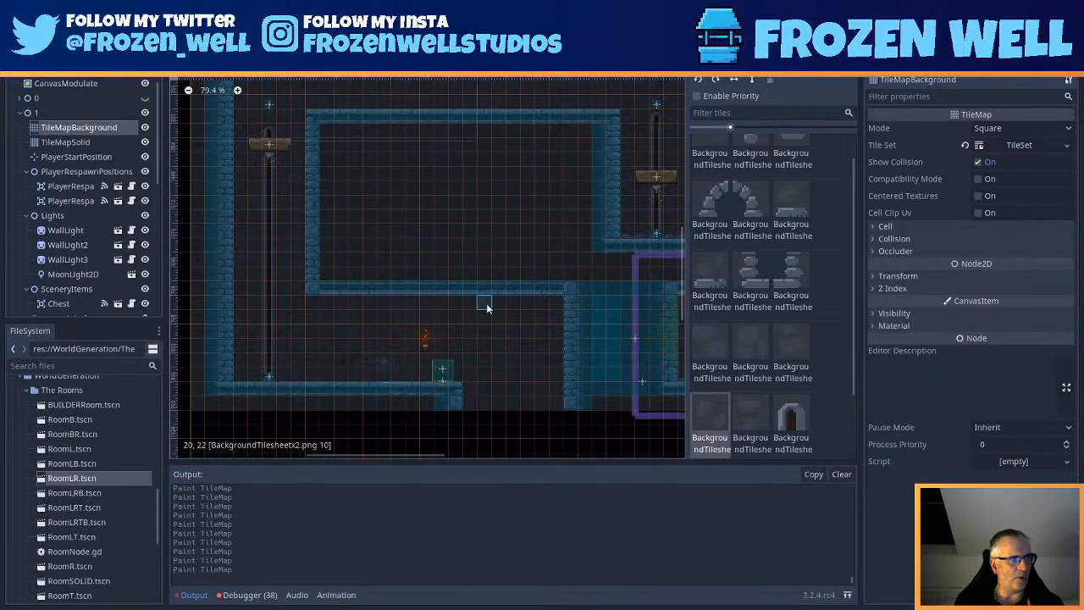
{"action": "middle_click_drag", "start_coordinate": [479, 304], "coordinate": [521, 291]}
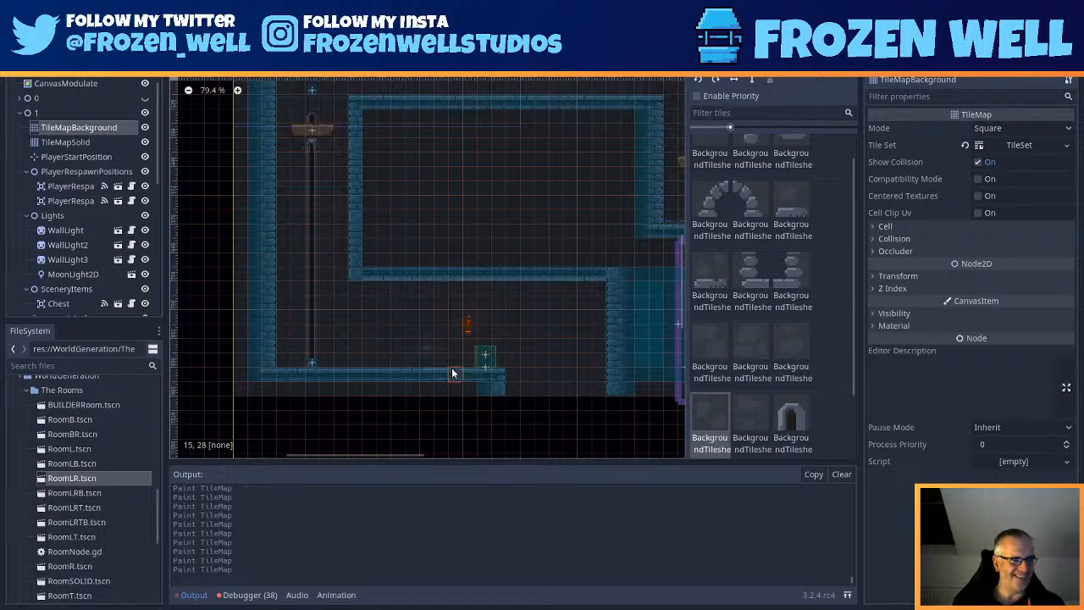
{"action": "scroll", "coordinate": [490, 309], "scroll_direction": "up", "scroll_amount": 4}
{"action": "middle_click_drag", "start_coordinate": [574, 336], "coordinate": [474, 318]}
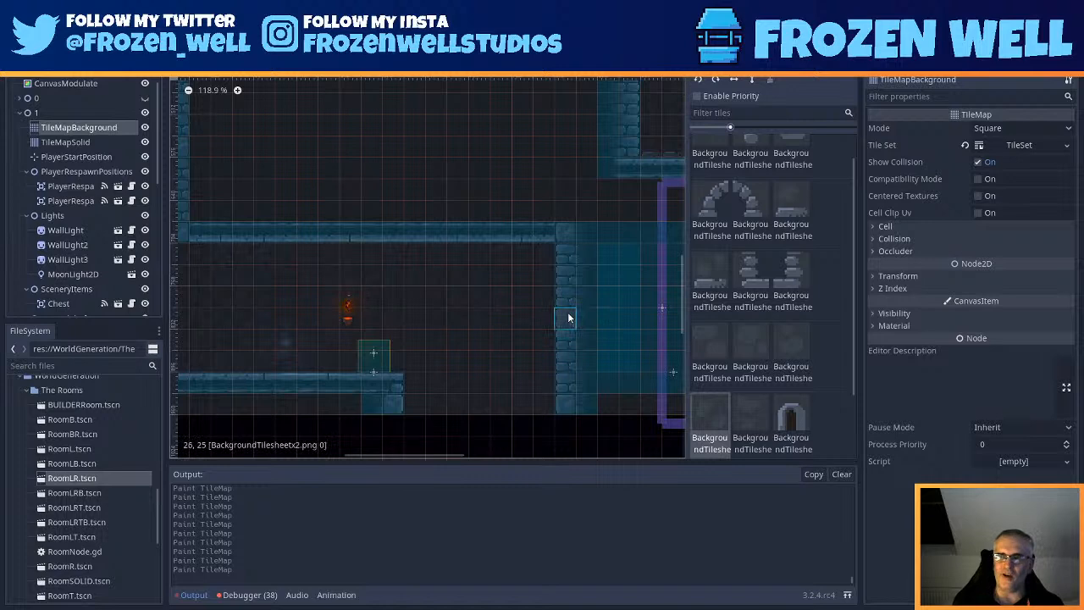
{"action": "middle_click_drag", "start_coordinate": [402, 291], "coordinate": [510, 304]}
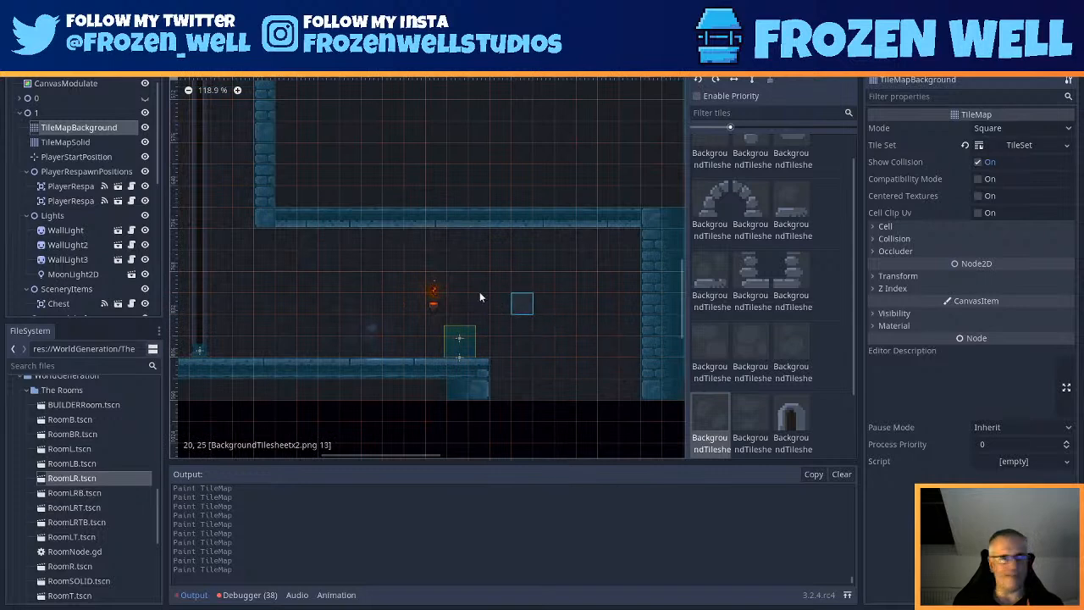
{"action": "scroll", "coordinate": [445, 303], "scroll_direction": "down", "scroll_amount": 2}
{"action": "scroll", "coordinate": [424, 283], "scroll_direction": "down", "scroll_amount": 1}
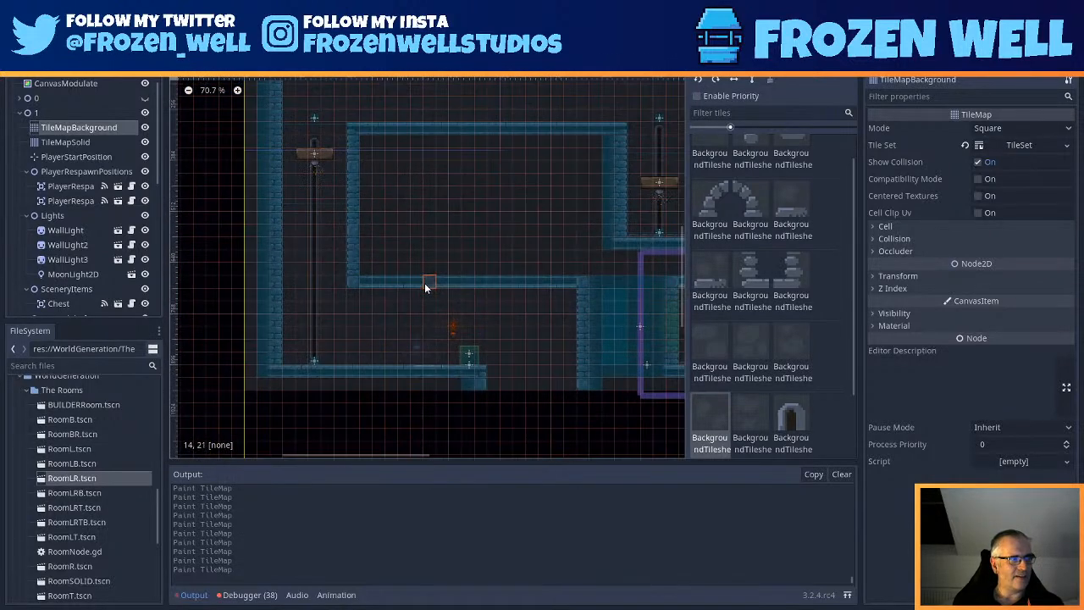
{"action": "middle_click_drag", "start_coordinate": [507, 338], "coordinate": [499, 298]}
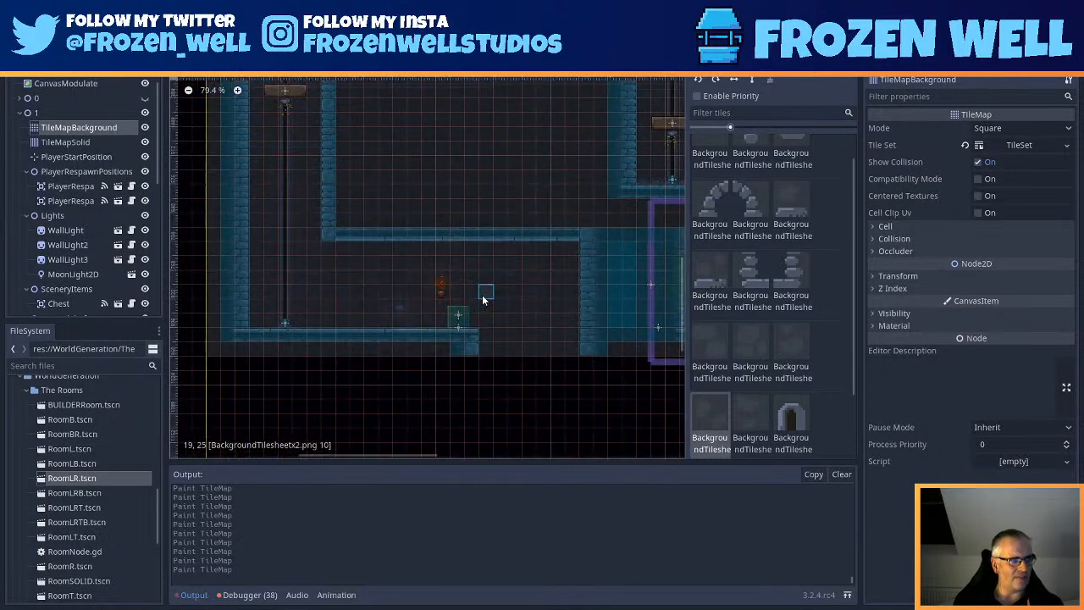
{"action": "scroll", "coordinate": [463, 292], "scroll_direction": "up", "scroll_amount": 2}
{"action": "middle_click_drag", "start_coordinate": [386, 264], "coordinate": [406, 281]}
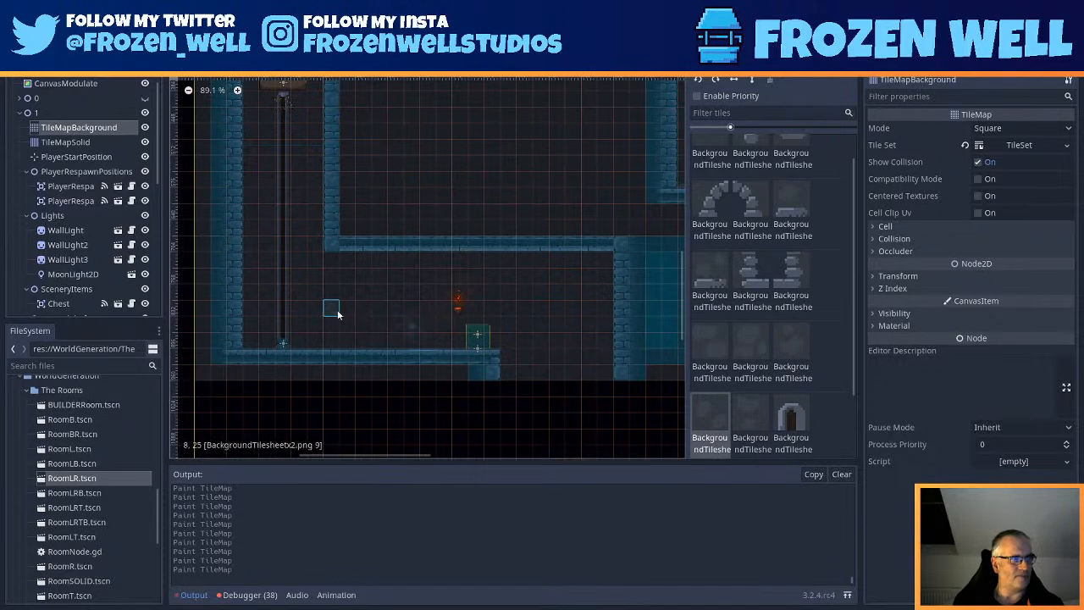
{"action": "scroll", "coordinate": [523, 301], "scroll_direction": "up", "scroll_amount": 1}
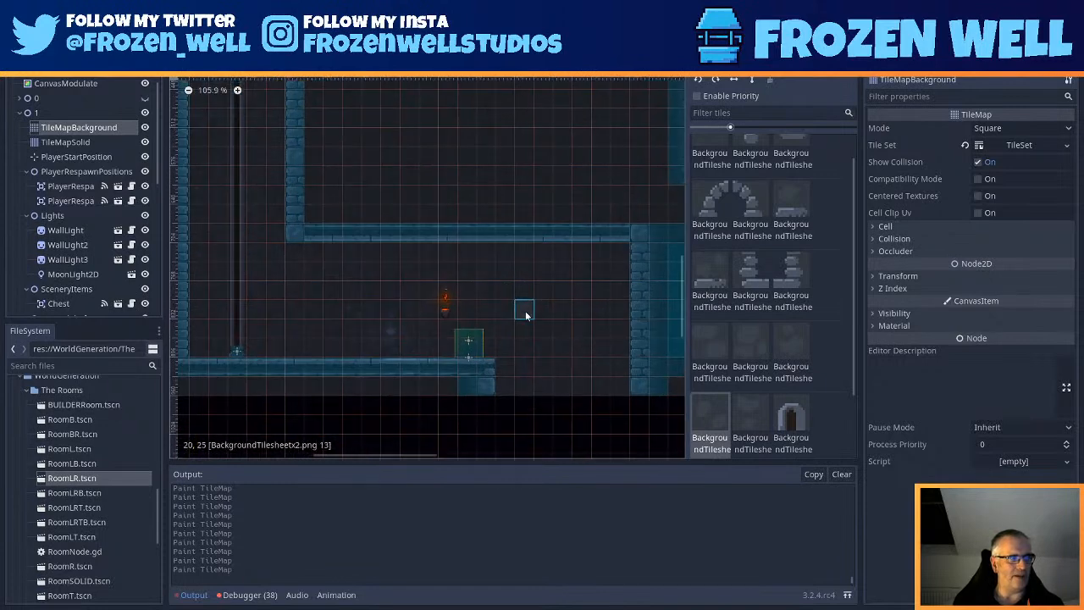
- Line the floor of room 1's upper corridor with the first rubble background tile
{"action": "scroll", "coordinate": [522, 305], "scroll_direction": "down", "scroll_amount": 1}
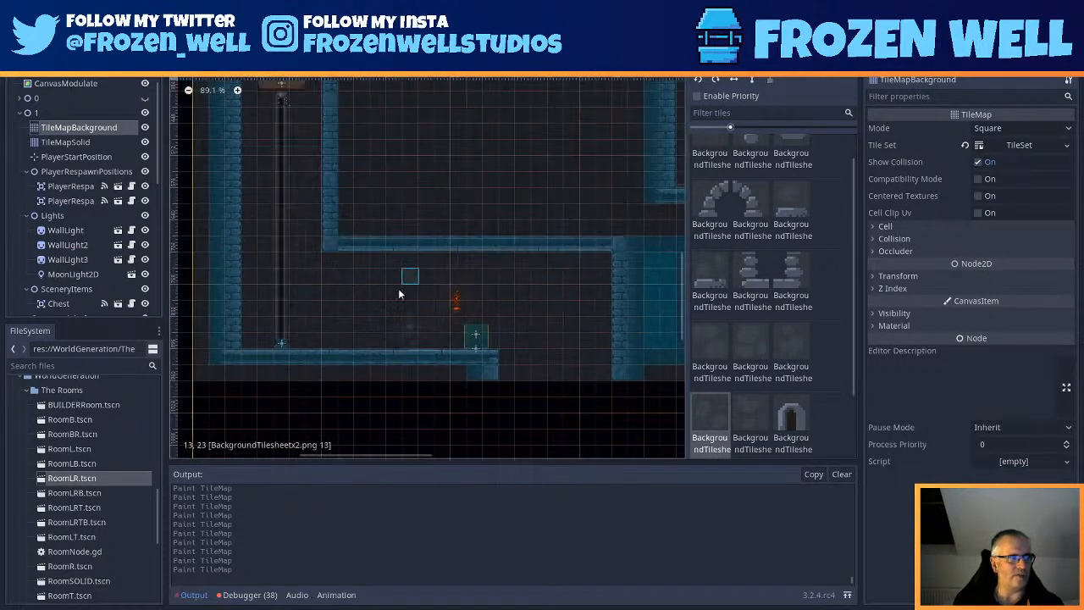
{"action": "middle_click_drag", "start_coordinate": [456, 291], "coordinate": [456, 320]}
{"action": "middle_click_drag", "start_coordinate": [384, 130], "coordinate": [413, 198]}
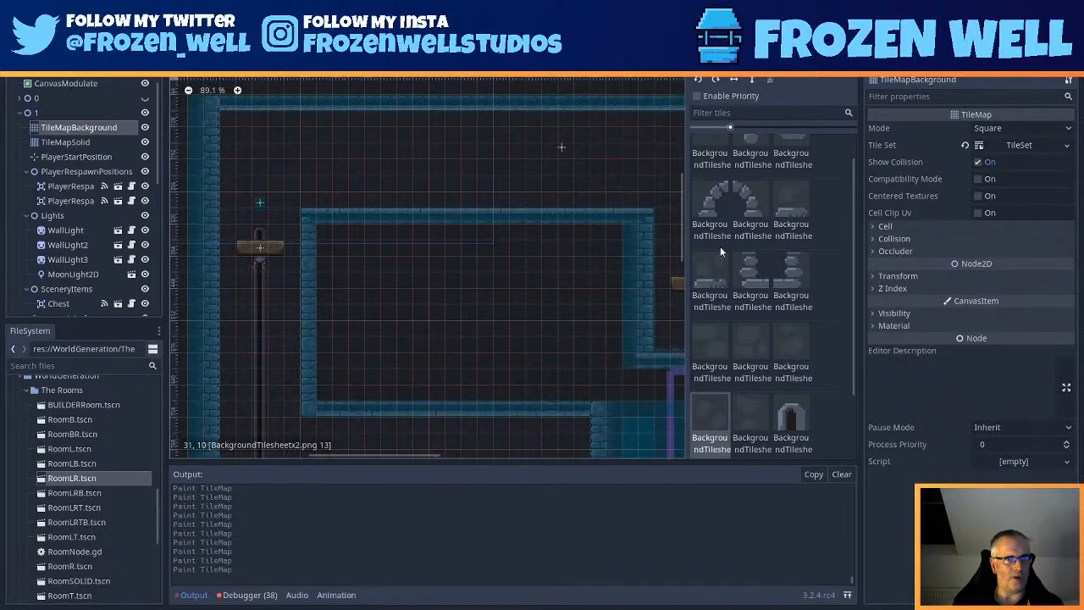
{"action": "left_click", "coordinate": [707, 275]}
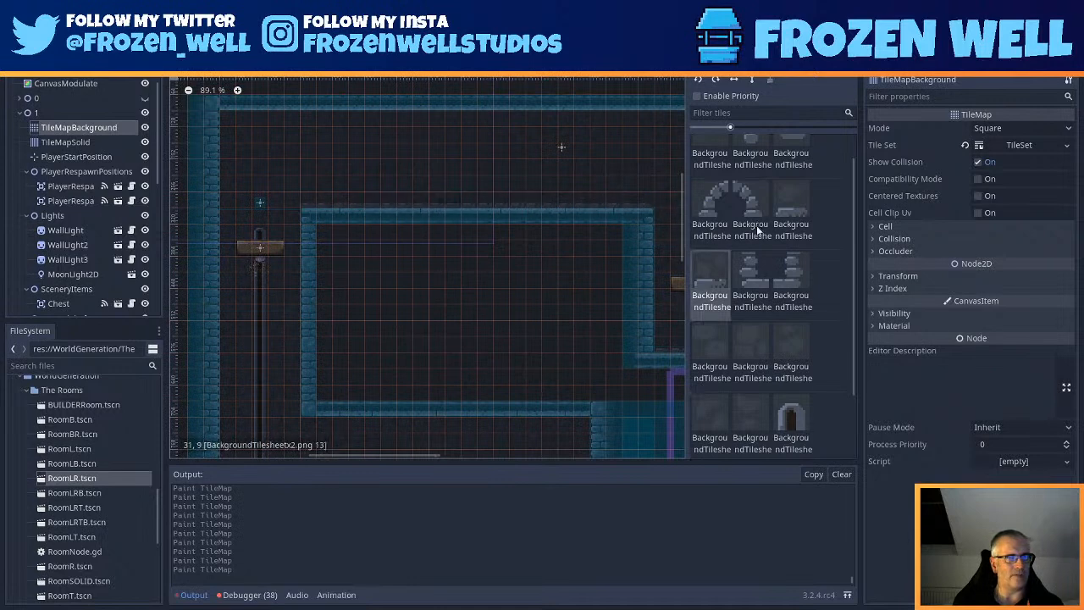
- Scatter the second rubble tile variant along the upper corridor's floor, undoing the tiles painted one row too high
{"action": "left_click", "coordinate": [791, 211]}
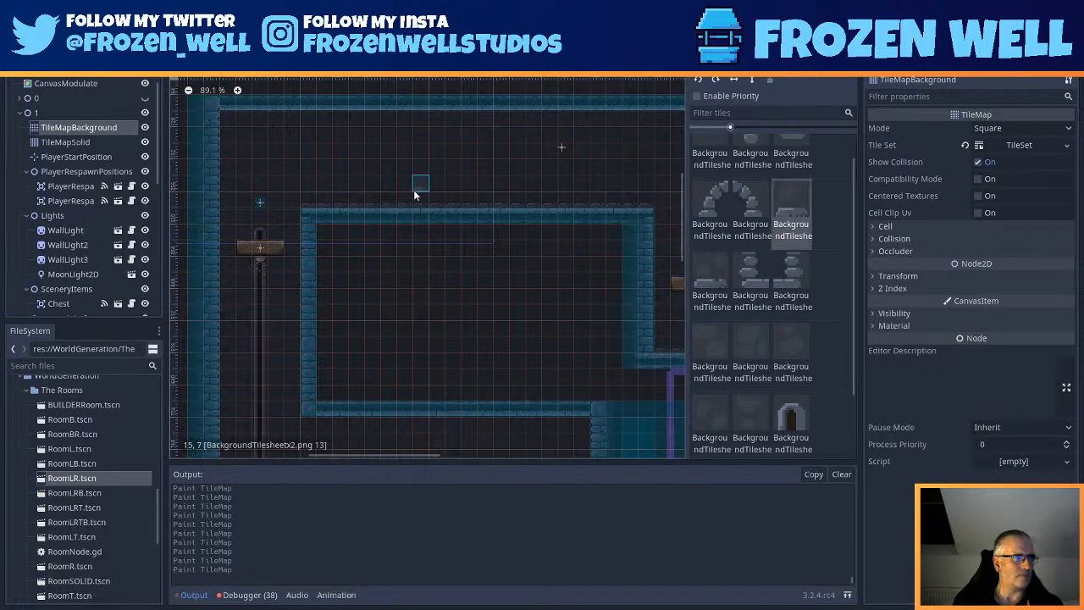
{"action": "right_click", "coordinate": [354, 186]}
{"action": "key", "text": "ctrl+z"}
{"action": "key", "text": "ctrl+z"}
{"action": "key", "text": "ctrl+z"}
{"action": "key", "text": "ctrl+z"}
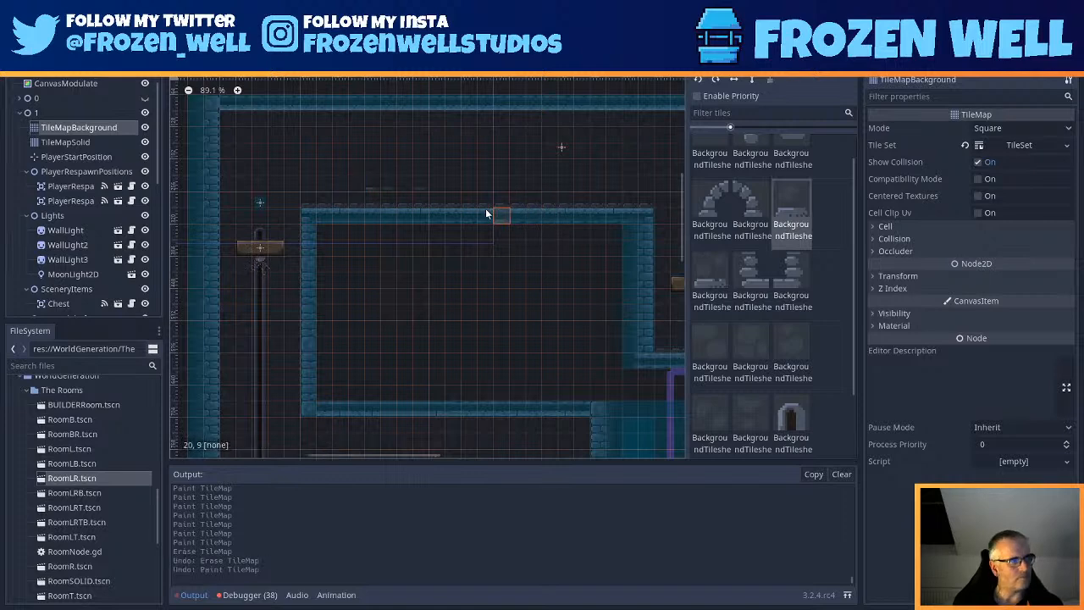
{"action": "left_click", "coordinate": [355, 202]}
{"action": "left_click", "coordinate": [421, 202]}
{"action": "left_click", "coordinate": [468, 202]}
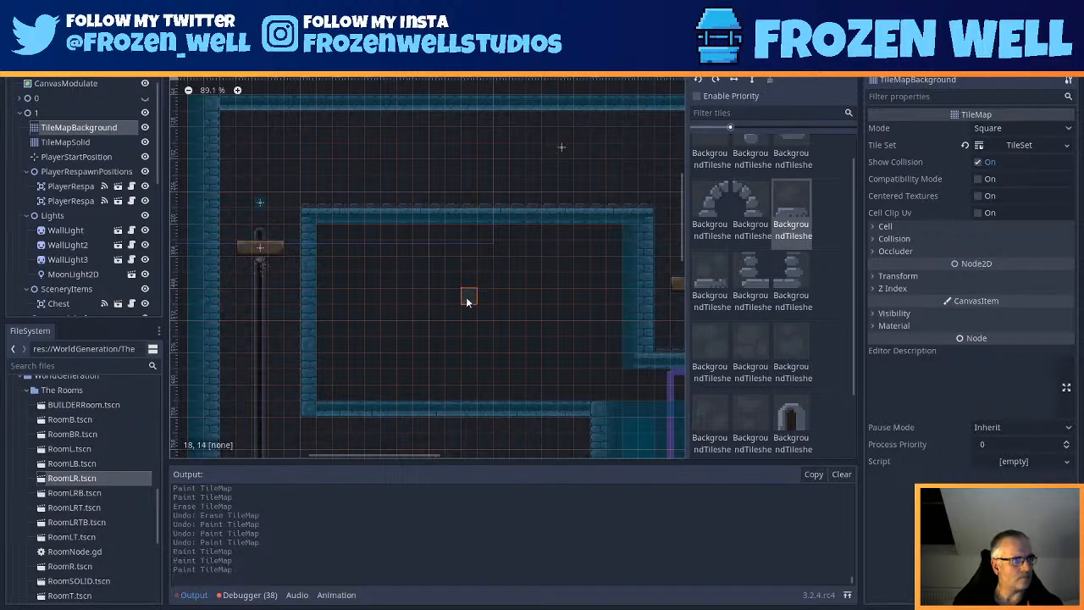
- Paint the second rubble variant along the lower corridor's floor, from the lift shaft to the chest
{"action": "middle_click_drag", "start_coordinate": [467, 299], "coordinate": [480, 85]}
{"action": "left_click", "coordinate": [245, 287]}
{"action": "left_click", "coordinate": [256, 290]}
{"action": "left_click_drag", "start_coordinate": [290, 289], "coordinate": [472, 292]}
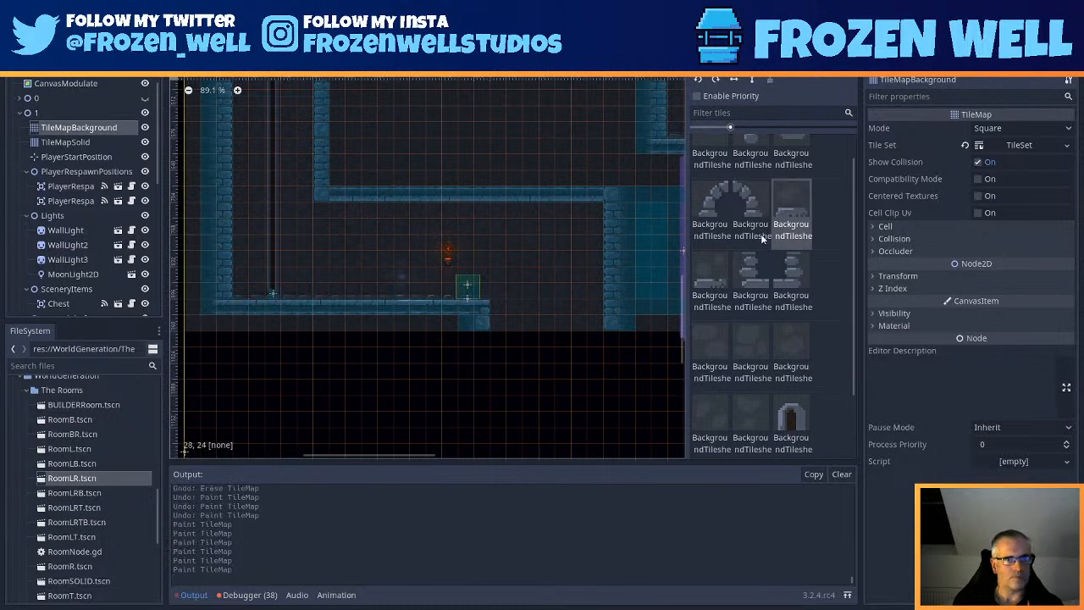
- Mix the first rubble variant into the row along the lower corridor's floor
{"action": "left_click", "coordinate": [711, 275]}
{"action": "left_click", "coordinate": [441, 290]}
{"action": "left_click", "coordinate": [399, 292]}
{"action": "left_click", "coordinate": [369, 293]}
{"action": "left_click", "coordinate": [336, 294]}
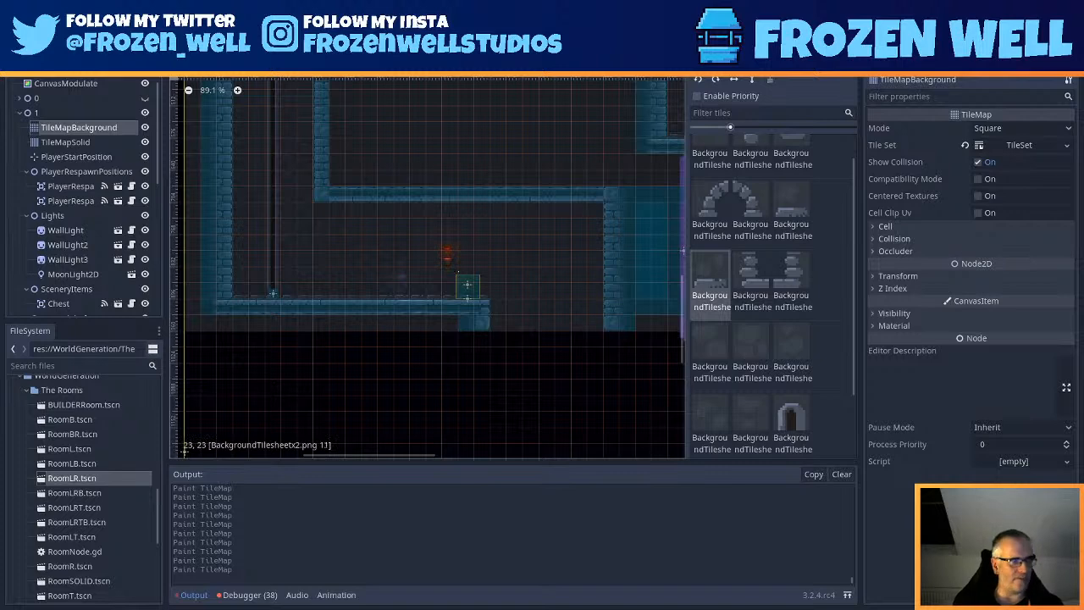
- Examine the rubble and background tiles across room 1's corridors, lift shafts and lower chambers
{"action": "scroll", "coordinate": [373, 296], "scroll_direction": "down", "scroll_amount": 2}
{"action": "middle_click_drag", "start_coordinate": [381, 295], "coordinate": [353, 373]}
{"action": "scroll", "coordinate": [474, 250], "scroll_direction": "down", "scroll_amount": 1}
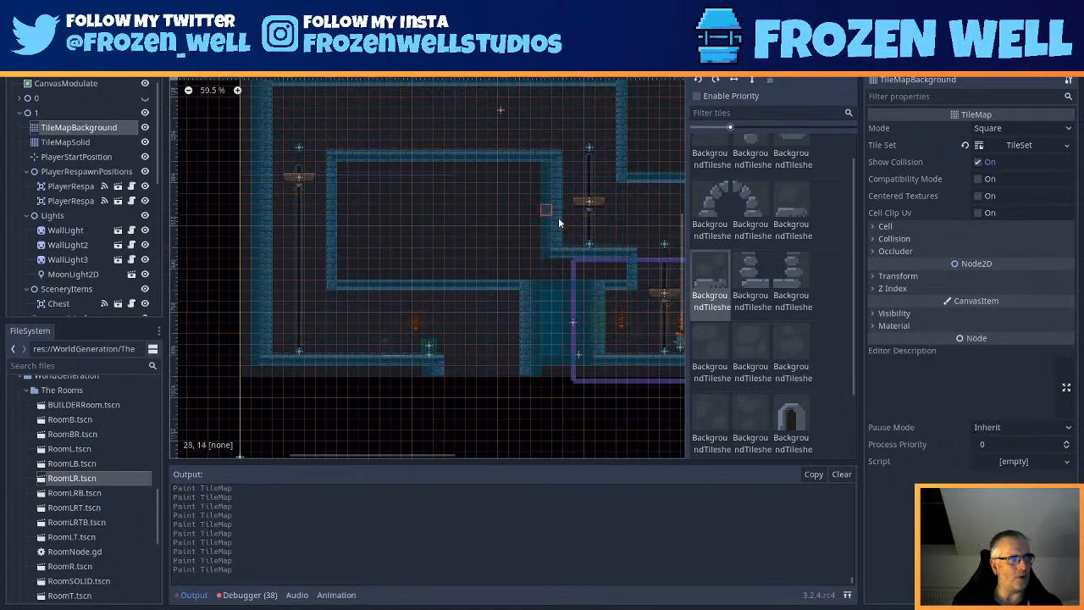
{"action": "middle_click_drag", "start_coordinate": [558, 215], "coordinate": [458, 173]}
{"action": "scroll", "coordinate": [464, 311], "scroll_direction": "up", "scroll_amount": 3}
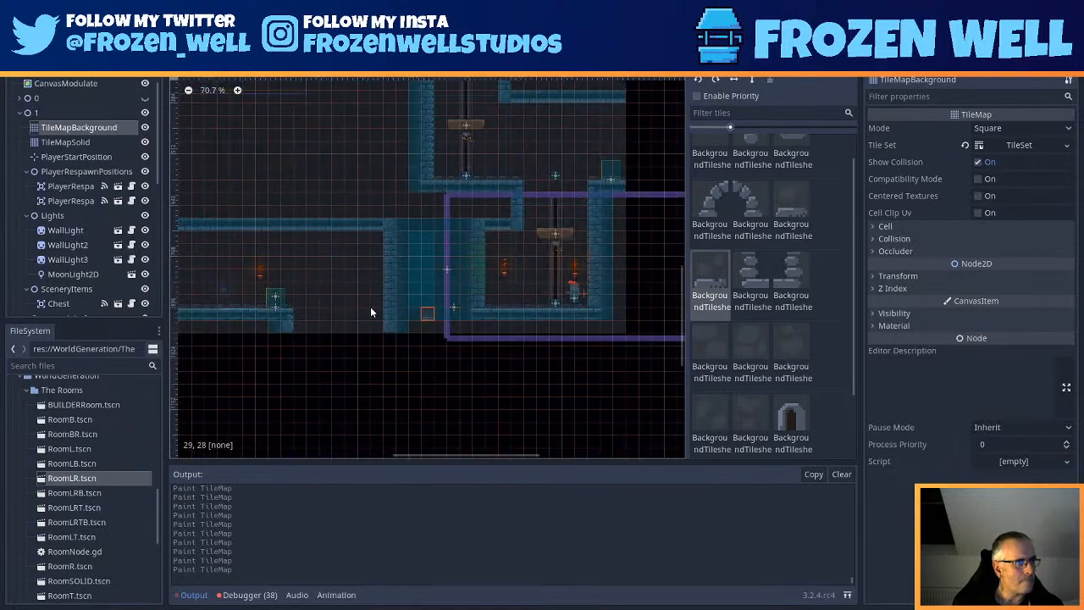
{"action": "middle_click_drag", "start_coordinate": [357, 312], "coordinate": [478, 322]}
{"action": "scroll", "coordinate": [370, 302], "scroll_direction": "up", "scroll_amount": 2}
{"action": "middle_click_drag", "start_coordinate": [328, 271], "coordinate": [518, 322]}
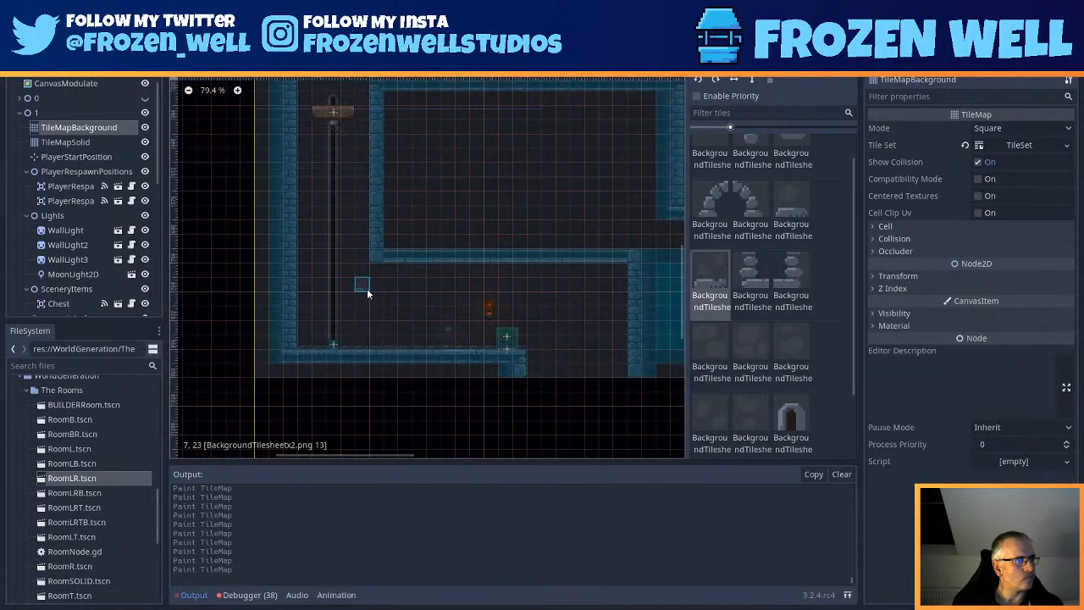
{"action": "scroll", "coordinate": [494, 310], "scroll_direction": "up", "scroll_amount": 3}
{"action": "scroll", "coordinate": [492, 312], "scroll_direction": "up", "scroll_amount": 2}
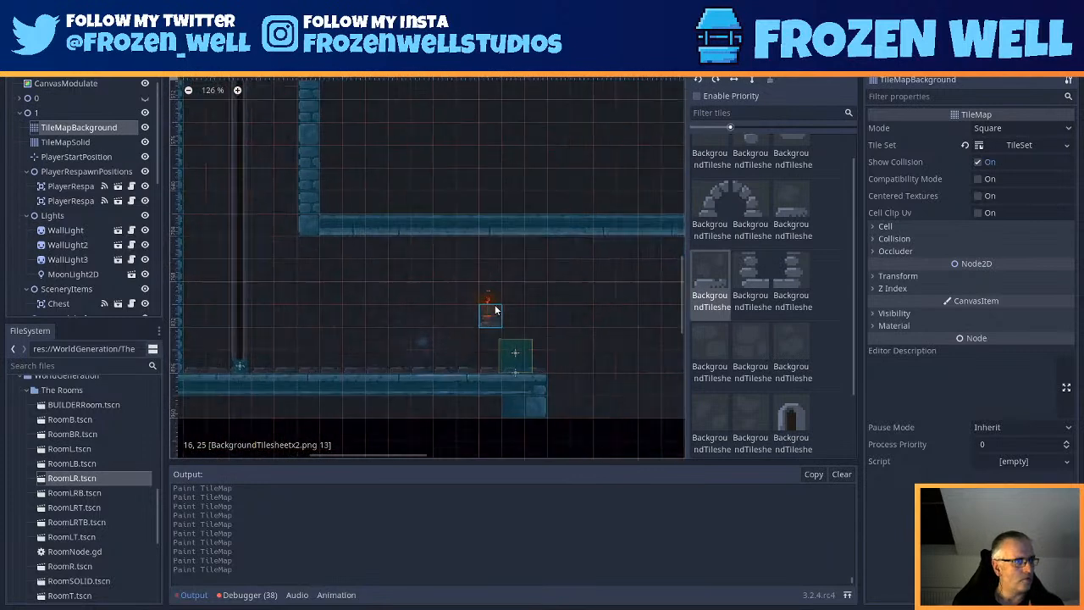
- Build a four-tile arched window on the lower corridor's wall, between the long lift and the wall light
{"action": "left_click", "coordinate": [712, 197]}
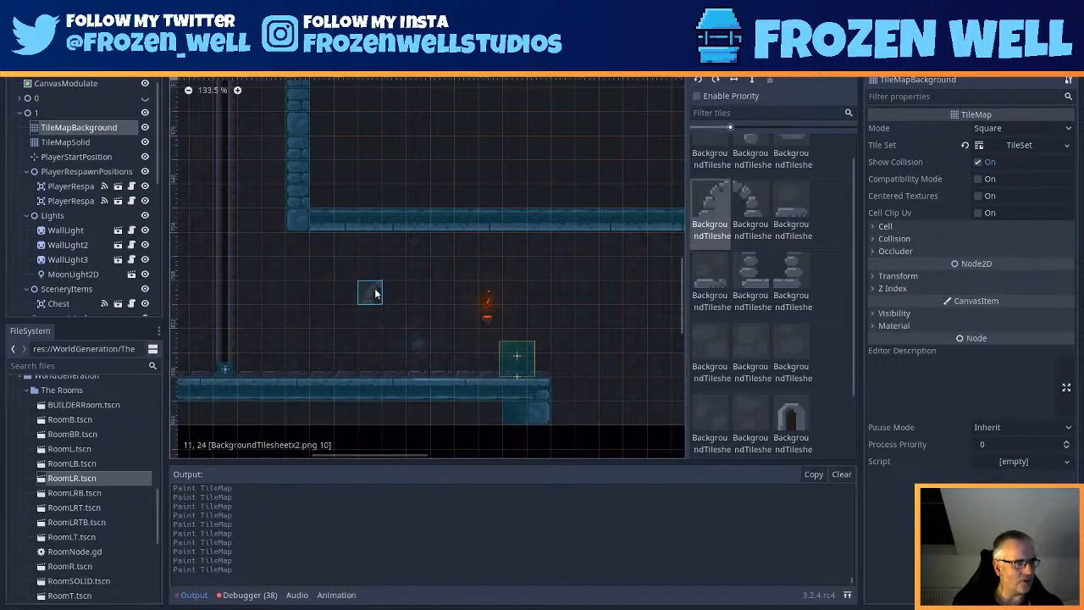
{"action": "left_click", "coordinate": [735, 227]}
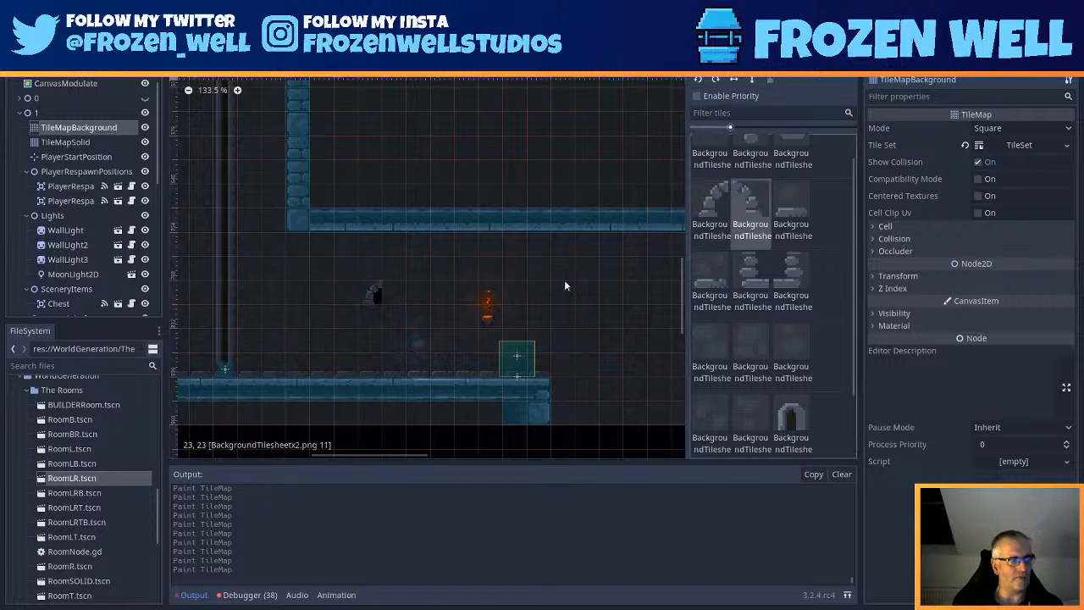
{"action": "left_click", "coordinate": [399, 299]}
{"action": "left_click", "coordinate": [750, 273]}
{"action": "left_click", "coordinate": [374, 318]}
{"action": "left_click", "coordinate": [791, 277]}
{"action": "left_click", "coordinate": [391, 315]}
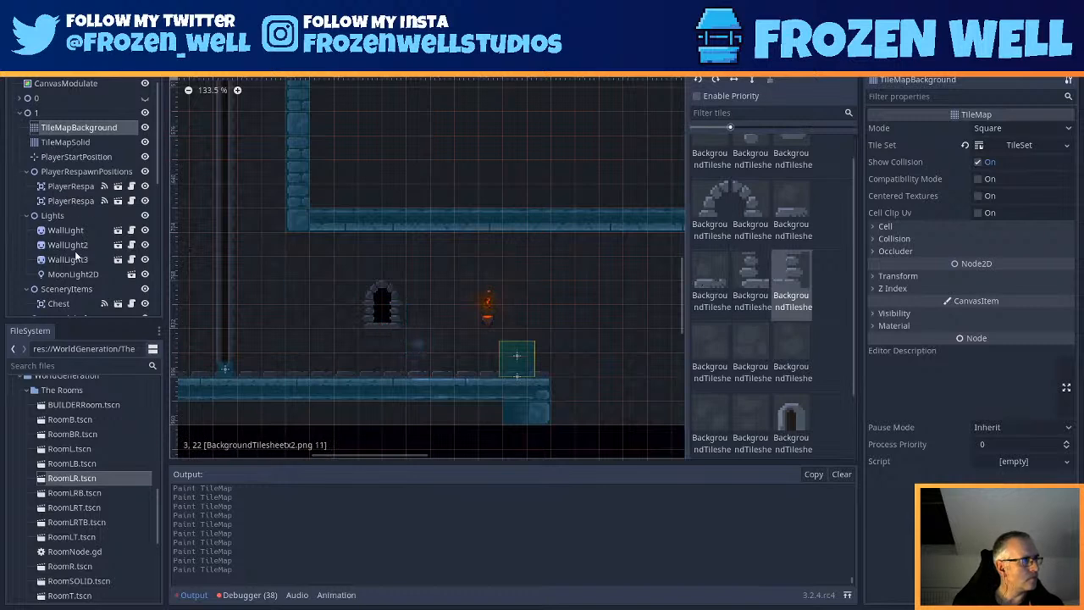
- Move MoonLight2D to (455, 854) so its beam starts at the new arched window
{"action": "left_click", "coordinate": [72, 275]}
{"action": "scroll", "coordinate": [404, 352], "scroll_direction": "up", "scroll_amount": 3}
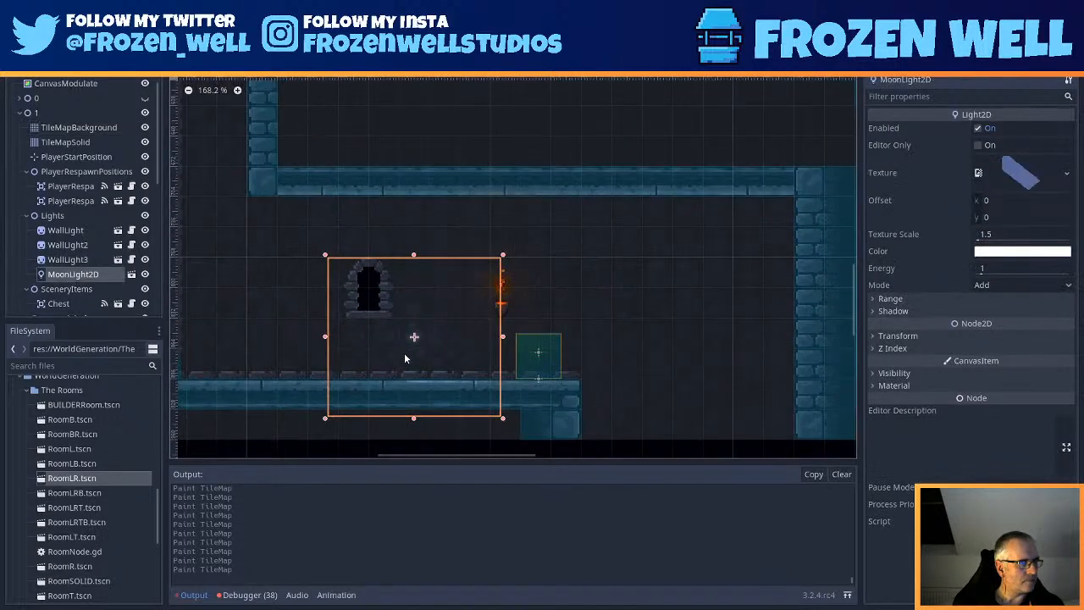
{"action": "scroll", "coordinate": [387, 330], "scroll_direction": "up", "scroll_amount": 1}
{"action": "mouse_move", "coordinate": [358, 319]}
{"action": "left_mouse_down"}
{"action": "mouse_move", "coordinate": [401, 300]}
{"action": "mouse_move", "coordinate": [353, 324]}
{"action": "mouse_move", "coordinate": [432, 310]}
{"action": "mouse_move", "coordinate": [341, 307]}
{"action": "left_mouse_up"}
{"action": "middle_click_drag", "start_coordinate": [341, 308], "coordinate": [458, 323]}
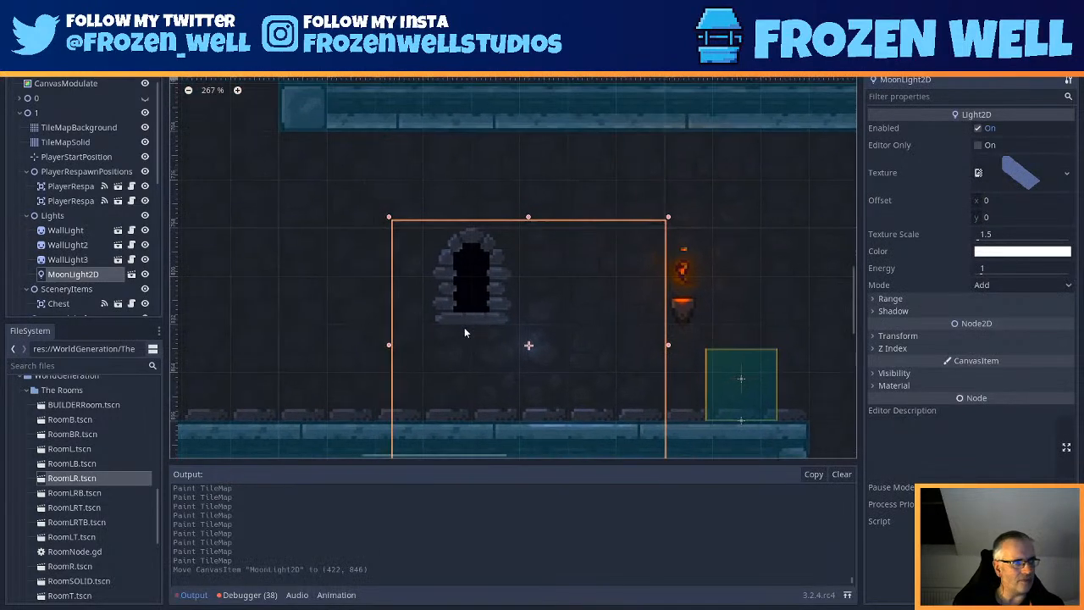
{"action": "left_click_drag", "start_coordinate": [522, 340], "coordinate": [571, 358]}
{"action": "scroll", "coordinate": [457, 288], "scroll_direction": "up", "scroll_amount": 2}
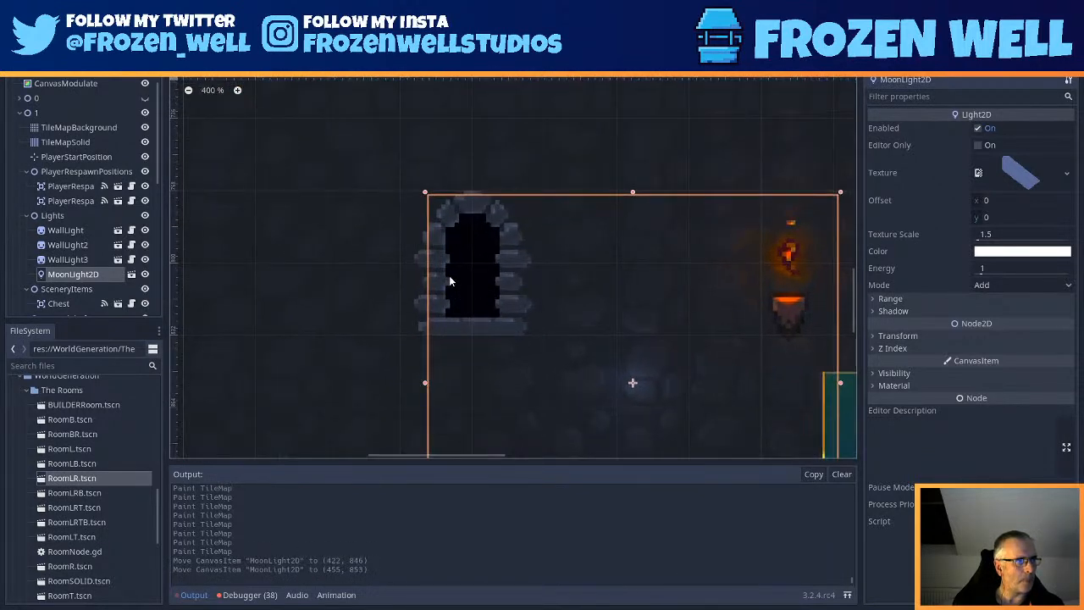
{"action": "key", "text": "Down"}
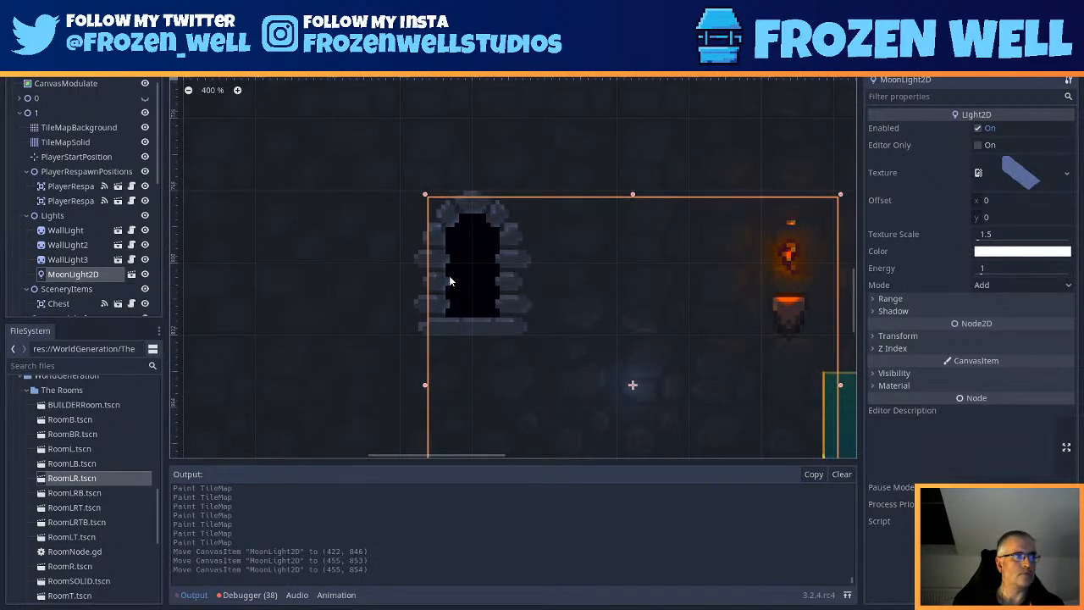
{"action": "scroll", "coordinate": [374, 215], "scroll_direction": "down", "scroll_amount": 5}
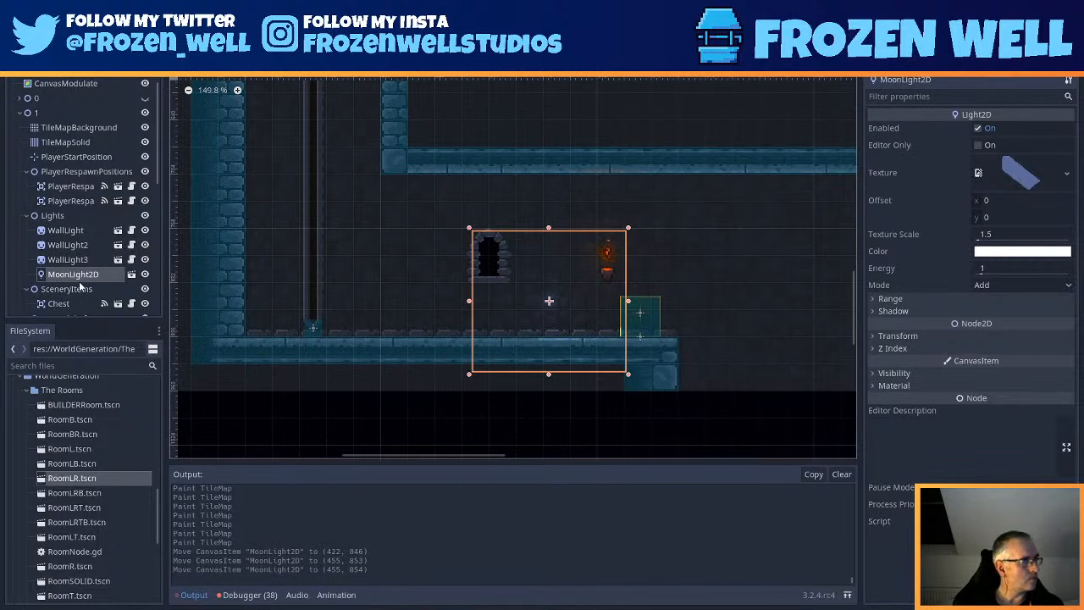
{"action": "scroll", "coordinate": [753, 279], "scroll_direction": "down", "scroll_amount": 1}
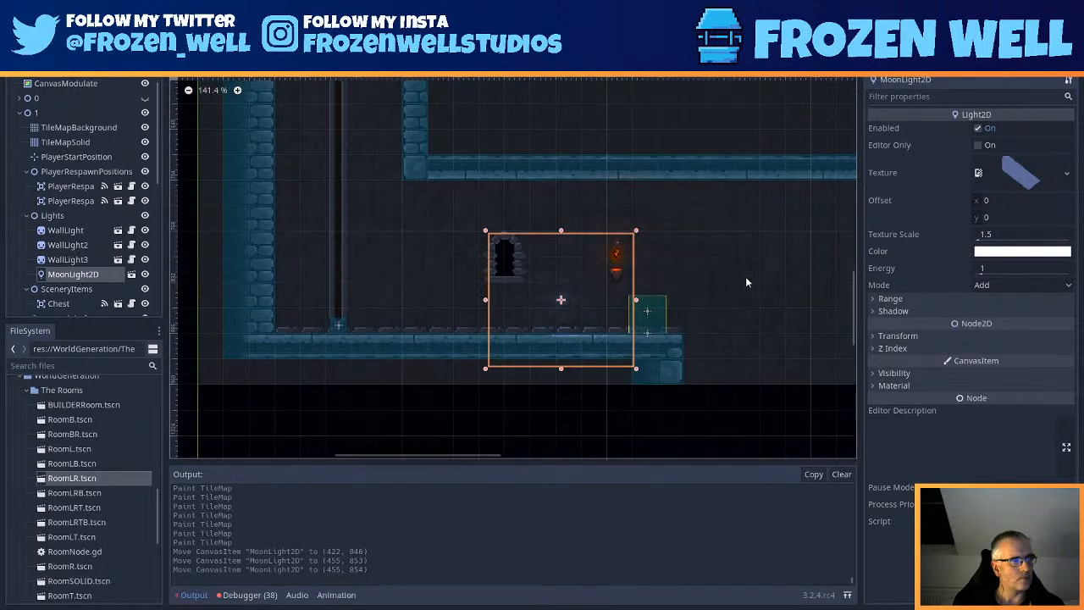
- Try MoonLight2D directly below the arched window at (386, 883), and undo that move
{"action": "scroll", "coordinate": [110, 225], "scroll_direction": "down", "scroll_amount": 6}
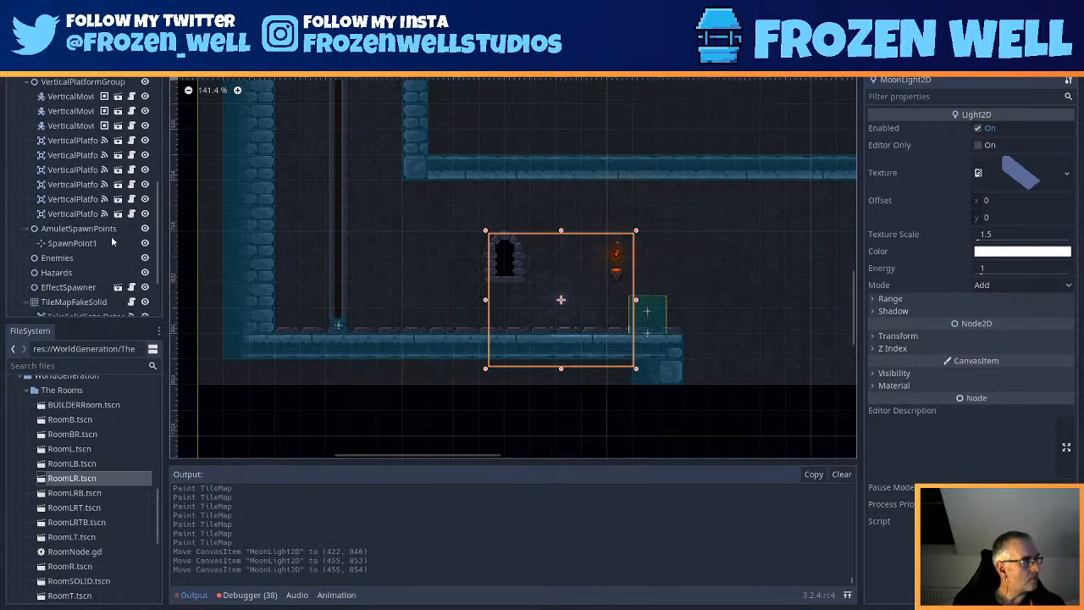
{"action": "scroll", "coordinate": [113, 235], "scroll_direction": "up", "scroll_amount": 2}
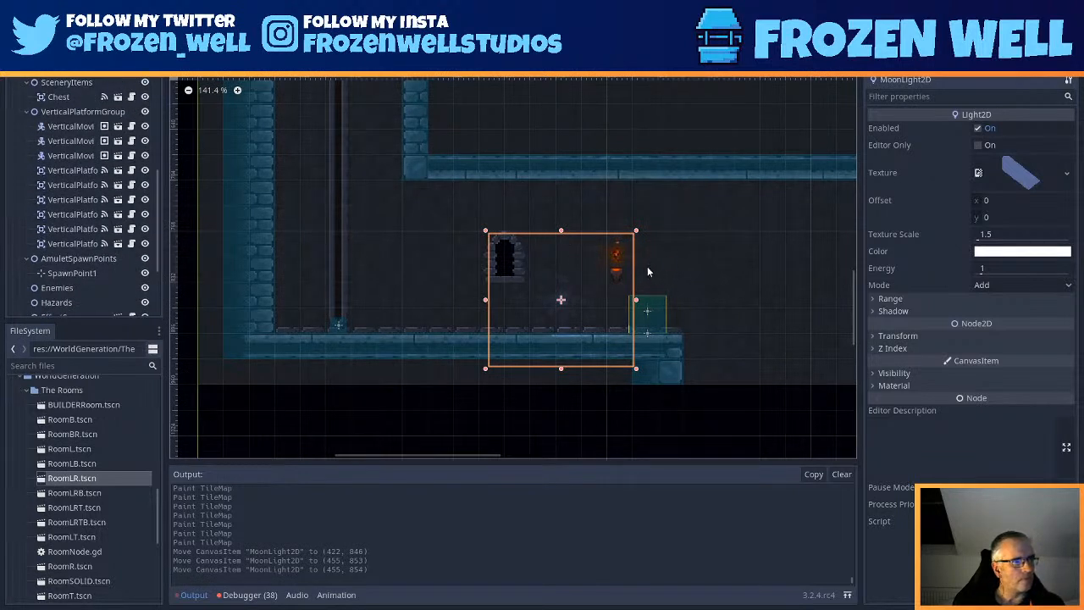
{"action": "left_click", "coordinate": [625, 272]}
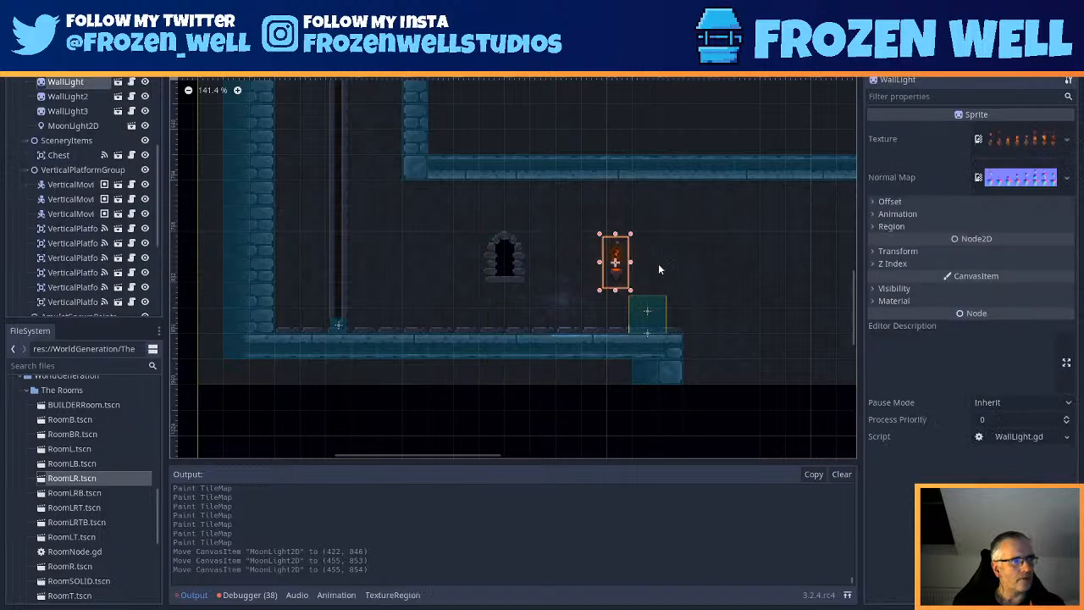
{"action": "left_click_drag", "start_coordinate": [619, 277], "coordinate": [565, 299]}
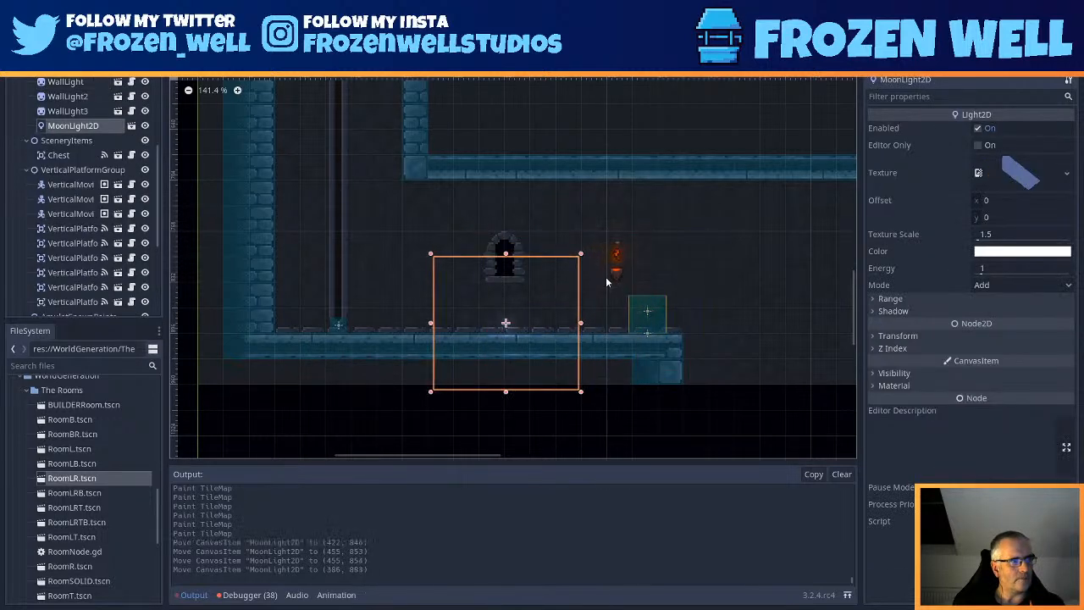
{"action": "left_click", "coordinate": [615, 275]}
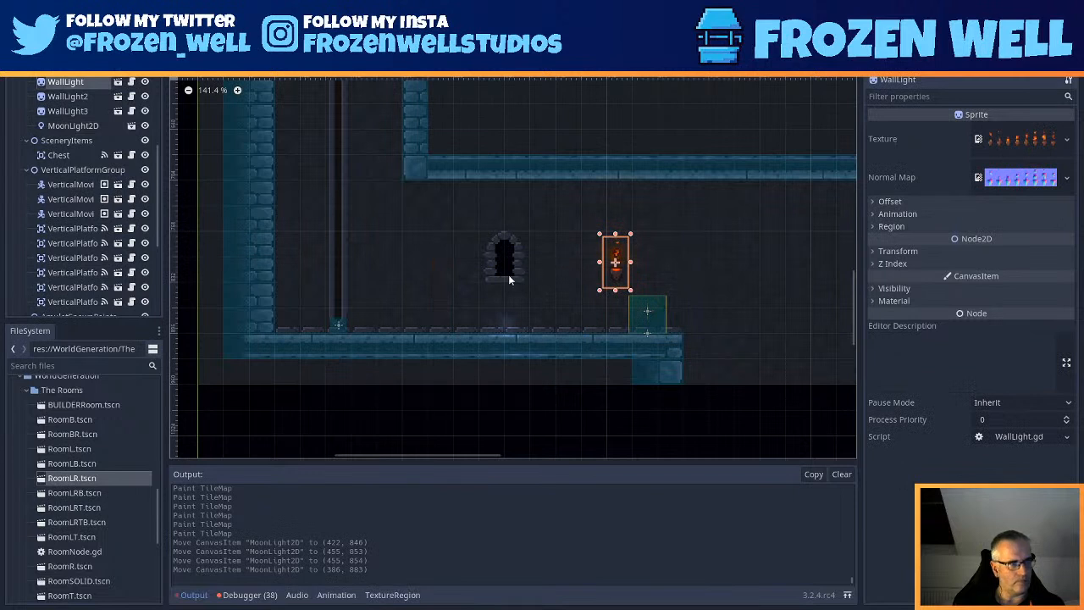
{"action": "left_click", "coordinate": [519, 315]}
{"action": "key", "text": "ctrl+z"}
{"action": "key", "text": "ctrl+z"}
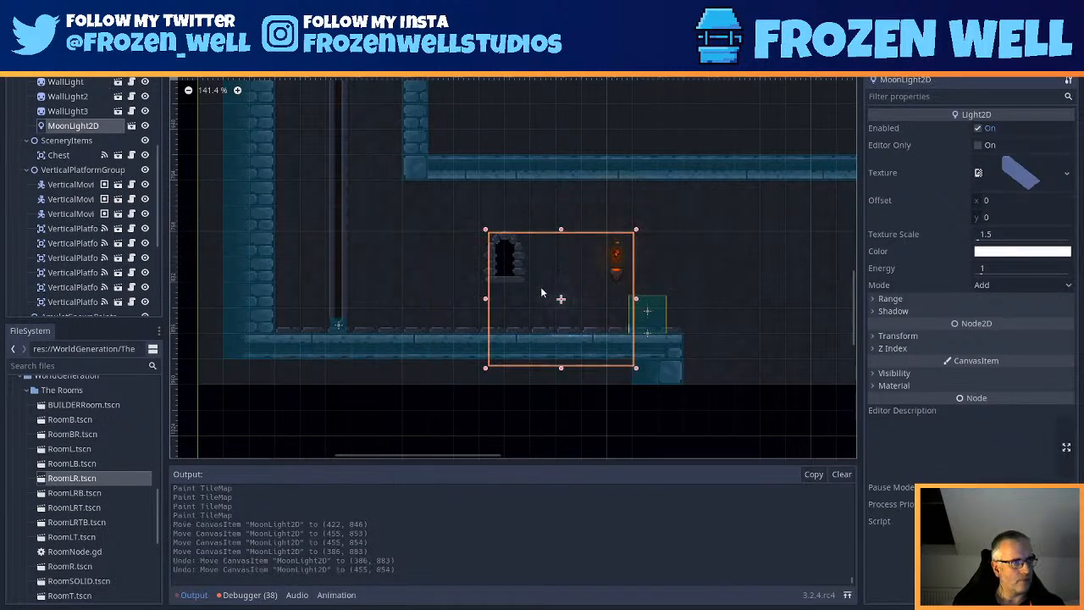
{"action": "key", "text": "ctrl+shift+z"}
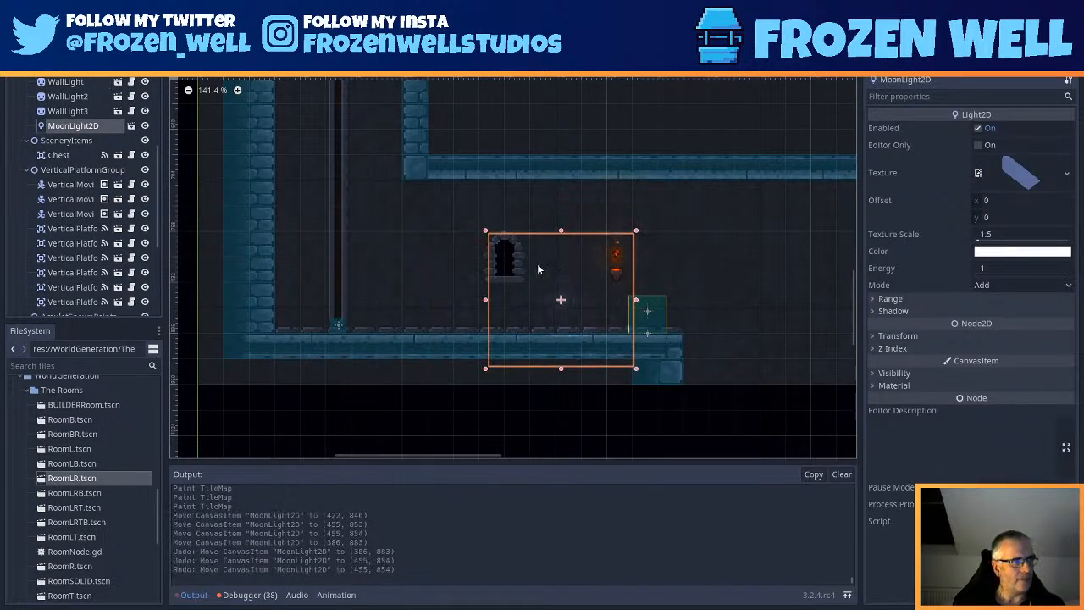
- Save the scene and instance CeilingSlimeDrip.tscn as a child of room 1's Hazards node
{"action": "key", "text": "ctrl+s"}
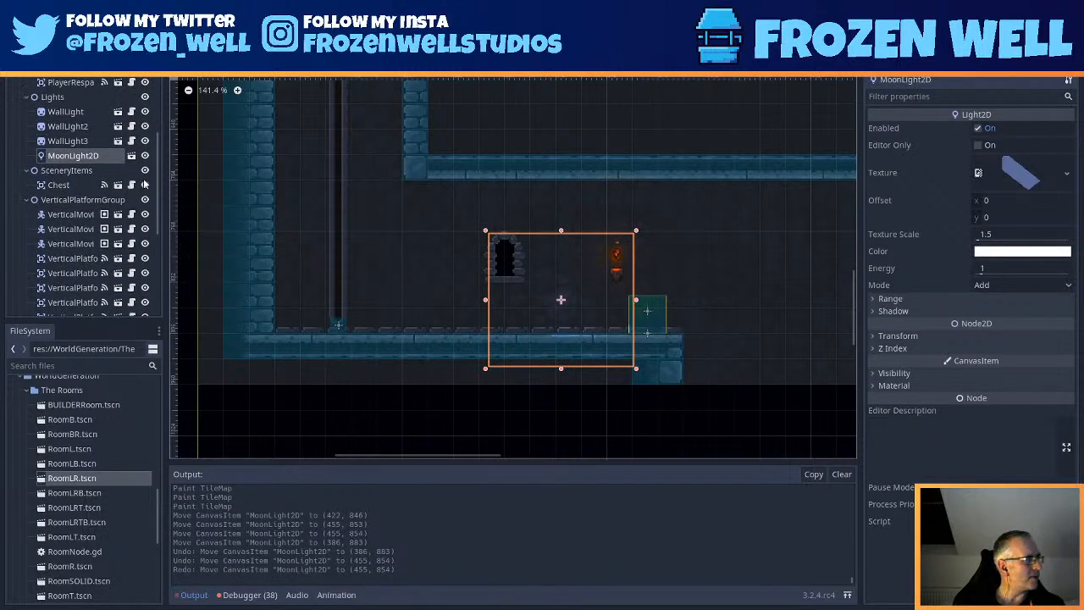
{"action": "scroll", "coordinate": [122, 173], "scroll_direction": "up", "scroll_amount": 5}
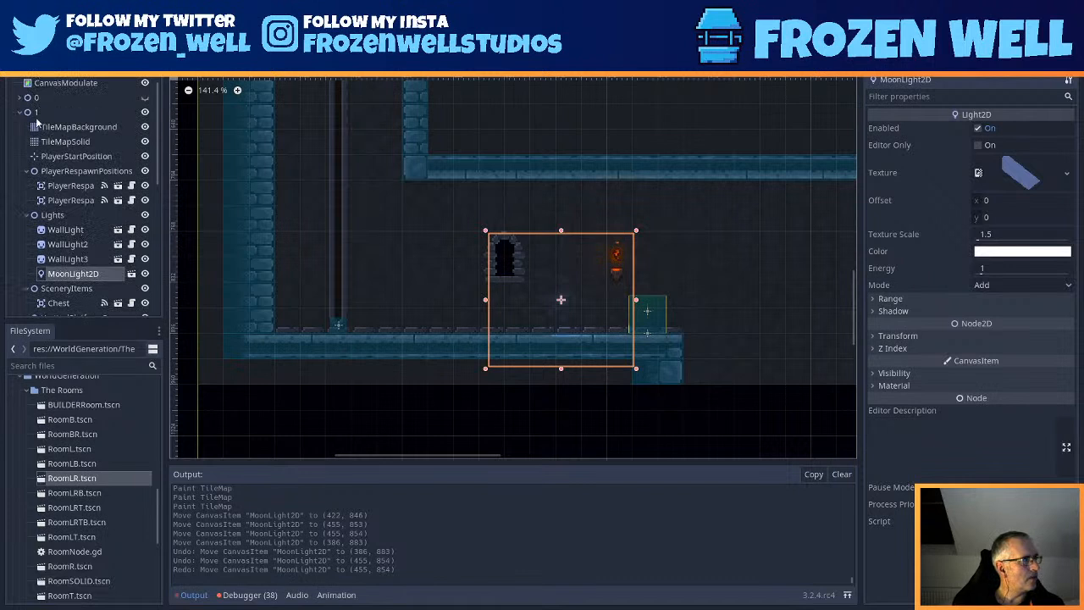
{"action": "scroll", "coordinate": [76, 188], "scroll_direction": "down", "scroll_amount": 4}
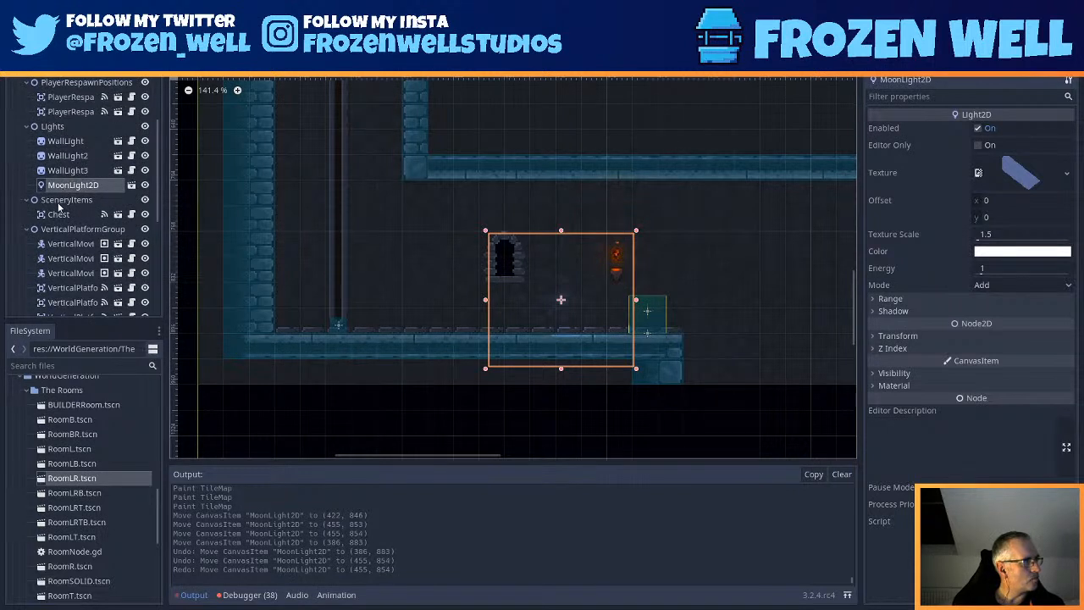
{"action": "scroll", "coordinate": [58, 202], "scroll_direction": "down", "scroll_amount": 6}
{"action": "scroll", "coordinate": [60, 203], "scroll_direction": "down", "scroll_amount": 1}
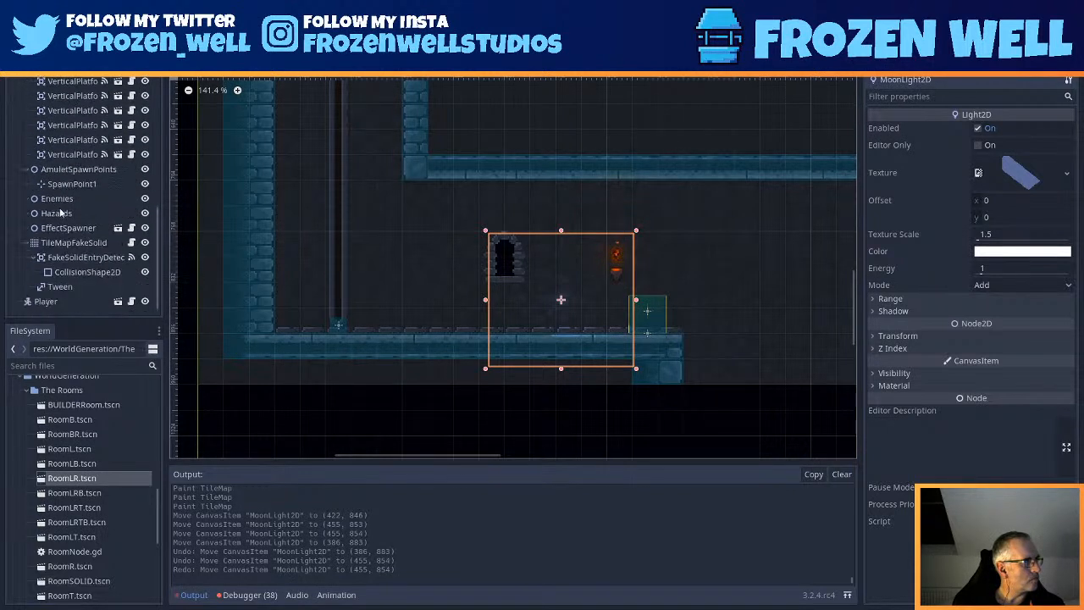
{"action": "left_click", "coordinate": [57, 212]}
{"action": "key", "text": "ctrl+shift+a"}
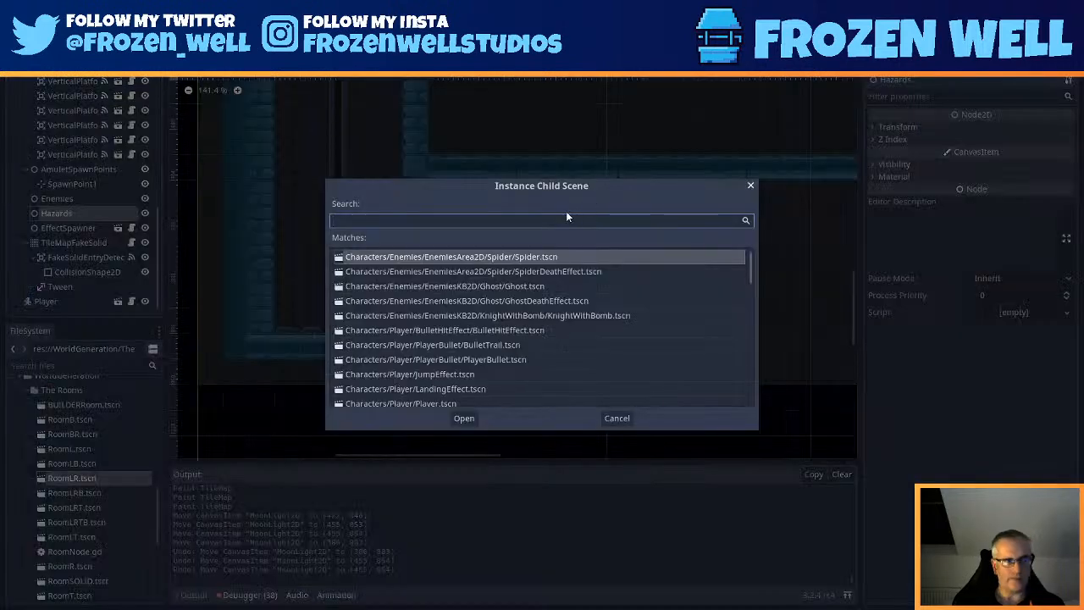
{"action": "type", "text": "slime"}
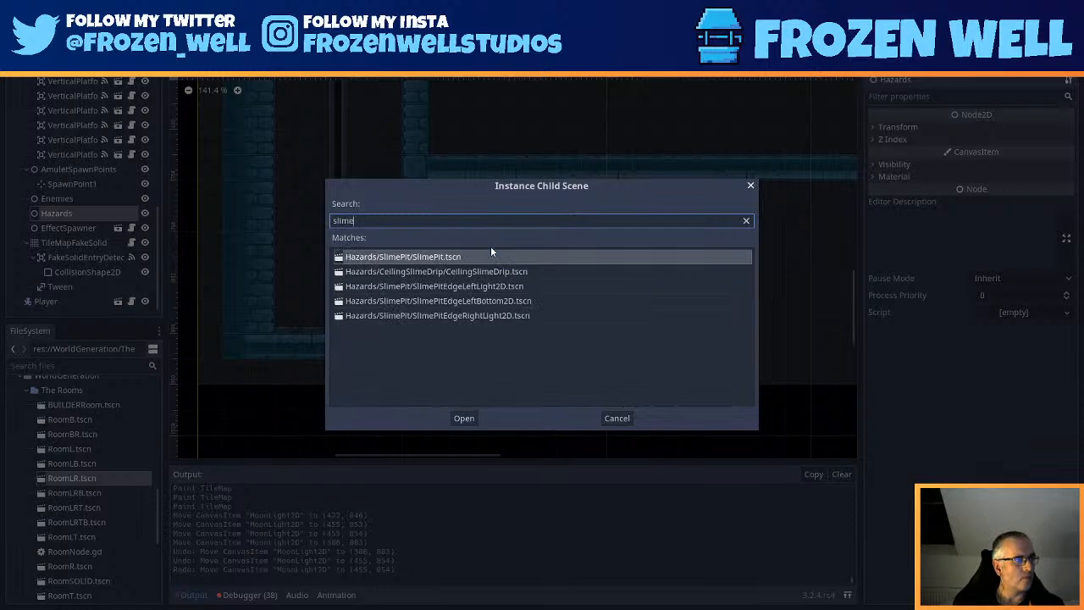
{"action": "double_click", "coordinate": [488, 272]}
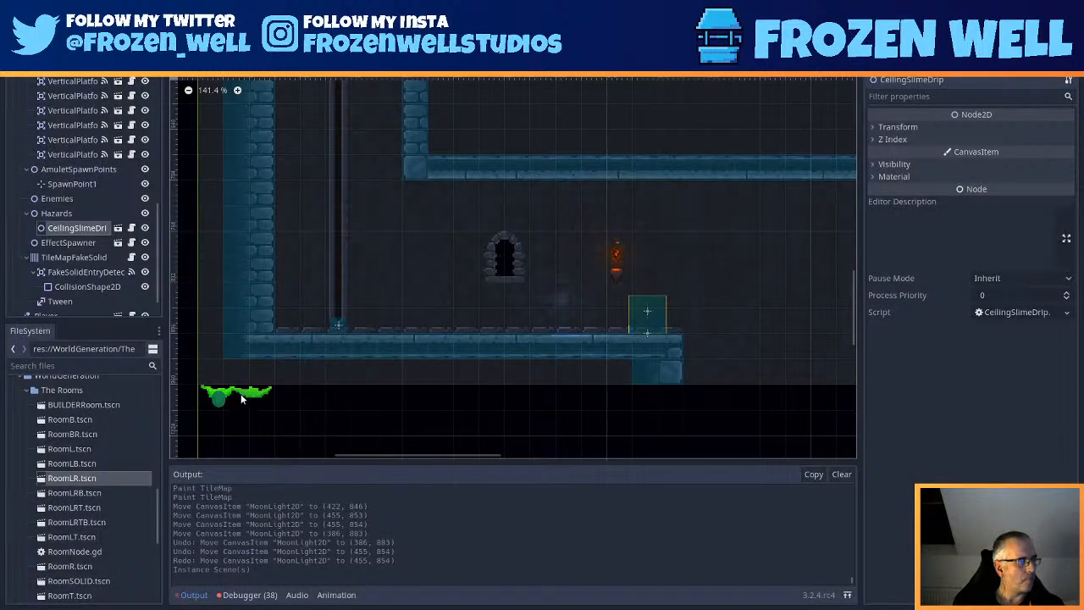
- Move the CeilingSlimeDrip onto the lower corridor's ceiling above the wall light, at (499, -275)
{"action": "left_click_drag", "start_coordinate": [238, 393], "coordinate": [634, 164]}
{"action": "scroll", "coordinate": [667, 191], "scroll_direction": "up", "scroll_amount": 5}
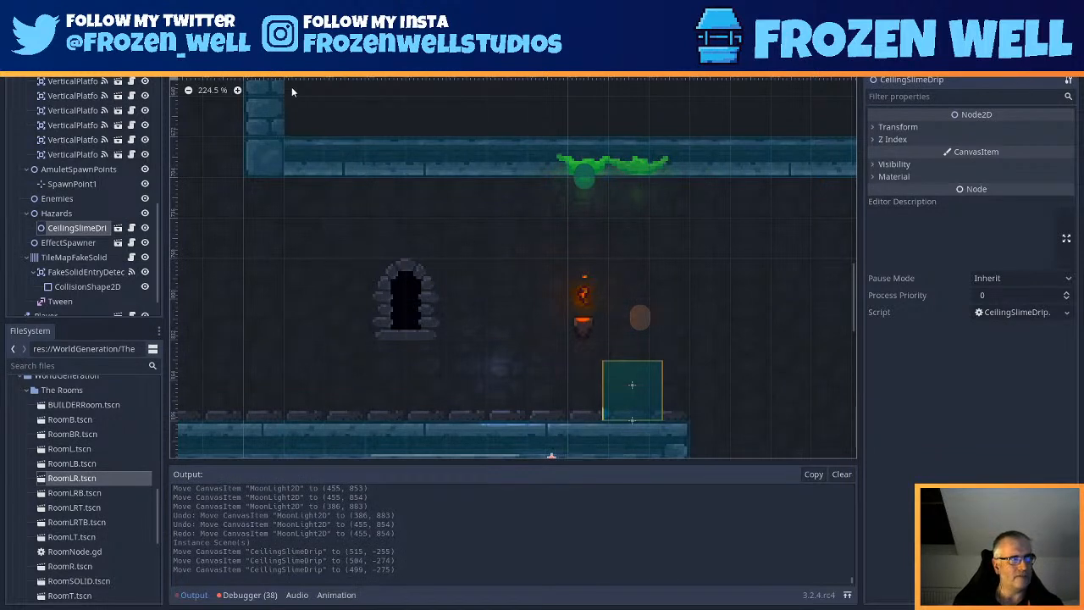
{"action": "scroll", "coordinate": [645, 241], "scroll_direction": "down", "scroll_amount": 1}
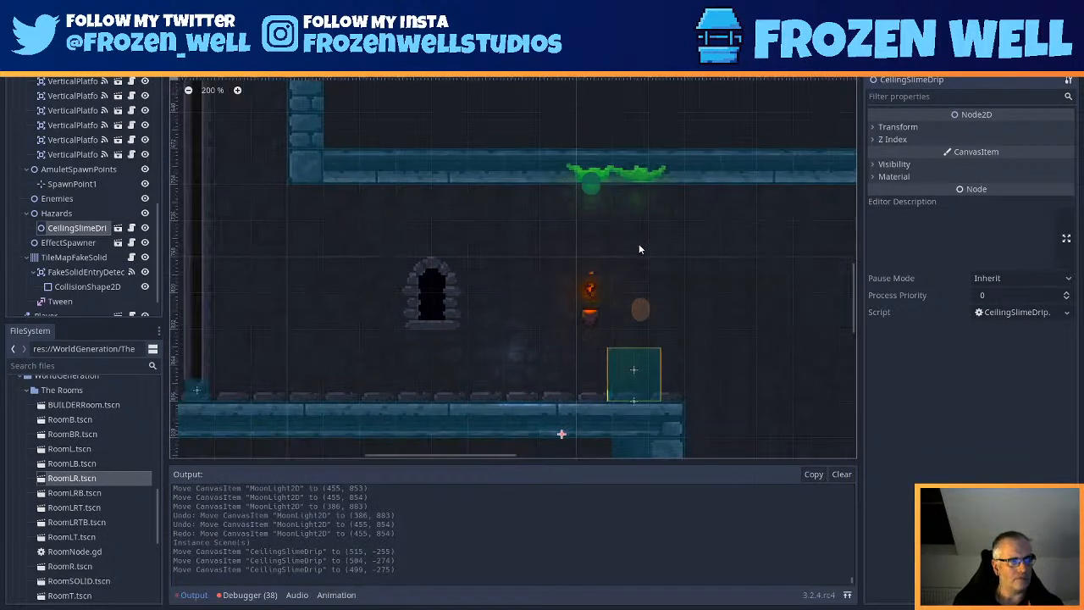
{"action": "scroll", "coordinate": [641, 248], "scroll_direction": "down", "scroll_amount": 1}
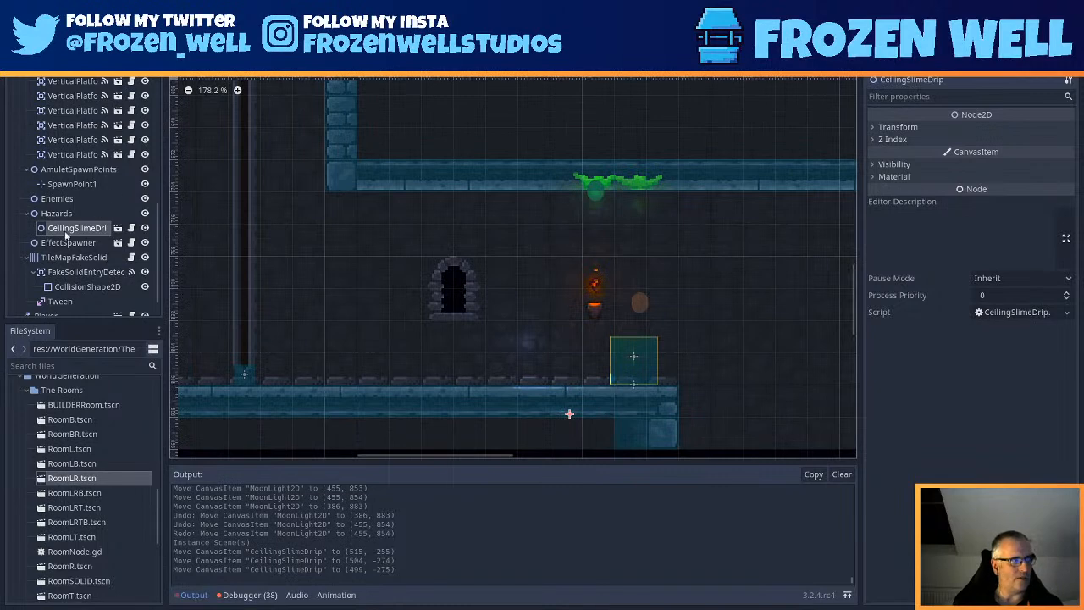
{"action": "scroll", "coordinate": [649, 266], "scroll_direction": "up", "scroll_amount": 4}
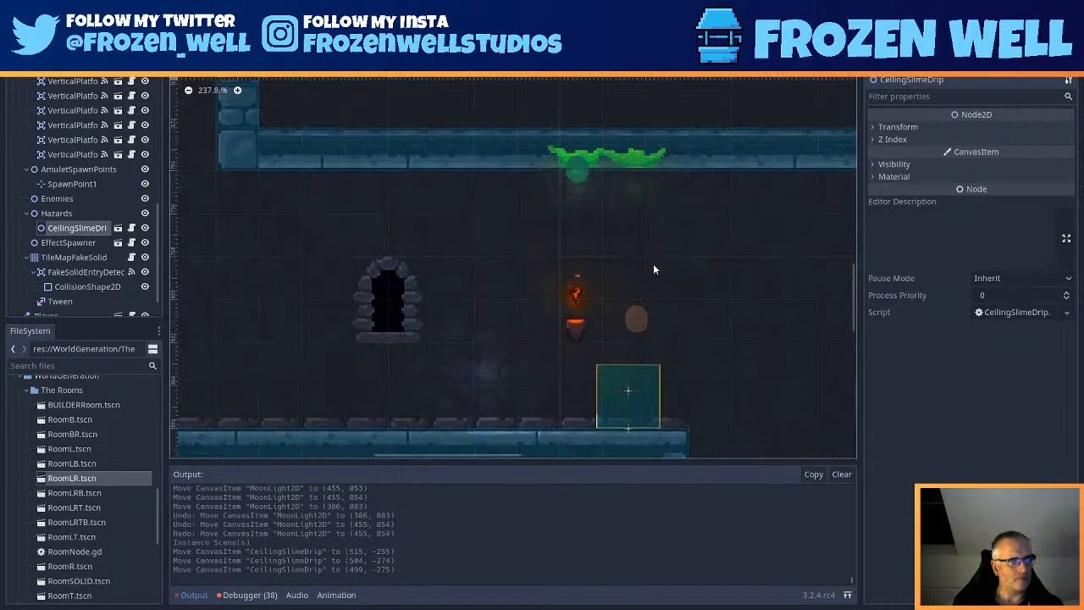
- Nudge the CeilingSlimeDrip to (495, -272) so it lines up with the ceiling's underside
{"action": "key", "text": "Left"}
{"action": "key", "text": "Up"}
{"action": "key", "text": "Up"}
{"action": "key", "text": "shift+Up"}
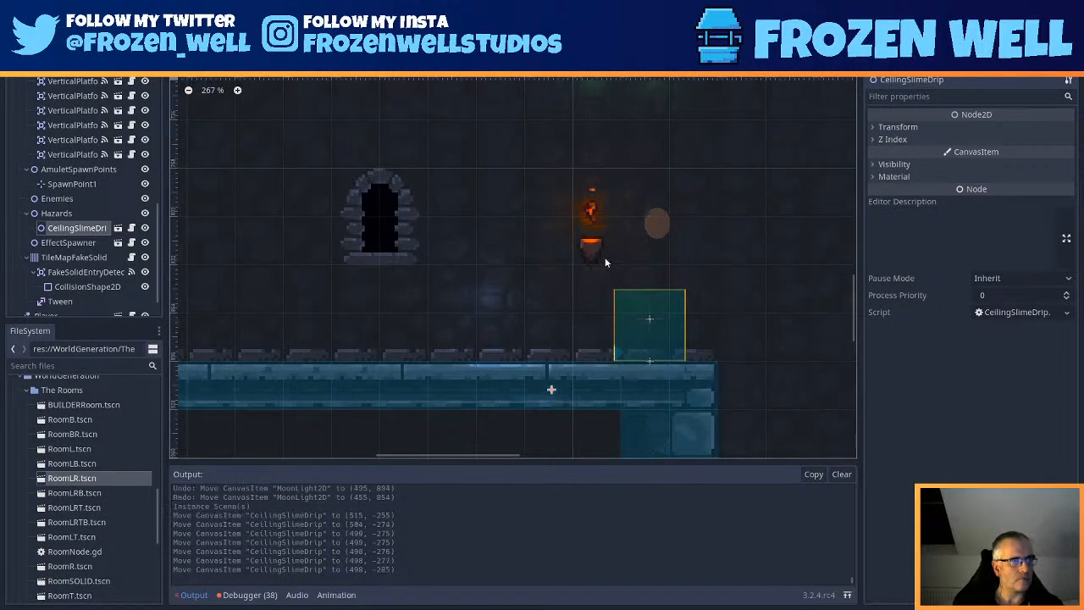
{"action": "middle_click_drag", "start_coordinate": [605, 244], "coordinate": [599, 325]}
{"action": "key", "text": "Down"}
{"action": "key", "text": "Down"}
{"action": "key", "text": "Down"}
{"action": "key", "text": "Down"}
{"action": "key", "text": "Down"}
{"action": "key", "text": "Down"}
{"action": "key", "text": "Down"}
{"action": "key", "text": "Down"}
{"action": "key", "text": "Down"}
{"action": "key", "text": "Down"}
{"action": "key", "text": "Down"}
{"action": "key", "text": "Down"}
{"action": "key", "text": "Down"}
{"action": "key", "text": "Left"}
{"action": "key", "text": "Left"}
{"action": "key", "text": "Left"}
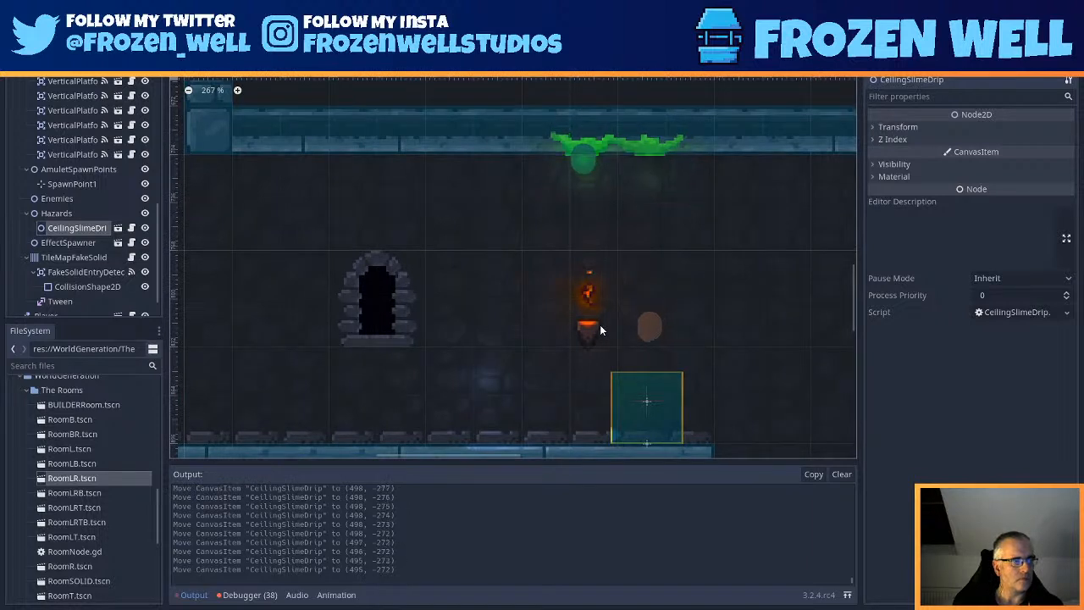
{"action": "middle_click_drag", "start_coordinate": [628, 384], "coordinate": [622, 273]}
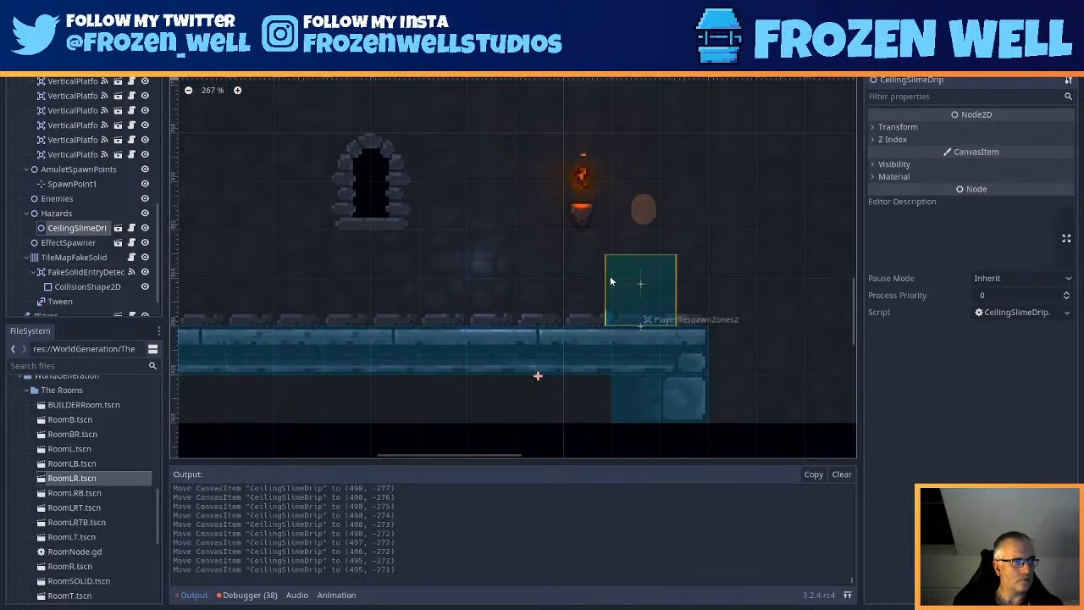
{"action": "scroll", "coordinate": [578, 329], "scroll_direction": "up", "scroll_amount": 5}
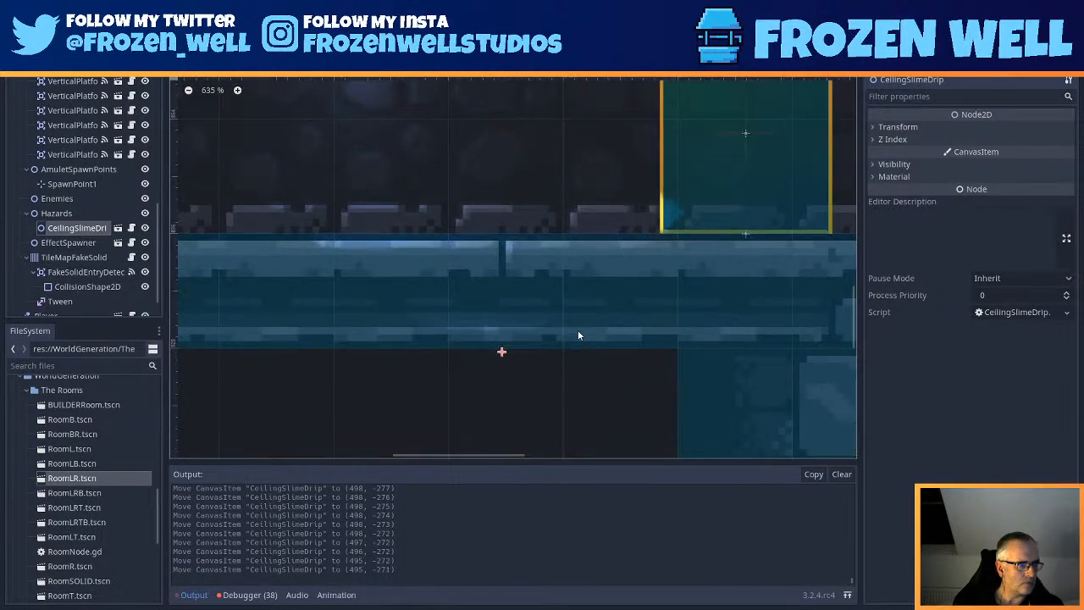
{"action": "scroll", "coordinate": [671, 325], "scroll_direction": "down", "scroll_amount": 1}
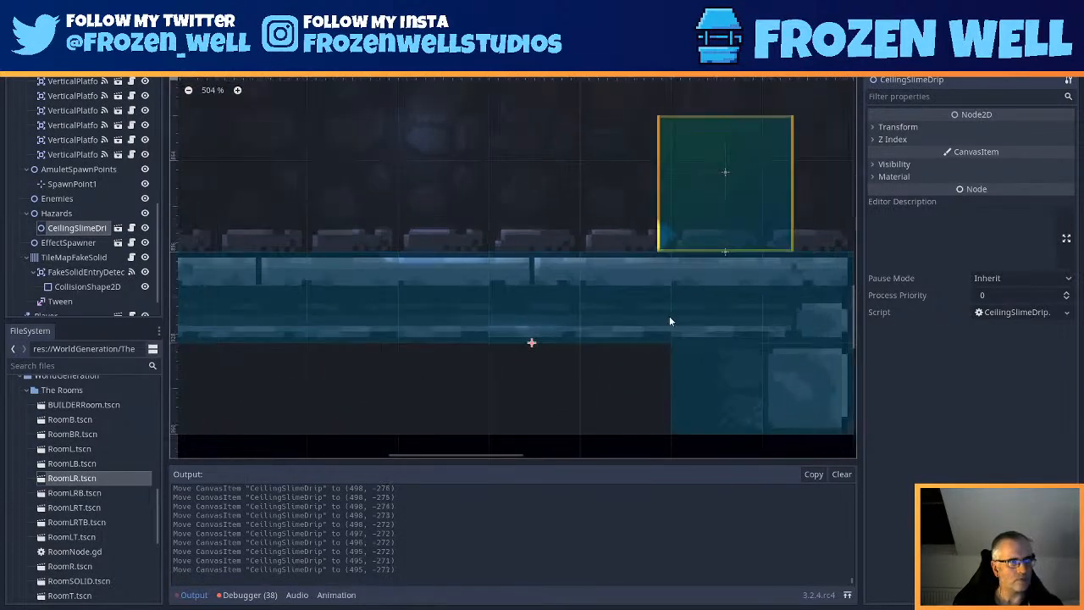
{"action": "scroll", "coordinate": [671, 325], "scroll_direction": "down", "scroll_amount": 7}
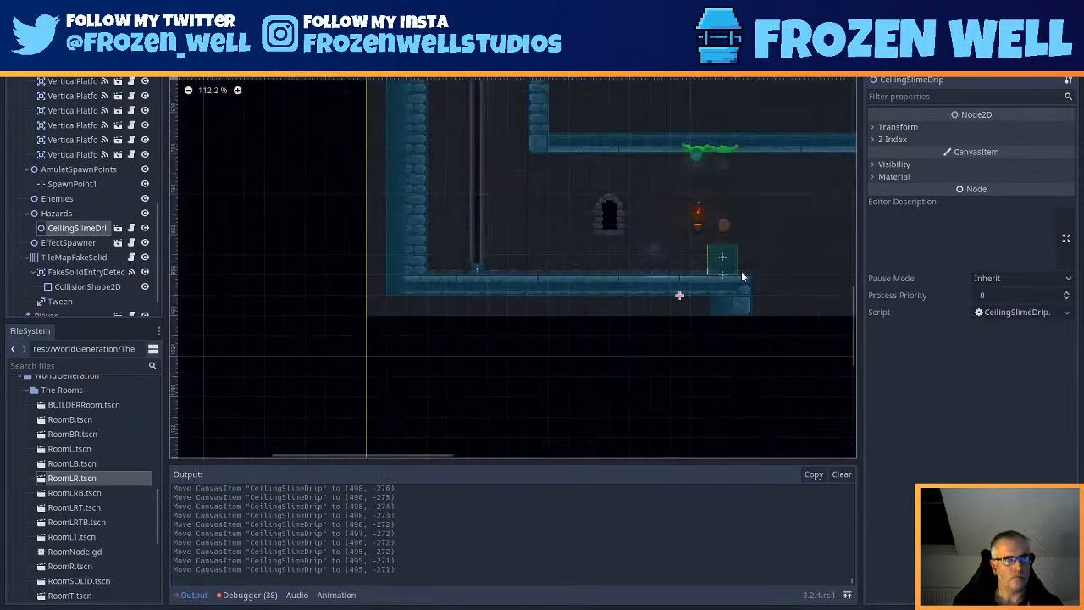
- Move the Player from the neighbouring area to (427, 874), on the corridor floor beside the arched window
{"action": "middle_click_drag", "start_coordinate": [742, 277], "coordinate": [554, 316]}
{"action": "left_click", "coordinate": [785, 401]}
{"action": "middle_click_drag", "start_coordinate": [807, 394], "coordinate": [594, 403]}
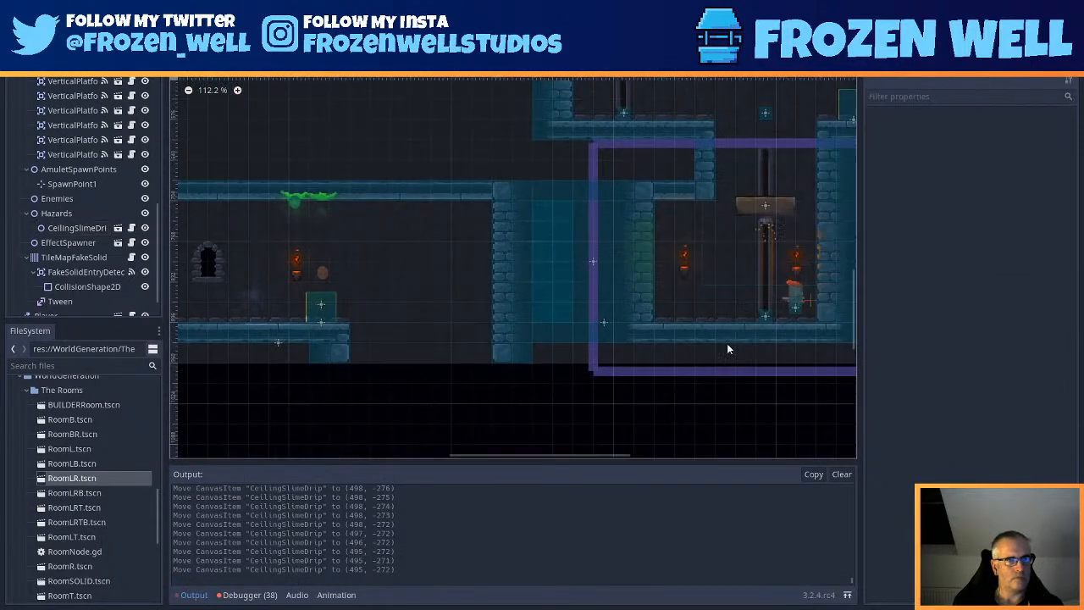
{"action": "left_click_drag", "start_coordinate": [794, 298], "coordinate": [234, 301]}
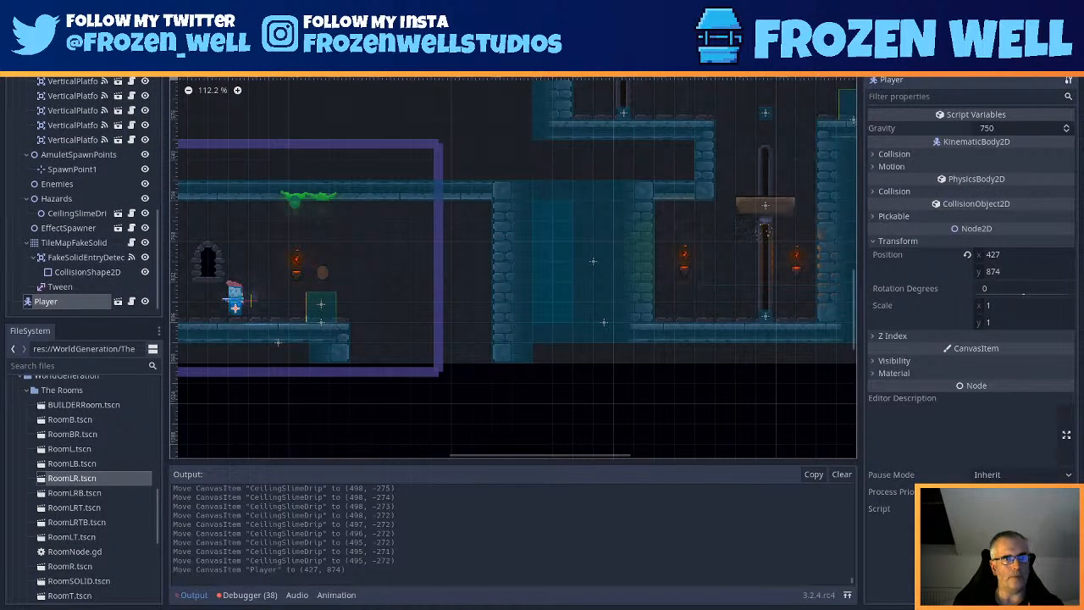
- Save the scene, playtest walking under the dripping ceiling slime and back, and close the game
{"action": "key", "text": "ctrl+s"}
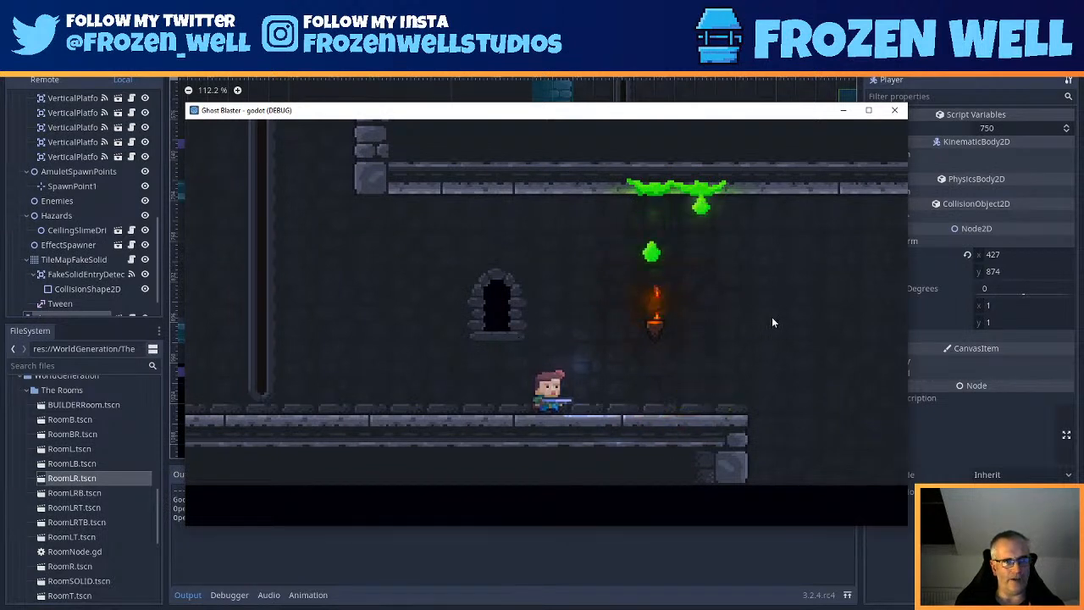
{"action": "key", "text": "Right"}
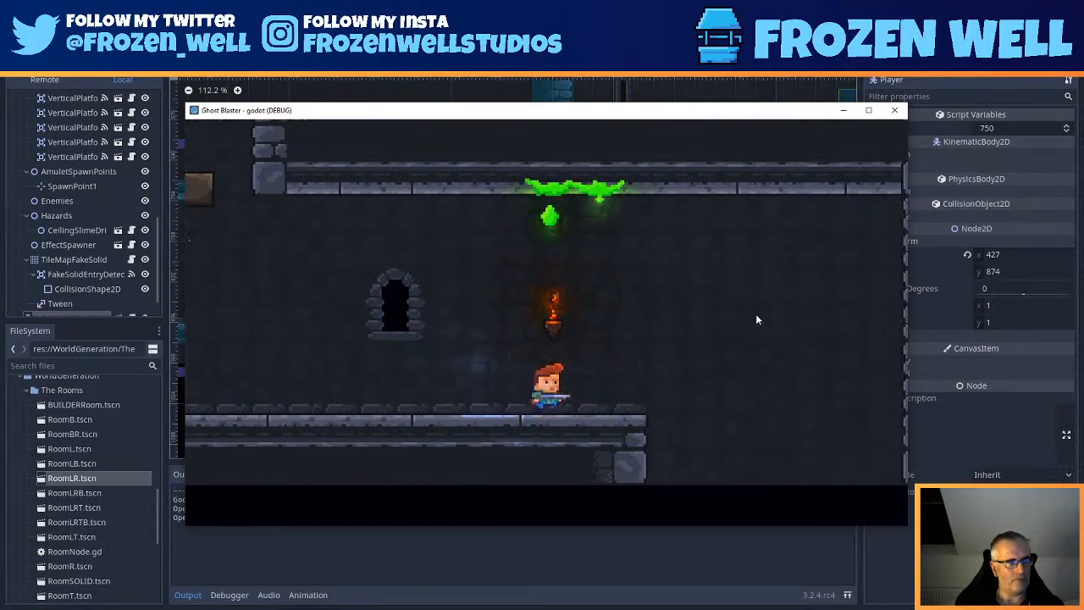
{"action": "key", "text": "Left"}
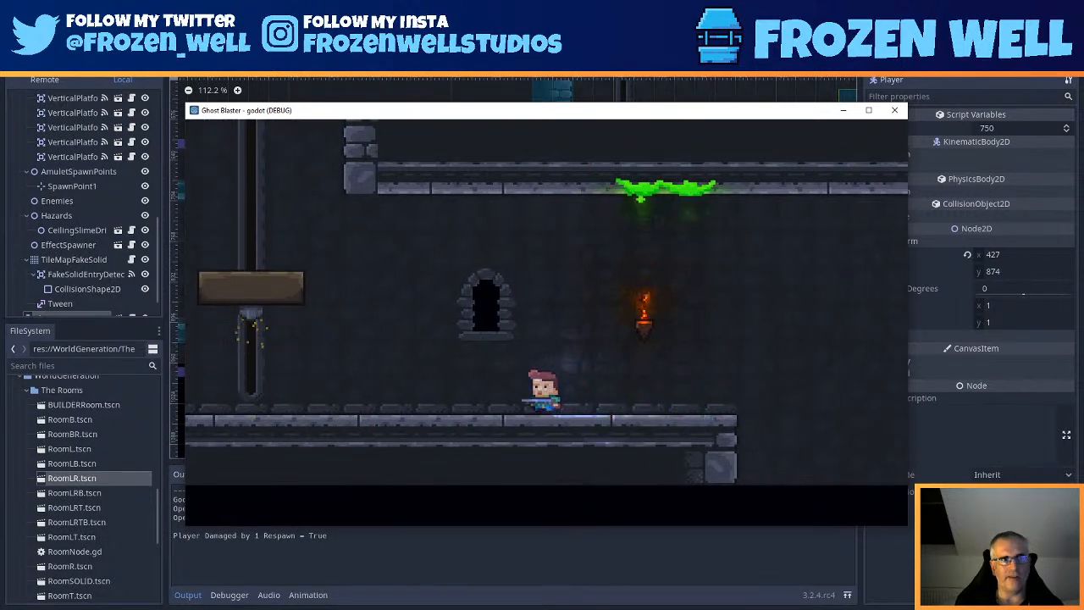
{"action": "left_click", "coordinate": [895, 110]}
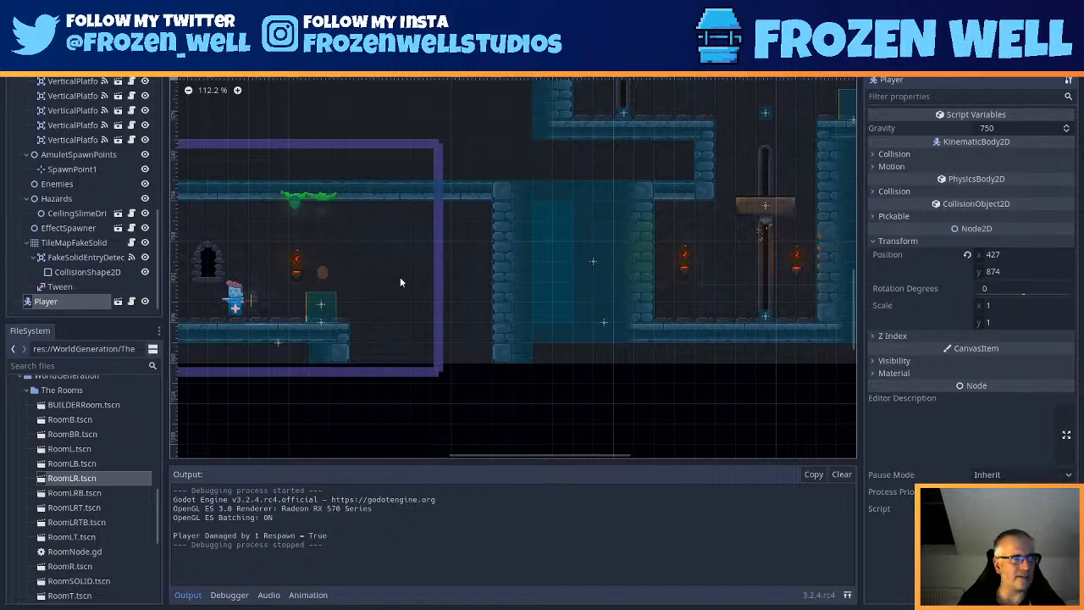
- Move the WallLight from under the ceiling slime to (272, 800), between the long lift and the arched window
{"action": "middle_click_drag", "start_coordinate": [358, 315], "coordinate": [502, 304]}
{"action": "middle_click_drag", "start_coordinate": [446, 351], "coordinate": [550, 368]}
{"action": "scroll", "coordinate": [505, 319], "scroll_direction": "up", "scroll_amount": 3}
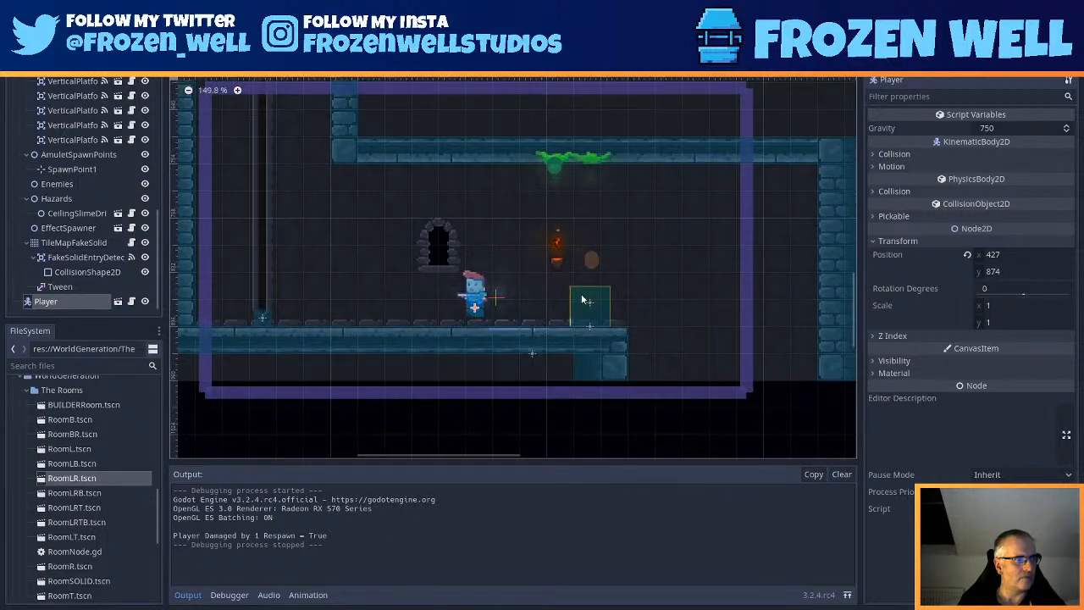
{"action": "left_click", "coordinate": [596, 157]}
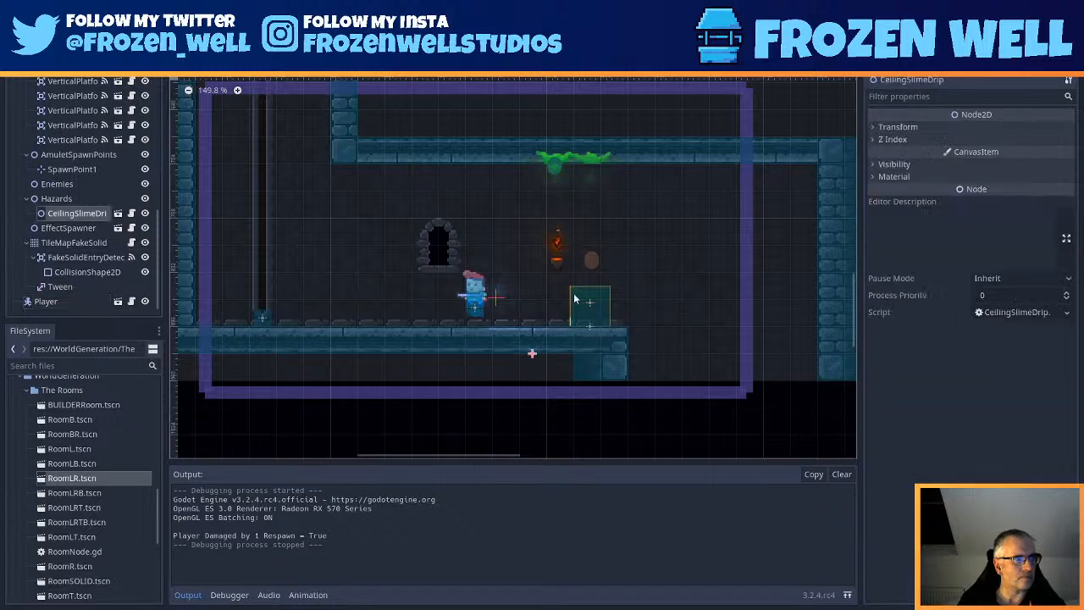
{"action": "left_click", "coordinate": [608, 300]}
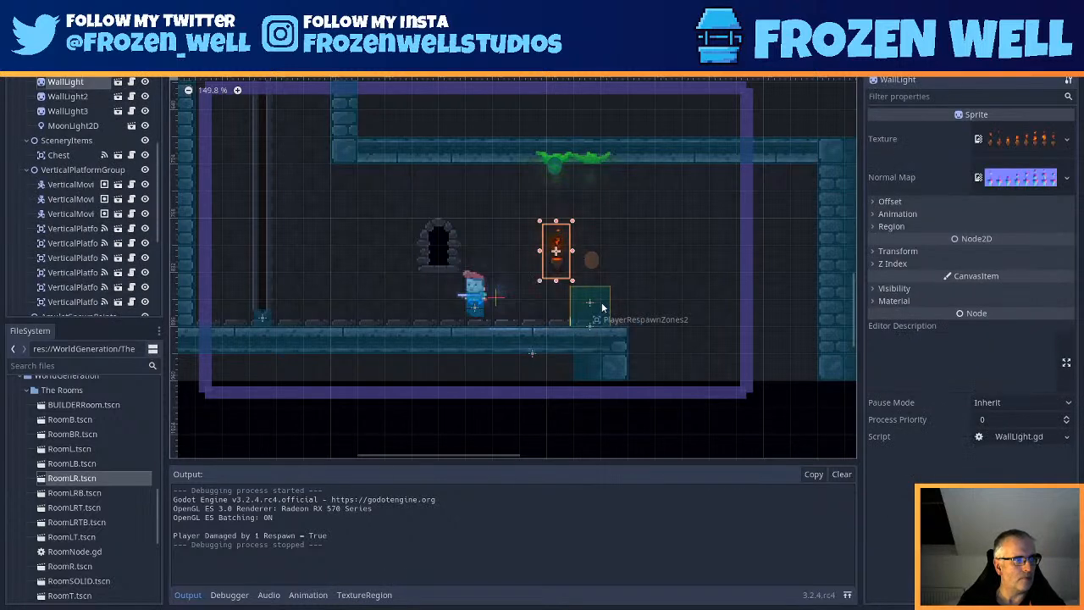
{"action": "key", "text": "Down"}
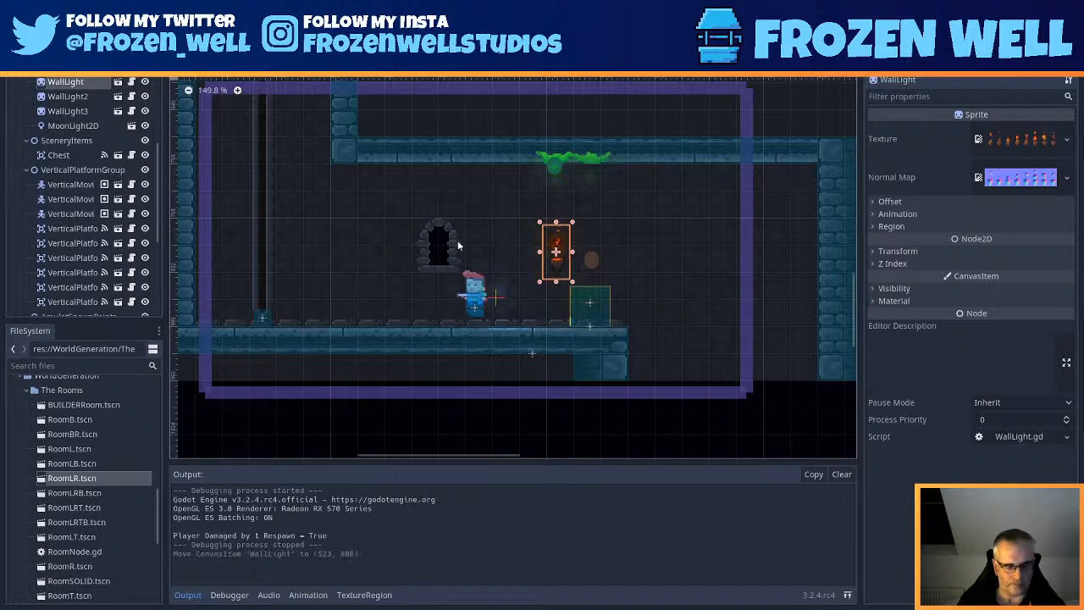
{"action": "key", "text": "Left"}
{"action": "key", "text": "Left"}
{"action": "key", "text": "Left"}
{"action": "key", "text": "Left"}
{"action": "key", "text": "Left"}
{"action": "key", "text": "Left"}
{"action": "key", "text": "Left"}
{"action": "key", "text": "Left"}
{"action": "key", "text": "Left"}
{"action": "key", "text": "Left"}
{"action": "key", "text": "Left"}
{"action": "key", "text": "Left"}
{"action": "key", "text": "Left"}
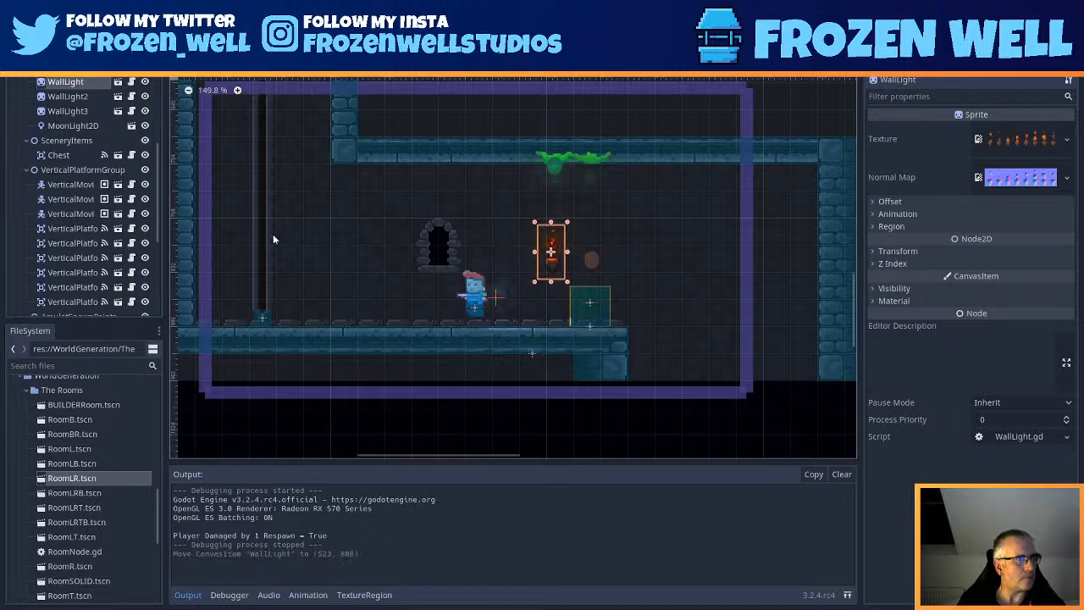
{"action": "key", "text": "Left"}
{"action": "key", "text": "Left"}
{"action": "key", "text": "Left"}
{"action": "key", "text": "Left"}
{"action": "key", "text": "Left"}
{"action": "key", "text": "Left"}
{"action": "key", "text": "Left"}
{"action": "key", "text": "Left"}
{"action": "key", "text": "Left"}
{"action": "key", "text": "Left"}
{"action": "key", "text": "Left"}
{"action": "key", "text": "Left"}
{"action": "key", "text": "Left"}
{"action": "key", "text": "Left"}
{"action": "key", "text": "Left"}
{"action": "key", "text": "Left"}
{"action": "key", "text": "Left"}
{"action": "key", "text": "Left"}
{"action": "key", "text": "Left"}
{"action": "key", "text": "Left"}
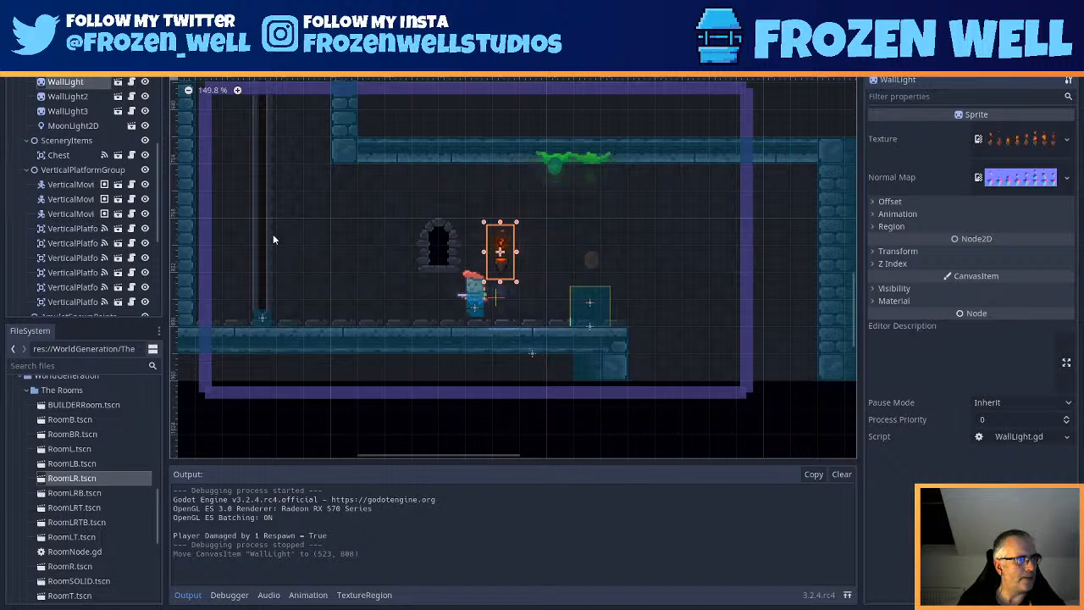
{"action": "key", "text": "Left"}
{"action": "key", "text": "Left"}
{"action": "key", "text": "Left"}
{"action": "key", "text": "Left"}
{"action": "key", "text": "Left"}
{"action": "key", "text": "Left"}
{"action": "key", "text": "Left"}
{"action": "key", "text": "Left"}
{"action": "key", "text": "Left"}
{"action": "key", "text": "Left"}
{"action": "key", "text": "Left"}
{"action": "key", "text": "Left"}
{"action": "key", "text": "Left"}
{"action": "key", "text": "Left"}
{"action": "key", "text": "Left"}
{"action": "key", "text": "Left"}
{"action": "key", "text": "Left"}
{"action": "key", "text": "Left"}
{"action": "key", "text": "Left"}
{"action": "key", "text": "Left"}
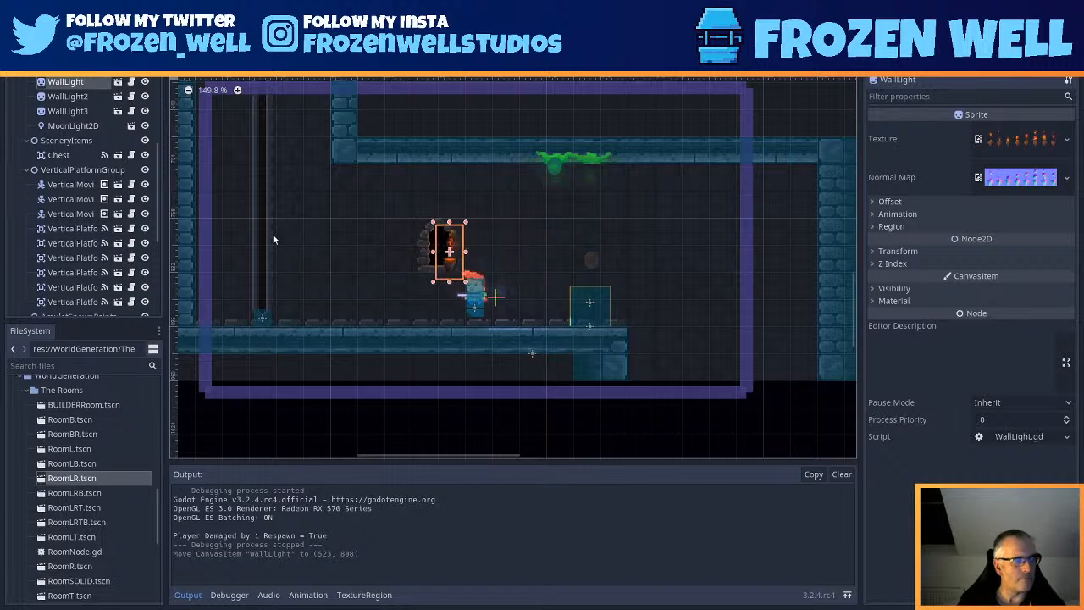
{"action": "key", "text": "Left"}
{"action": "key", "text": "Left"}
{"action": "key", "text": "Left"}
{"action": "key", "text": "Left"}
{"action": "key", "text": "Left"}
{"action": "key", "text": "Left"}
{"action": "key", "text": "Left"}
{"action": "key", "text": "Left"}
{"action": "key", "text": "Left"}
{"action": "key", "text": "Left"}
{"action": "key", "text": "Left"}
{"action": "key", "text": "Left"}
{"action": "key", "text": "Left"}
{"action": "key", "text": "Left"}
{"action": "key", "text": "Left"}
{"action": "key", "text": "Left"}
{"action": "key", "text": "Left"}
{"action": "key", "text": "Left"}
{"action": "key", "text": "Left"}
{"action": "key", "text": "Left"}
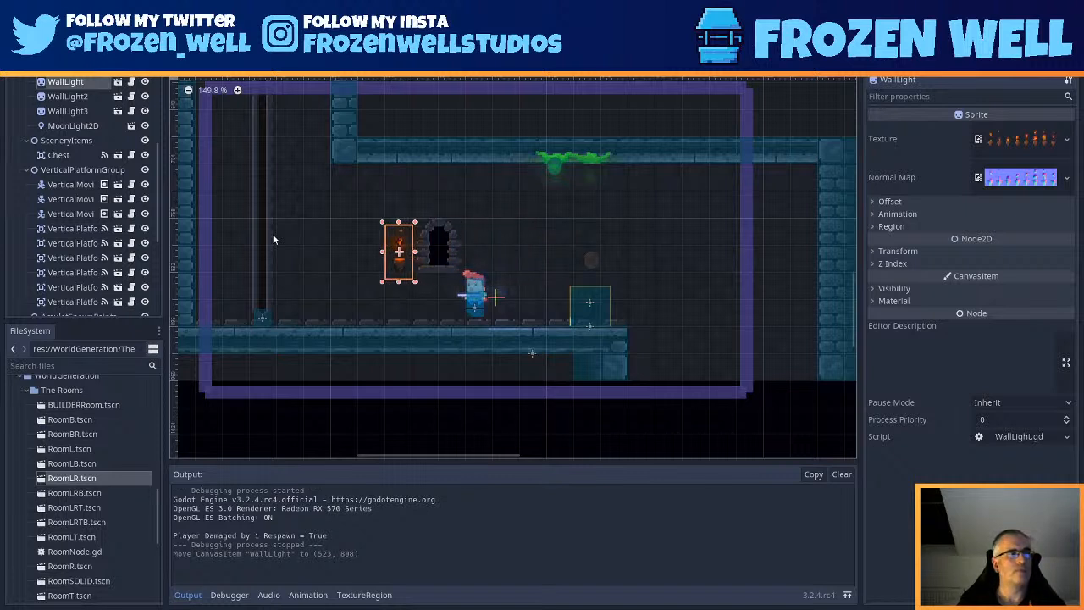
{"action": "key", "text": "Left"}
{"action": "key", "text": "Left"}
{"action": "key", "text": "Left"}
{"action": "key", "text": "Left"}
{"action": "key", "text": "Left"}
{"action": "key", "text": "Left"}
{"action": "key", "text": "Left"}
{"action": "key", "text": "Left"}
{"action": "key", "text": "Left"}
{"action": "key", "text": "Left"}
{"action": "key", "text": "Left"}
{"action": "key", "text": "Left"}
{"action": "key", "text": "Left"}
{"action": "key", "text": "Left"}
{"action": "key", "text": "Left"}
{"action": "key", "text": "Left"}
{"action": "key", "text": "Left"}
{"action": "key", "text": "Left"}
{"action": "key", "text": "Left"}
{"action": "key", "text": "Left"}
{"action": "key", "text": "Up"}
{"action": "key", "text": "Up"}
{"action": "key", "text": "Up"}
{"action": "key", "text": "Up"}
{"action": "key", "text": "Up"}
{"action": "key", "text": "Up"}
{"action": "key", "text": "Up"}
{"action": "key", "text": "Up"}
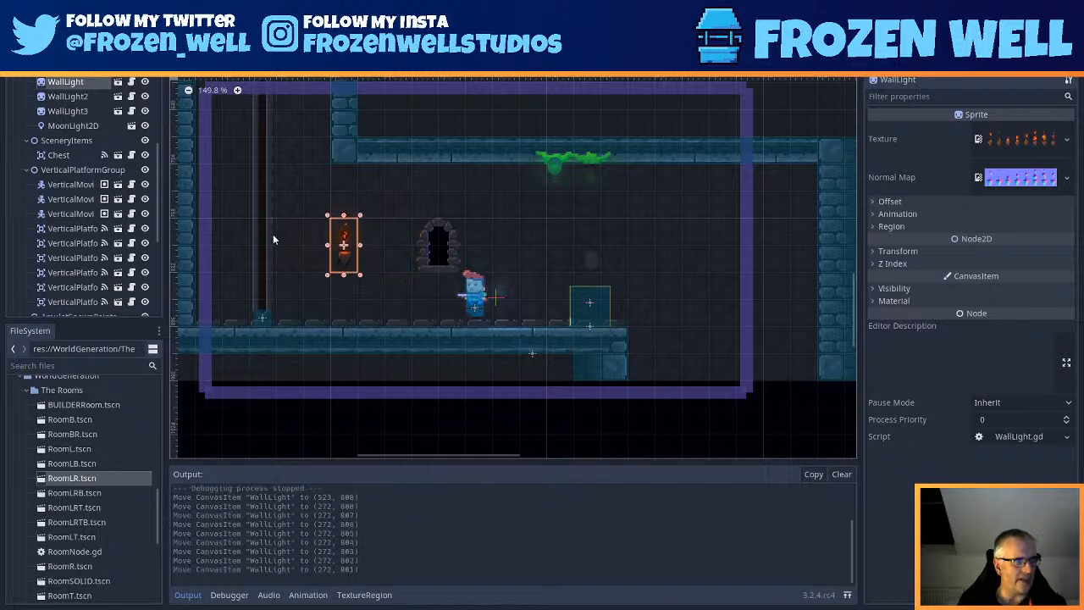
- Duplicate the WallLight and place the copy at (761, 806), on the wall above the gap at the corridor's far end
{"action": "scroll", "coordinate": [471, 251], "scroll_direction": "down", "scroll_amount": 4}
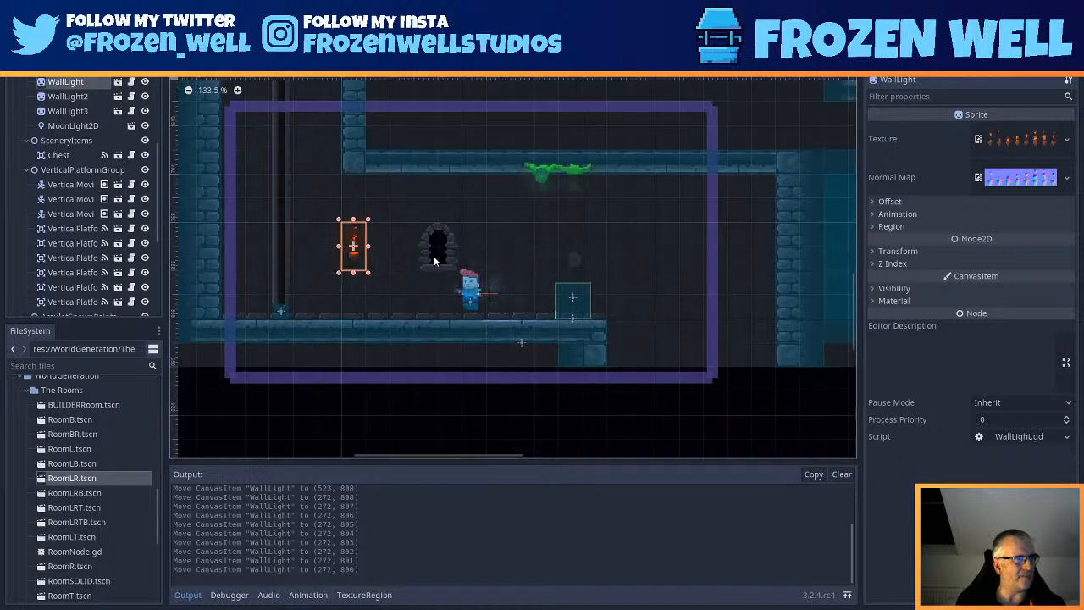
{"action": "middle_click_drag", "start_coordinate": [517, 240], "coordinate": [641, 290]}
{"action": "scroll", "coordinate": [562, 282], "scroll_direction": "down", "scroll_amount": 2}
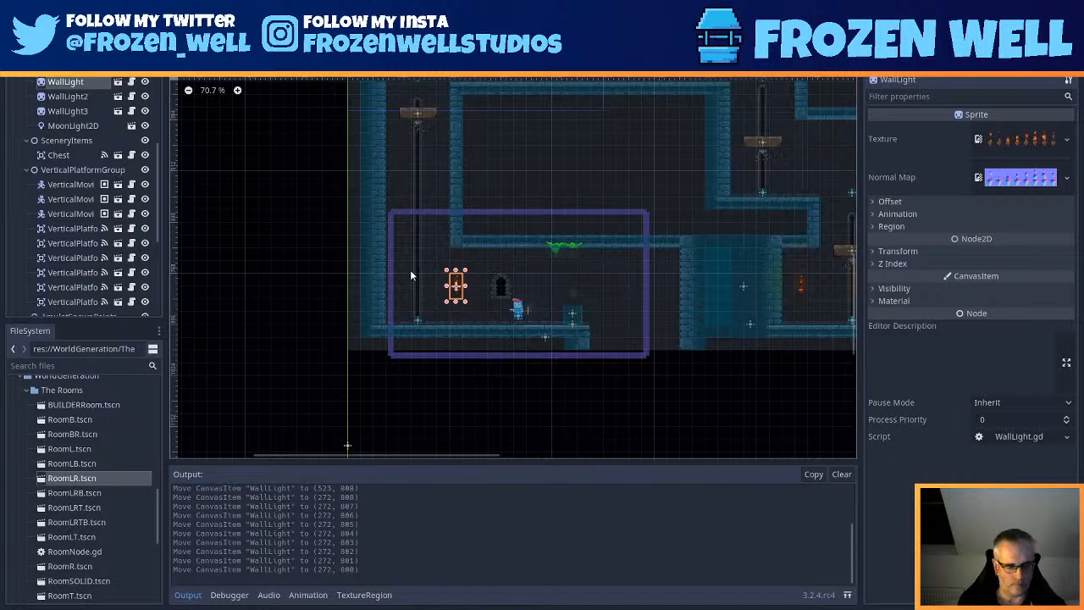
{"action": "key", "text": "ctrl+d"}
{"action": "left_click_drag", "start_coordinate": [457, 288], "coordinate": [653, 290]}
{"action": "scroll", "coordinate": [652, 289], "scroll_direction": "up", "scroll_amount": 5}
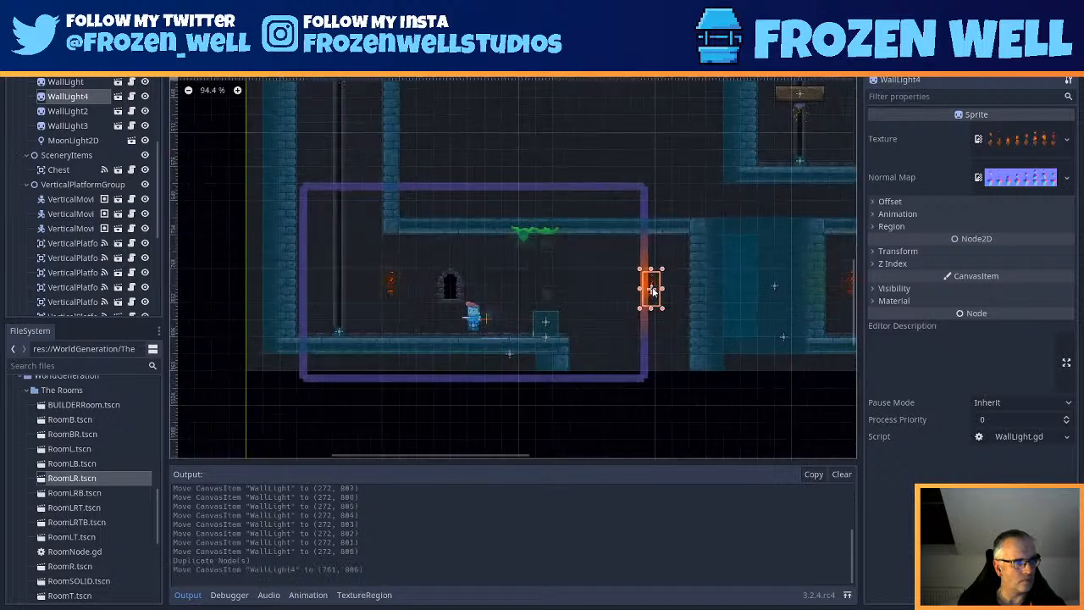
- Nudge WallLight4 at the corridor's far end to (752, 800) and save the scene
{"action": "key", "text": "Up"}
{"action": "key", "text": "Left"}
{"action": "key", "text": "Left"}
{"action": "key", "text": "Left"}
{"action": "key", "text": "Left"}
{"action": "key", "text": "Left"}
{"action": "key", "text": "Left"}
{"action": "key", "text": "Left"}
{"action": "key", "text": "Left"}
{"action": "key", "text": "Up"}
{"action": "key", "text": "Up"}
{"action": "key", "text": "Up"}
{"action": "key", "text": "Up"}
{"action": "key", "text": "Up"}
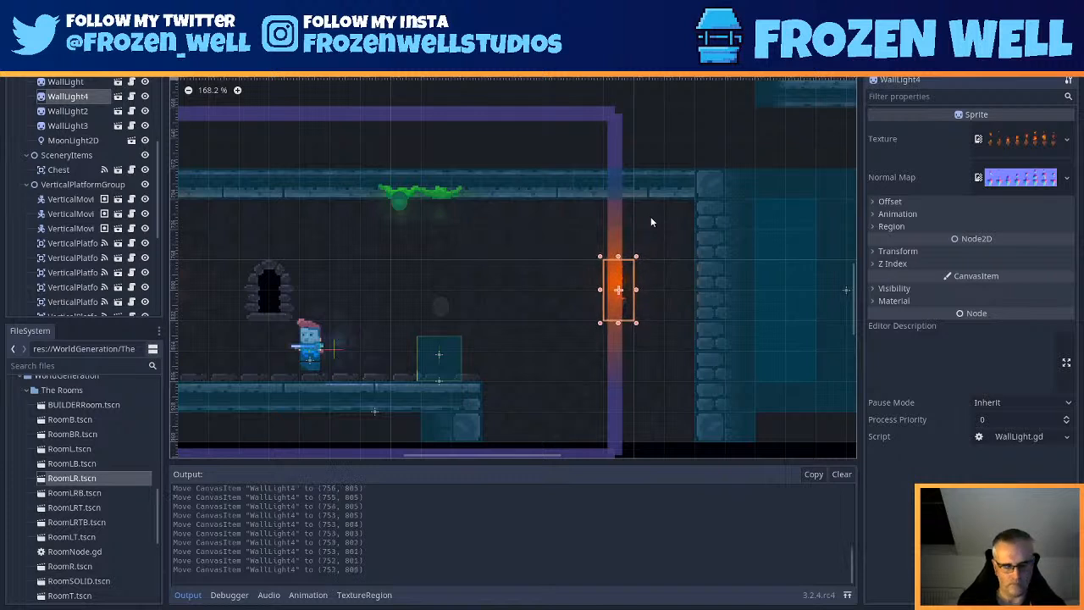
{"action": "key", "text": "ctrl+s"}
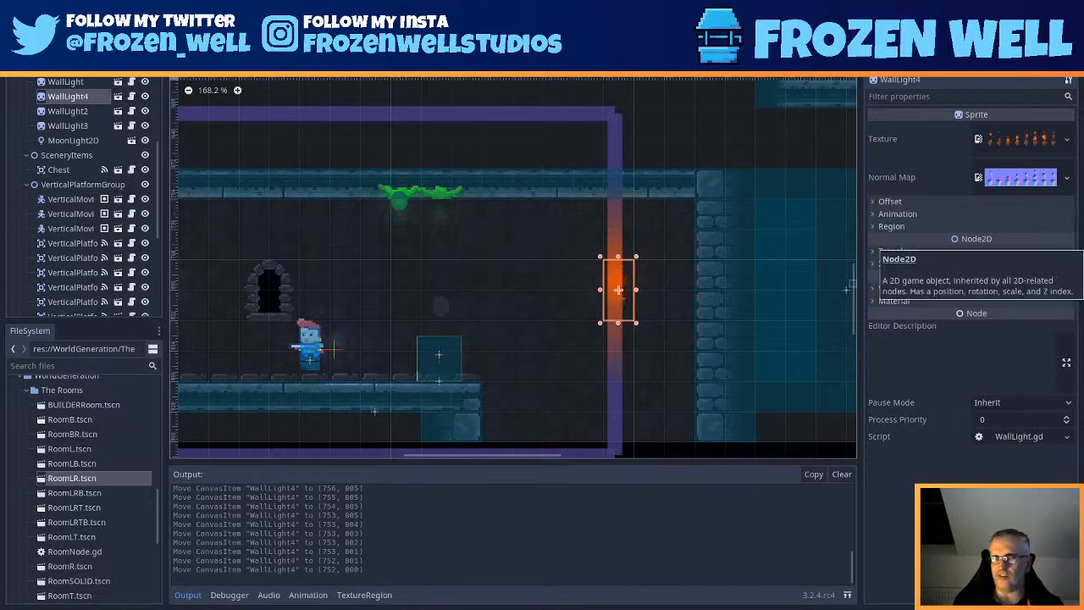
{"action": "scroll", "coordinate": [508, 310], "scroll_direction": "down", "scroll_amount": 3}
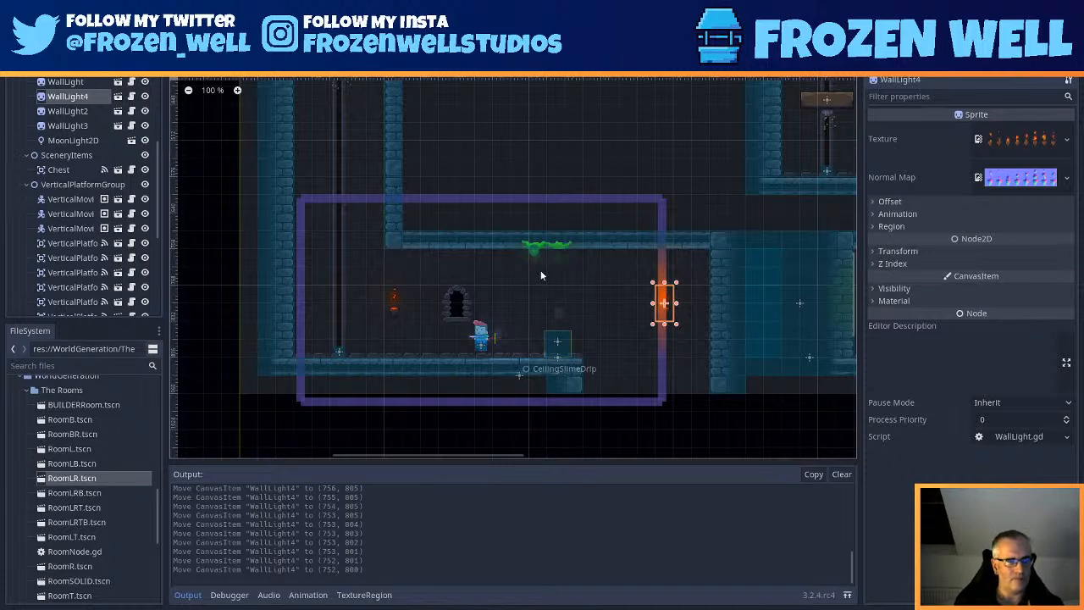
{"action": "scroll", "coordinate": [574, 238], "scroll_direction": "down", "scroll_amount": 1}
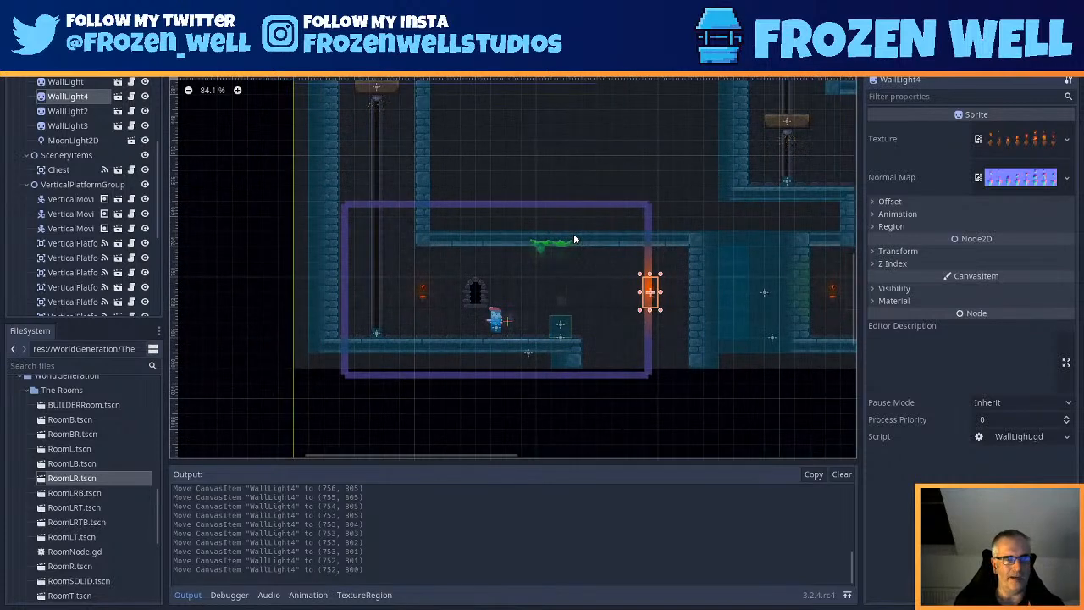
{"action": "scroll", "coordinate": [561, 280], "scroll_direction": "up", "scroll_amount": 2}
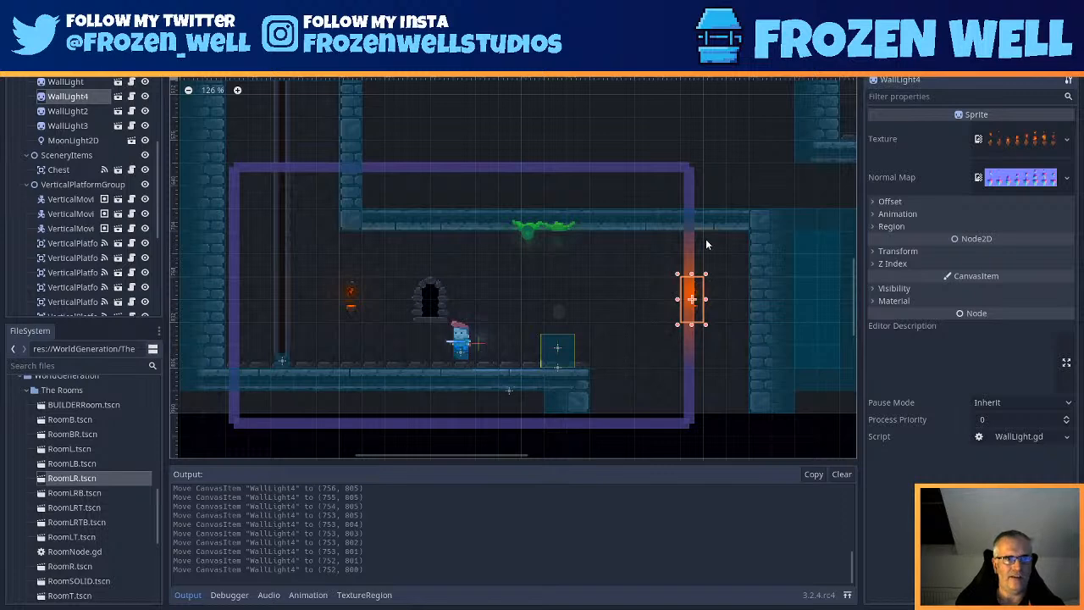
{"action": "scroll", "coordinate": [742, 237], "scroll_direction": "down", "scroll_amount": 1}
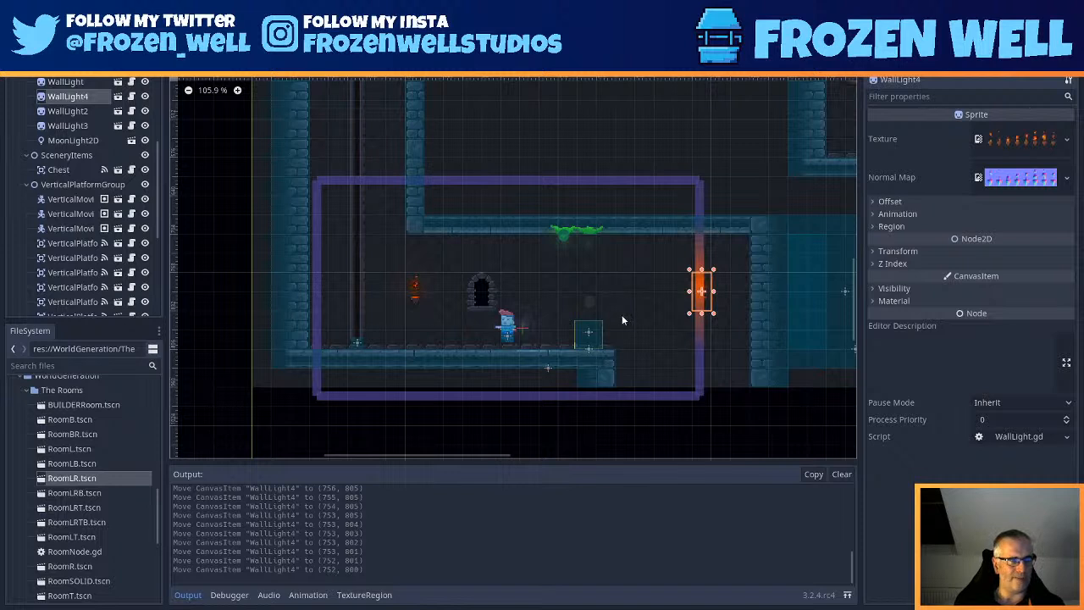
{"action": "scroll", "coordinate": [621, 312], "scroll_direction": "up", "scroll_amount": 1}
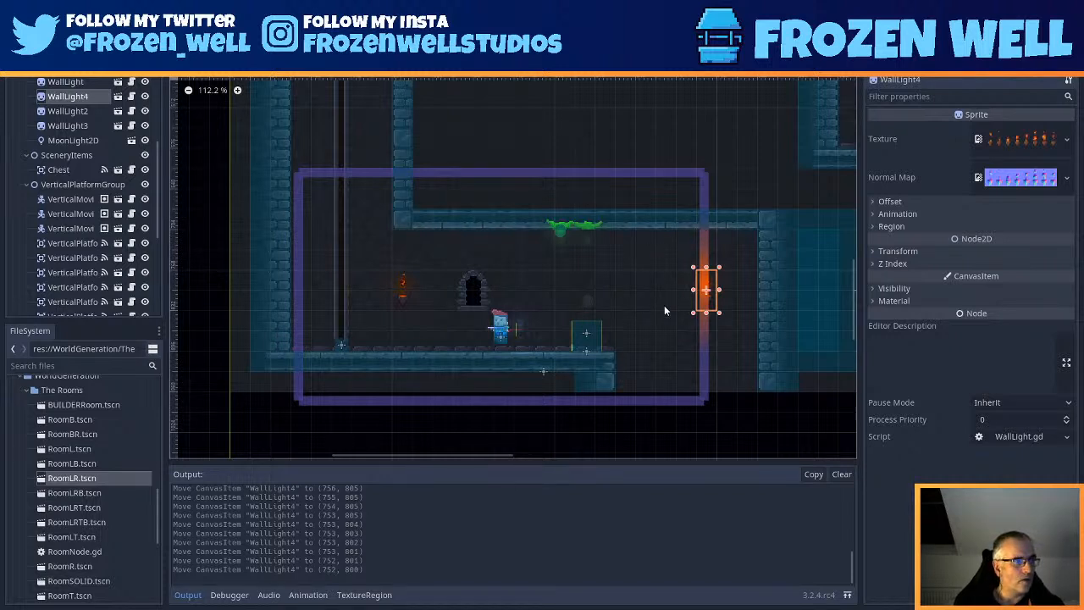
{"action": "scroll", "coordinate": [637, 311], "scroll_direction": "up", "scroll_amount": 2}
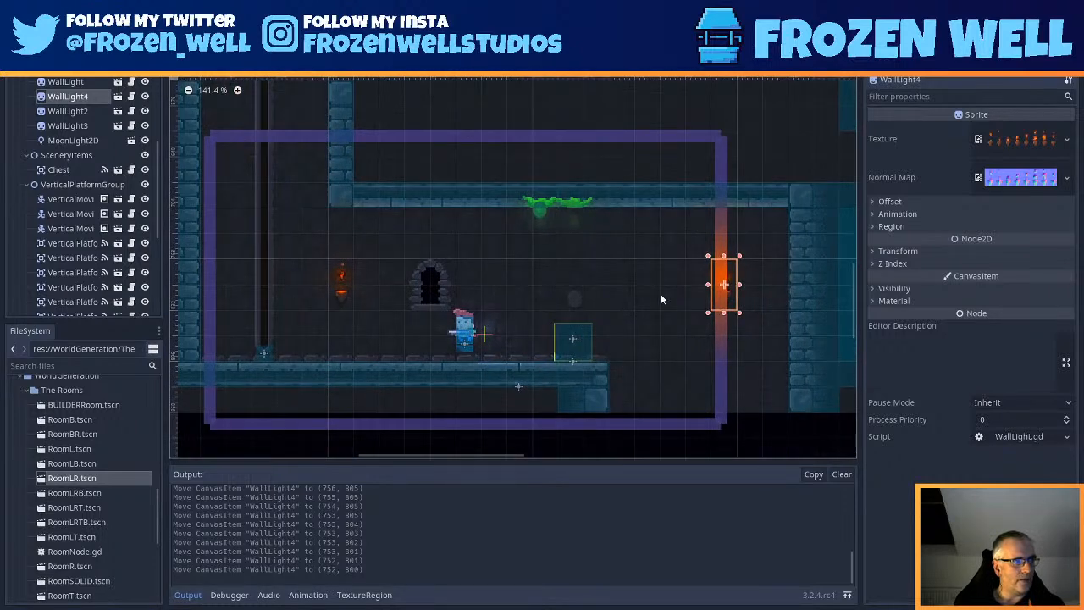
- Instance the Scenery/ShieldGreen/WallShield.tscn scene as a child of the SceneryItems node
{"action": "scroll", "coordinate": [44, 247], "scroll_direction": "down", "scroll_amount": 5}
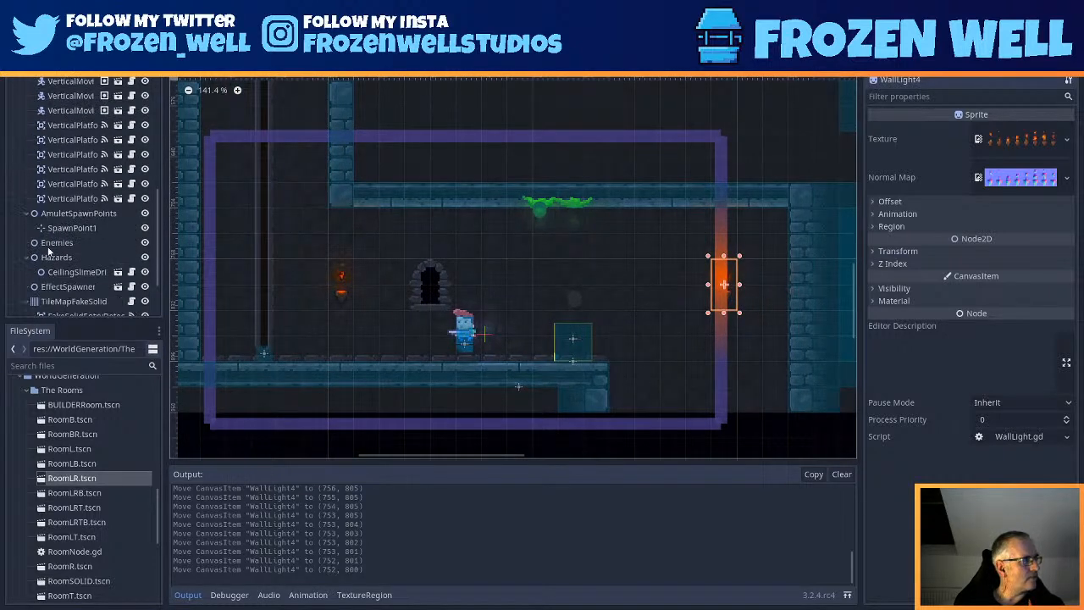
{"action": "scroll", "coordinate": [68, 256], "scroll_direction": "down", "scroll_amount": 2}
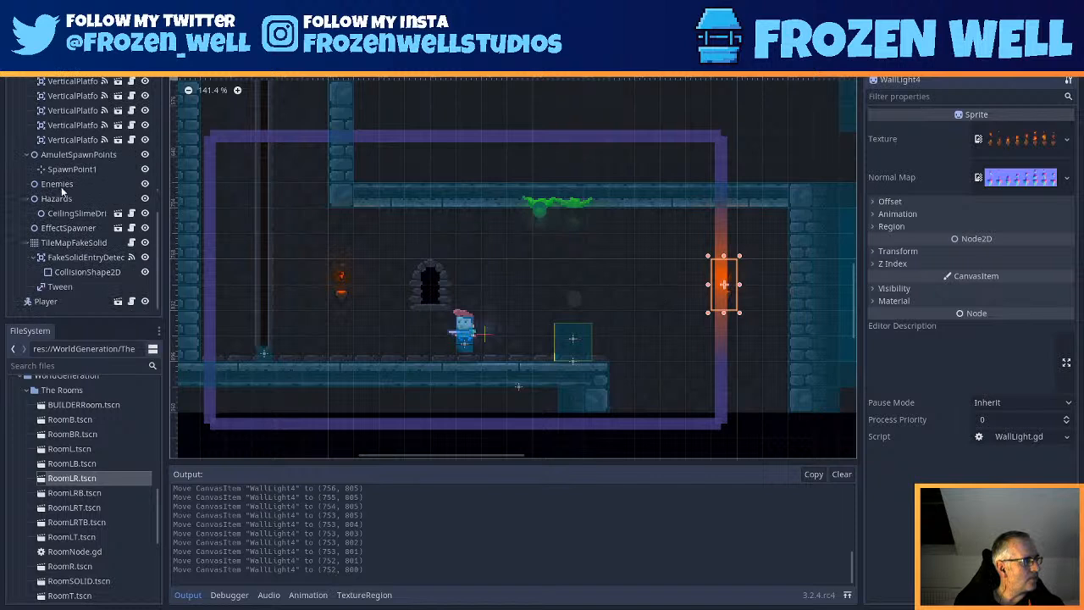
{"action": "scroll", "coordinate": [60, 185], "scroll_direction": "up", "scroll_amount": 6}
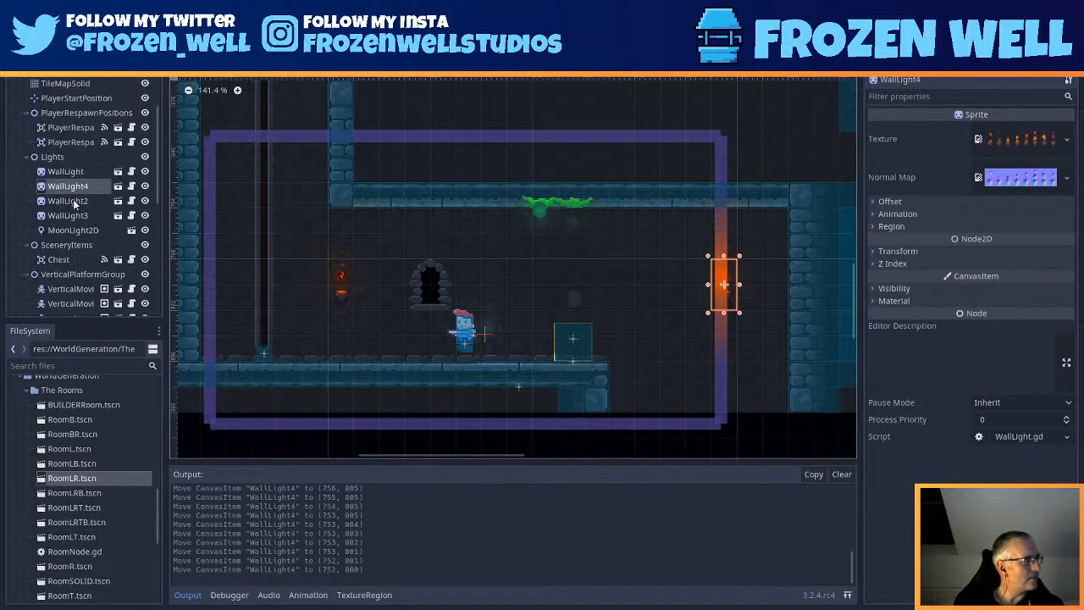
{"action": "scroll", "coordinate": [73, 201], "scroll_direction": "up", "scroll_amount": 1}
{"action": "scroll", "coordinate": [96, 168], "scroll_direction": "down", "scroll_amount": 3}
{"action": "left_click", "coordinate": [74, 160]}
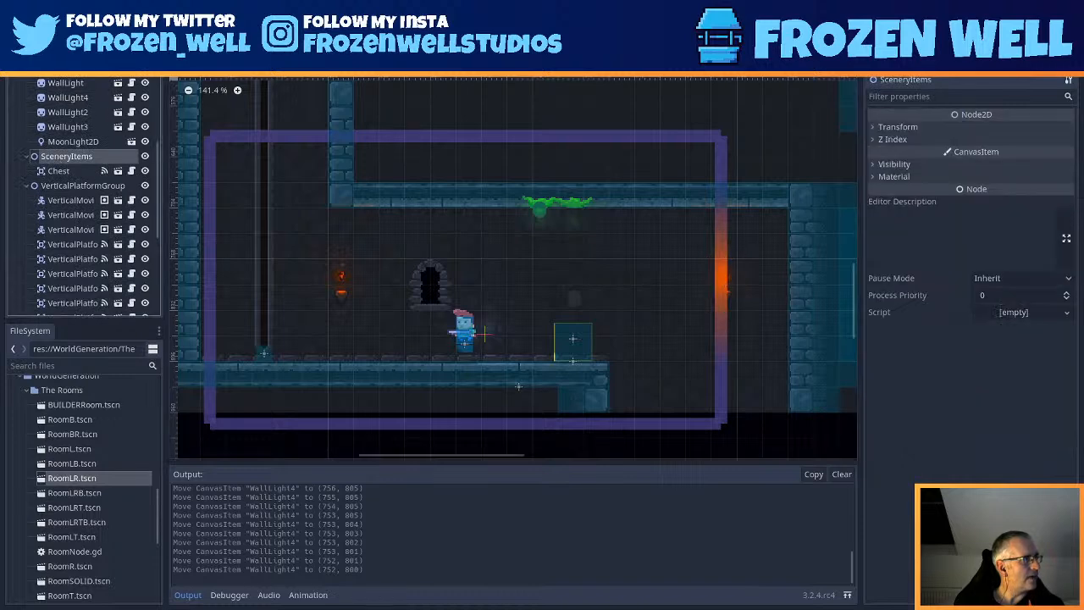
{"action": "key", "text": "ctrl+shift+a"}
{"action": "type", "text": "shiel"}
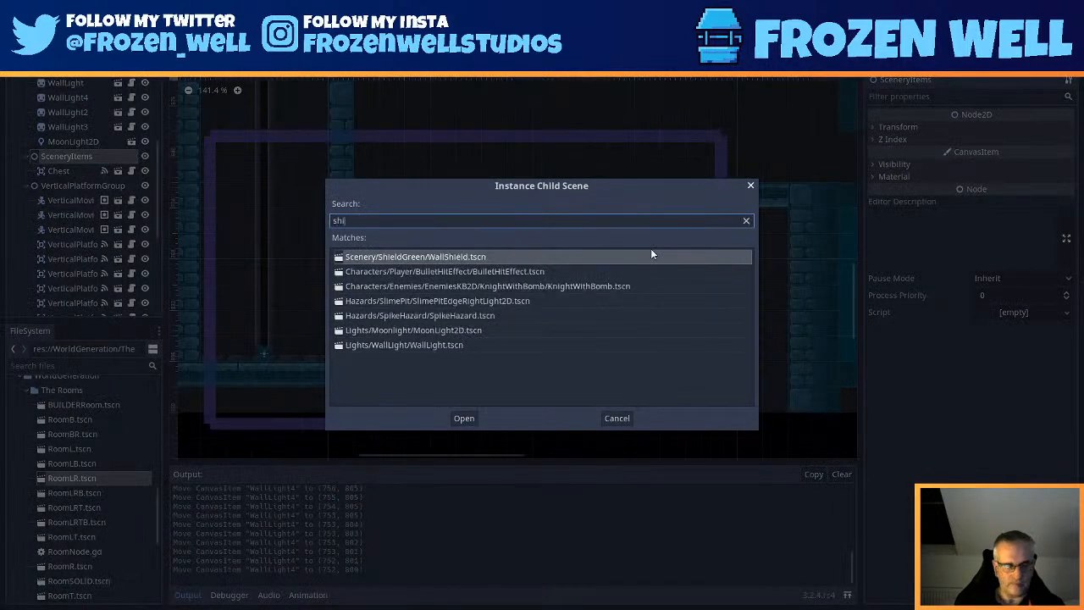
{"action": "double_click", "coordinate": [487, 256]}
- Set the WallShield's X position to -60 to get it clear of the nodes stacked at the origin
{"action": "scroll", "coordinate": [542, 232], "scroll_direction": "down", "scroll_amount": 1}
{"action": "scroll", "coordinate": [541, 241], "scroll_direction": "down", "scroll_amount": 1}
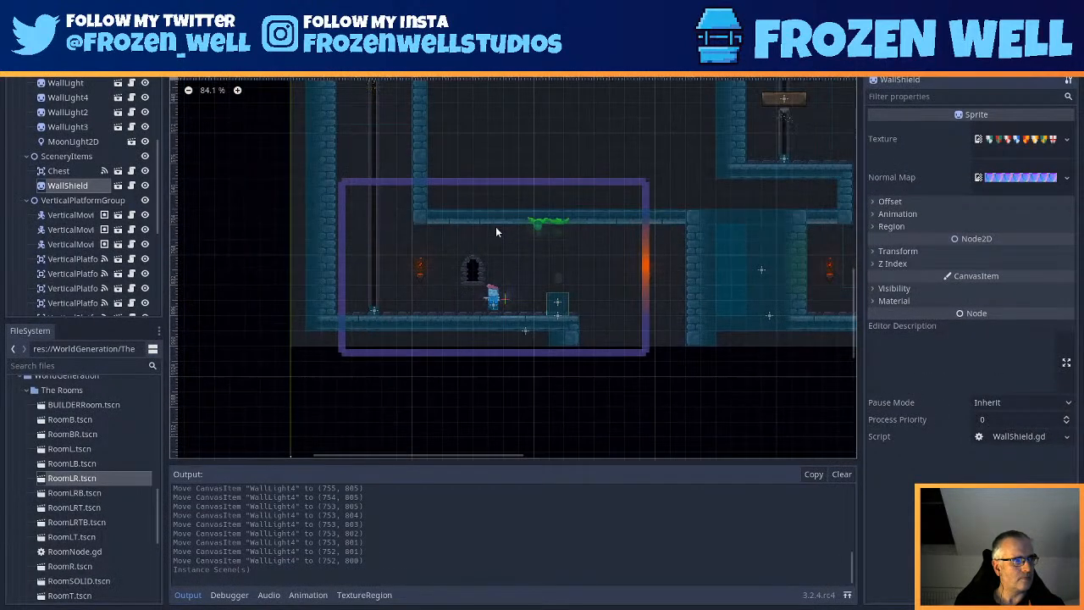
{"action": "middle_click_drag", "start_coordinate": [440, 196], "coordinate": [485, 394]}
{"action": "middle_click_drag", "start_coordinate": [425, 241], "coordinate": [456, 291]}
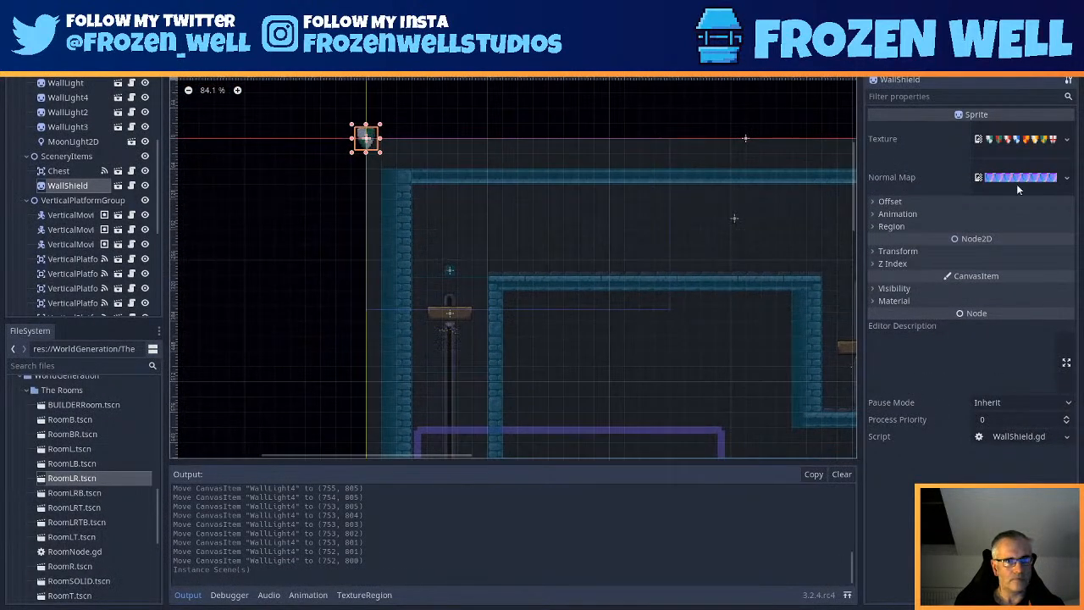
{"action": "left_click", "coordinate": [896, 250]}
{"action": "left_click", "coordinate": [1012, 265]}
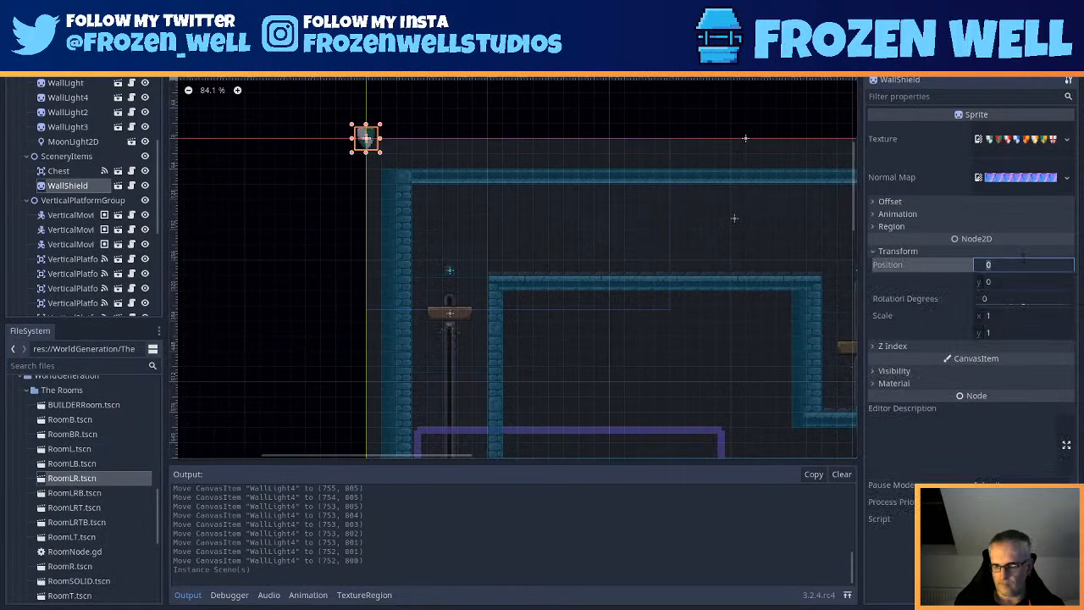
{"action": "key", "text": "Return"}
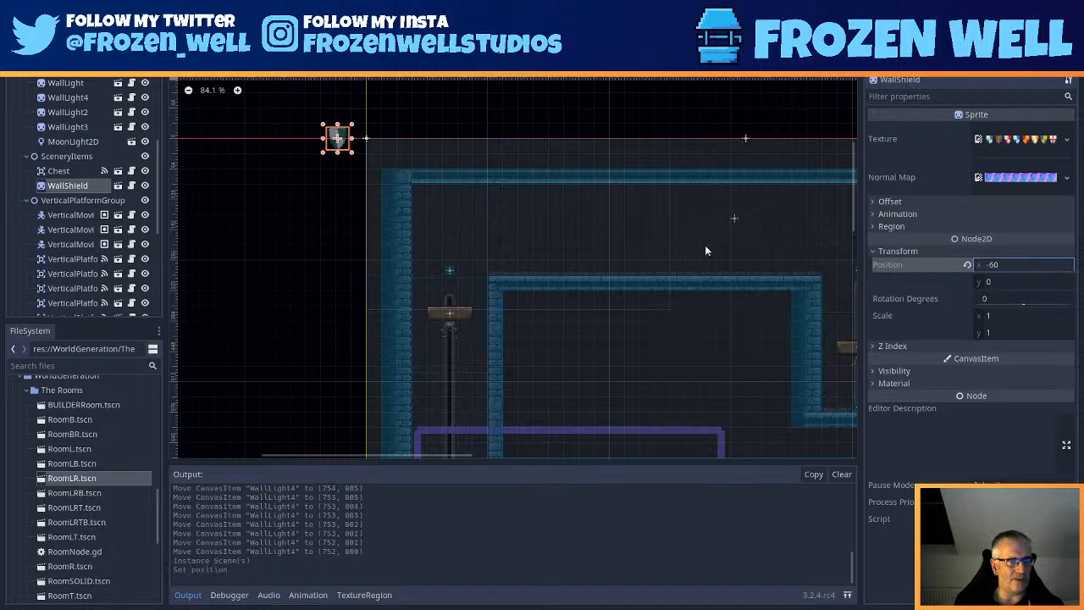
{"action": "middle_click_drag", "start_coordinate": [348, 190], "coordinate": [450, 283]}
{"action": "scroll", "coordinate": [428, 227], "scroll_direction": "up", "scroll_amount": 3}
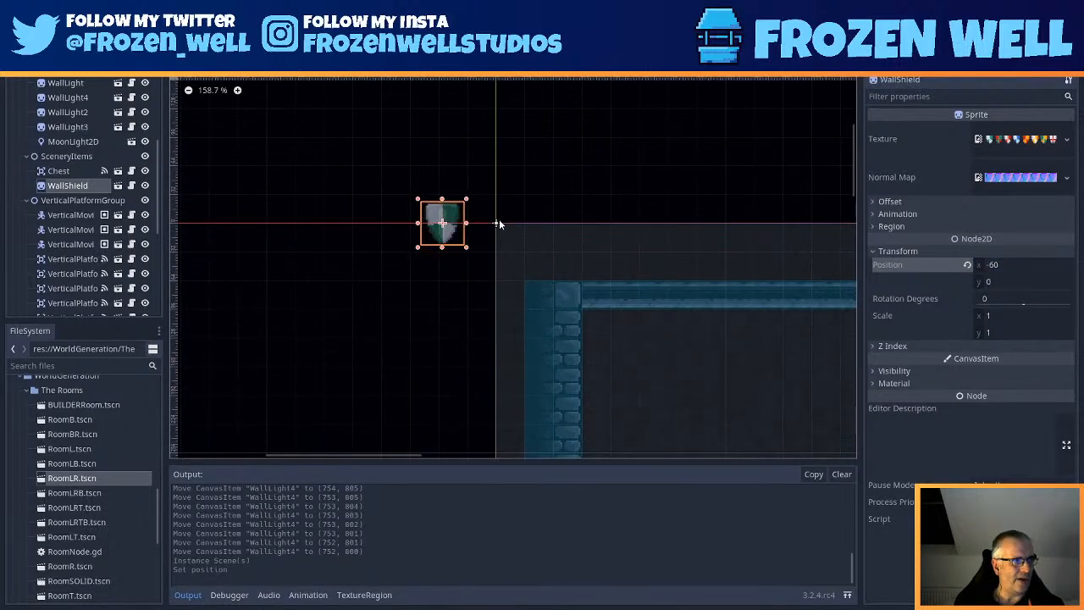
{"action": "right_click", "coordinate": [497, 223], "text": "alt"}
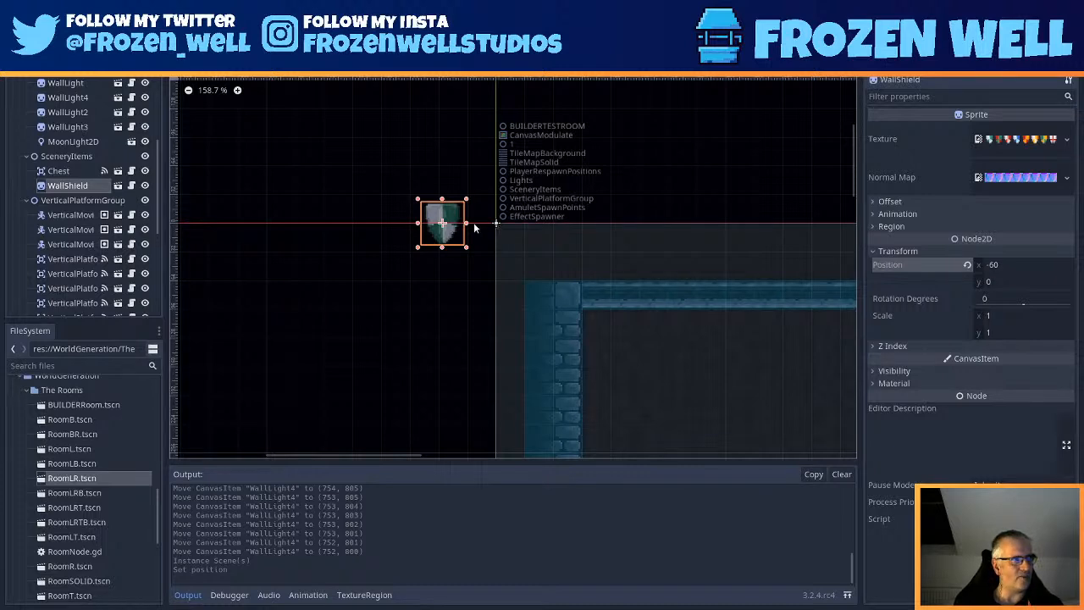
{"action": "key", "text": "Escape"}
- Move the WallShield onto the corridor wall above the gap, at (655, 800), between the ceiling slime and WallLight4
{"action": "left_click_drag", "start_coordinate": [441, 223], "coordinate": [676, 216]}
{"action": "scroll", "coordinate": [676, 218], "scroll_direction": "up", "scroll_amount": 3}
{"action": "key", "text": "Up"}
{"action": "key", "text": "Up"}
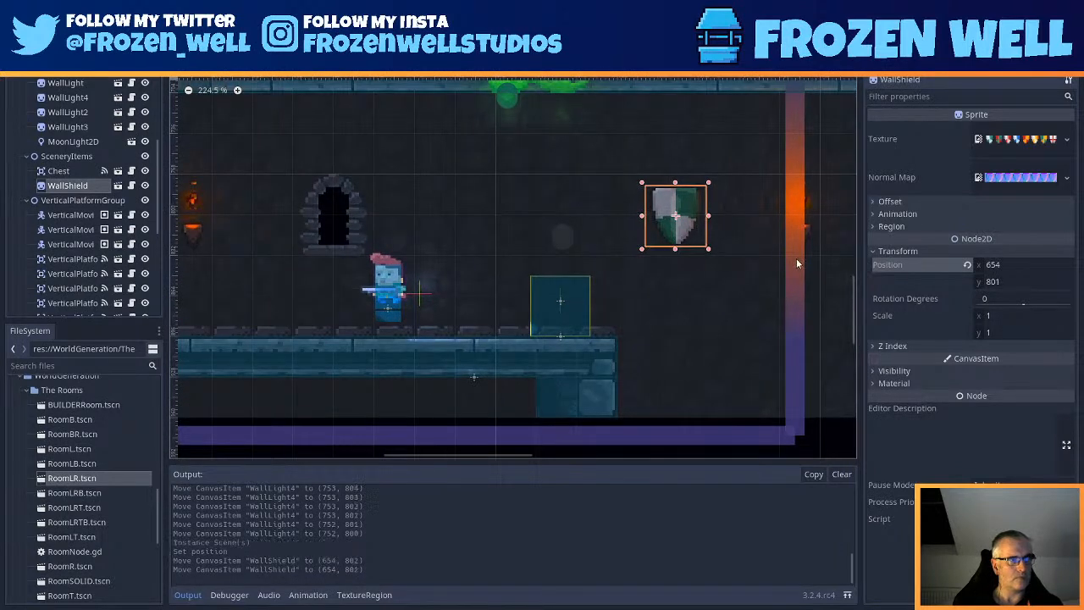
{"action": "key", "text": "Right"}
{"action": "key", "text": "Left"}
{"action": "key", "text": "Right"}
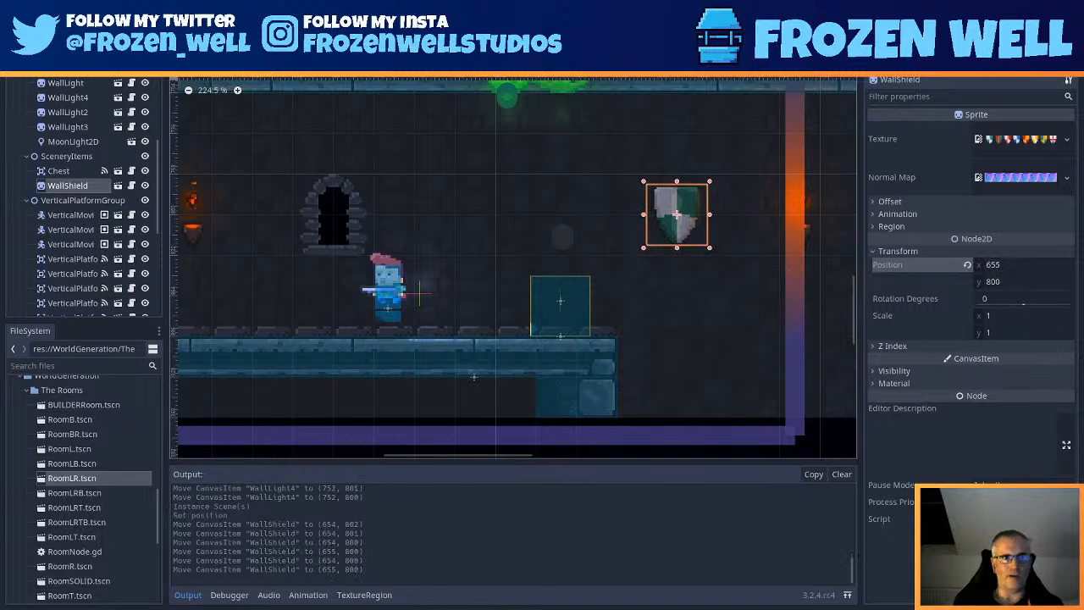
- Raise the WallShield slightly on the corridor wall to (656, 792) and save the scene
{"action": "left_click", "coordinate": [1068, 141]}
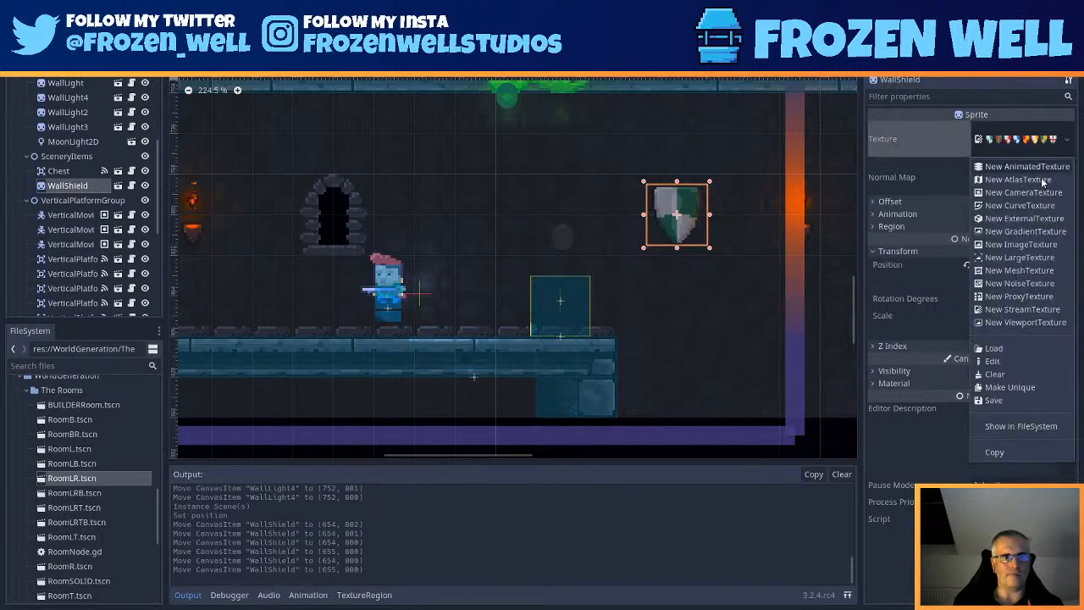
{"action": "left_click", "coordinate": [1053, 121]}
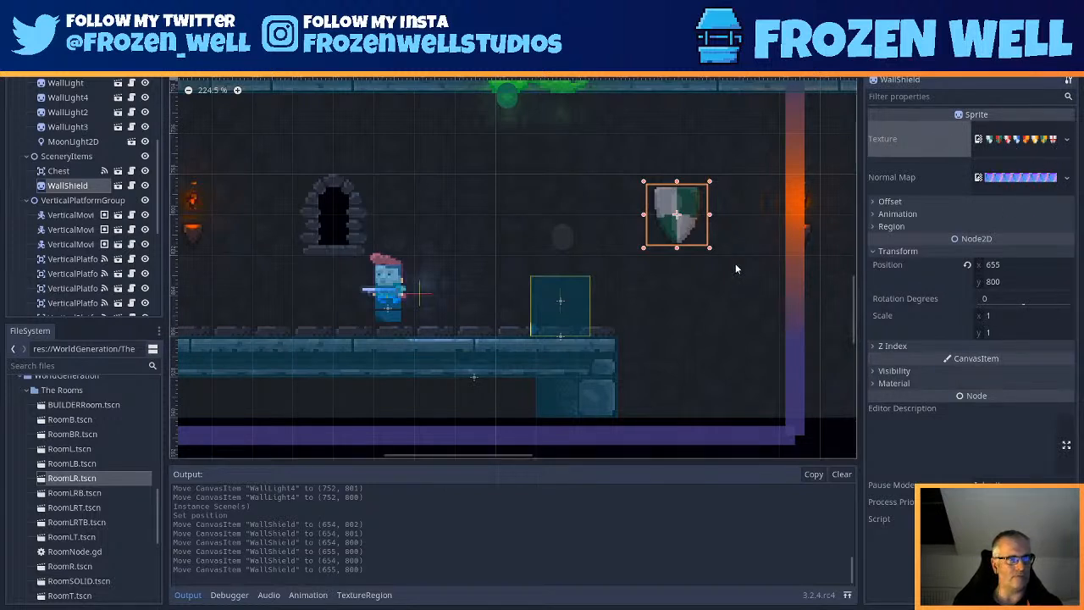
{"action": "key", "text": "Up"}
{"action": "key", "text": "Up"}
{"action": "key", "text": "Up"}
{"action": "key", "text": "Up"}
{"action": "key", "text": "Up"}
{"action": "key", "text": "Up"}
{"action": "key", "text": "Up"}
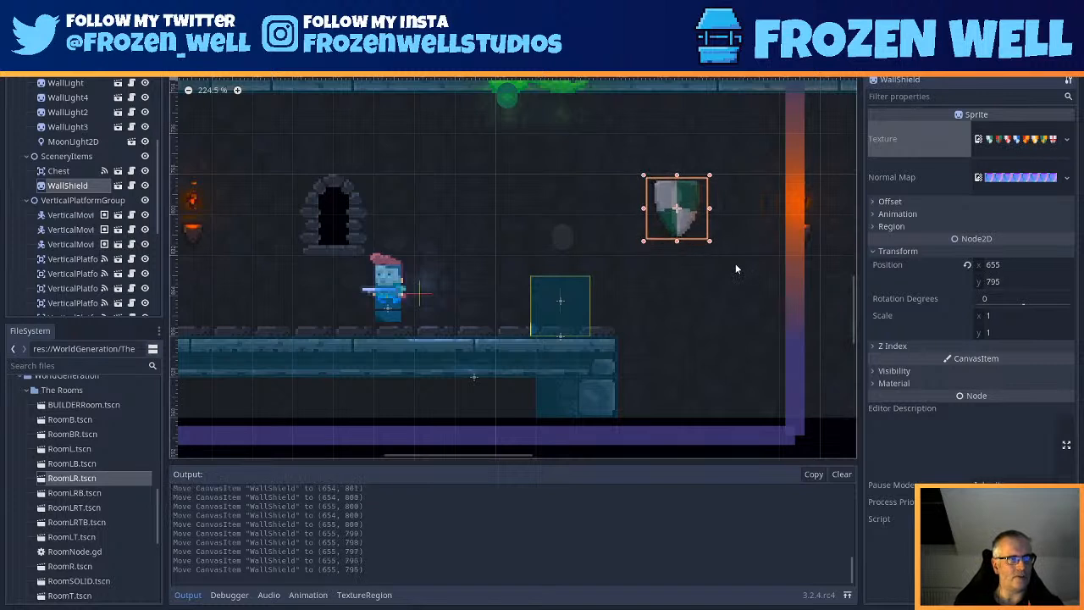
{"action": "key", "text": "Up"}
{"action": "key", "text": "Right"}
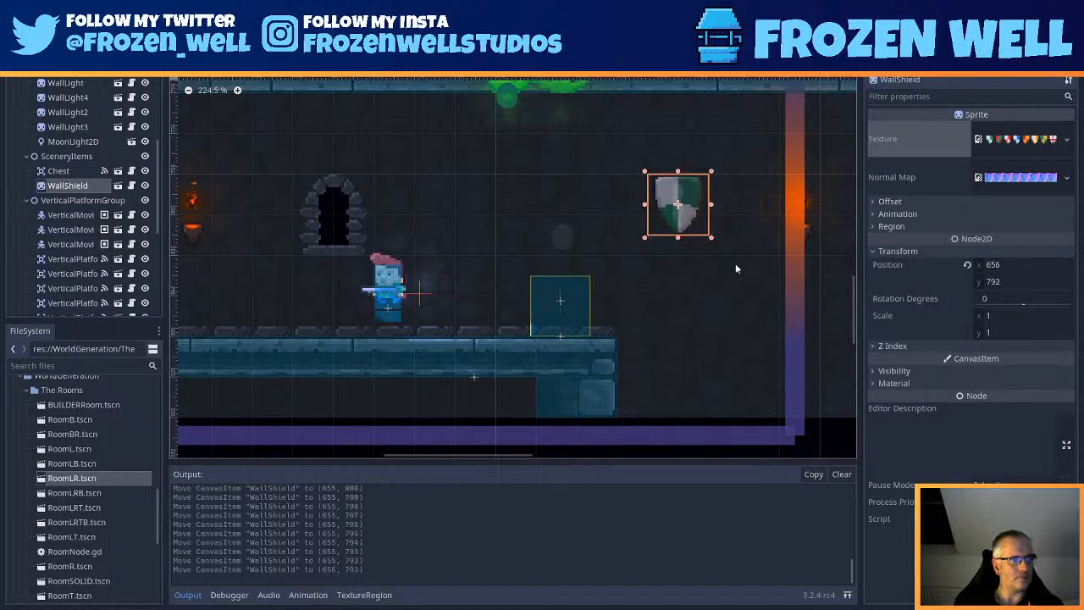
{"action": "key", "text": "ctrl+s"}
{"action": "scroll", "coordinate": [571, 234], "scroll_direction": "down", "scroll_amount": 2}
{"action": "middle_click_drag", "start_coordinate": [408, 190], "coordinate": [583, 400]}
{"action": "middle_click_drag", "start_coordinate": [530, 184], "coordinate": [573, 261]}
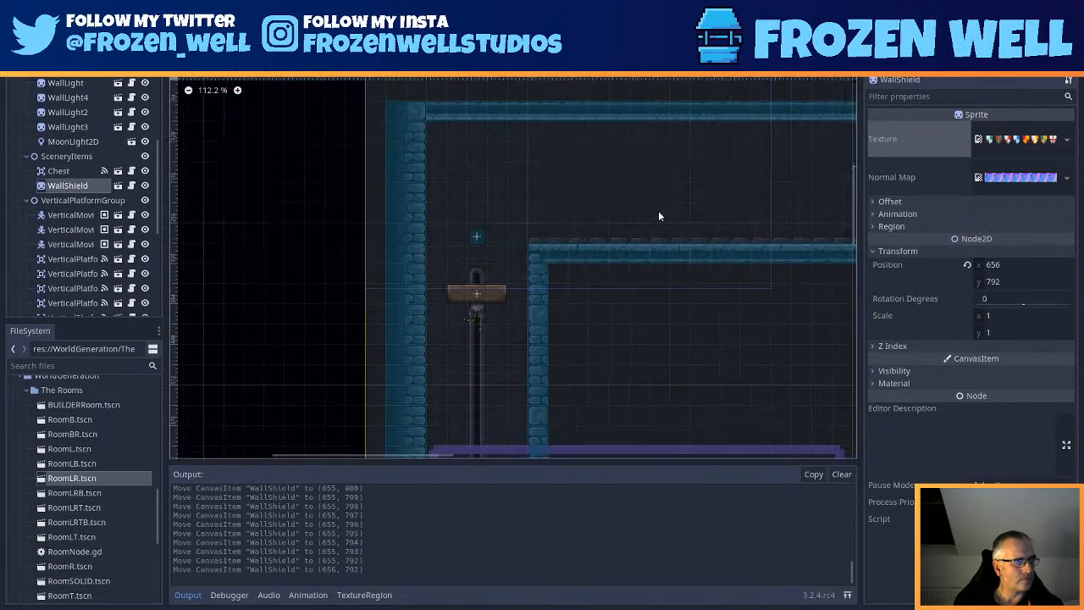
{"action": "middle_click_drag", "start_coordinate": [769, 450], "coordinate": [661, 310]}
{"action": "middle_click_drag", "start_coordinate": [630, 434], "coordinate": [619, 321]}
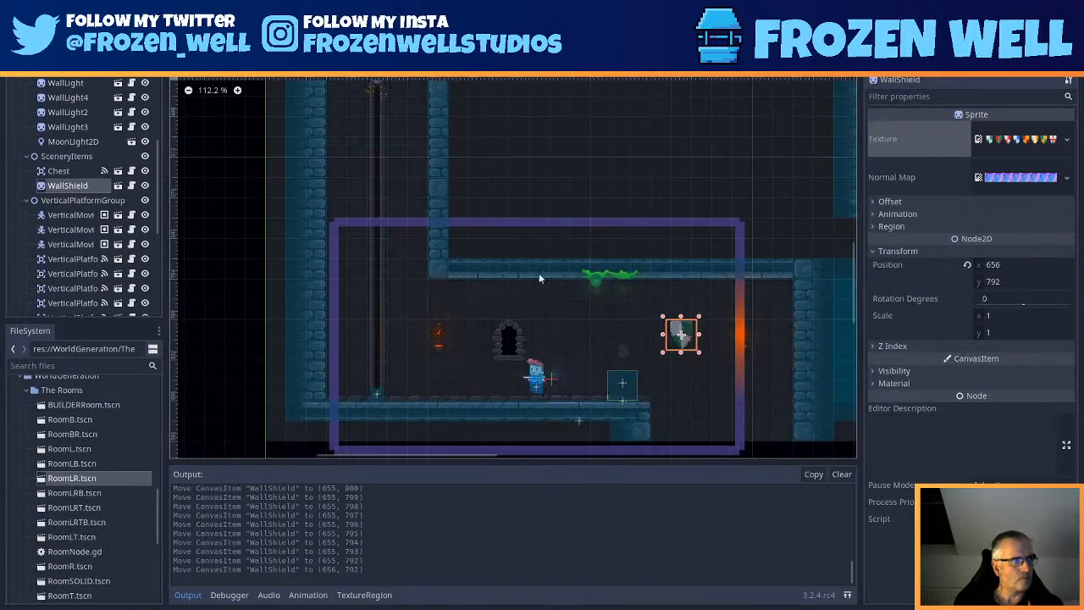
- Move the second player respawn zone at the end of the lower walkway to (578, 898)
{"action": "middle_click_drag", "start_coordinate": [532, 190], "coordinate": [592, 264]}
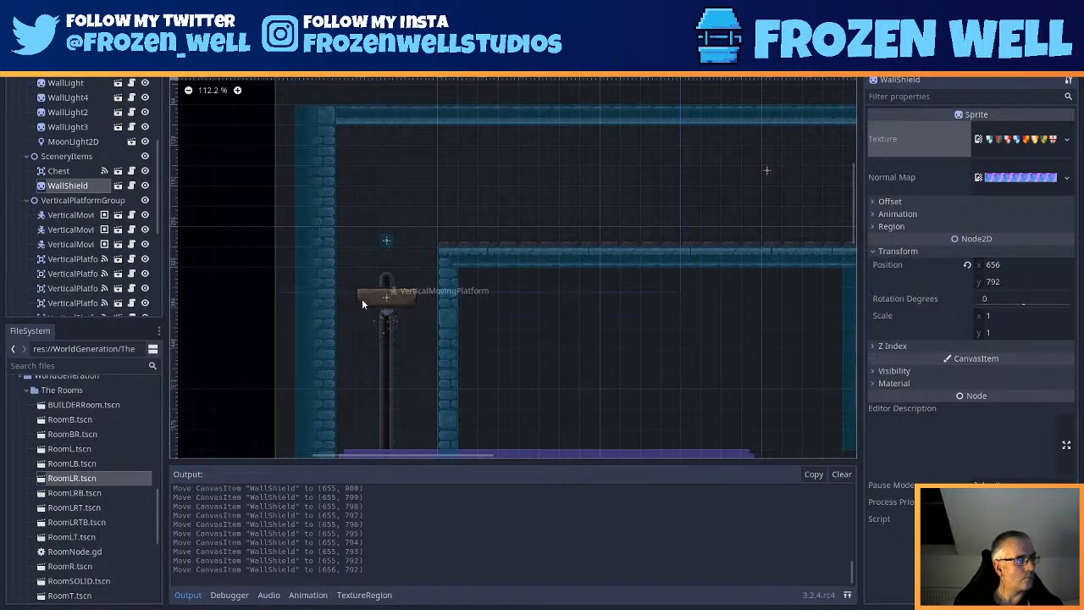
{"action": "middle_click_drag", "start_coordinate": [683, 396], "coordinate": [642, 189]}
{"action": "left_click", "coordinate": [596, 409]}
{"action": "mouse_move", "coordinate": [599, 409]}
{"action": "left_mouse_down"}
{"action": "mouse_move", "coordinate": [546, 405]}
{"action": "mouse_move", "coordinate": [615, 413]}
{"action": "mouse_move", "coordinate": [440, 406]}
{"action": "mouse_move", "coordinate": [601, 410]}
{"action": "left_mouse_up"}
{"action": "scroll", "coordinate": [595, 363], "scroll_direction": "up", "scroll_amount": 2}
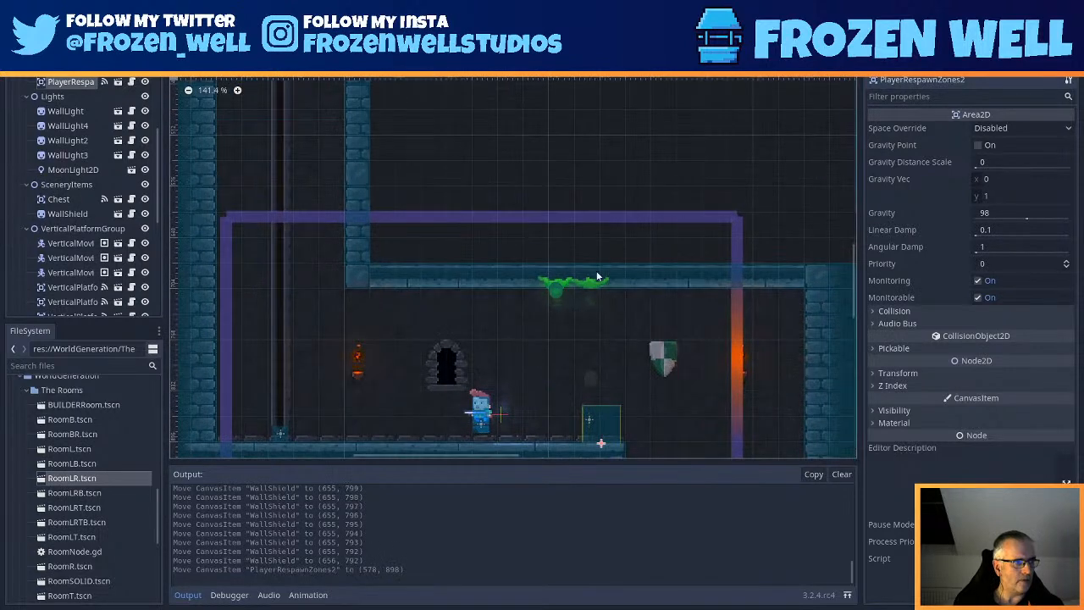
- Move the ceiling slime drip in the lower corridor along the ceiling to (440, -272)
{"action": "left_click", "coordinate": [597, 284]}
{"action": "left_click", "coordinate": [577, 333]}
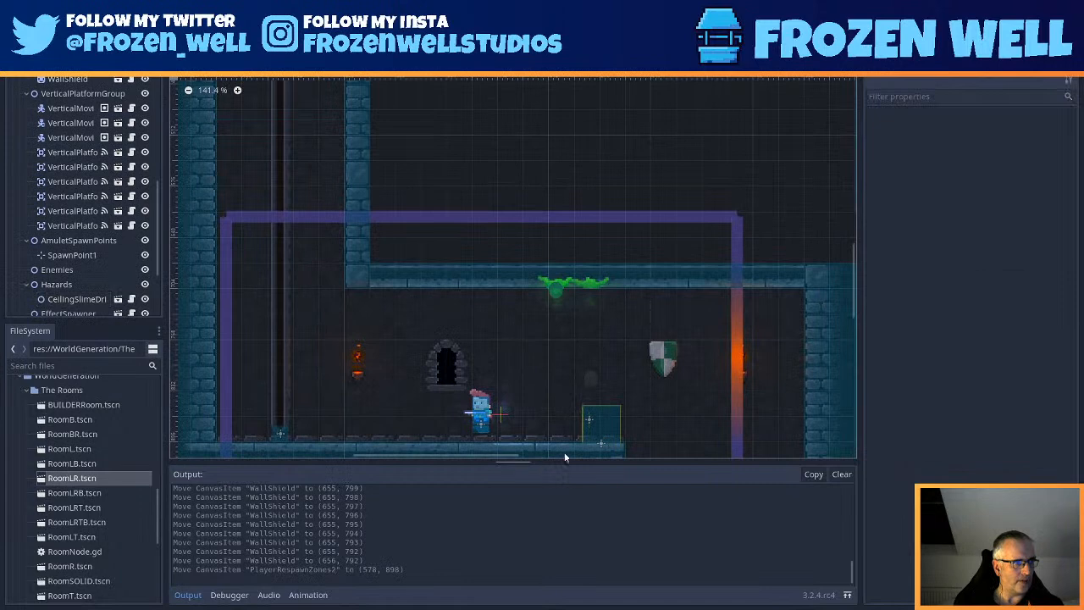
{"action": "scroll", "coordinate": [572, 429], "scroll_direction": "down", "scroll_amount": 2}
{"action": "scroll", "coordinate": [571, 428], "scroll_direction": "down", "scroll_amount": 1}
{"action": "scroll", "coordinate": [559, 386], "scroll_direction": "down", "scroll_amount": 2, "text": "ctrl"}
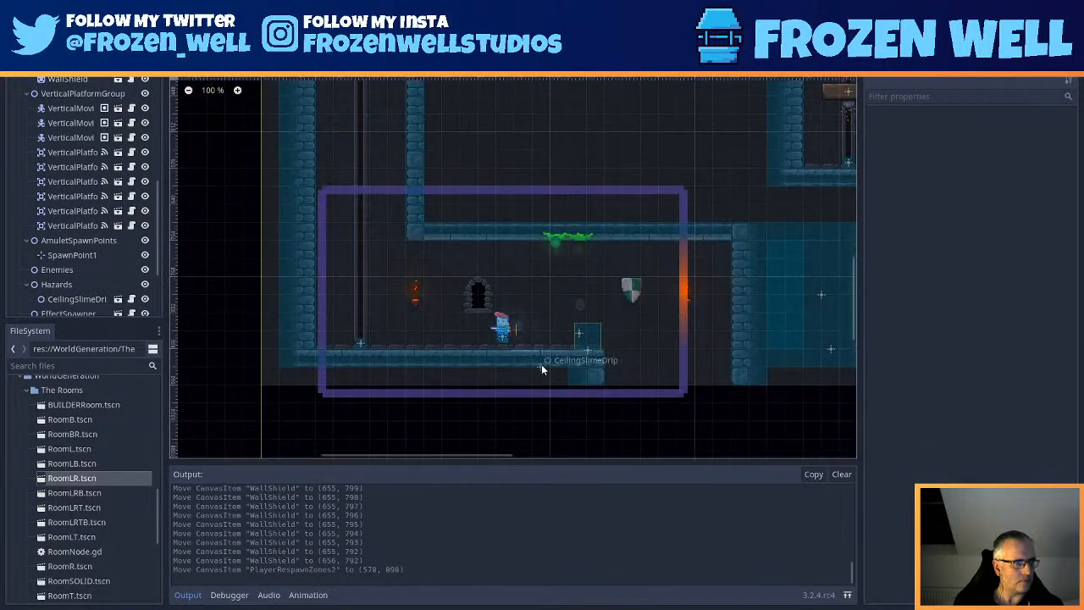
{"action": "left_click", "coordinate": [541, 365]}
{"action": "key", "text": "Left"}
{"action": "key", "text": "Left"}
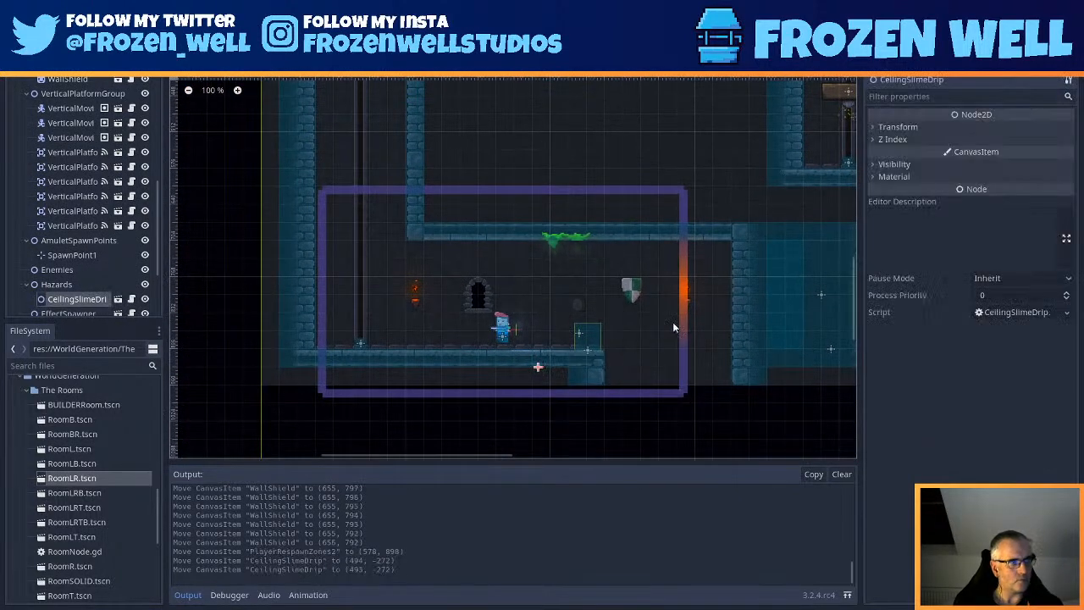
{"action": "key", "text": "Left"}
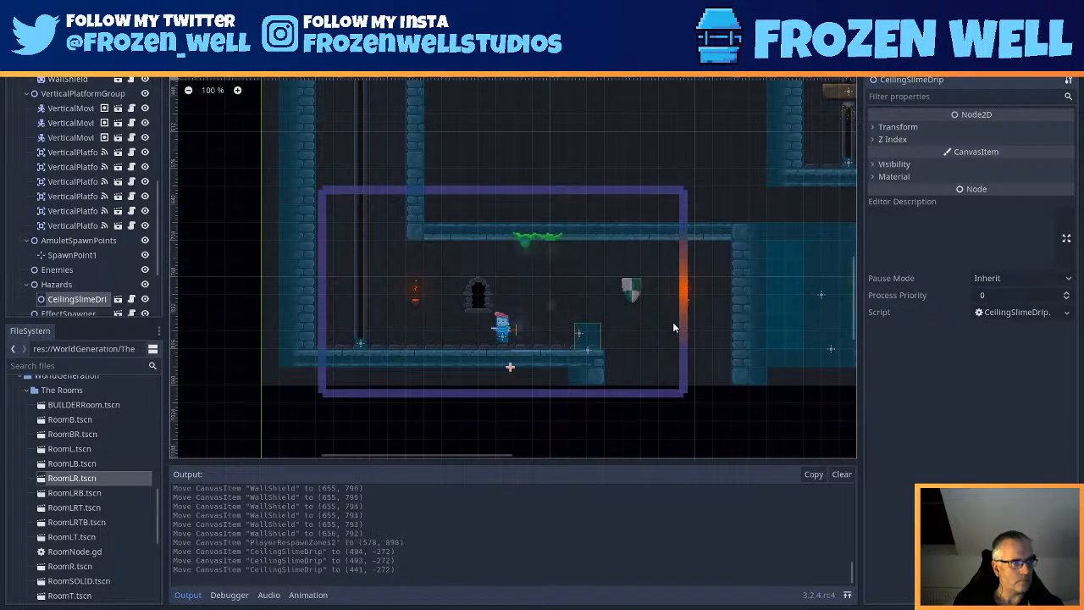
{"action": "key", "text": "Left"}
{"action": "key", "text": "Left"}
{"action": "key", "text": "Left"}
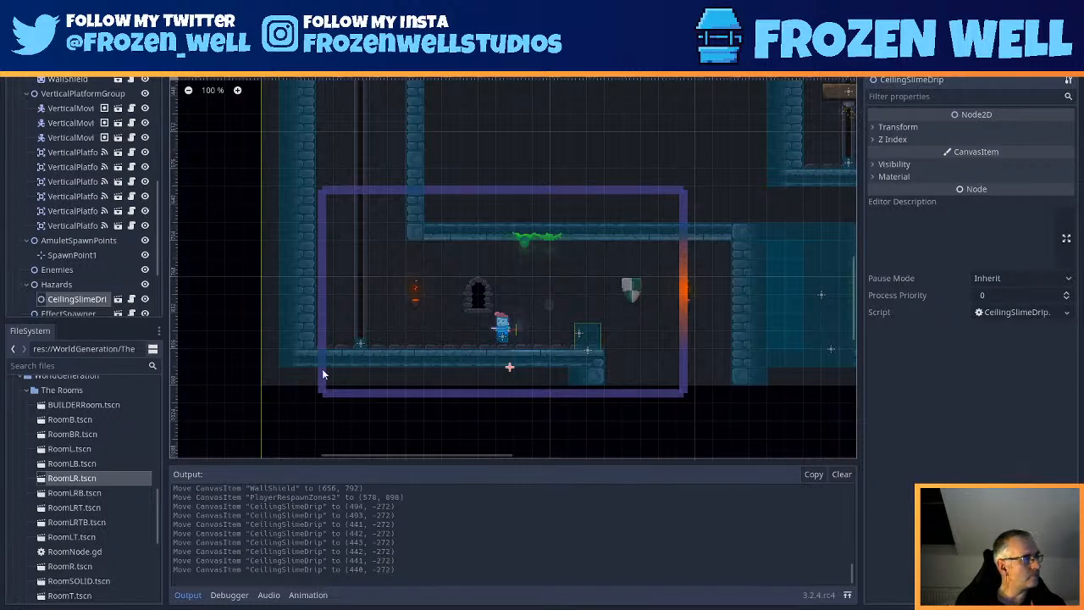
- Duplicate the wall light in the lower corridor and place the copy at (287, 191) in the upper corridor
{"action": "scroll", "coordinate": [466, 254], "scroll_direction": "up", "scroll_amount": 5}
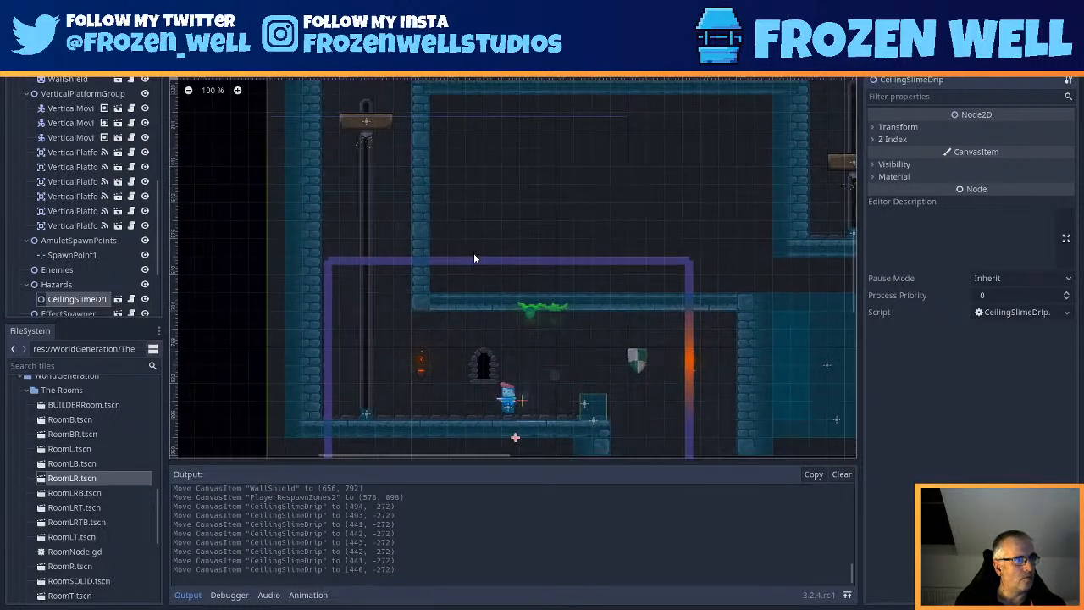
{"action": "left_click", "coordinate": [436, 408]}
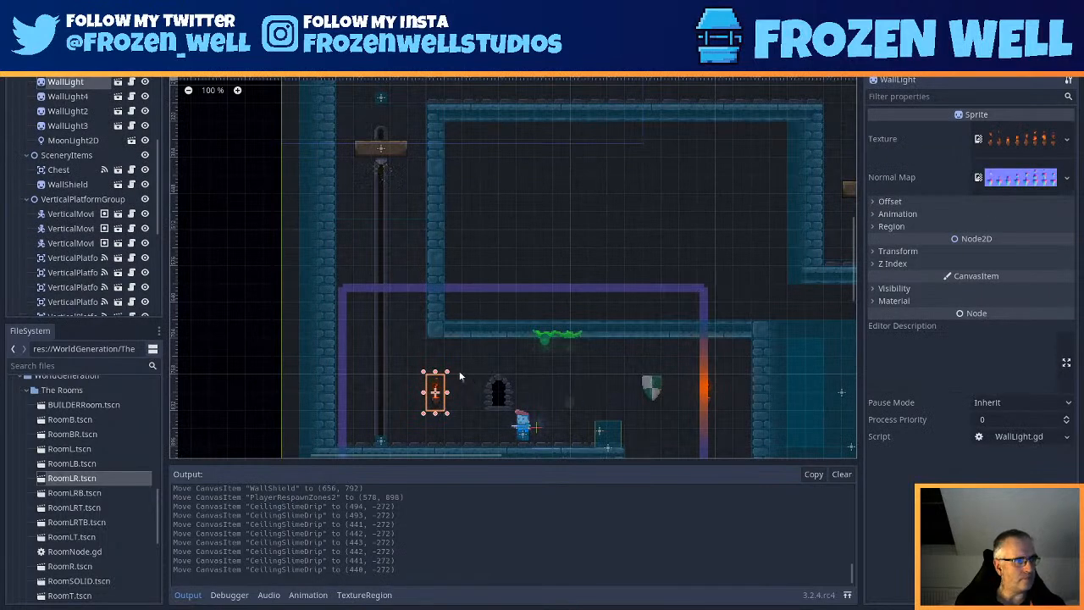
{"action": "key", "text": "ctrl+d"}
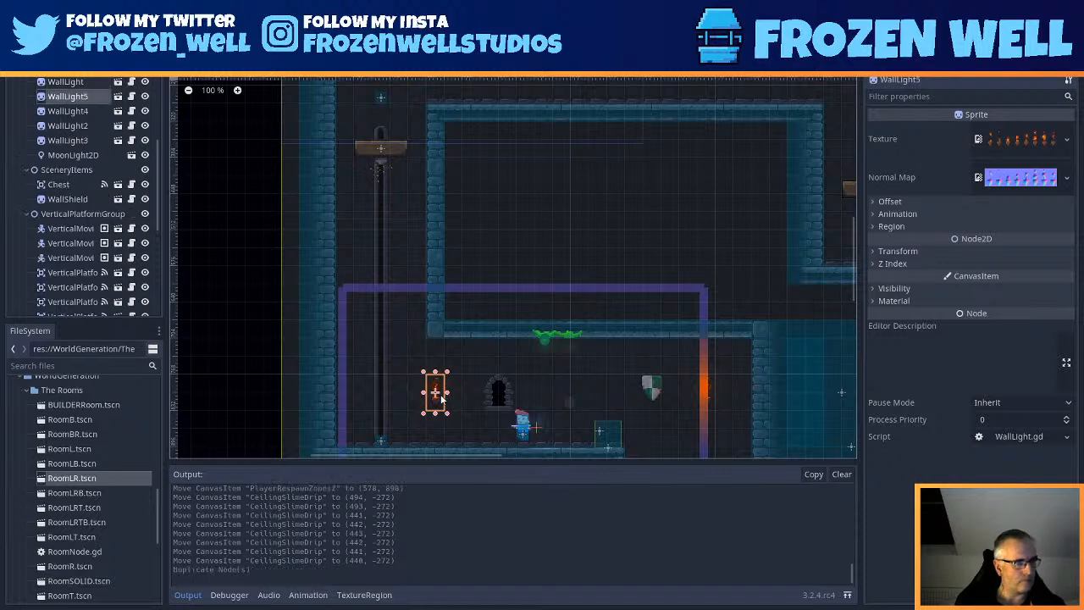
{"action": "left_click_drag", "start_coordinate": [450, 393], "coordinate": [447, 196]}
{"action": "scroll", "coordinate": [483, 341], "scroll_direction": "up", "scroll_amount": 3}
{"action": "scroll", "coordinate": [483, 347], "scroll_direction": "up", "scroll_amount": 3}
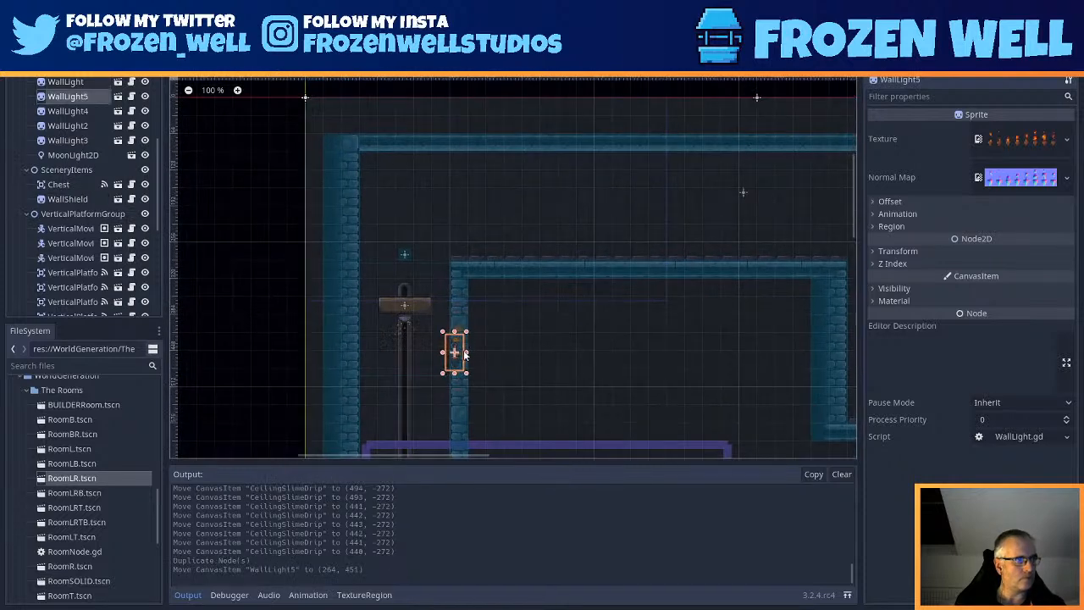
{"action": "left_click_drag", "start_coordinate": [452, 354], "coordinate": [489, 219]}
{"action": "scroll", "coordinate": [451, 201], "scroll_direction": "up", "scroll_amount": 3}
{"action": "scroll", "coordinate": [671, 291], "scroll_direction": "down", "scroll_amount": 4}
{"action": "middle_click_drag", "start_coordinate": [740, 333], "coordinate": [613, 291]}
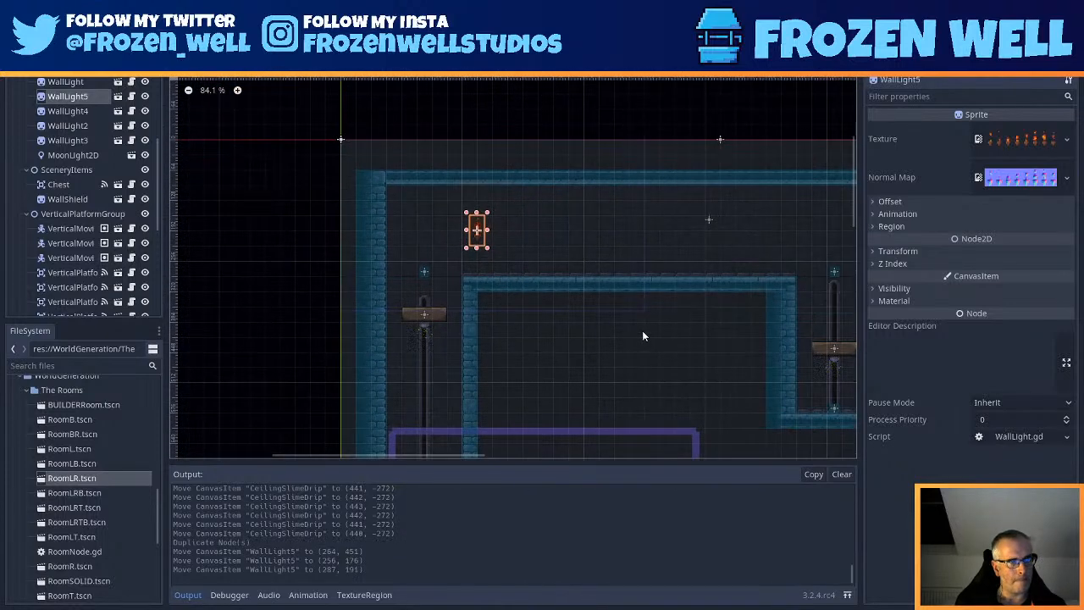
{"action": "scroll", "coordinate": [667, 345], "scroll_direction": "up", "scroll_amount": 1}
{"action": "scroll", "coordinate": [668, 344], "scroll_direction": "down", "scroll_amount": 2}
{"action": "middle_click_drag", "start_coordinate": [666, 374], "coordinate": [653, 326]}
{"action": "scroll", "coordinate": [628, 275], "scroll_direction": "up", "scroll_amount": 1}
{"action": "scroll", "coordinate": [629, 275], "scroll_direction": "up", "scroll_amount": 6}
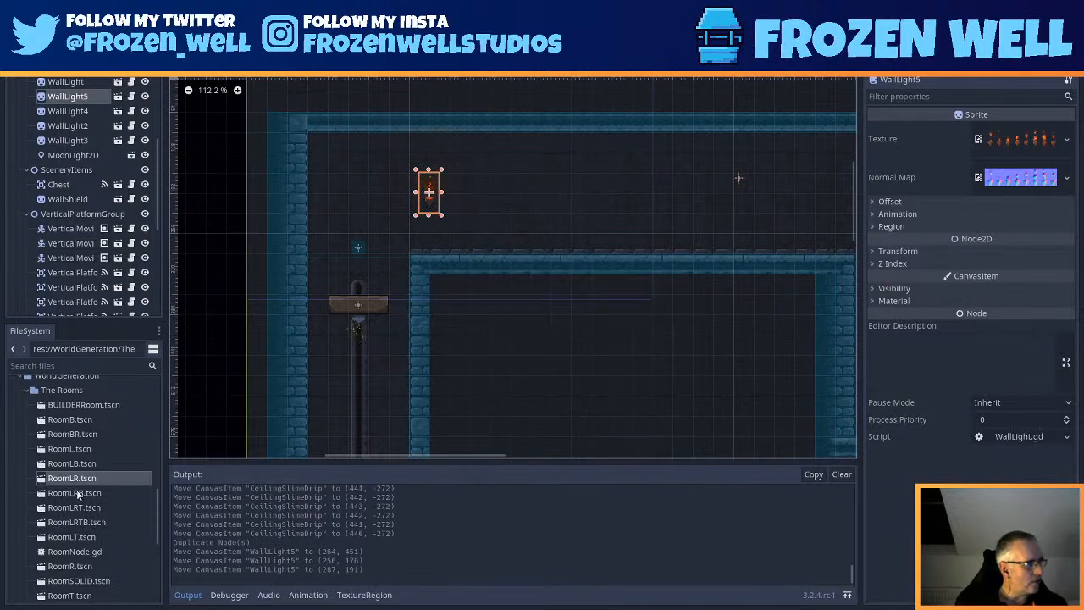
- Open RoomLR.tscn and hide room variants 0 and 1 to examine the layout of variant 2
{"action": "scroll", "coordinate": [88, 480], "scroll_direction": "down", "scroll_amount": 3}
{"action": "scroll", "coordinate": [99, 465], "scroll_direction": "up", "scroll_amount": 2}
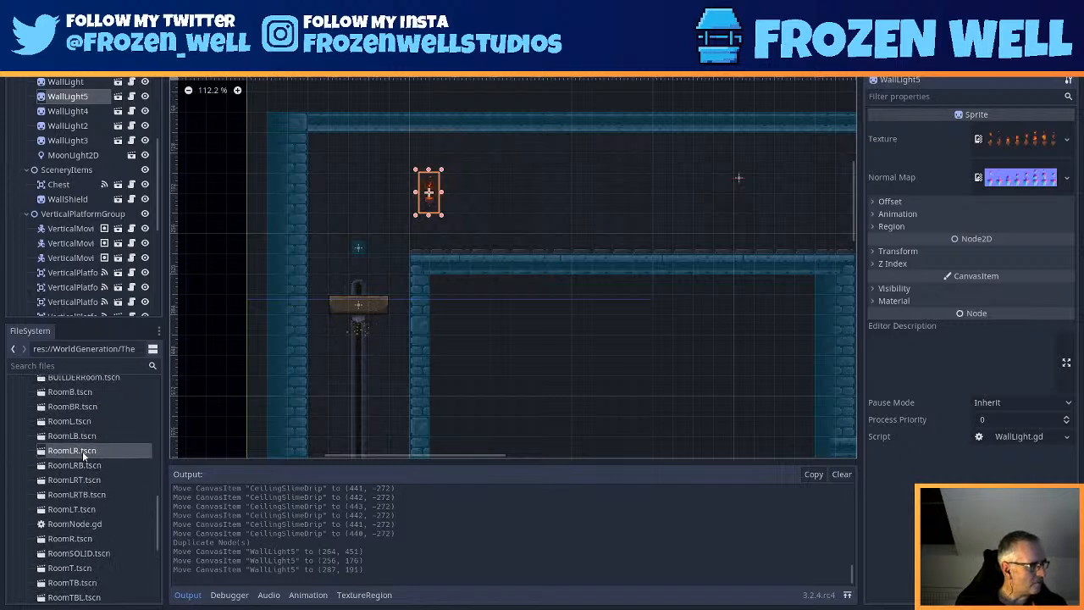
{"action": "double_click", "coordinate": [82, 451]}
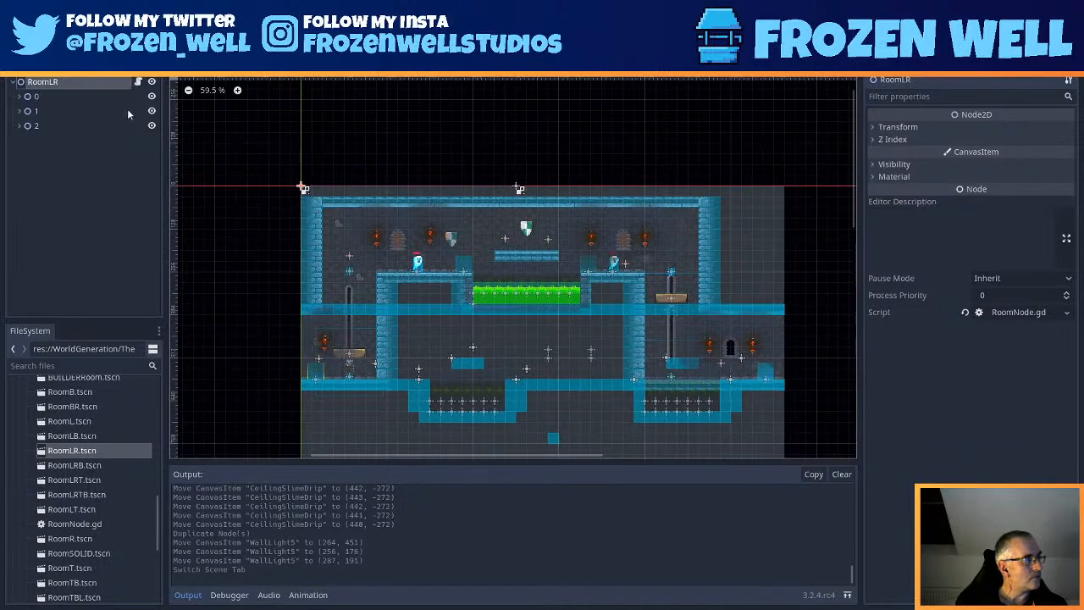
{"action": "left_click", "coordinate": [152, 96]}
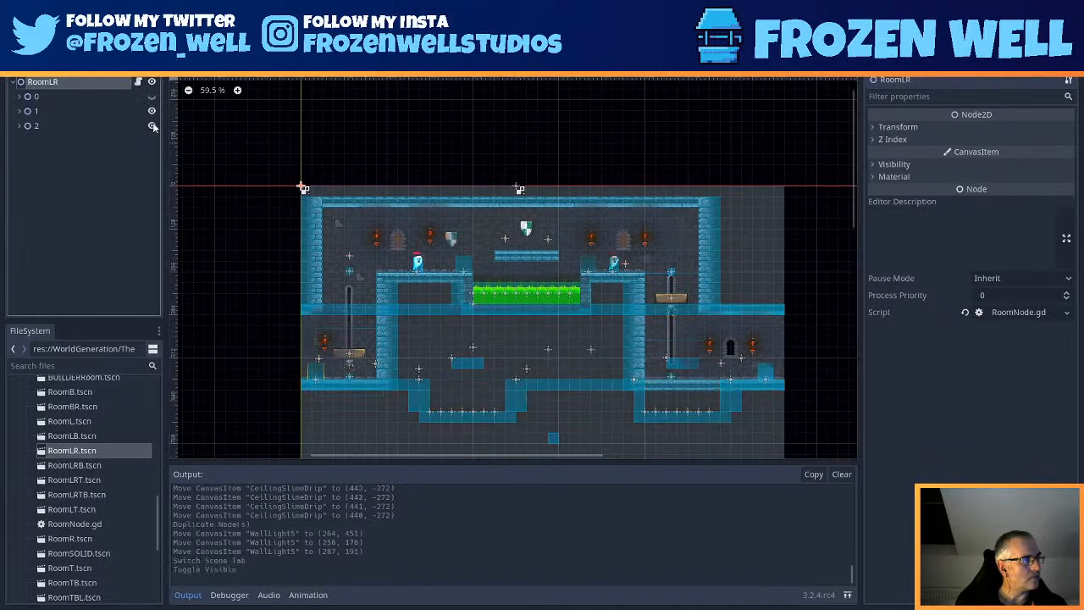
{"action": "left_click", "coordinate": [153, 126]}
{"action": "left_click", "coordinate": [152, 125]}
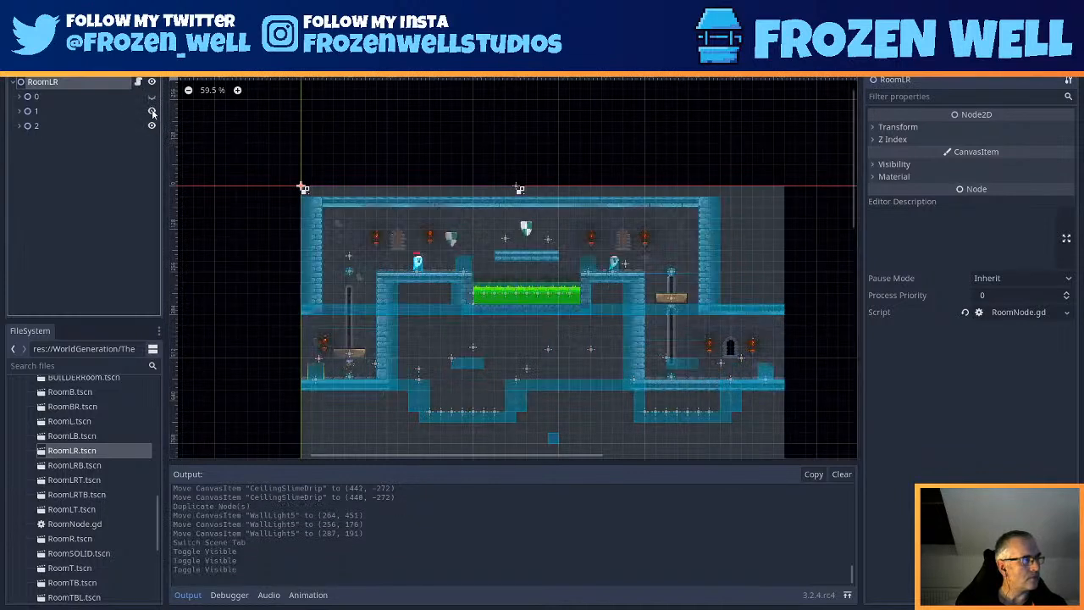
{"action": "left_click", "coordinate": [152, 111]}
{"action": "scroll", "coordinate": [554, 276], "scroll_direction": "up", "scroll_amount": 2}
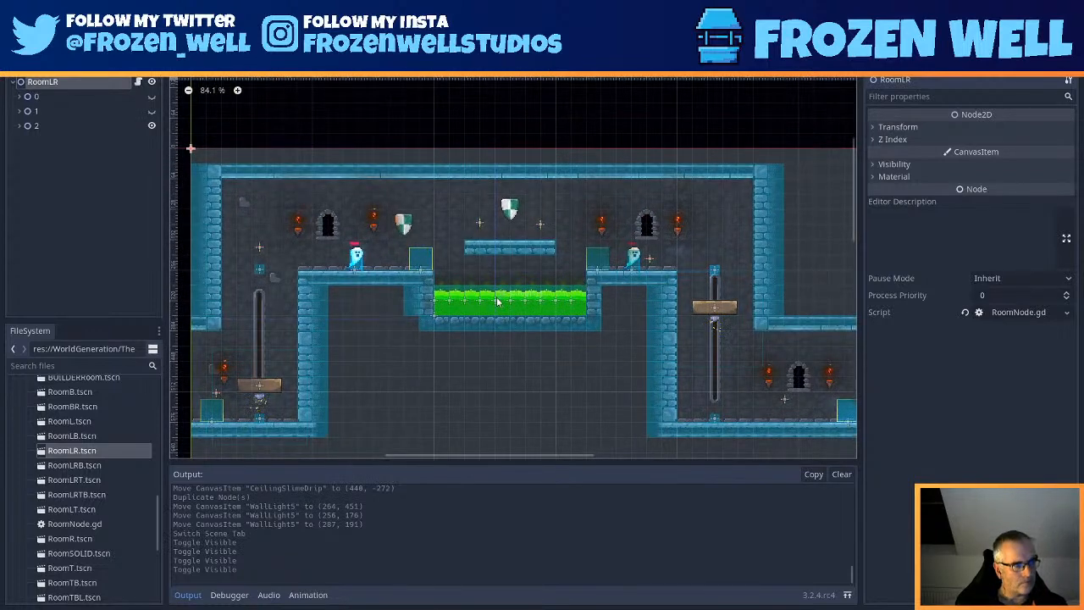
- Show room variant 1 instead of variant 2 to study its spike pit, and save the scene
{"action": "left_click", "coordinate": [152, 111]}
{"action": "left_click", "coordinate": [153, 125]}
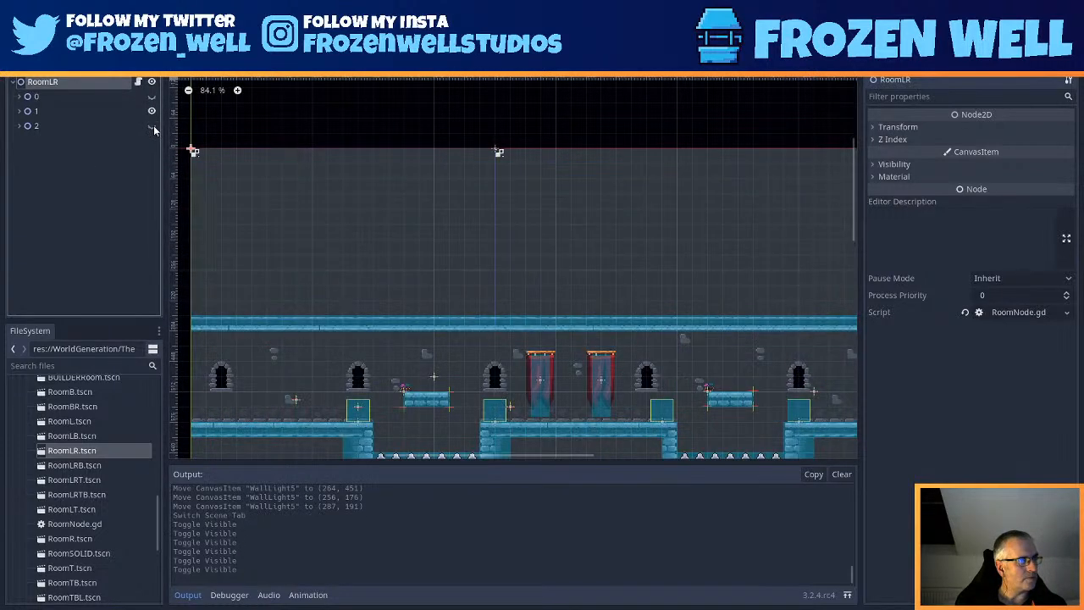
{"action": "scroll", "coordinate": [433, 267], "scroll_direction": "up", "scroll_amount": 2}
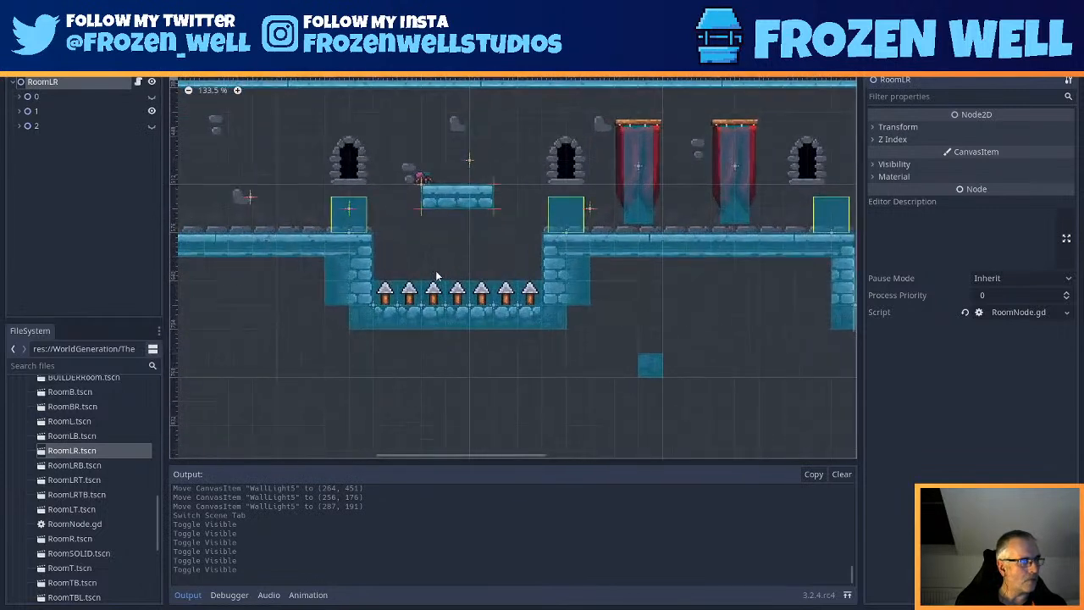
{"action": "scroll", "coordinate": [433, 267], "scroll_direction": "up", "scroll_amount": 1}
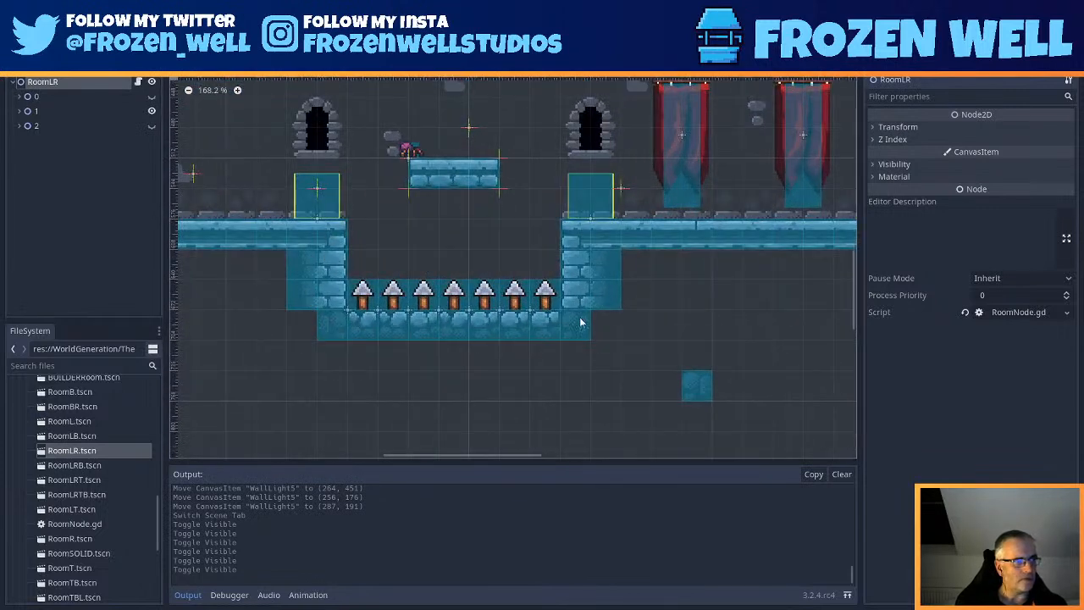
{"action": "key", "text": "ctrl+s"}
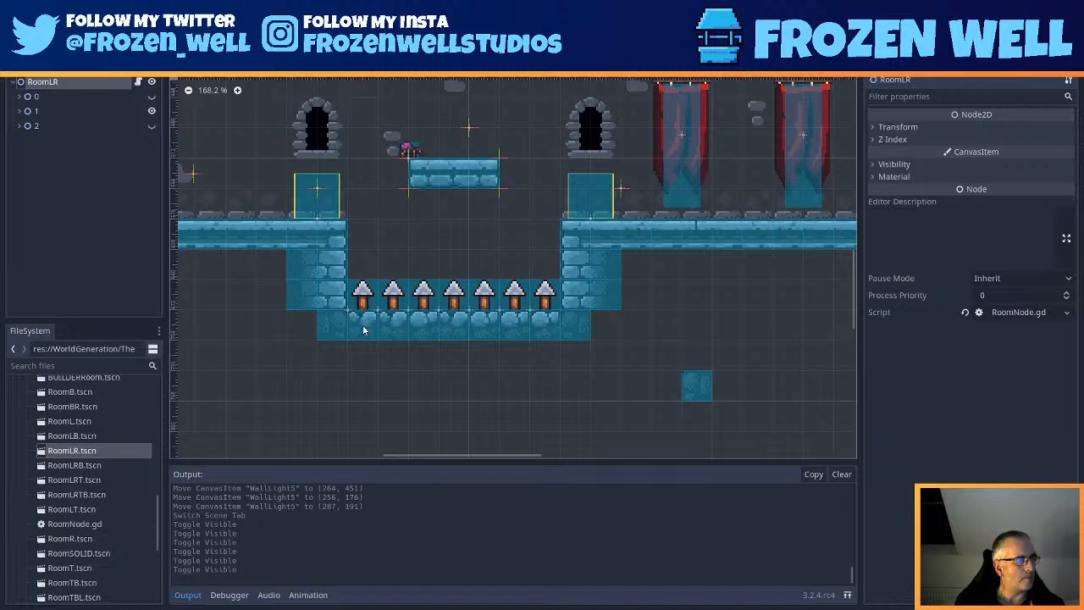
- Return to the room being built and erase a six-tile-wide, two-row stretch of TileMapBackground at the upper corridor's floor
{"action": "left_click", "coordinate": [242, 45]}
{"action": "scroll", "coordinate": [551, 225], "scroll_direction": "up", "scroll_amount": 4}
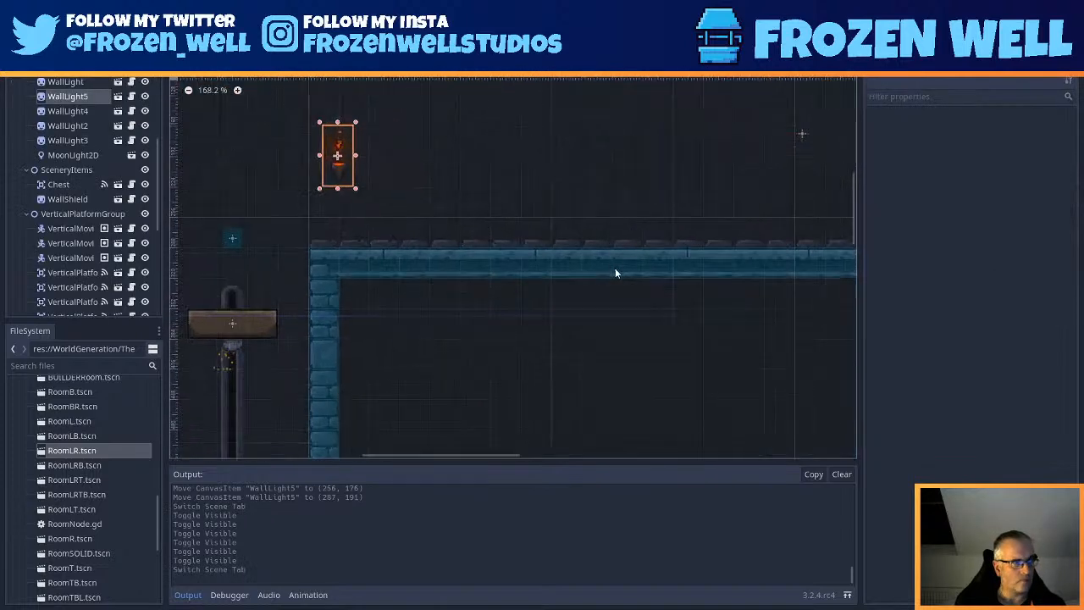
{"action": "scroll", "coordinate": [96, 110], "scroll_direction": "up", "scroll_amount": 5}
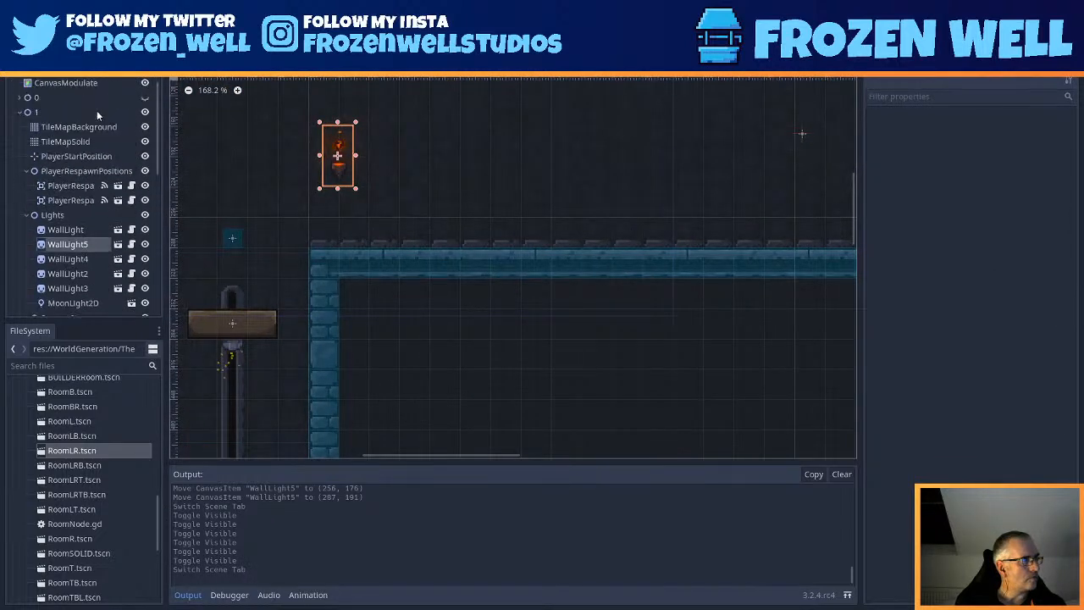
{"action": "left_click", "coordinate": [82, 126]}
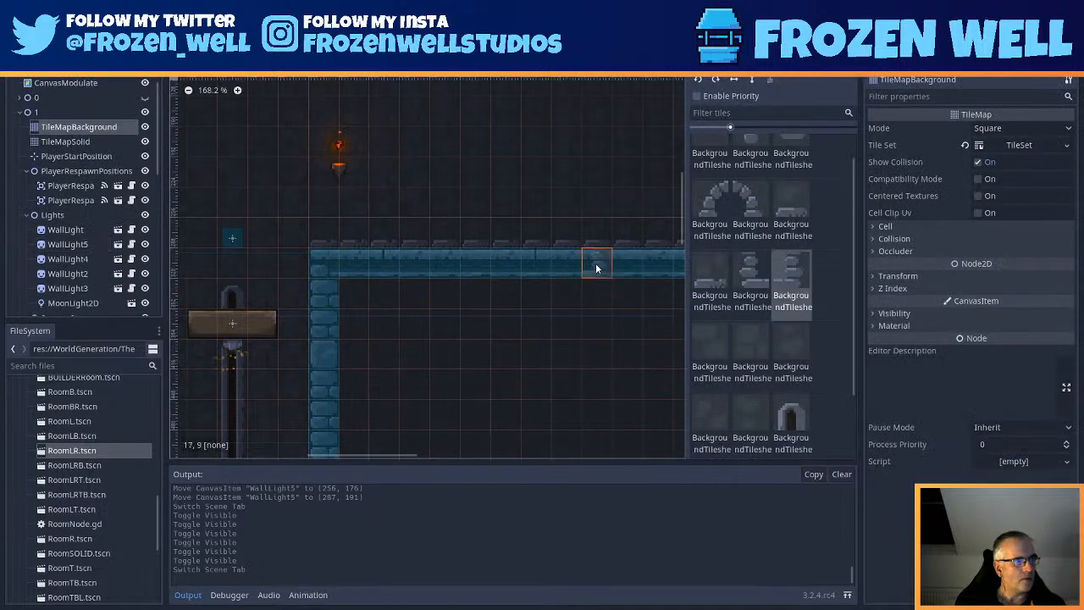
{"action": "middle_click_drag", "start_coordinate": [611, 245], "coordinate": [432, 235]}
{"action": "scroll", "coordinate": [472, 244], "scroll_direction": "down", "scroll_amount": 5}
{"action": "middle_click_drag", "start_coordinate": [345, 226], "coordinate": [387, 230]}
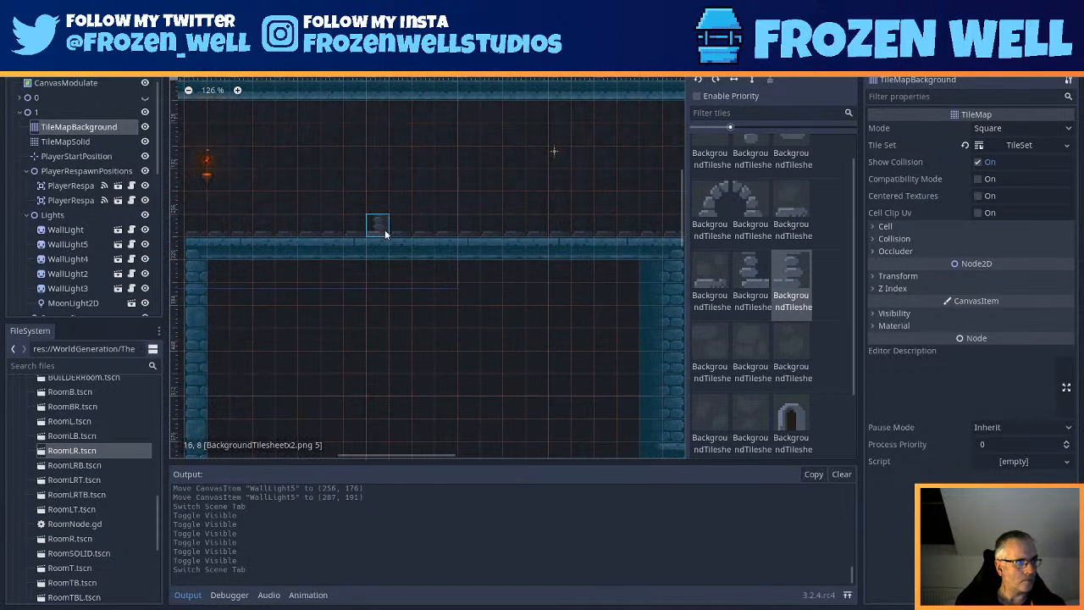
{"action": "right_click_drag", "start_coordinate": [372, 225], "coordinate": [488, 232]}
{"action": "right_click_drag", "start_coordinate": [382, 252], "coordinate": [496, 254]}
- Erase the TileMapSolid tiles beneath that gap, six tiles wide and three rows deep from the floor surface down
{"action": "left_click", "coordinate": [61, 141]}
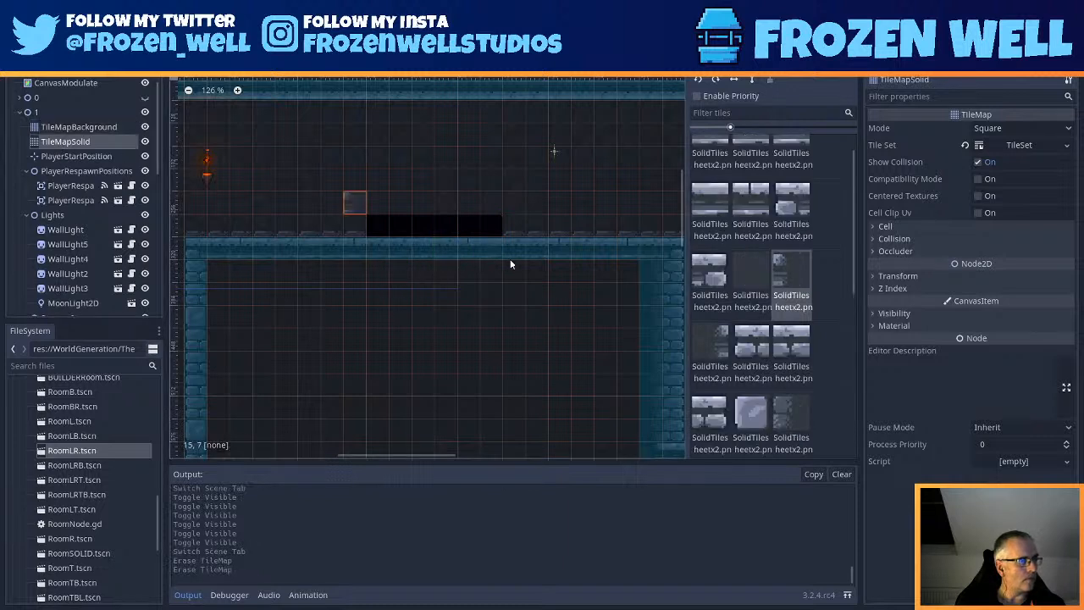
{"action": "right_click_drag", "start_coordinate": [385, 245], "coordinate": [486, 244]}
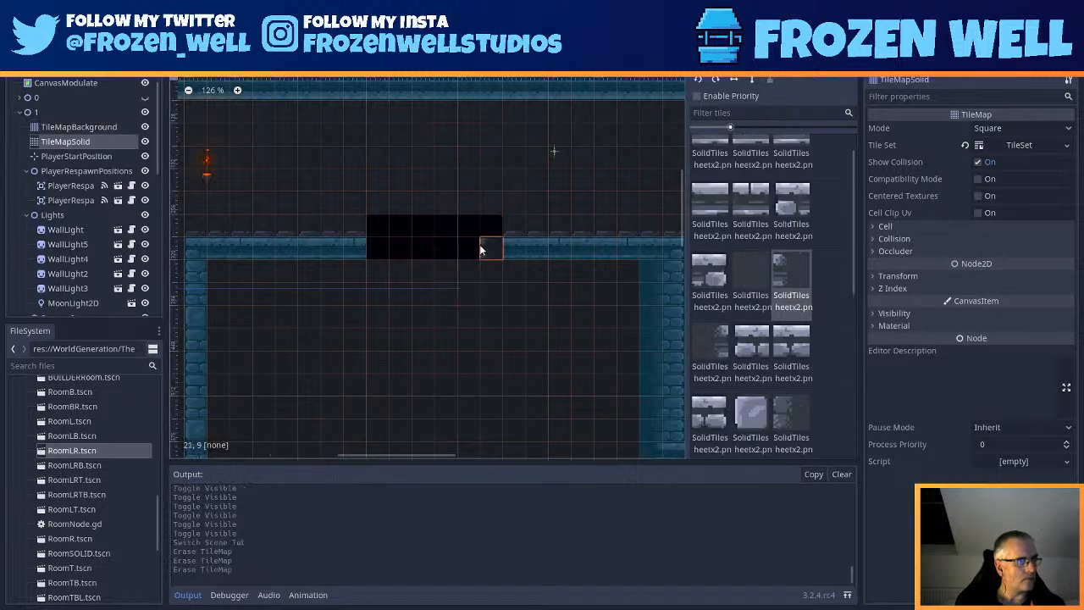
{"action": "right_click_drag", "start_coordinate": [381, 271], "coordinate": [484, 270]}
{"action": "right_click_drag", "start_coordinate": [385, 297], "coordinate": [491, 293]}
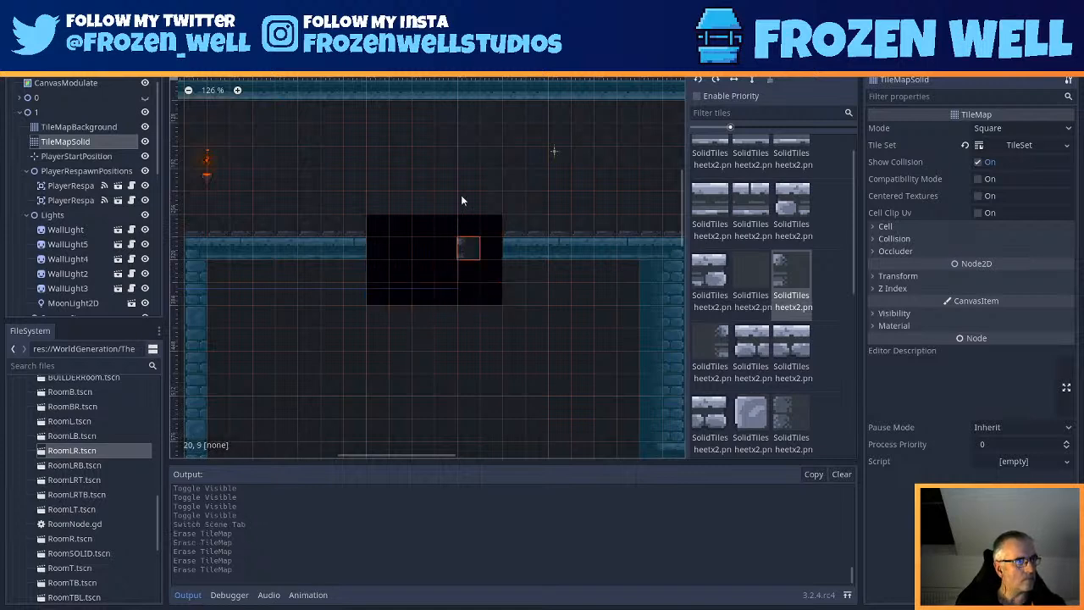
- Look through the open RoomLR, RoomLB and Sword scenes and return to the room being built
{"action": "left_click", "coordinate": [584, 41]}
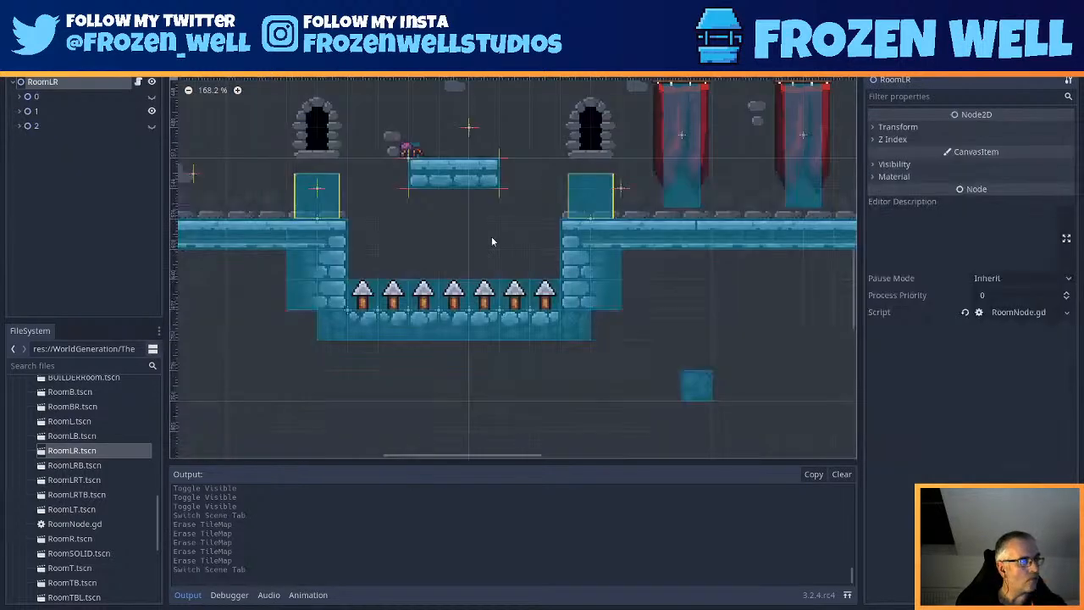
{"action": "left_click", "coordinate": [415, 41]}
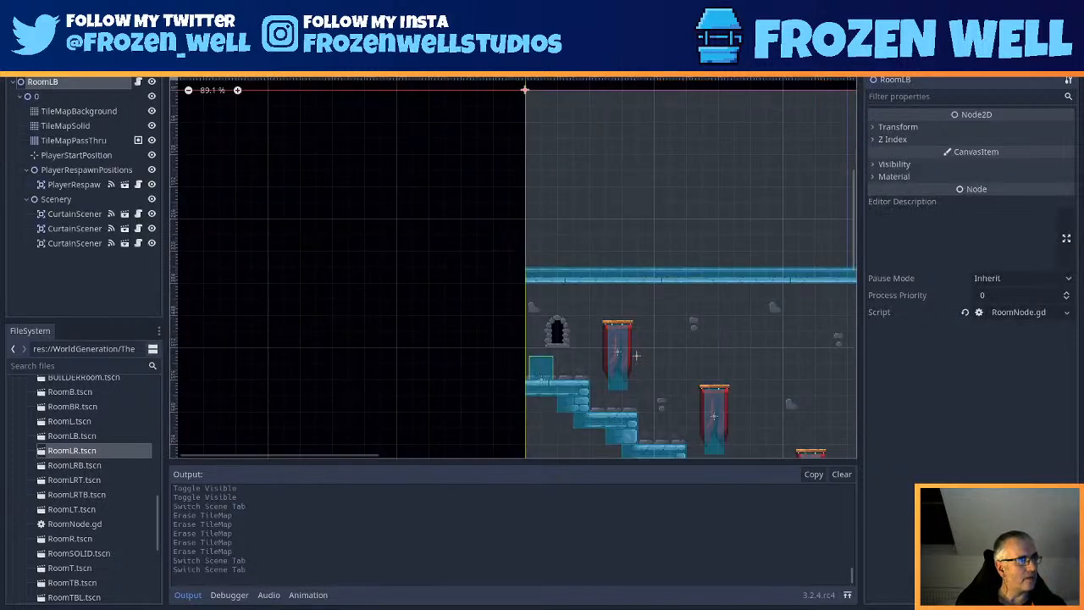
{"action": "left_click", "coordinate": [366, 40]}
{"action": "left_click", "coordinate": [457, 41]}
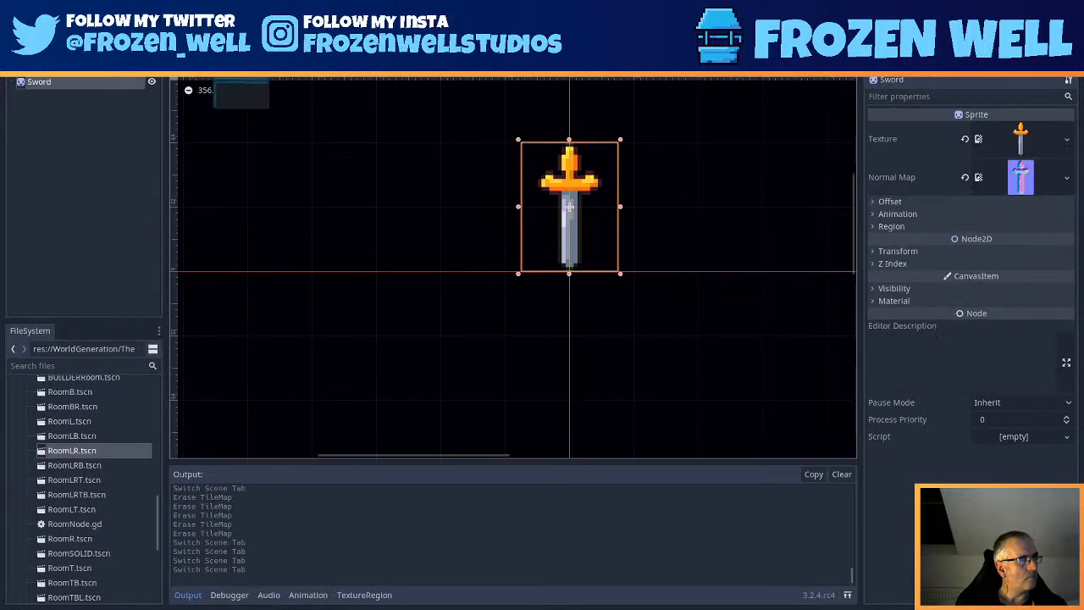
{"action": "left_click", "coordinate": [525, 41]}
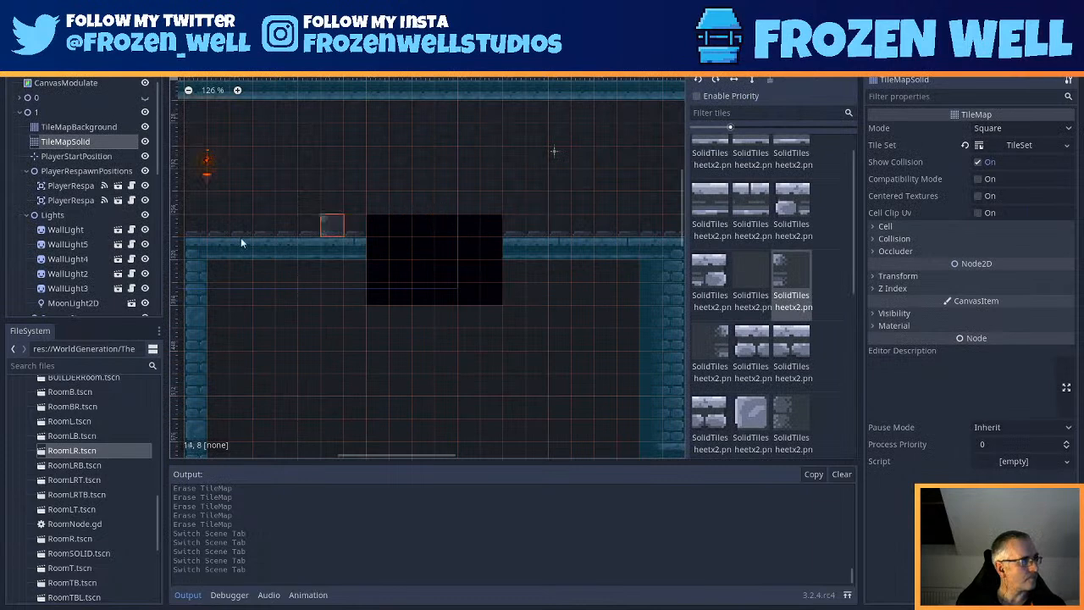
- Instance the SpikeHazard scene as a child of the Hazards node
{"action": "scroll", "coordinate": [70, 222], "scroll_direction": "down", "scroll_amount": 3}
{"action": "scroll", "coordinate": [59, 216], "scroll_direction": "down", "scroll_amount": 4}
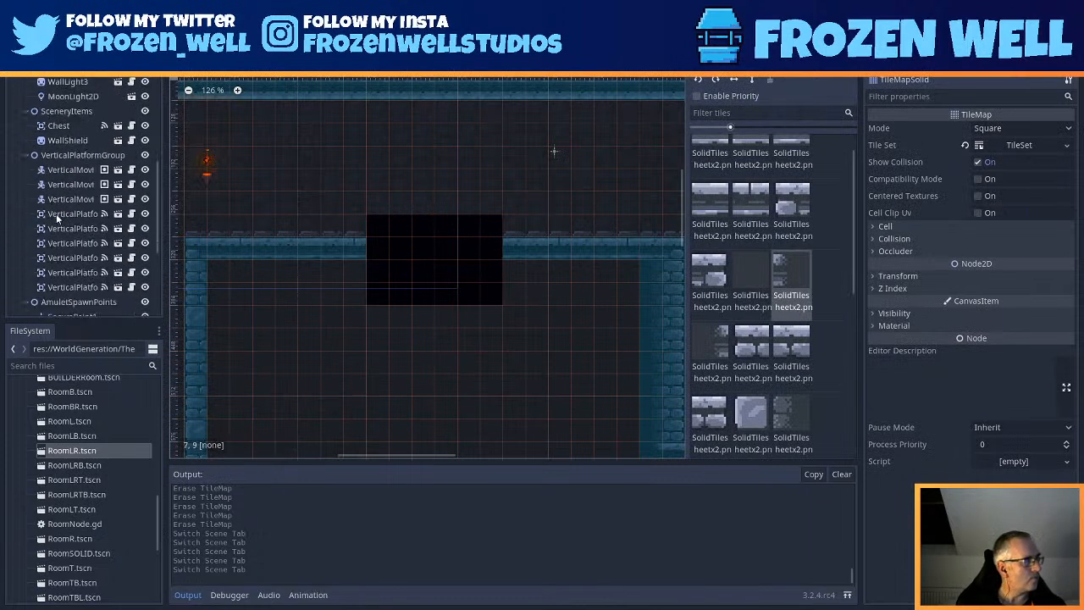
{"action": "left_click", "coordinate": [51, 256]}
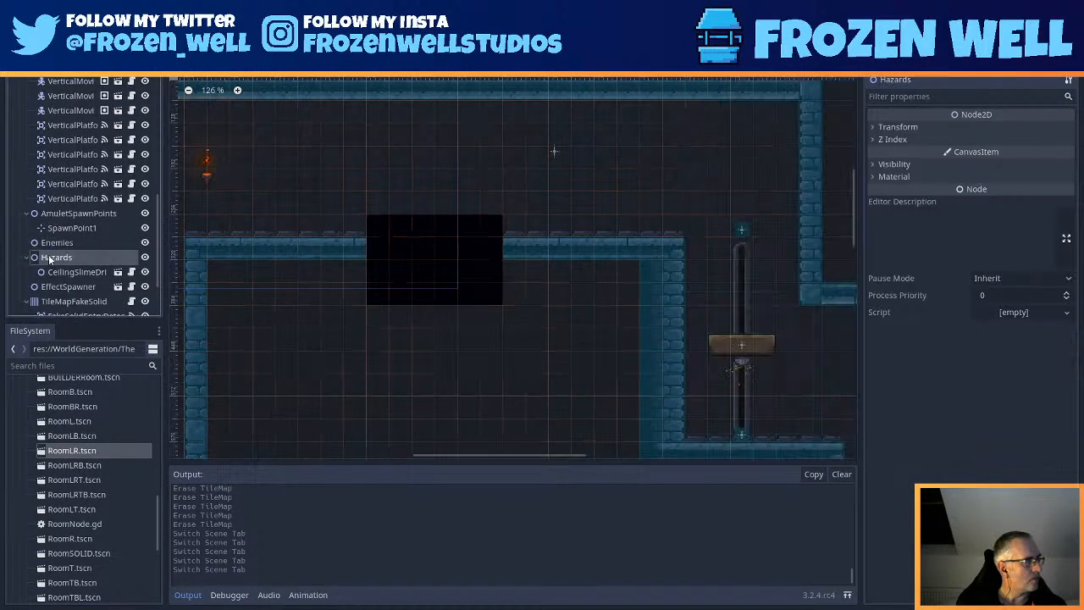
{"action": "key", "text": "ctrl+shift+a"}
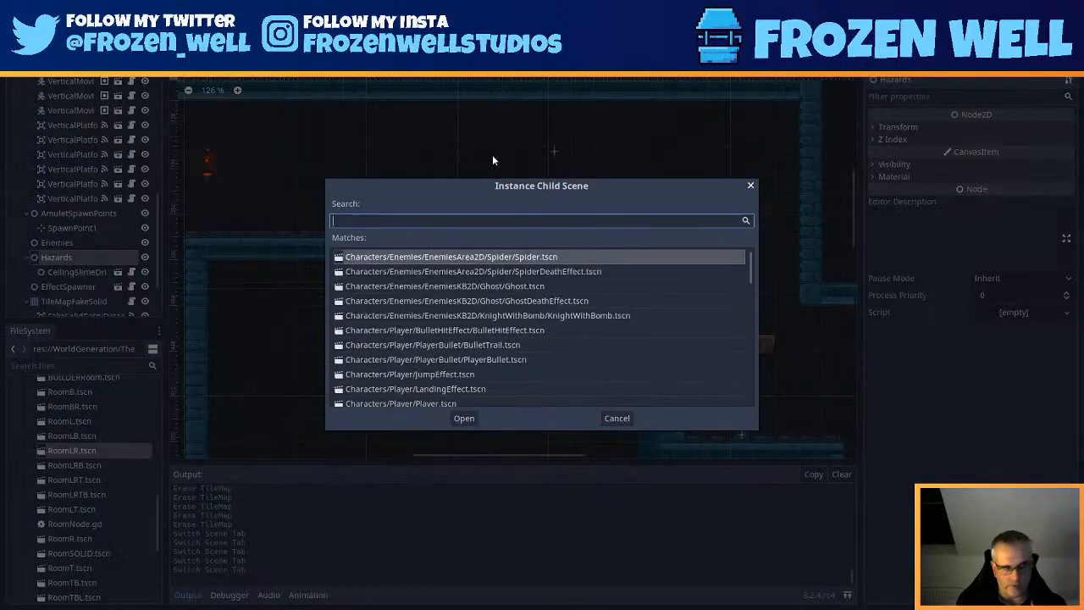
{"action": "type", "text": "spike"}
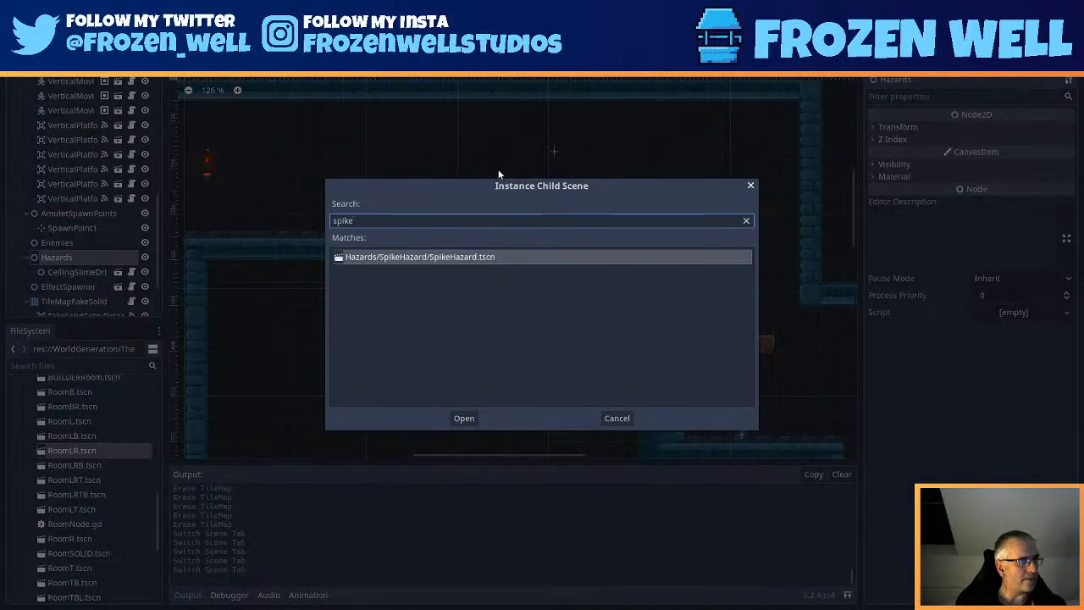
{"action": "double_click", "coordinate": [464, 257]}
- Try to move the new spike hazard to the gap in the upper corridor's floor
{"action": "middle_click_drag", "start_coordinate": [446, 221], "coordinate": [663, 351]}
{"action": "mouse_move", "coordinate": [425, 263]}
{"action": "middle_mouse_down"}
{"action": "mouse_move", "coordinate": [613, 293]}
{"action": "mouse_move", "coordinate": [561, 226]}
{"action": "middle_mouse_up"}
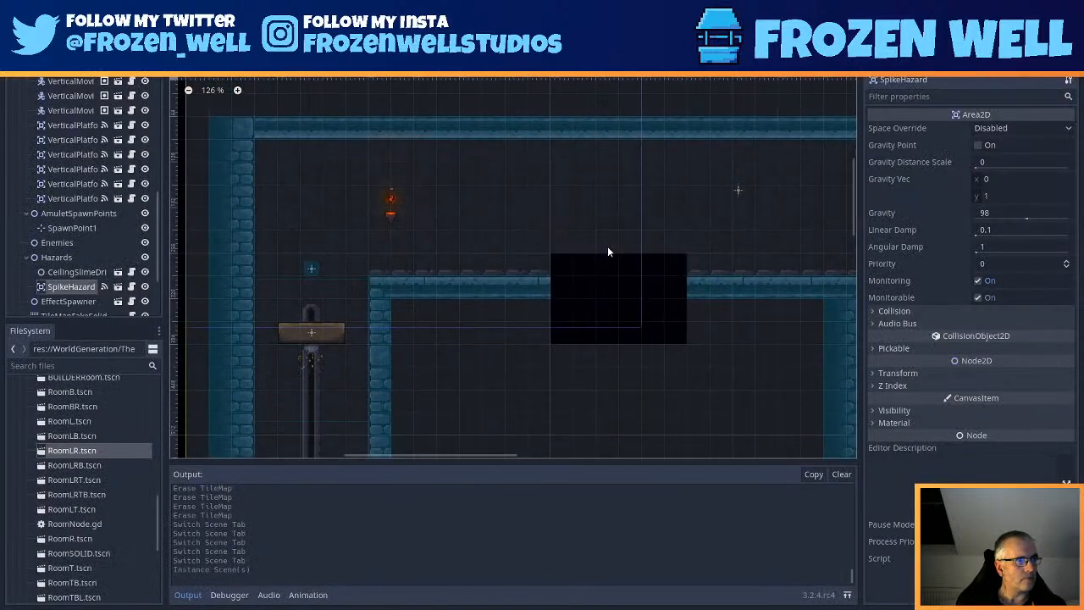
{"action": "middle_click_drag", "start_coordinate": [585, 304], "coordinate": [568, 231]}
{"action": "scroll", "coordinate": [575, 269], "scroll_direction": "down", "scroll_amount": 3}
{"action": "scroll", "coordinate": [582, 307], "scroll_direction": "down", "scroll_amount": 1}
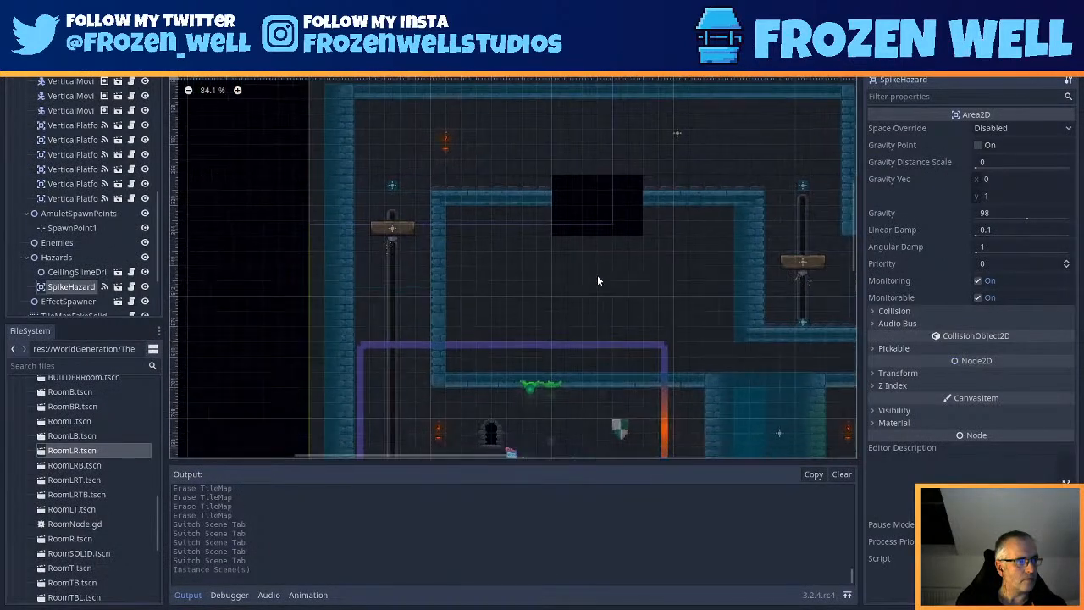
{"action": "middle_click_drag", "start_coordinate": [597, 327], "coordinate": [586, 188]}
{"action": "middle_click_drag", "start_coordinate": [529, 313], "coordinate": [518, 180]}
{"action": "left_click_drag", "start_coordinate": [301, 342], "coordinate": [542, 181]}
{"action": "middle_click_drag", "start_coordinate": [542, 181], "coordinate": [542, 332]}
{"action": "left_click_drag", "start_coordinate": [542, 331], "coordinate": [586, 109]}
{"action": "middle_click_drag", "start_coordinate": [587, 109], "coordinate": [625, 217]}
{"action": "left_click_drag", "start_coordinate": [622, 218], "coordinate": [573, 415]}
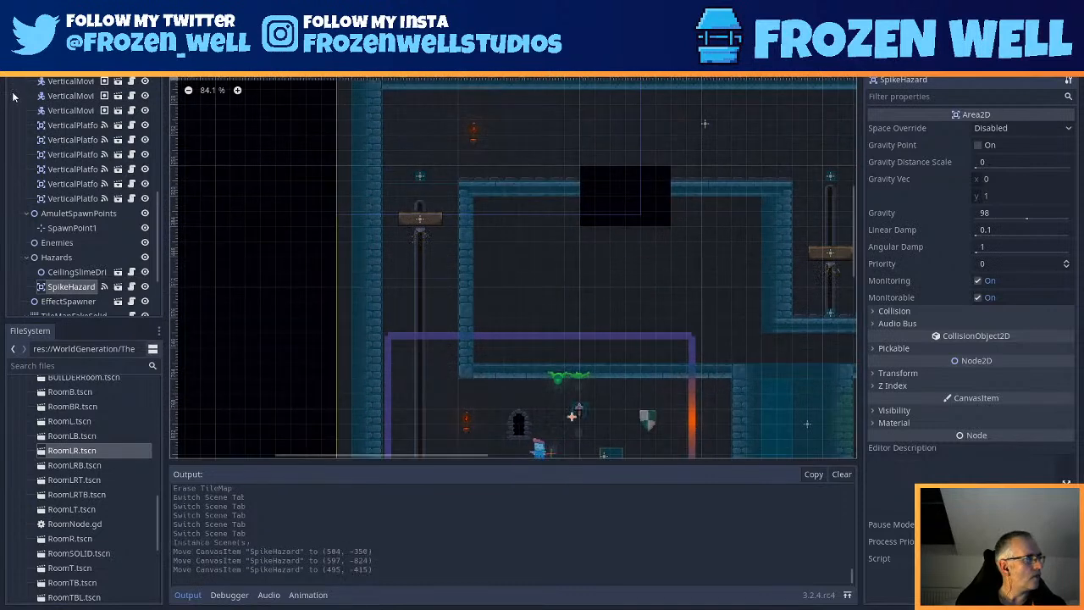
- Set the Hazards node's Y position to 0
{"action": "left_click", "coordinate": [58, 256]}
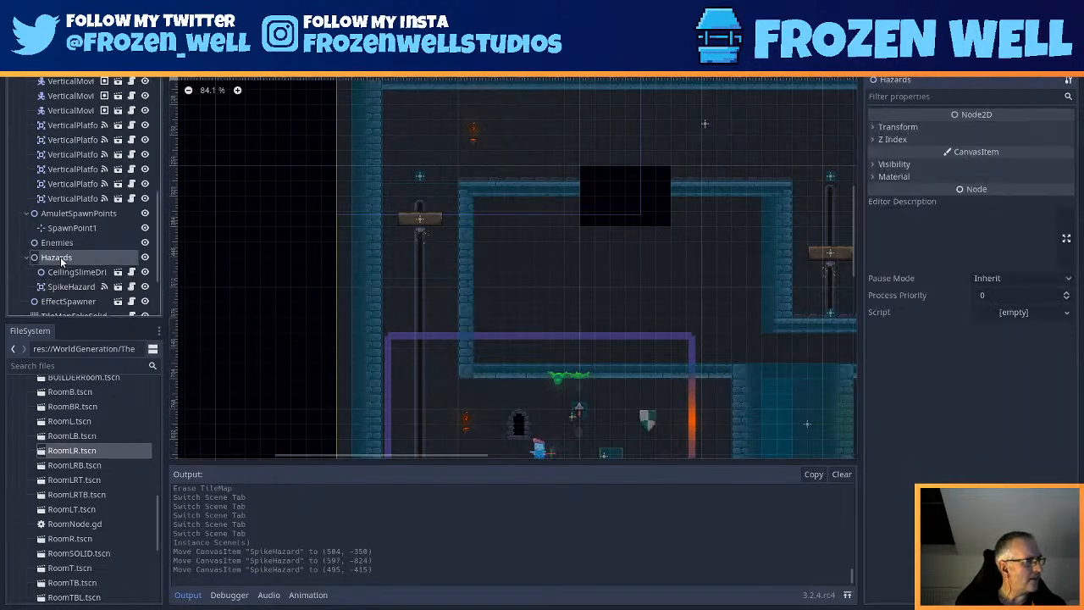
{"action": "left_click", "coordinate": [897, 127]}
{"action": "left_click", "coordinate": [995, 157]}
{"action": "type", "text": "0"}
{"action": "key", "text": "Return"}
- Set CeilingSlimeDrip's Y position to 1000 and move the spike hazard into the gap in the upper corridor's floor
{"action": "middle_click_drag", "start_coordinate": [579, 329], "coordinate": [614, 325]}
{"action": "scroll", "coordinate": [635, 267], "scroll_direction": "down", "scroll_amount": 3}
{"action": "scroll", "coordinate": [647, 269], "scroll_direction": "down", "scroll_amount": 6}
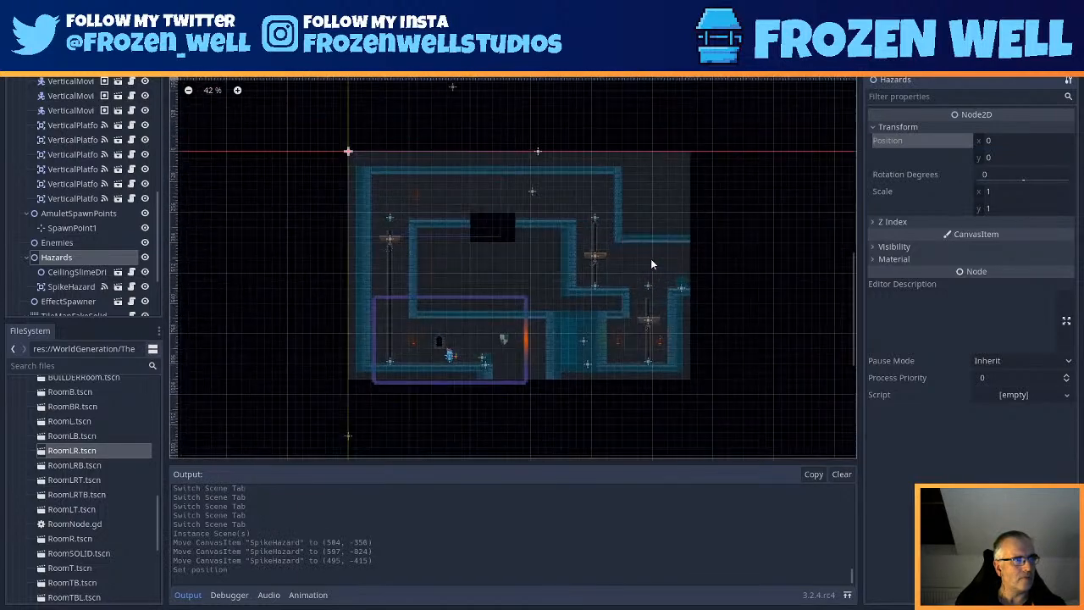
{"action": "left_click", "coordinate": [503, 124]}
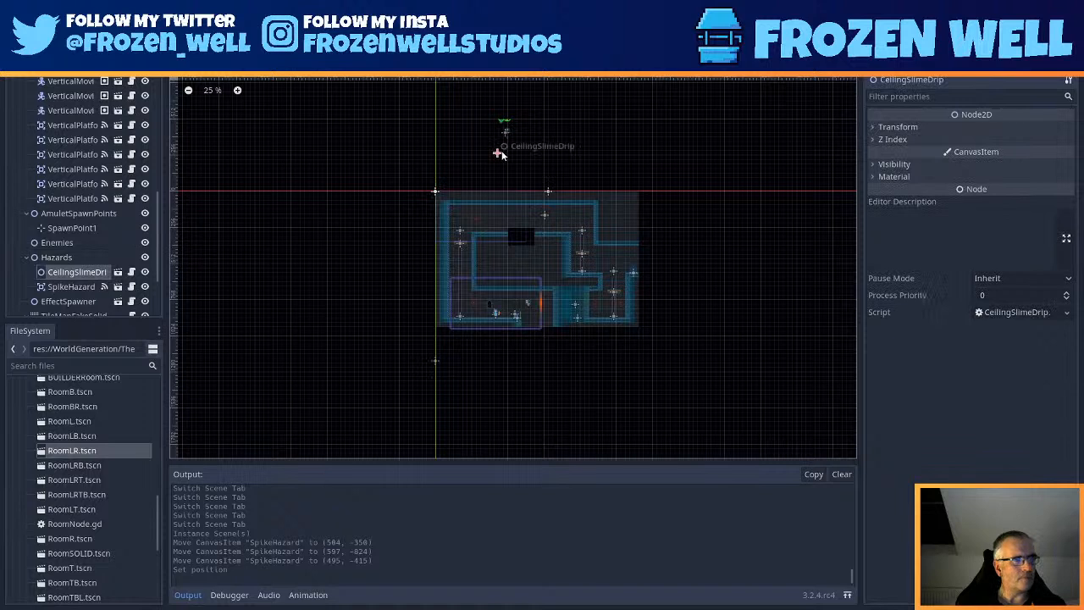
{"action": "left_click", "coordinate": [949, 126]}
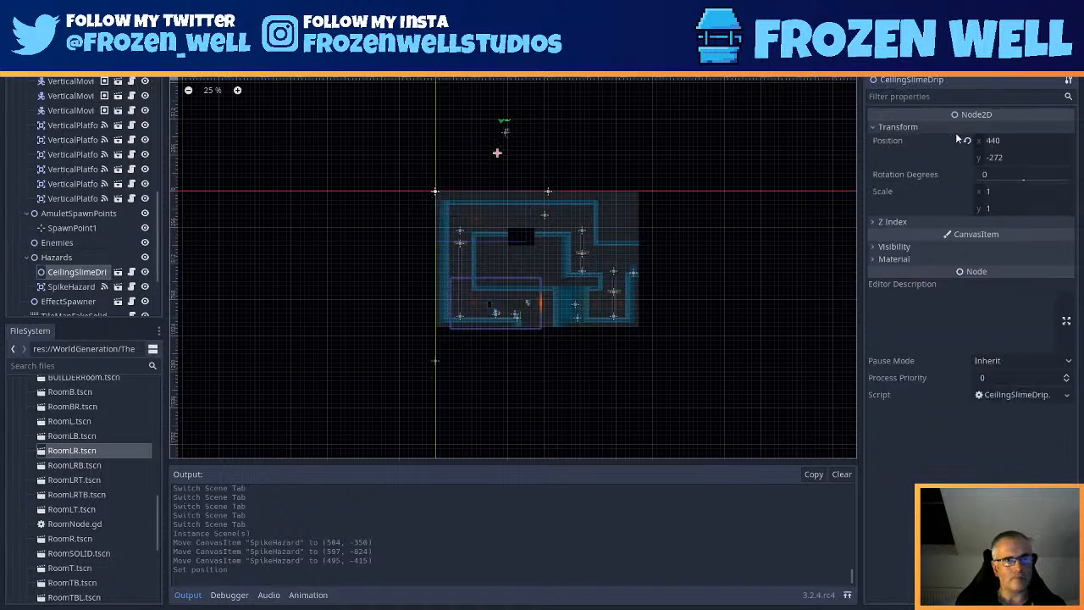
{"action": "left_click", "coordinate": [1002, 157]}
{"action": "type", "text": "1000"}
{"action": "key", "text": "Return"}
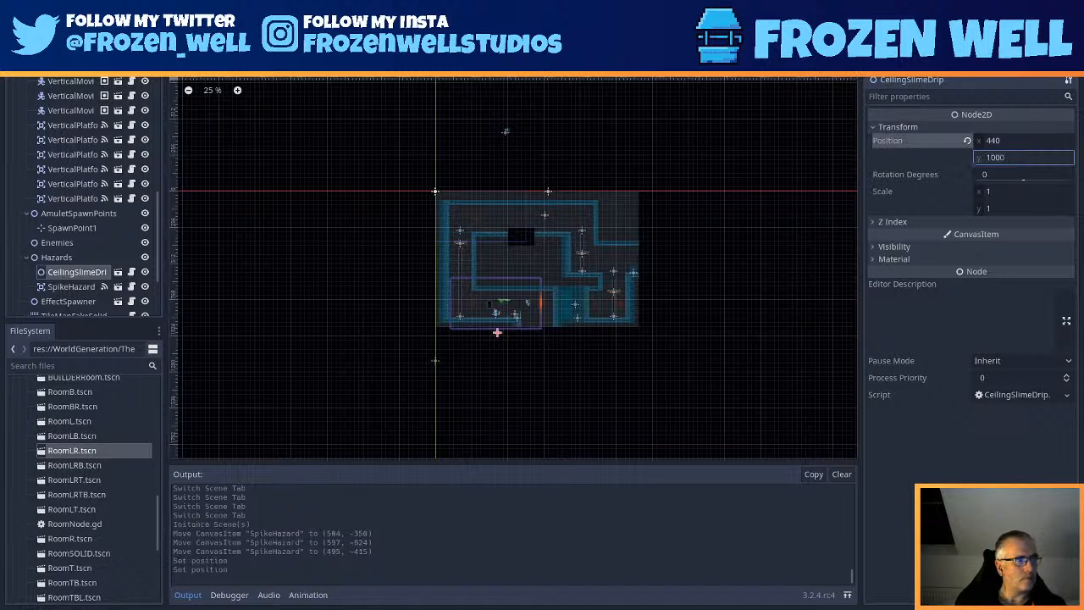
{"action": "left_click_drag", "start_coordinate": [505, 132], "coordinate": [518, 235]}
- Raise CeilingSlimeDrip so its slime hangs from the ceiling above the player, at about (436, 927)
{"action": "scroll", "coordinate": [490, 282], "scroll_direction": "up", "scroll_amount": 5}
{"action": "middle_click_drag", "start_coordinate": [490, 282], "coordinate": [536, 354]}
{"action": "scroll", "coordinate": [572, 403], "scroll_direction": "up", "scroll_amount": 3}
{"action": "middle_click_drag", "start_coordinate": [571, 399], "coordinate": [572, 307]}
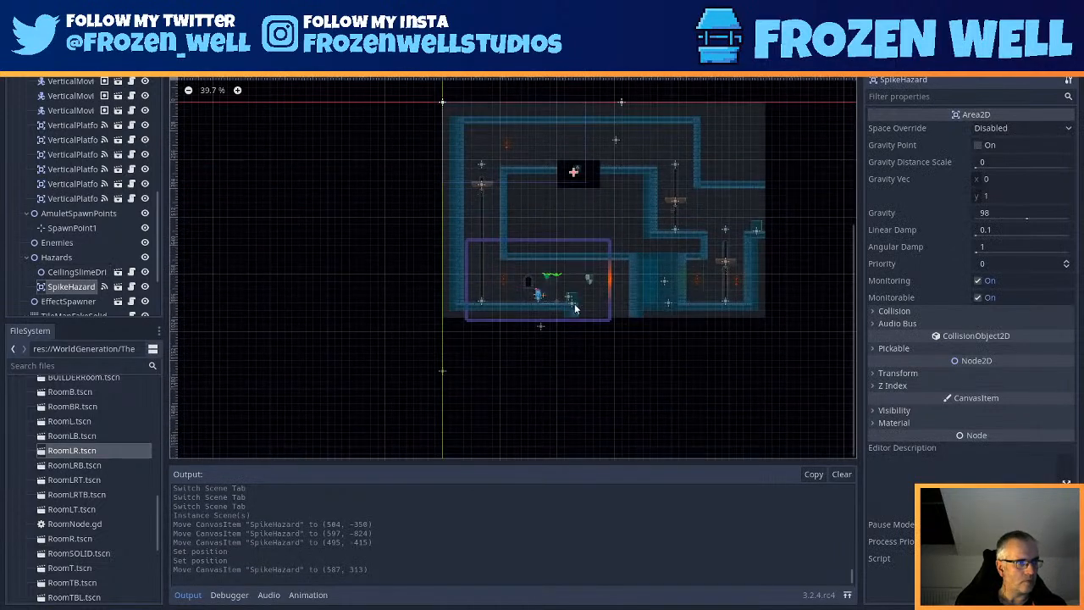
{"action": "scroll", "coordinate": [571, 309], "scroll_direction": "up", "scroll_amount": 12}
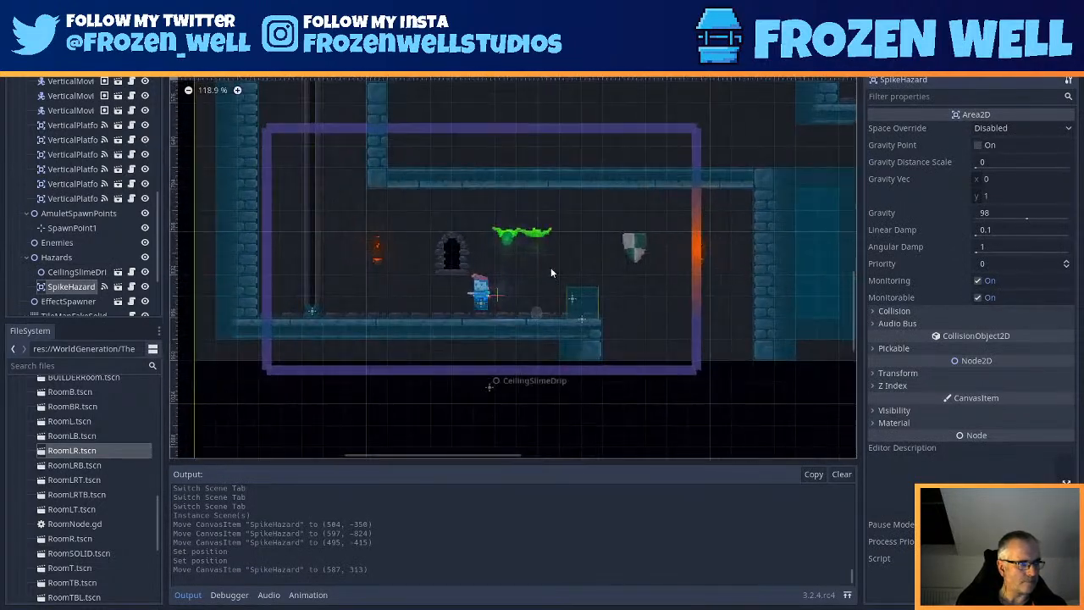
{"action": "scroll", "coordinate": [550, 273], "scroll_direction": "up", "scroll_amount": 1}
{"action": "left_click_drag", "start_coordinate": [476, 405], "coordinate": [474, 349]}
{"action": "scroll", "coordinate": [508, 254], "scroll_direction": "up", "scroll_amount": 4}
{"action": "key", "text": "Up"}
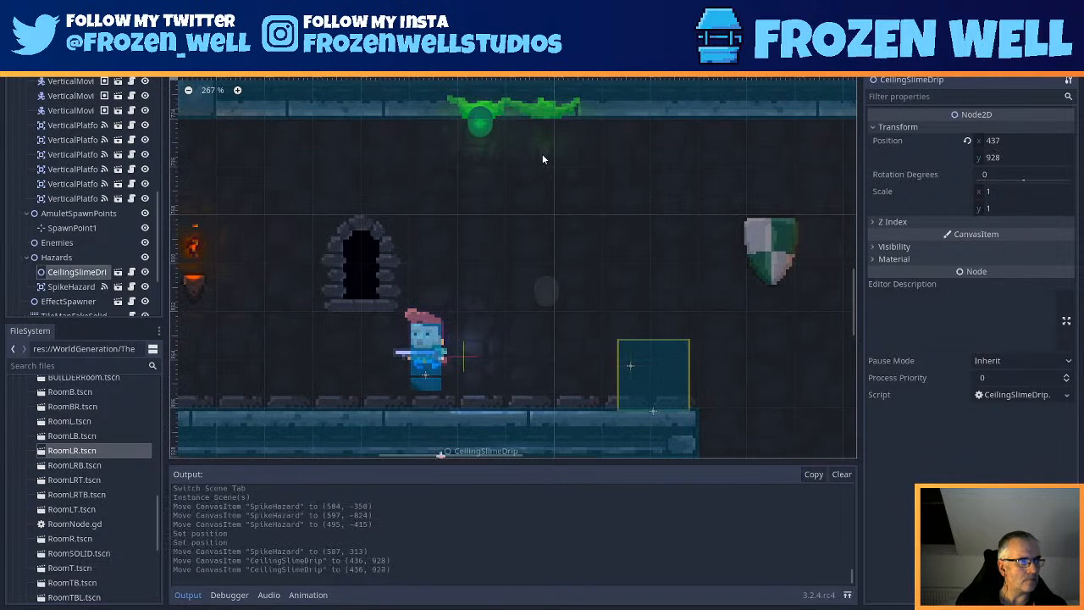
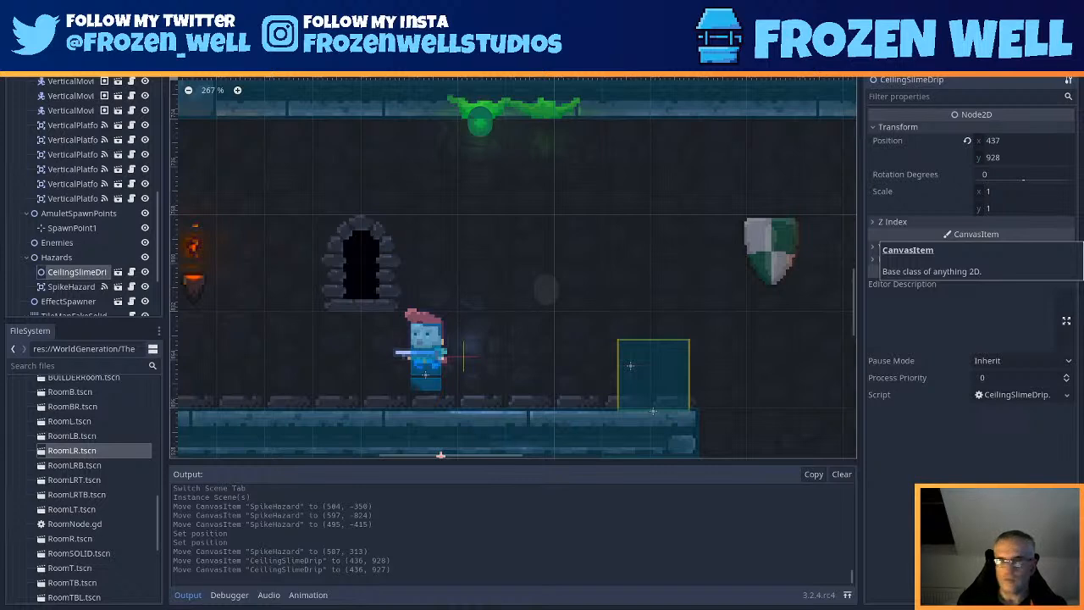
- Place the spike hazard in the pit's lower-left corner at (512, 384), aligned with the tile grid
{"action": "scroll", "coordinate": [416, 283], "scroll_direction": "down", "scroll_amount": 11}
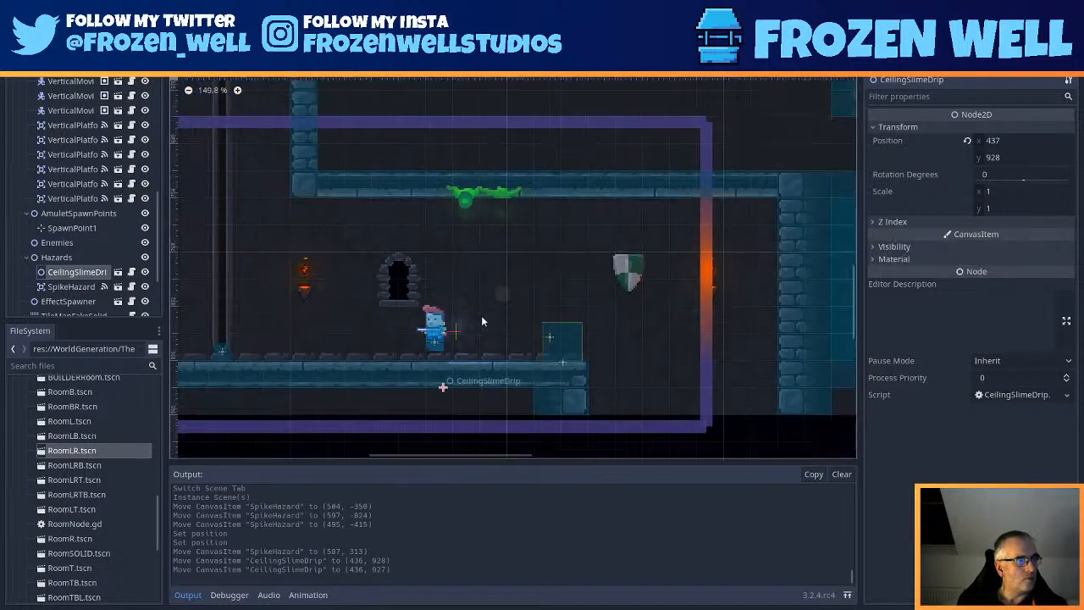
{"action": "middle_click_drag", "start_coordinate": [482, 270], "coordinate": [479, 456]}
{"action": "middle_click_drag", "start_coordinate": [533, 218], "coordinate": [553, 386]}
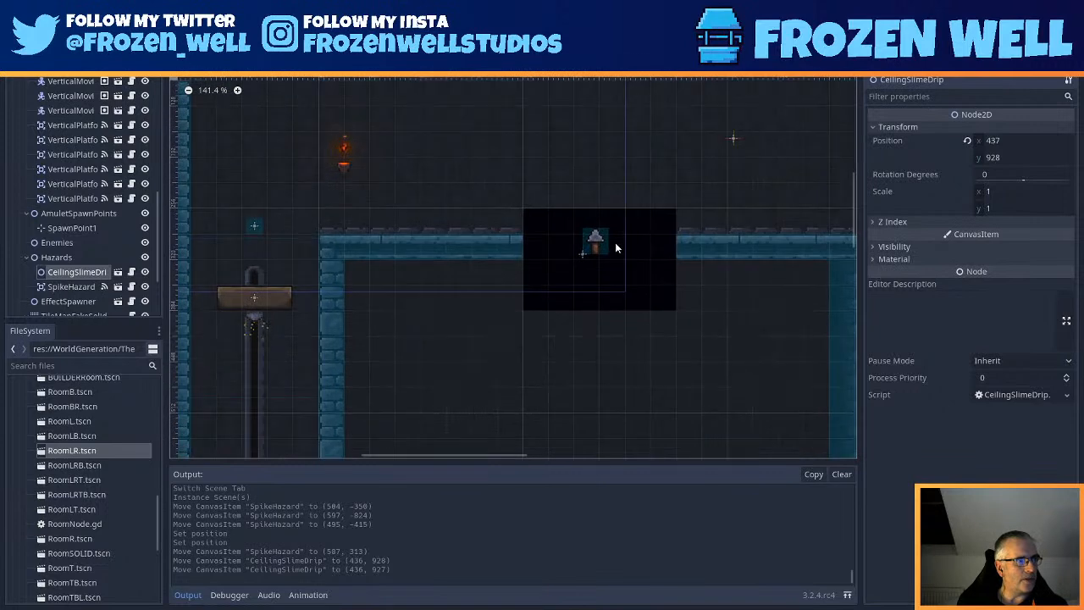
{"action": "scroll", "coordinate": [617, 245], "scroll_direction": "up", "scroll_amount": 9}
{"action": "scroll", "coordinate": [603, 244], "scroll_direction": "up", "scroll_amount": 4}
{"action": "left_click_drag", "start_coordinate": [586, 239], "coordinate": [456, 354]}
{"action": "scroll", "coordinate": [445, 398], "scroll_direction": "up", "scroll_amount": 10}
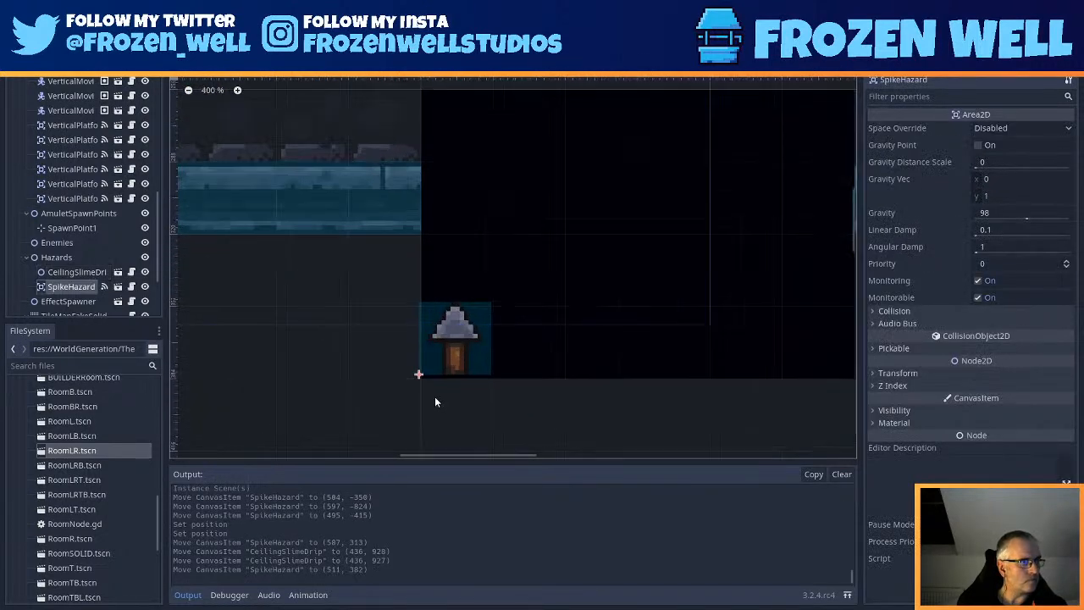
{"action": "key", "text": "Down"}
{"action": "key", "text": "Down"}
{"action": "key", "text": "Right"}
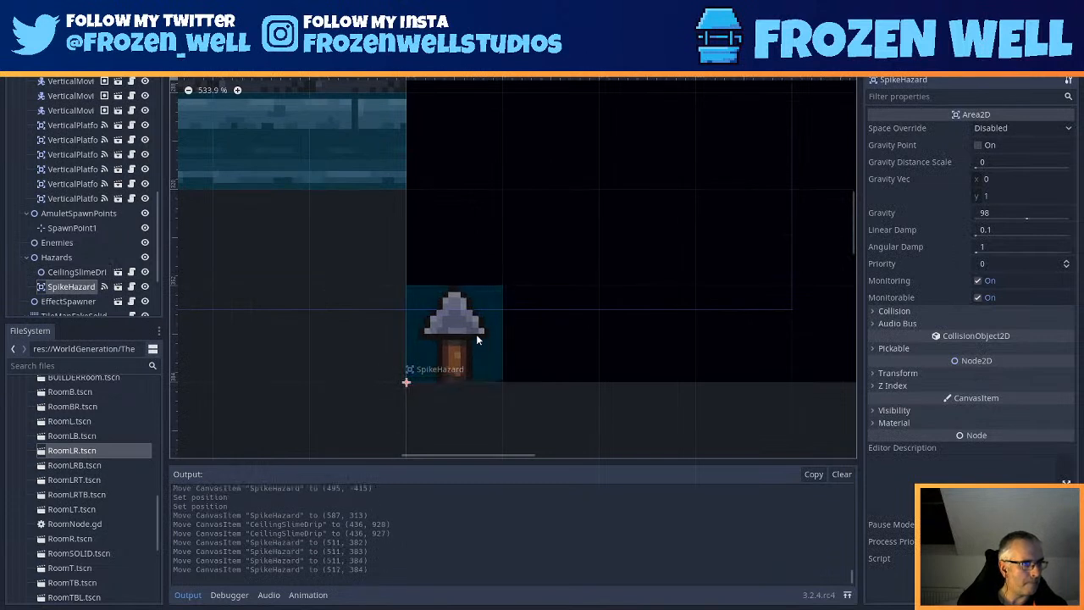
- Duplicate the spike hazard and place the copy directly to the right of the first at (544, 384)
{"action": "key", "text": "ctrl+d"}
{"action": "left_click_drag", "start_coordinate": [475, 339], "coordinate": [571, 344]}
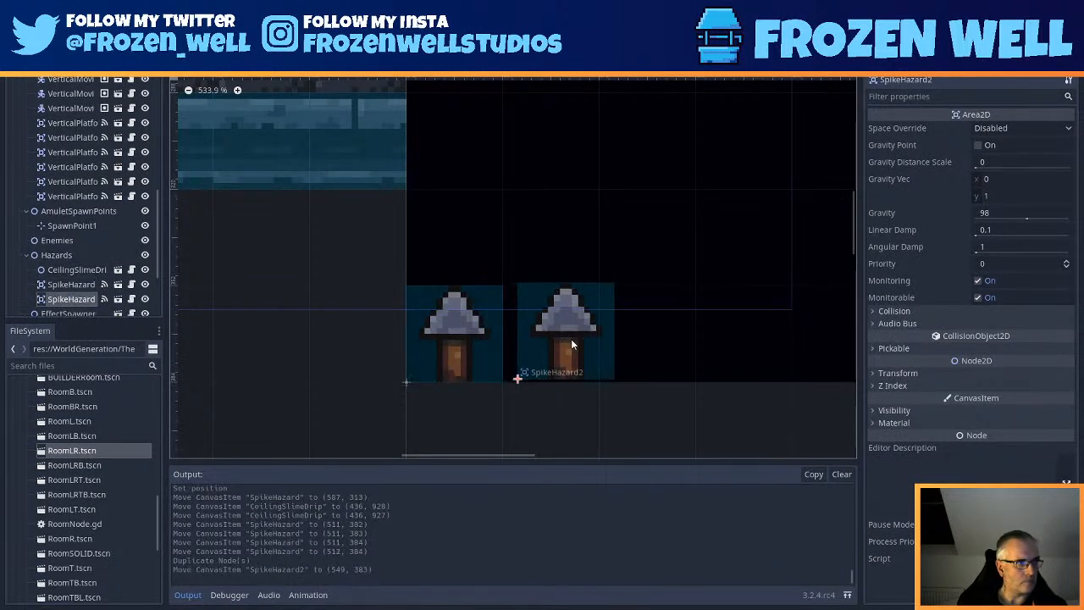
{"action": "key", "text": "Left"}
{"action": "key", "text": "Left"}
{"action": "key", "text": "Left"}
{"action": "key", "text": "Left"}
{"action": "key", "text": "Left"}
{"action": "key", "text": "Left"}
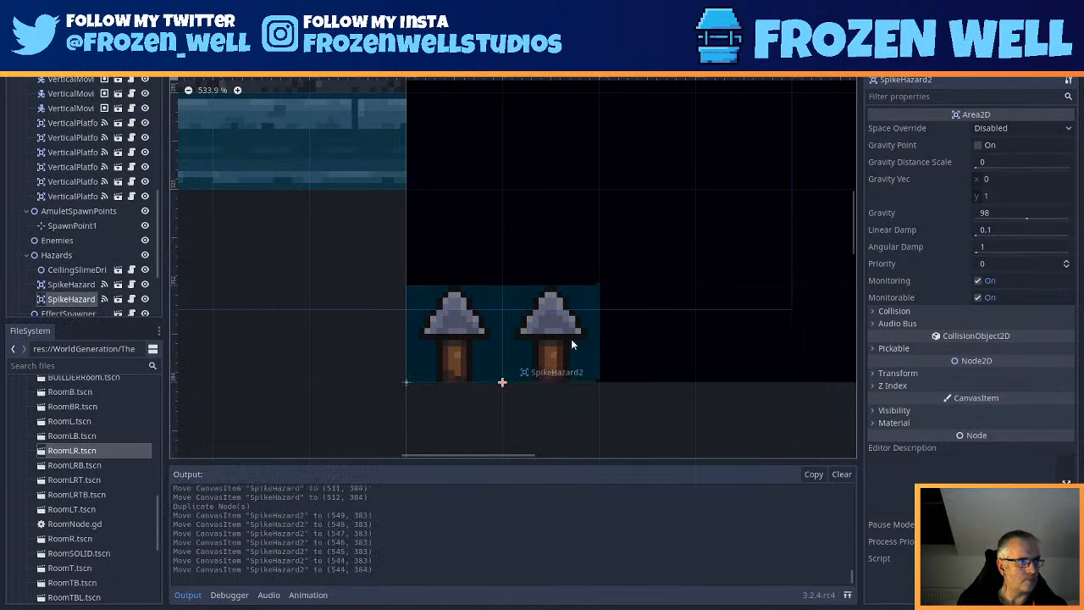
- Add four more spike copies side by side along the pit bottom at X 576, 608, 640 and 672, Y 384
{"action": "left_click_drag", "start_coordinate": [583, 332], "coordinate": [689, 331]}
{"action": "key", "text": "ctrl+z"}
{"action": "key", "text": "ctrl+d"}
{"action": "middle_click_drag", "start_coordinate": [798, 299], "coordinate": [595, 268]}
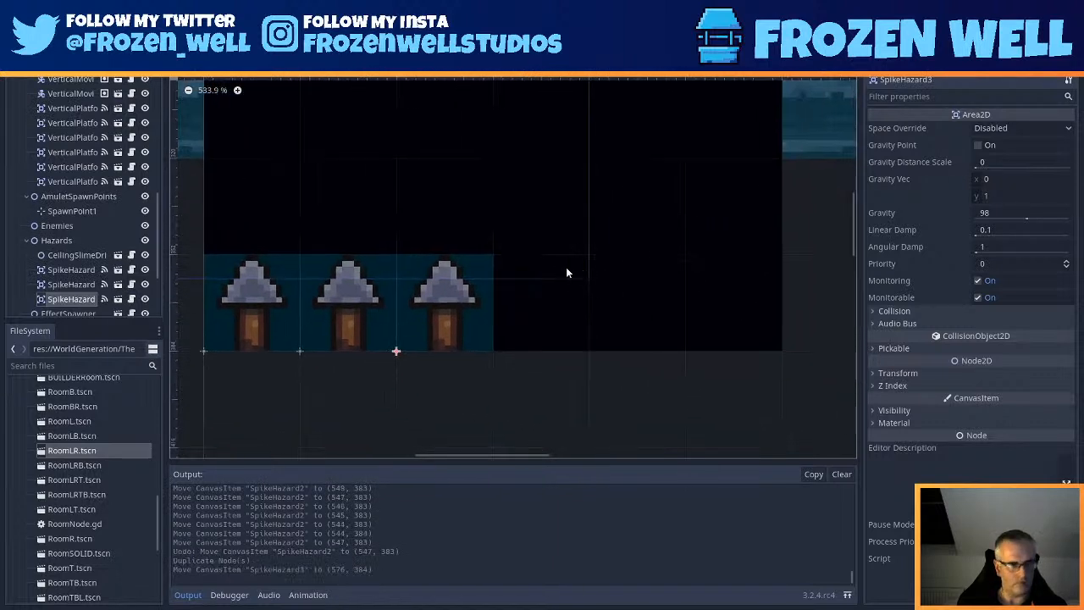
{"action": "key", "text": "ctrl+d"}
{"action": "left_click_drag", "start_coordinate": [464, 307], "coordinate": [648, 297]}
{"action": "key", "text": "ctrl+d"}
{"action": "key", "text": "ctrl+d"}
{"action": "left_click_drag", "start_coordinate": [657, 303], "coordinate": [738, 303]}
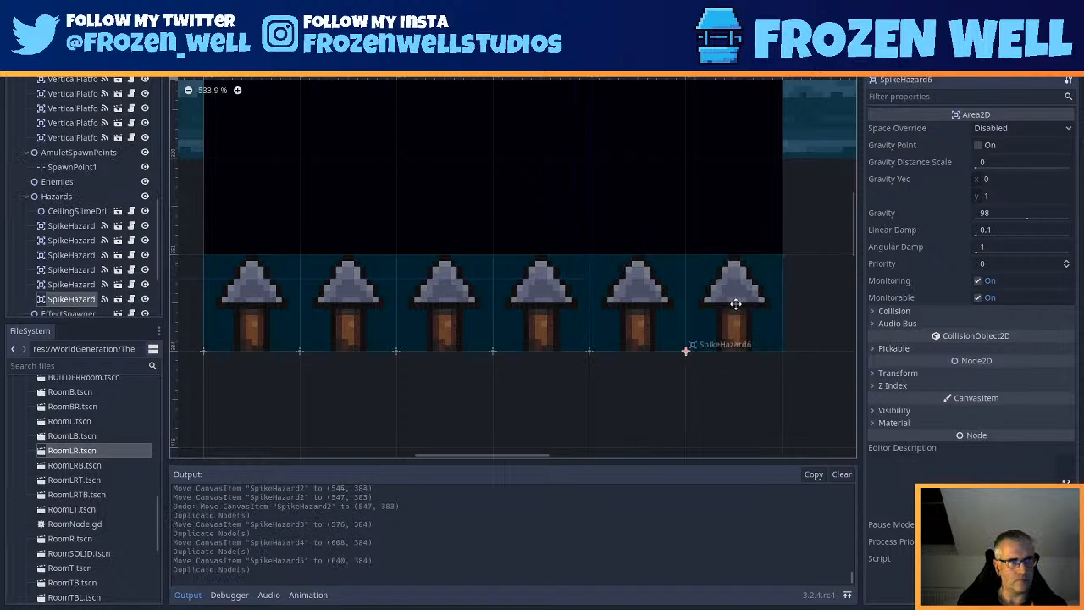
- Look over the finished spike row, examine RoomLR's spike pit for comparison and return to the room being built
{"action": "scroll", "coordinate": [728, 296], "scroll_direction": "down", "scroll_amount": 10}
{"action": "middle_click_drag", "start_coordinate": [709, 282], "coordinate": [645, 321]}
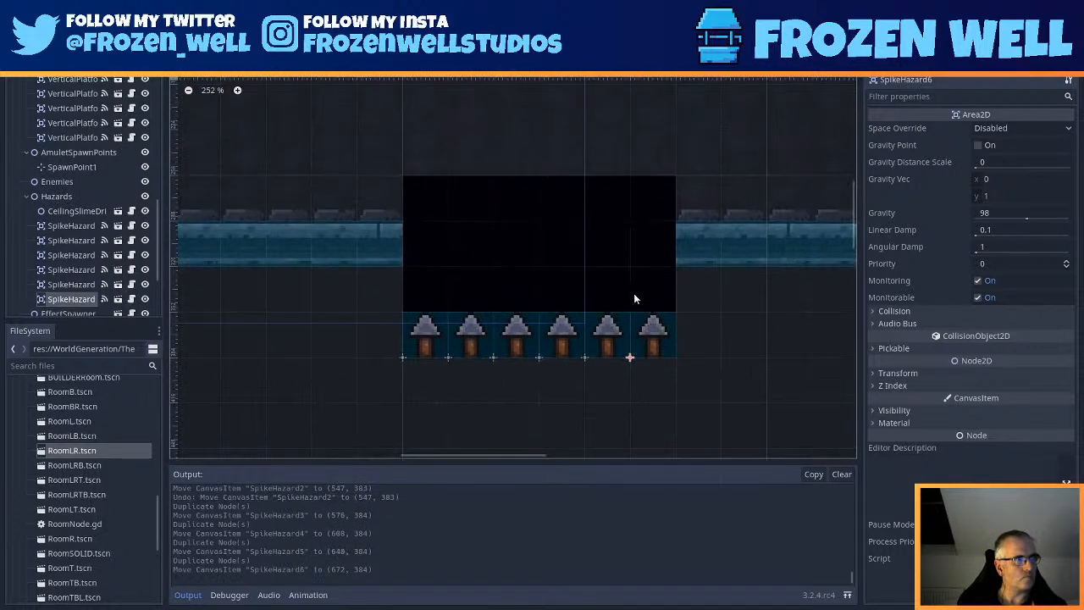
{"action": "scroll", "coordinate": [633, 297], "scroll_direction": "down", "scroll_amount": 9}
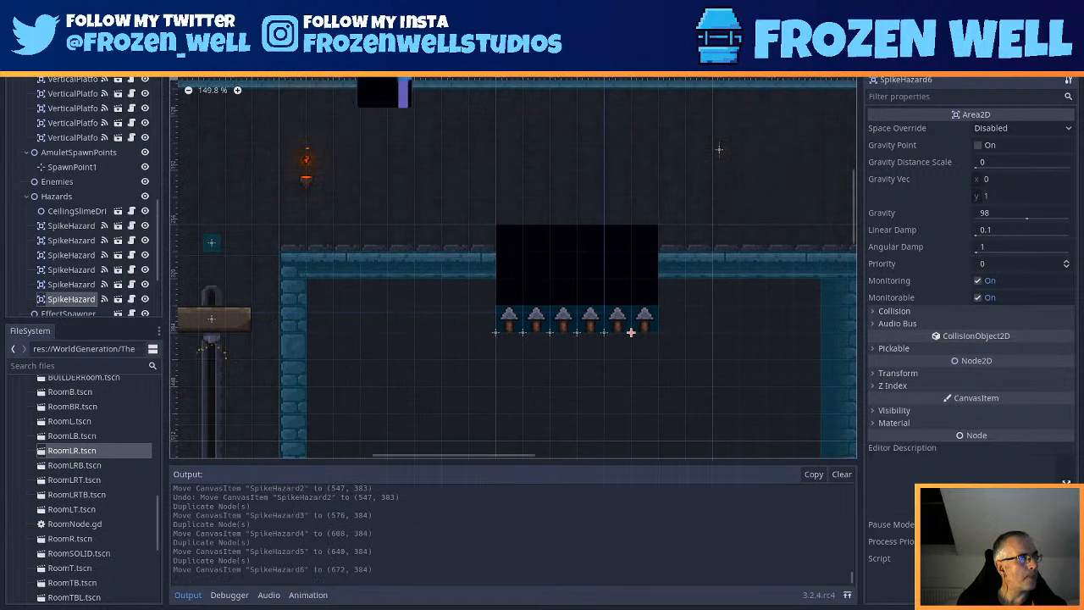
{"action": "left_click", "coordinate": [482, 80]}
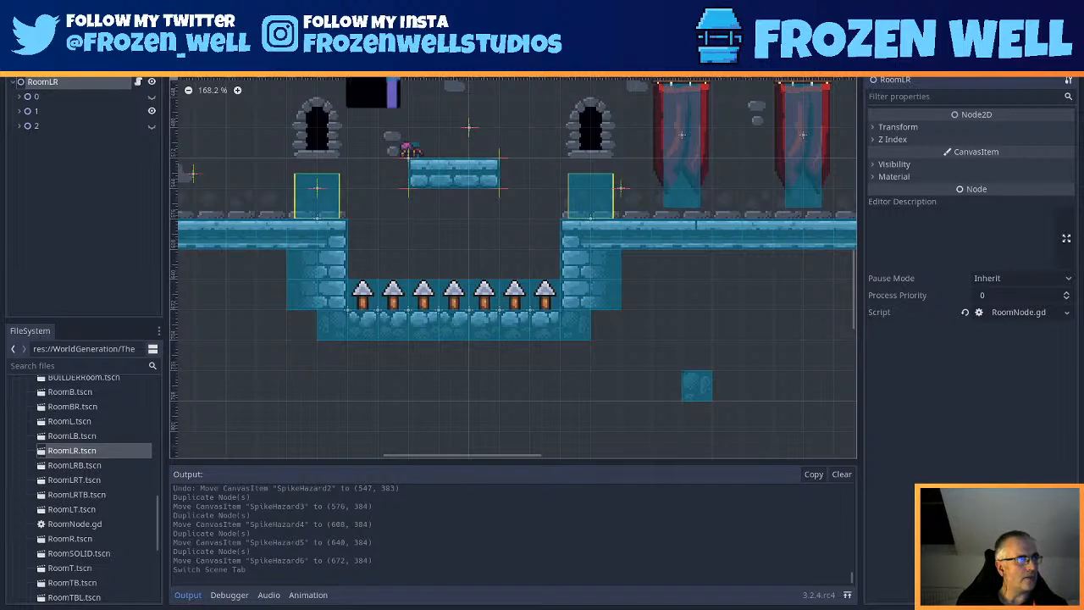
{"action": "left_click", "coordinate": [245, 47]}
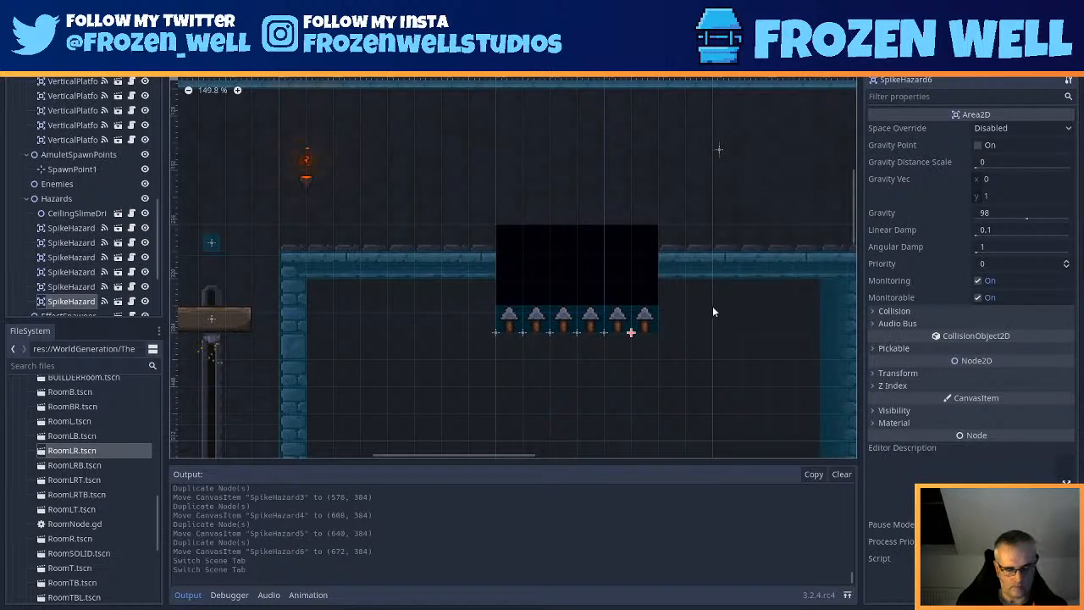
- Duplicate the last spike and place the copy one tile further right at (704, 384), beyond the gap's edge
{"action": "key", "text": "ctrl+d"}
{"action": "left_click_drag", "start_coordinate": [656, 318], "coordinate": [676, 316]}
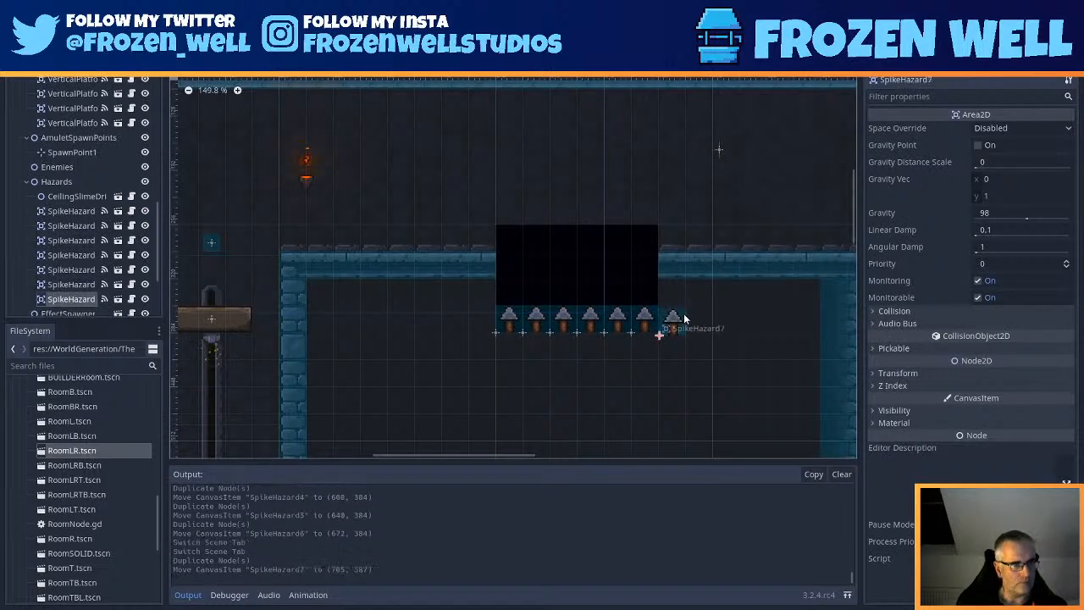
{"action": "scroll", "coordinate": [679, 309], "scroll_direction": "up", "scroll_amount": 3}
{"action": "key", "text": "Up"}
{"action": "key", "text": "Up"}
{"action": "key", "text": "Left"}
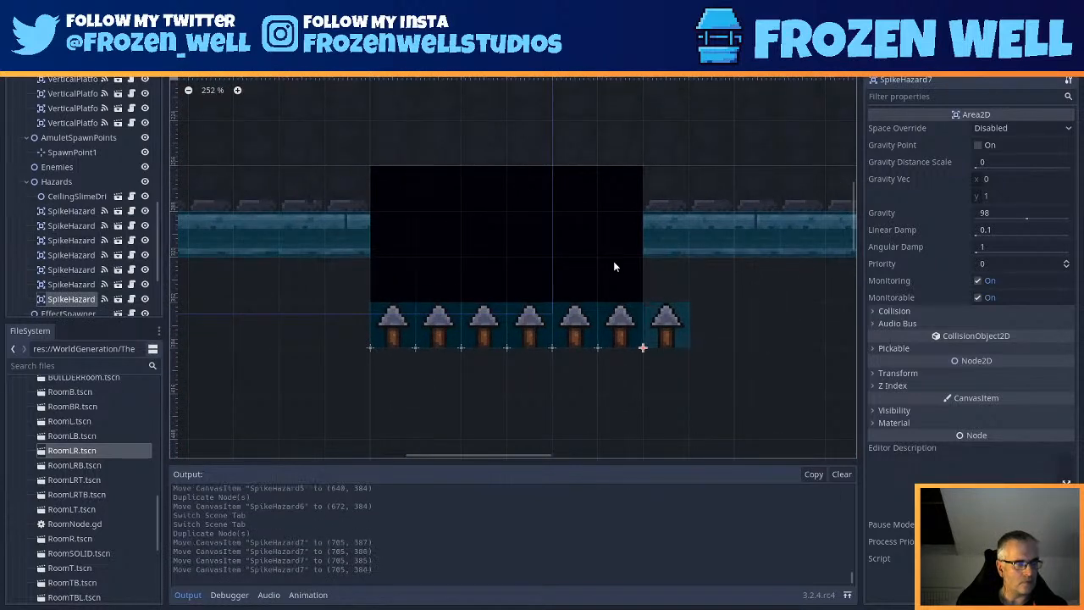
- Collapse the VerticalPlatformGroup, AmuletSpawnPoints, Hazards, Lights and SceneryItems branches in the scene tree
{"action": "scroll", "coordinate": [85, 186], "scroll_direction": "up", "scroll_amount": 1}
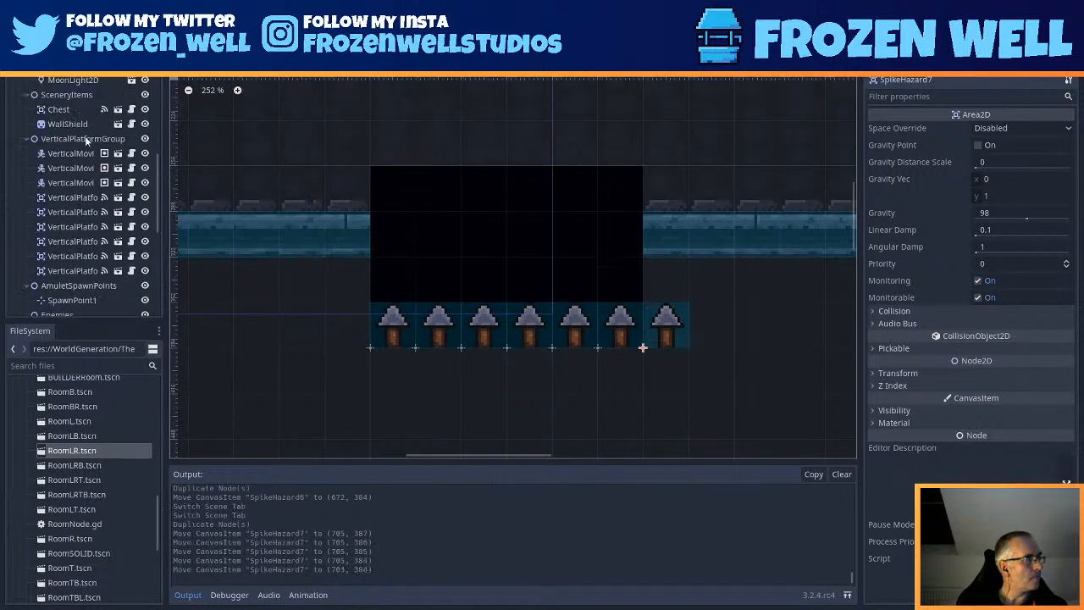
{"action": "left_click", "coordinate": [29, 139]}
{"action": "left_click", "coordinate": [30, 153]}
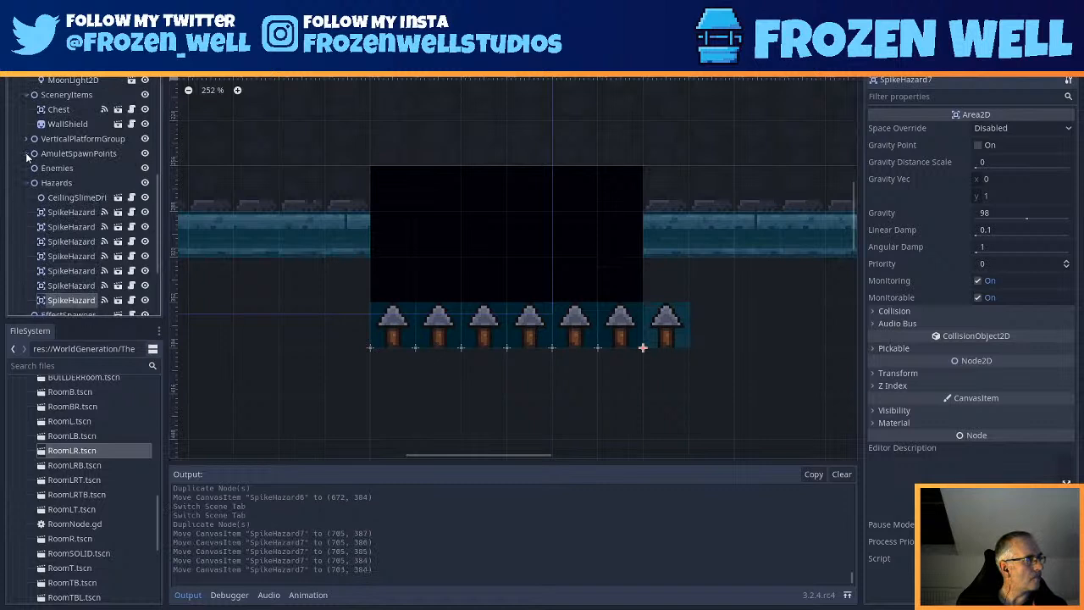
{"action": "left_click", "coordinate": [29, 183]}
{"action": "left_click", "coordinate": [26, 215]}
{"action": "left_click", "coordinate": [26, 215]}
{"action": "scroll", "coordinate": [32, 227], "scroll_direction": "up", "scroll_amount": 3}
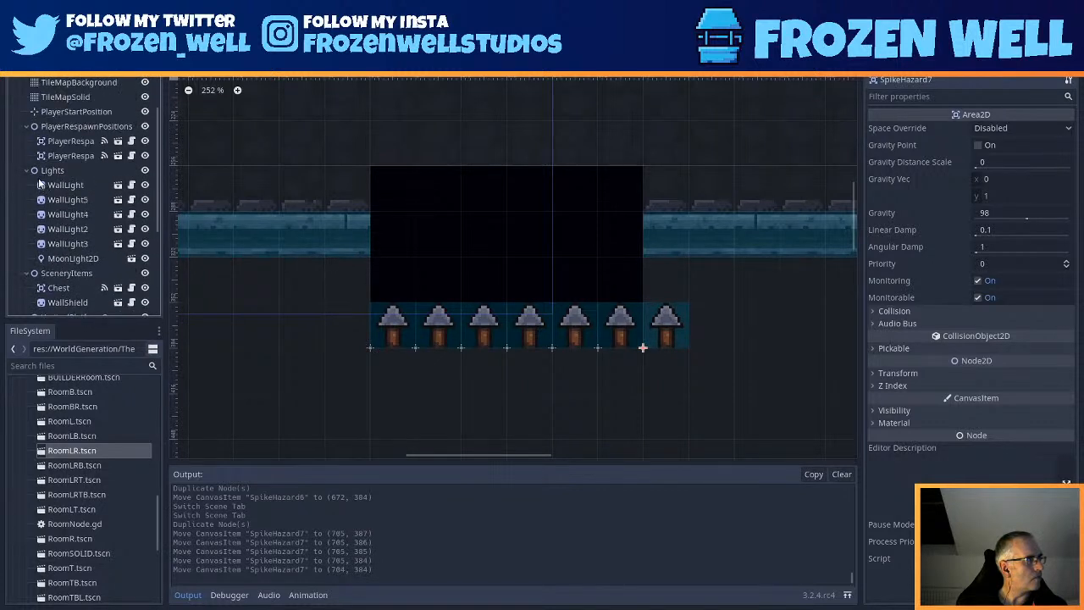
{"action": "left_click", "coordinate": [27, 172]}
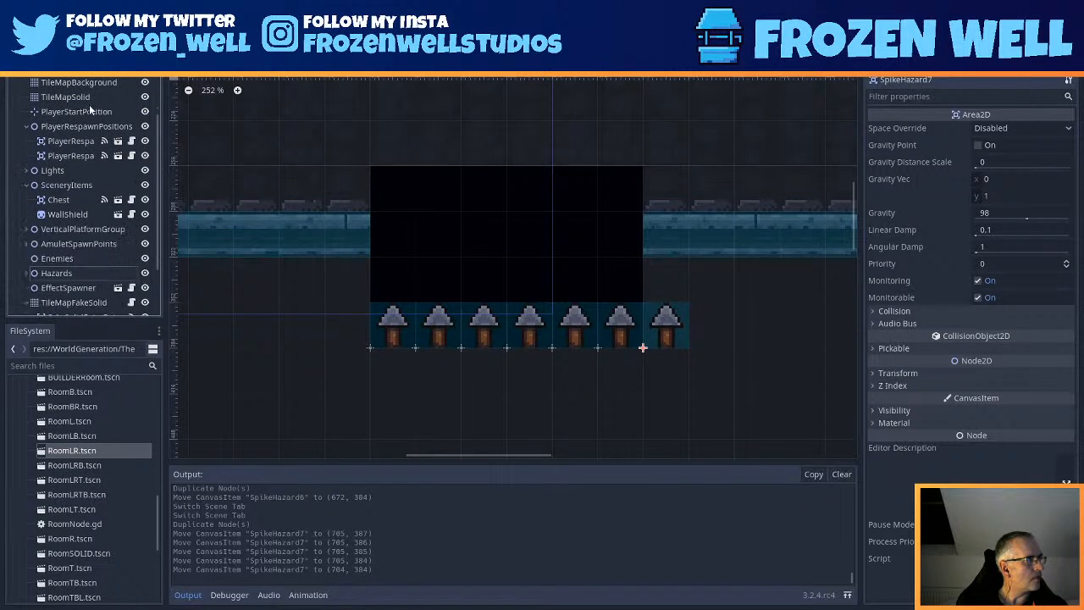
{"action": "left_click", "coordinate": [26, 184]}
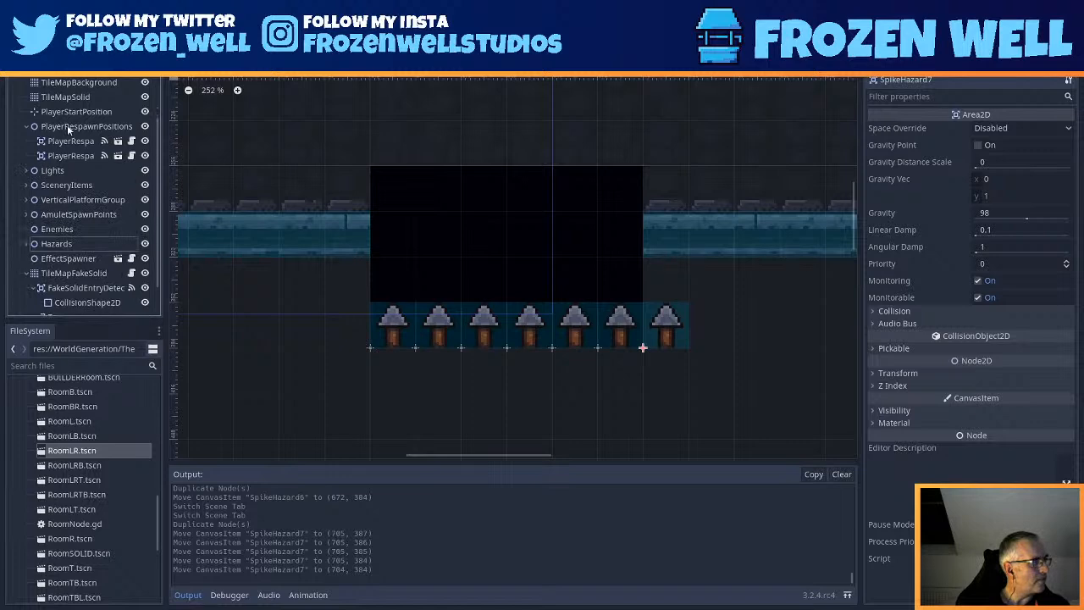
- Erase the TileMapSolid tiles above the last spike, widening the pit opening by one tile
{"action": "scroll", "coordinate": [67, 136], "scroll_direction": "up", "scroll_amount": 3}
{"action": "left_click", "coordinate": [69, 154]}
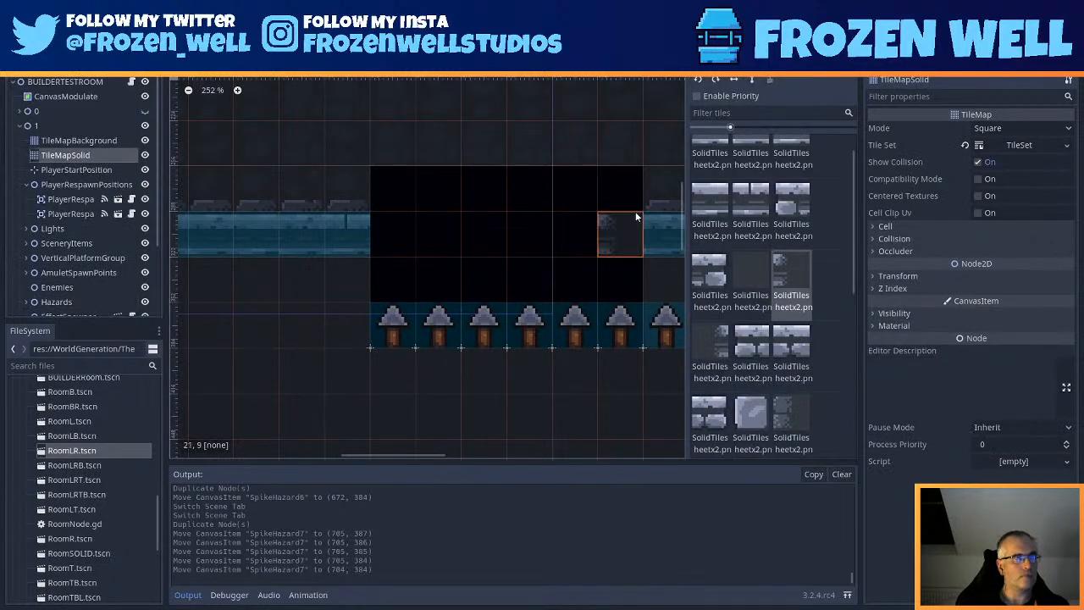
{"action": "middle_click_drag", "start_coordinate": [635, 212], "coordinate": [538, 195]}
{"action": "right_click_drag", "start_coordinate": [566, 229], "coordinate": [566, 255]}
{"action": "right_click", "coordinate": [572, 182]}
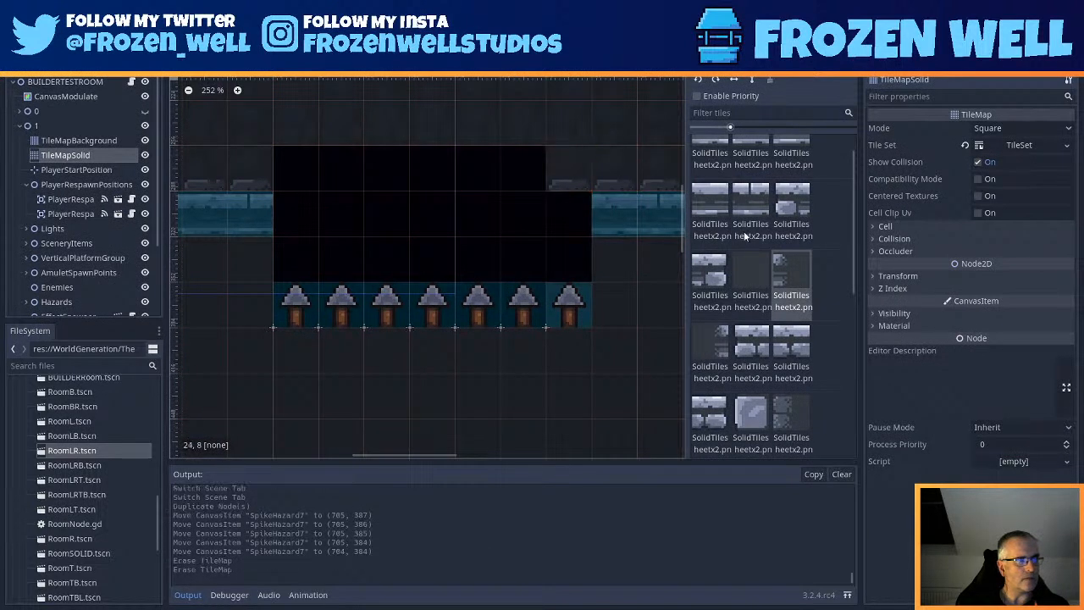
- Erase the leftover rubble tile above the widened gap on TileMapBackground and fill the empty pit area with a plain background tile
{"action": "left_click", "coordinate": [93, 139]}
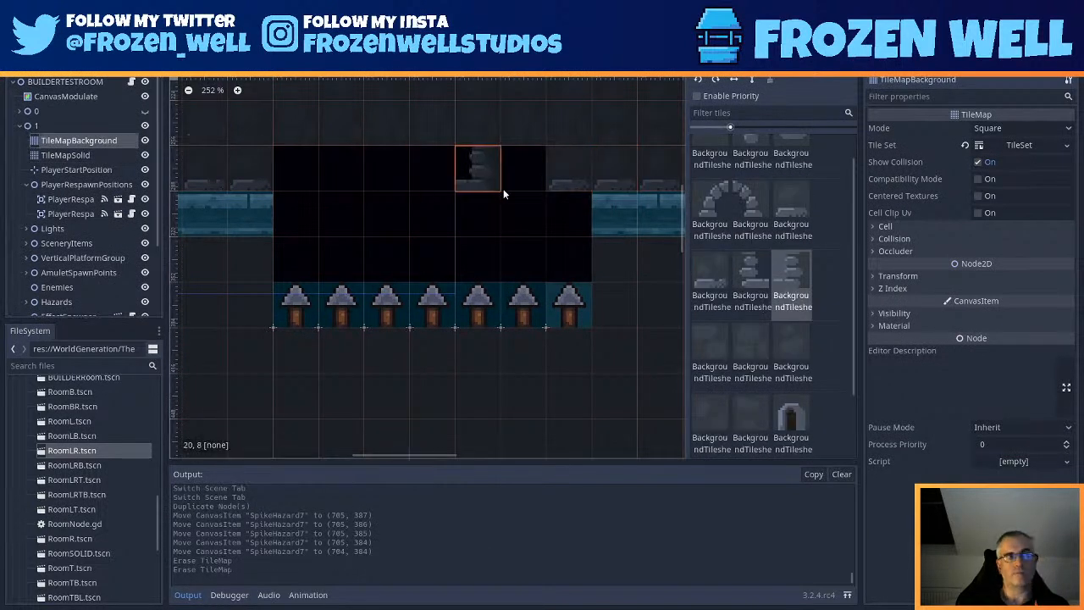
{"action": "right_click_drag", "start_coordinate": [579, 192], "coordinate": [642, 196]}
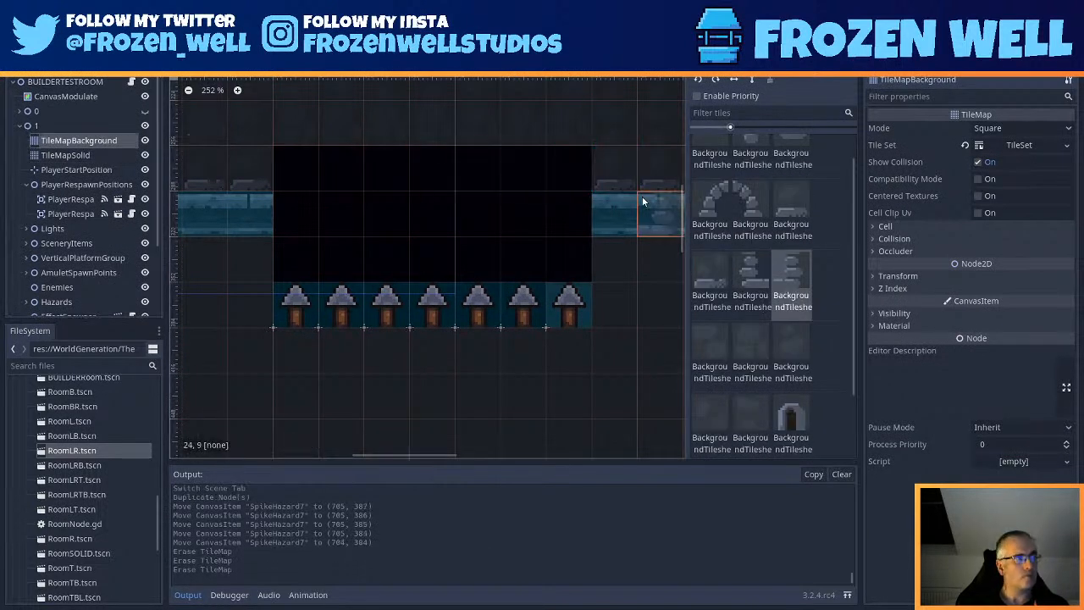
{"action": "left_click", "coordinate": [751, 349]}
{"action": "mouse_move", "coordinate": [567, 258]}
{"action": "left_mouse_down"}
{"action": "mouse_move", "coordinate": [565, 196]}
{"action": "mouse_move", "coordinate": [390, 176]}
{"action": "mouse_move", "coordinate": [302, 199]}
{"action": "mouse_move", "coordinate": [296, 262]}
{"action": "mouse_move", "coordinate": [519, 307]}
{"action": "mouse_move", "coordinate": [455, 260]}
{"action": "mouse_move", "coordinate": [352, 249]}
{"action": "mouse_move", "coordinate": [436, 212]}
{"action": "left_mouse_up"}
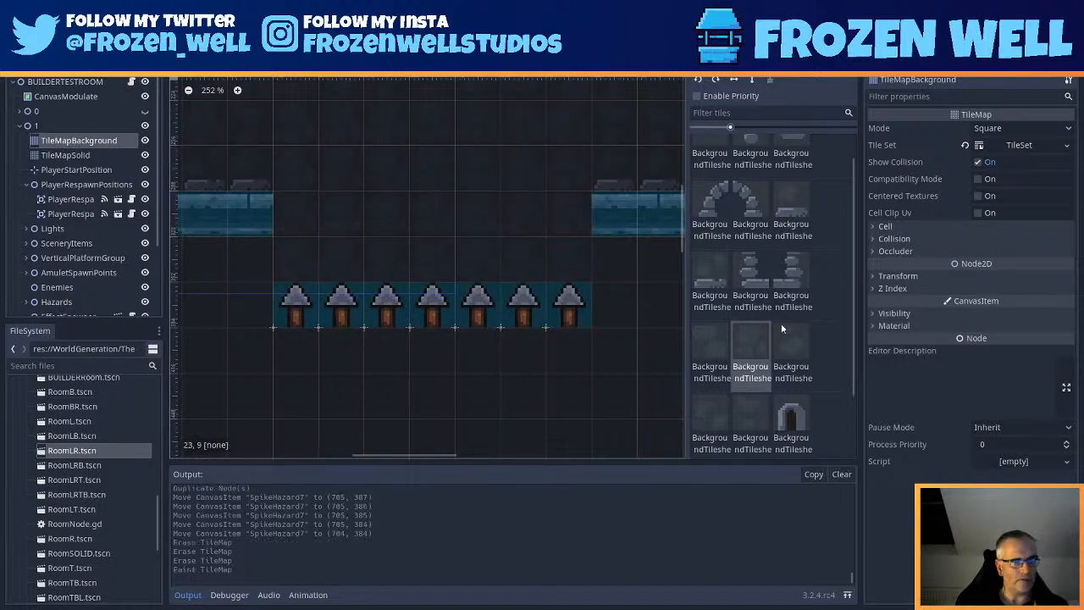
- Scatter the other plain background tile variants across the filled area in and above the pit to break up the repetition
{"action": "left_click", "coordinate": [787, 339]}
{"action": "left_click", "coordinate": [476, 259]}
{"action": "left_click", "coordinate": [425, 240]}
{"action": "left_click", "coordinate": [366, 210]}
{"action": "left_click", "coordinate": [341, 258]}
{"action": "left_click", "coordinate": [400, 154]}
{"action": "left_click", "coordinate": [518, 168]}
{"action": "left_click", "coordinate": [503, 125]}
{"action": "left_click", "coordinate": [705, 343]}
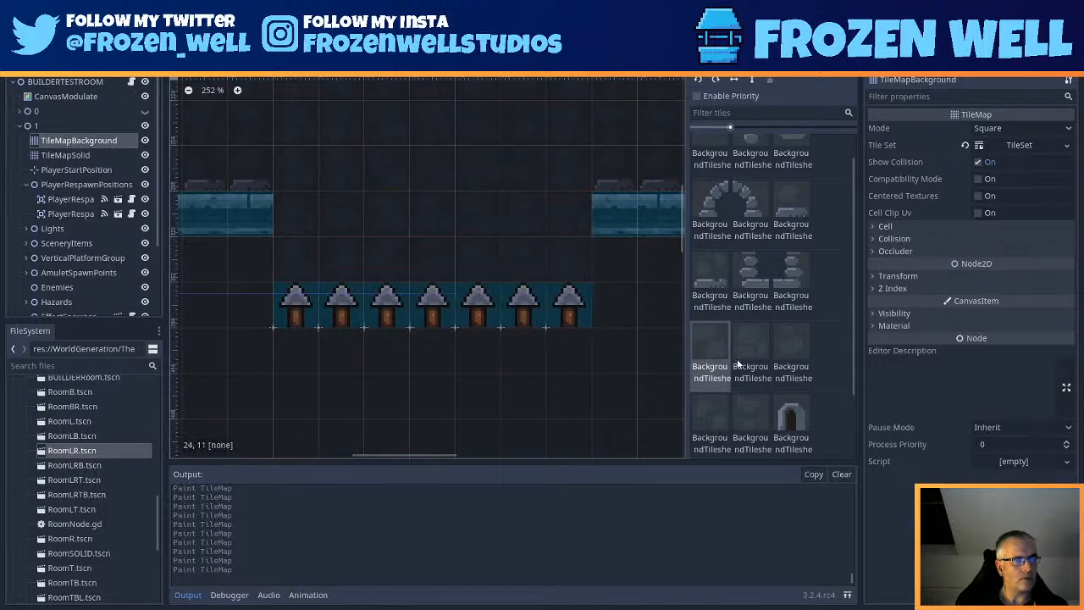
{"action": "left_click", "coordinate": [750, 417]}
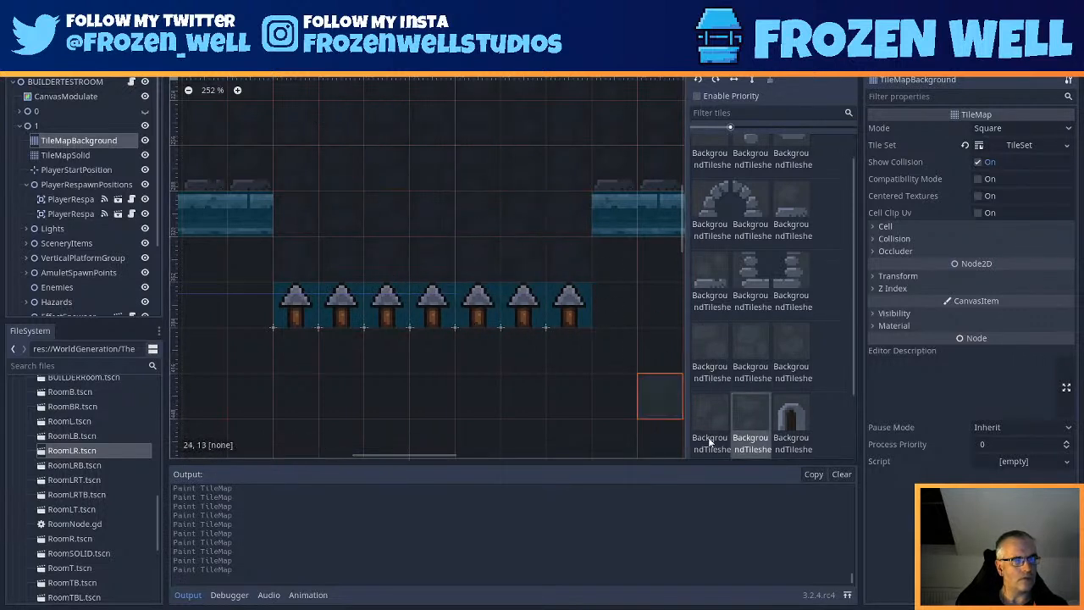
{"action": "left_click", "coordinate": [711, 420]}
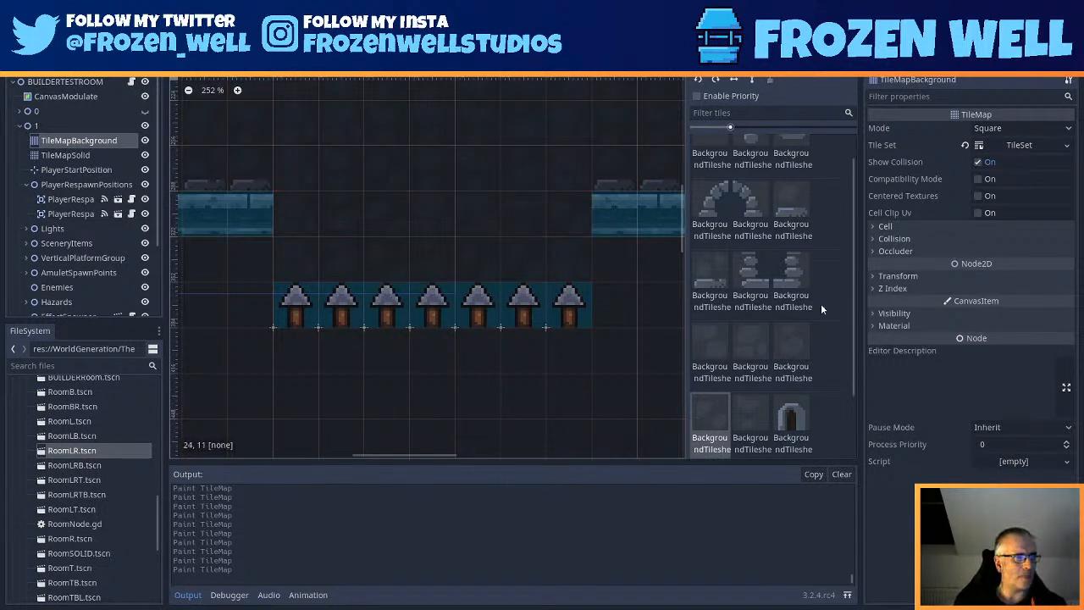
{"action": "scroll", "coordinate": [812, 302], "scroll_direction": "up", "scroll_amount": 1}
{"action": "scroll", "coordinate": [747, 233], "scroll_direction": "down", "scroll_amount": 3}
{"action": "scroll", "coordinate": [785, 253], "scroll_direction": "down", "scroll_amount": 1}
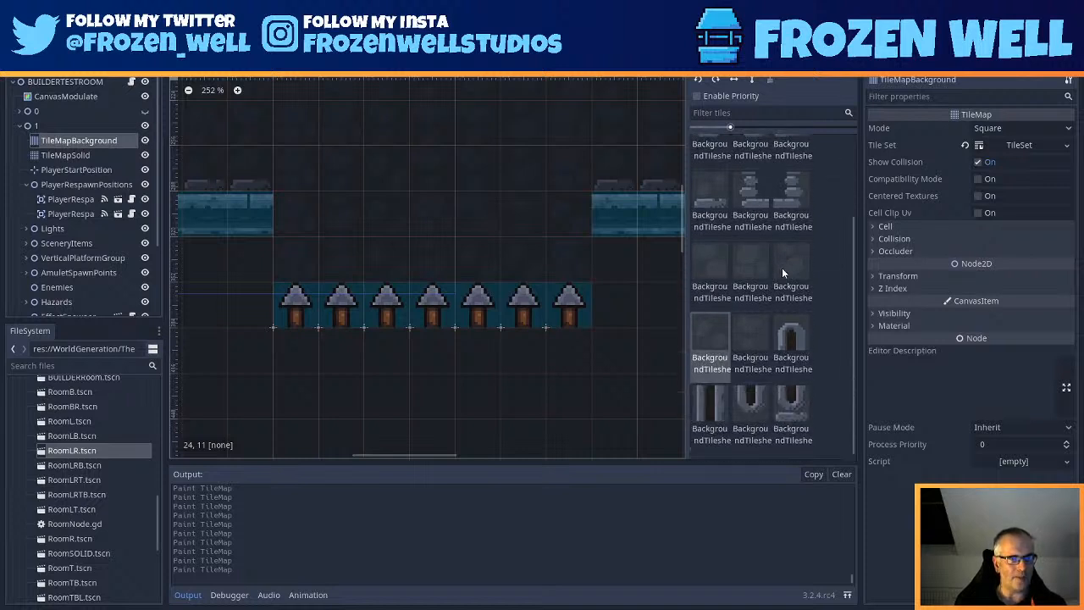
{"action": "scroll", "coordinate": [780, 313], "scroll_direction": "up", "scroll_amount": 4}
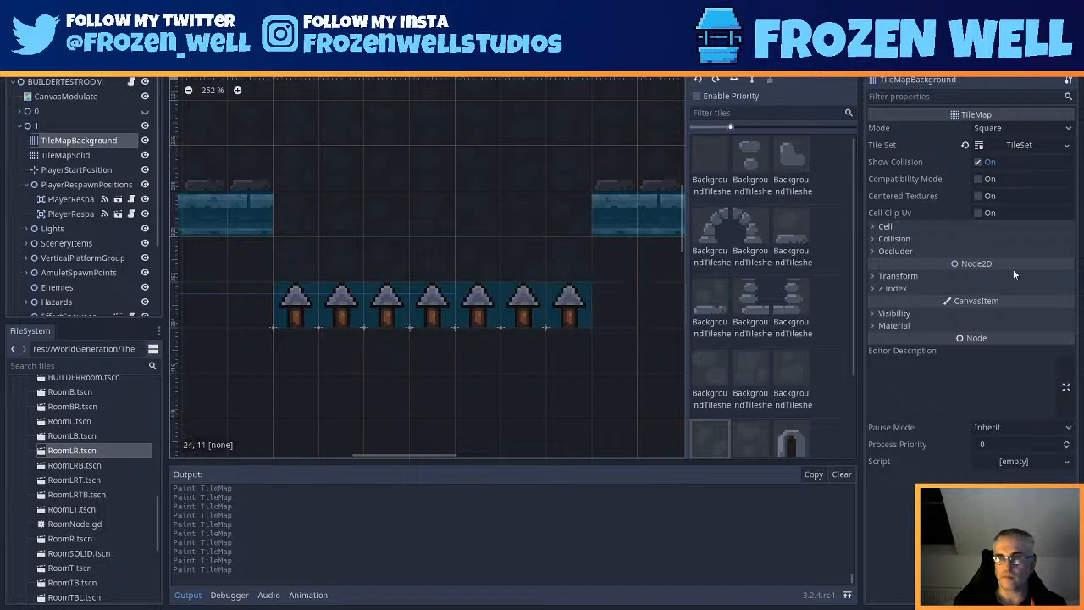
{"action": "scroll", "coordinate": [741, 291], "scroll_direction": "down", "scroll_amount": 3}
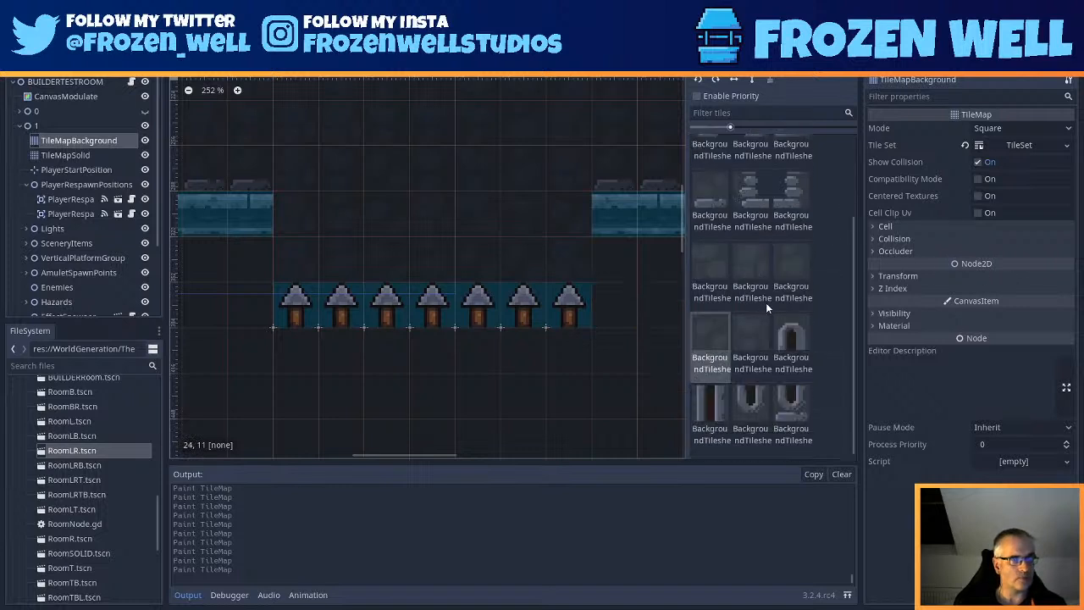
{"action": "scroll", "coordinate": [765, 302], "scroll_direction": "up", "scroll_amount": 3}
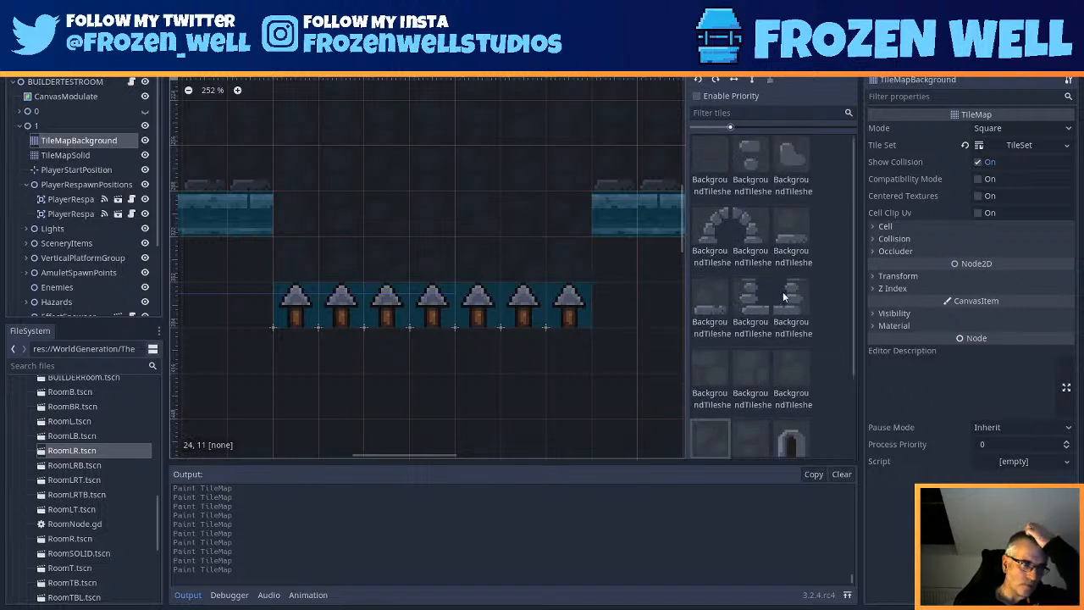
- Paint a row of rounded-stone floor tiles on TileMapSolid directly beneath the seven spikes, mixing the two stone variants
{"action": "left_click", "coordinate": [73, 155]}
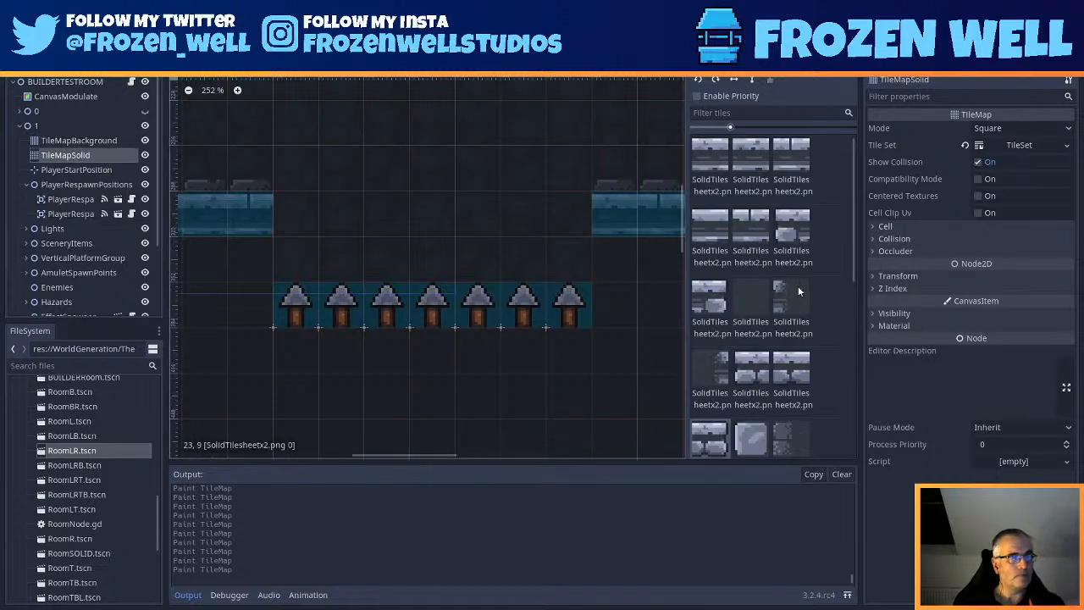
{"action": "scroll", "coordinate": [765, 351], "scroll_direction": "down", "scroll_amount": 2}
{"action": "scroll", "coordinate": [791, 321], "scroll_direction": "down", "scroll_amount": 2}
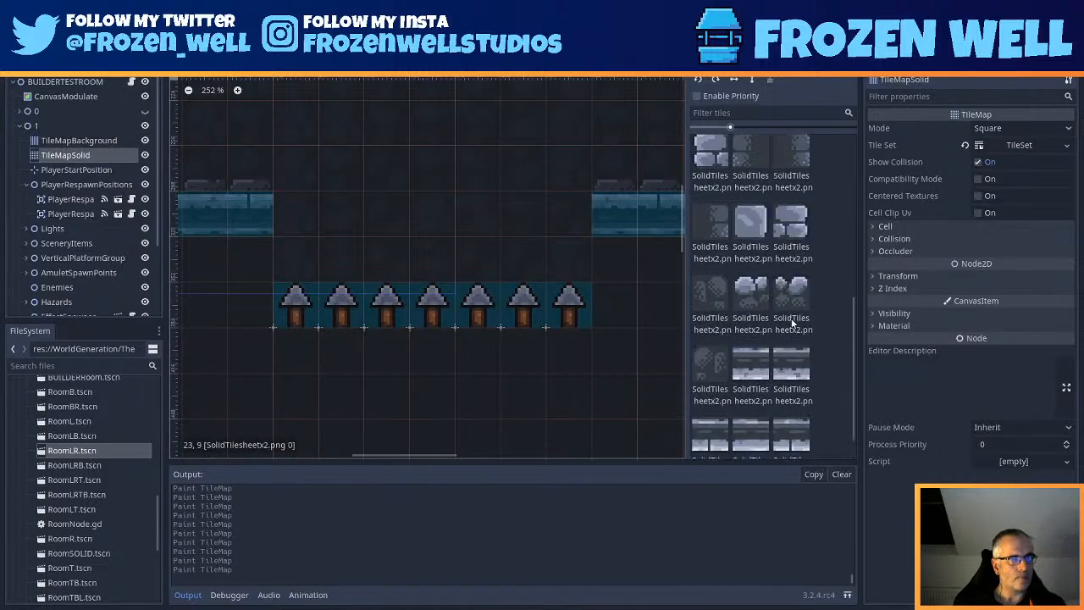
{"action": "left_click", "coordinate": [750, 295]}
{"action": "left_click", "coordinate": [298, 361]}
{"action": "left_click_drag", "start_coordinate": [298, 366], "coordinate": [559, 362]}
{"action": "left_click", "coordinate": [790, 294]}
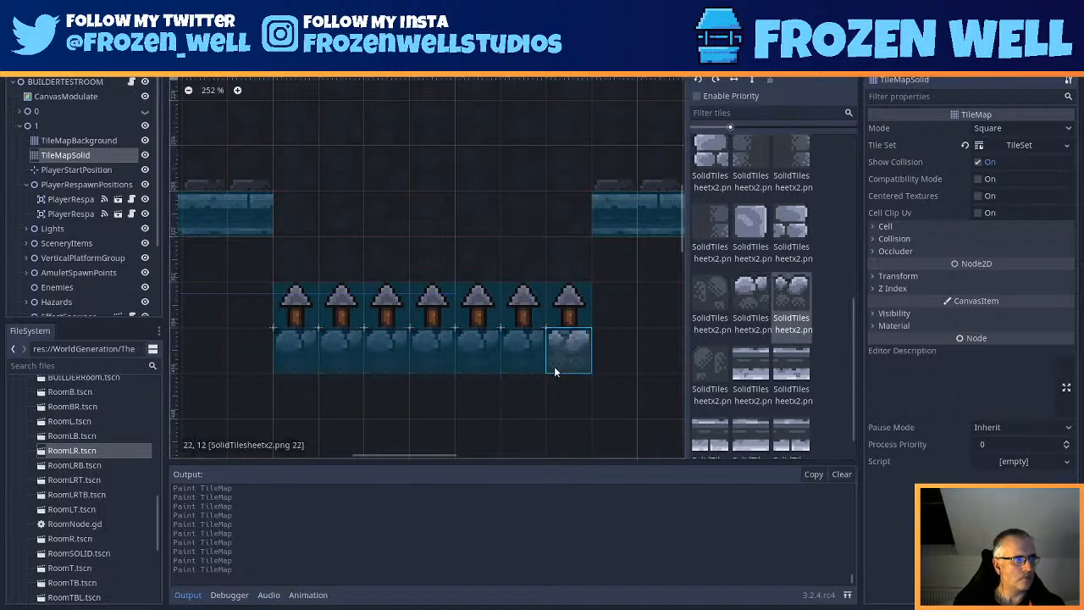
- Place matching dark stone corner tiles at both ends of the floor row beneath the spikes
{"action": "left_click", "coordinate": [708, 292]}
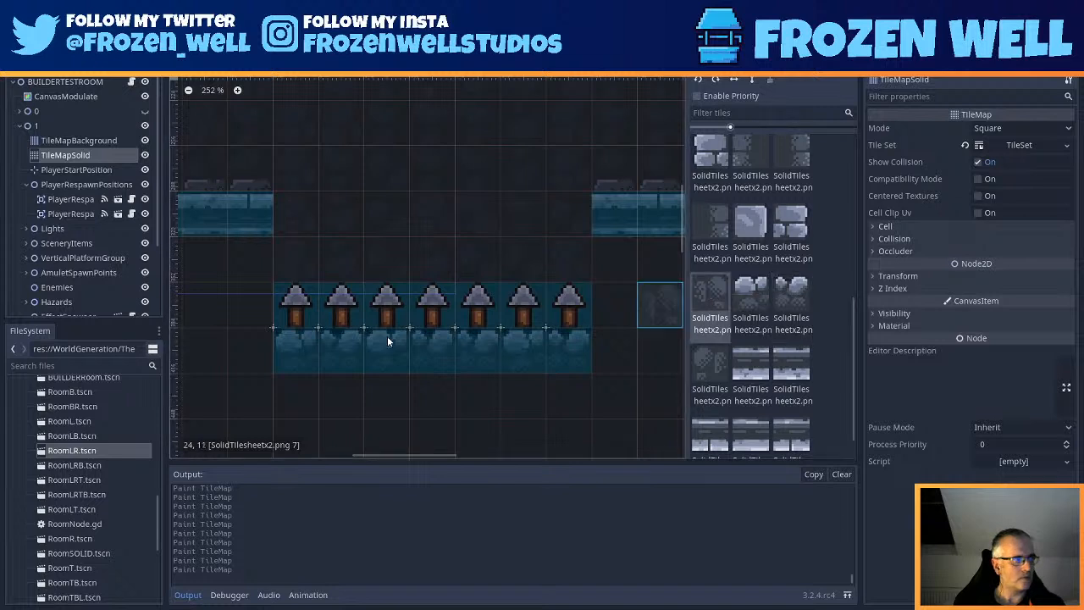
{"action": "left_click", "coordinate": [247, 340]}
{"action": "left_click", "coordinate": [710, 362]}
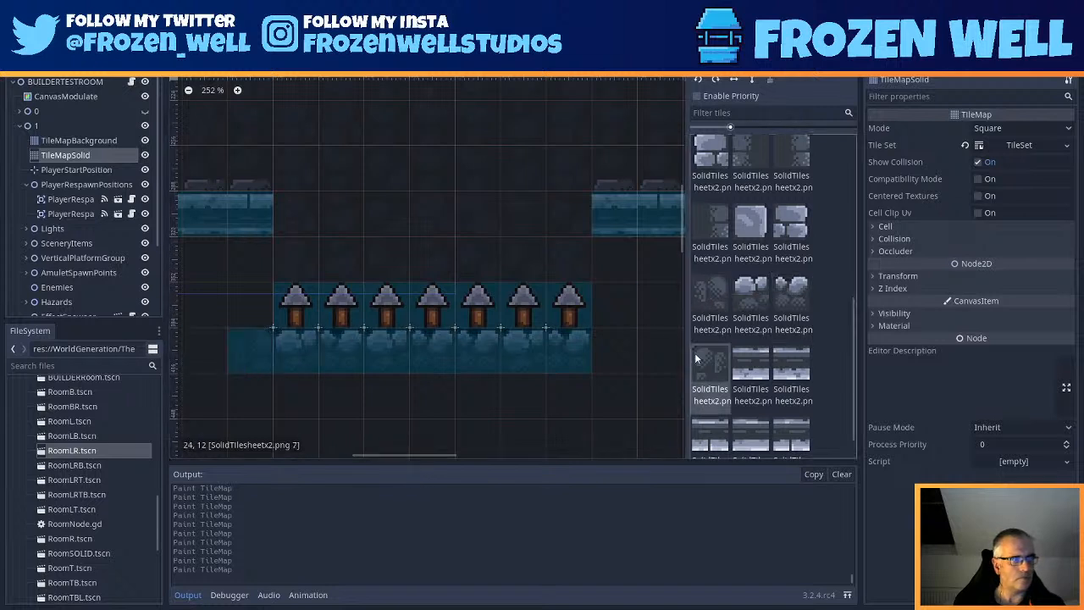
{"action": "left_click", "coordinate": [616, 340]}
- Compare the pit with the walls and corners of RoomLR's spike pit and return to the room being built
{"action": "left_click", "coordinate": [481, 44]}
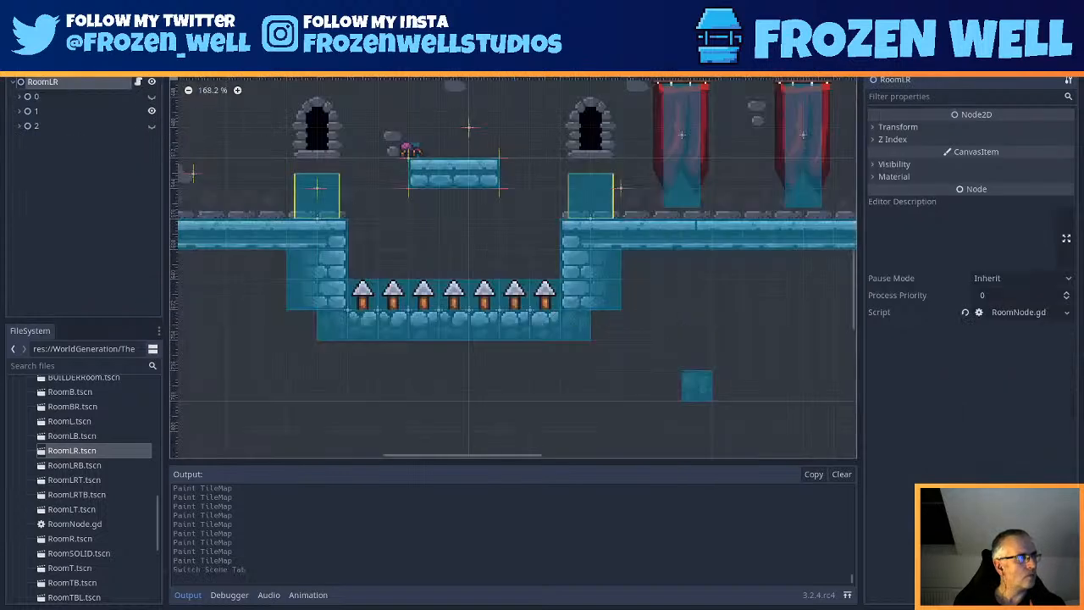
{"action": "left_click", "coordinate": [233, 45]}
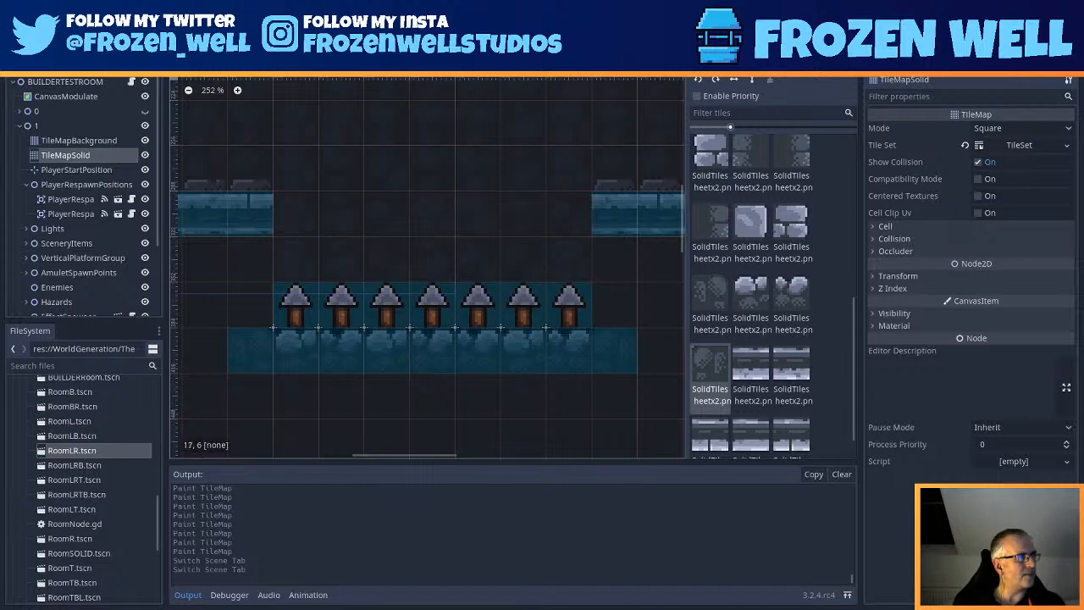
{"action": "left_click", "coordinate": [483, 46]}
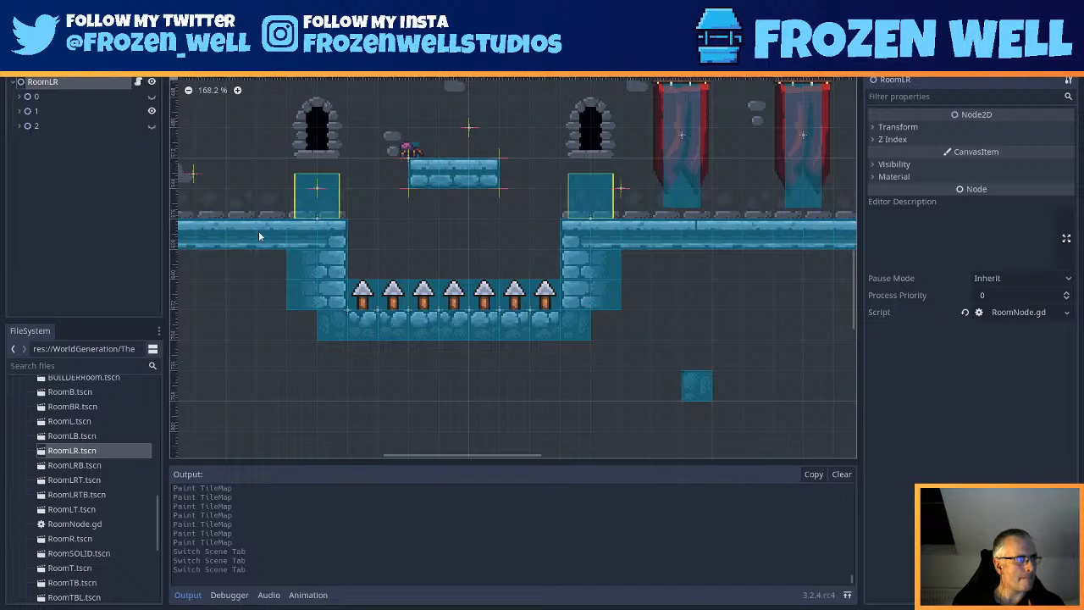
{"action": "left_click", "coordinate": [241, 46]}
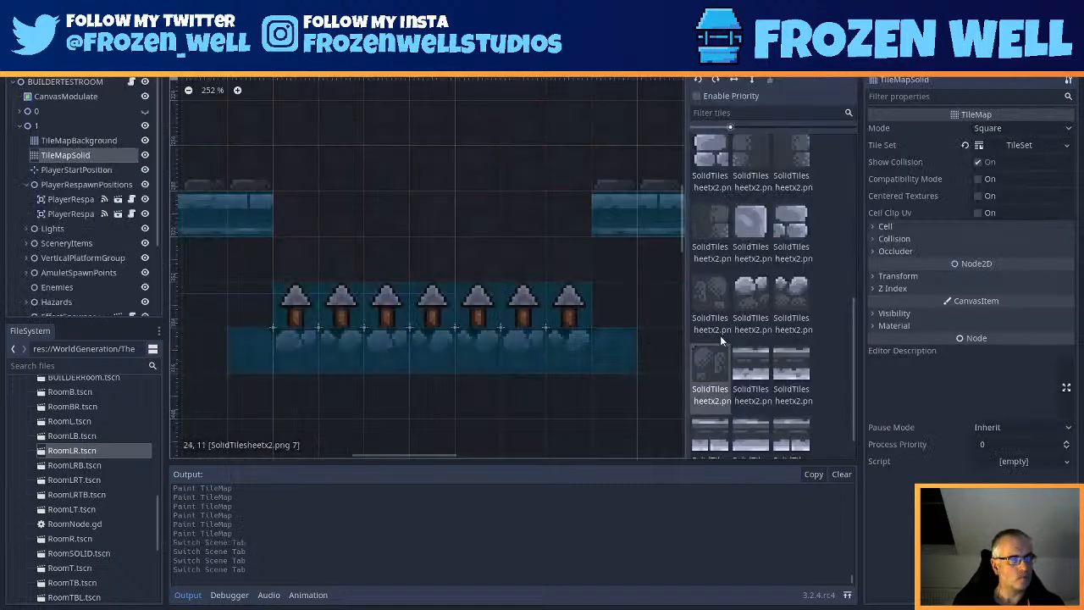
- Paint two-tile-high dark edge columns behind both pit walls and clear the two wall cells beside the last spike
{"action": "left_click", "coordinate": [720, 225]}
{"action": "left_click", "coordinate": [198, 264]}
{"action": "left_click", "coordinate": [200, 290]}
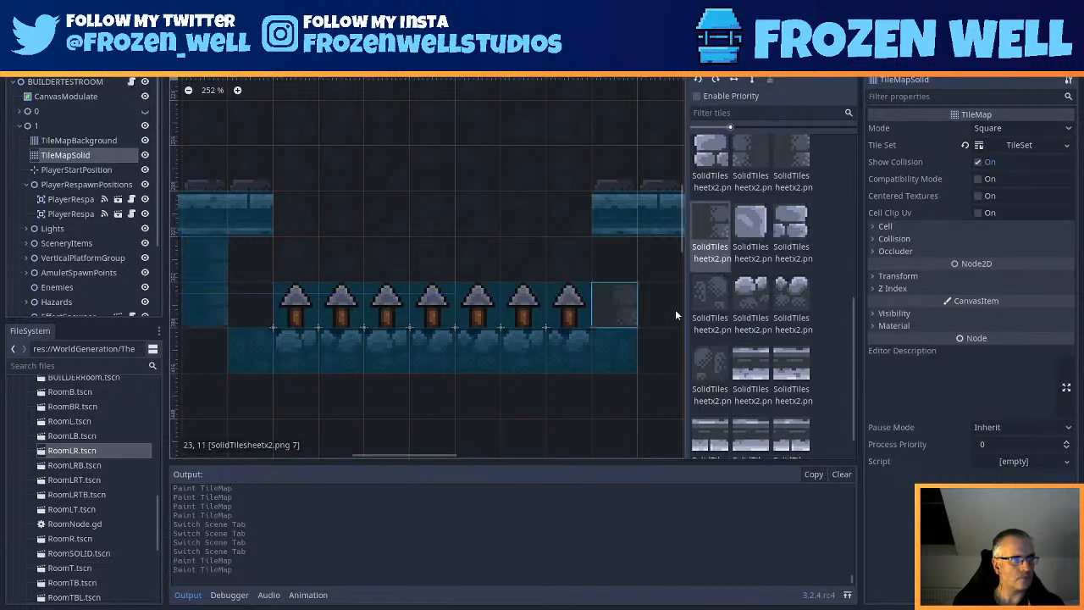
{"action": "left_click", "coordinate": [790, 152]}
{"action": "left_click", "coordinate": [198, 286]}
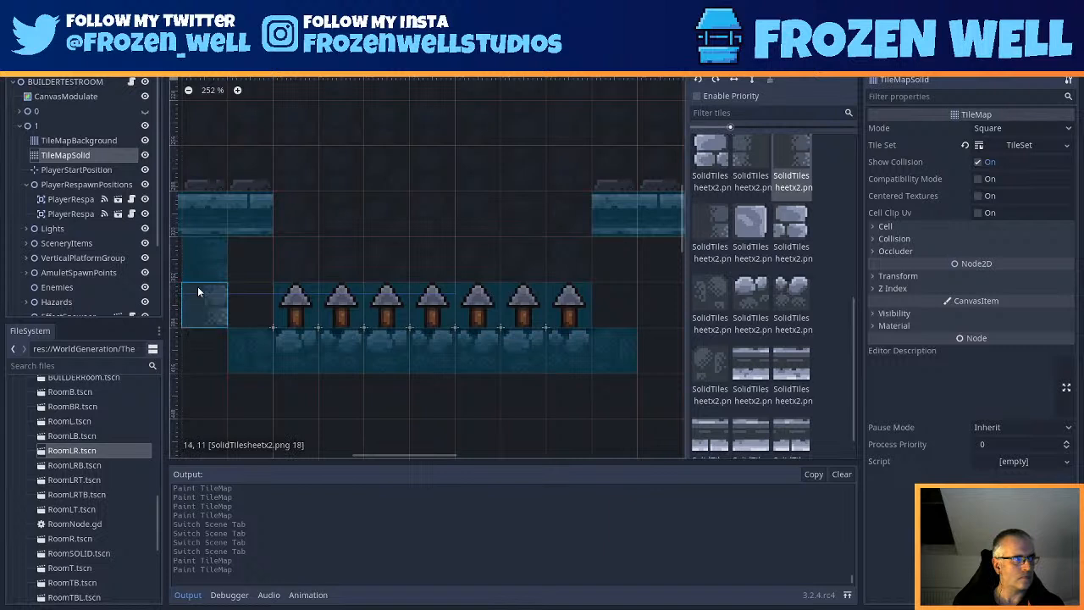
{"action": "left_click", "coordinate": [745, 159]}
{"action": "left_click", "coordinate": [624, 255]}
{"action": "left_click", "coordinate": [619, 292]}
{"action": "right_click_drag", "start_coordinate": [628, 298], "coordinate": [618, 258]}
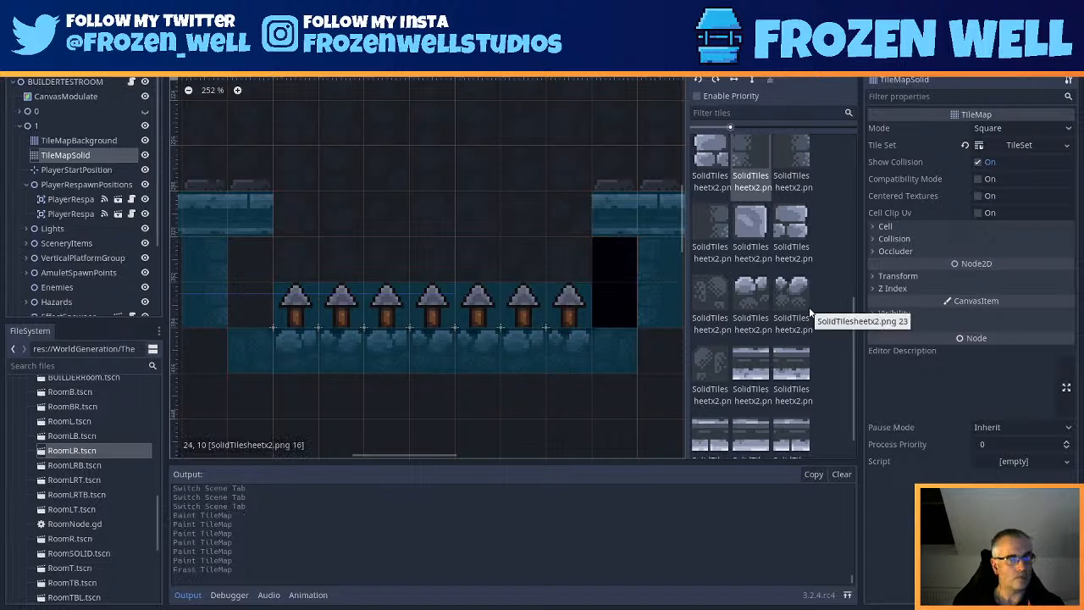
- Replace the corridor floor tiles at both rims of the pit with the floor-edge tiles that have a stone block underneath
{"action": "scroll", "coordinate": [767, 366], "scroll_direction": "down", "scroll_amount": 1}
{"action": "scroll", "coordinate": [766, 361], "scroll_direction": "up", "scroll_amount": 5}
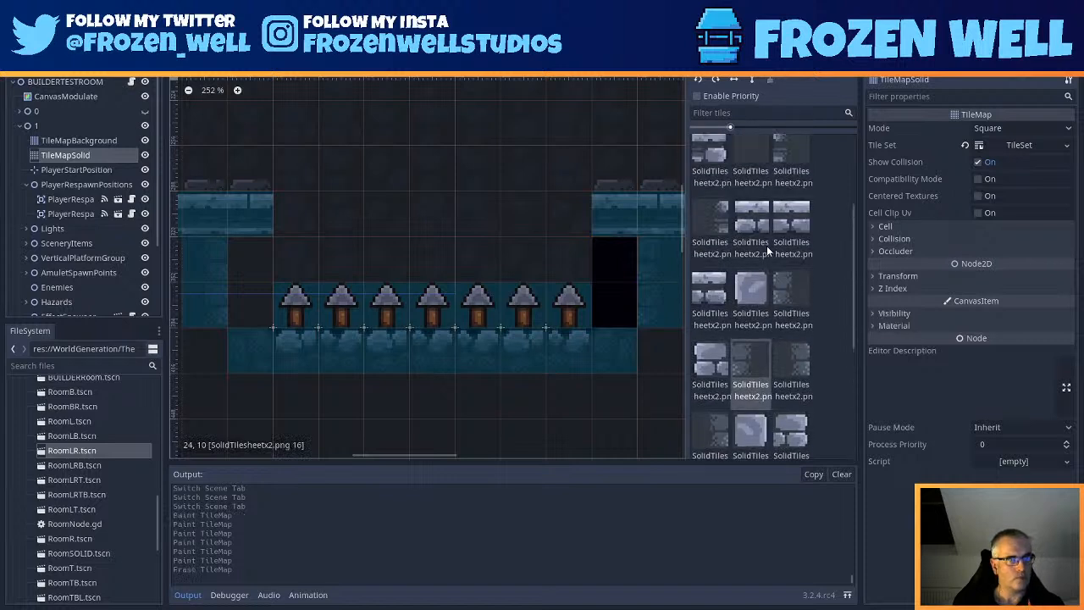
{"action": "scroll", "coordinate": [792, 226], "scroll_direction": "up", "scroll_amount": 4}
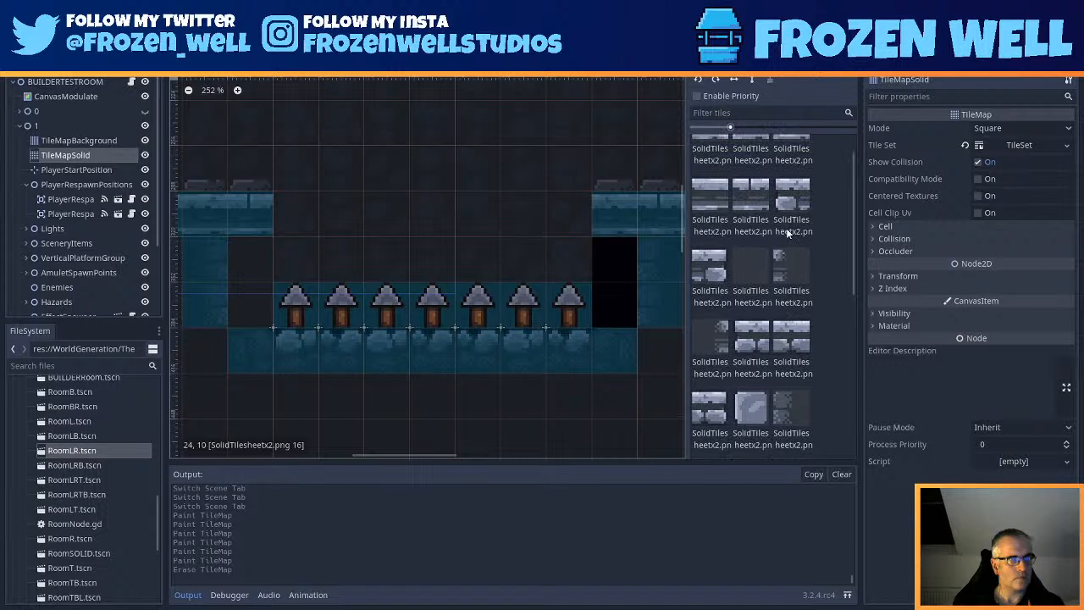
{"action": "left_click", "coordinate": [798, 193]}
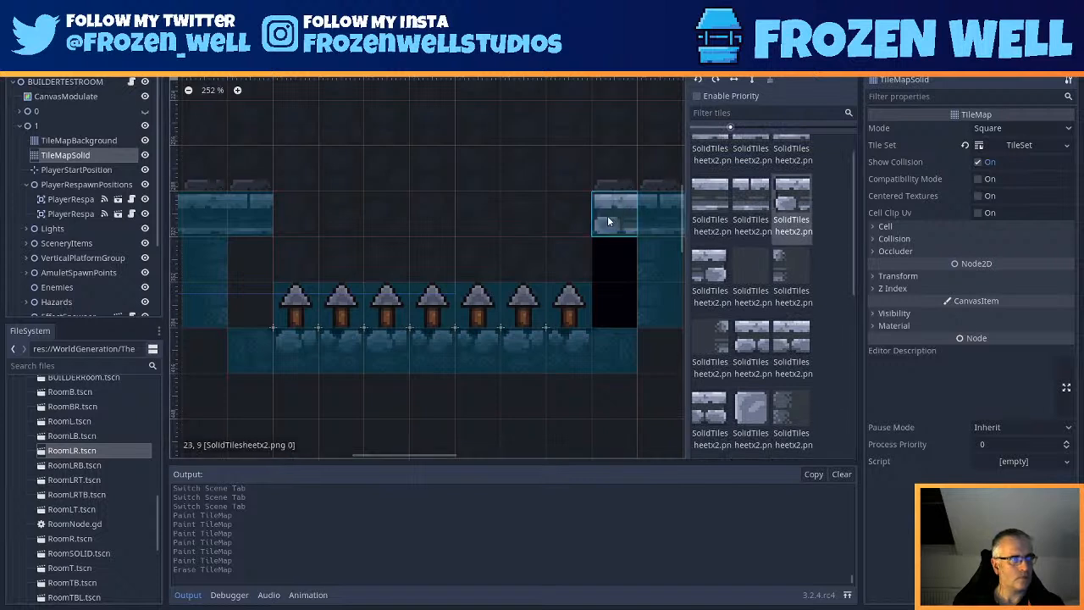
{"action": "left_click", "coordinate": [607, 218]}
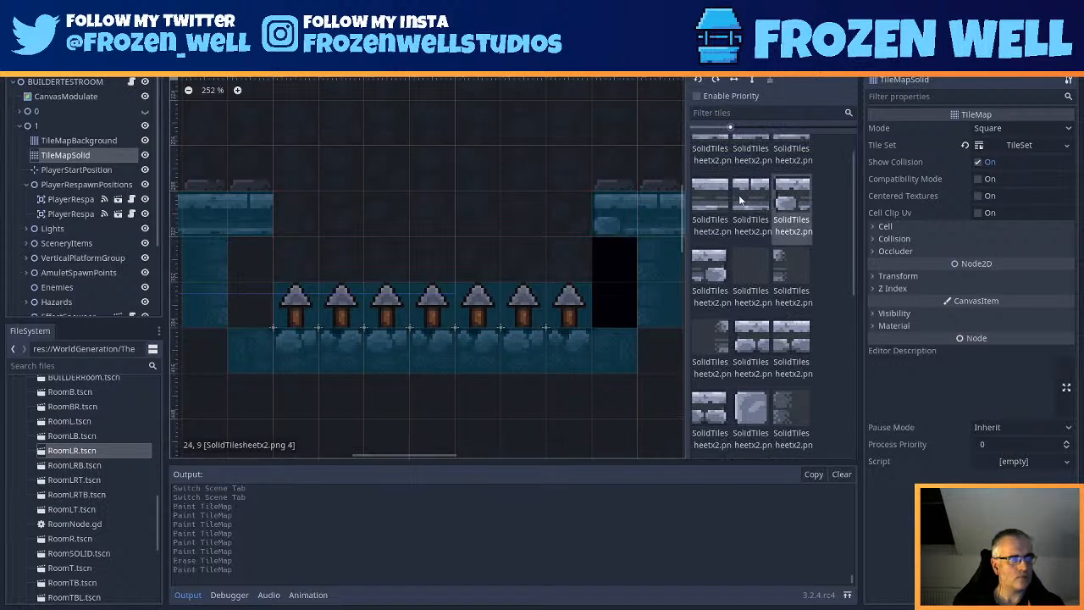
{"action": "left_click", "coordinate": [719, 259]}
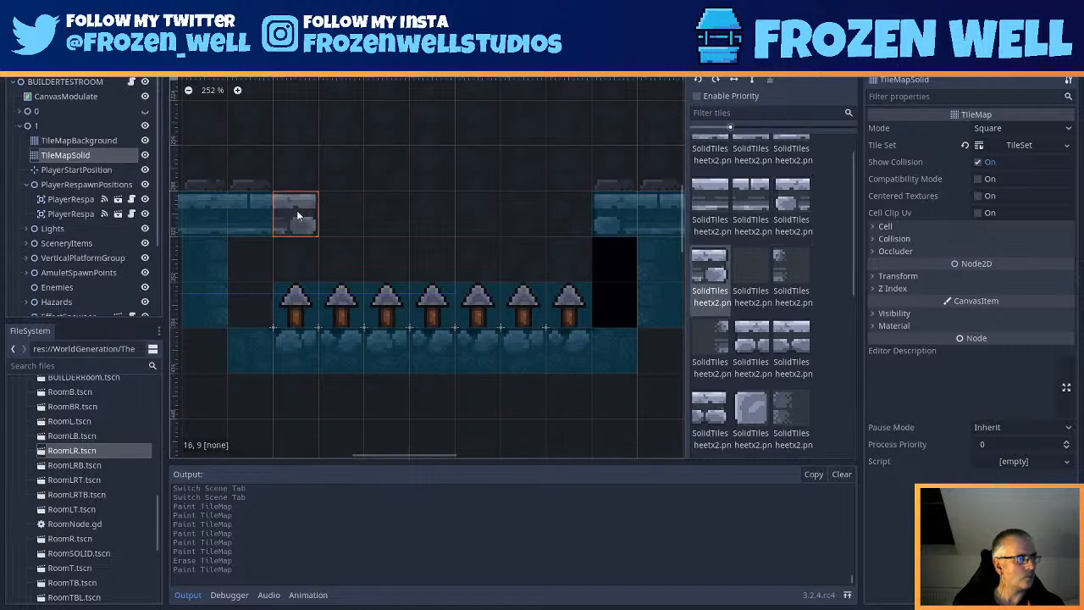
{"action": "left_click", "coordinate": [256, 213]}
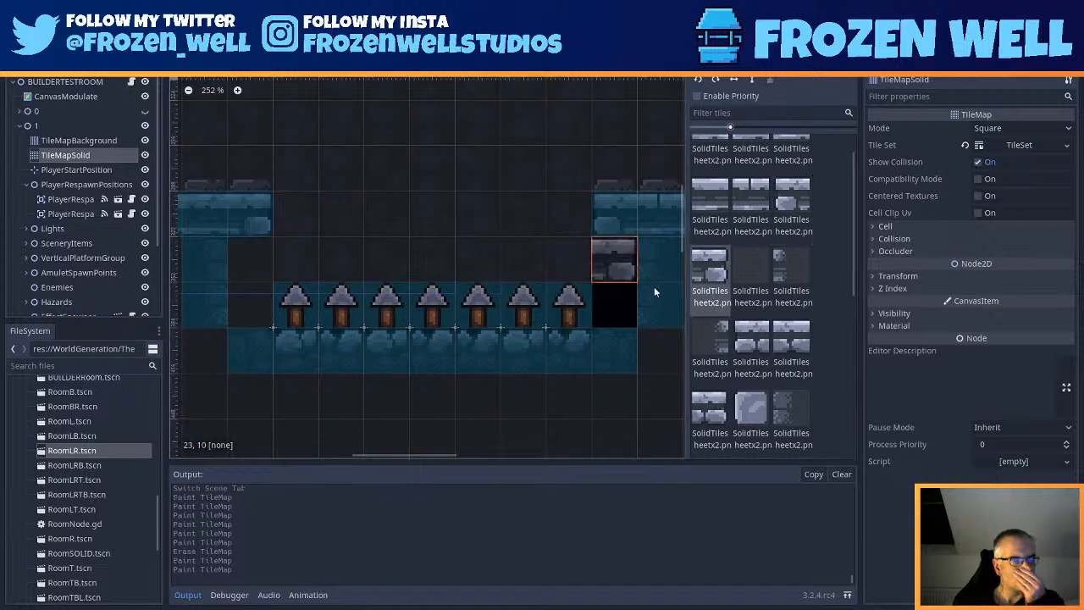
- Fill both inner side walls of the pit with brick tiles, two tiles high, and check the finished pit
{"action": "scroll", "coordinate": [770, 301], "scroll_direction": "down", "scroll_amount": 1}
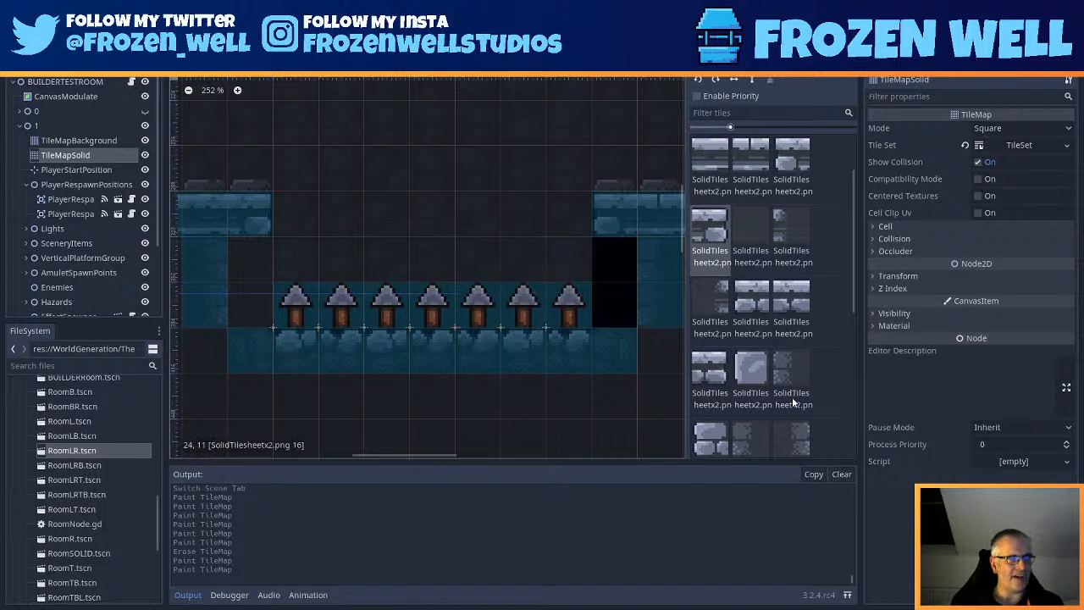
{"action": "scroll", "coordinate": [737, 398], "scroll_direction": "down", "scroll_amount": 1}
{"action": "left_click", "coordinate": [712, 365]}
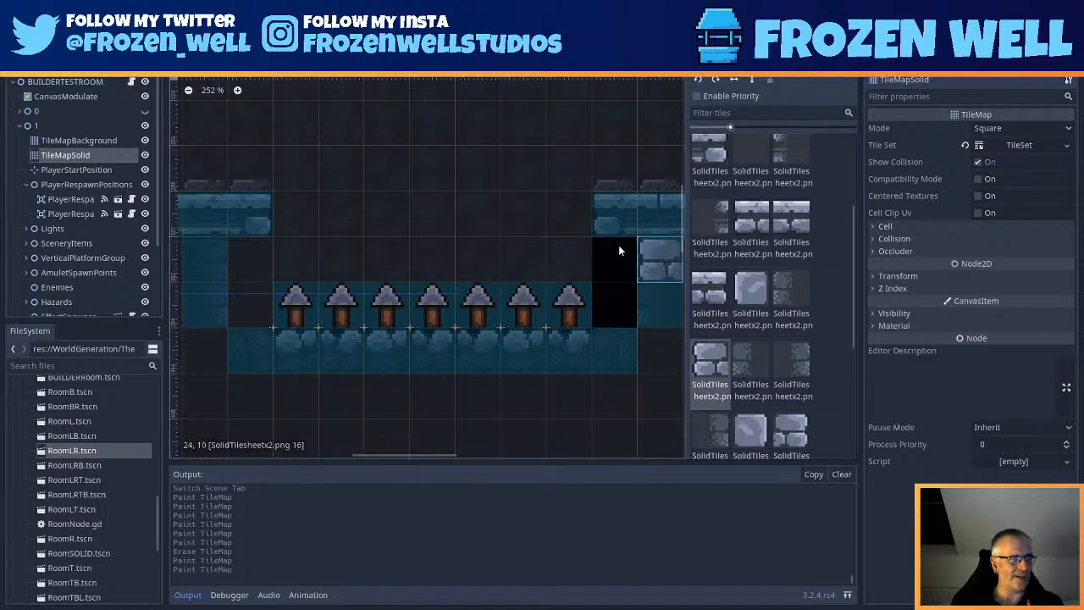
{"action": "left_click_drag", "start_coordinate": [612, 244], "coordinate": [619, 290]}
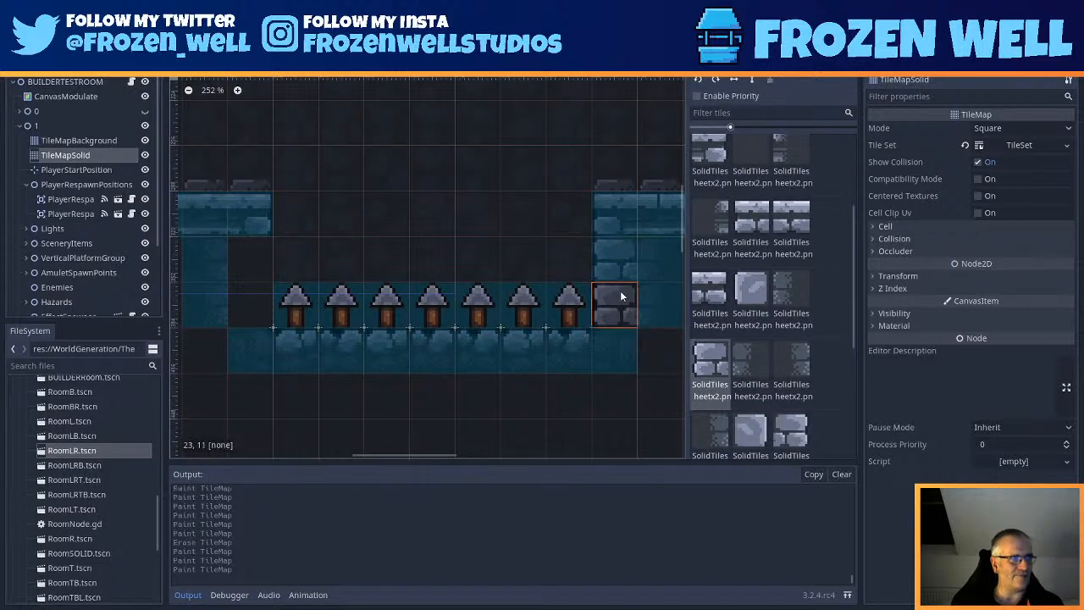
{"action": "left_click", "coordinate": [785, 436]}
{"action": "left_click", "coordinate": [254, 282]}
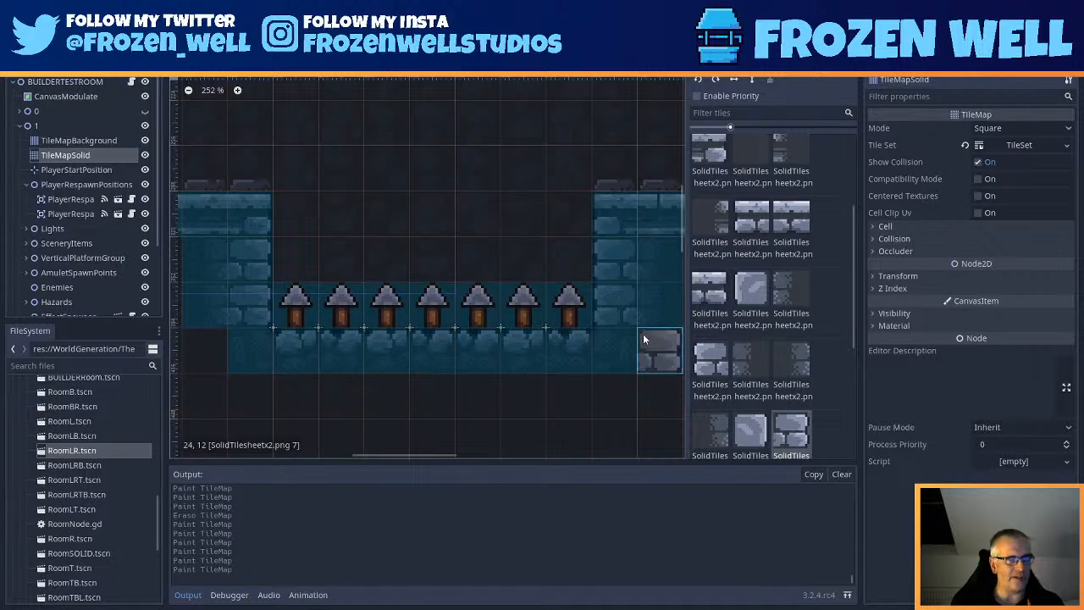
{"action": "scroll", "coordinate": [631, 325], "scroll_direction": "down", "scroll_amount": 1}
{"action": "left_click", "coordinate": [593, 317]}
{"action": "scroll", "coordinate": [569, 327], "scroll_direction": "down", "scroll_amount": 1}
{"action": "middle_click_drag", "start_coordinate": [568, 328], "coordinate": [505, 348]}
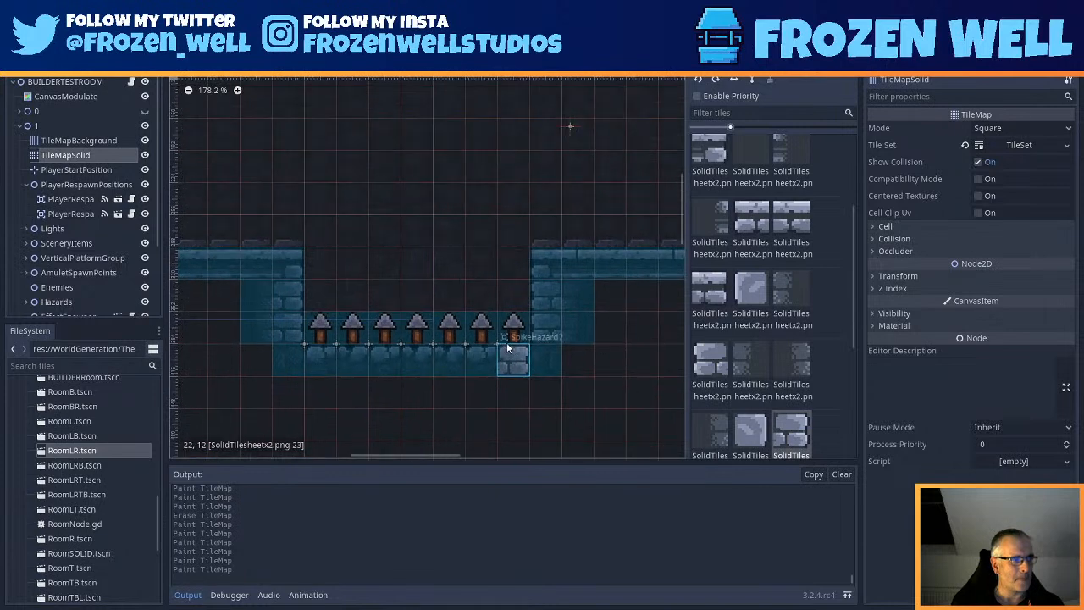
- Duplicate the lower room's player respawn zone and move the copy to the upper corridor floor's edge under the wall light, at (275, 282)
{"action": "scroll", "coordinate": [515, 344], "scroll_direction": "down", "scroll_amount": 1}
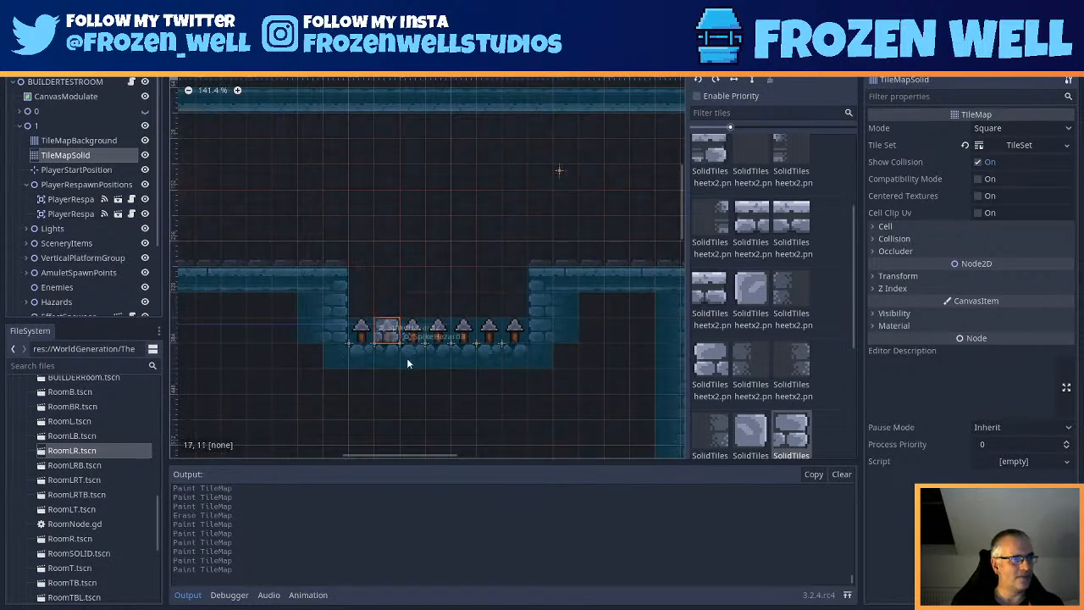
{"action": "middle_click_drag", "start_coordinate": [403, 415], "coordinate": [454, 243]}
{"action": "scroll", "coordinate": [455, 237], "scroll_direction": "down", "scroll_amount": 1}
{"action": "middle_click_drag", "start_coordinate": [485, 342], "coordinate": [484, 233]}
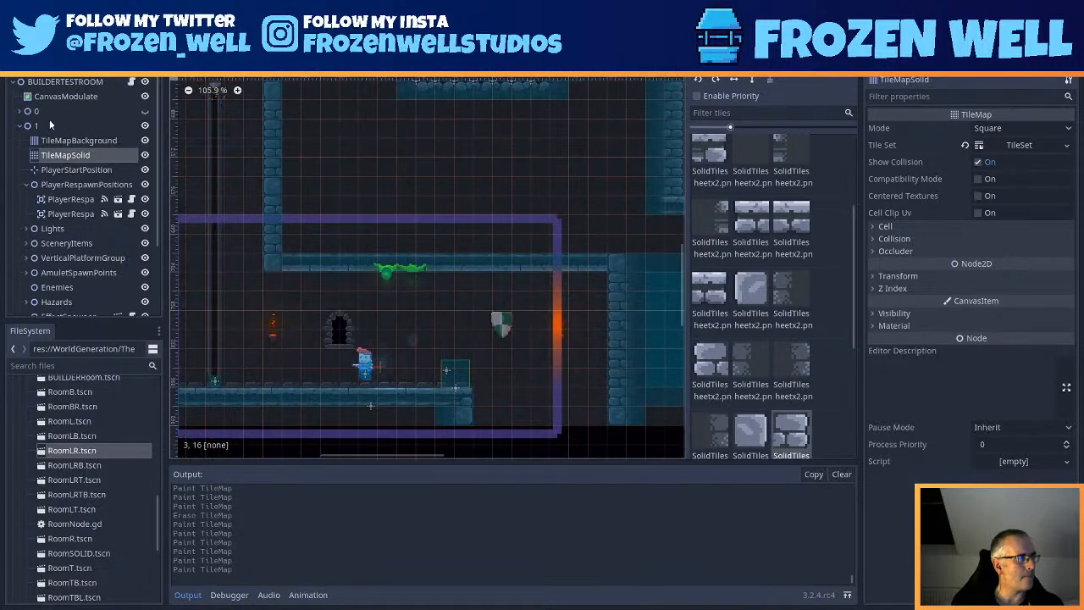
{"action": "left_click", "coordinate": [455, 377]}
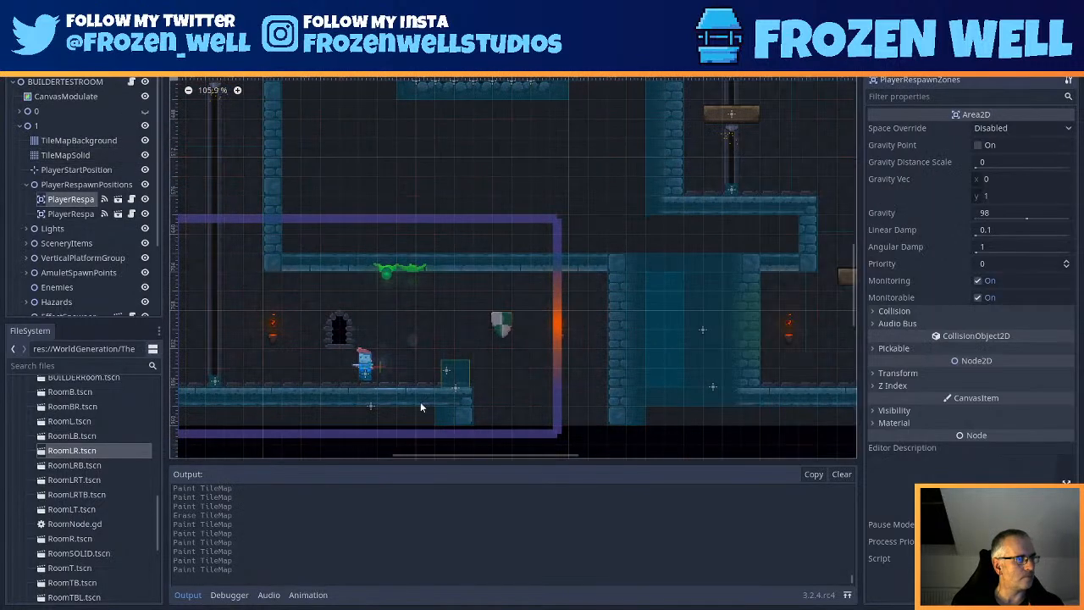
{"action": "key", "text": "ctrl+d"}
{"action": "left_click_drag", "start_coordinate": [456, 376], "coordinate": [576, 174]}
{"action": "middle_click_drag", "start_coordinate": [575, 175], "coordinate": [542, 339]}
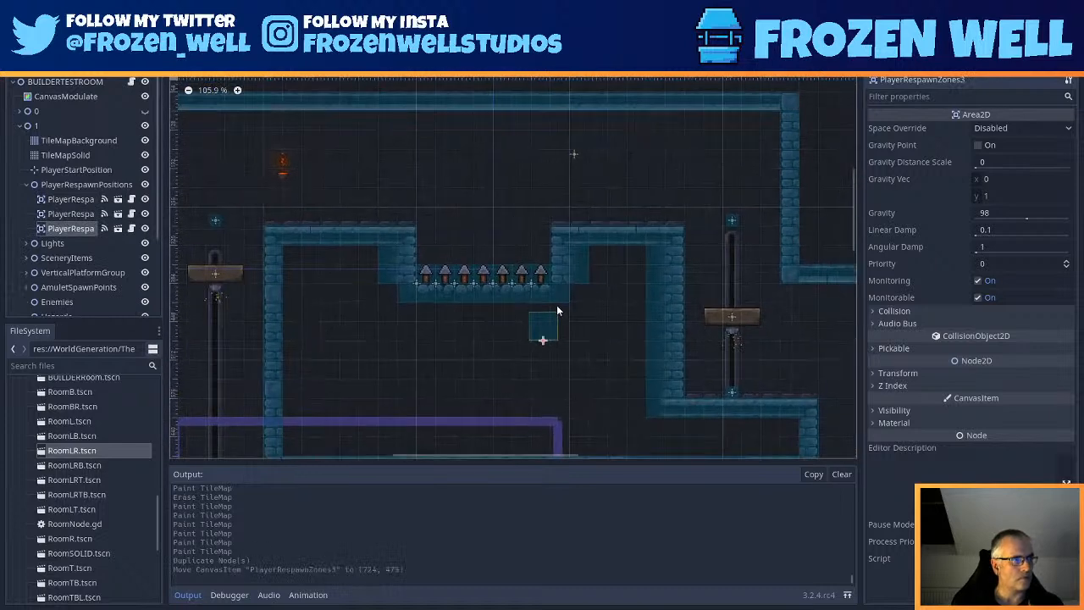
{"action": "left_click_drag", "start_coordinate": [552, 342], "coordinate": [397, 227]}
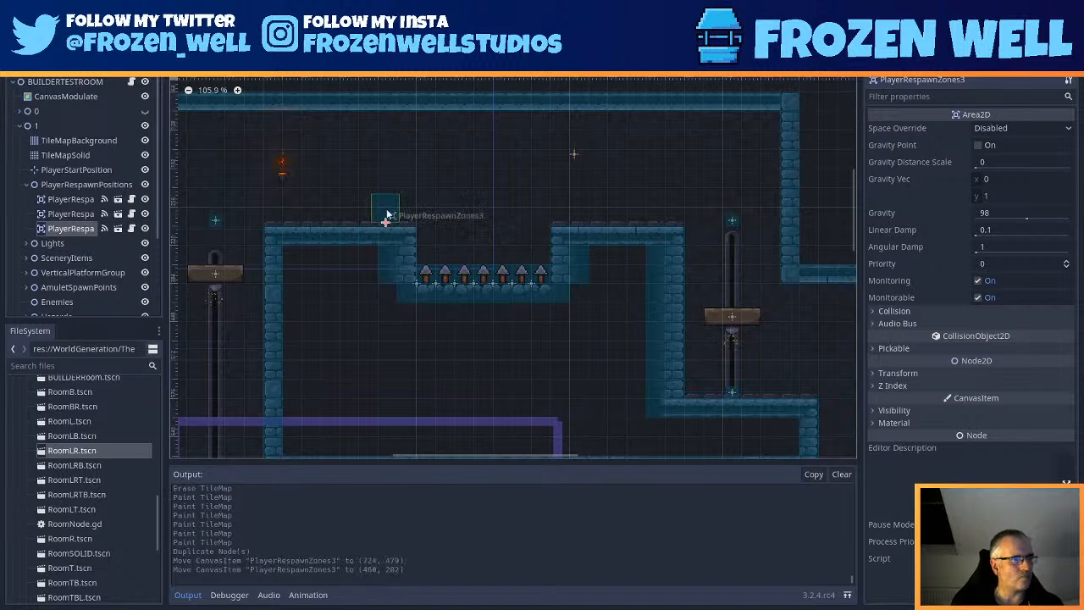
{"action": "left_click_drag", "start_coordinate": [387, 215], "coordinate": [270, 206]}
{"action": "left_click", "coordinate": [32, 66]}
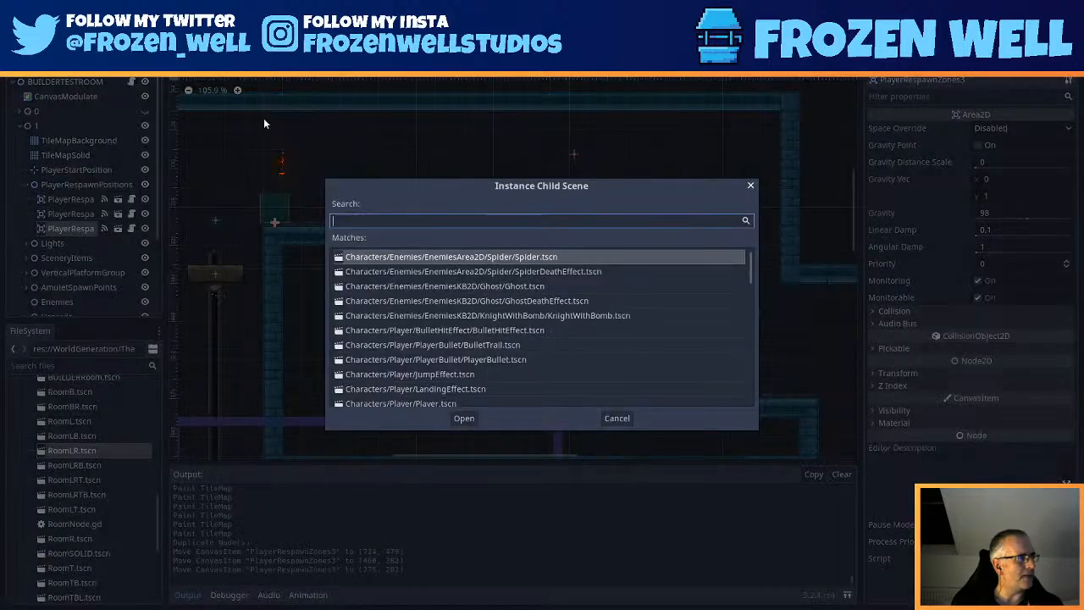
{"action": "type", "text": "bar"}
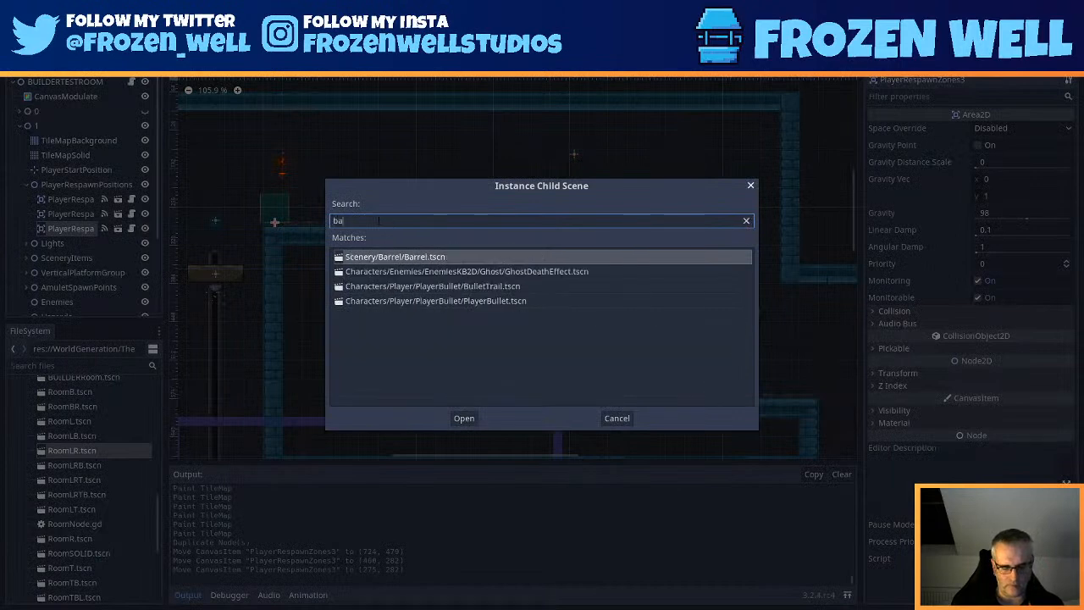
{"action": "left_click", "coordinate": [617, 417]}
- Instance Barrel.tscn as a child of SceneryItems and set its X position to -50
{"action": "left_click", "coordinate": [58, 256]}
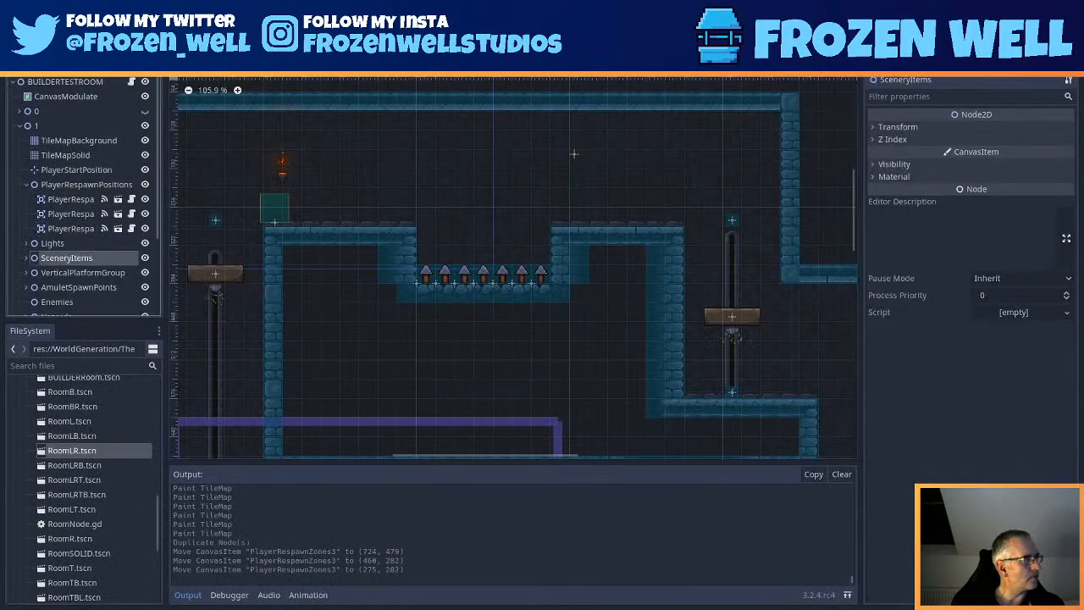
{"action": "key", "text": "ctrl+shift+a"}
{"action": "type", "text": "barre"}
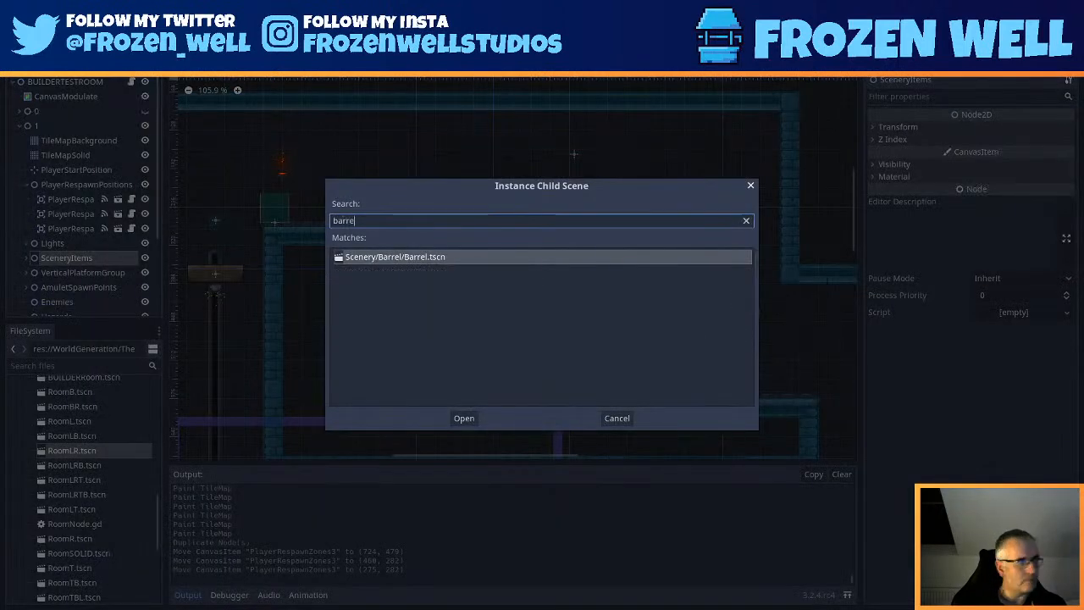
{"action": "key", "text": "Return"}
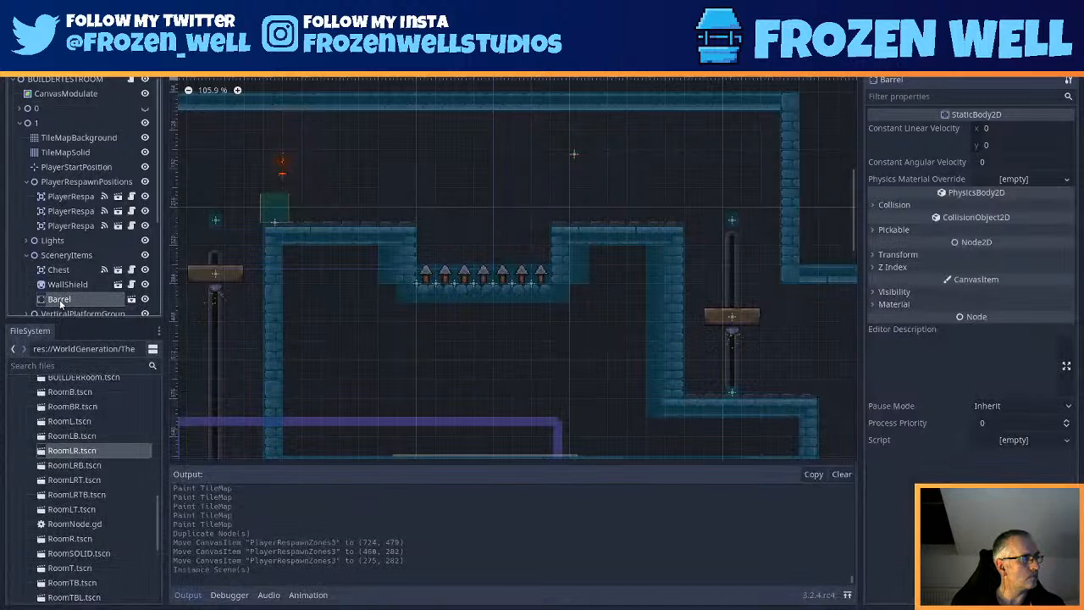
{"action": "left_click", "coordinate": [896, 254]}
{"action": "left_click", "coordinate": [987, 268]}
{"action": "type", "text": "-50"}
{"action": "key", "text": "Return"}
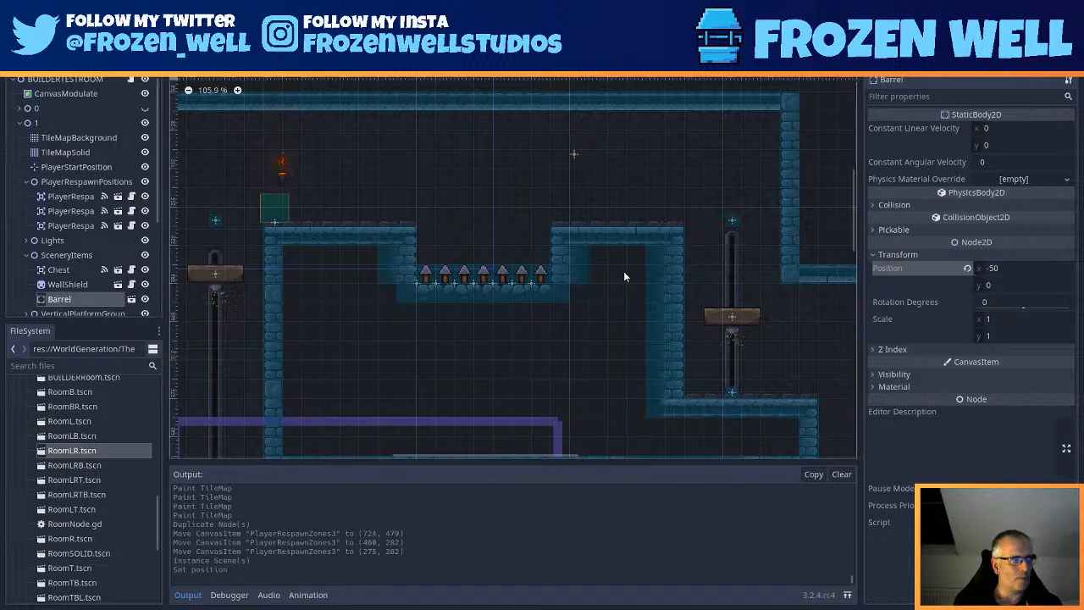
{"action": "scroll", "coordinate": [553, 247], "scroll_direction": "up", "scroll_amount": 4}
{"action": "scroll", "coordinate": [486, 271], "scroll_direction": "down", "scroll_amount": 3}
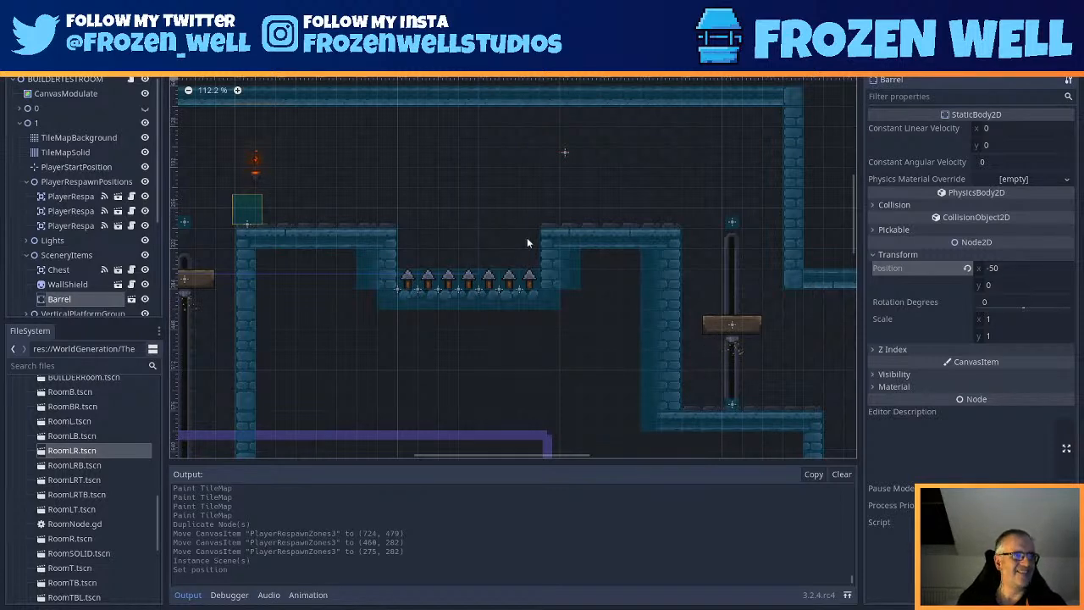
{"action": "scroll", "coordinate": [565, 242], "scroll_direction": "down", "scroll_amount": 3}
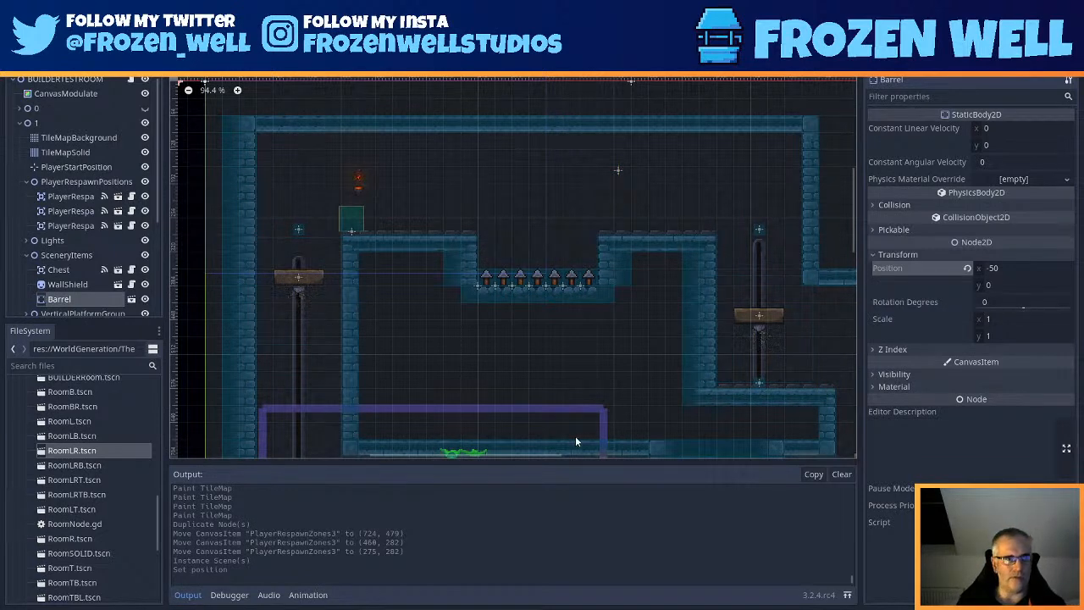
{"action": "scroll", "coordinate": [585, 278], "scroll_direction": "up", "scroll_amount": 1}
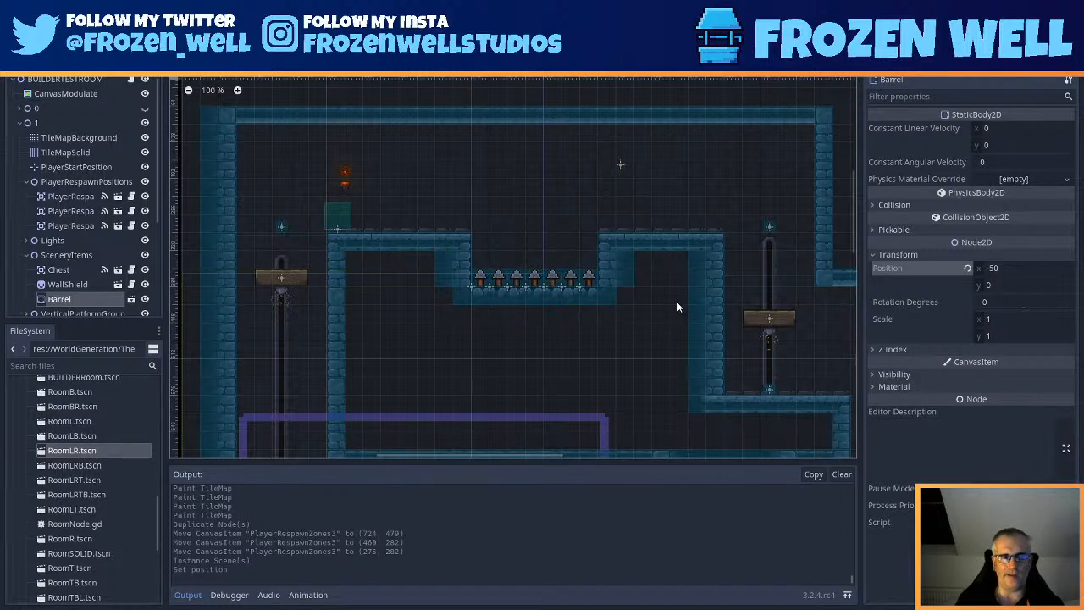
{"action": "middle_click_drag", "start_coordinate": [652, 305], "coordinate": [615, 278]}
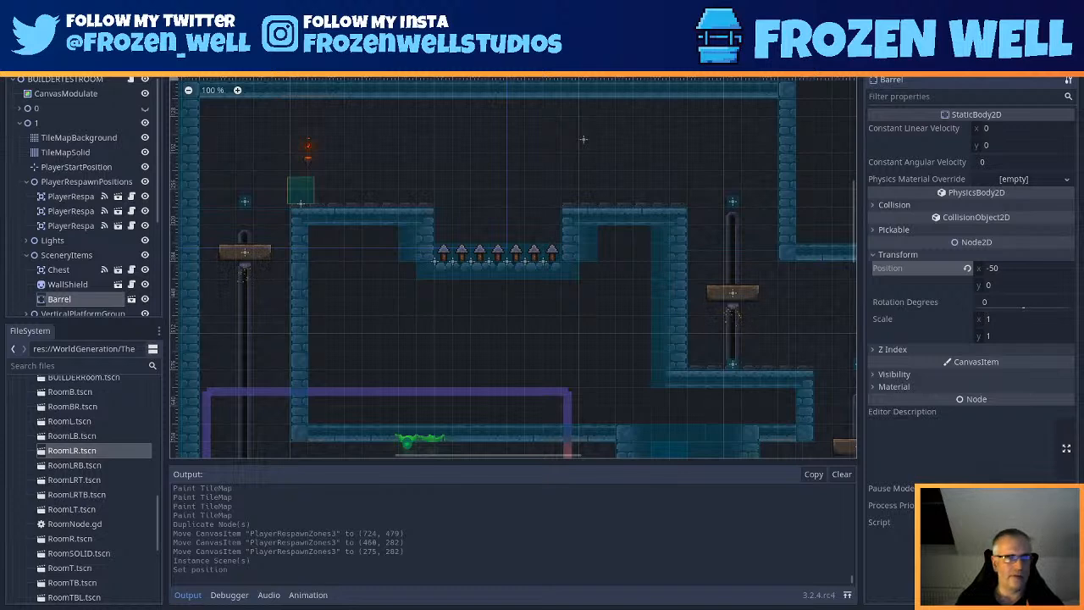
{"action": "scroll", "coordinate": [576, 247], "scroll_direction": "down", "scroll_amount": 1}
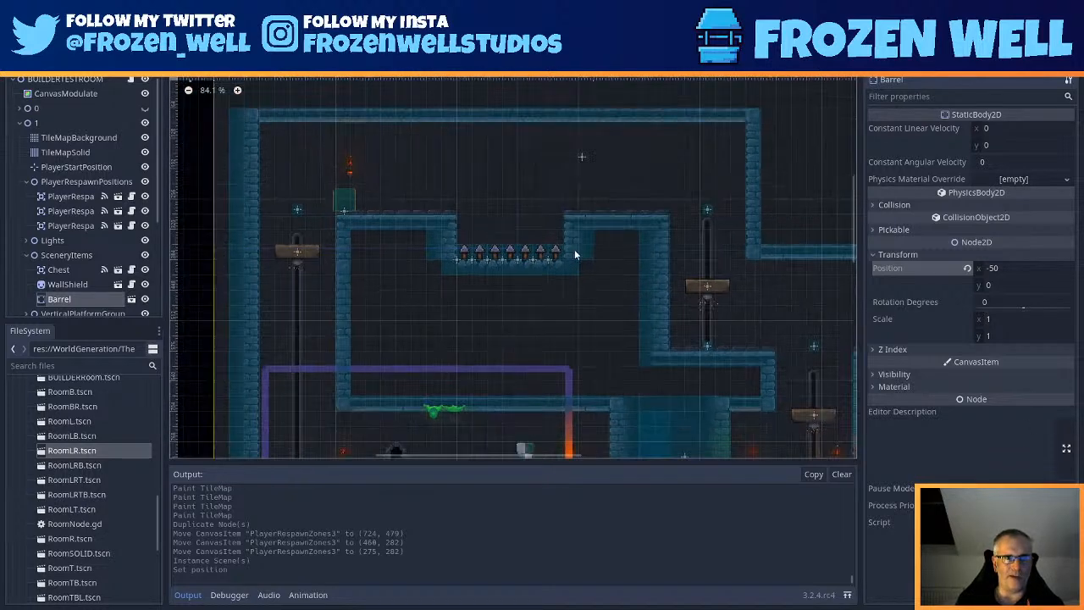
{"action": "scroll", "coordinate": [593, 322], "scroll_direction": "down", "scroll_amount": 1}
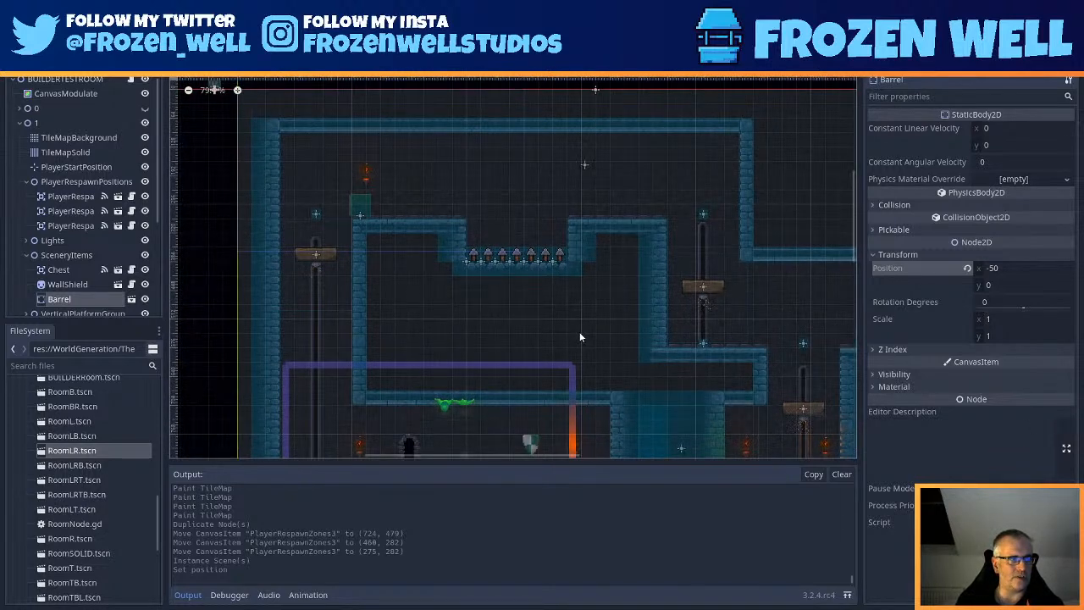
{"action": "scroll", "coordinate": [579, 331], "scroll_direction": "down", "scroll_amount": 1}
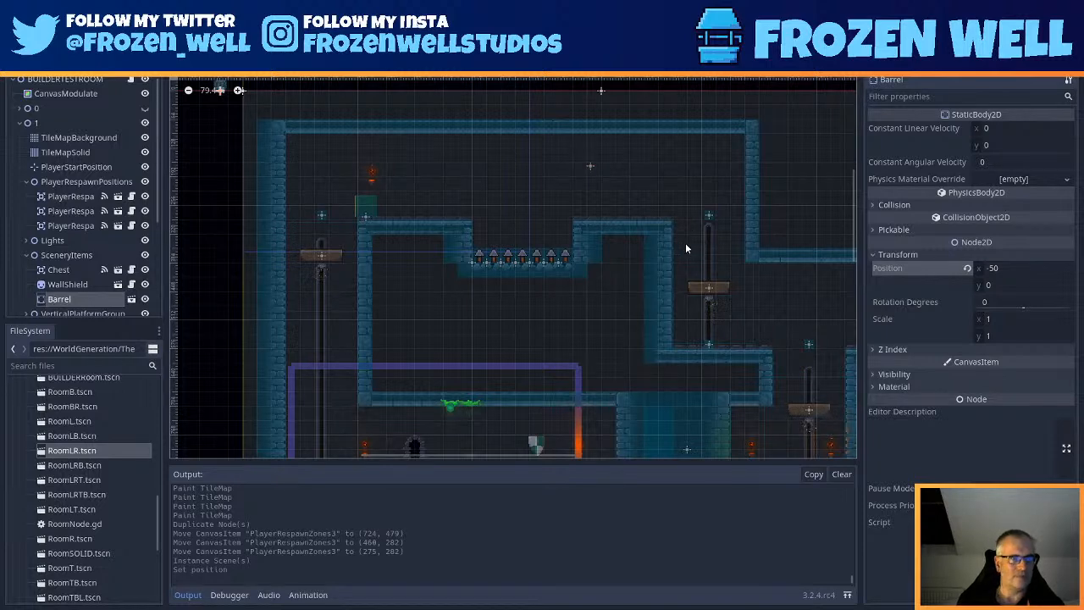
{"action": "scroll", "coordinate": [642, 275], "scroll_direction": "up", "scroll_amount": 2}
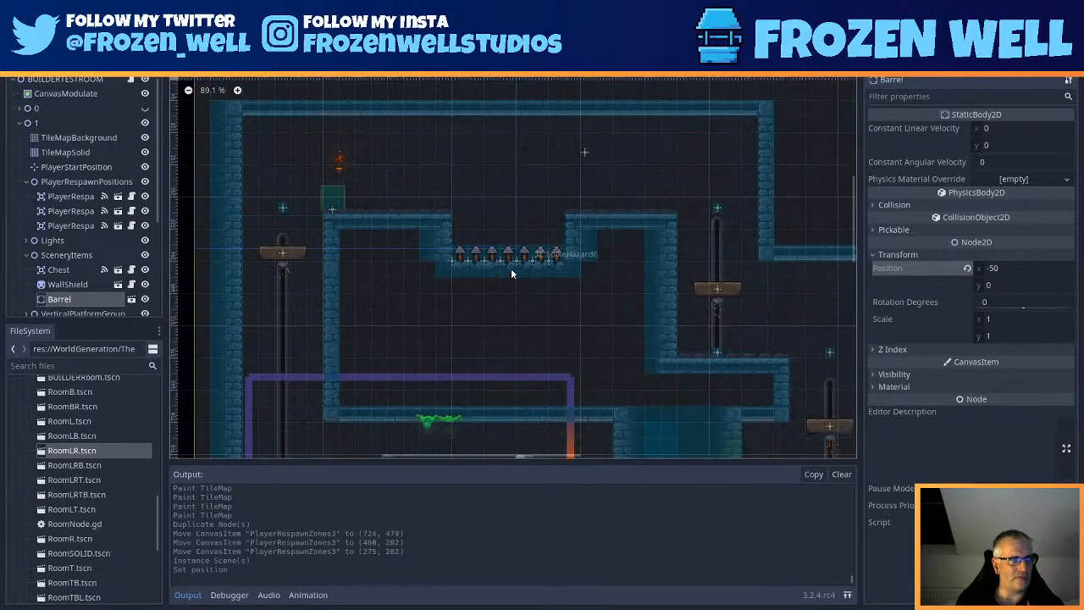
- Move the barrel into the room and place it on the upper corridor floor's edge under the wall light, at (273, 288)
{"action": "middle_click_drag", "start_coordinate": [491, 277], "coordinate": [519, 211]}
{"action": "middle_click_drag", "start_coordinate": [487, 293], "coordinate": [507, 317]}
{"action": "scroll", "coordinate": [534, 273], "scroll_direction": "up", "scroll_amount": 2}
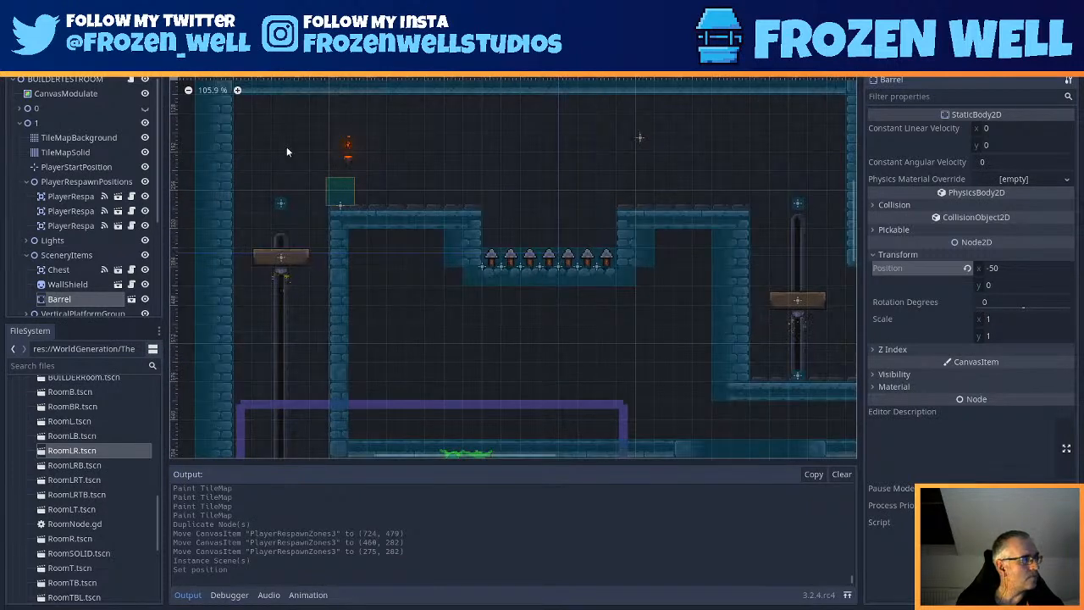
{"action": "middle_click_drag", "start_coordinate": [294, 147], "coordinate": [467, 349]}
{"action": "left_click_drag", "start_coordinate": [326, 242], "coordinate": [549, 405]}
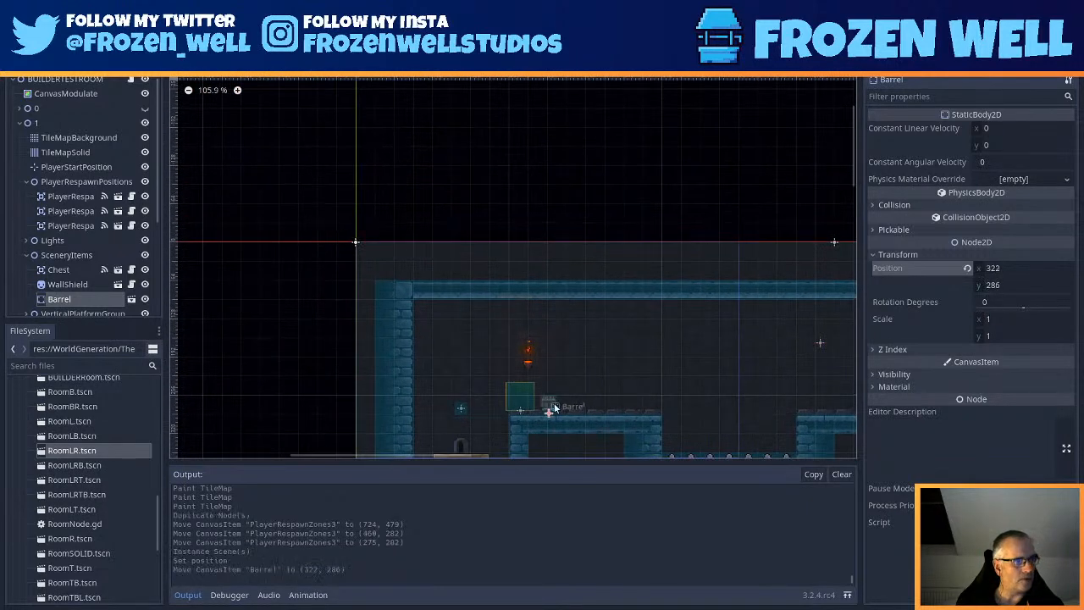
{"action": "scroll", "coordinate": [564, 402], "scroll_direction": "up", "scroll_amount": 3}
{"action": "scroll", "coordinate": [590, 402], "scroll_direction": "up", "scroll_amount": 12}
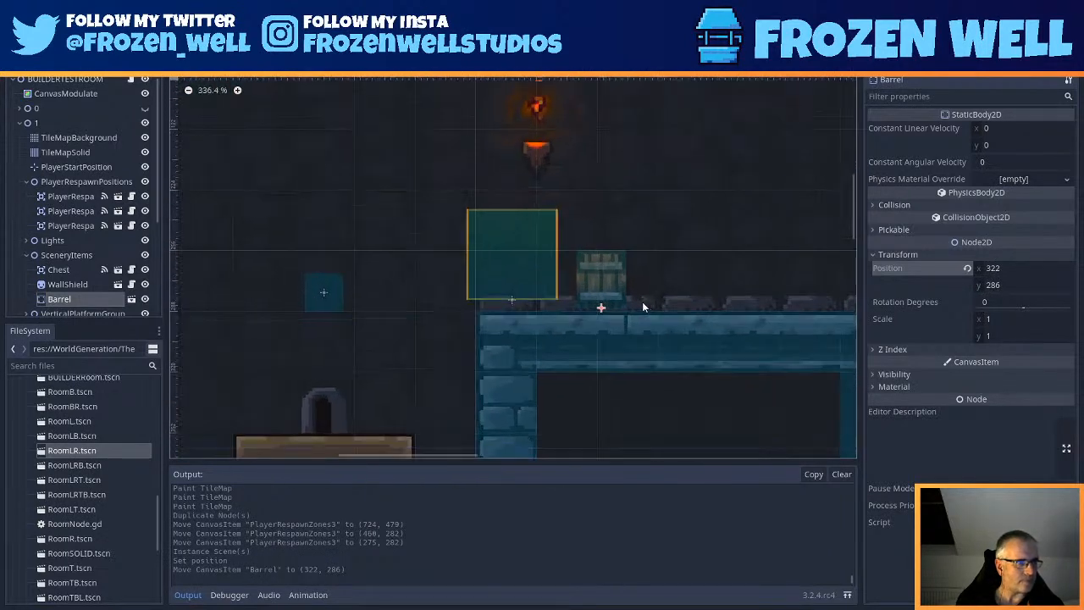
{"action": "left_click_drag", "start_coordinate": [551, 297], "coordinate": [423, 286]}
- Try nudging the wall light above the barrel vertically and bring it back to (287, 191)
{"action": "left_click", "coordinate": [457, 176]}
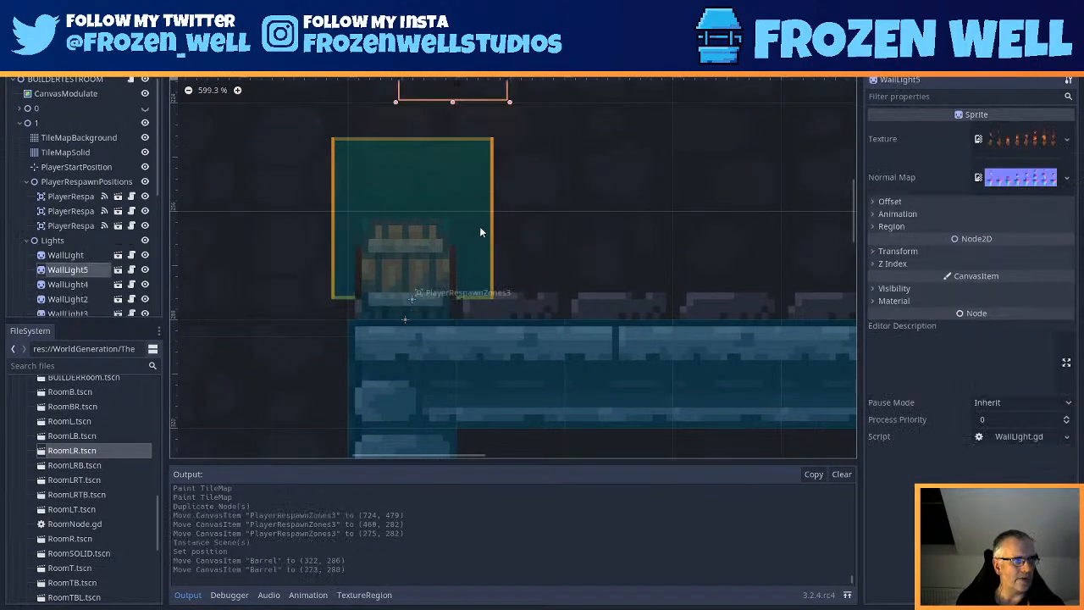
{"action": "scroll", "coordinate": [460, 252], "scroll_direction": "down", "scroll_amount": 1}
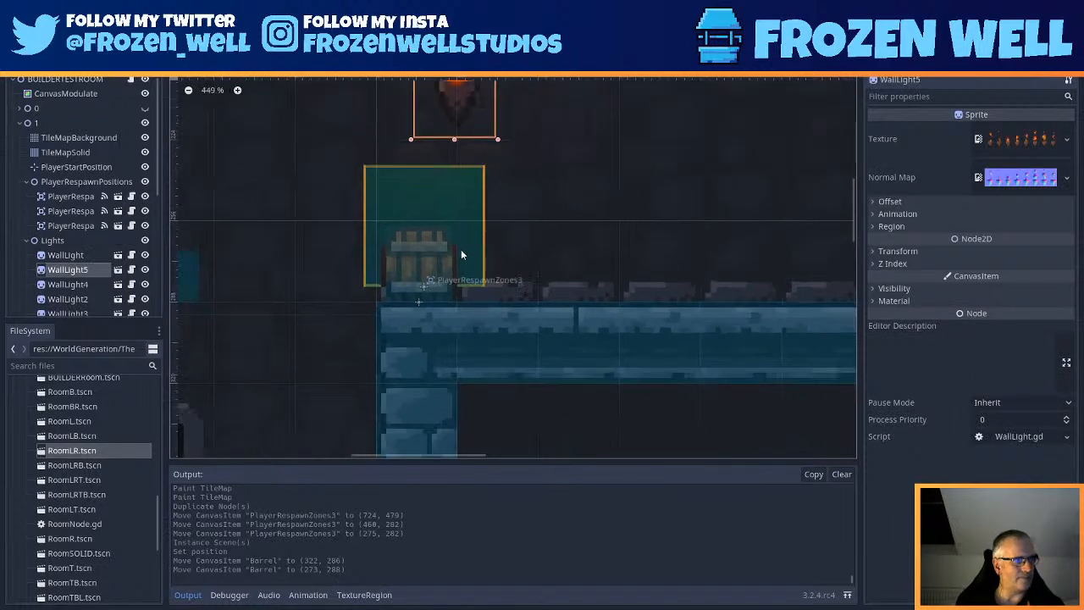
{"action": "scroll", "coordinate": [462, 253], "scroll_direction": "down", "scroll_amount": 2}
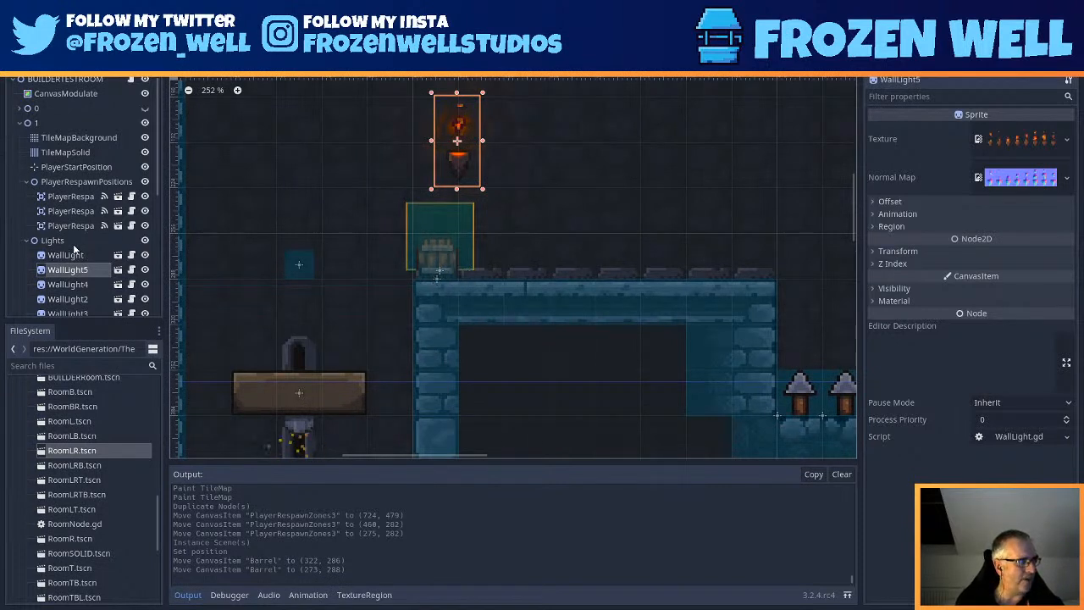
{"action": "scroll", "coordinate": [83, 204], "scroll_direction": "down", "scroll_amount": 2}
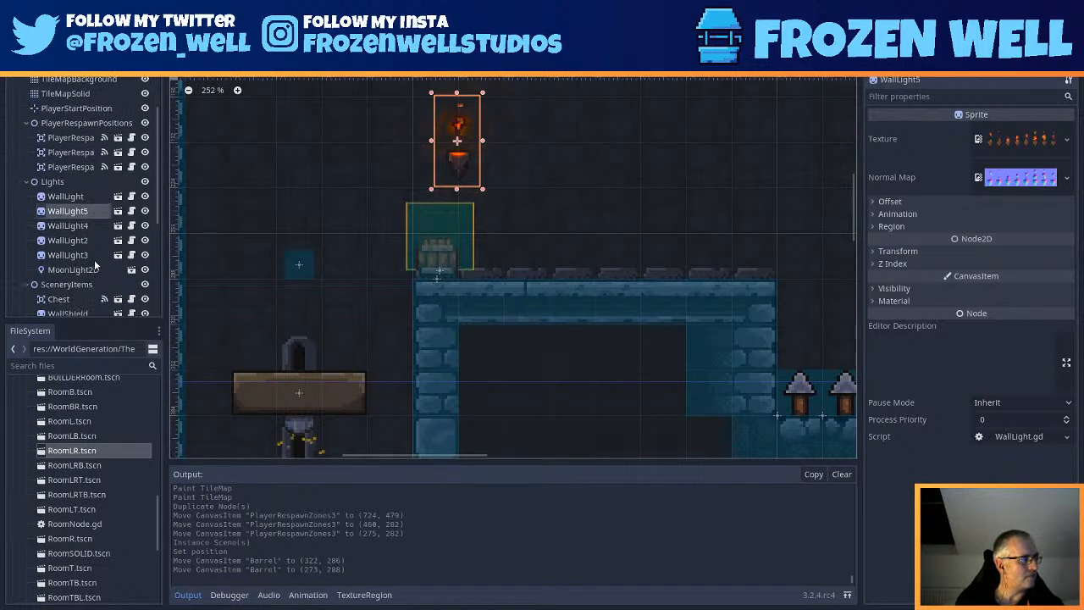
{"action": "key", "text": "Up"}
{"action": "key", "text": "Up"}
{"action": "key", "text": "Down"}
{"action": "key", "text": "Down"}
{"action": "key", "text": "Up"}
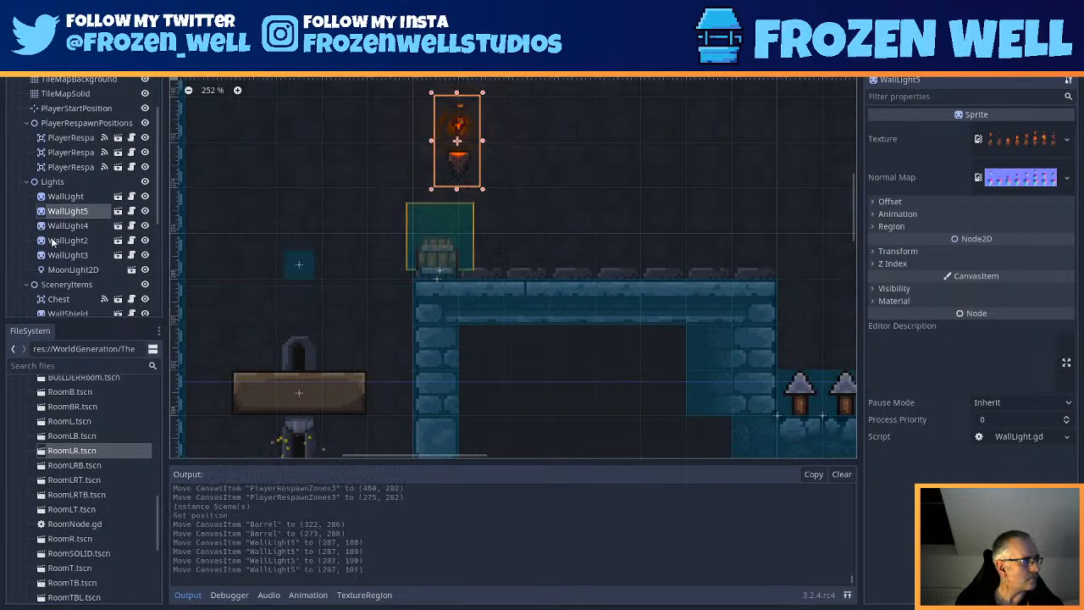
- Nudge the duplicated respawn zone up onto the top of the barrel at (267, 258) and save the scene
{"action": "scroll", "coordinate": [52, 243], "scroll_direction": "down", "scroll_amount": 4}
{"action": "scroll", "coordinate": [61, 178], "scroll_direction": "up", "scroll_amount": 3}
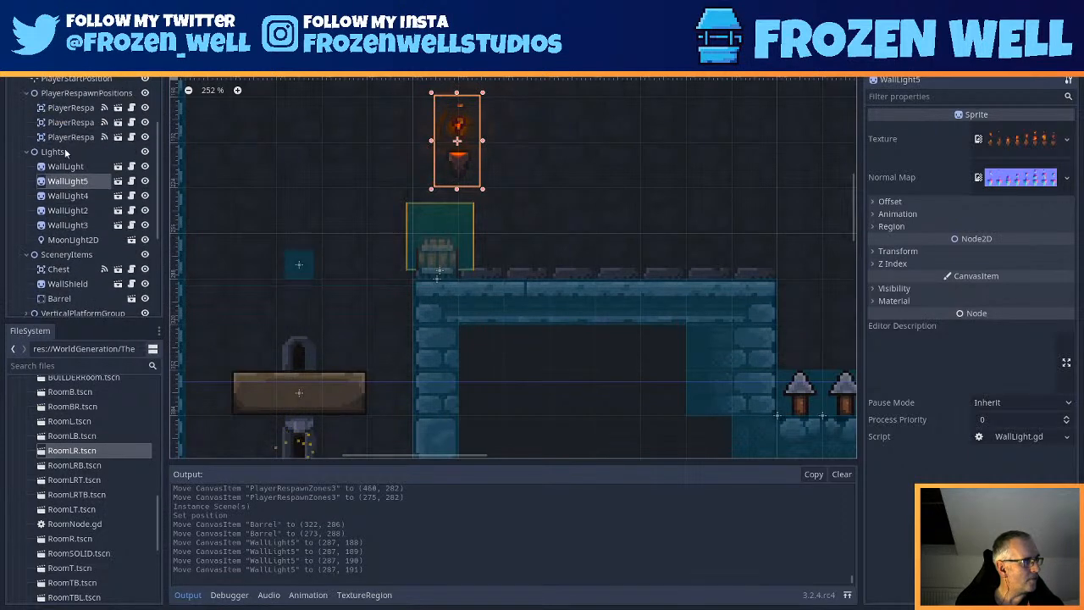
{"action": "left_click", "coordinate": [64, 137]}
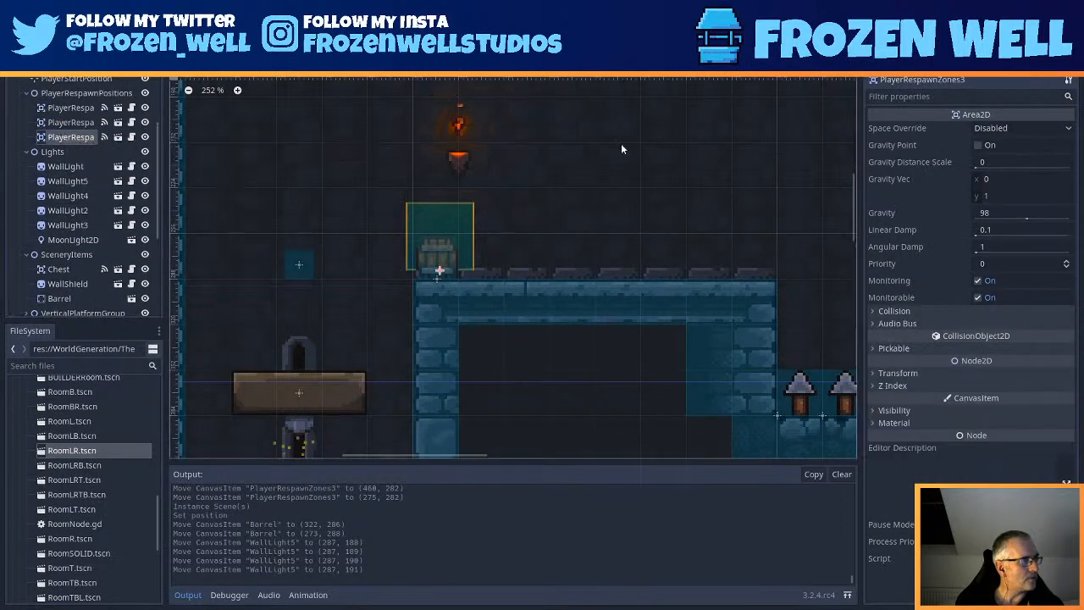
{"action": "key", "text": "Left"}
{"action": "key", "text": "Left"}
{"action": "key", "text": "Left"}
{"action": "key", "text": "Up"}
{"action": "key", "text": "Up"}
{"action": "key", "text": "Up"}
{"action": "key", "text": "Up"}
{"action": "key", "text": "Up"}
{"action": "key", "text": "Up"}
{"action": "key", "text": "Up"}
{"action": "key", "text": "Up"}
{"action": "key", "text": "Up"}
{"action": "key", "text": "Up"}
{"action": "key", "text": "Up"}
{"action": "key", "text": "Up"}
{"action": "key", "text": "Up"}
{"action": "key", "text": "Up"}
{"action": "key", "text": "Up"}
{"action": "key", "text": "Up"}
{"action": "key", "text": "Up"}
{"action": "key", "text": "Up"}
{"action": "key", "text": "Up"}
{"action": "key", "text": "Up"}
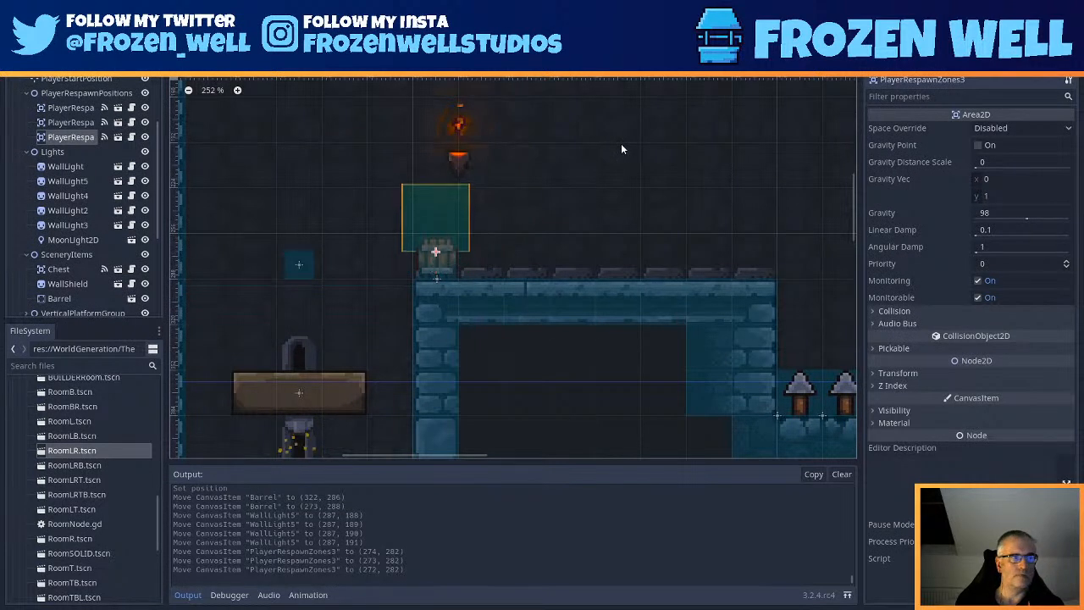
{"action": "key", "text": "Down"}
{"action": "key", "text": "Down"}
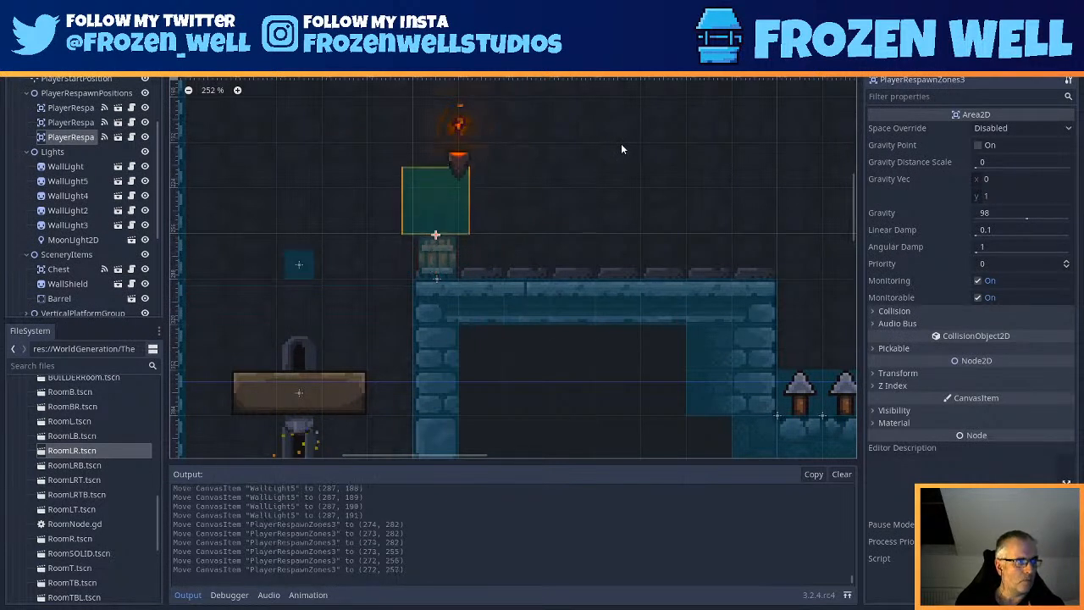
{"action": "key", "text": "Down"}
{"action": "key", "text": "Left"}
{"action": "key", "text": "Left"}
{"action": "key", "text": "Left"}
{"action": "key", "text": "Left"}
{"action": "key", "text": "Left"}
{"action": "key", "text": "Left"}
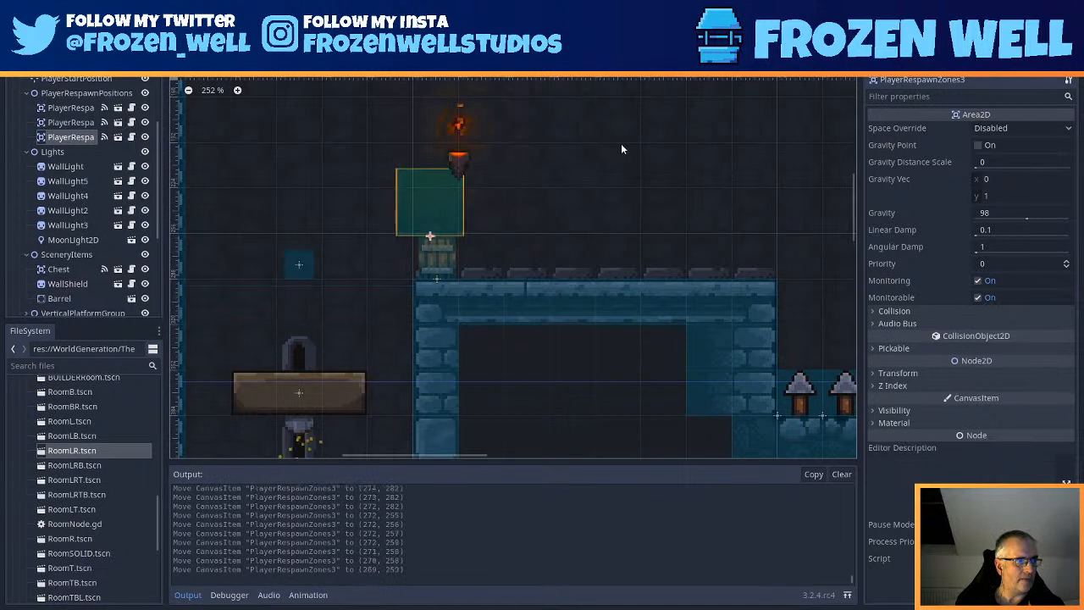
{"action": "key", "text": "Right"}
{"action": "key", "text": "ctrl+s"}
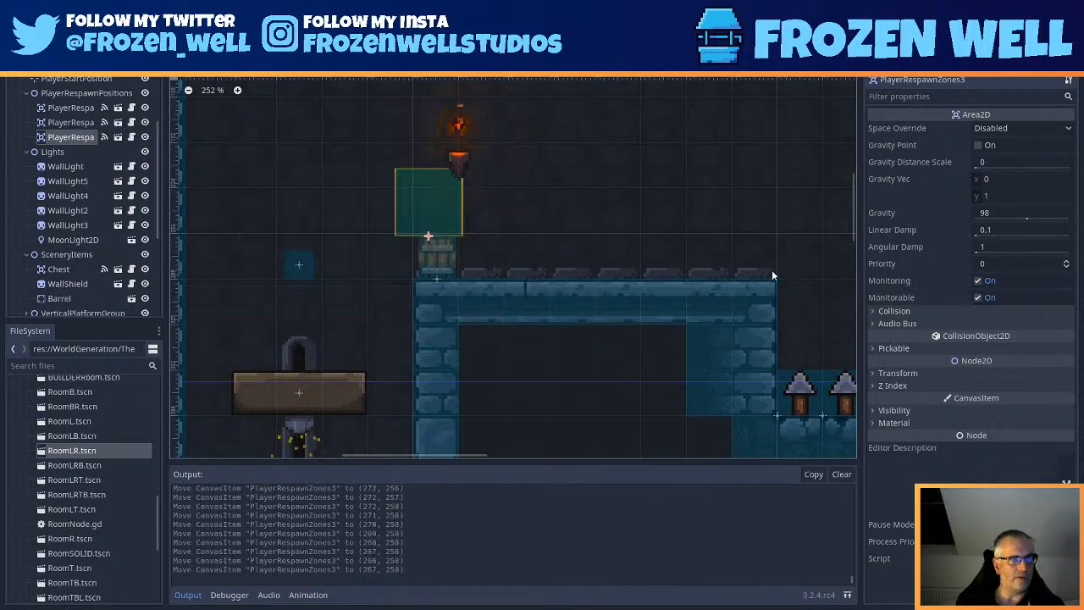
- Instance Ghost.tscn as a child of the Enemies node and set its X position to -50
{"action": "scroll", "coordinate": [50, 254], "scroll_direction": "down", "scroll_amount": 3}
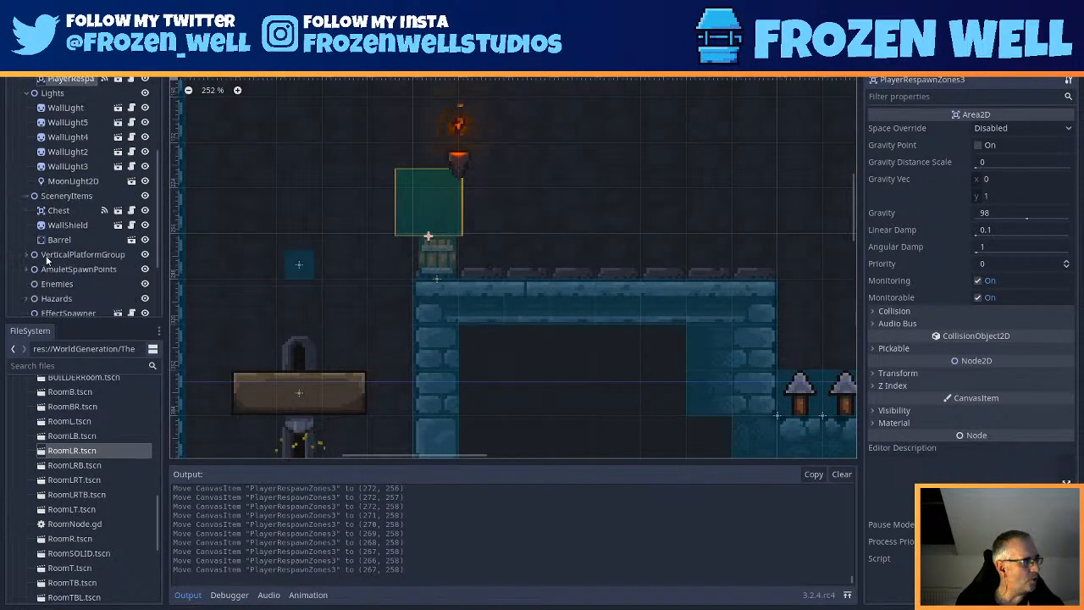
{"action": "left_click", "coordinate": [57, 254]}
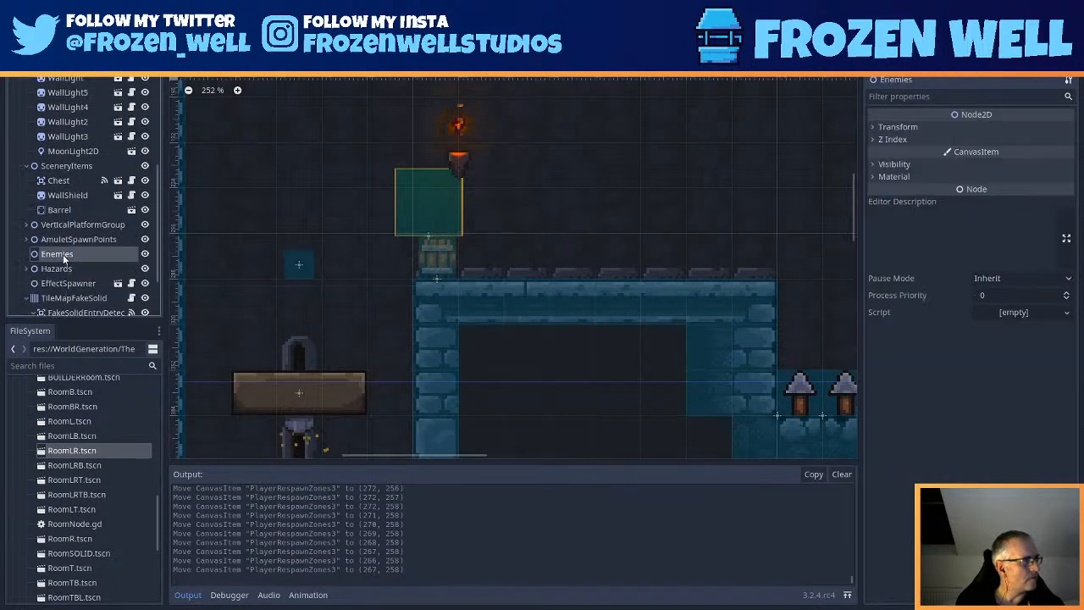
{"action": "key", "text": "ctrl+shift+a"}
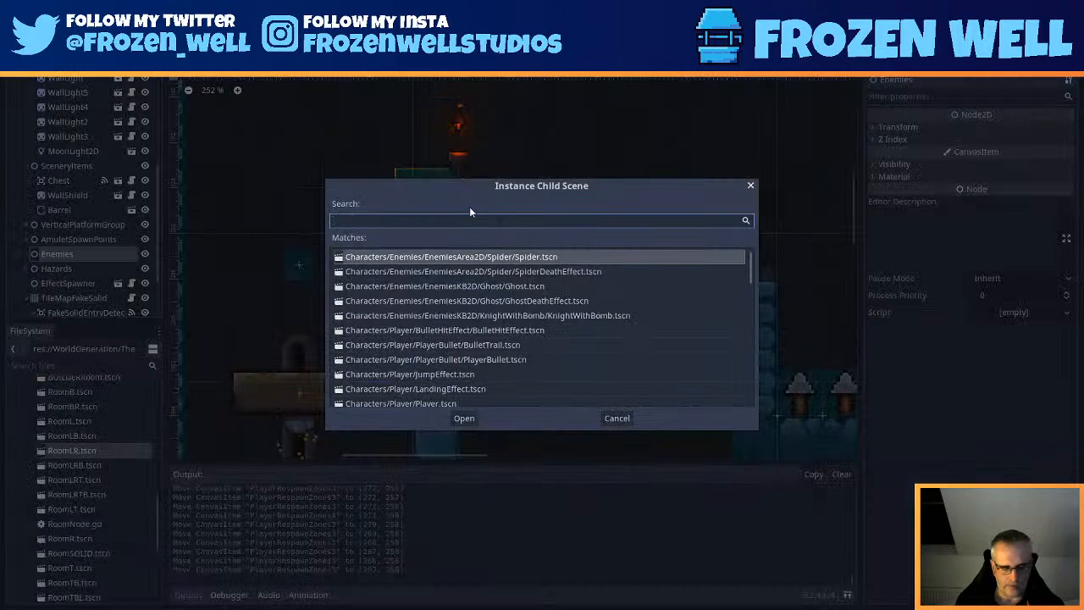
{"action": "type", "text": "ghost"}
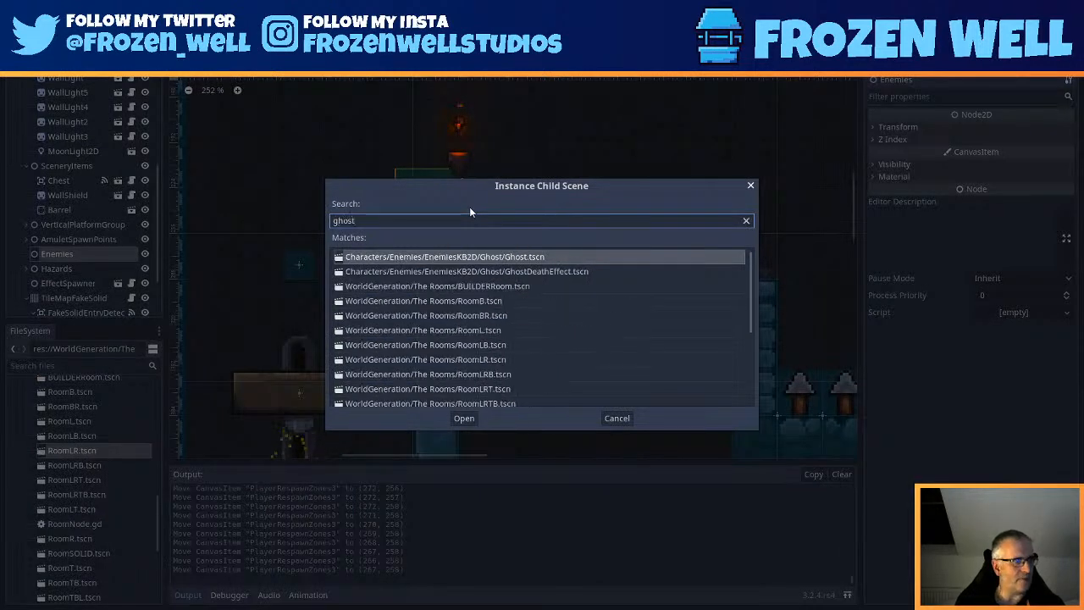
{"action": "key", "text": "Return"}
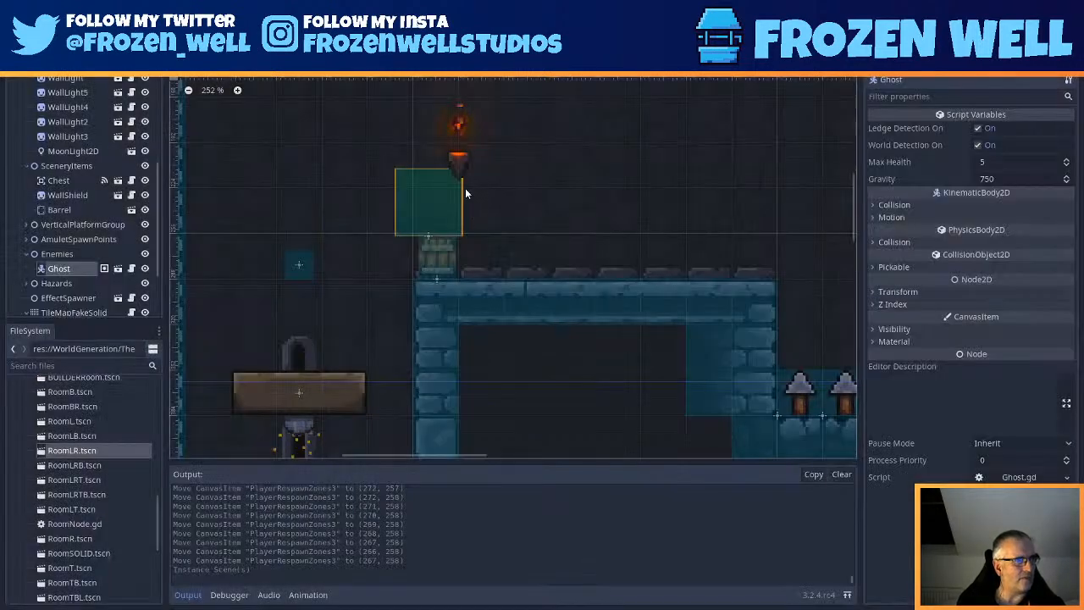
{"action": "scroll", "coordinate": [339, 184], "scroll_direction": "down", "scroll_amount": 5}
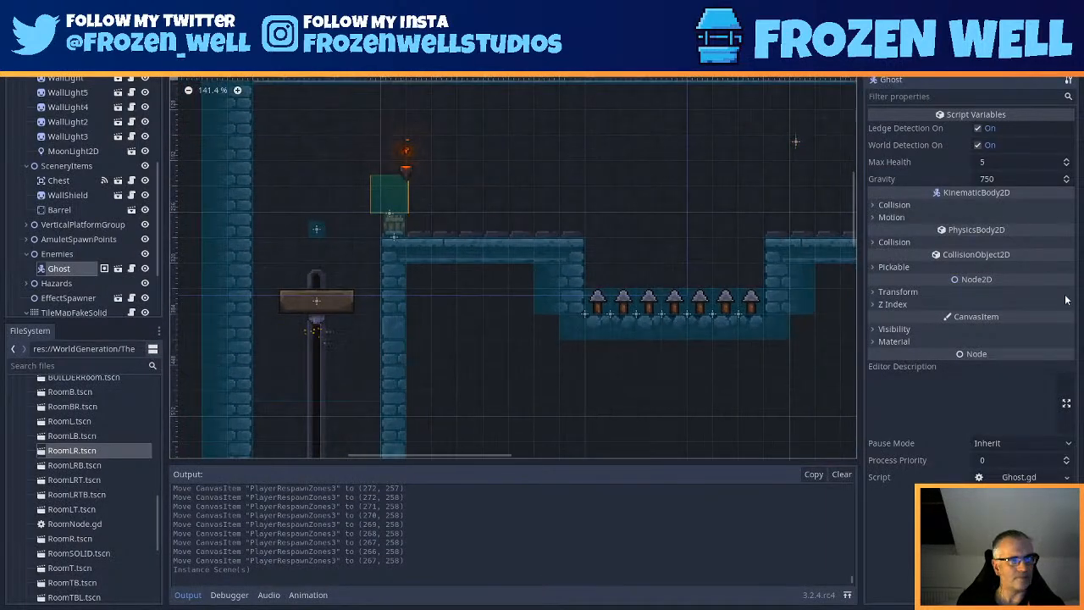
{"action": "left_click", "coordinate": [899, 291]}
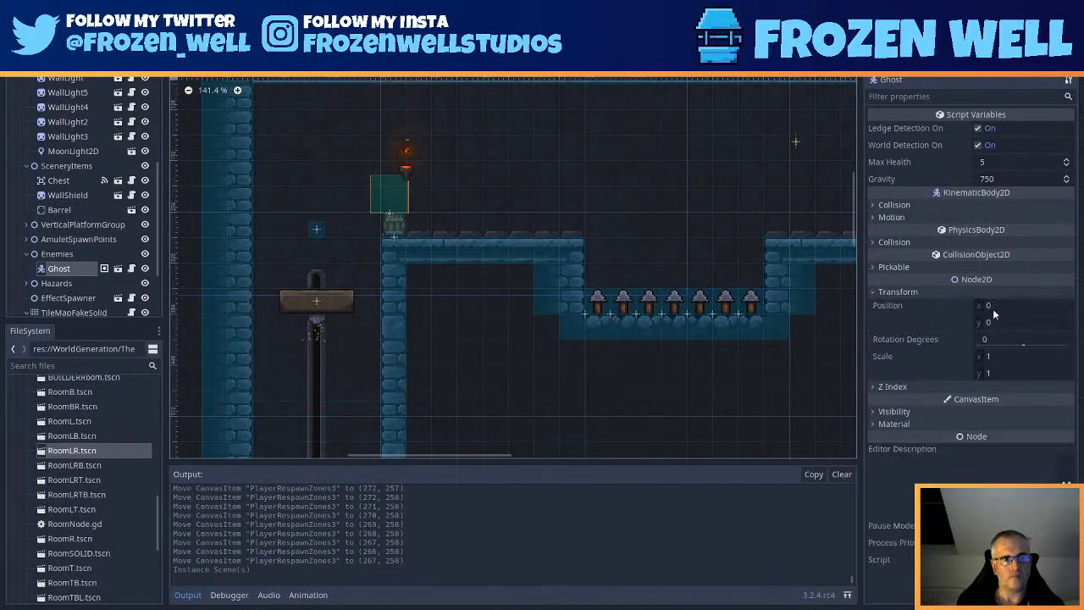
{"action": "left_click", "coordinate": [1009, 307]}
{"action": "type", "text": "-50"}
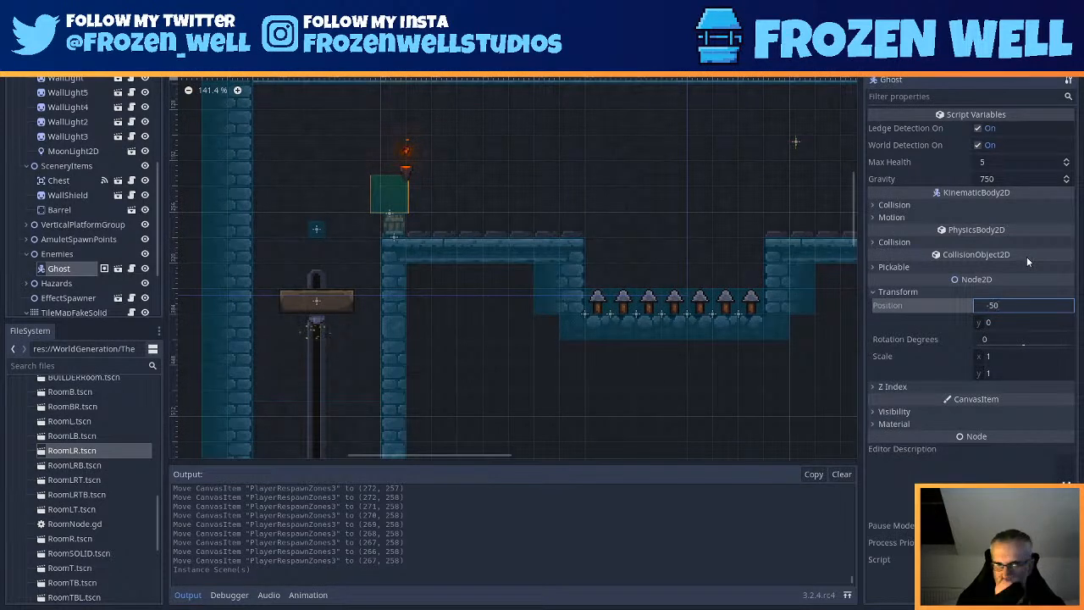
{"action": "key", "text": "Return"}
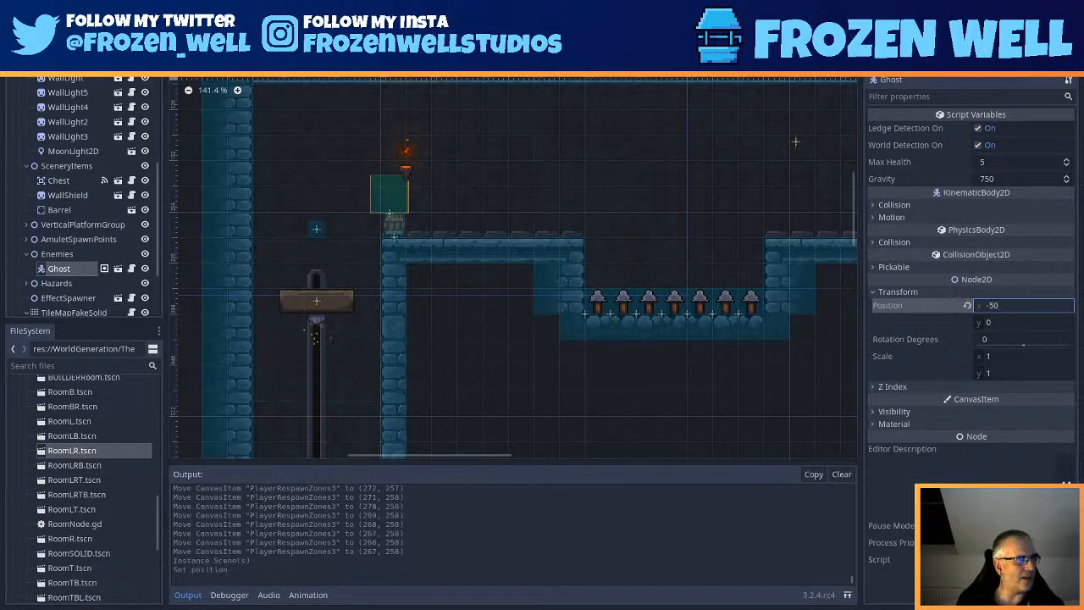
- Set the Enemies node's Y position to 0
{"action": "scroll", "coordinate": [503, 156], "scroll_direction": "down", "scroll_amount": 3}
{"action": "middle_click_drag", "start_coordinate": [391, 222], "coordinate": [414, 305]}
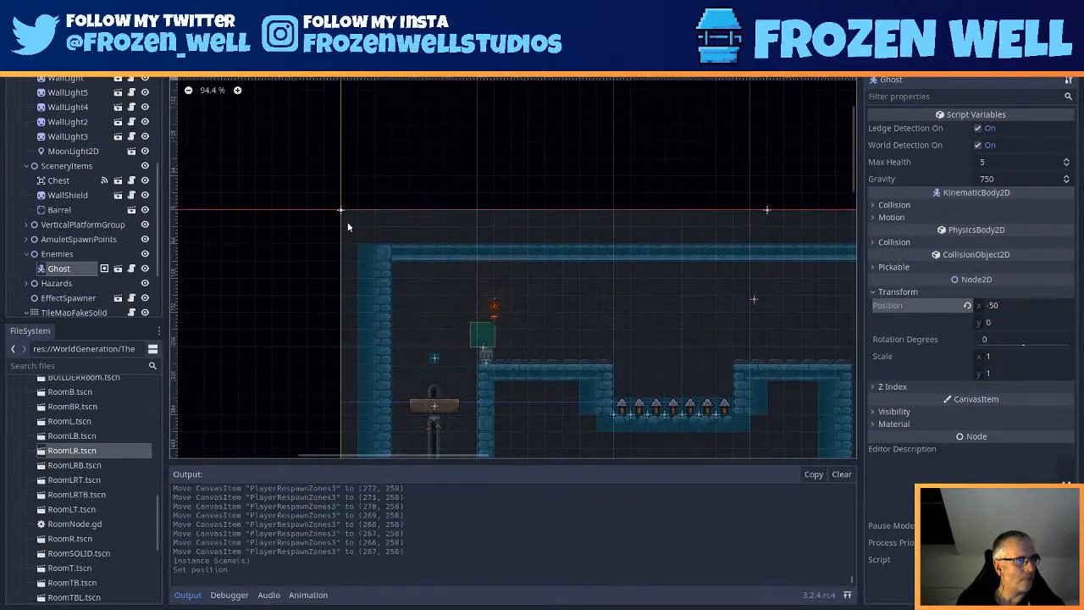
{"action": "scroll", "coordinate": [518, 271], "scroll_direction": "down", "scroll_amount": 4}
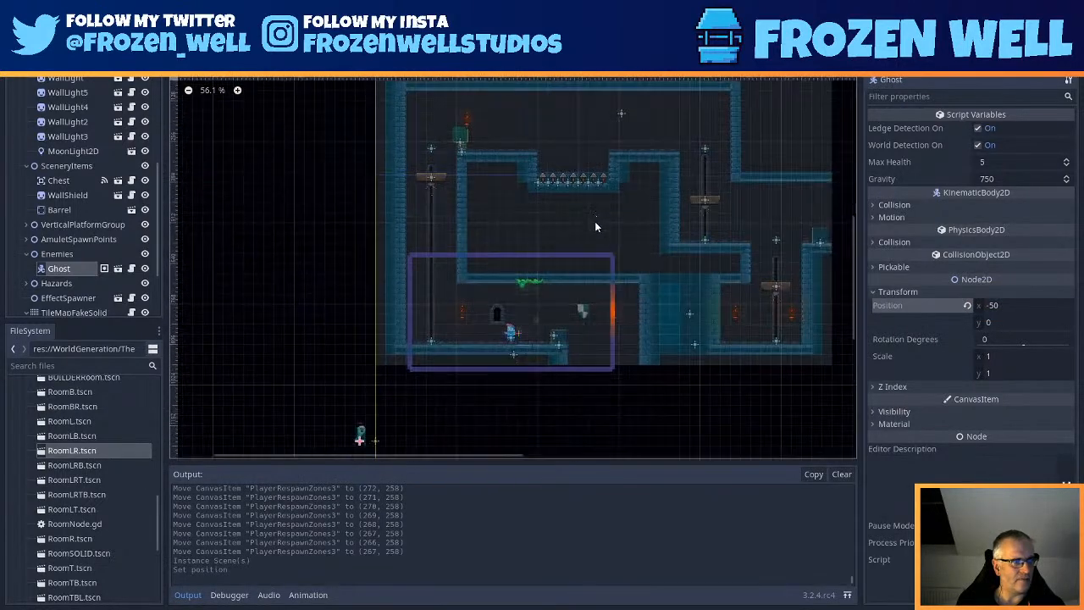
{"action": "middle_click_drag", "start_coordinate": [386, 425], "coordinate": [409, 392]}
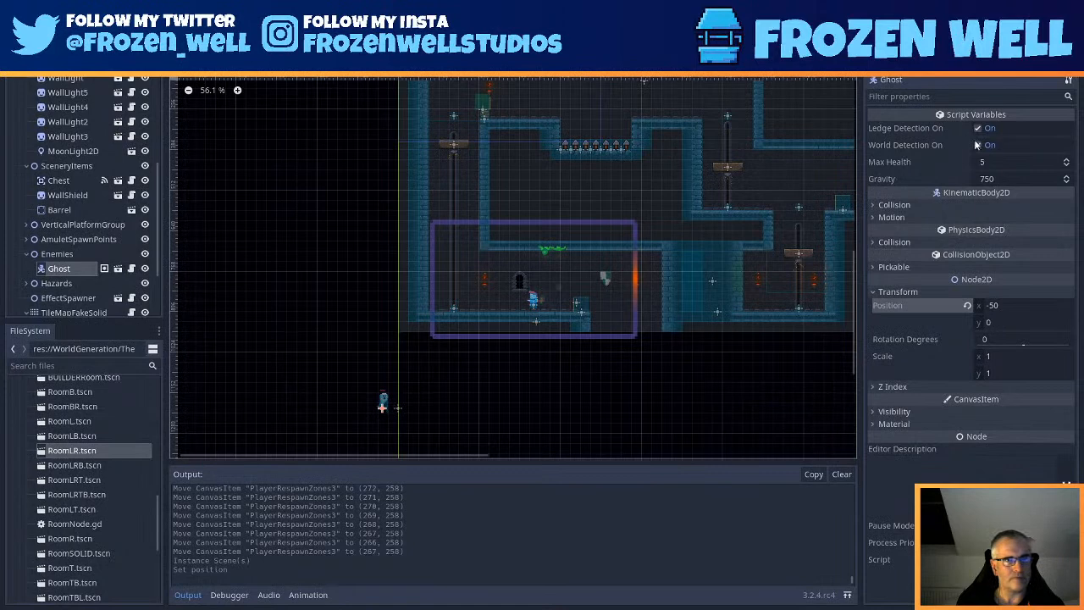
{"action": "left_click", "coordinate": [56, 254]}
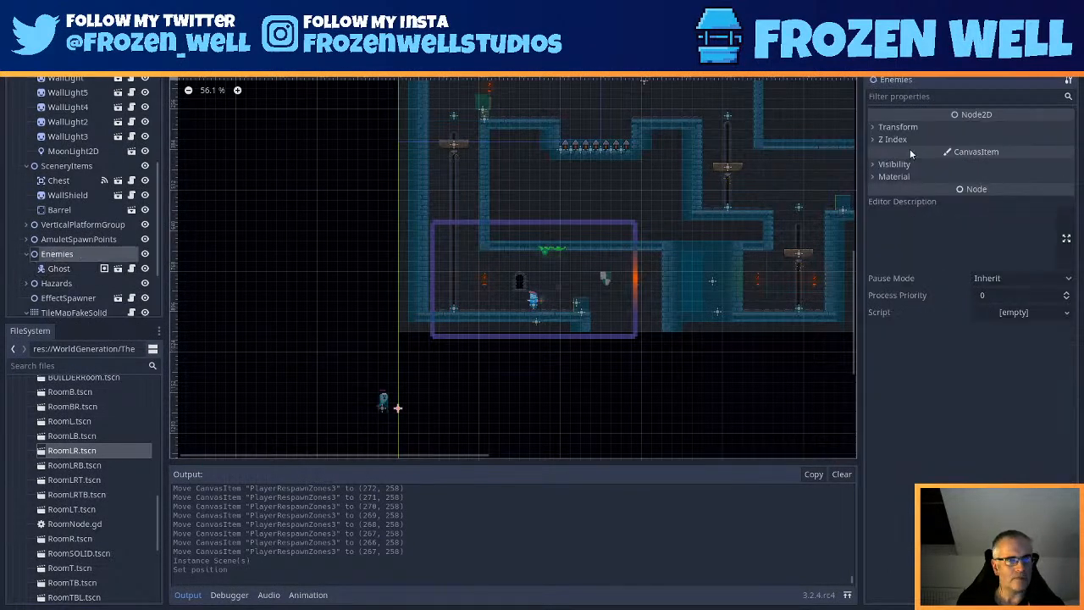
{"action": "left_click", "coordinate": [896, 127]}
{"action": "left_click", "coordinate": [1010, 159]}
{"action": "type", "text": "00"}
{"action": "key", "text": "Return"}
{"action": "middle_click_drag", "start_coordinate": [449, 395], "coordinate": [430, 237]}
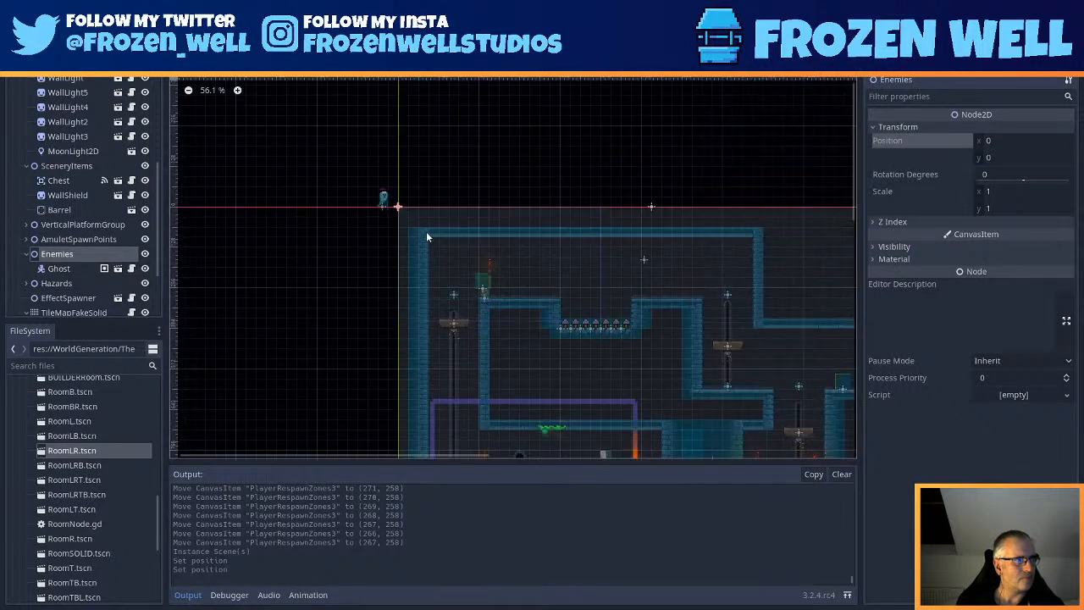
- Move the ghost into the room above the upper corridor floor, between the barrel and the spike pit, at (372, 273)
{"action": "left_click", "coordinate": [389, 201]}
{"action": "left_click_drag", "start_coordinate": [385, 202], "coordinate": [533, 285]}
{"action": "scroll", "coordinate": [534, 284], "scroll_direction": "up", "scroll_amount": 3}
{"action": "scroll", "coordinate": [513, 277], "scroll_direction": "up", "scroll_amount": 5}
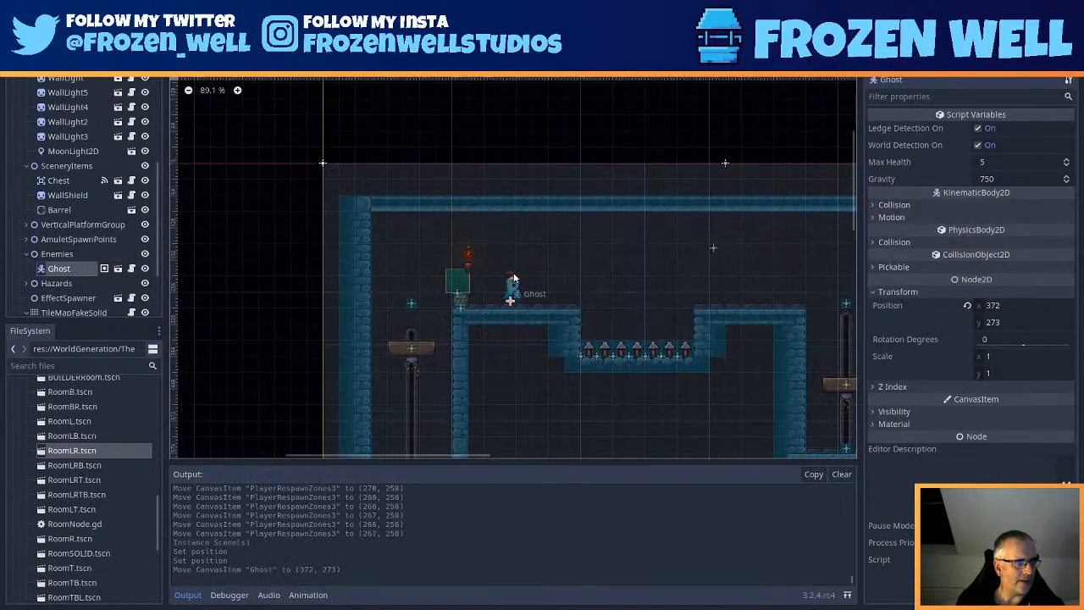
{"action": "scroll", "coordinate": [515, 265], "scroll_direction": "up", "scroll_amount": 1}
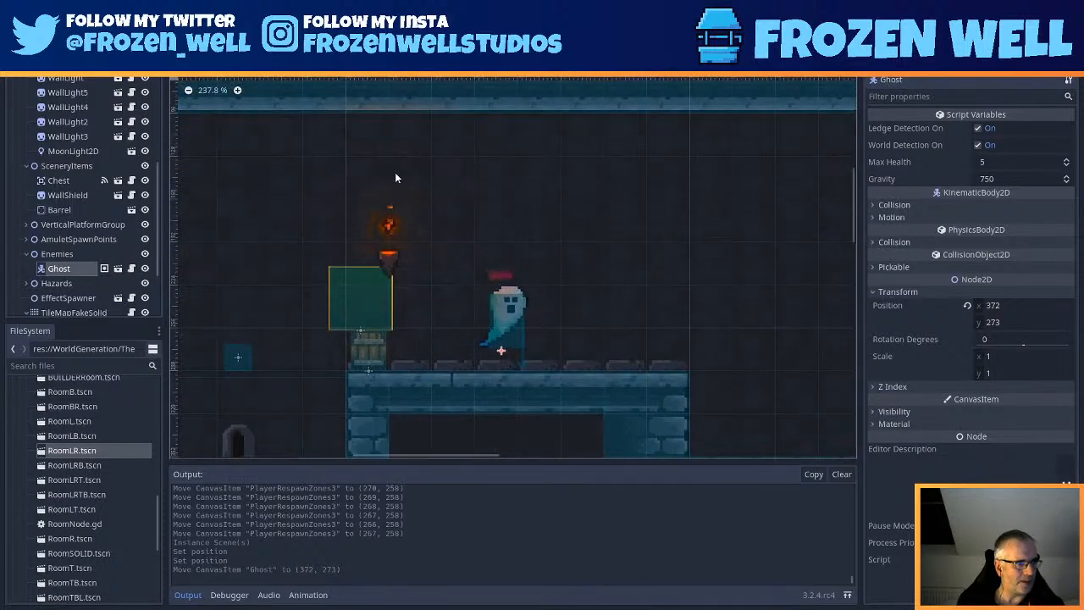
- Nudge the ghost down onto the corridor floor at (372, 290) and save the scene
{"action": "key", "text": "Down"}
{"action": "key", "text": "Down"}
{"action": "key", "text": "Down"}
{"action": "key", "text": "Down"}
{"action": "key", "text": "Down"}
{"action": "key", "text": "Down"}
{"action": "key", "text": "Down"}
{"action": "key", "text": "Down"}
{"action": "key", "text": "Down"}
{"action": "key", "text": "Down"}
{"action": "key", "text": "Down"}
{"action": "key", "text": "Down"}
{"action": "key", "text": "Down"}
{"action": "key", "text": "Down"}
{"action": "key", "text": "Down"}
{"action": "key", "text": "Down"}
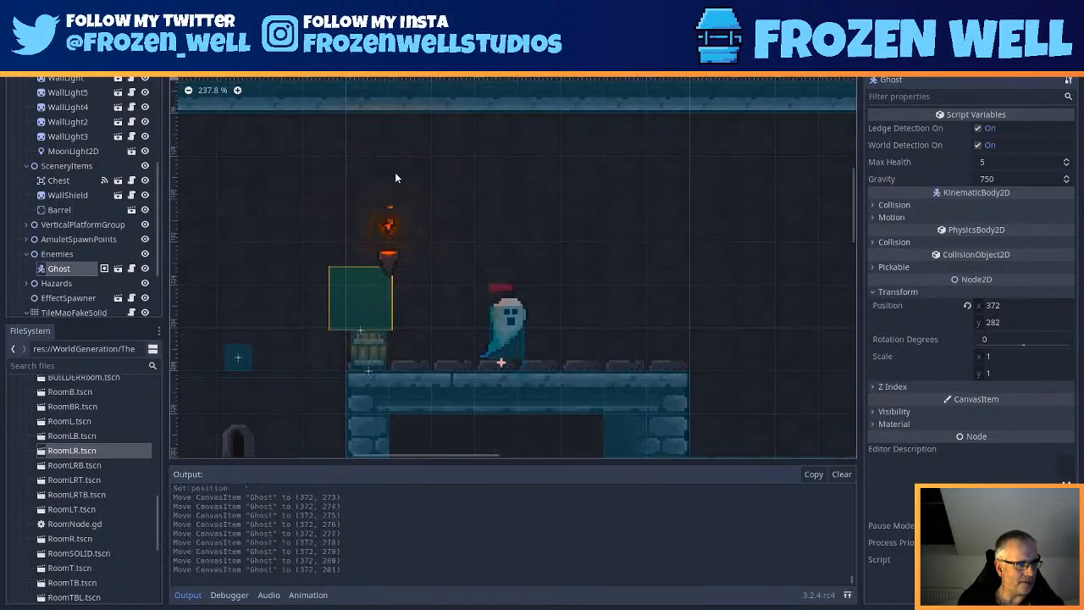
{"action": "key", "text": "Down"}
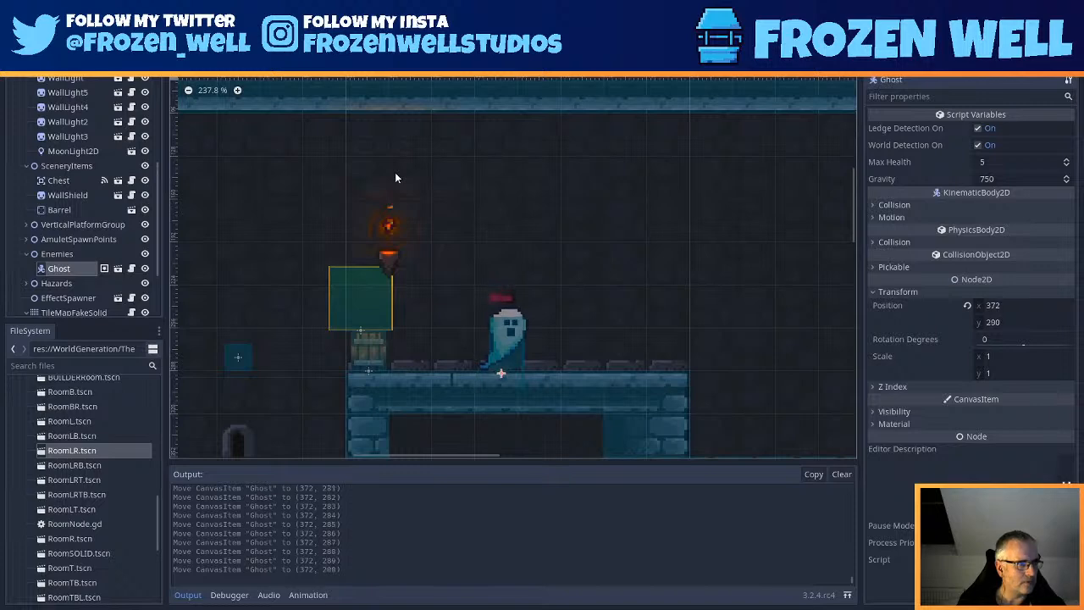
{"action": "key", "text": "ctrl+s"}
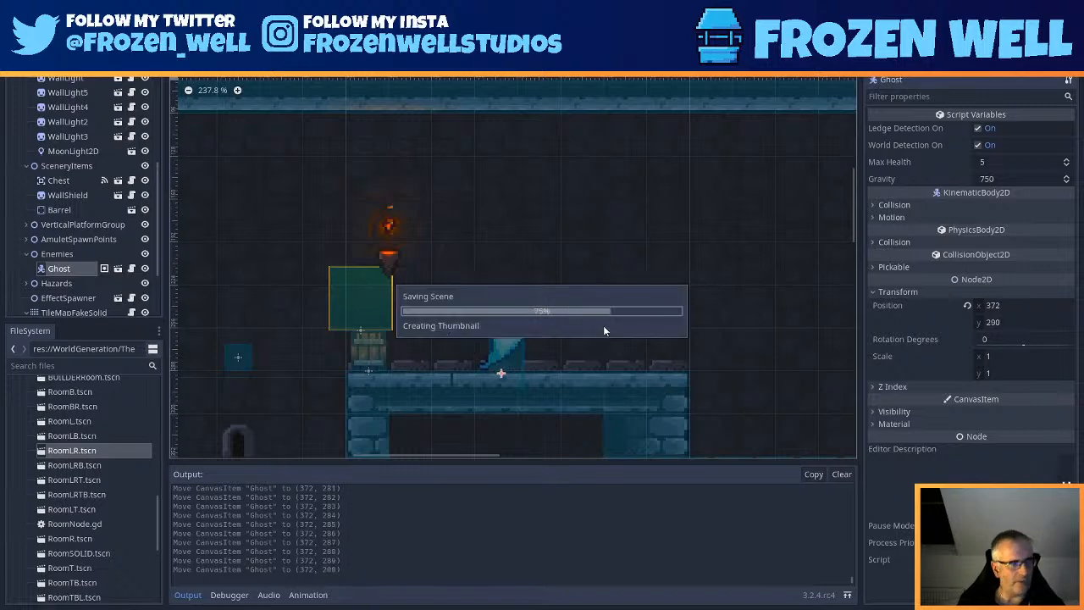
- Move the barrel along the upper corridor floor towards the ghost, to (316, 289)
{"action": "middle_click_drag", "start_coordinate": [657, 308], "coordinate": [496, 181]}
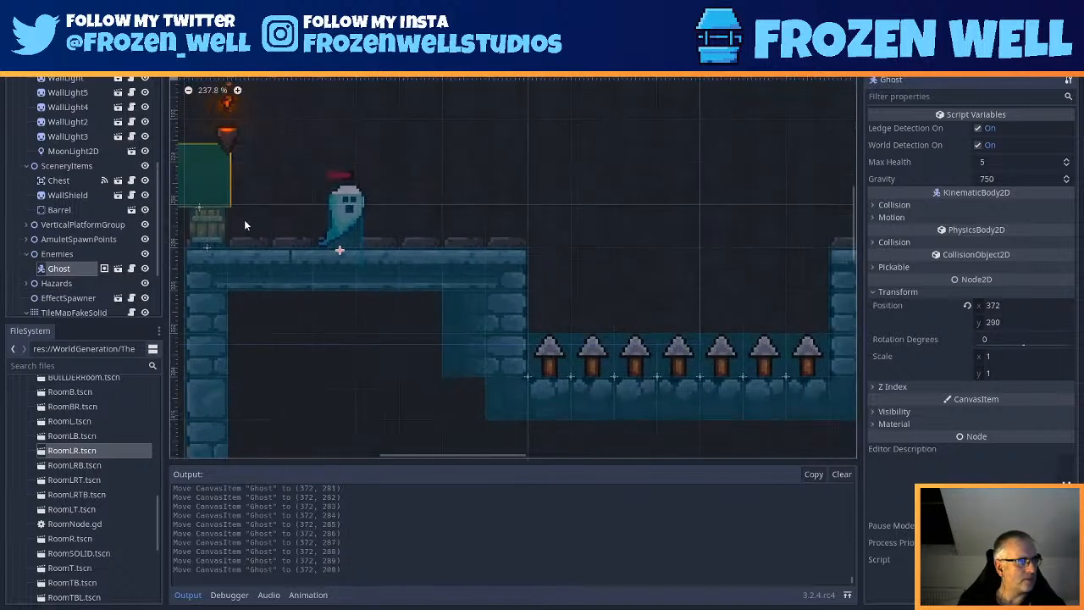
{"action": "middle_click_drag", "start_coordinate": [489, 255], "coordinate": [560, 281]}
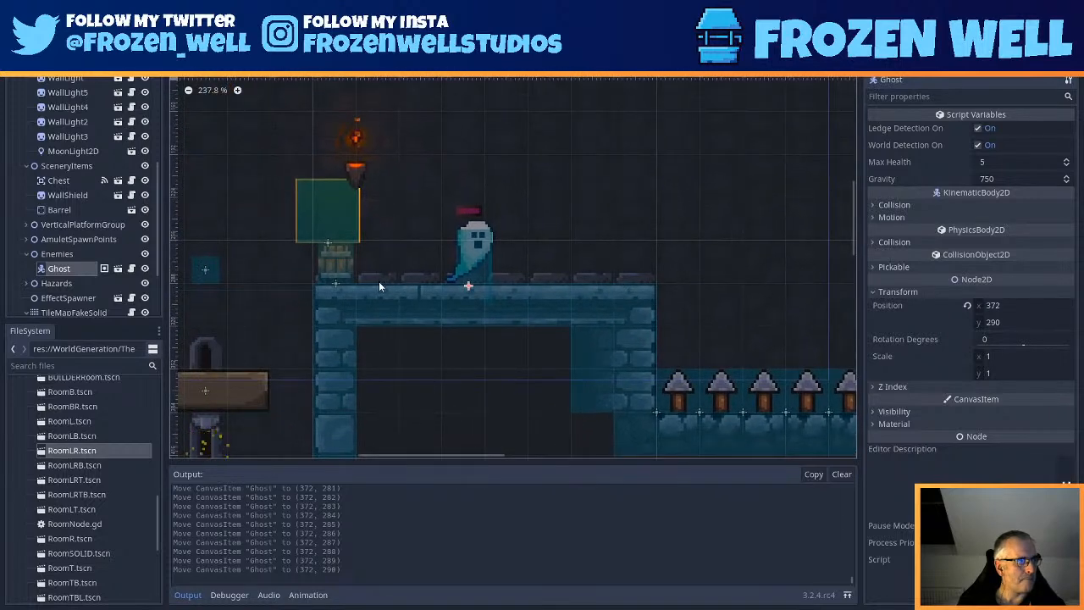
{"action": "middle_click_drag", "start_coordinate": [378, 284], "coordinate": [451, 235]}
{"action": "left_click", "coordinate": [410, 216]}
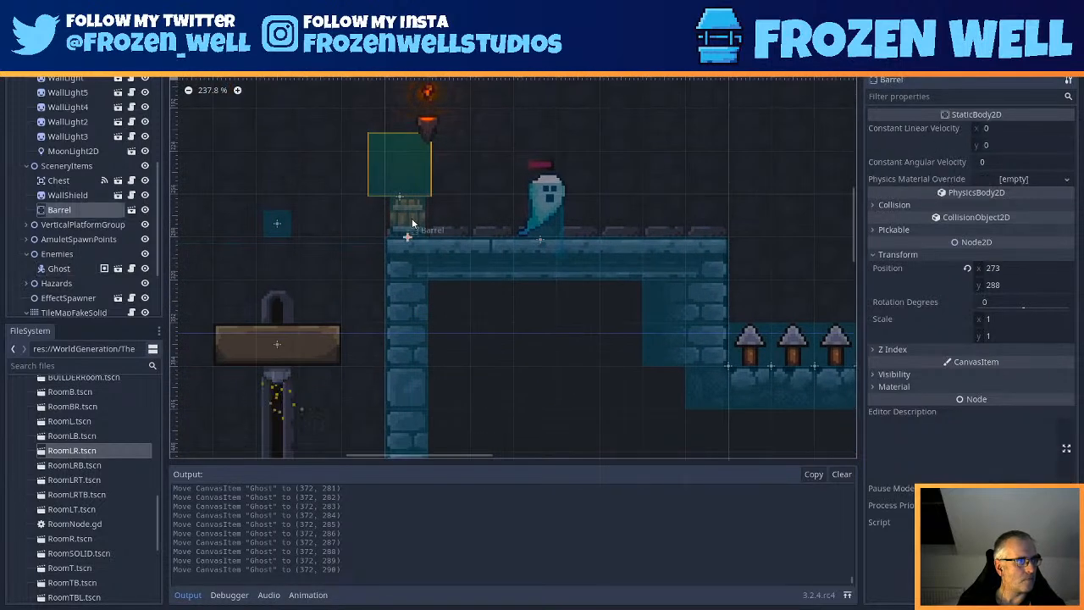
{"action": "left_click_drag", "start_coordinate": [412, 221], "coordinate": [468, 219]}
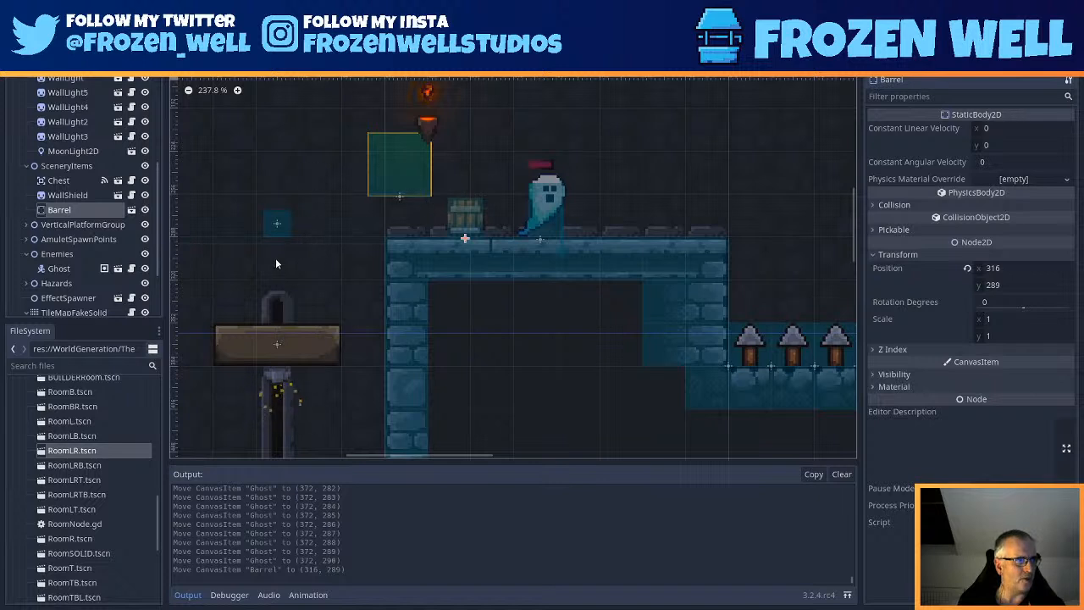
{"action": "left_click", "coordinate": [398, 185]}
{"action": "left_click_drag", "start_coordinate": [399, 184], "coordinate": [428, 181]}
{"action": "key", "text": "ctrl+z"}
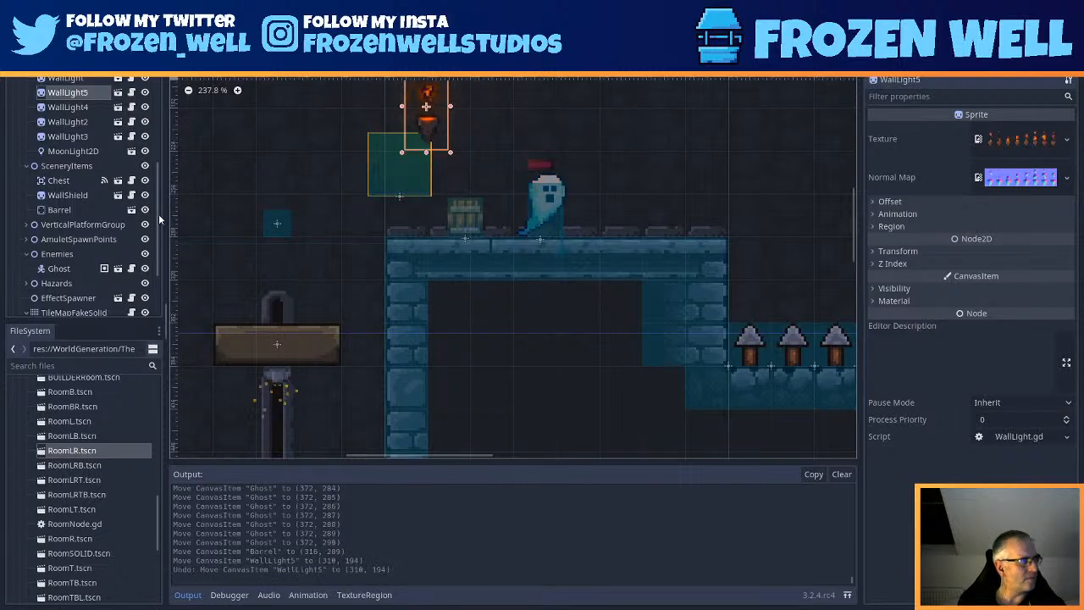
- Lower the third player respawn zone onto the upper corridor floor's edge, to Y 288
{"action": "scroll", "coordinate": [83, 212], "scroll_direction": "down", "scroll_amount": 3}
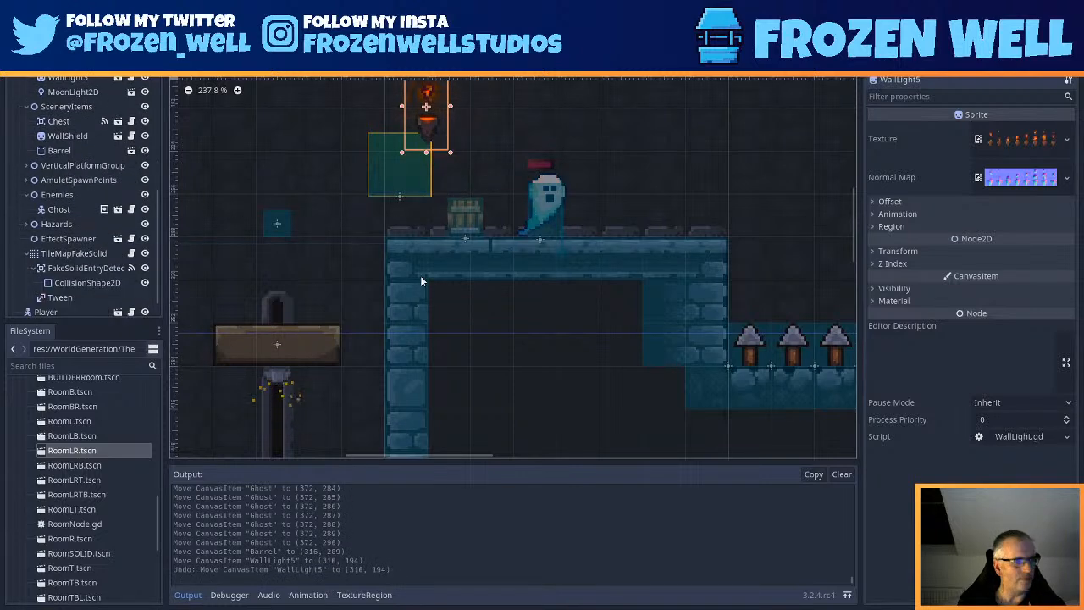
{"action": "scroll", "coordinate": [642, 234], "scroll_direction": "down", "scroll_amount": 4}
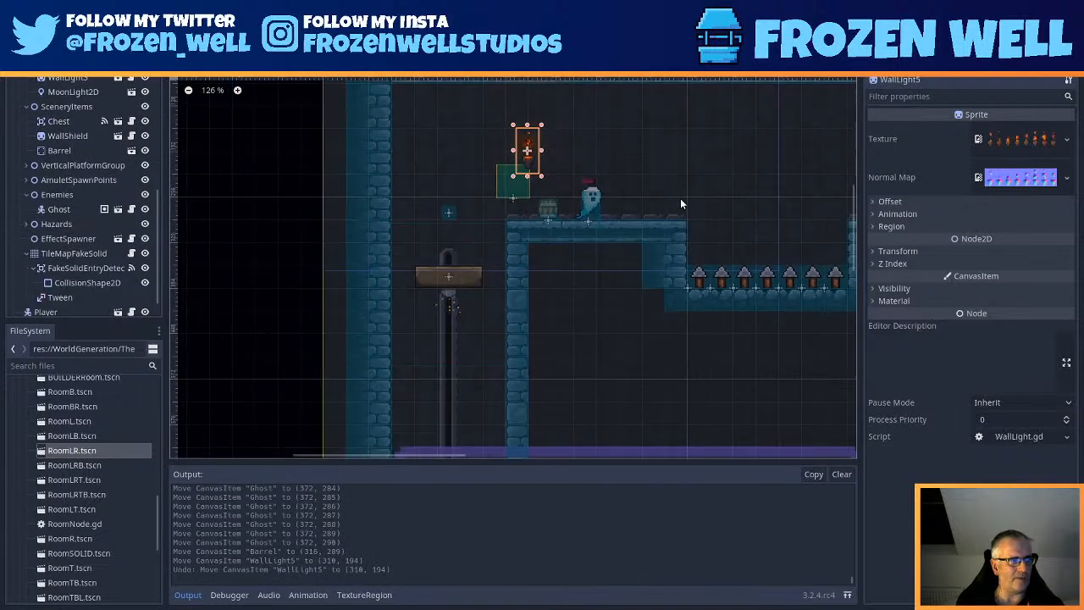
{"action": "middle_click_drag", "start_coordinate": [690, 268], "coordinate": [715, 341]}
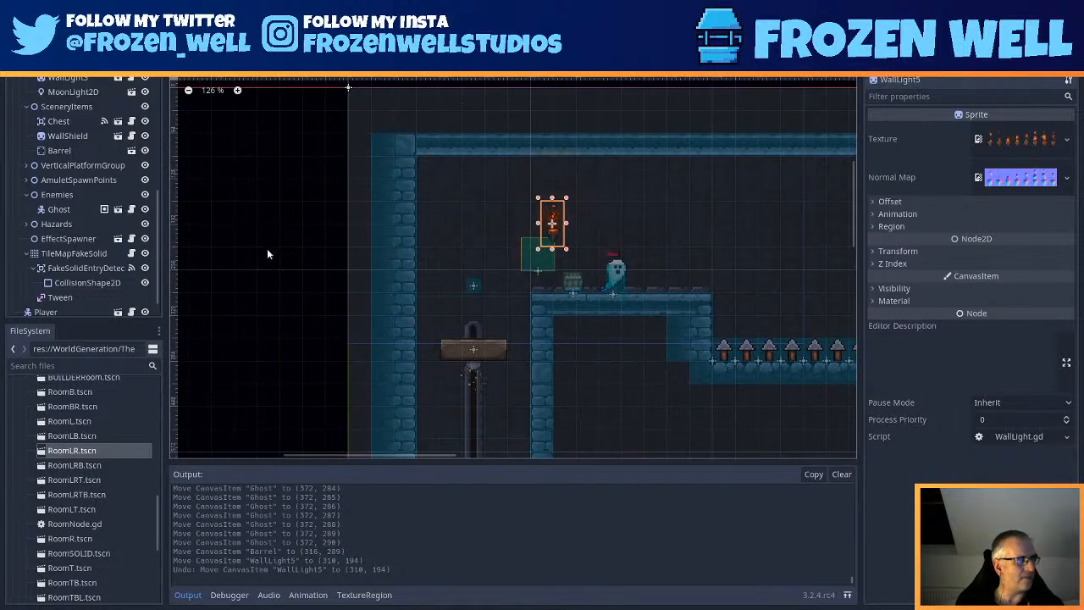
{"action": "scroll", "coordinate": [80, 240], "scroll_direction": "up", "scroll_amount": 4}
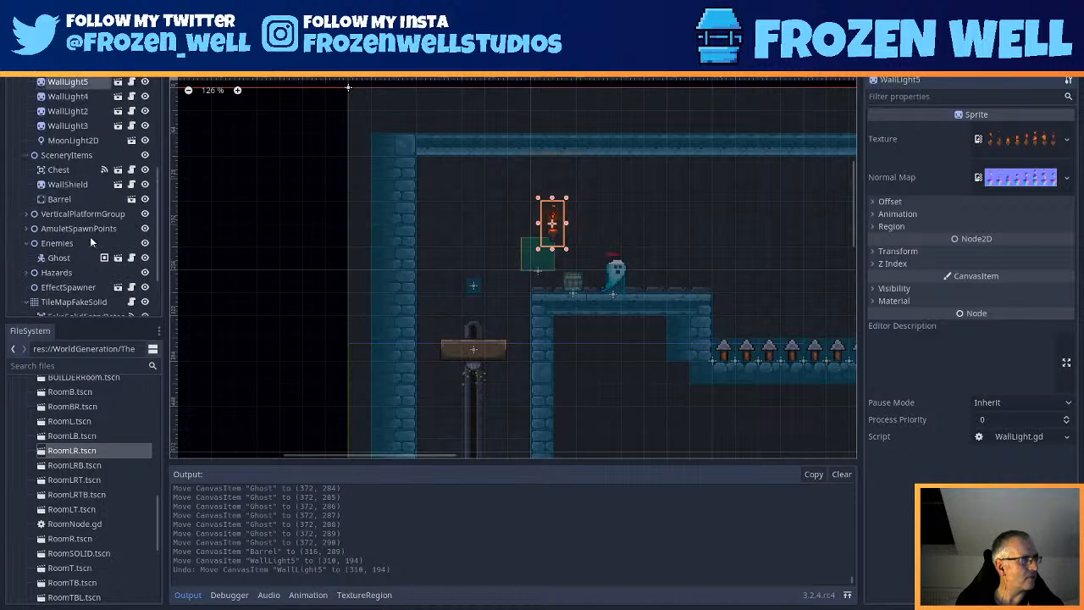
{"action": "scroll", "coordinate": [77, 200], "scroll_direction": "up", "scroll_amount": 5}
{"action": "left_click", "coordinate": [72, 214]}
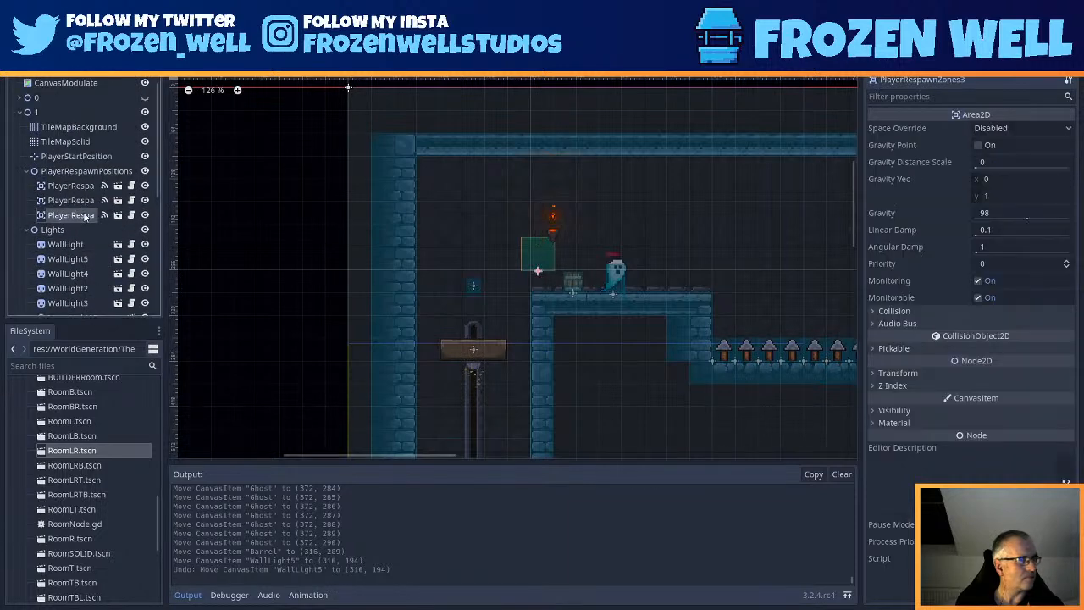
{"action": "key", "text": "Down"}
{"action": "key", "text": "Down"}
{"action": "key", "text": "Down"}
{"action": "key", "text": "Down"}
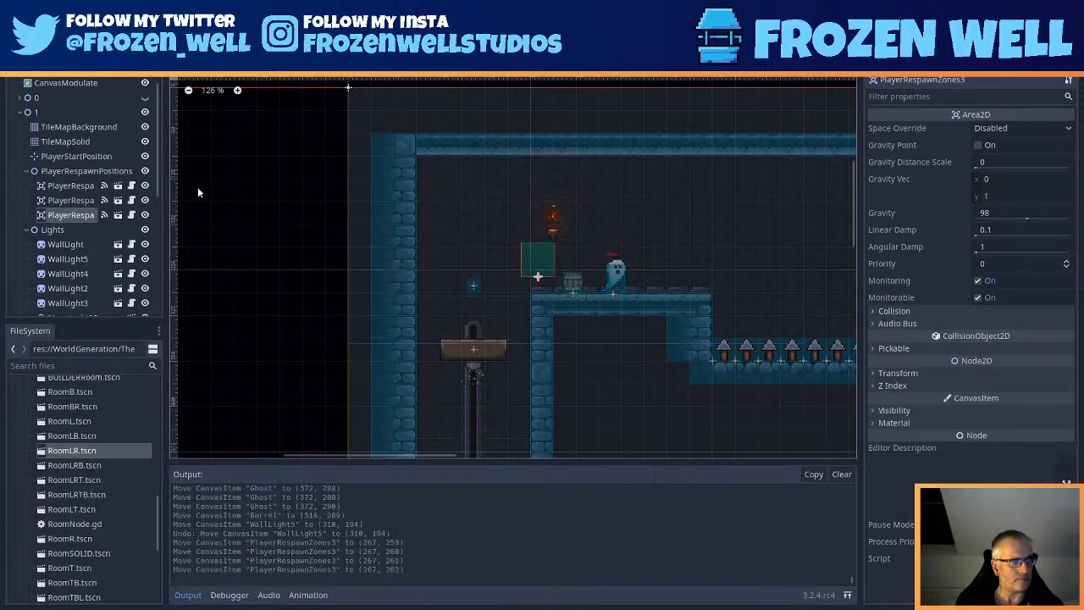
{"action": "key", "text": "Down"}
{"action": "key", "text": "Down"}
{"action": "key", "text": "Down"}
{"action": "key", "text": "Down"}
{"action": "key", "text": "Down"}
{"action": "key", "text": "Down"}
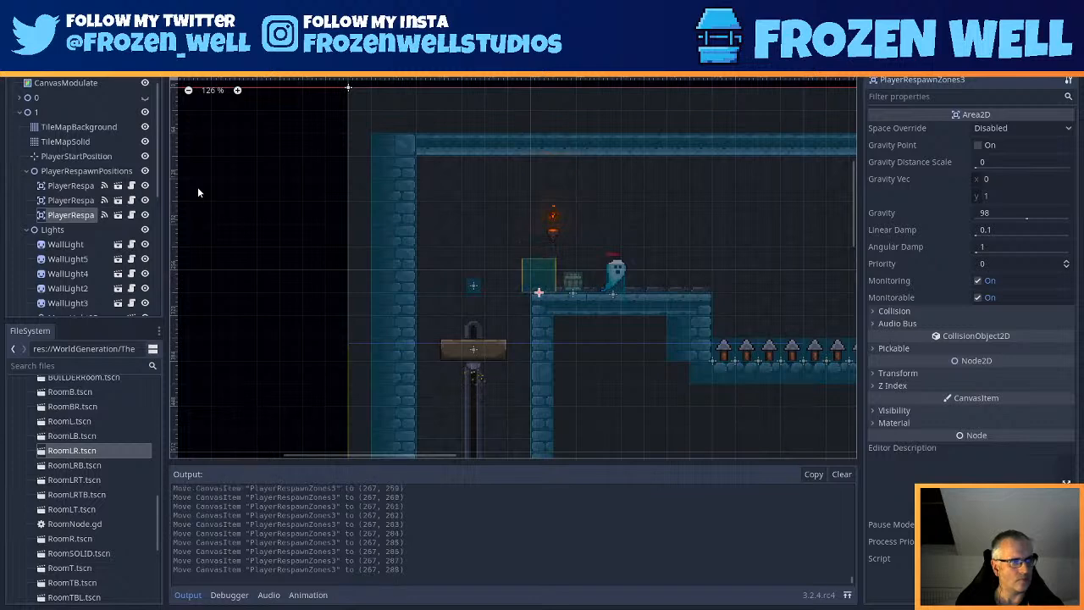
- Nudge the third respawn zone towards the barrel to (277, 288) and save the scene
{"action": "scroll", "coordinate": [228, 186], "scroll_direction": "up", "scroll_amount": 5}
{"action": "scroll", "coordinate": [668, 346], "scroll_direction": "up", "scroll_amount": 9}
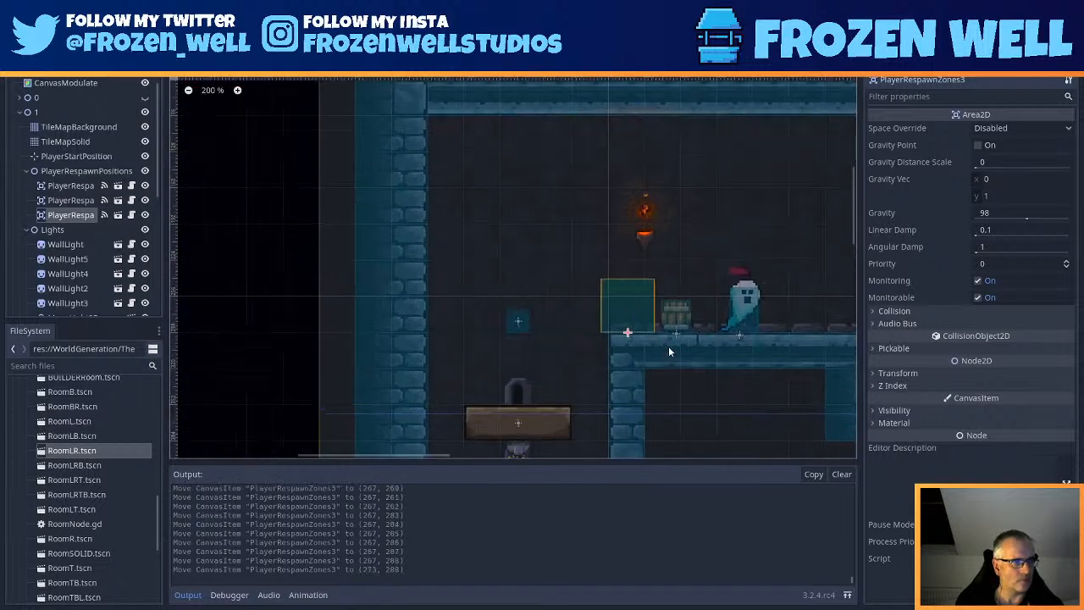
{"action": "scroll", "coordinate": [668, 318], "scroll_direction": "up", "scroll_amount": 9}
{"action": "key", "text": "Right"}
{"action": "key", "text": "Right"}
{"action": "key", "text": "Right"}
{"action": "key", "text": "Right"}
{"action": "key", "text": "Right"}
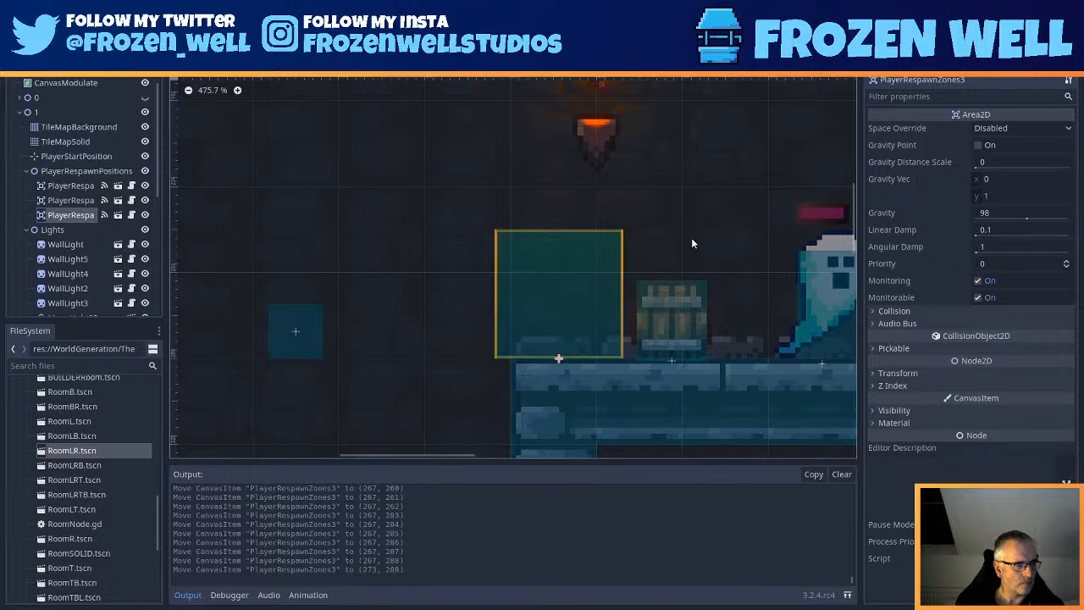
{"action": "key", "text": "Left"}
{"action": "key", "text": "ctrl+s"}
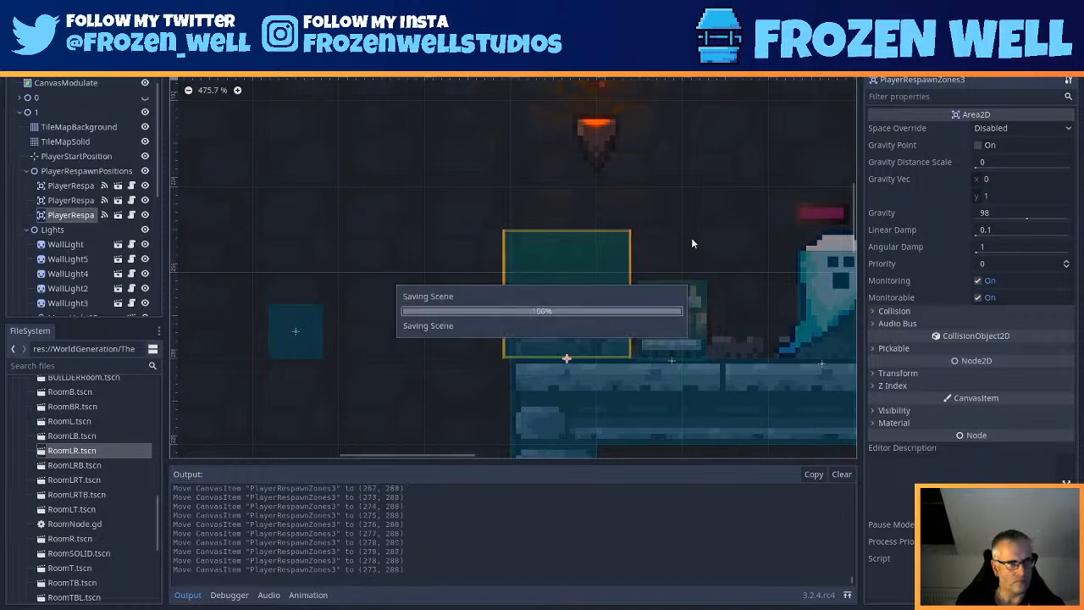
{"action": "scroll", "coordinate": [474, 291], "scroll_direction": "down", "scroll_amount": 10}
{"action": "scroll", "coordinate": [474, 291], "scroll_direction": "down", "scroll_amount": 5}
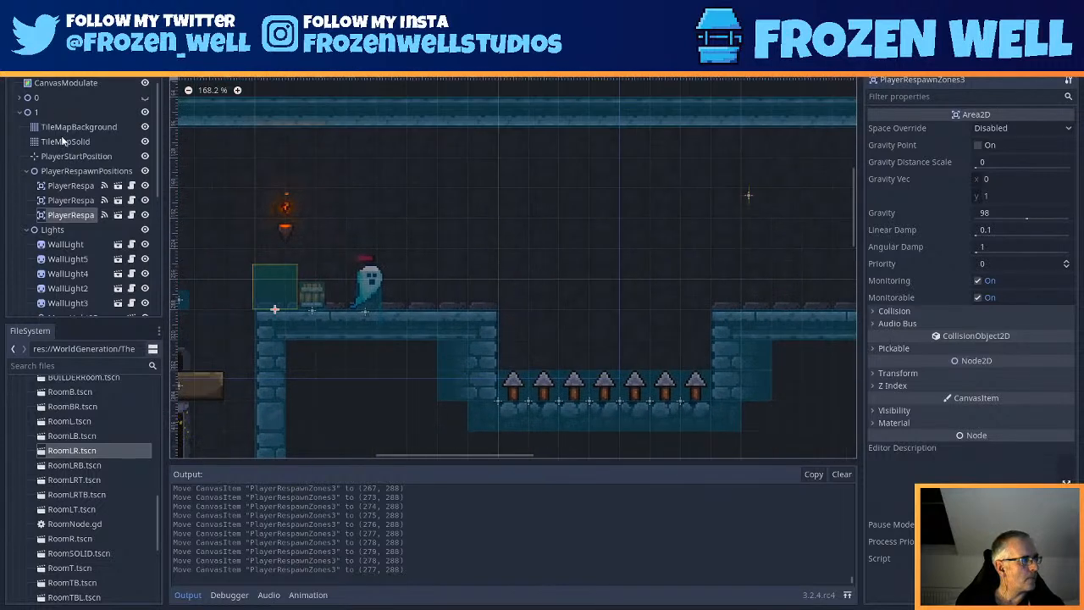
- Paint a three-tile floating stone platform above the spike pit on TileMapSolid, with left-end, middle and right-end brick tiles
{"action": "left_click", "coordinate": [63, 140]}
{"action": "left_click", "coordinate": [543, 49]}
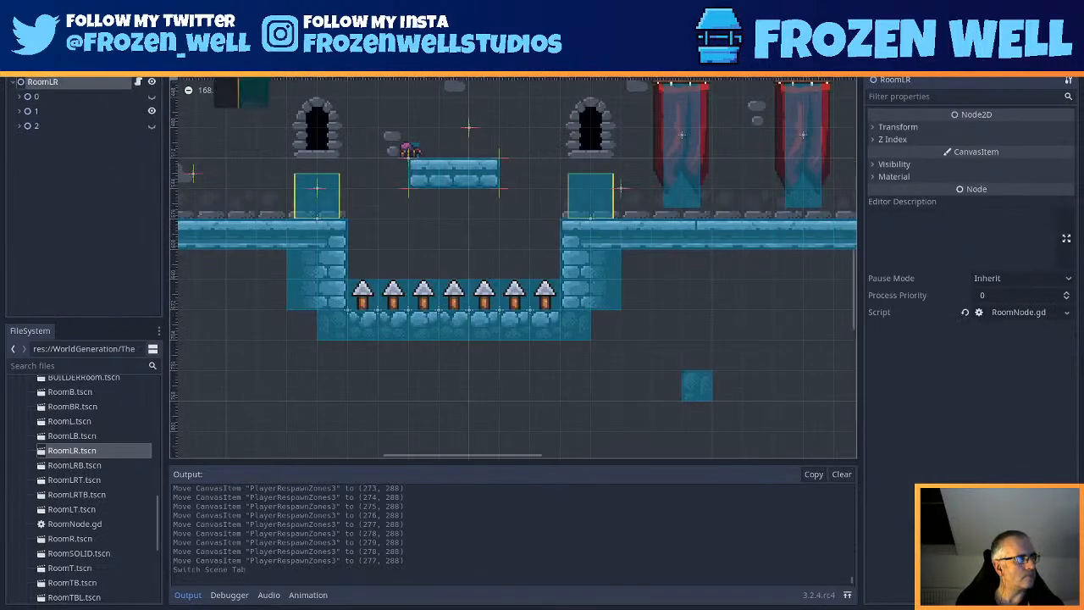
{"action": "left_click", "coordinate": [246, 49]}
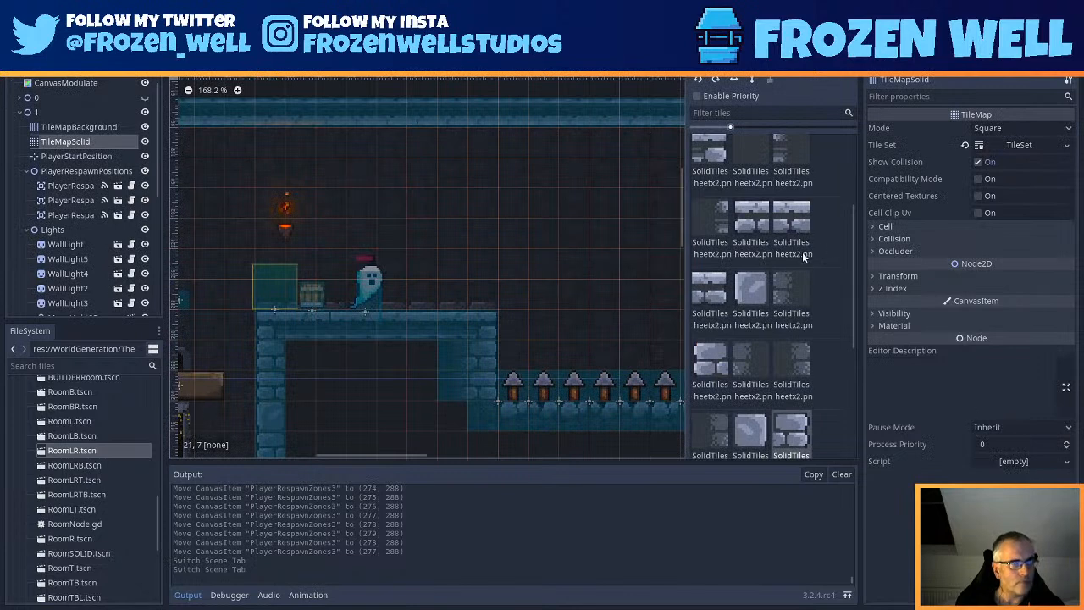
{"action": "left_click", "coordinate": [761, 224]}
{"action": "middle_click_drag", "start_coordinate": [545, 282], "coordinate": [468, 255]}
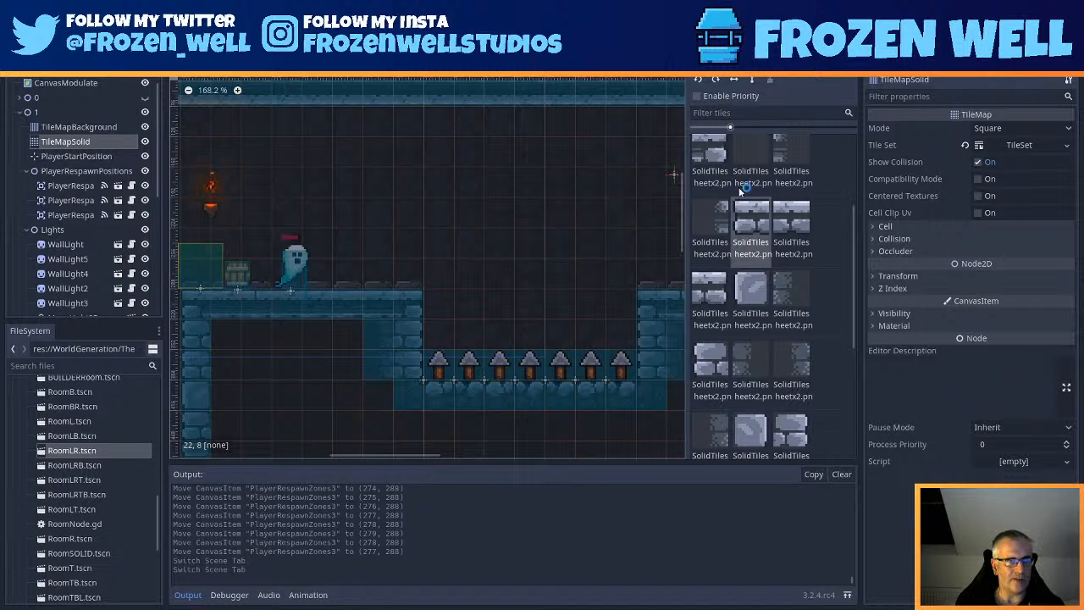
{"action": "scroll", "coordinate": [741, 195], "scroll_direction": "up", "scroll_amount": 1}
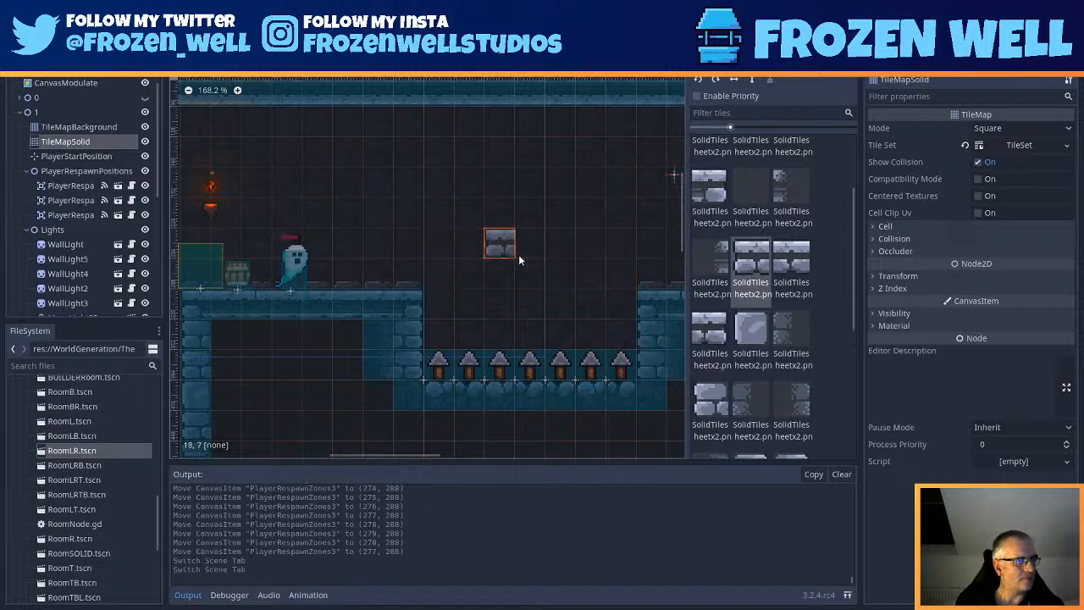
{"action": "left_click", "coordinate": [546, 255]}
{"action": "left_click", "coordinate": [791, 258]}
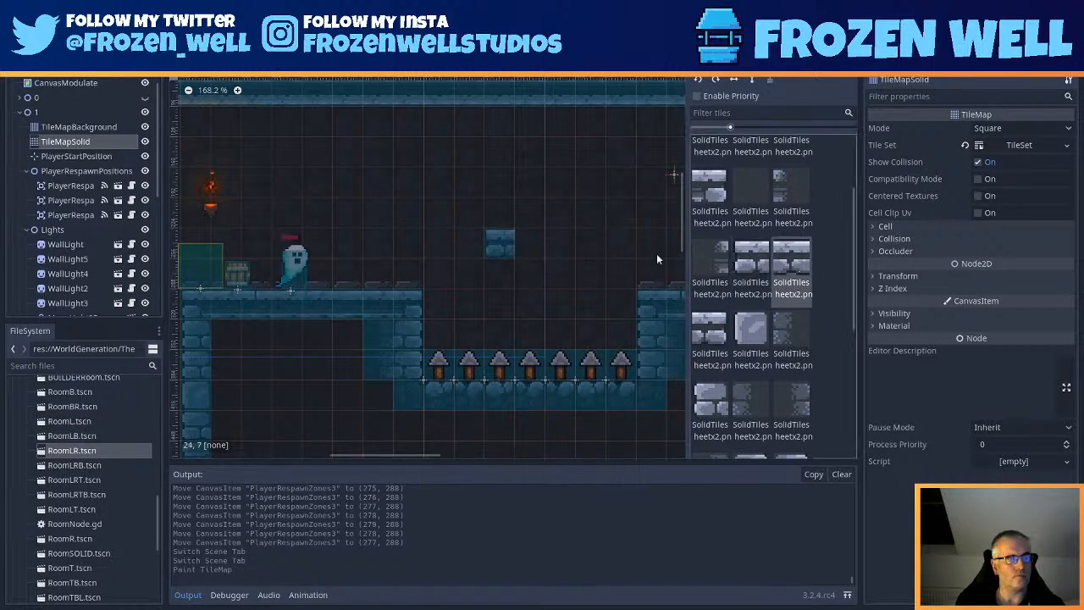
{"action": "left_click", "coordinate": [531, 245]}
{"action": "left_click", "coordinate": [709, 327]}
{"action": "left_click", "coordinate": [559, 244]}
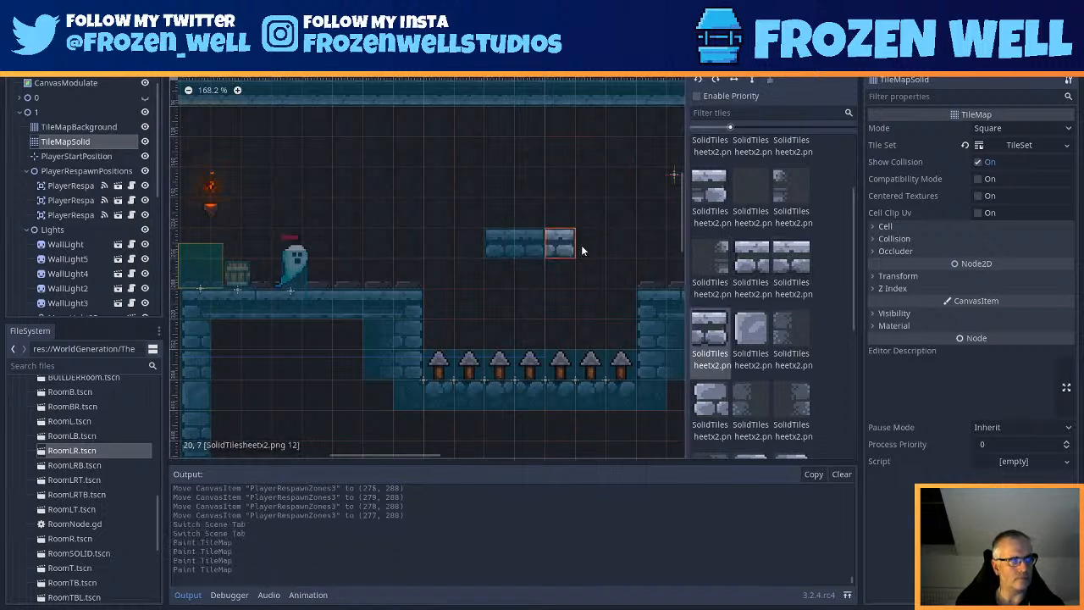
{"action": "left_click", "coordinate": [791, 258]}
{"action": "left_click", "coordinate": [538, 252]}
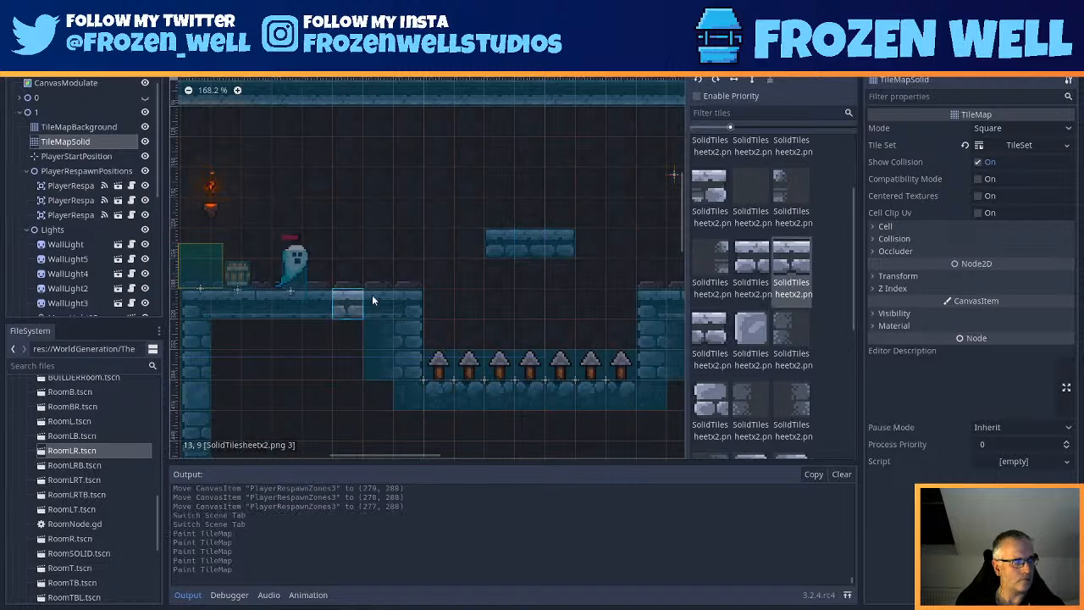
- Duplicate the ceiling slime drip and move the copy to the upper corridor beyond the spike pit, at about (845, 342)
{"action": "scroll", "coordinate": [372, 295], "scroll_direction": "down", "scroll_amount": 9}
{"action": "middle_click_drag", "start_coordinate": [569, 316], "coordinate": [529, 333]}
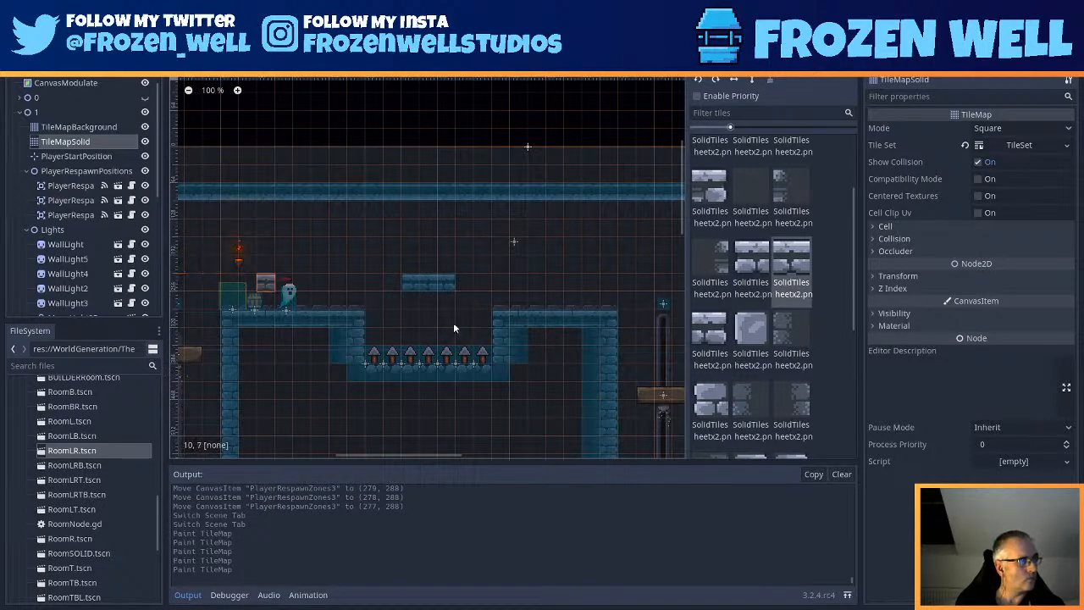
{"action": "scroll", "coordinate": [485, 339], "scroll_direction": "down", "scroll_amount": 4}
{"action": "middle_click_drag", "start_coordinate": [492, 338], "coordinate": [498, 203]}
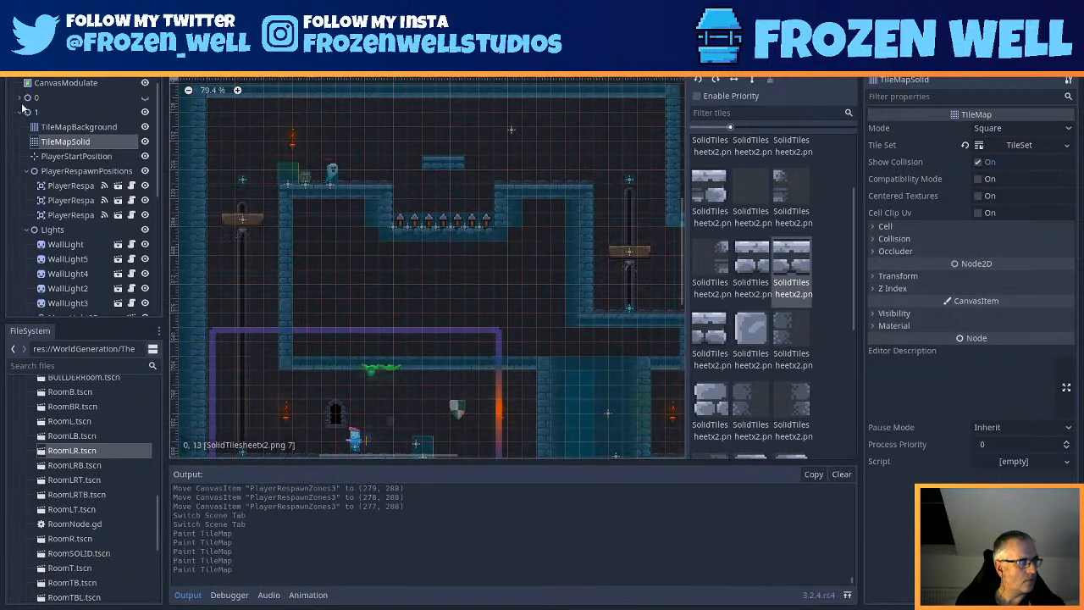
{"action": "left_click", "coordinate": [56, 156]}
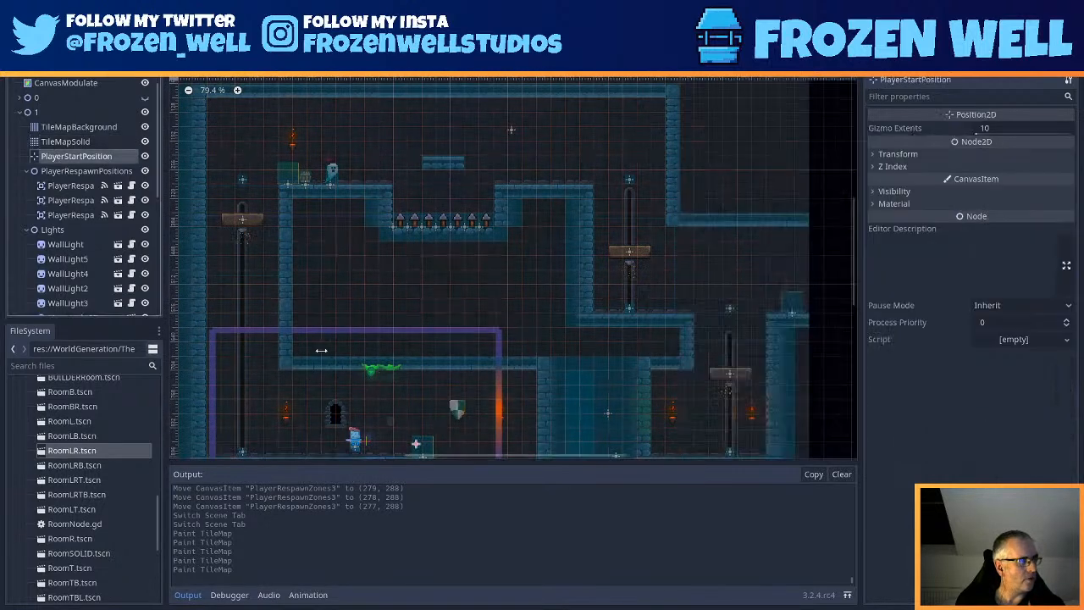
{"action": "left_click", "coordinate": [383, 371]}
{"action": "scroll", "coordinate": [372, 418], "scroll_direction": "down", "scroll_amount": 1}
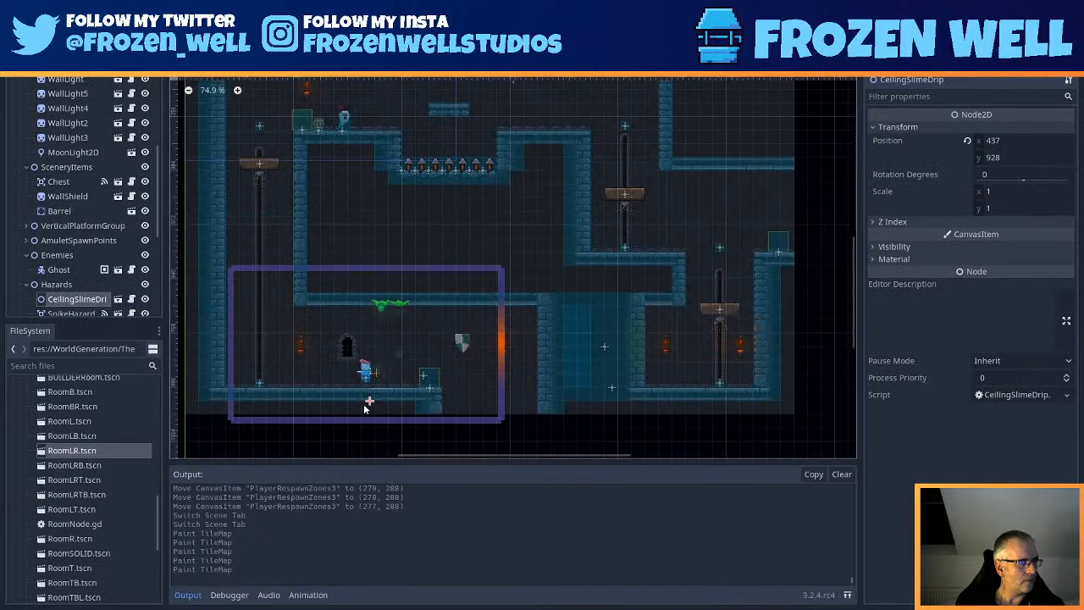
{"action": "key", "text": "ctrl+d"}
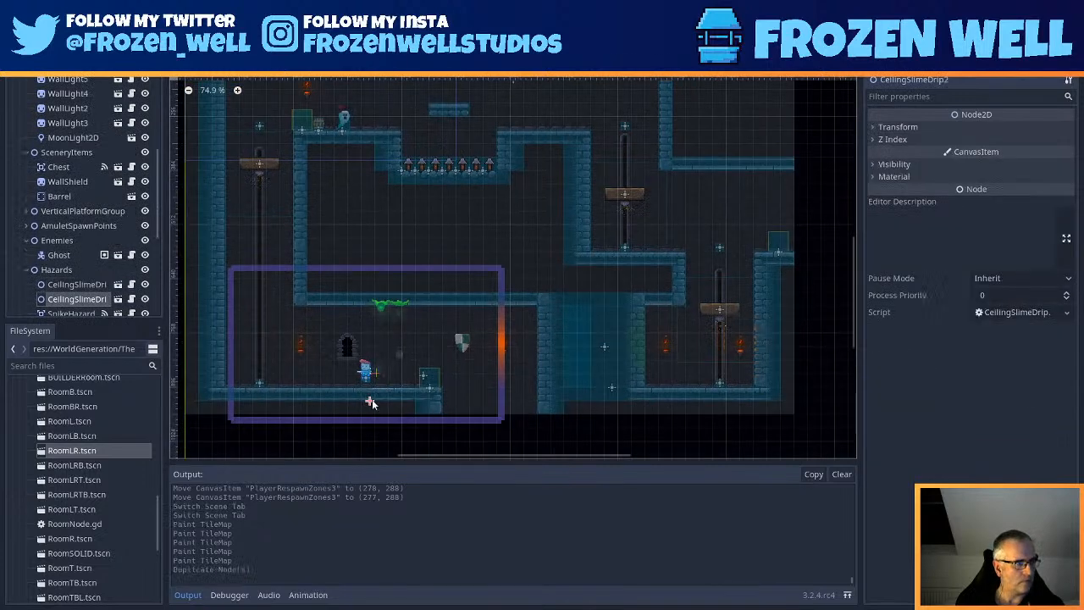
{"action": "left_click_drag", "start_coordinate": [371, 399], "coordinate": [541, 152]}
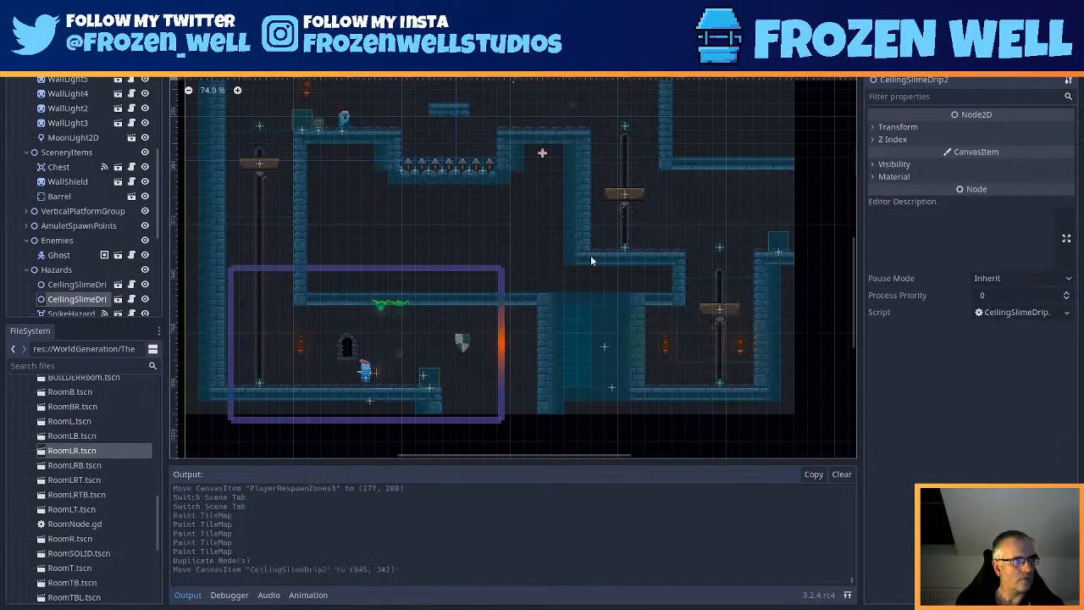
- Raise the duplicated slime drip against the upper corridor's ceiling, to Y 320
{"action": "middle_click_drag", "start_coordinate": [562, 164], "coordinate": [536, 381]}
{"action": "scroll", "coordinate": [537, 356], "scroll_direction": "up", "scroll_amount": 3}
{"action": "key", "text": "Up"}
{"action": "key", "text": "Up"}
{"action": "key", "text": "Up"}
{"action": "key", "text": "Up"}
{"action": "key", "text": "Up"}
{"action": "key", "text": "Up"}
{"action": "key", "text": "Up"}
{"action": "key", "text": "Up"}
{"action": "key", "text": "Up"}
{"action": "key", "text": "Up"}
{"action": "key", "text": "Up"}
{"action": "key", "text": "Up"}
{"action": "key", "text": "Up"}
{"action": "key", "text": "Up"}
{"action": "key", "text": "Up"}
{"action": "key", "text": "Up"}
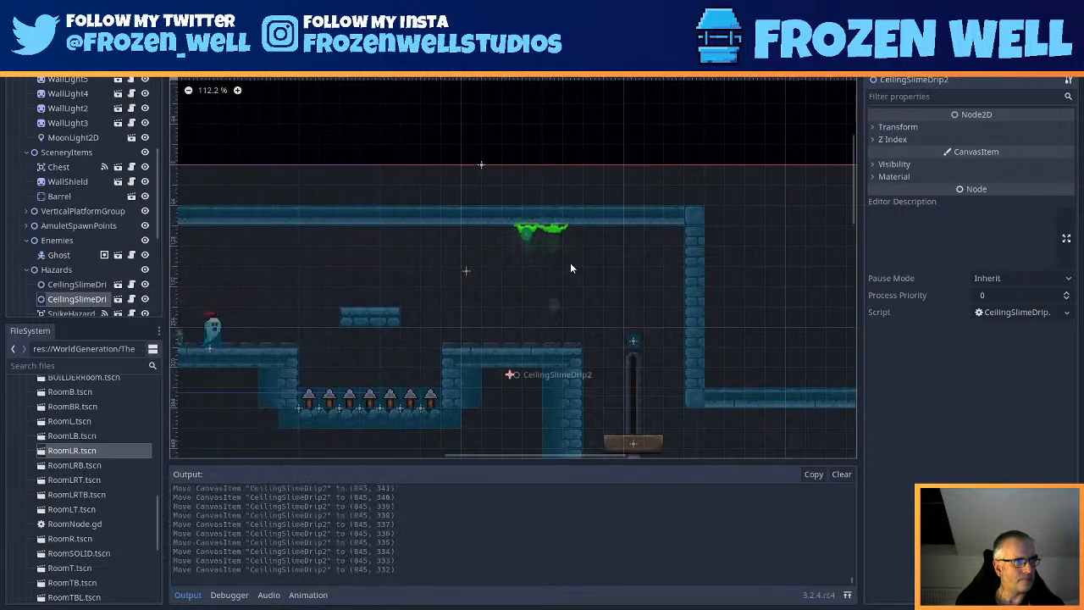
{"action": "key", "text": "Up"}
{"action": "key", "text": "Up"}
{"action": "key", "text": "Up"}
{"action": "key", "text": "Up"}
{"action": "key", "text": "Up"}
{"action": "key", "text": "Up"}
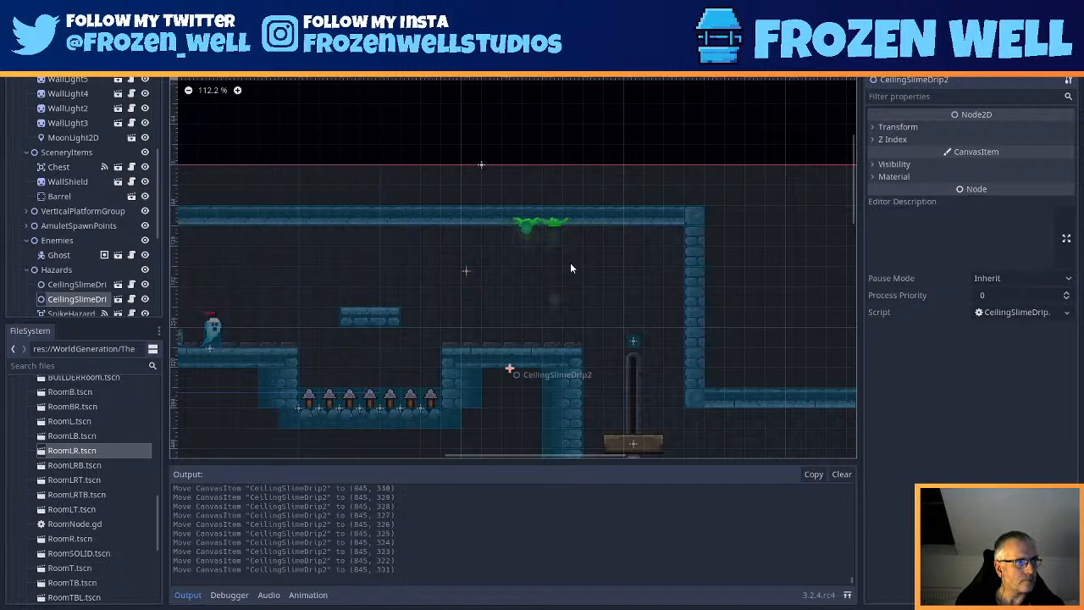
- Shift the duplicated slime drip along the ceiling towards the spike pit to (792, 320) and save the scene
{"action": "scroll", "coordinate": [582, 312], "scroll_direction": "up", "scroll_amount": 3}
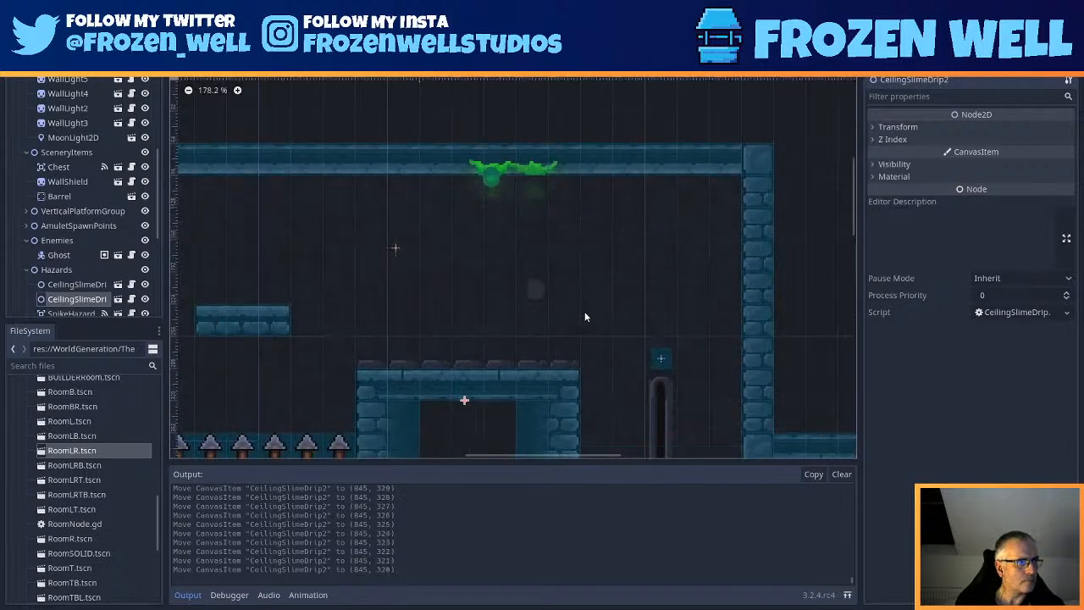
{"action": "key", "text": "Left"}
{"action": "key", "text": "Left"}
{"action": "key", "text": "Left"}
{"action": "key", "text": "Left"}
{"action": "key", "text": "Left"}
{"action": "key", "text": "Left"}
{"action": "key", "text": "Left"}
{"action": "key", "text": "Left"}
{"action": "key", "text": "Left"}
{"action": "key", "text": "Left"}
{"action": "key", "text": "Left"}
{"action": "key", "text": "Left"}
{"action": "key", "text": "Left"}
{"action": "key", "text": "Left"}
{"action": "key", "text": "Left"}
{"action": "key", "text": "Left"}
{"action": "key", "text": "Left"}
{"action": "key", "text": "Left"}
{"action": "key", "text": "Left"}
{"action": "key", "text": "Left"}
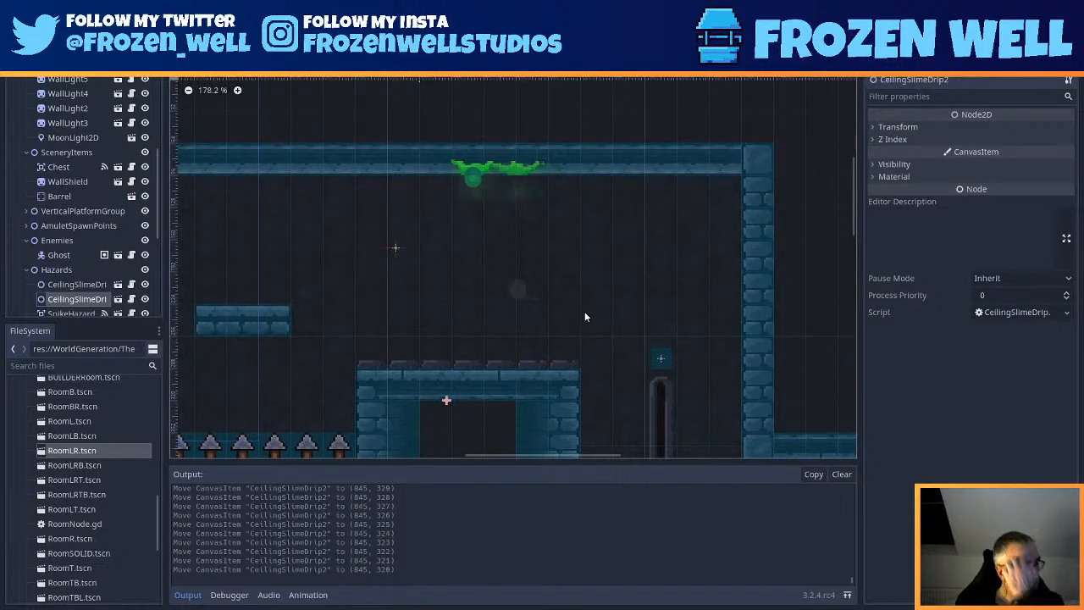
{"action": "key", "text": "Left"}
{"action": "key", "text": "Left"}
{"action": "key", "text": "Left"}
{"action": "key", "text": "Left"}
{"action": "key", "text": "Left"}
{"action": "key", "text": "Left"}
{"action": "key", "text": "Left"}
{"action": "key", "text": "Left"}
{"action": "key", "text": "Left"}
{"action": "key", "text": "Left"}
{"action": "key", "text": "Left"}
{"action": "key", "text": "Left"}
{"action": "key", "text": "Left"}
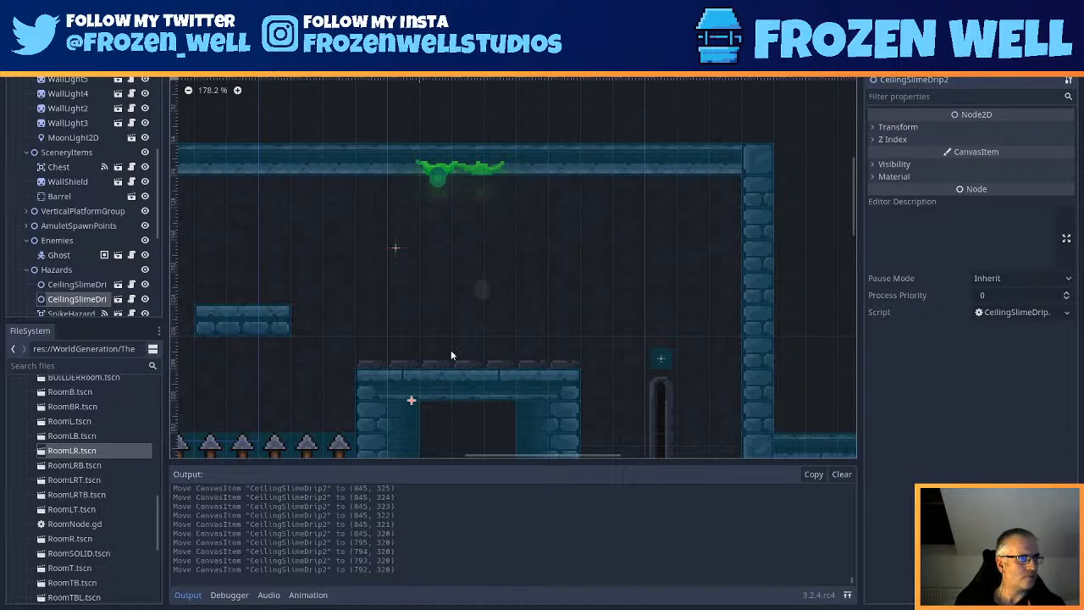
{"action": "middle_click_drag", "start_coordinate": [471, 350], "coordinate": [711, 352]}
{"action": "key", "text": "ctrl+s"}
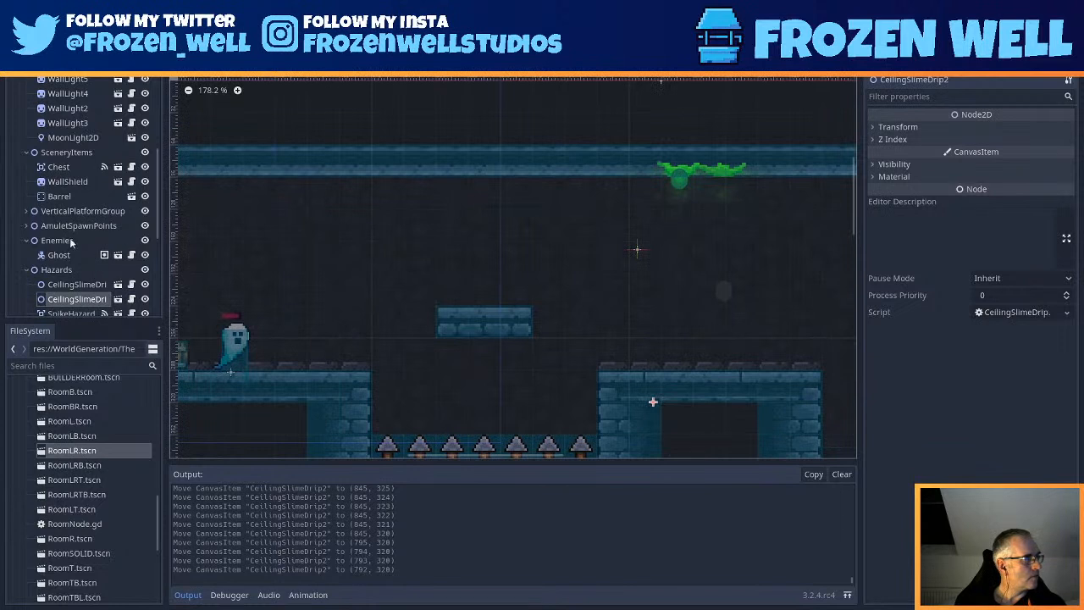
- Instance the Spider.tscn enemy under the Enemies node and set its X position to -50
{"action": "left_click", "coordinate": [61, 240]}
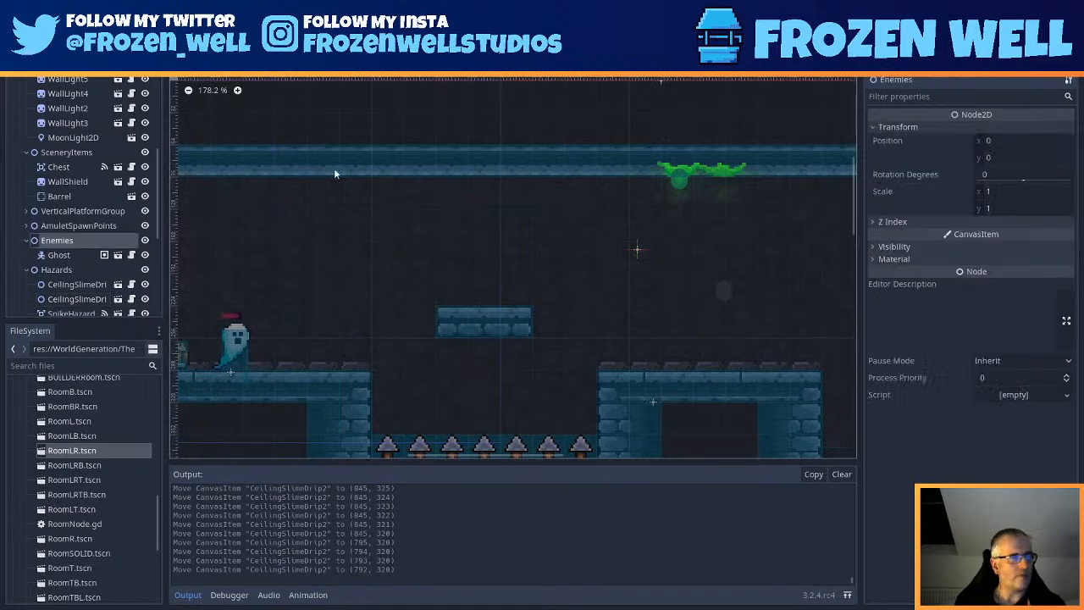
{"action": "middle_click_drag", "start_coordinate": [397, 219], "coordinate": [464, 220]}
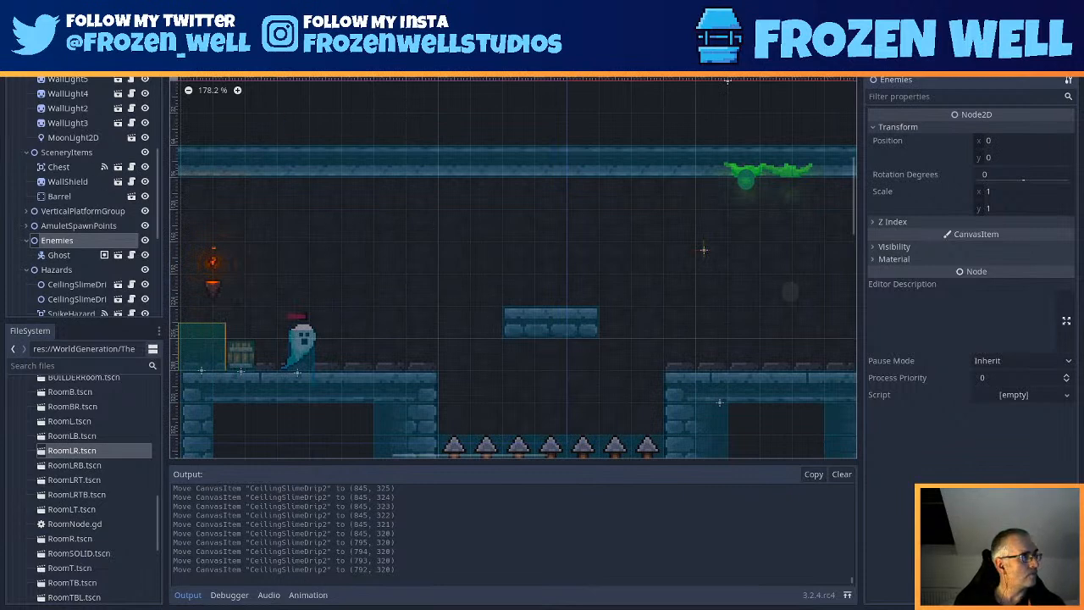
{"action": "key", "text": "ctrl+shift+a"}
{"action": "type", "text": "spider"}
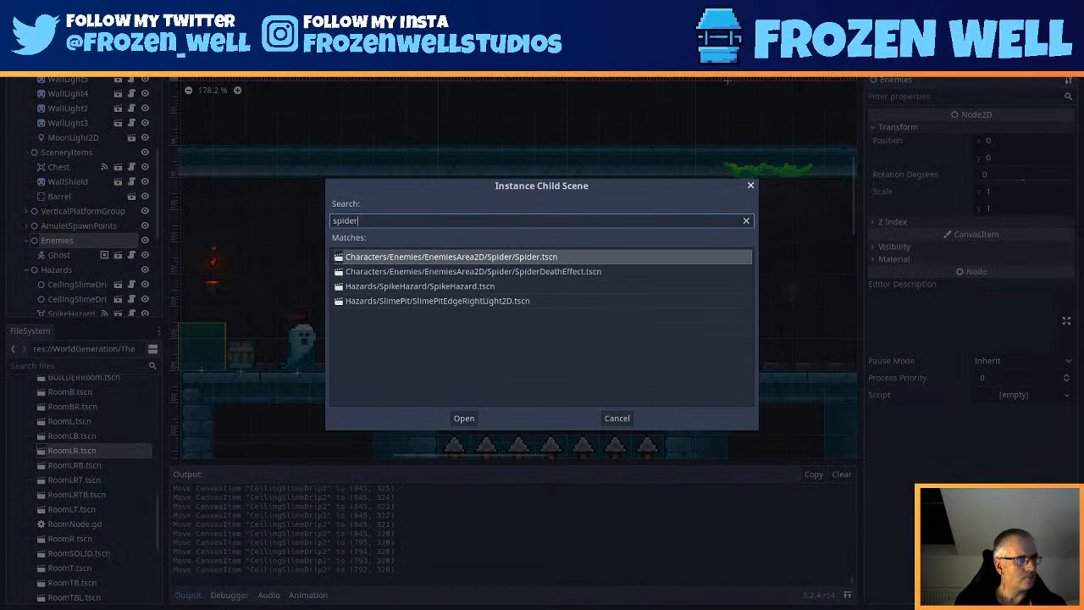
{"action": "key", "text": "Return"}
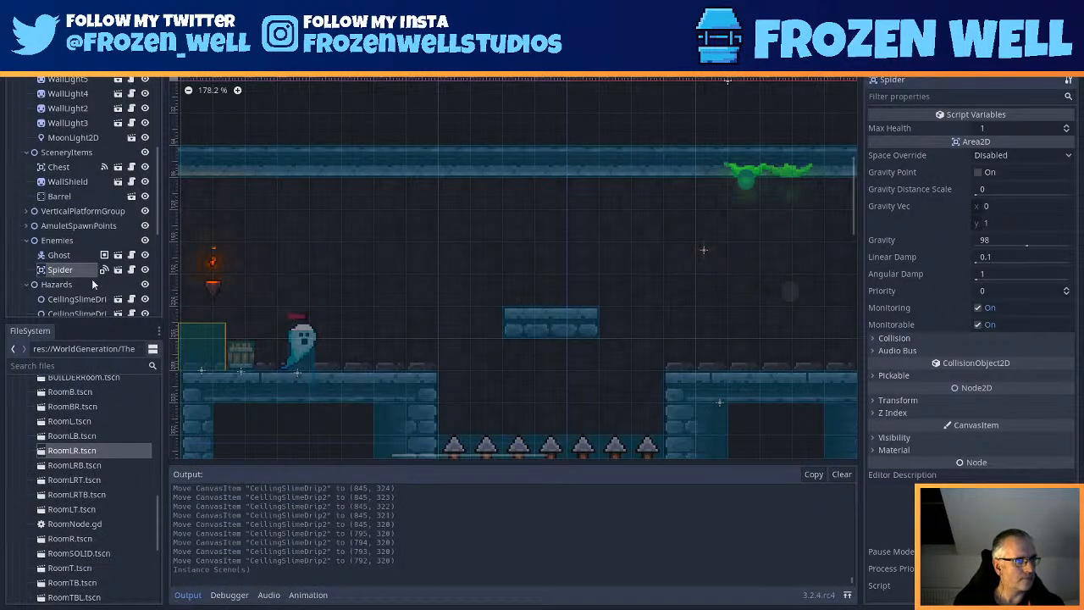
{"action": "middle_click_drag", "start_coordinate": [402, 238], "coordinate": [767, 335]}
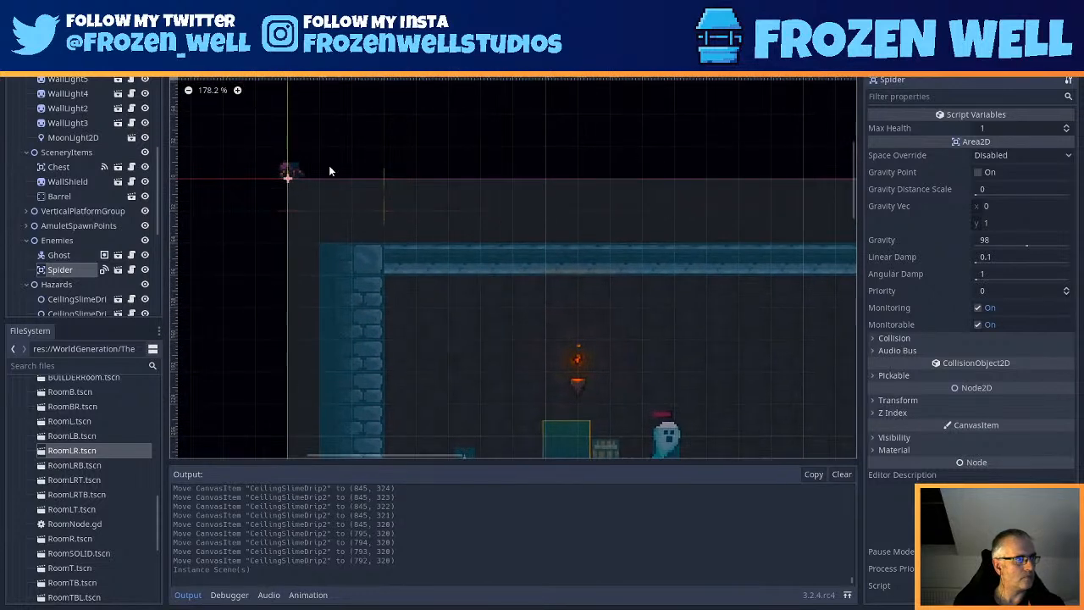
{"action": "left_click", "coordinate": [898, 400]}
{"action": "left_click", "coordinate": [984, 412]}
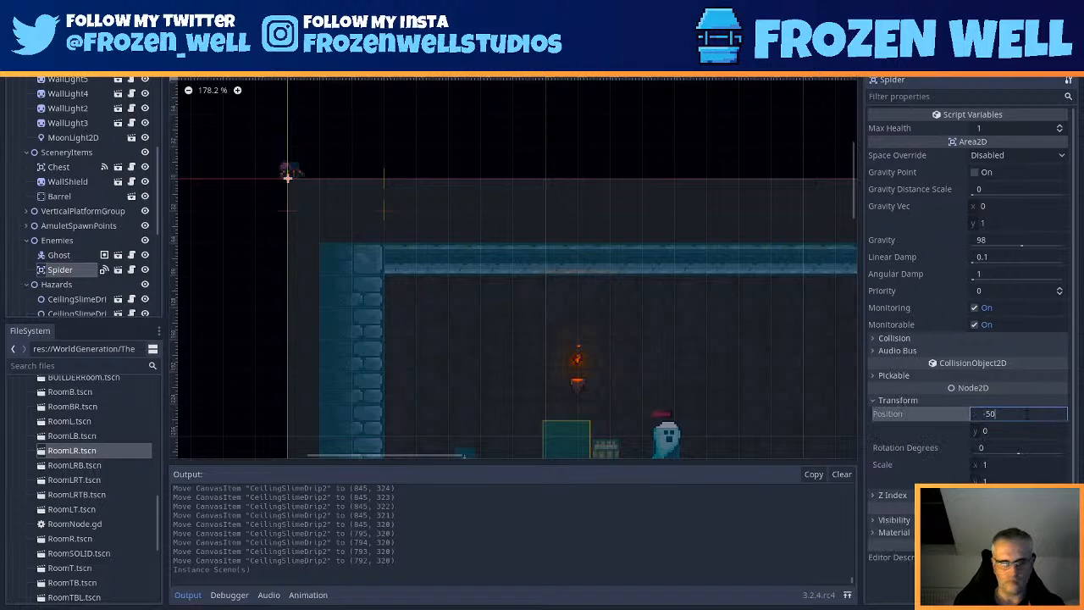
{"action": "key", "text": "Return"}
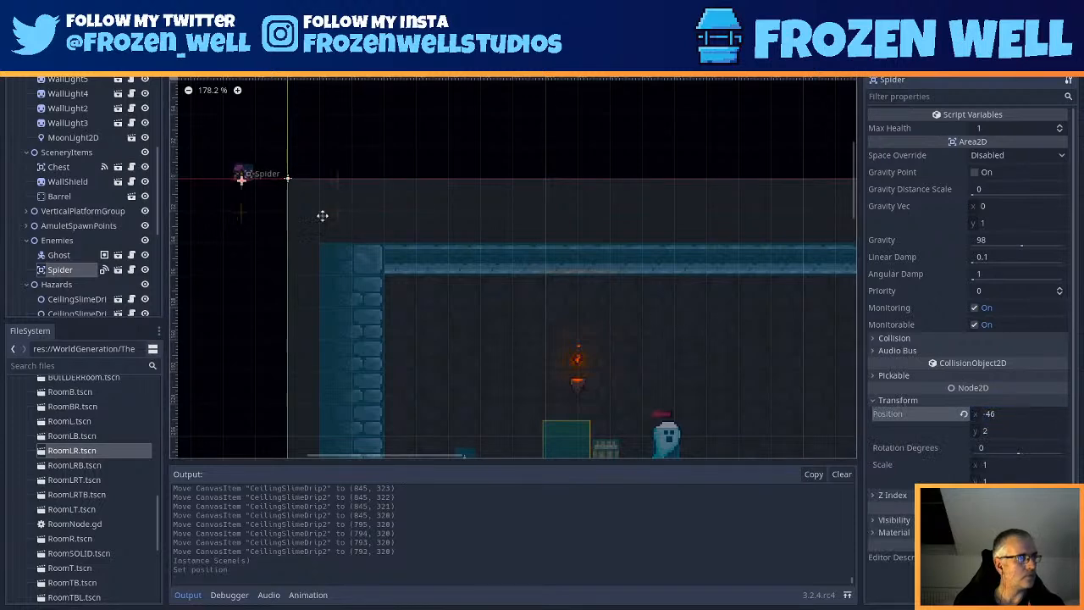
- Move the spider into the room to the left end of the floating platform, at about (574, 222)
{"action": "left_click_drag", "start_coordinate": [268, 192], "coordinate": [610, 336]}
{"action": "middle_click_drag", "start_coordinate": [583, 330], "coordinate": [436, 220]}
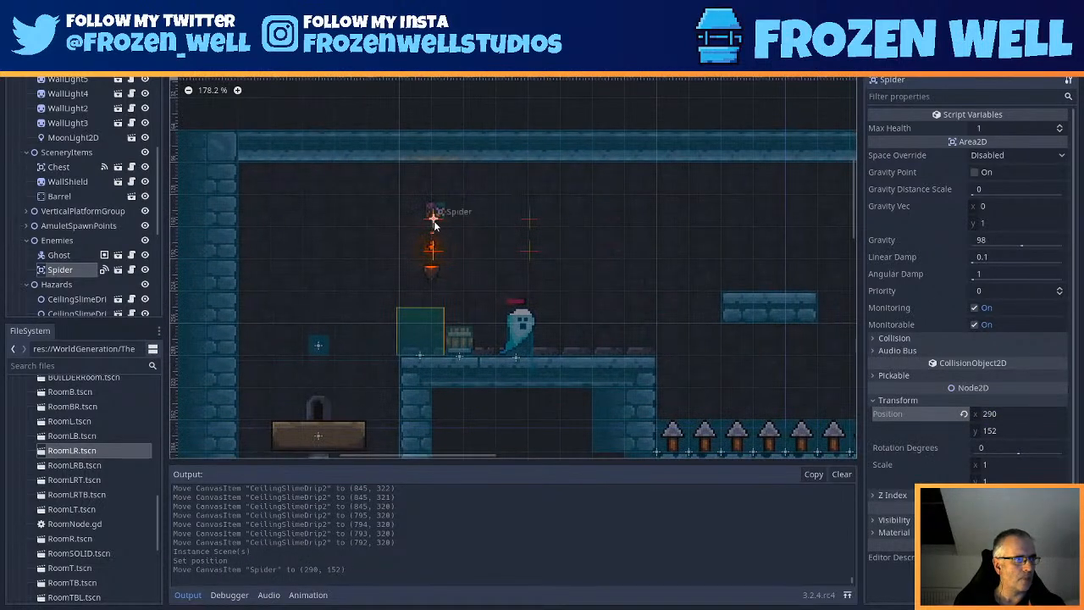
{"action": "left_click_drag", "start_coordinate": [586, 258], "coordinate": [664, 270]}
{"action": "middle_click_drag", "start_coordinate": [758, 323], "coordinate": [591, 327]}
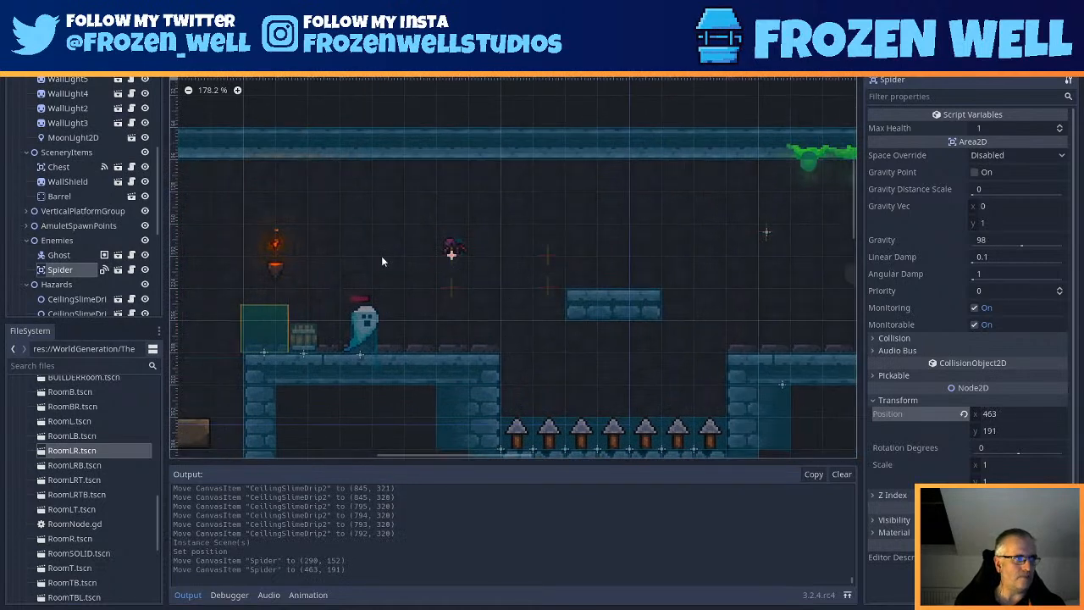
{"action": "left_click_drag", "start_coordinate": [551, 277], "coordinate": [553, 280]}
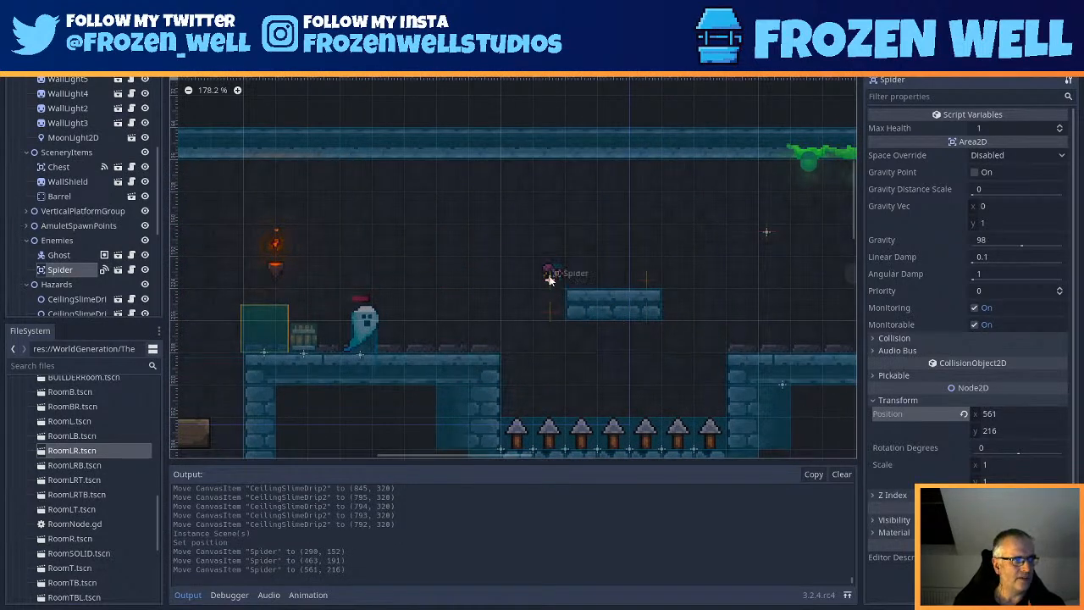
{"action": "left_click_drag", "start_coordinate": [561, 285], "coordinate": [563, 285]}
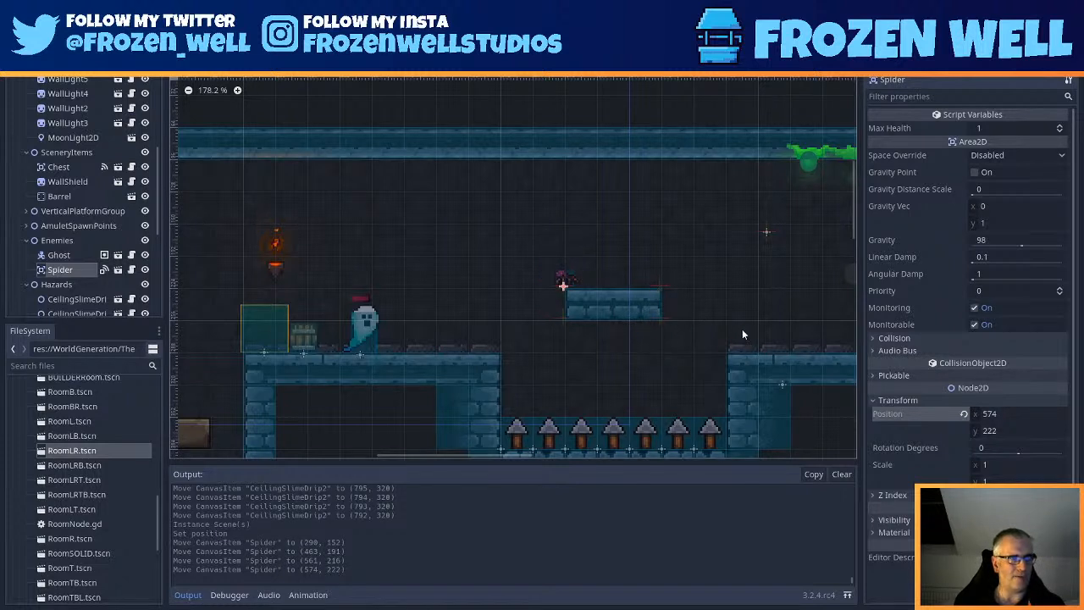
- Align the spider with the floating platform's upper-left corner at (576, 224) and save the scene
{"action": "scroll", "coordinate": [602, 343], "scroll_direction": "up", "scroll_amount": 2}
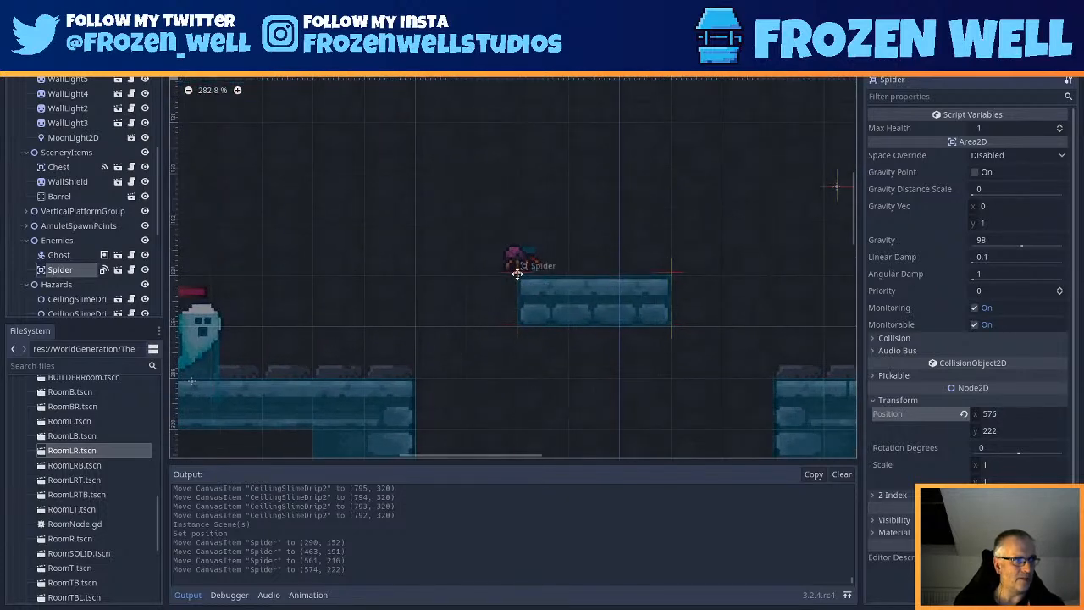
{"action": "scroll", "coordinate": [521, 273], "scroll_direction": "up", "scroll_amount": 4}
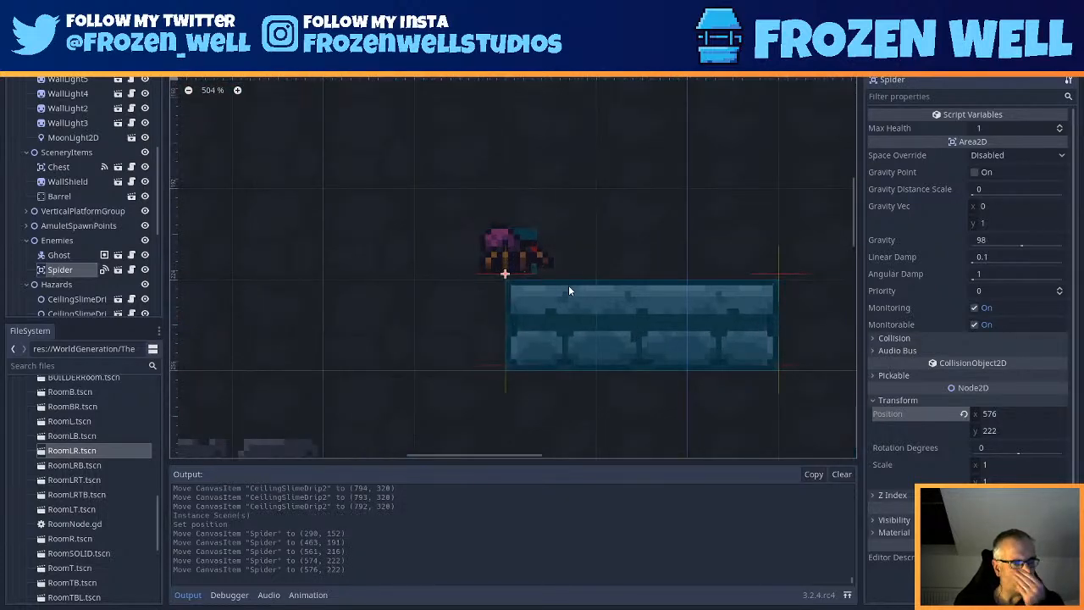
{"action": "key", "text": "Down"}
{"action": "key", "text": "Down"}
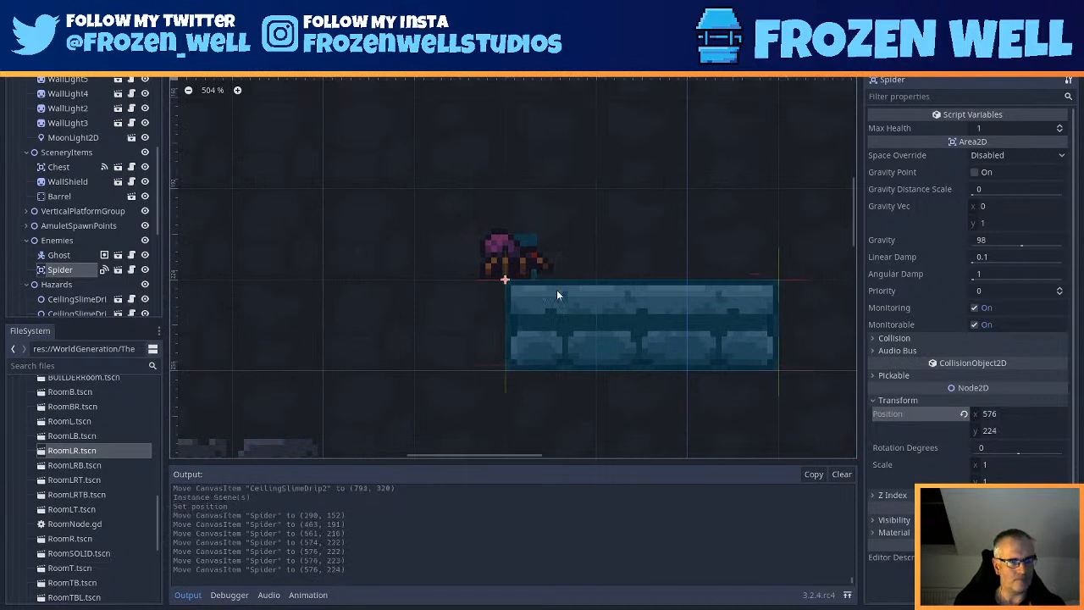
{"action": "scroll", "coordinate": [598, 349], "scroll_direction": "down", "scroll_amount": 1}
{"action": "key", "text": "ctrl+s"}
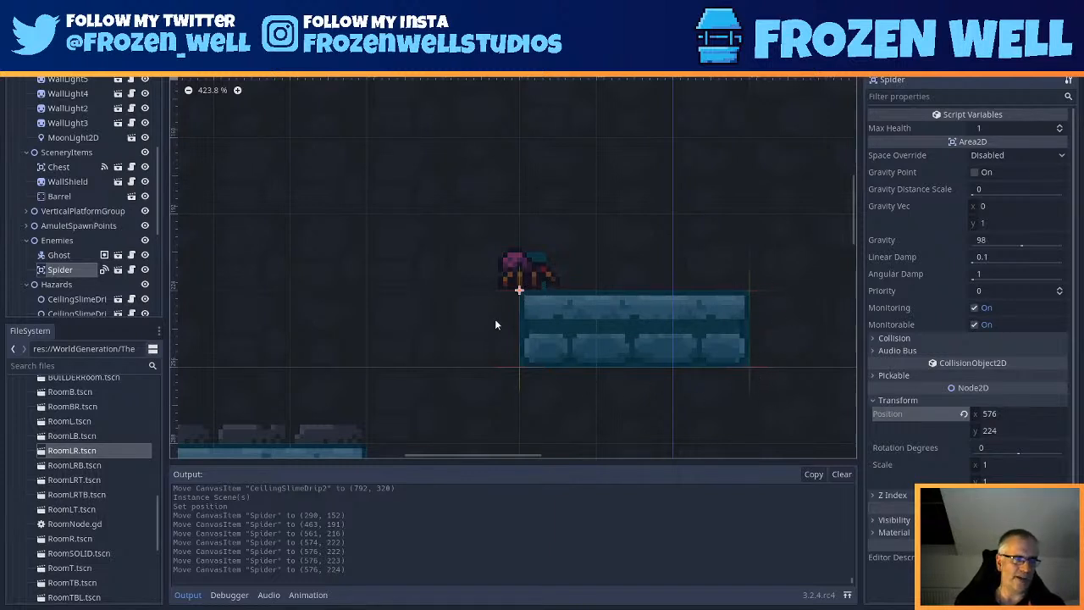
{"action": "key", "text": "ctrl+s"}
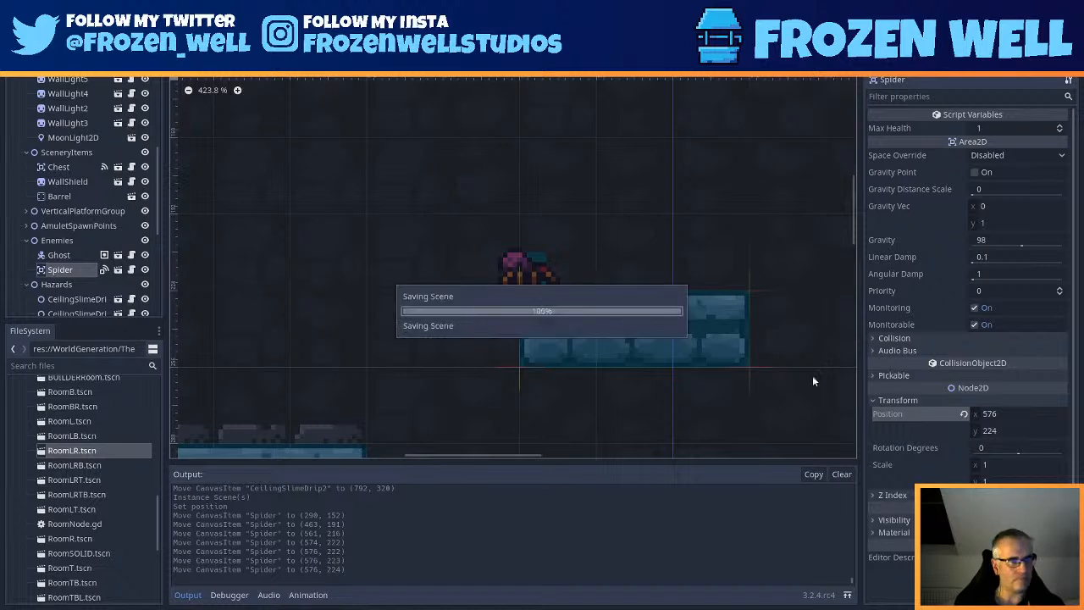
- Move the Player to the edge of the lower corridor's floor at (571, 887), save the scene and run it
{"action": "scroll", "coordinate": [648, 377], "scroll_direction": "down", "scroll_amount": 4}
{"action": "scroll", "coordinate": [646, 400], "scroll_direction": "down", "scroll_amount": 4}
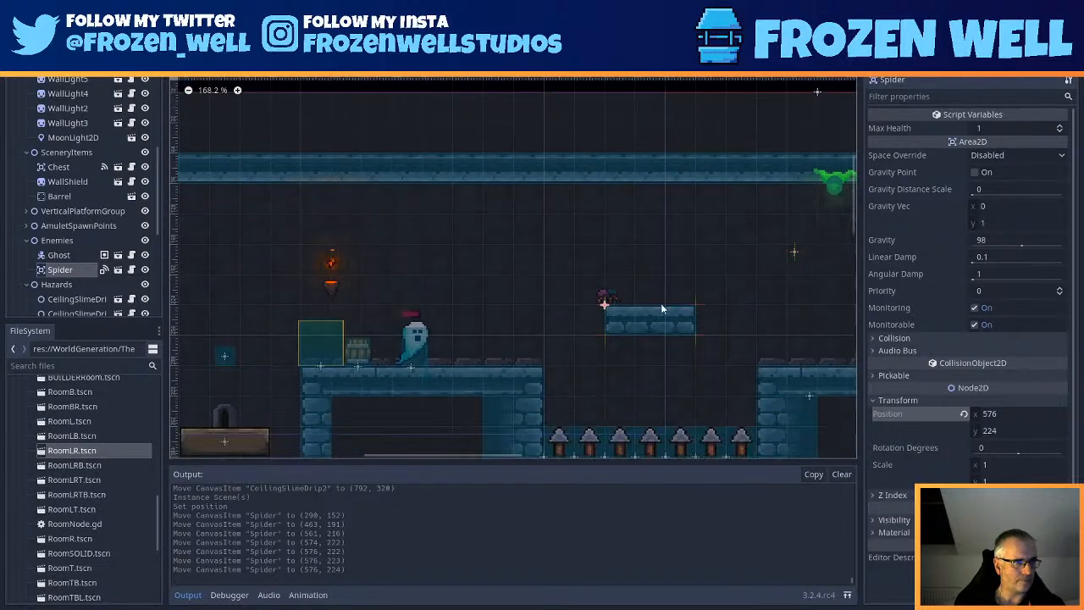
{"action": "scroll", "coordinate": [630, 374], "scroll_direction": "down", "scroll_amount": 1}
{"action": "middle_click_drag", "start_coordinate": [630, 374], "coordinate": [618, 257]}
{"action": "middle_click_drag", "start_coordinate": [498, 330], "coordinate": [509, 214]}
{"action": "middle_click_drag", "start_coordinate": [623, 367], "coordinate": [593, 303]}
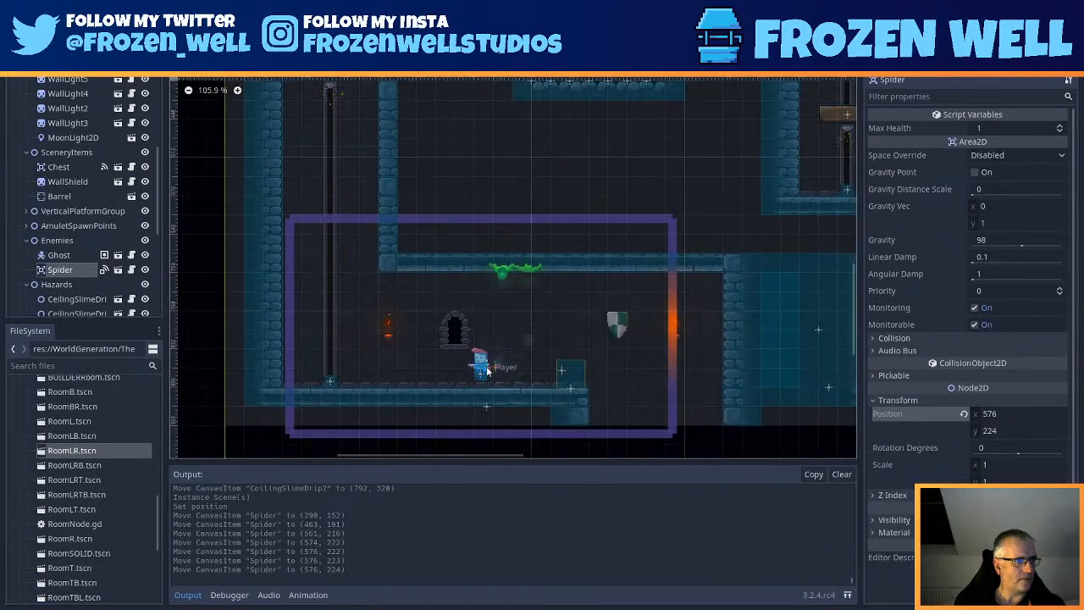
{"action": "left_click_drag", "start_coordinate": [477, 369], "coordinate": [561, 377]}
{"action": "key", "text": "ctrl+s"}
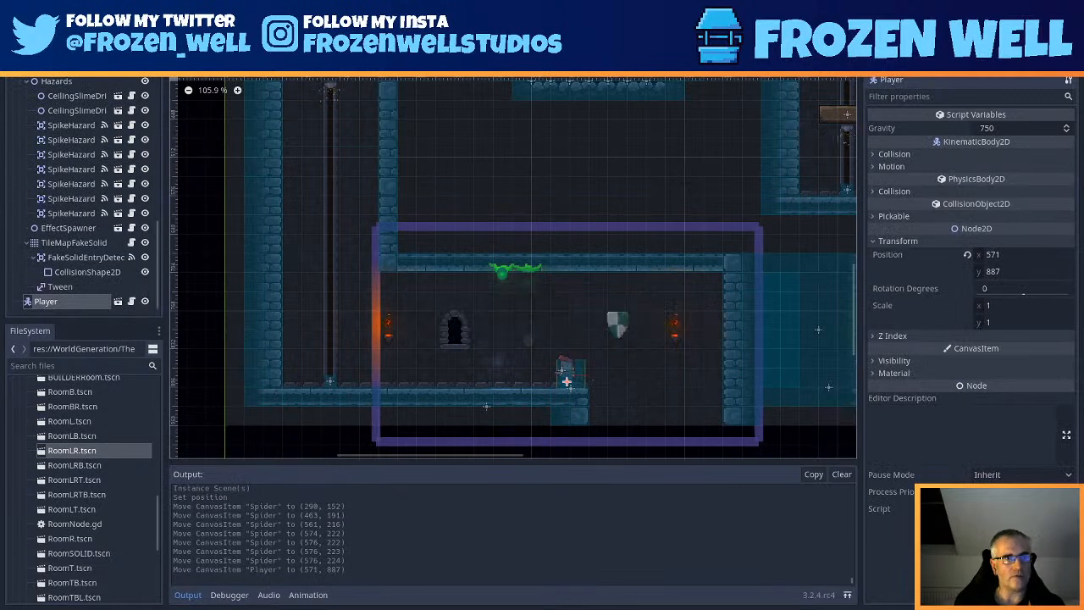
{"action": "key", "text": "ctrl+s"}
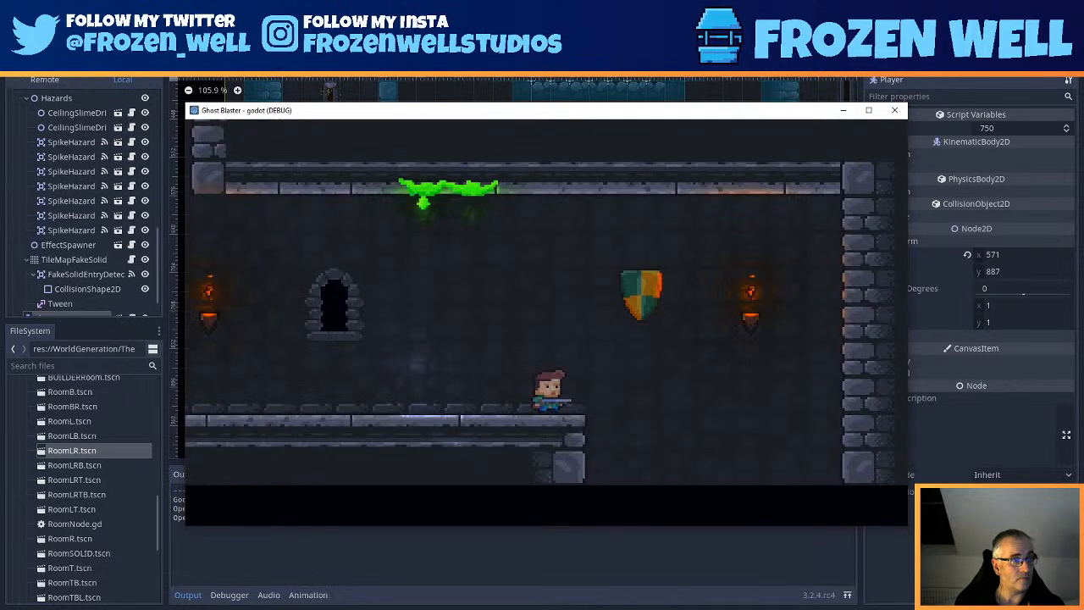
- Playtest the lower corridor by walking past the ceiling slime drip and riding the vertical platform to the upper level
{"action": "key", "text": "Left"}
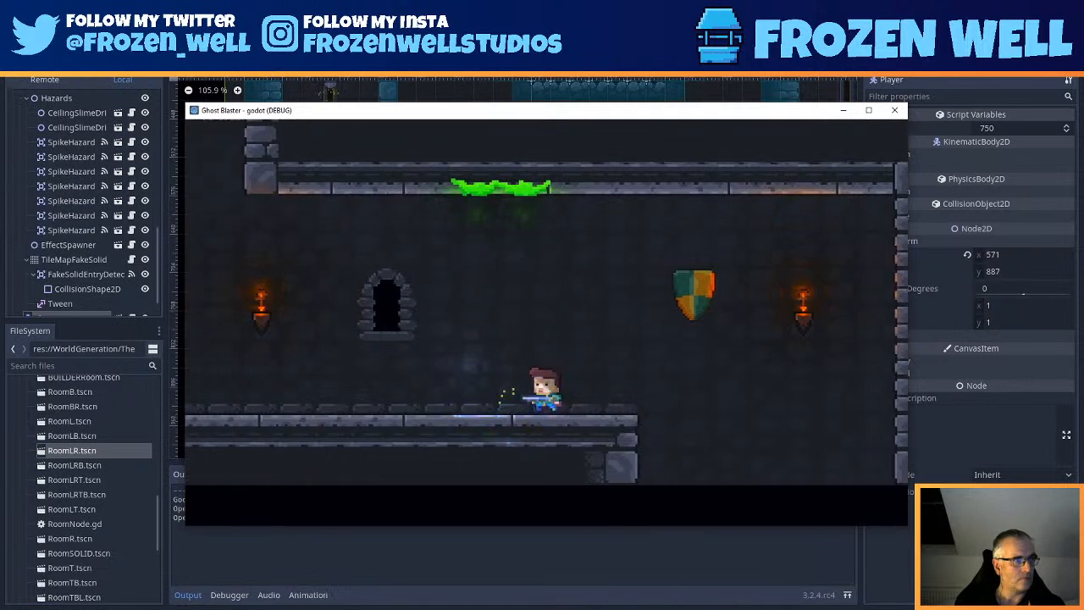
{"action": "key", "text": "Right"}
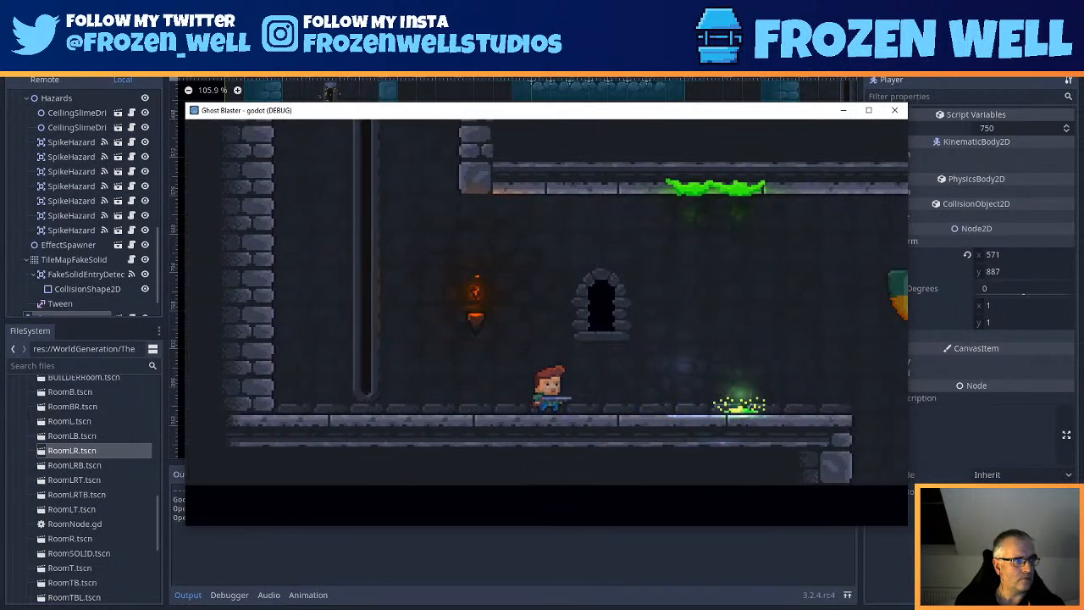
{"action": "key", "text": "Left"}
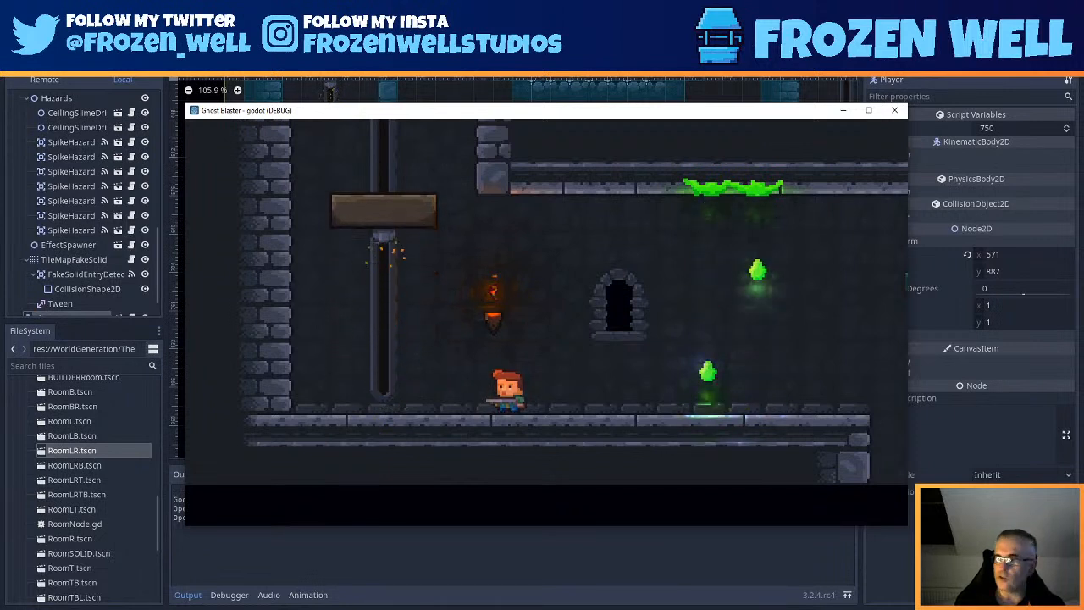
{"action": "key", "text": "Right"}
{"action": "key", "text": "Left"}
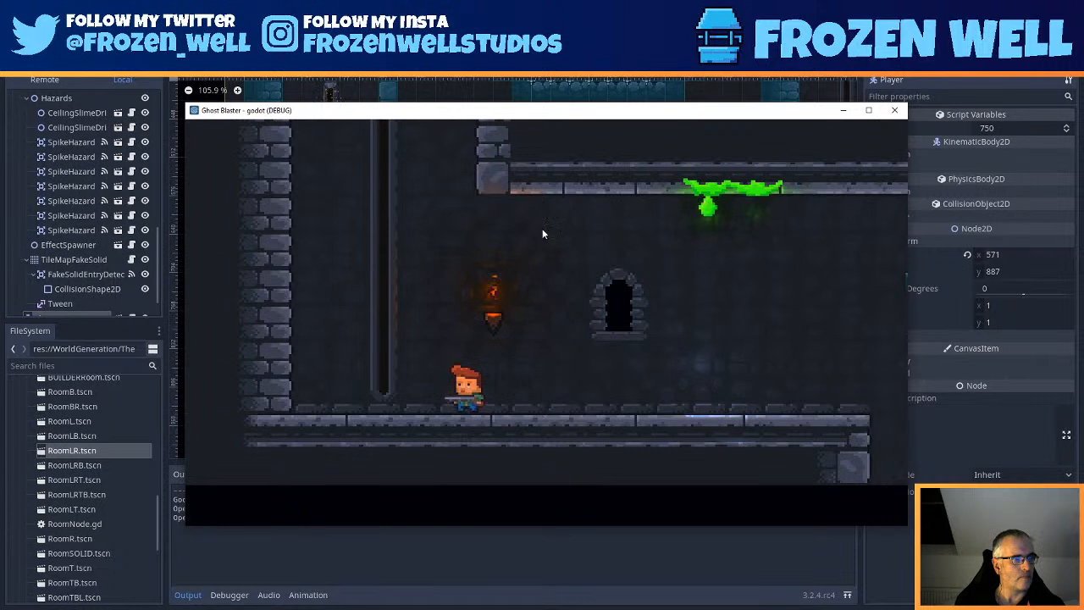
{"action": "key", "text": "Right"}
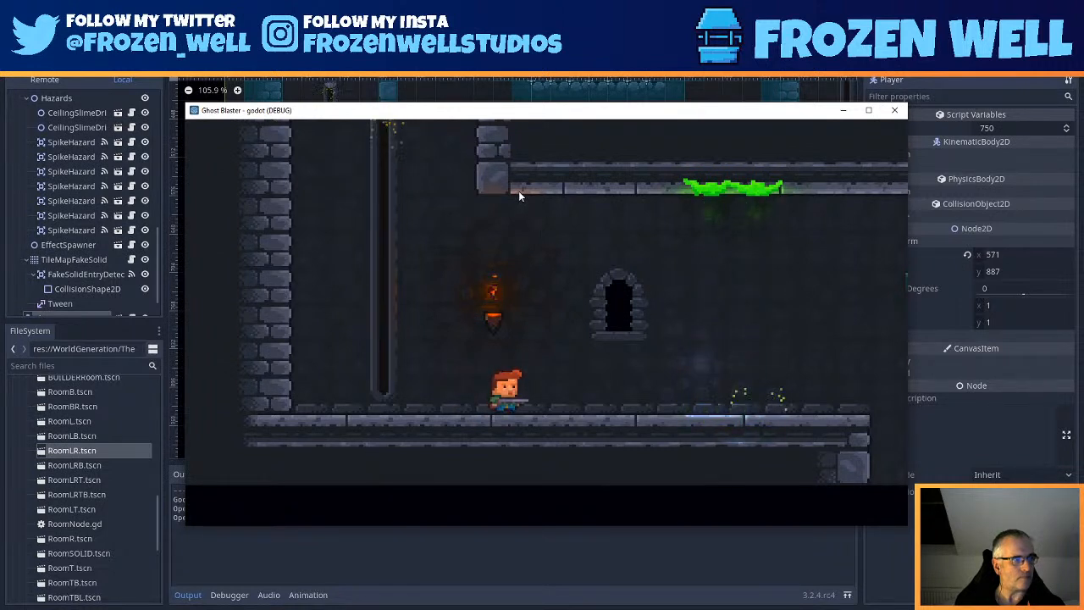
{"action": "key", "text": "Left"}
{"action": "key", "text": "Right"}
{"action": "key", "text": "Left"}
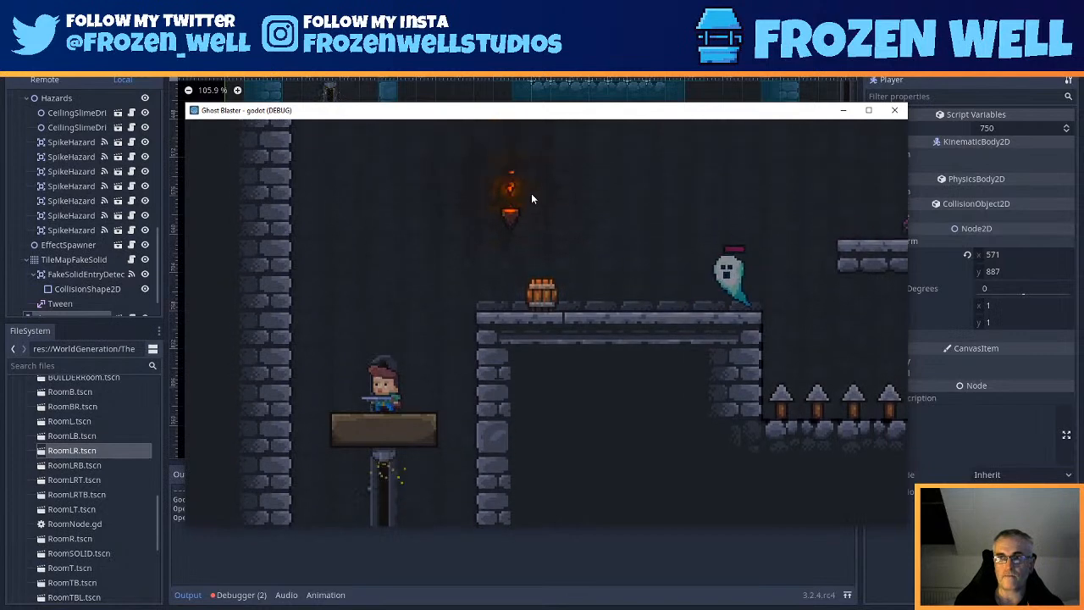
- Playtest the upper ledge by getting past the barrel, shooting the ghost and walking to the spike pit
{"action": "key", "text": "Right"}
{"action": "key", "text": "space"}
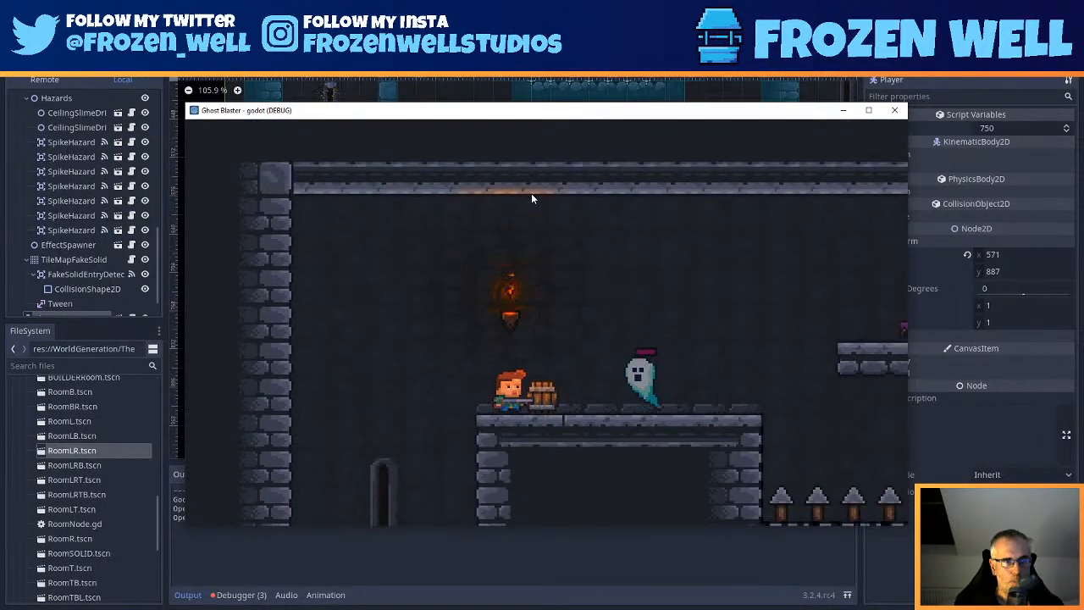
{"action": "key", "text": "Left"}
{"action": "key", "text": "Right"}
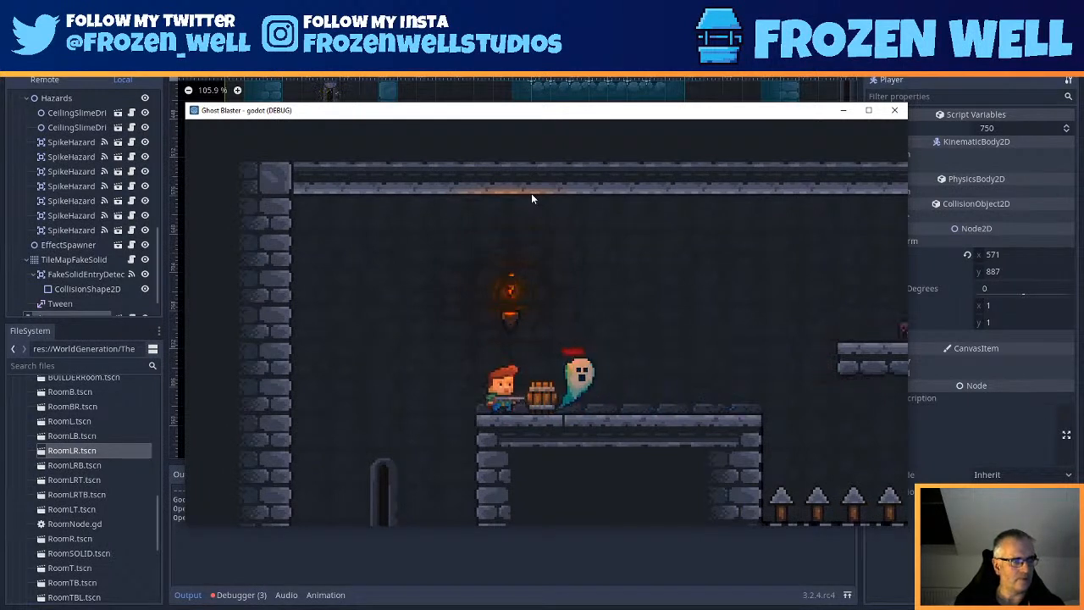
{"action": "key", "text": "space"}
{"action": "key", "text": "Right"}
{"action": "key", "text": "x"}
{"action": "key", "text": "x"}
{"action": "key", "text": "x"}
{"action": "key", "text": "x"}
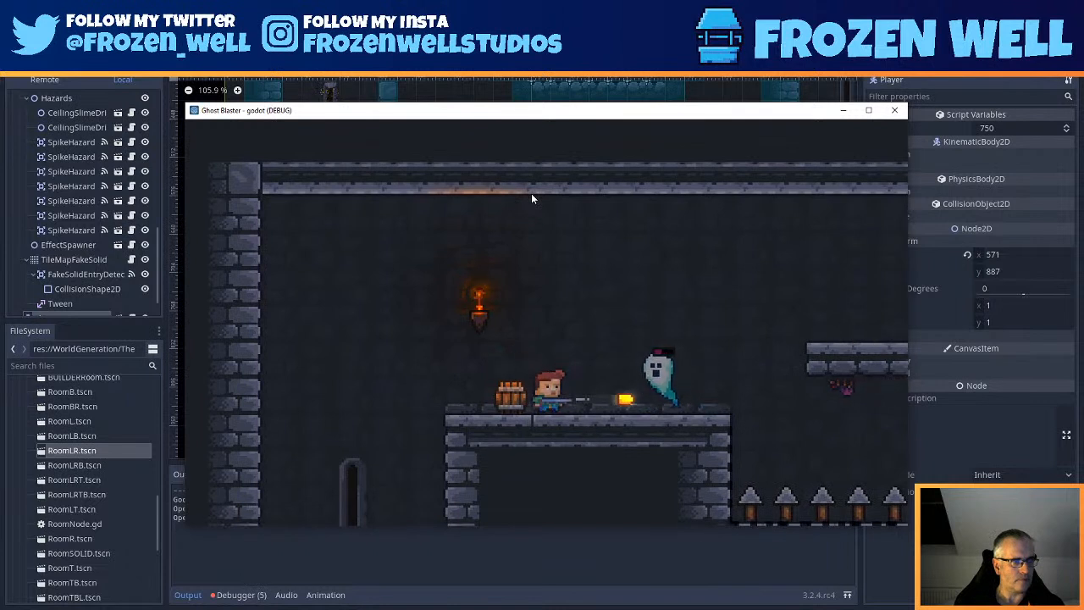
{"action": "key", "text": "Right"}
{"action": "key", "text": "Right"}
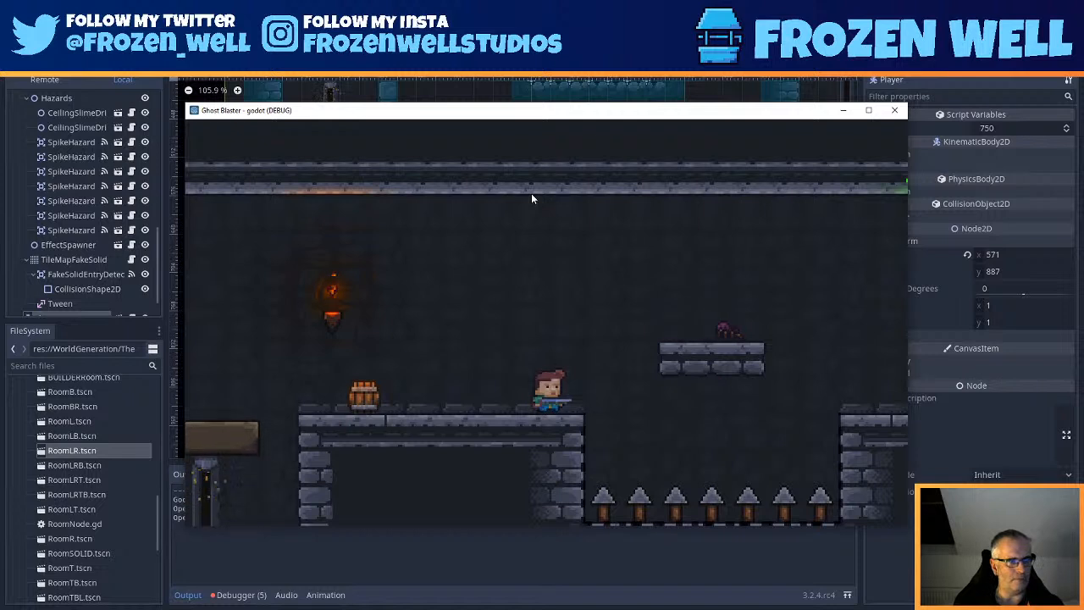
- Test attacking the spider on the floating platform from the ledge beside the spike pit
{"action": "key", "text": "space"}
{"action": "key", "text": "space"}
{"action": "key", "text": "space"}
{"action": "key", "text": "Left"}
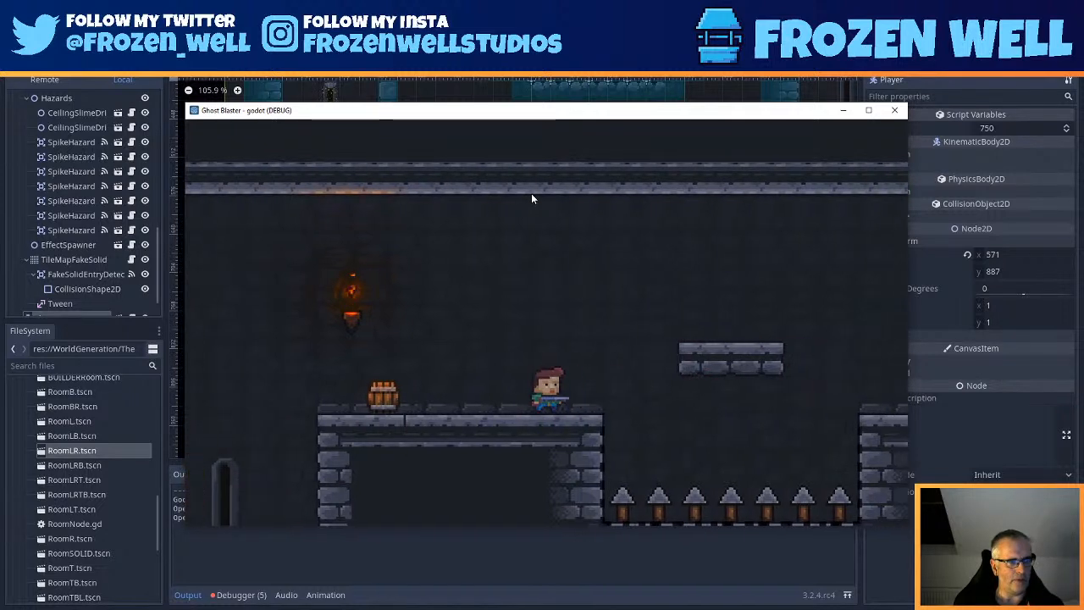
{"action": "key", "text": "Right"}
{"action": "key", "text": "Up"}
{"action": "key", "text": "Left"}
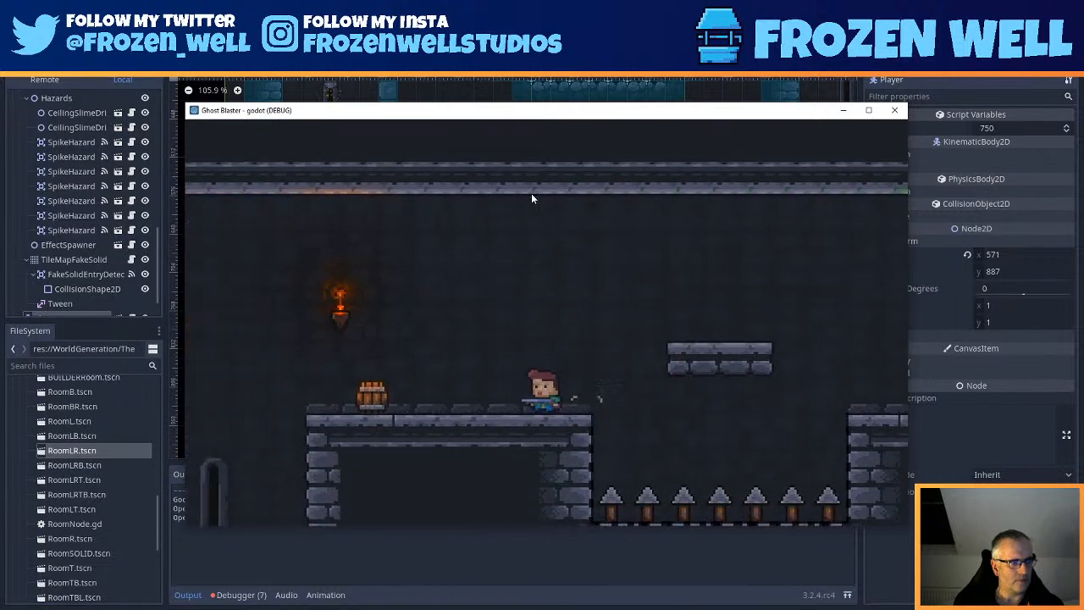
{"action": "key", "text": "Right"}
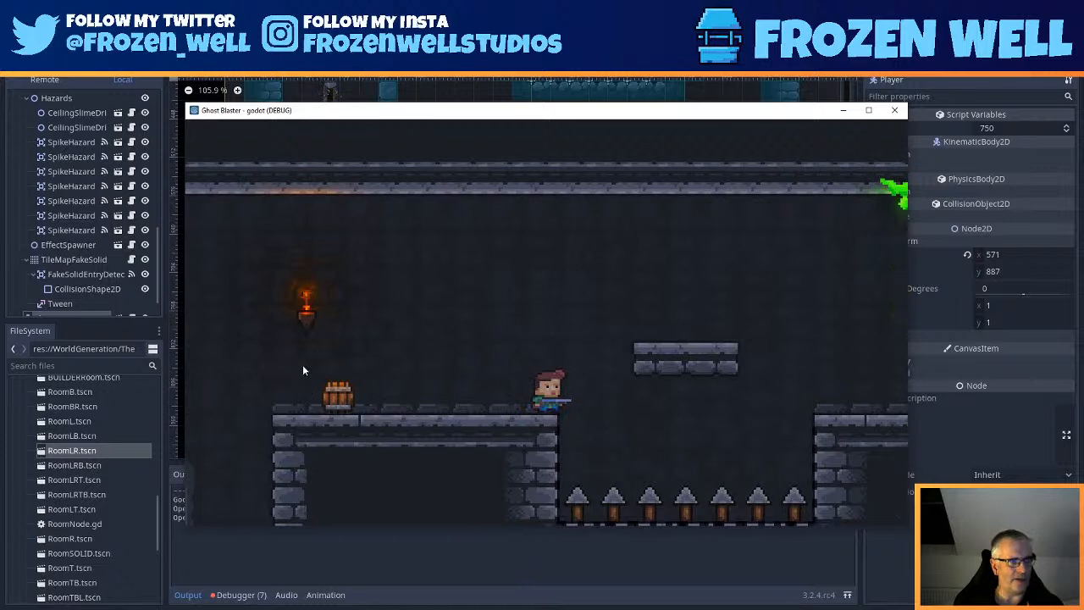
- Test jumping across the spike pit, respawning and landing on the floating platform, and close the running game
{"action": "key", "text": "Right"}
{"action": "key", "text": "Right"}
{"action": "key", "text": "space"}
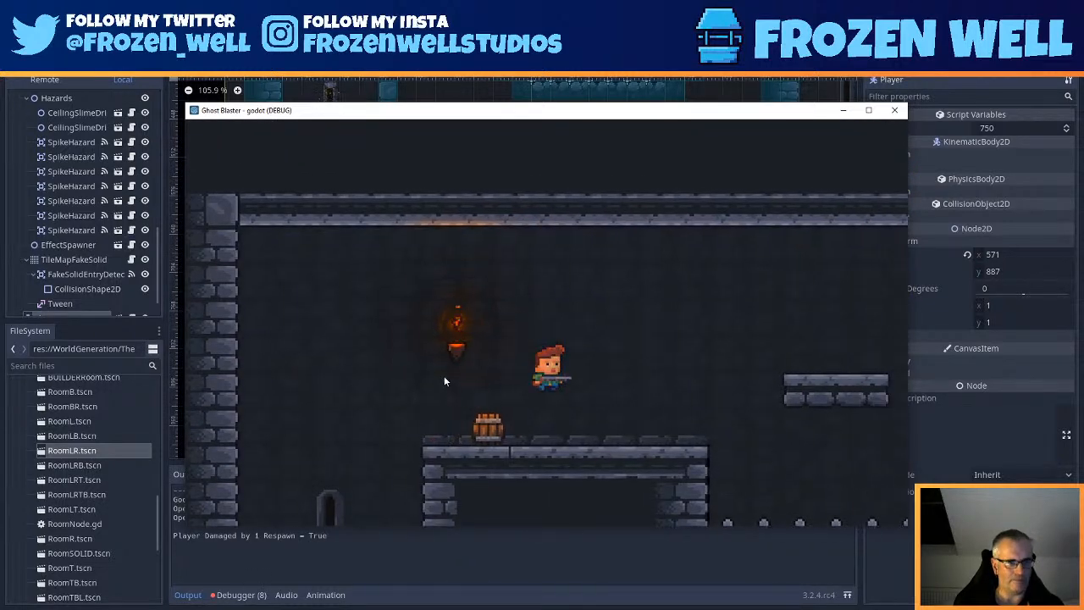
{"action": "key", "text": "space"}
{"action": "key", "text": "space"}
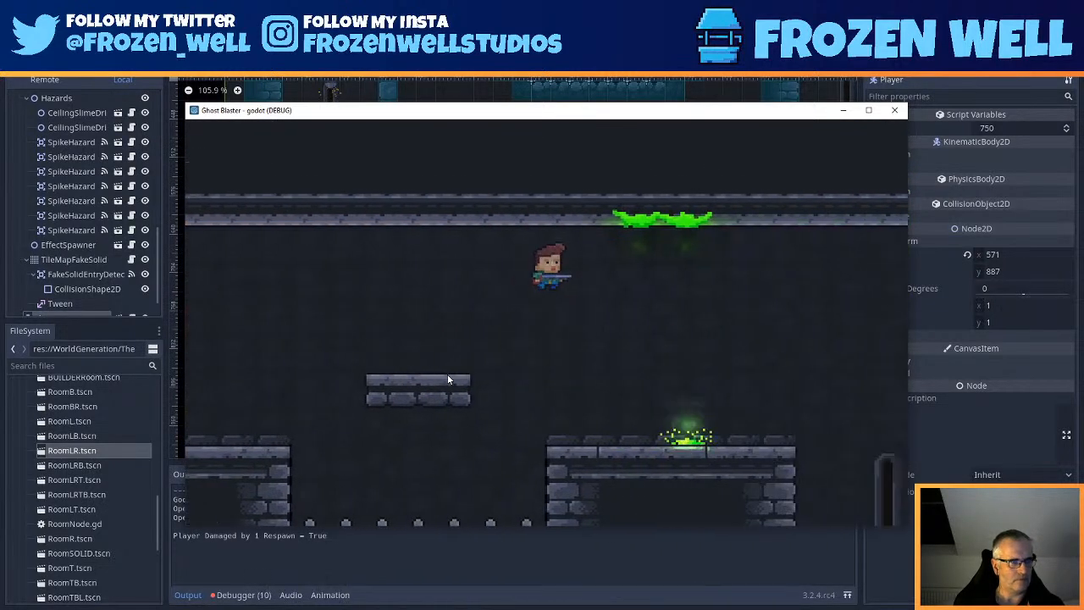
{"action": "key", "text": "Left"}
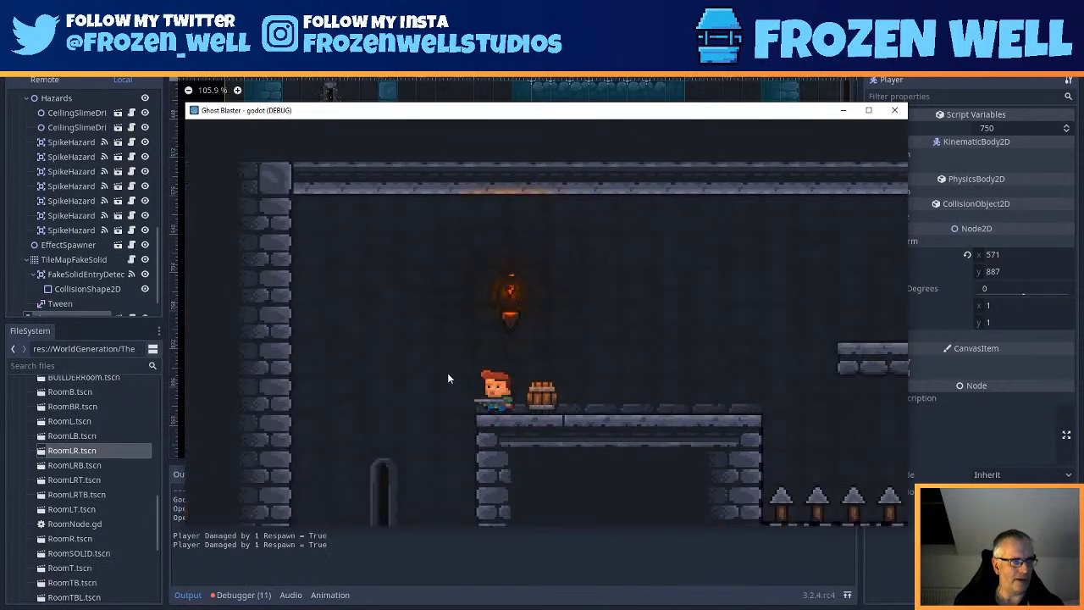
{"action": "key", "text": "Right"}
{"action": "key", "text": "space"}
{"action": "key", "text": "Right"}
{"action": "key", "text": "space"}
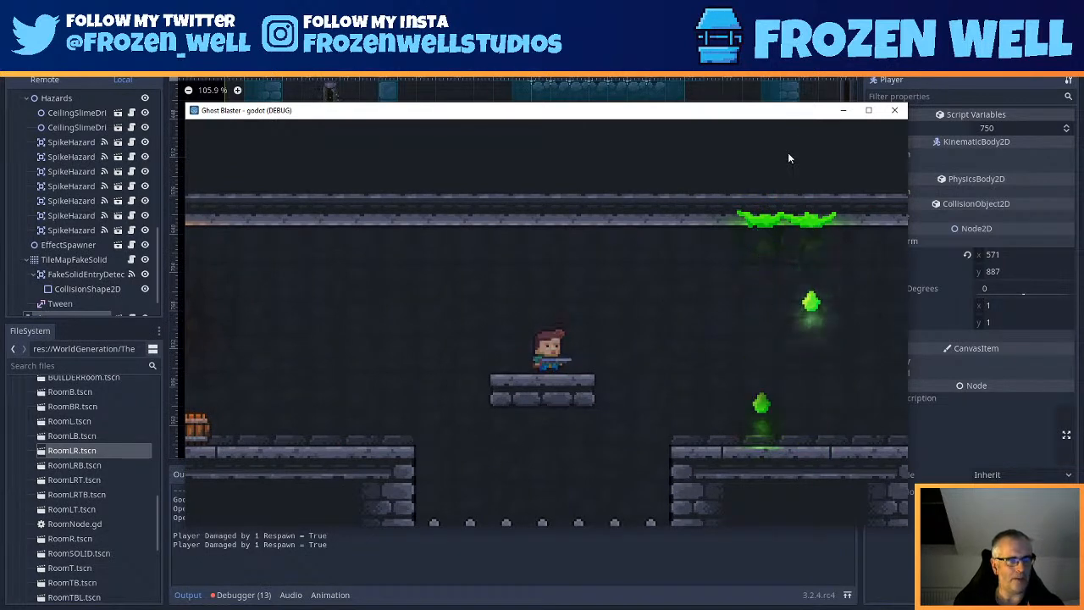
{"action": "left_click", "coordinate": [894, 110]}
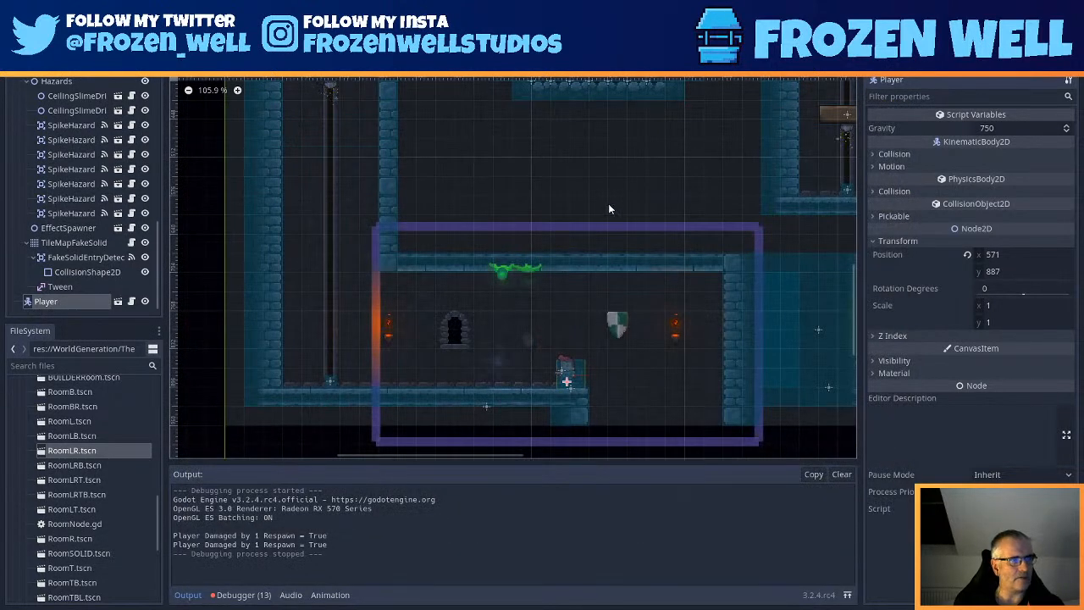
- Paint the first BackgroundTilesheetx2 tile on TileMapBackground at the corners around the spike pit and save the scene
{"action": "middle_click_drag", "start_coordinate": [606, 124], "coordinate": [599, 272]}
{"action": "scroll", "coordinate": [613, 233], "scroll_direction": "up", "scroll_amount": 5}
{"action": "scroll", "coordinate": [92, 123], "scroll_direction": "up", "scroll_amount": 4}
{"action": "scroll", "coordinate": [86, 123], "scroll_direction": "up", "scroll_amount": 10}
{"action": "left_click", "coordinate": [74, 141]}
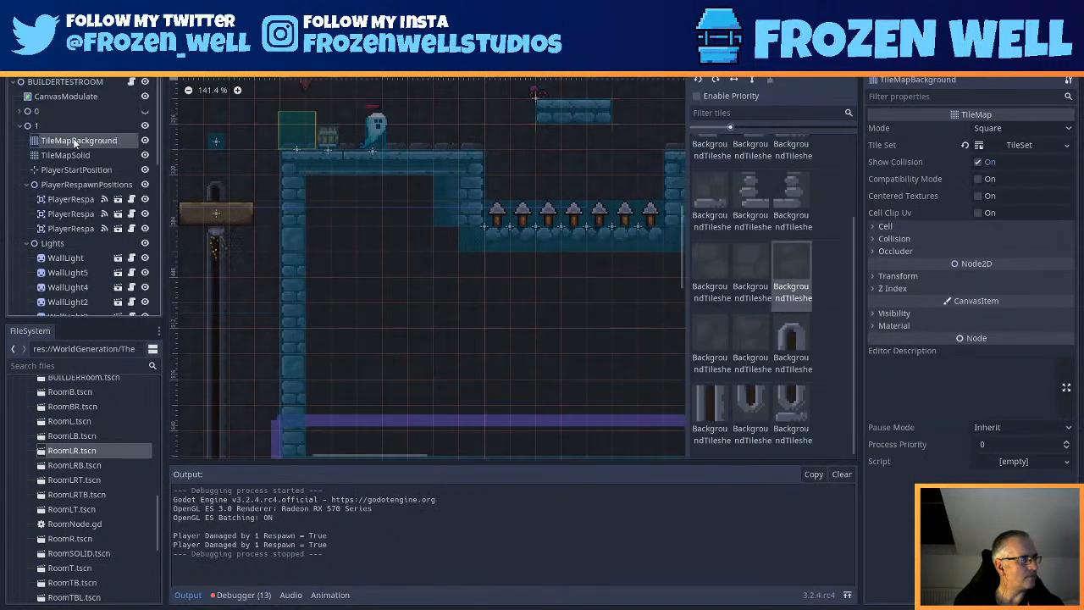
{"action": "scroll", "coordinate": [780, 220], "scroll_direction": "up", "scroll_amount": 3}
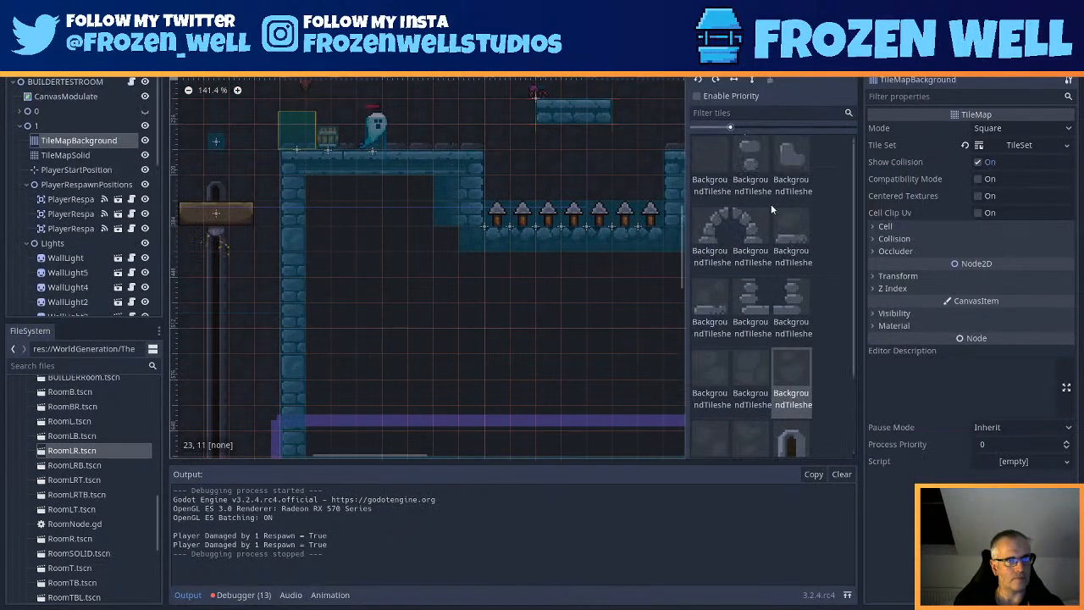
{"action": "left_click", "coordinate": [708, 157]}
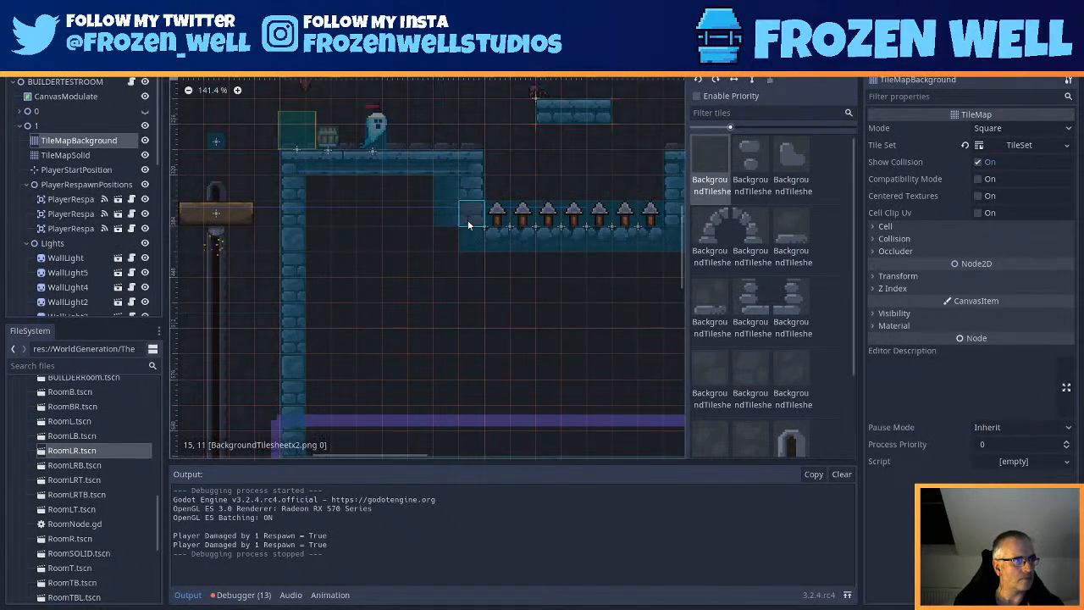
{"action": "left_click", "coordinate": [657, 230]}
{"action": "middle_click_drag", "start_coordinate": [657, 231], "coordinate": [476, 244]}
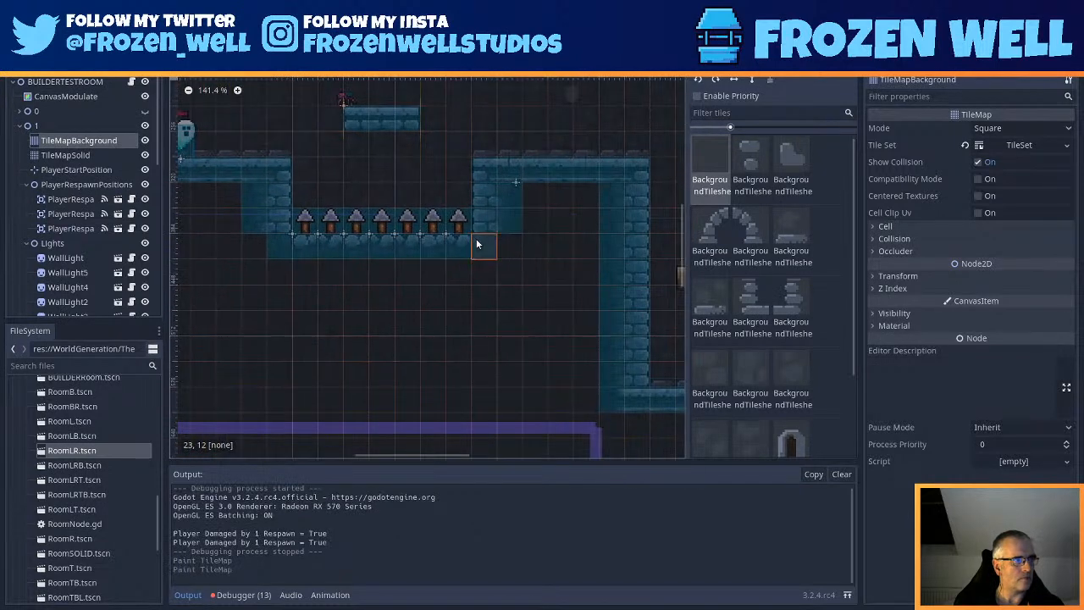
{"action": "left_click", "coordinate": [519, 176]}
{"action": "middle_click_drag", "start_coordinate": [446, 192], "coordinate": [503, 341]}
{"action": "key", "text": "ctrl+s"}
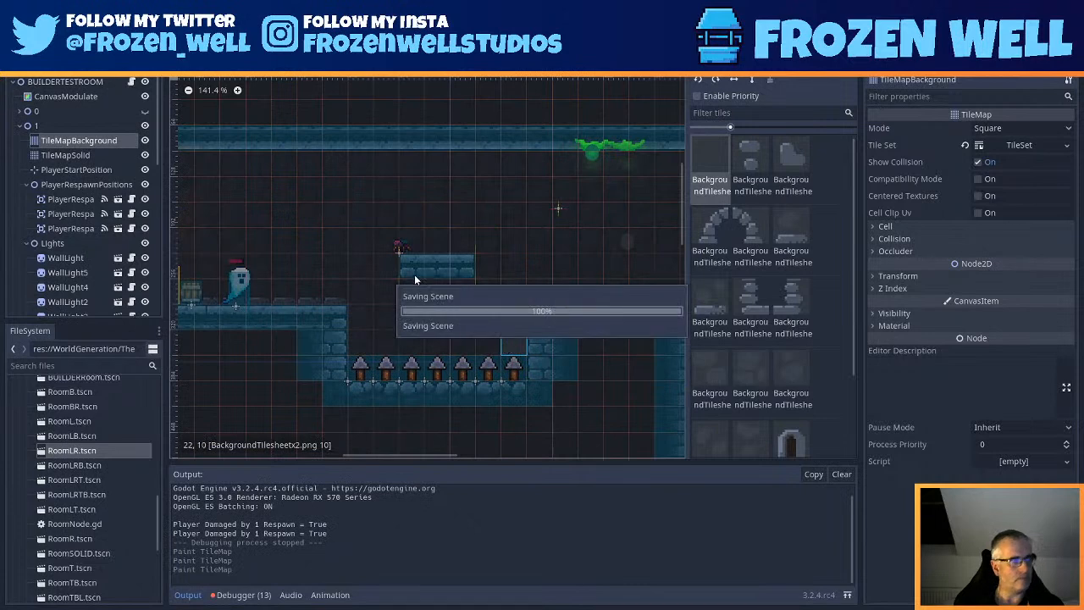
- Examine the upper room's layout and browse the project's Scenery folders for items to place
{"action": "scroll", "coordinate": [614, 247], "scroll_direction": "down", "scroll_amount": 3}
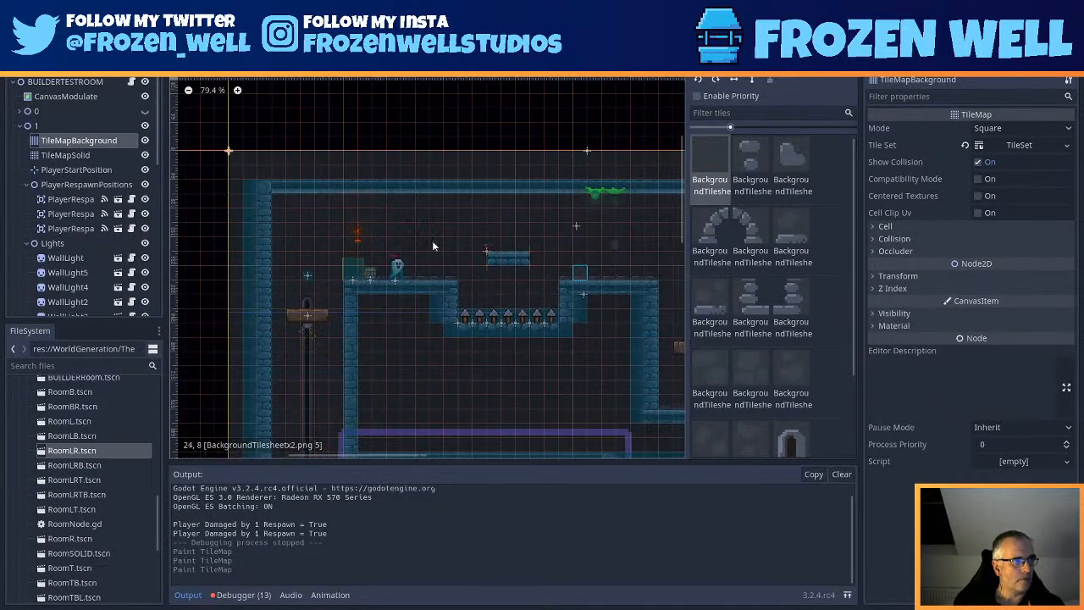
{"action": "middle_click_drag", "start_coordinate": [539, 262], "coordinate": [393, 237]}
{"action": "middle_click_drag", "start_coordinate": [531, 324], "coordinate": [503, 309]}
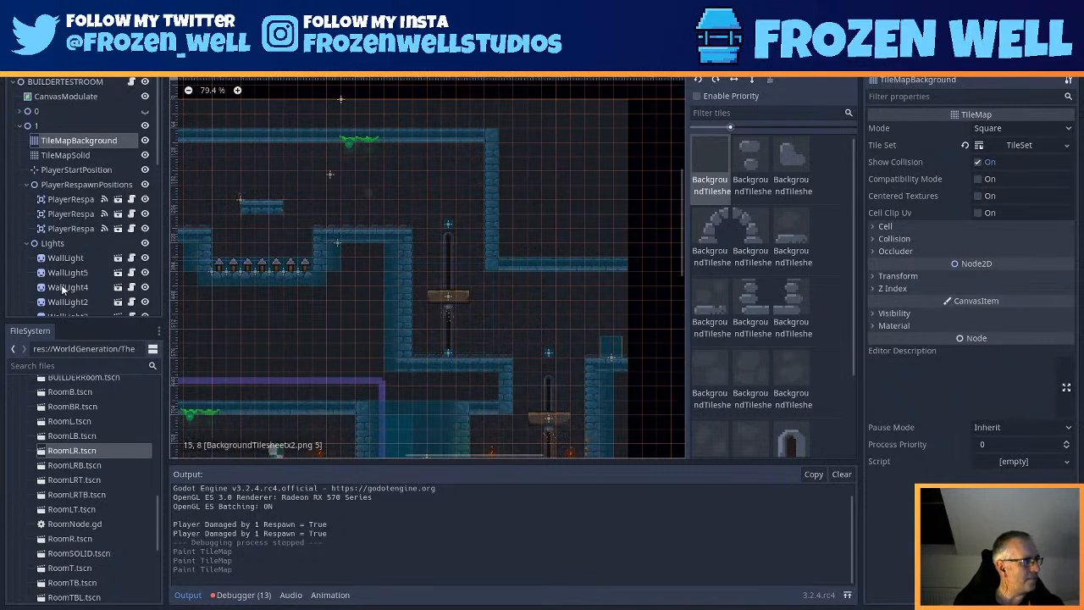
{"action": "scroll", "coordinate": [61, 289], "scroll_direction": "down", "scroll_amount": 3}
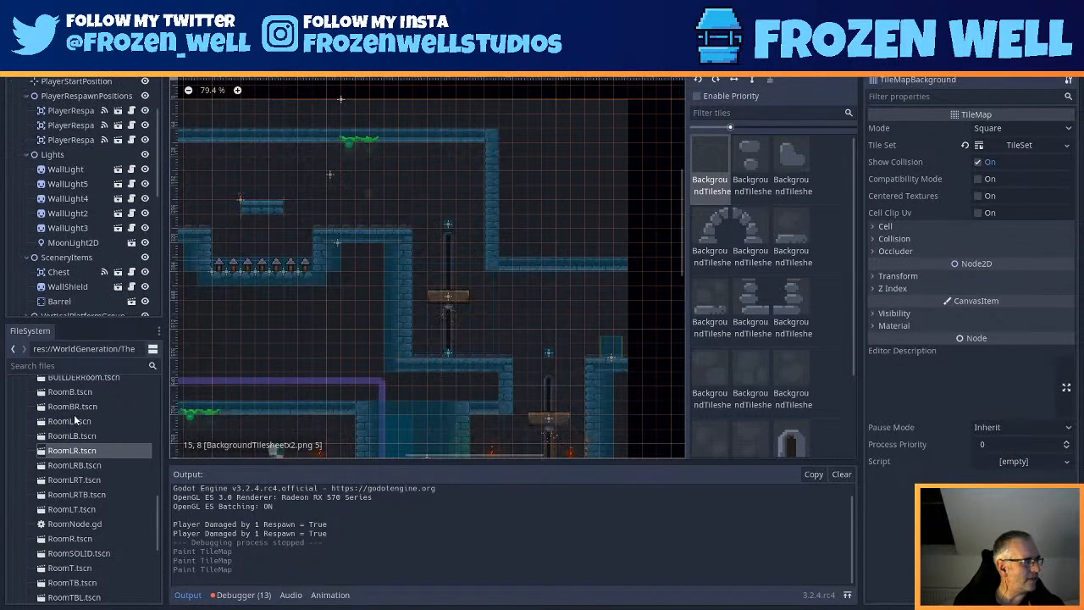
{"action": "scroll", "coordinate": [74, 420], "scroll_direction": "up", "scroll_amount": 10}
{"action": "scroll", "coordinate": [51, 461], "scroll_direction": "down", "scroll_amount": 2}
{"action": "scroll", "coordinate": [388, 248], "scroll_direction": "up", "scroll_amount": 2}
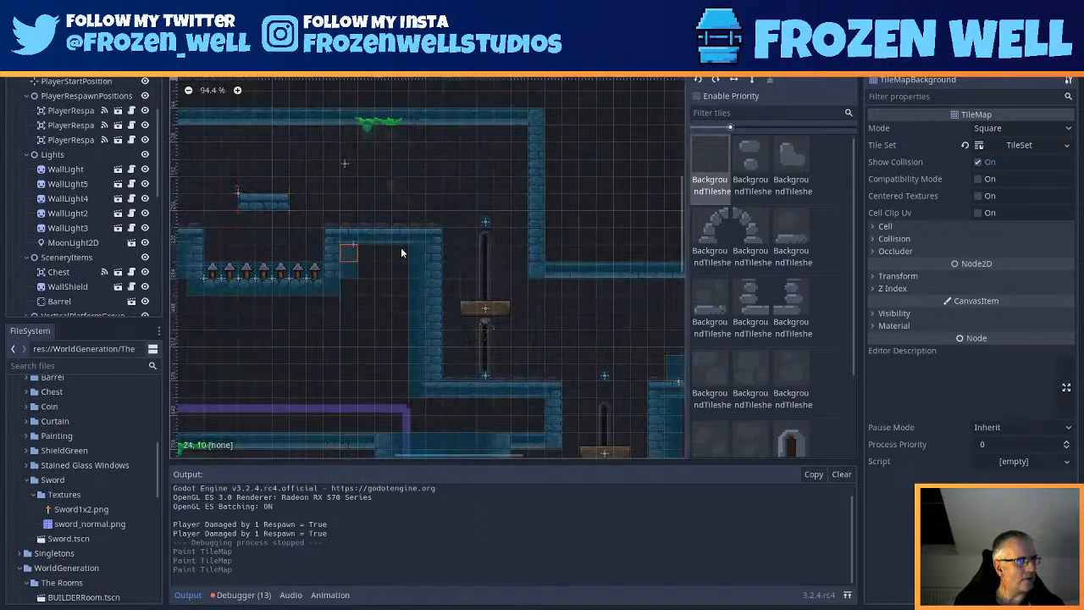
{"action": "scroll", "coordinate": [92, 152], "scroll_direction": "up", "scroll_amount": 3}
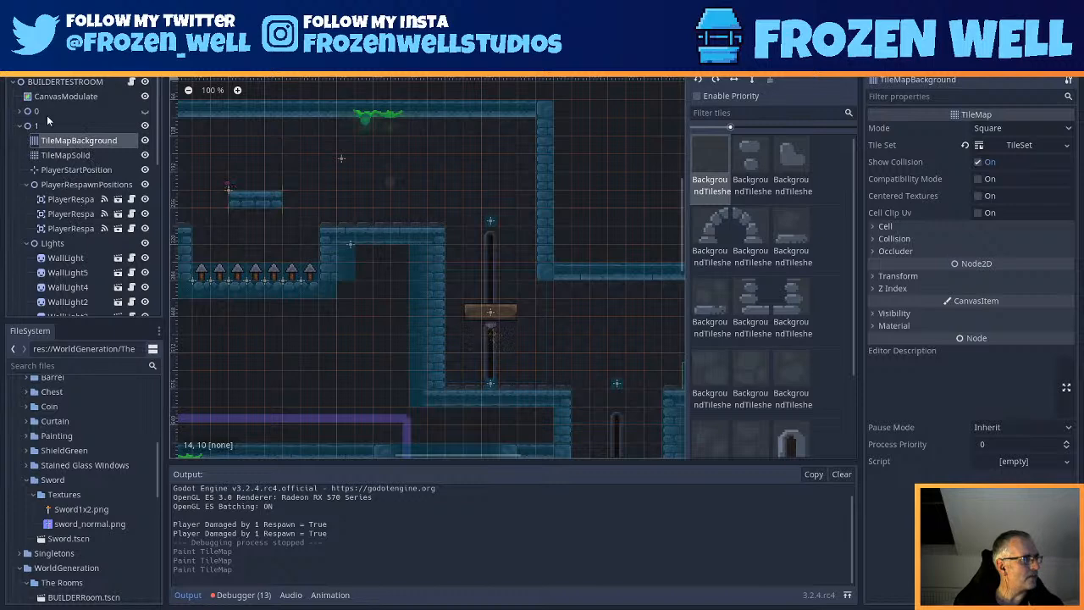
- Instance the StainedGlassWindow scene under SceneryItems and place it on the wall above the lower vertical platform's shaft
{"action": "scroll", "coordinate": [52, 195], "scroll_direction": "down", "scroll_amount": 4}
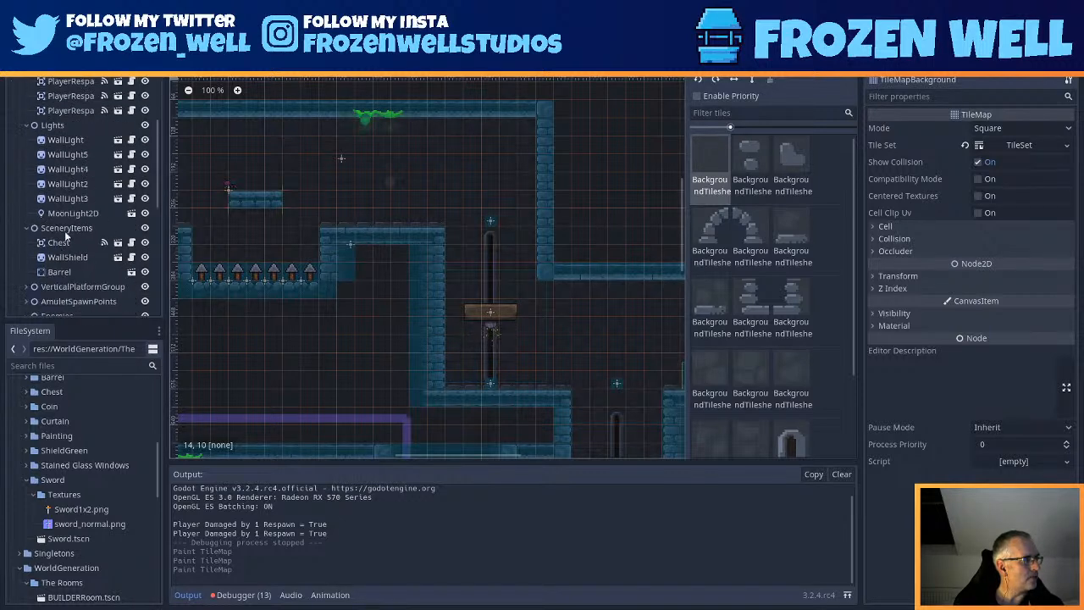
{"action": "left_click", "coordinate": [65, 230]}
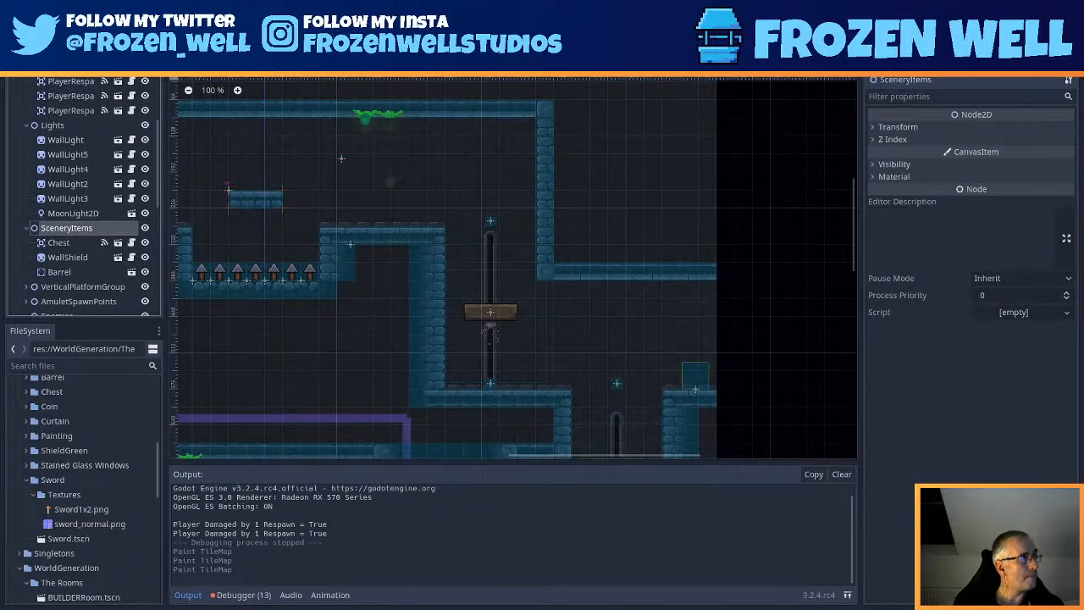
{"action": "key", "text": "ctrl+shift+a"}
{"action": "type", "text": "staine"}
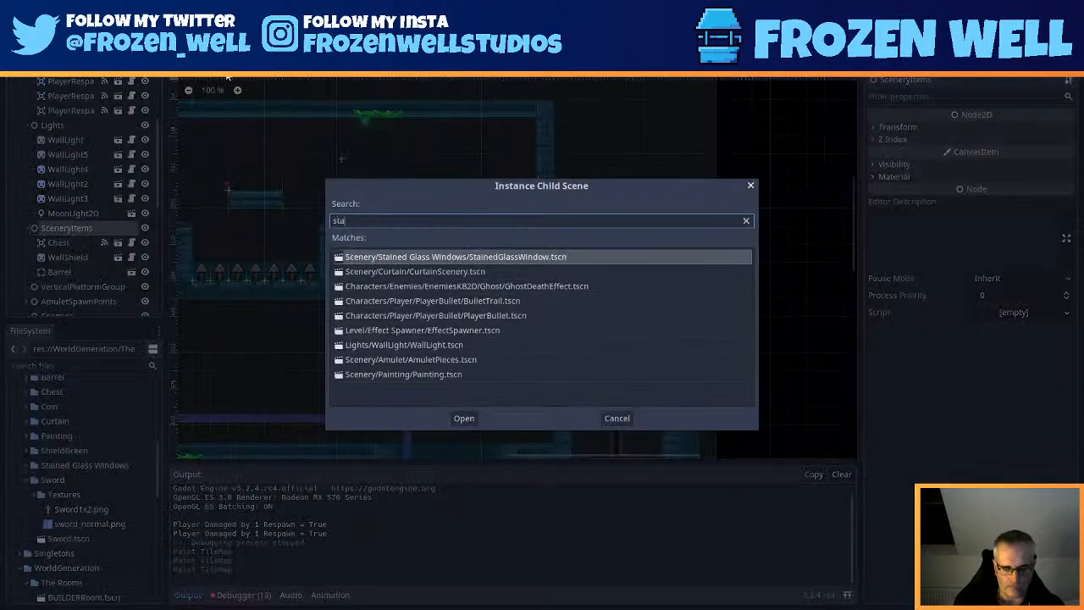
{"action": "double_click", "coordinate": [553, 256]}
{"action": "scroll", "coordinate": [399, 204], "scroll_direction": "down", "scroll_amount": 2}
{"action": "middle_click_drag", "start_coordinate": [398, 204], "coordinate": [654, 336]}
{"action": "left_click_drag", "start_coordinate": [263, 287], "coordinate": [733, 362]}
{"action": "middle_click_drag", "start_coordinate": [733, 362], "coordinate": [529, 175]}
{"action": "left_click_drag", "start_coordinate": [530, 175], "coordinate": [653, 293]}
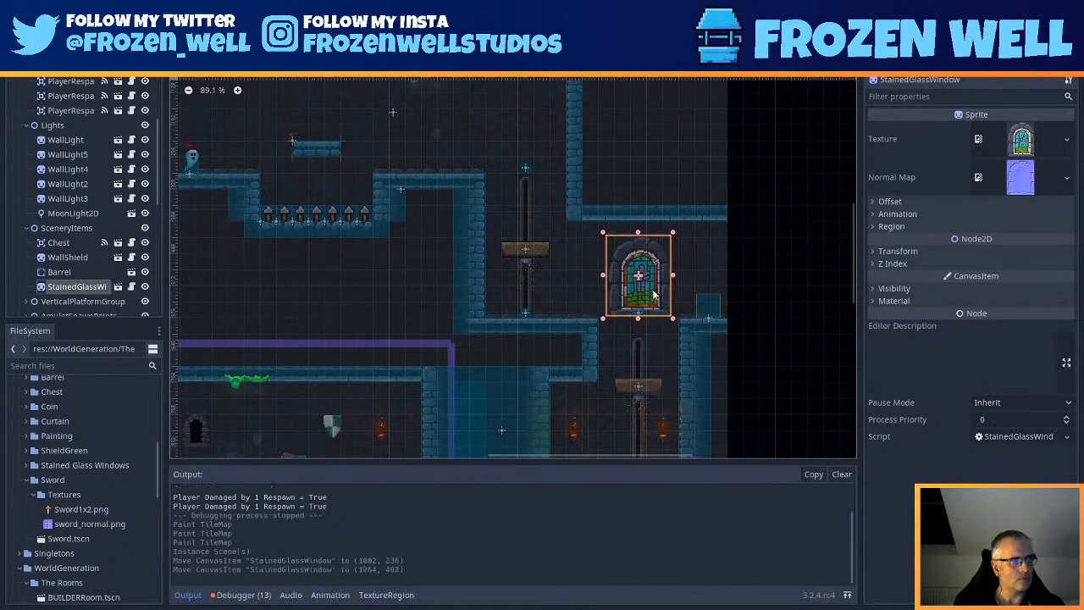
- Nudge the stained glass window to (1267, 489), centred above the shaft opening, and save the scene
{"action": "scroll", "coordinate": [654, 292], "scroll_direction": "up", "scroll_amount": 4}
{"action": "key", "text": "Up"}
{"action": "key", "text": "Up"}
{"action": "key", "text": "Up"}
{"action": "key", "text": "Up"}
{"action": "key", "text": "shift+Down"}
{"action": "key", "text": "Right"}
{"action": "key", "text": "Right"}
{"action": "key", "text": "Right"}
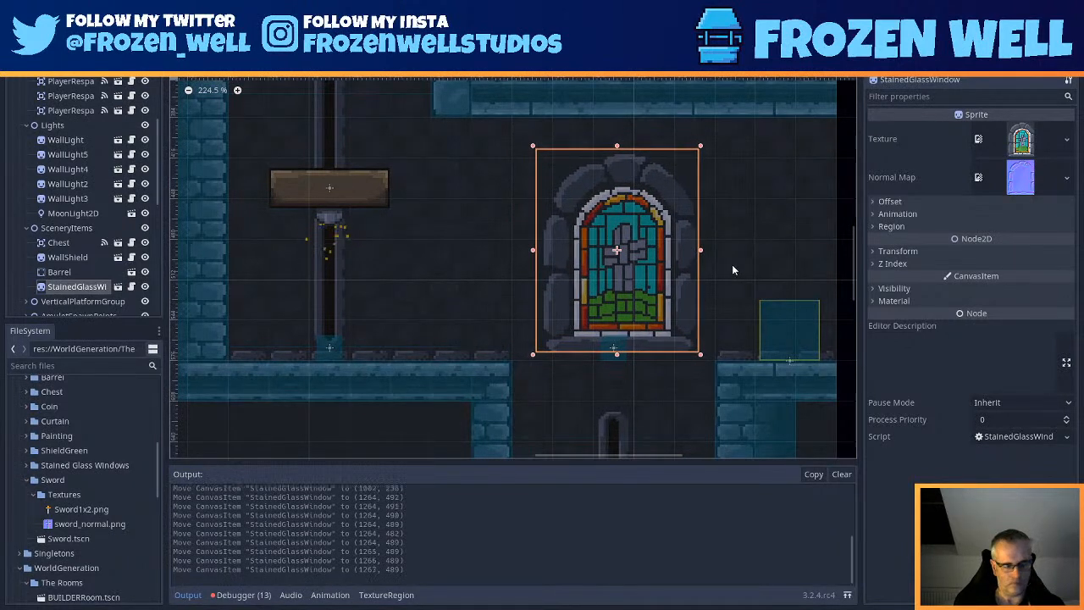
{"action": "key", "text": "ctrl+s"}
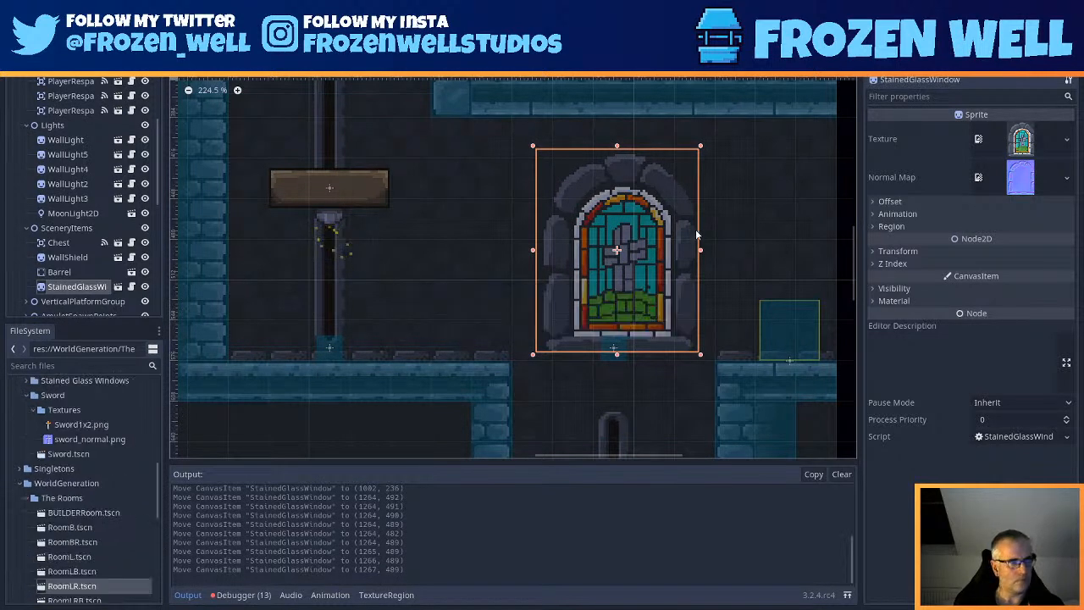
- Move the Player to (1093, 545), on the ledge beside the stained glass window, then save and run the scene
{"action": "scroll", "coordinate": [690, 236], "scroll_direction": "down", "scroll_amount": 12}
{"action": "scroll", "coordinate": [501, 304], "scroll_direction": "down", "scroll_amount": 3}
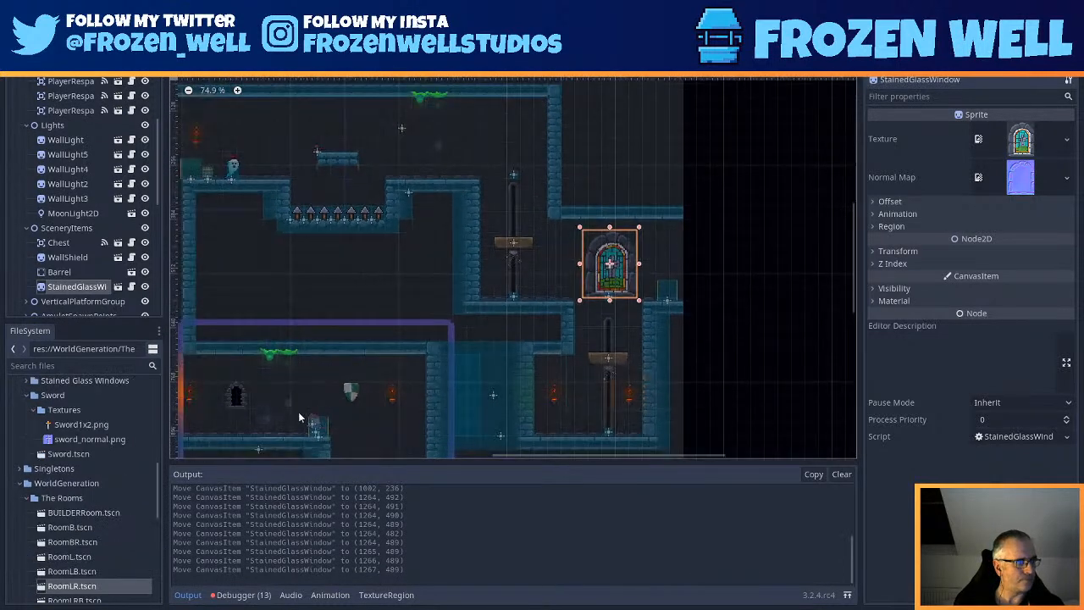
{"action": "left_click_drag", "start_coordinate": [309, 429], "coordinate": [530, 285]}
{"action": "key", "text": "ctrl+s"}
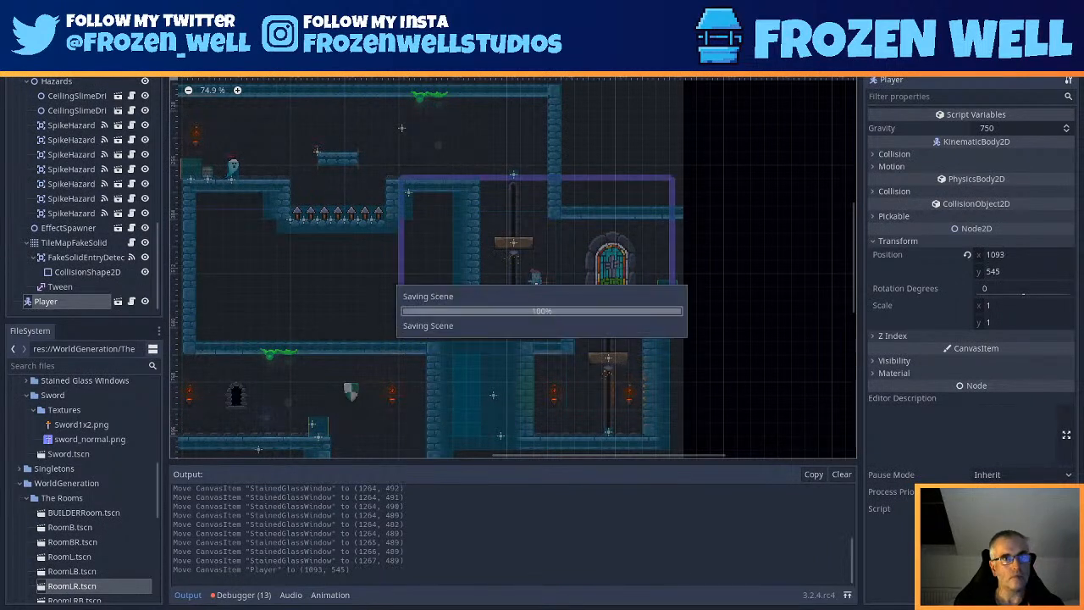
{"action": "key", "text": "F6"}
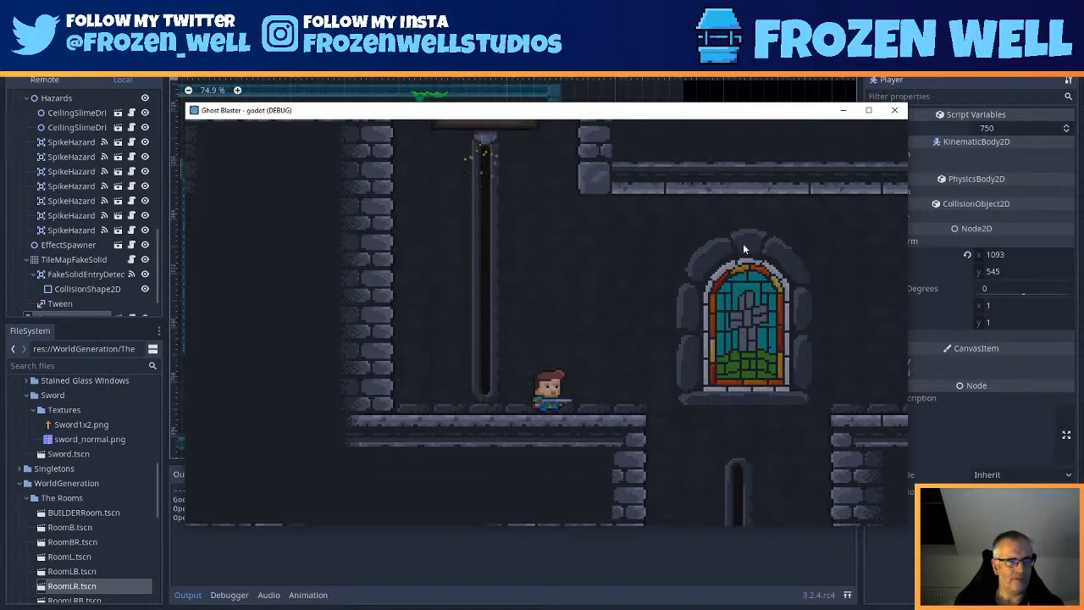
- Test riding the platform down past the stained glass window and walking in and out of the hidden chest area
{"action": "key", "text": "Right"}
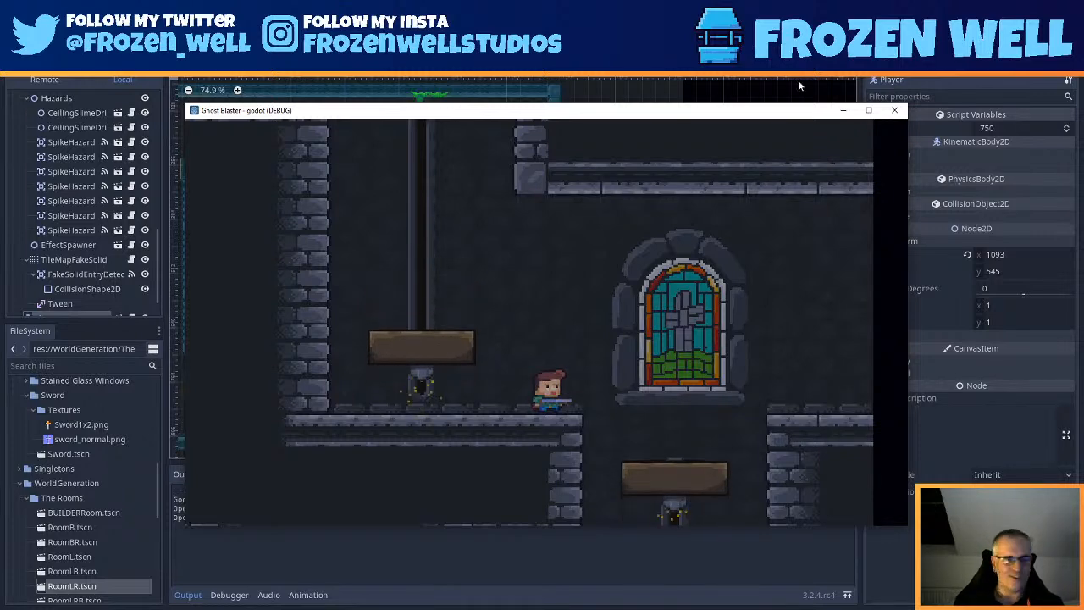
{"action": "key", "text": "d"}
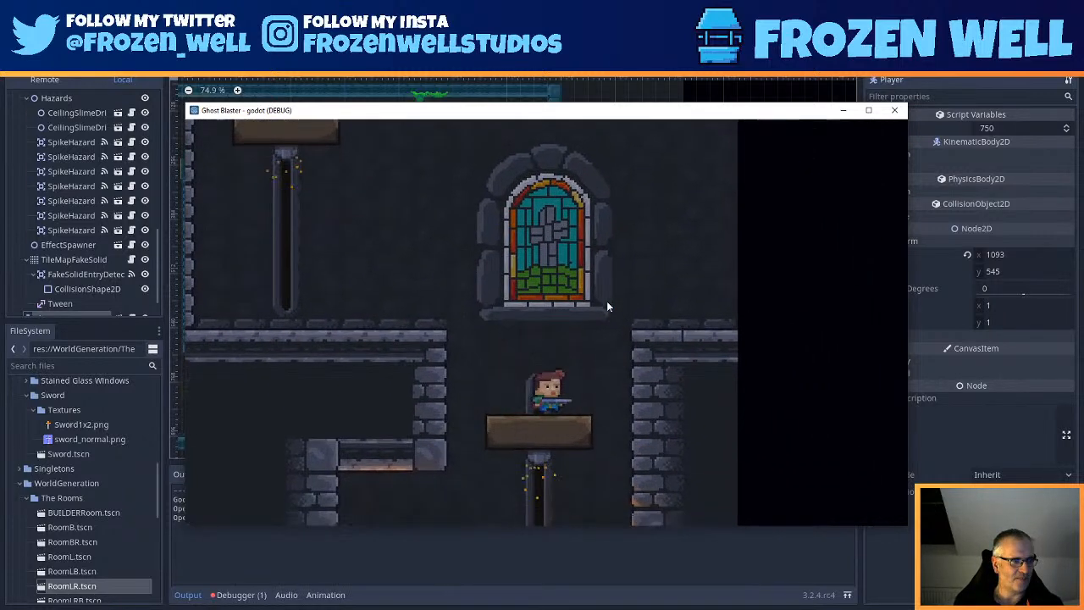
{"action": "key", "text": "a"}
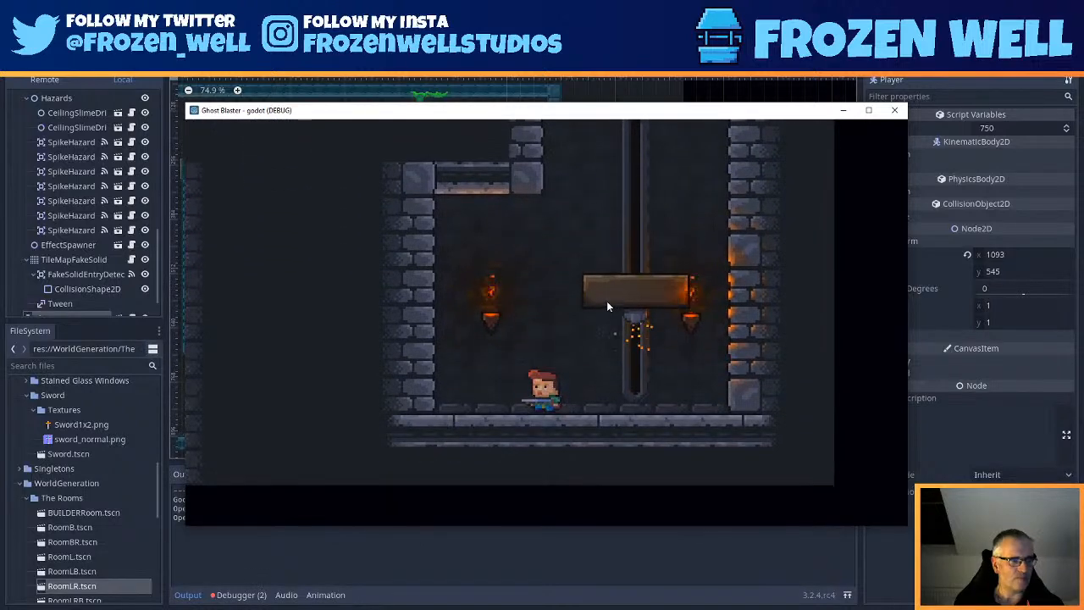
{"action": "key", "text": "a"}
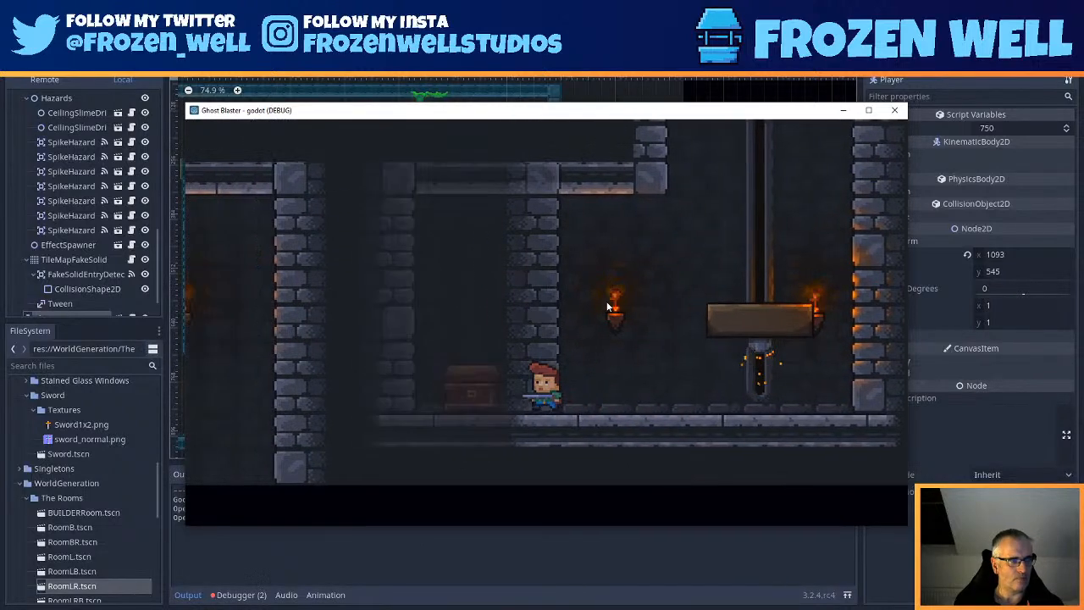
{"action": "key", "text": "d"}
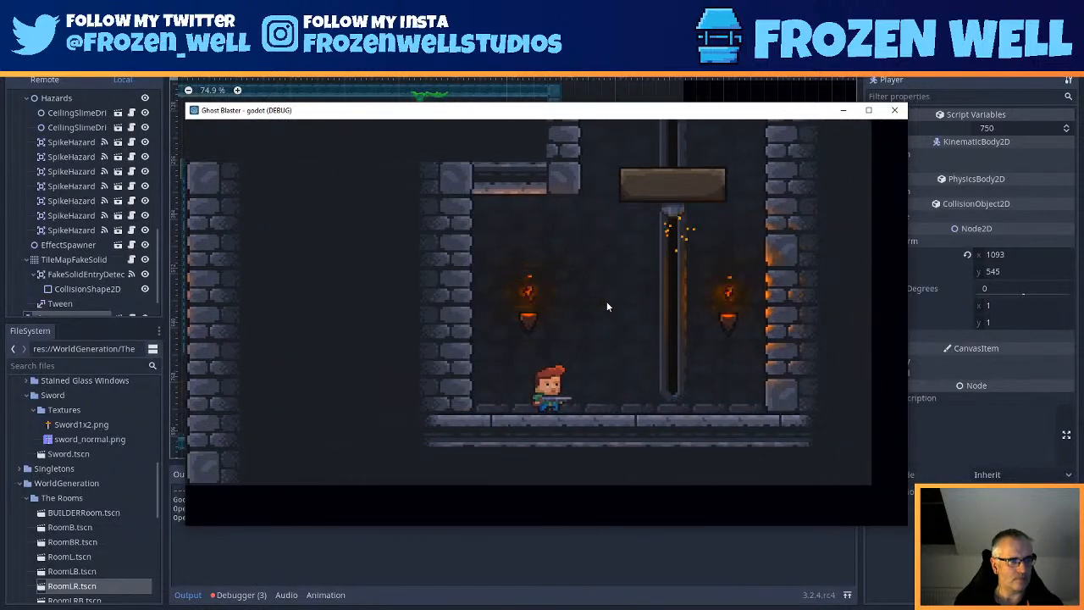
{"action": "key", "text": "a"}
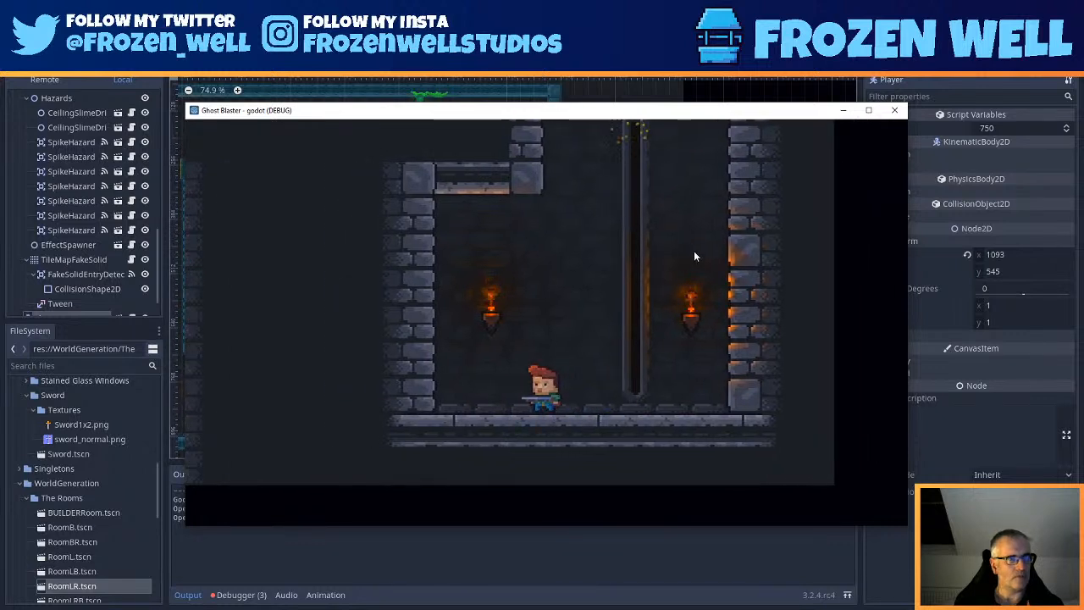
{"action": "key", "text": "d"}
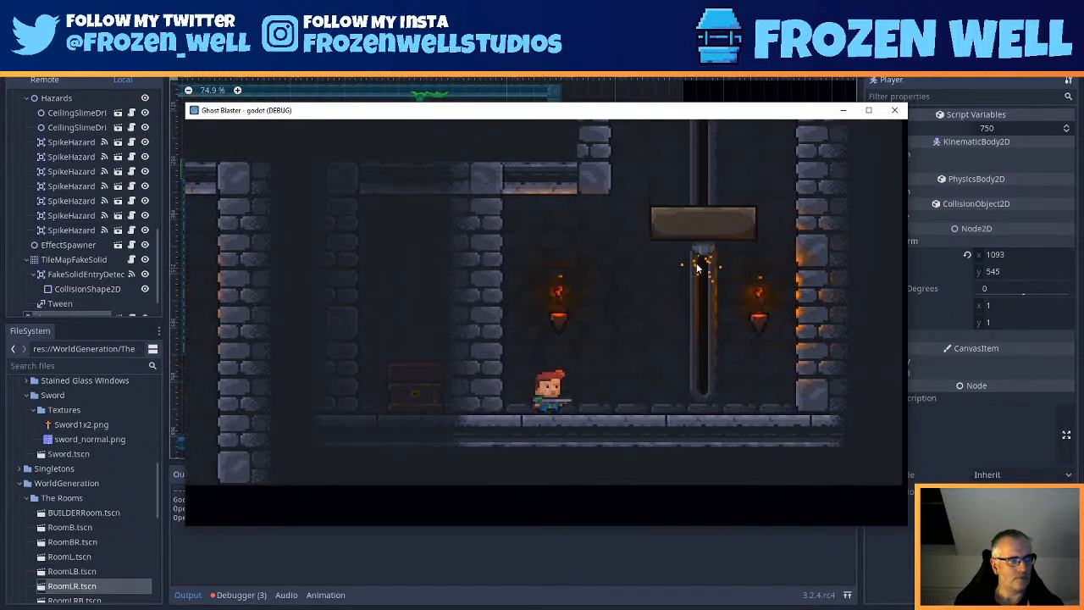
- Test jumping and moving around the torch-lit bottom of the shaft, and close the running game
{"action": "key", "text": "space"}
{"action": "key", "text": "a"}
{"action": "key", "text": "space"}
{"action": "key", "text": "d"}
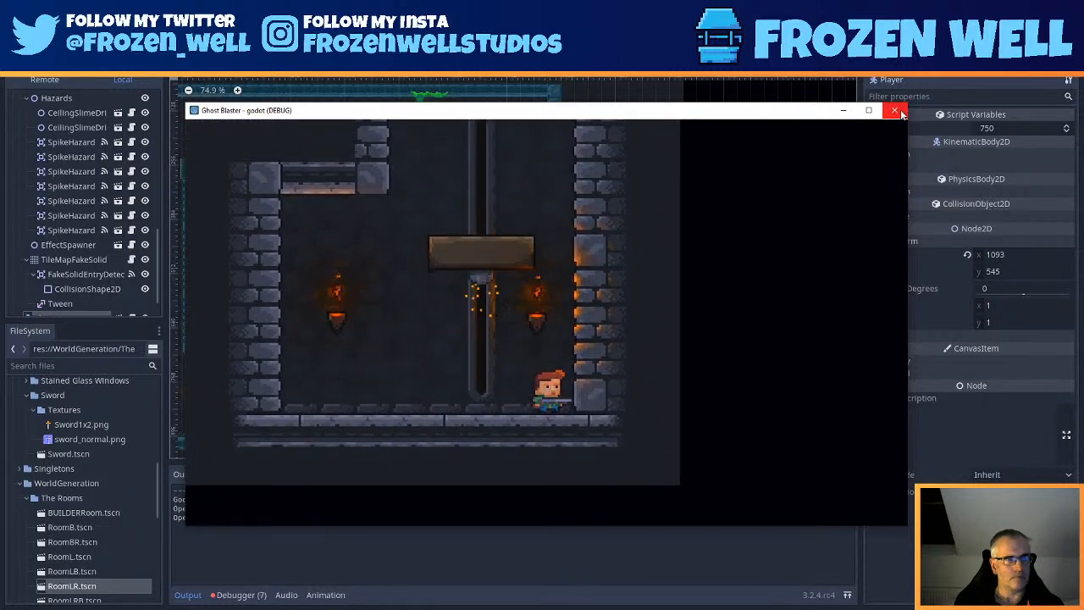
{"action": "left_click", "coordinate": [897, 110]}
- Examine the upper room around the spike pit and the scene's node list for areas that need more decoration
{"action": "scroll", "coordinate": [599, 290], "scroll_direction": "down", "scroll_amount": 3}
{"action": "scroll", "coordinate": [579, 254], "scroll_direction": "up", "scroll_amount": 9}
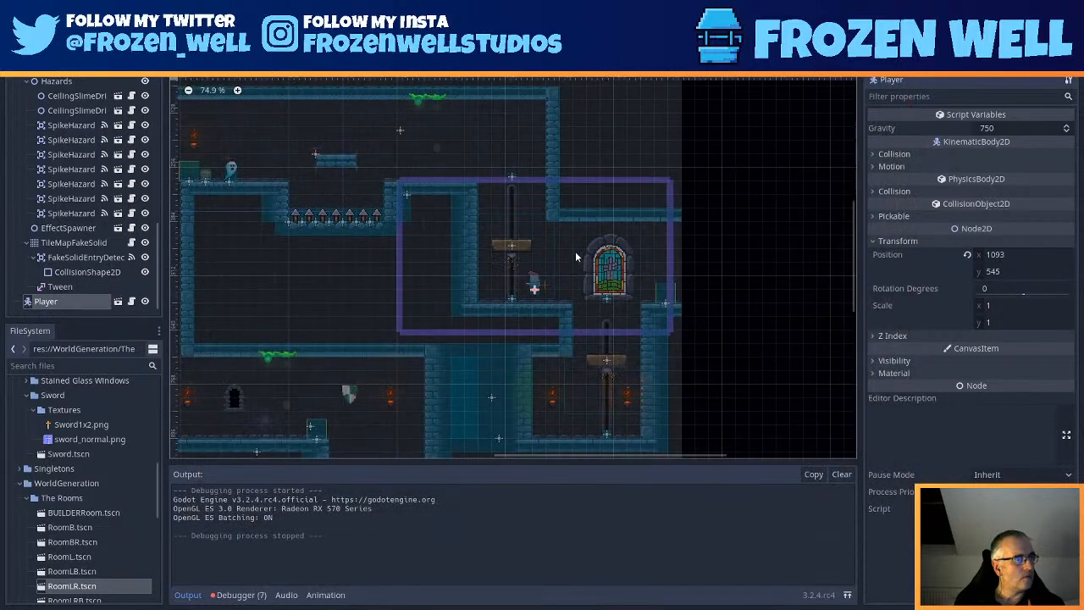
{"action": "scroll", "coordinate": [661, 318], "scroll_direction": "down", "scroll_amount": 4}
{"action": "middle_click_drag", "start_coordinate": [314, 176], "coordinate": [461, 254]}
{"action": "scroll", "coordinate": [534, 273], "scroll_direction": "up", "scroll_amount": 1}
{"action": "middle_click_drag", "start_coordinate": [560, 283], "coordinate": [635, 282]}
{"action": "scroll", "coordinate": [508, 240], "scroll_direction": "up", "scroll_amount": 3}
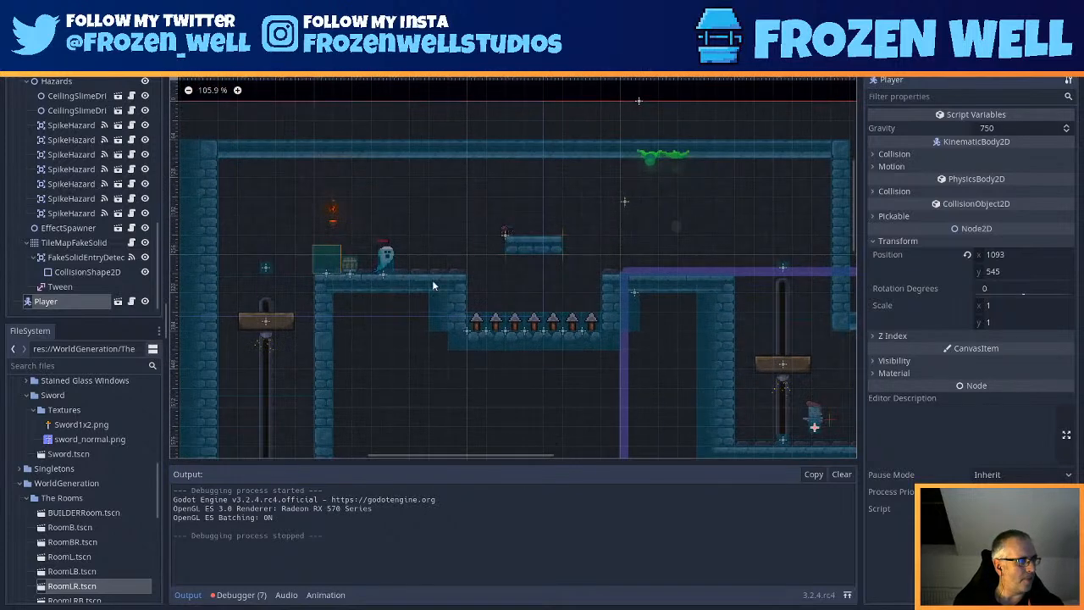
{"action": "middle_click_drag", "start_coordinate": [702, 312], "coordinate": [661, 252]}
{"action": "scroll", "coordinate": [703, 268], "scroll_direction": "down", "scroll_amount": 2}
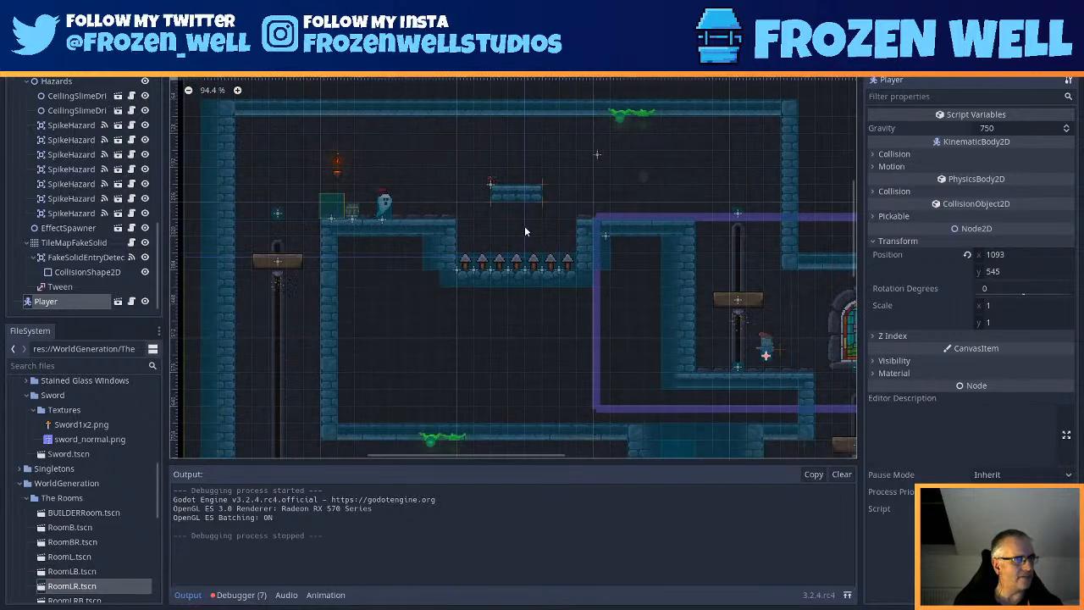
{"action": "scroll", "coordinate": [523, 234], "scroll_direction": "up", "scroll_amount": 3}
{"action": "scroll", "coordinate": [93, 154], "scroll_direction": "up", "scroll_amount": 4}
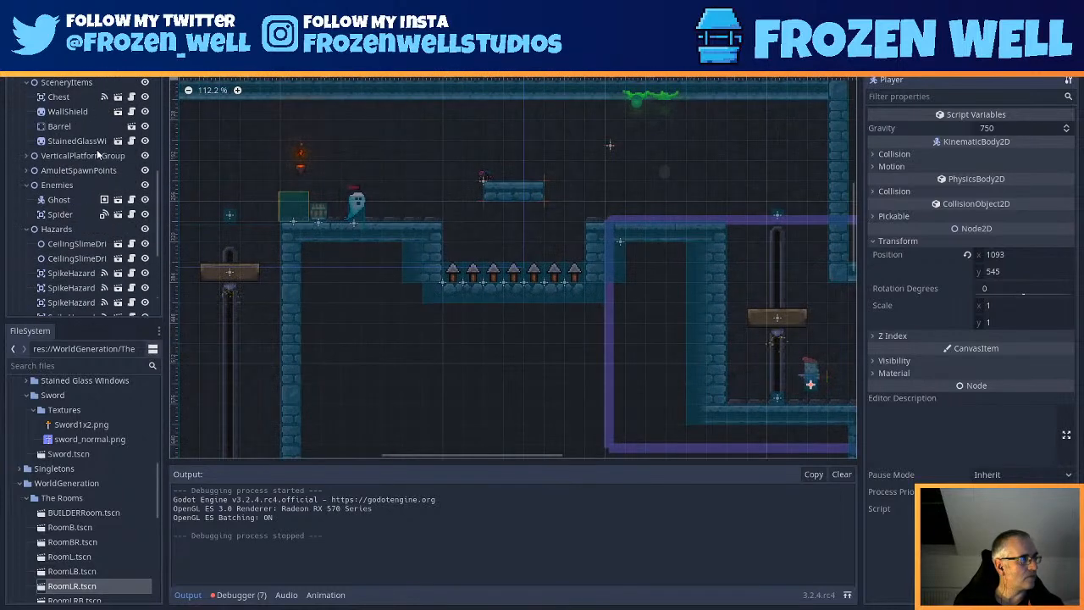
{"action": "scroll", "coordinate": [90, 140], "scroll_direction": "up", "scroll_amount": 8}
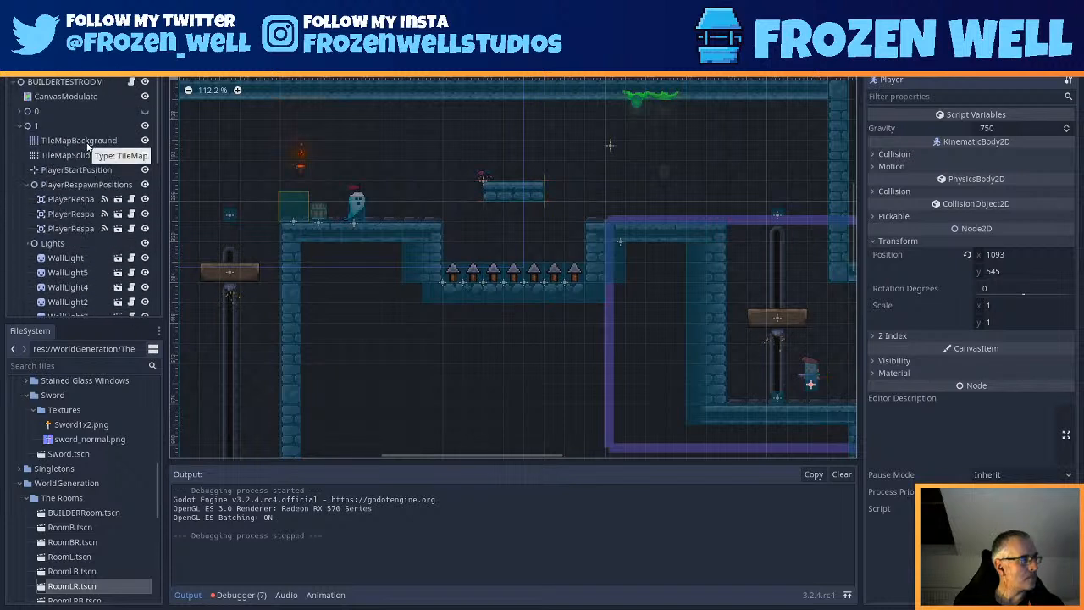
- Duplicate WallLight5 from the upper room and place the copy at (1071, 190), above the vertical platform beyond the spike pit
{"action": "left_click", "coordinate": [303, 172]}
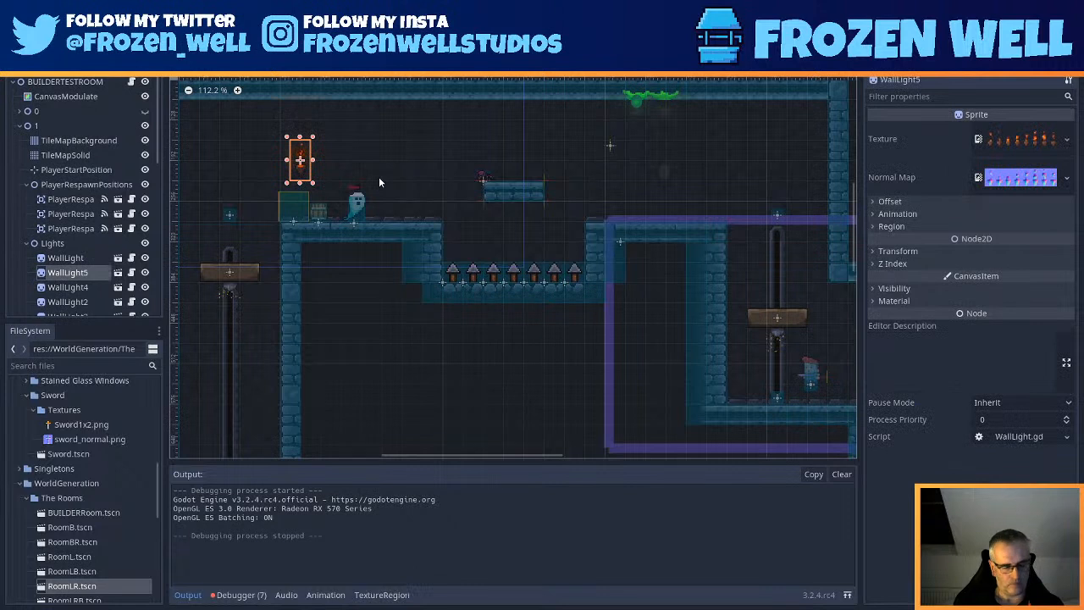
{"action": "key", "text": "ctrl+d"}
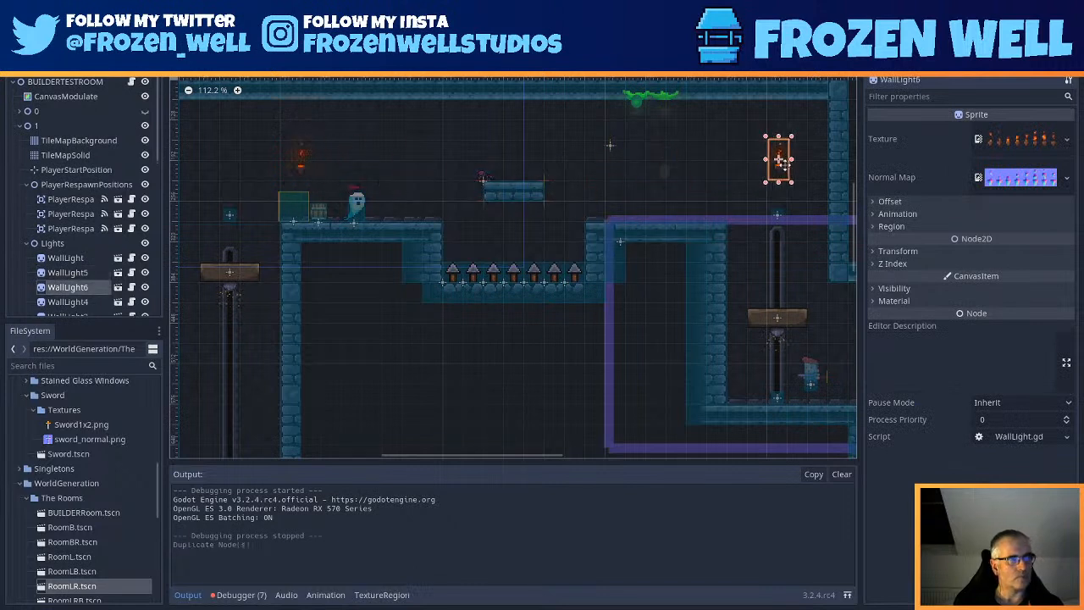
{"action": "scroll", "coordinate": [800, 160], "scroll_direction": "up", "scroll_amount": 2}
{"action": "key", "text": "Down"}
{"action": "key", "text": "Down"}
{"action": "key", "text": "Down"}
{"action": "key", "text": "Down"}
{"action": "key", "text": "Down"}
{"action": "key", "text": "Down"}
{"action": "key", "text": "Down"}
{"action": "key", "text": "Left"}
{"action": "key", "text": "Left"}
{"action": "key", "text": "Left"}
{"action": "scroll", "coordinate": [656, 193], "scroll_direction": "up", "scroll_amount": 1}
- Duplicate the wall light twice, placing the copies at (496, 160) and (752, 160) on either side of the spike pit, and save
{"action": "key", "text": "ctrl+d"}
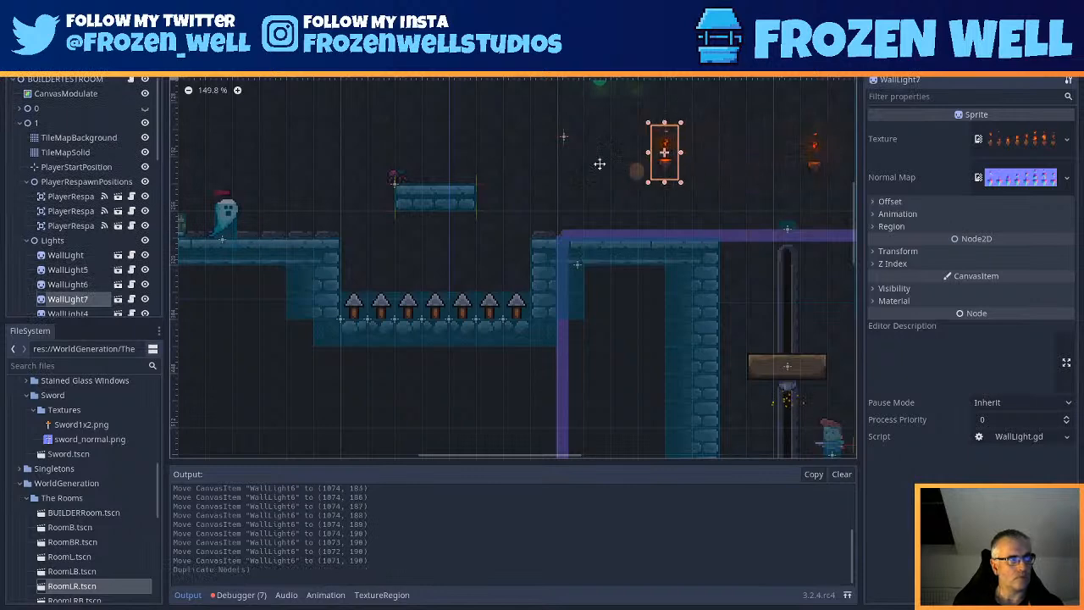
{"action": "middle_click_drag", "start_coordinate": [347, 140], "coordinate": [552, 263]}
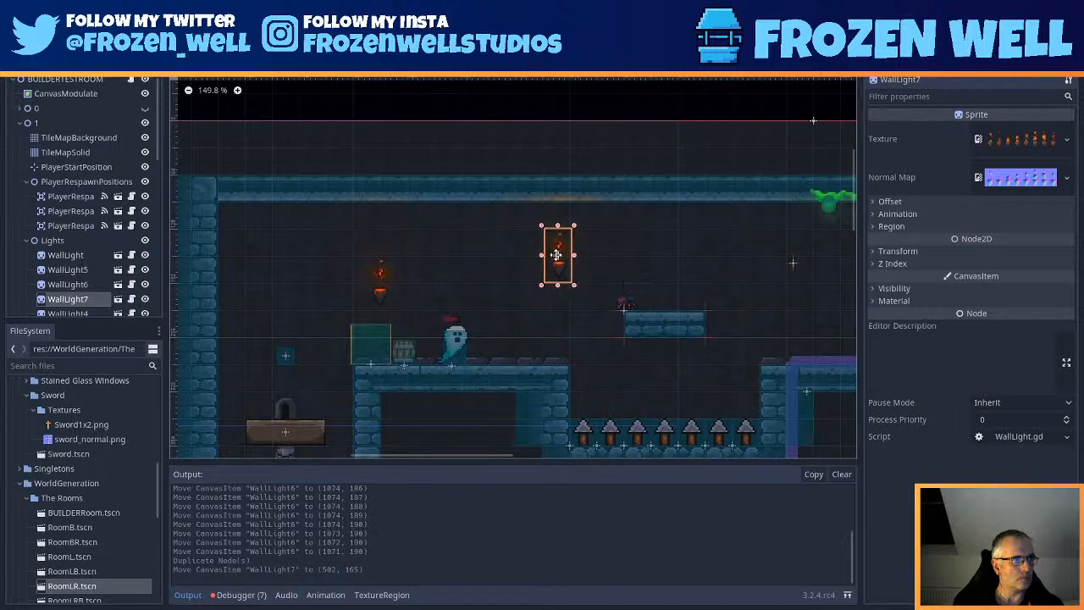
{"action": "key", "text": "ctrl+d"}
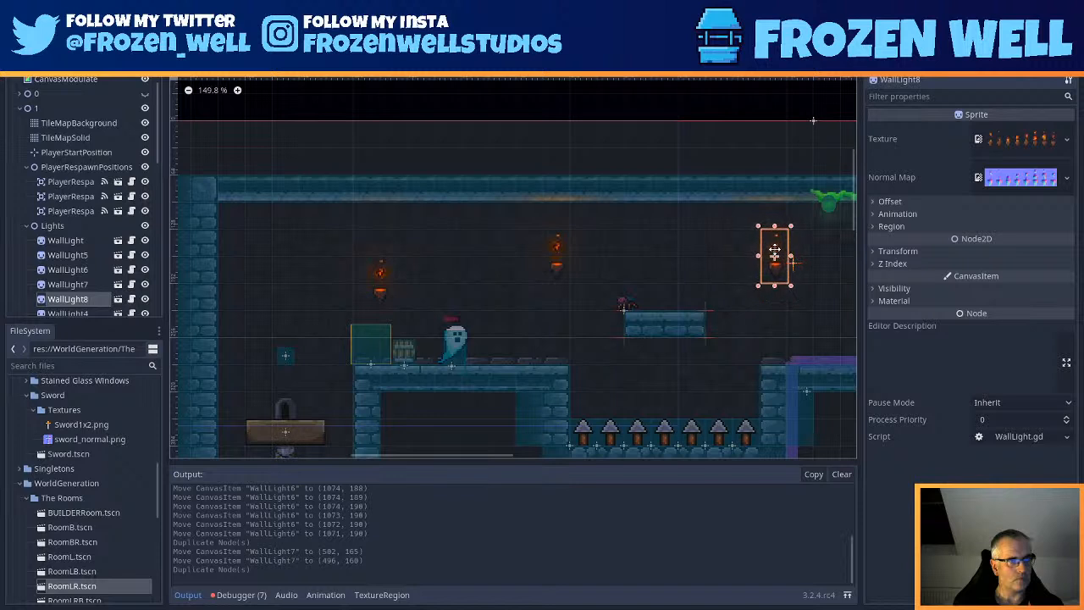
{"action": "key", "text": "ctrl+s"}
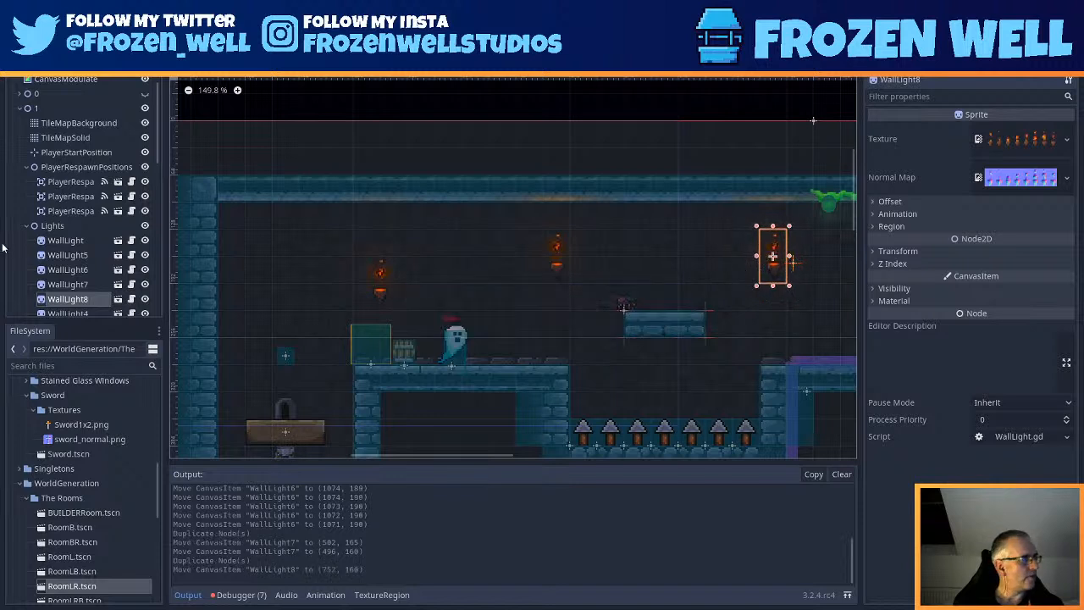
- Instance the Sword scene as a child of SceneryItems
{"action": "scroll", "coordinate": [70, 242], "scroll_direction": "down", "scroll_amount": 5}
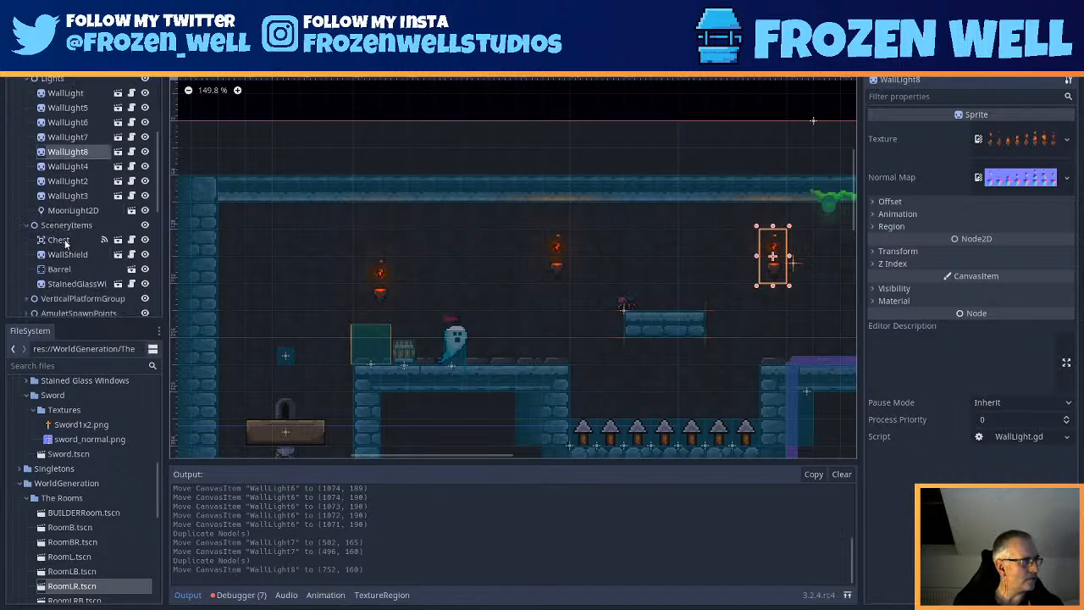
{"action": "left_click", "coordinate": [62, 226]}
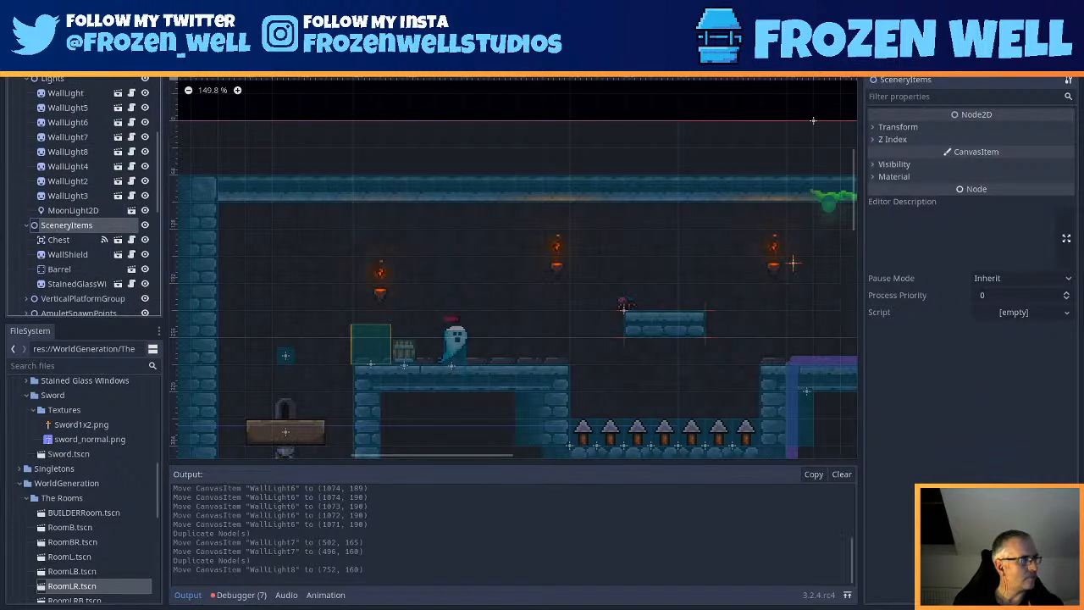
{"action": "key", "text": "ctrl+shift+a"}
{"action": "type", "text": "sword"}
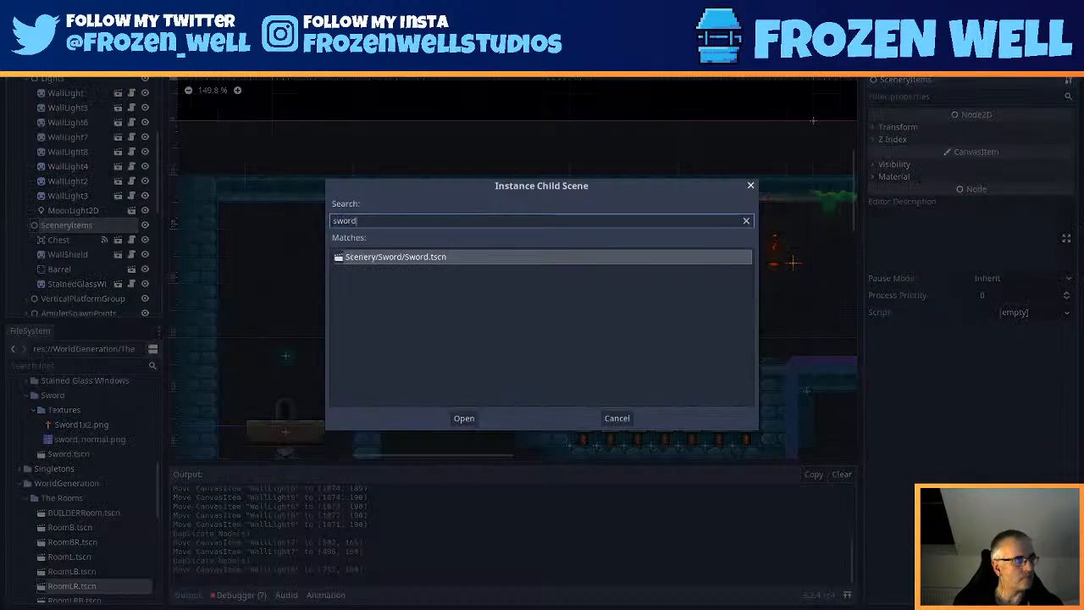
{"action": "double_click", "coordinate": [390, 257]}
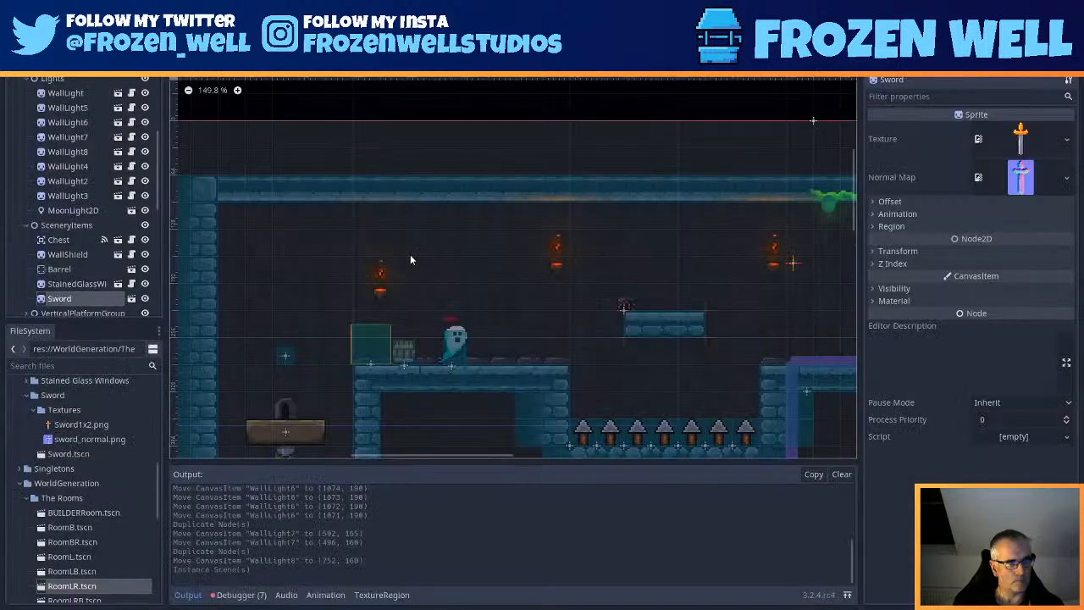
{"action": "middle_click_drag", "start_coordinate": [326, 235], "coordinate": [574, 298]}
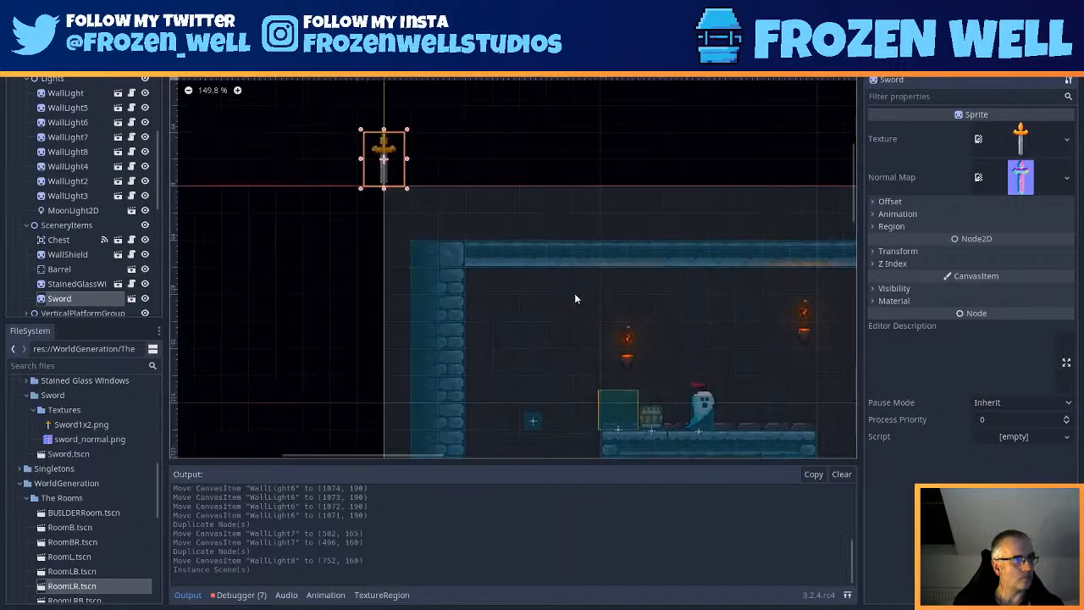
- Move the sword to (614, 175) on the wall above the floating platform, between the two torches
{"action": "left_click_drag", "start_coordinate": [393, 159], "coordinate": [748, 310]}
{"action": "left_click", "coordinate": [383, 159]}
{"action": "left_click_drag", "start_coordinate": [676, 270], "coordinate": [700, 322]}
{"action": "middle_click_drag", "start_coordinate": [723, 337], "coordinate": [511, 203]}
{"action": "left_click_drag", "start_coordinate": [535, 212], "coordinate": [806, 190]}
{"action": "scroll", "coordinate": [510, 213], "scroll_direction": "up", "scroll_amount": 8}
{"action": "middle_click_drag", "start_coordinate": [772, 277], "coordinate": [522, 321]}
{"action": "left_click_drag", "start_coordinate": [552, 253], "coordinate": [586, 226]}
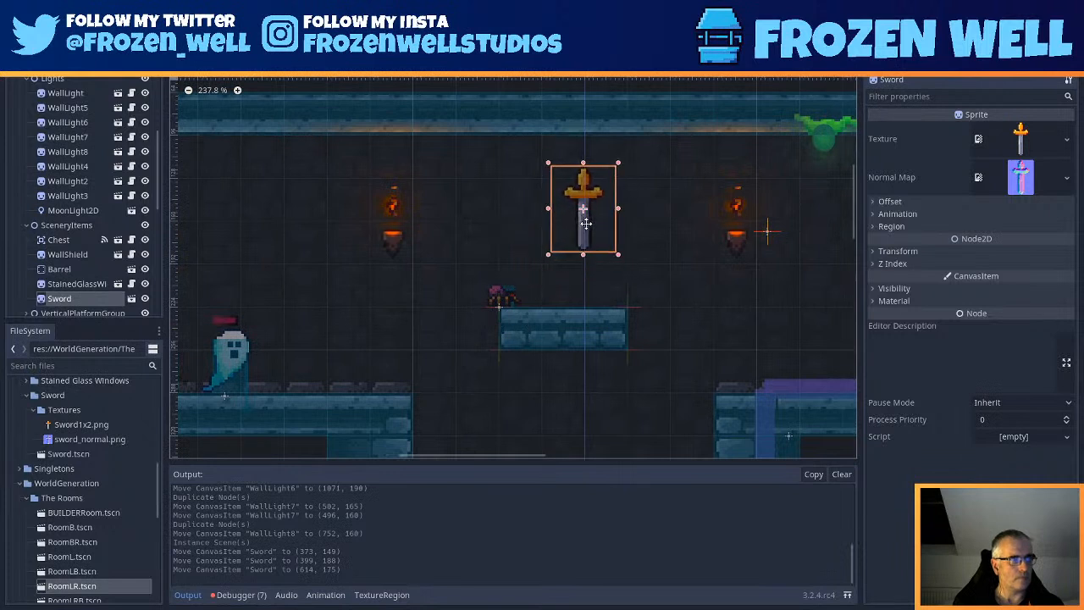
- Move the sword to (714, 175), close to the WallLight8 torch, and undo the accidental move of that torch
{"action": "left_click_drag", "start_coordinate": [587, 223], "coordinate": [689, 260]}
{"action": "scroll", "coordinate": [727, 238], "scroll_direction": "up", "scroll_amount": 6}
{"action": "left_click_drag", "start_coordinate": [591, 298], "coordinate": [629, 315]}
{"action": "key", "text": "ctrl+z"}
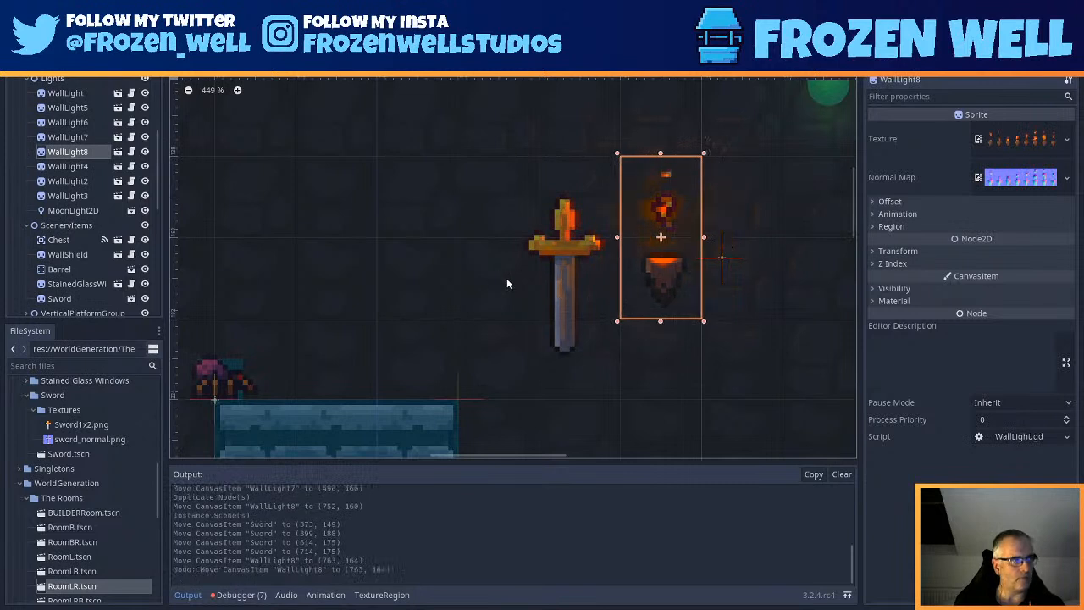
- Move the sword to (627, 151) on the wall above the floating platform, roughly midway between the two torches
{"action": "left_click", "coordinate": [537, 250]}
{"action": "left_click_drag", "start_coordinate": [541, 258], "coordinate": [362, 202]}
{"action": "key", "text": "ctrl+z"}
{"action": "middle_click_drag", "start_coordinate": [632, 201], "coordinate": [765, 249]}
{"action": "scroll", "coordinate": [765, 248], "scroll_direction": "down", "scroll_amount": 4}
{"action": "left_click_drag", "start_coordinate": [574, 253], "coordinate": [536, 238]}
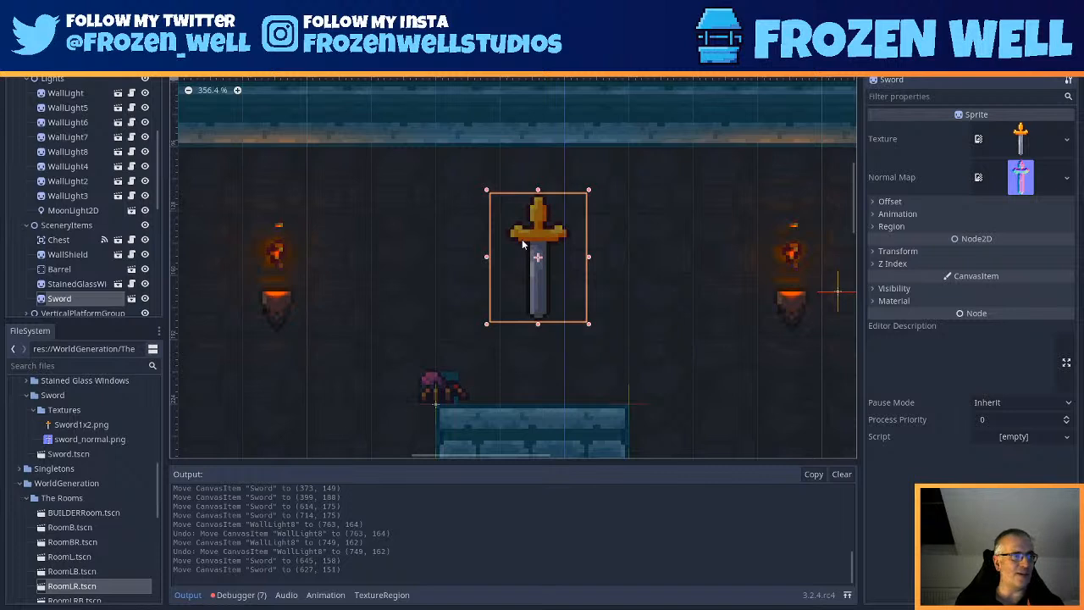
- Nudge the sword up and left to (624, 146) and save the scene
{"action": "key", "text": "Up"}
{"action": "key", "text": "Up"}
{"action": "key", "text": "Up"}
{"action": "key", "text": "Left"}
{"action": "key", "text": "Left"}
{"action": "key", "text": "Left"}
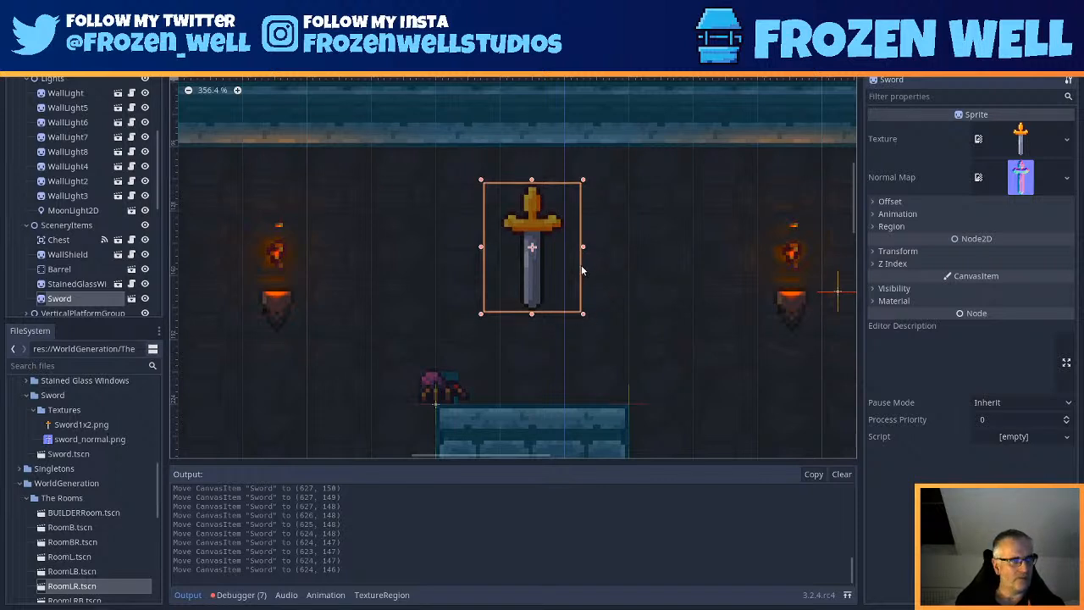
{"action": "key", "text": "ctrl+s"}
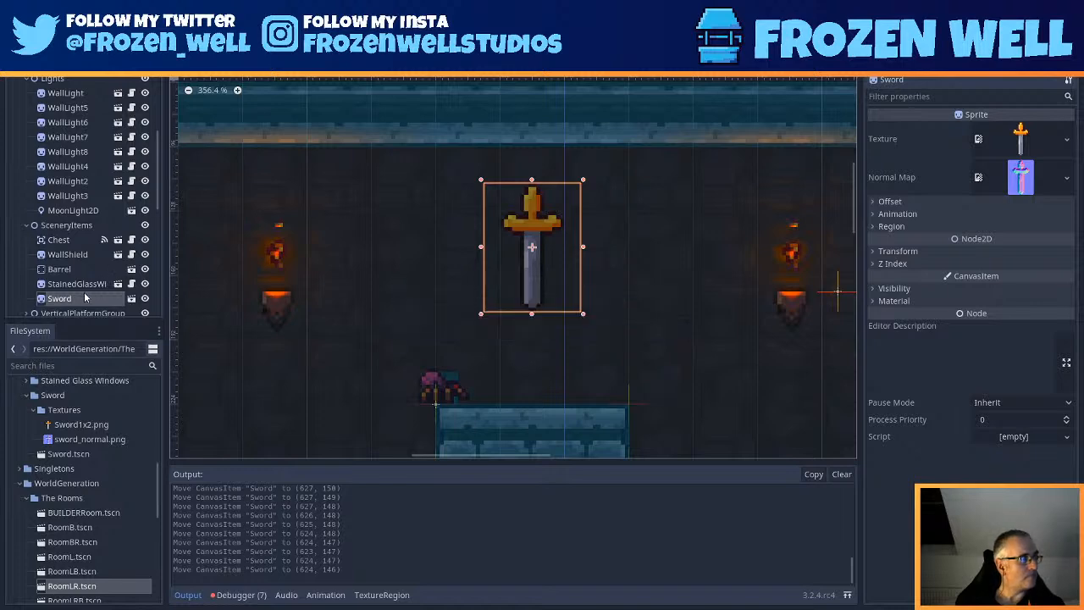
- Duplicate the WallShield node under SceneryItems
{"action": "scroll", "coordinate": [76, 280], "scroll_direction": "down", "scroll_amount": 2}
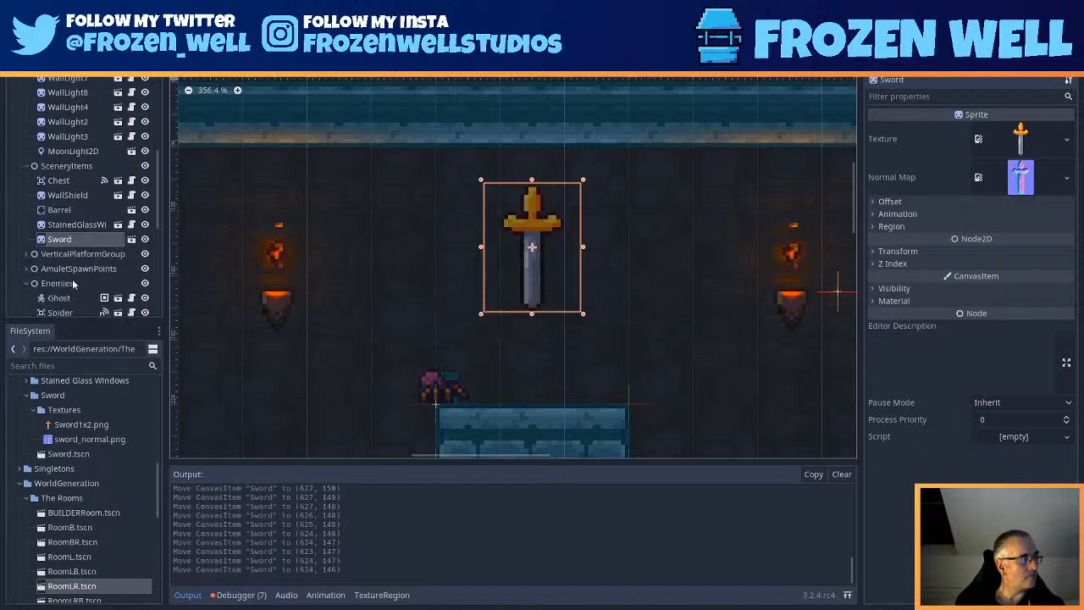
{"action": "left_click", "coordinate": [61, 196]}
{"action": "right_click", "coordinate": [63, 195]}
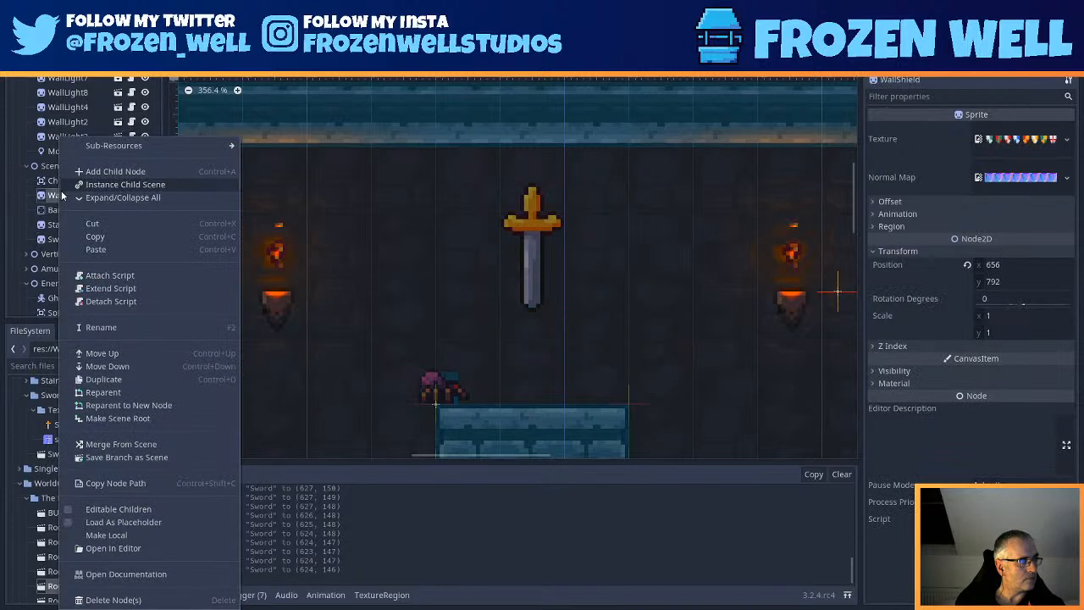
{"action": "left_click", "coordinate": [104, 380]}
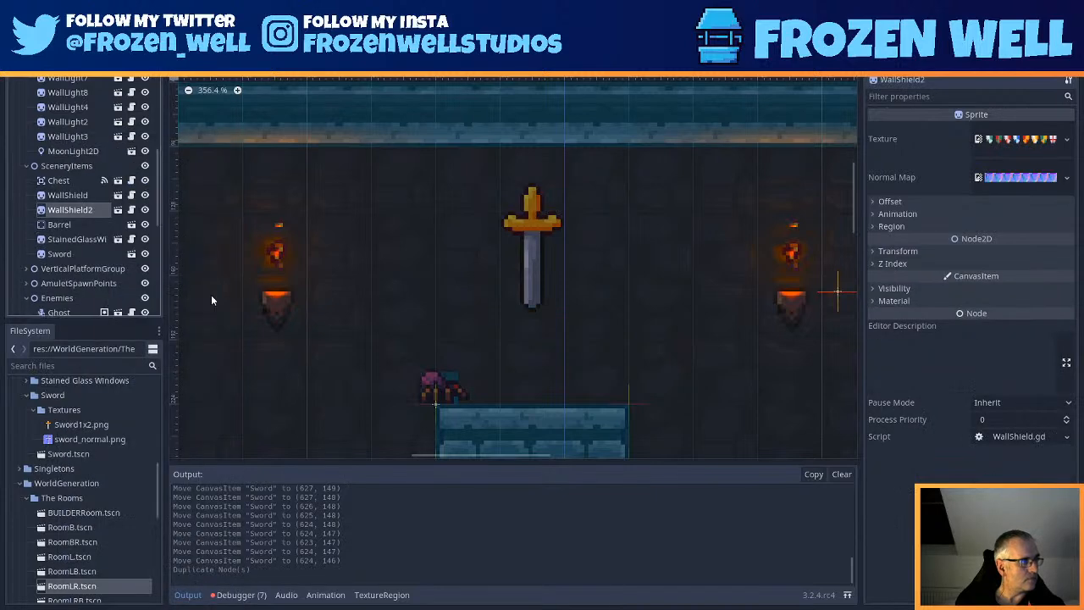
- Move the copied shield up to (547, 158) between the torch and the sword, with WallLight7 shifted to (461, 164)
{"action": "scroll", "coordinate": [429, 307], "scroll_direction": "down", "scroll_amount": 3}
{"action": "scroll", "coordinate": [616, 333], "scroll_direction": "down", "scroll_amount": 1}
{"action": "middle_click_drag", "start_coordinate": [666, 243], "coordinate": [707, 104]}
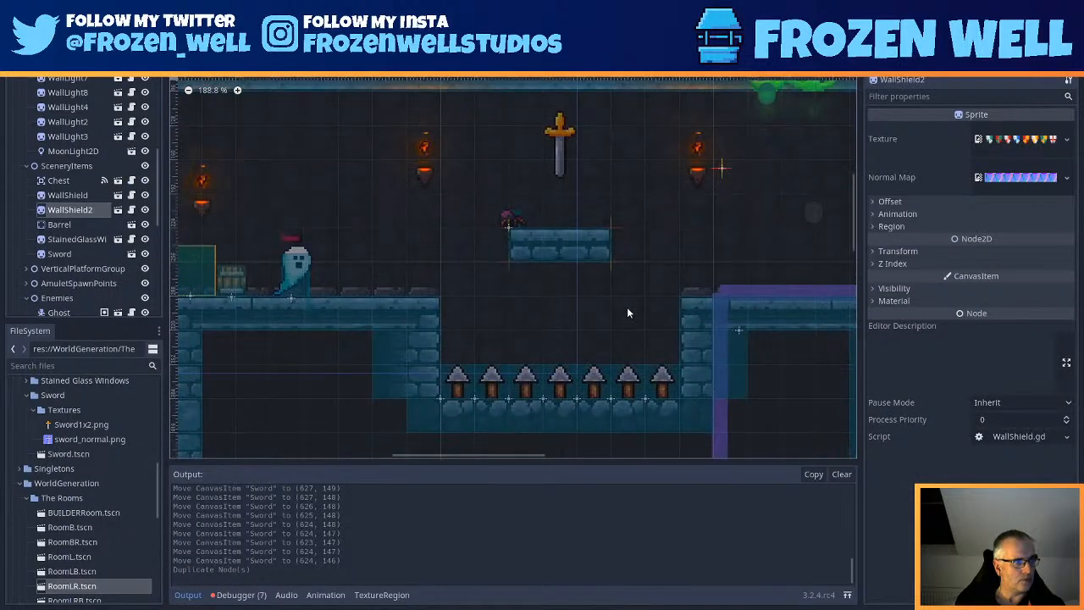
{"action": "middle_click_drag", "start_coordinate": [627, 312], "coordinate": [651, 200]}
{"action": "scroll", "coordinate": [616, 274], "scroll_direction": "down", "scroll_amount": 6}
{"action": "scroll", "coordinate": [664, 365], "scroll_direction": "down", "scroll_amount": 1}
{"action": "middle_click_drag", "start_coordinate": [664, 367], "coordinate": [667, 272]}
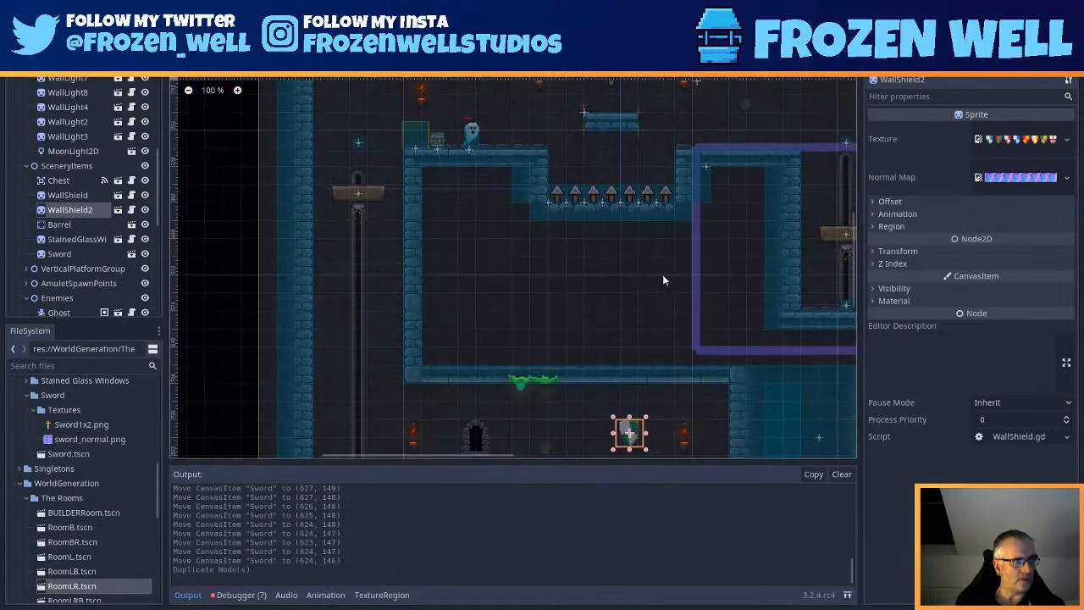
{"action": "left_click_drag", "start_coordinate": [628, 431], "coordinate": [624, 156]}
{"action": "middle_click_drag", "start_coordinate": [737, 203], "coordinate": [750, 402]}
{"action": "left_click_drag", "start_coordinate": [645, 365], "coordinate": [583, 285]}
{"action": "scroll", "coordinate": [577, 276], "scroll_direction": "up", "scroll_amount": 1}
{"action": "scroll", "coordinate": [578, 276], "scroll_direction": "up", "scroll_amount": 5}
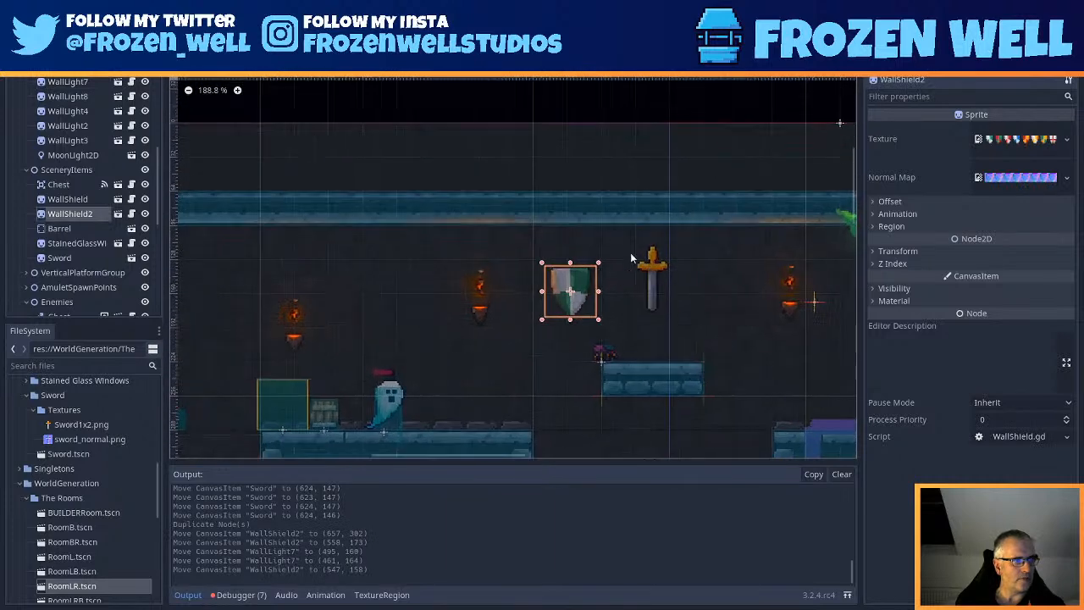
- Nudge the copied shield up and left to (545, 153) to line it up with the sword
{"action": "key", "text": "Up"}
{"action": "key", "text": "Up"}
{"action": "key", "text": "Up"}
{"action": "key", "text": "Up"}
{"action": "key", "text": "Up"}
{"action": "key", "text": "Left"}
{"action": "key", "text": "Left"}
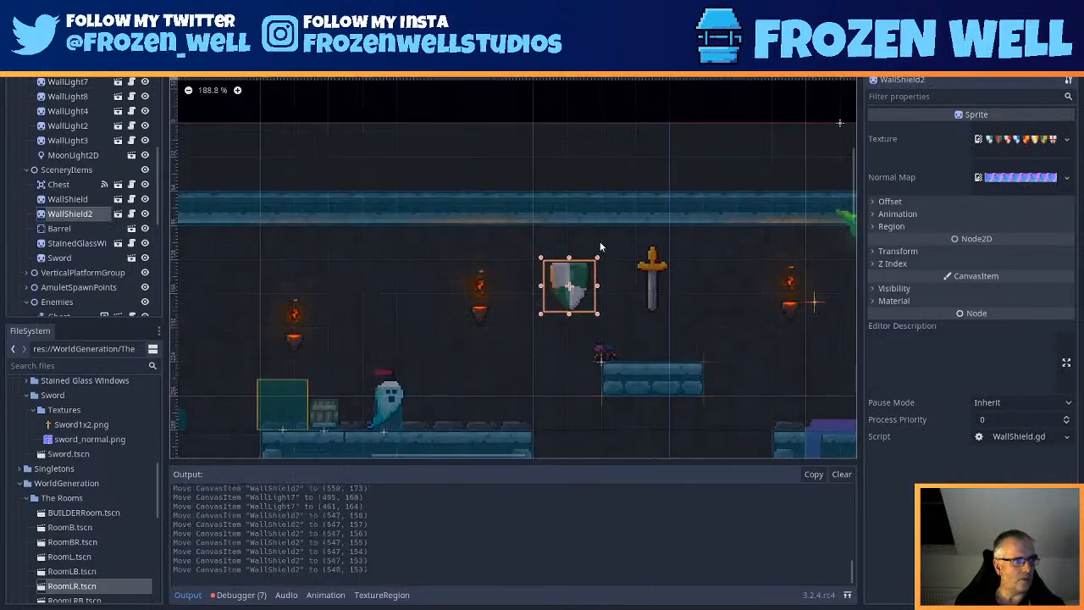
{"action": "scroll", "coordinate": [617, 250], "scroll_direction": "up", "scroll_amount": 3}
{"action": "scroll", "coordinate": [616, 249], "scroll_direction": "up", "scroll_amount": 1}
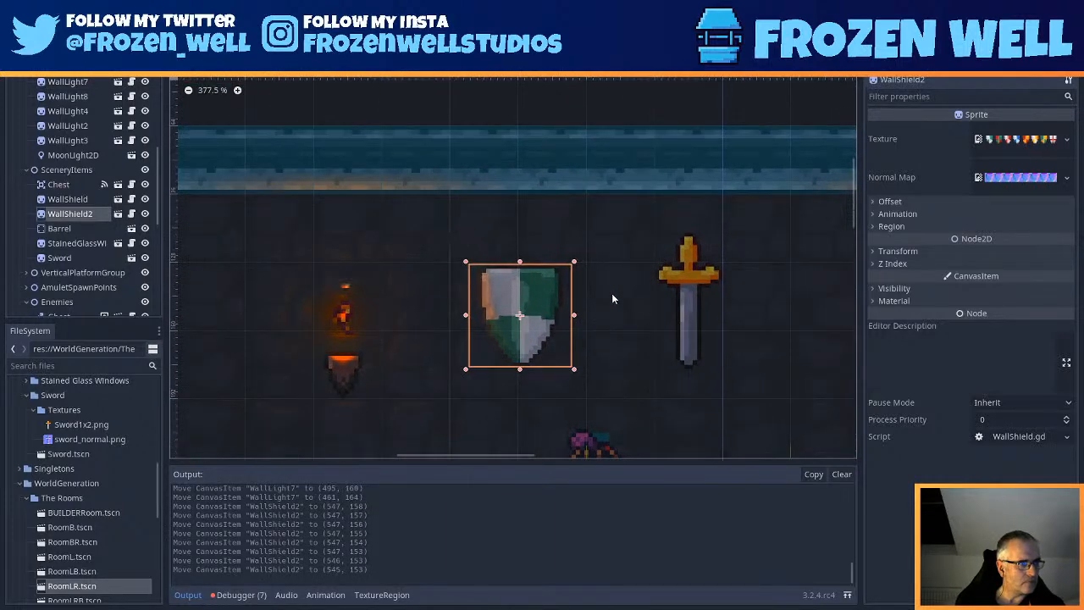
- Duplicate the shield and place the copy at (704, 153) on the other side of the sword
{"action": "key", "text": "ctrl+d"}
{"action": "left_click_drag", "start_coordinate": [542, 311], "coordinate": [762, 309]}
{"action": "middle_click_drag", "start_coordinate": [776, 315], "coordinate": [416, 284]}
{"action": "left_click_drag", "start_coordinate": [417, 285], "coordinate": [513, 278]}
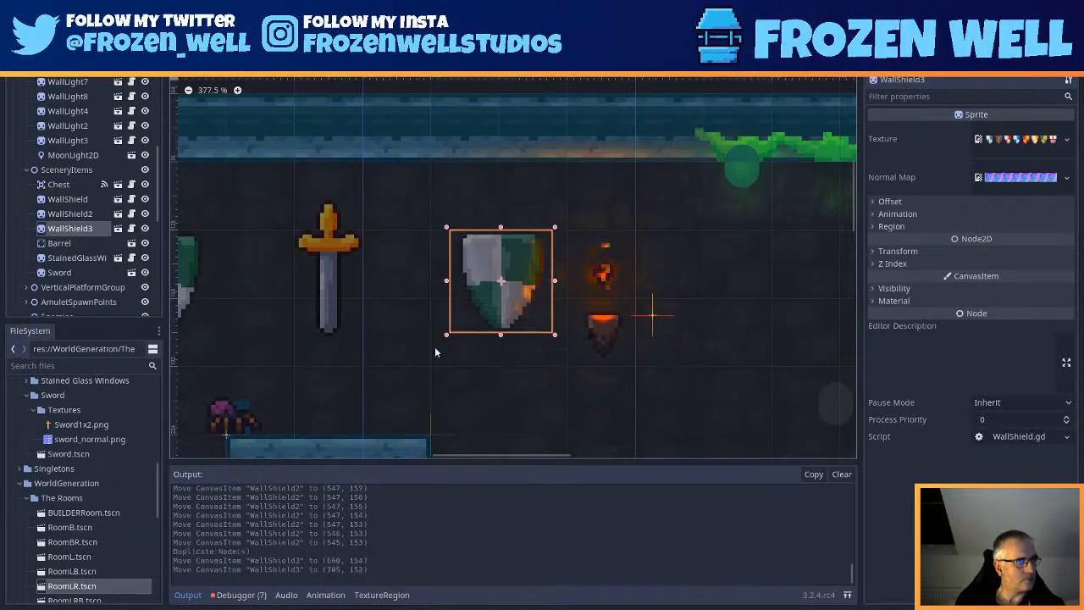
{"action": "middle_click_drag", "start_coordinate": [422, 349], "coordinate": [461, 347]}
{"action": "key", "text": "Left"}
{"action": "key", "text": "Down"}
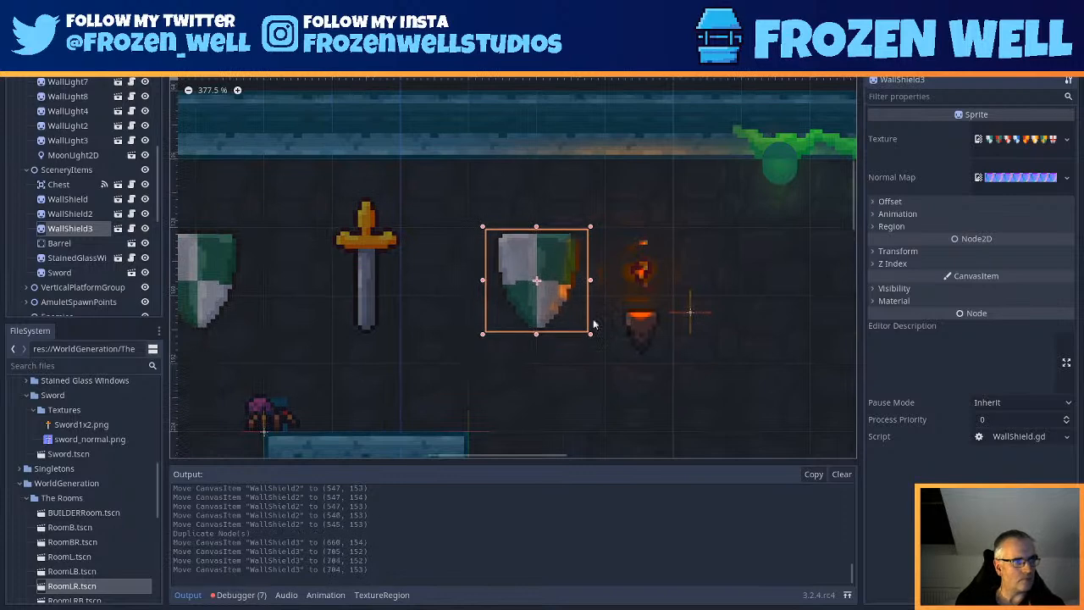
- Move the WallLight8 torch away from the second shield to (784, 160) and SpawnPoint1 to (792, 222)
{"action": "left_click", "coordinate": [635, 332]}
{"action": "scroll", "coordinate": [477, 323], "scroll_direction": "down", "scroll_amount": 3}
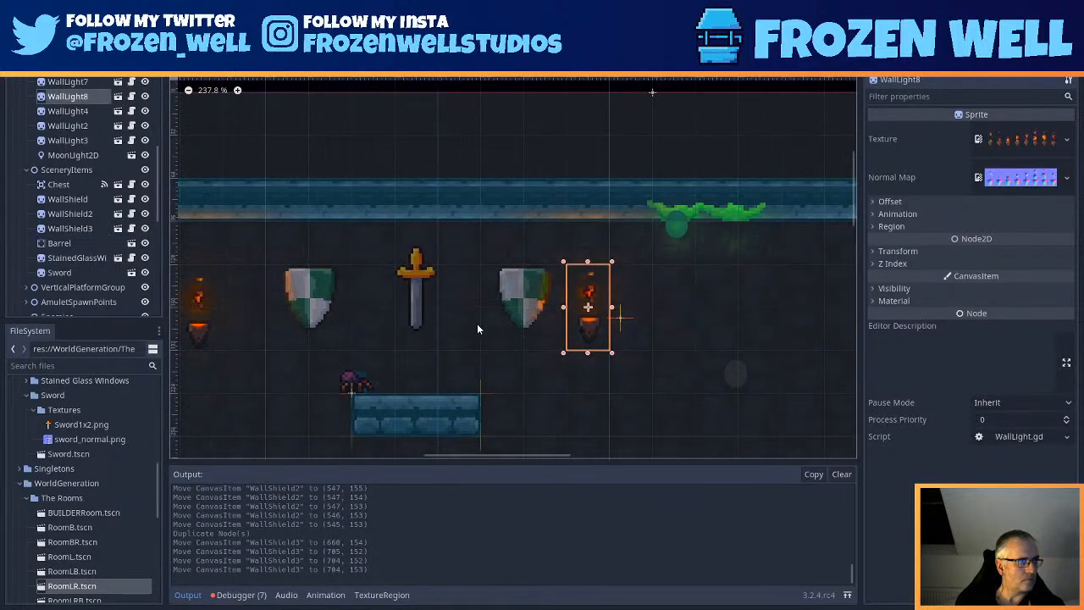
{"action": "left_click_drag", "start_coordinate": [602, 333], "coordinate": [648, 391]}
{"action": "left_click", "coordinate": [619, 321]}
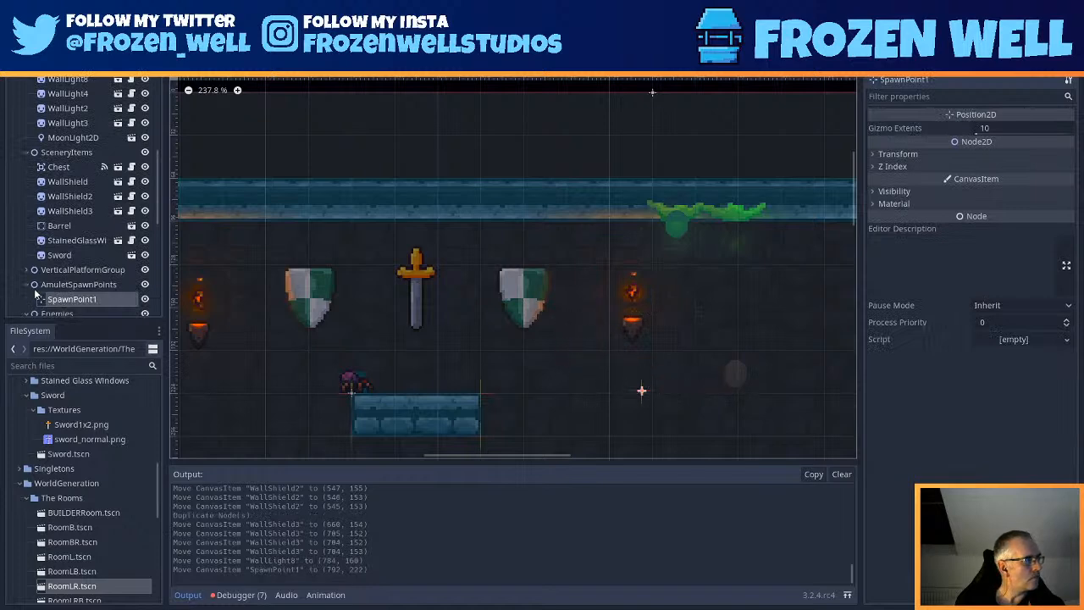
- Move the amulet SpawnPoint1 to (624, 202), just above the floating platform and below the sword
{"action": "scroll", "coordinate": [616, 357], "scroll_direction": "down", "scroll_amount": 1}
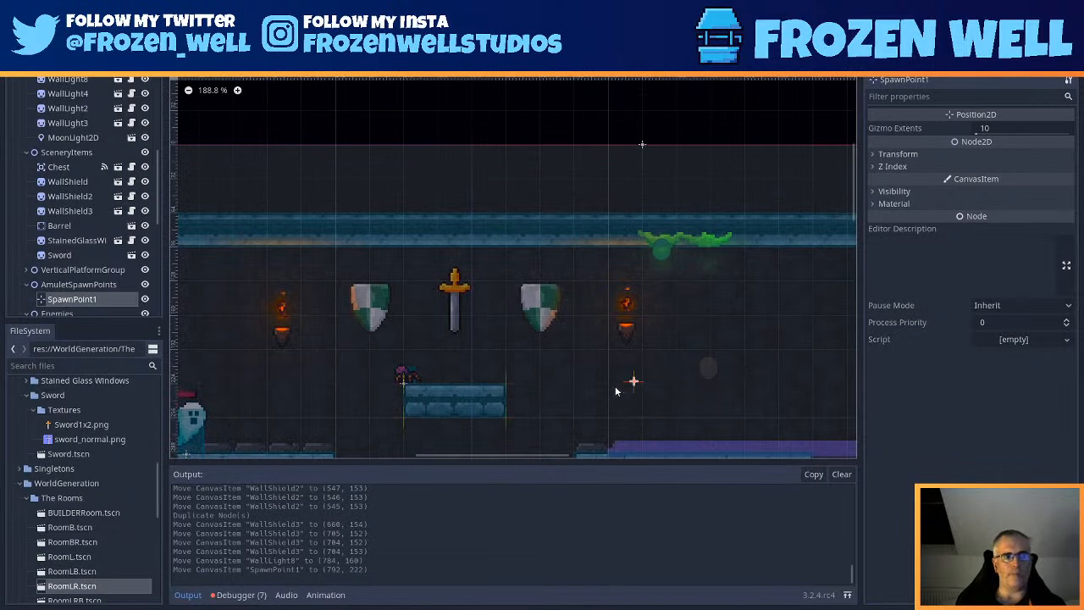
{"action": "scroll", "coordinate": [65, 254], "scroll_direction": "down", "scroll_amount": 3}
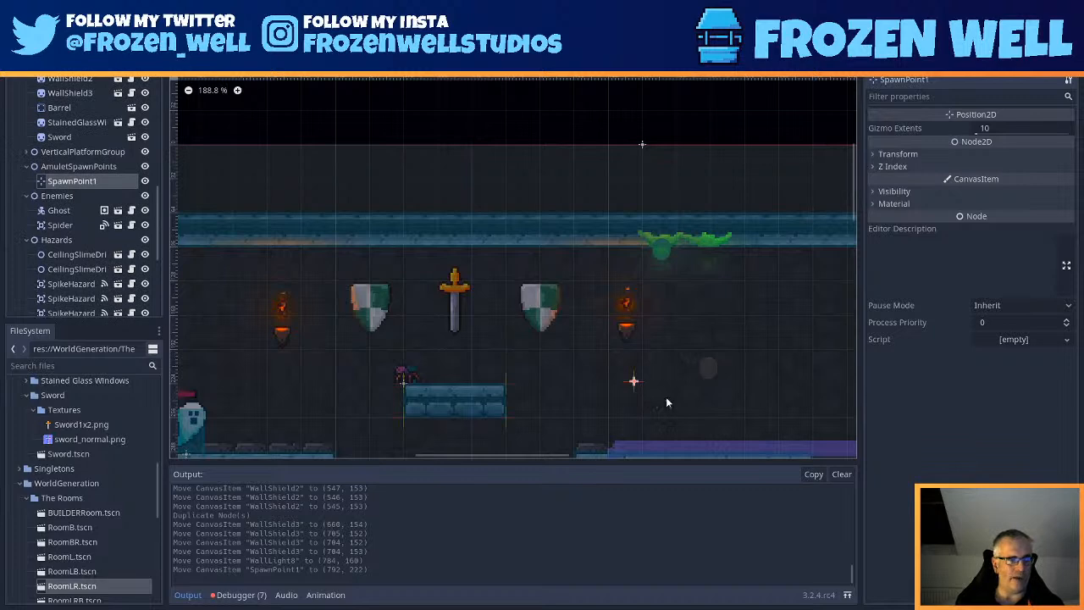
{"action": "scroll", "coordinate": [787, 420], "scroll_direction": "down", "scroll_amount": 5}
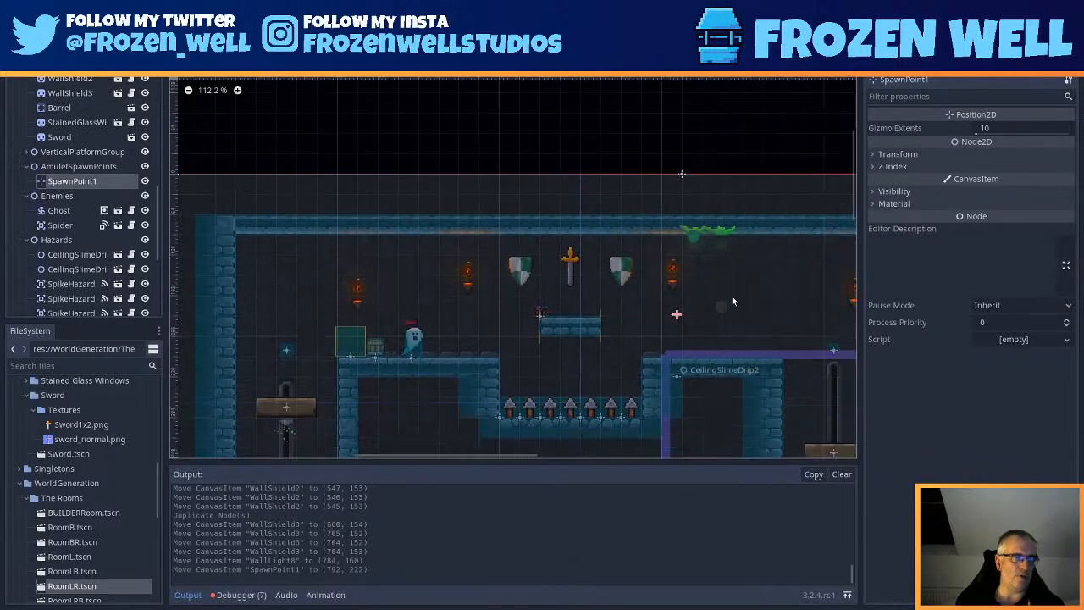
{"action": "scroll", "coordinate": [717, 304], "scroll_direction": "down", "scroll_amount": 1}
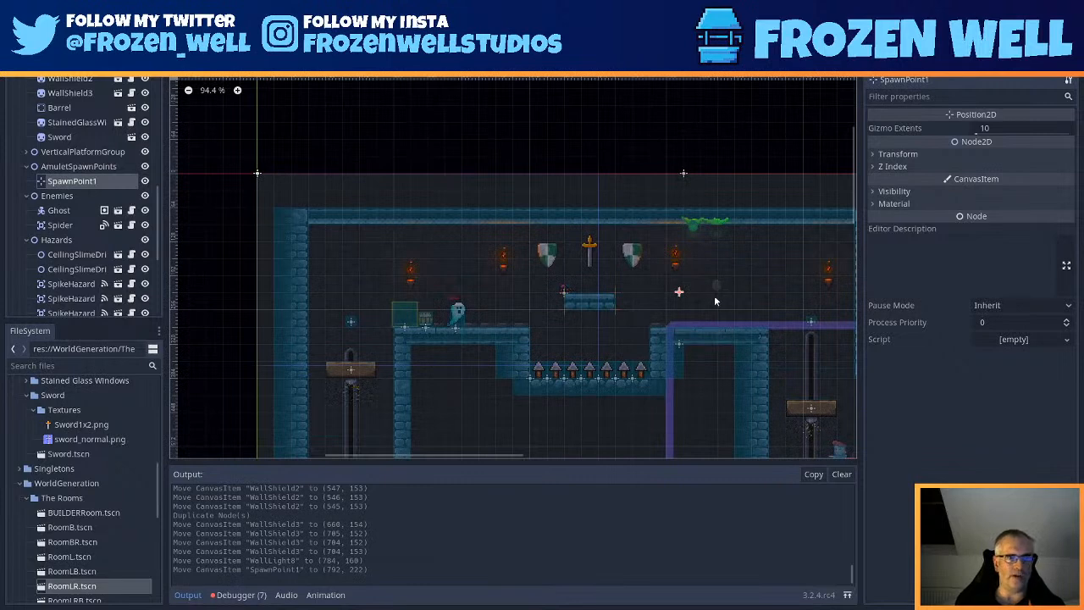
{"action": "mouse_move", "coordinate": [684, 294]}
{"action": "left_mouse_down"}
{"action": "mouse_move", "coordinate": [708, 333]}
{"action": "mouse_move", "coordinate": [574, 333]}
{"action": "mouse_move", "coordinate": [589, 280]}
{"action": "left_mouse_up"}
{"action": "scroll", "coordinate": [599, 378], "scroll_direction": "down", "scroll_amount": 2}
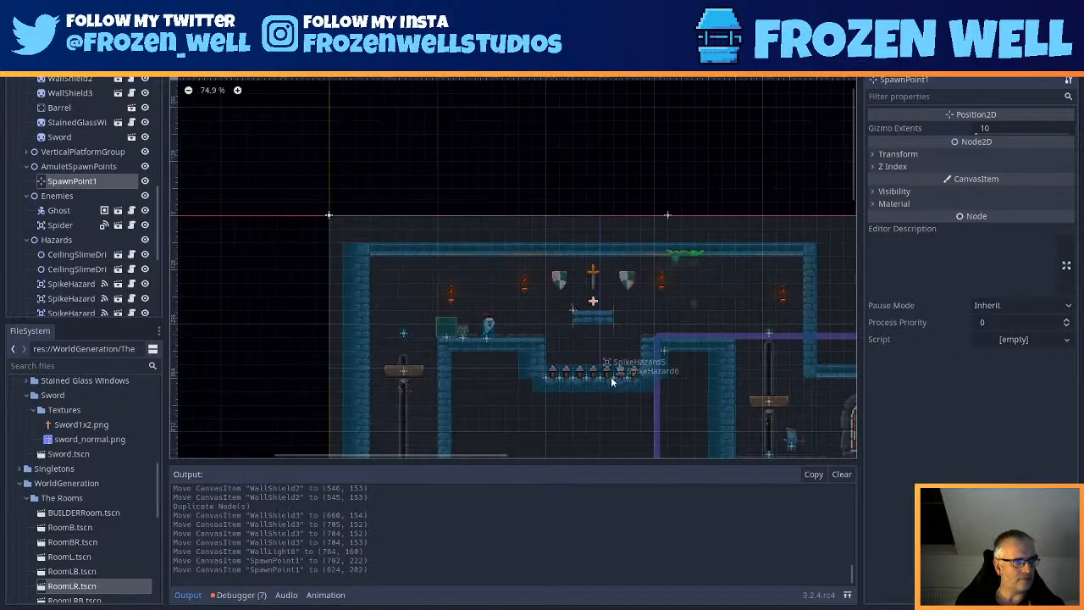
- Delete the StainedGlassWindow node from the room and save the scene
{"action": "middle_click_drag", "start_coordinate": [611, 377], "coordinate": [589, 273]}
{"action": "middle_click_drag", "start_coordinate": [858, 407], "coordinate": [625, 288]}
{"action": "left_click", "coordinate": [625, 288]}
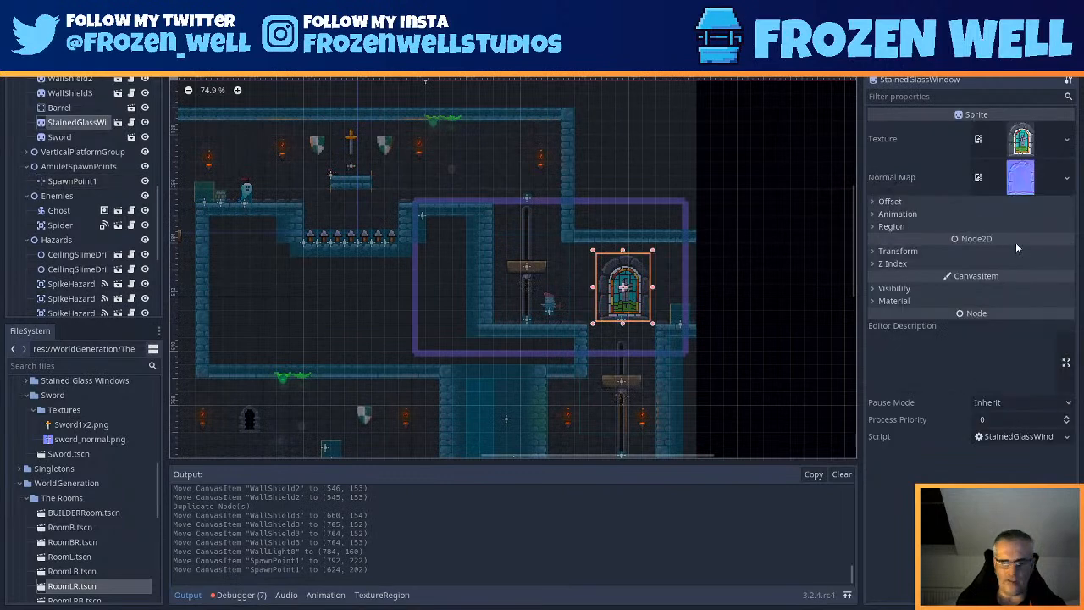
{"action": "key", "text": "Delete"}
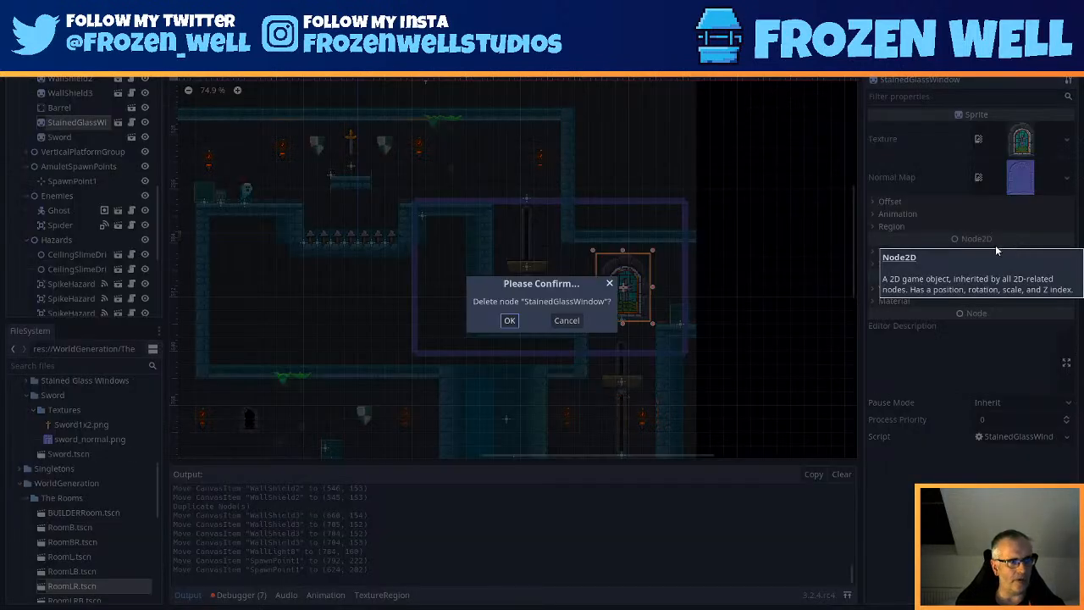
{"action": "left_click", "coordinate": [510, 319]}
{"action": "scroll", "coordinate": [606, 314], "scroll_direction": "down", "scroll_amount": 1}
{"action": "key", "text": "ctrl+s"}
- Move the Player to (1032, 382) above the vertical moving platform and save the scene
{"action": "scroll", "coordinate": [514, 307], "scroll_direction": "up", "scroll_amount": 2}
{"action": "middle_click_drag", "start_coordinate": [501, 348], "coordinate": [590, 503]}
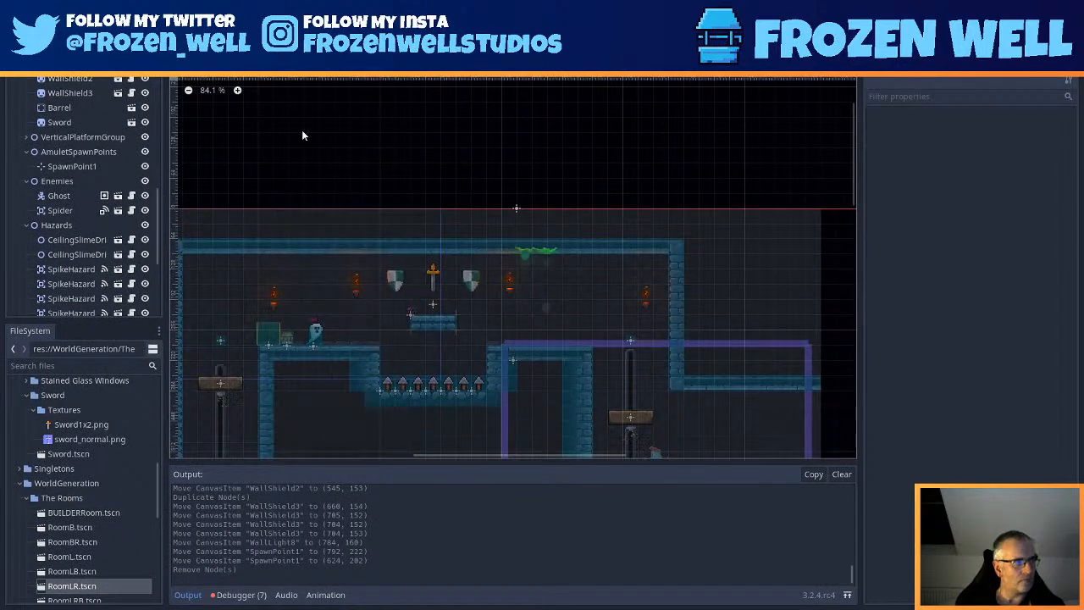
{"action": "left_click_drag", "start_coordinate": [667, 451], "coordinate": [637, 389]}
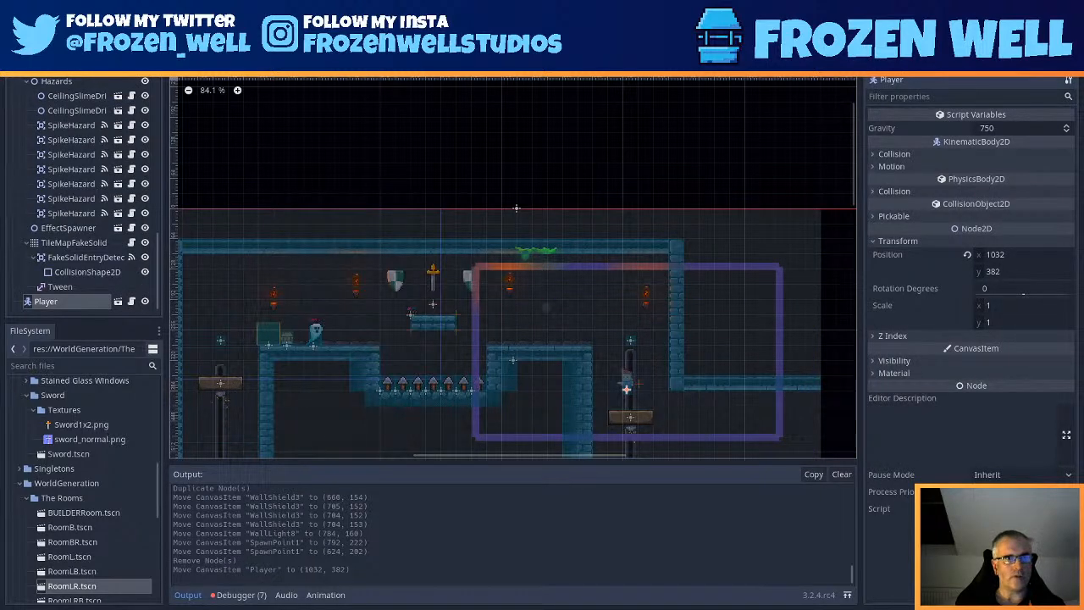
{"action": "key", "text": "ctrl+s"}
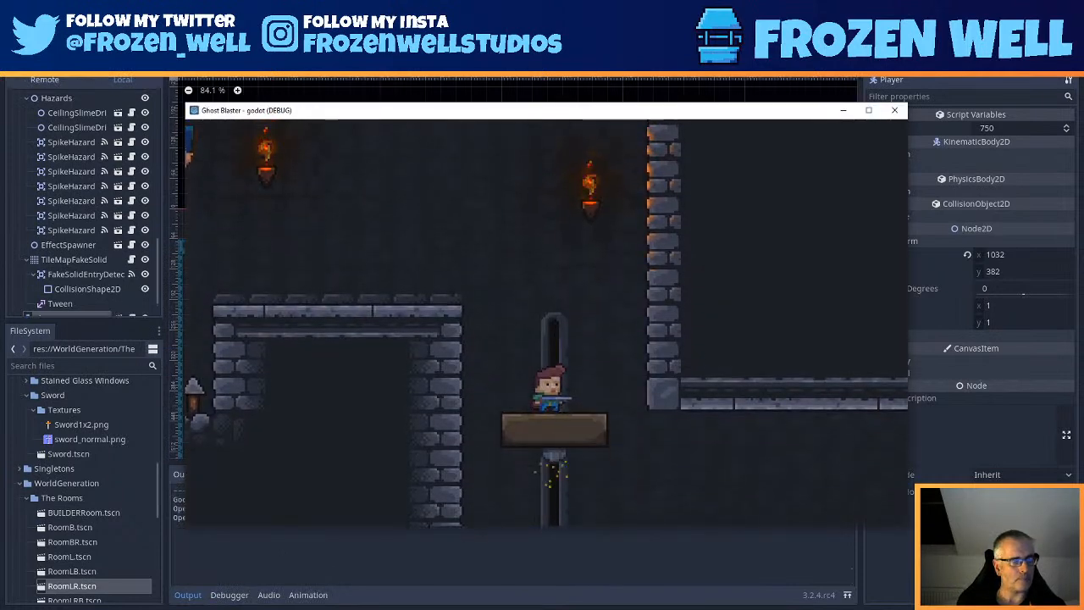
- Playtest the room from the moving platform to the spike pit ledge, checking the shields, sword, torches and slime drip, and close the game
{"action": "key", "text": "Left"}
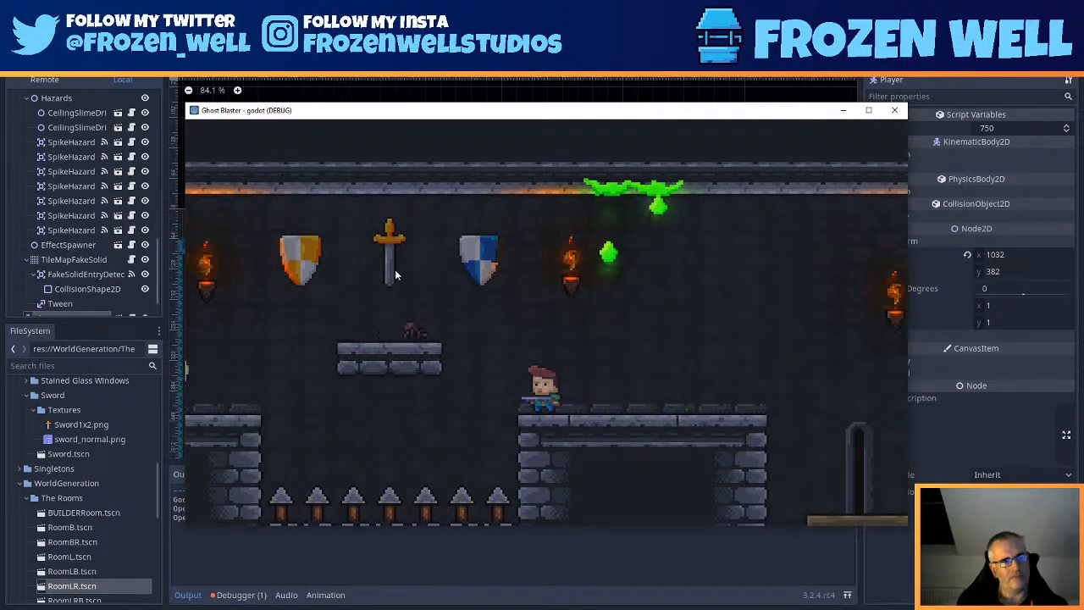
{"action": "key", "text": "d"}
{"action": "key", "text": "d"}
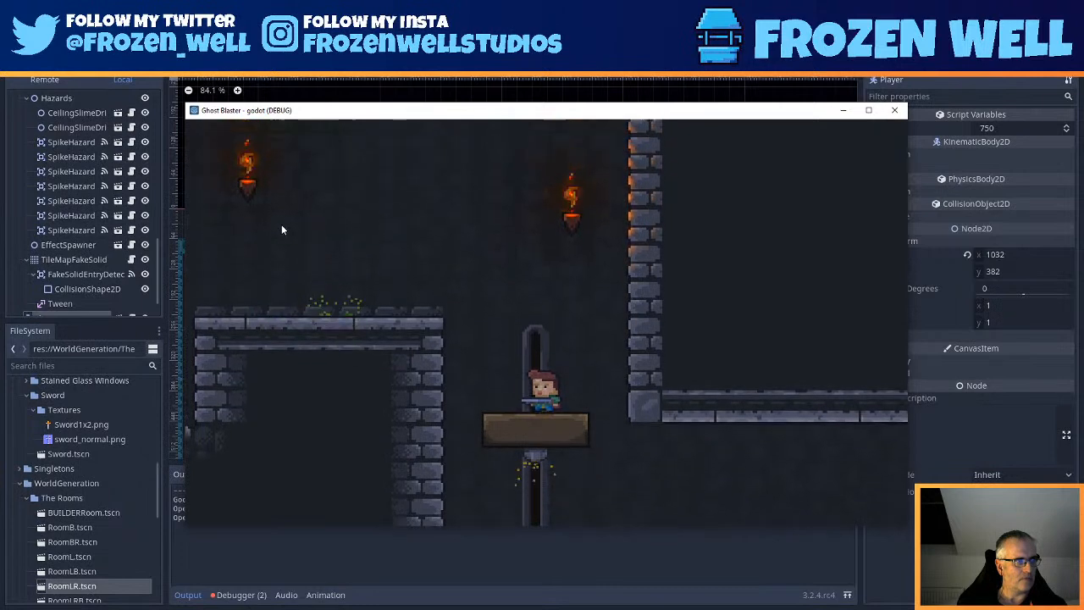
{"action": "key", "text": "space"}
{"action": "key", "text": "a"}
{"action": "key", "text": "a"}
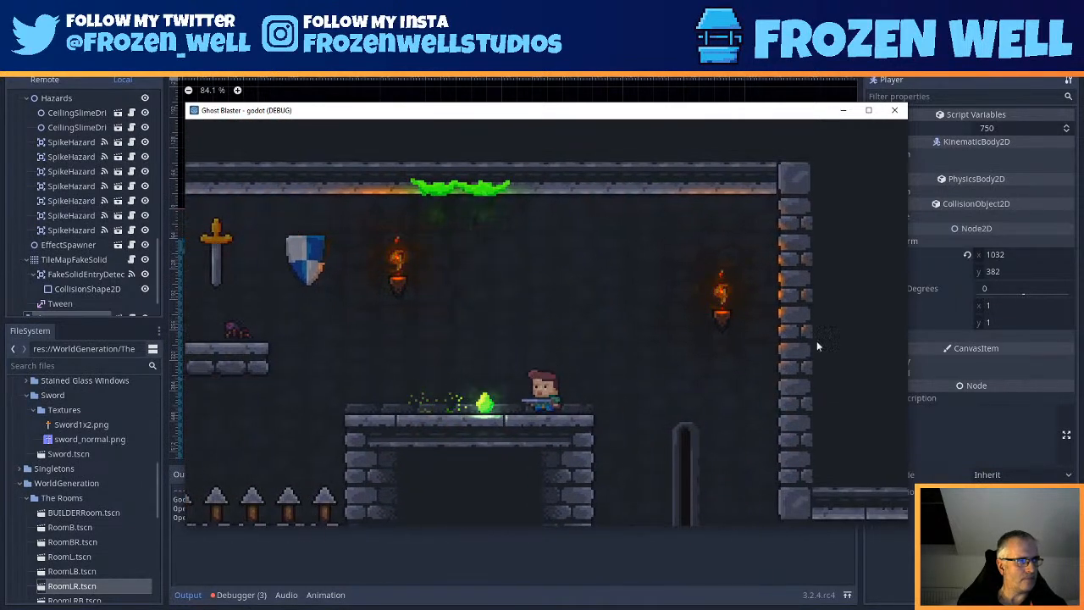
{"action": "left_click", "coordinate": [893, 113]}
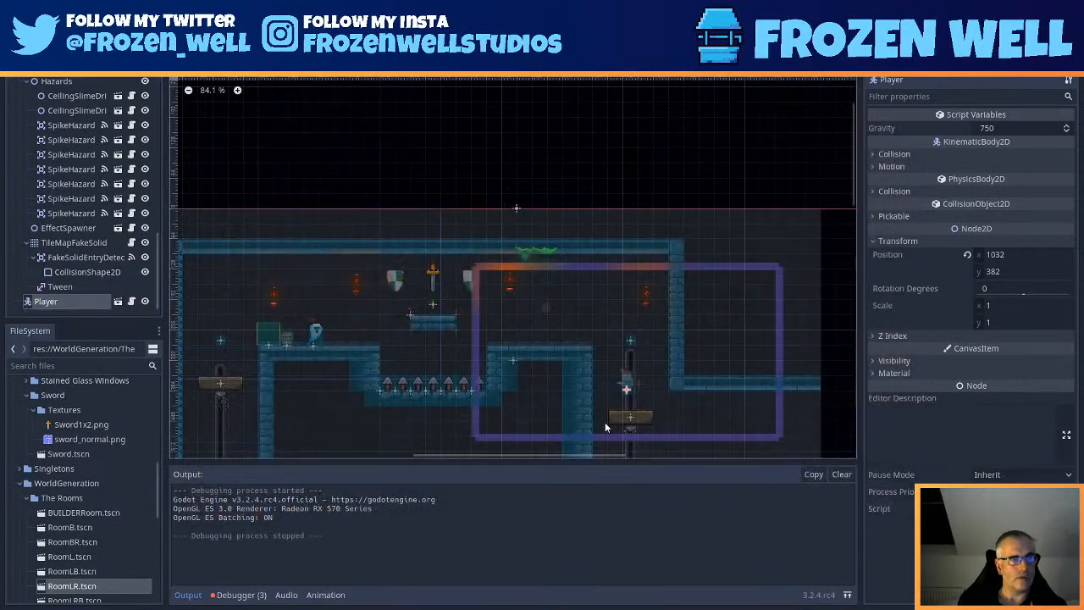
- Shift WallLight6 to (1071, 191), duplicate it, and place the copy at (1341, 473) near the passage's outer end
{"action": "scroll", "coordinate": [601, 389], "scroll_direction": "down", "scroll_amount": 2}
{"action": "scroll", "coordinate": [567, 271], "scroll_direction": "up", "scroll_amount": 1}
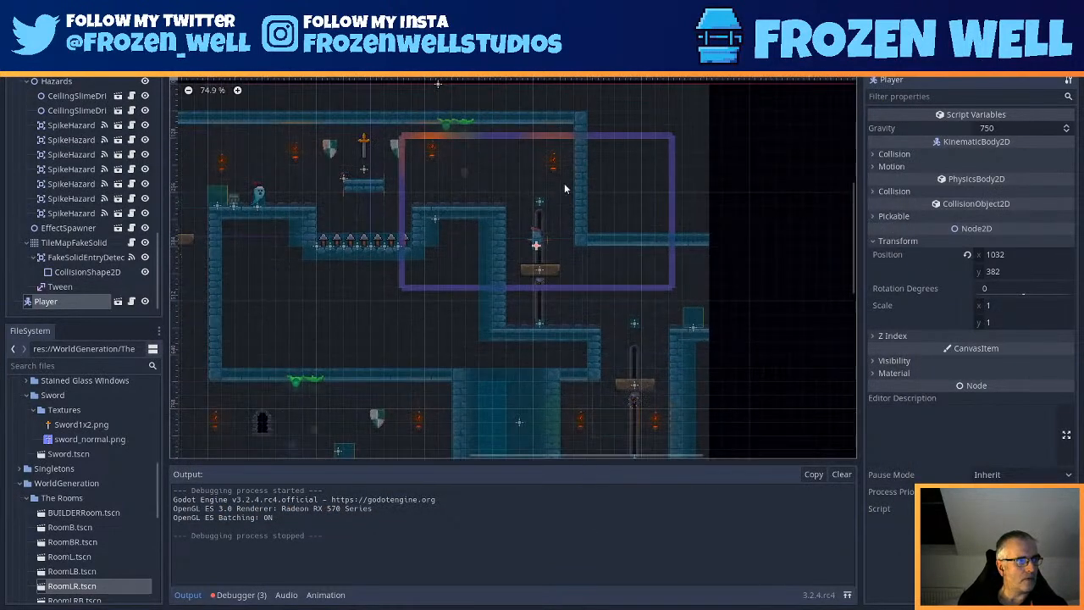
{"action": "left_click", "coordinate": [554, 162]}
{"action": "key", "text": "ctrl+d"}
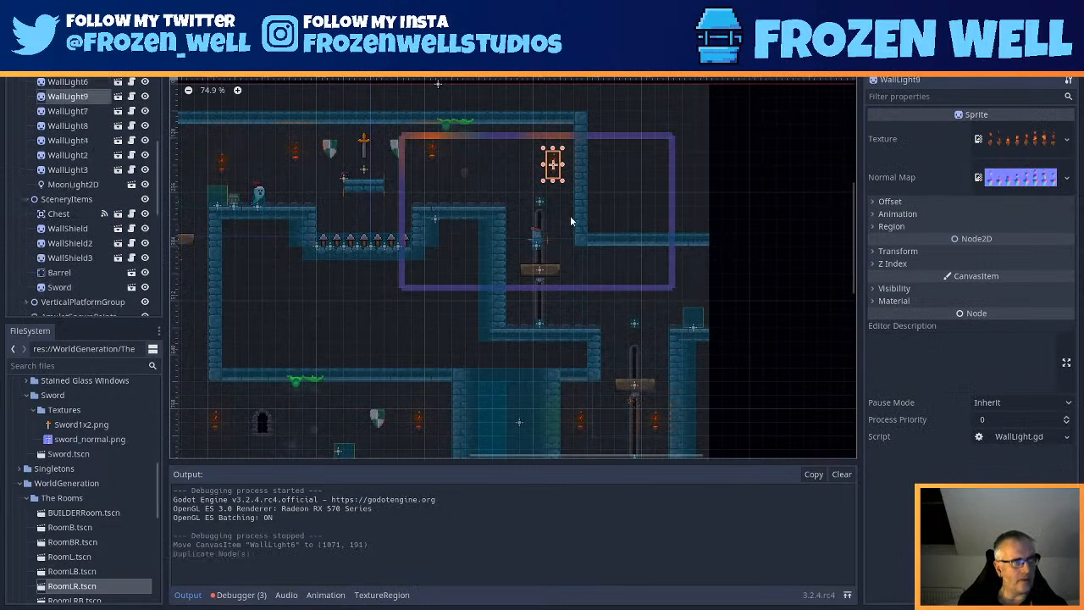
{"action": "left_click_drag", "start_coordinate": [552, 167], "coordinate": [595, 284]}
- Duplicate the new torch and place the copy at (1137, 479) beside the moving platform in the same passage
{"action": "key", "text": "ctrl+d"}
{"action": "scroll", "coordinate": [607, 275], "scroll_direction": "up", "scroll_amount": 3}
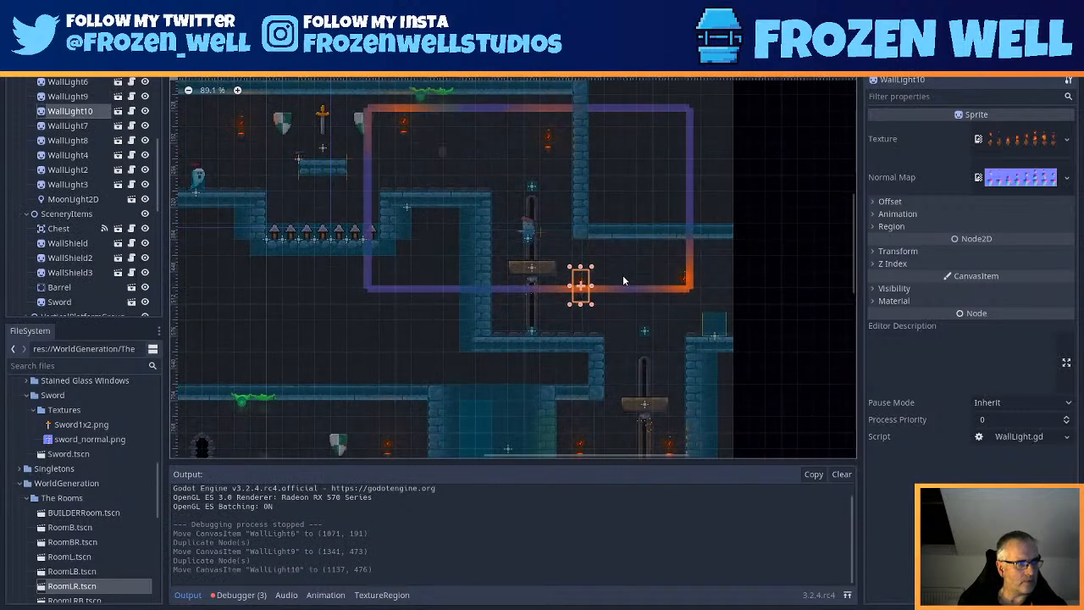
{"action": "scroll", "coordinate": [693, 285], "scroll_direction": "up", "scroll_amount": 1}
{"action": "key", "text": "Down"}
{"action": "key", "text": "Down"}
{"action": "key", "text": "Down"}
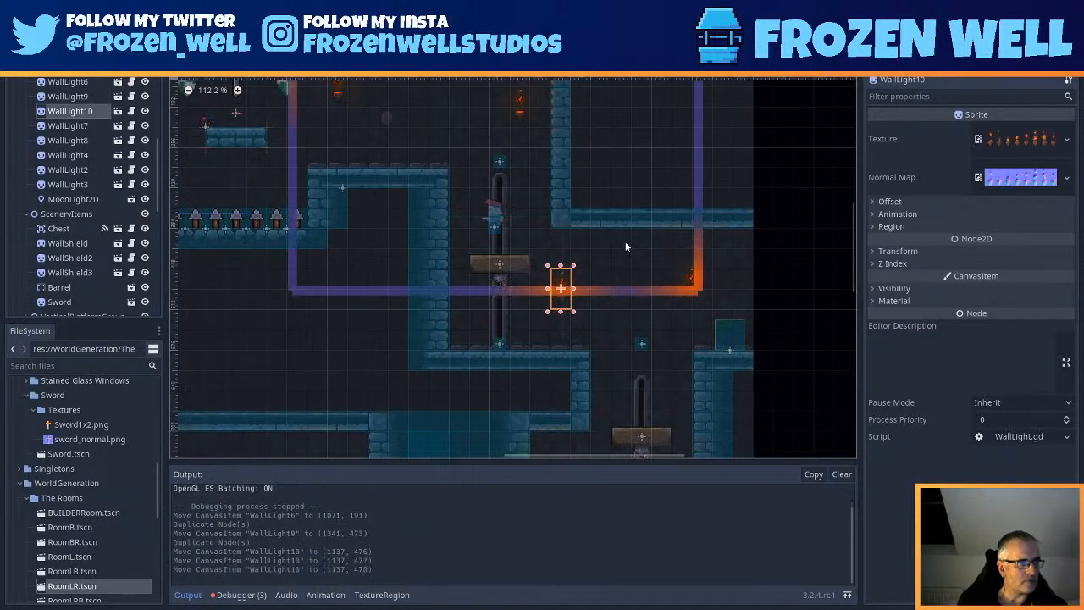
- Move WallLight9 near the passage's outer end to (1329, 480) and save the scene
{"action": "left_click", "coordinate": [694, 282]}
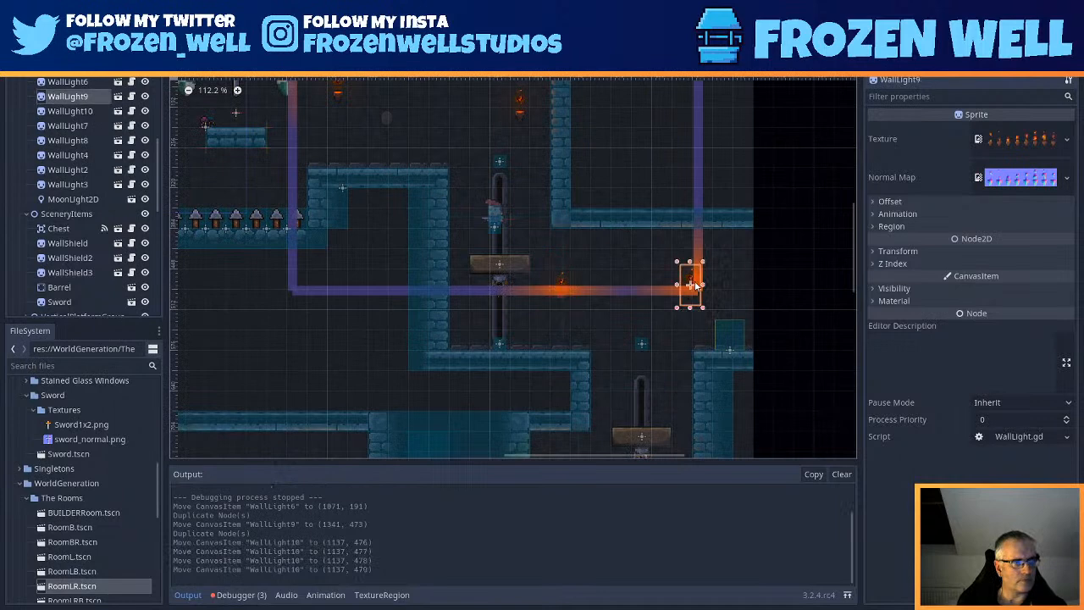
{"action": "scroll", "coordinate": [665, 262], "scroll_direction": "up", "scroll_amount": 5}
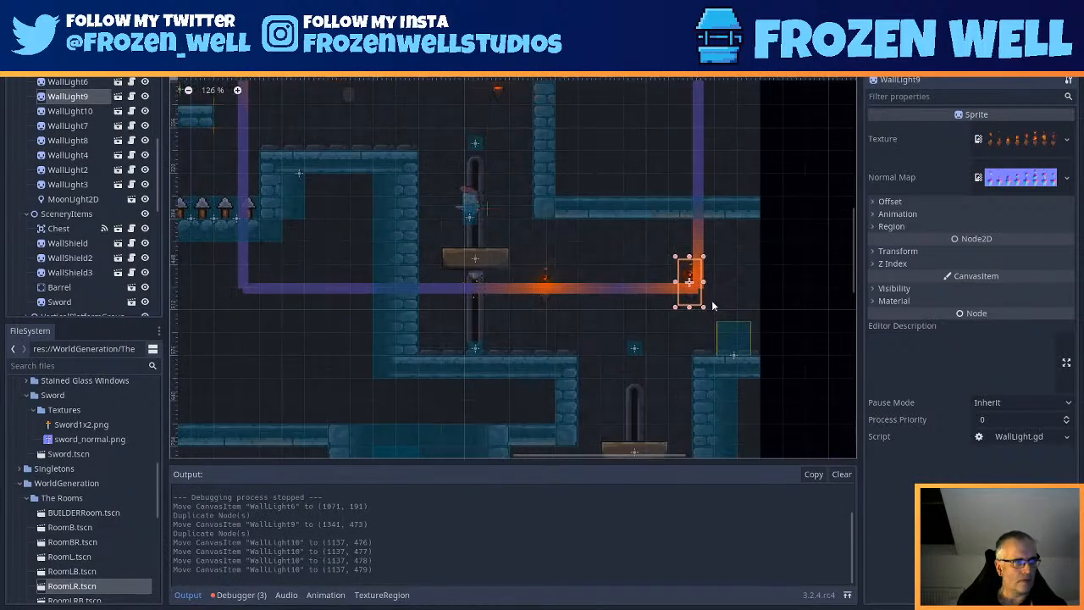
{"action": "key", "text": "Down"}
{"action": "key", "text": "Down"}
{"action": "key", "text": "Down"}
{"action": "key", "text": "Down"}
{"action": "key", "text": "Down"}
{"action": "key", "text": "Down"}
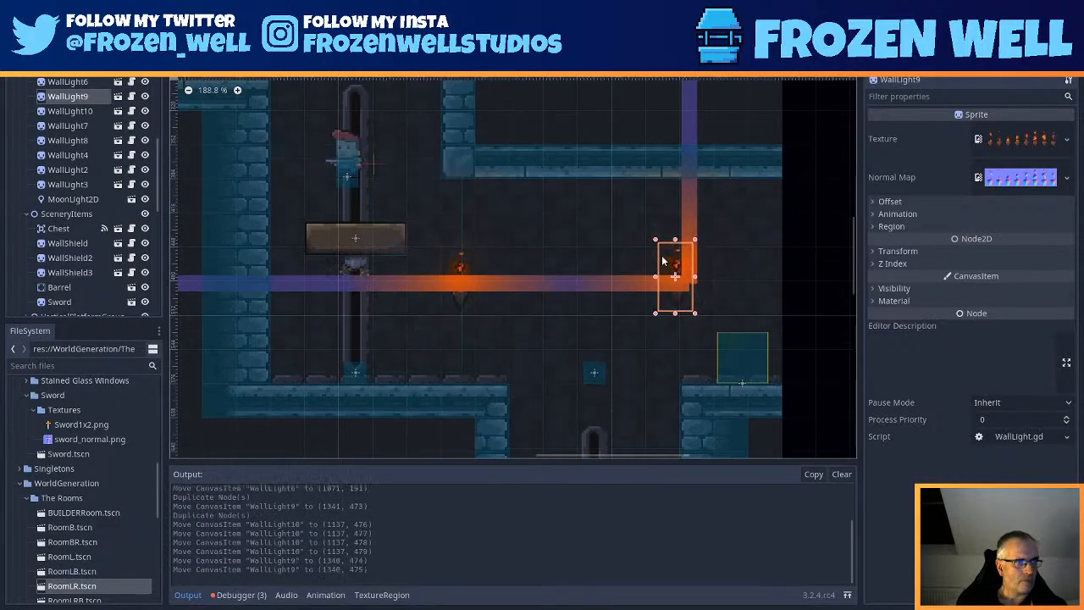
{"action": "key", "text": "Left"}
{"action": "key", "text": "Left"}
{"action": "key", "text": "Left"}
{"action": "key", "text": "Left"}
{"action": "key", "text": "Left"}
{"action": "key", "text": "Left"}
{"action": "key", "text": "Left"}
{"action": "key", "text": "Left"}
{"action": "key", "text": "Left"}
{"action": "key", "text": "Left"}
{"action": "key", "text": "Left"}
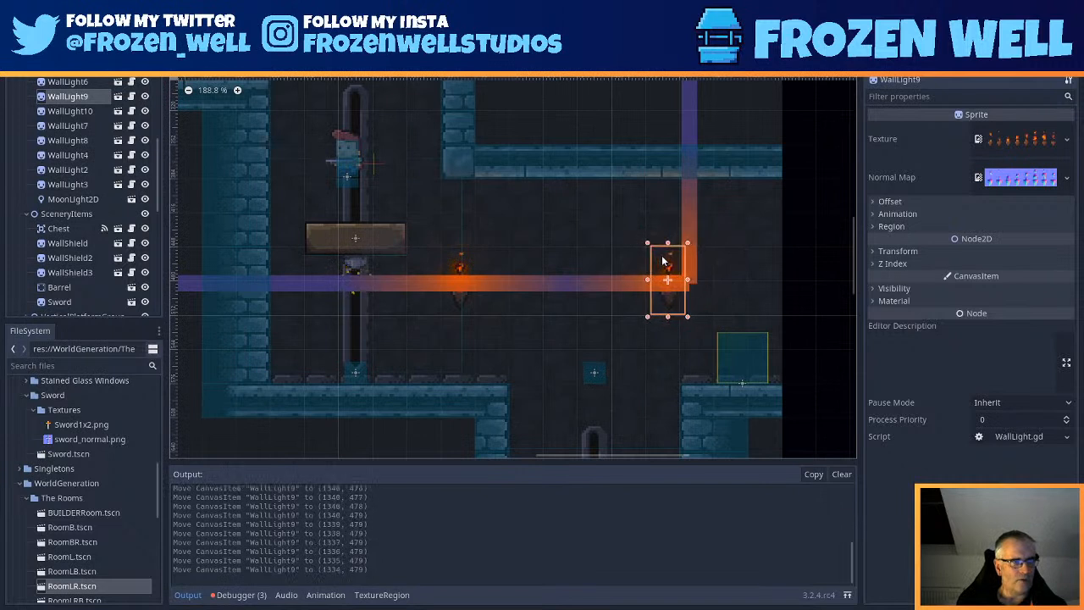
{"action": "key", "text": "Down"}
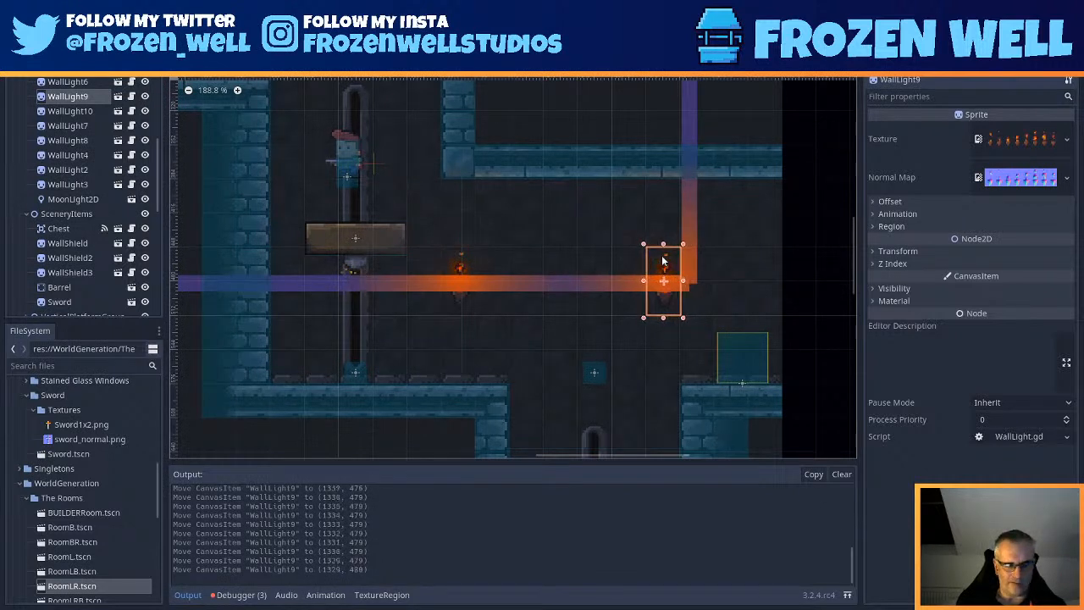
{"action": "key", "text": "ctrl+s"}
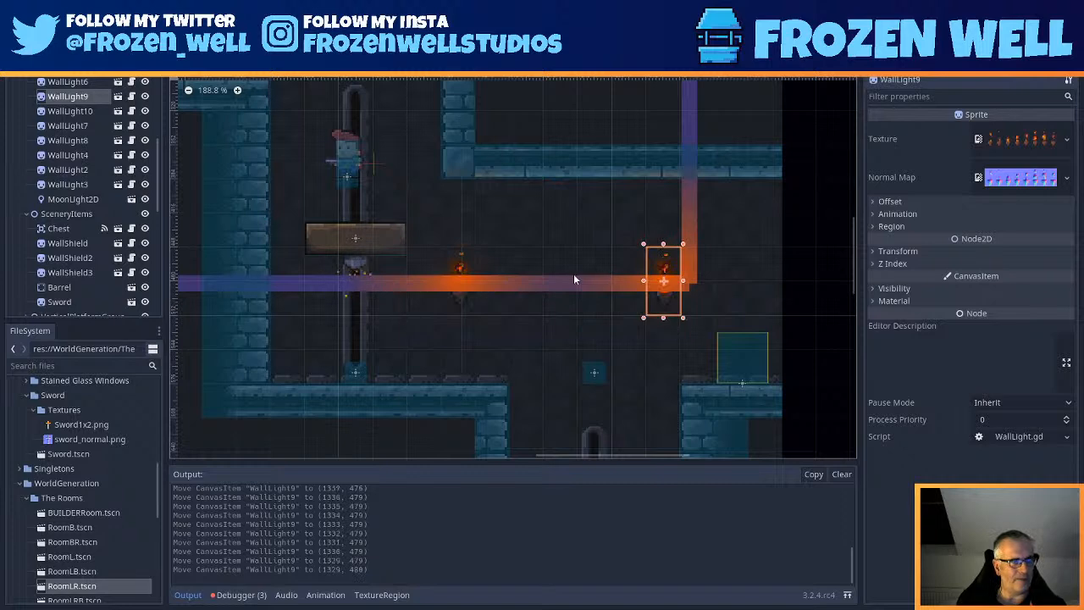
- Examine the full room layout, from the sword and spike pit area to the lower corridor and platforms, and save the scene again
{"action": "scroll", "coordinate": [581, 306], "scroll_direction": "down", "scroll_amount": 4}
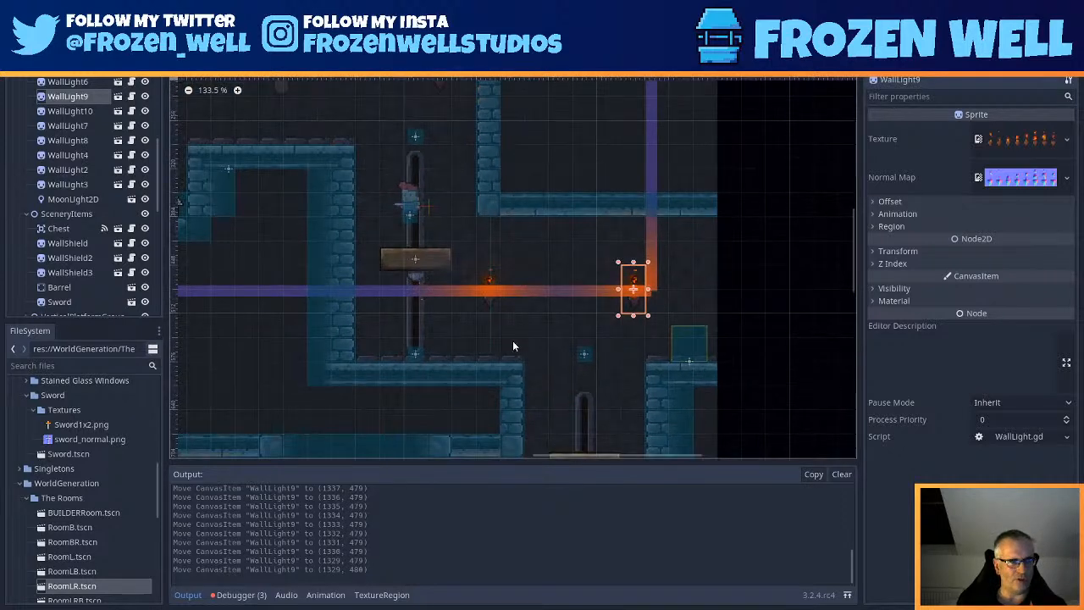
{"action": "scroll", "coordinate": [513, 343], "scroll_direction": "down", "scroll_amount": 3}
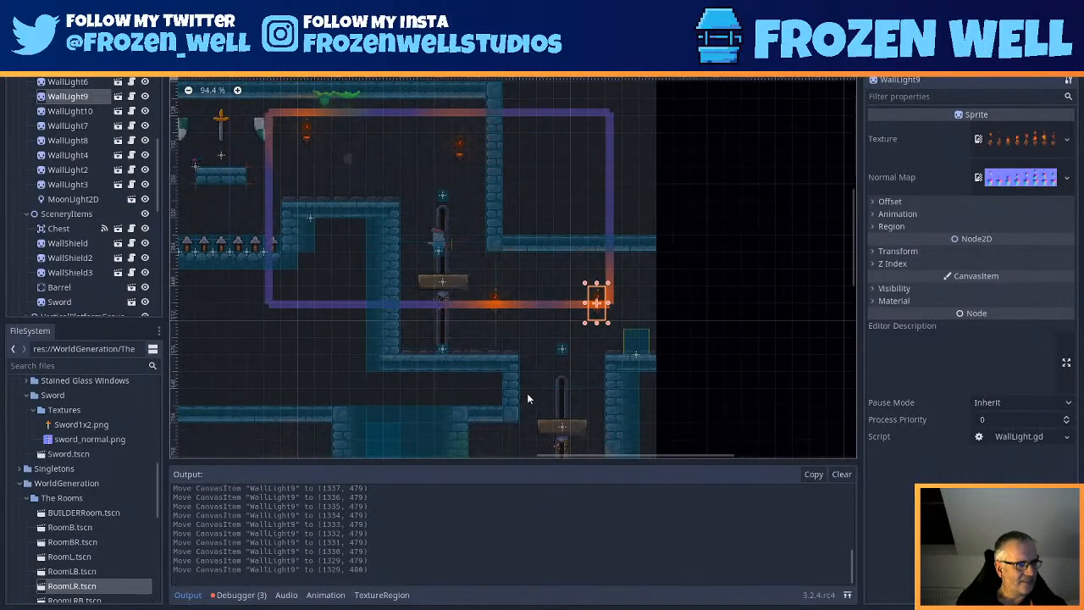
{"action": "middle_click_drag", "start_coordinate": [519, 388], "coordinate": [541, 328]}
{"action": "scroll", "coordinate": [536, 310], "scroll_direction": "down", "scroll_amount": 2}
{"action": "key", "text": "ctrl+s"}
{"action": "middle_click_drag", "start_coordinate": [472, 307], "coordinate": [619, 310]}
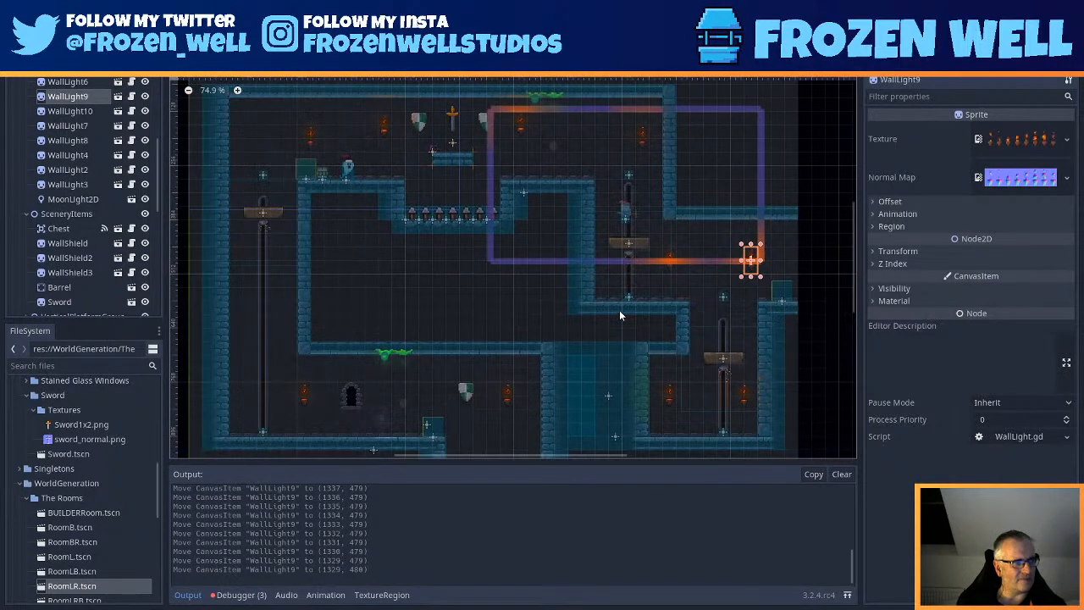
{"action": "scroll", "coordinate": [618, 310], "scroll_direction": "down", "scroll_amount": 1}
{"action": "scroll", "coordinate": [618, 310], "scroll_direction": "down", "scroll_amount": 1}
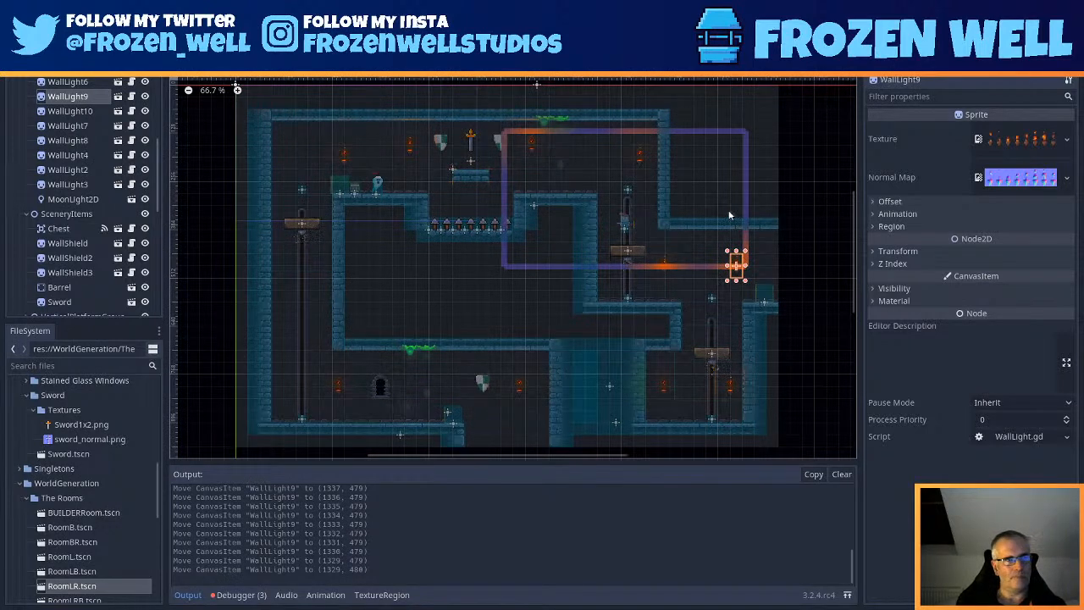
{"action": "scroll", "coordinate": [595, 204], "scroll_direction": "up", "scroll_amount": 1}
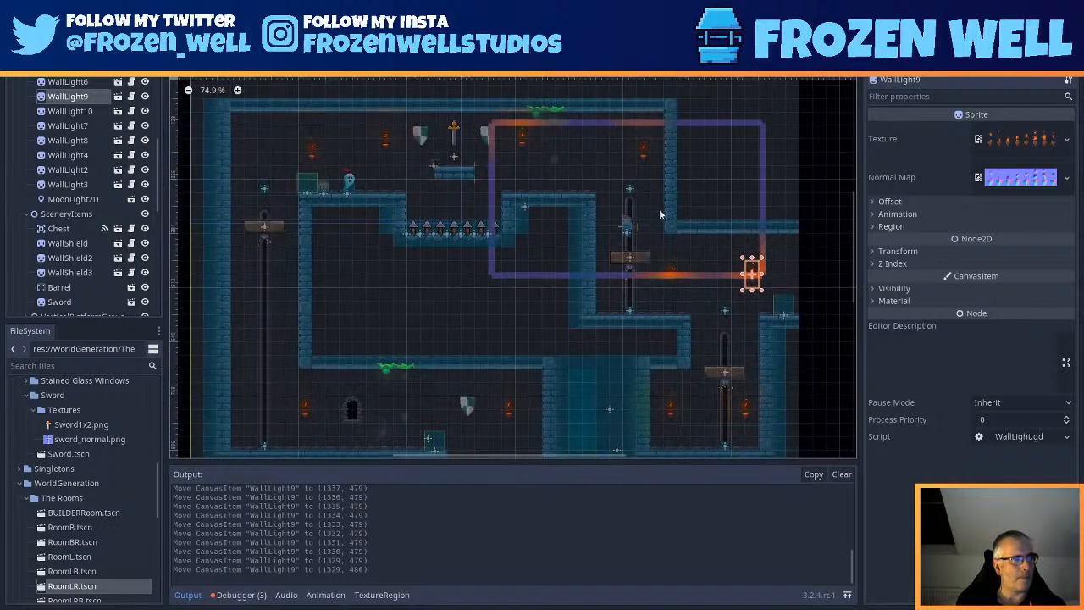
{"action": "middle_click_drag", "start_coordinate": [549, 343], "coordinate": [566, 291]}
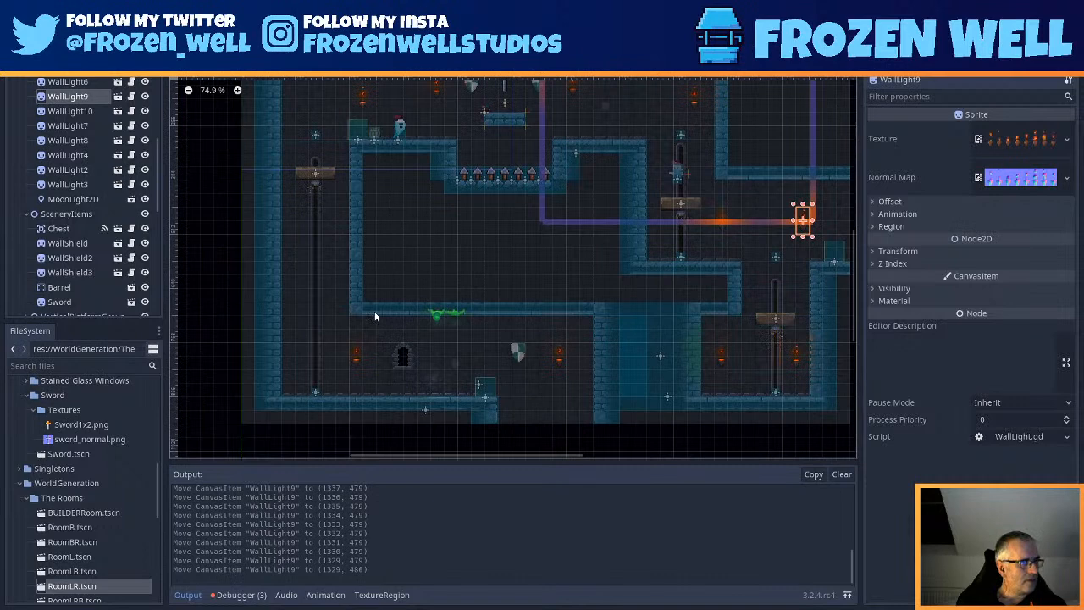
{"action": "middle_click_drag", "start_coordinate": [608, 209], "coordinate": [565, 302]}
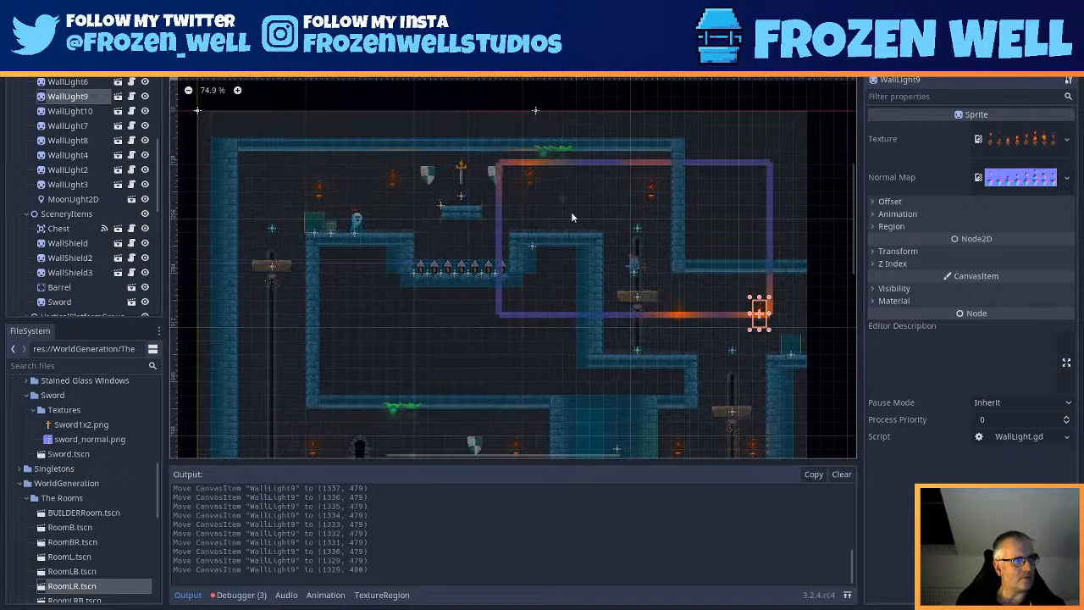
{"action": "middle_click_drag", "start_coordinate": [582, 282], "coordinate": [605, 251]}
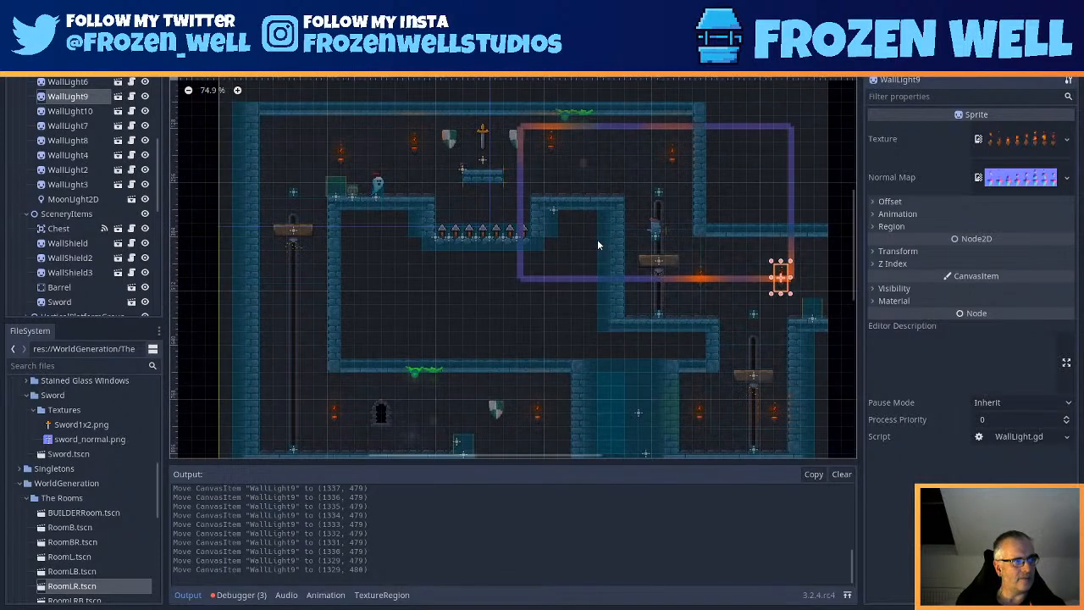
{"action": "middle_click_drag", "start_coordinate": [591, 335], "coordinate": [606, 292]}
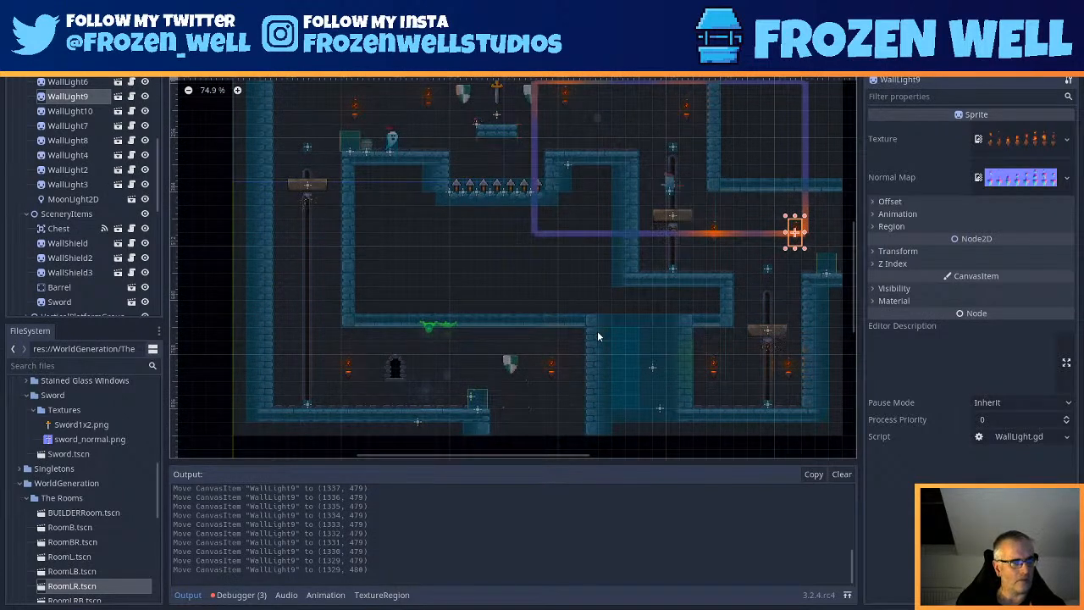
{"action": "middle_click_drag", "start_coordinate": [561, 169], "coordinate": [532, 257]}
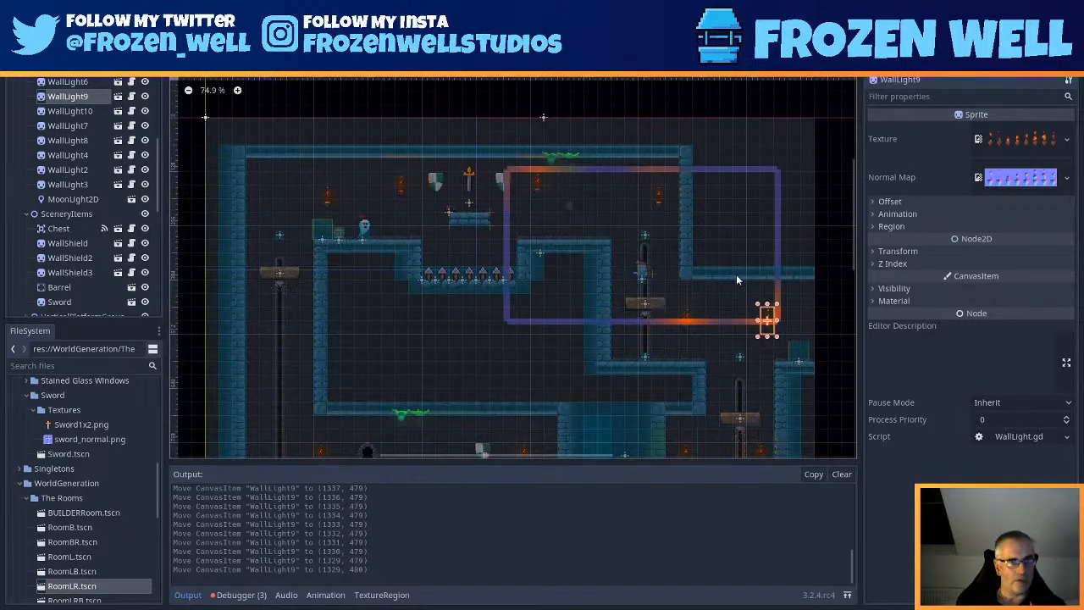
{"action": "scroll", "coordinate": [745, 270], "scroll_direction": "down", "scroll_amount": 1}
{"action": "key", "text": "ctrl+s"}
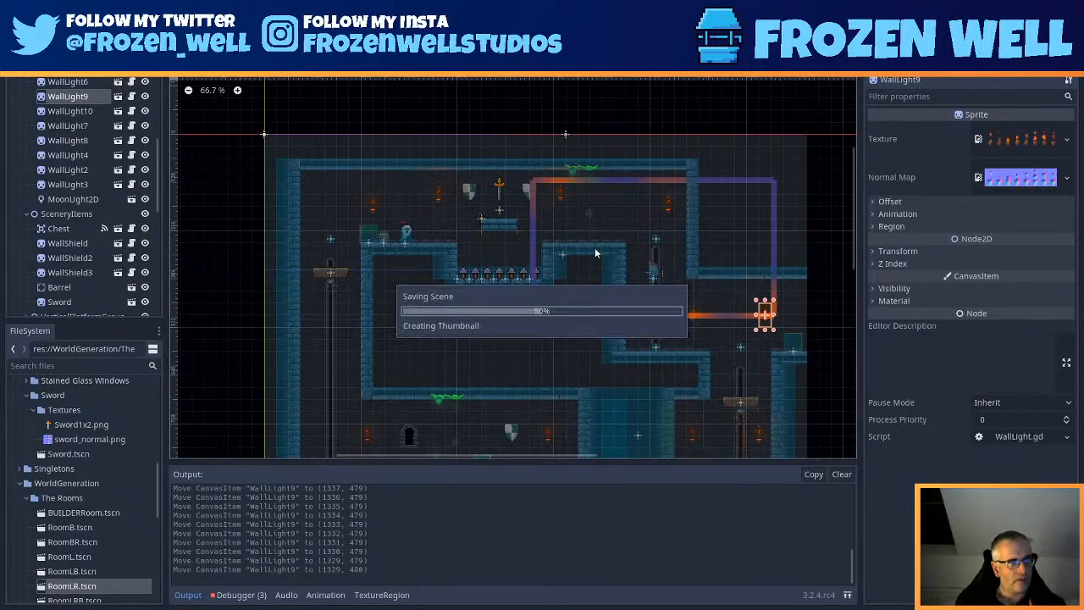
{"action": "scroll", "coordinate": [574, 228], "scroll_direction": "down", "scroll_amount": 3}
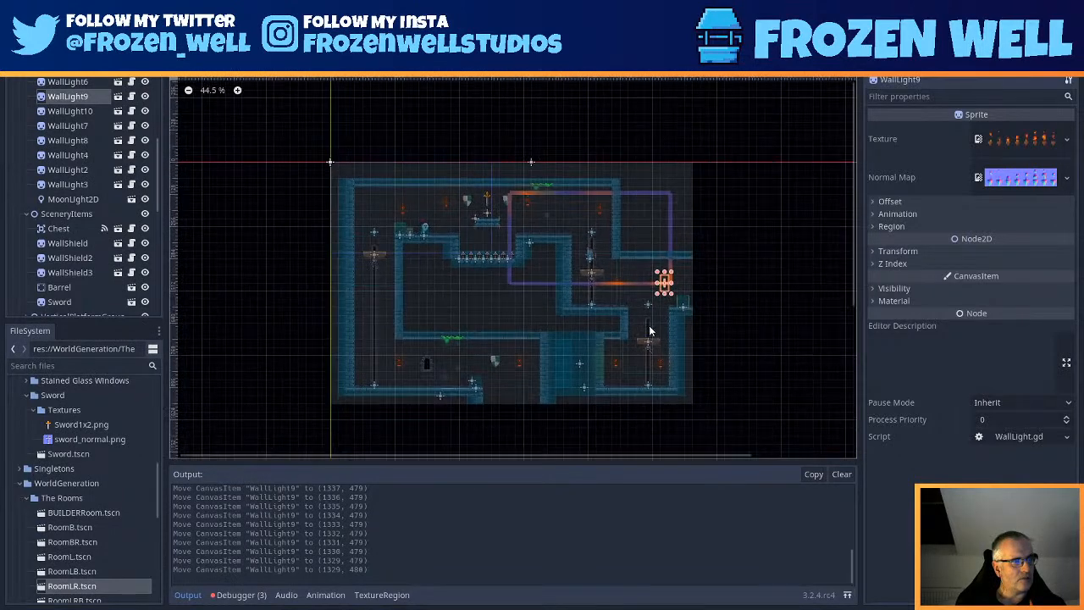
{"action": "middle_click_drag", "start_coordinate": [648, 326], "coordinate": [627, 263]}
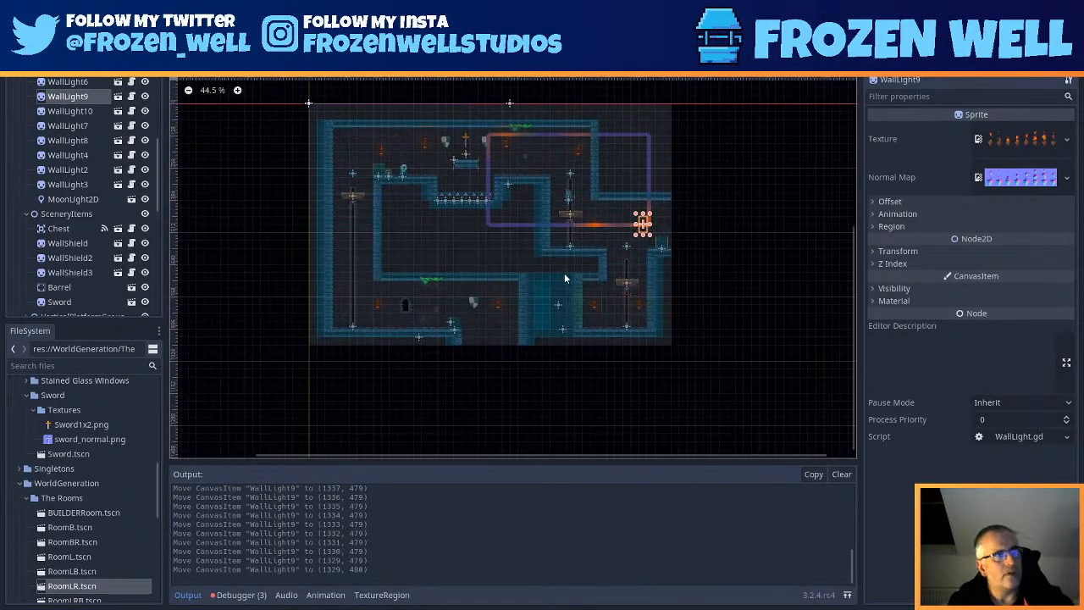